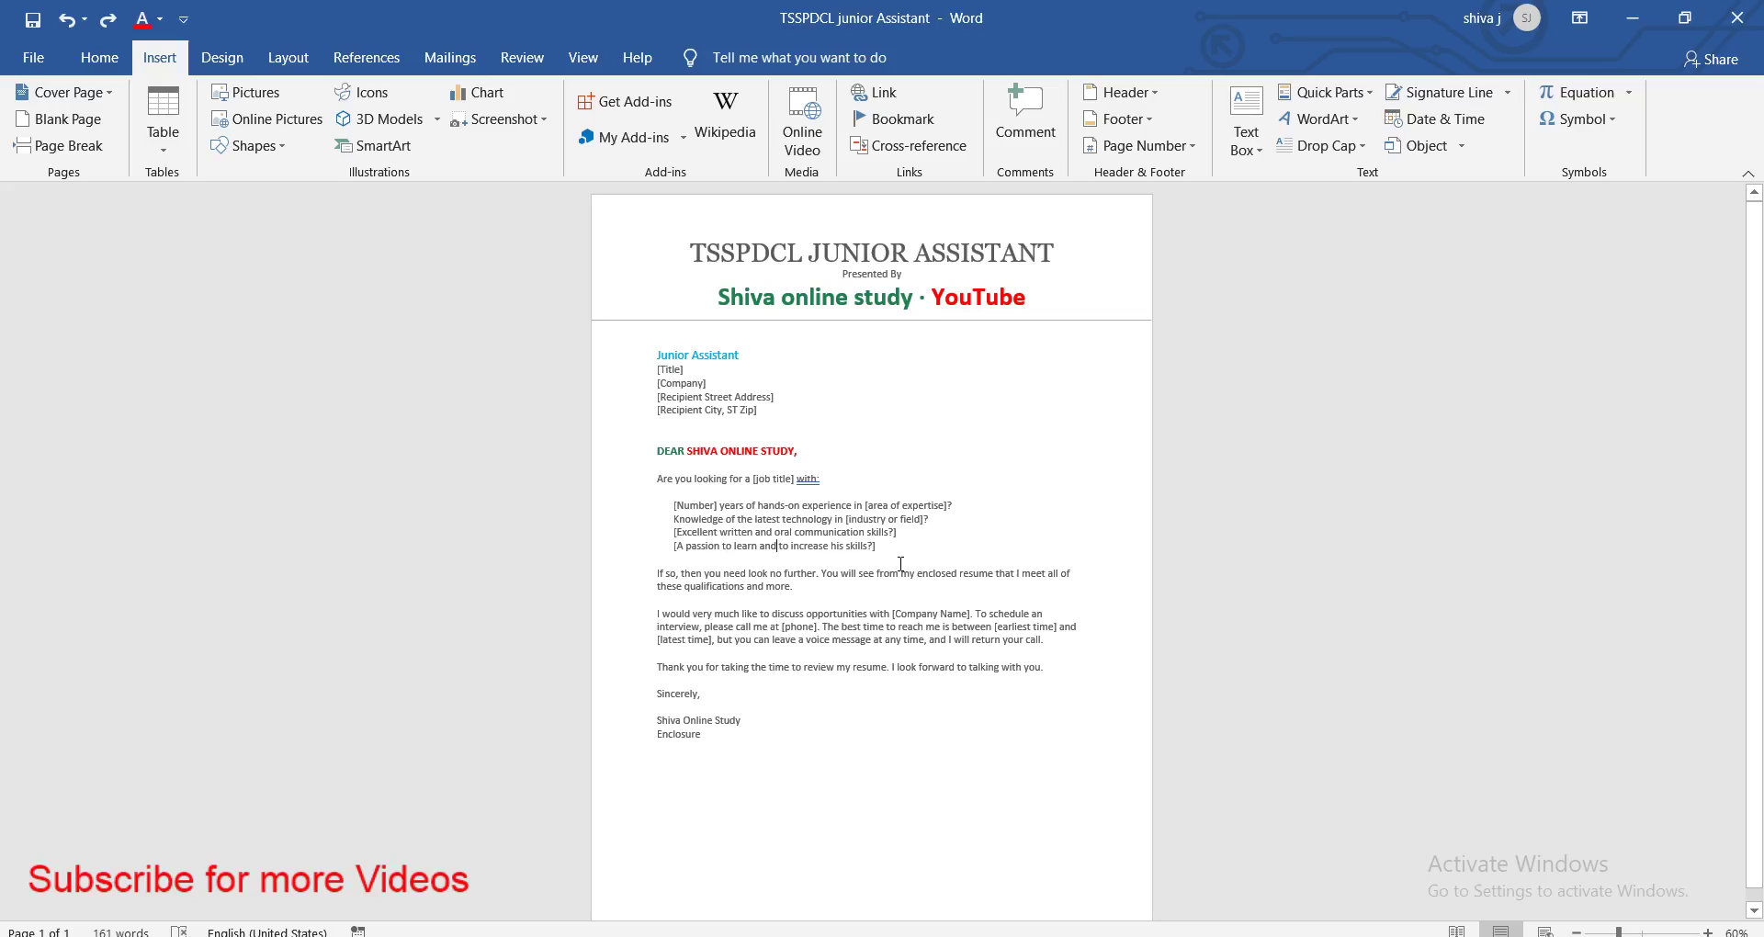
# Zoom the letter from 60% to about 190%, then circle the page, table and illustration groups
pyautogui.keyDown('ctrl'); pyautogui.scroll(2, 901, 563); pyautogui.keyUp('ctrl')
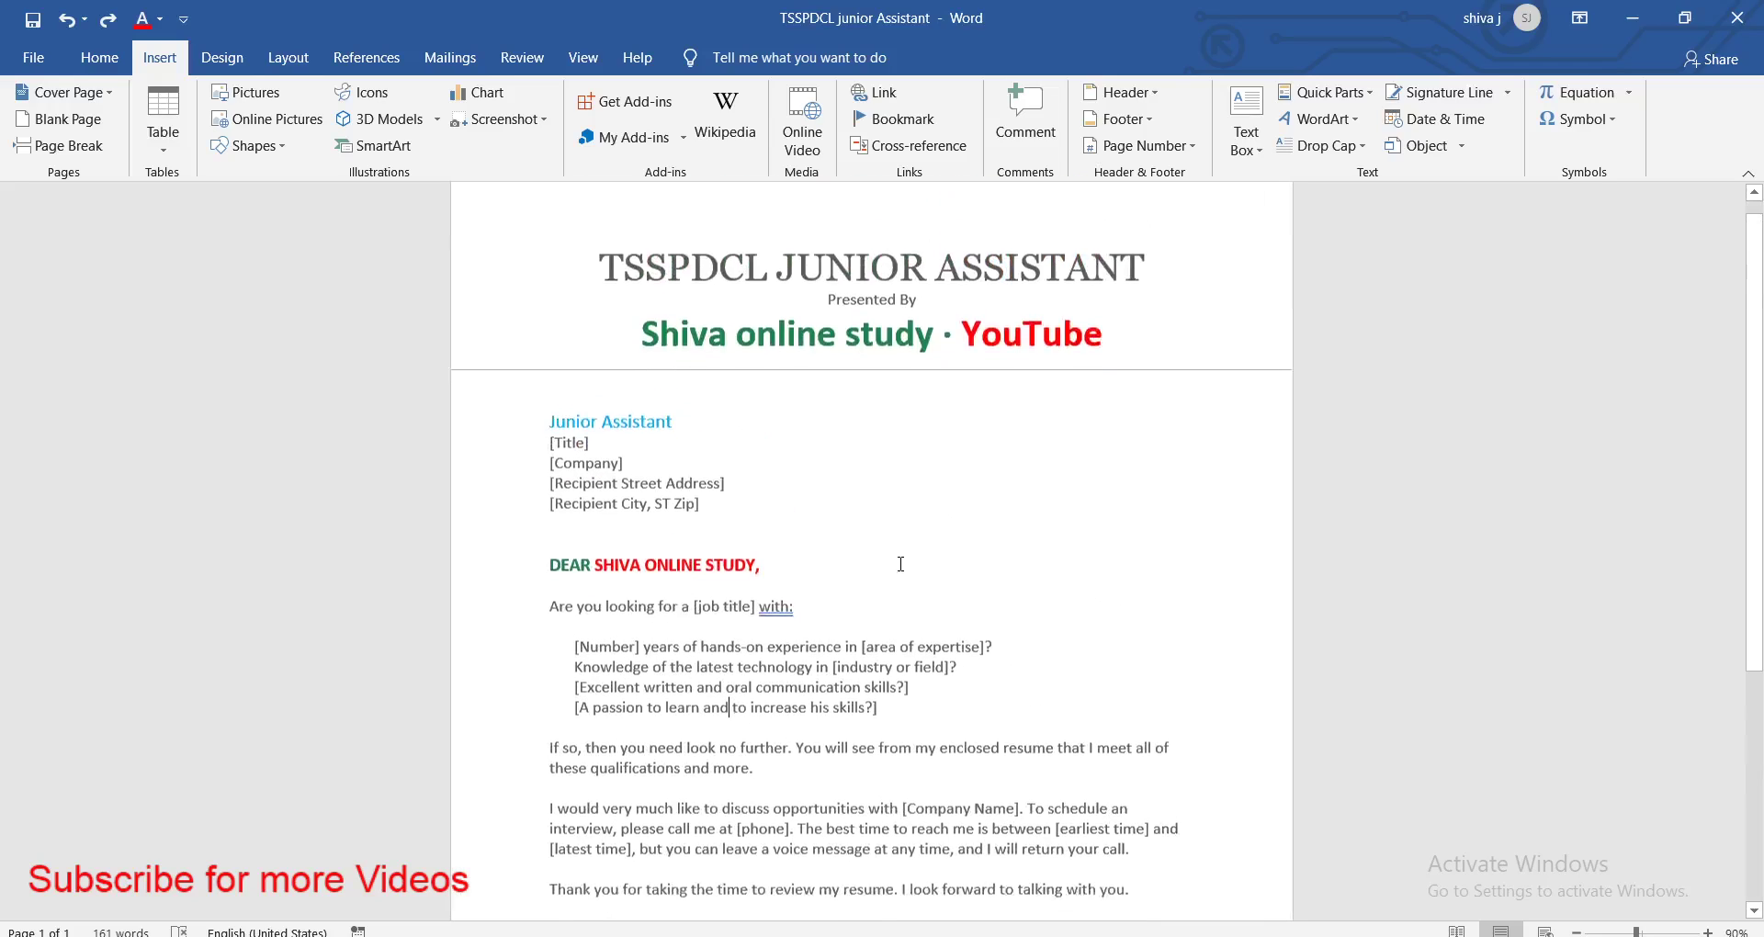
pyautogui.keyDown('ctrl'); pyautogui.scroll(2, 901, 563); pyautogui.keyUp('ctrl')
pyautogui.keyDown('ctrl'); pyautogui.scroll(3, 901, 562); pyautogui.keyUp('ctrl')
pyautogui.scroll(3, 901, 561)
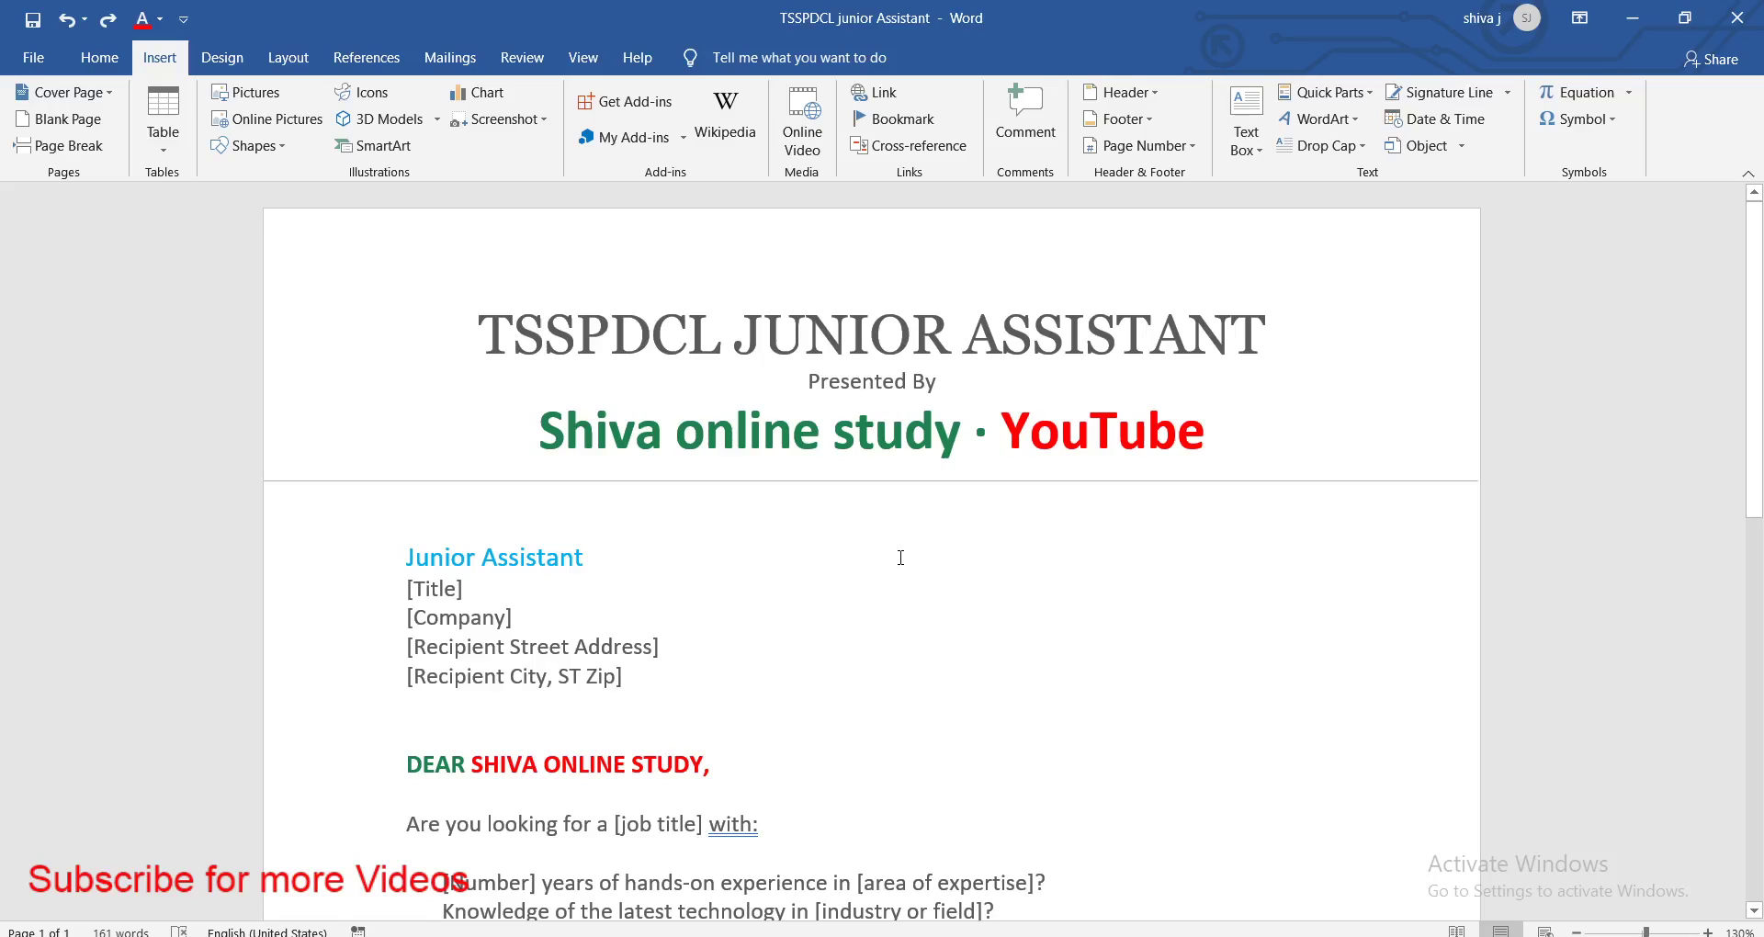
pyautogui.keyDown('ctrl'); pyautogui.scroll(2, 901, 560); pyautogui.keyUp('ctrl')
pyautogui.keyDown('ctrl'); pyautogui.scroll(3, 901, 558); pyautogui.keyUp('ctrl')
pyautogui.keyDown('ctrl'); pyautogui.scroll(1, 901, 557); pyautogui.keyUp('ctrl')
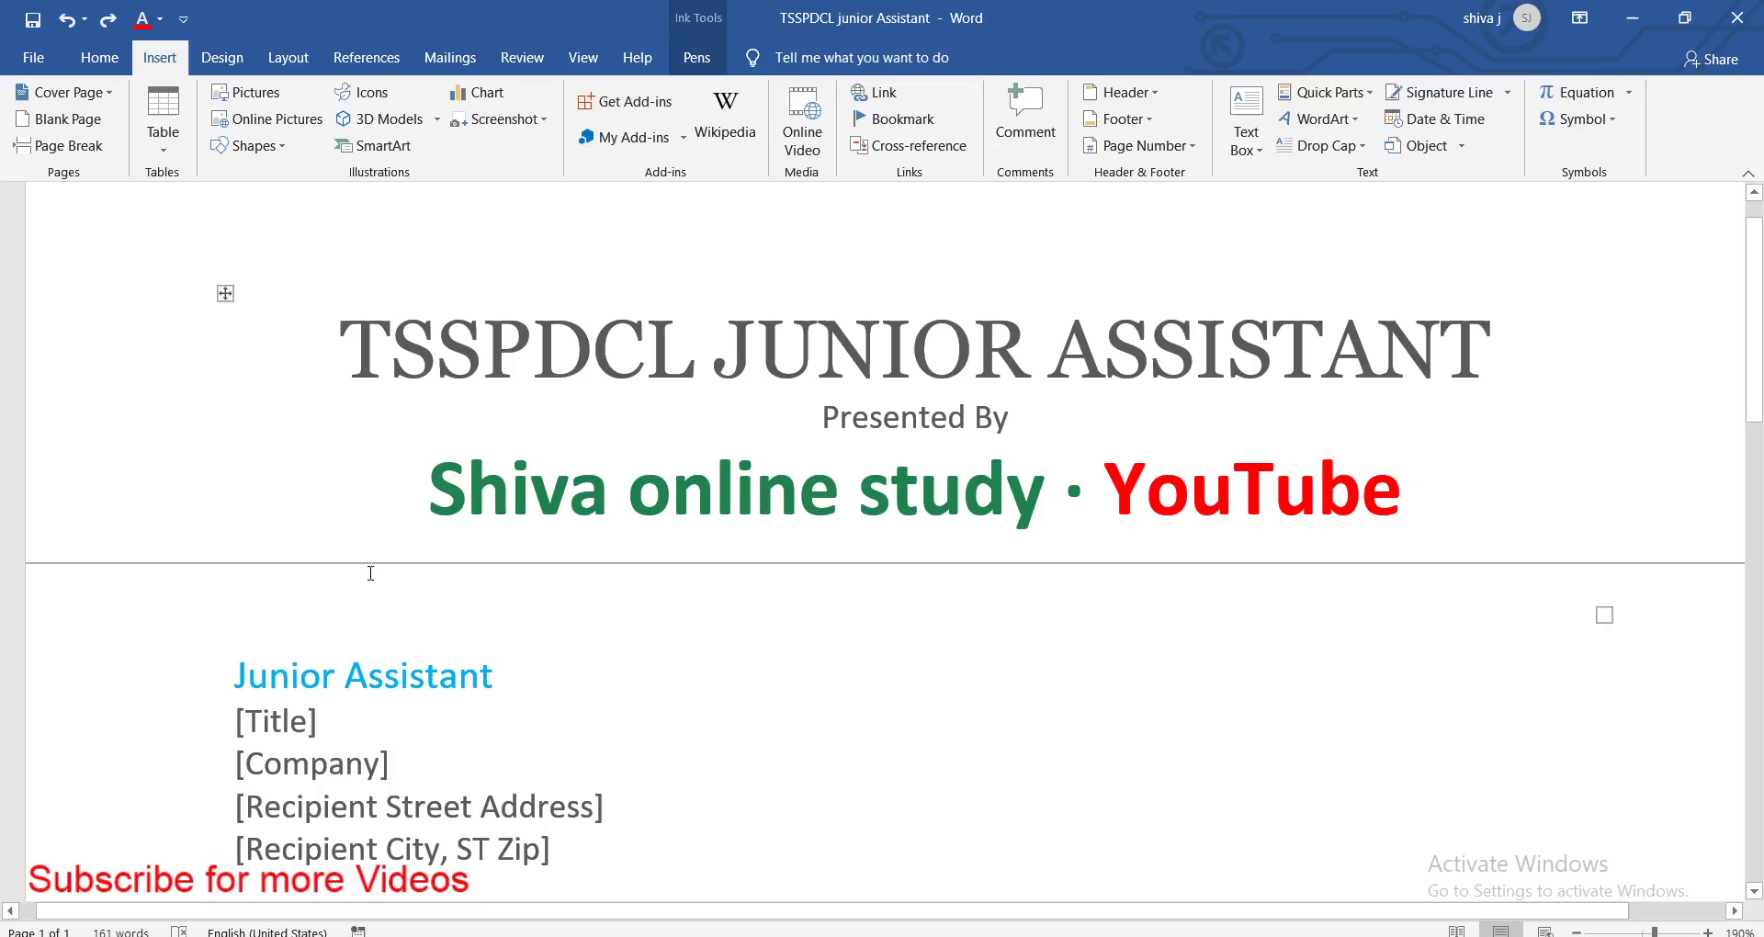
pyautogui.moveTo(53, 153)
pyautogui.mouseDown()
pyautogui.moveTo(92, 193)
pyautogui.moveTo(103, 147)
pyautogui.moveTo(188, 145)
pyautogui.mouseUp()
pyautogui.moveTo(356, 139); pyautogui.dragTo(395, 136)
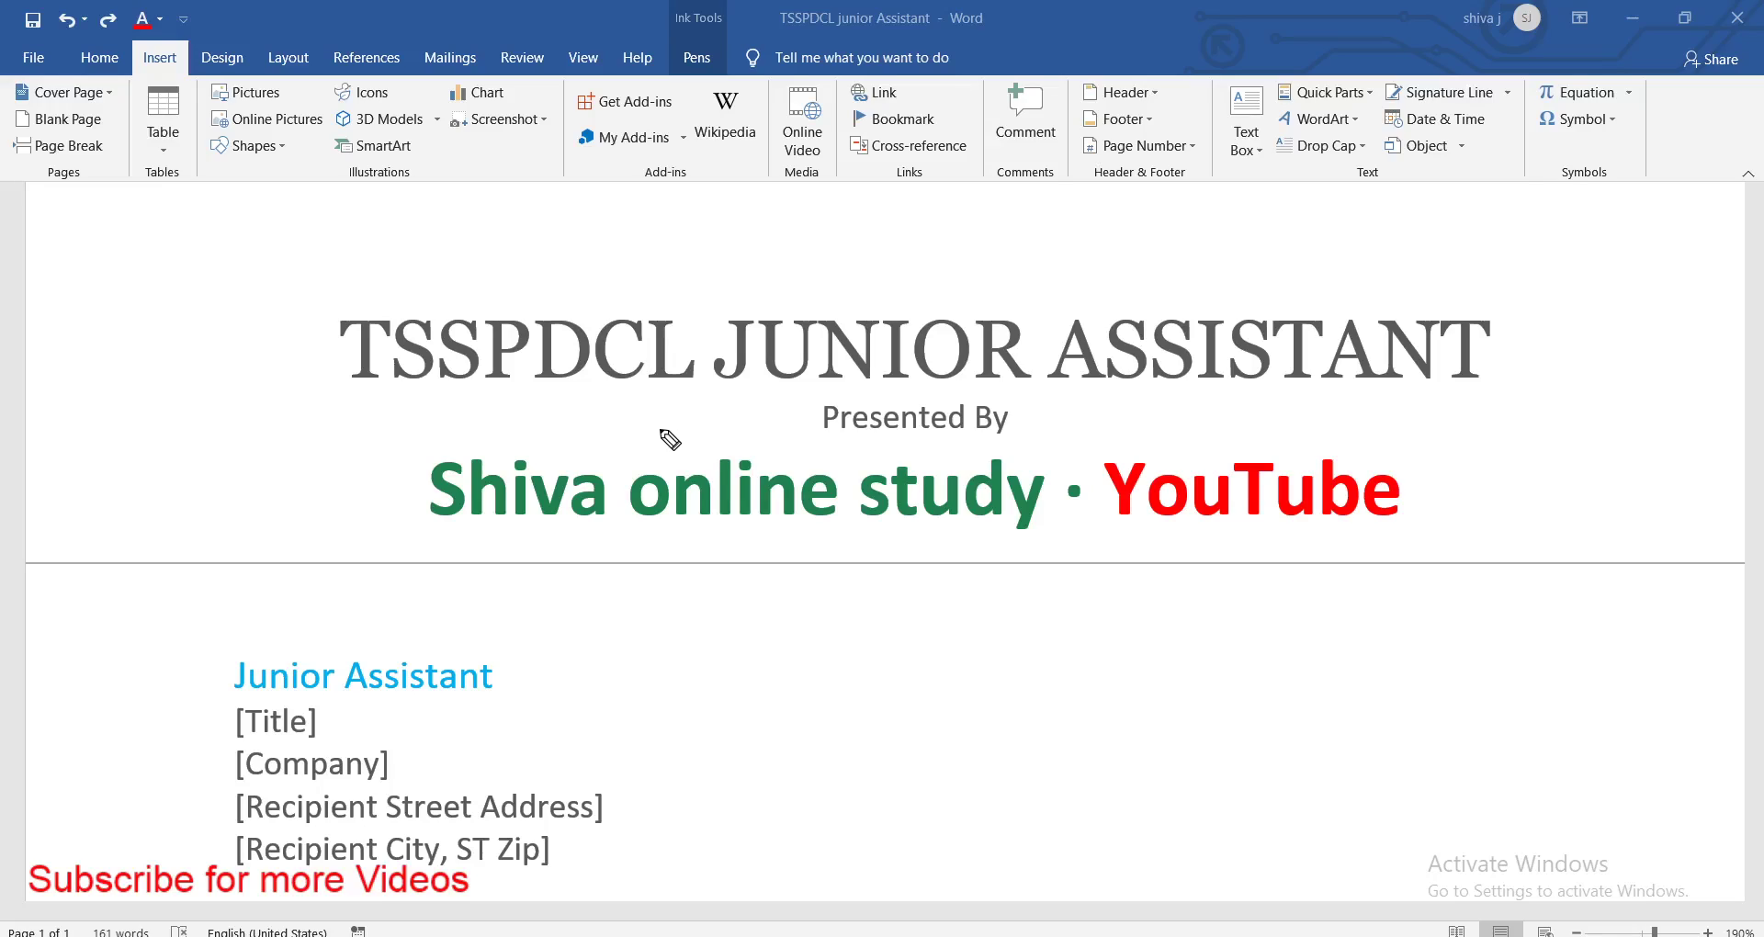
pyautogui.moveTo(647, 205)
pyautogui.mouseDown()
pyautogui.moveTo(716, 170)
pyautogui.moveTo(820, 188)
pyautogui.moveTo(854, 172)
pyautogui.mouseUp()
pyautogui.moveTo(878, 203)
pyautogui.mouseDown()
pyautogui.moveTo(935, 179)
pyautogui.moveTo(1010, 187)
pyautogui.mouseUp()
pyautogui.moveTo(1110, 208); pyautogui.dragTo(1168, 187)
pyautogui.moveTo(1361, 191); pyautogui.dragTo(1410, 178)
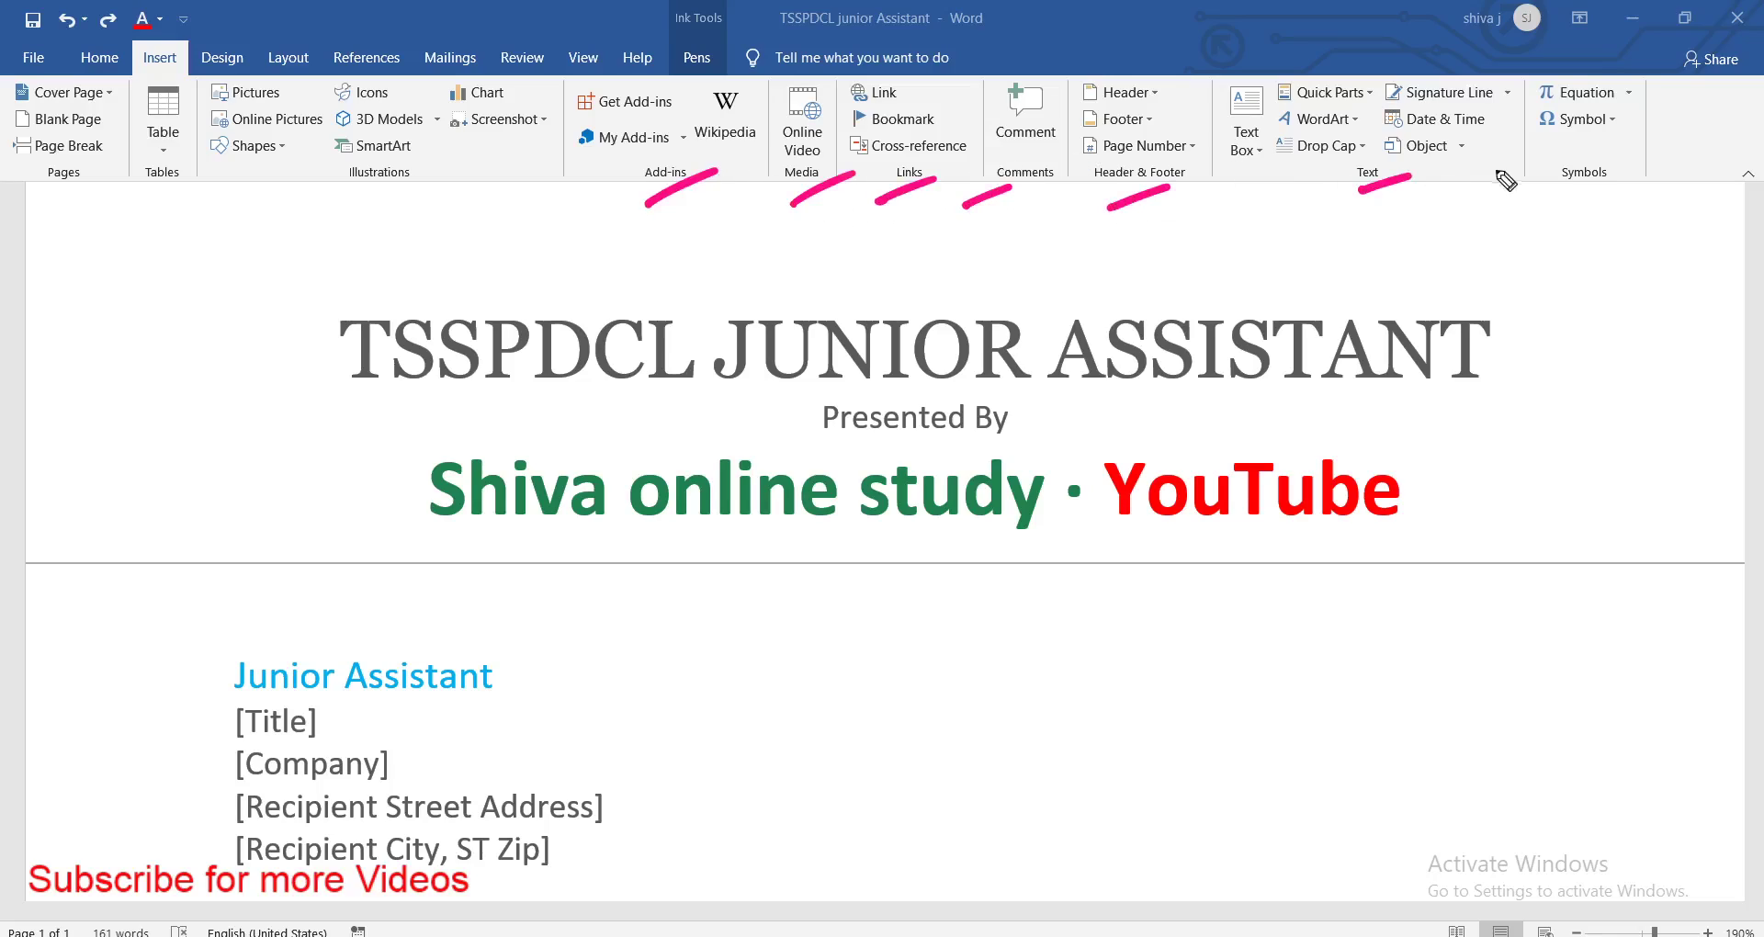
pyautogui.moveTo(1578, 142); pyautogui.dragTo(1470, 168)
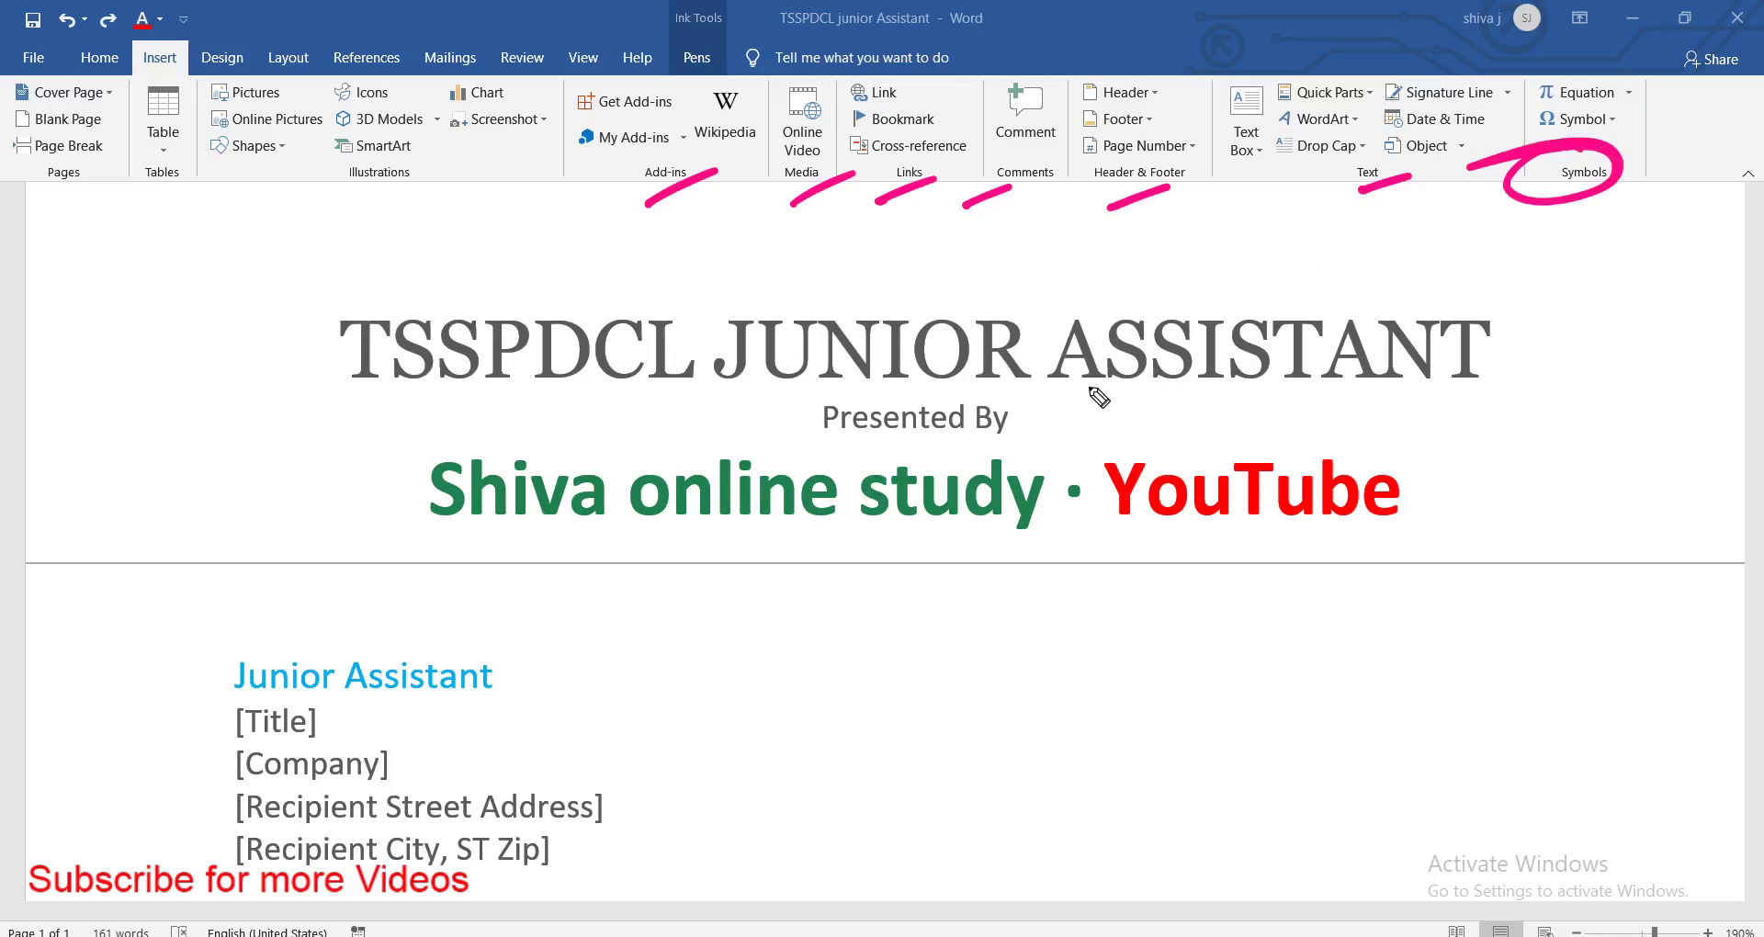
pyautogui.press('e')
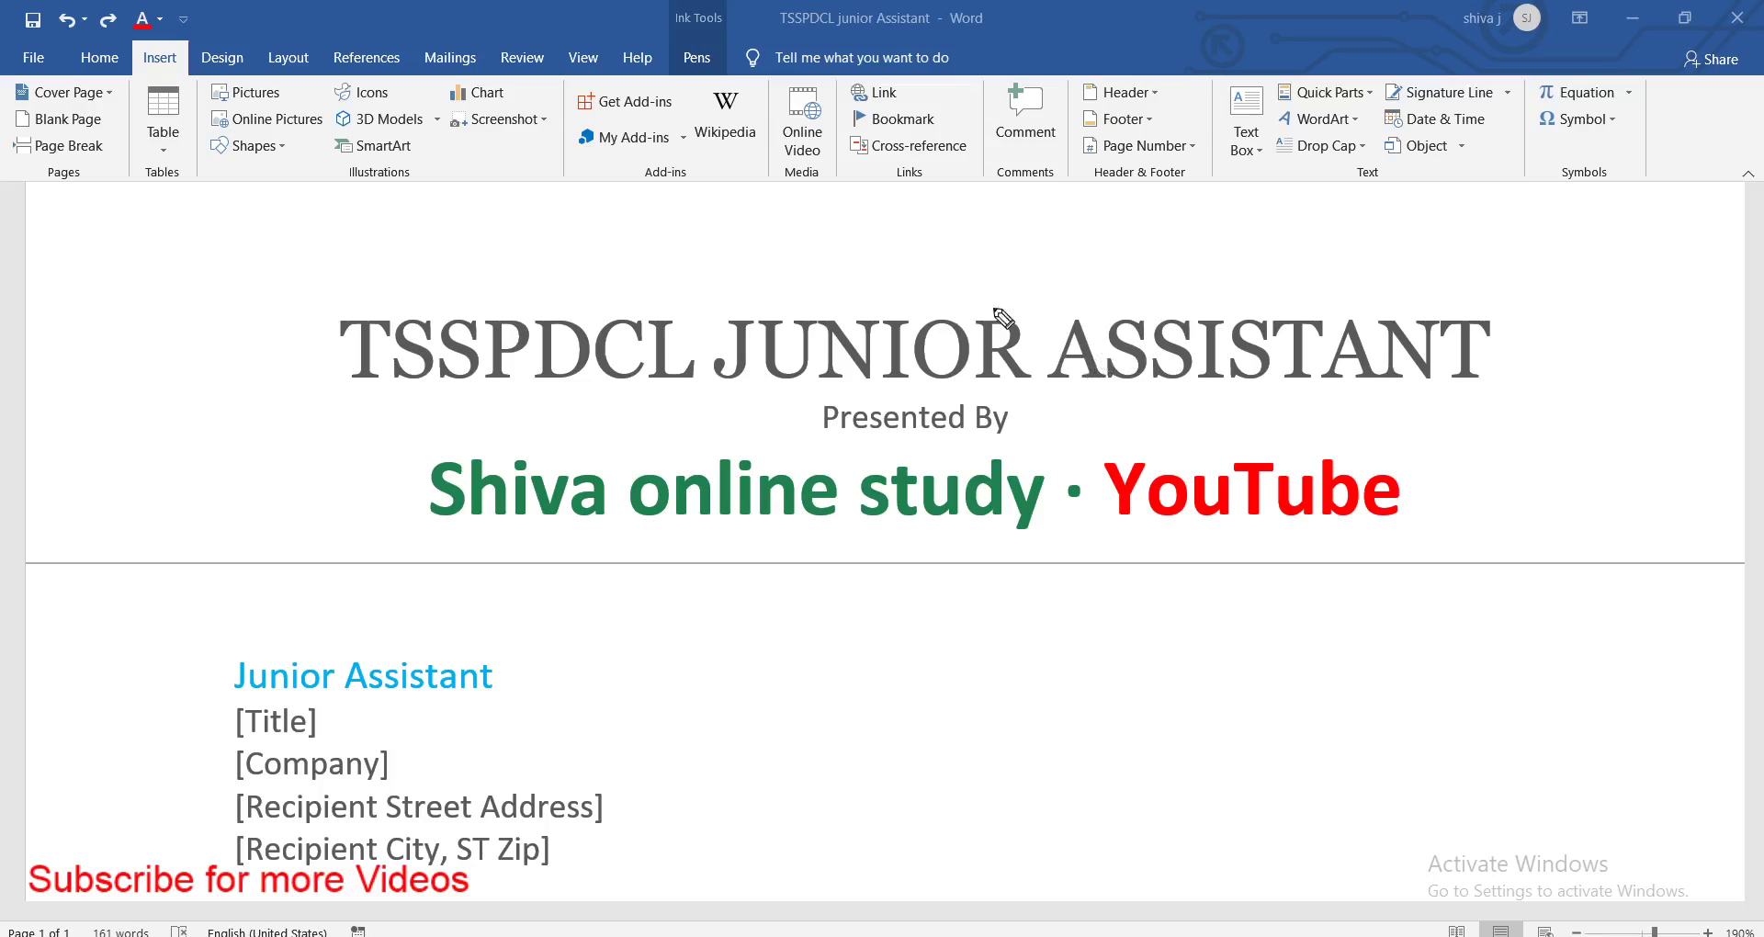
pyautogui.moveTo(57, 209); pyautogui.dragTo(122, 198)
pyautogui.moveTo(380, 138); pyautogui.dragTo(303, 193)
pyautogui.moveTo(1562, 467); pyautogui.dragTo(1571, 333)
pyautogui.moveTo(1626, 292); pyautogui.dragTo(1626, 323)
pyautogui.moveTo(1627, 243); pyautogui.dragTo(1591, 221)
pyautogui.moveTo(626, 71)
pyautogui.mouseDown()
pyautogui.moveTo(570, 84)
pyautogui.moveTo(684, 65)
pyautogui.mouseUp()
pyautogui.press('Escape')
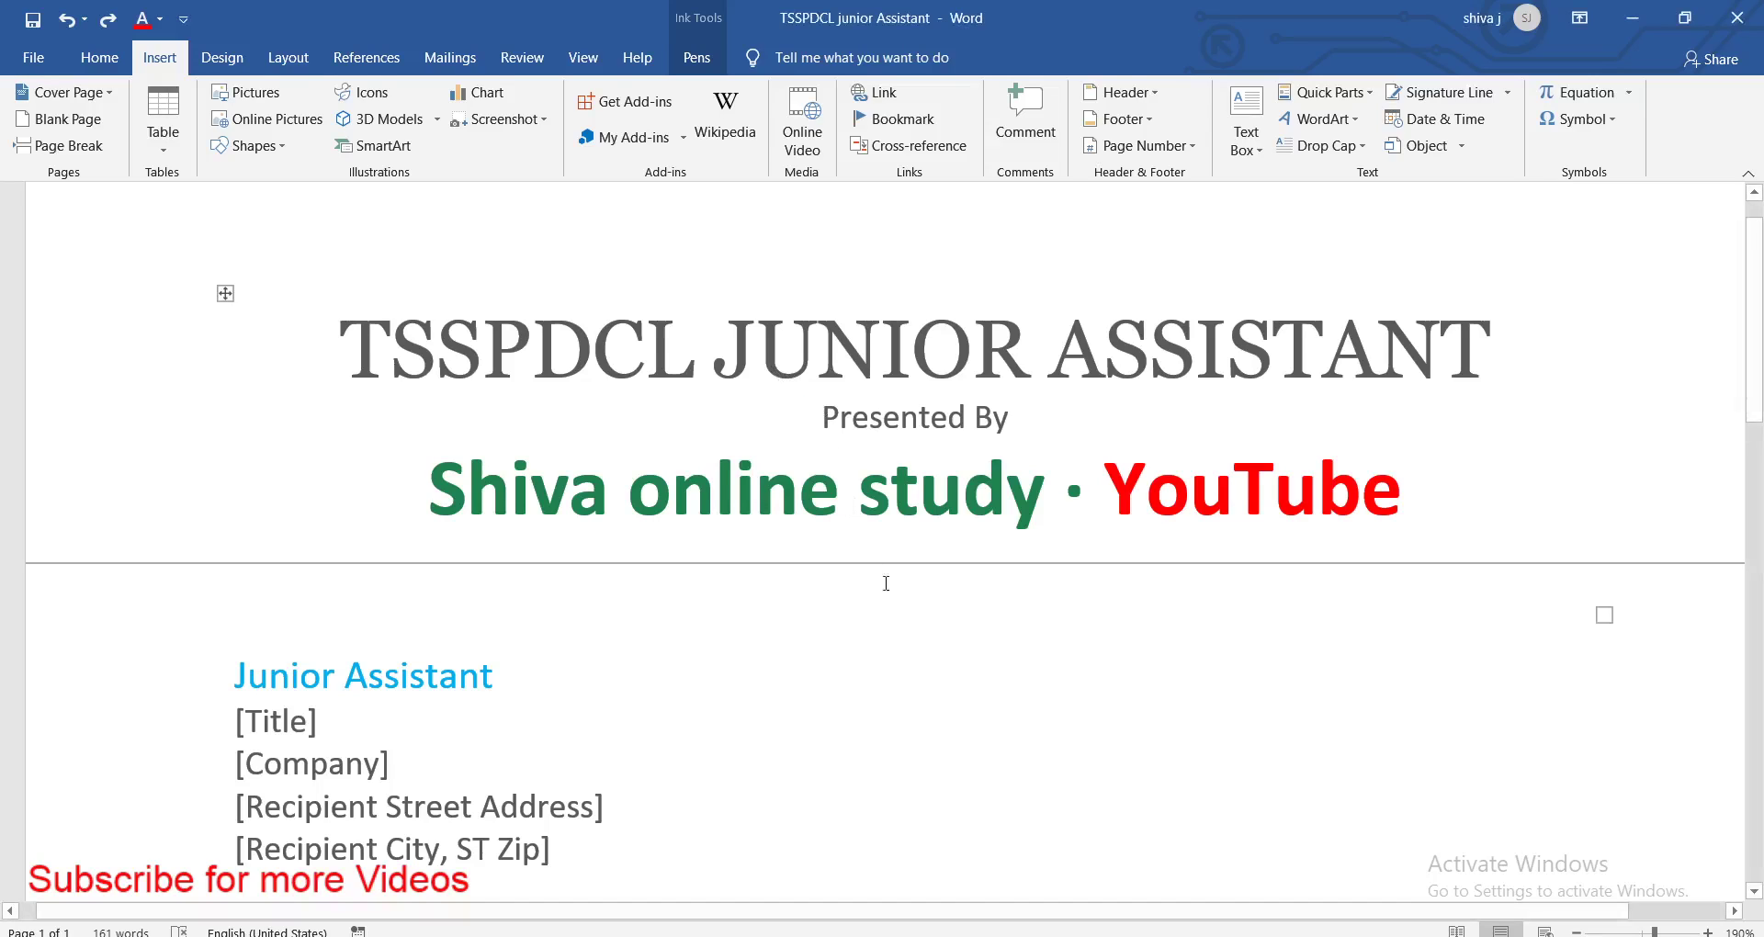
pyautogui.moveTo(913, 707); pyautogui.dragTo(883, 323)
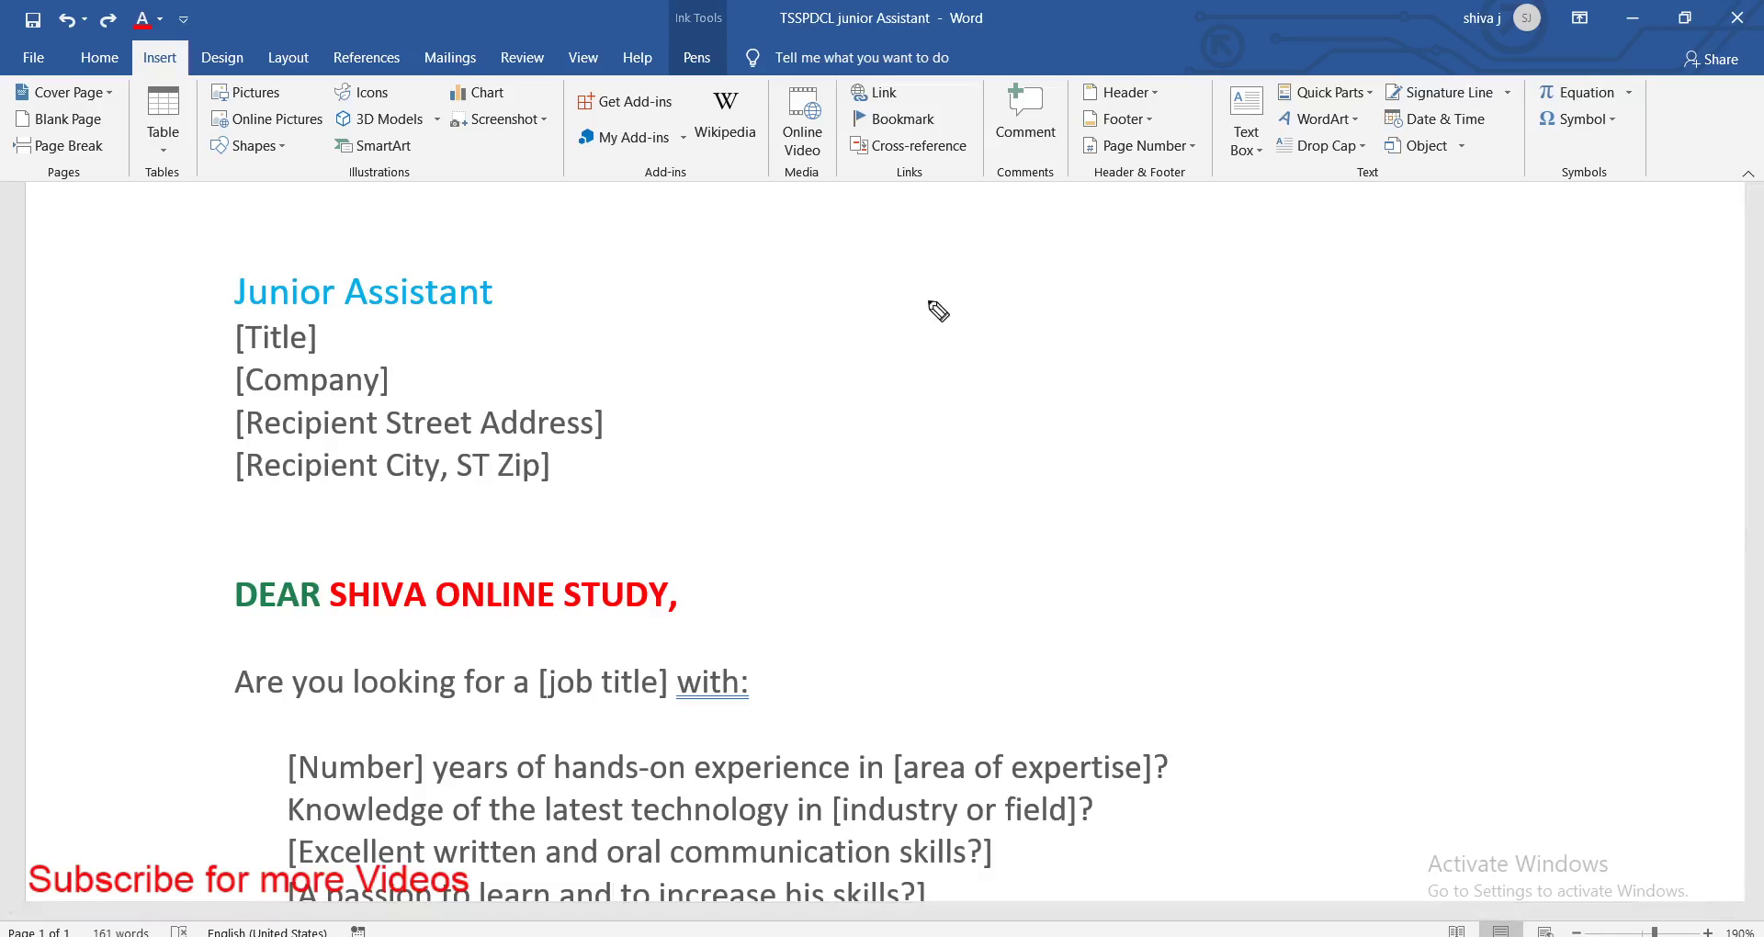
pyautogui.moveTo(938, 279); pyautogui.dragTo(1443, 508)
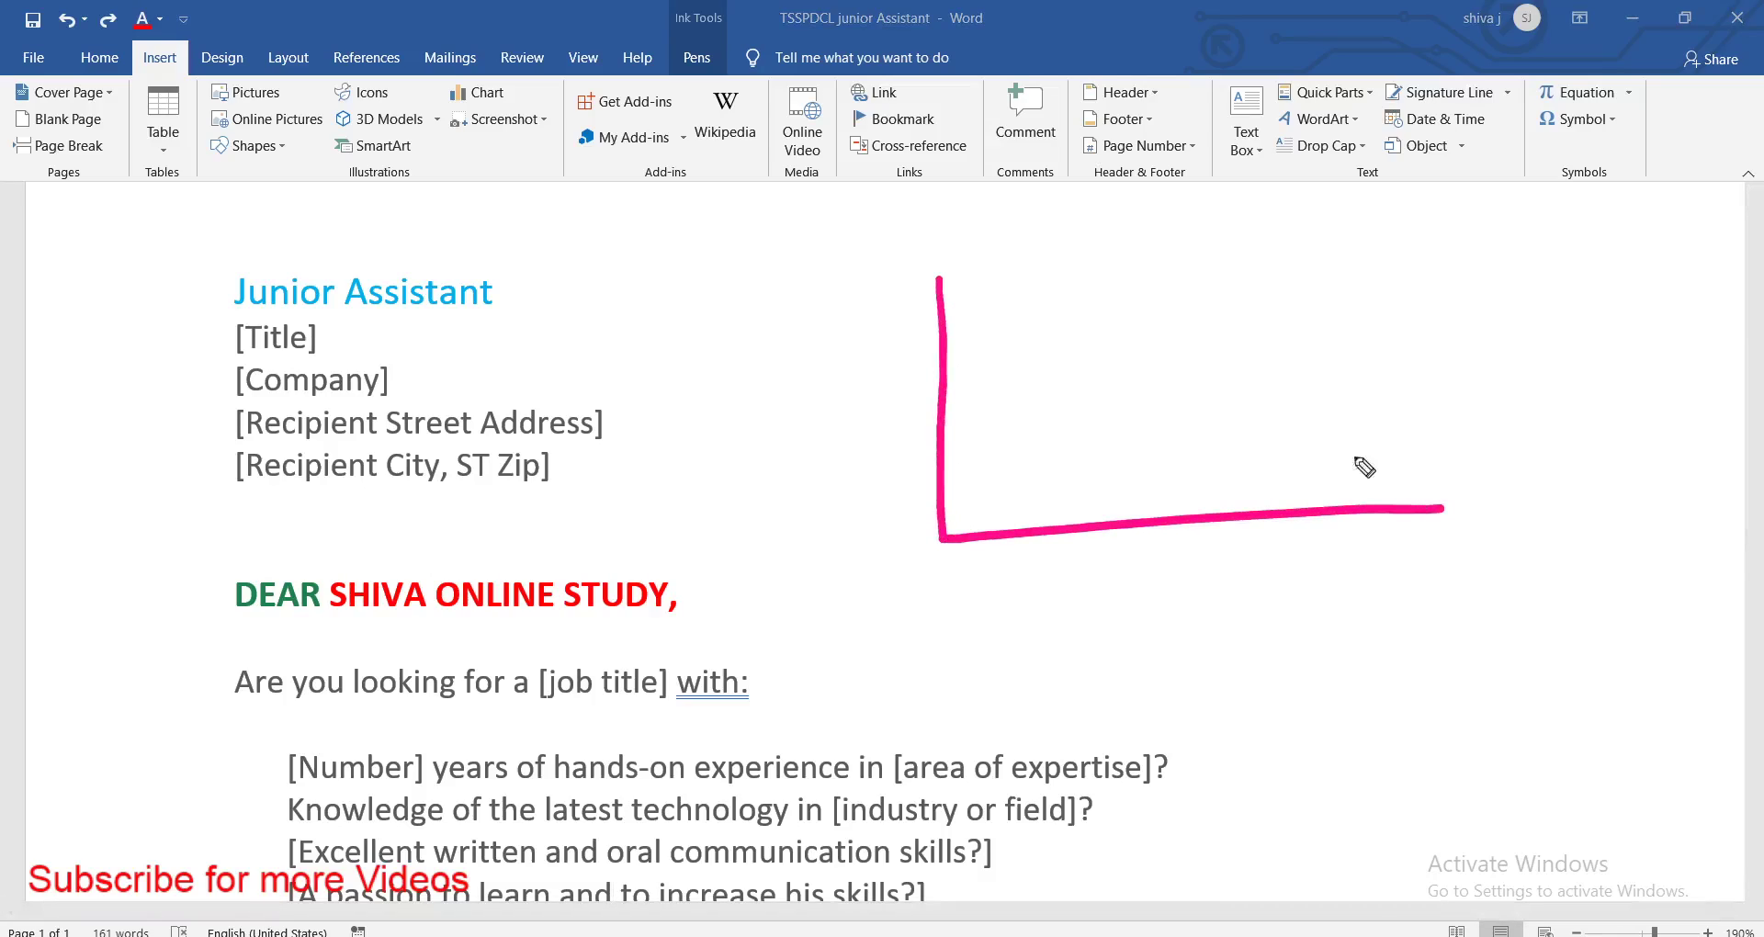
pyautogui.moveTo(938, 270); pyautogui.dragTo(1444, 510)
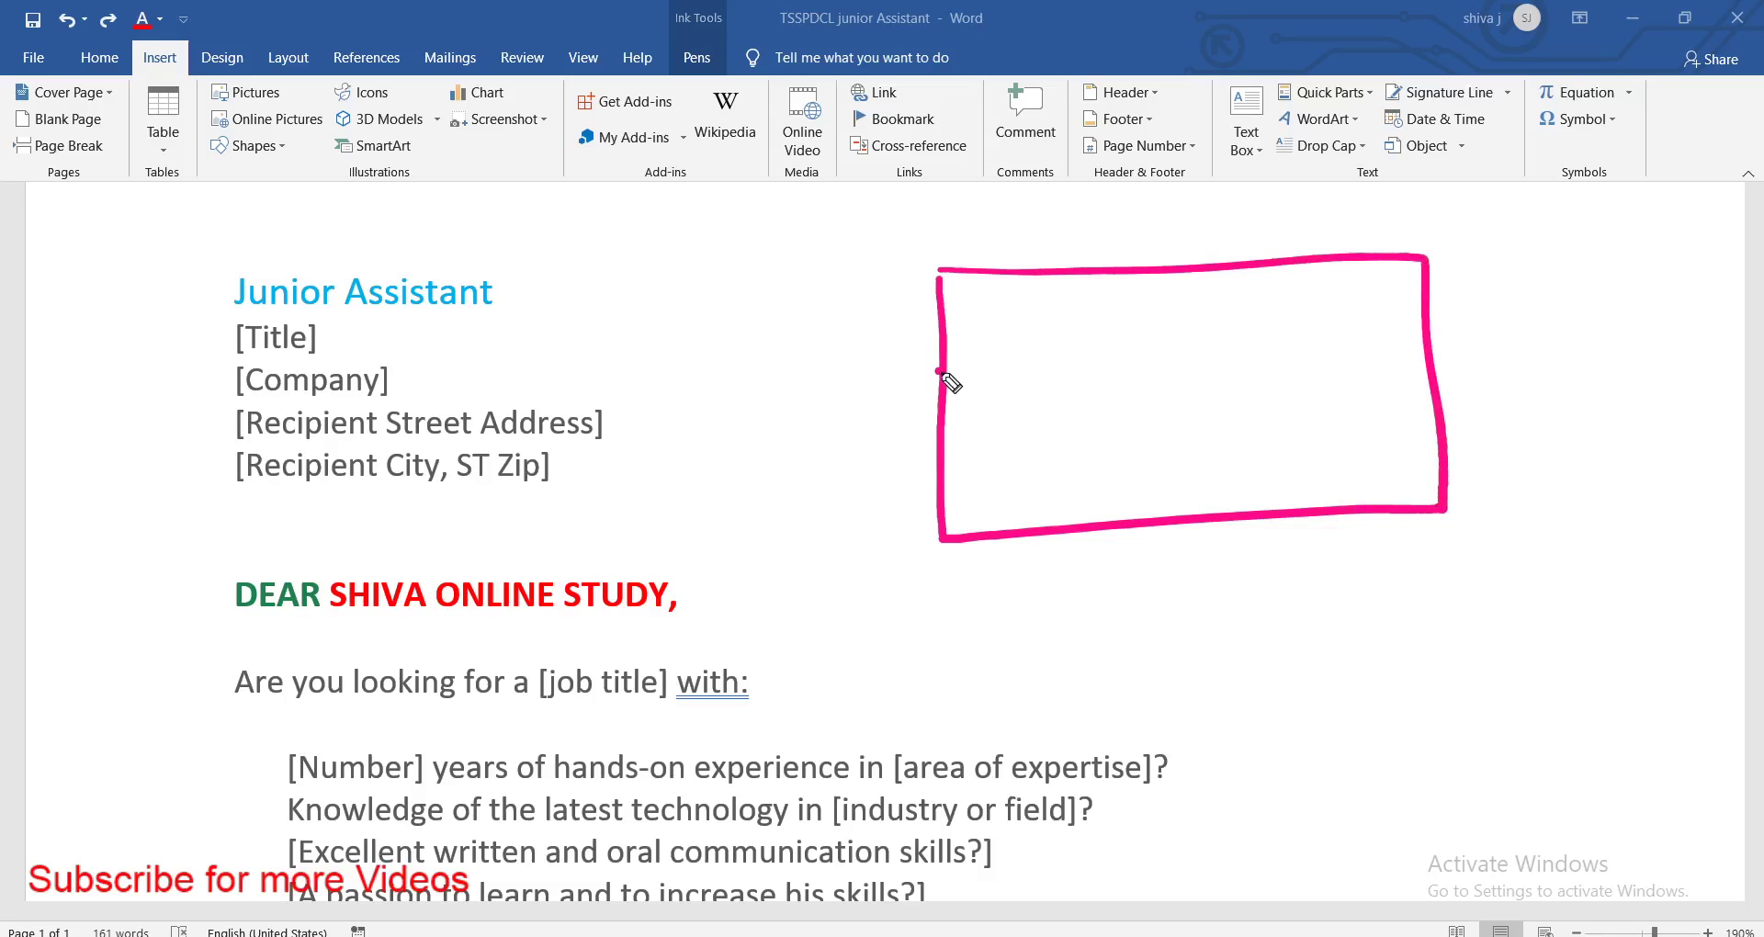
pyautogui.moveTo(939, 370); pyautogui.dragTo(1388, 343)
pyautogui.moveTo(960, 452); pyautogui.dragTo(1333, 423)
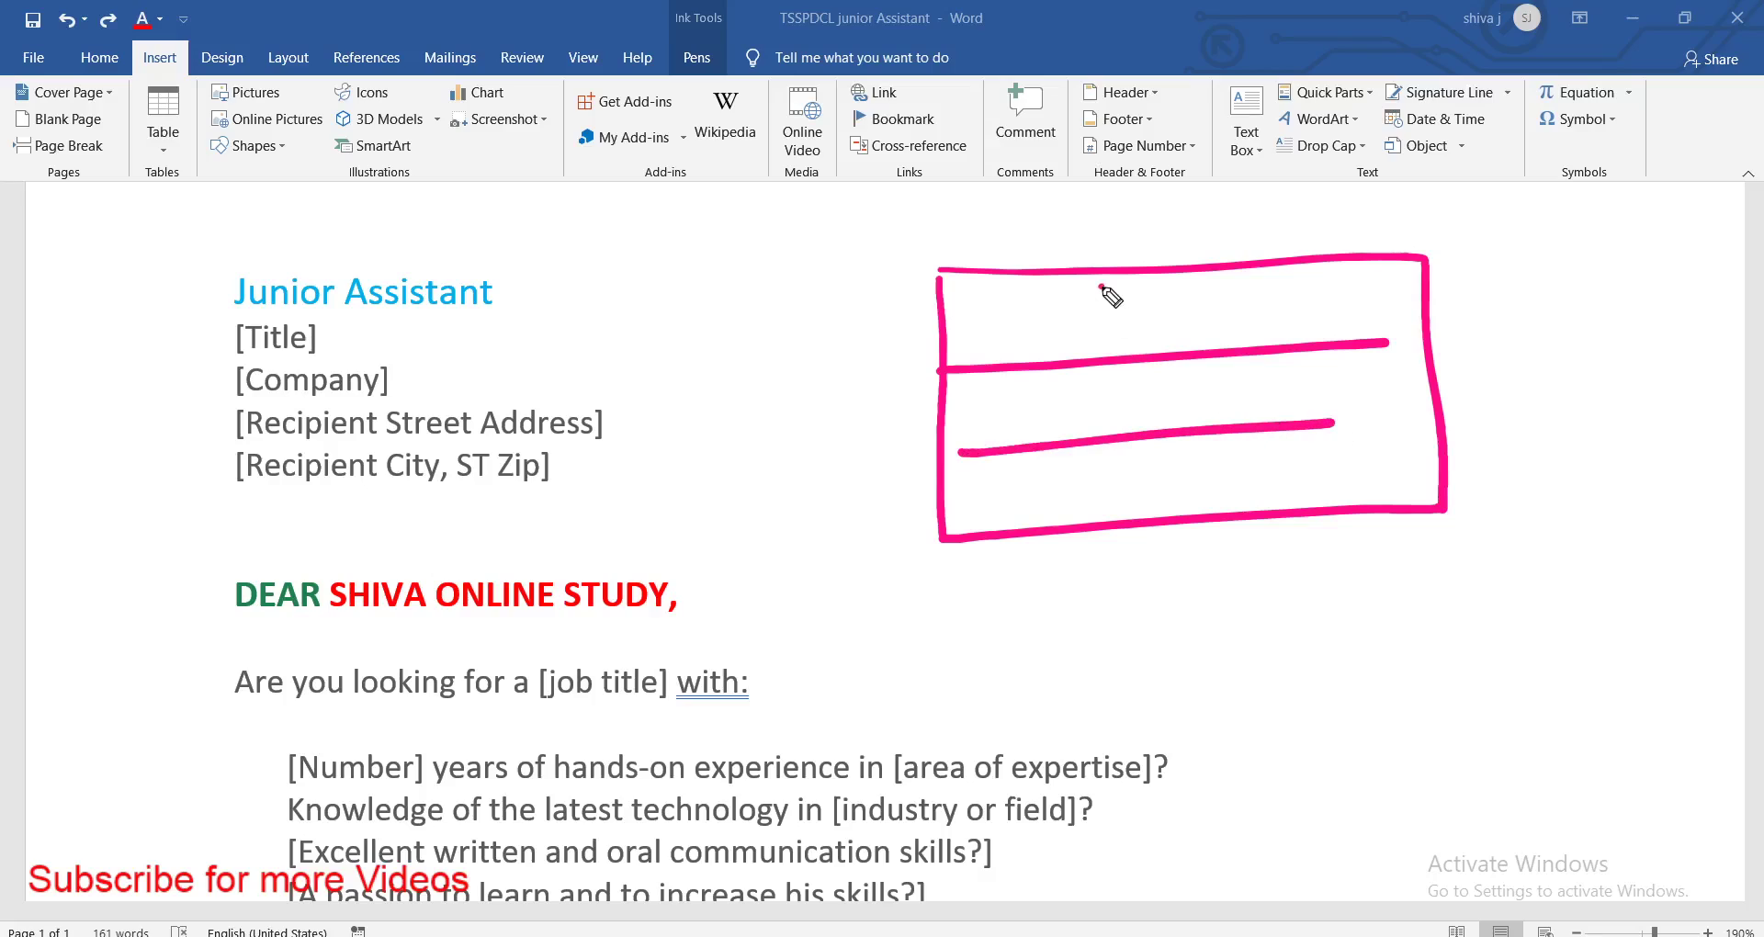
pyautogui.moveTo(1100, 284); pyautogui.dragTo(1126, 537)
pyautogui.moveTo(1265, 271); pyautogui.dragTo(1295, 558)
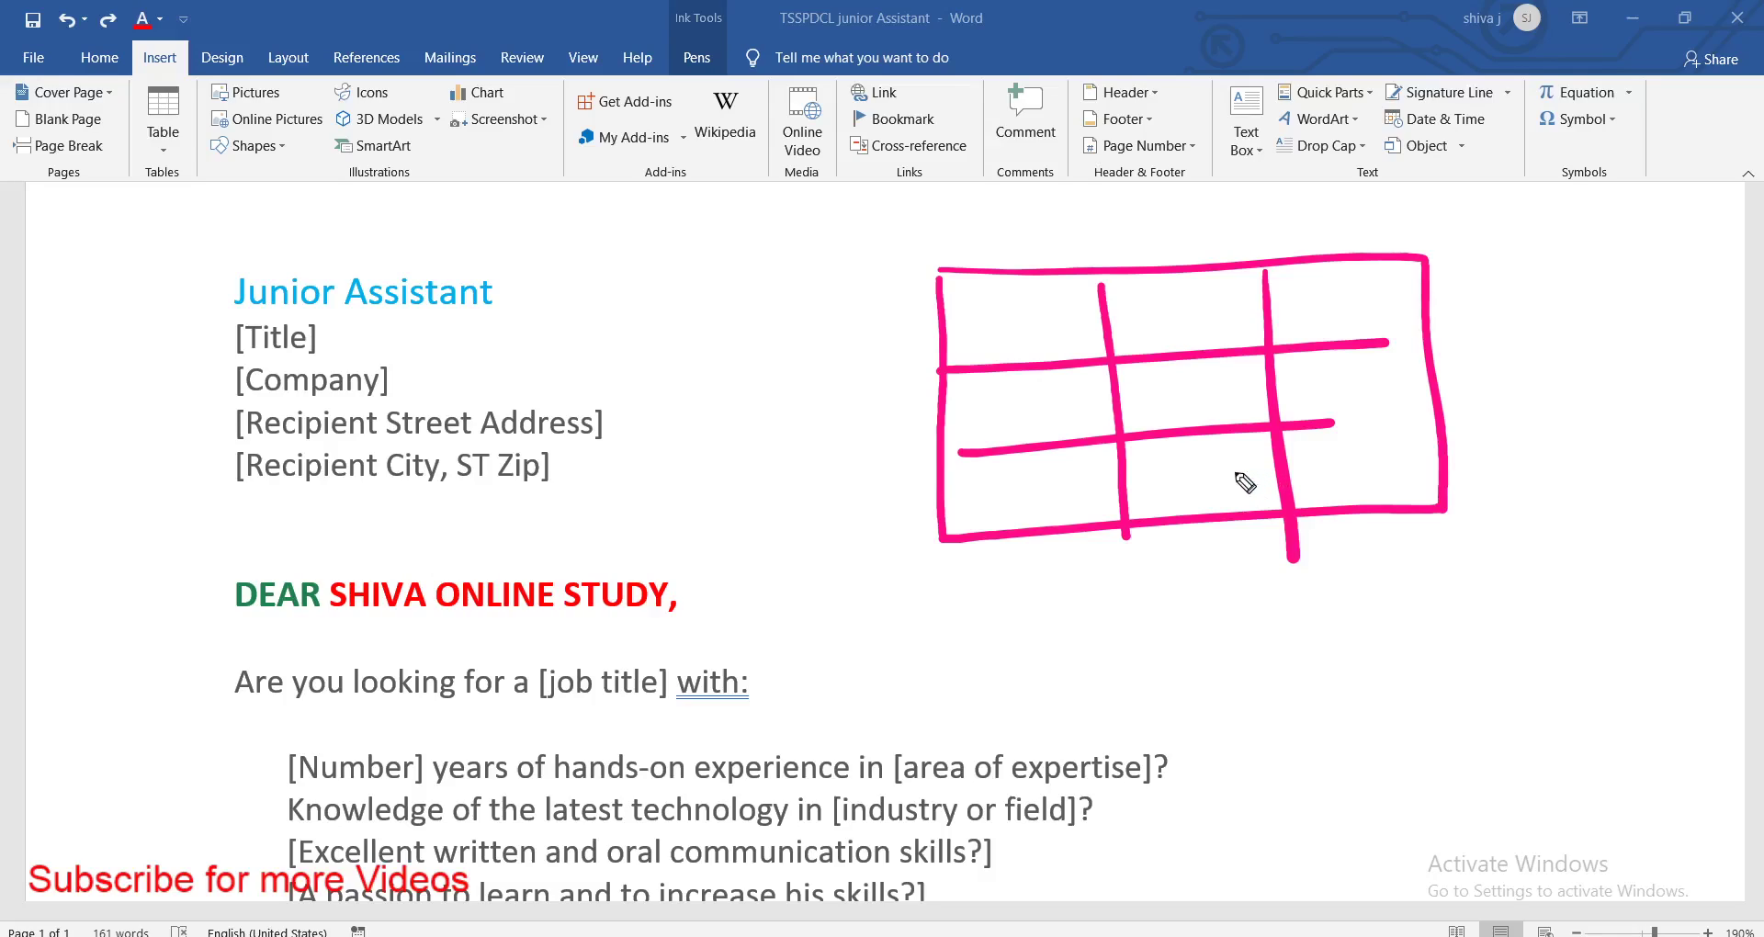
pyautogui.hotkey('ctrl', 'z')
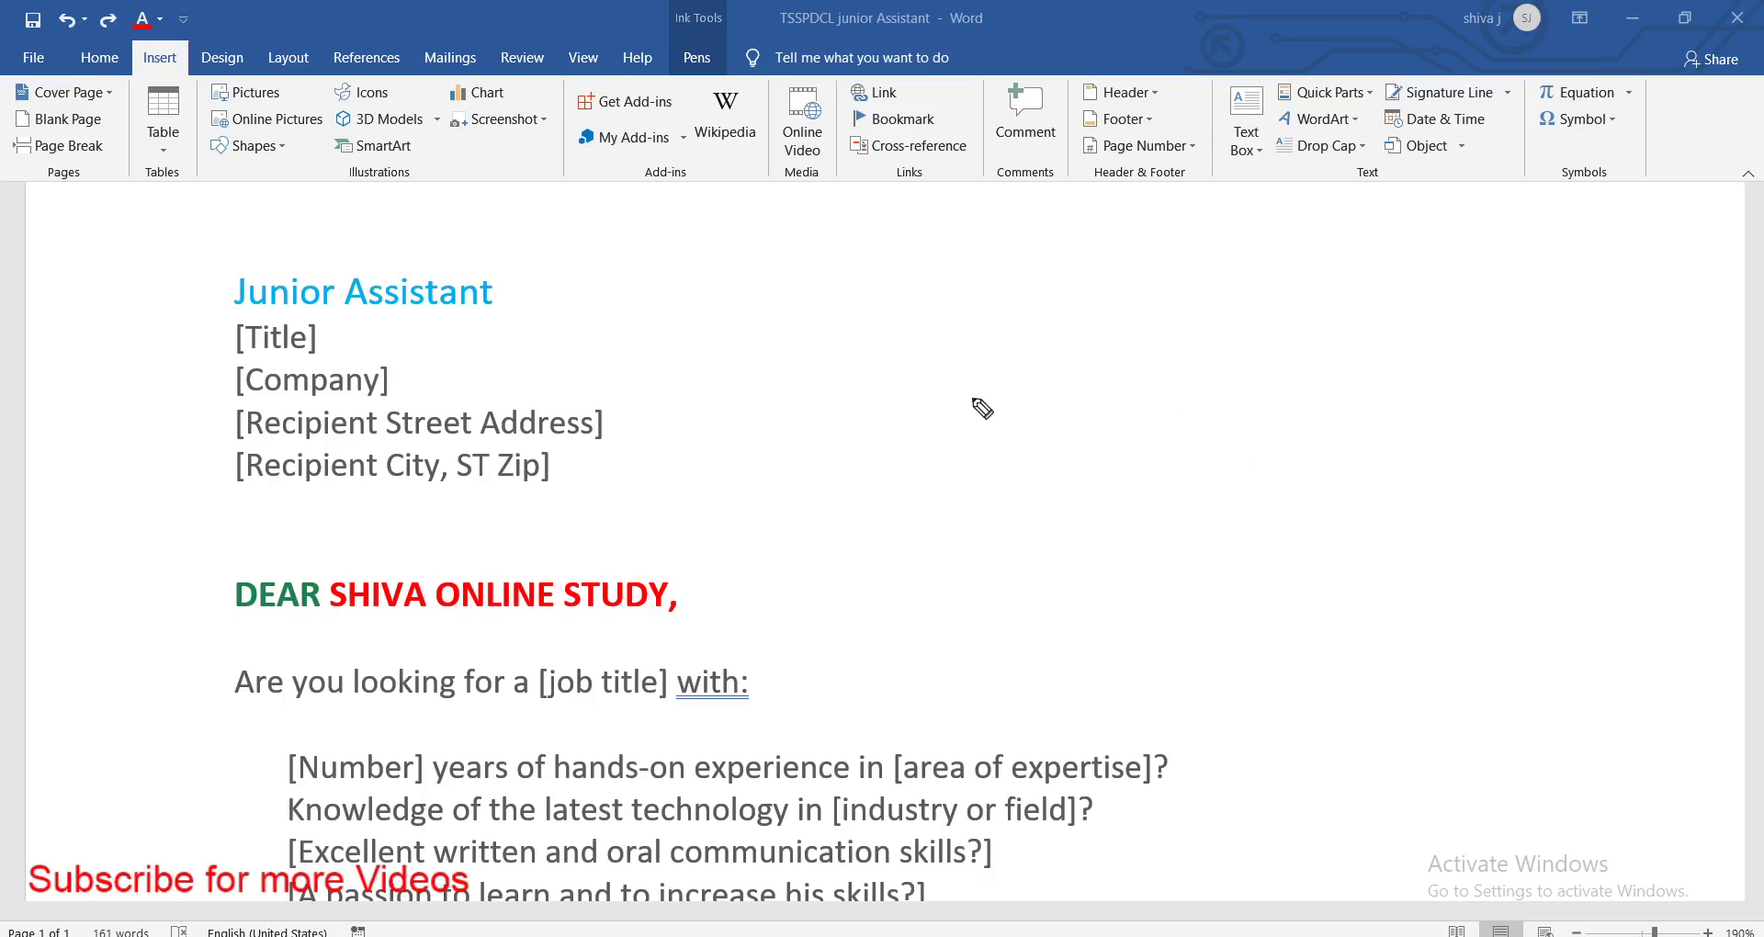
pyautogui.moveTo(987, 407); pyautogui.dragTo(1084, 401)
pyautogui.moveTo(1095, 402); pyautogui.dragTo(1119, 367)
pyautogui.moveTo(1139, 367)
pyautogui.mouseDown()
pyautogui.moveTo(1222, 395)
pyautogui.moveTo(1196, 393)
pyautogui.mouseUp()
pyautogui.moveTo(1260, 353); pyautogui.dragTo(1283, 413)
pyautogui.moveTo(1302, 331); pyautogui.dragTo(1323, 391)
pyautogui.moveTo(1381, 318); pyautogui.dragTo(1431, 369)
pyautogui.moveTo(1422, 307); pyautogui.dragTo(1298, 444)
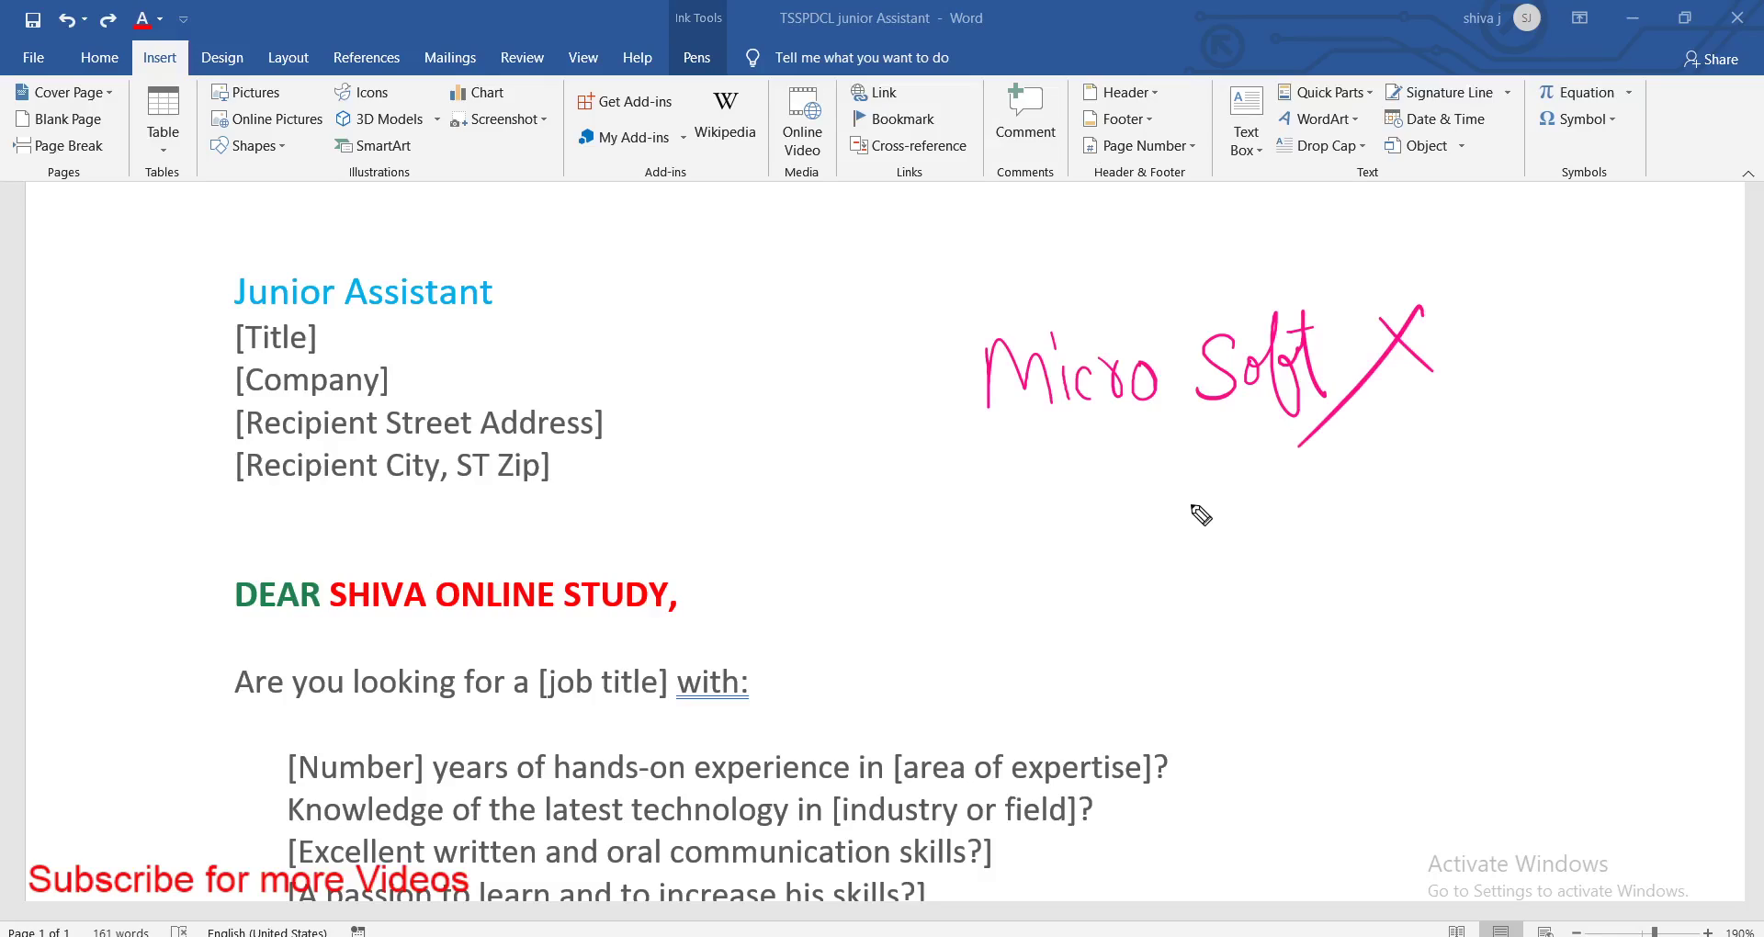
pyautogui.hotkey('ctrl', 'z')
pyautogui.moveTo(719, 300); pyautogui.dragTo(723, 340)
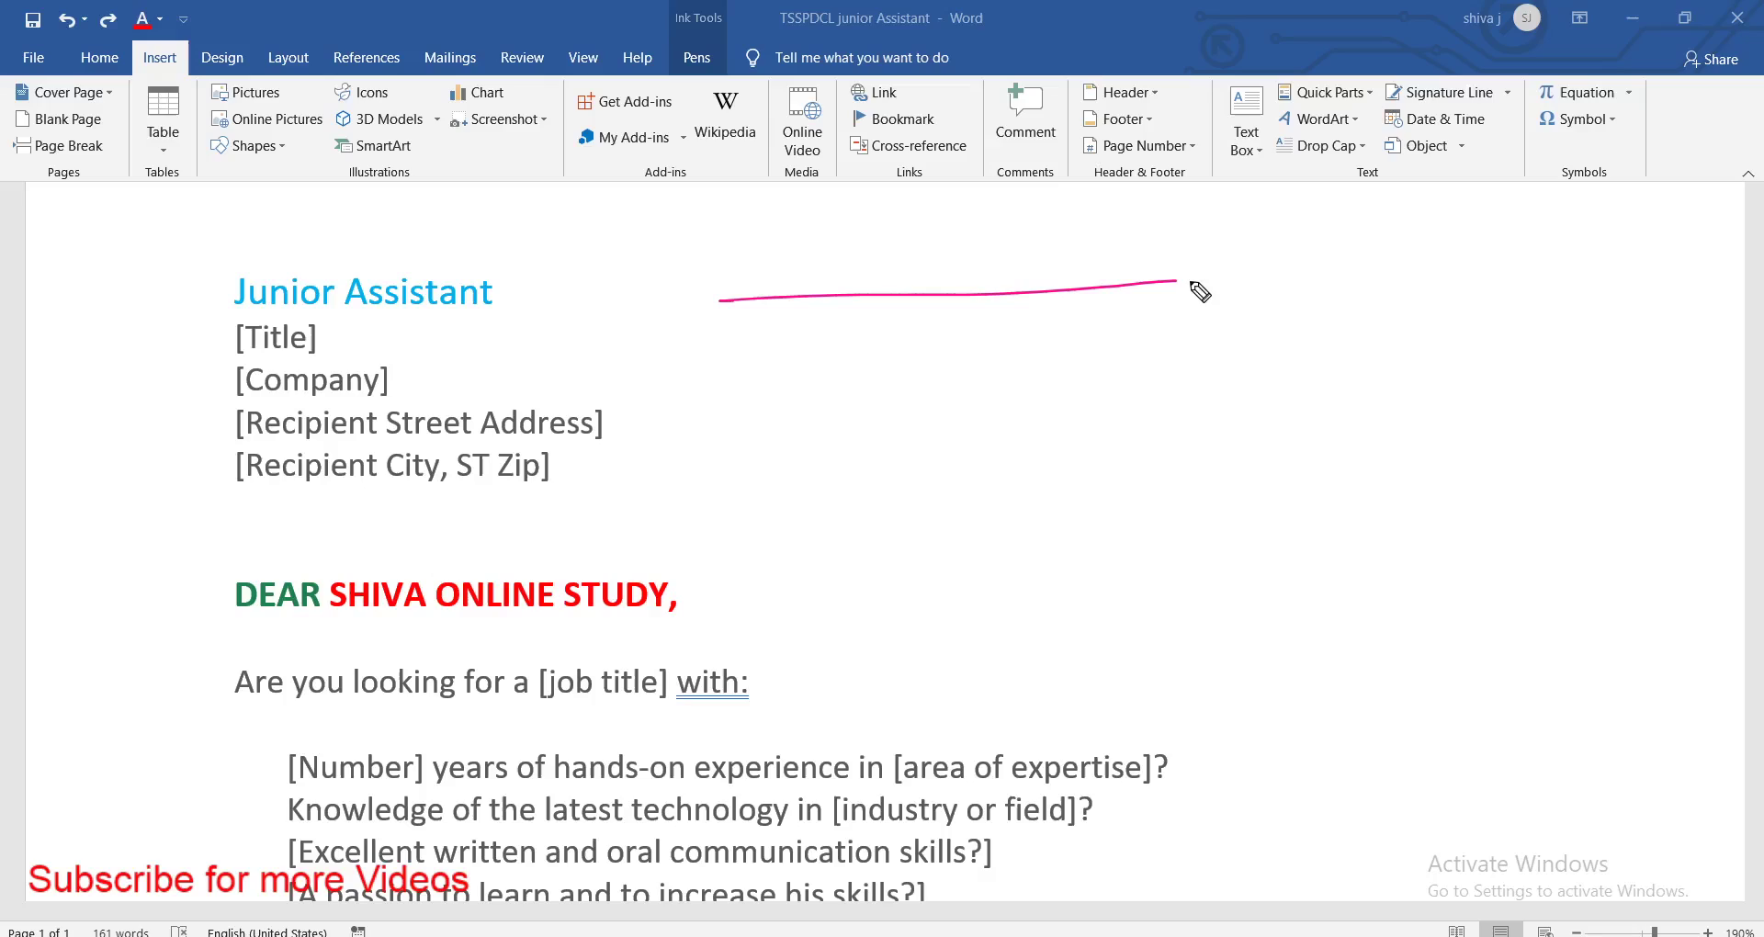
pyautogui.moveTo(813, 302); pyautogui.dragTo(834, 449)
pyautogui.moveTo(938, 298); pyautogui.dragTo(984, 455)
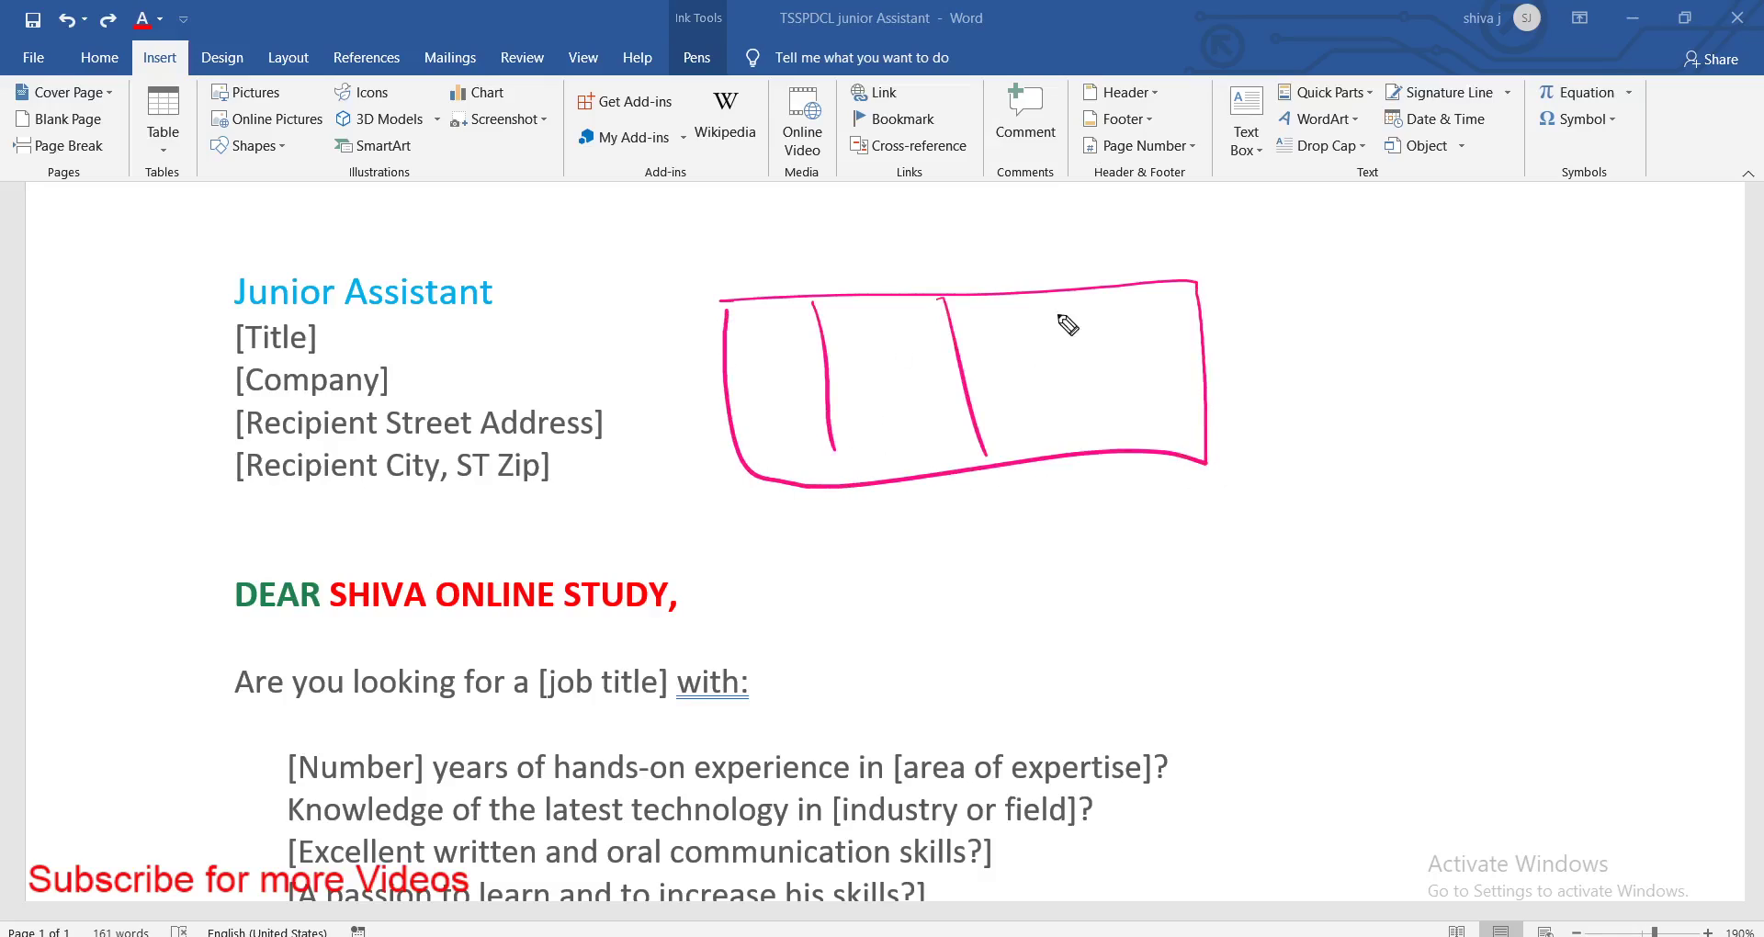
pyautogui.moveTo(1067, 304); pyautogui.dragTo(1112, 446)
pyautogui.moveTo(750, 416); pyautogui.dragTo(1213, 367)
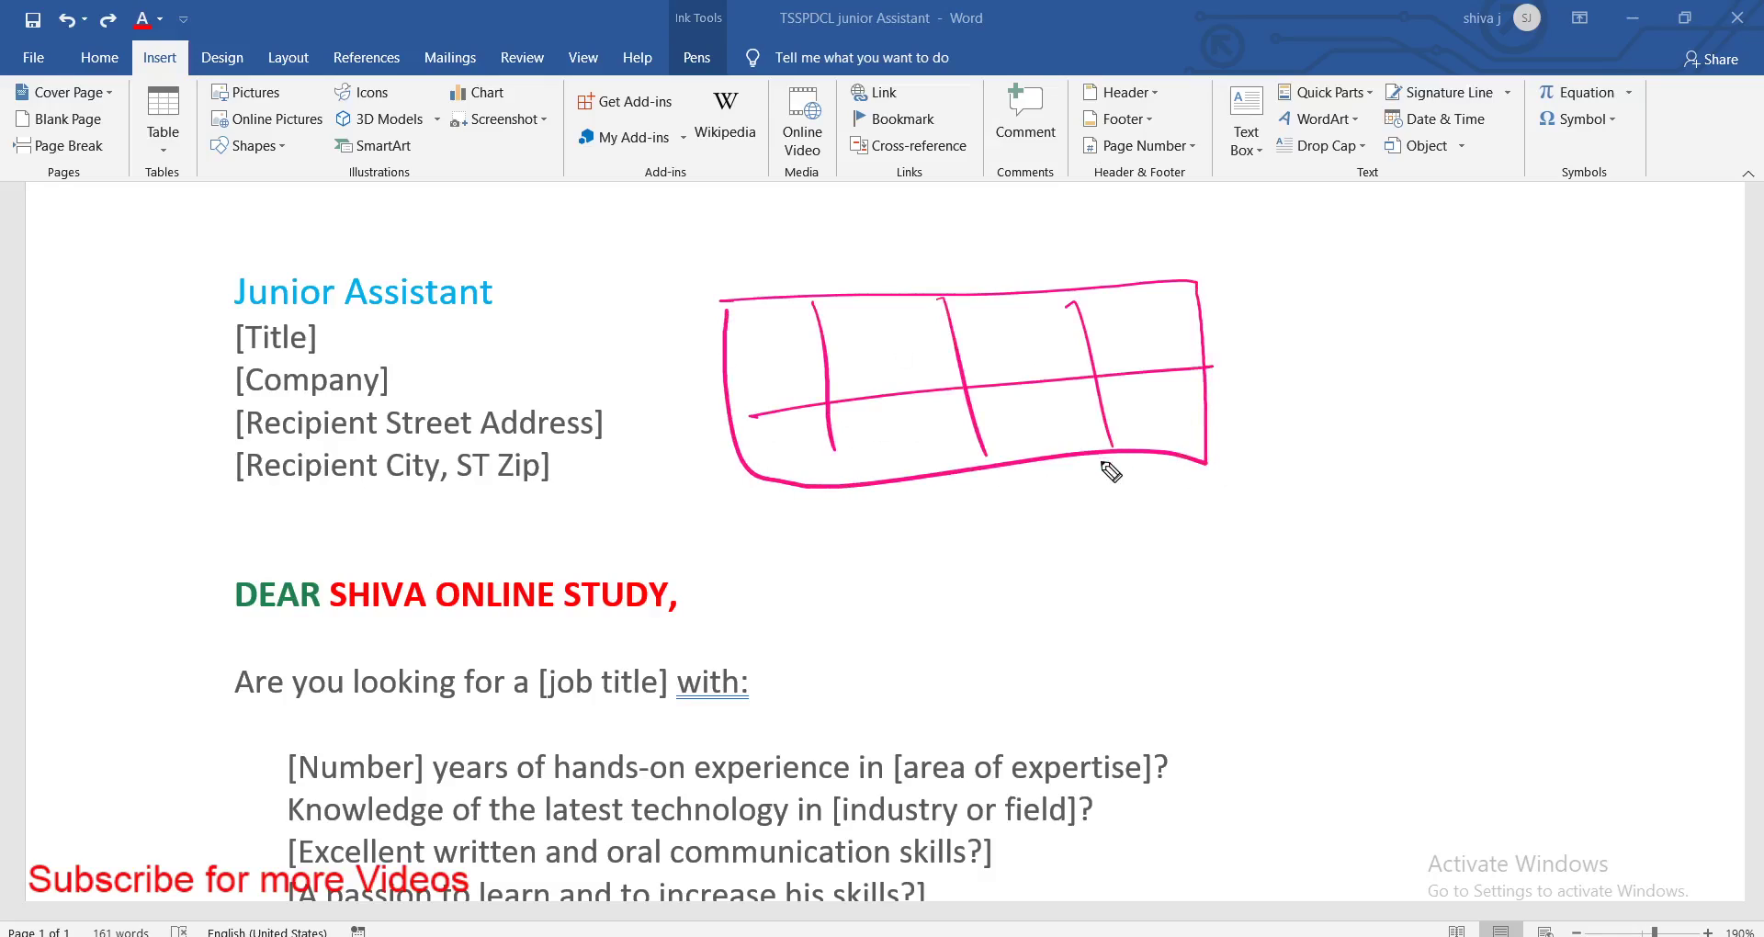
pyautogui.hotkey('ctrl', 'z')
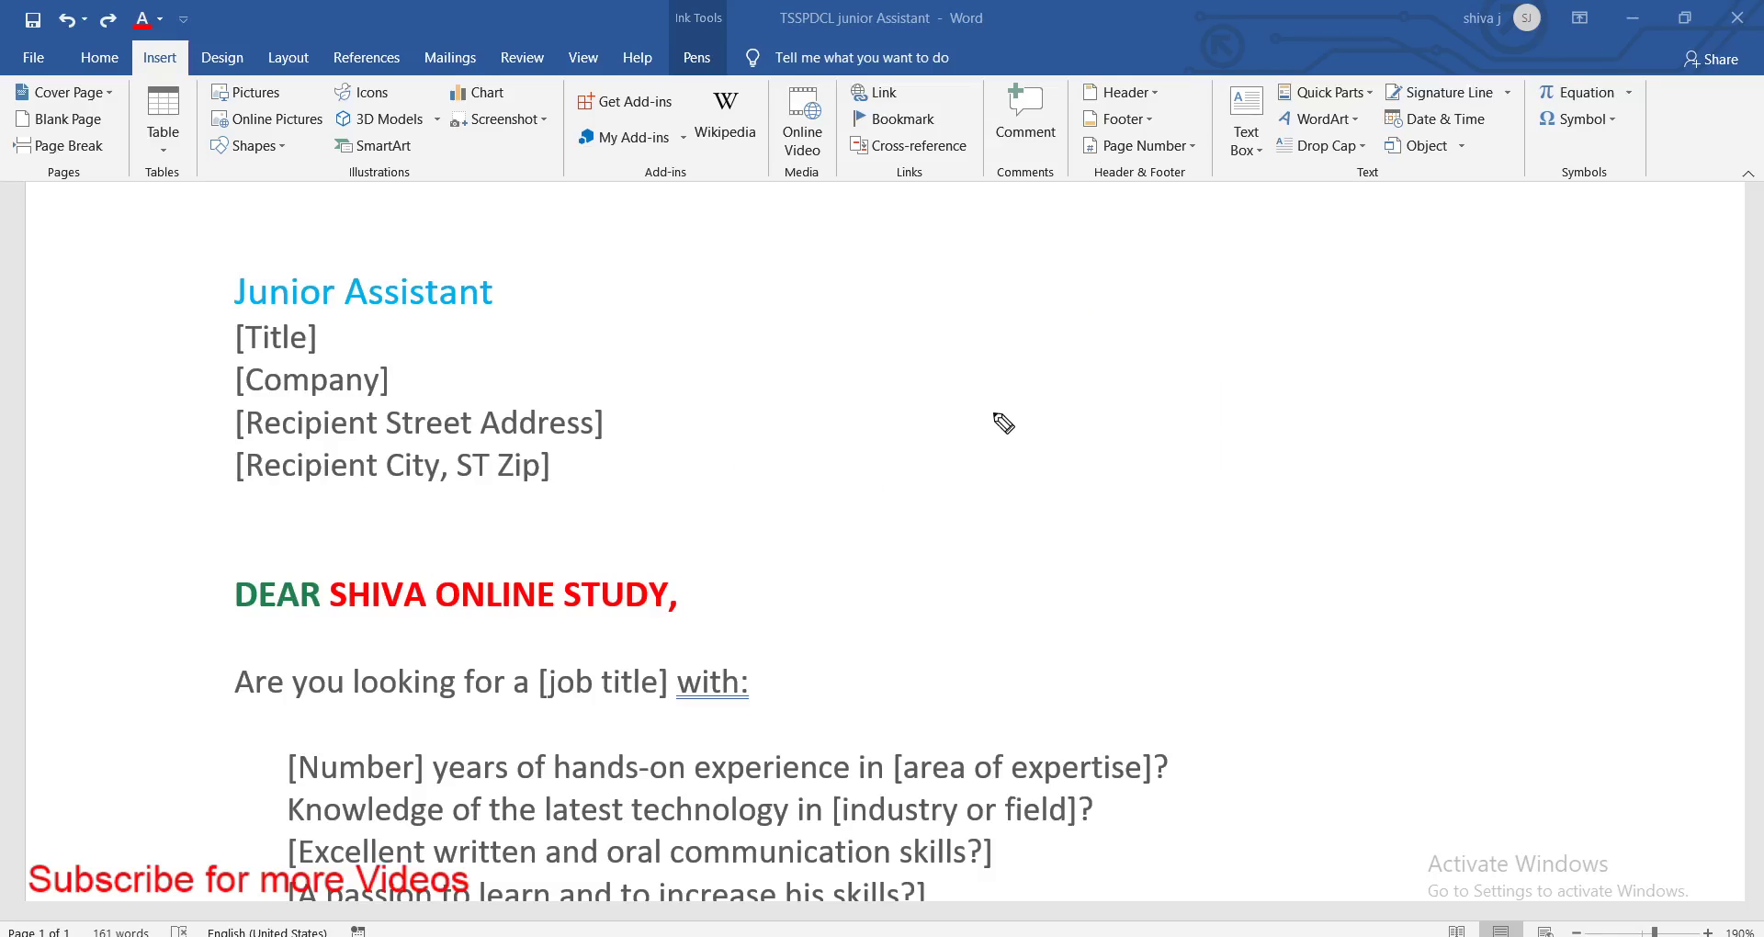
pyautogui.moveTo(650, 79); pyautogui.dragTo(680, 87)
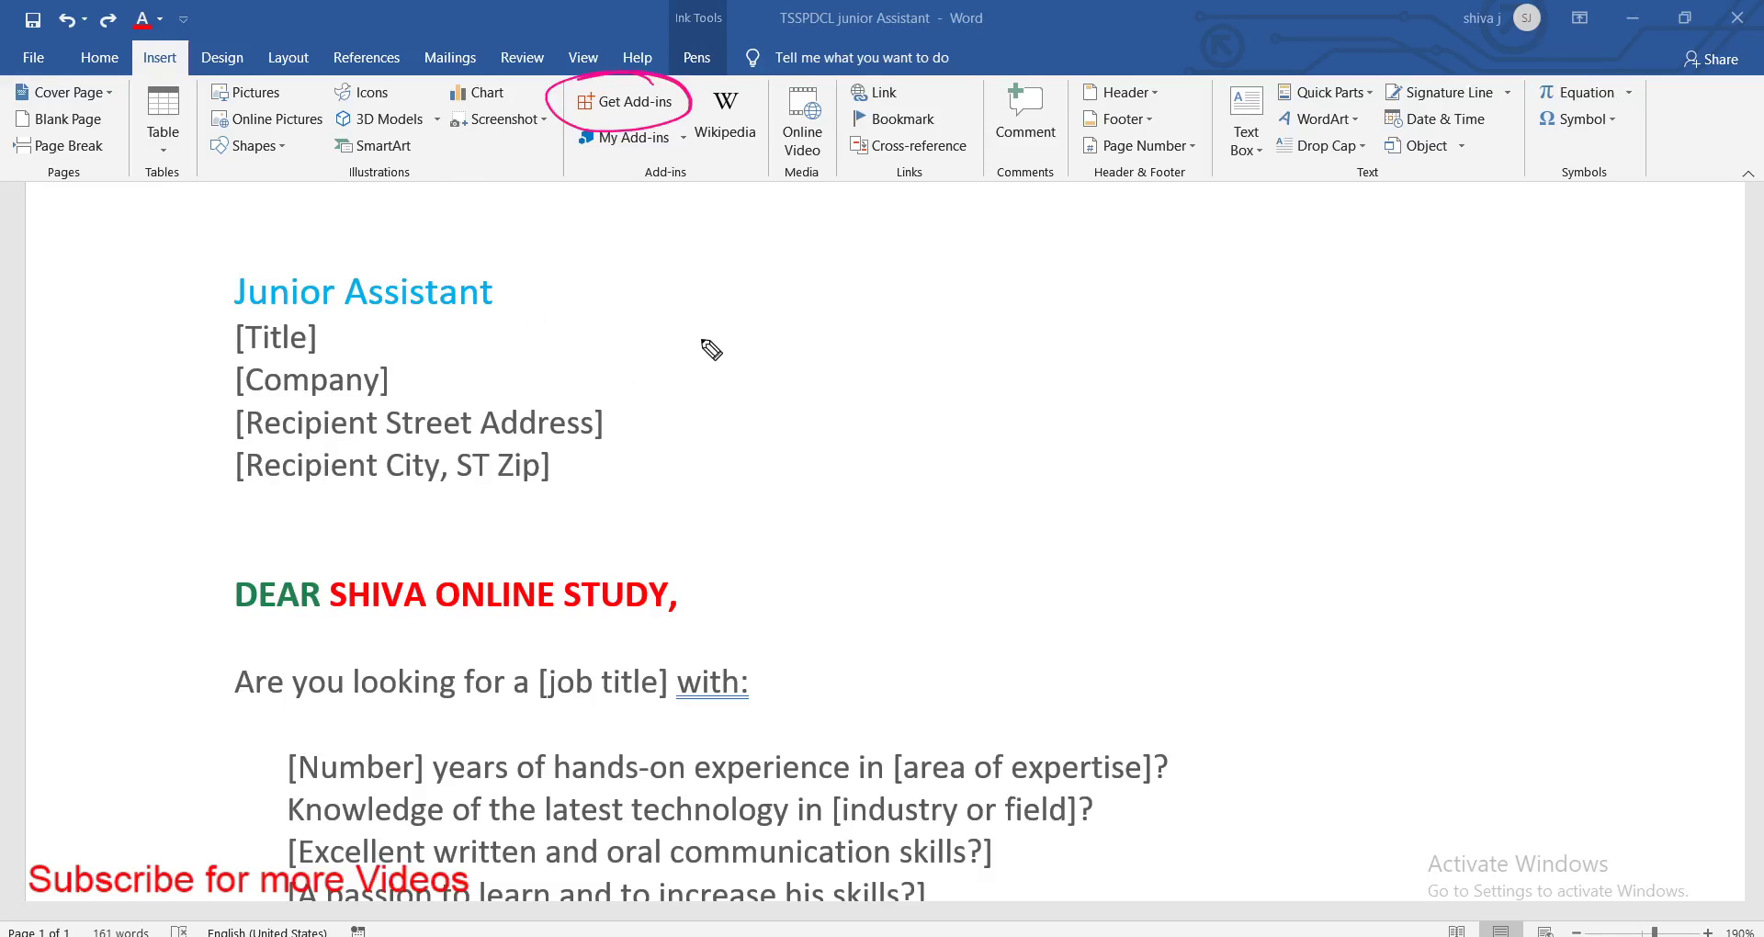
pyautogui.press('Escape')
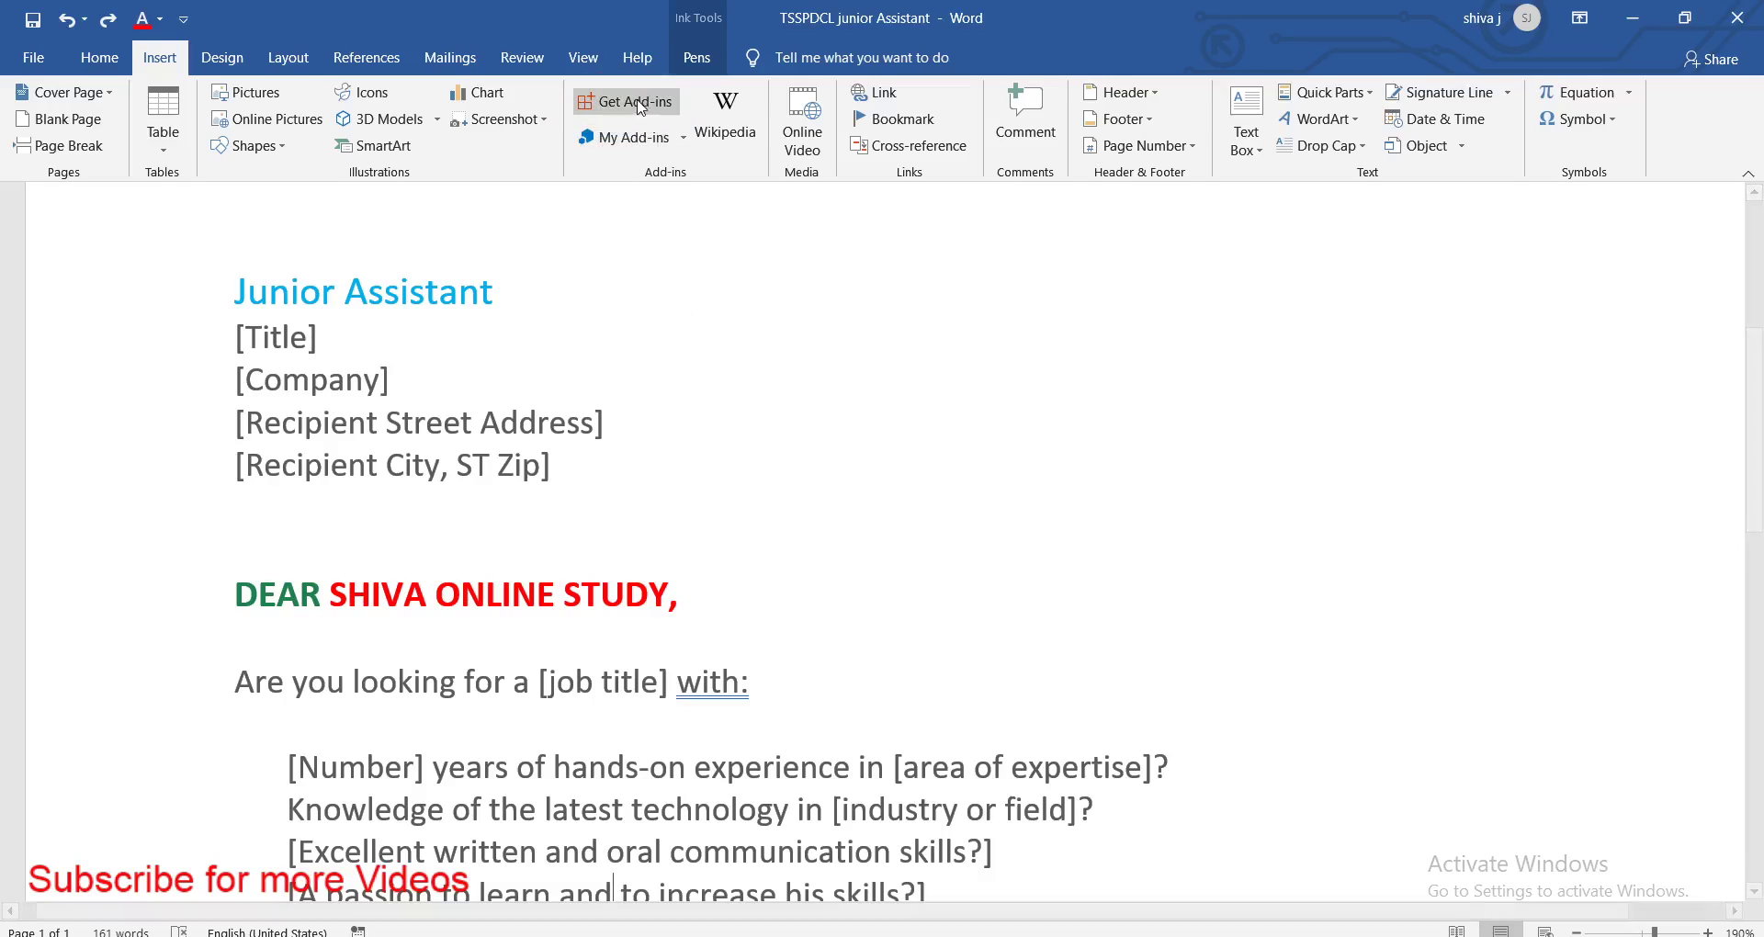
pyautogui.click(645, 103)
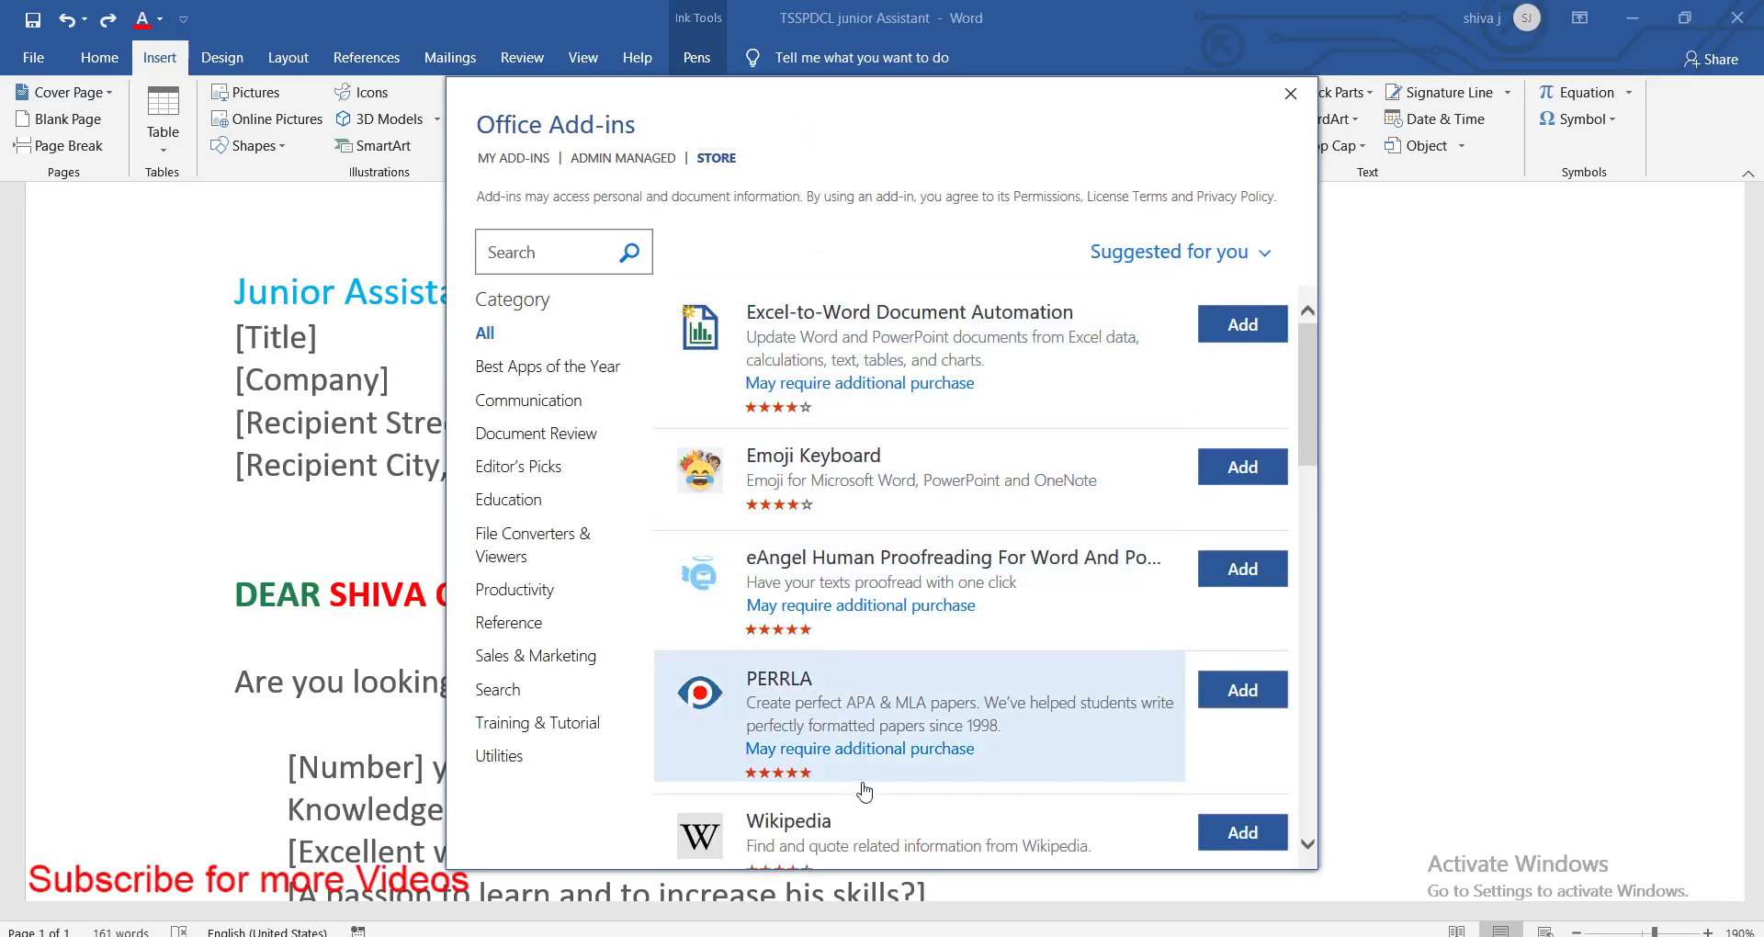
pyautogui.moveTo(818, 425)
pyautogui.mouseDown()
pyautogui.moveTo(698, 430)
pyautogui.moveTo(816, 421)
pyautogui.mouseUp()
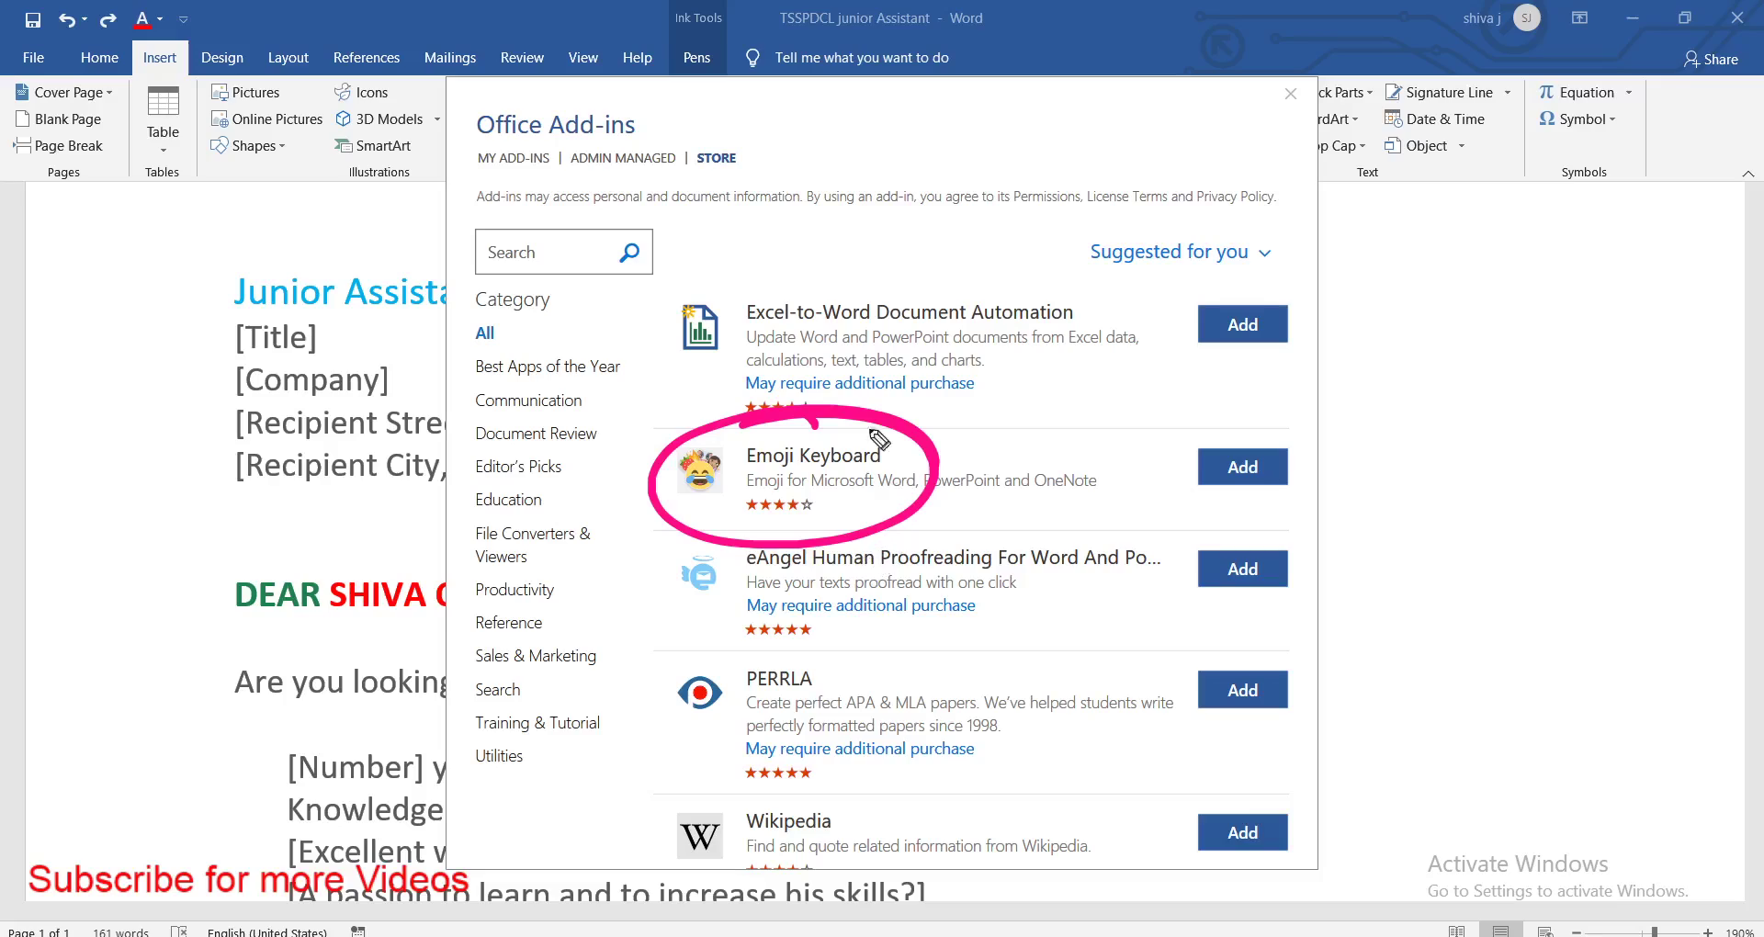
pyautogui.moveTo(1272, 420); pyautogui.dragTo(1251, 401)
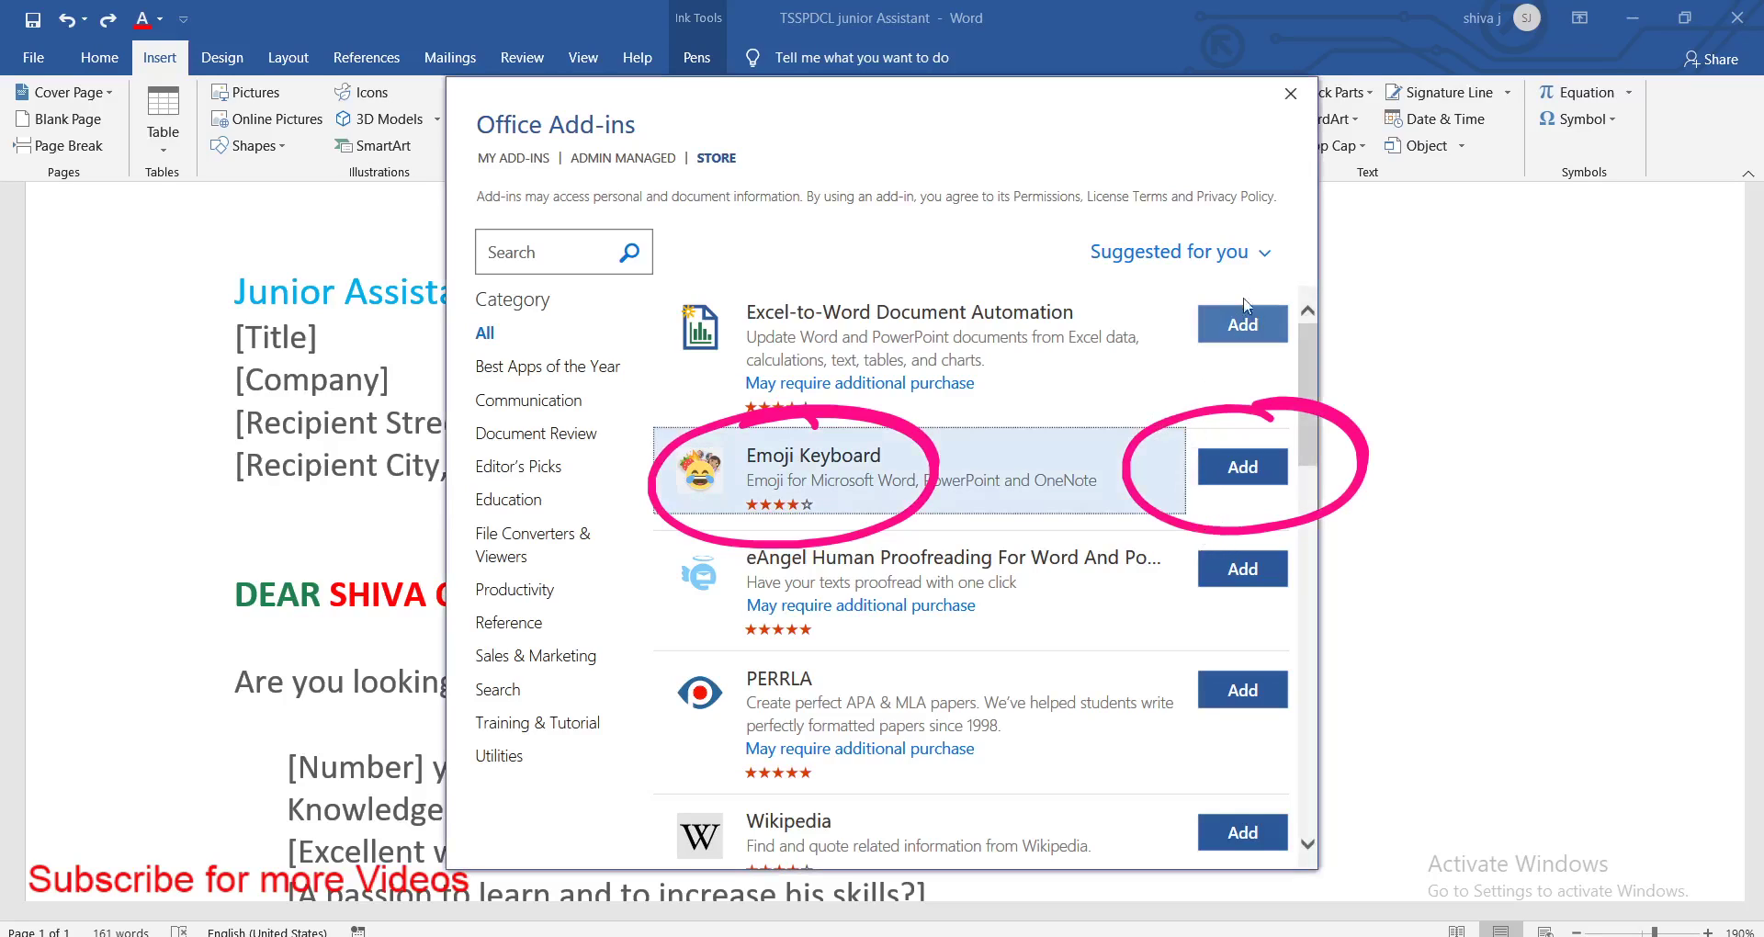
pyautogui.click(1290, 92)
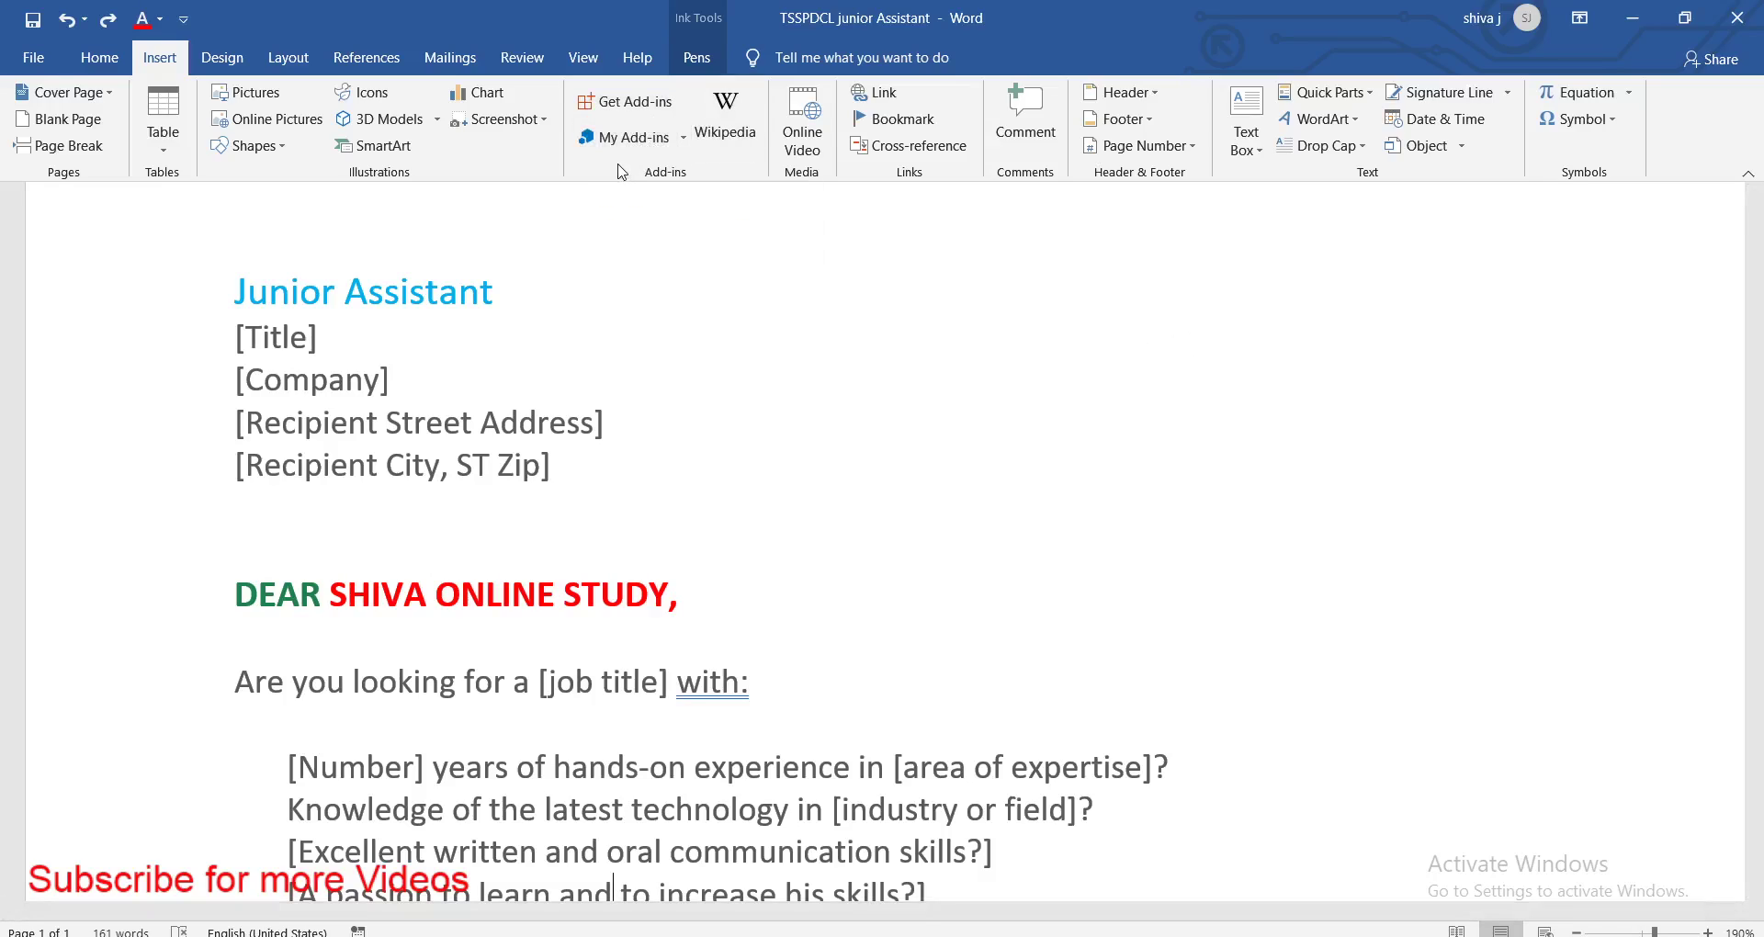
pyautogui.moveTo(628, 108); pyautogui.dragTo(661, 101)
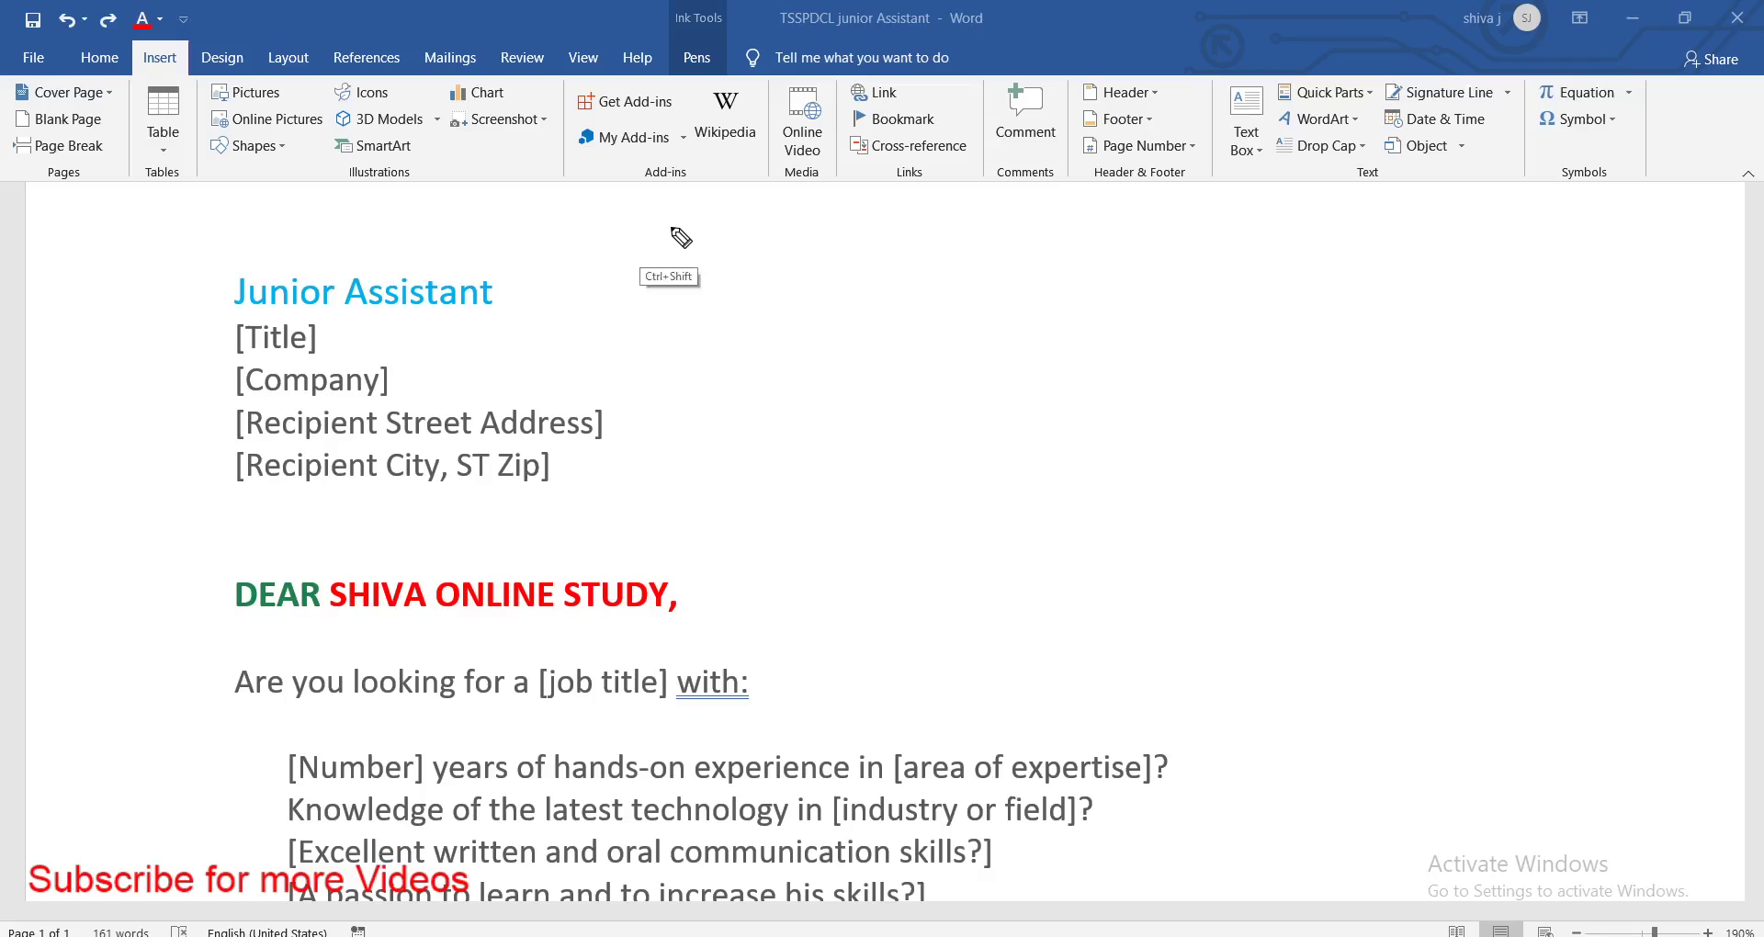
pyautogui.click(682, 140)
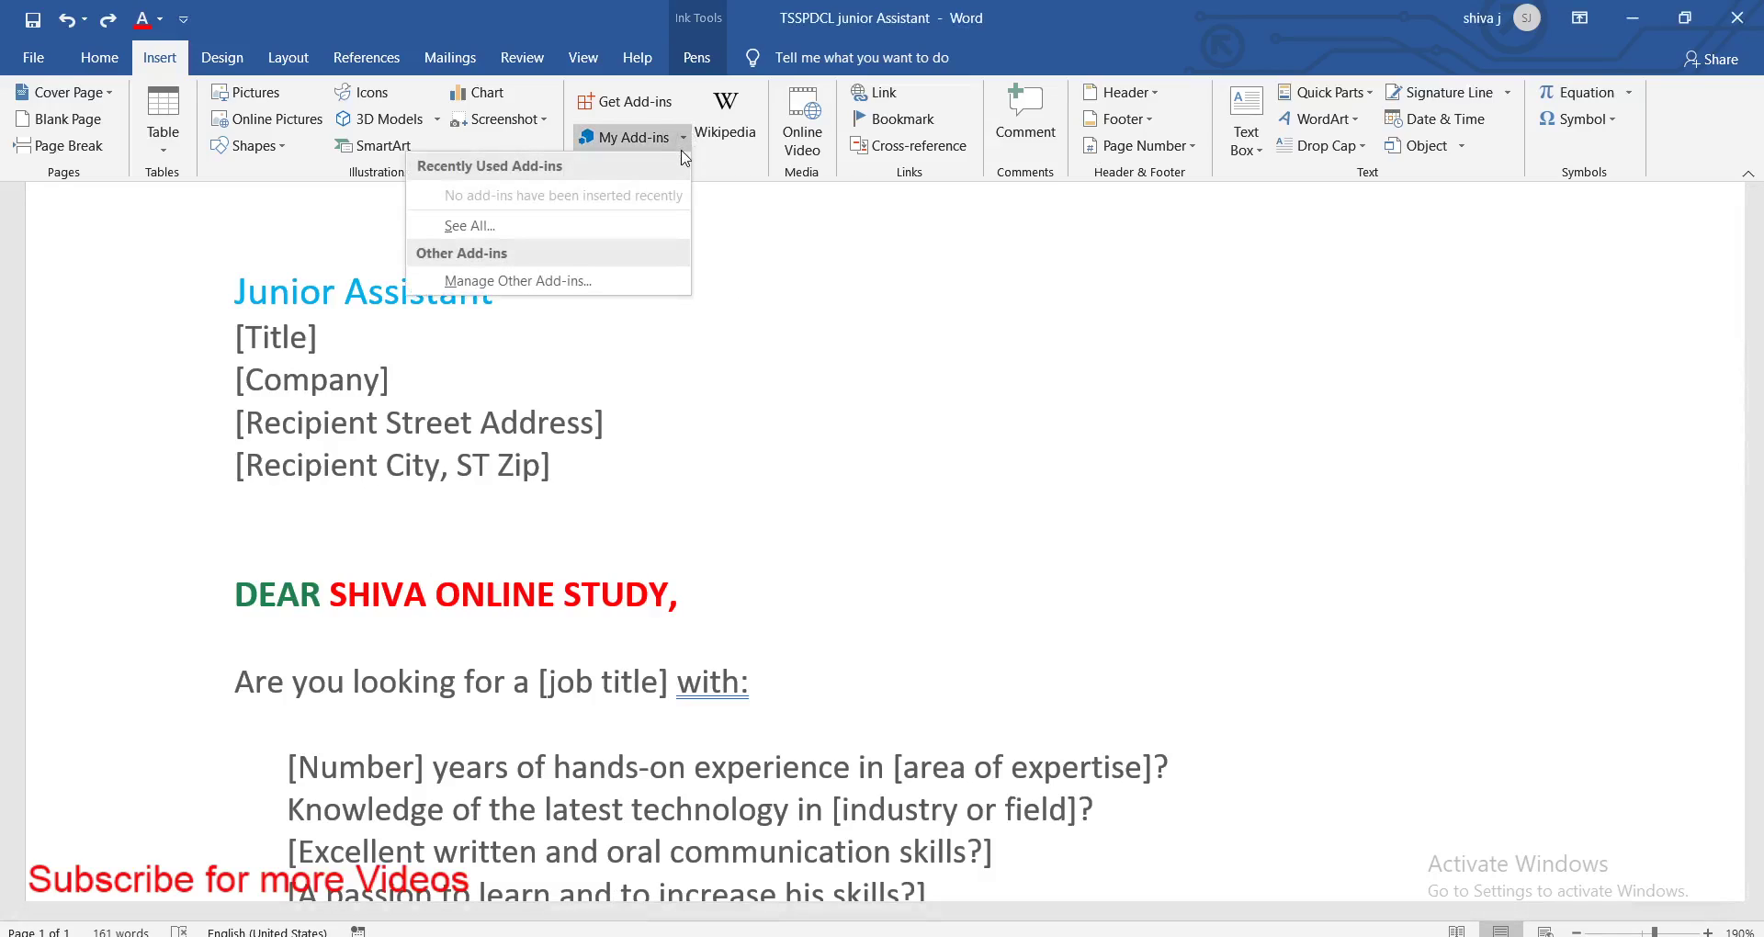
pyautogui.click(732, 244)
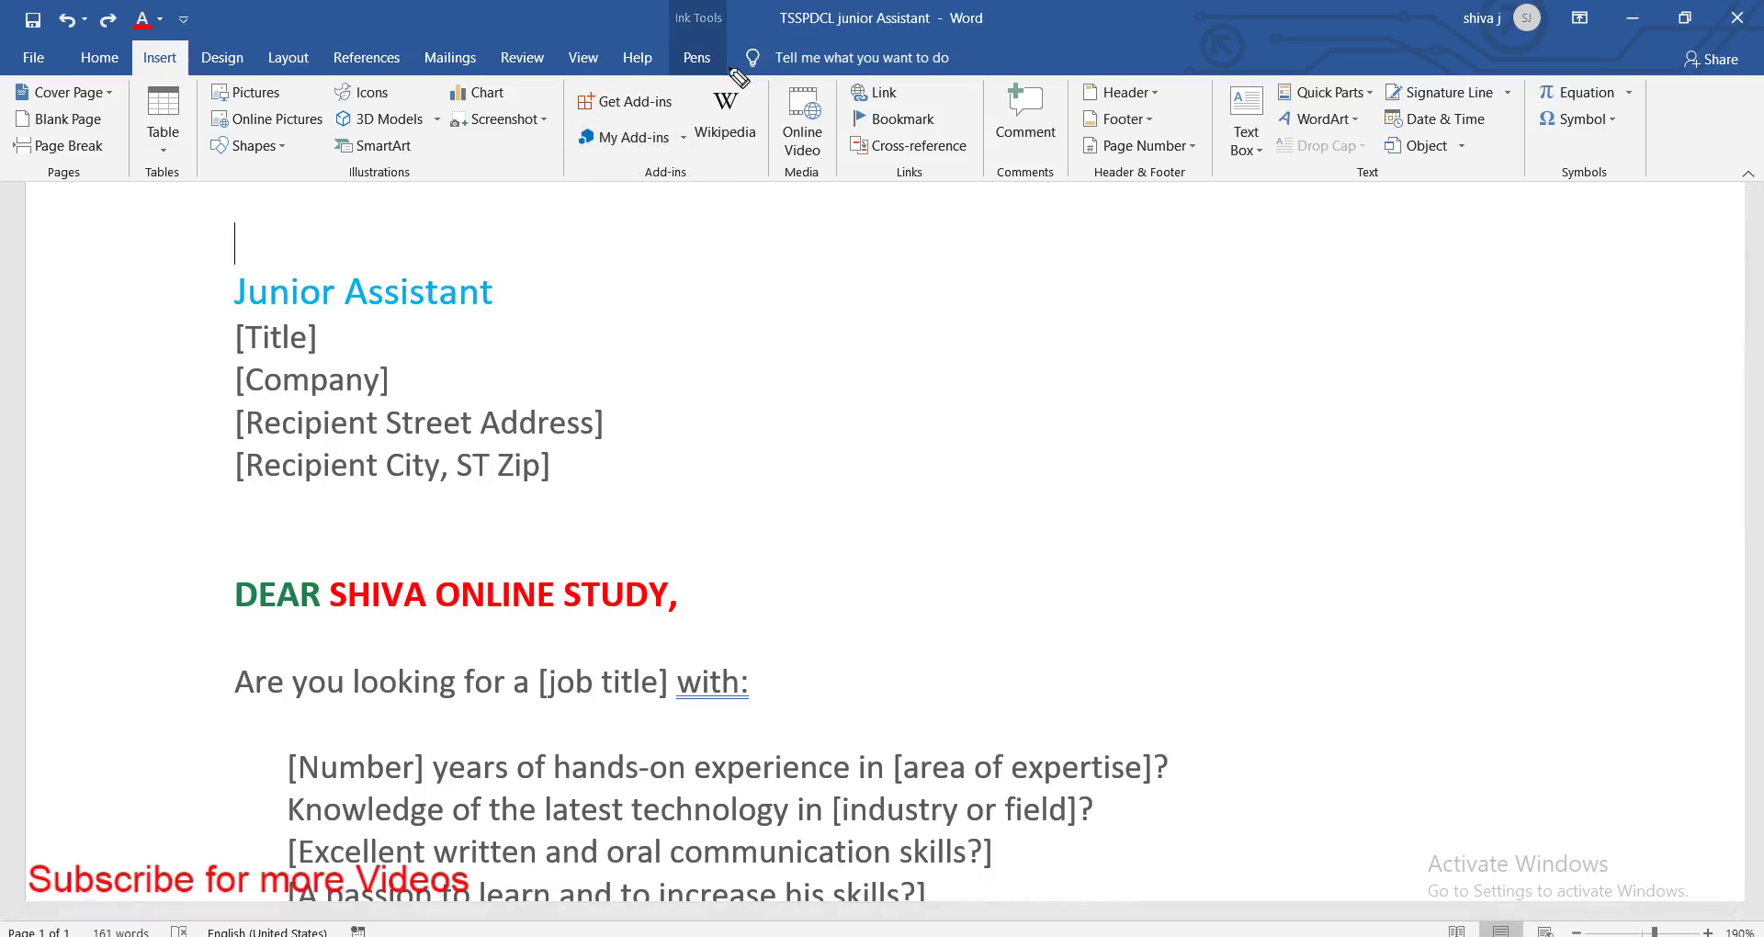
pyautogui.moveTo(735, 71); pyautogui.dragTo(773, 92)
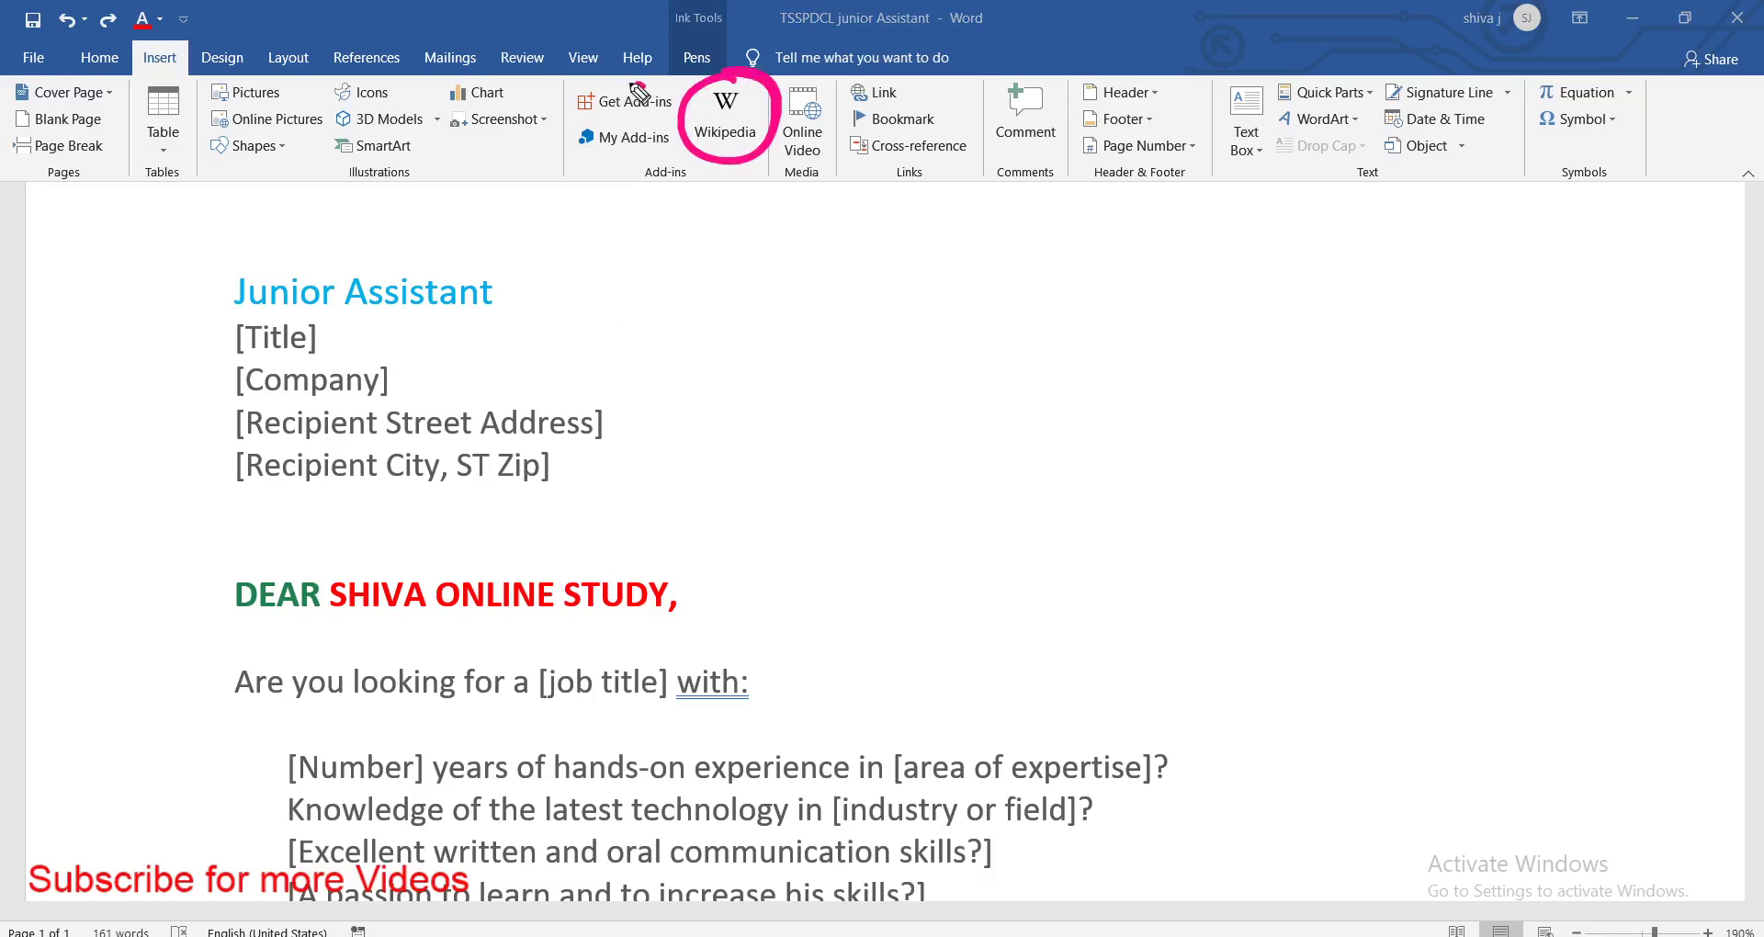
pyautogui.moveTo(644, 85)
pyautogui.mouseDown()
pyautogui.moveTo(733, 136)
pyautogui.moveTo(843, 78)
pyautogui.mouseUp()
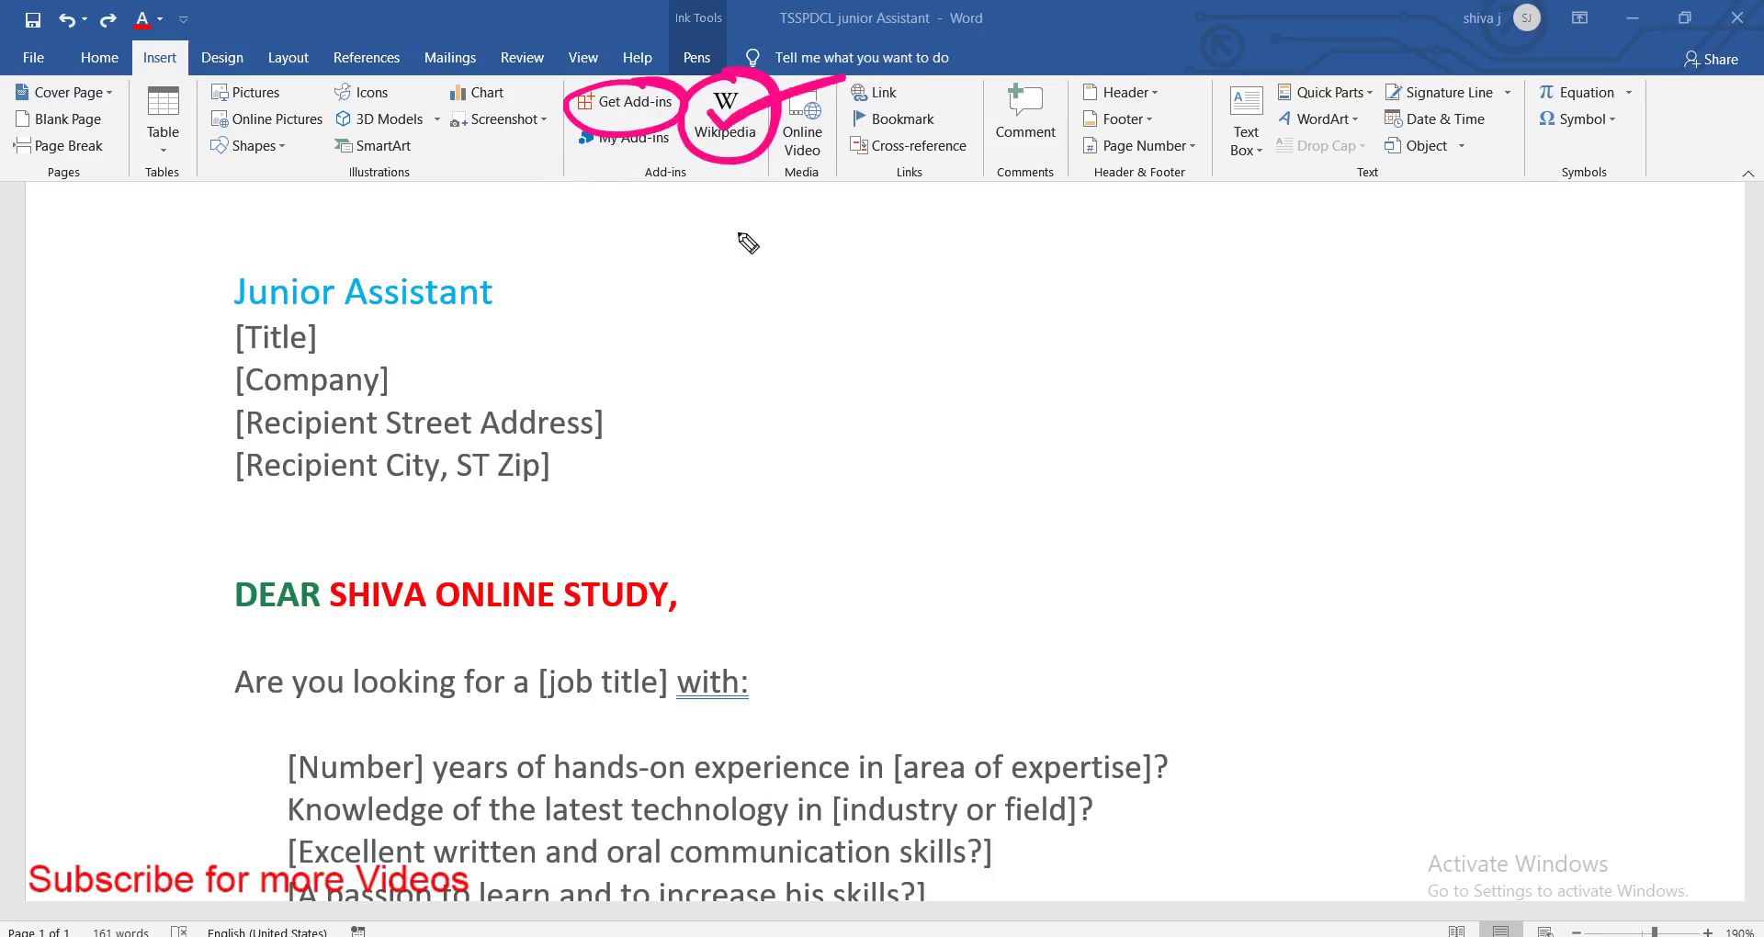
pyautogui.moveTo(701, 278)
pyautogui.mouseDown()
pyautogui.moveTo(737, 180)
pyautogui.moveTo(753, 225)
pyautogui.mouseUp()
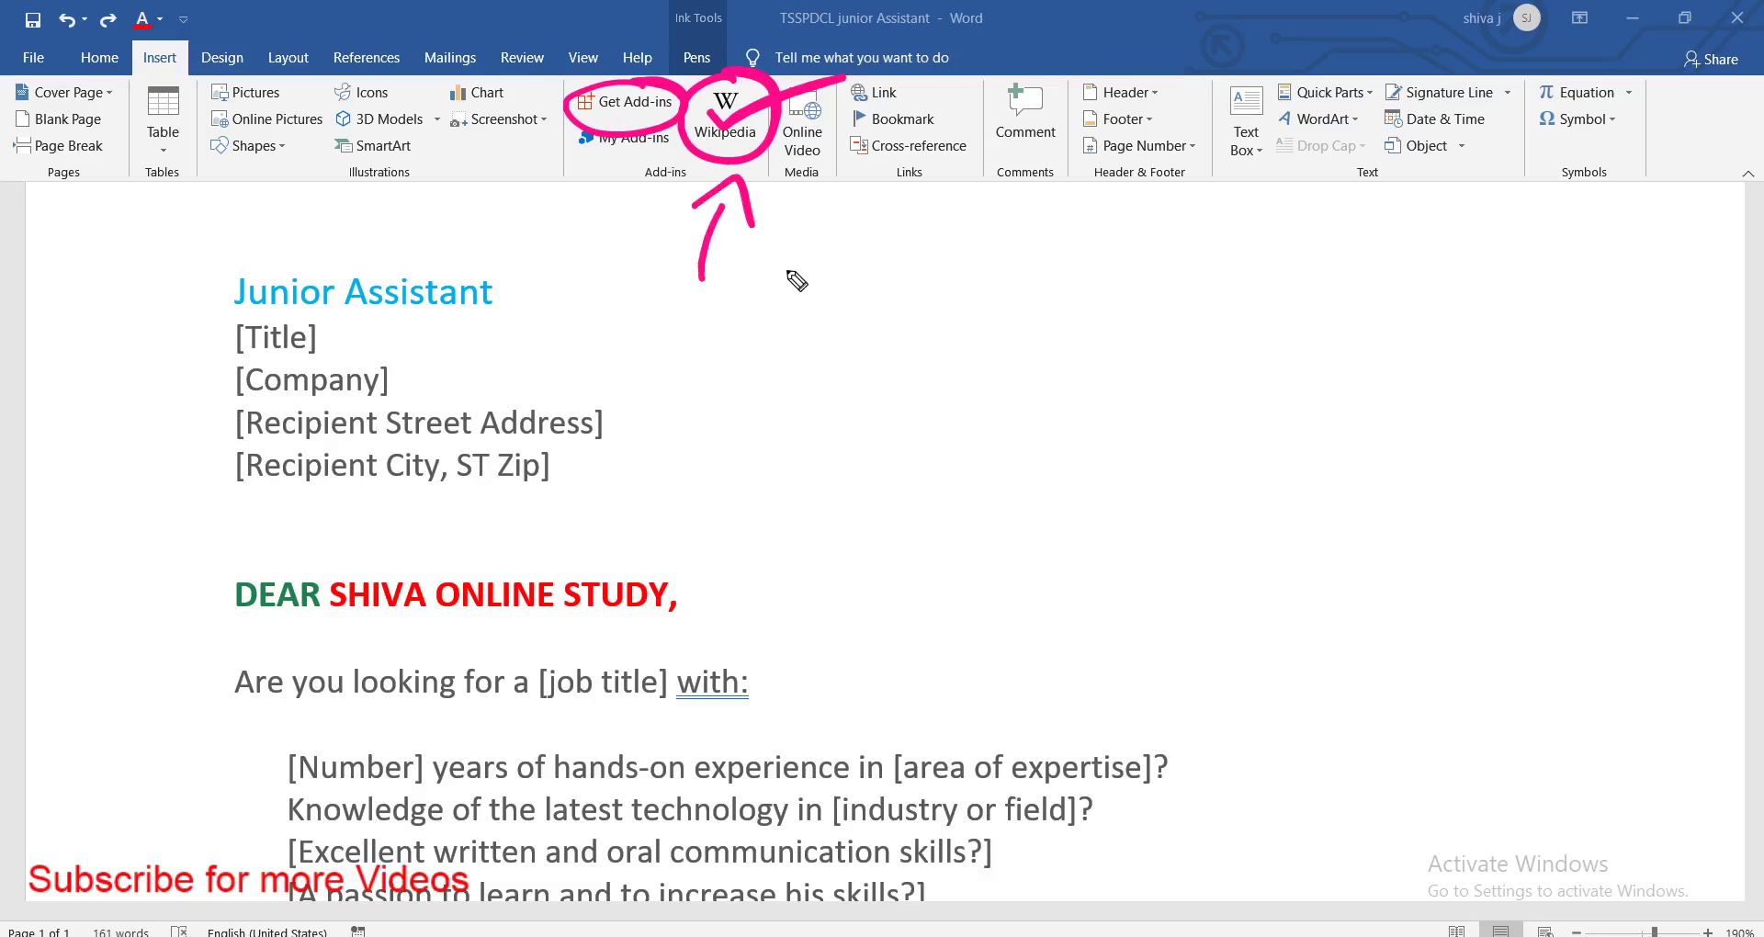
pyautogui.press('e')
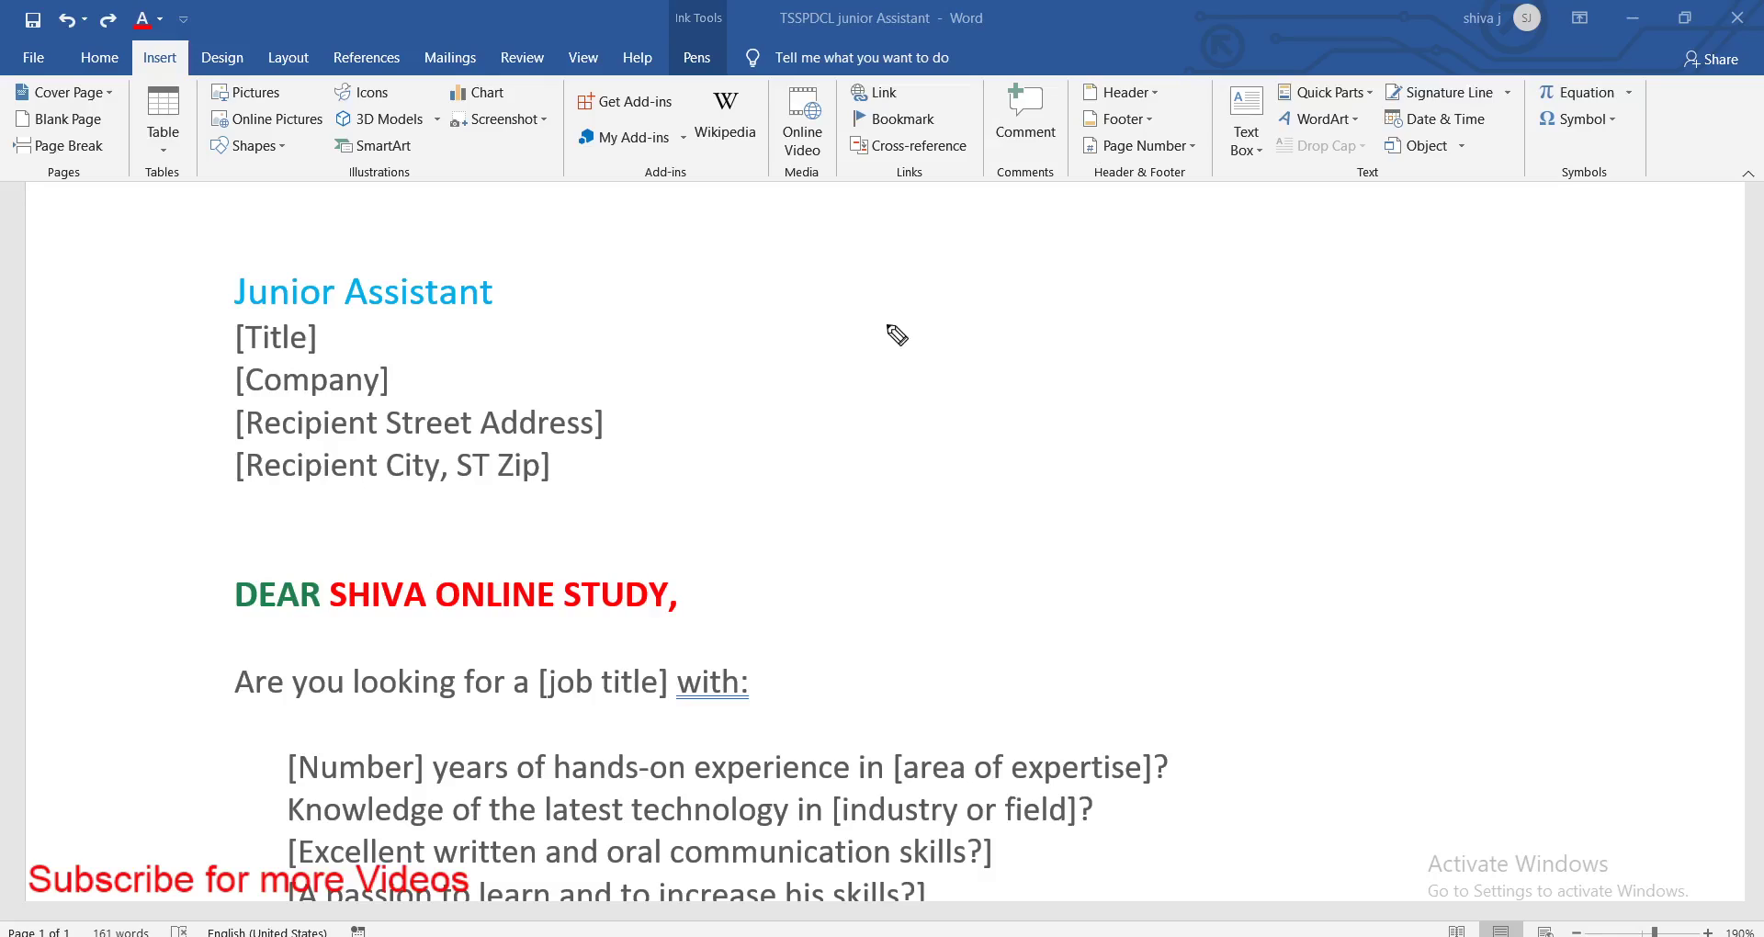
pyautogui.moveTo(678, 114); pyautogui.dragTo(643, 102)
pyautogui.moveTo(732, 81)
pyautogui.mouseDown()
pyautogui.moveTo(690, 92)
pyautogui.moveTo(753, 72)
pyautogui.mouseUp()
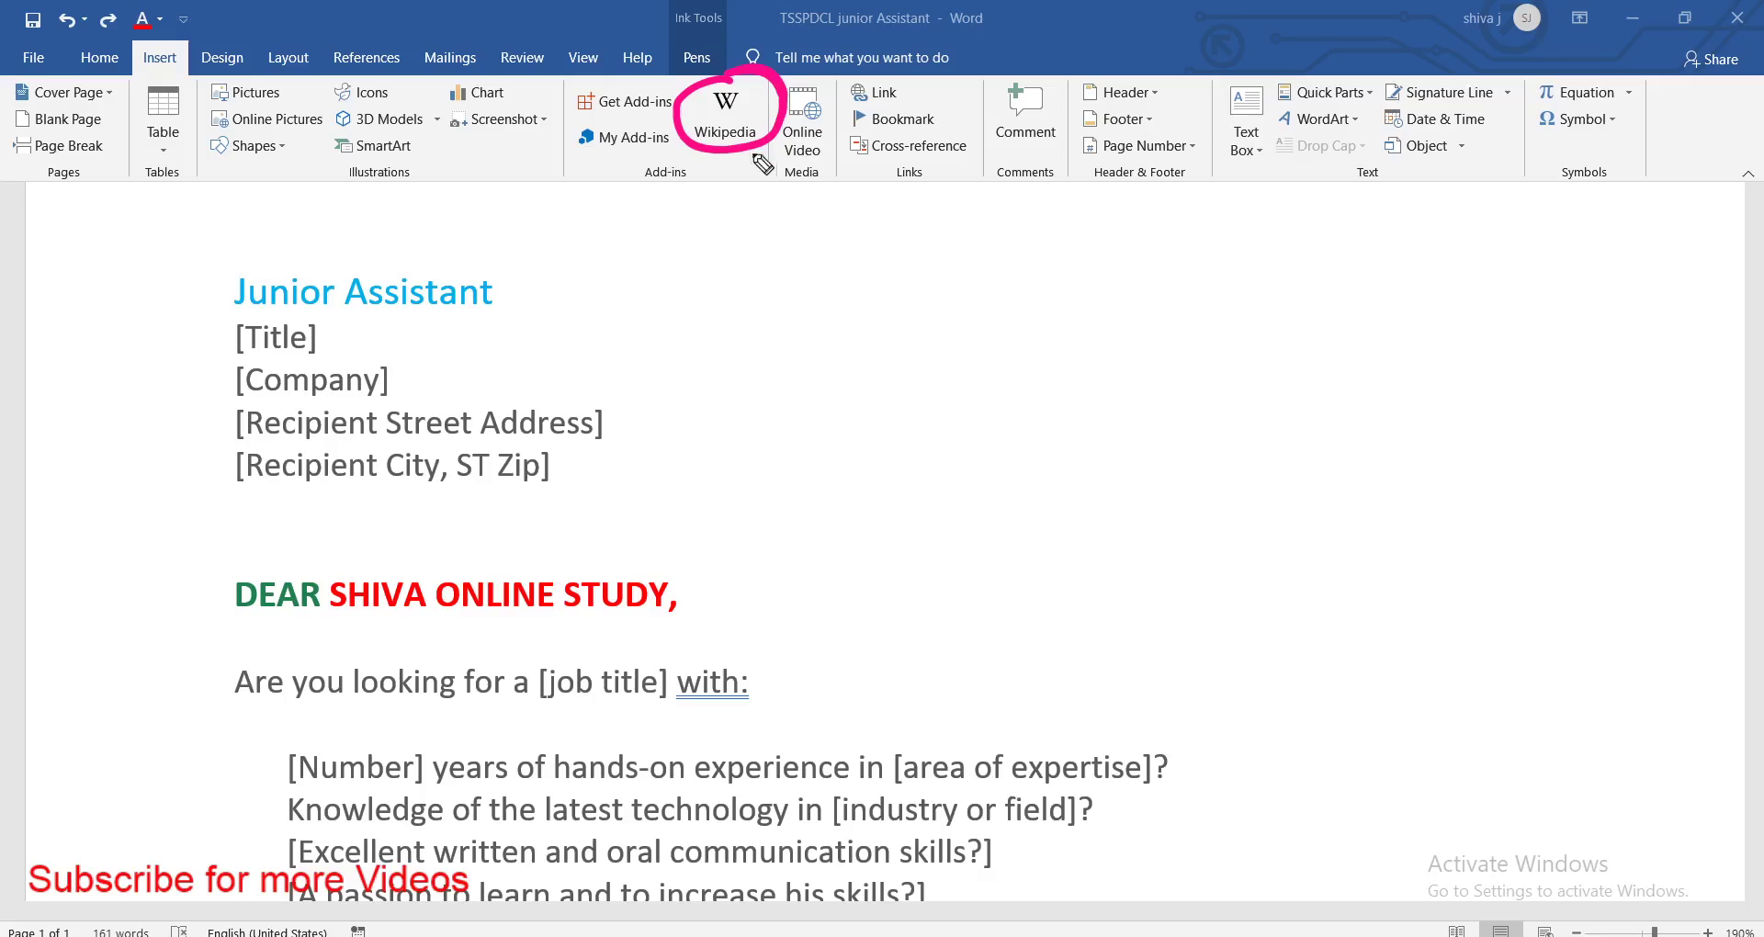
pyautogui.moveTo(730, 165); pyautogui.dragTo(907, 118)
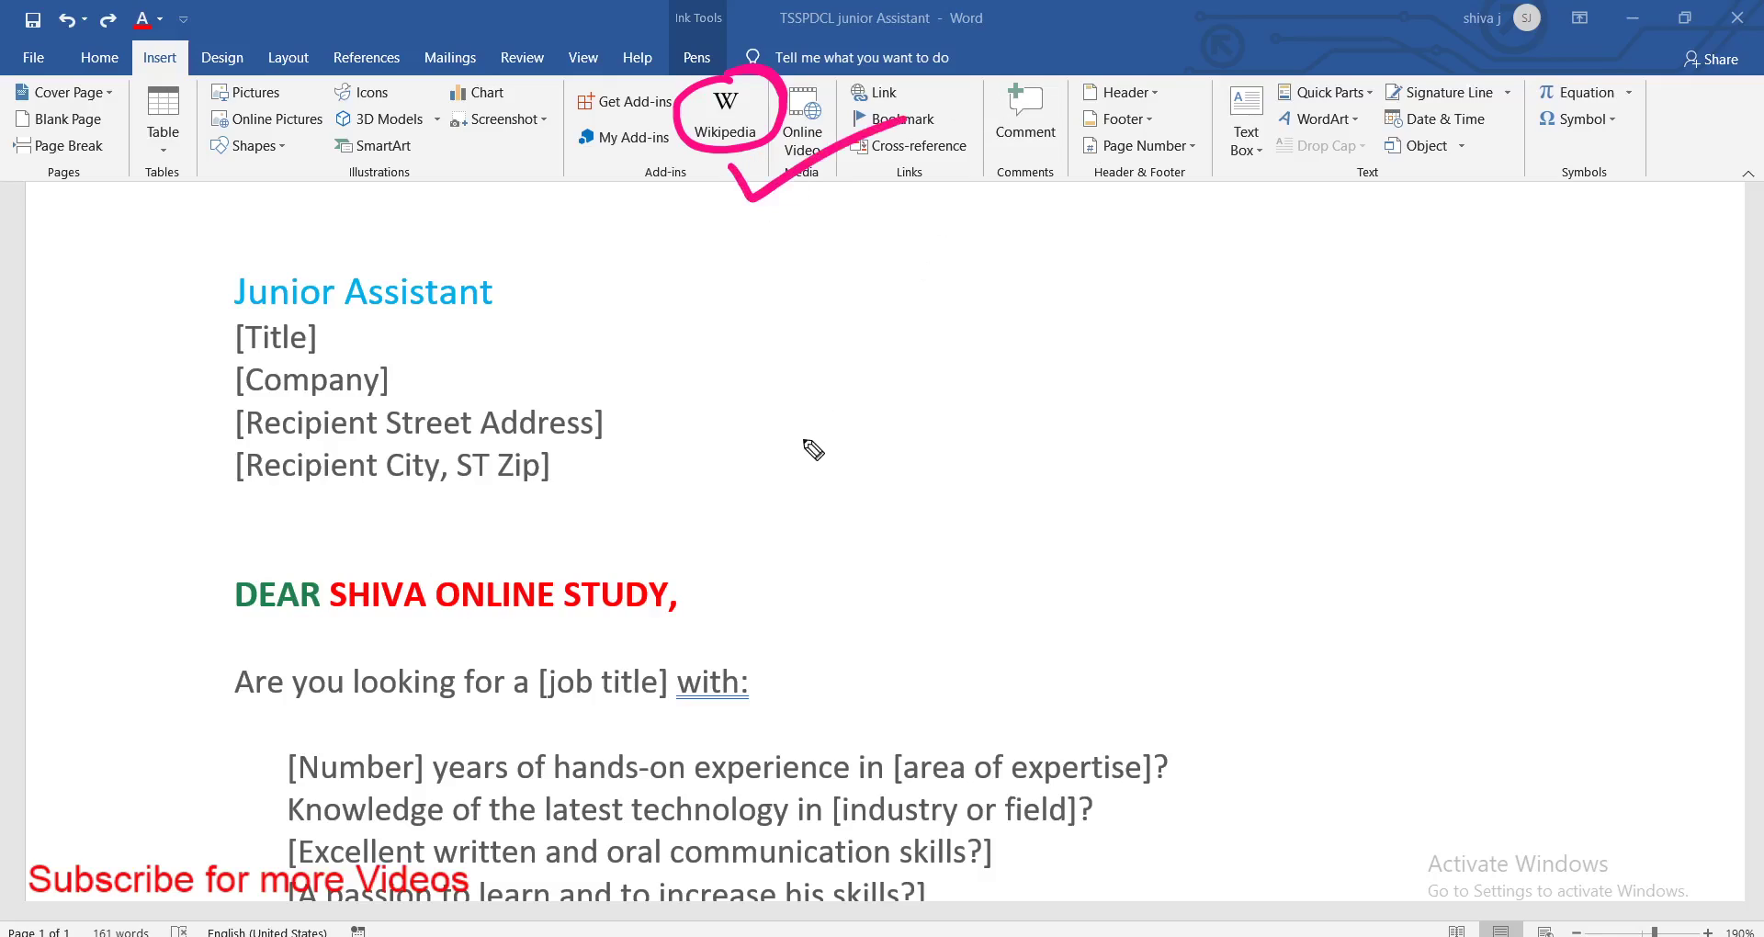
pyautogui.press('e')
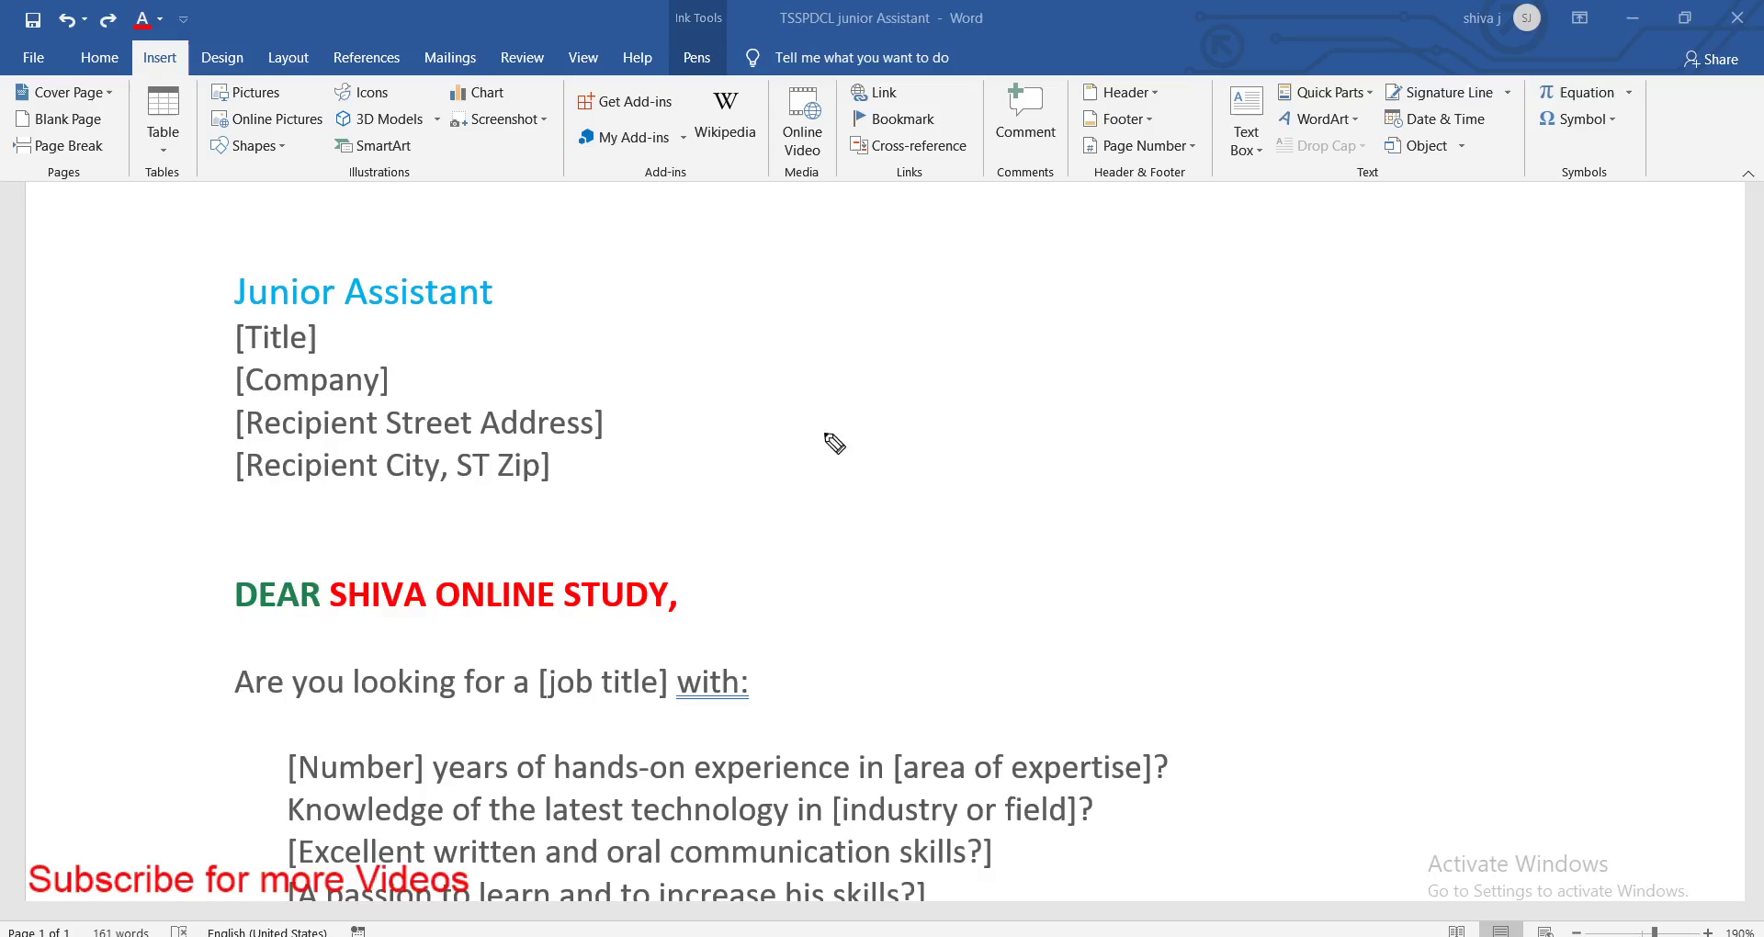
pyautogui.moveTo(1106, 381); pyautogui.dragTo(1190, 480)
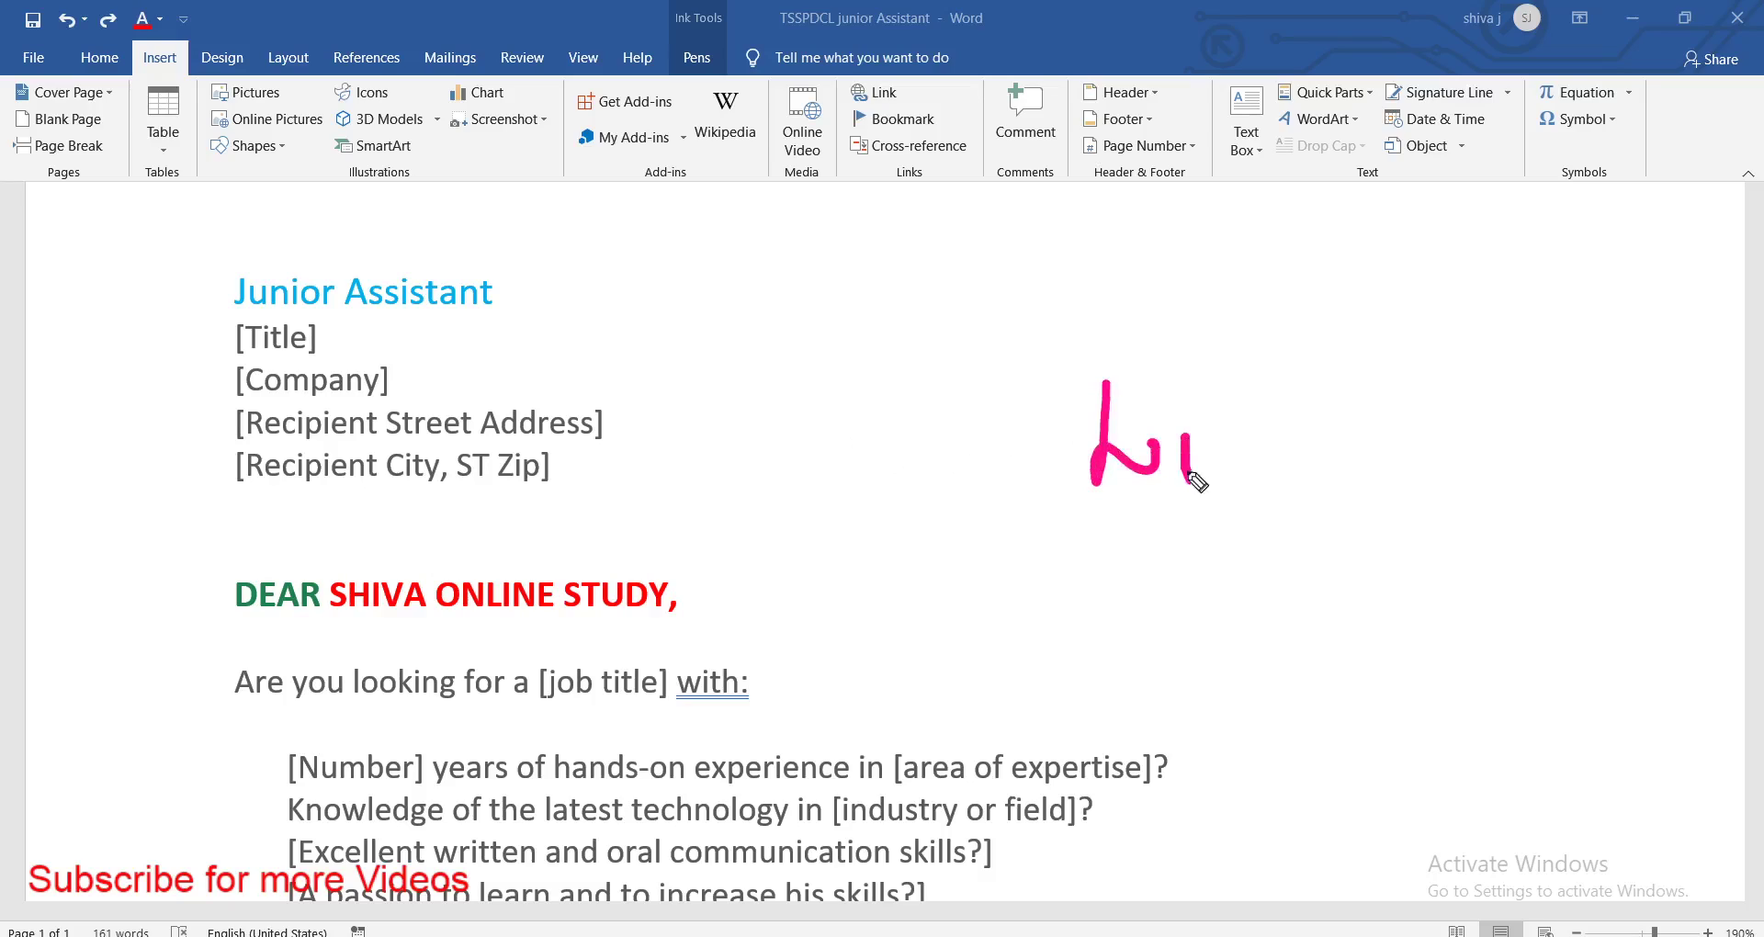
pyautogui.moveTo(1210, 416)
pyautogui.mouseDown()
pyautogui.moveTo(1219, 475)
pyautogui.moveTo(1298, 450)
pyautogui.mouseUp()
pyautogui.click(1271, 436)
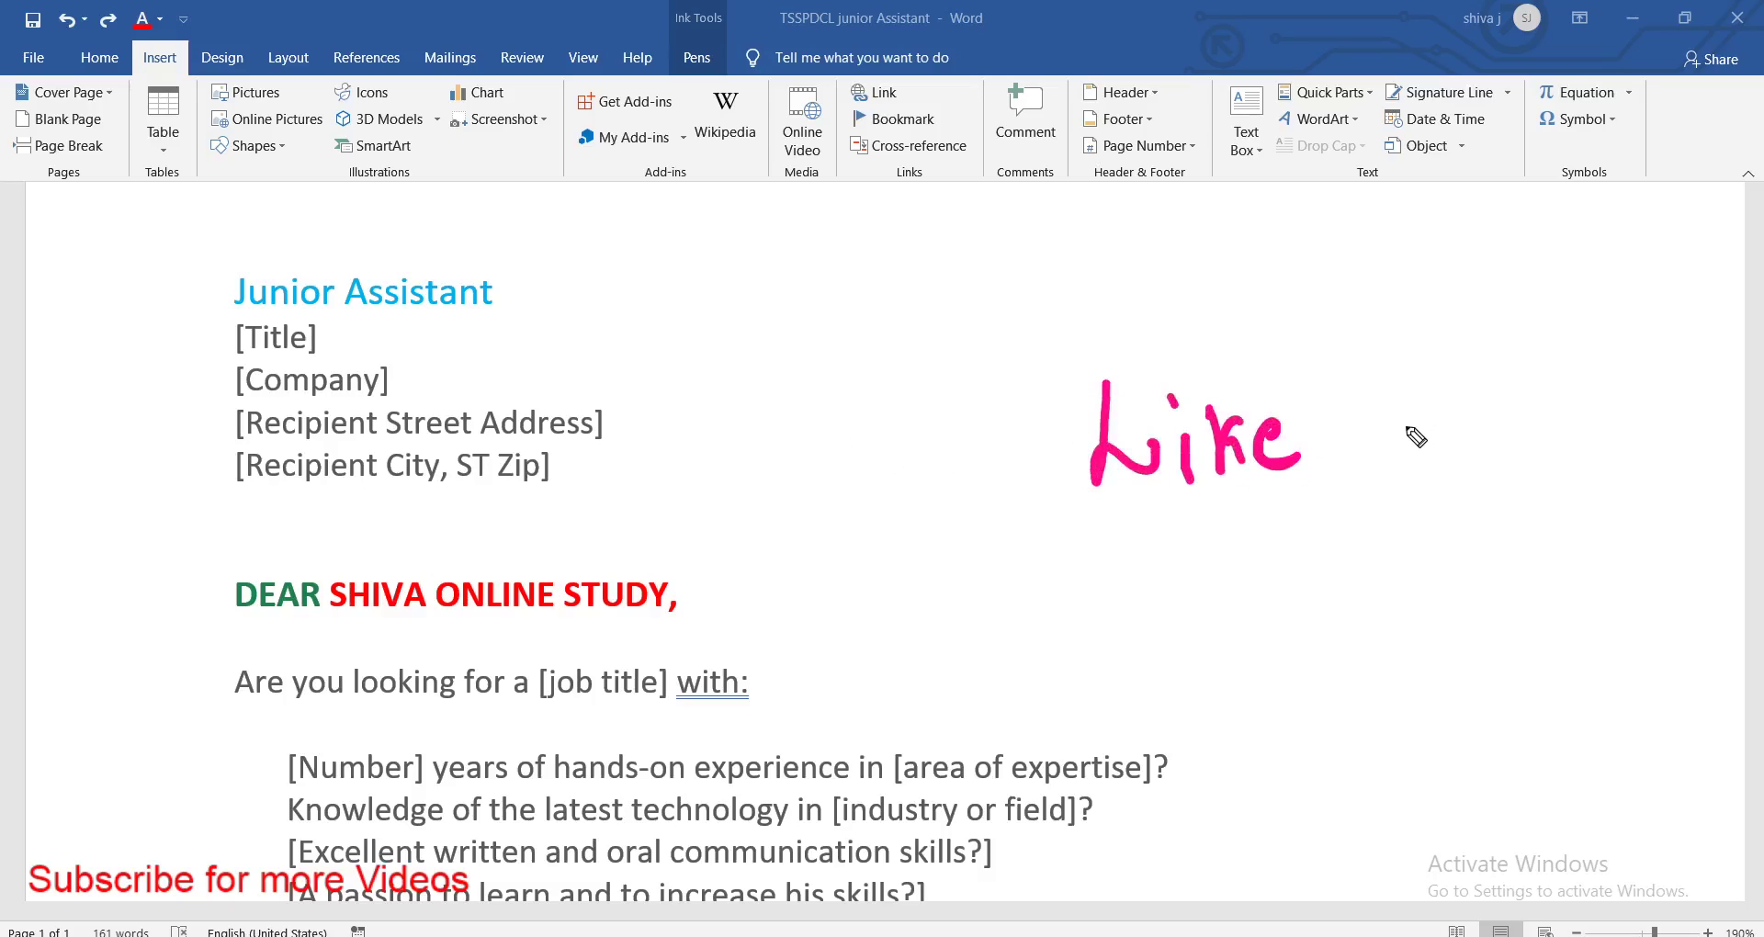
pyautogui.moveTo(1387, 417); pyautogui.dragTo(1538, 375)
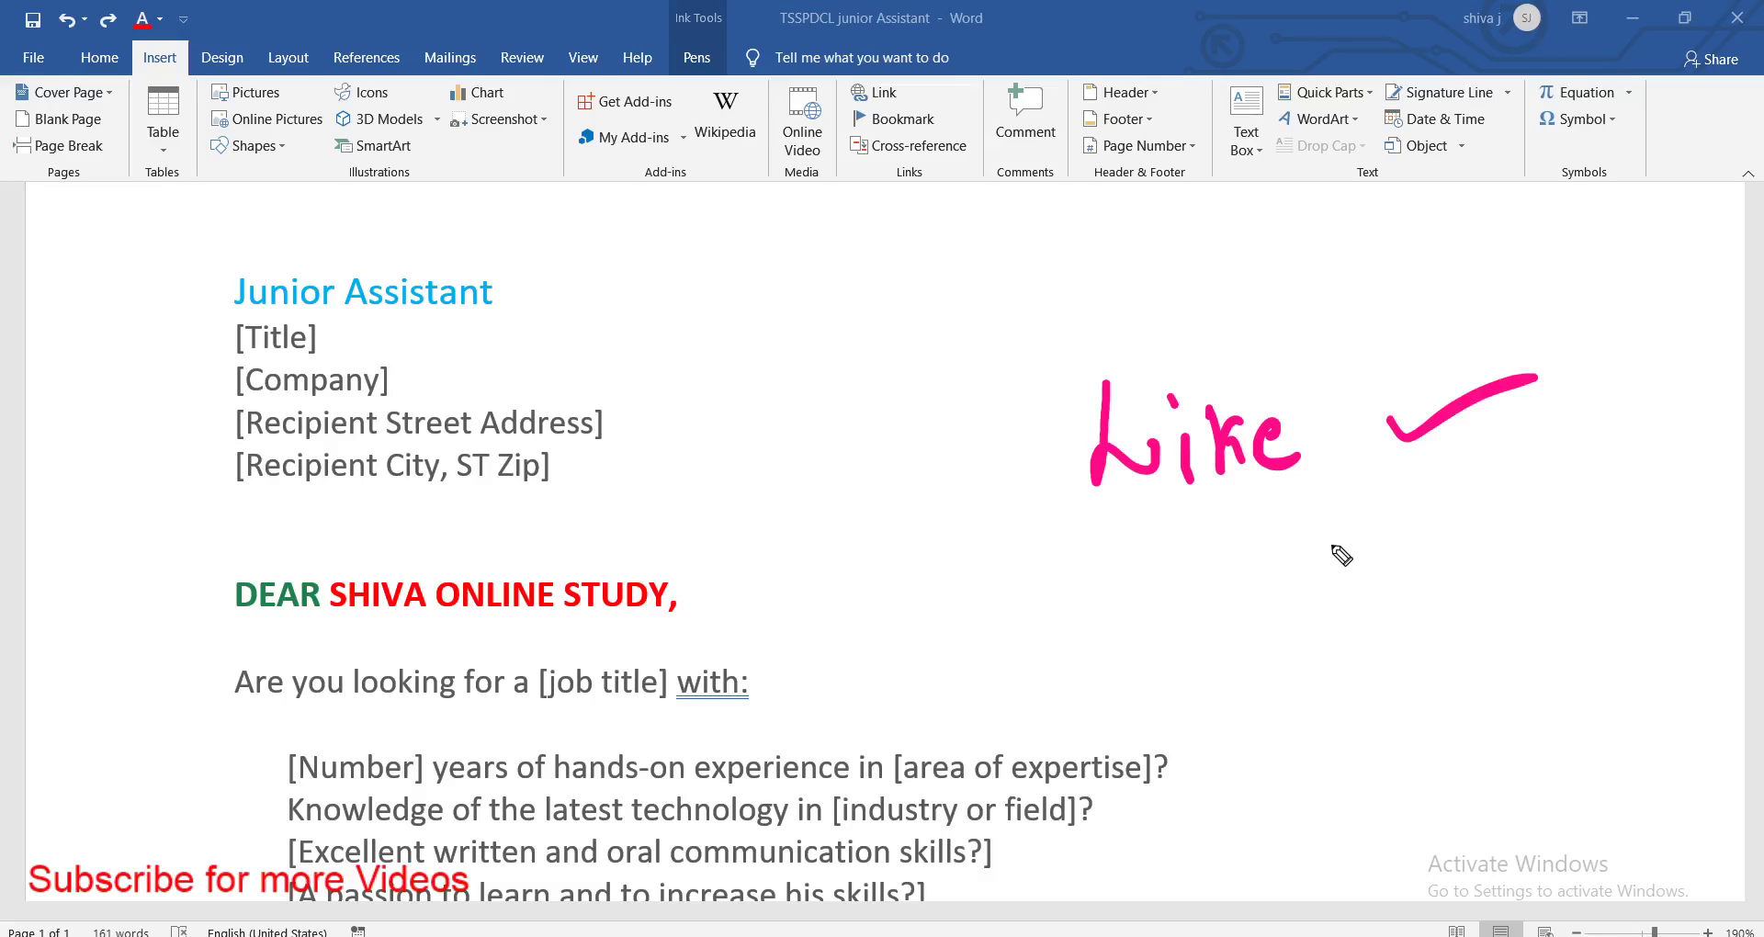
pyautogui.hotkey('ctrl', 'z')
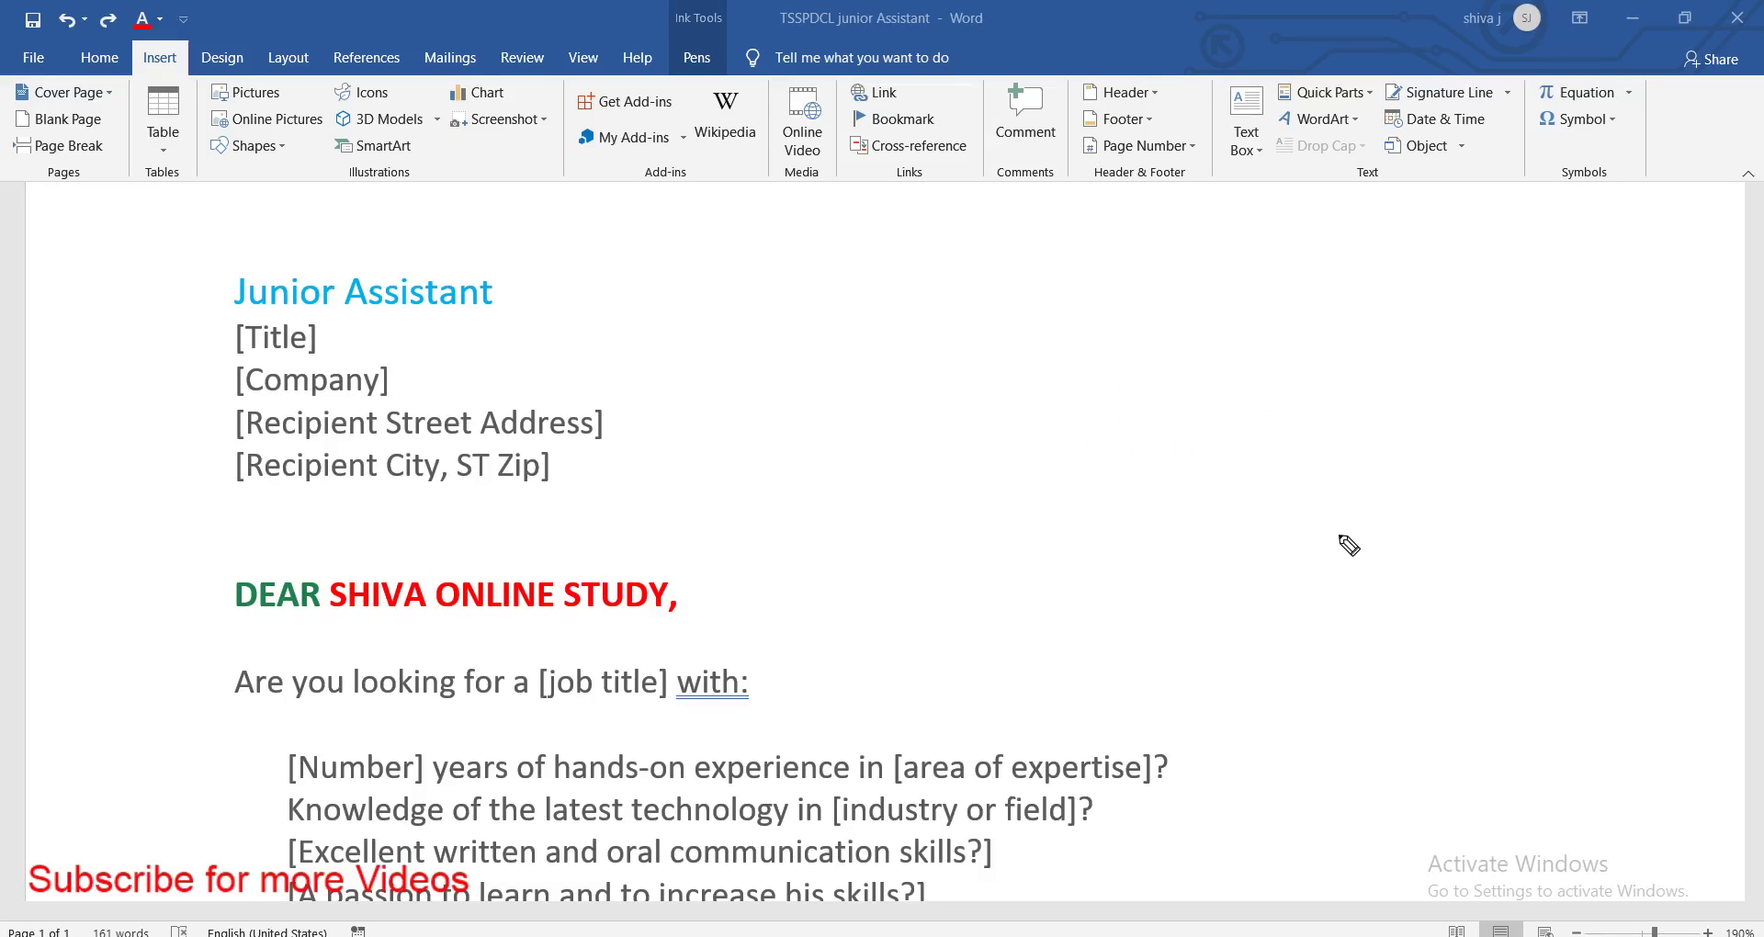
pyautogui.moveTo(691, 171); pyautogui.dragTo(588, 213)
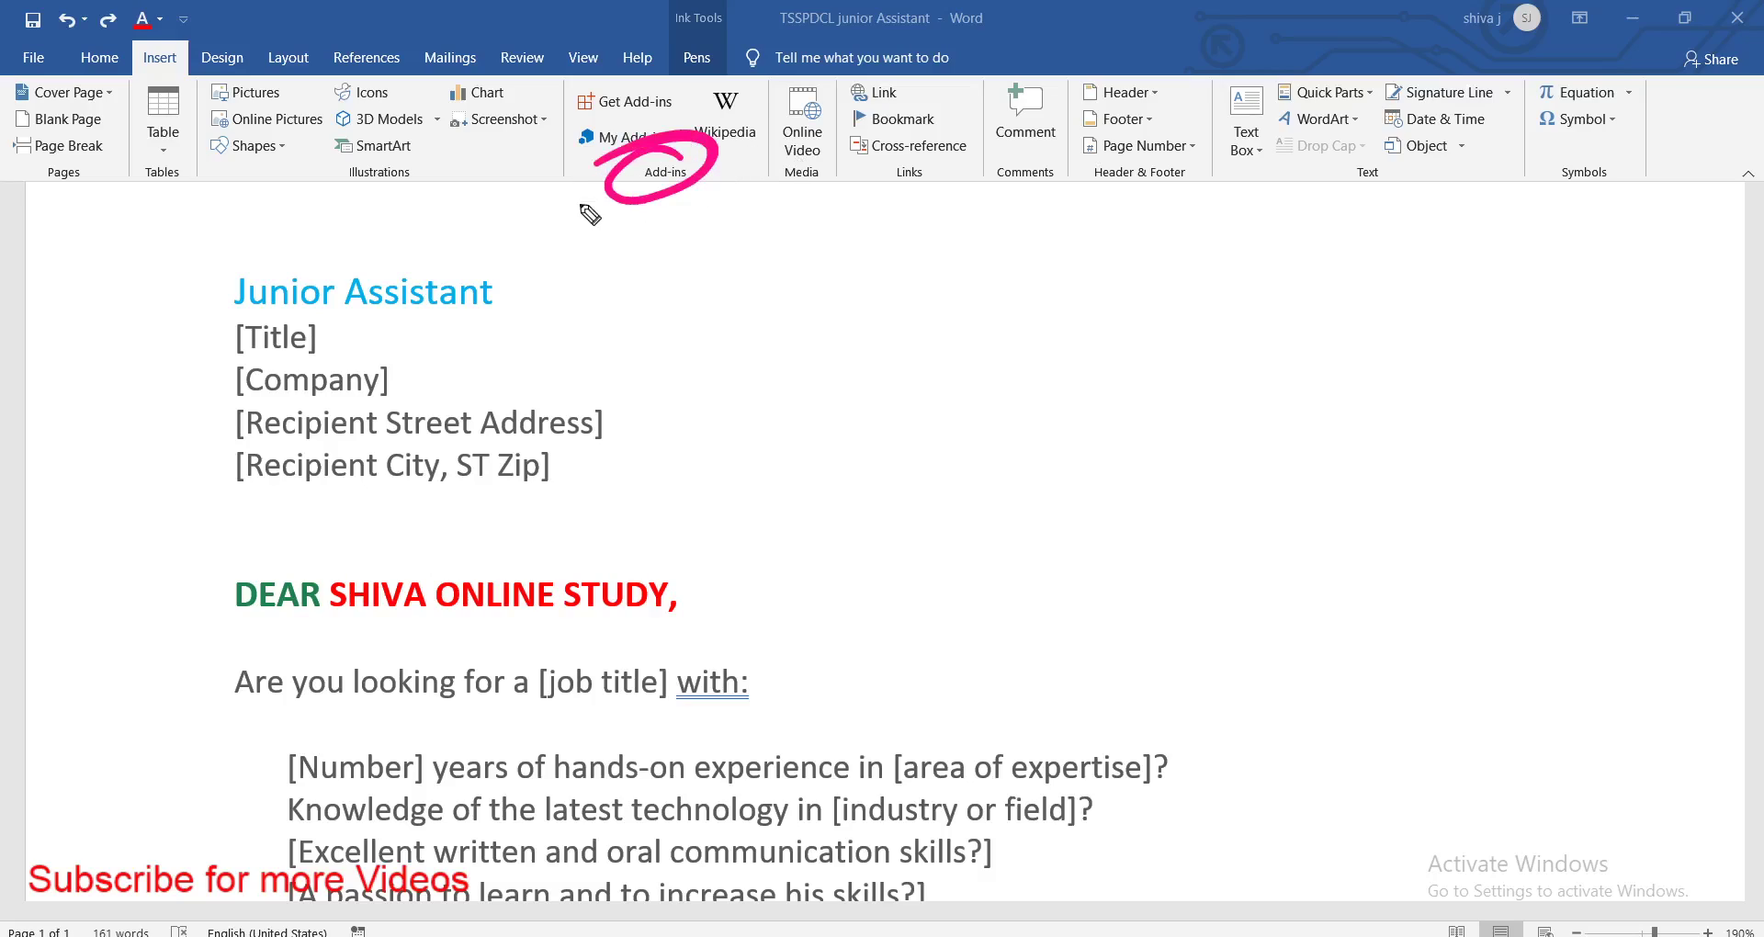
pyautogui.moveTo(822, 169); pyautogui.dragTo(814, 156)
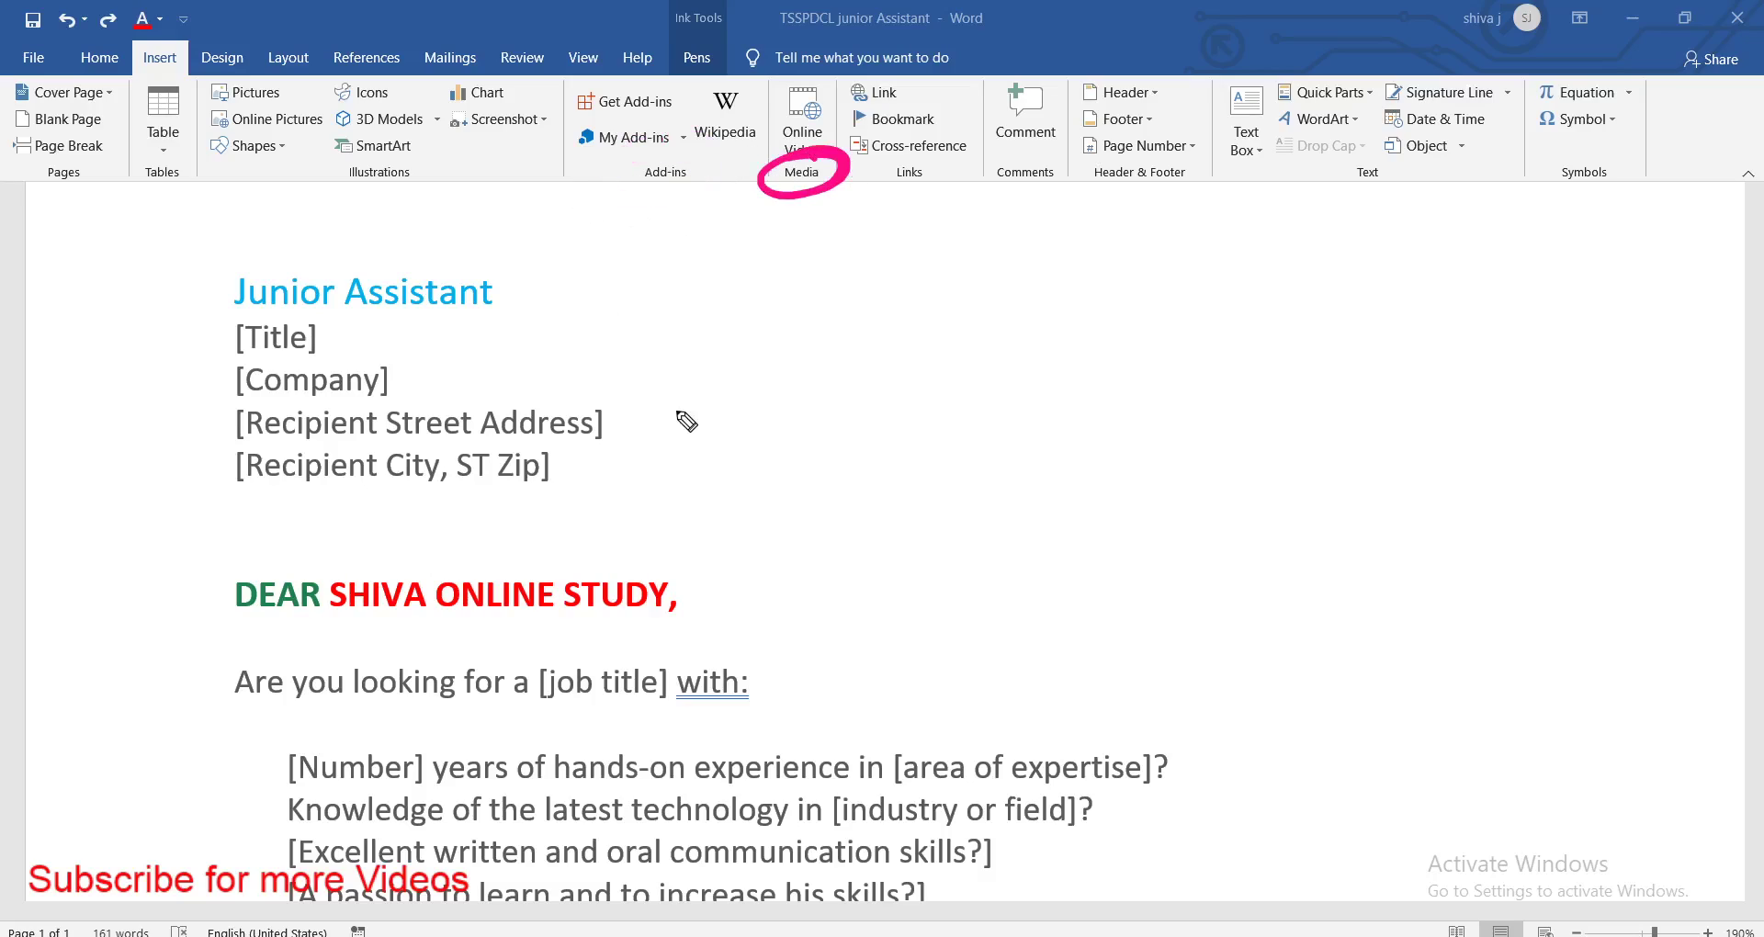
pyautogui.hotkey('ctrl', 'z')
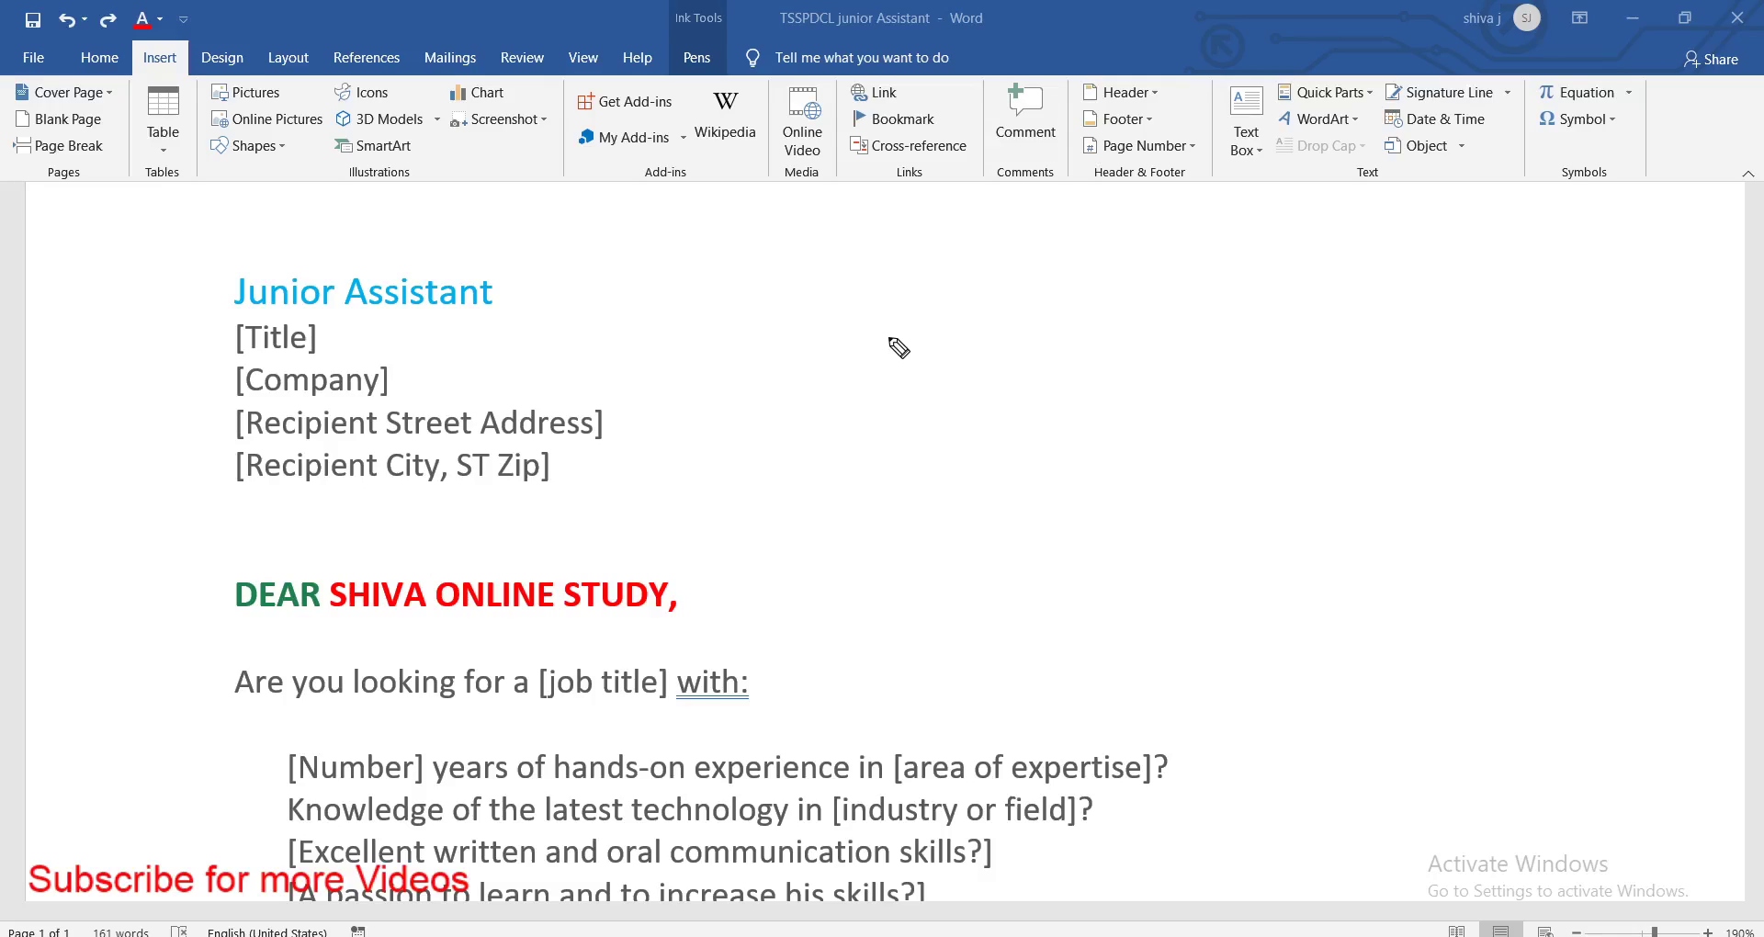
pyautogui.moveTo(871, 329)
pyautogui.mouseDown()
pyautogui.moveTo(939, 323)
pyautogui.moveTo(879, 372)
pyautogui.mouseUp()
pyautogui.moveTo(972, 322)
pyautogui.mouseDown()
pyautogui.moveTo(1027, 395)
pyautogui.moveTo(1127, 373)
pyautogui.mouseUp()
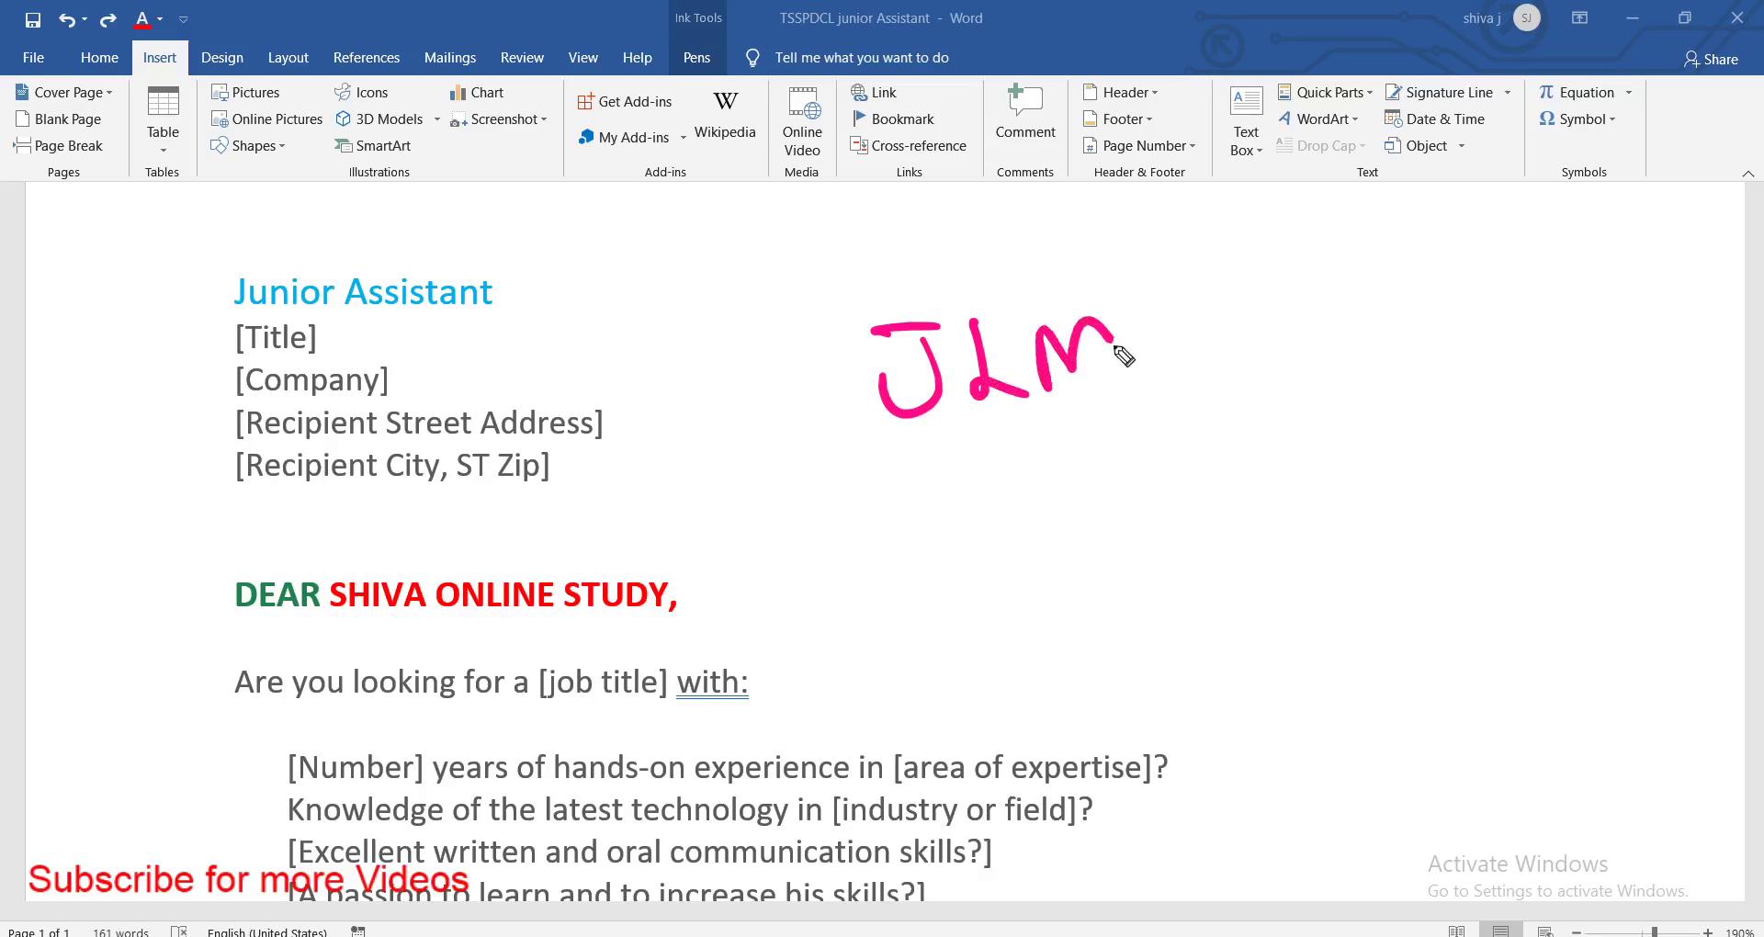
pyautogui.moveTo(1077, 275); pyautogui.dragTo(1033, 249)
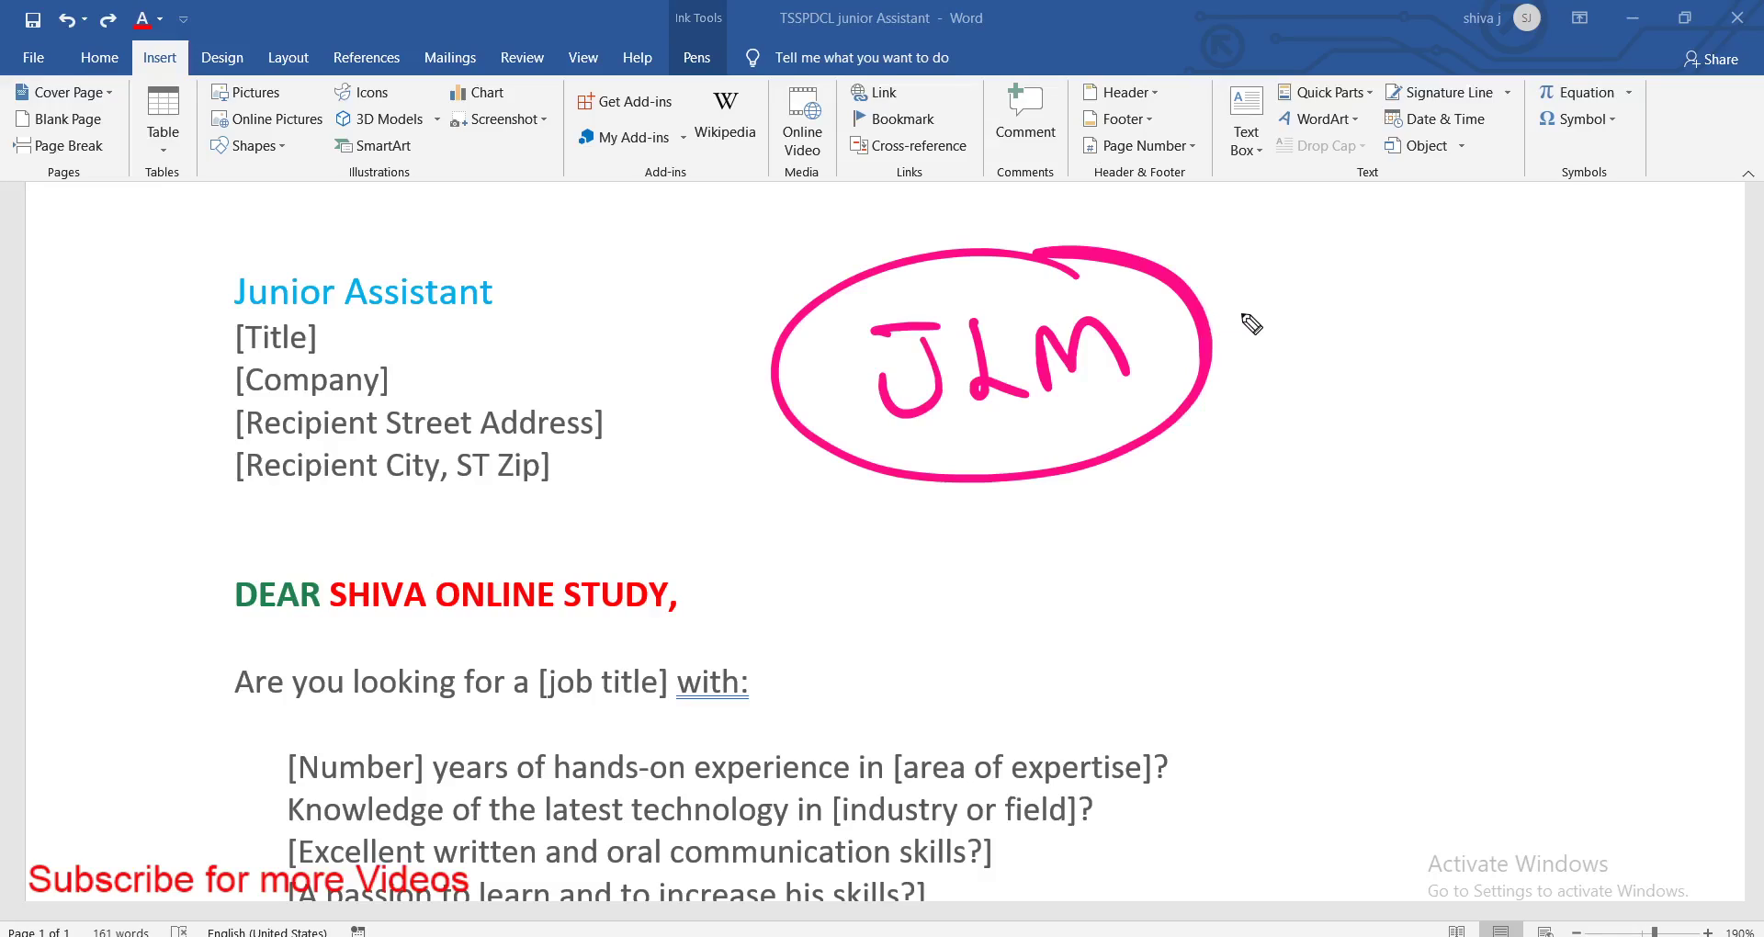
pyautogui.moveTo(677, 319); pyautogui.dragTo(776, 204)
pyautogui.moveTo(740, 196); pyautogui.dragTo(788, 234)
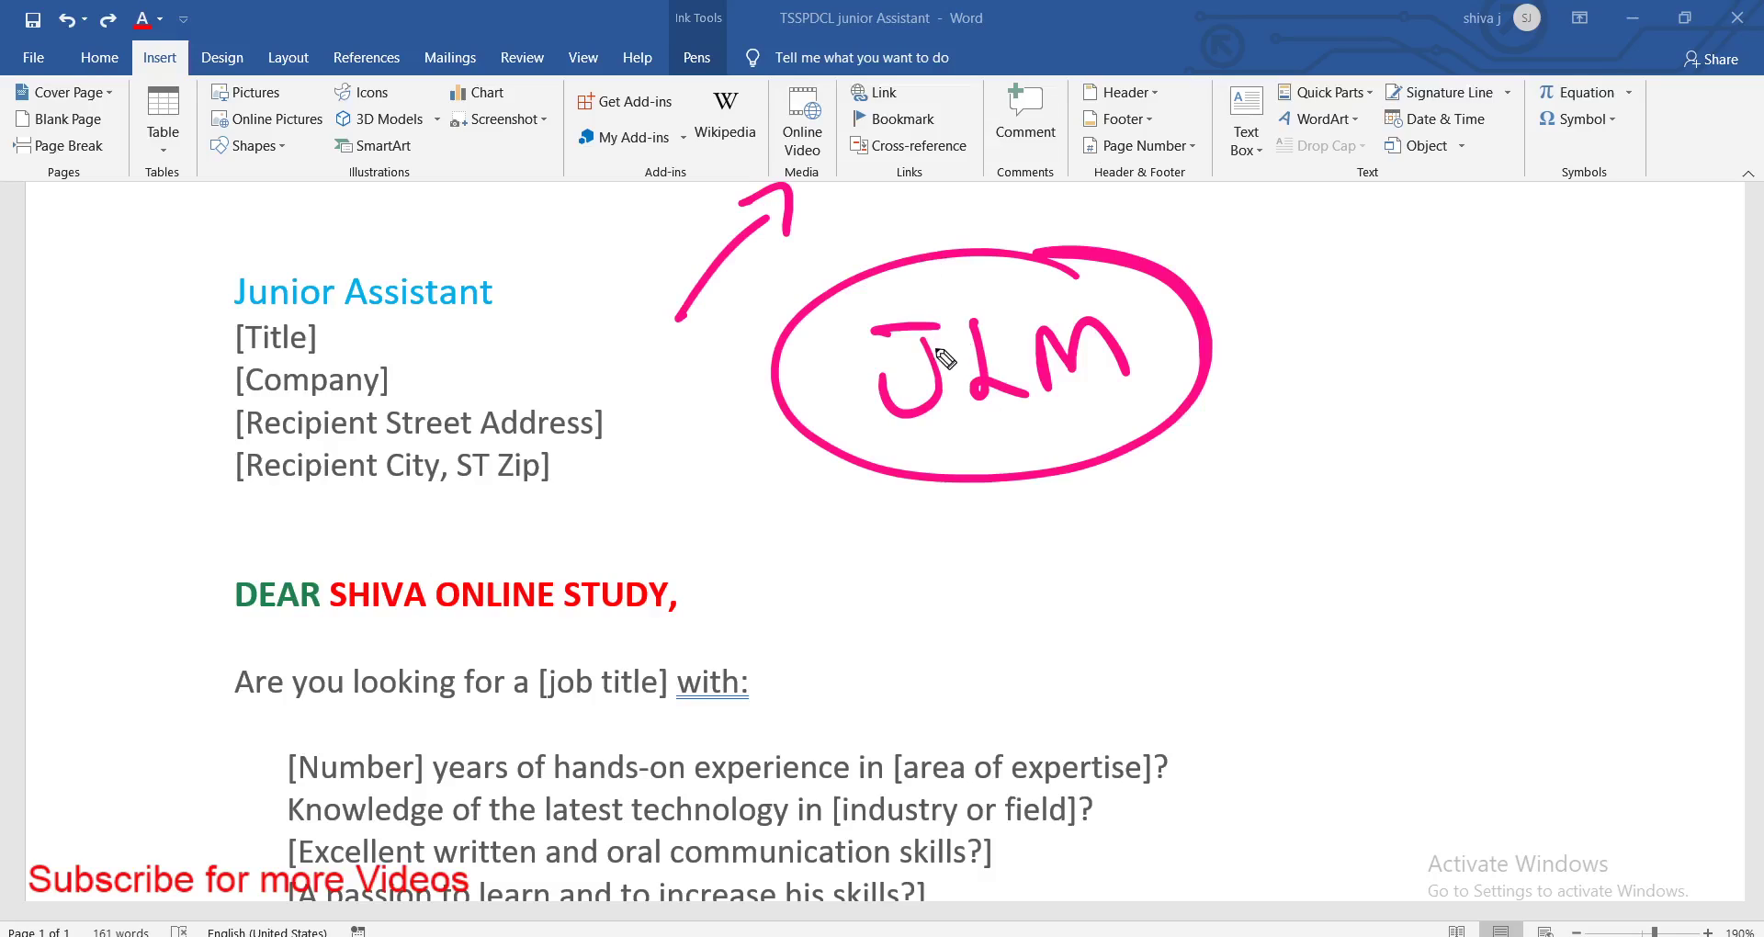
pyautogui.click(802, 119)
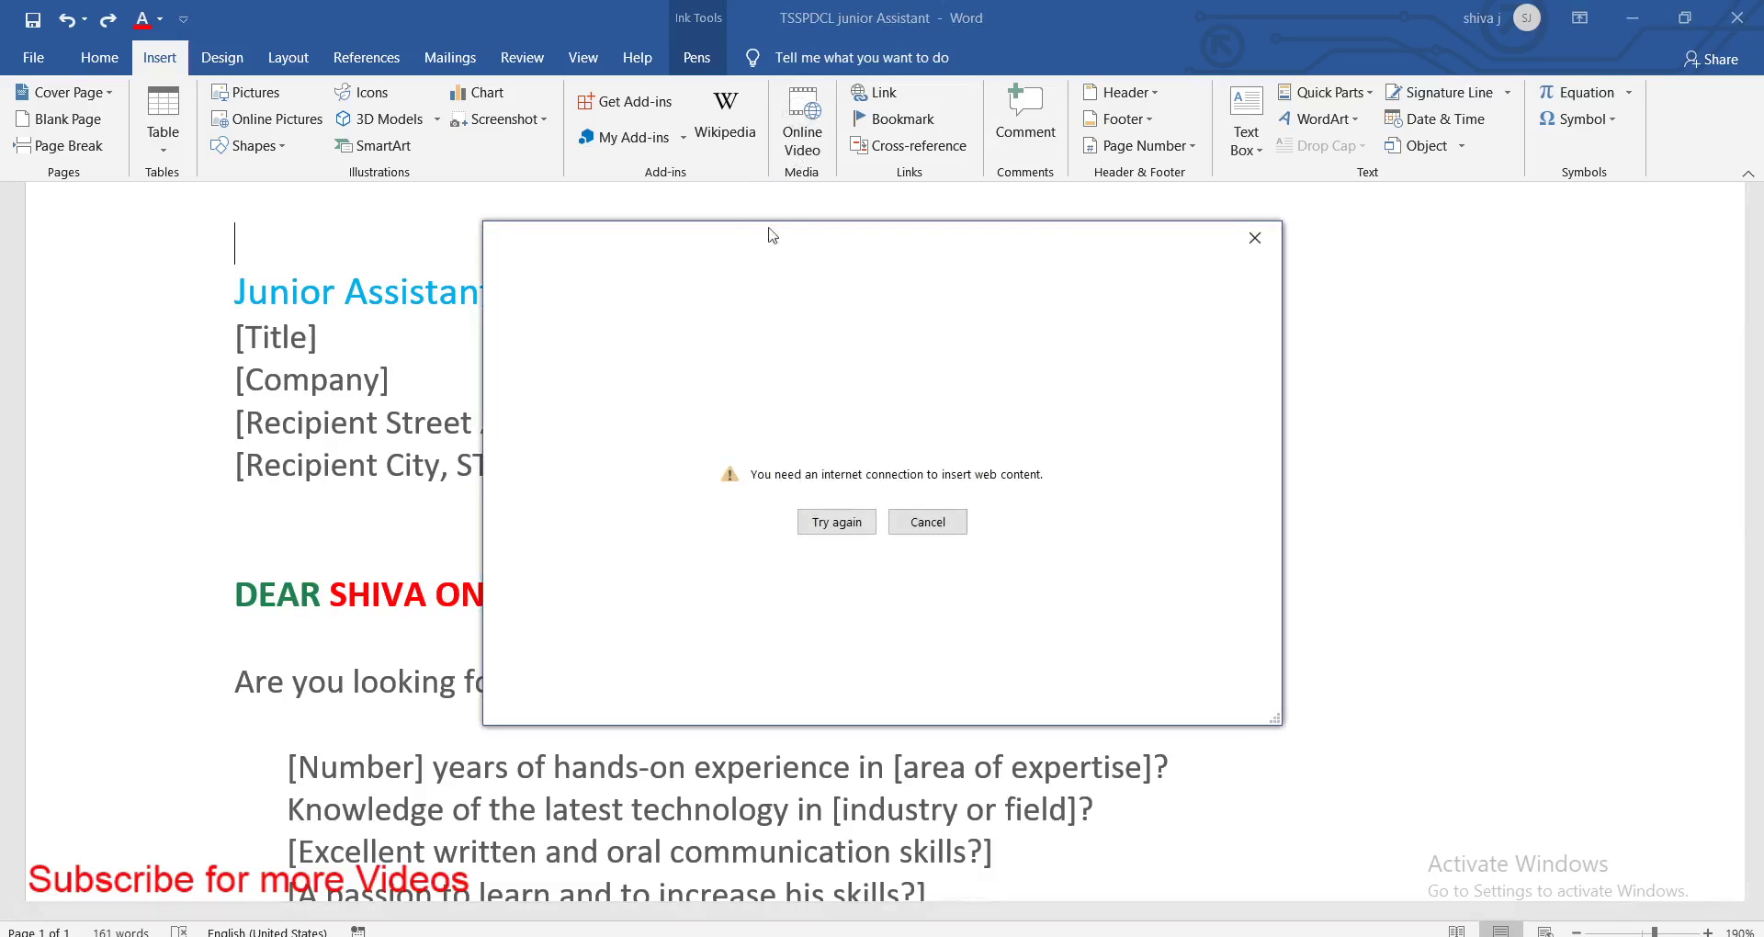
pyautogui.click(1255, 238)
pyautogui.click(802, 120)
pyautogui.click(1255, 238)
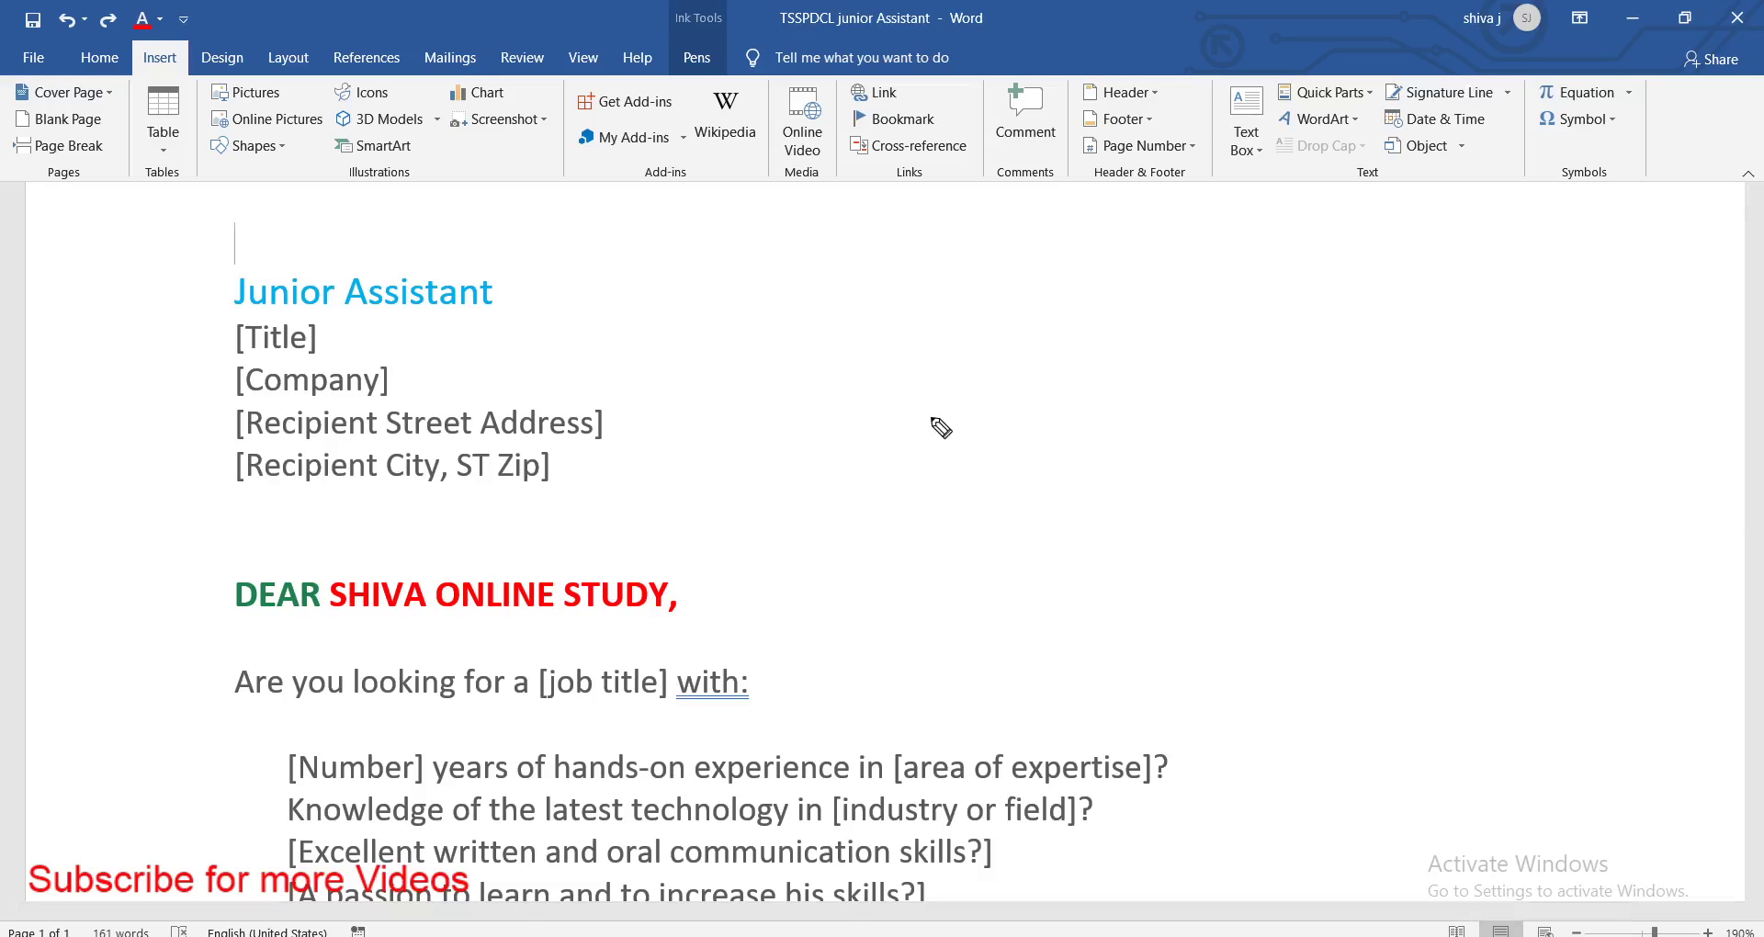
pyautogui.moveTo(923, 369)
pyautogui.mouseDown()
pyautogui.moveTo(926, 578)
pyautogui.moveTo(960, 606)
pyautogui.mouseUp()
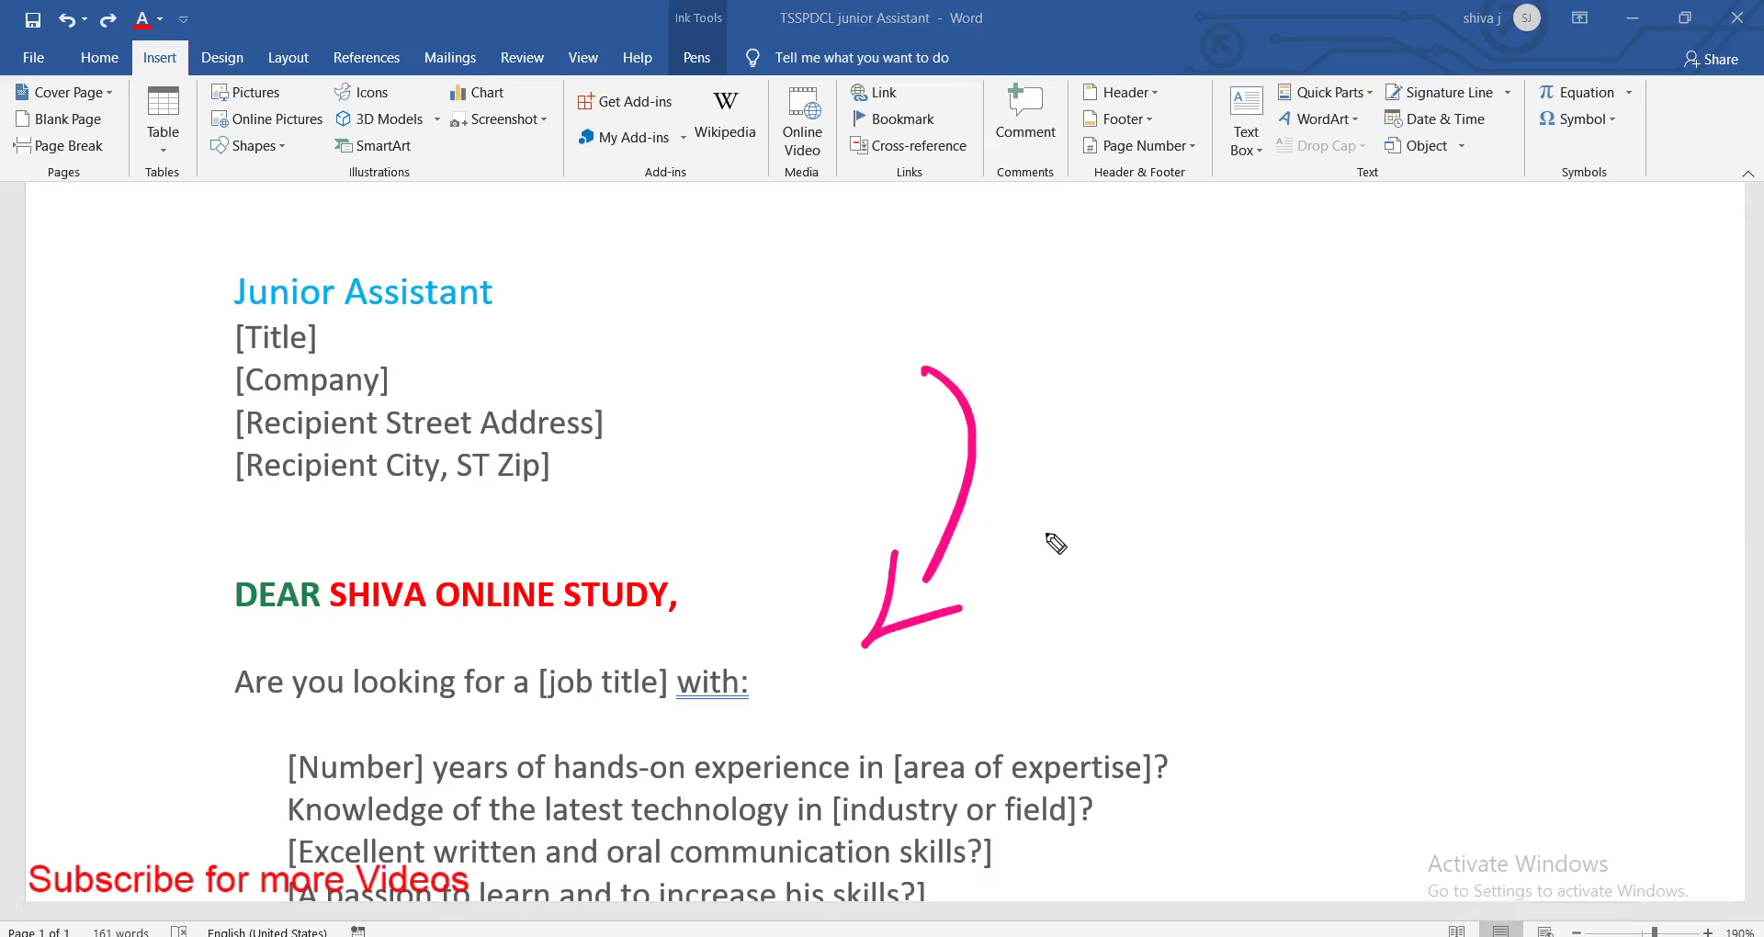
pyautogui.moveTo(1109, 539)
pyautogui.mouseDown()
pyautogui.moveTo(1117, 555)
pyautogui.moveTo(1104, 546)
pyautogui.mouseUp()
pyautogui.moveTo(1165, 473); pyautogui.dragTo(1306, 417)
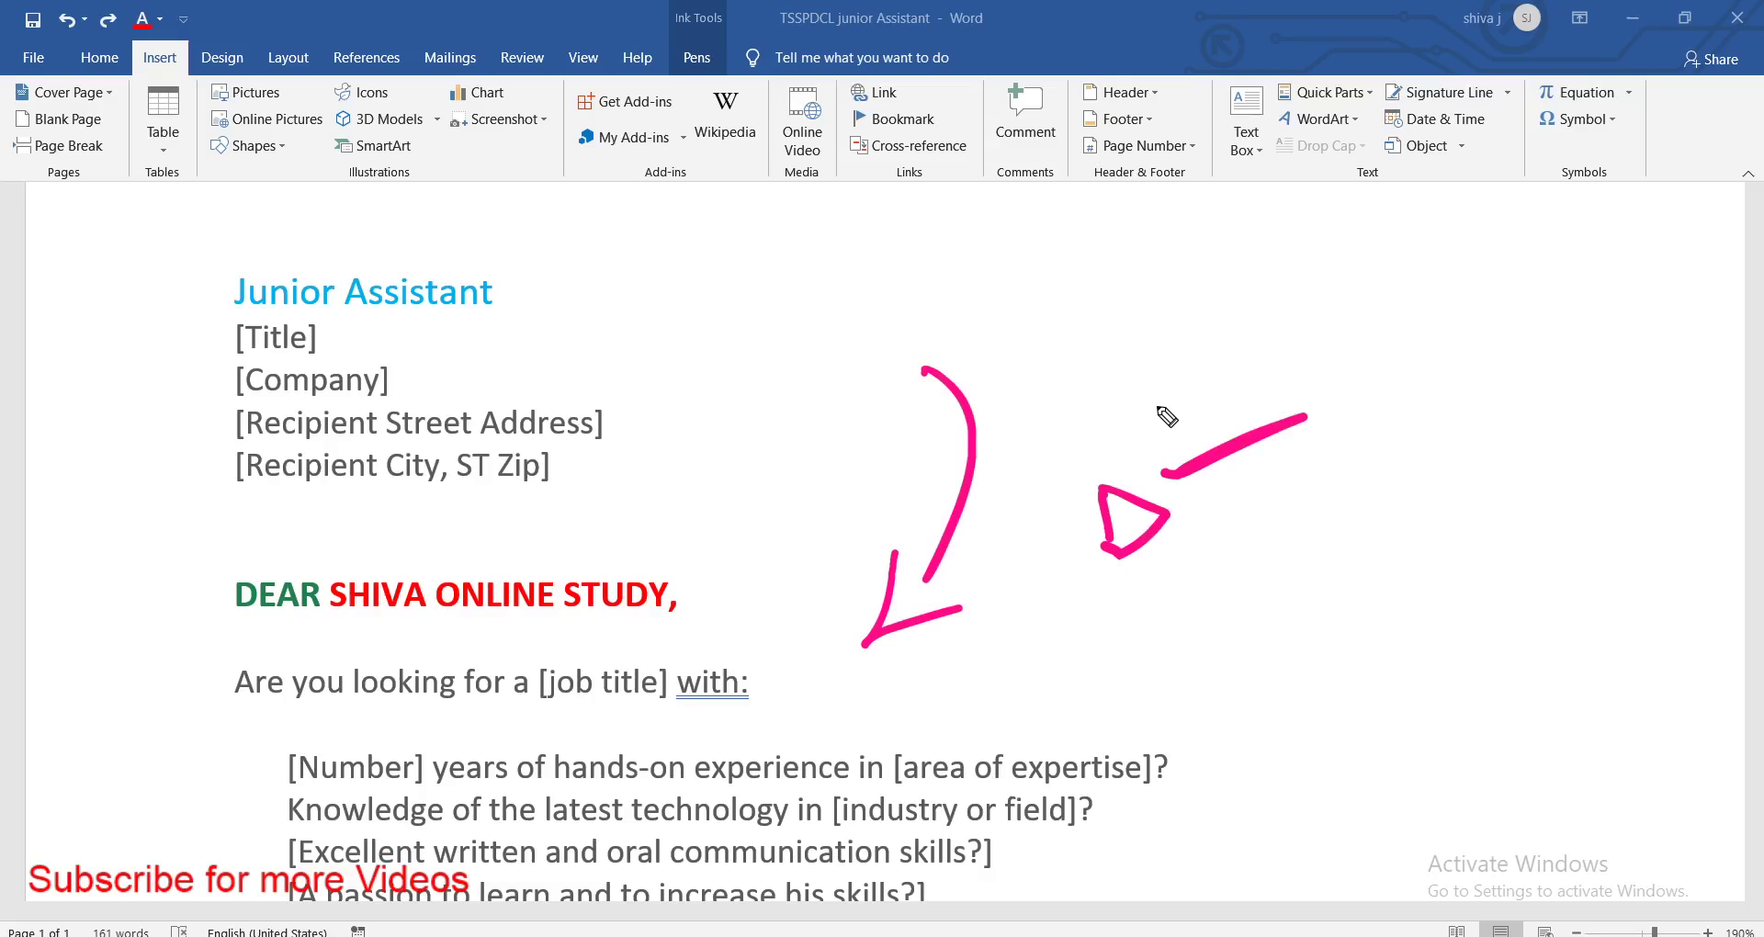
pyautogui.hotkey('ctrl', 'z')
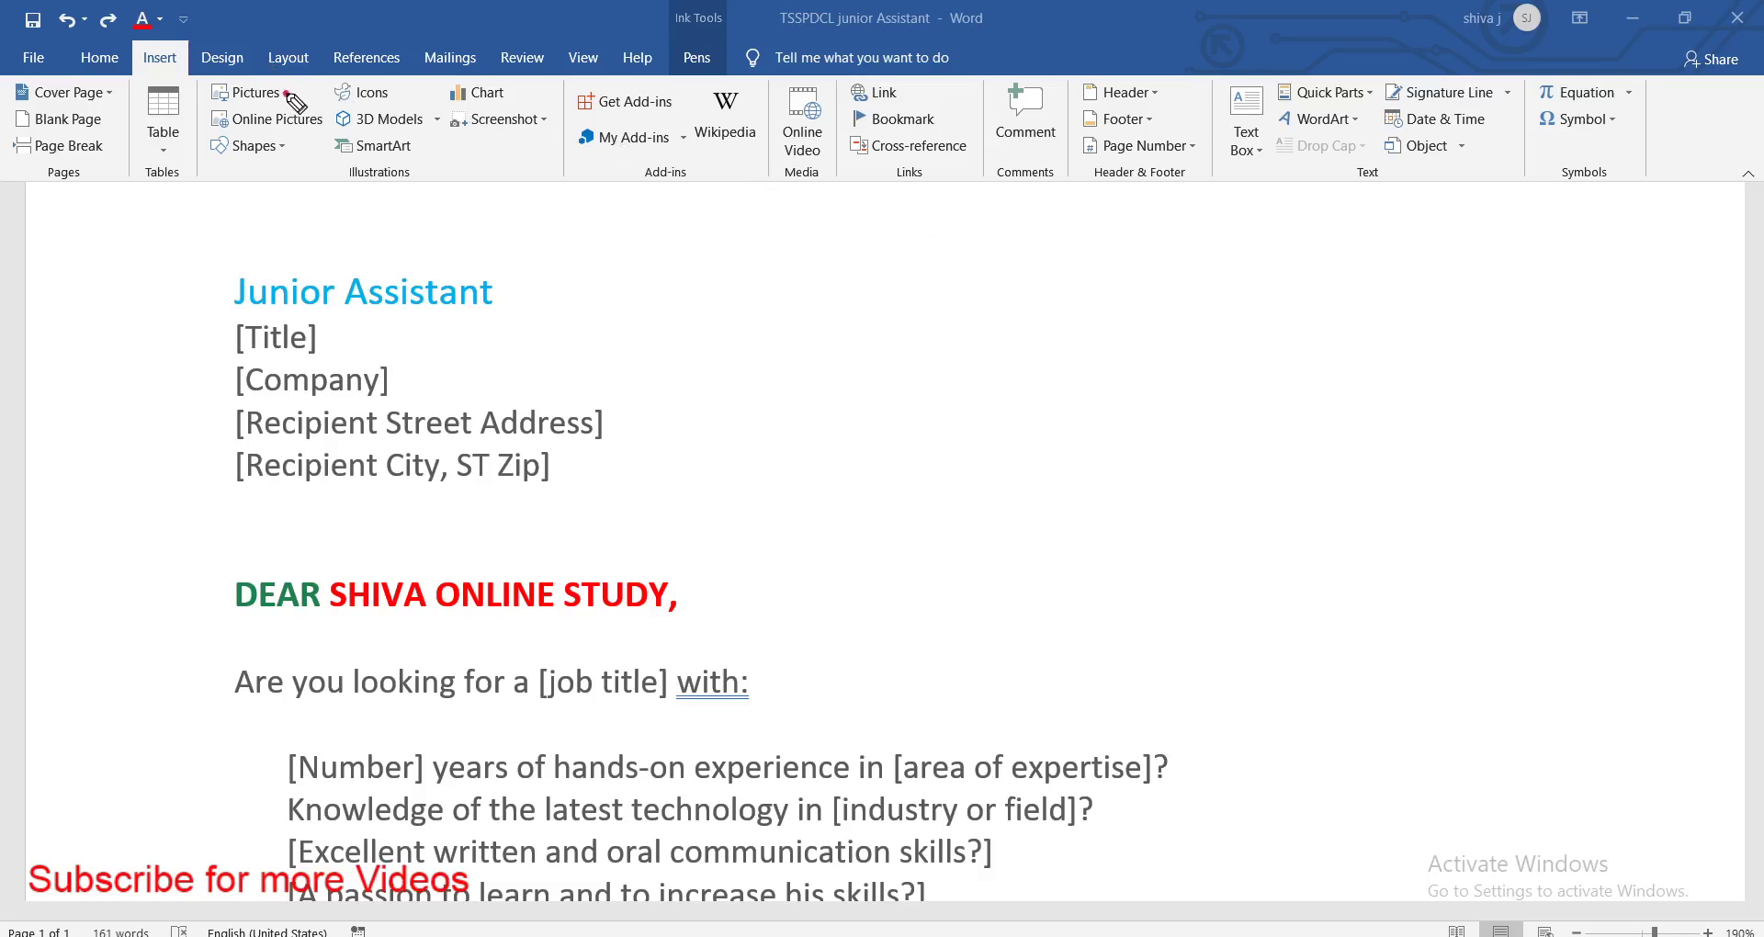
pyautogui.moveTo(285, 94)
pyautogui.mouseDown()
pyautogui.moveTo(353, 68)
pyautogui.moveTo(342, 98)
pyautogui.moveTo(430, 79)
pyautogui.mouseUp()
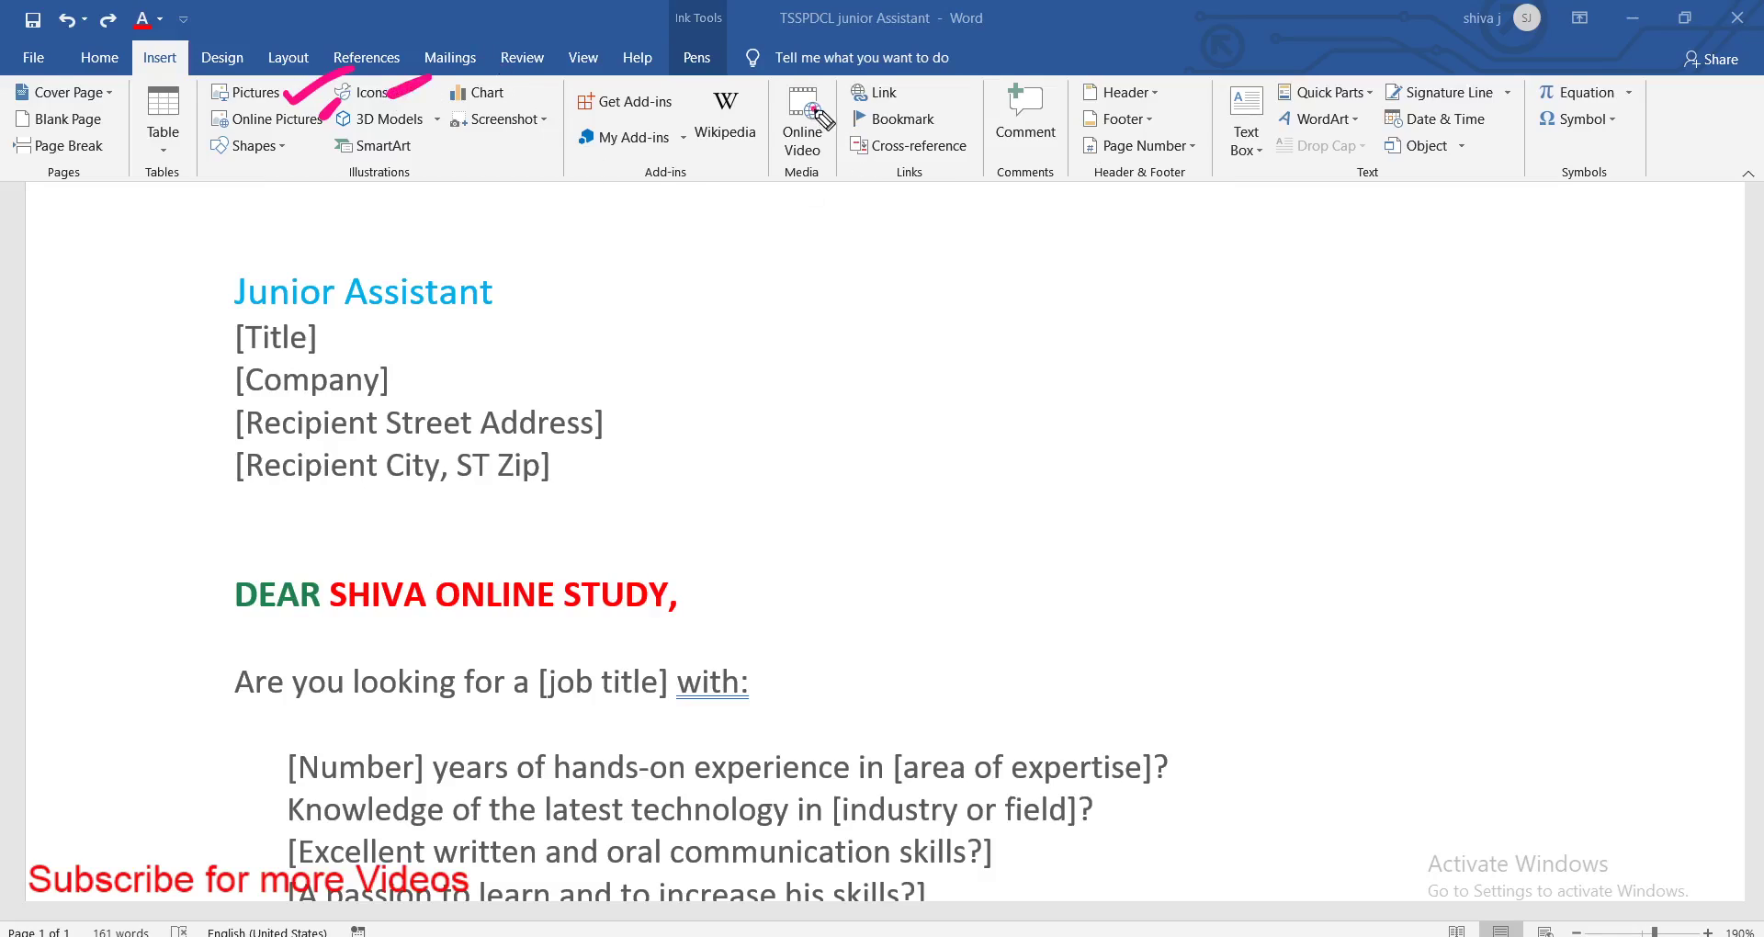
pyautogui.moveTo(817, 111); pyautogui.dragTo(855, 99)
pyautogui.moveTo(914, 303); pyautogui.dragTo(1045, 281)
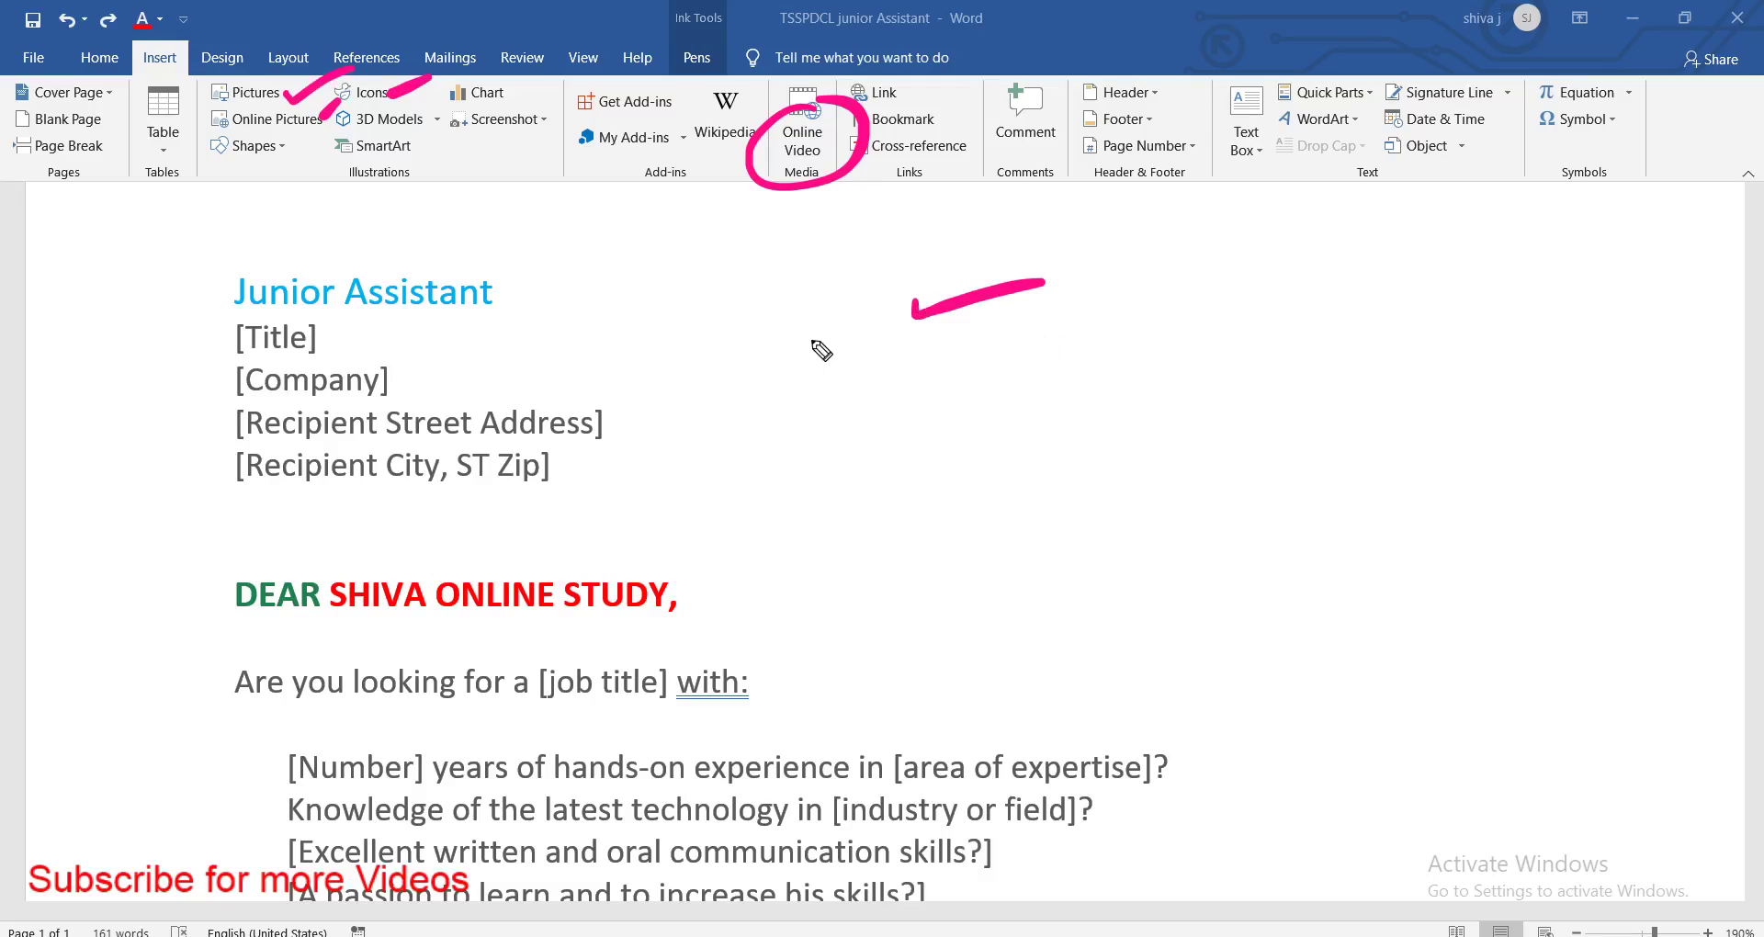
pyautogui.press('e')
pyautogui.moveTo(827, 102); pyautogui.dragTo(858, 105)
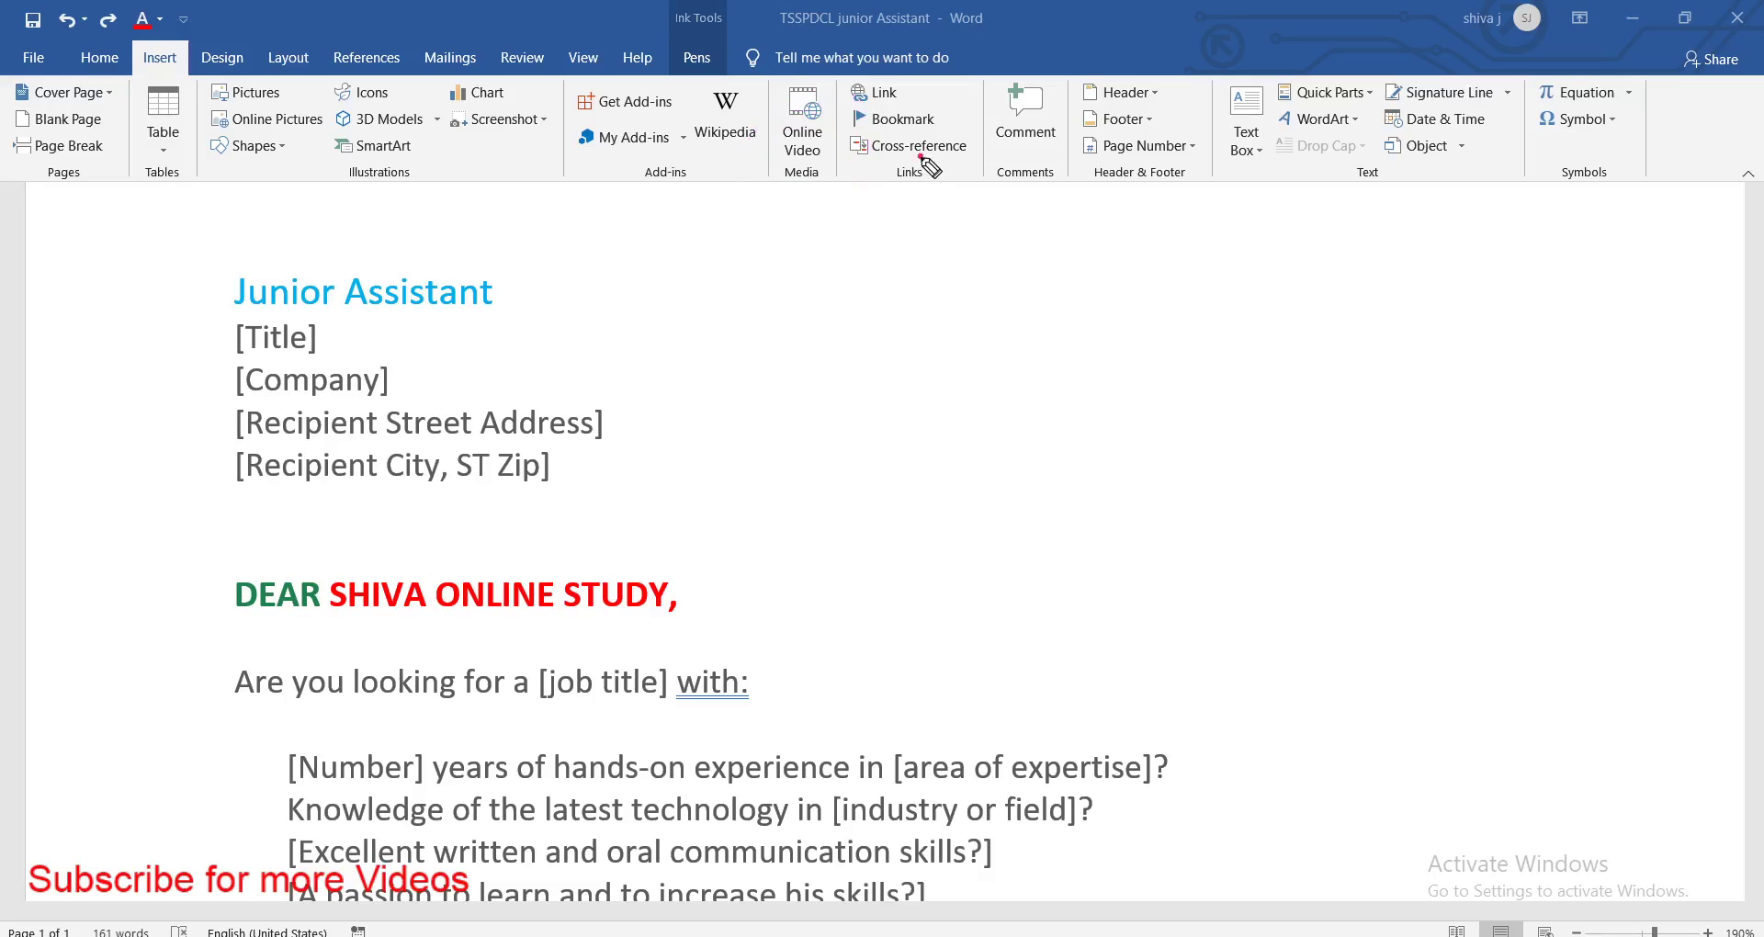
# Circle the Links group and handwrite a circled web address on the page in ink
pyautogui.moveTo(925, 156); pyautogui.dragTo(919, 150)
pyautogui.moveTo(946, 322)
pyautogui.mouseDown()
pyautogui.moveTo(1236, 333)
pyautogui.moveTo(1260, 360)
pyautogui.mouseUp()
pyautogui.click(1113, 342)
pyautogui.moveTo(1326, 311); pyautogui.dragTo(1330, 323)
pyautogui.moveTo(1387, 323)
pyautogui.mouseDown()
pyautogui.moveTo(1378, 344)
pyautogui.moveTo(1488, 317)
pyautogui.mouseUp()
pyautogui.moveTo(1091, 237); pyautogui.dragTo(999, 290)
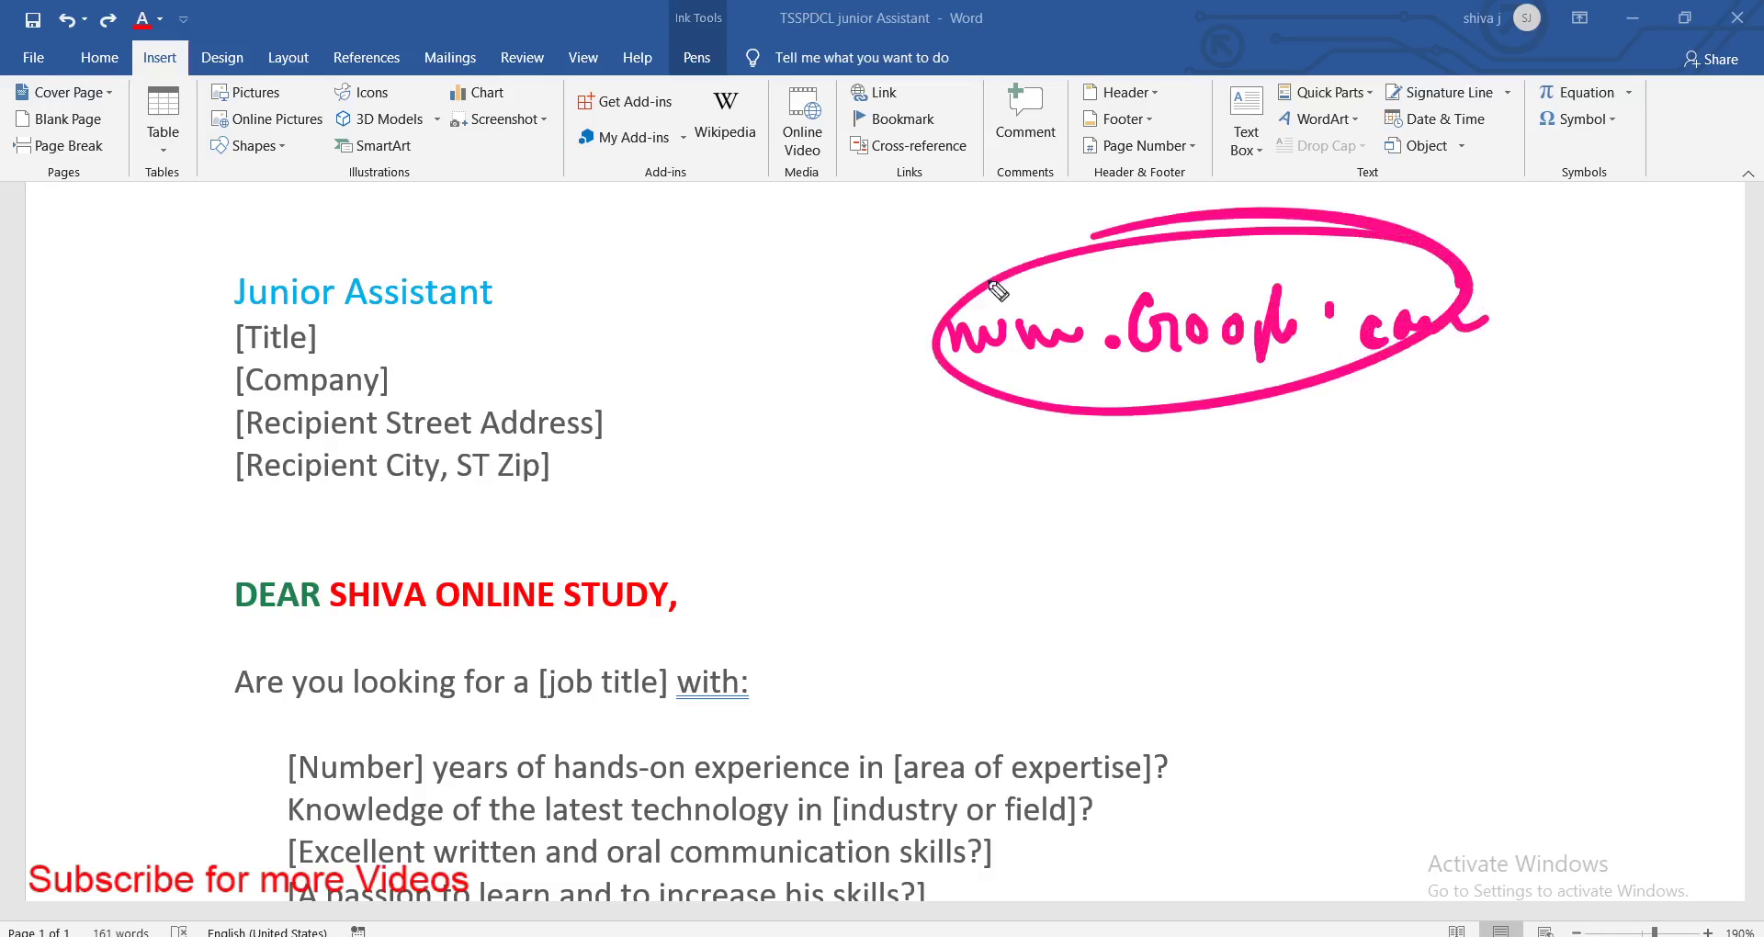
# Clear the handwritten address, circle the Link button, and return to the top banner
pyautogui.hotkey('ctrl', 'z')
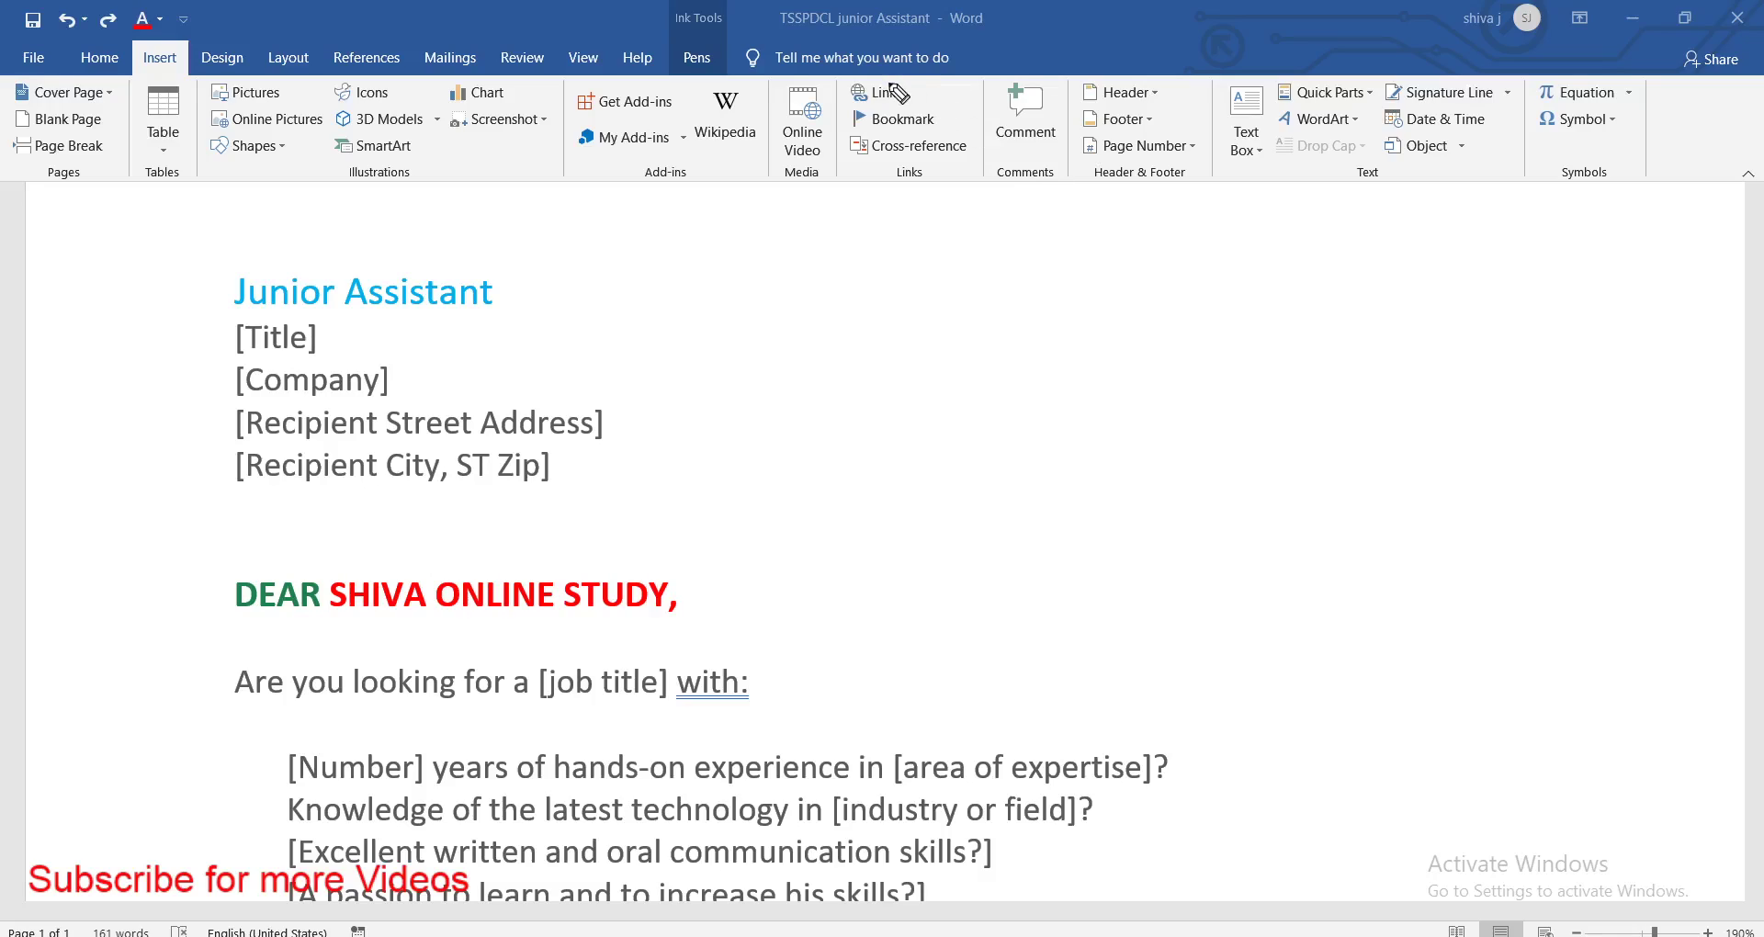
pyautogui.moveTo(923, 97); pyautogui.dragTo(881, 62)
pyautogui.hotkey('ctrl', 'v')
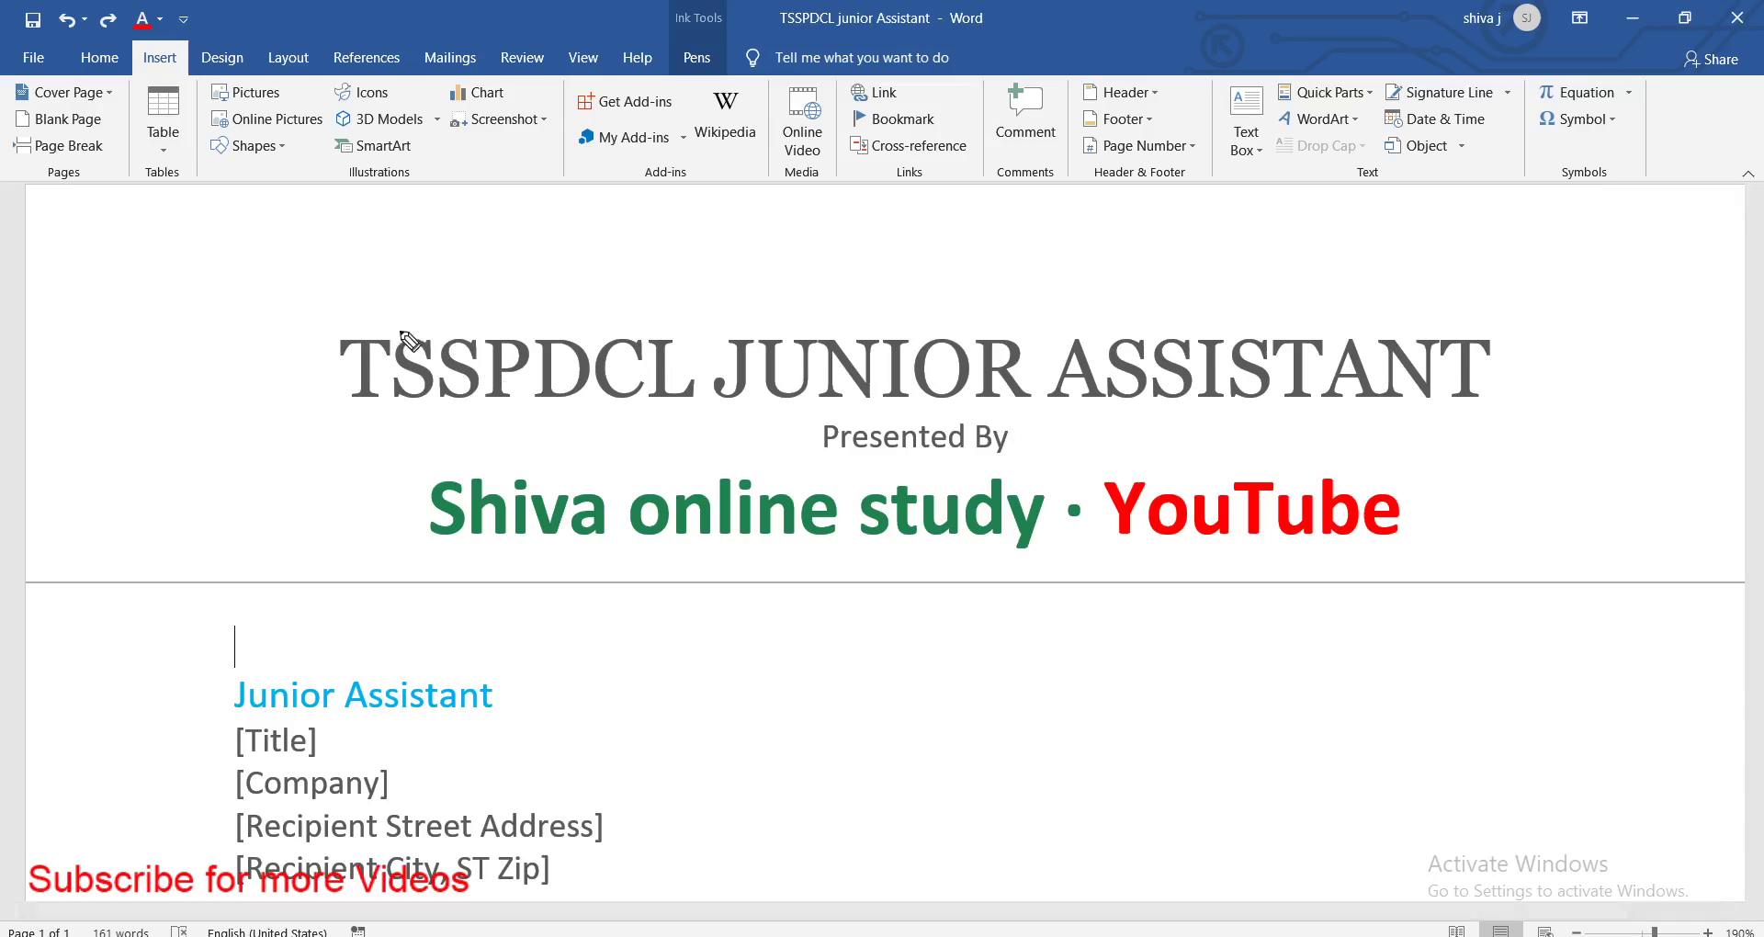
pyautogui.moveTo(369, 328); pyautogui.dragTo(721, 393)
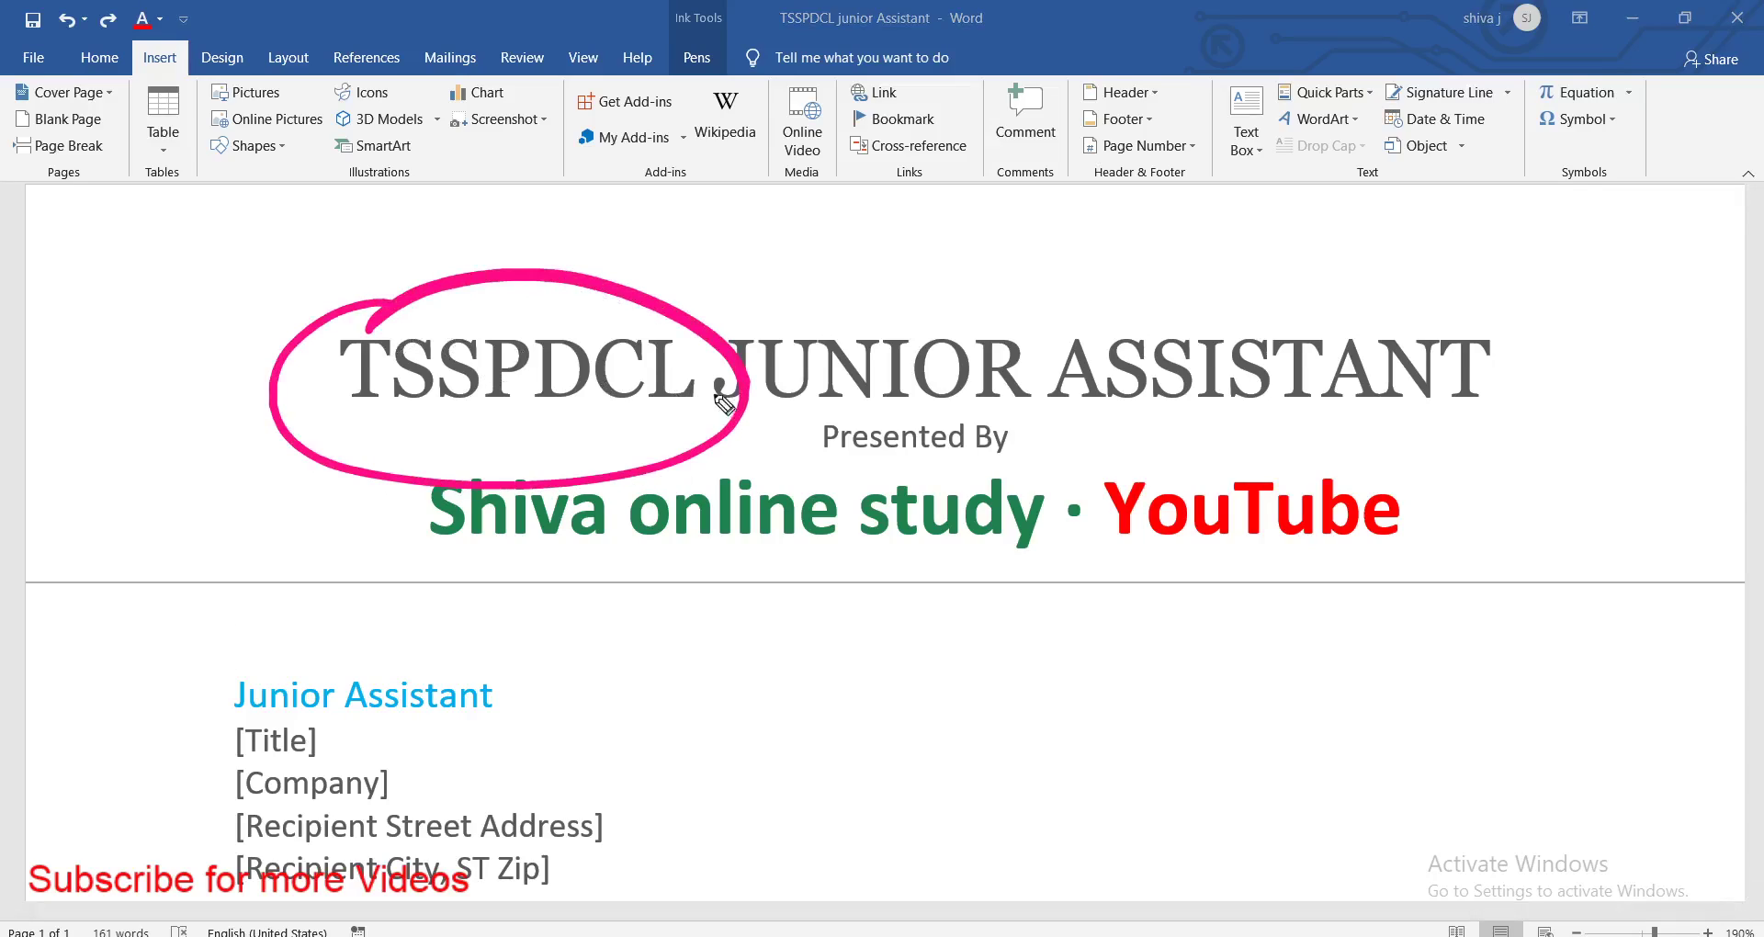
pyautogui.hotkey('ctrl', 'z')
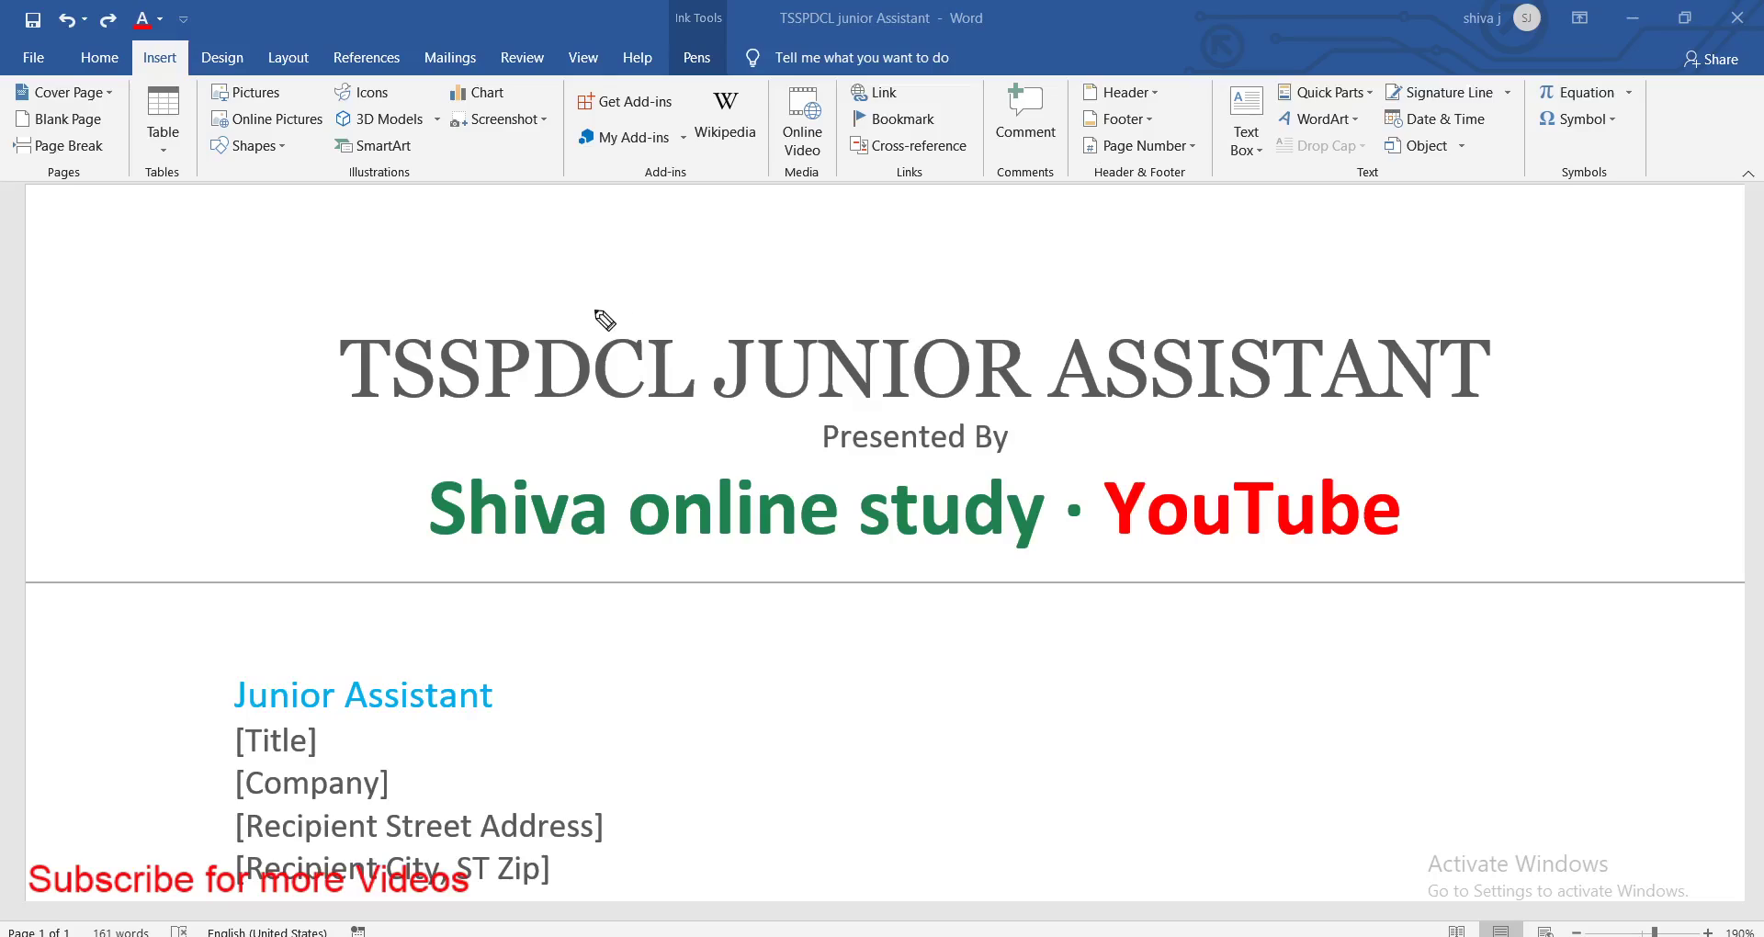
pyautogui.moveTo(562, 270)
pyautogui.mouseDown()
pyautogui.moveTo(521, 309)
pyautogui.moveTo(554, 307)
pyautogui.mouseUp()
pyautogui.moveTo(581, 262)
pyautogui.mouseDown()
pyautogui.moveTo(587, 311)
pyautogui.moveTo(691, 296)
pyautogui.mouseUp()
pyautogui.click(604, 268)
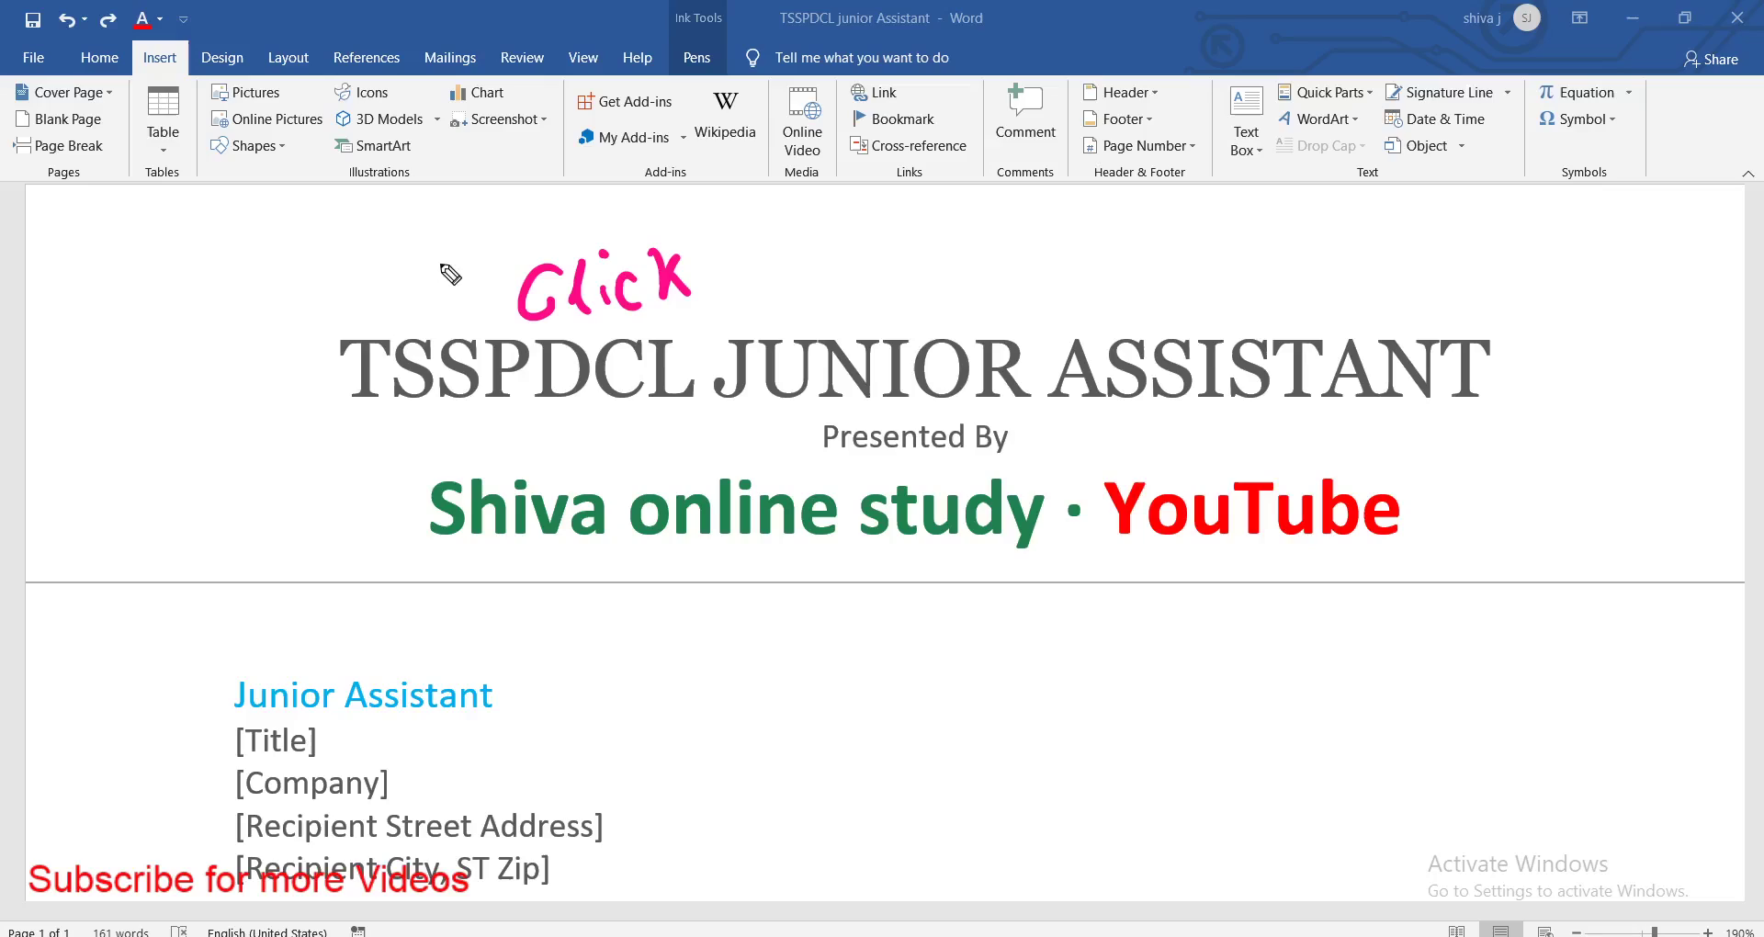
pyautogui.moveTo(439, 256)
pyautogui.mouseDown()
pyautogui.moveTo(447, 306)
pyautogui.moveTo(475, 294)
pyautogui.mouseUp()
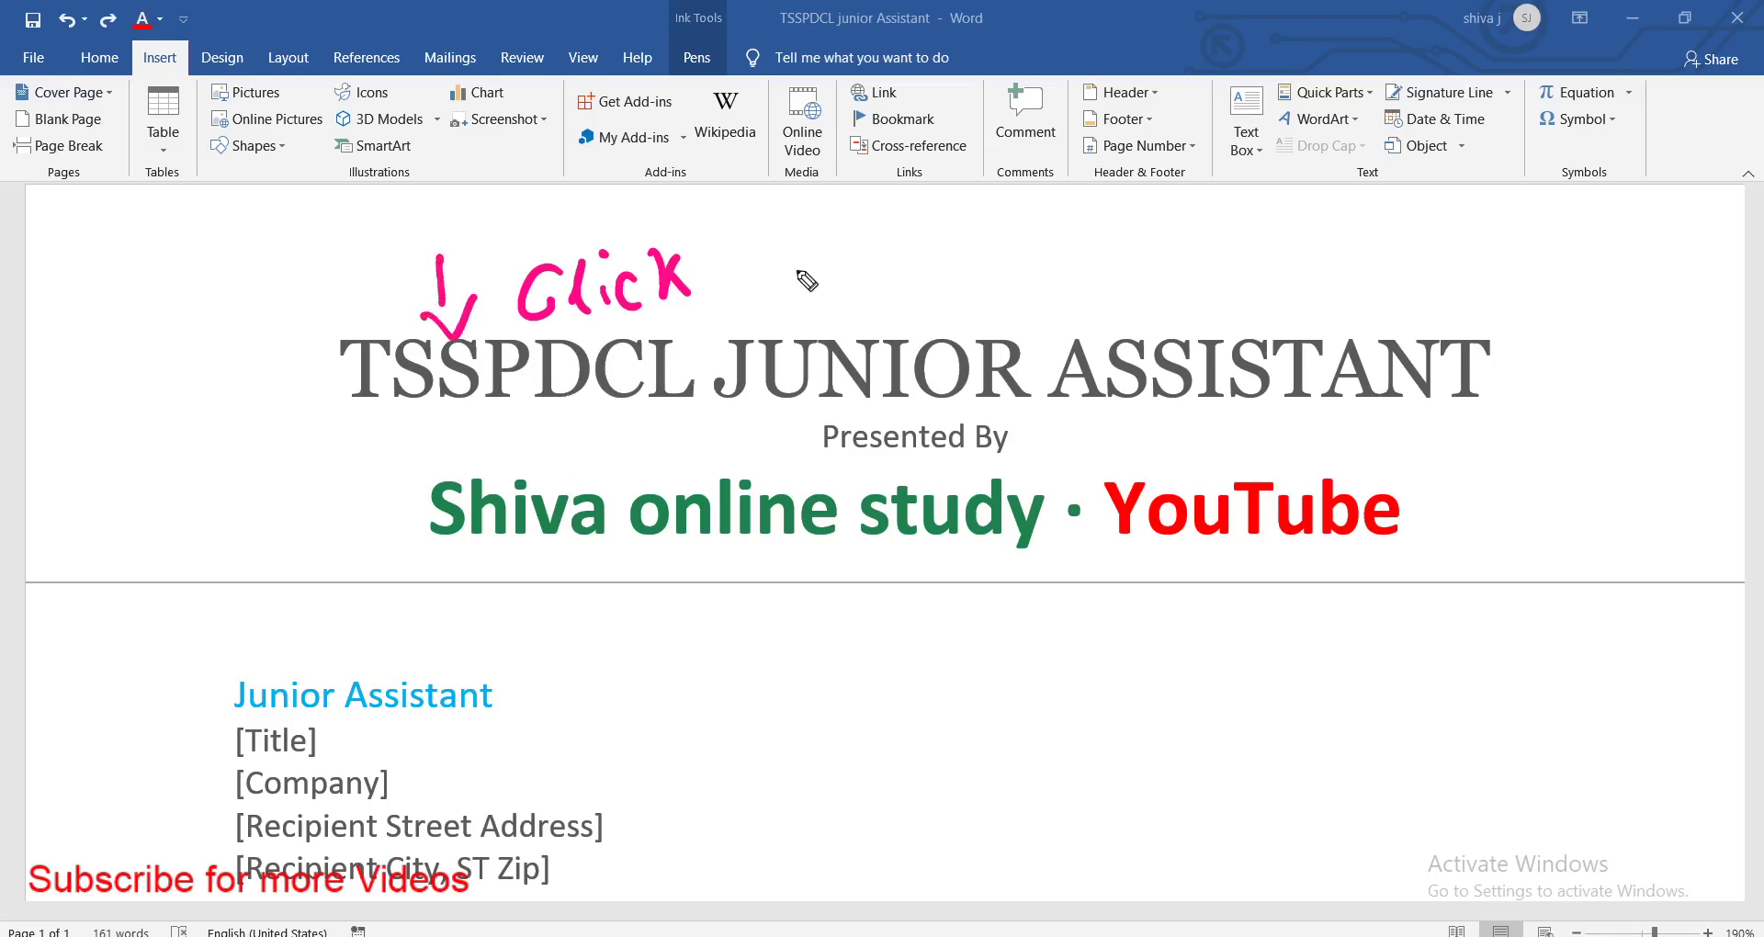
pyautogui.moveTo(696, 322)
pyautogui.mouseDown()
pyautogui.moveTo(831, 269)
pyautogui.moveTo(837, 301)
pyautogui.mouseUp()
pyautogui.moveTo(877, 259)
pyautogui.mouseDown()
pyautogui.moveTo(925, 261)
pyautogui.moveTo(955, 287)
pyautogui.mouseUp()
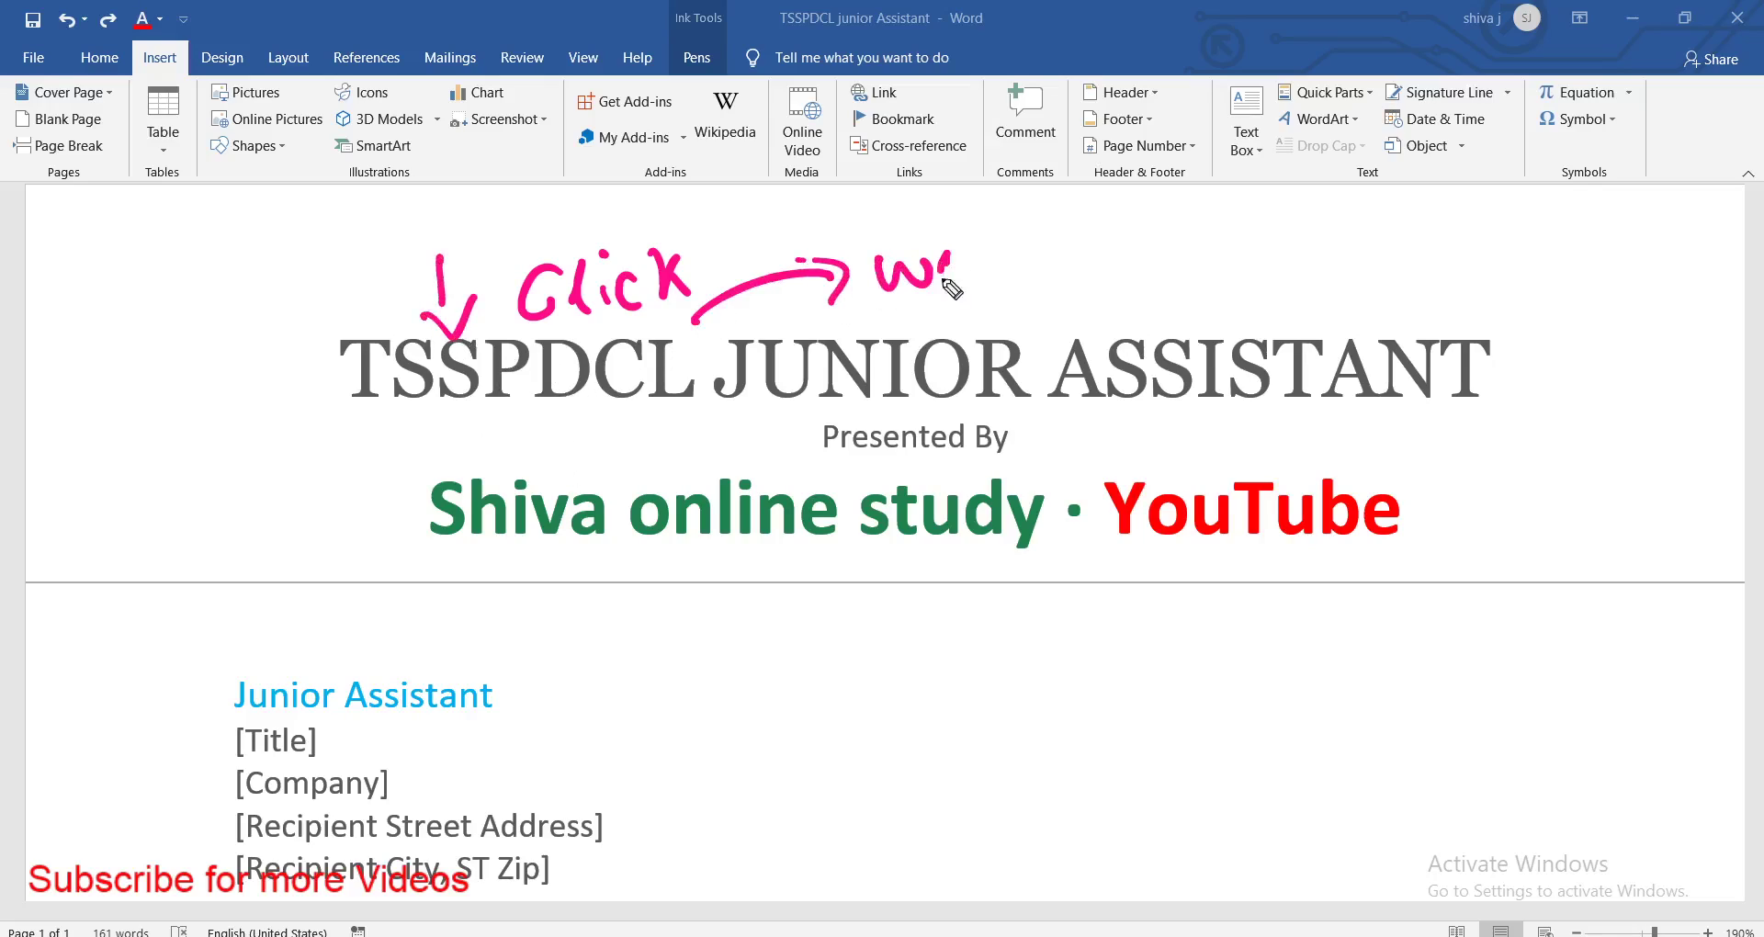
pyautogui.moveTo(963, 220)
pyautogui.mouseDown()
pyautogui.moveTo(987, 271)
pyautogui.moveTo(1058, 275)
pyautogui.mouseUp()
pyautogui.moveTo(1081, 209)
pyautogui.mouseDown()
pyautogui.moveTo(1090, 275)
pyautogui.moveTo(1108, 235)
pyautogui.mouseUp()
pyautogui.moveTo(1051, 206); pyautogui.dragTo(1141, 266)
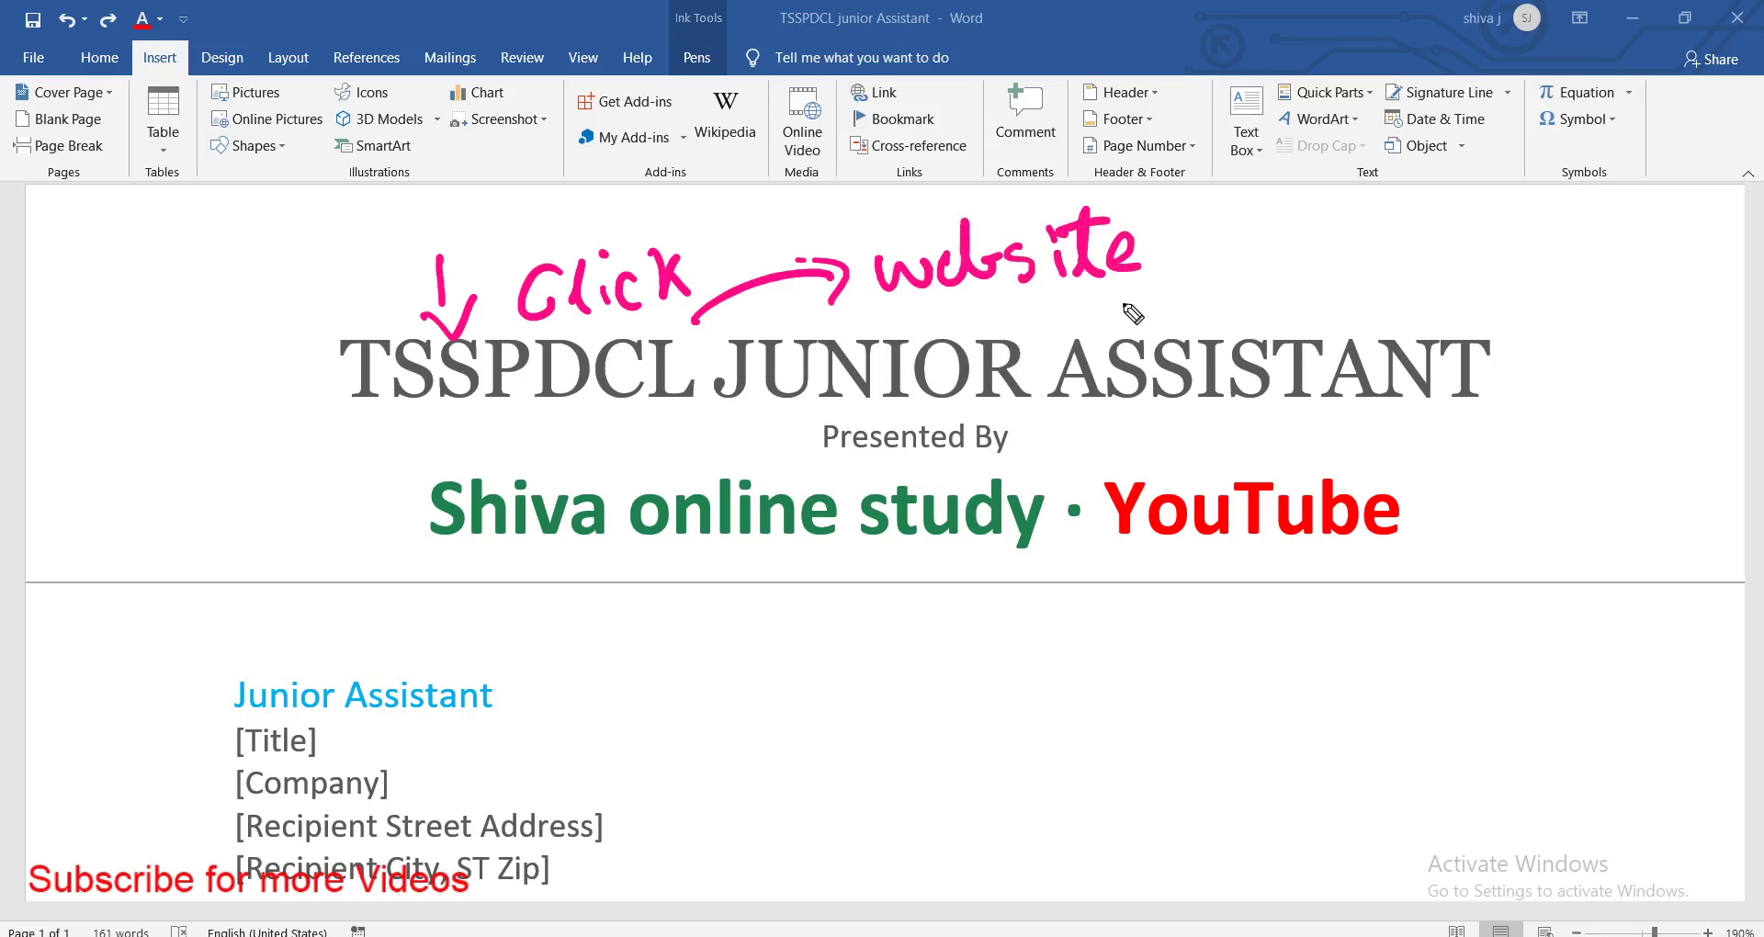
pyautogui.hotkey('ctrl', 'z')
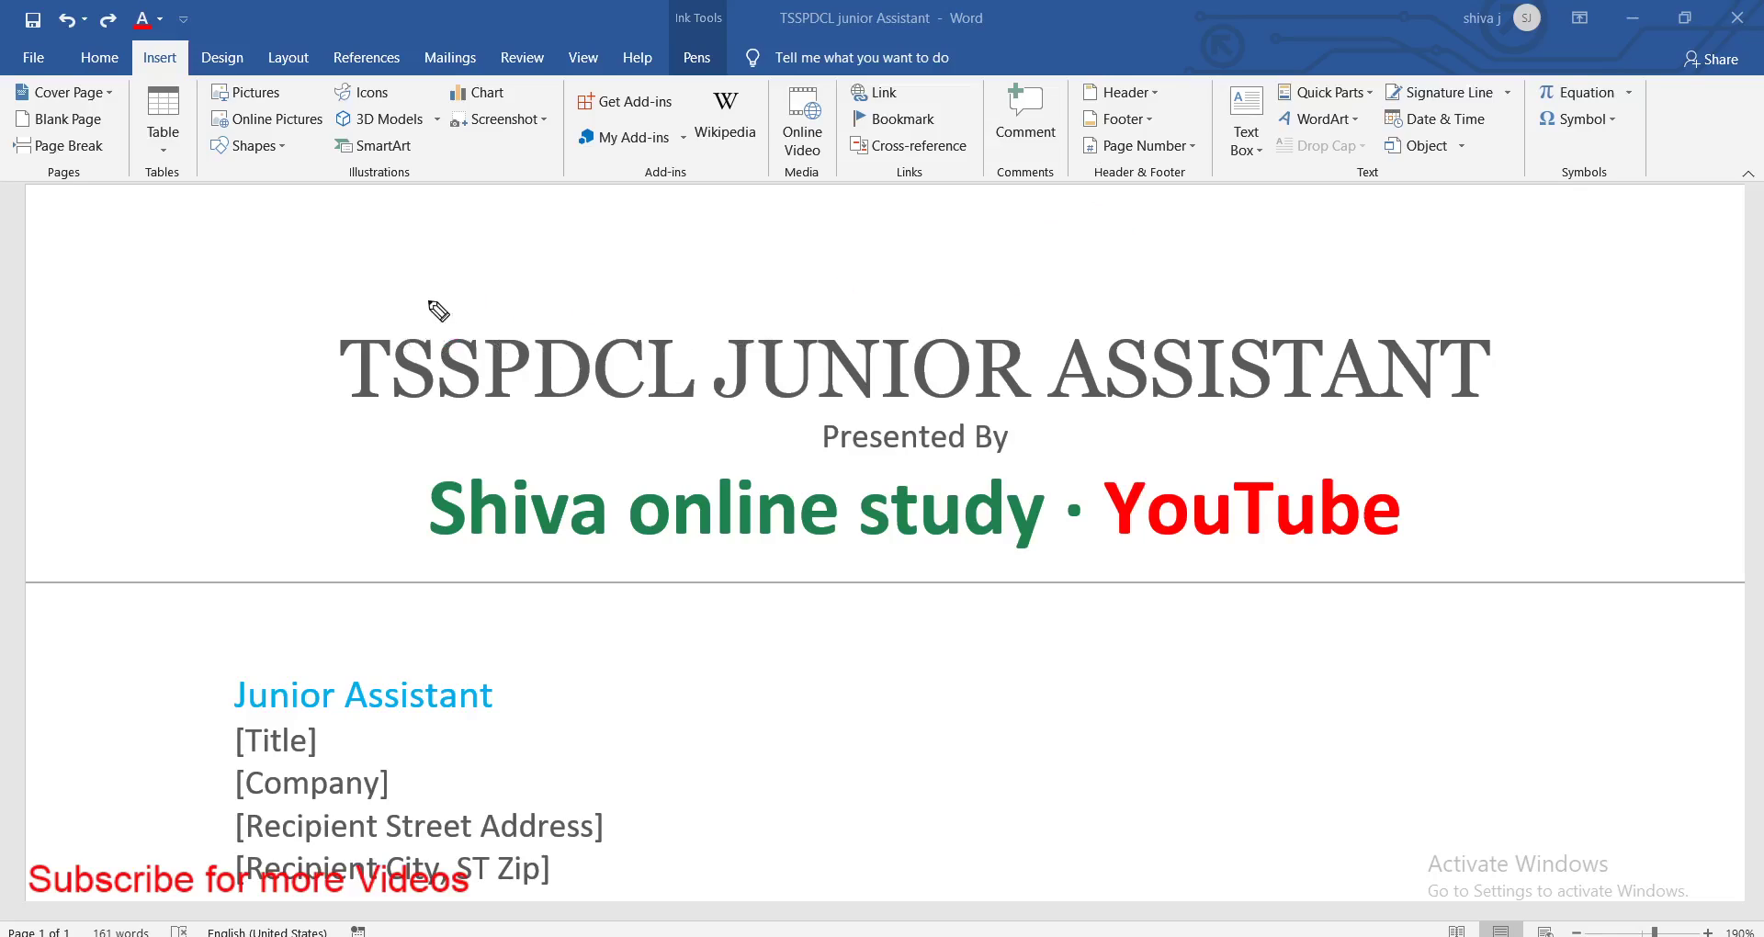
pyautogui.moveTo(427, 297)
pyautogui.mouseDown()
pyautogui.moveTo(673, 401)
pyautogui.moveTo(367, 347)
pyautogui.mouseUp()
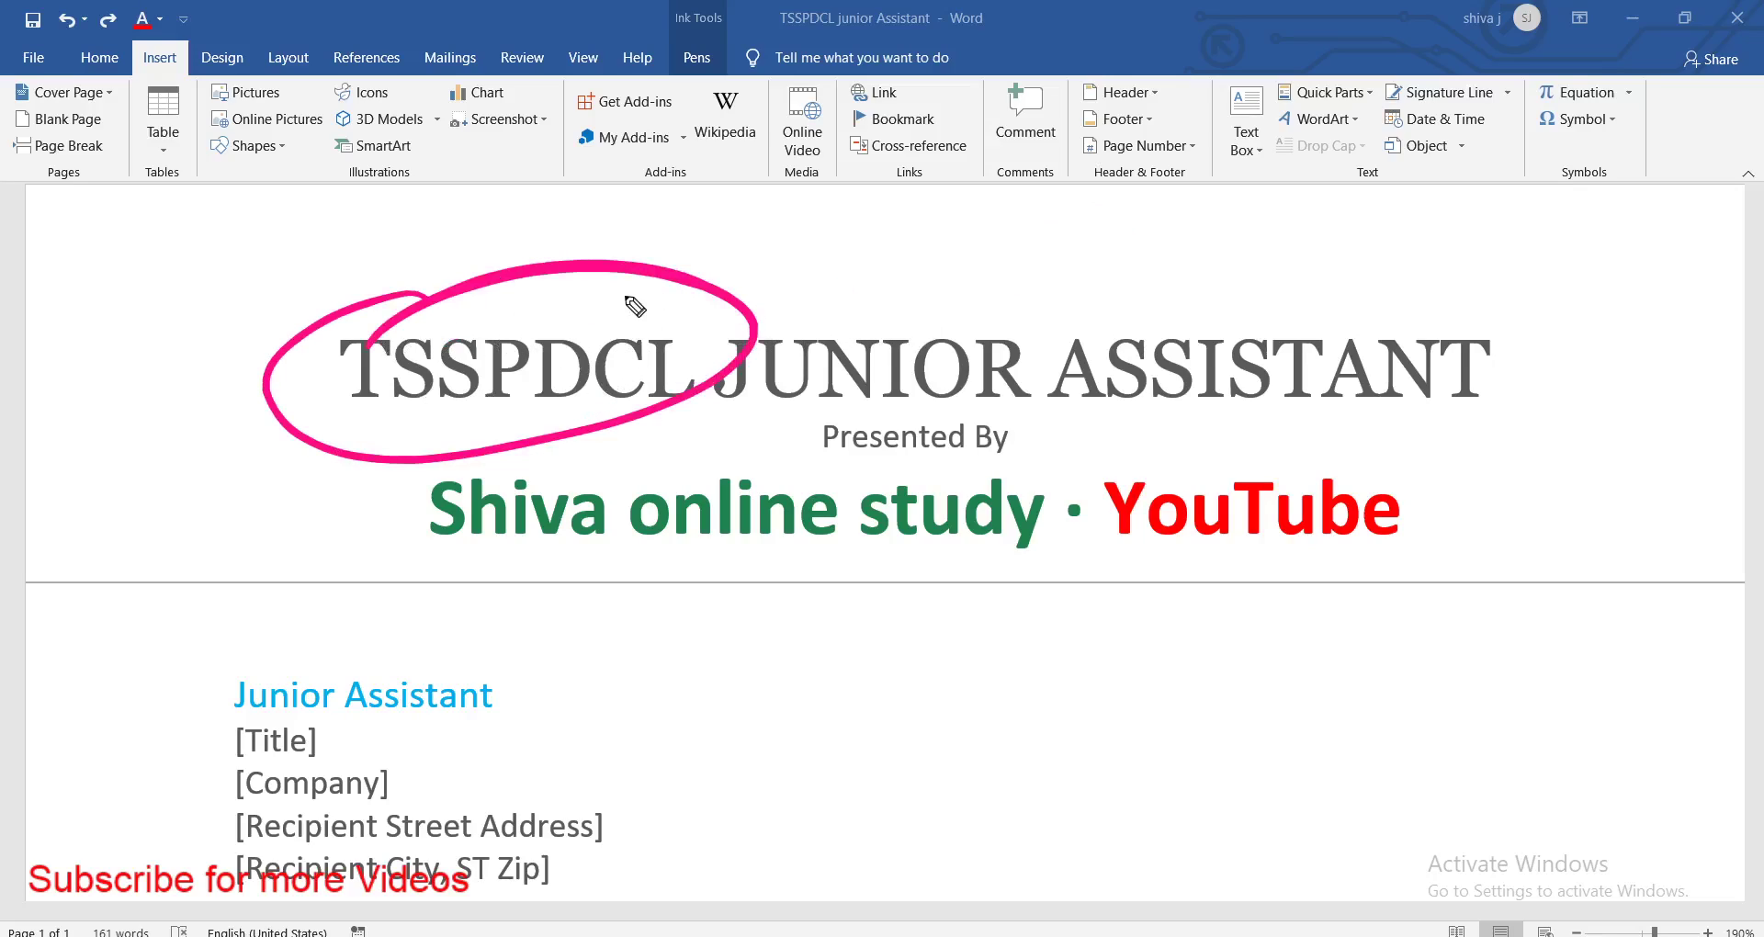
pyautogui.moveTo(602, 306)
pyautogui.mouseDown()
pyautogui.moveTo(854, 117)
pyautogui.moveTo(833, 161)
pyautogui.mouseUp()
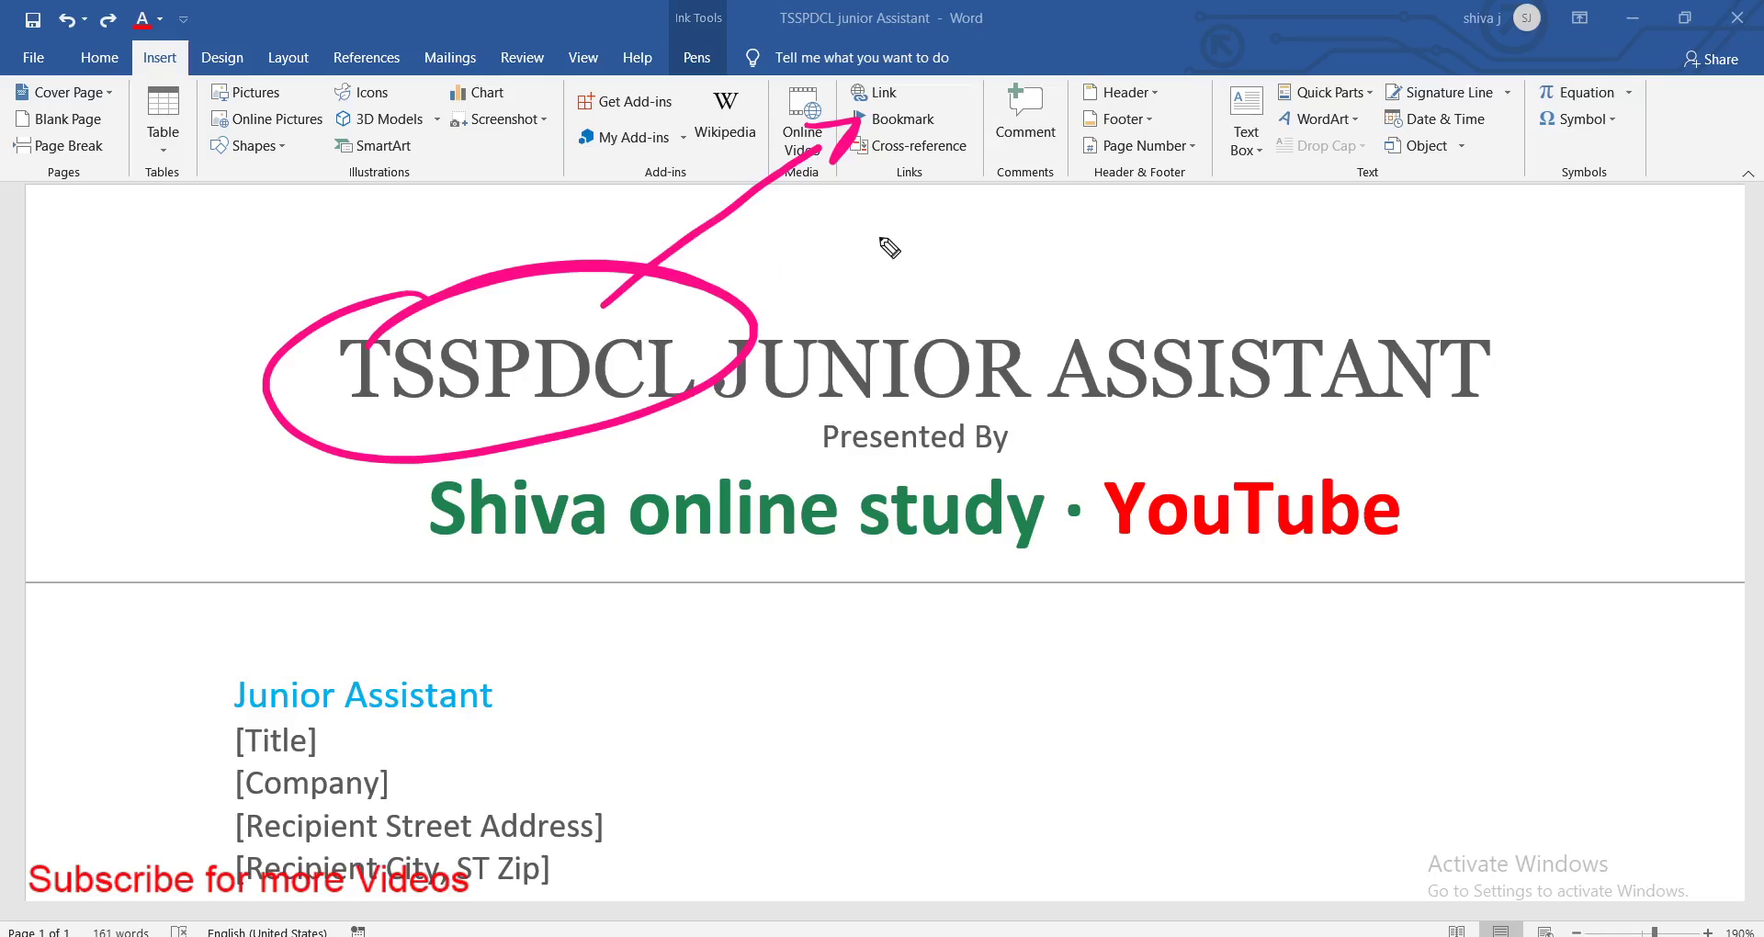
pyautogui.moveTo(672, 315)
pyautogui.mouseDown()
pyautogui.moveTo(950, 266)
pyautogui.moveTo(910, 299)
pyautogui.mouseUp()
pyautogui.moveTo(1024, 247); pyautogui.dragTo(1171, 283)
pyautogui.moveTo(1196, 210); pyautogui.dragTo(1200, 237)
pyautogui.moveTo(1228, 195)
pyautogui.mouseDown()
pyautogui.moveTo(1238, 292)
pyautogui.moveTo(1257, 282)
pyautogui.mouseUp()
pyautogui.press('Escape')
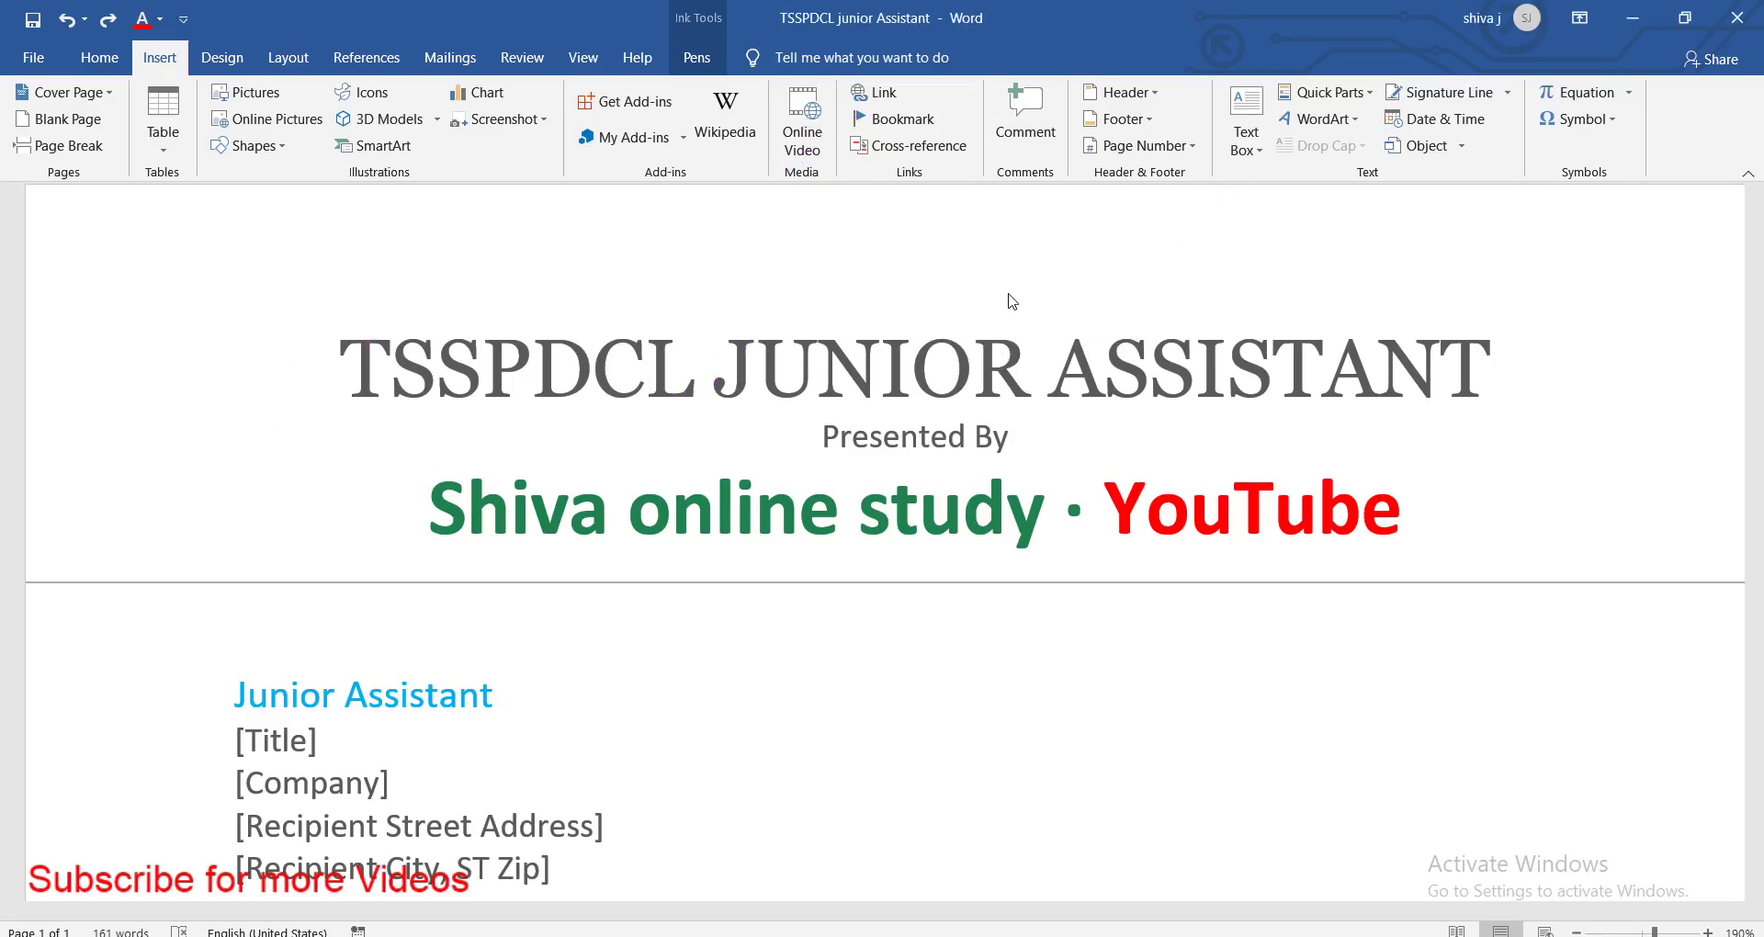
pyautogui.click(684, 372)
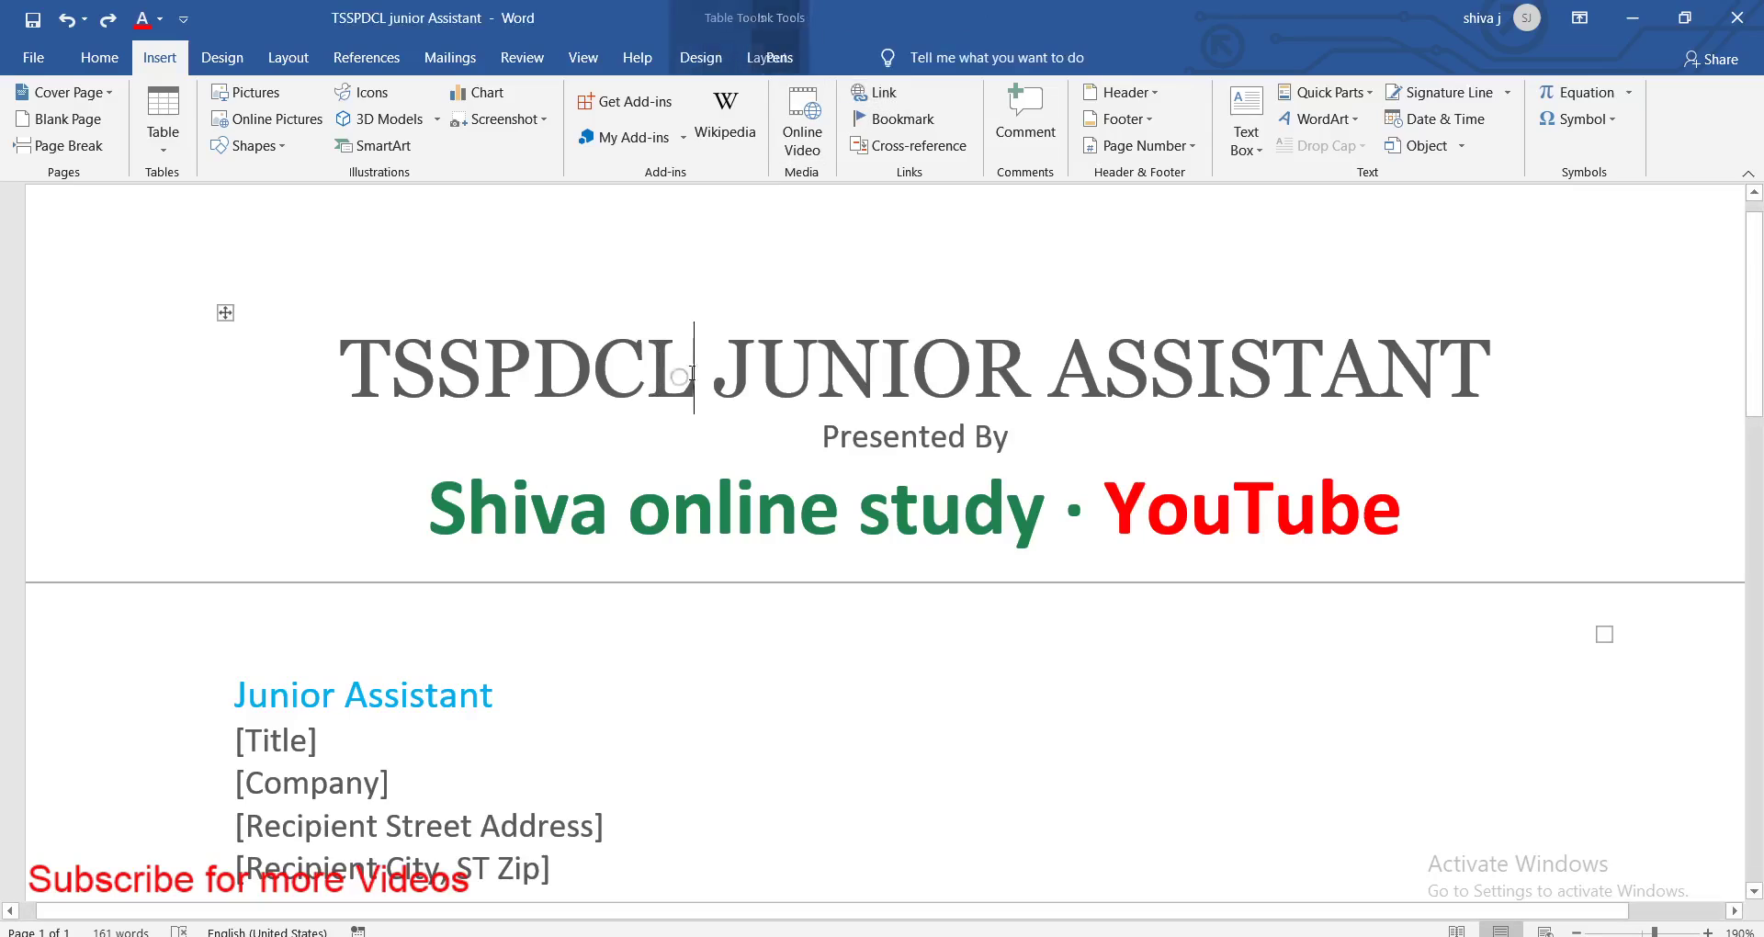
pyautogui.hscroll(1, 515, 377)
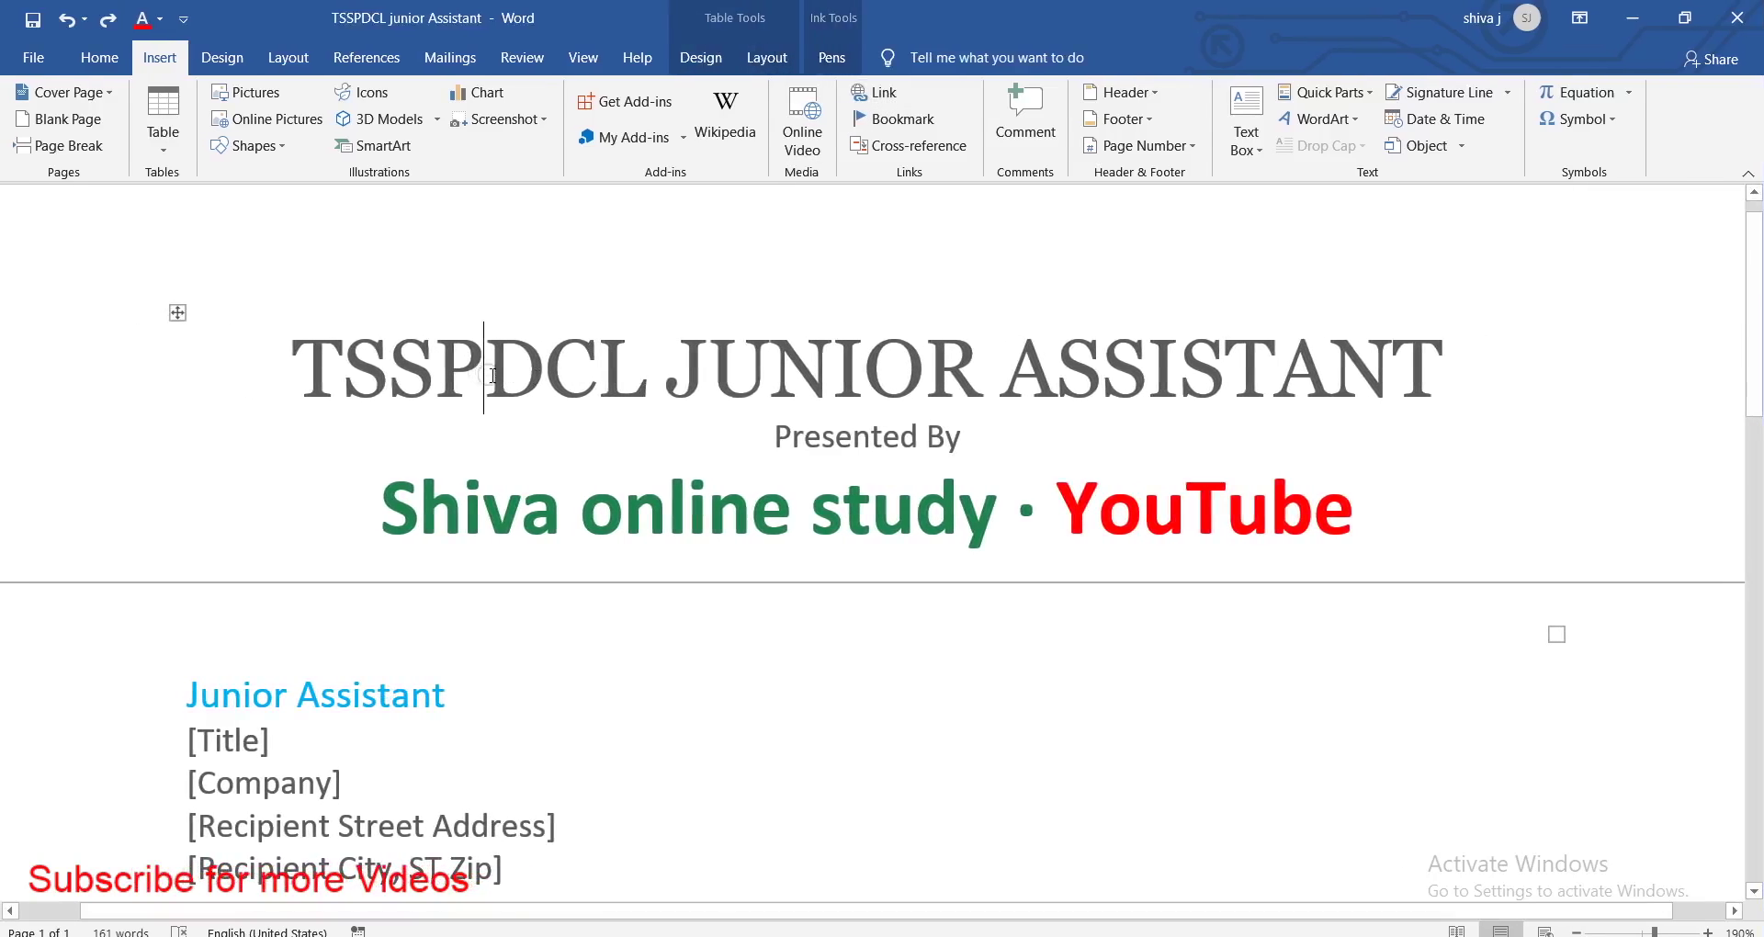
pyautogui.doubleClick(493, 375)
pyautogui.click(493, 375)
pyautogui.click(525, 377)
pyautogui.doubleClick(525, 379)
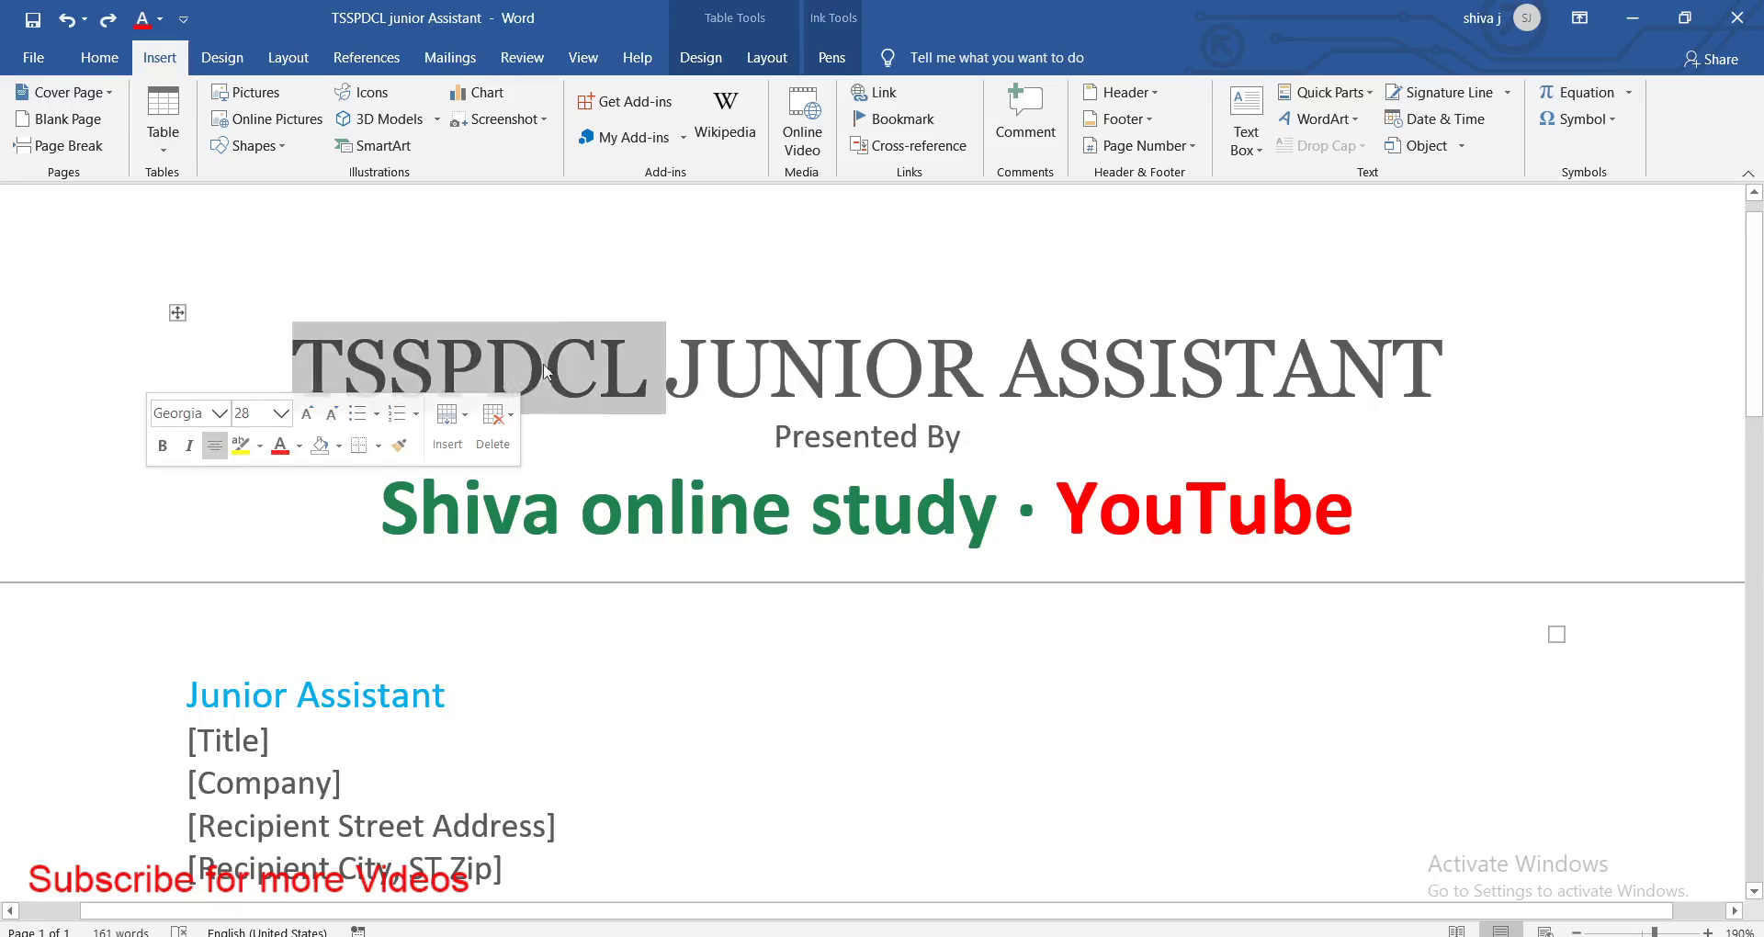
pyautogui.click(875, 95)
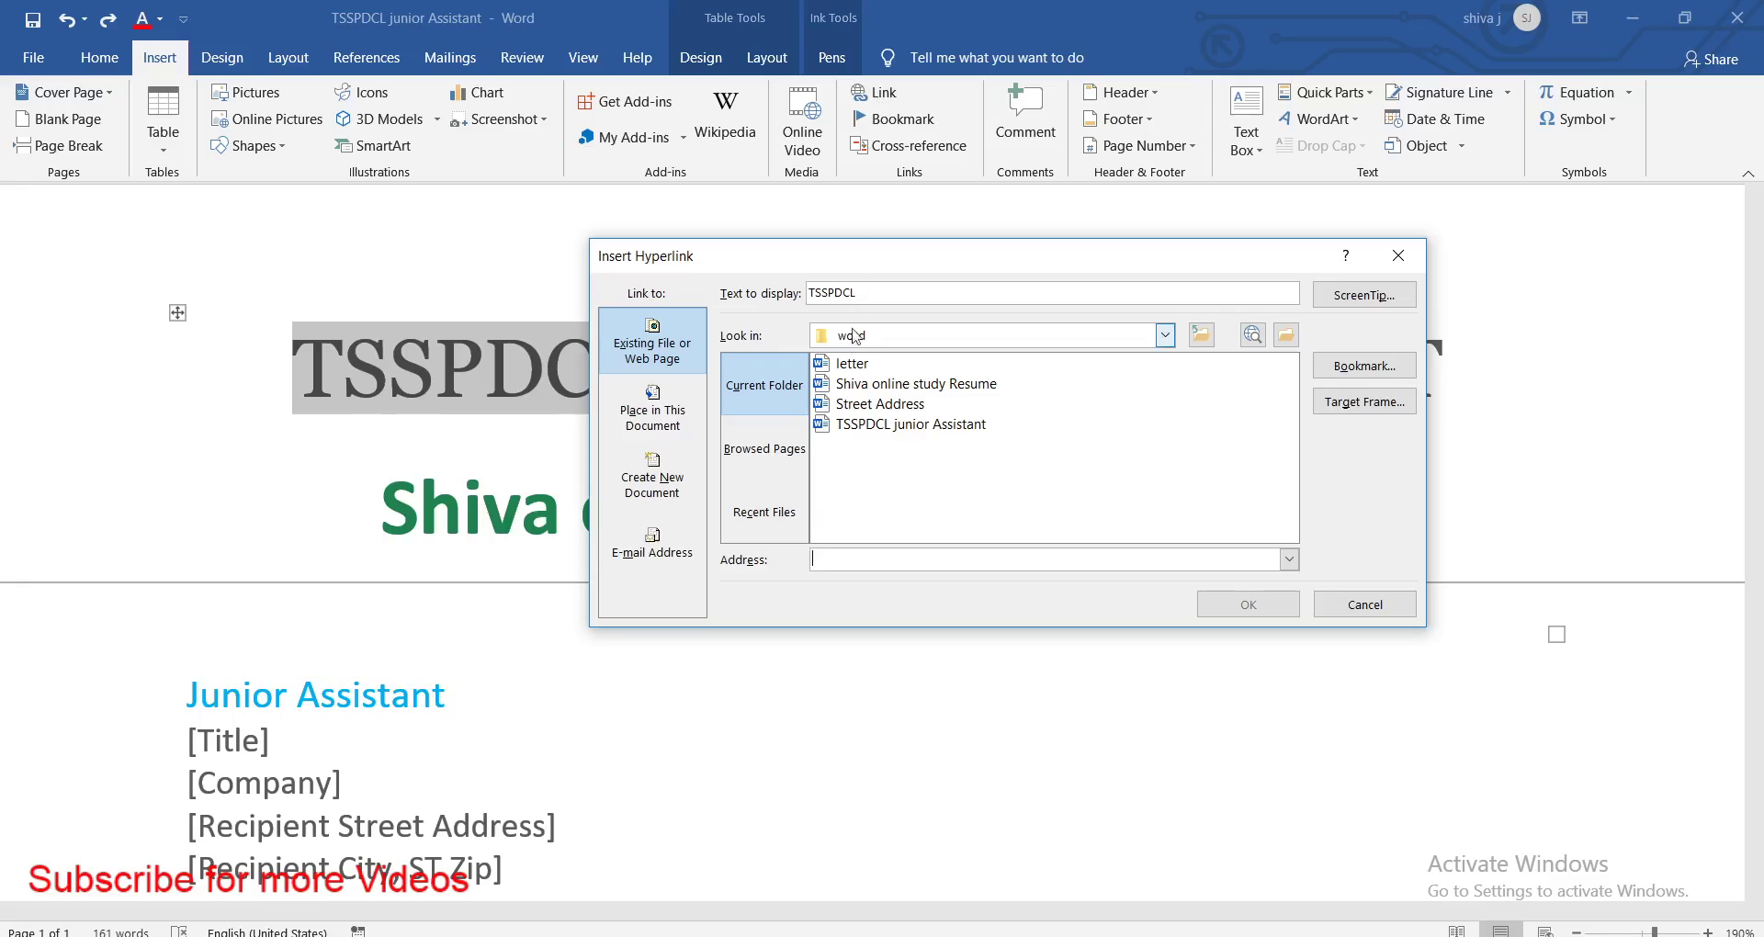
pyautogui.click(854, 555)
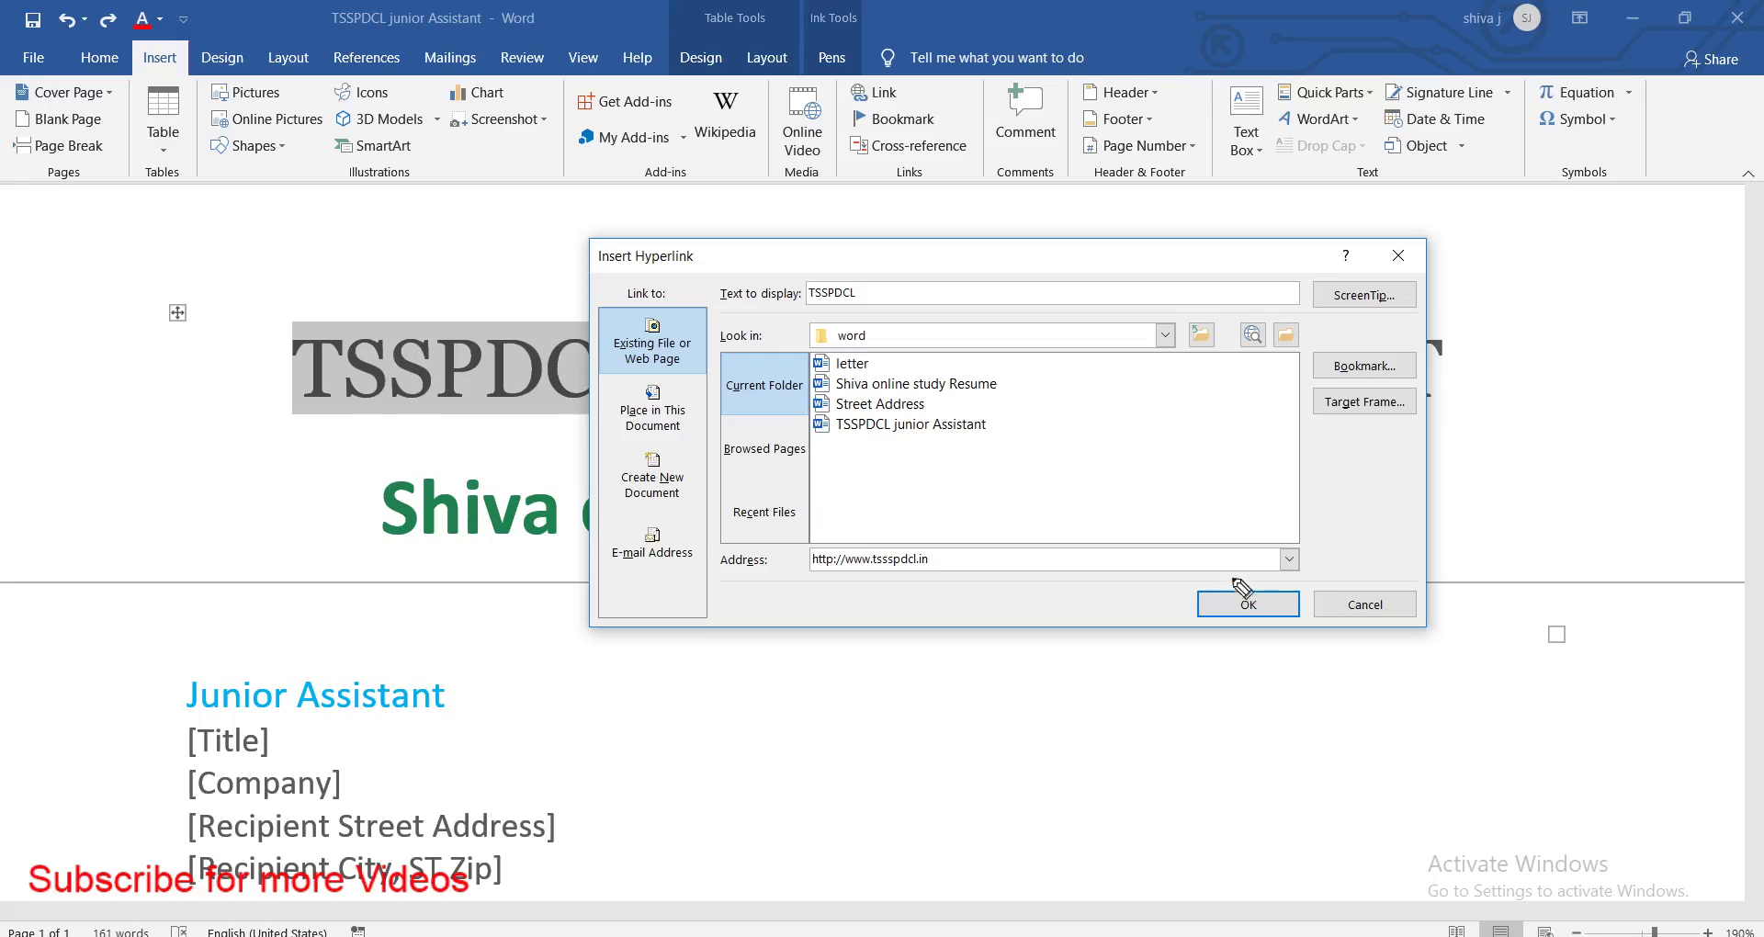
pyautogui.moveTo(1286, 552); pyautogui.dragTo(1116, 597)
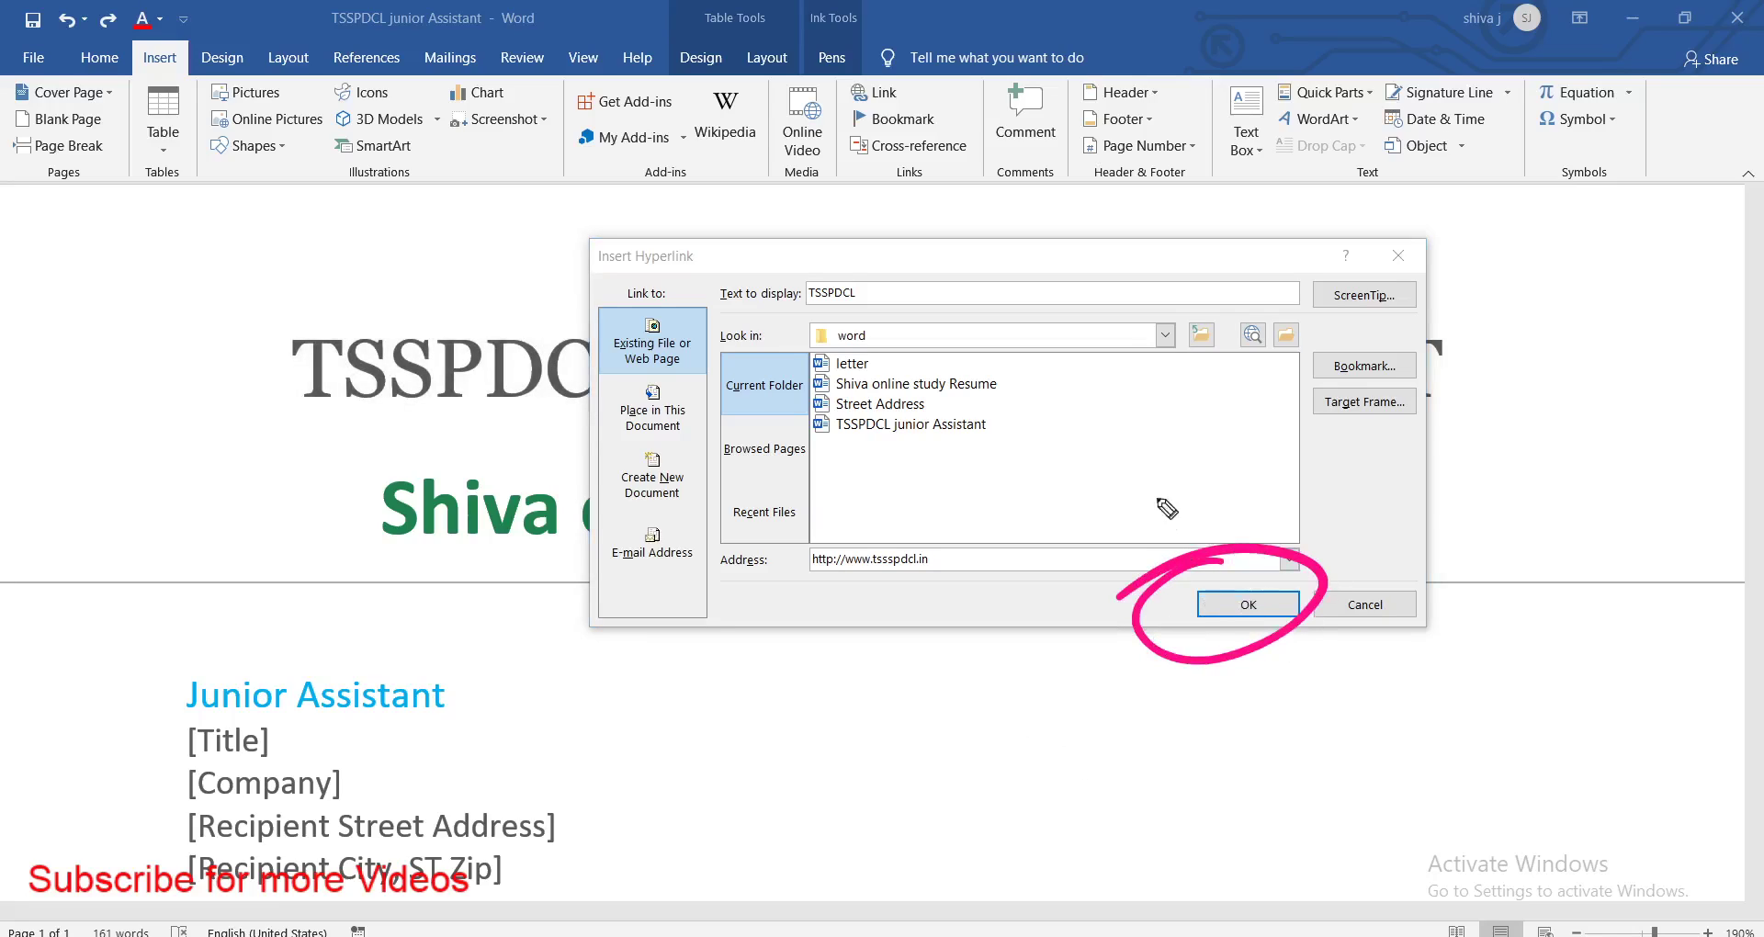
pyautogui.moveTo(377, 294); pyautogui.dragTo(528, 230)
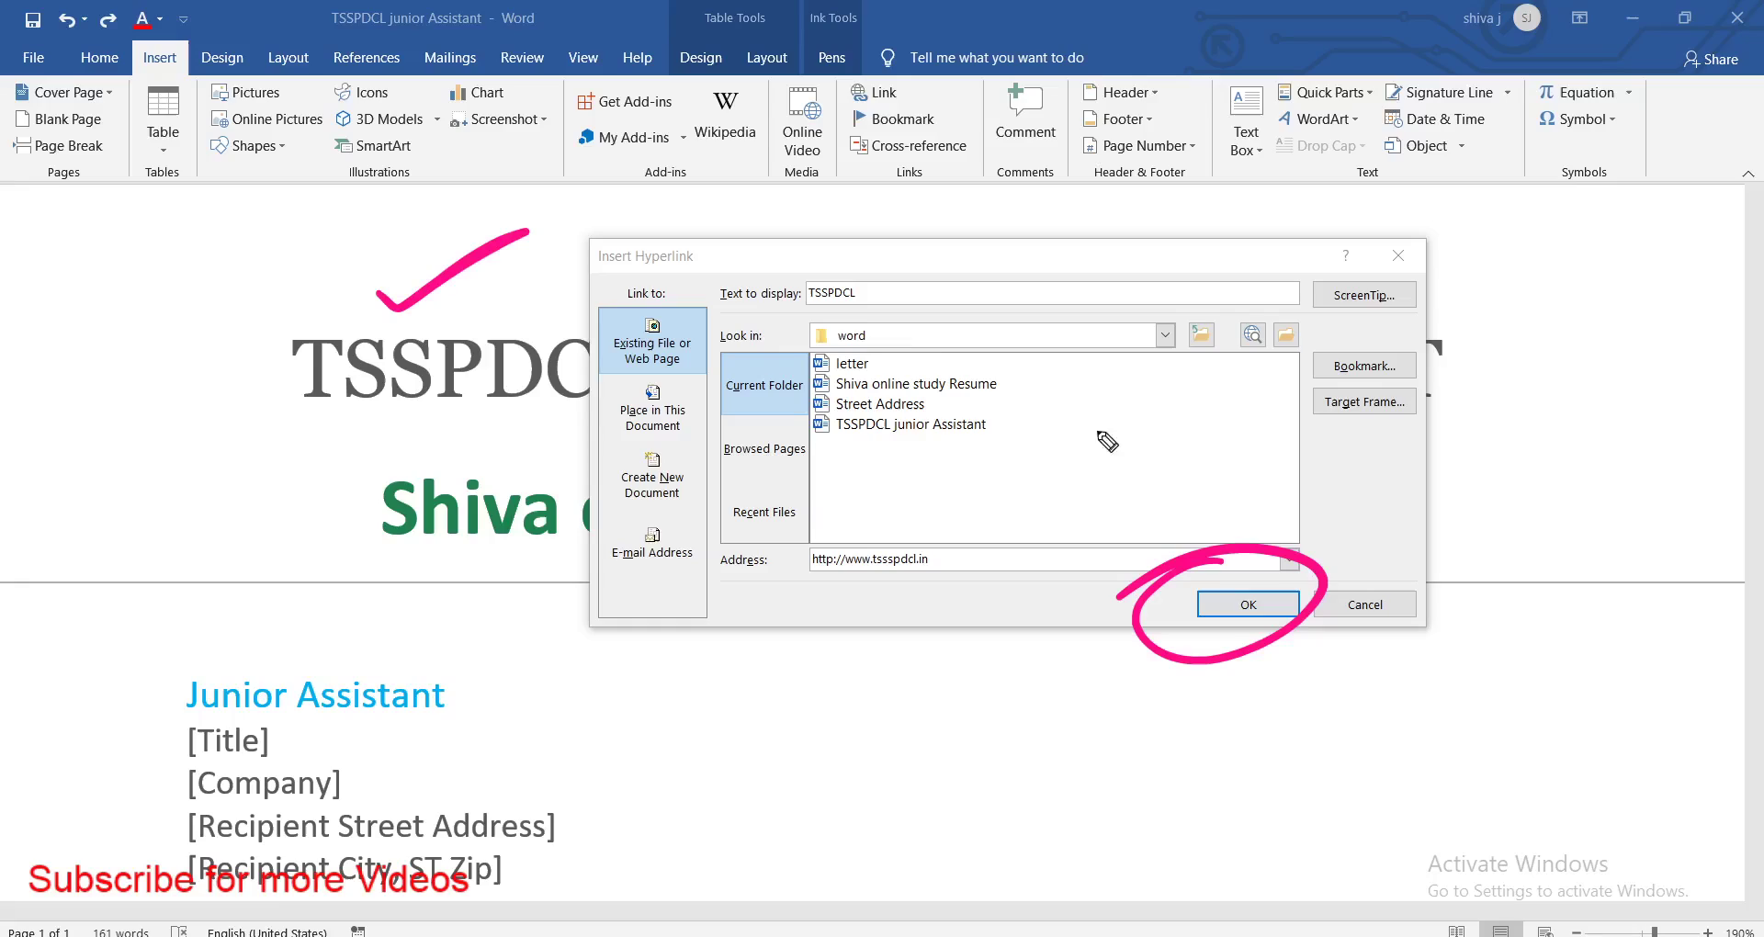
pyautogui.moveTo(315, 314); pyautogui.dragTo(265, 332)
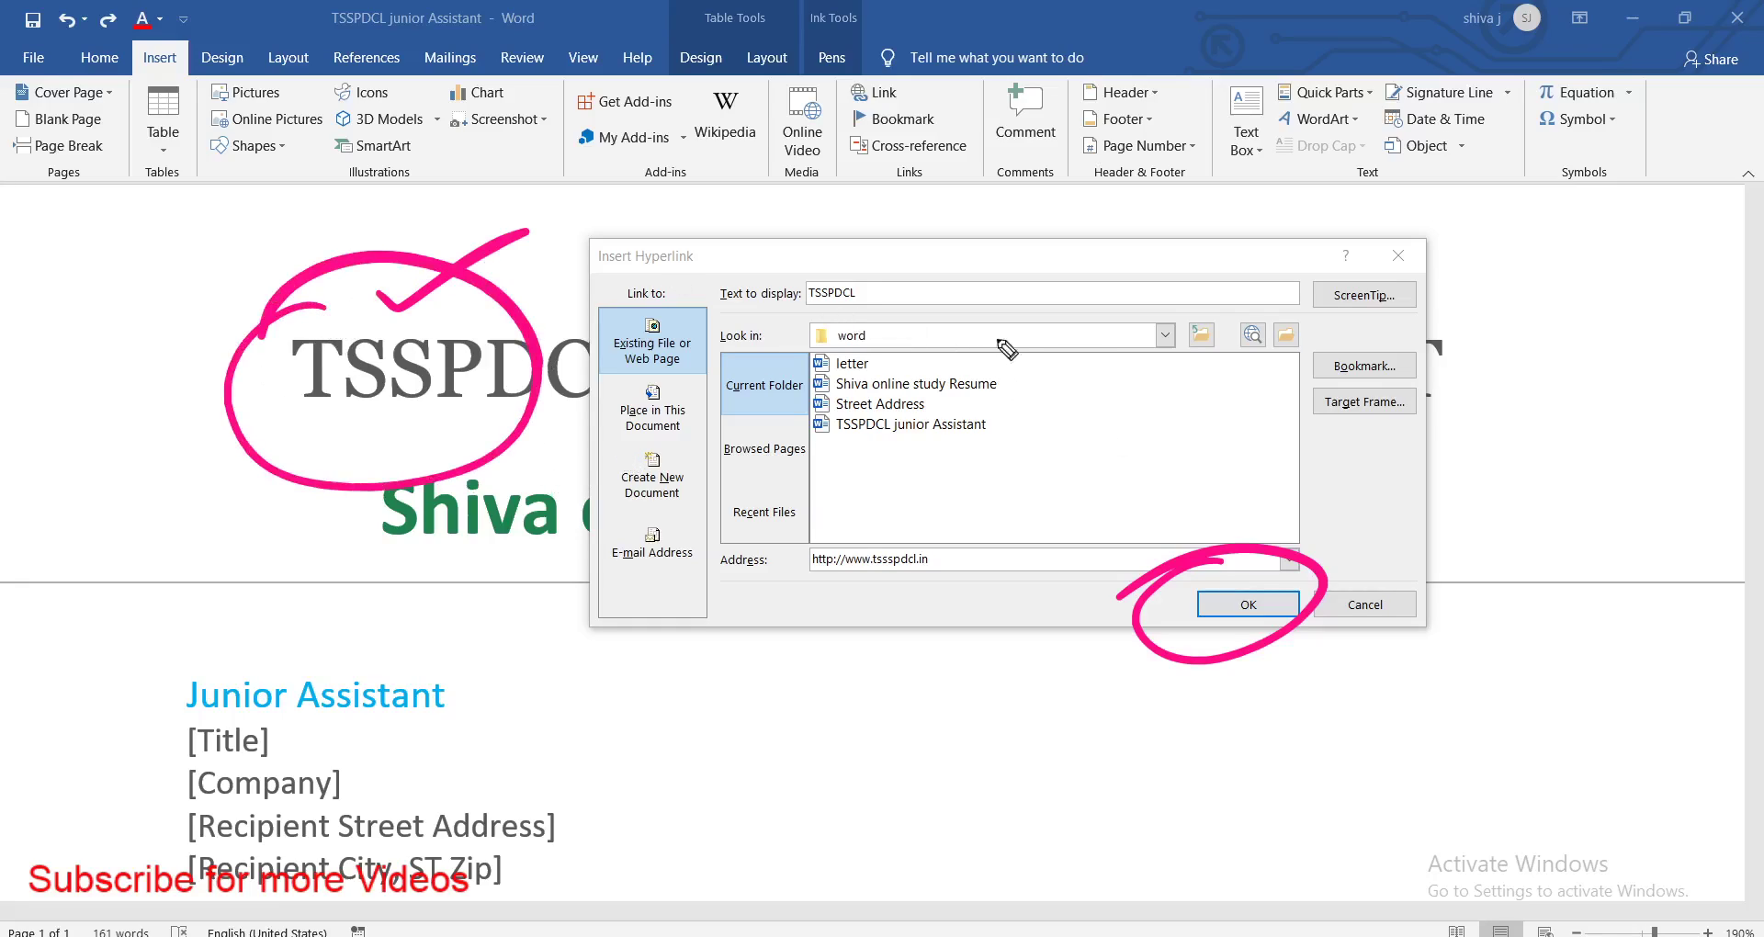
pyautogui.press('Escape')
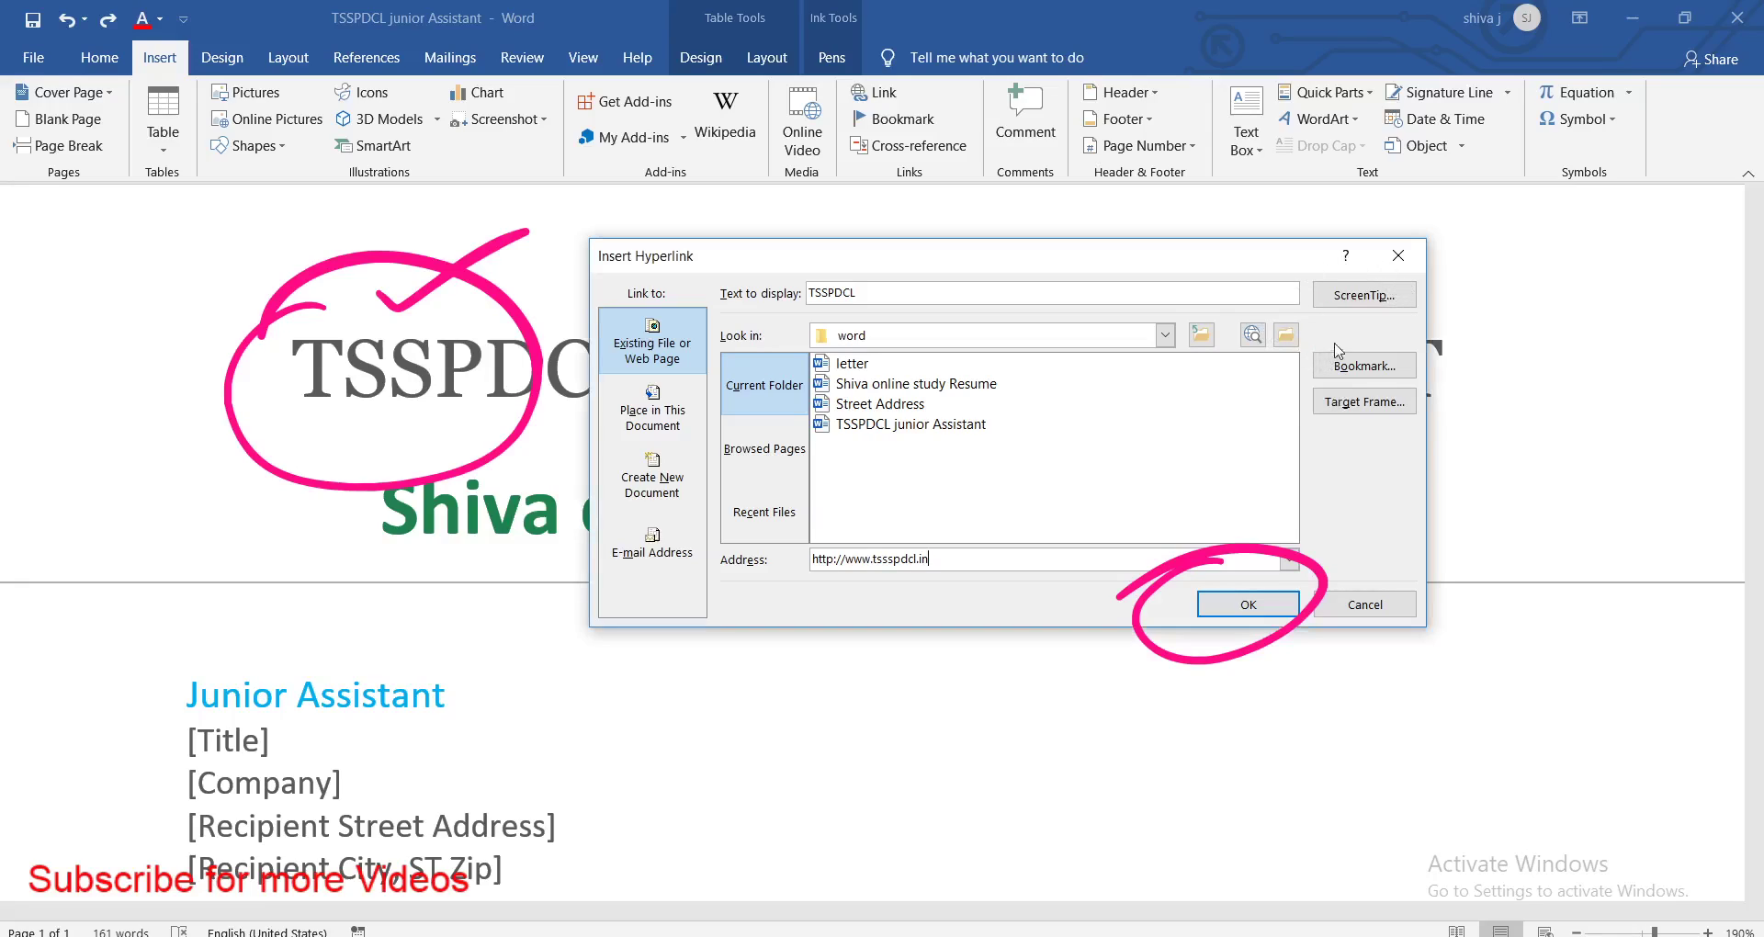
pyautogui.click(1400, 260)
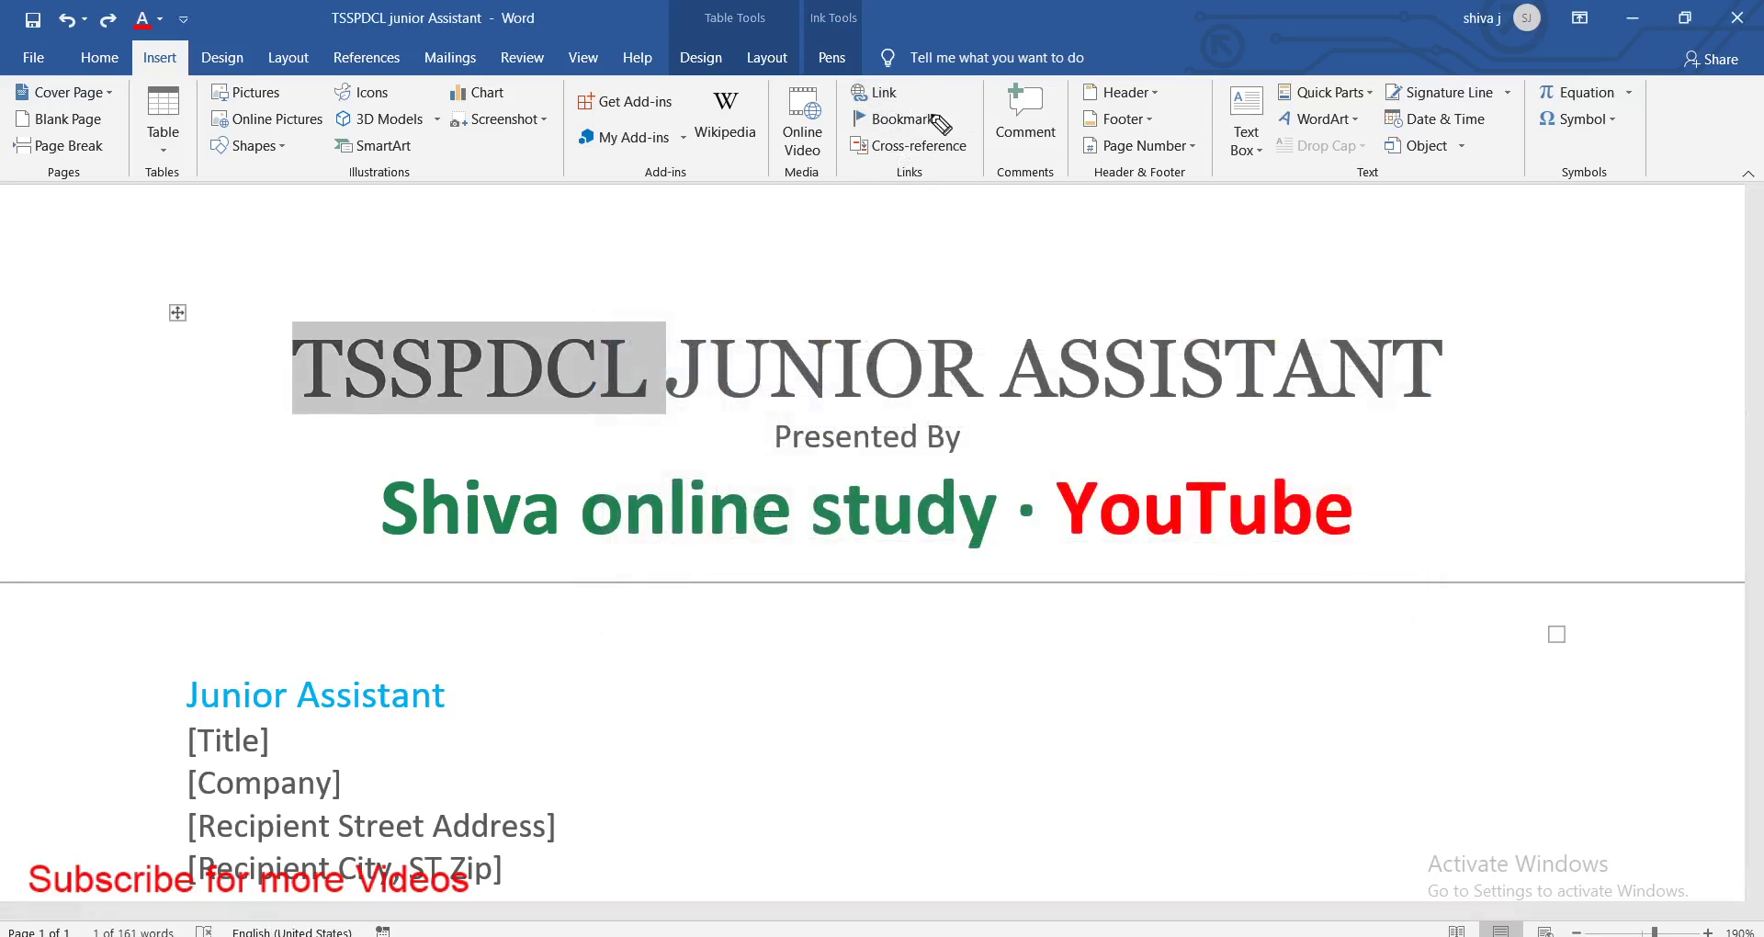
# Circle the Bookmark button, then handwrite '200 Pg' right of the rule in pink ink
pyautogui.moveTo(941, 106); pyautogui.dragTo(946, 115)
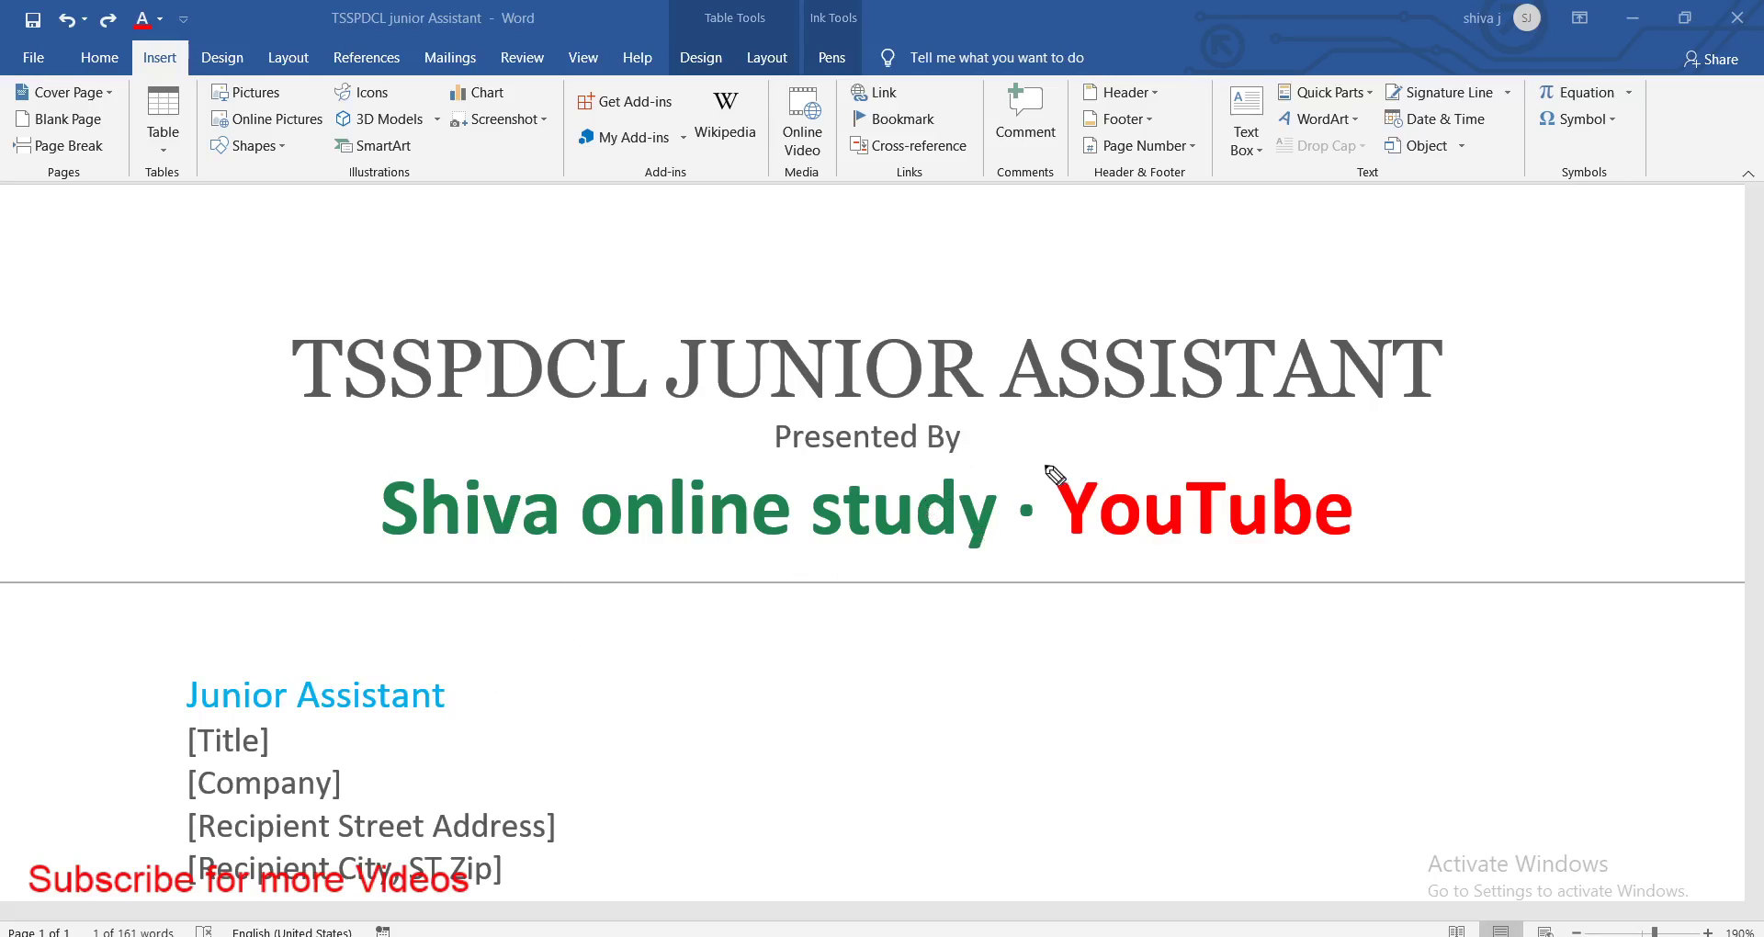
pyautogui.press('Escape')
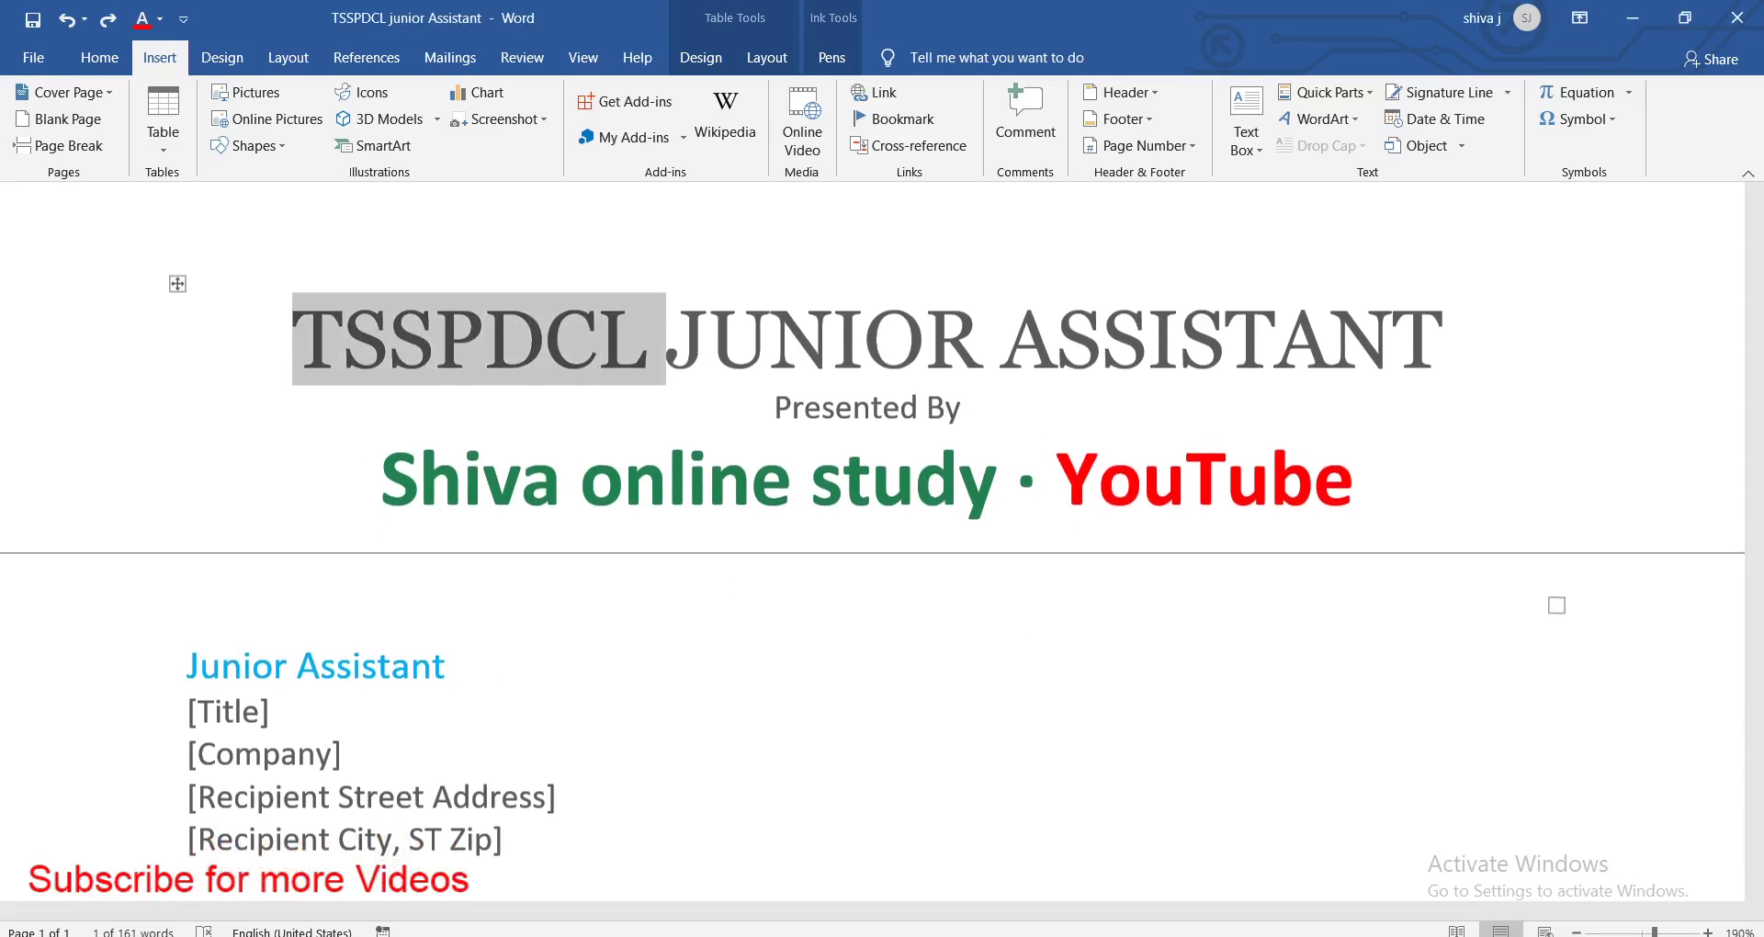
pyautogui.scroll(-1, 1046, 662)
pyautogui.press('Down')
pyautogui.press('Down')
pyautogui.press('Down')
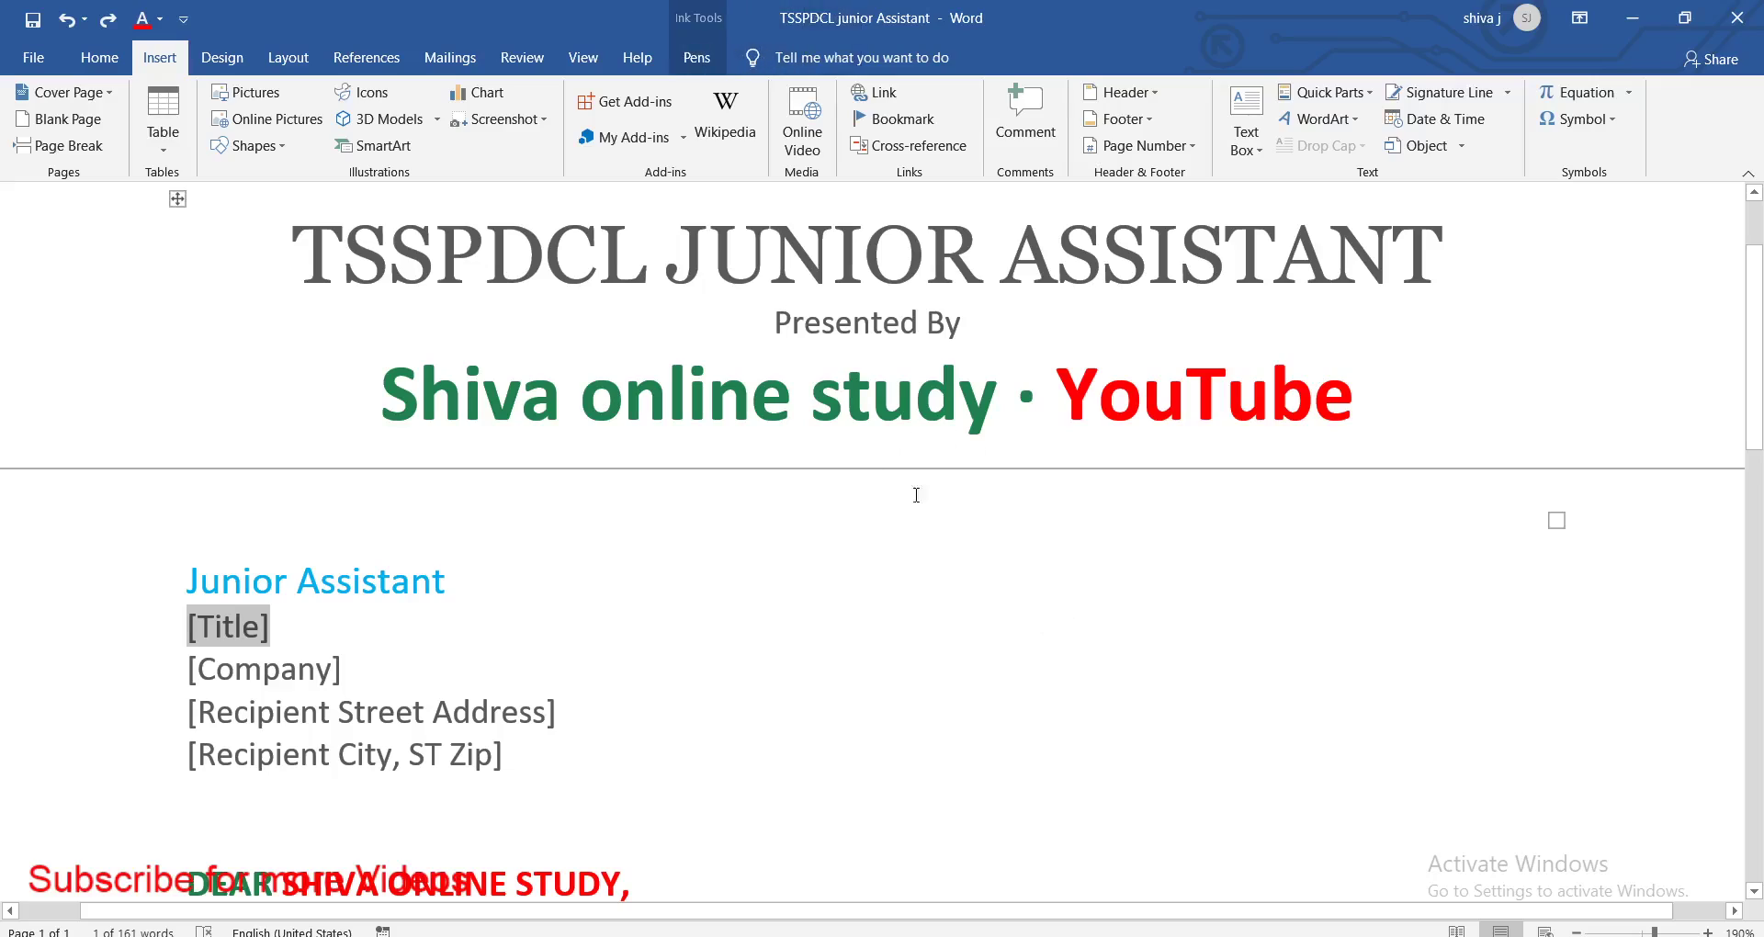
pyautogui.moveTo(1295, 514)
pyautogui.mouseDown()
pyautogui.moveTo(1348, 542)
pyautogui.moveTo(1398, 523)
pyautogui.moveTo(1389, 511)
pyautogui.mouseUp()
pyautogui.moveTo(1451, 507); pyautogui.dragTo(1516, 562)
pyautogui.moveTo(1511, 491); pyautogui.dragTo(1557, 565)
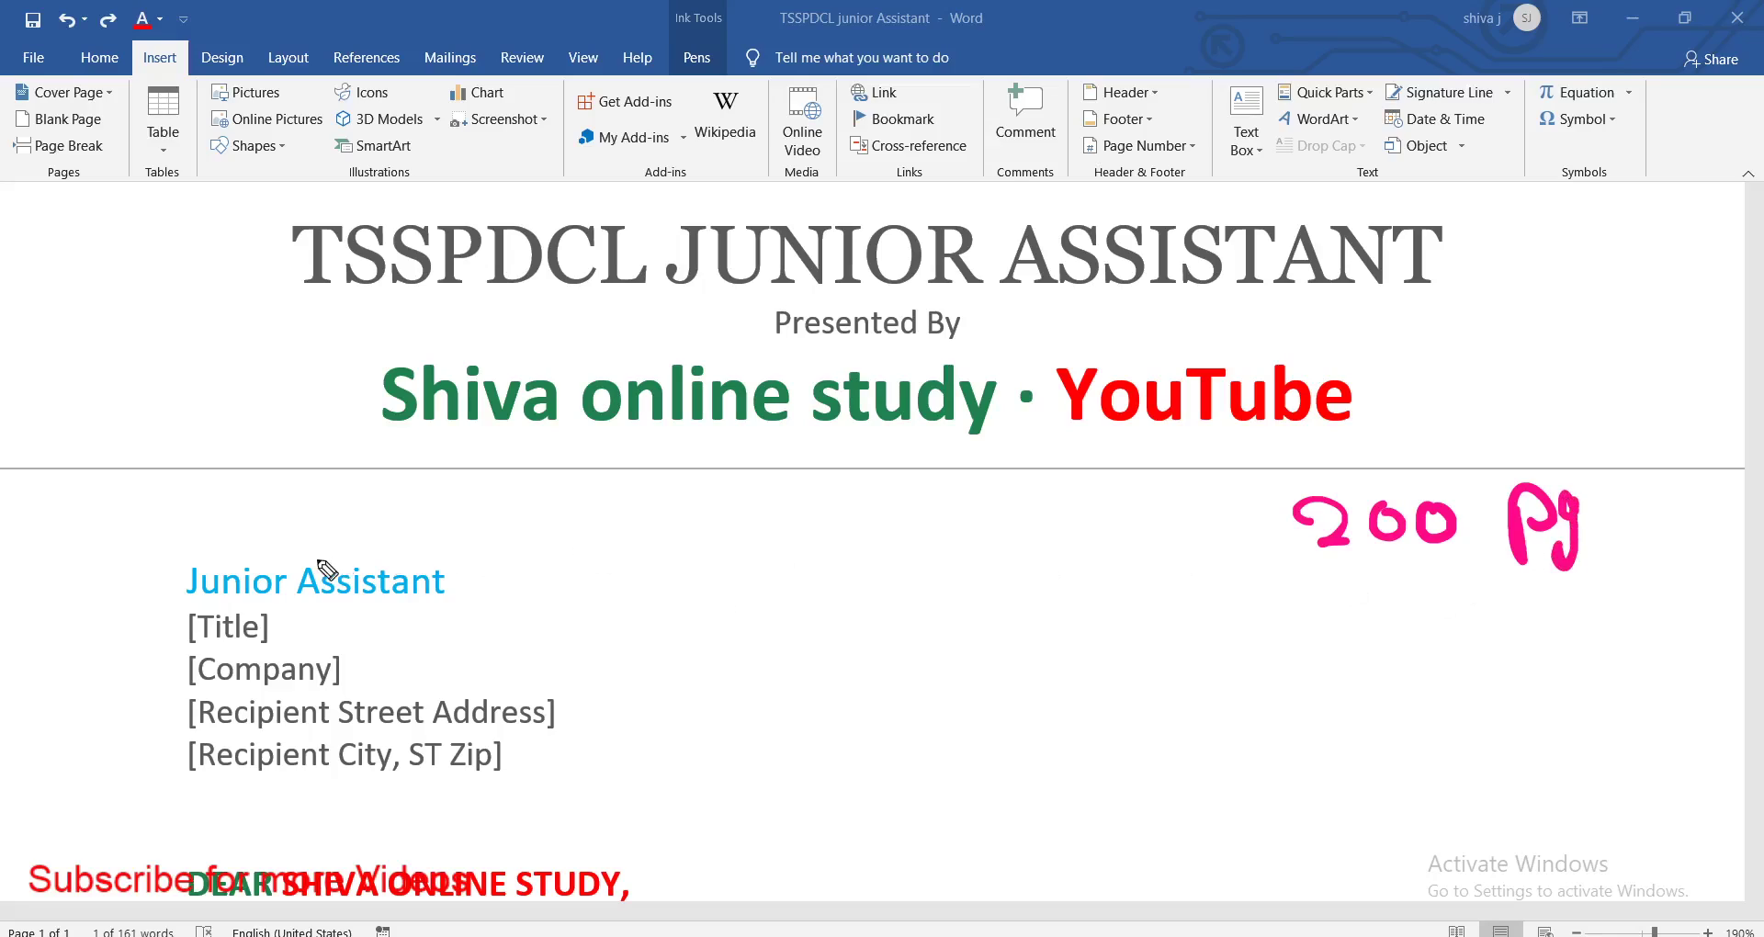
# Ring Junior Assistant, note '-30' and '4 x' with ticks, and circle 30 and 200
pyautogui.moveTo(338, 544)
pyautogui.mouseDown()
pyautogui.moveTo(505, 577)
pyautogui.moveTo(271, 542)
pyautogui.mouseUp()
pyautogui.moveTo(562, 531)
pyautogui.mouseDown()
pyautogui.moveTo(627, 521)
pyautogui.moveTo(647, 560)
pyautogui.mouseUp()
pyautogui.moveTo(721, 513); pyautogui.dragTo(709, 517)
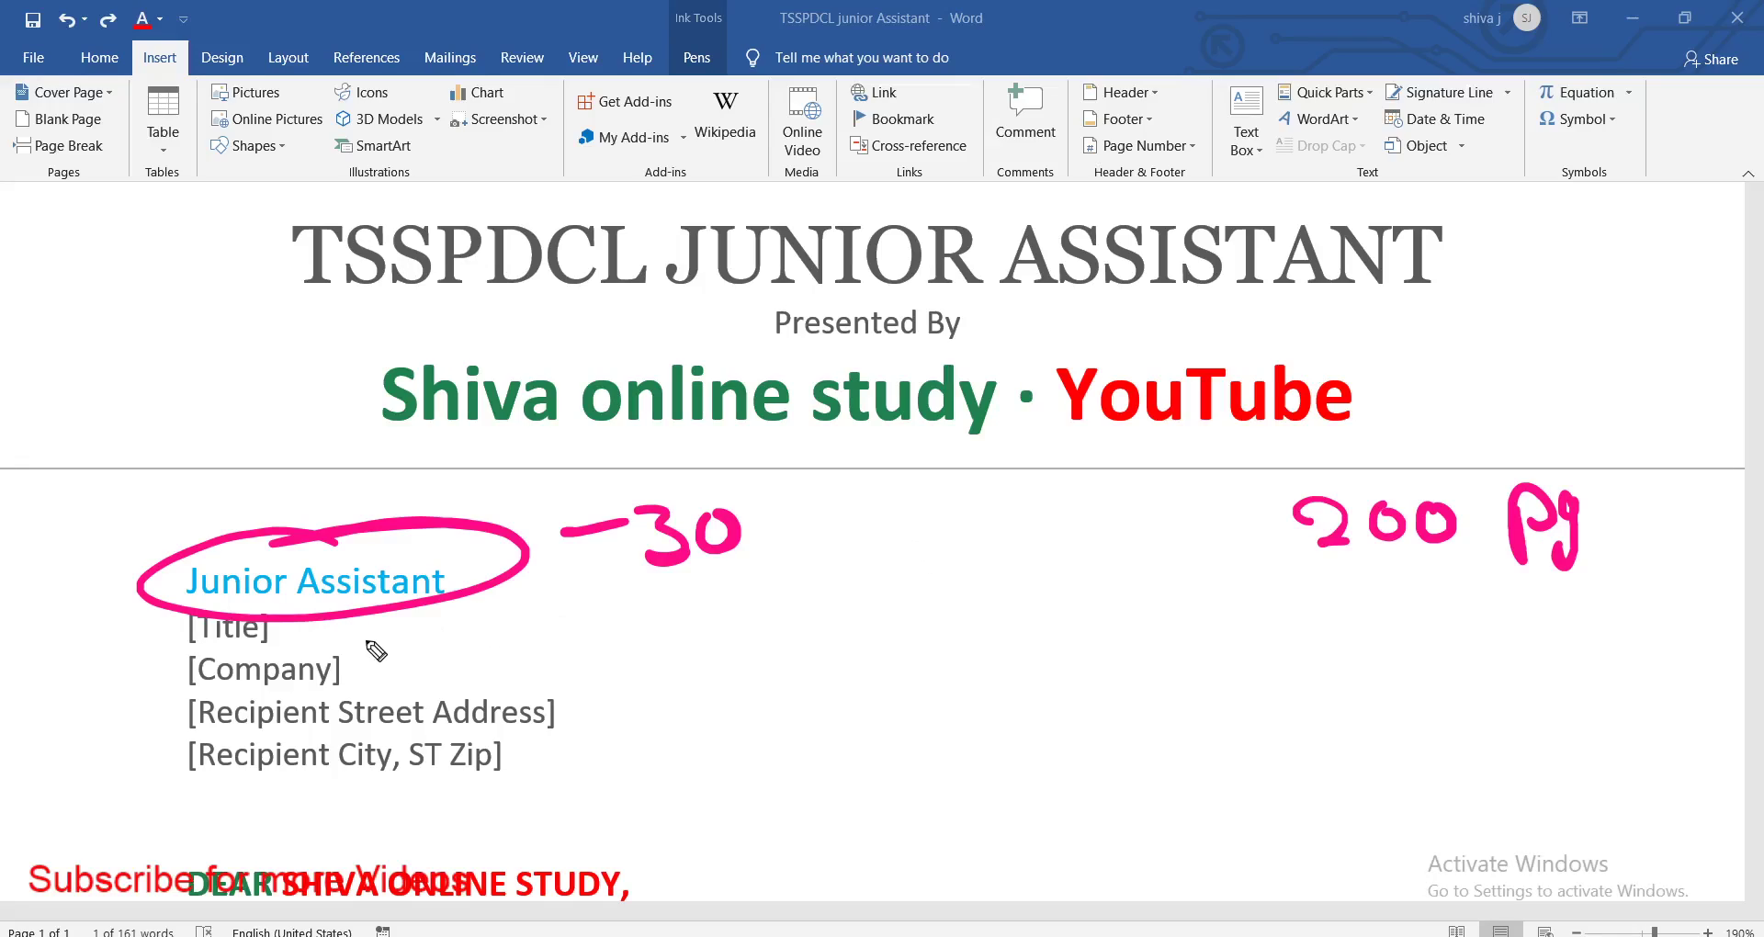
pyautogui.moveTo(376, 643)
pyautogui.mouseDown()
pyautogui.moveTo(397, 654)
pyautogui.moveTo(384, 681)
pyautogui.moveTo(443, 657)
pyautogui.mouseUp()
pyautogui.moveTo(432, 636)
pyautogui.mouseDown()
pyautogui.moveTo(418, 663)
pyautogui.moveTo(517, 678)
pyautogui.moveTo(493, 679)
pyautogui.mouseUp()
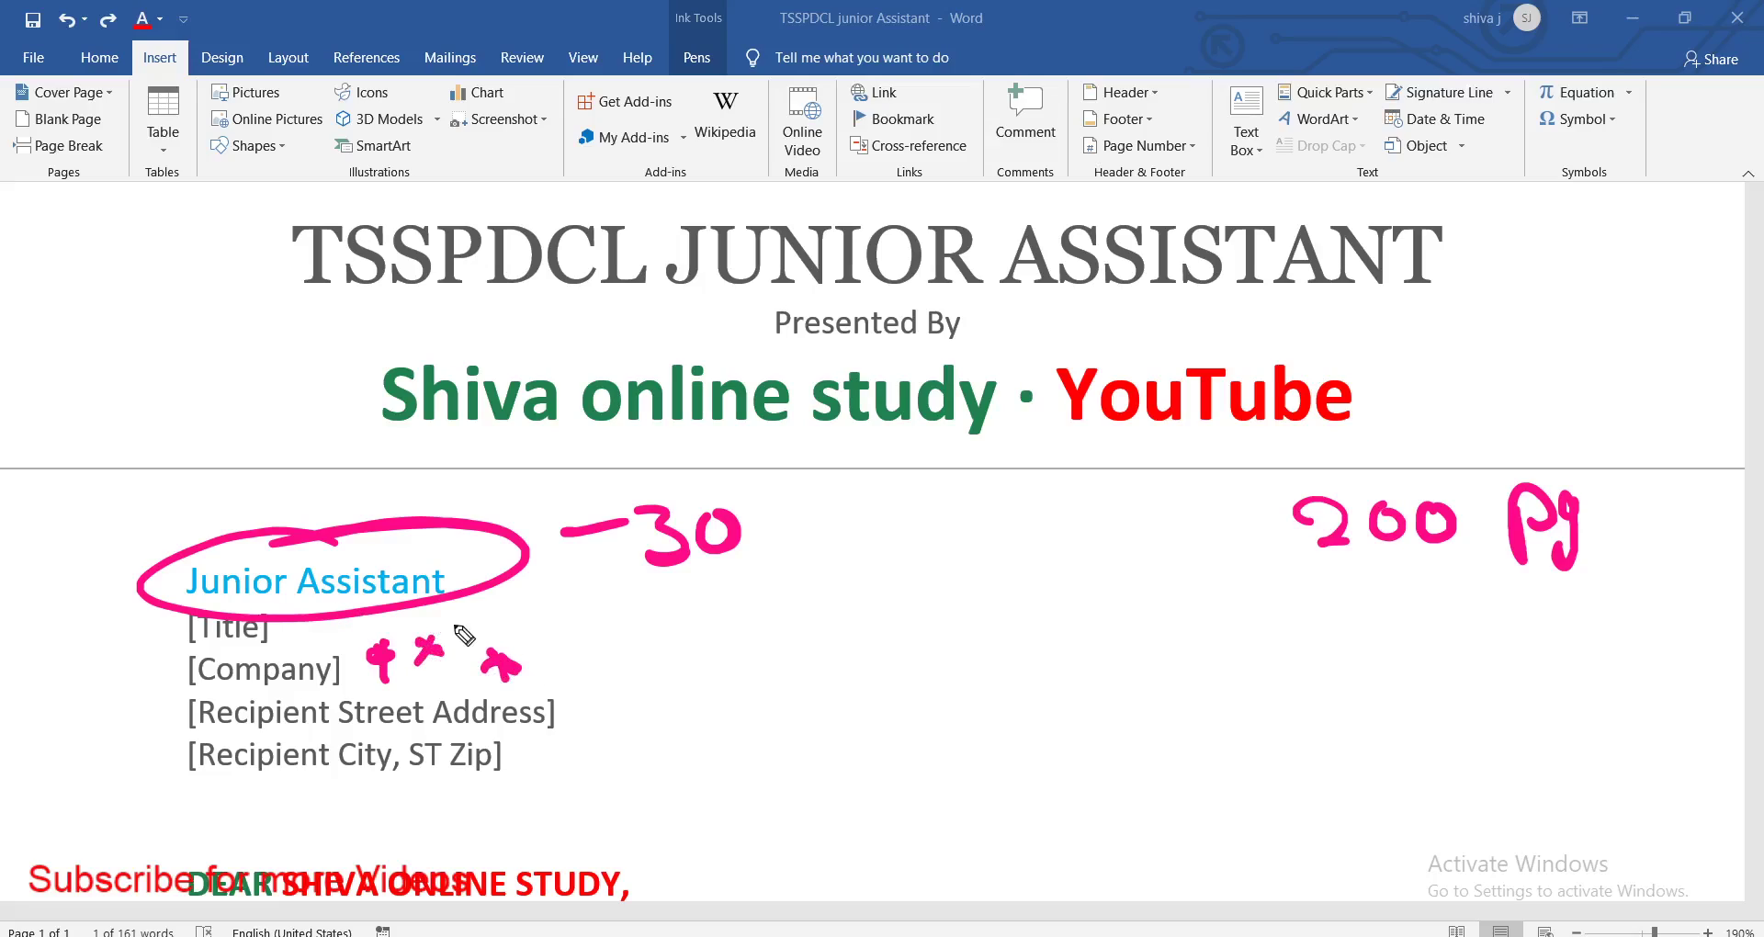
pyautogui.moveTo(452, 623); pyautogui.dragTo(549, 584)
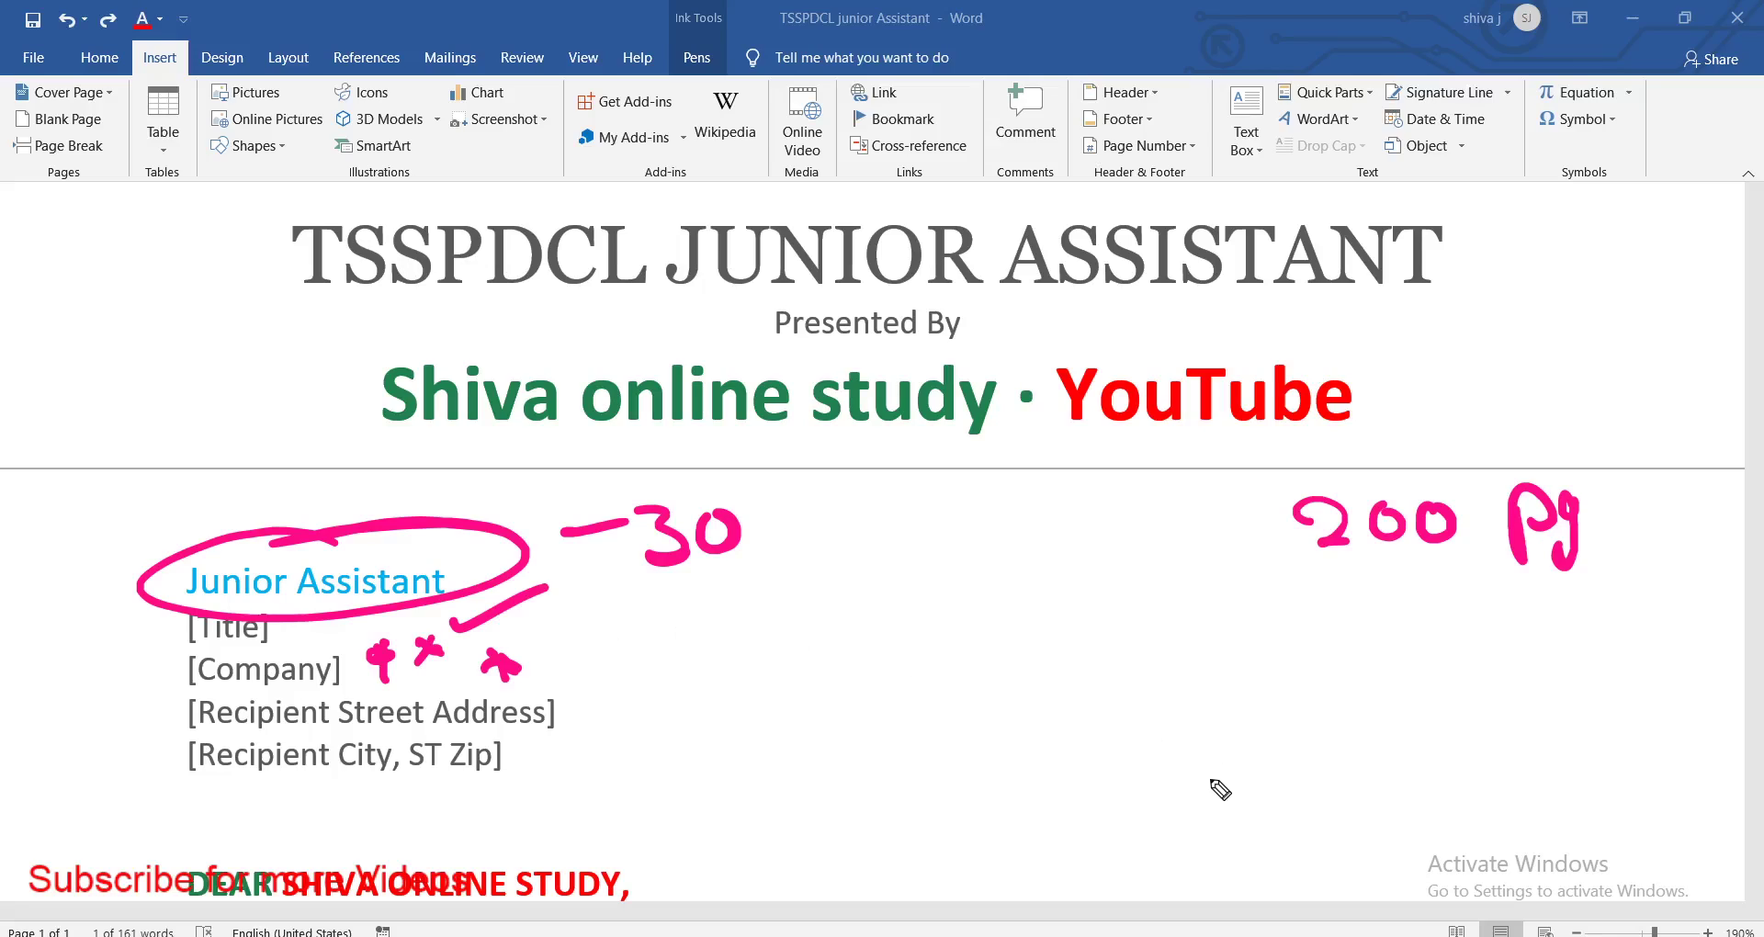
pyautogui.moveTo(437, 563); pyautogui.dragTo(544, 501)
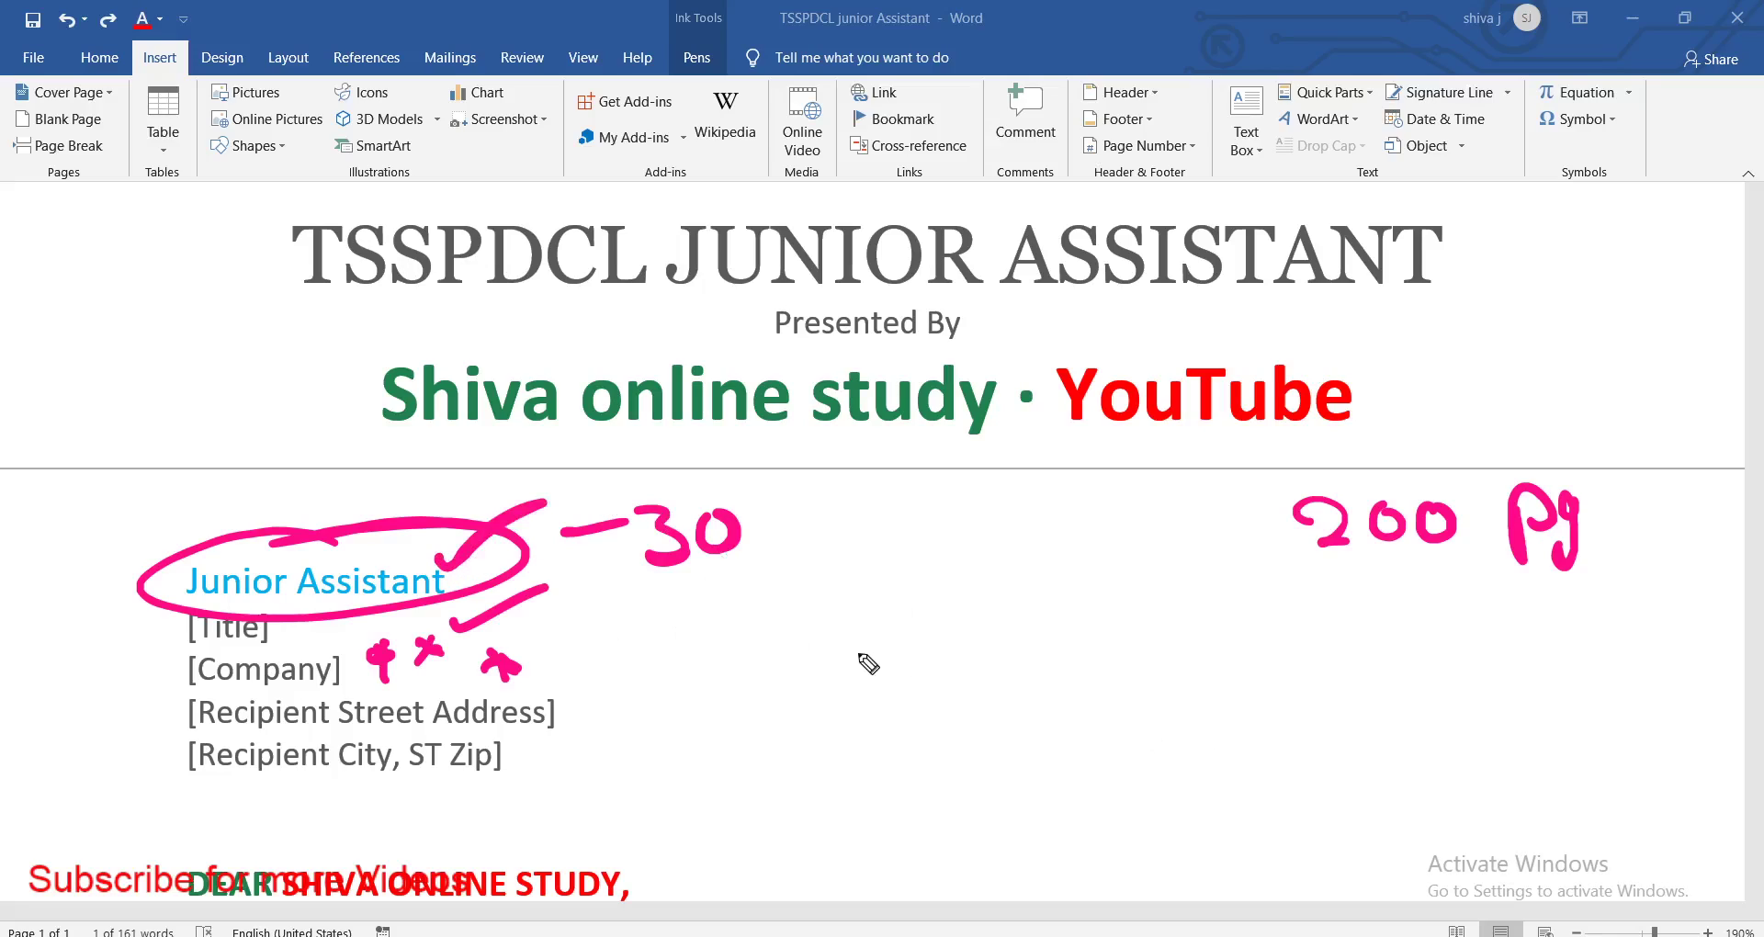
pyautogui.moveTo(700, 473); pyautogui.dragTo(762, 459)
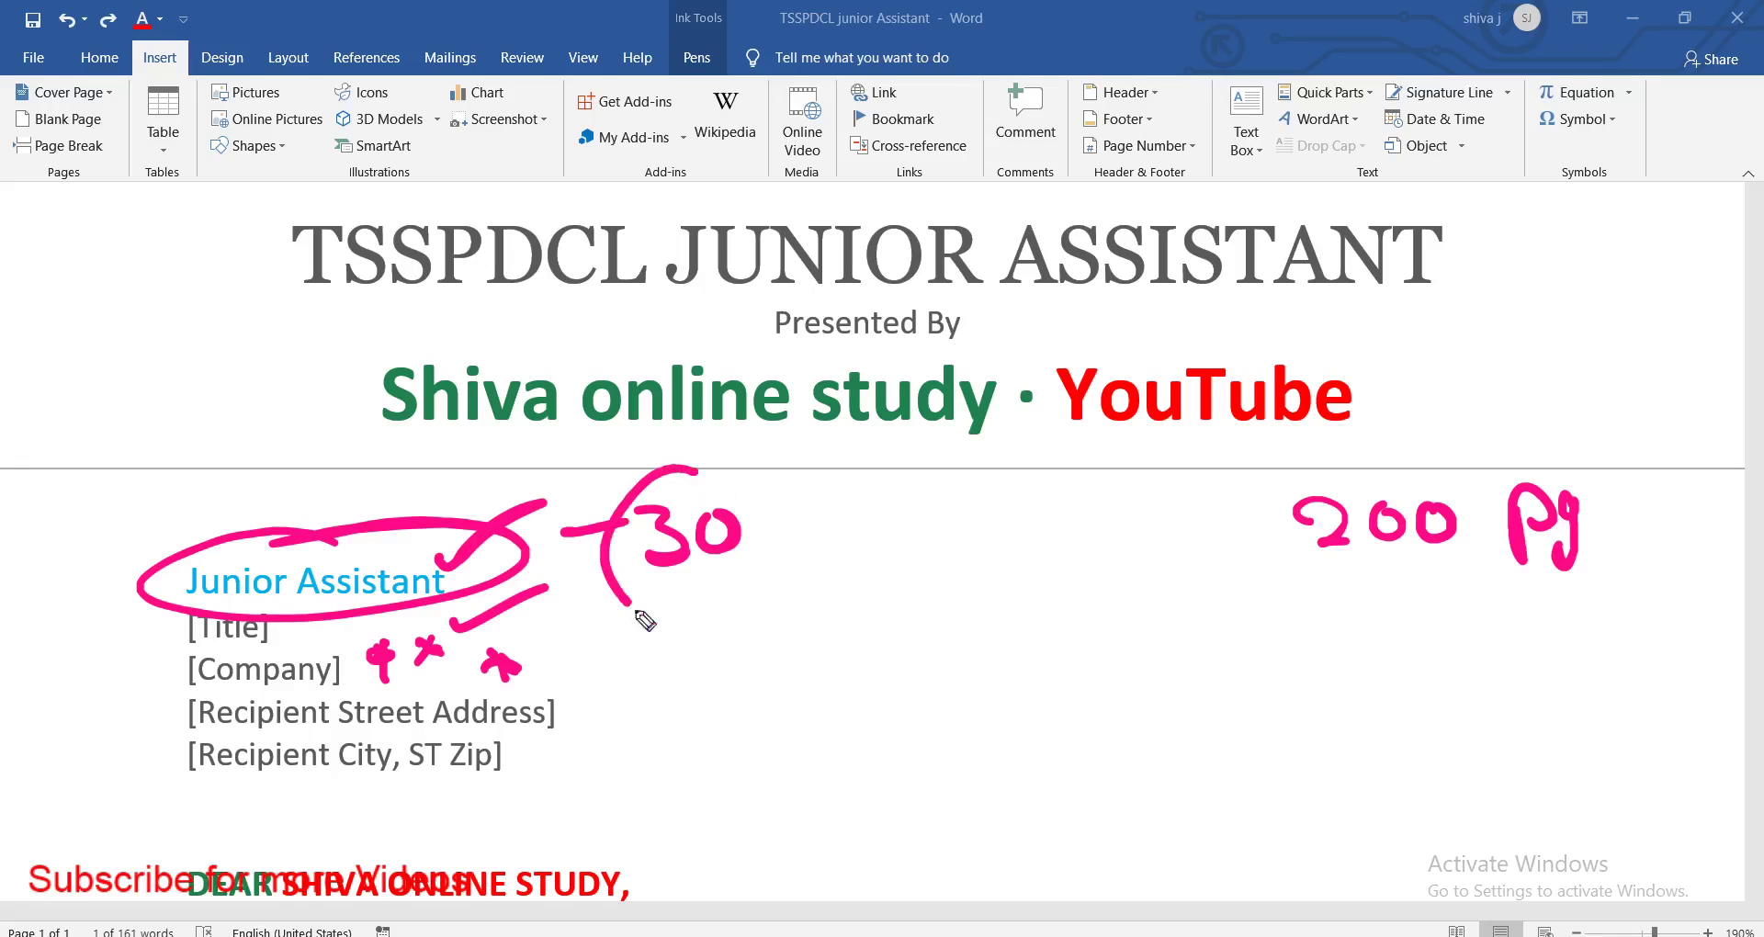
pyautogui.moveTo(1403, 476); pyautogui.dragTo(1364, 450)
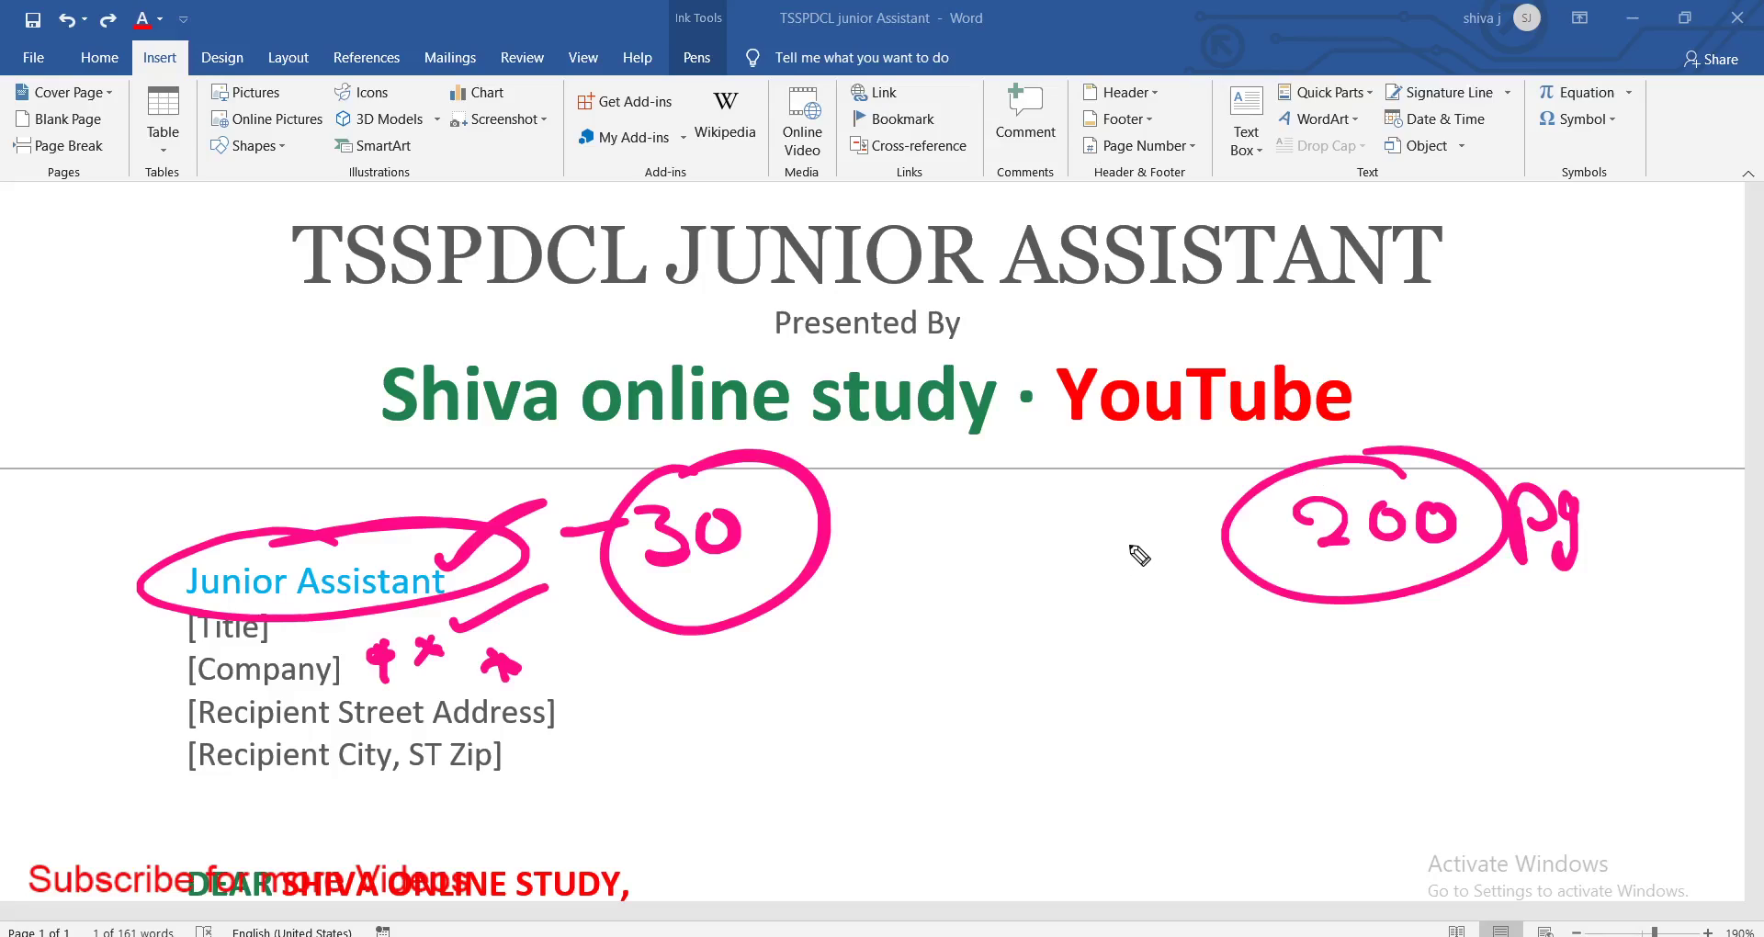
# Erase the old ink, draw an arrow and 'Find' note, then erase them
pyautogui.moveTo(914, 115); pyautogui.dragTo(886, 88)
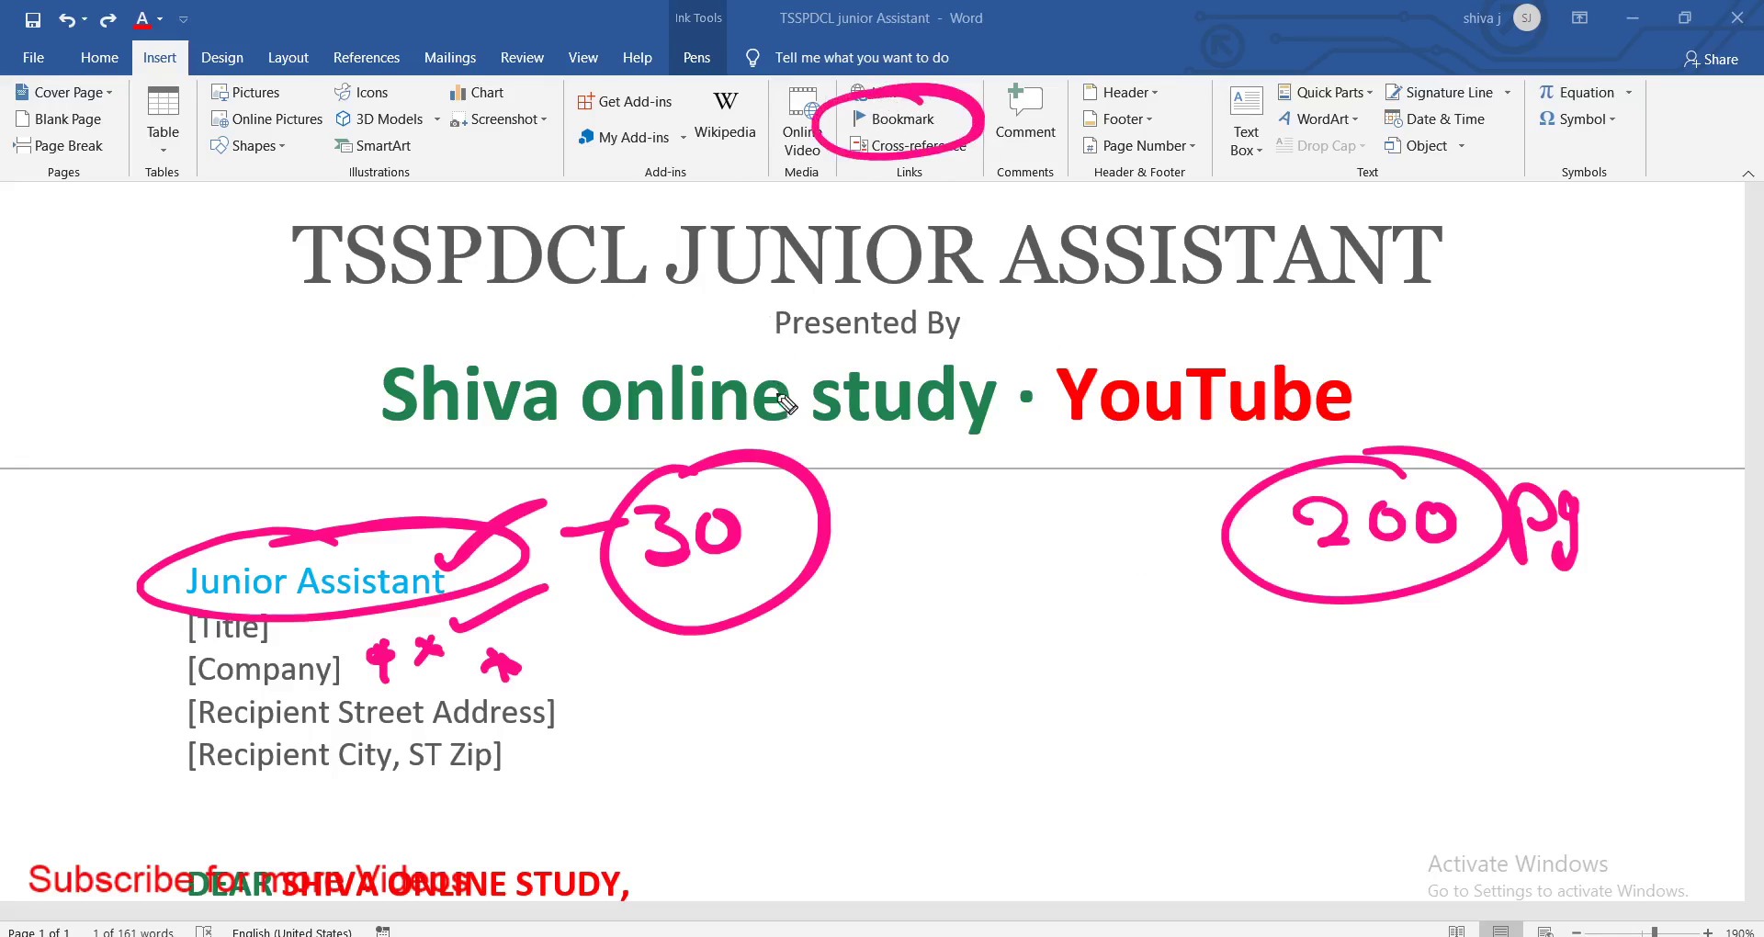
pyautogui.press('e')
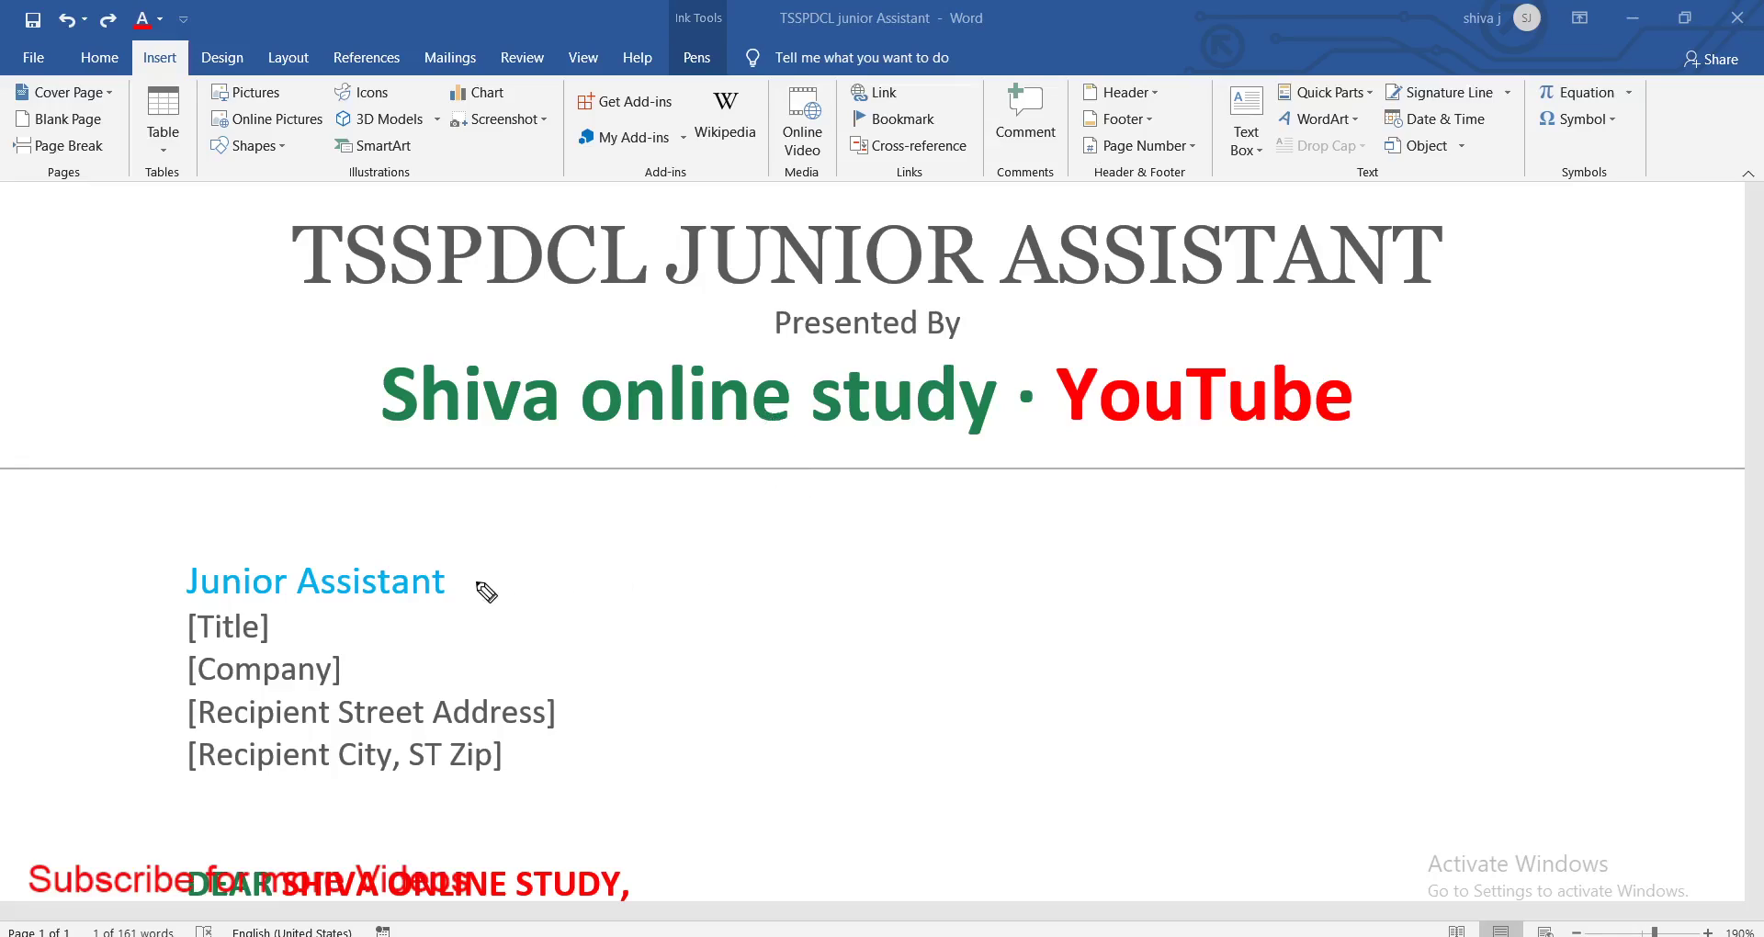
pyautogui.moveTo(470, 580)
pyautogui.mouseDown()
pyautogui.moveTo(637, 545)
pyautogui.moveTo(657, 568)
pyautogui.mouseUp()
pyautogui.moveTo(820, 552)
pyautogui.mouseDown()
pyautogui.moveTo(883, 519)
pyautogui.moveTo(877, 565)
pyautogui.mouseUp()
pyautogui.click(865, 543)
pyautogui.moveTo(876, 562)
pyautogui.mouseDown()
pyautogui.moveTo(882, 597)
pyautogui.moveTo(1015, 599)
pyautogui.mouseUp()
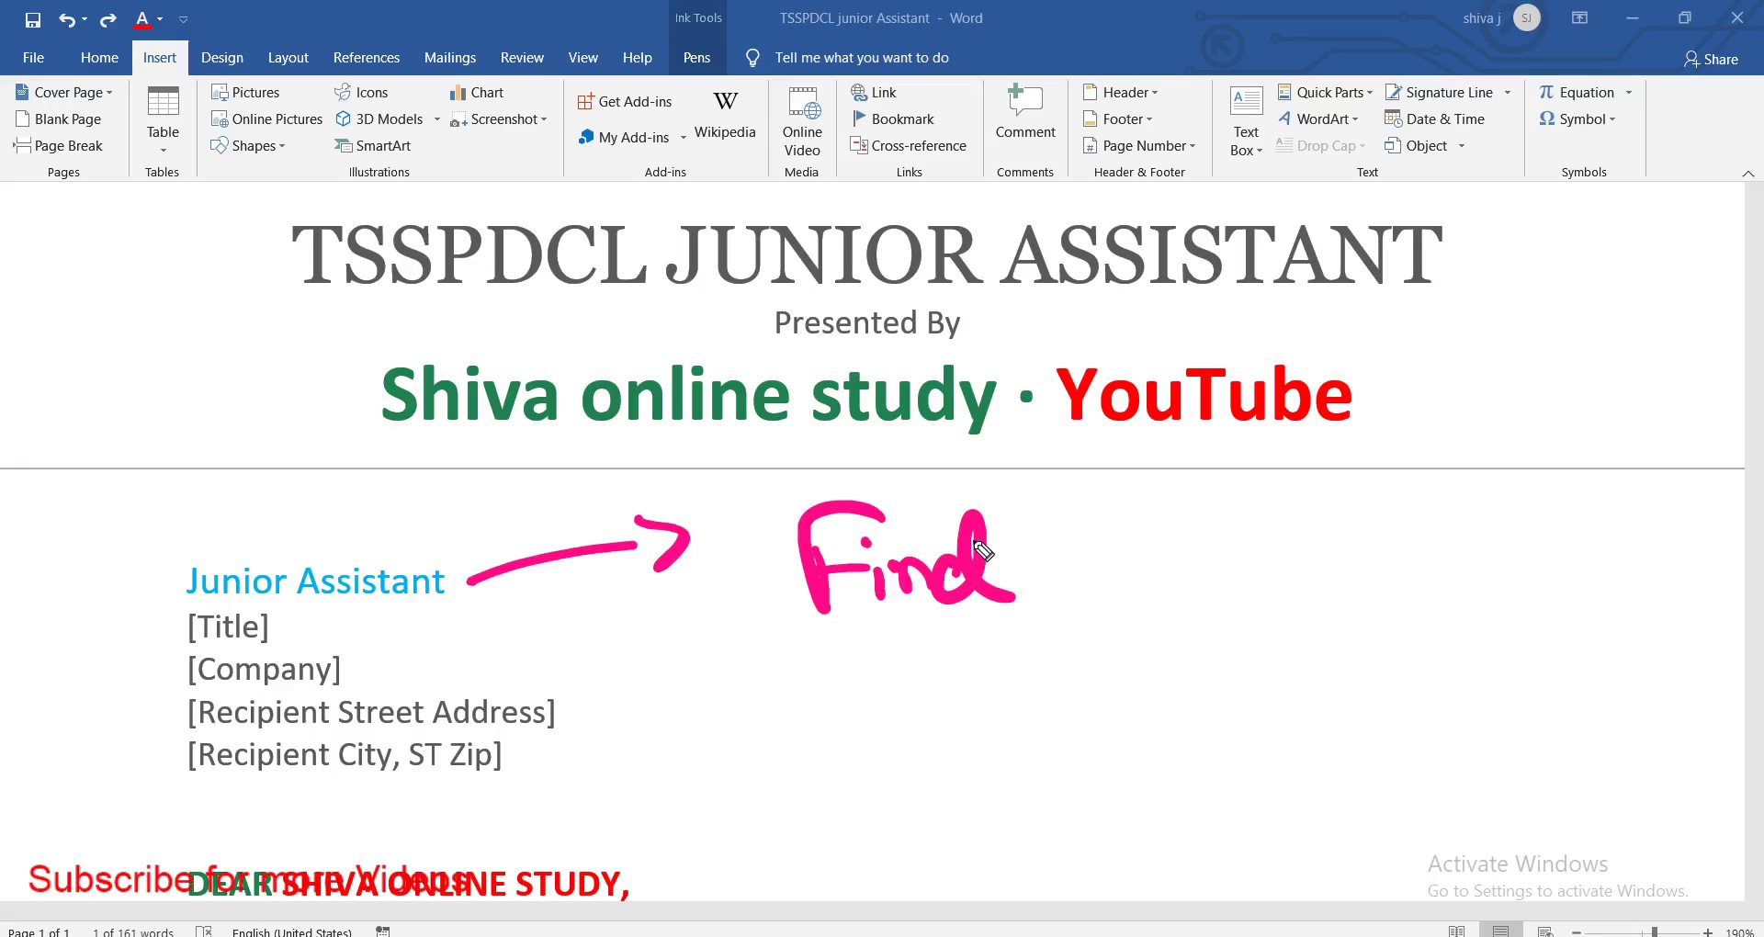
pyautogui.press('e')
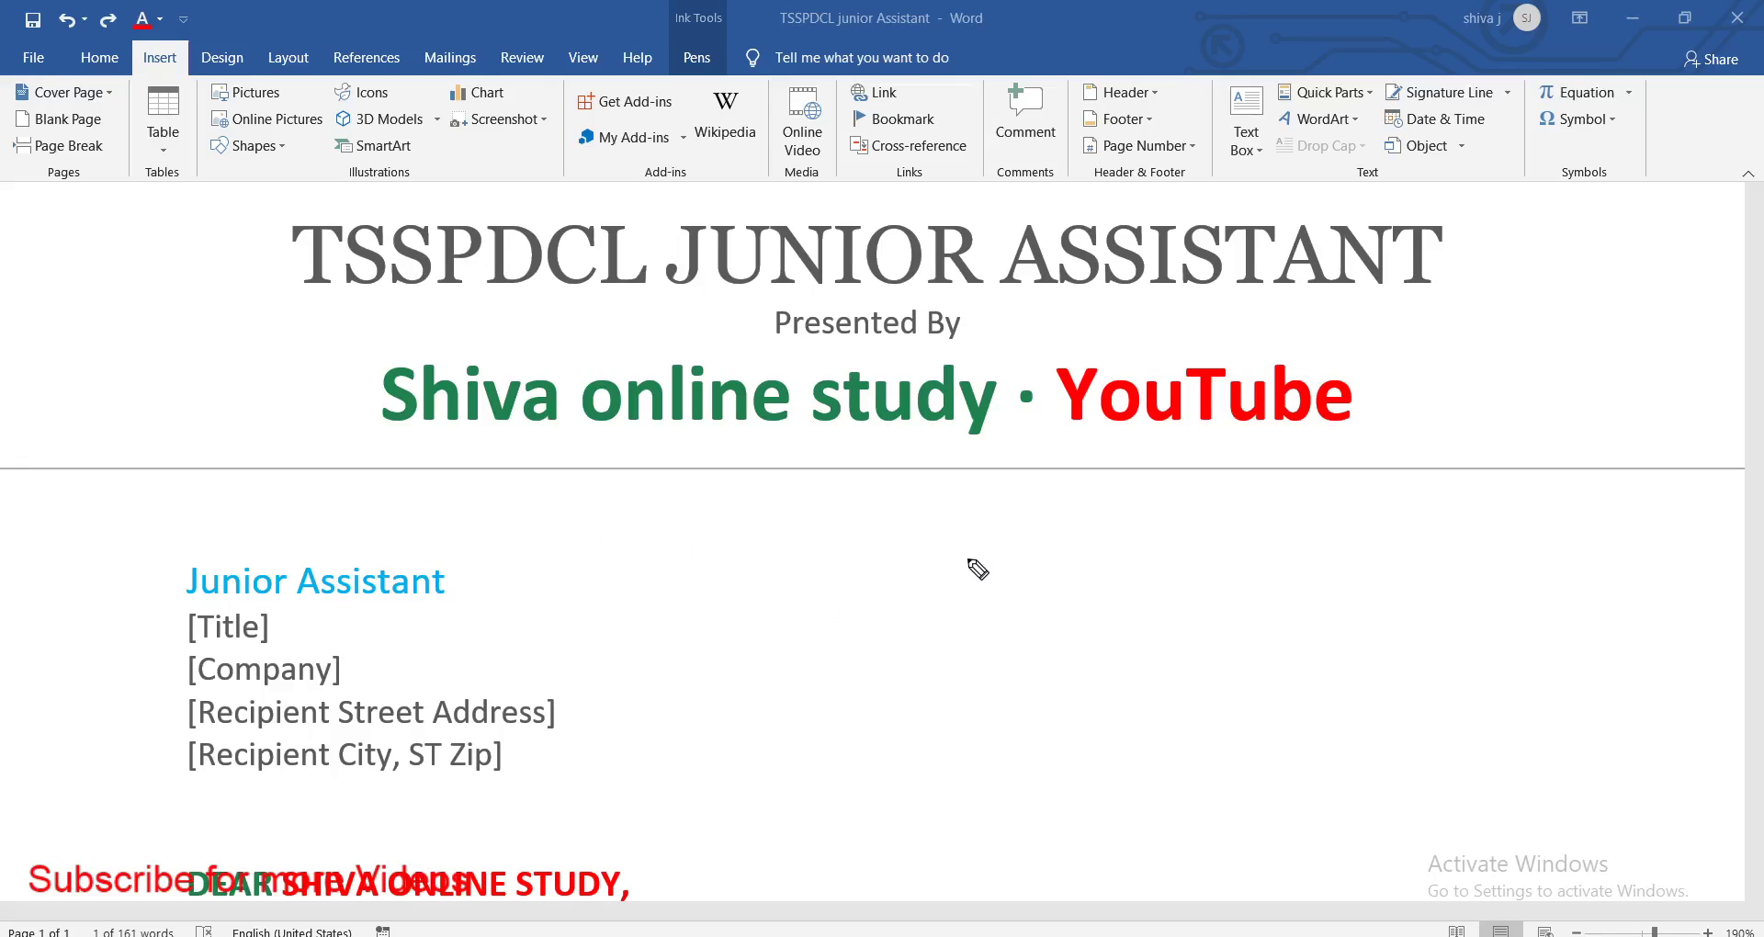
# Try ink notes — 'Speed' with a tick, circles on Junior Assistant — undoing each one
pyautogui.moveTo(1003, 531)
pyautogui.mouseDown()
pyautogui.moveTo(952, 619)
pyautogui.moveTo(972, 555)
pyautogui.mouseUp()
pyautogui.moveTo(1031, 576)
pyautogui.mouseDown()
pyautogui.moveTo(1042, 634)
pyautogui.moveTo(1098, 588)
pyautogui.moveTo(1135, 592)
pyautogui.moveTo(1192, 522)
pyautogui.moveTo(1196, 581)
pyautogui.mouseUp()
pyautogui.moveTo(1212, 548); pyautogui.dragTo(1334, 517)
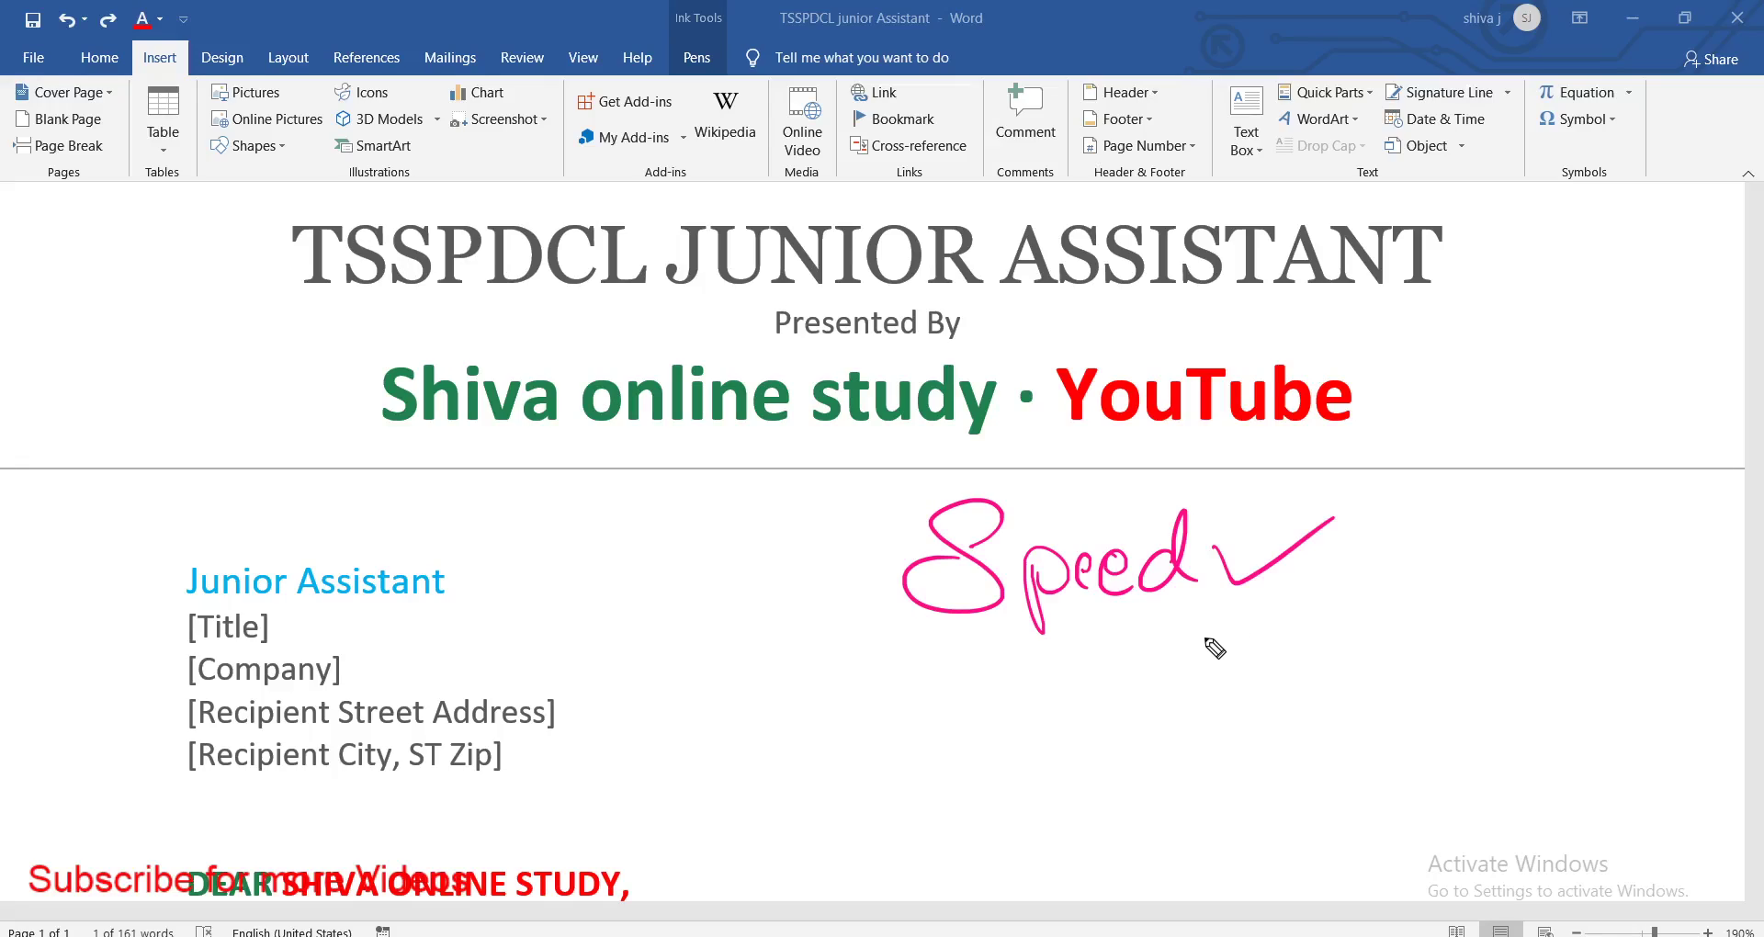
pyautogui.hotkey('ctrl', 'z')
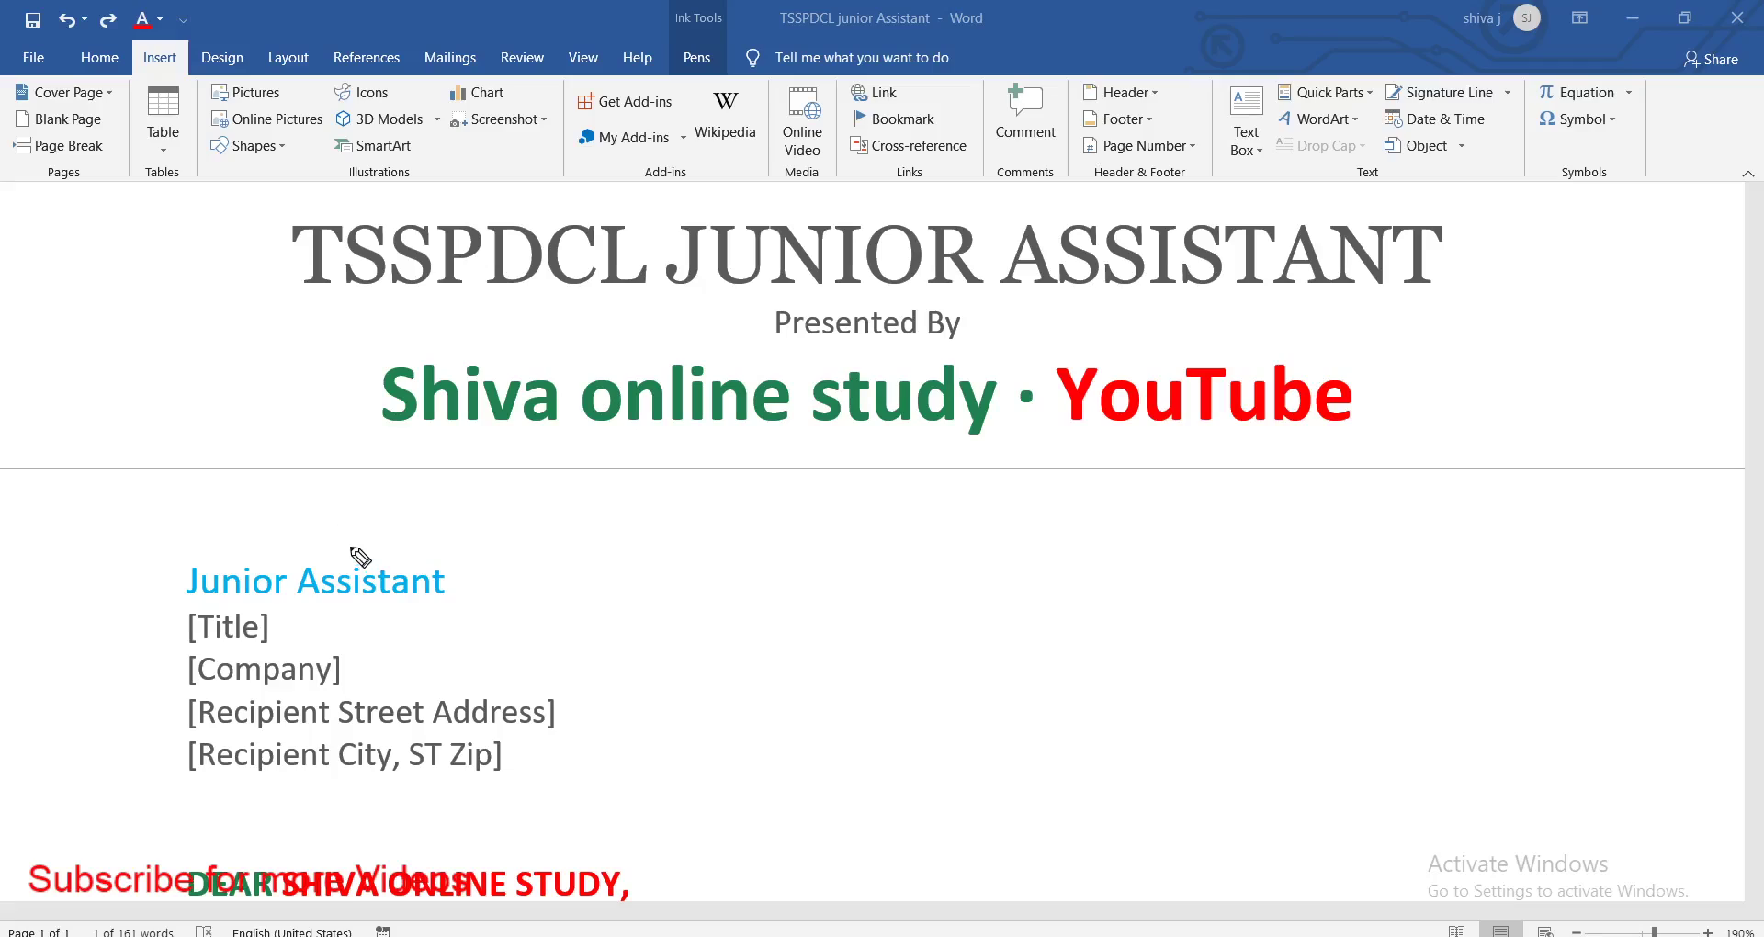
pyautogui.moveTo(356, 555); pyautogui.dragTo(193, 574)
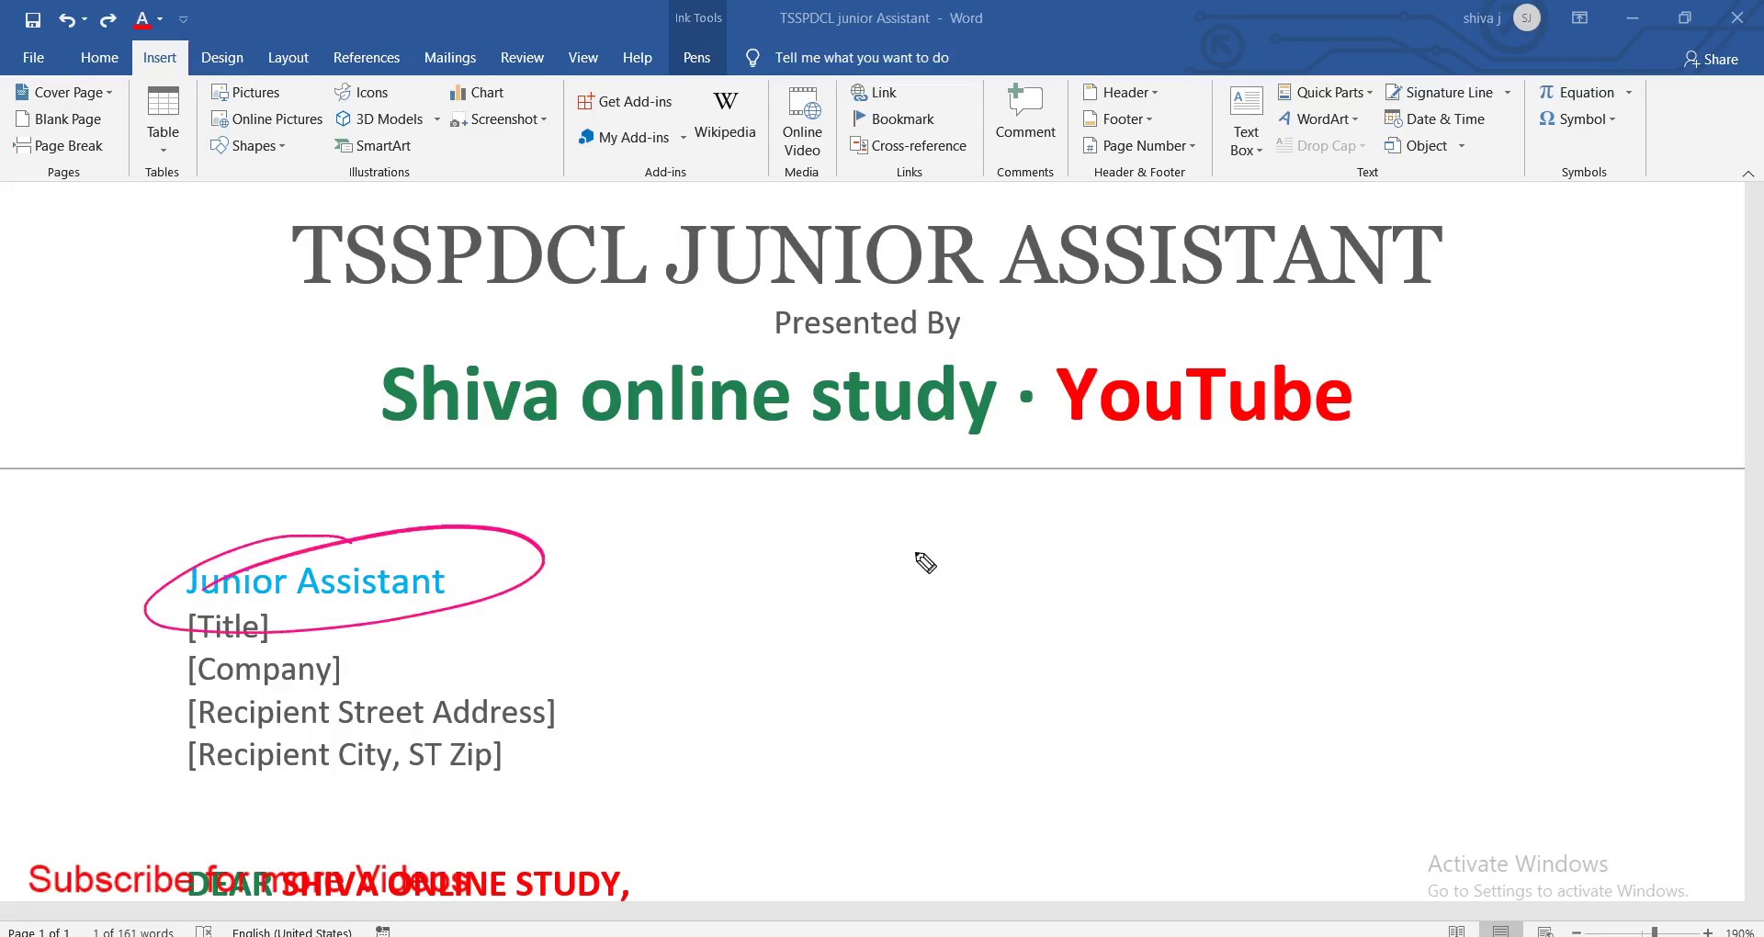
pyautogui.hotkey('ctrl', 'z')
pyautogui.moveTo(256, 587); pyautogui.dragTo(250, 601)
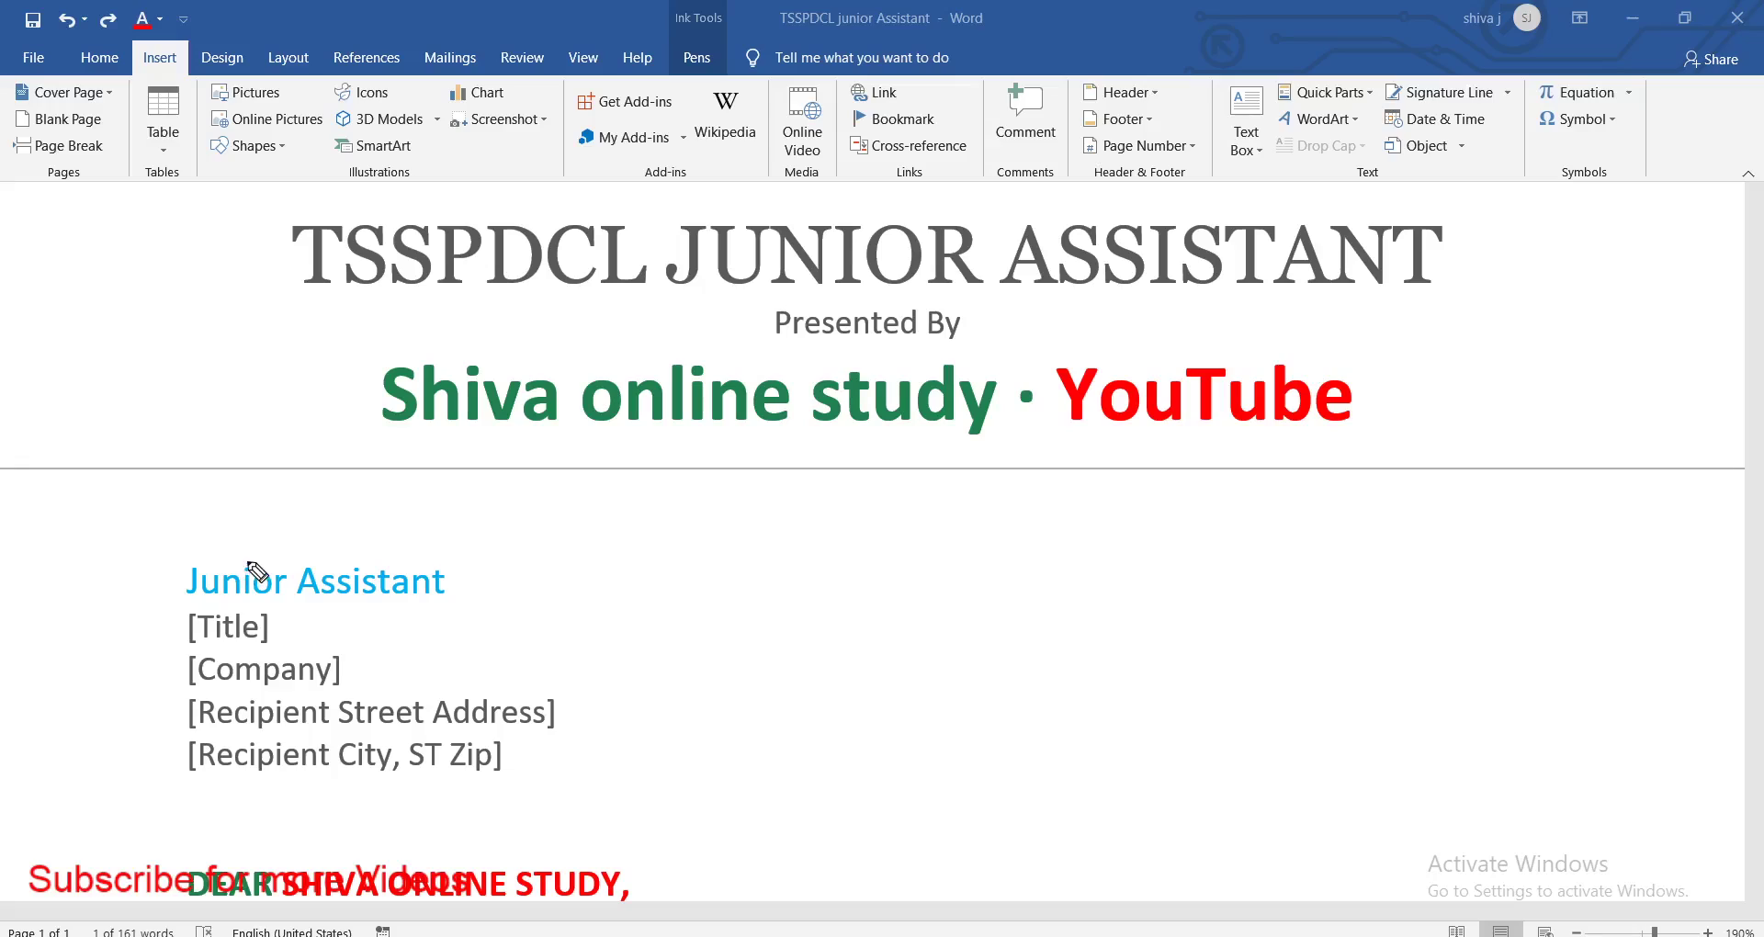
pyautogui.hotkey('ctrl', 'z')
# Tick Junior Assistant, handwrite and circle 1000, and arc around the heading
pyautogui.moveTo(442, 588); pyautogui.dragTo(548, 545)
pyautogui.moveTo(1093, 598); pyautogui.dragTo(1092, 604)
pyautogui.moveTo(1116, 560)
pyautogui.mouseDown()
pyautogui.moveTo(1118, 599)
pyautogui.moveTo(1180, 558)
pyautogui.moveTo(1230, 552)
pyautogui.moveTo(1208, 485)
pyautogui.mouseUp()
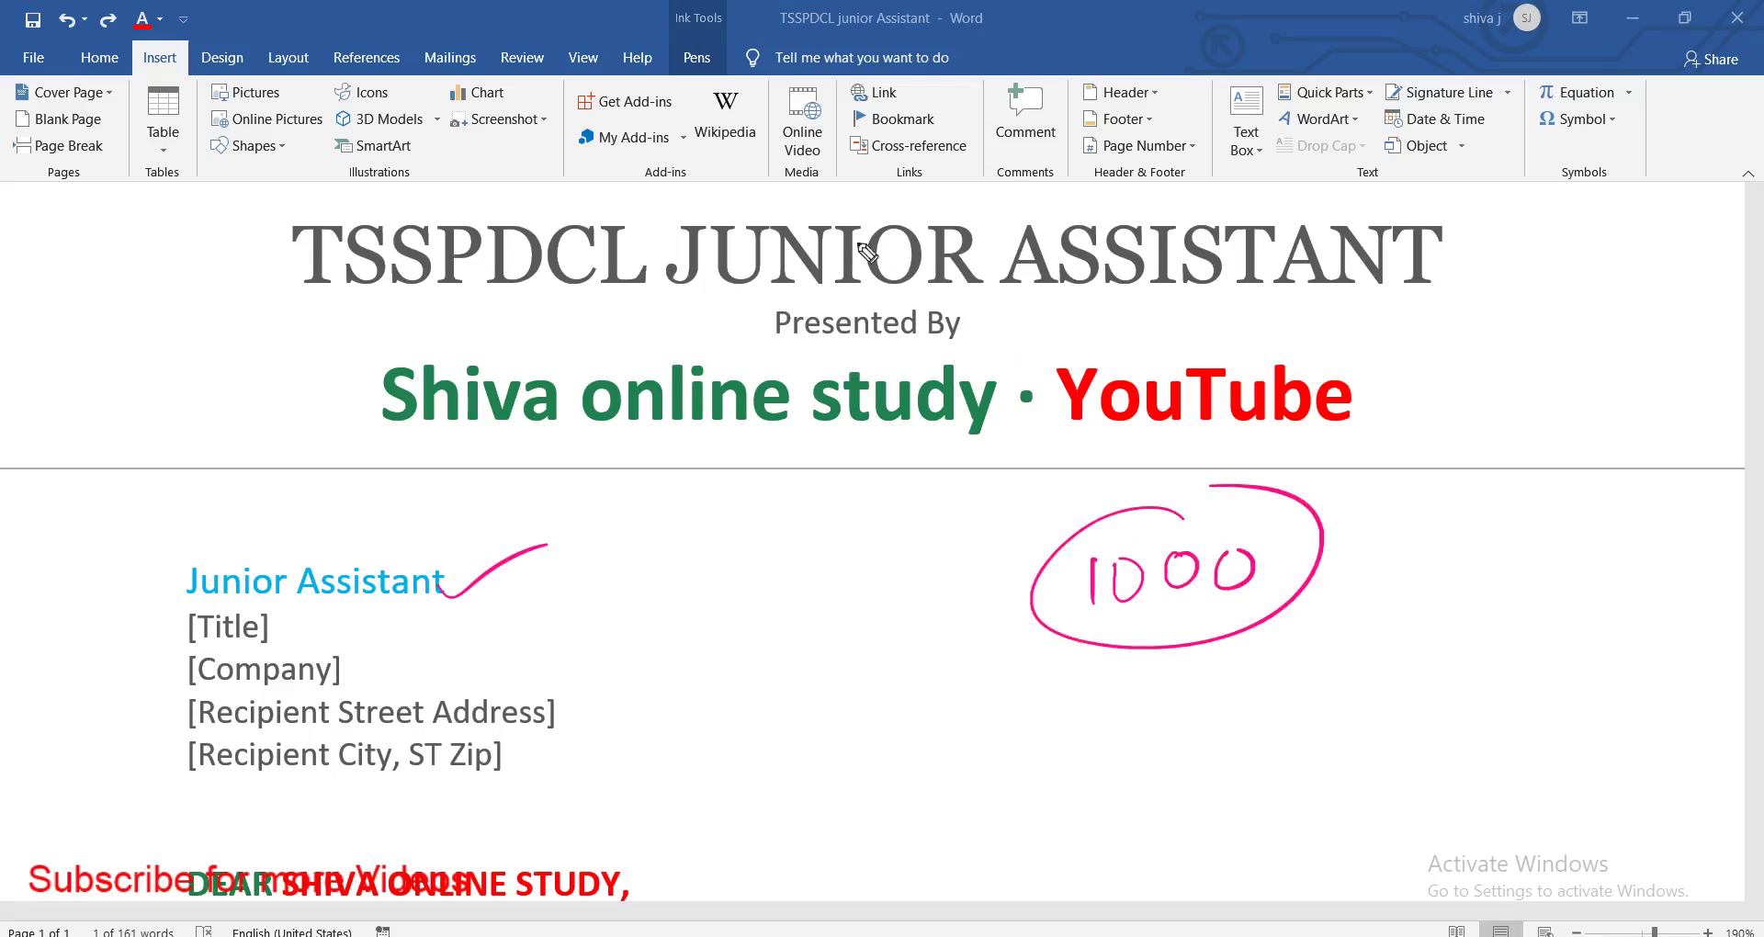
pyautogui.moveTo(329, 530); pyautogui.dragTo(136, 611)
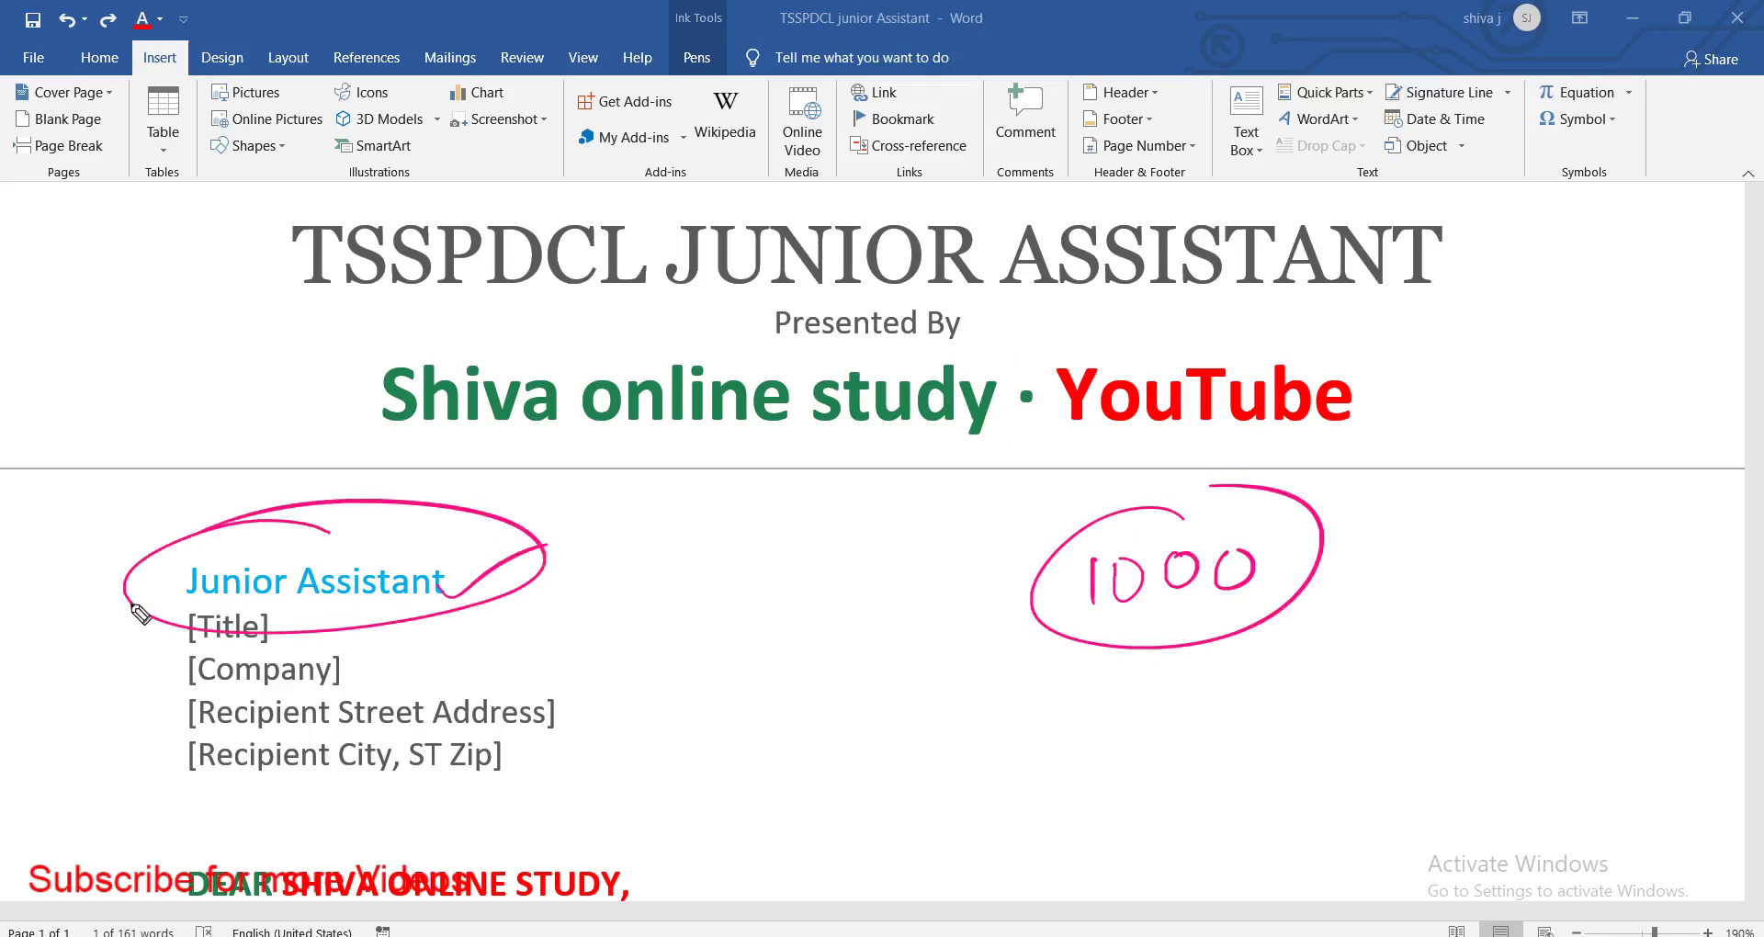
# Select the whole Junior Assistant line and add a bookmark named jrasssitant
pyautogui.press('Escape')
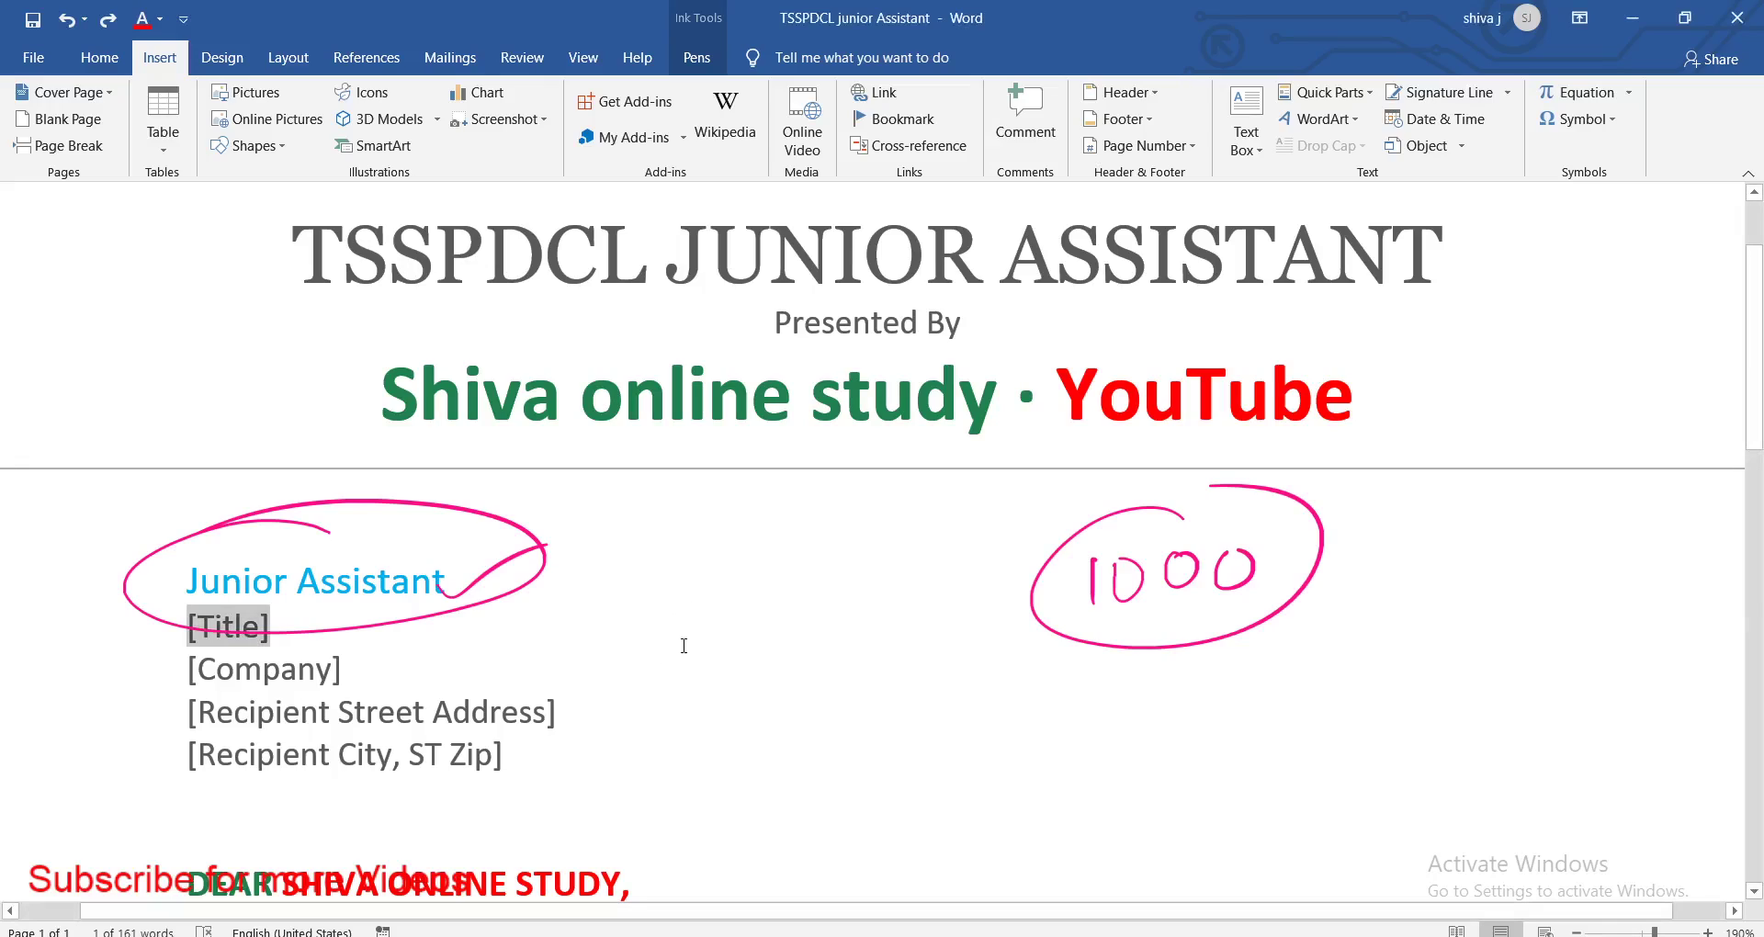
pyautogui.doubleClick(446, 579)
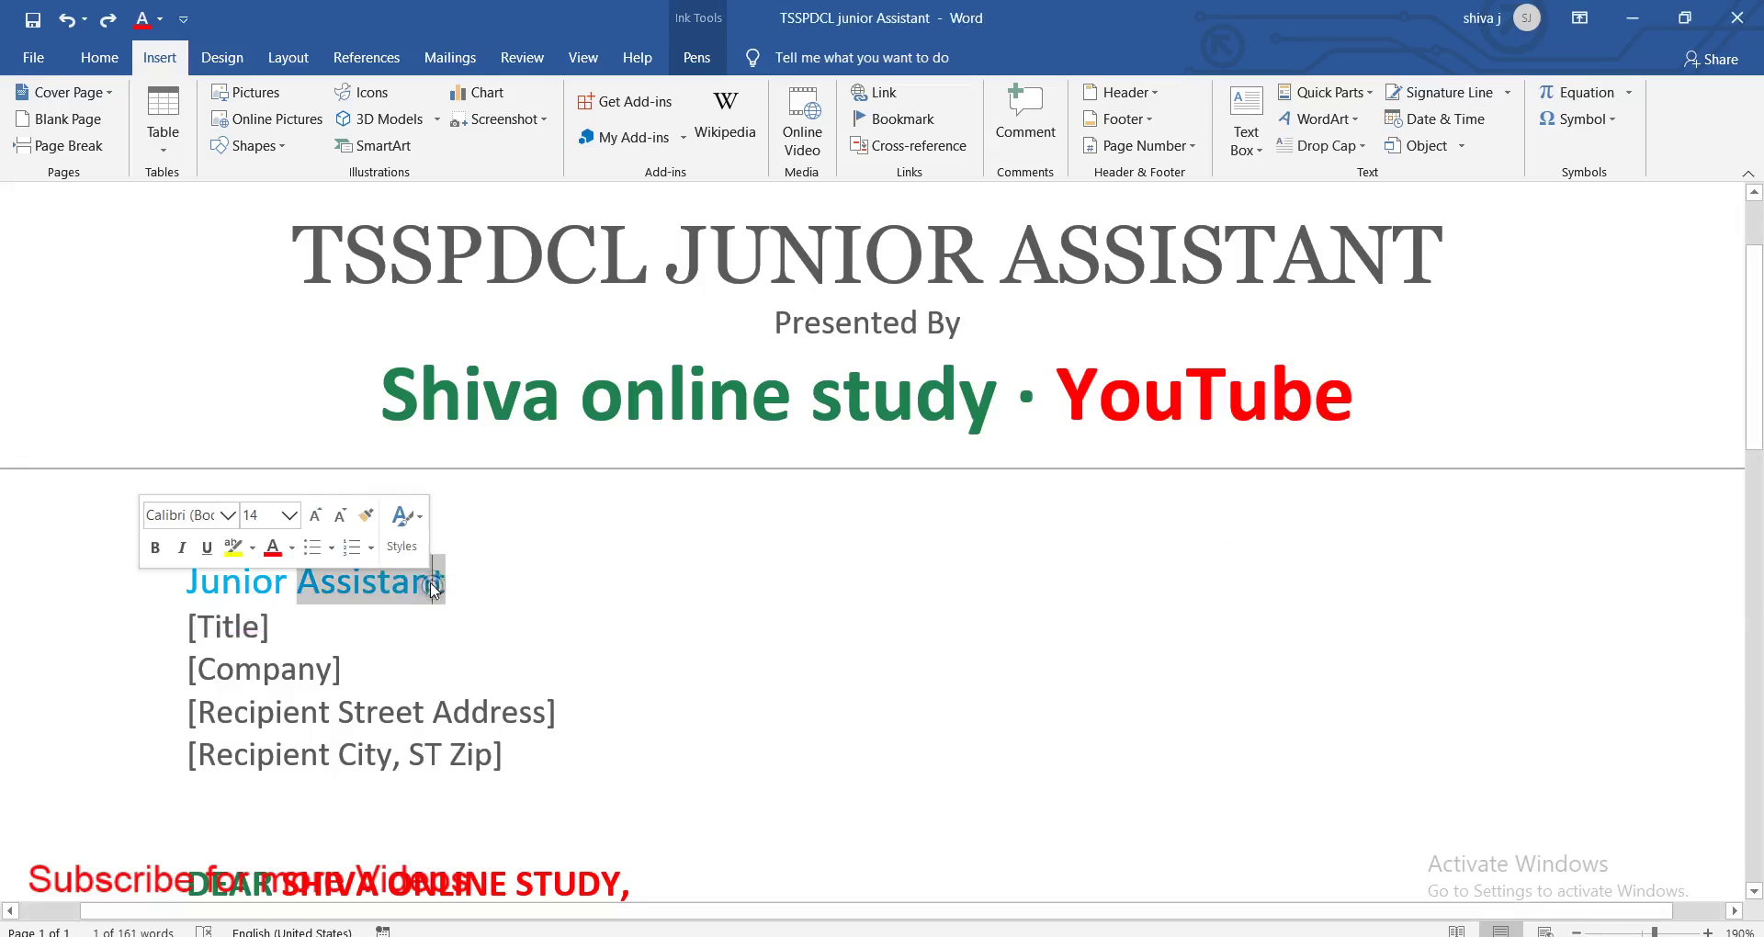
pyautogui.click(378, 583)
pyautogui.tripleClick(285, 593)
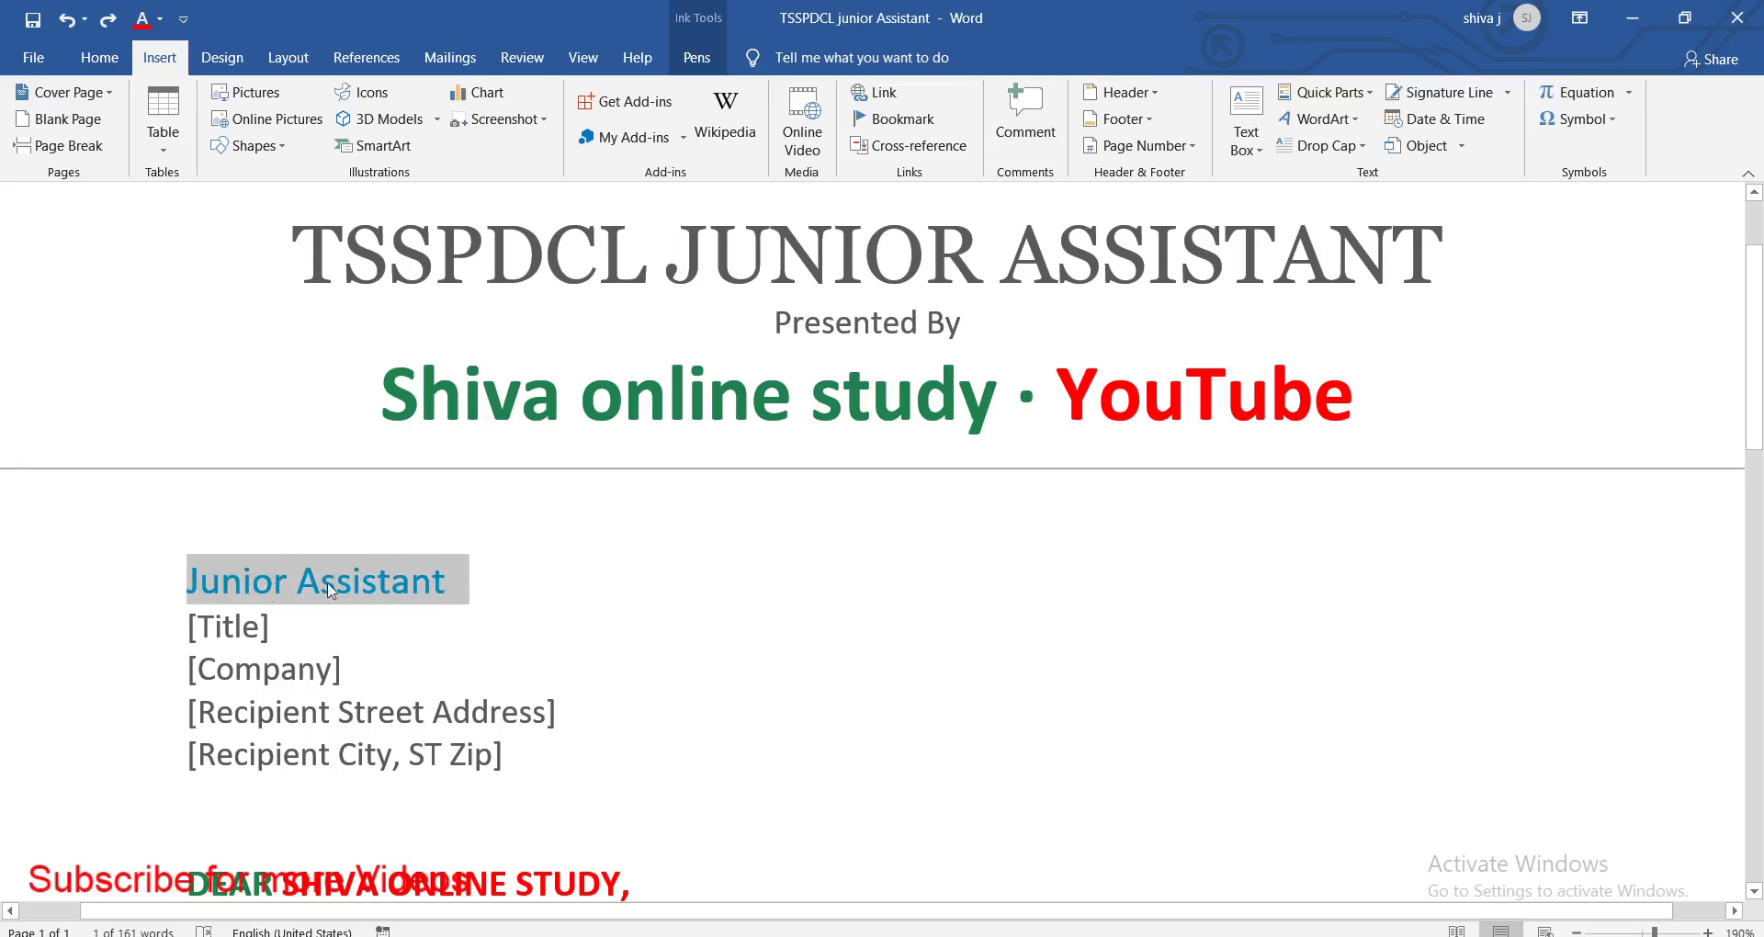
pyautogui.click(896, 119)
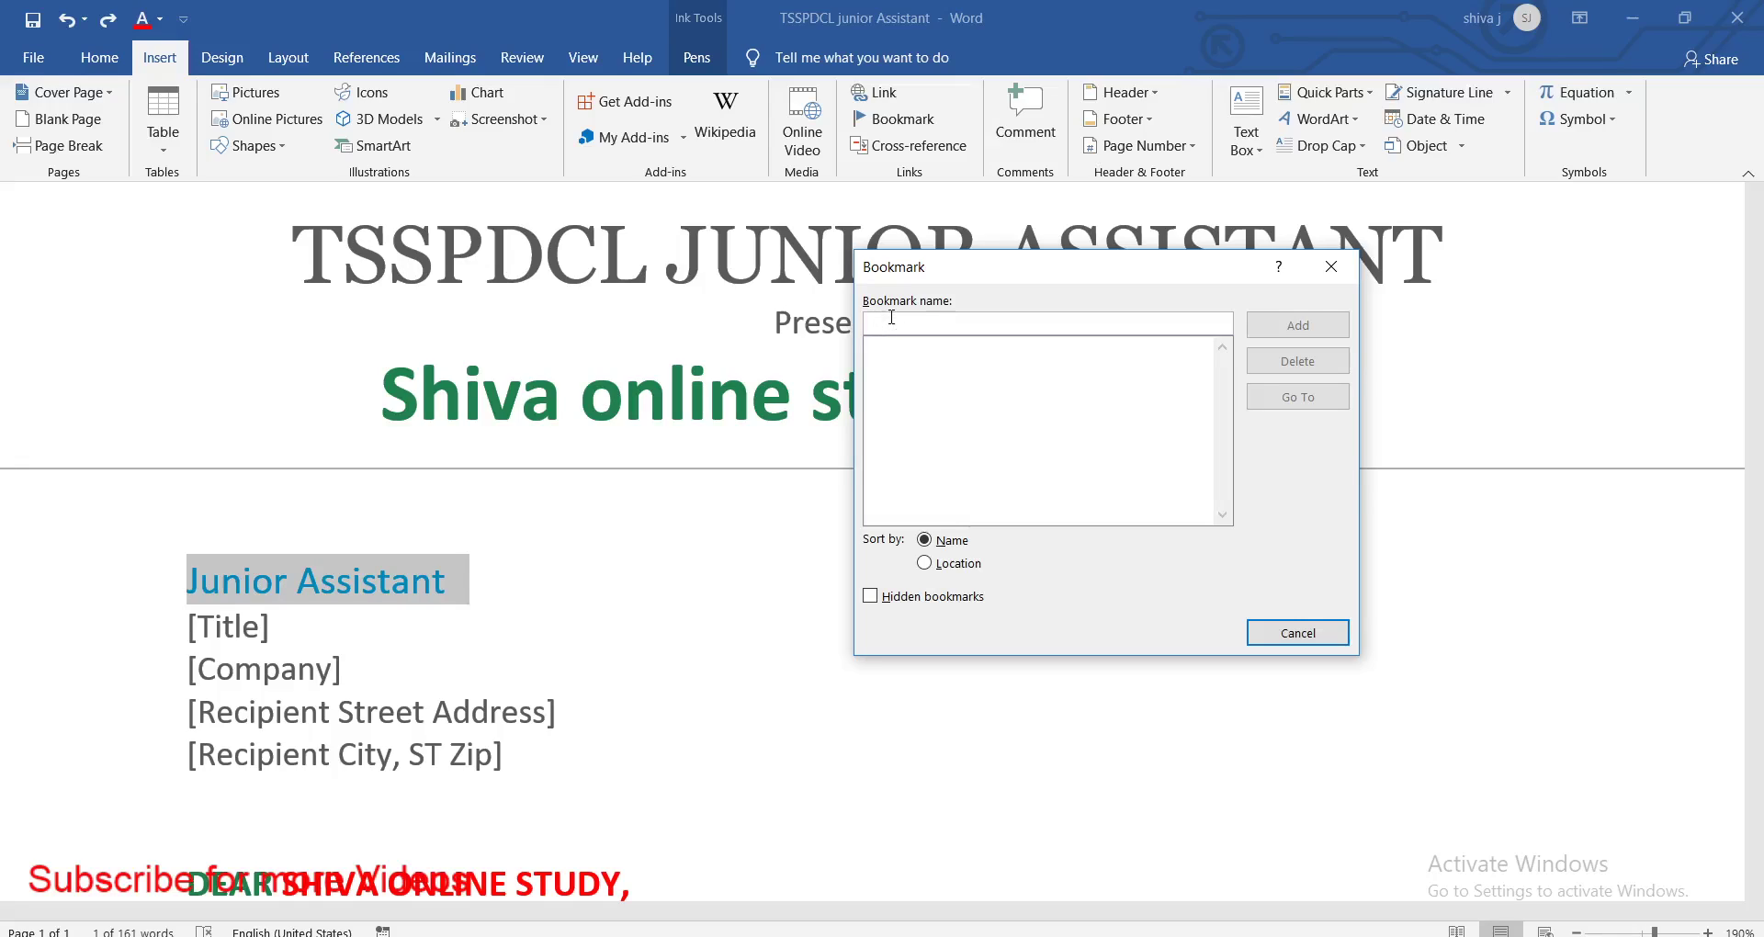
pyautogui.write('J')
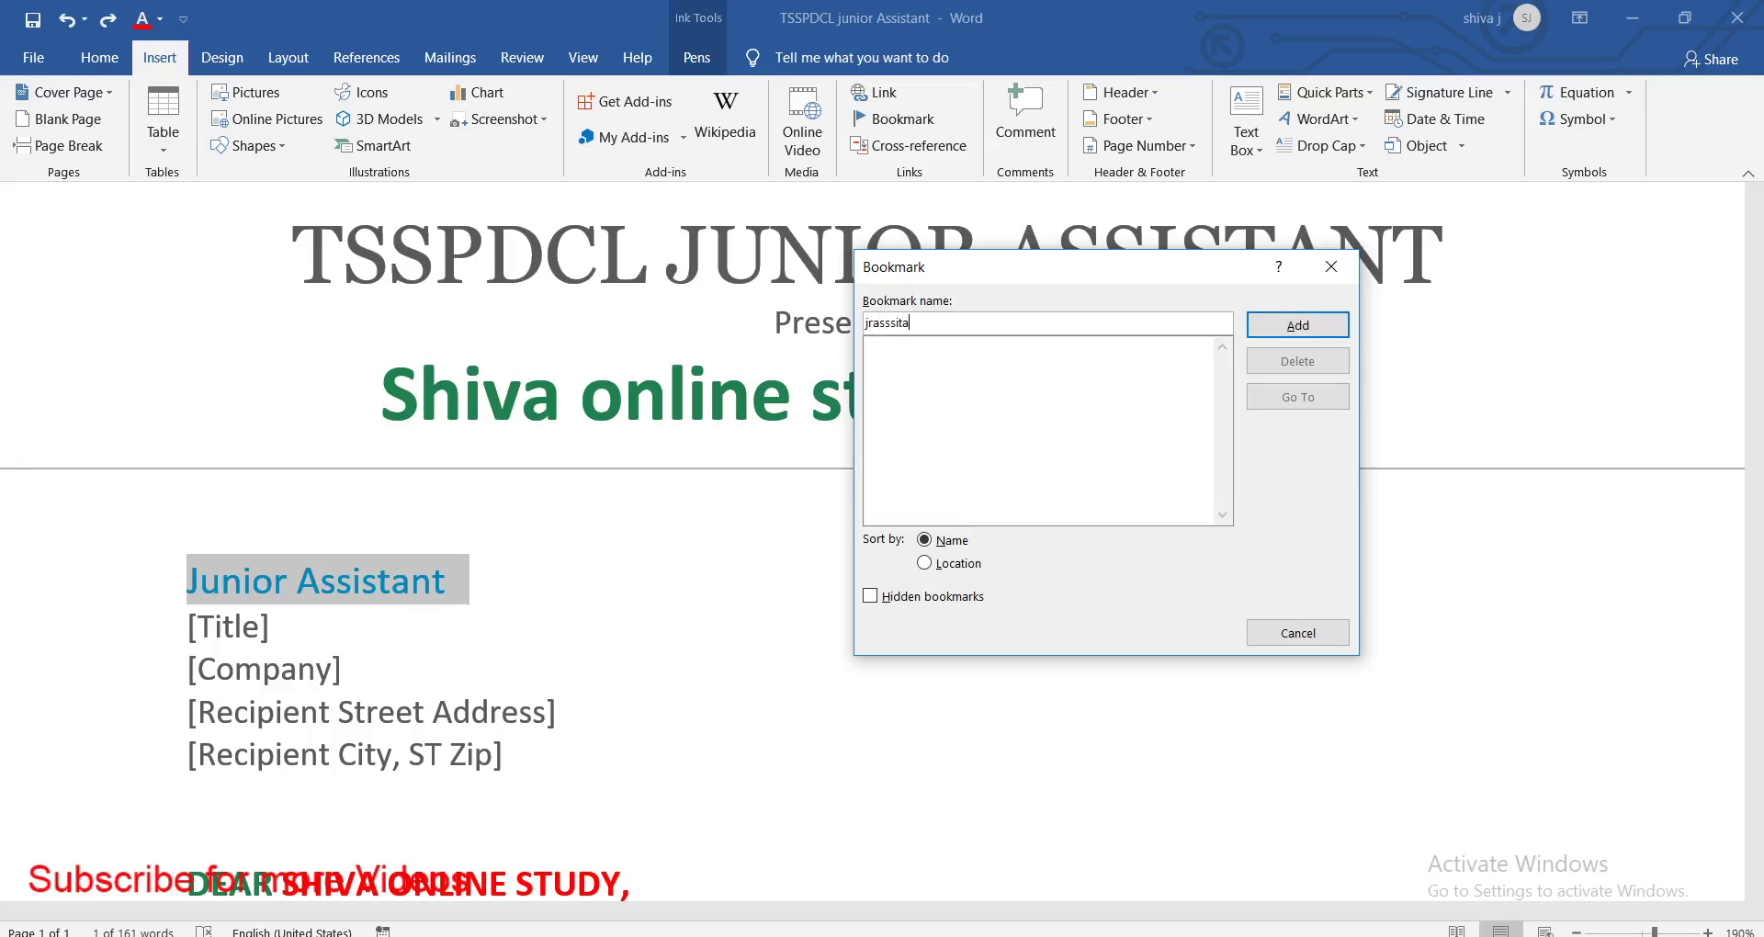
pyautogui.click(1298, 327)
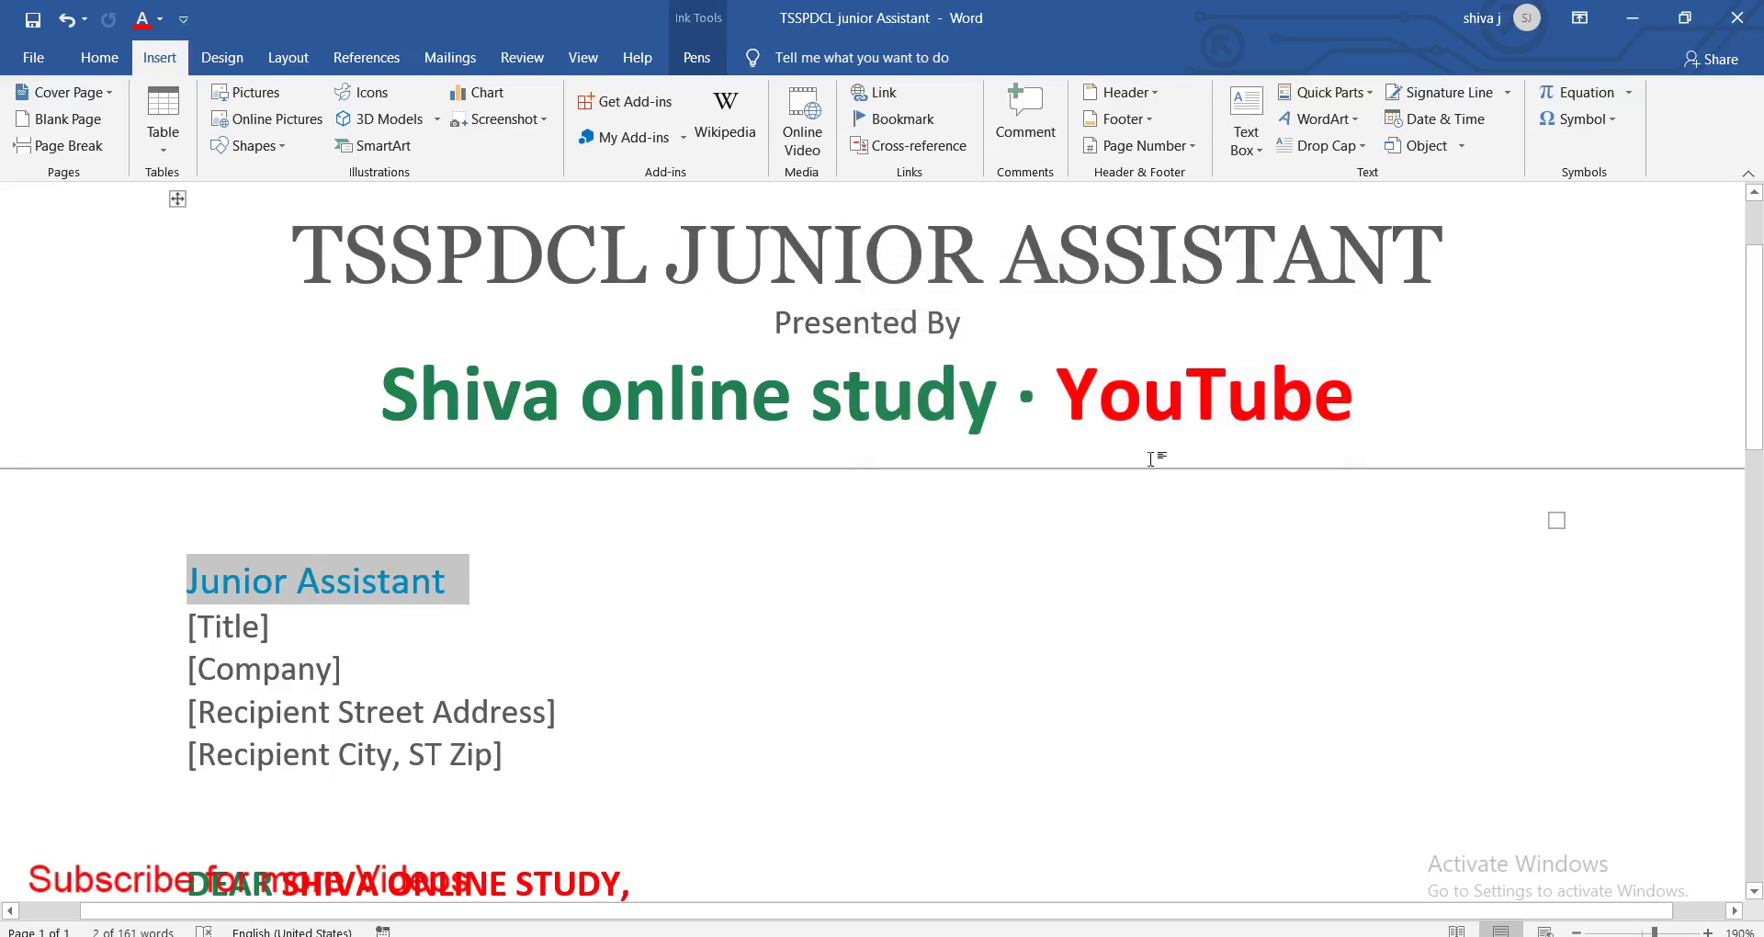
pyautogui.click(472, 661)
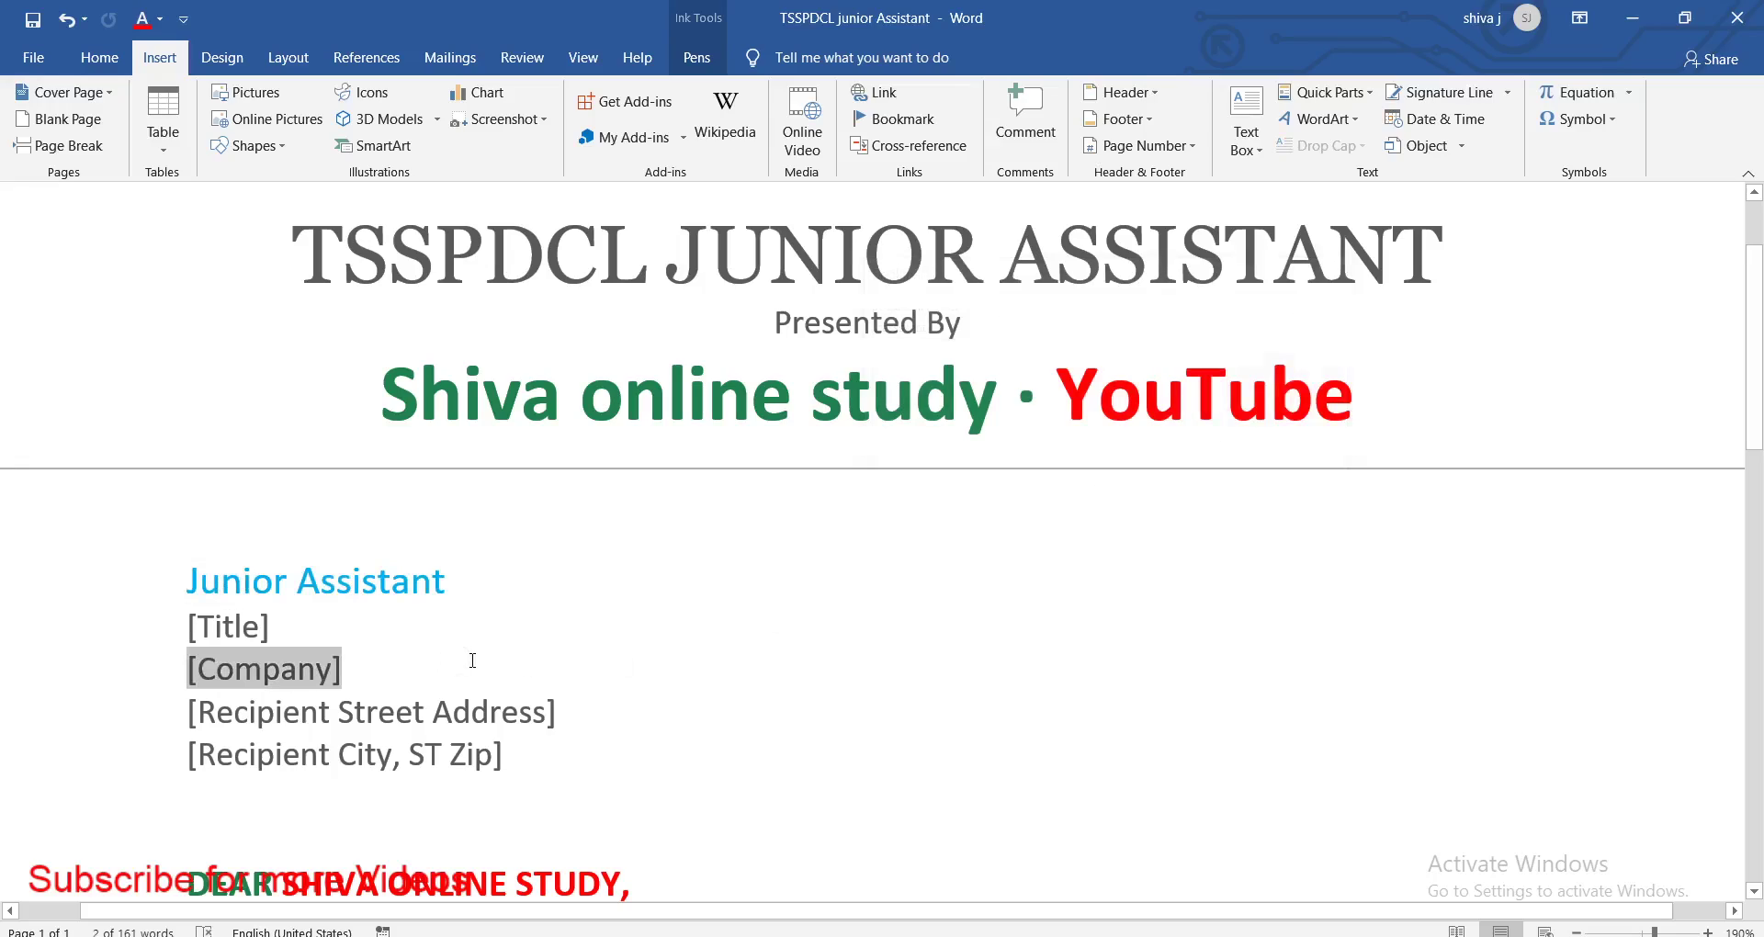
# Scroll through the letter to its end and open the Bookmark list
pyautogui.click(431, 582)
pyautogui.scroll(-2, 1038, 642)
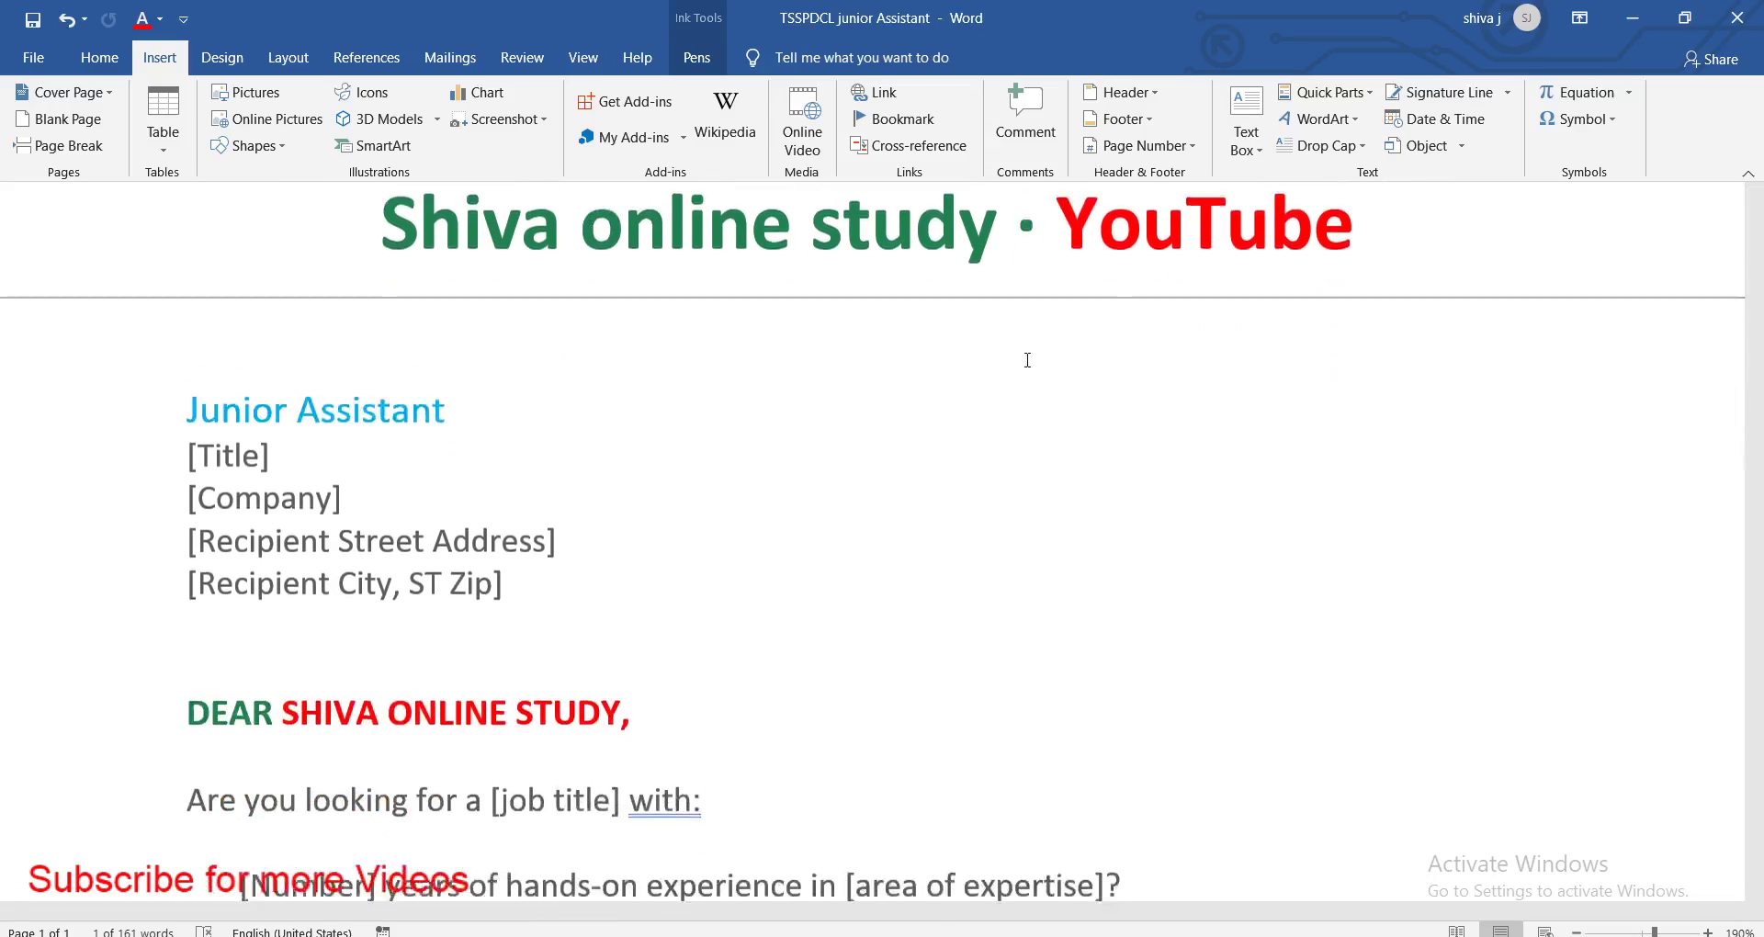
pyautogui.scroll(-5, 1027, 359)
pyautogui.scroll(-5, 1039, 449)
pyautogui.scroll(1, 568, 495)
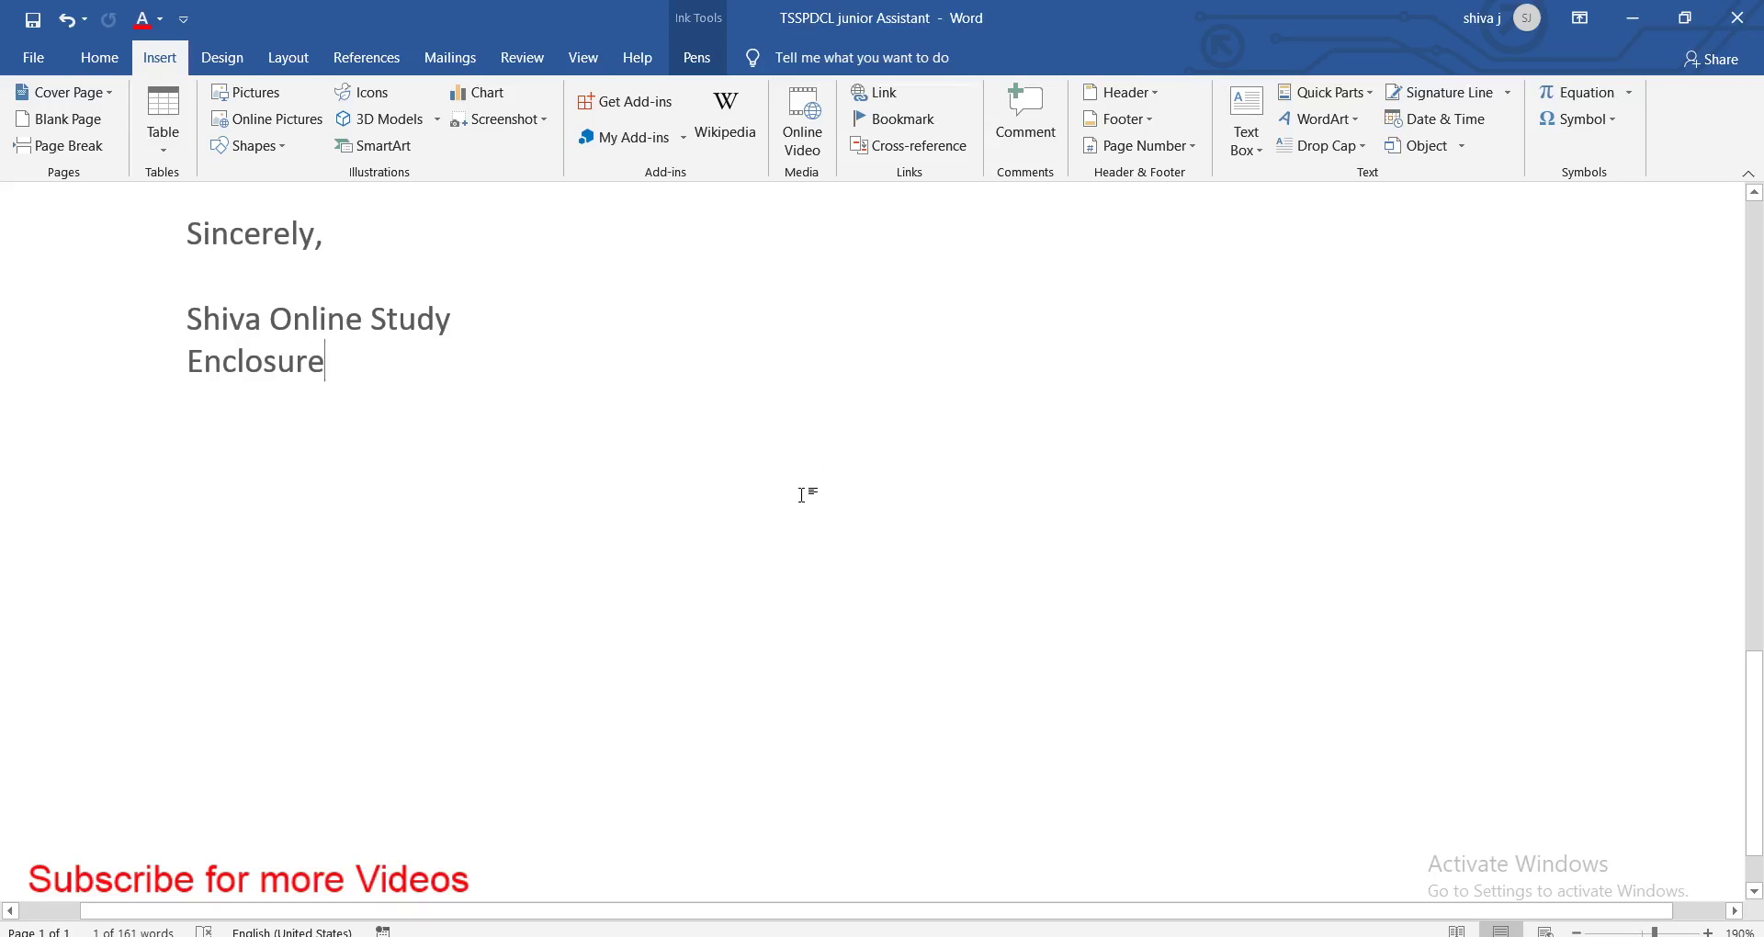
pyautogui.click(902, 120)
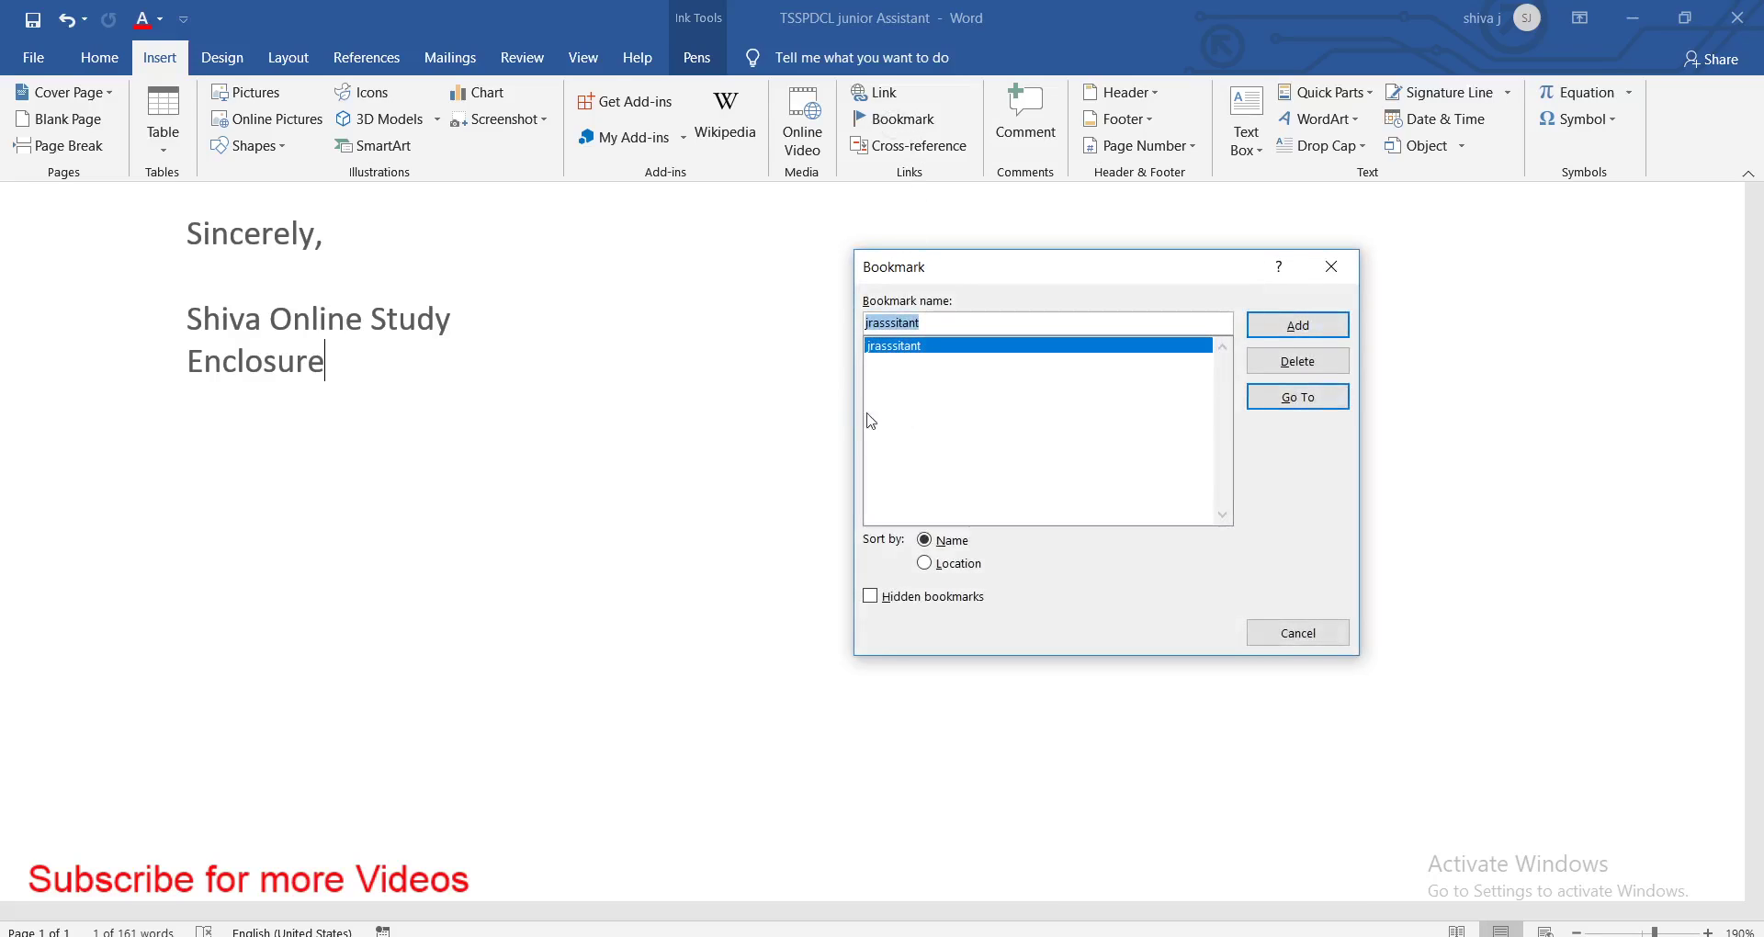
# Scribble ink strokes across the bookmark list, then clear them
pyautogui.moveTo(882, 389); pyautogui.dragTo(964, 368)
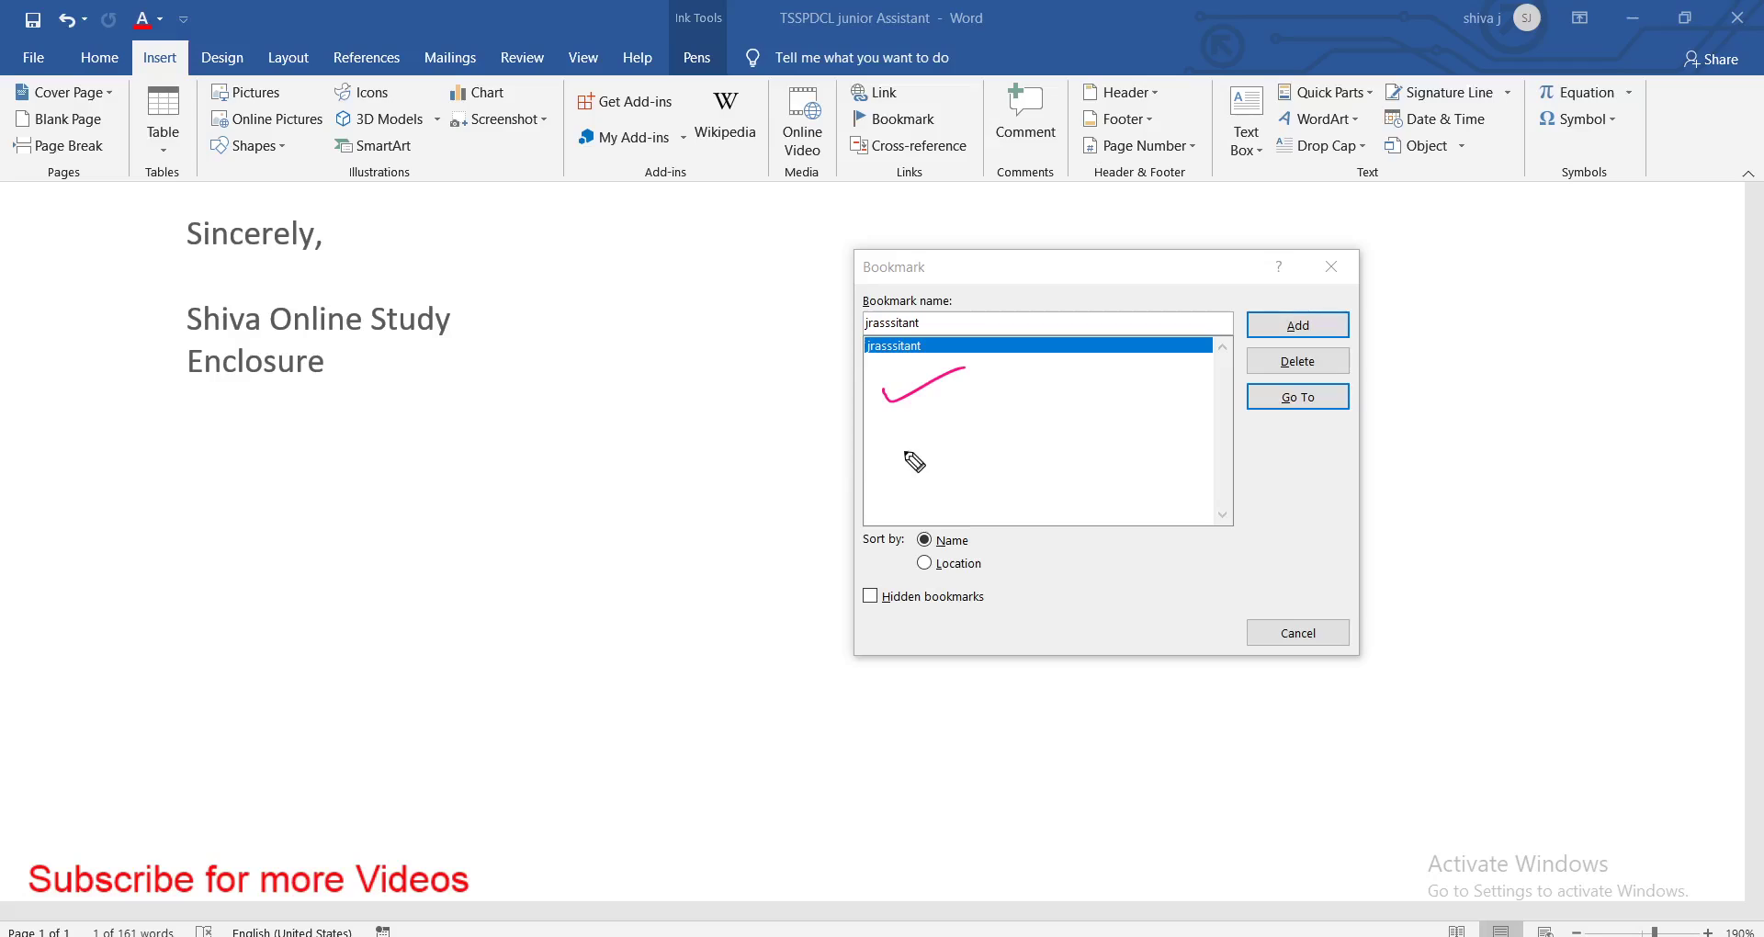
pyautogui.moveTo(905, 454); pyautogui.dragTo(1007, 402)
pyautogui.moveTo(916, 492); pyautogui.dragTo(1047, 432)
pyautogui.moveTo(1005, 496); pyautogui.dragTo(1136, 431)
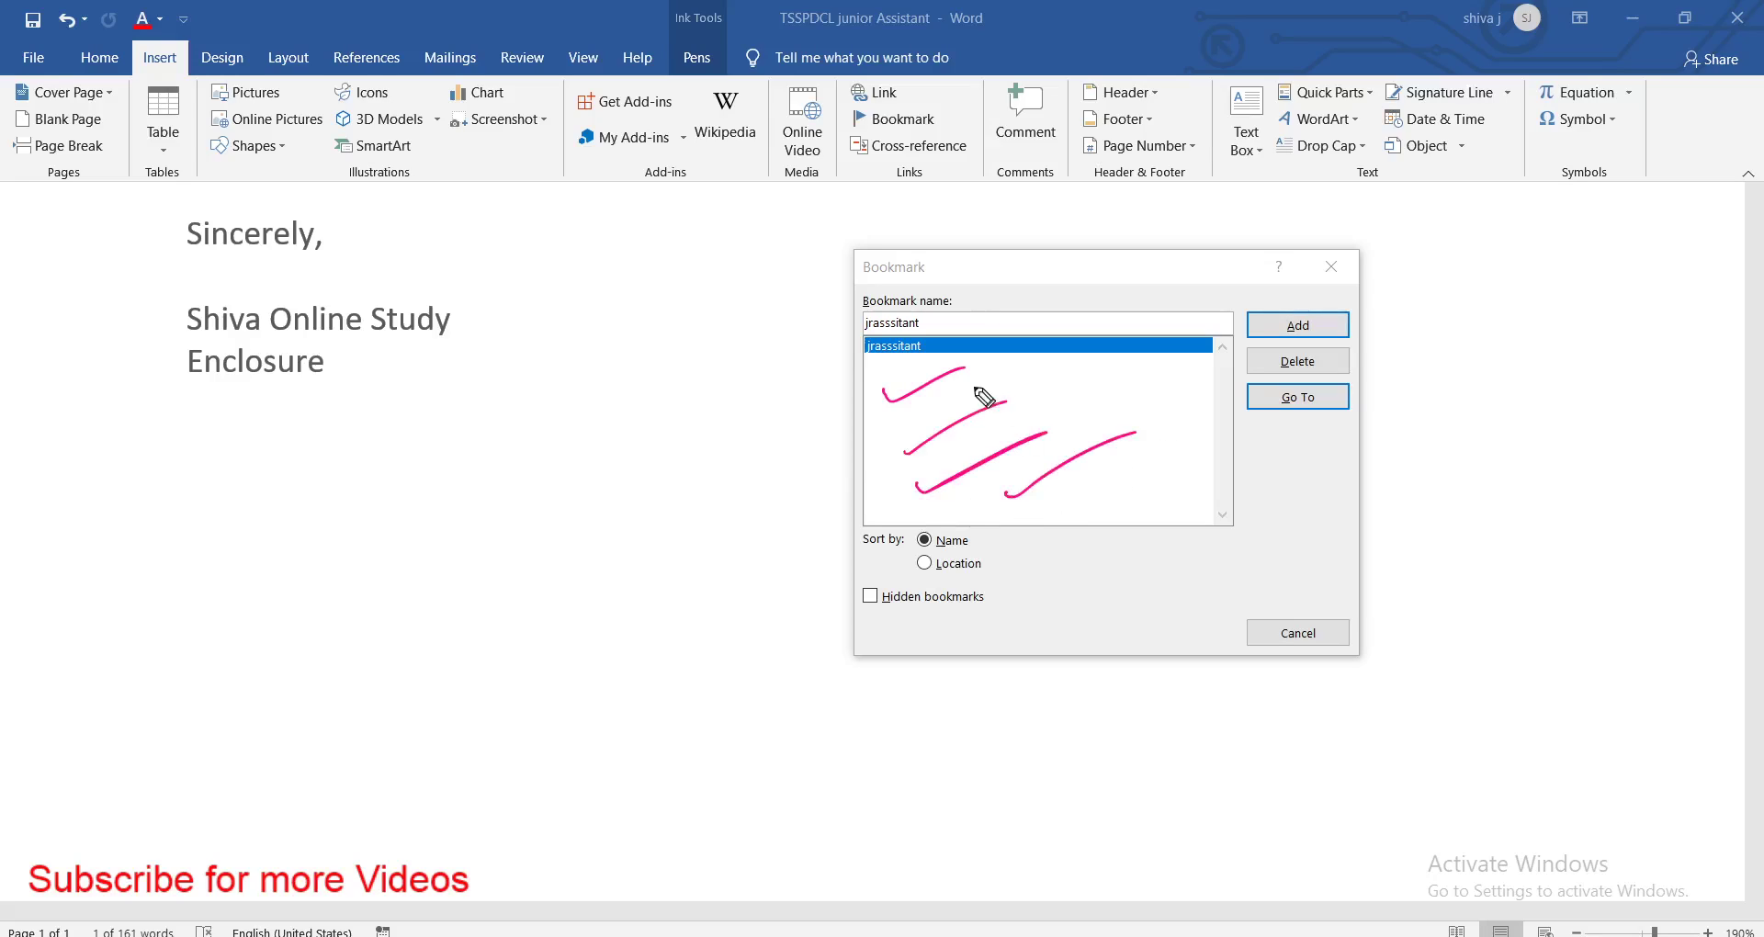
pyautogui.moveTo(865, 371)
pyautogui.mouseDown()
pyautogui.moveTo(984, 370)
pyautogui.moveTo(993, 394)
pyautogui.mouseUp()
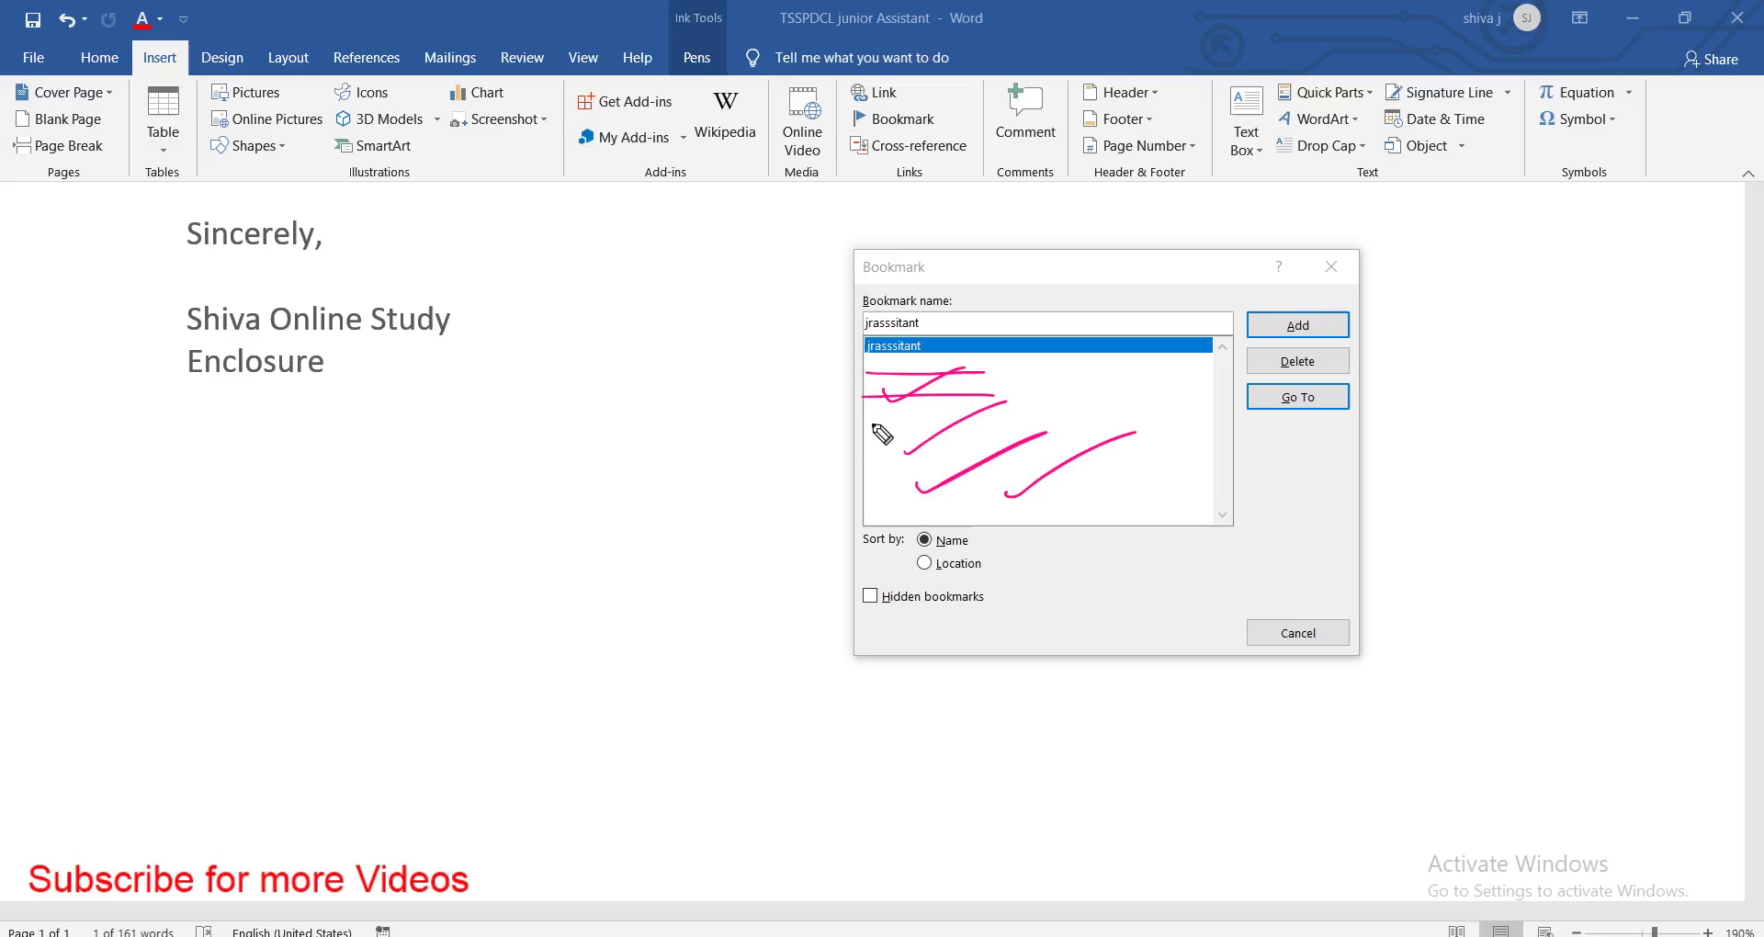
pyautogui.moveTo(864, 425); pyautogui.dragTo(1003, 422)
pyautogui.moveTo(876, 457); pyautogui.dragTo(1025, 449)
pyautogui.moveTo(868, 486); pyautogui.dragTo(1060, 479)
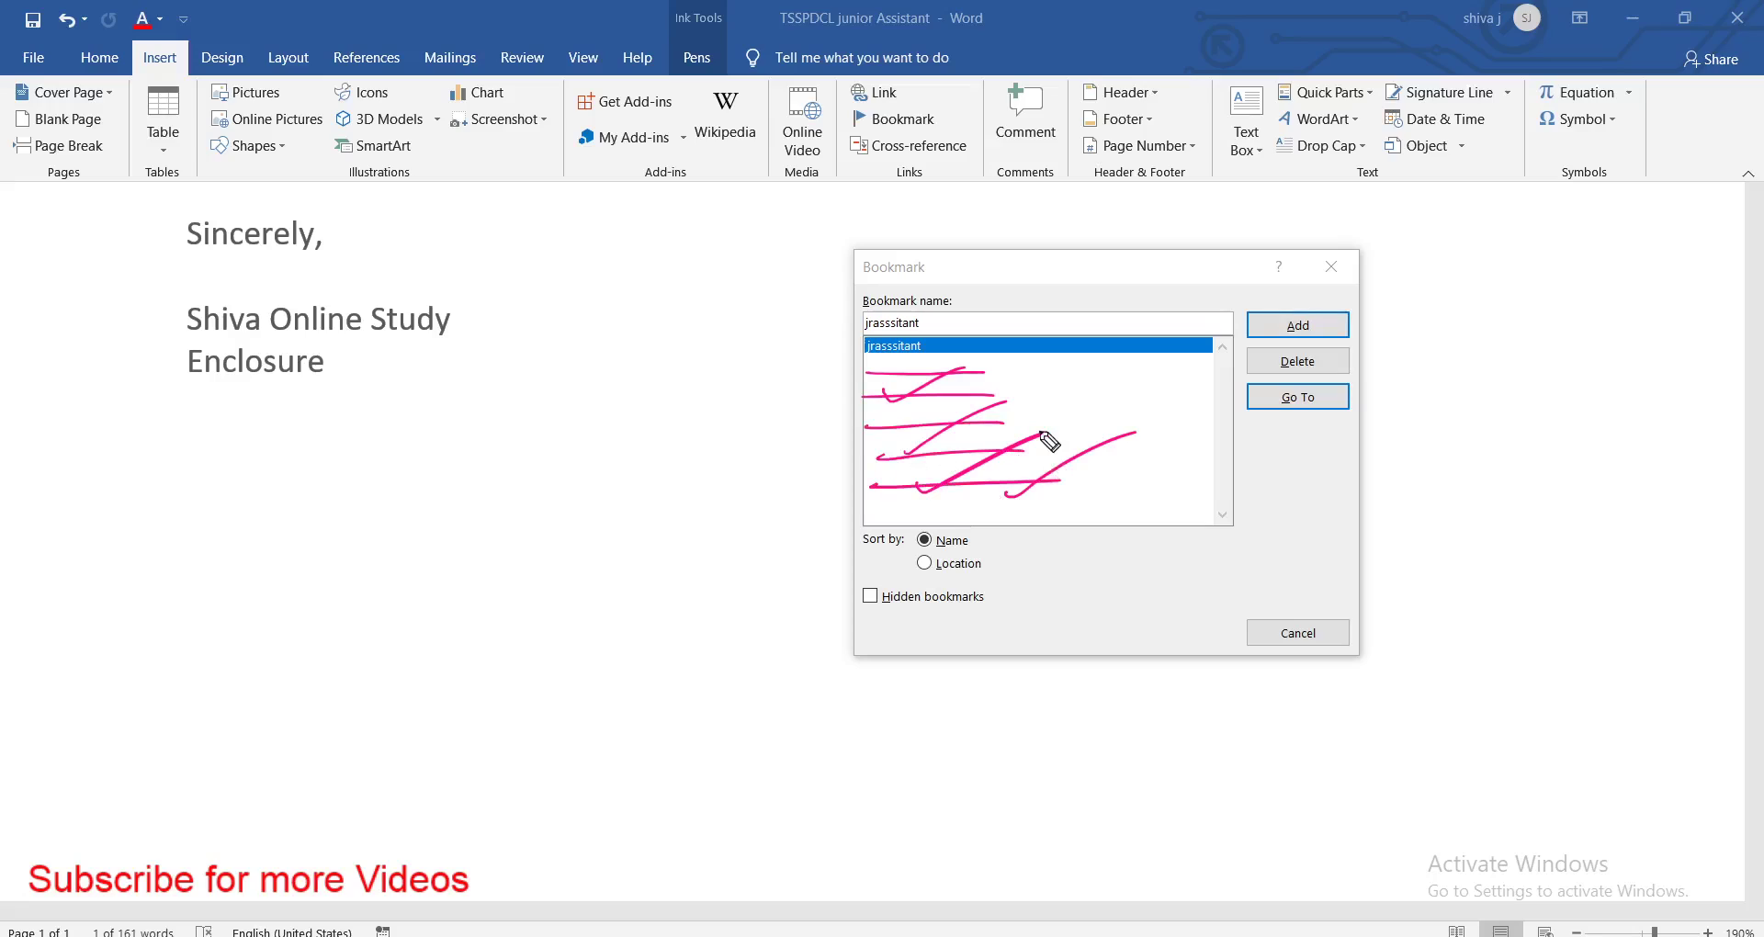
pyautogui.click(955, 439)
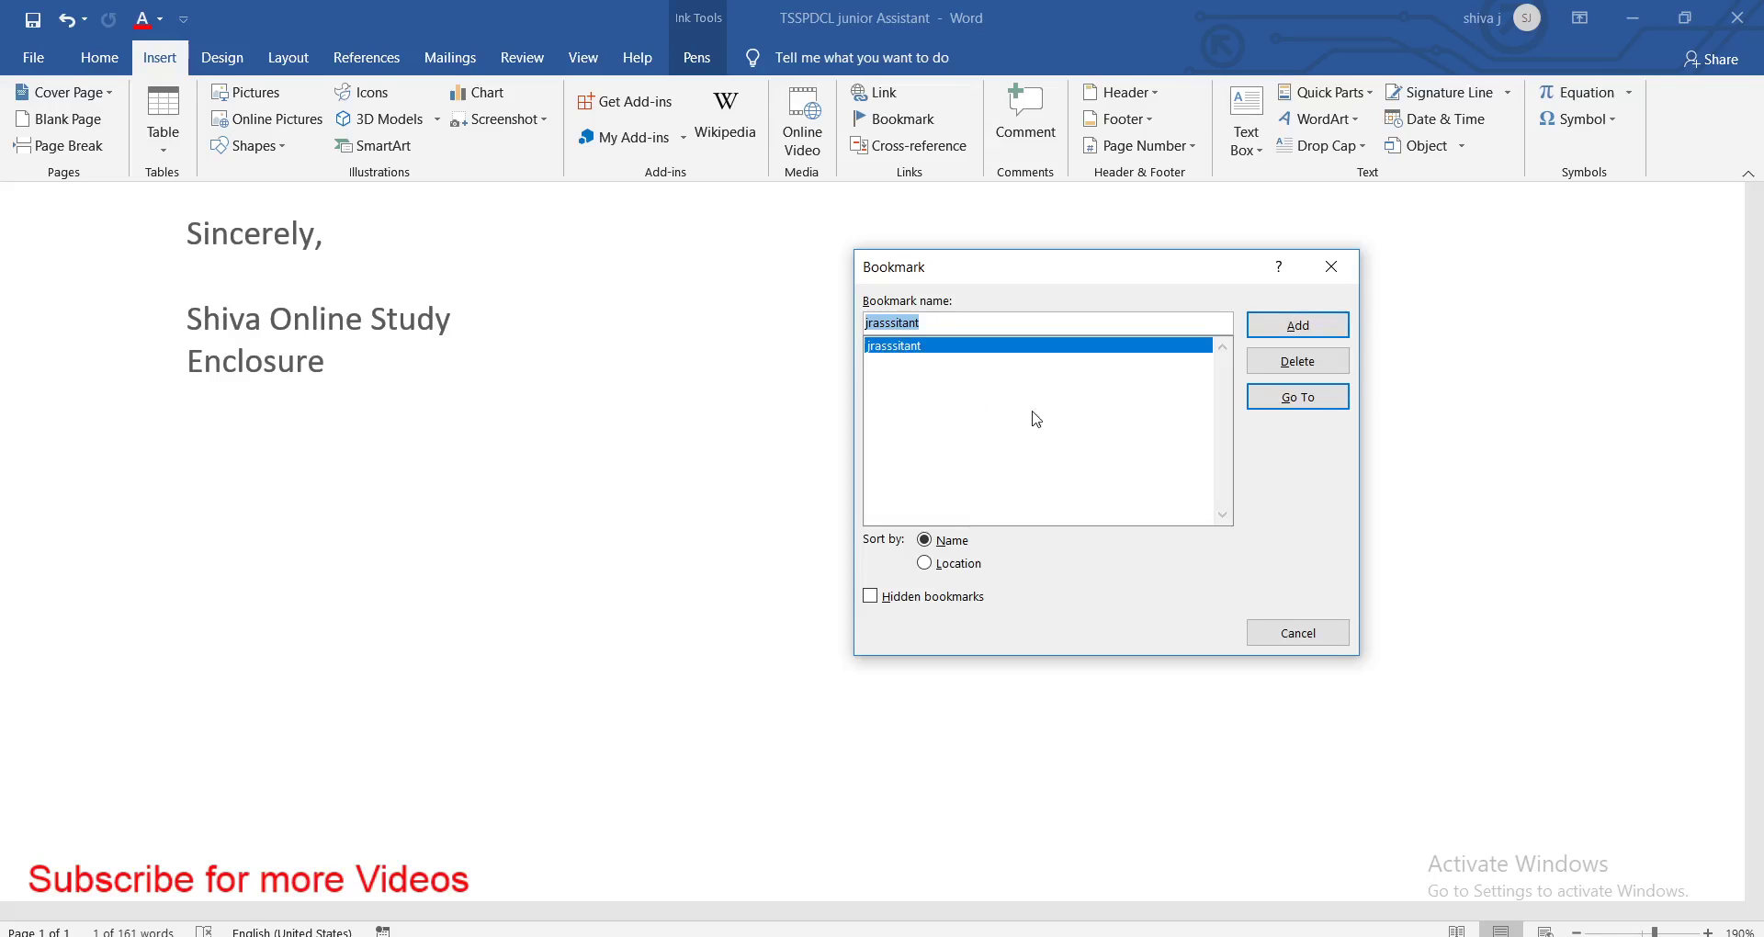
# Go to the jrasssitant bookmark and close the Bookmark dialog
pyautogui.click(1289, 399)
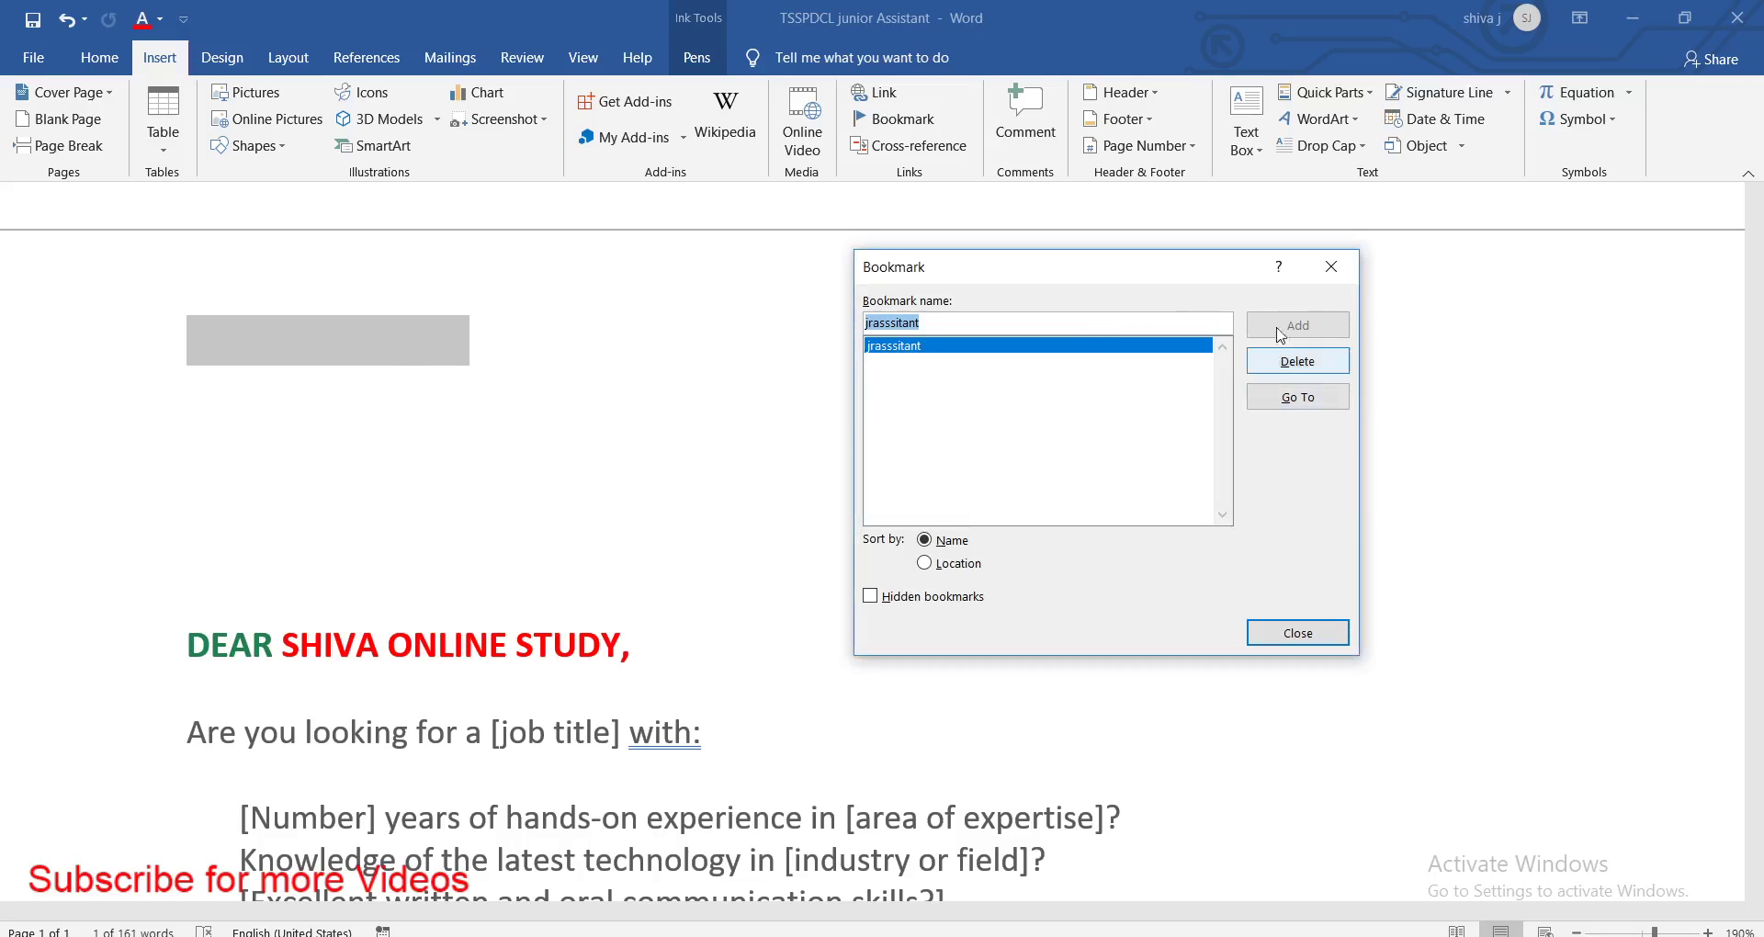
pyautogui.click(1323, 274)
pyautogui.click(397, 386)
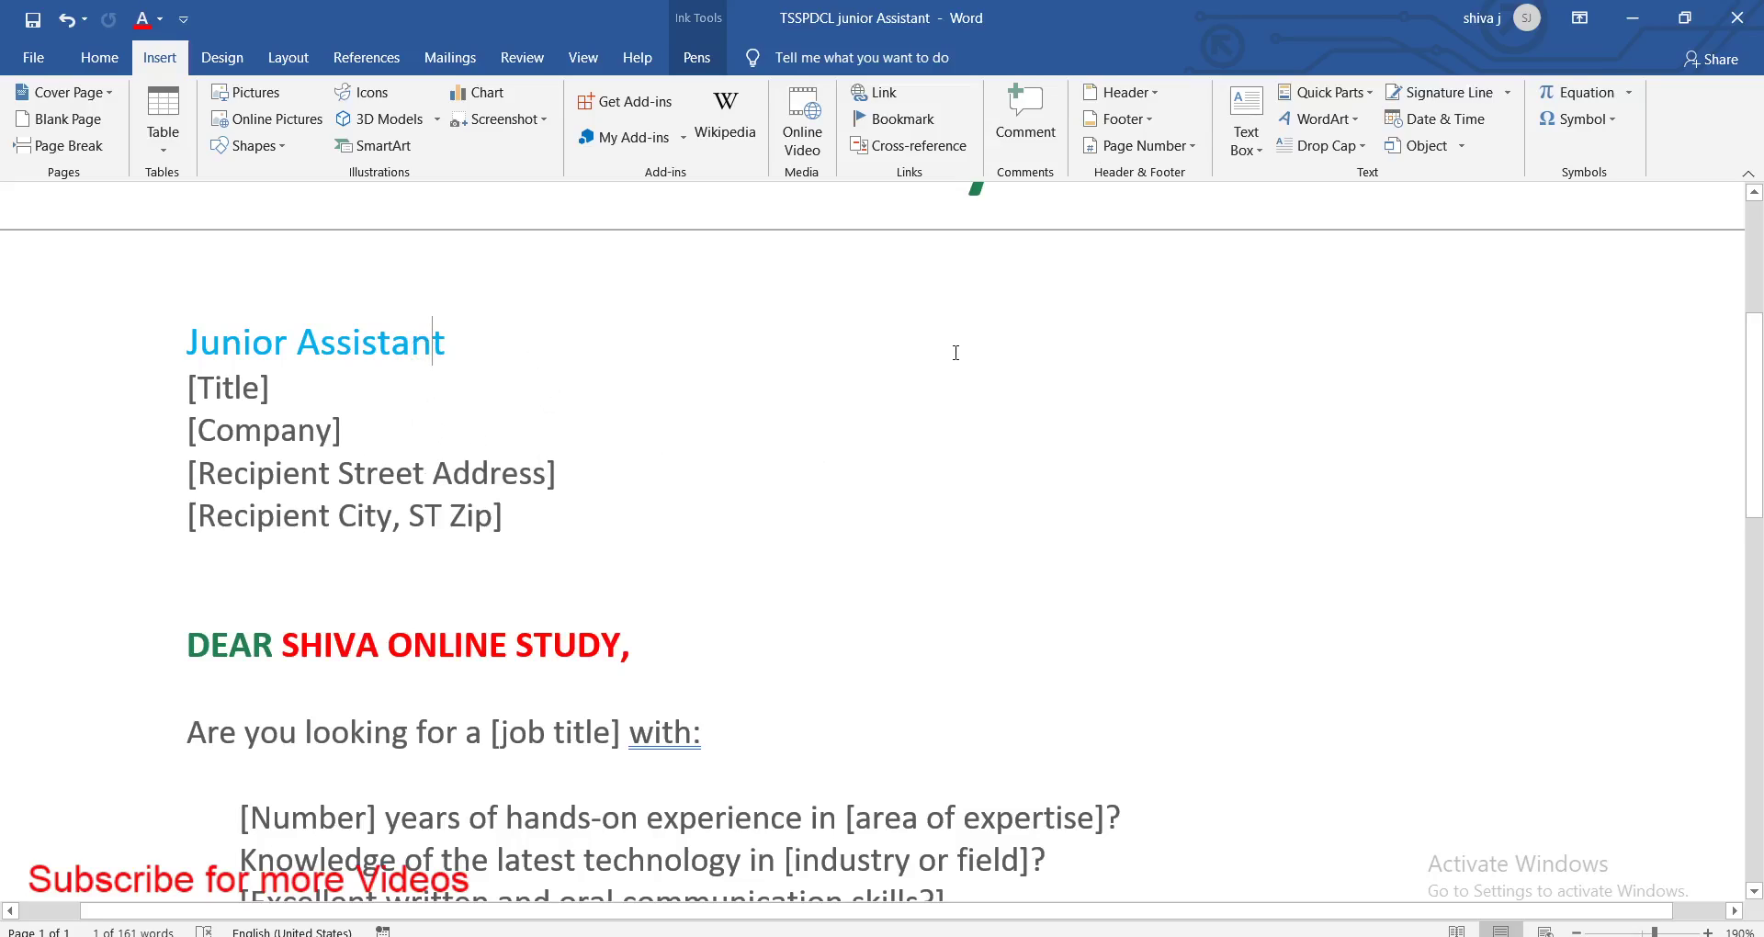
pyautogui.moveTo(1107, 384)
pyautogui.mouseDown()
pyautogui.moveTo(1111, 440)
pyautogui.moveTo(1163, 396)
pyautogui.moveTo(1199, 396)
pyautogui.mouseUp()
pyautogui.moveTo(1224, 394); pyautogui.dragTo(1225, 420)
pyautogui.moveTo(1341, 393)
pyautogui.mouseDown()
pyautogui.moveTo(1343, 439)
pyautogui.moveTo(1376, 397)
pyautogui.mouseUp()
pyautogui.moveTo(1407, 425)
pyautogui.mouseDown()
pyautogui.moveTo(1396, 452)
pyautogui.moveTo(1442, 411)
pyautogui.moveTo(1490, 407)
pyautogui.mouseUp()
pyautogui.moveTo(1551, 393); pyautogui.dragTo(1548, 396)
pyautogui.moveTo(487, 305); pyautogui.dragTo(366, 277)
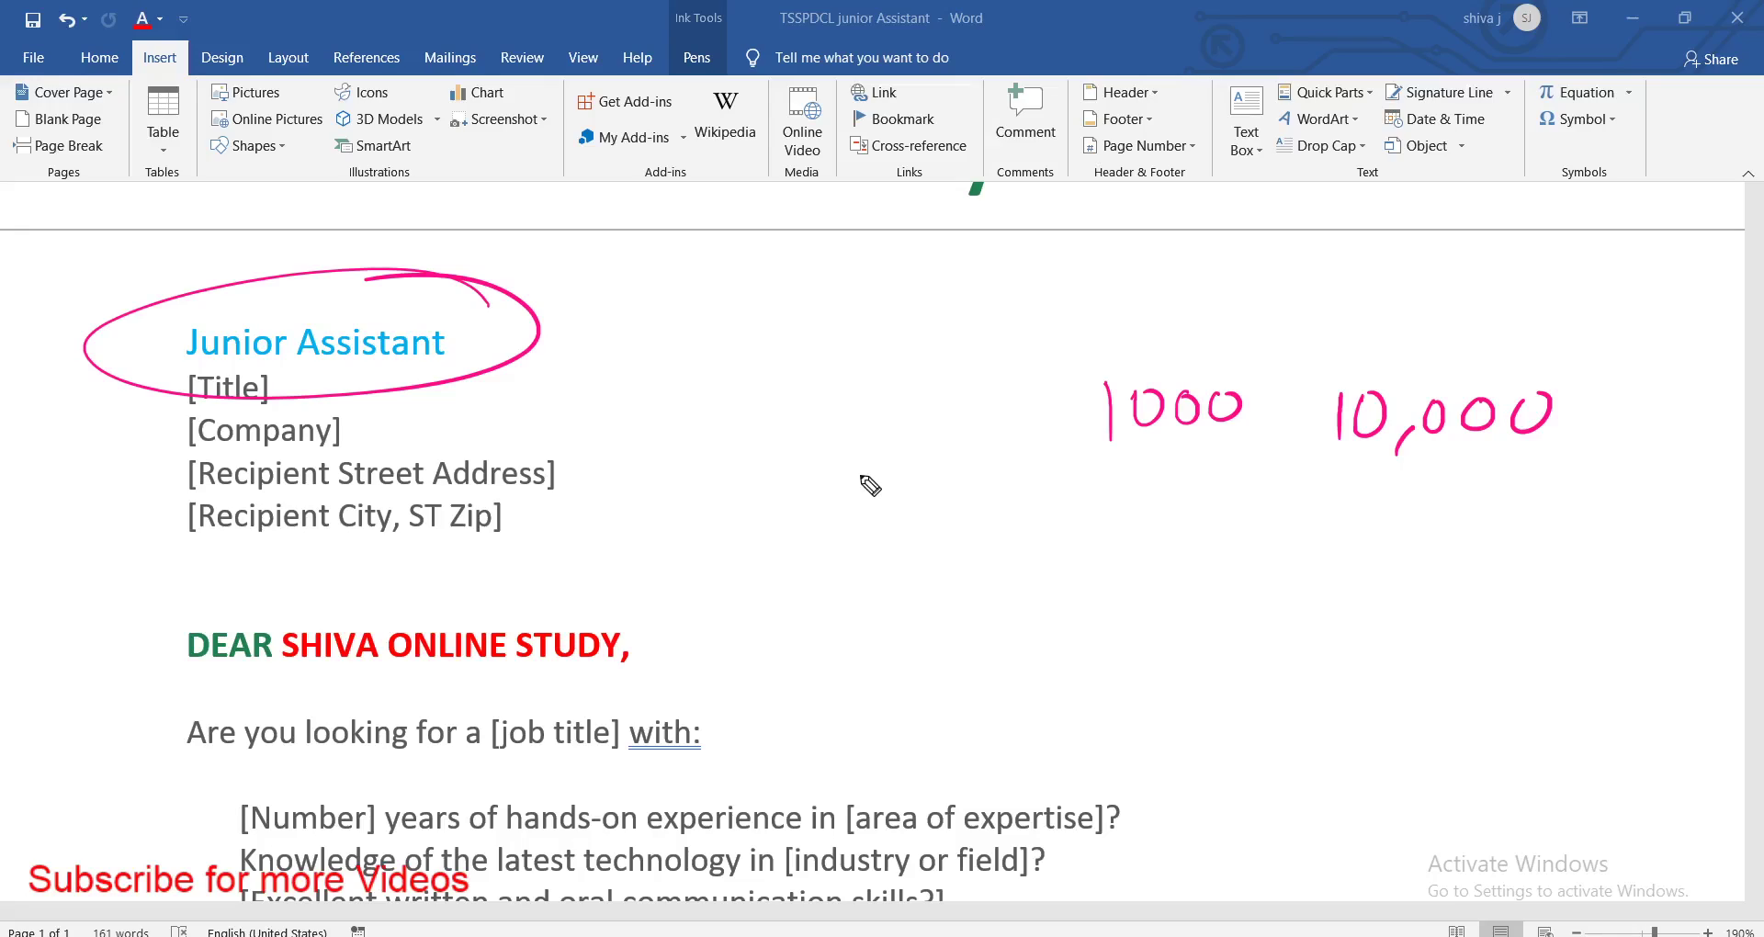
pyautogui.moveTo(919, 104); pyautogui.dragTo(868, 93)
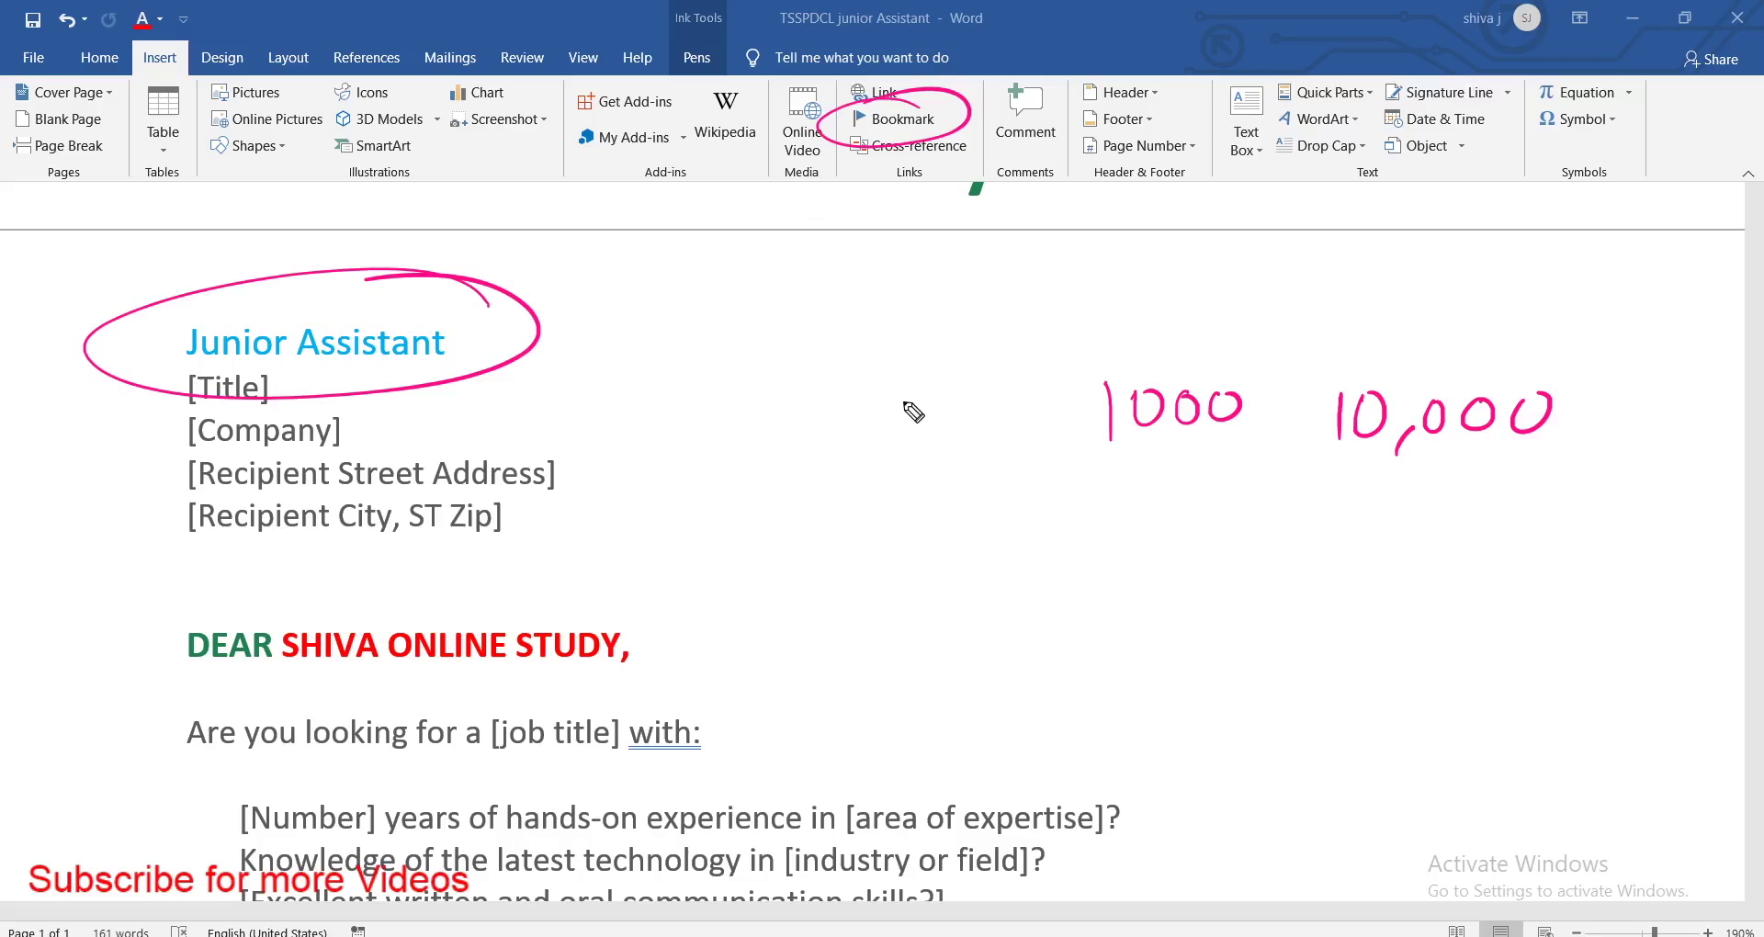
pyautogui.press('e')
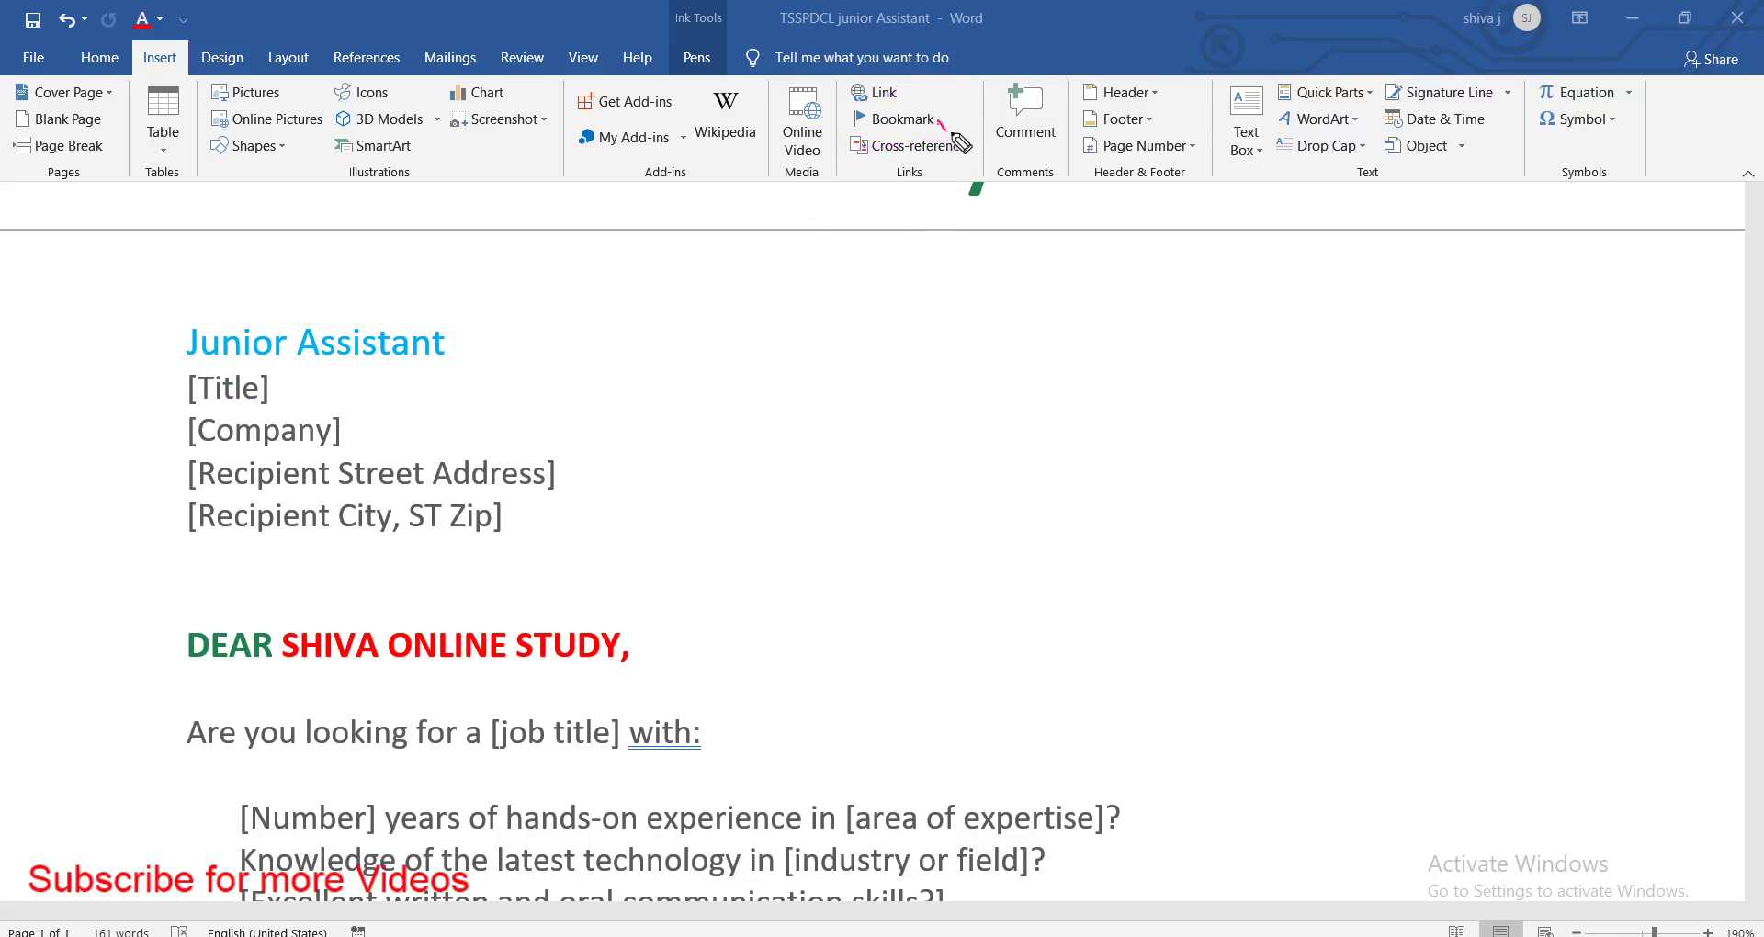
pyautogui.moveTo(952, 136); pyautogui.dragTo(1036, 85)
pyautogui.moveTo(962, 156); pyautogui.dragTo(947, 112)
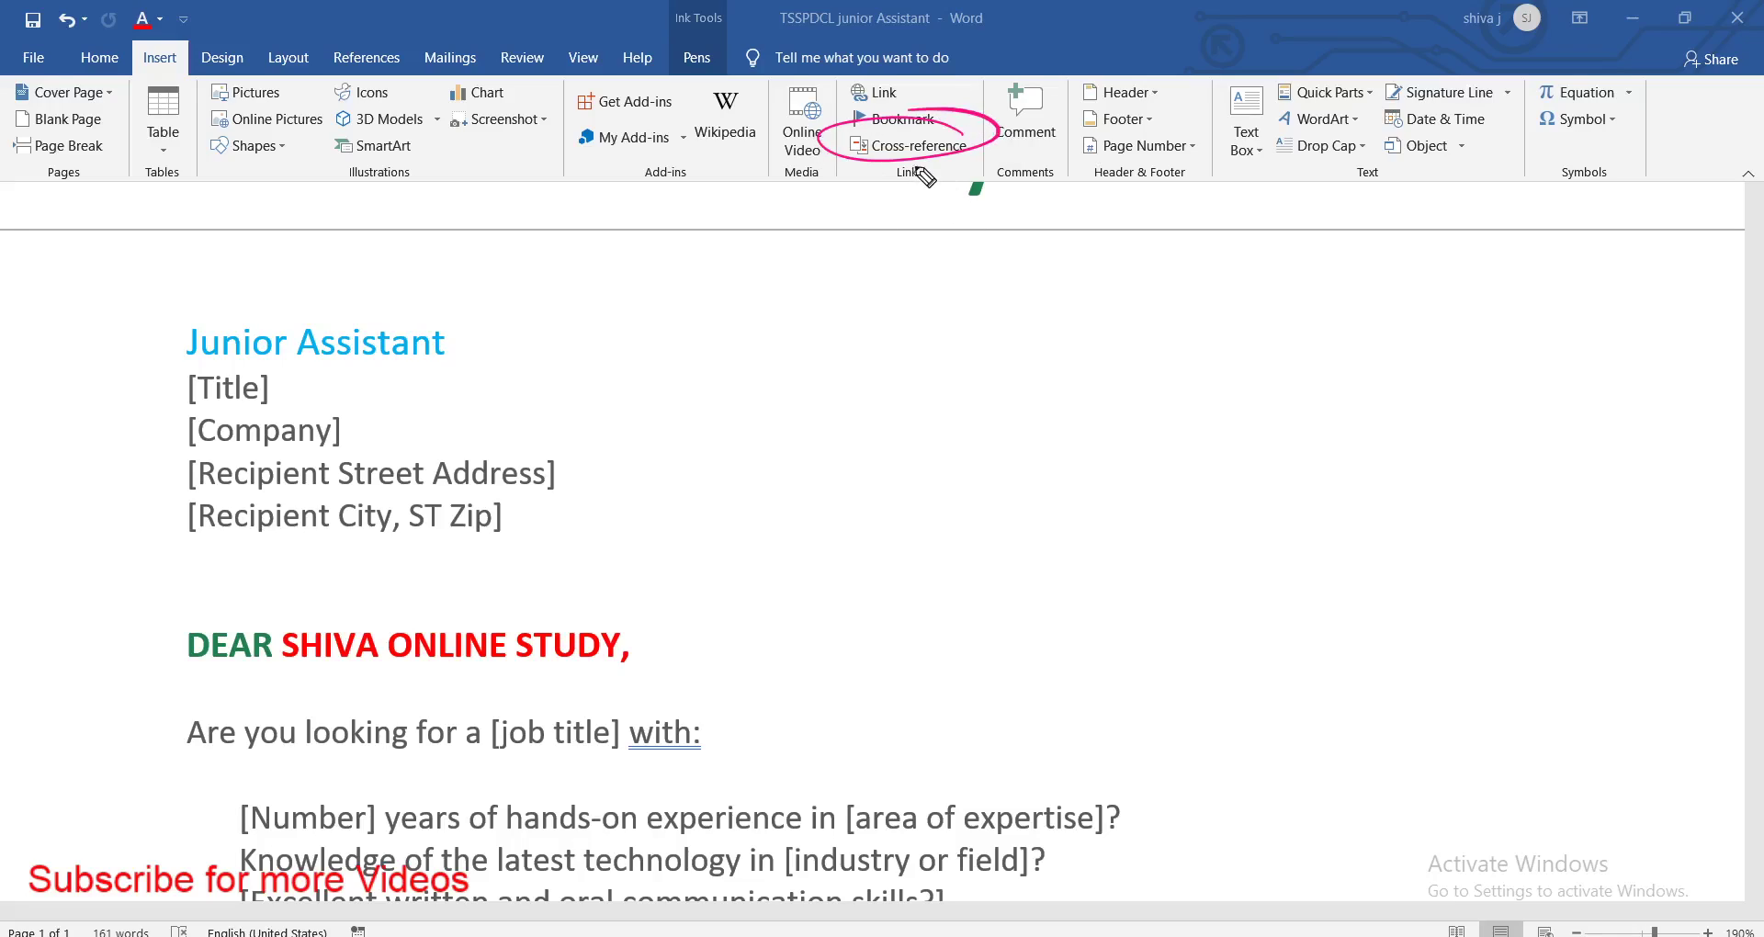
pyautogui.press('Escape')
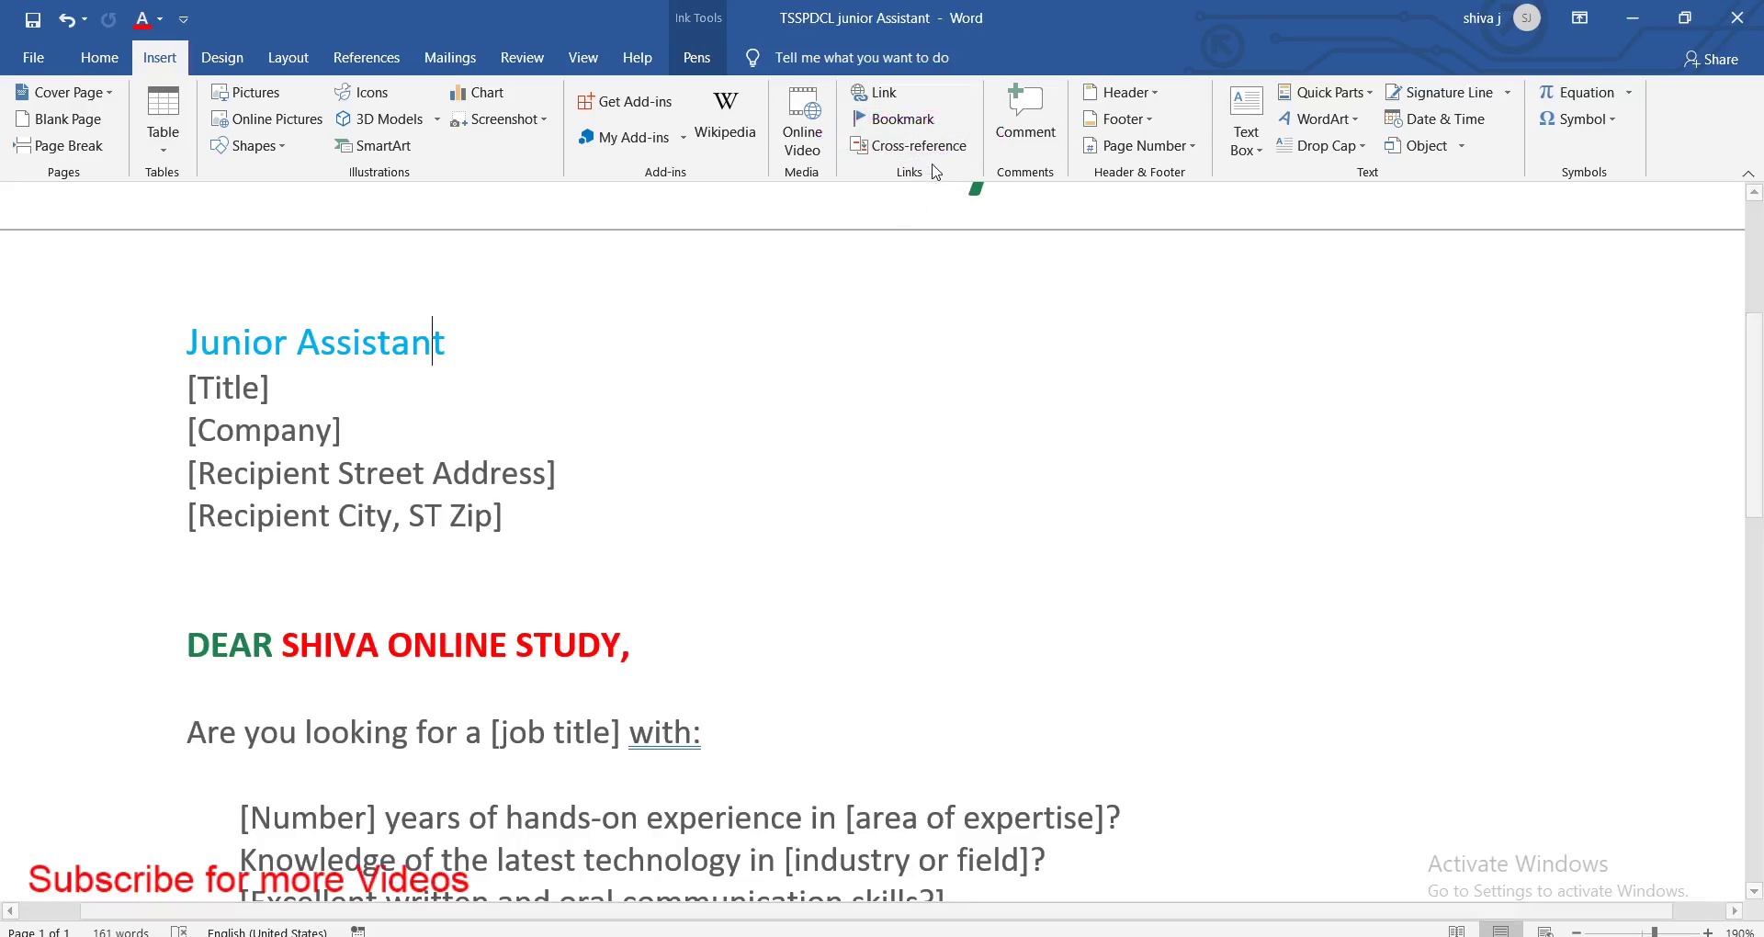
pyautogui.moveTo(936, 119)
pyautogui.mouseDown()
pyautogui.moveTo(983, 379)
pyautogui.moveTo(959, 406)
pyautogui.mouseUp()
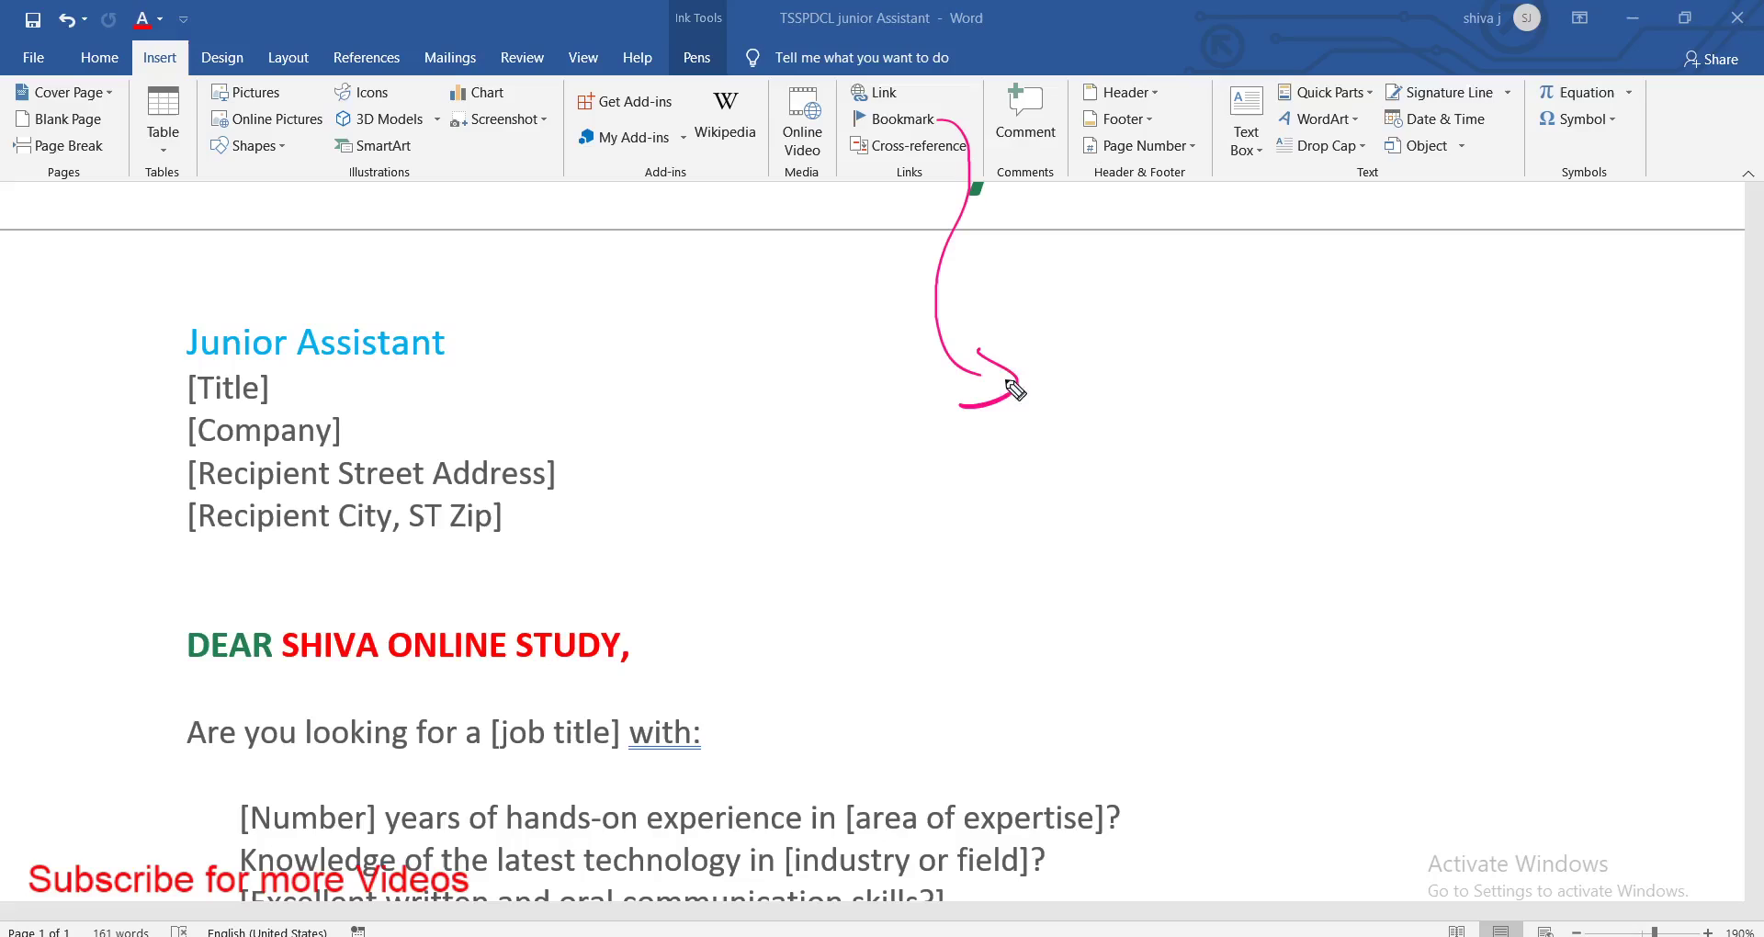
pyautogui.moveTo(1102, 360); pyautogui.dragTo(1108, 422)
pyautogui.moveTo(1068, 359)
pyautogui.mouseDown()
pyautogui.moveTo(1132, 354)
pyautogui.moveTo(1139, 415)
pyautogui.moveTo(1180, 421)
pyautogui.mouseUp()
pyautogui.moveTo(1159, 420)
pyautogui.mouseDown()
pyautogui.moveTo(1225, 418)
pyautogui.moveTo(1245, 365)
pyautogui.mouseUp()
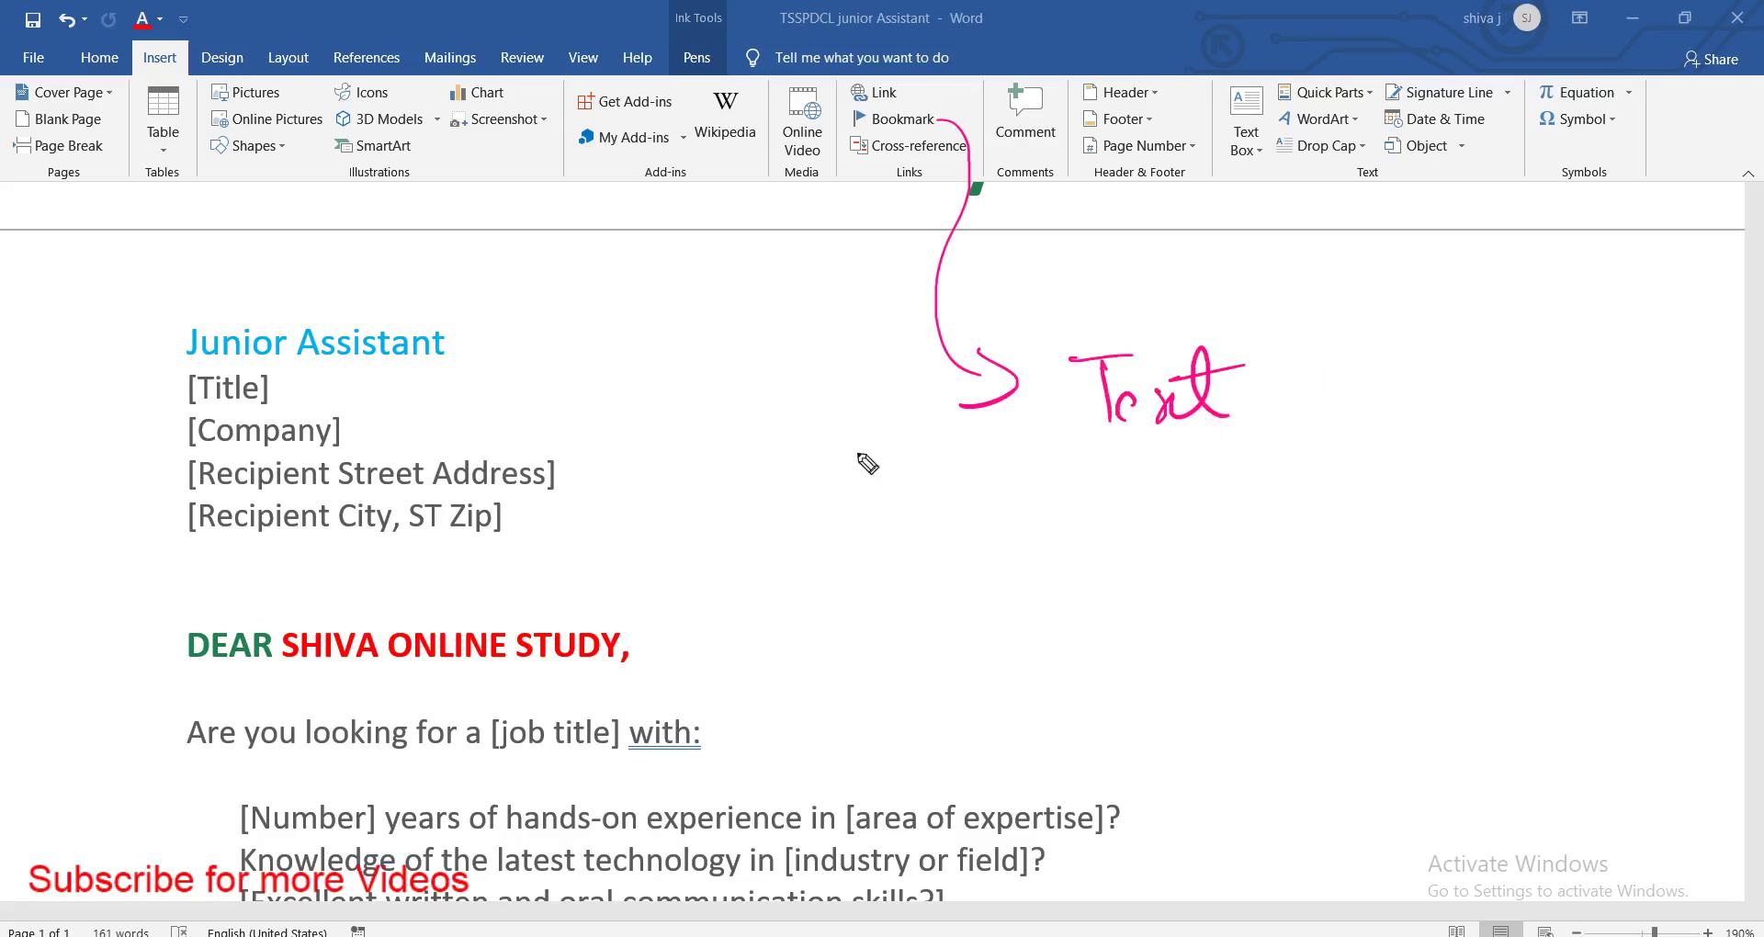
pyautogui.moveTo(464, 302); pyautogui.dragTo(249, 301)
pyautogui.moveTo(510, 601)
pyautogui.mouseDown()
pyautogui.moveTo(358, 715)
pyautogui.moveTo(479, 595)
pyautogui.mouseUp()
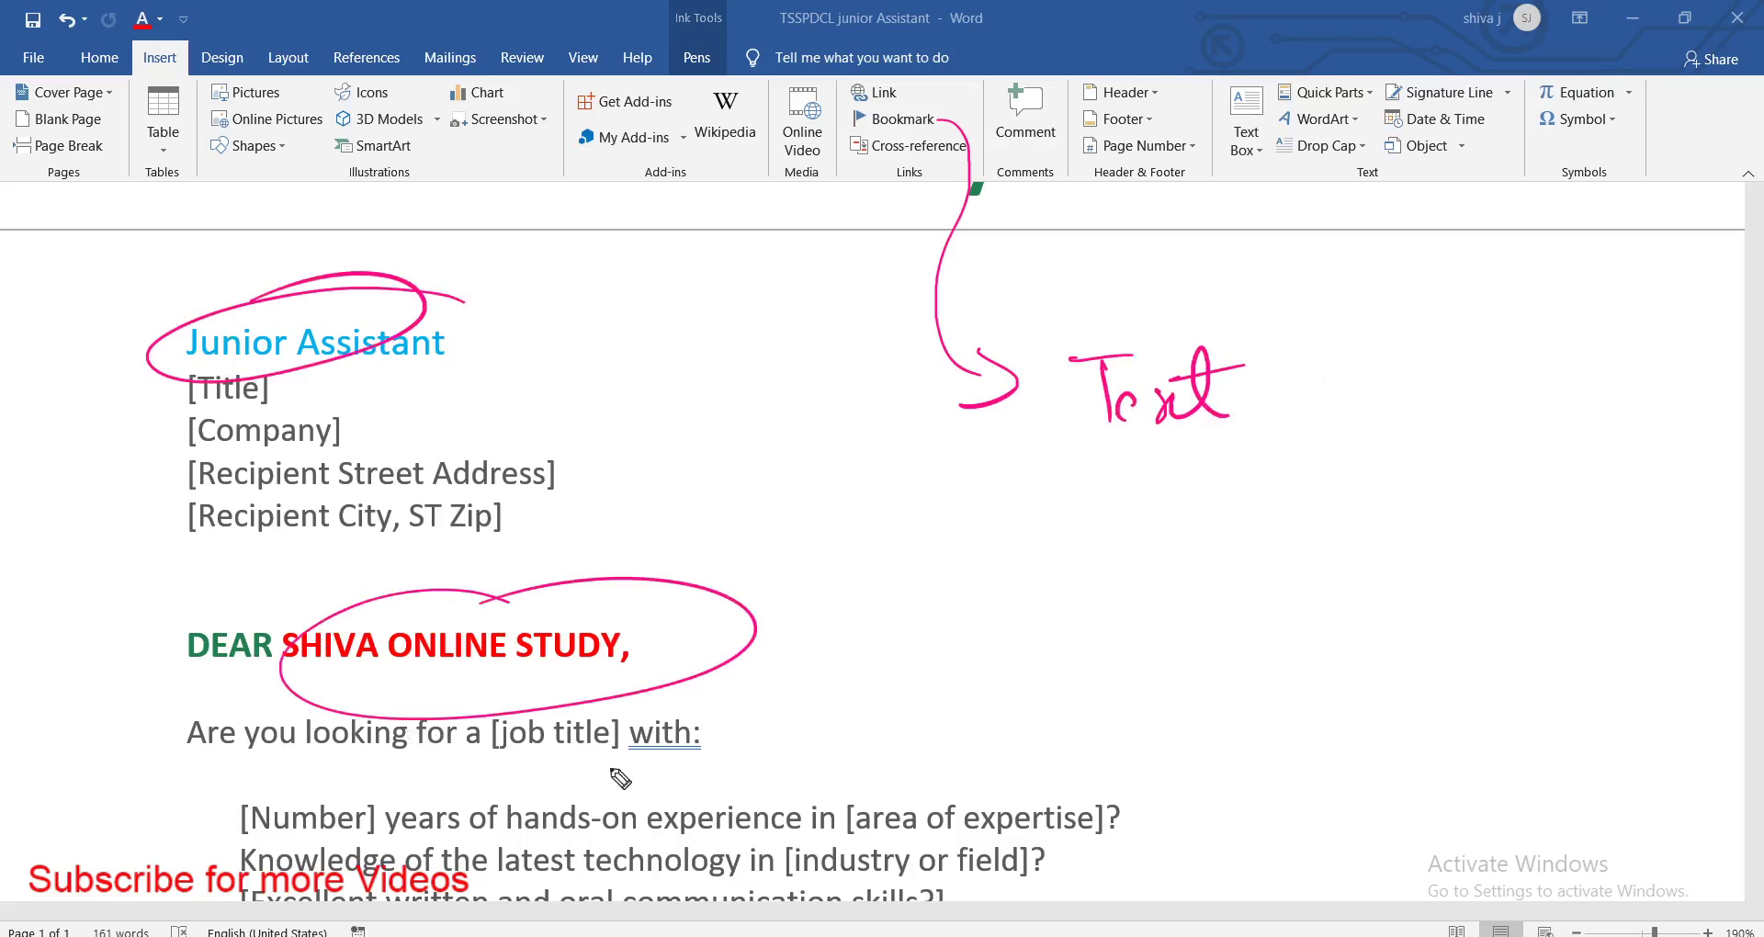
pyautogui.moveTo(1093, 764); pyautogui.dragTo(1007, 775)
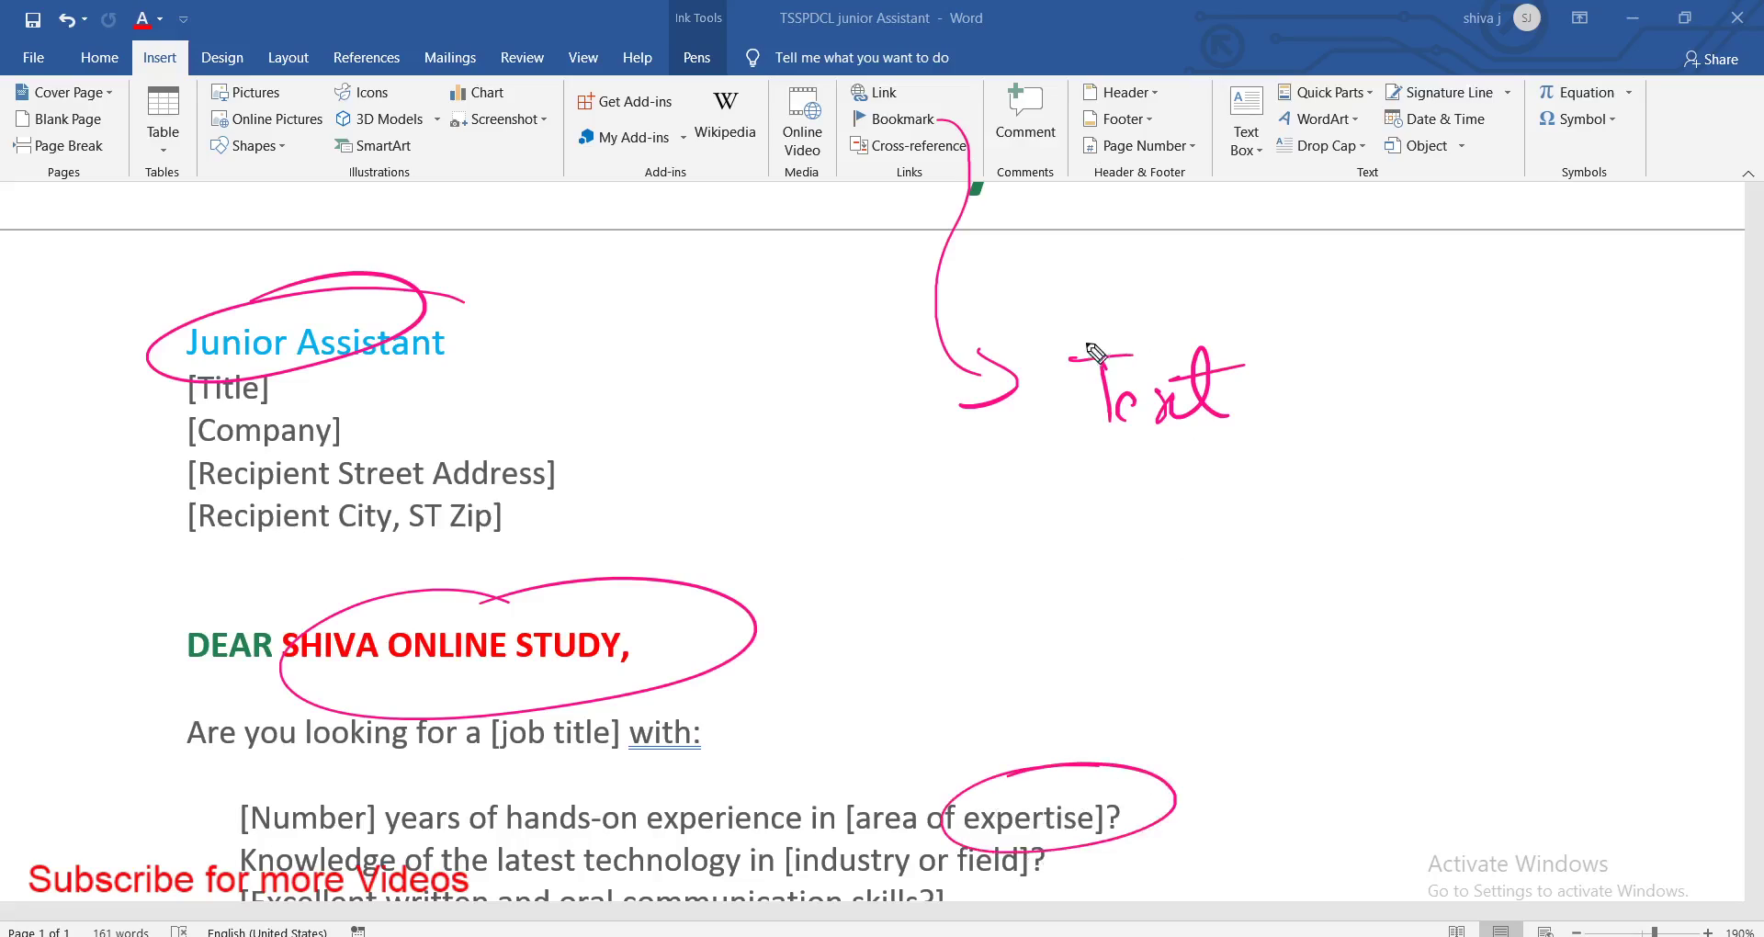
pyautogui.moveTo(459, 317)
pyautogui.mouseDown()
pyautogui.moveTo(493, 360)
pyautogui.moveTo(562, 349)
pyautogui.mouseUp()
pyautogui.moveTo(588, 274); pyautogui.dragTo(614, 305)
pyautogui.press('e')
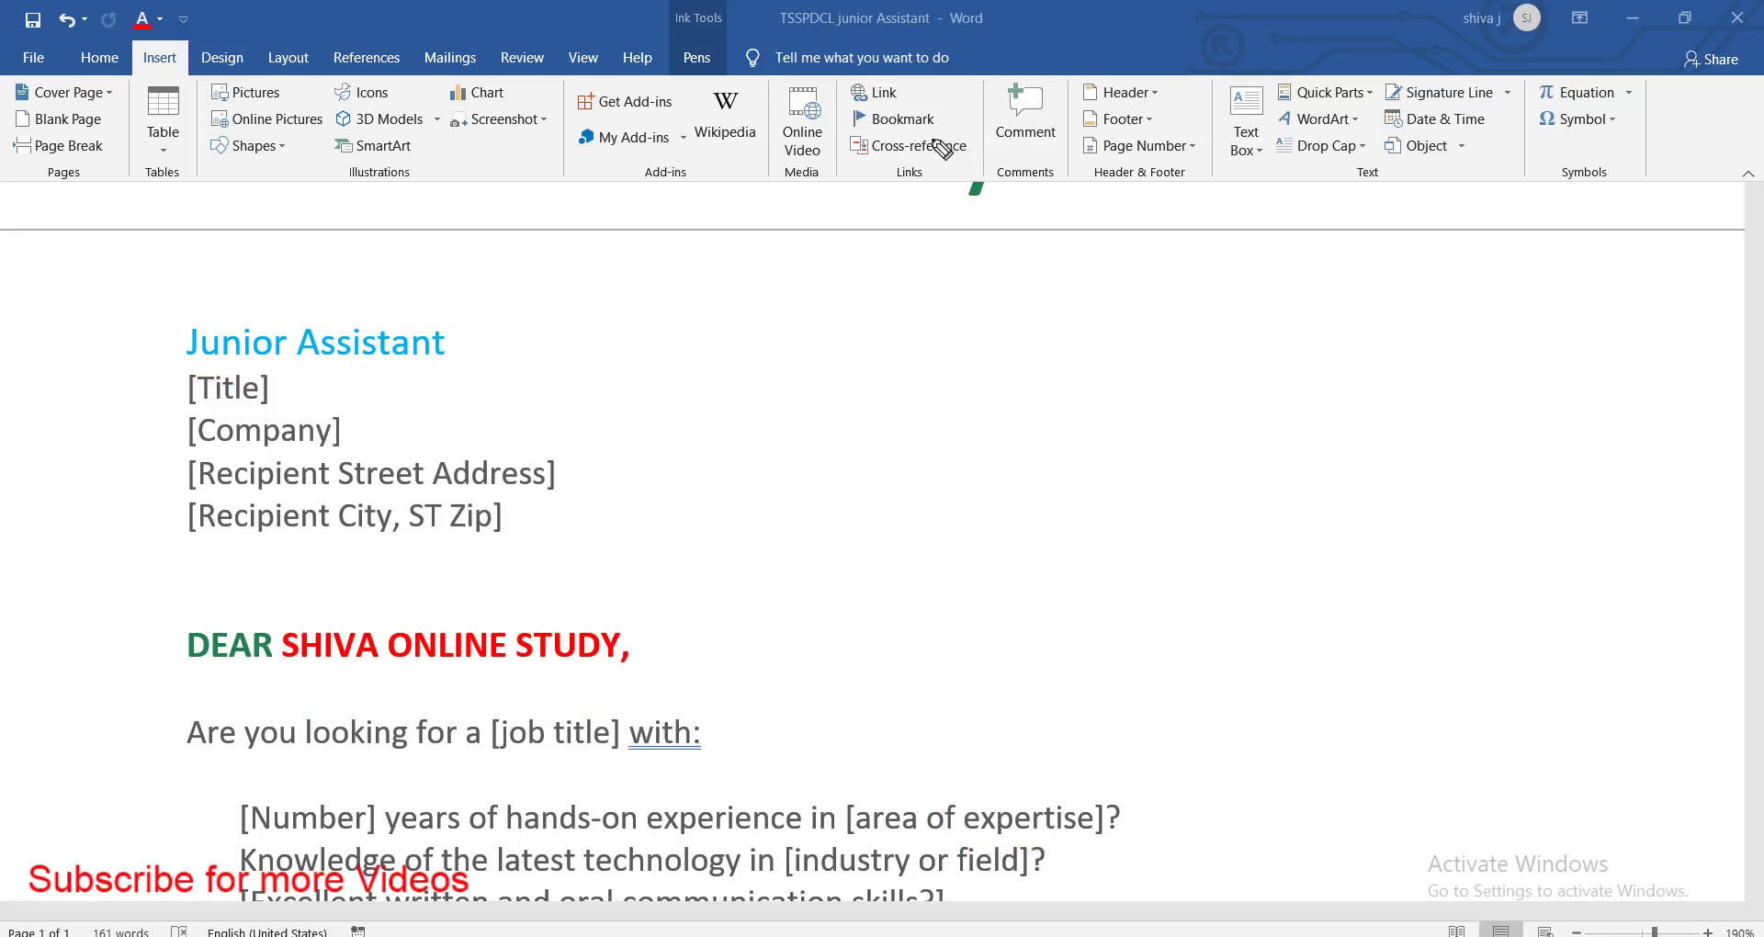
pyautogui.moveTo(946, 133); pyautogui.dragTo(933, 115)
pyautogui.press('e')
# Browse the Cross-reference Reference type list, then close the dialog without inserting anything
pyautogui.click(926, 146)
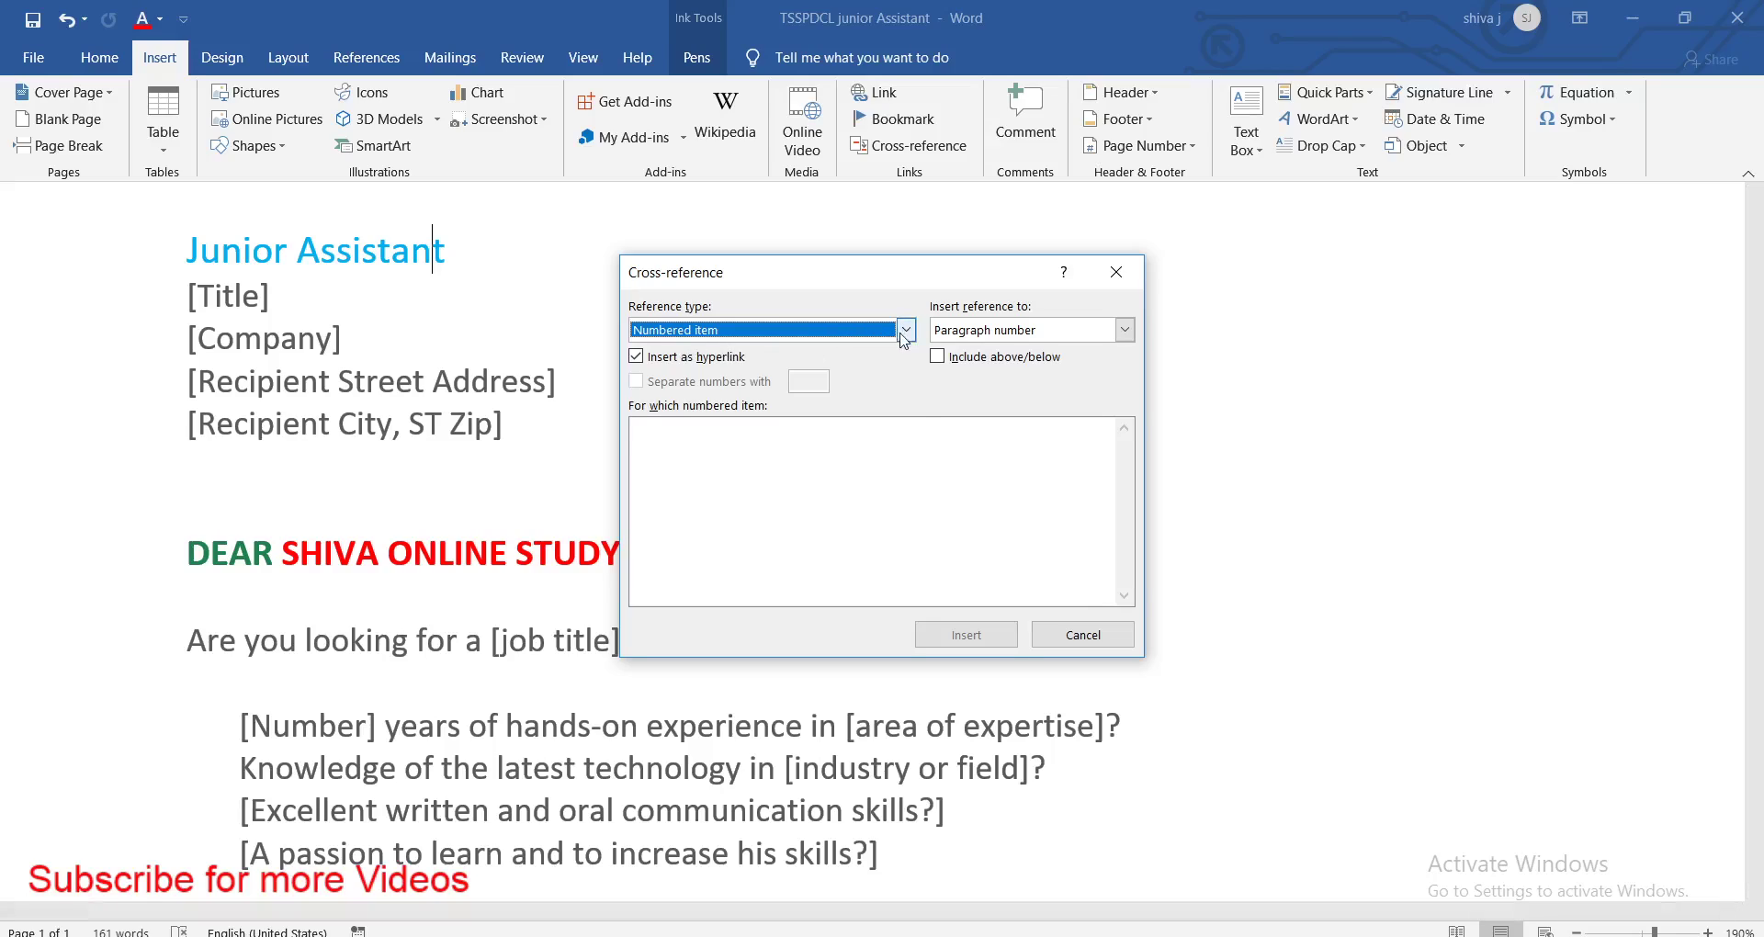
pyautogui.click(904, 332)
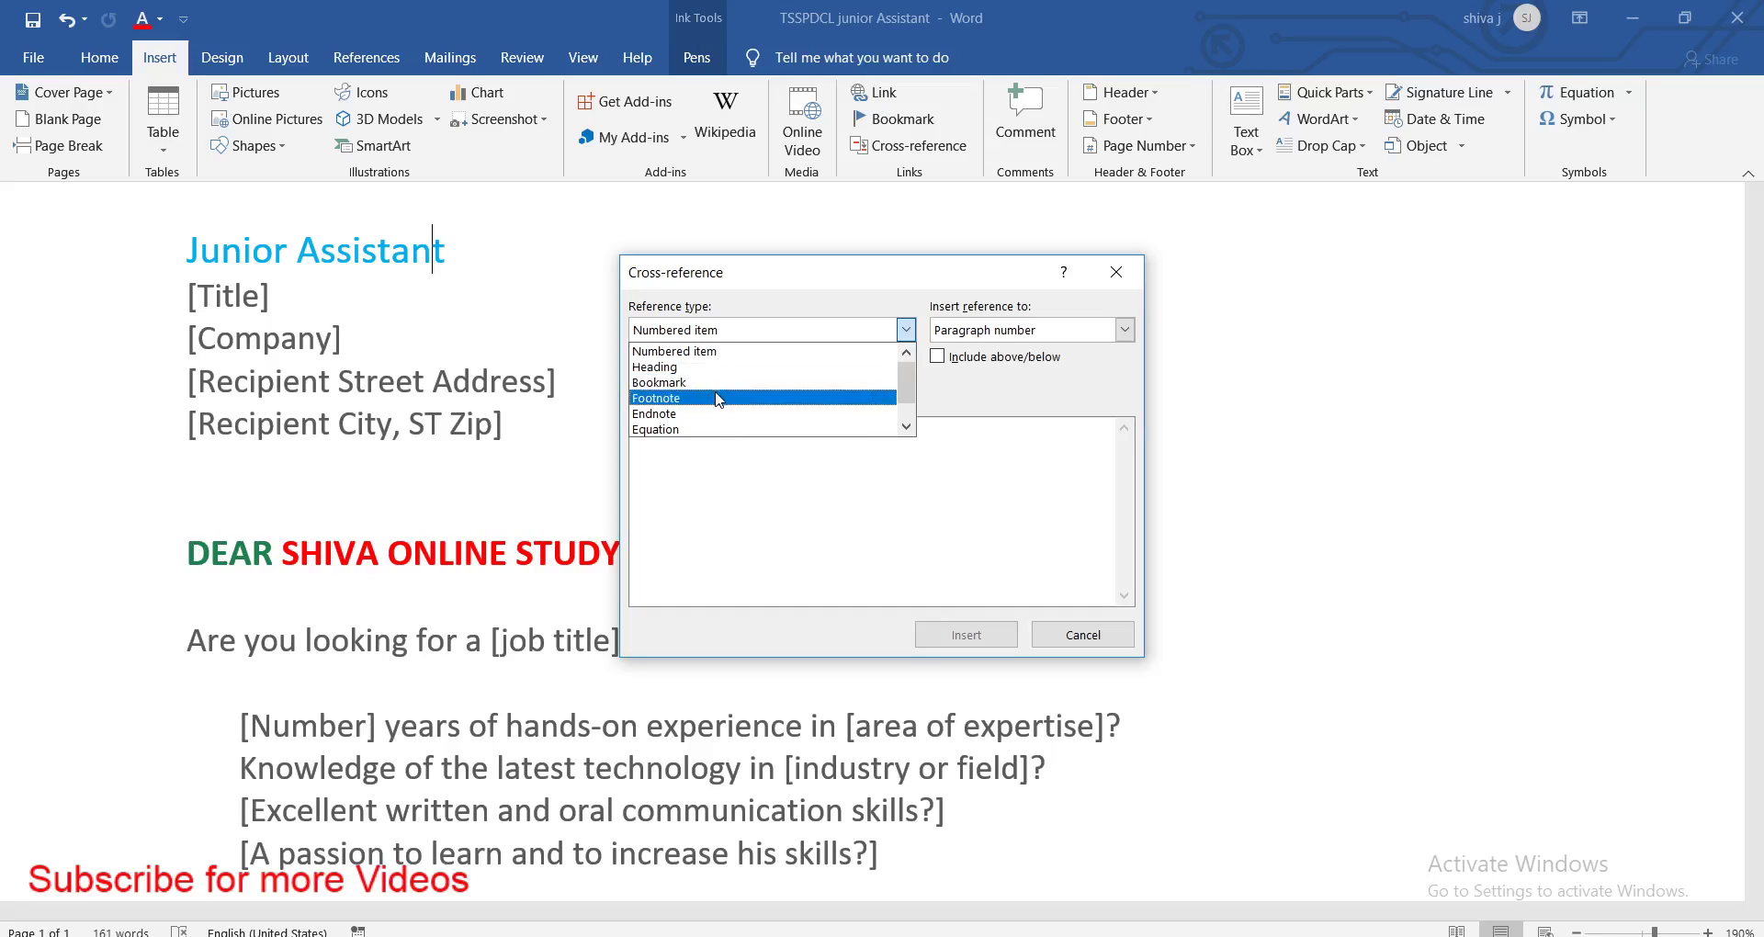
pyautogui.moveTo(905, 395); pyautogui.dragTo(905, 411)
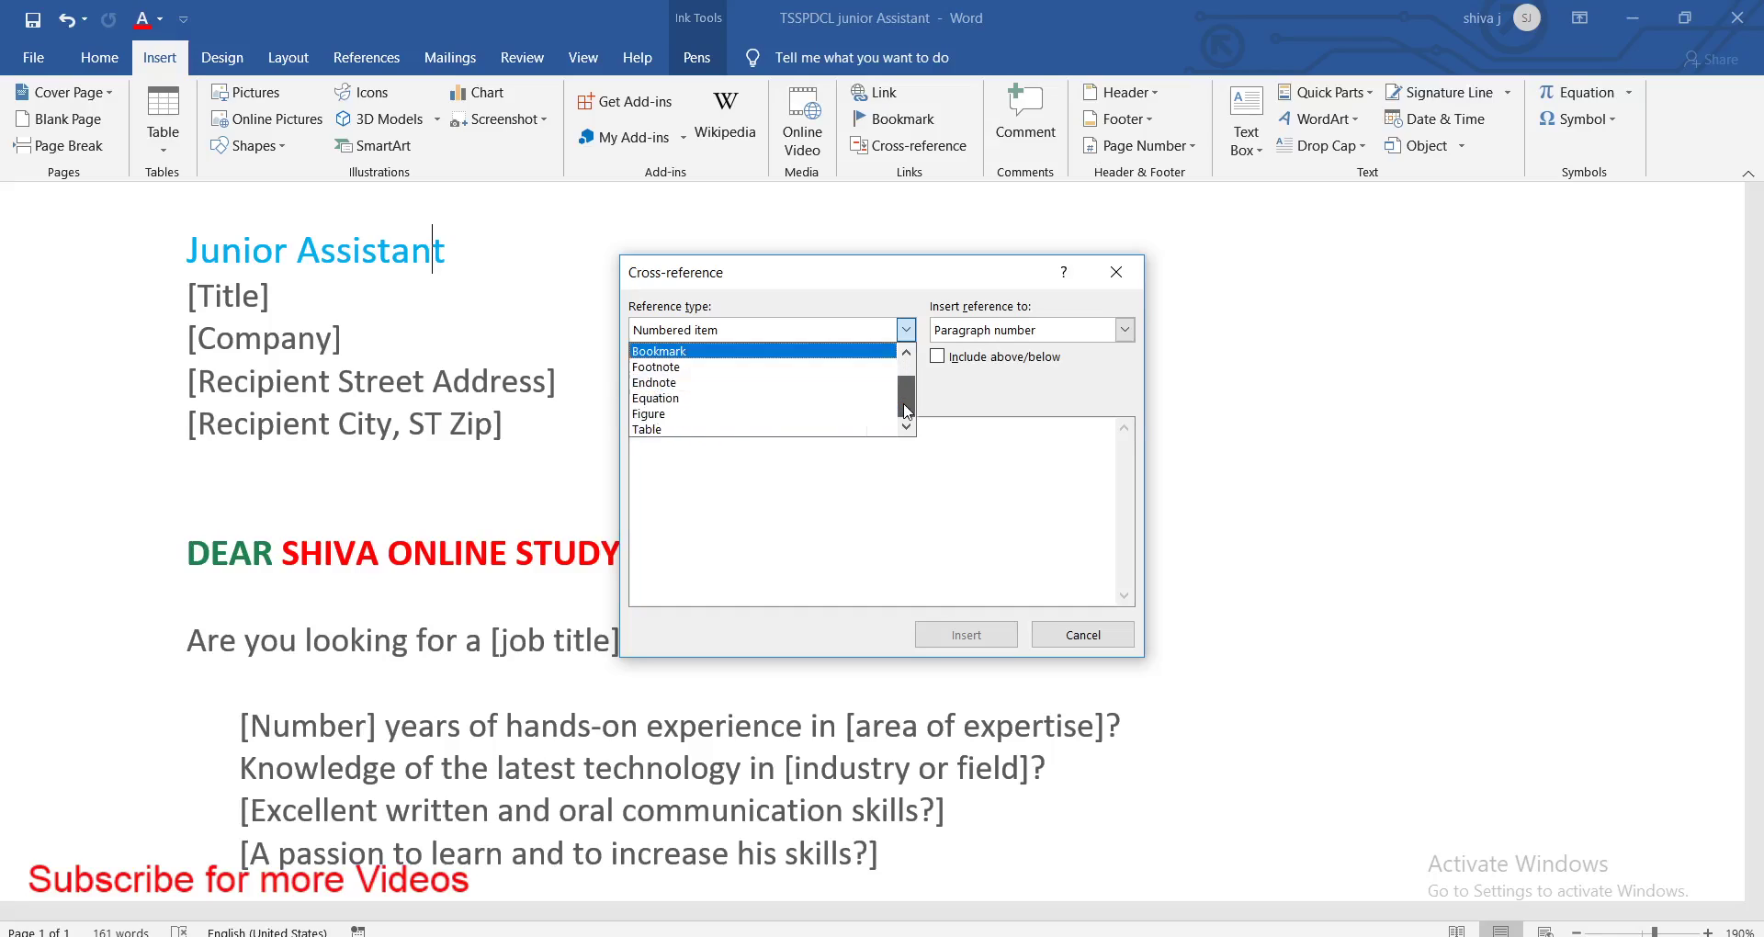
pyautogui.click(1113, 279)
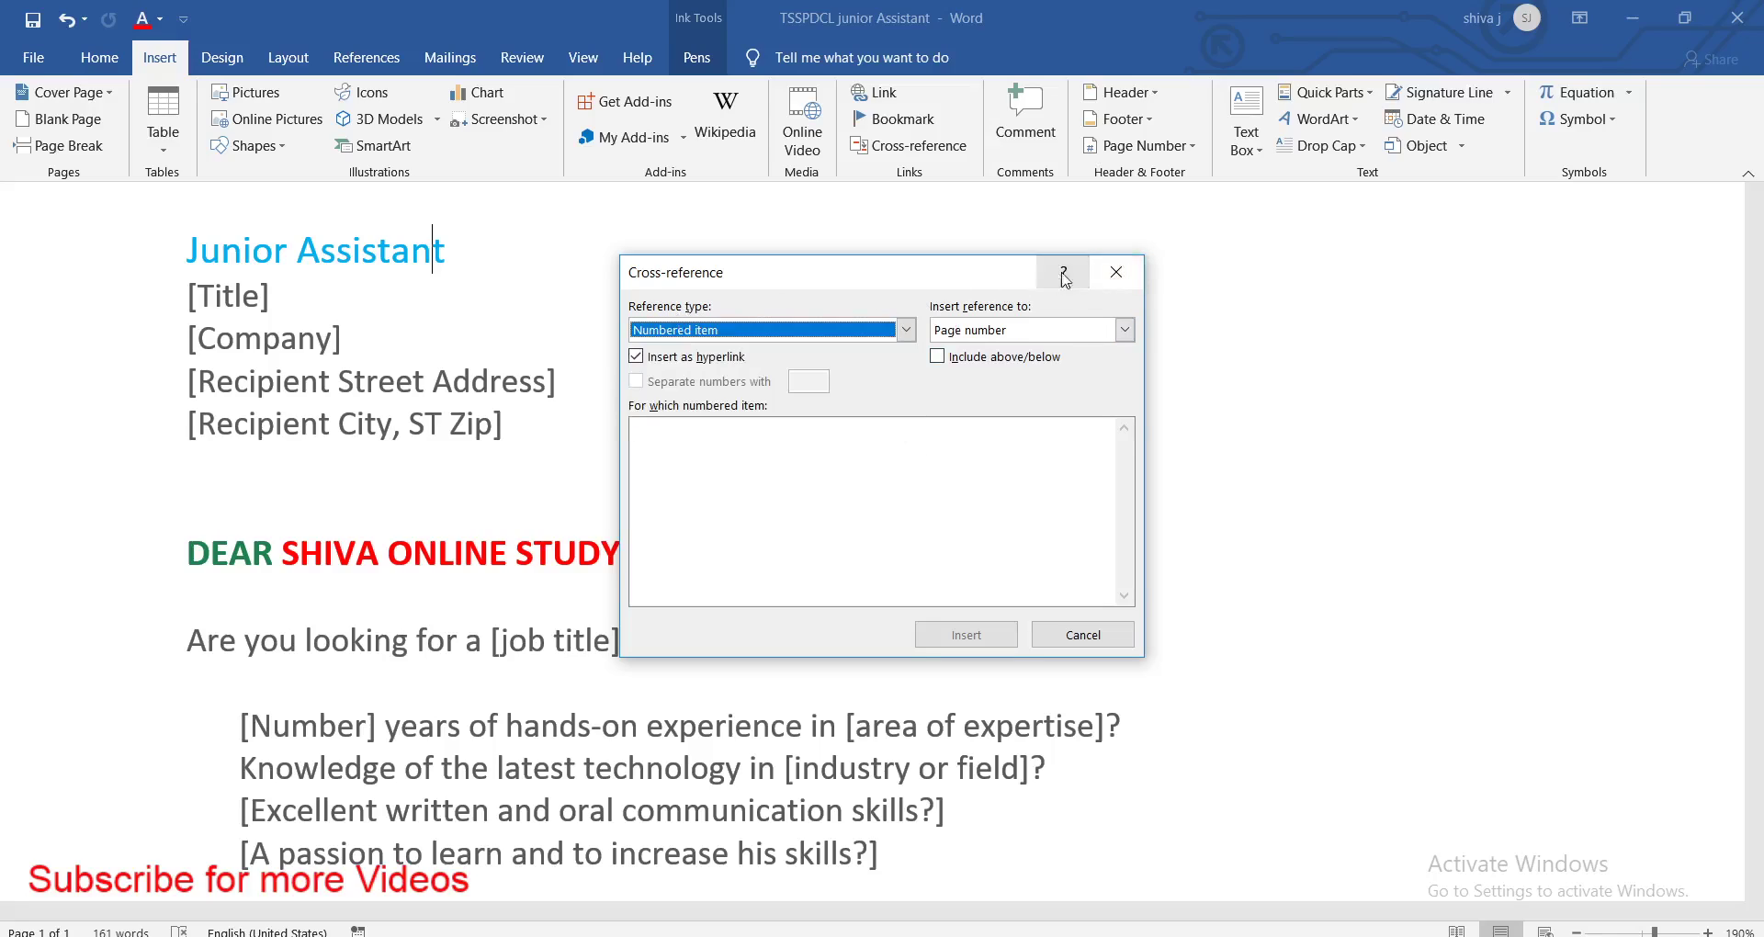
pyautogui.click(1097, 274)
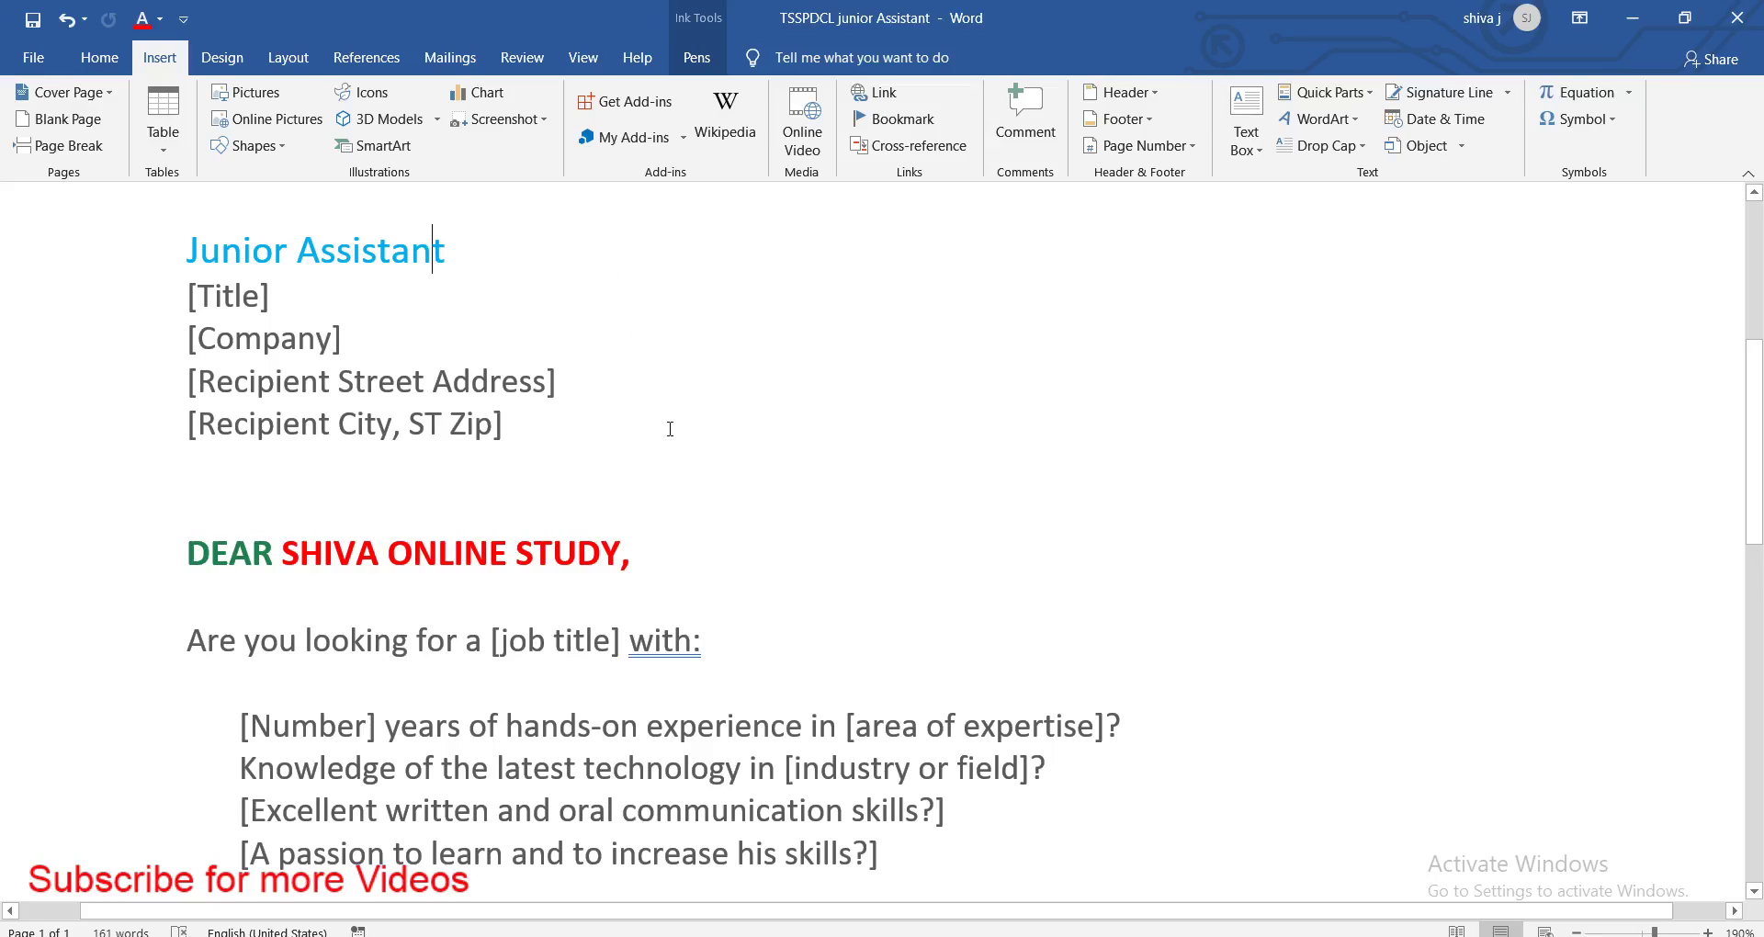
pyautogui.scroll(3, 671, 429)
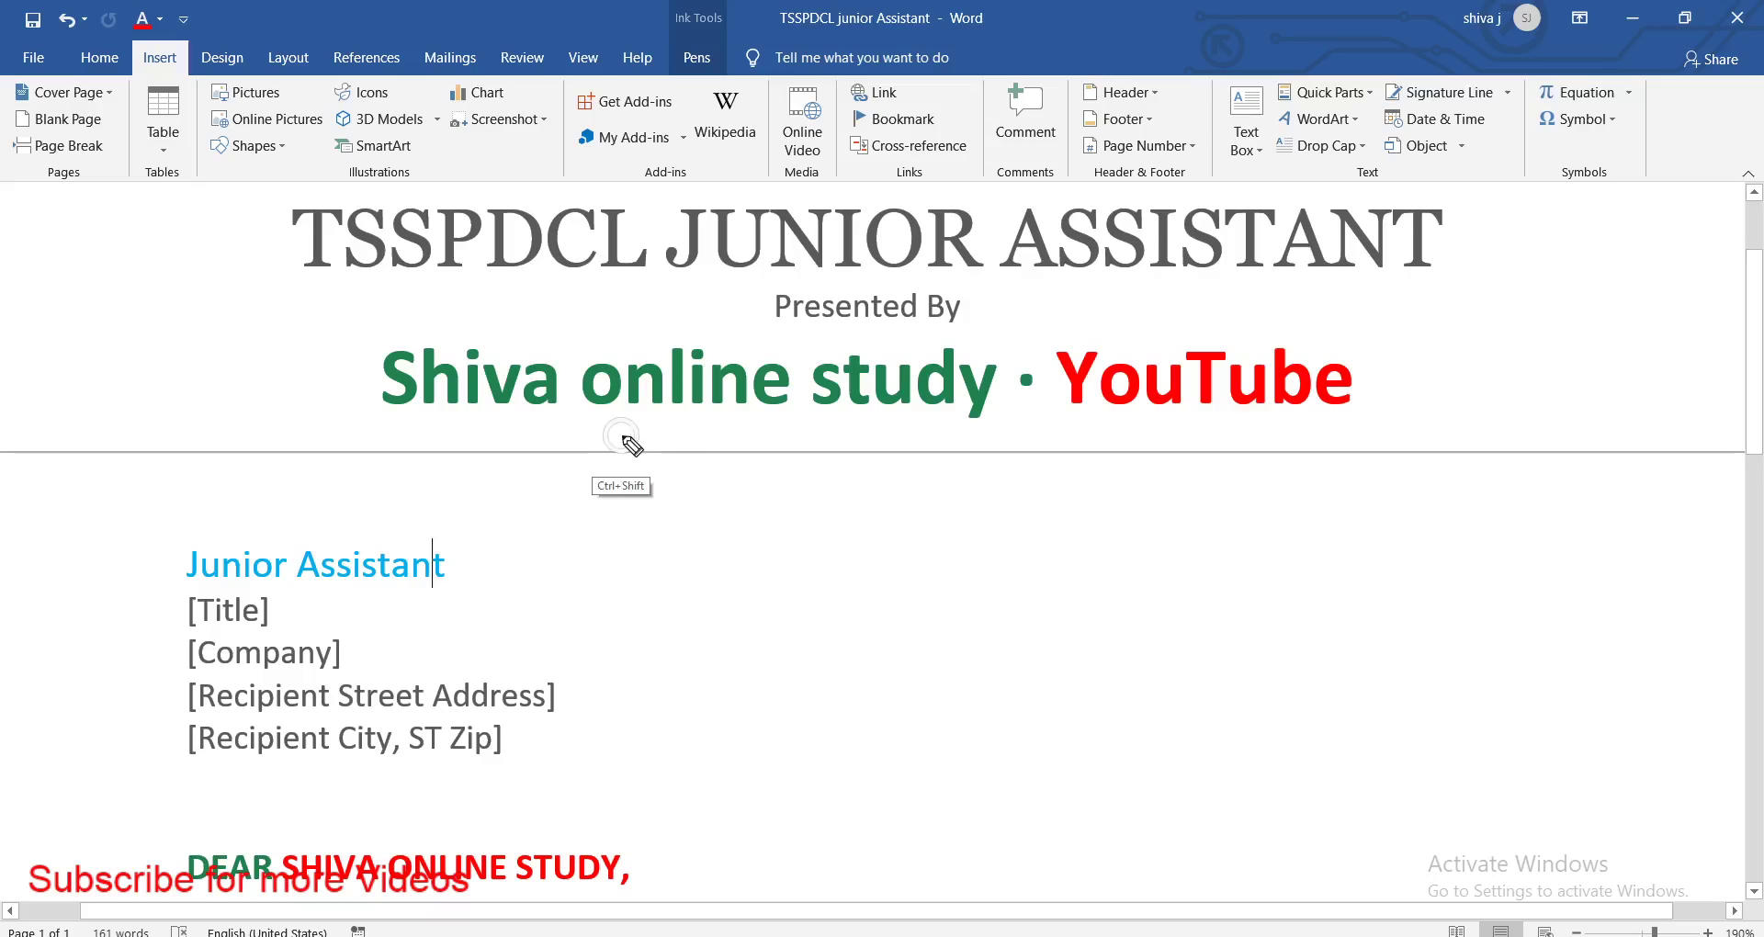
pyautogui.moveTo(957, 522); pyautogui.dragTo(960, 555)
pyautogui.moveTo(988, 524)
pyautogui.mouseDown()
pyautogui.moveTo(995, 549)
pyautogui.moveTo(997, 525)
pyautogui.mouseUp()
pyautogui.moveTo(1030, 514); pyautogui.dragTo(990, 479)
pyautogui.moveTo(1171, 531); pyautogui.dragTo(1262, 512)
pyautogui.moveTo(1285, 491); pyautogui.dragTo(1302, 531)
pyautogui.moveTo(1367, 494); pyautogui.dragTo(1375, 531)
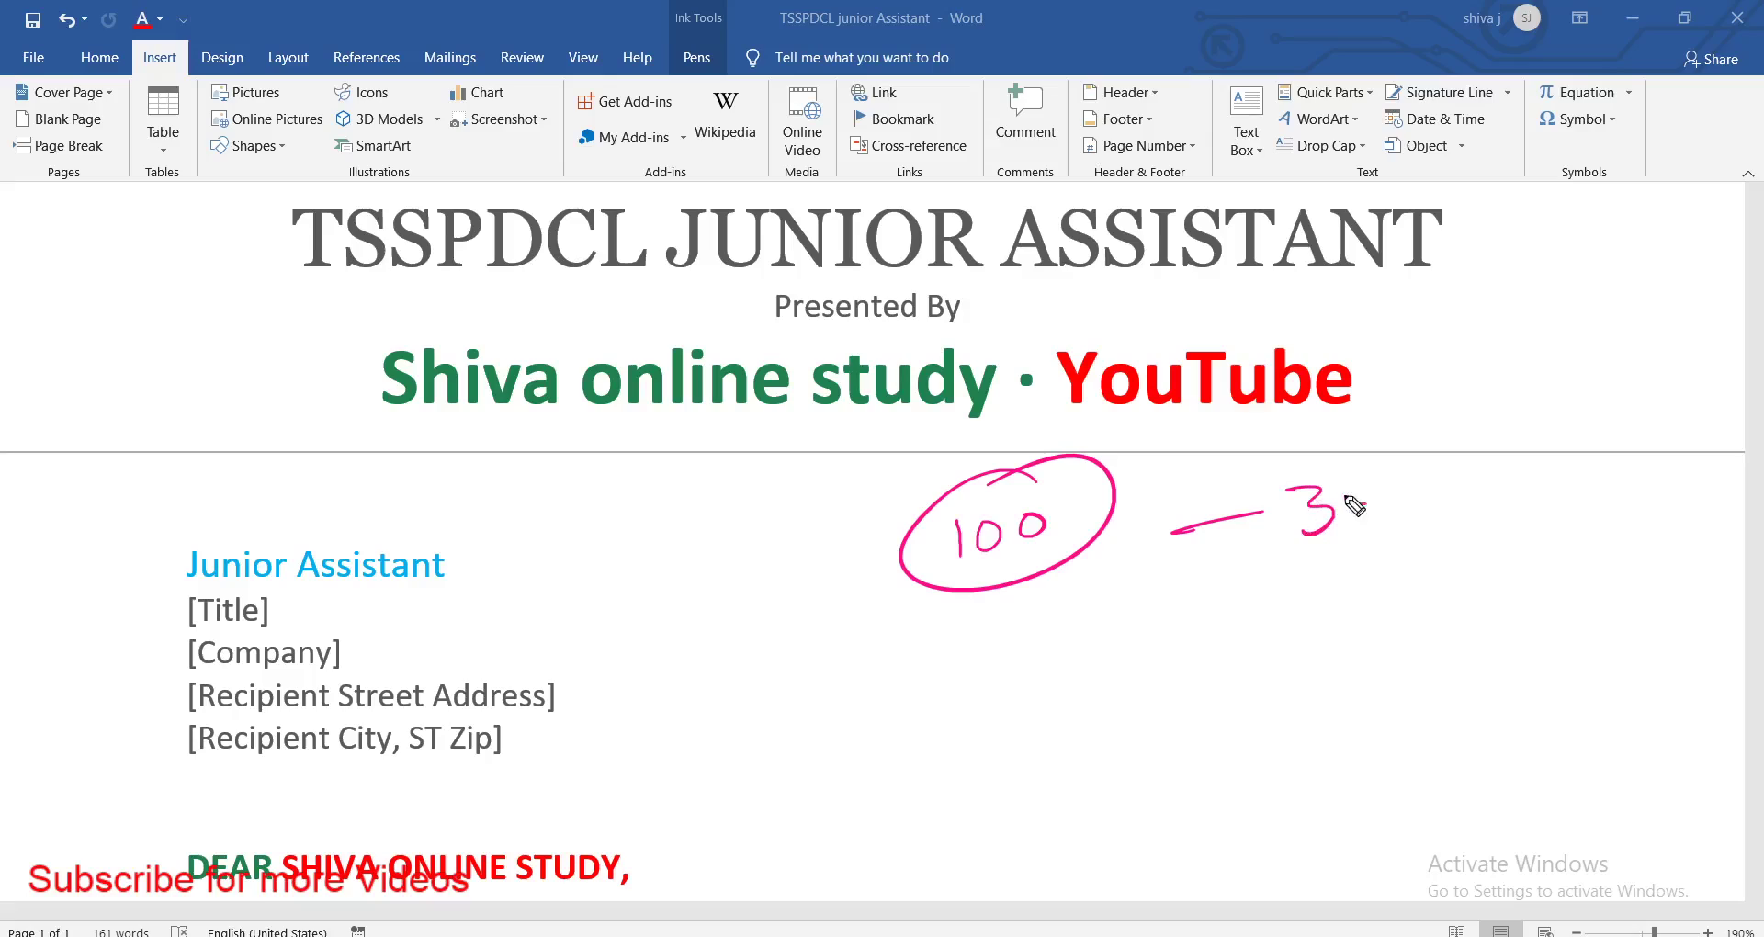
pyautogui.moveTo(1346, 444); pyautogui.dragTo(1378, 445)
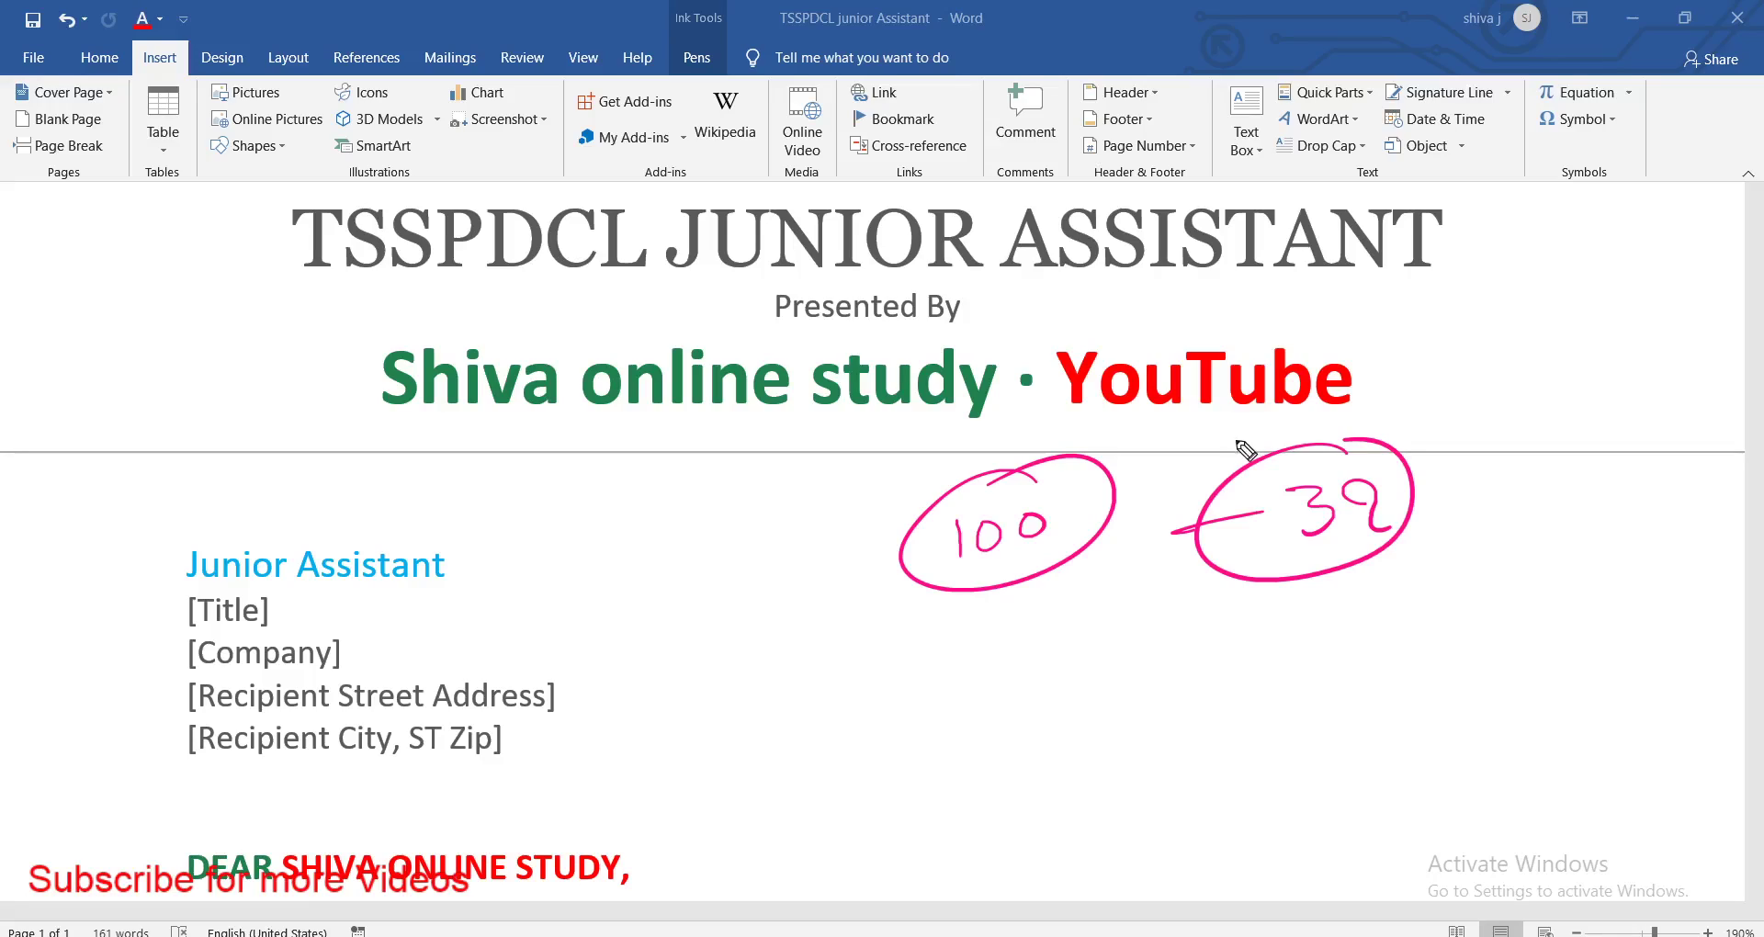
pyautogui.moveTo(1419, 501); pyautogui.dragTo(1595, 440)
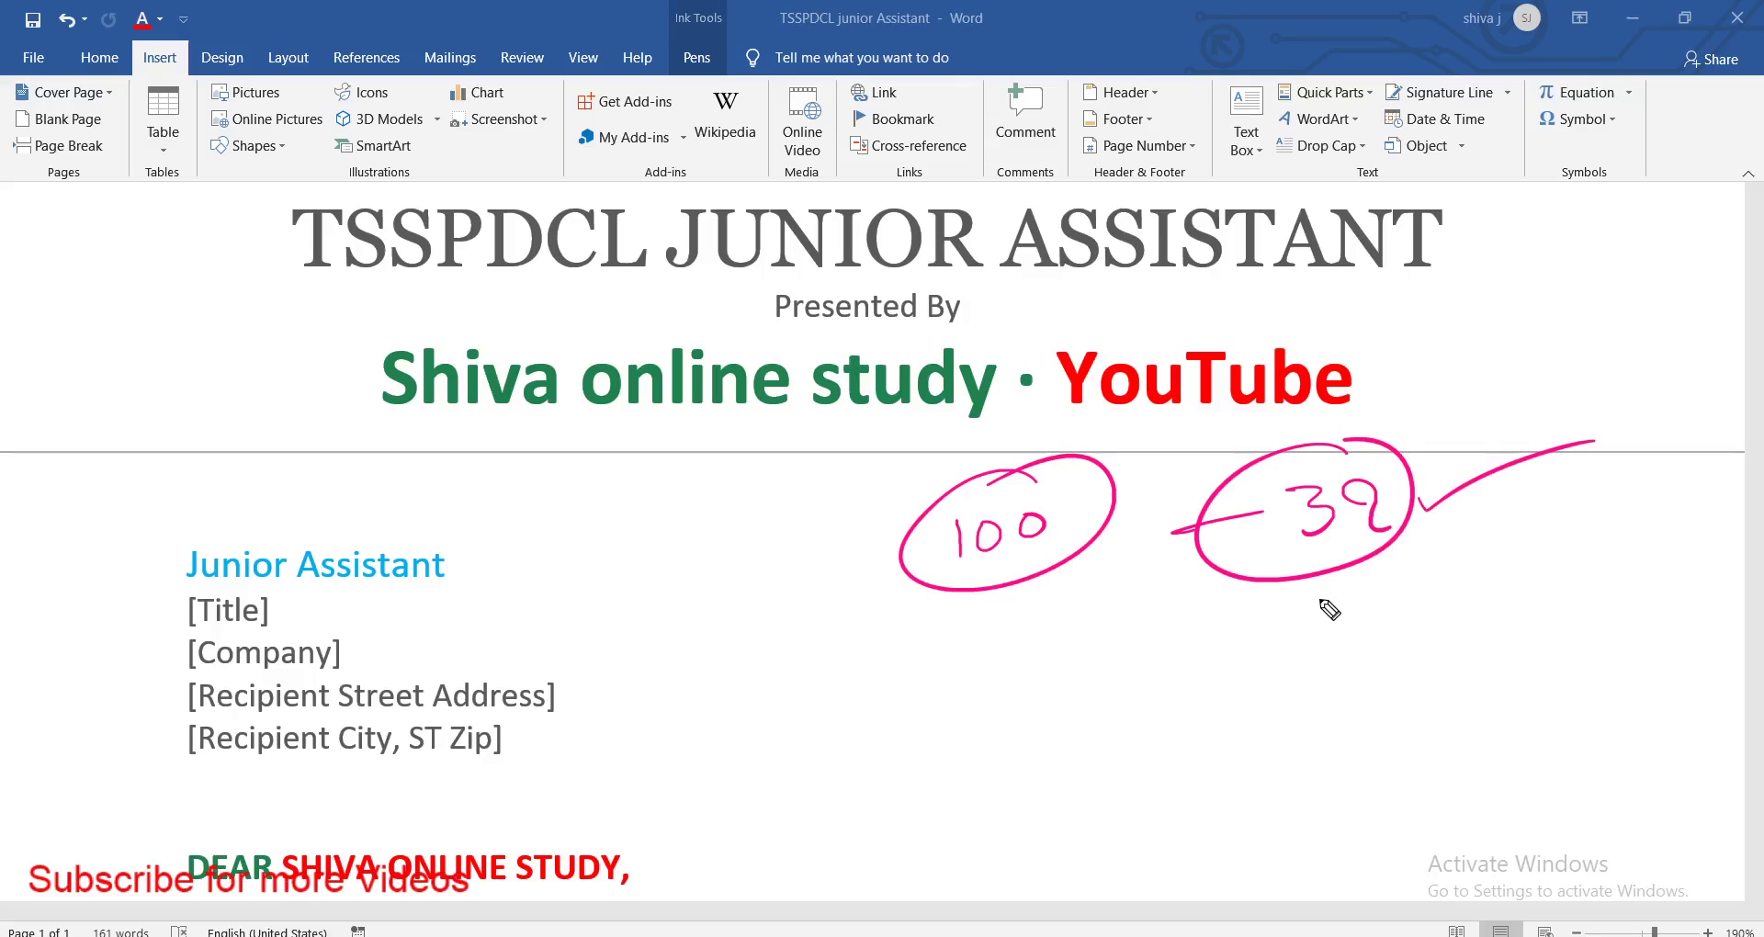
pyautogui.moveTo(1047, 549)
pyautogui.mouseDown()
pyautogui.moveTo(1308, 556)
pyautogui.moveTo(1327, 582)
pyautogui.mouseUp()
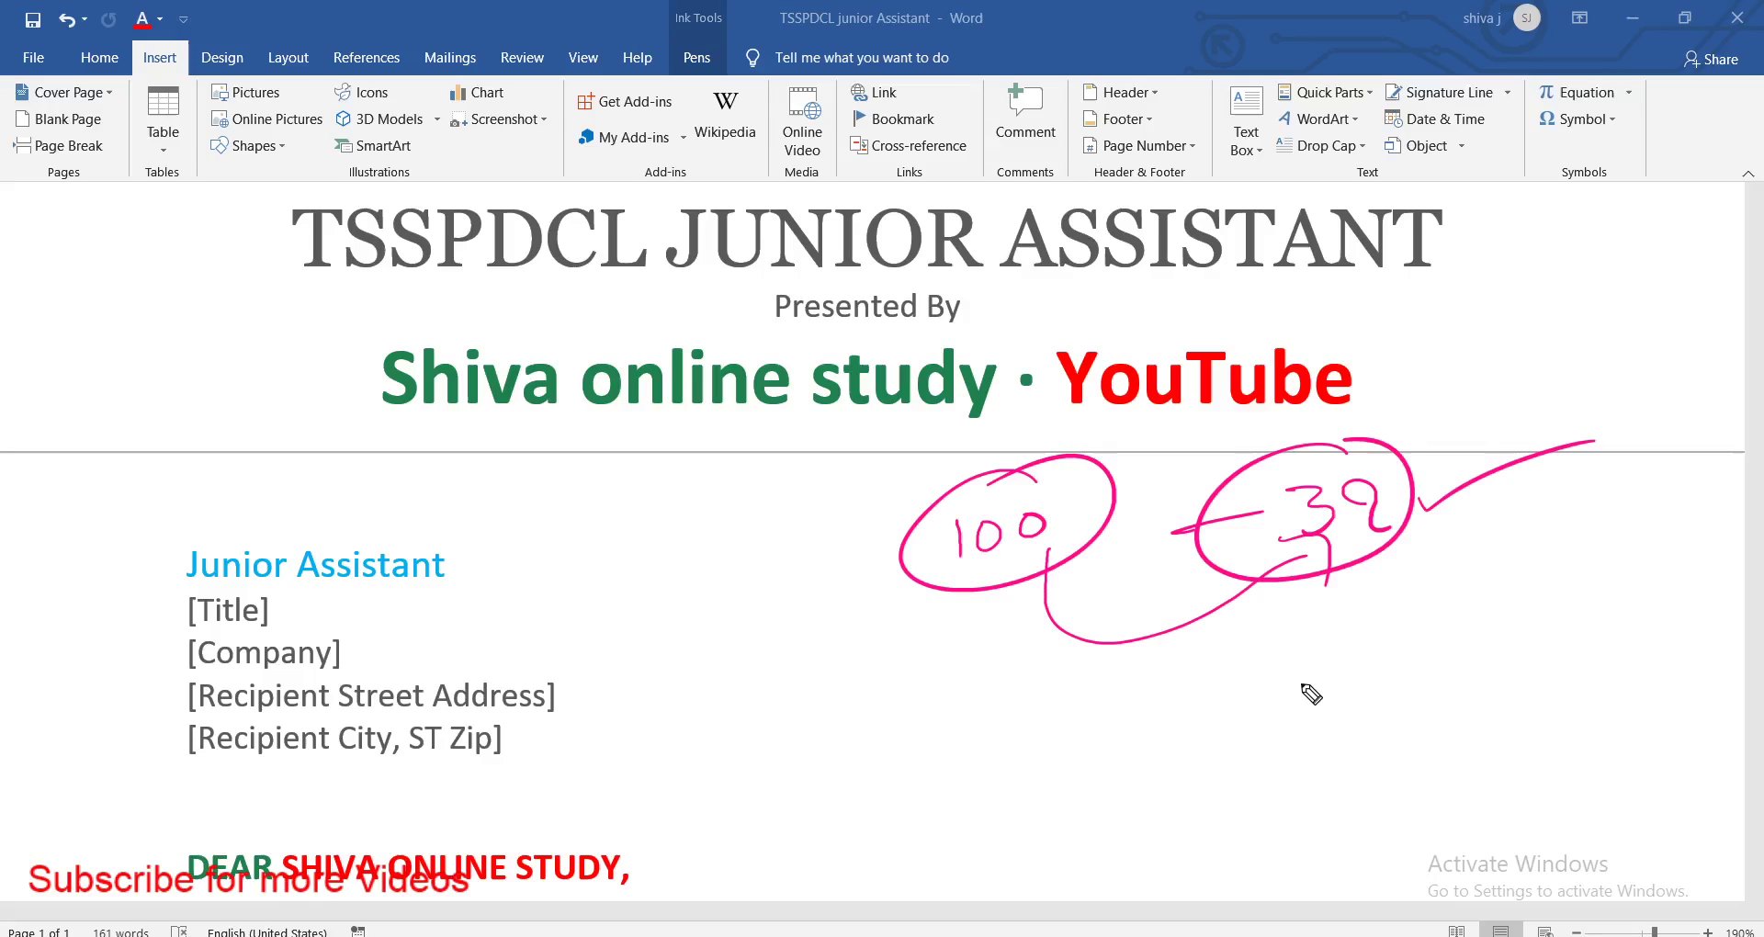
pyautogui.press('e')
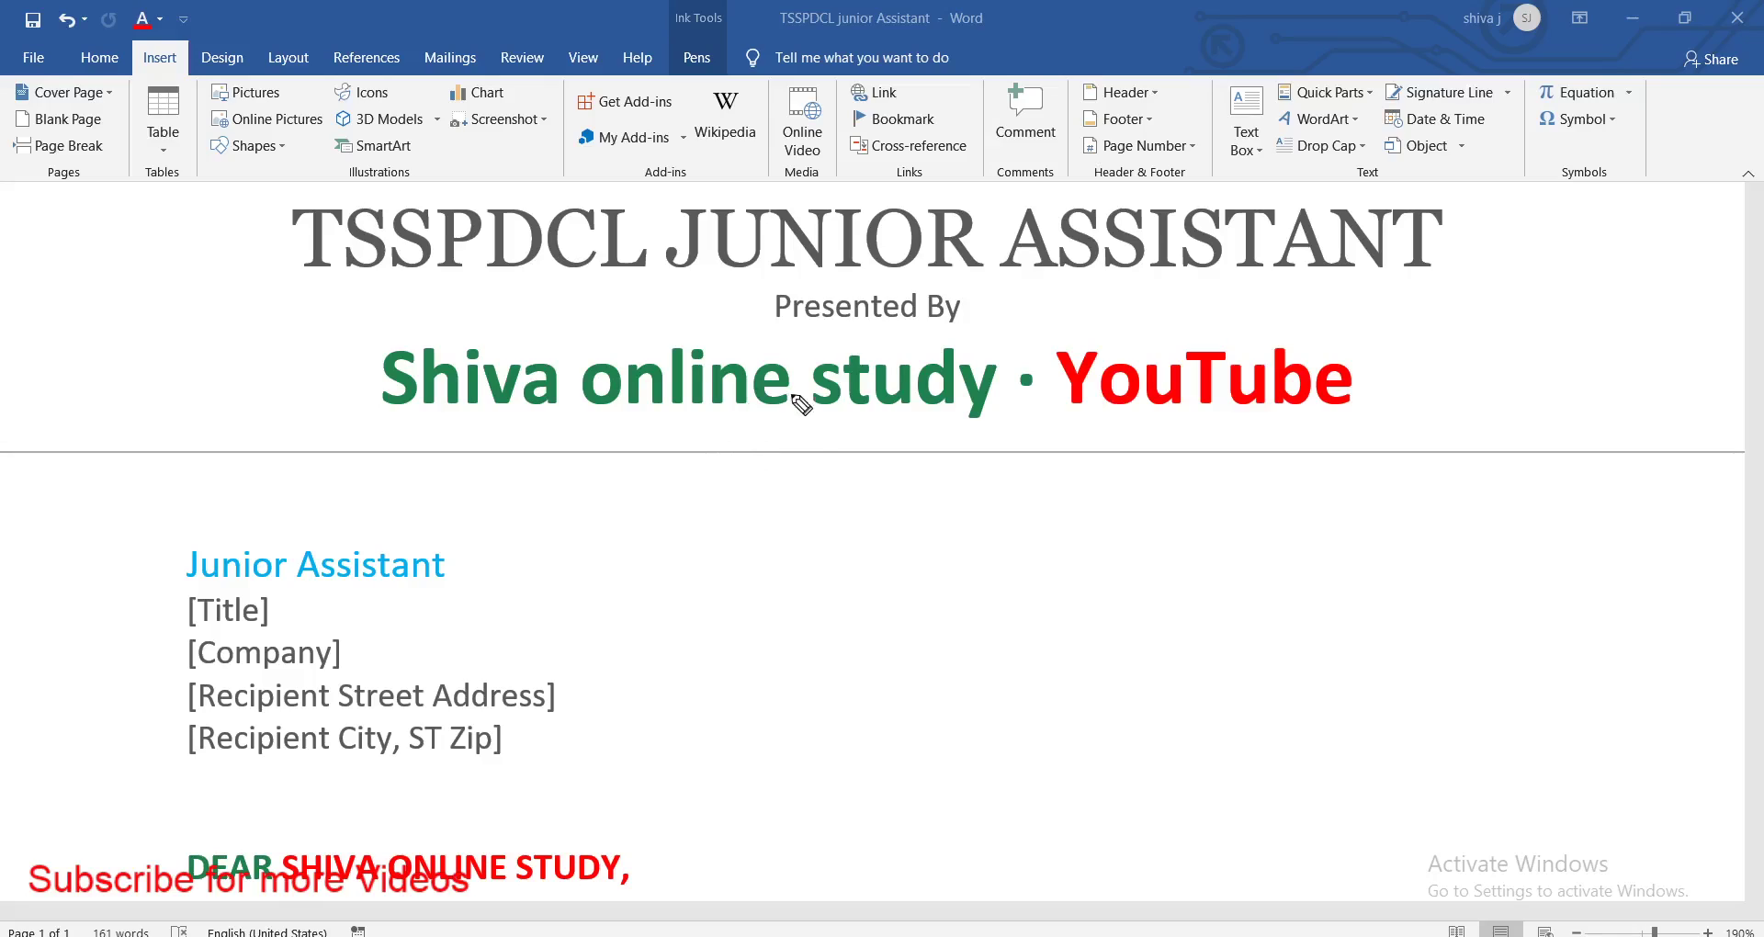
pyautogui.moveTo(928, 108); pyautogui.dragTo(863, 110)
pyautogui.moveTo(910, 94)
pyautogui.mouseDown()
pyautogui.moveTo(956, 67)
pyautogui.moveTo(999, 79)
pyautogui.mouseUp()
pyautogui.moveTo(968, 145); pyautogui.dragTo(1009, 116)
pyautogui.moveTo(933, 165); pyautogui.dragTo(955, 147)
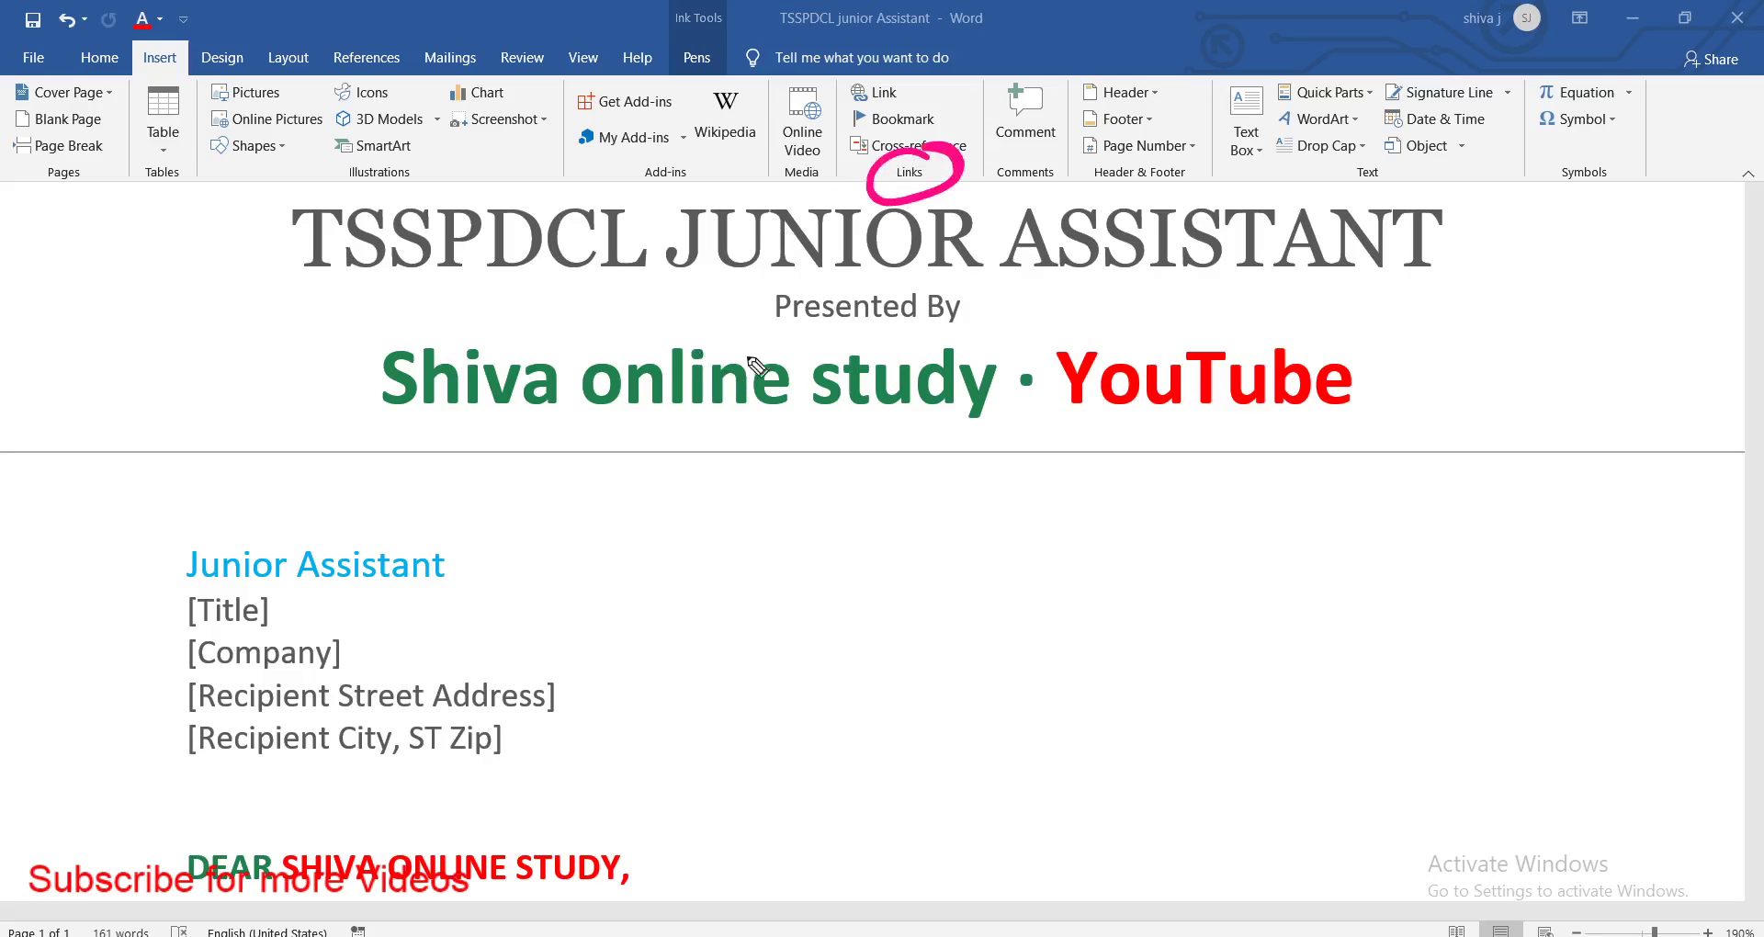
pyautogui.moveTo(887, 221); pyautogui.dragTo(174, 124)
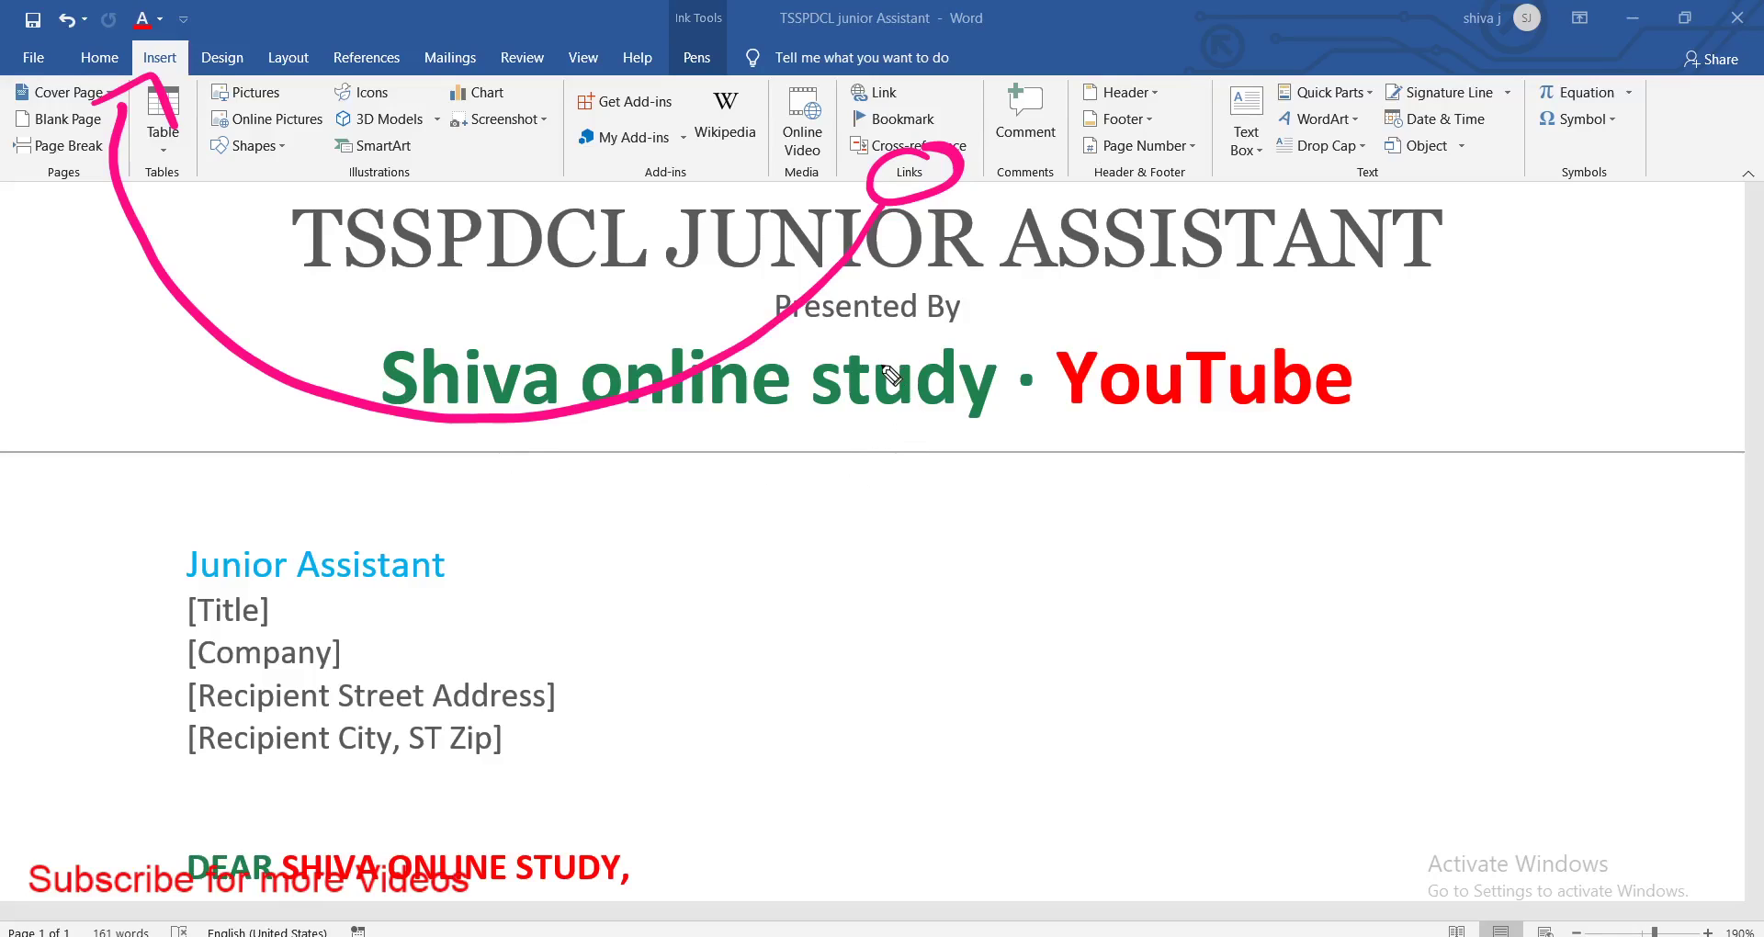
pyautogui.press('e')
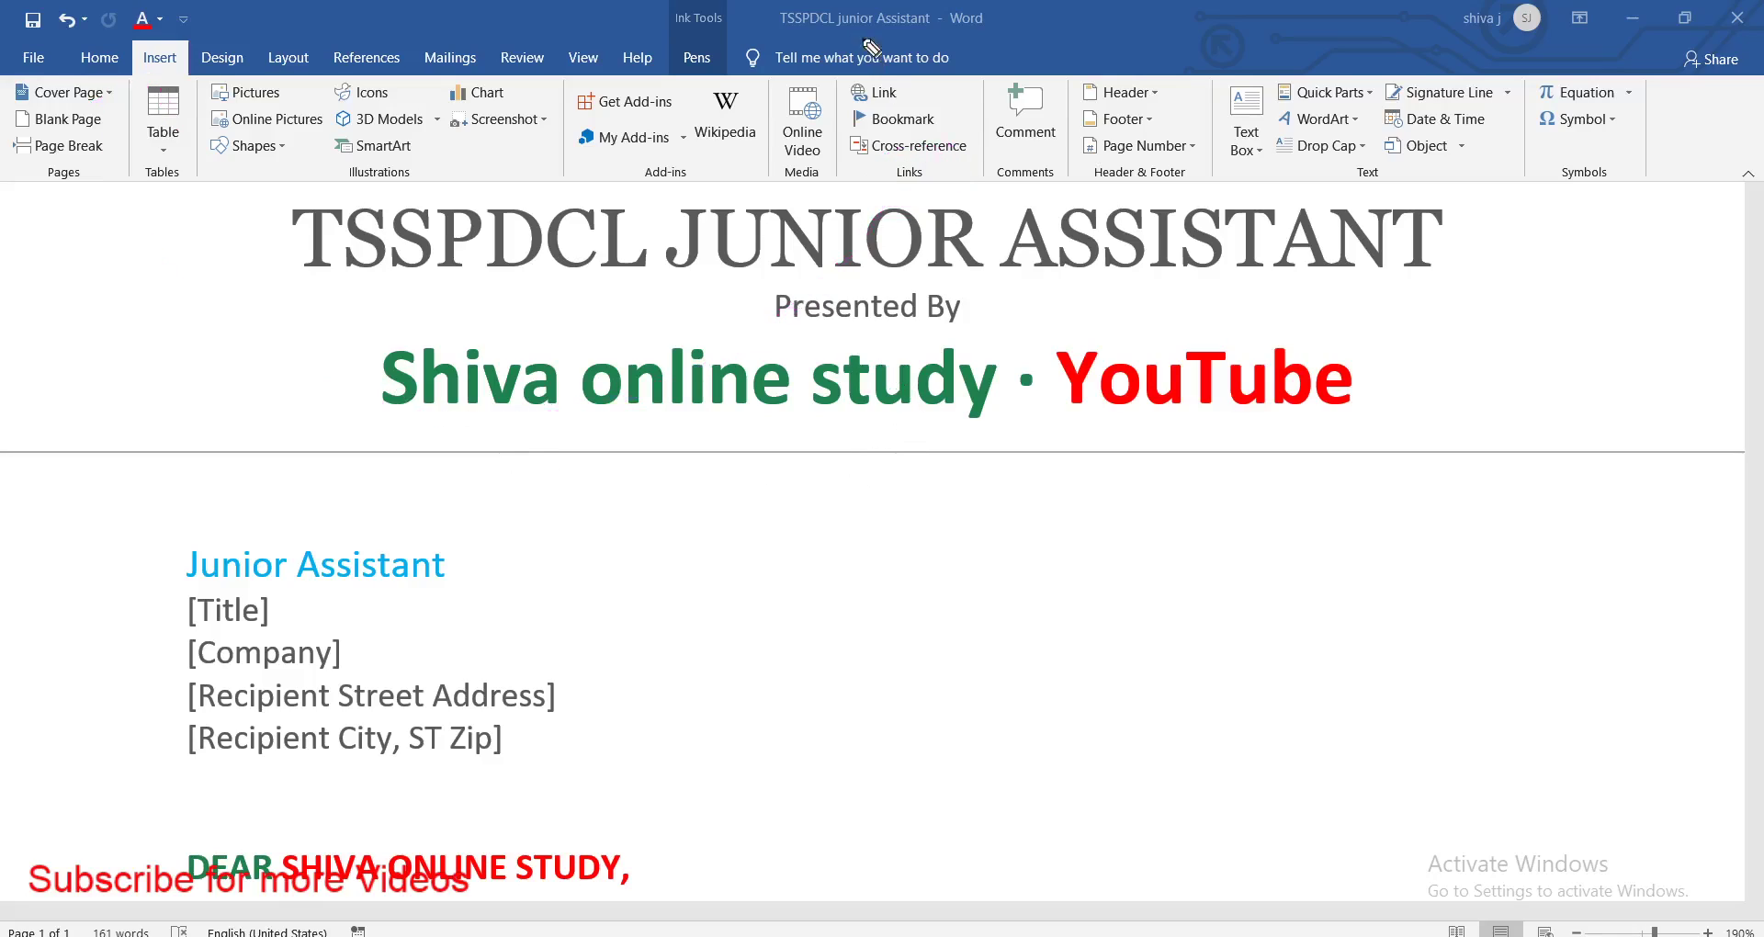
pyautogui.moveTo(898, 82); pyautogui.dragTo(969, 55)
pyautogui.moveTo(932, 158); pyautogui.dragTo(944, 165)
pyautogui.moveTo(219, 32)
pyautogui.mouseDown()
pyautogui.moveTo(120, 102)
pyautogui.moveTo(136, 64)
pyautogui.mouseUp()
pyautogui.moveTo(1043, 183); pyautogui.dragTo(1084, 149)
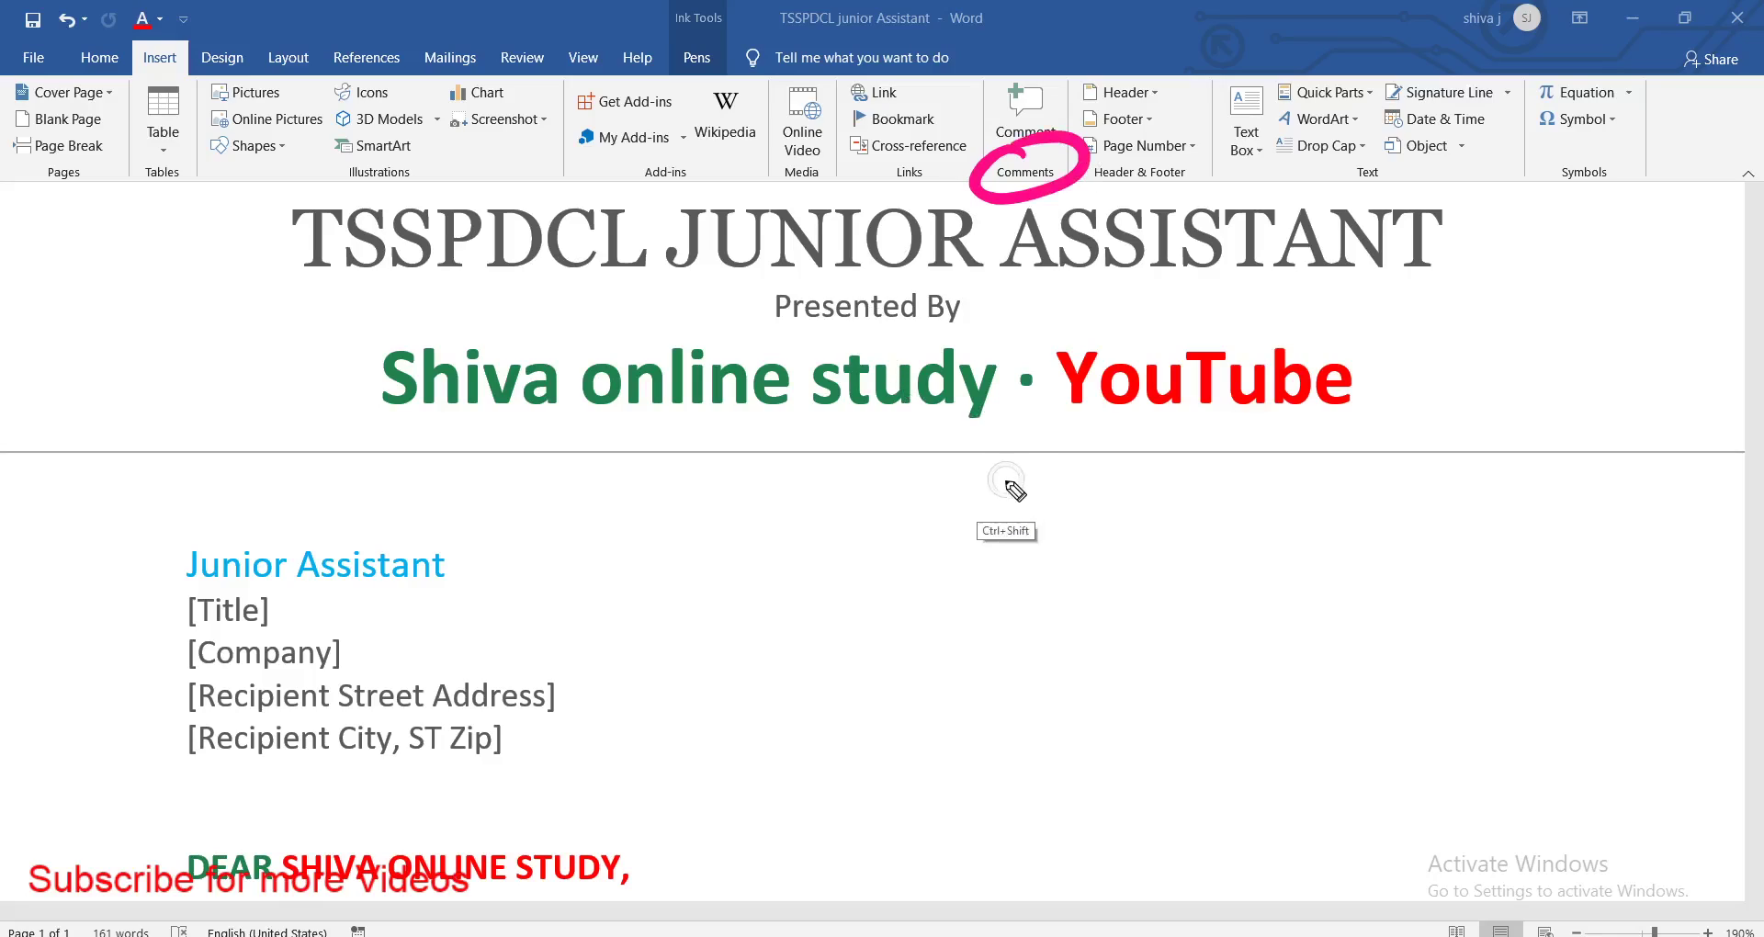
pyautogui.press('Escape')
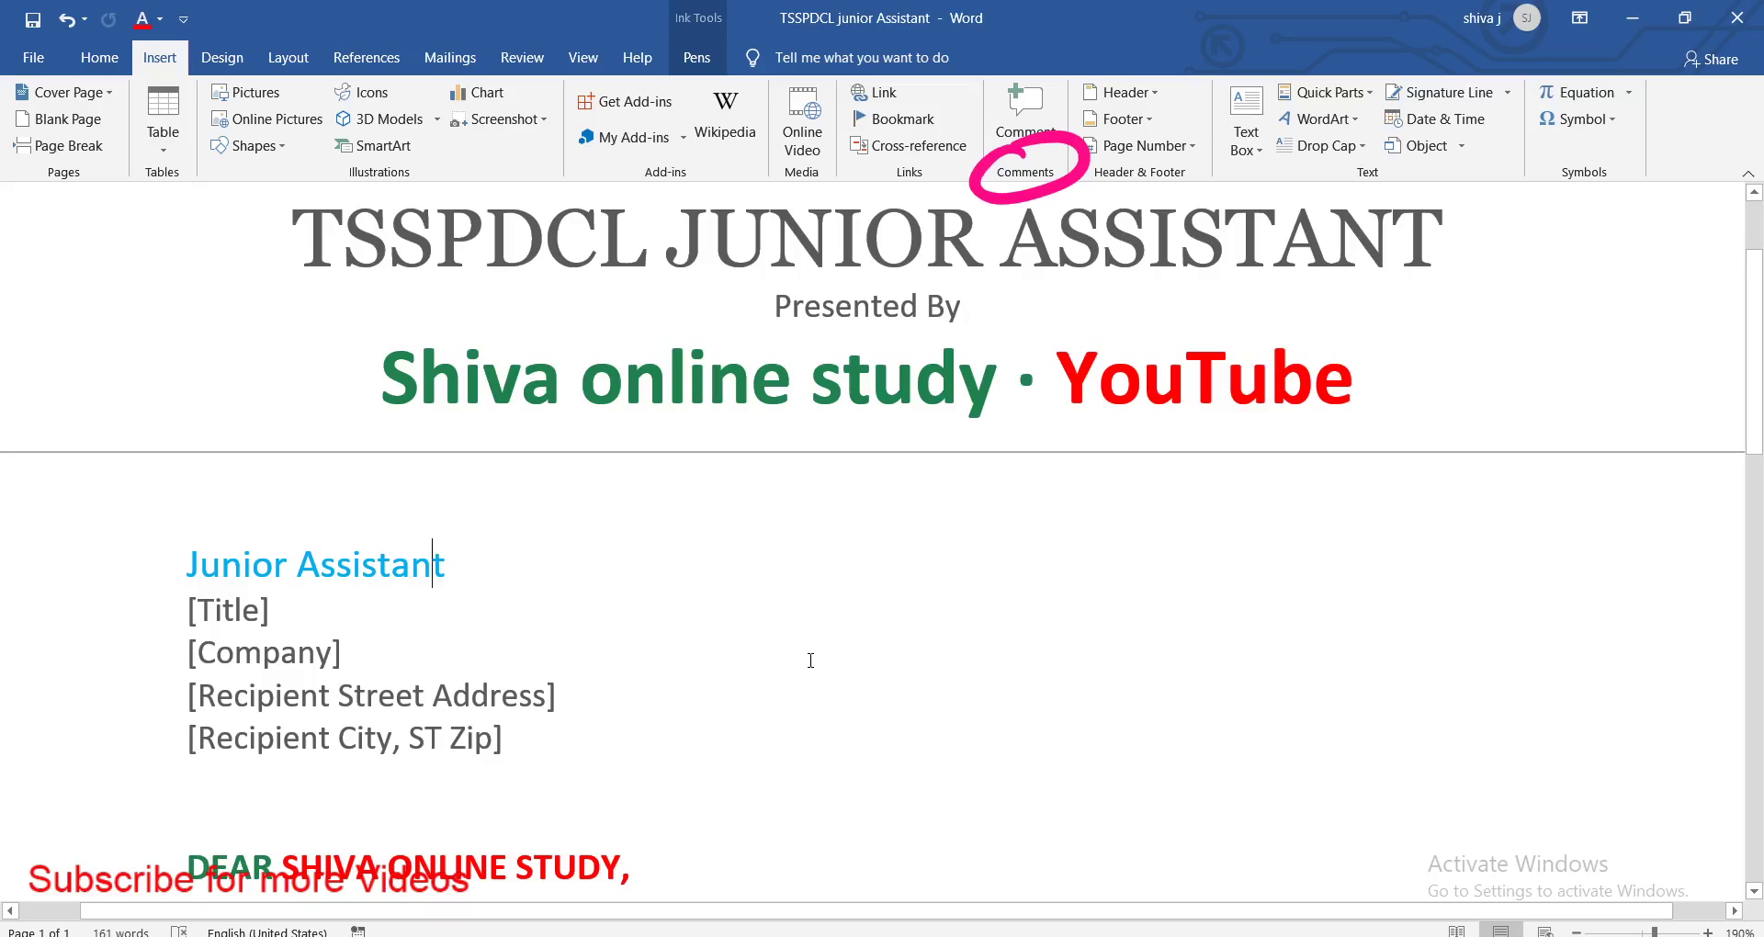
# Select SHIVA ONLINE STUDY after DEAR in the greeting line
pyautogui.scroll(1, 821, 569)
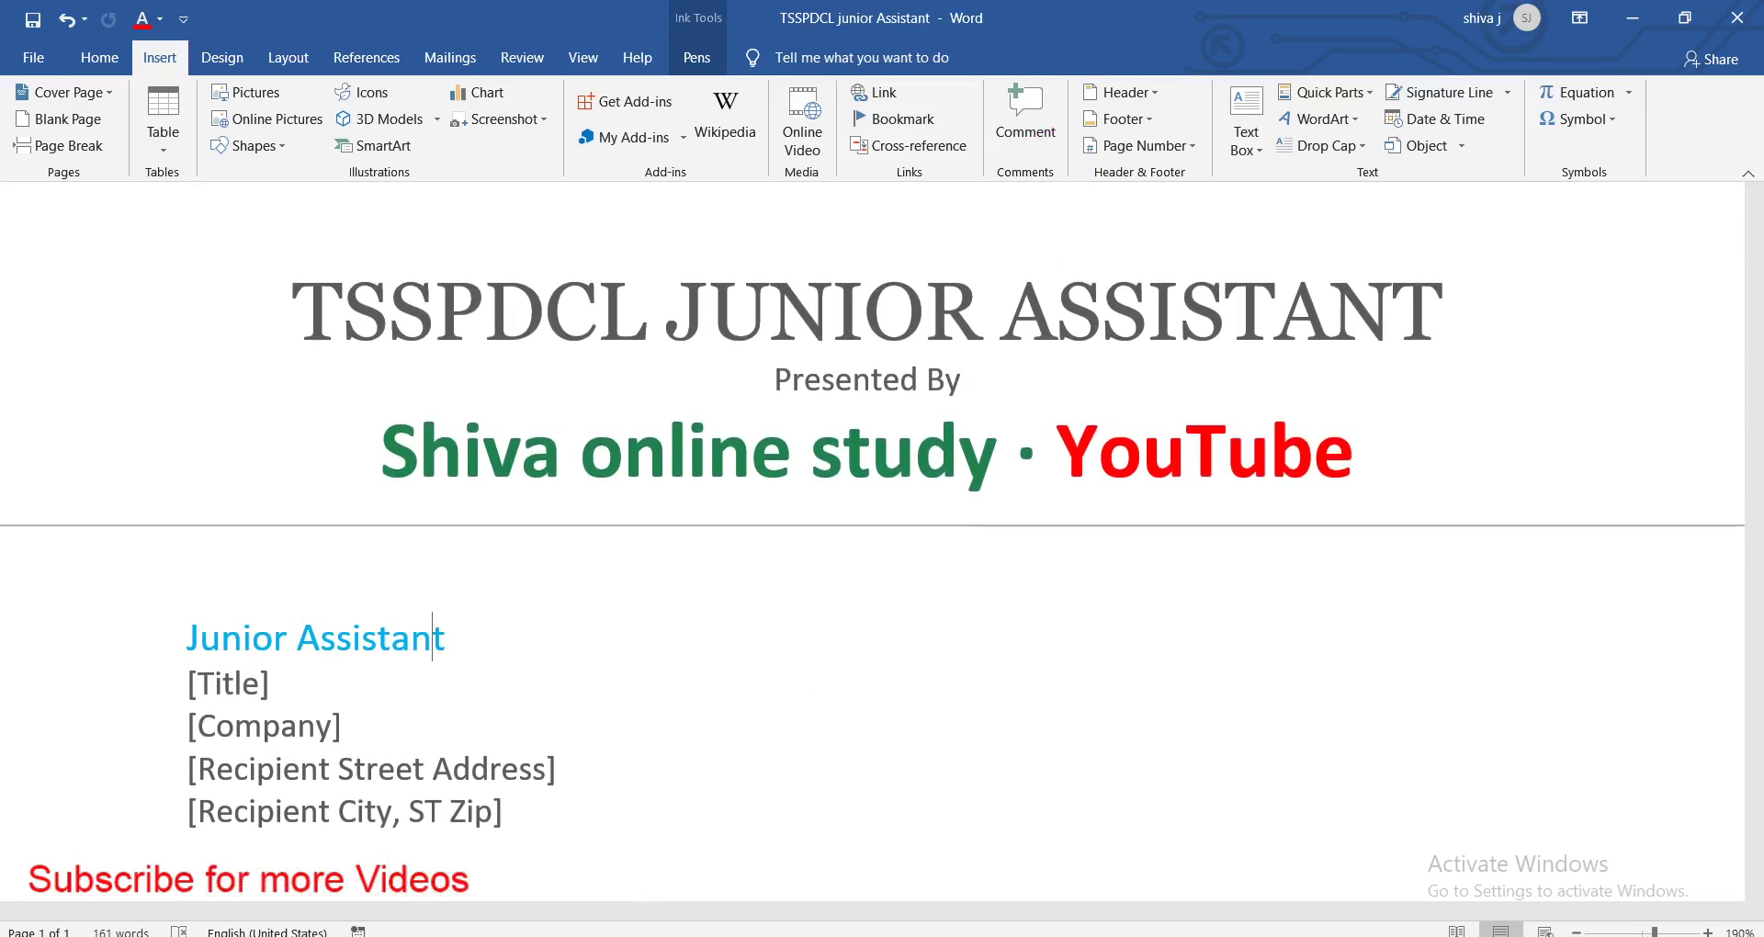
pyautogui.scroll(-3, 744, 458)
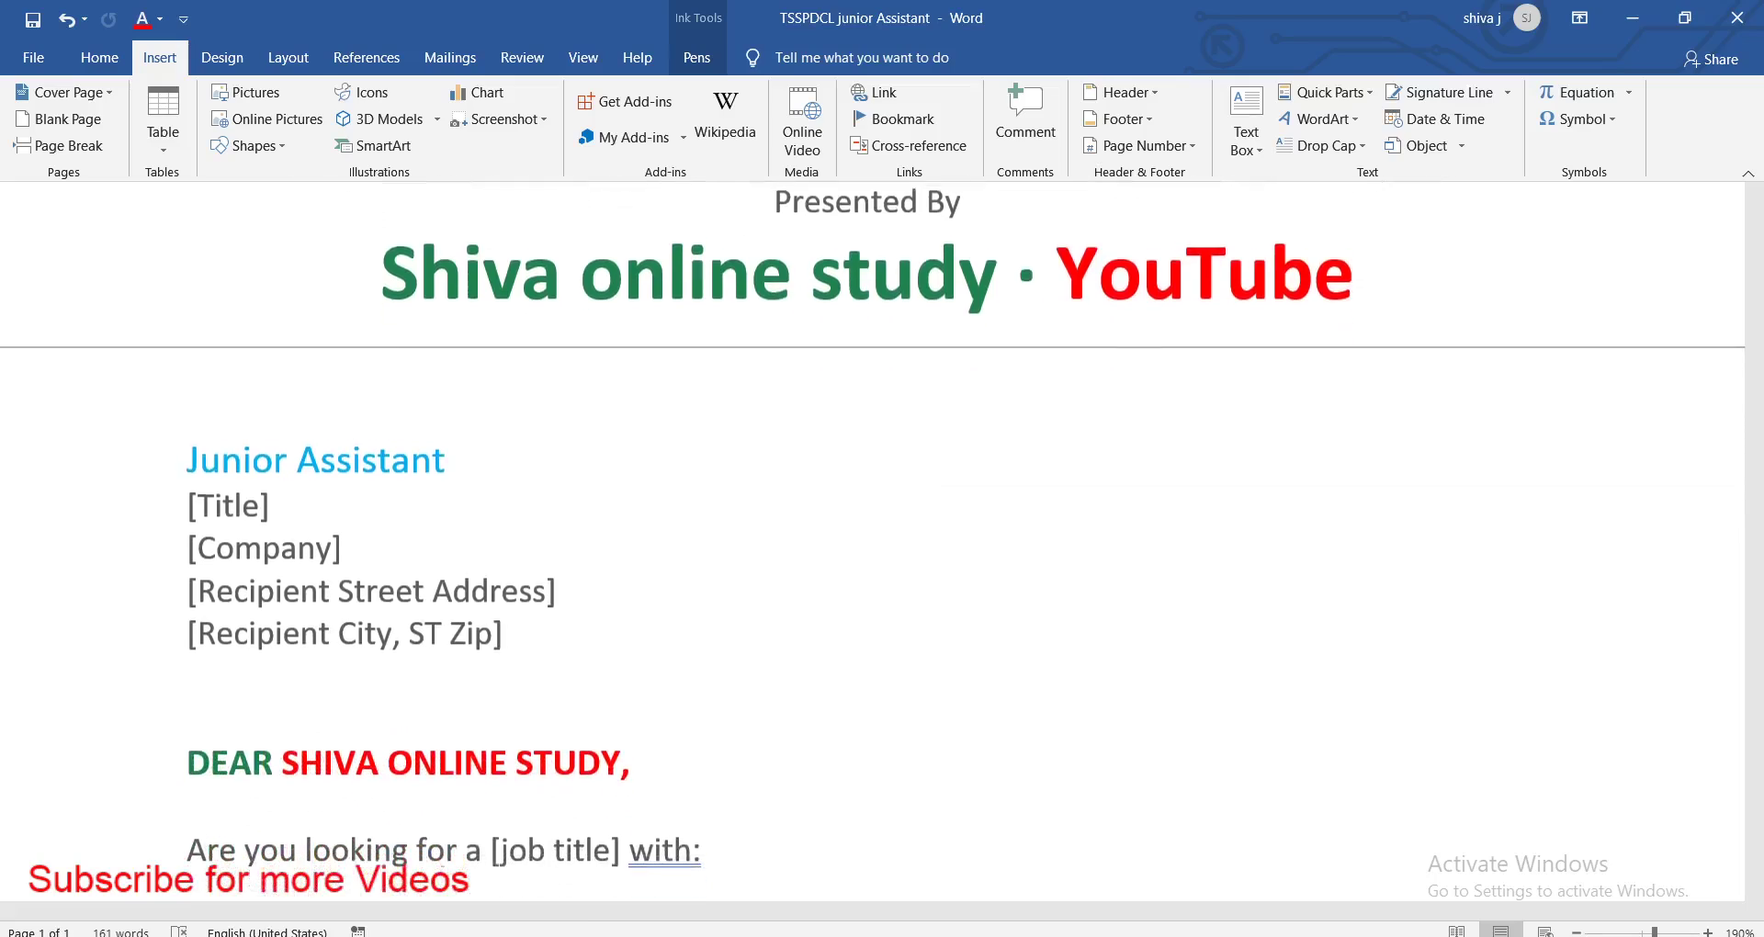
pyautogui.scroll(-1, 744, 457)
pyautogui.doubleClick(522, 640)
pyautogui.click(515, 652)
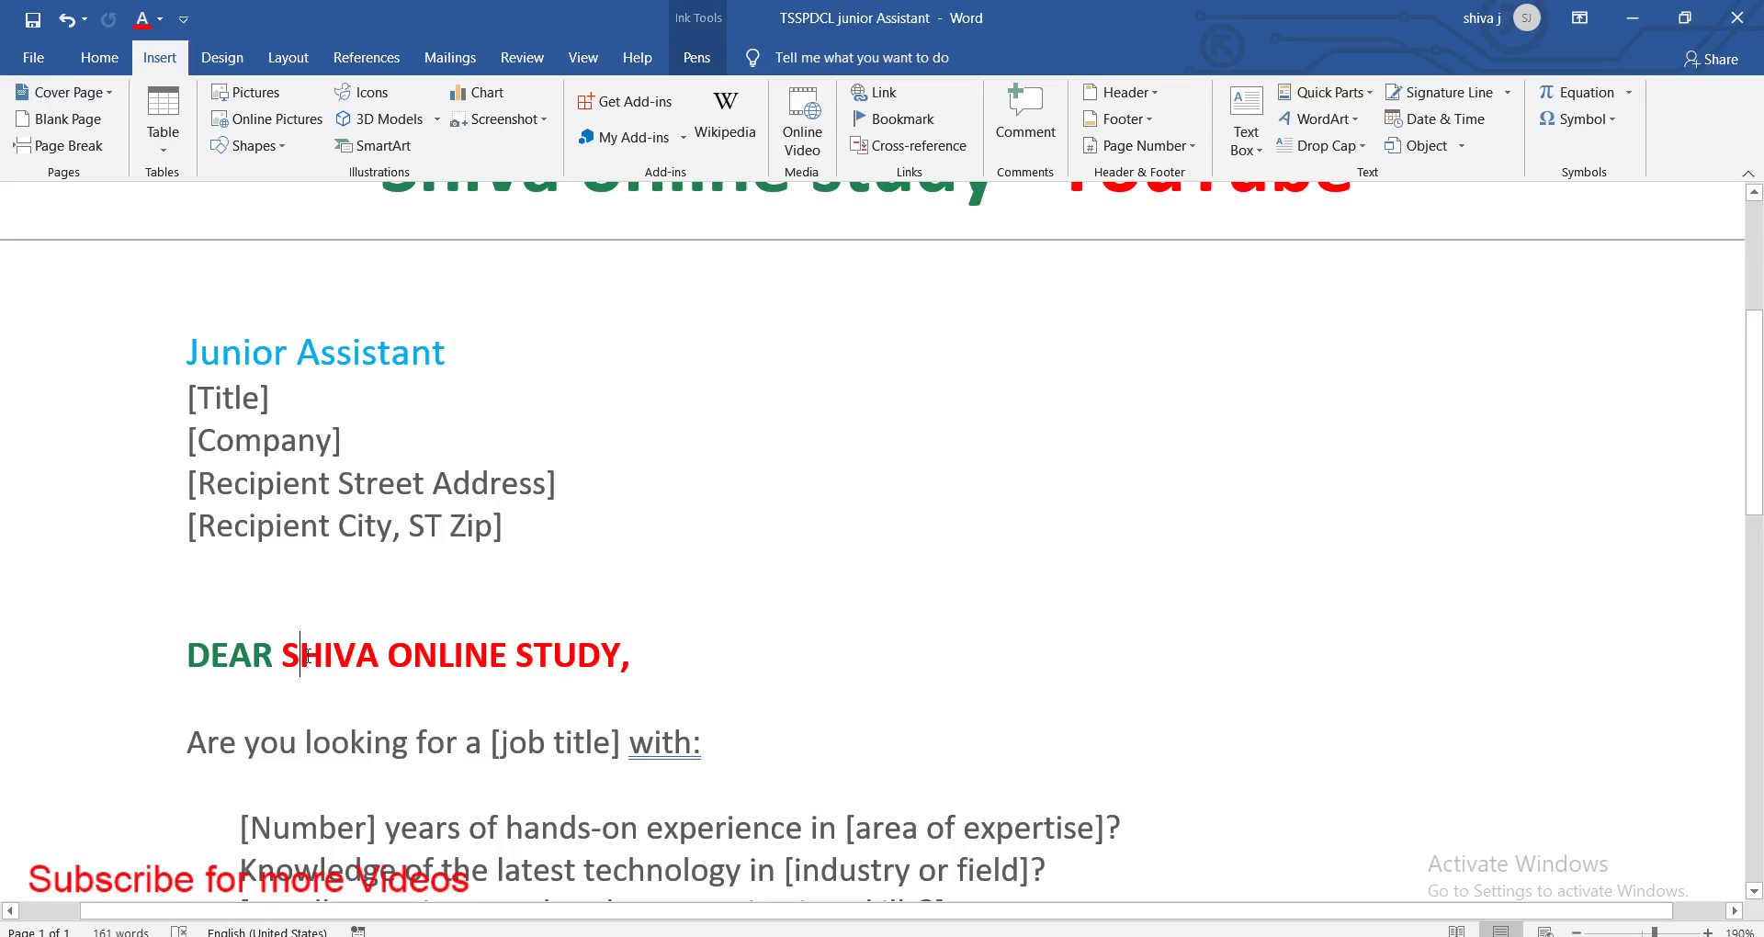
pyautogui.moveTo(281, 655); pyautogui.dragTo(596, 667)
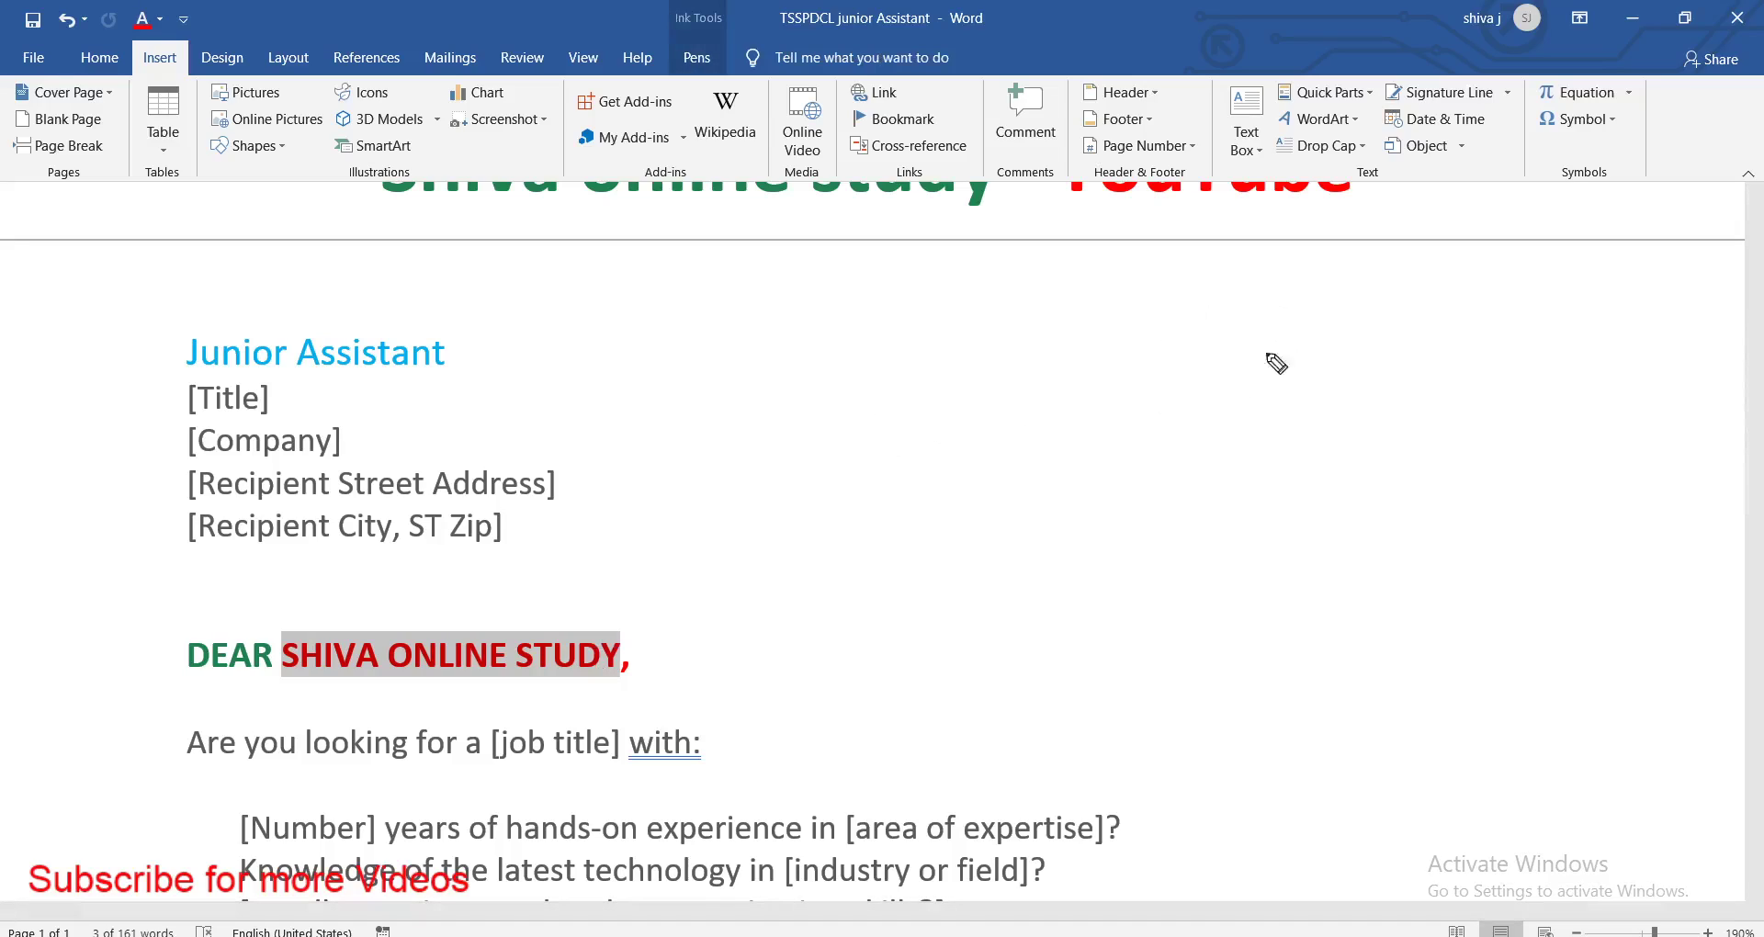
# Sketch an ink face with branches to circles labelled JLM, JPO and Mum
pyautogui.moveTo(1348, 308); pyautogui.dragTo(1368, 329)
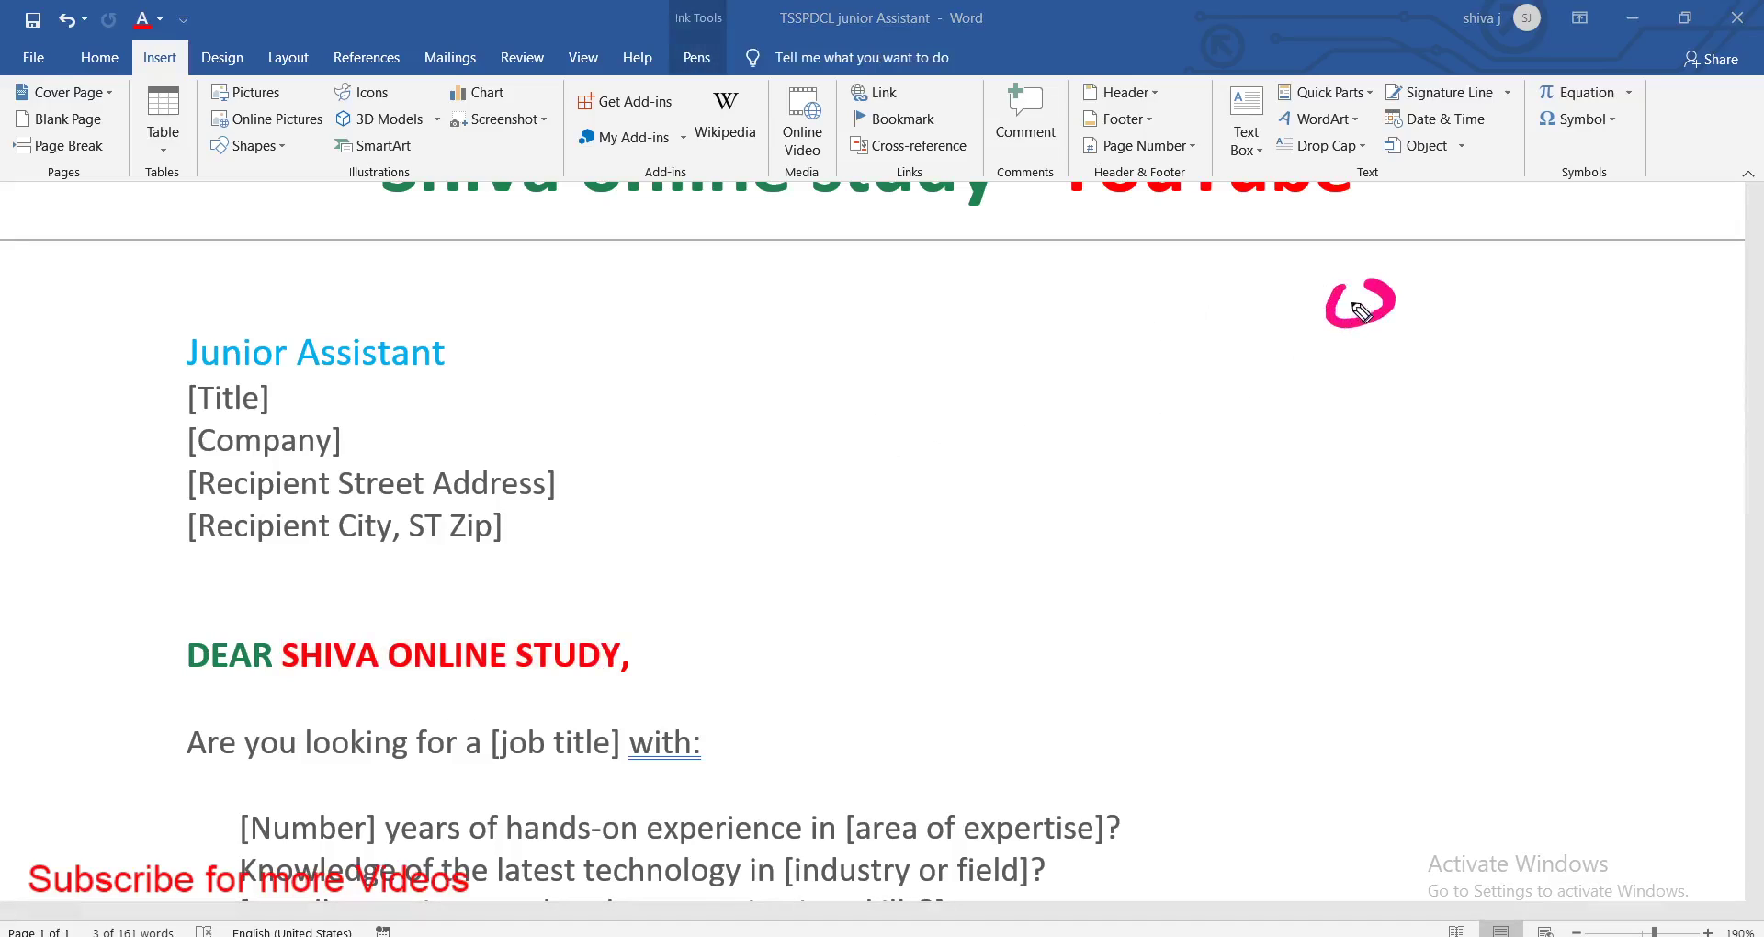
pyautogui.click(1349, 301)
pyautogui.click(1368, 300)
pyautogui.moveTo(1299, 335); pyautogui.dragTo(1056, 439)
pyautogui.moveTo(1331, 363); pyautogui.dragTo(1357, 455)
pyautogui.moveTo(1411, 356); pyautogui.dragTo(1549, 441)
pyautogui.moveTo(1036, 507); pyautogui.dragTo(1065, 508)
pyautogui.moveTo(1067, 514)
pyautogui.mouseDown()
pyautogui.moveTo(1041, 537)
pyautogui.moveTo(1112, 543)
pyautogui.moveTo(1168, 522)
pyautogui.mouseUp()
pyautogui.moveTo(1332, 524)
pyautogui.mouseDown()
pyautogui.moveTo(1373, 520)
pyautogui.moveTo(1329, 562)
pyautogui.mouseUp()
pyautogui.moveTo(1389, 574)
pyautogui.mouseDown()
pyautogui.moveTo(1396, 542)
pyautogui.moveTo(1444, 513)
pyautogui.mouseUp()
pyautogui.moveTo(1562, 569); pyautogui.dragTo(1714, 544)
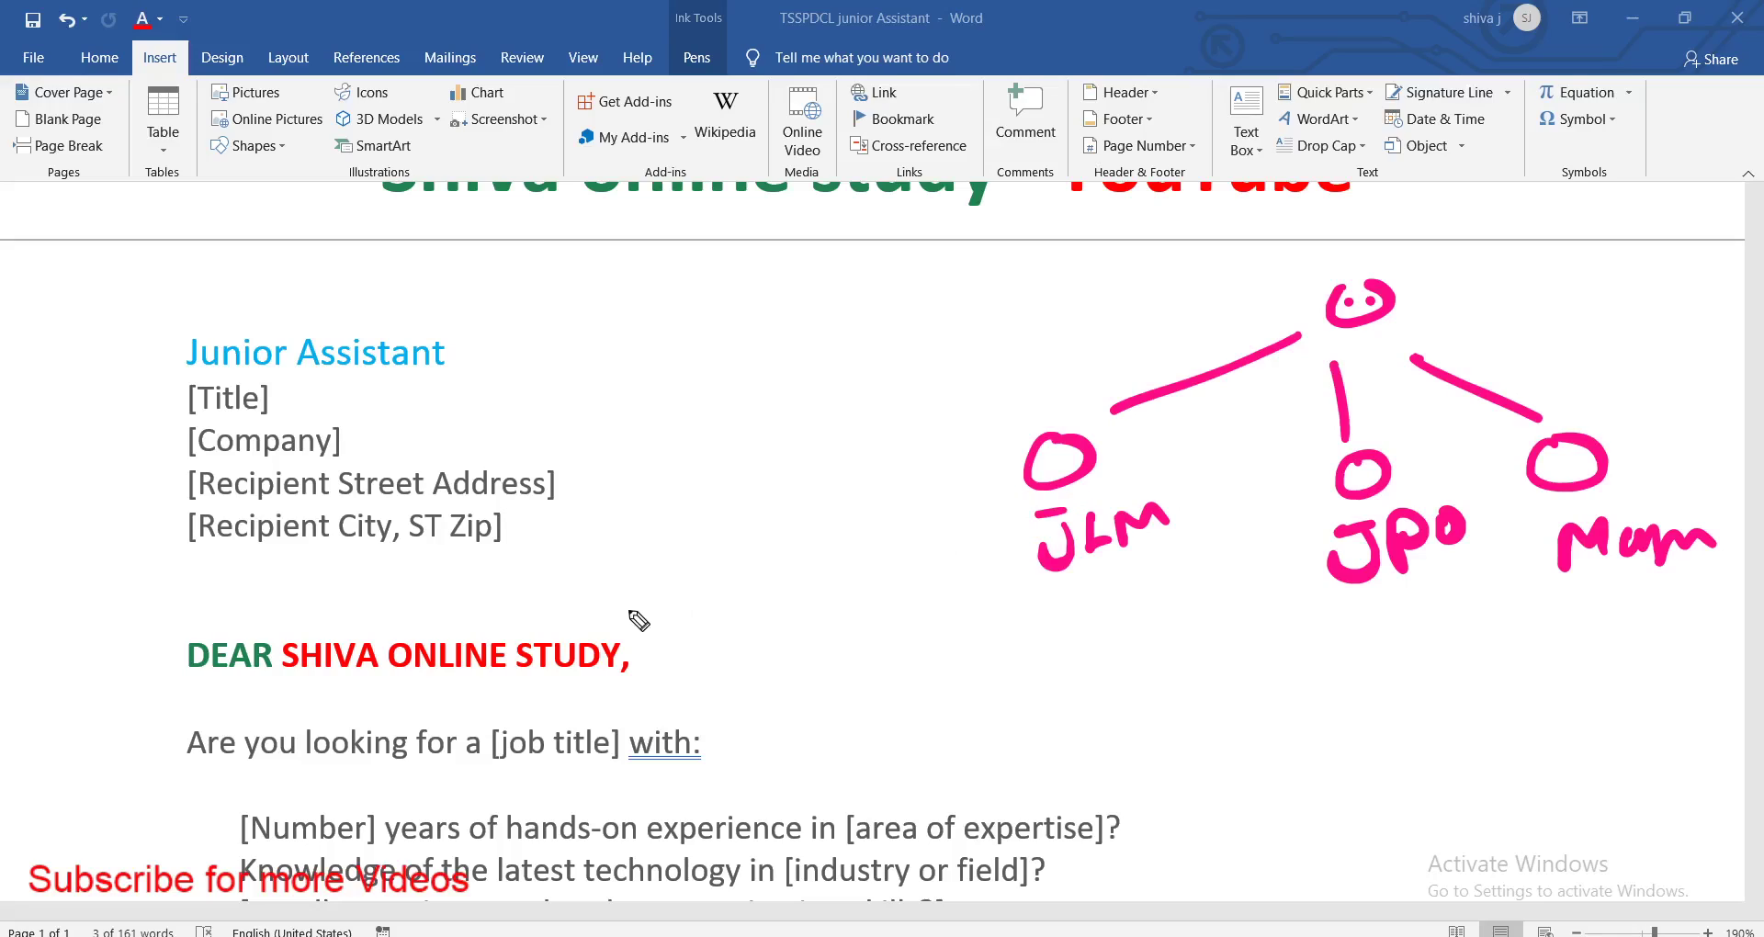
# Tick and underline the greeting, add speech bubbles, then erase all ink and exit pen mode
pyautogui.moveTo(549, 613); pyautogui.dragTo(677, 540)
pyautogui.moveTo(289, 683); pyautogui.dragTo(643, 684)
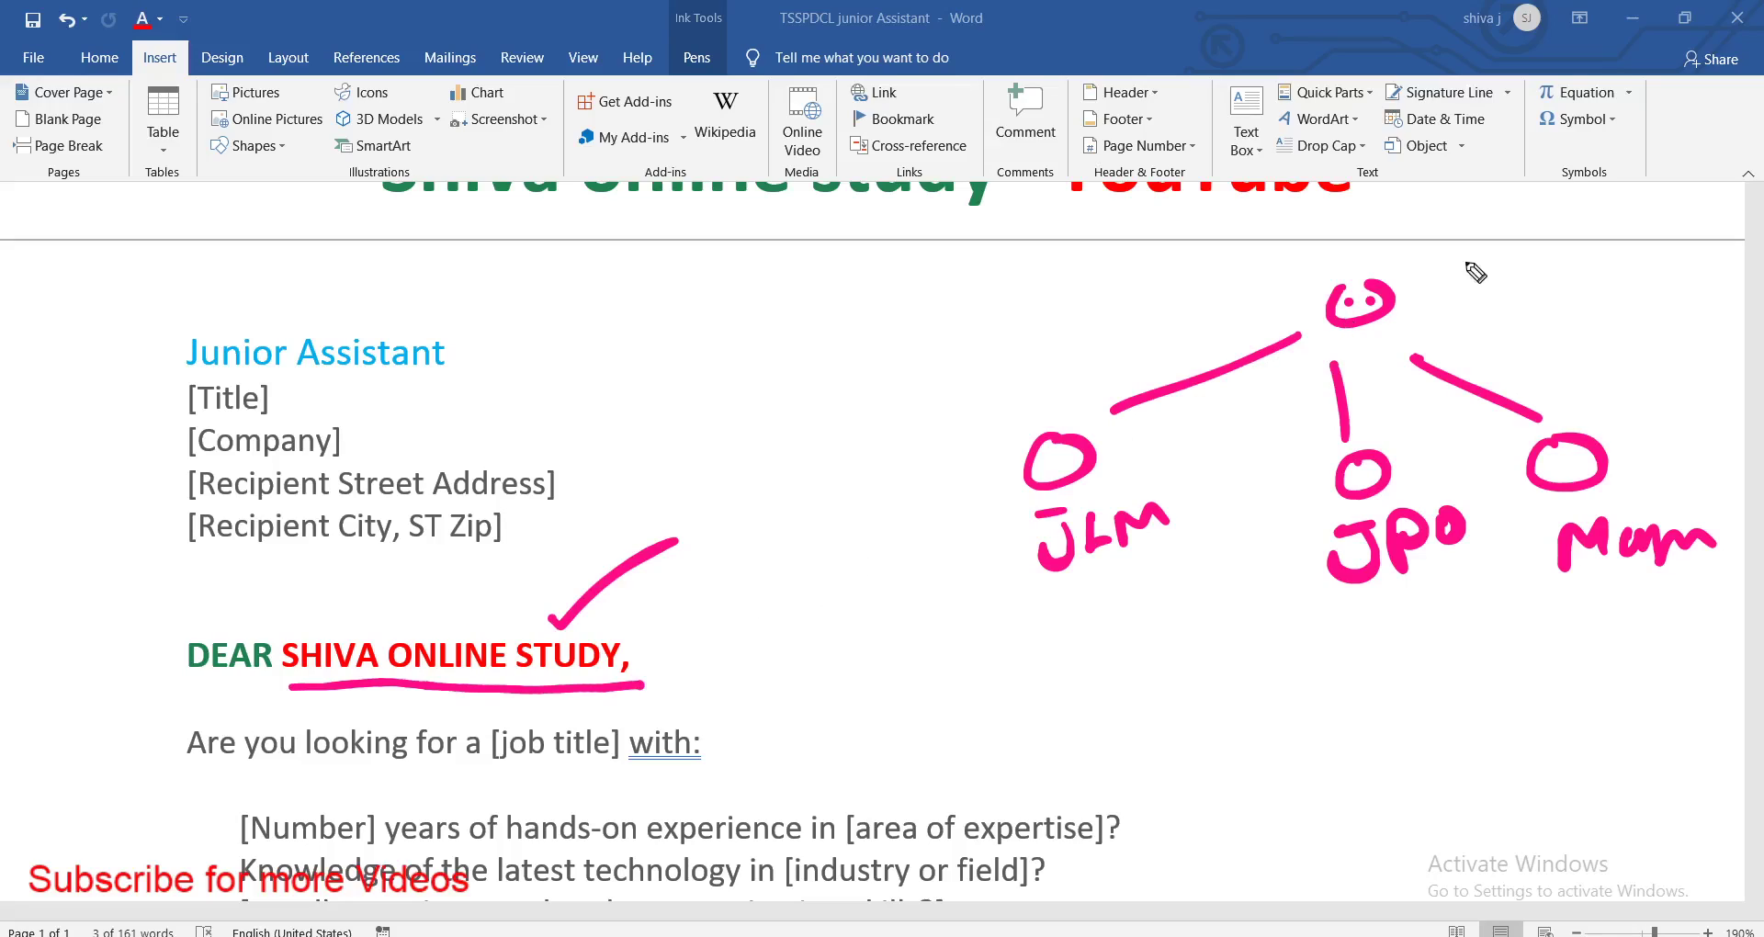
pyautogui.moveTo(1437, 292); pyautogui.dragTo(1444, 299)
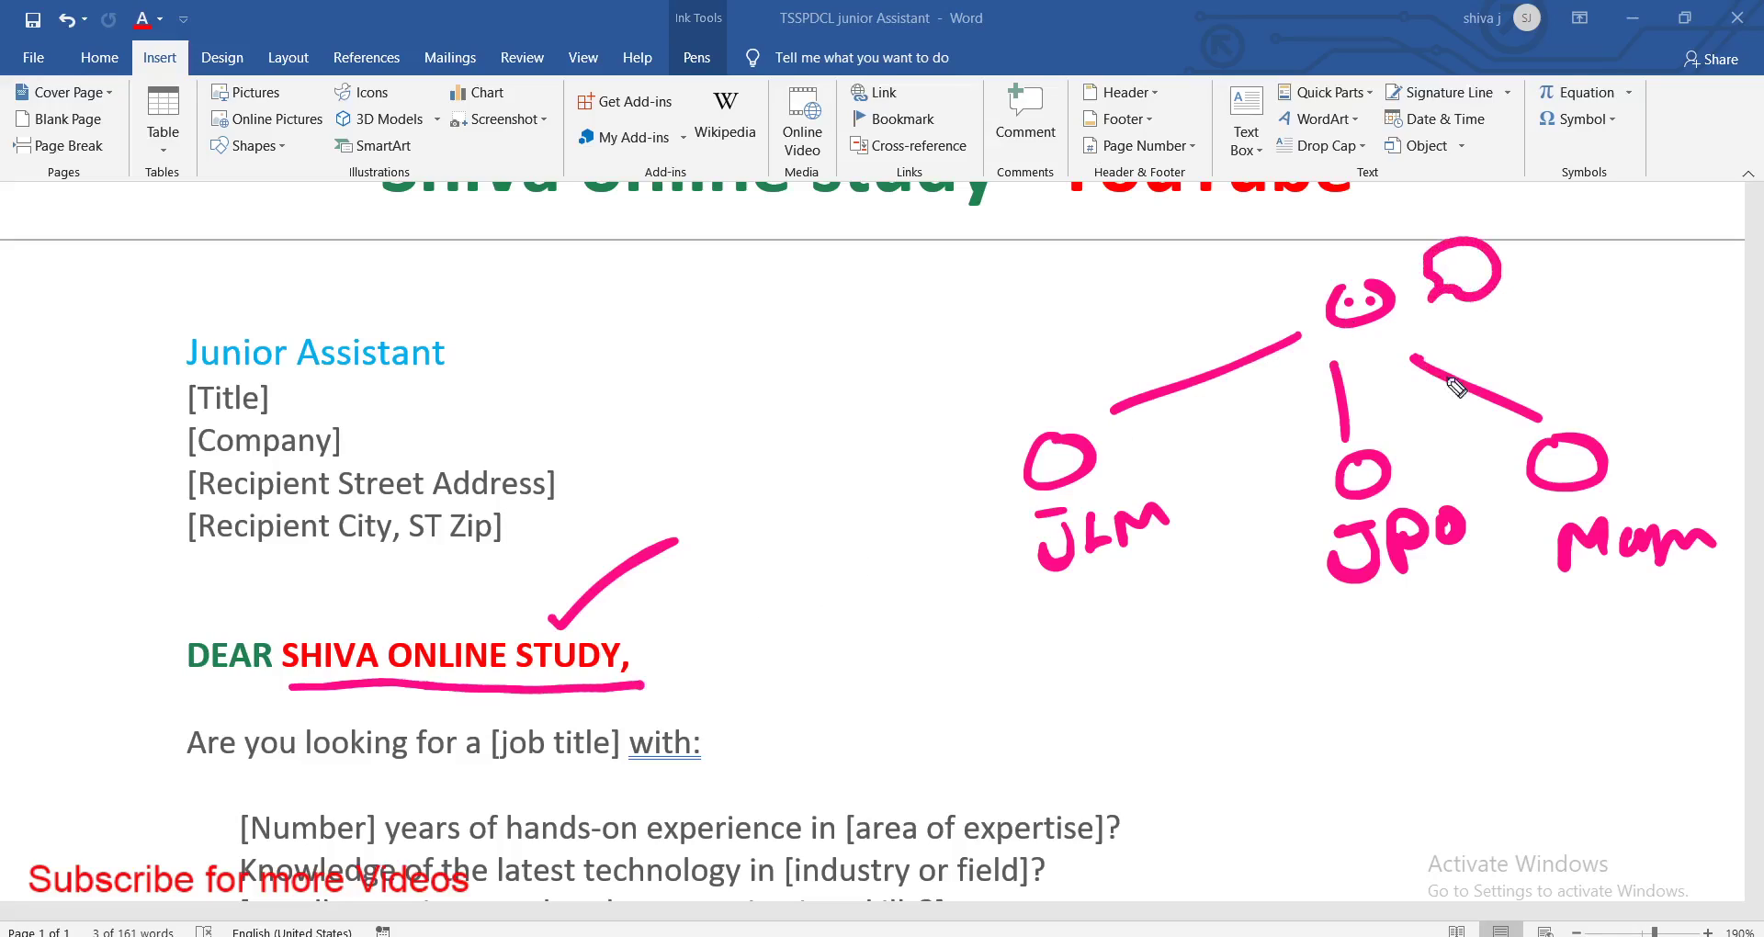
pyautogui.moveTo(1131, 480); pyautogui.dragTo(1146, 478)
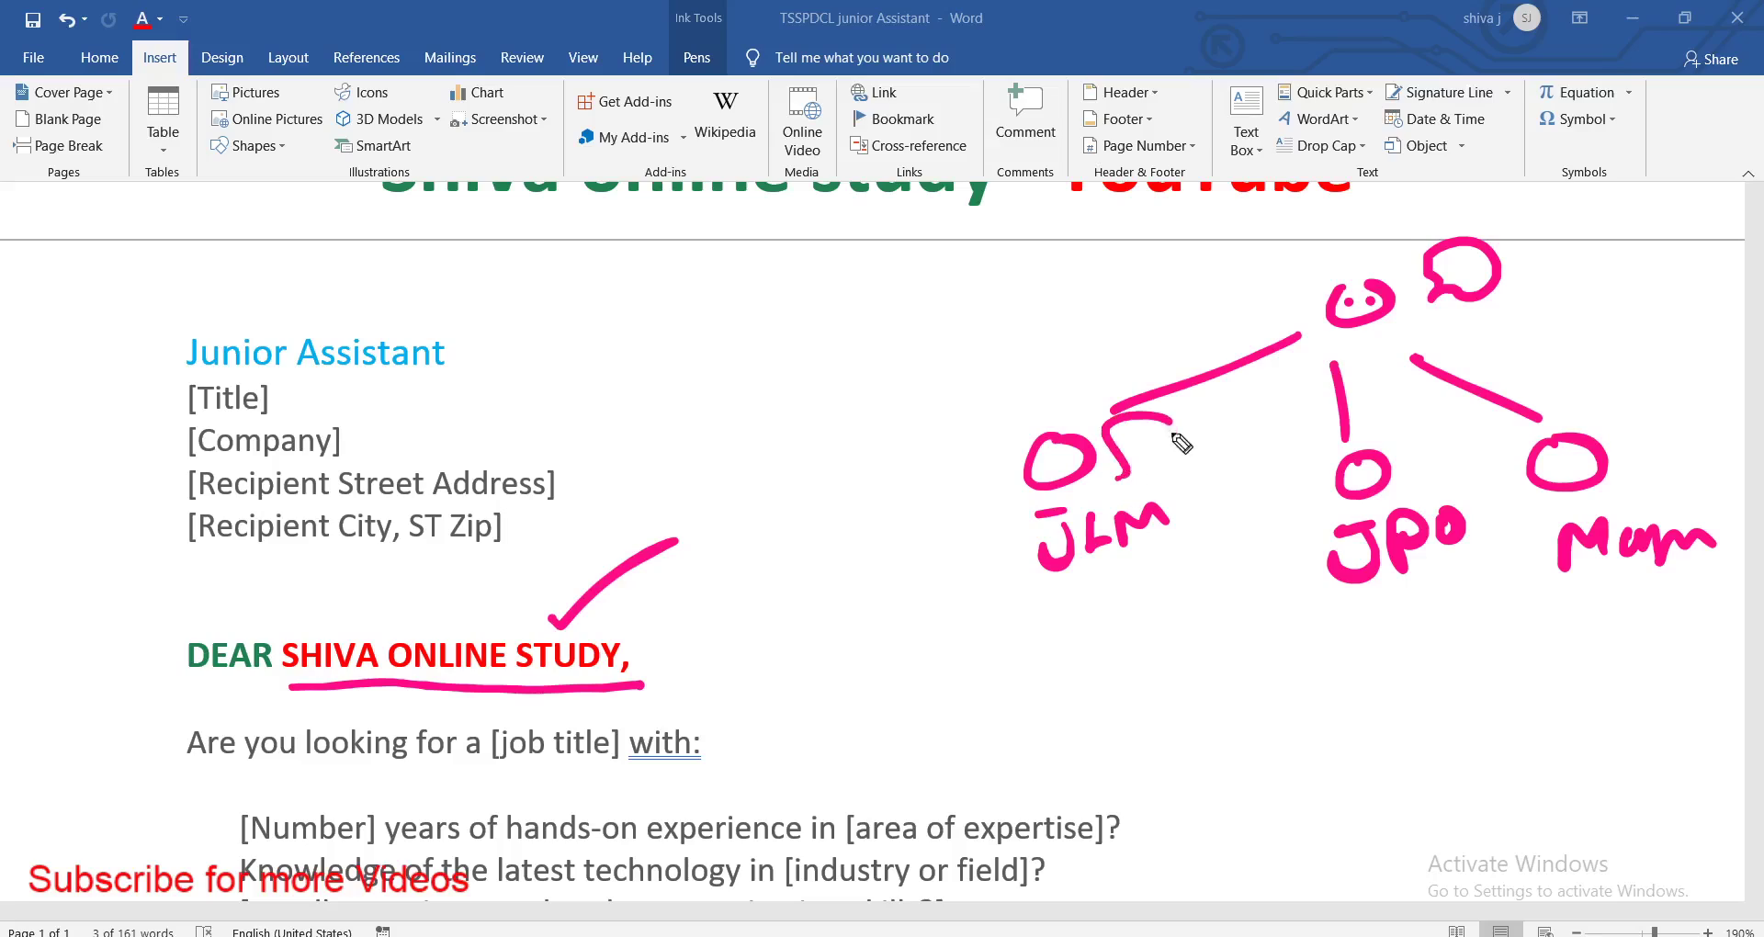
pyautogui.moveTo(1402, 454); pyautogui.dragTo(1433, 466)
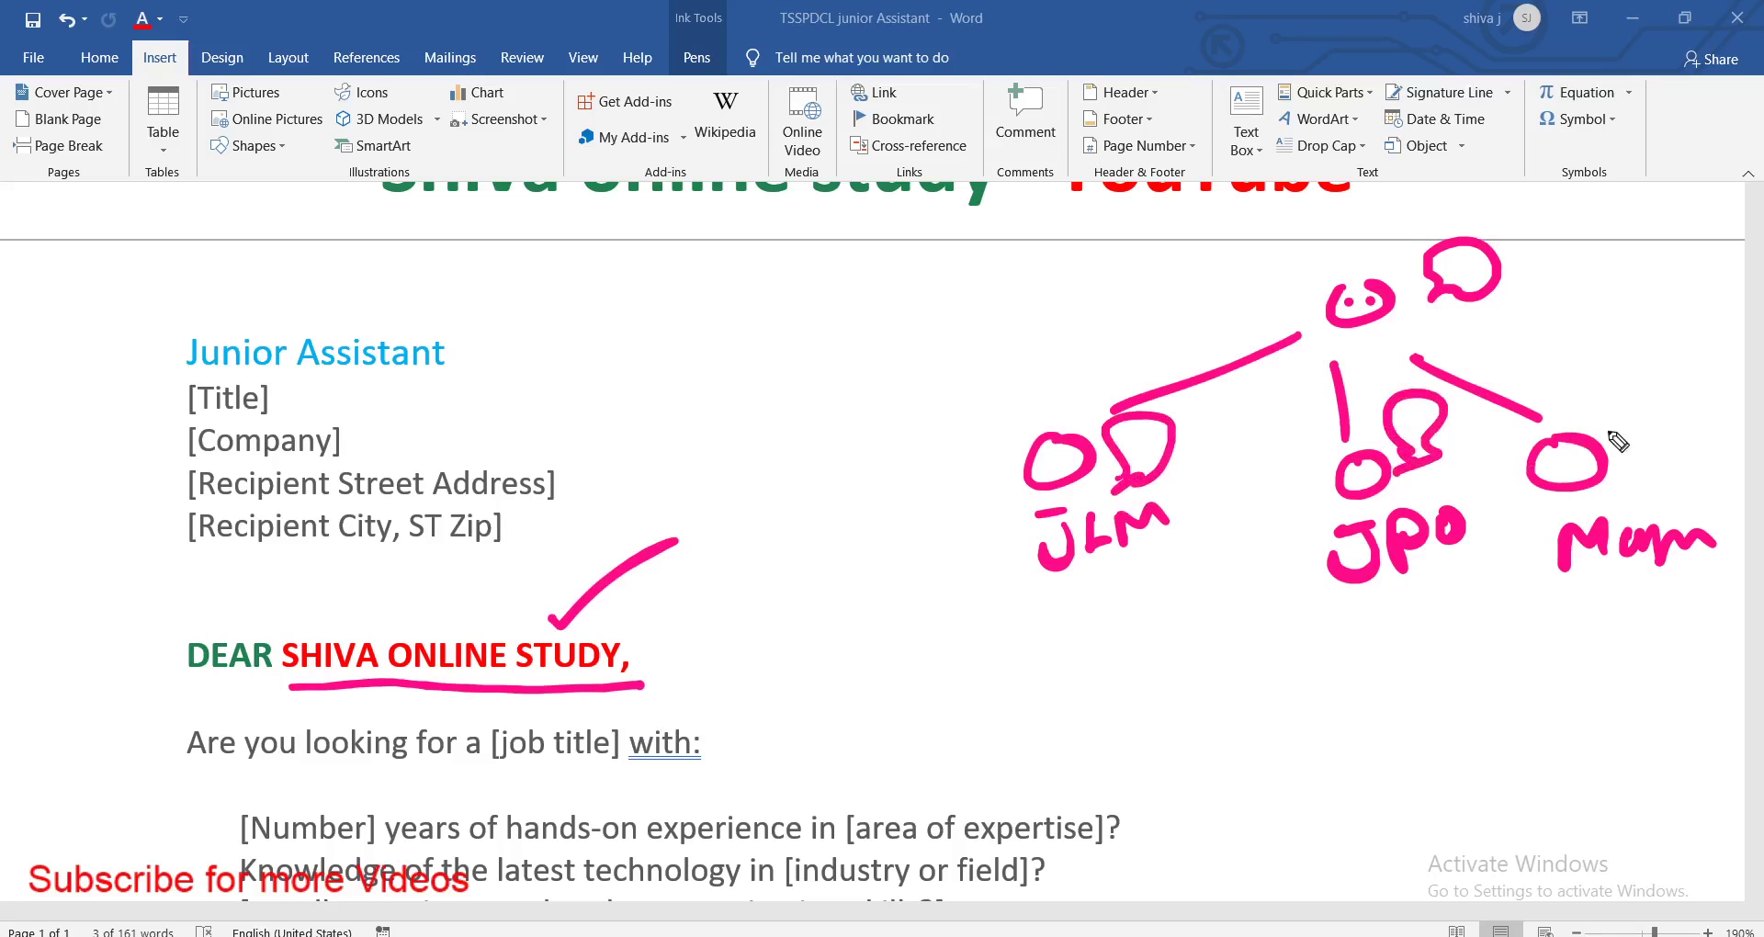
pyautogui.moveTo(1609, 445); pyautogui.dragTo(1596, 481)
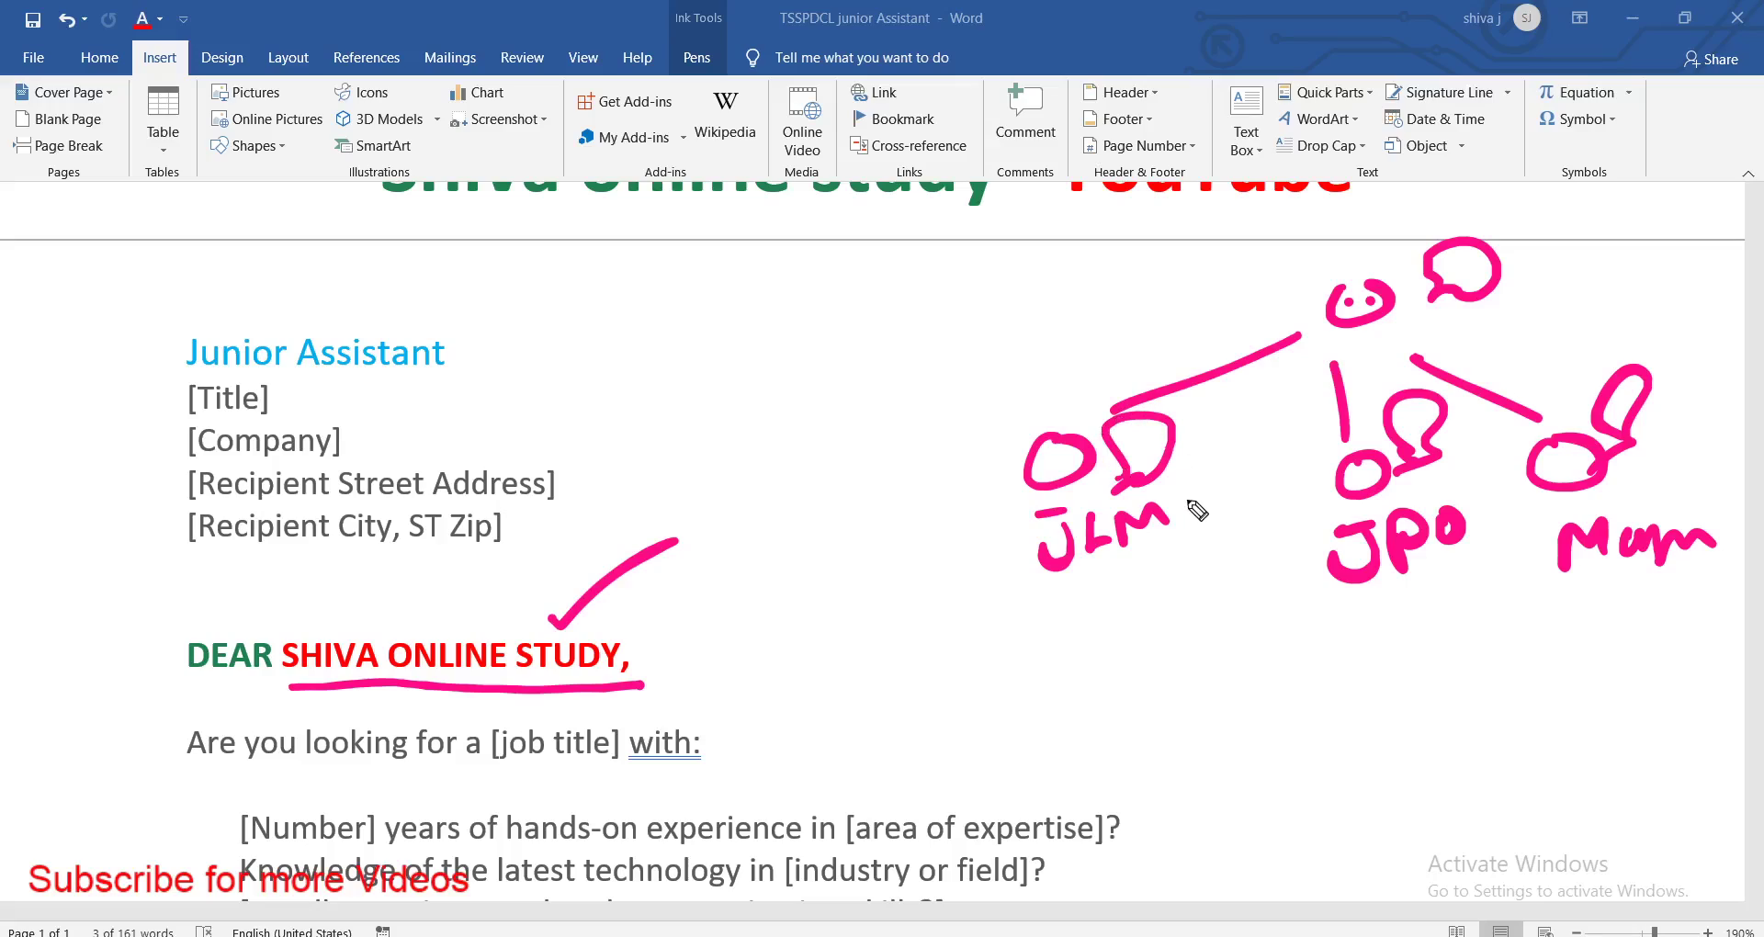
pyautogui.press('e')
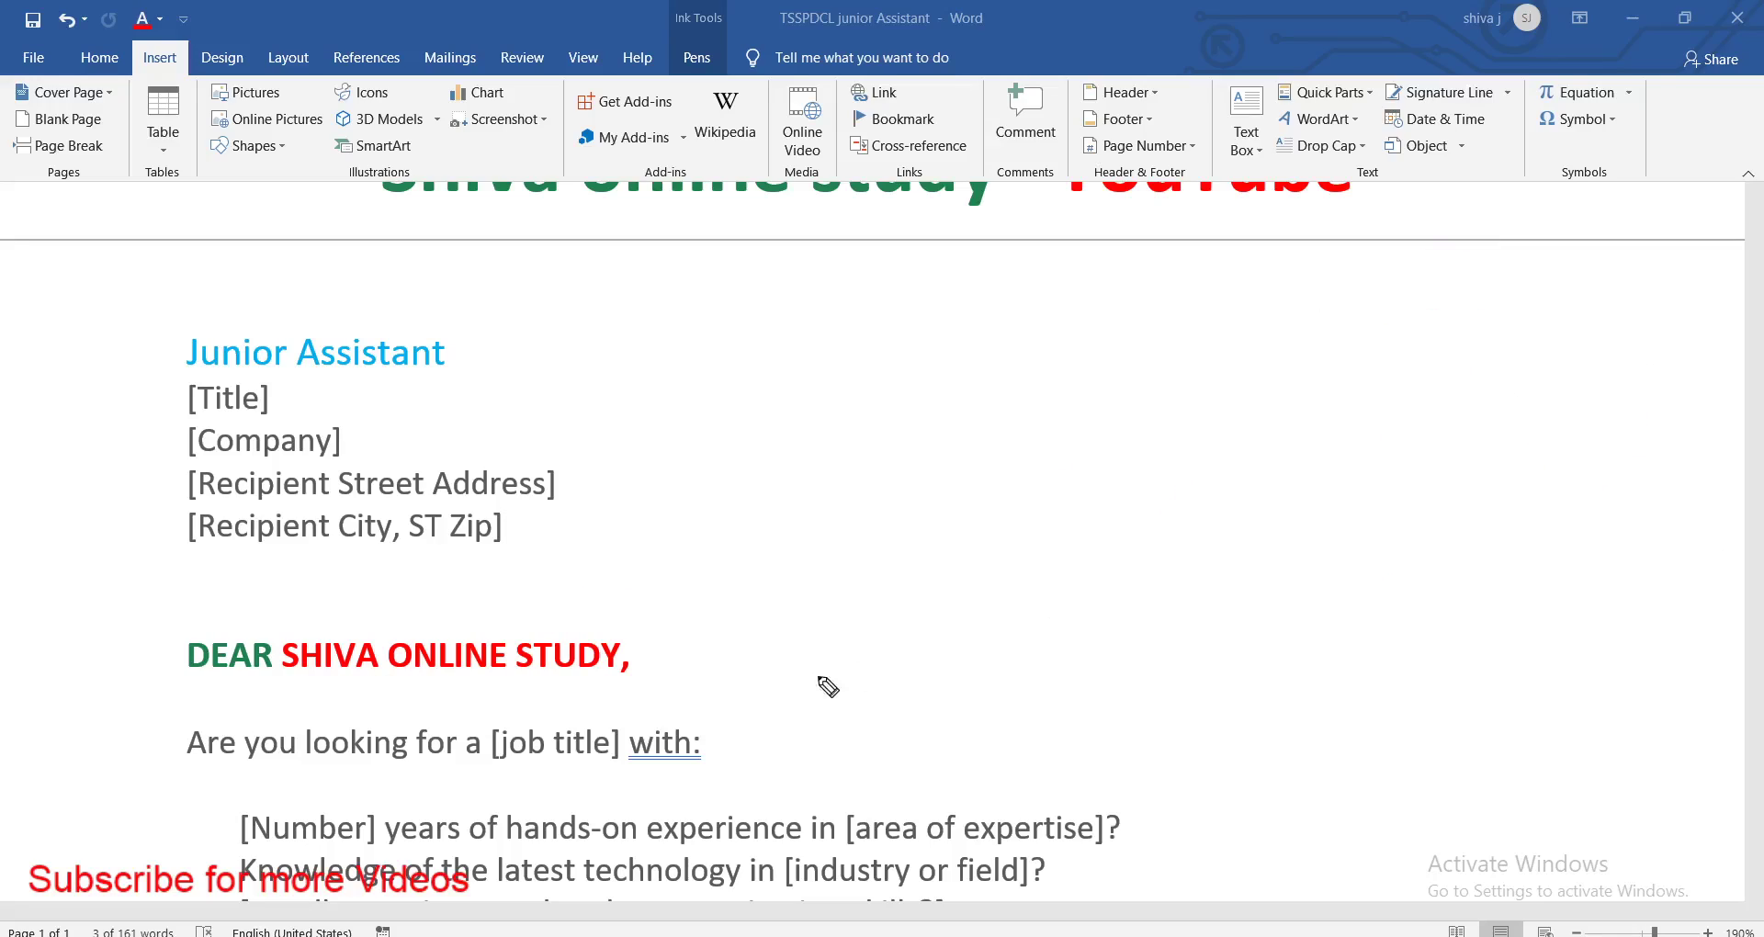
pyautogui.press('Escape')
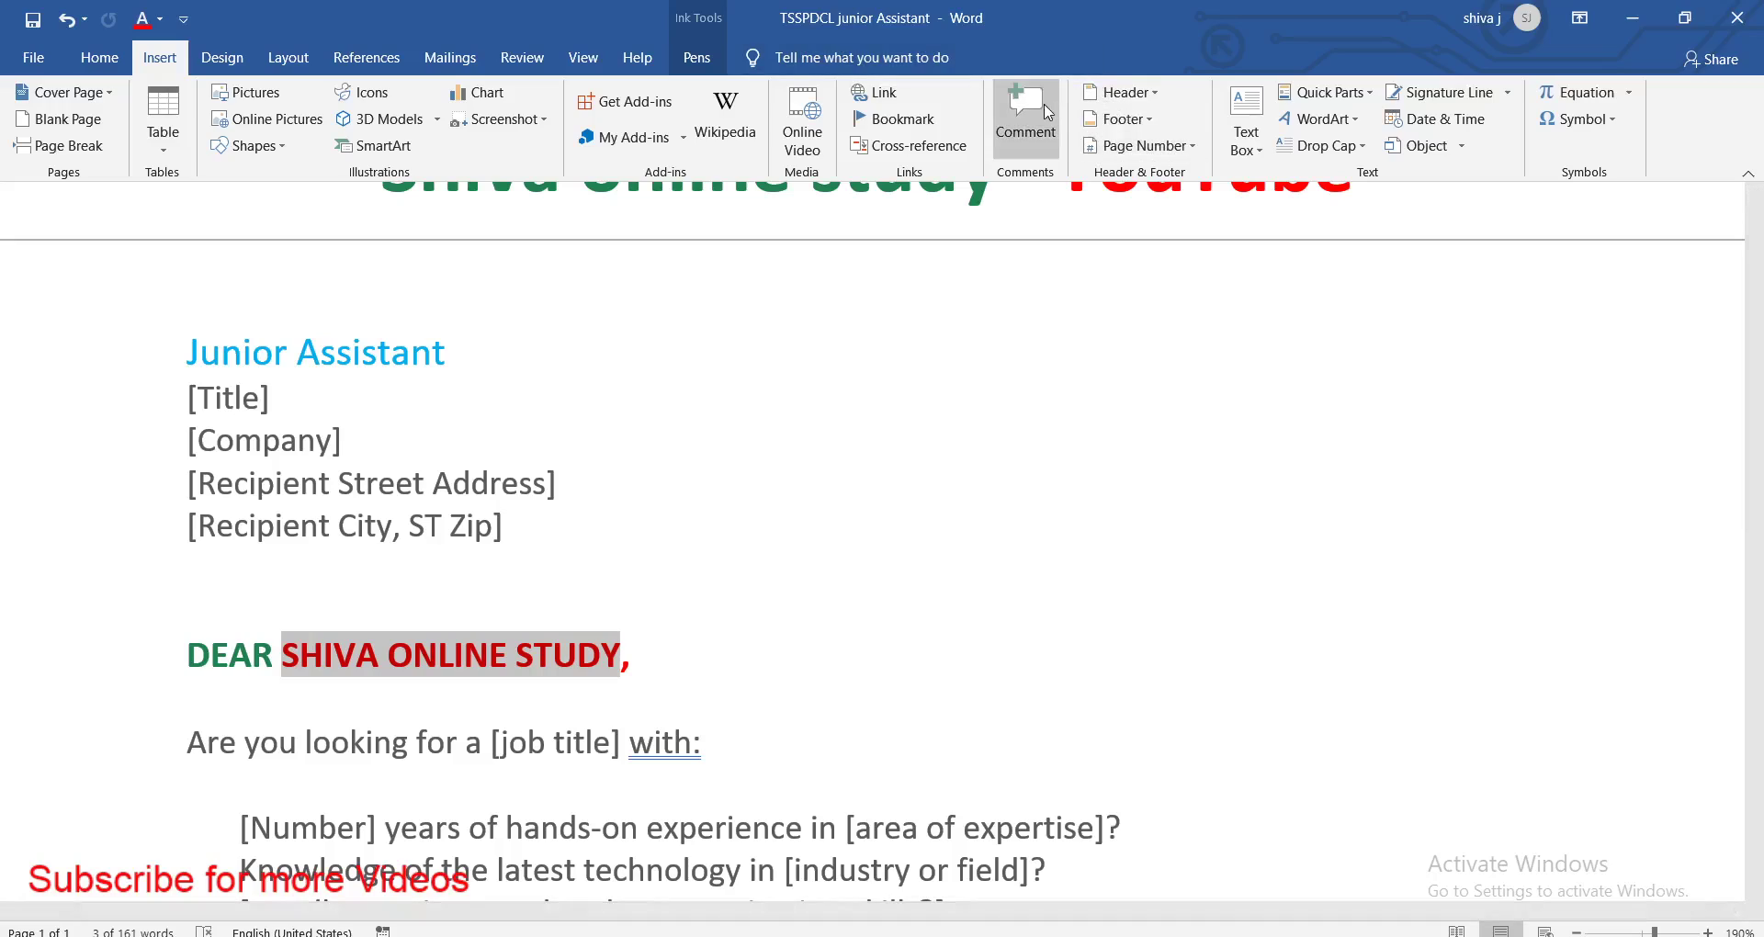
# Add a comment on SHIVA ONLINE STUDY, mark its author in ink, then erase the ink
pyautogui.click(1025, 119)
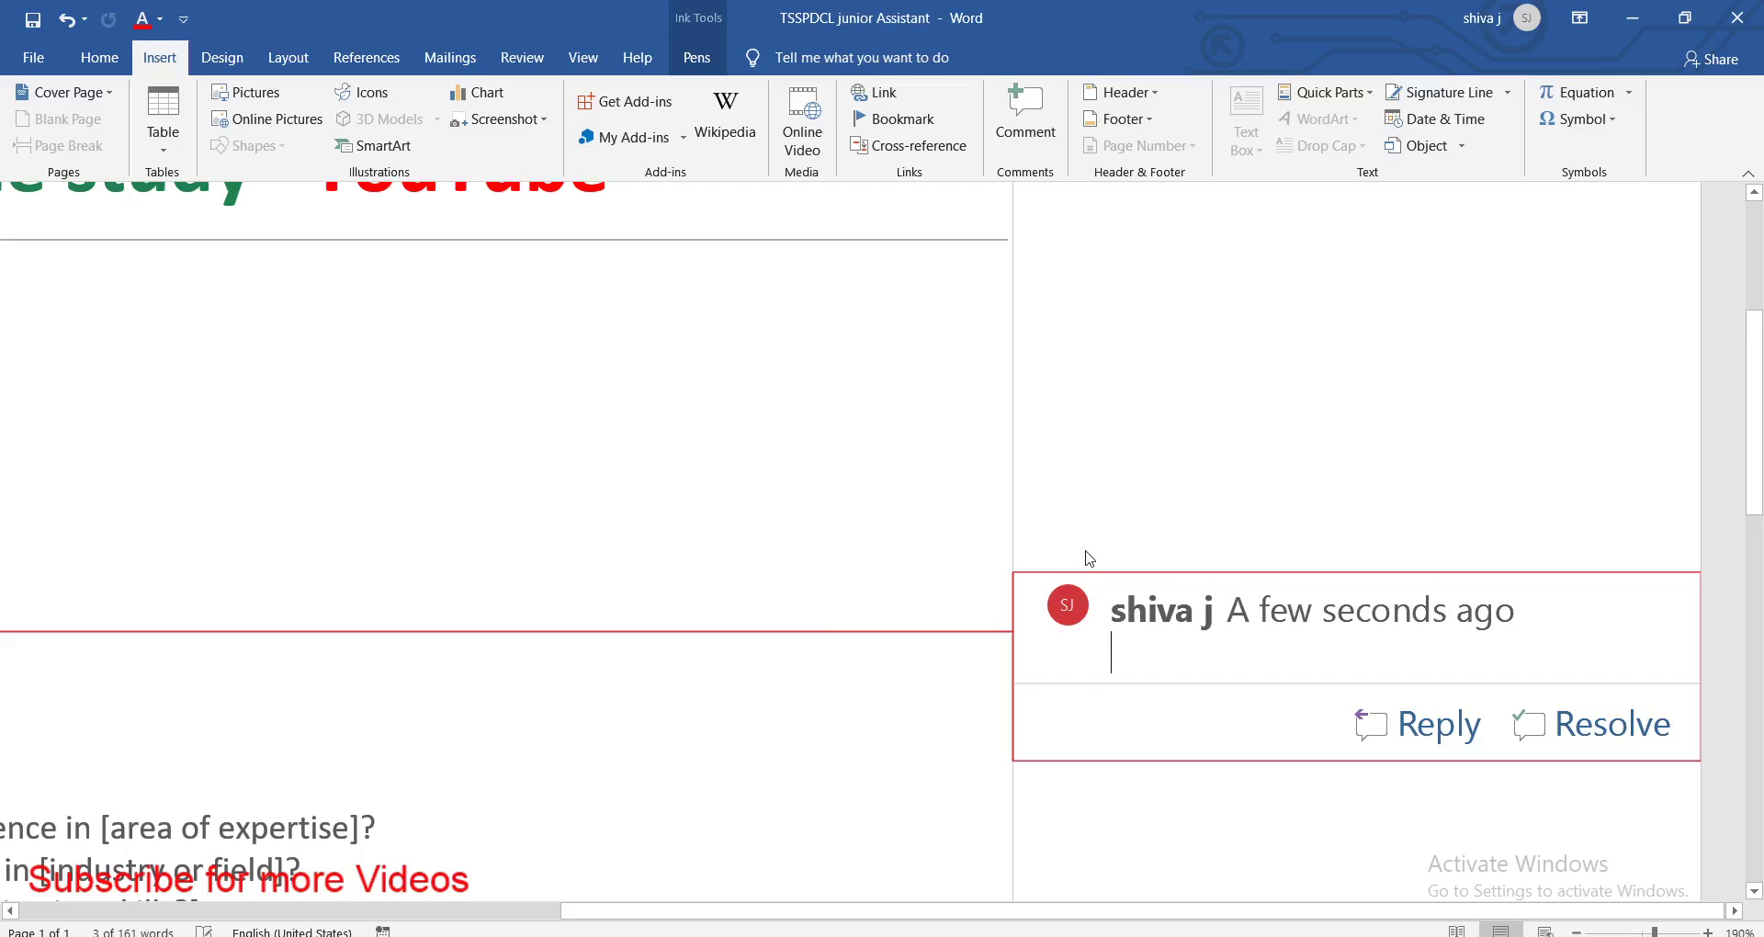
pyautogui.moveTo(1153, 581); pyautogui.dragTo(1089, 592)
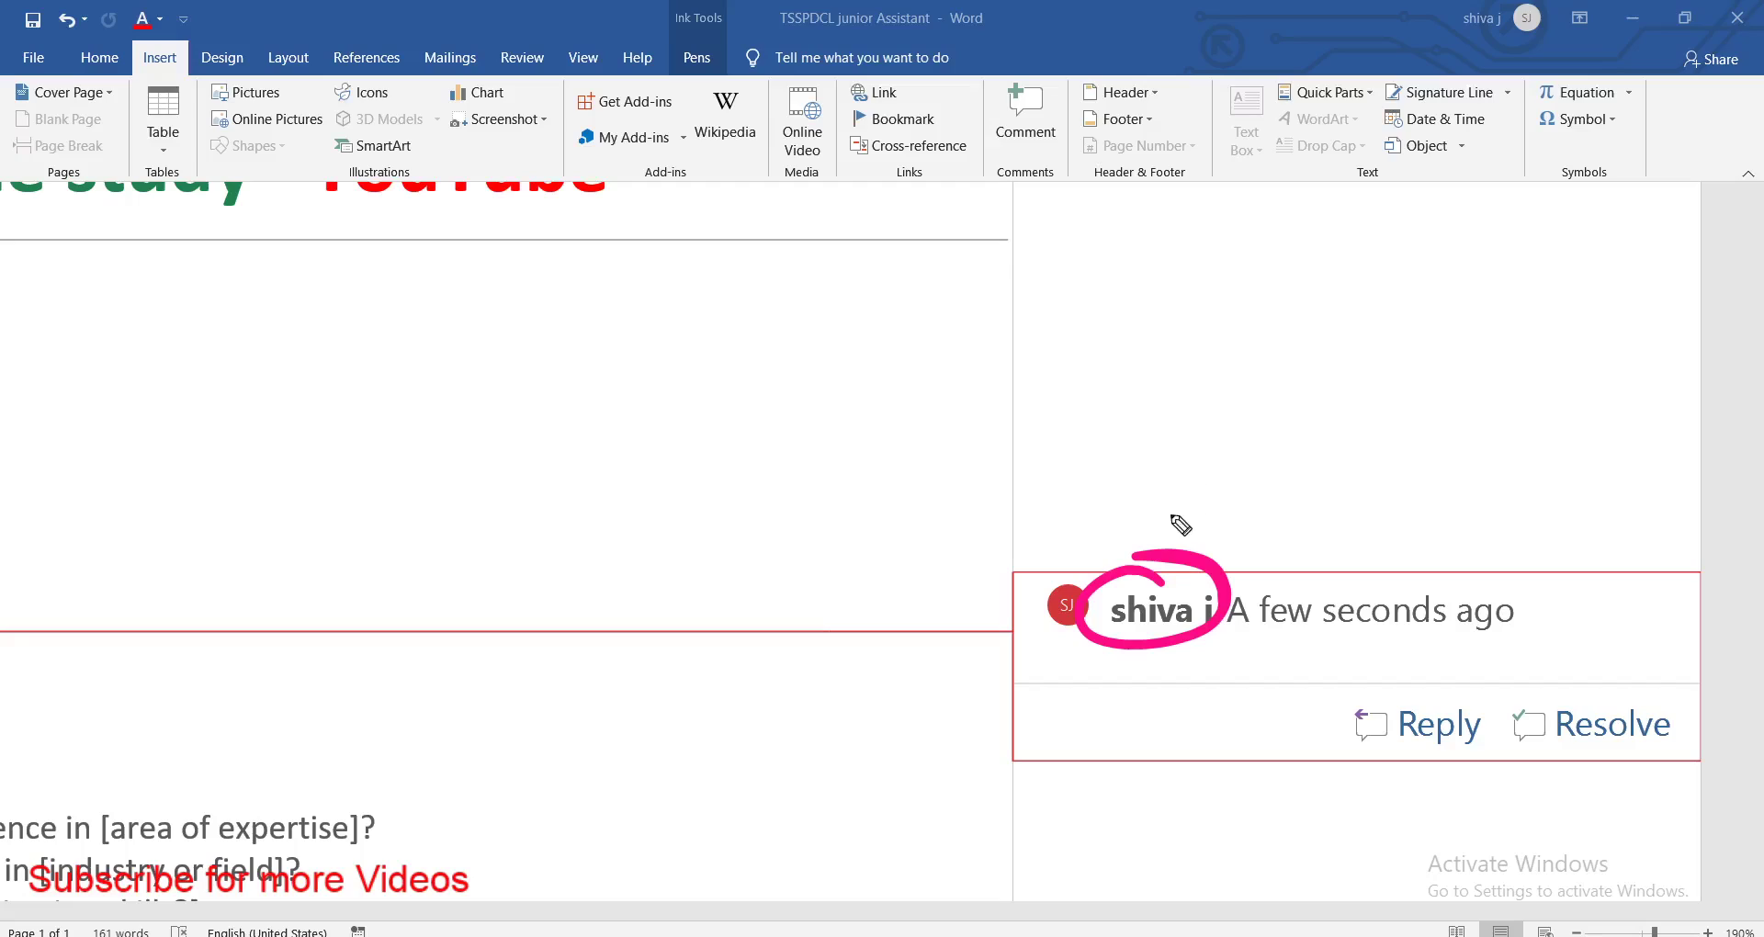
pyautogui.moveTo(1162, 526)
pyautogui.mouseDown()
pyautogui.moveTo(1419, 51)
pyautogui.moveTo(1434, 77)
pyautogui.mouseUp()
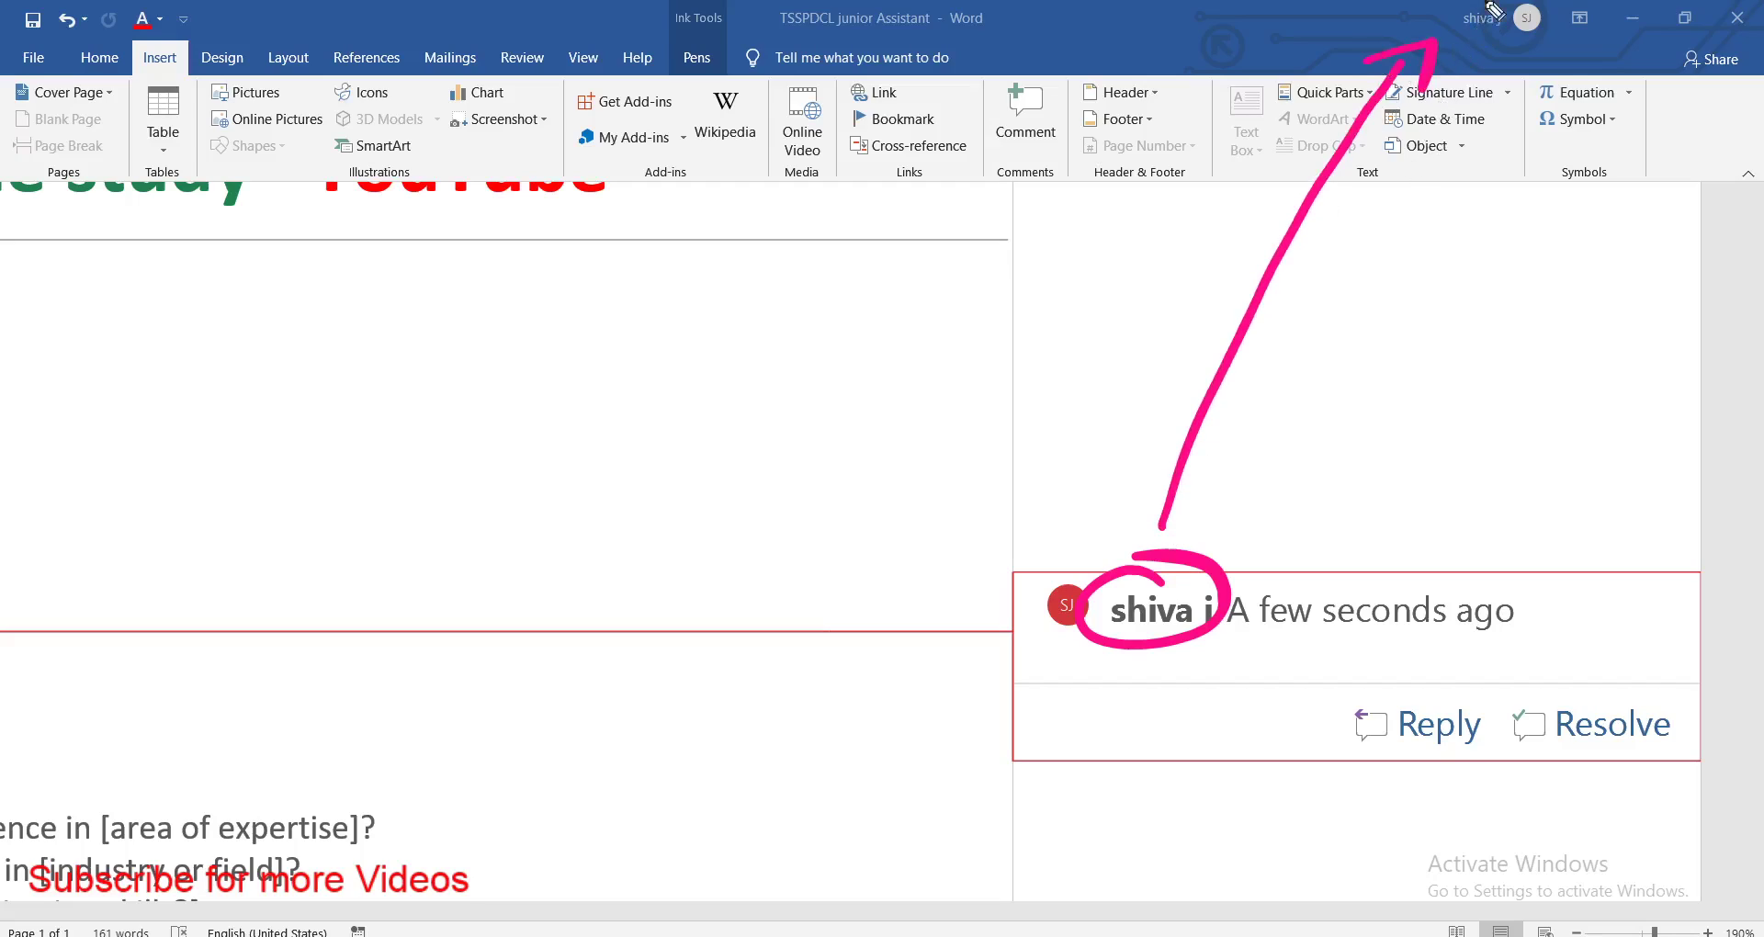
pyautogui.moveTo(1494, 11); pyautogui.dragTo(1488, 53)
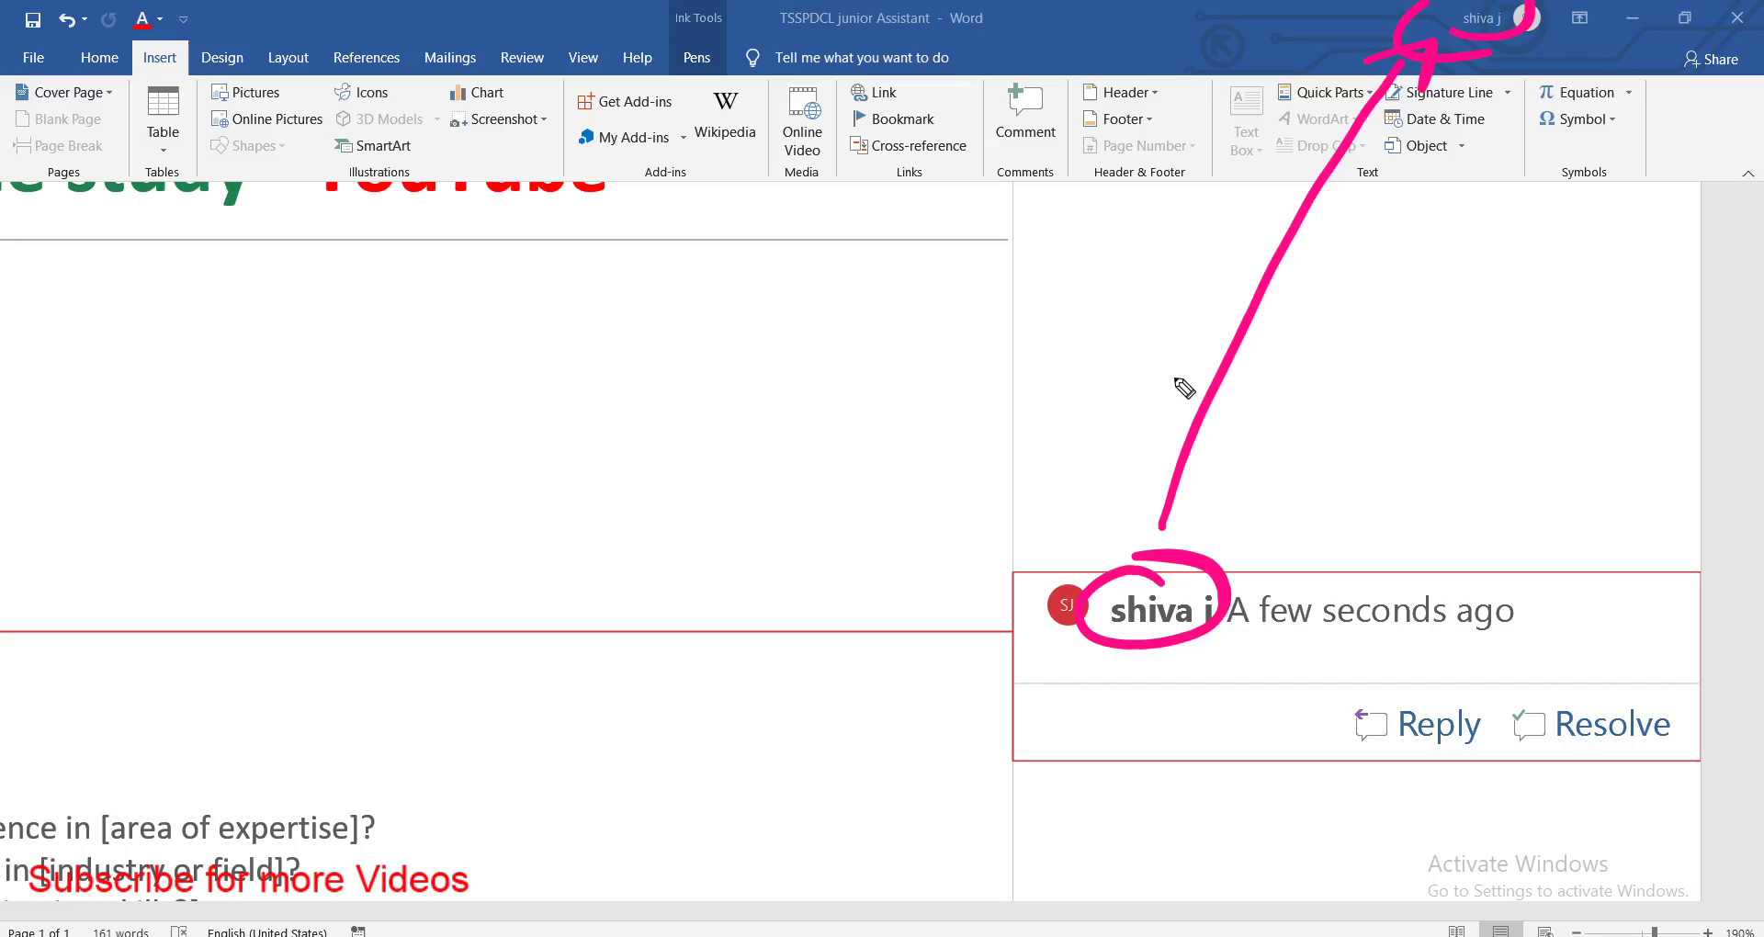
pyautogui.press('e')
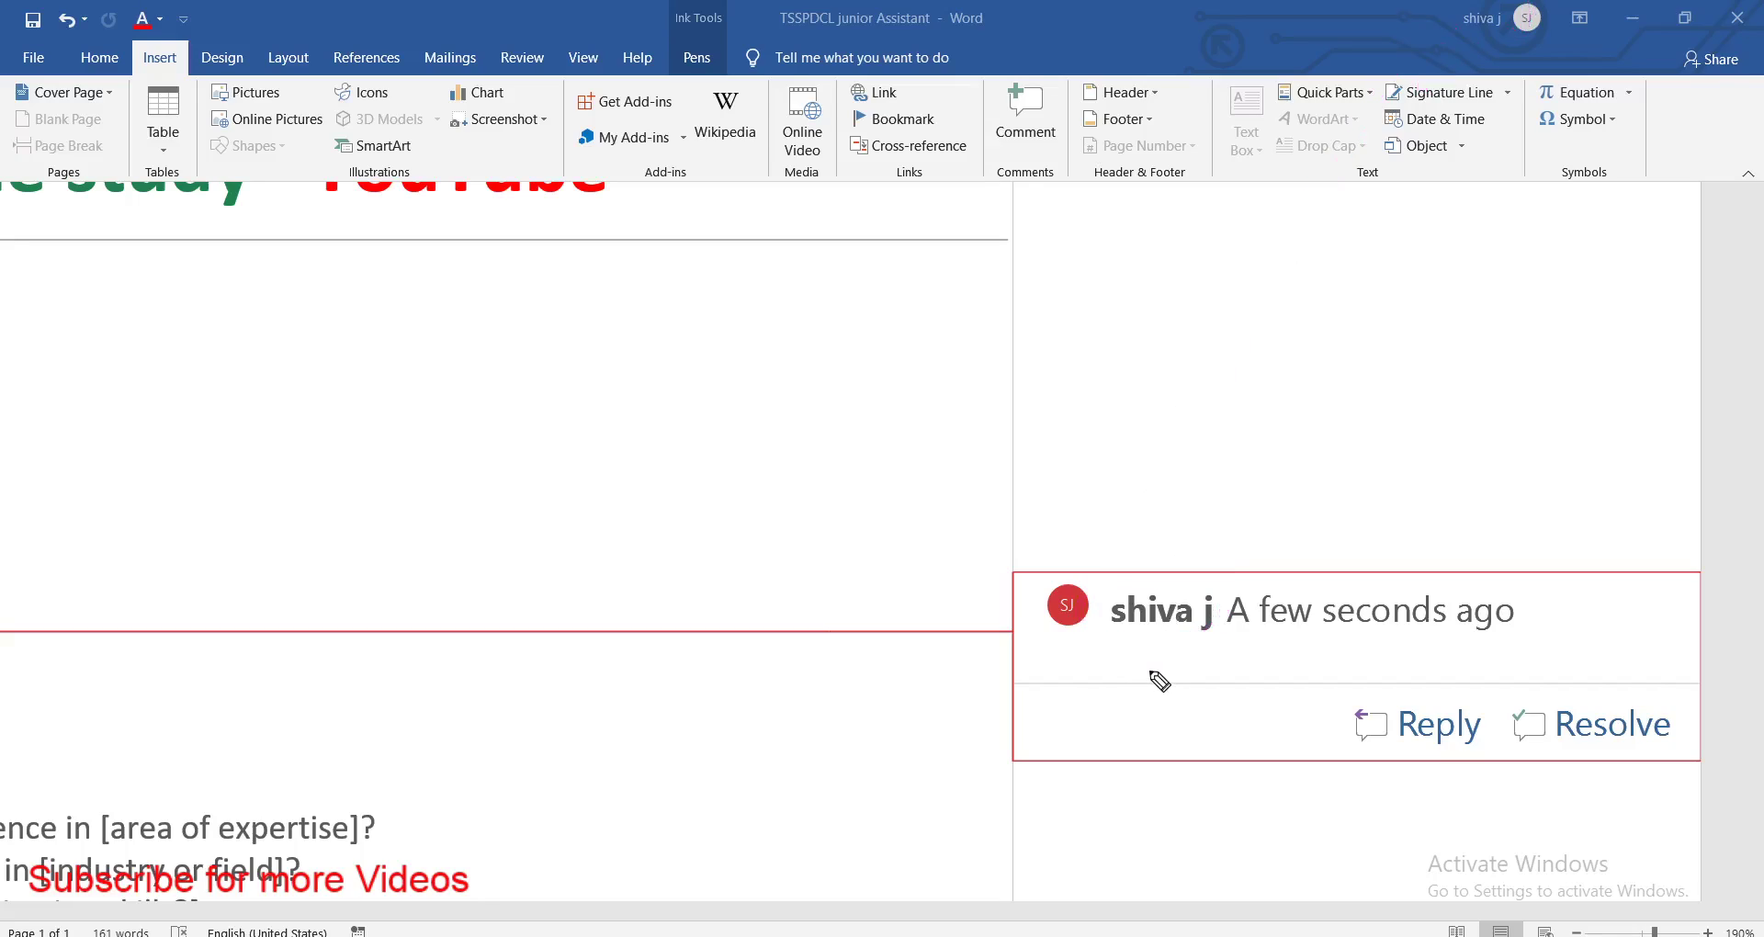
# Write 'Very nice' in the comment box and scroll to show the full comment
pyautogui.click(1162, 667)
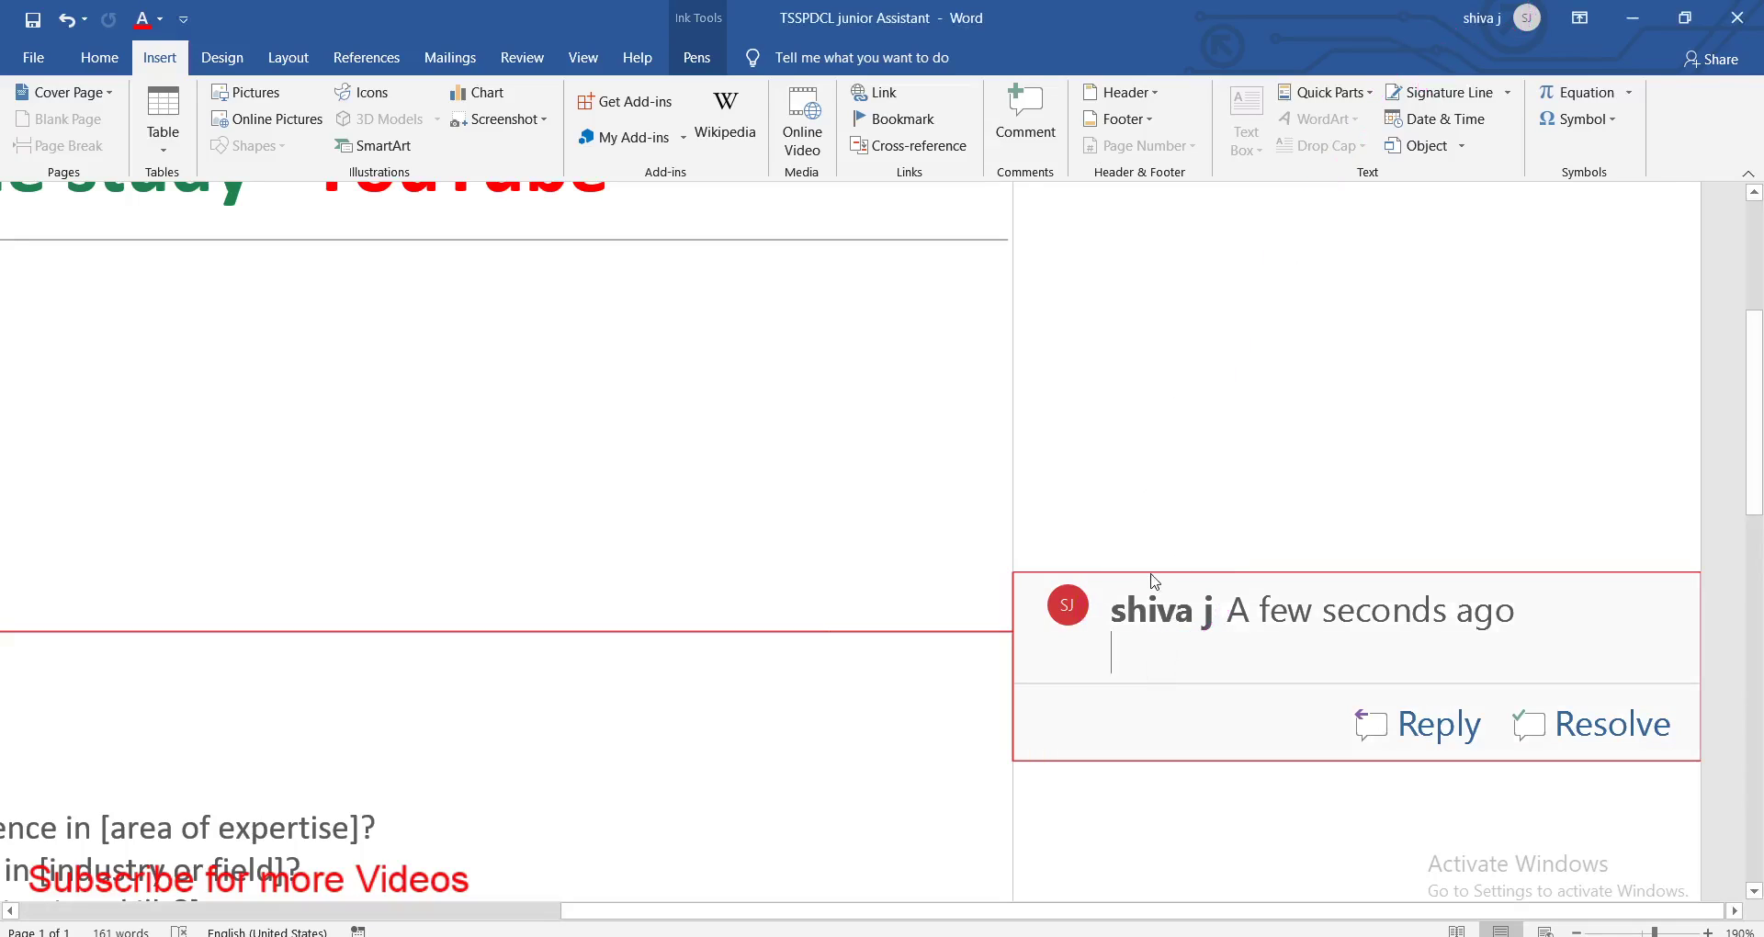
pyautogui.write('Very nice')
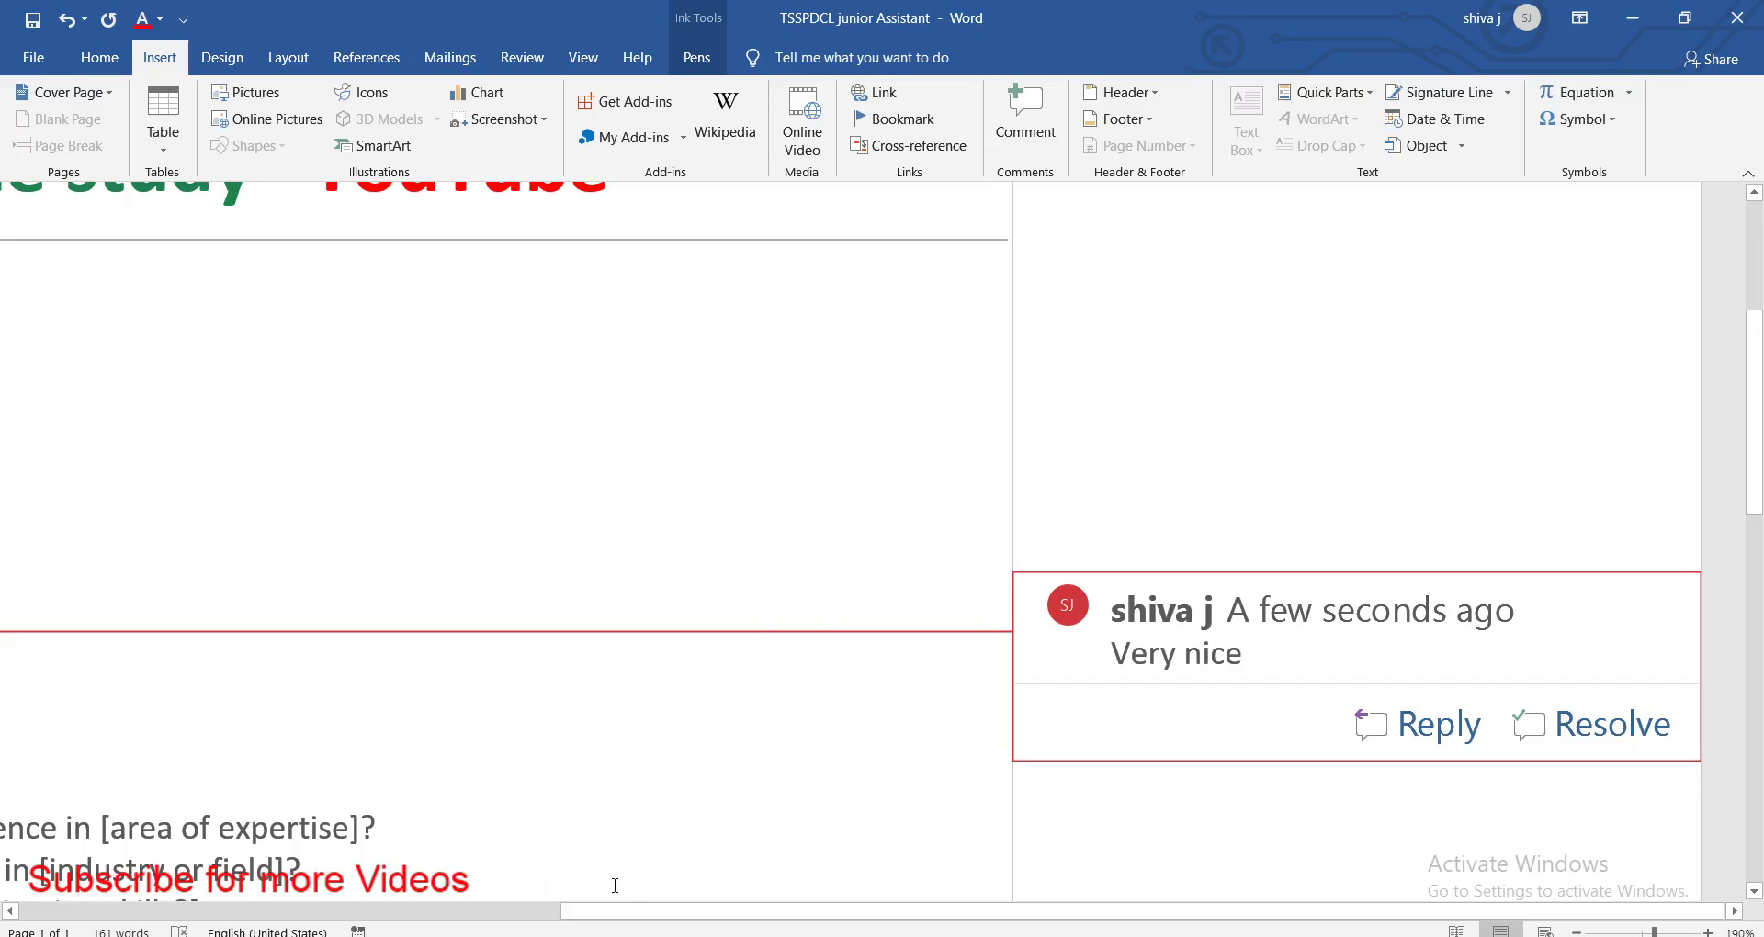
pyautogui.moveTo(640, 910); pyautogui.dragTo(206, 930)
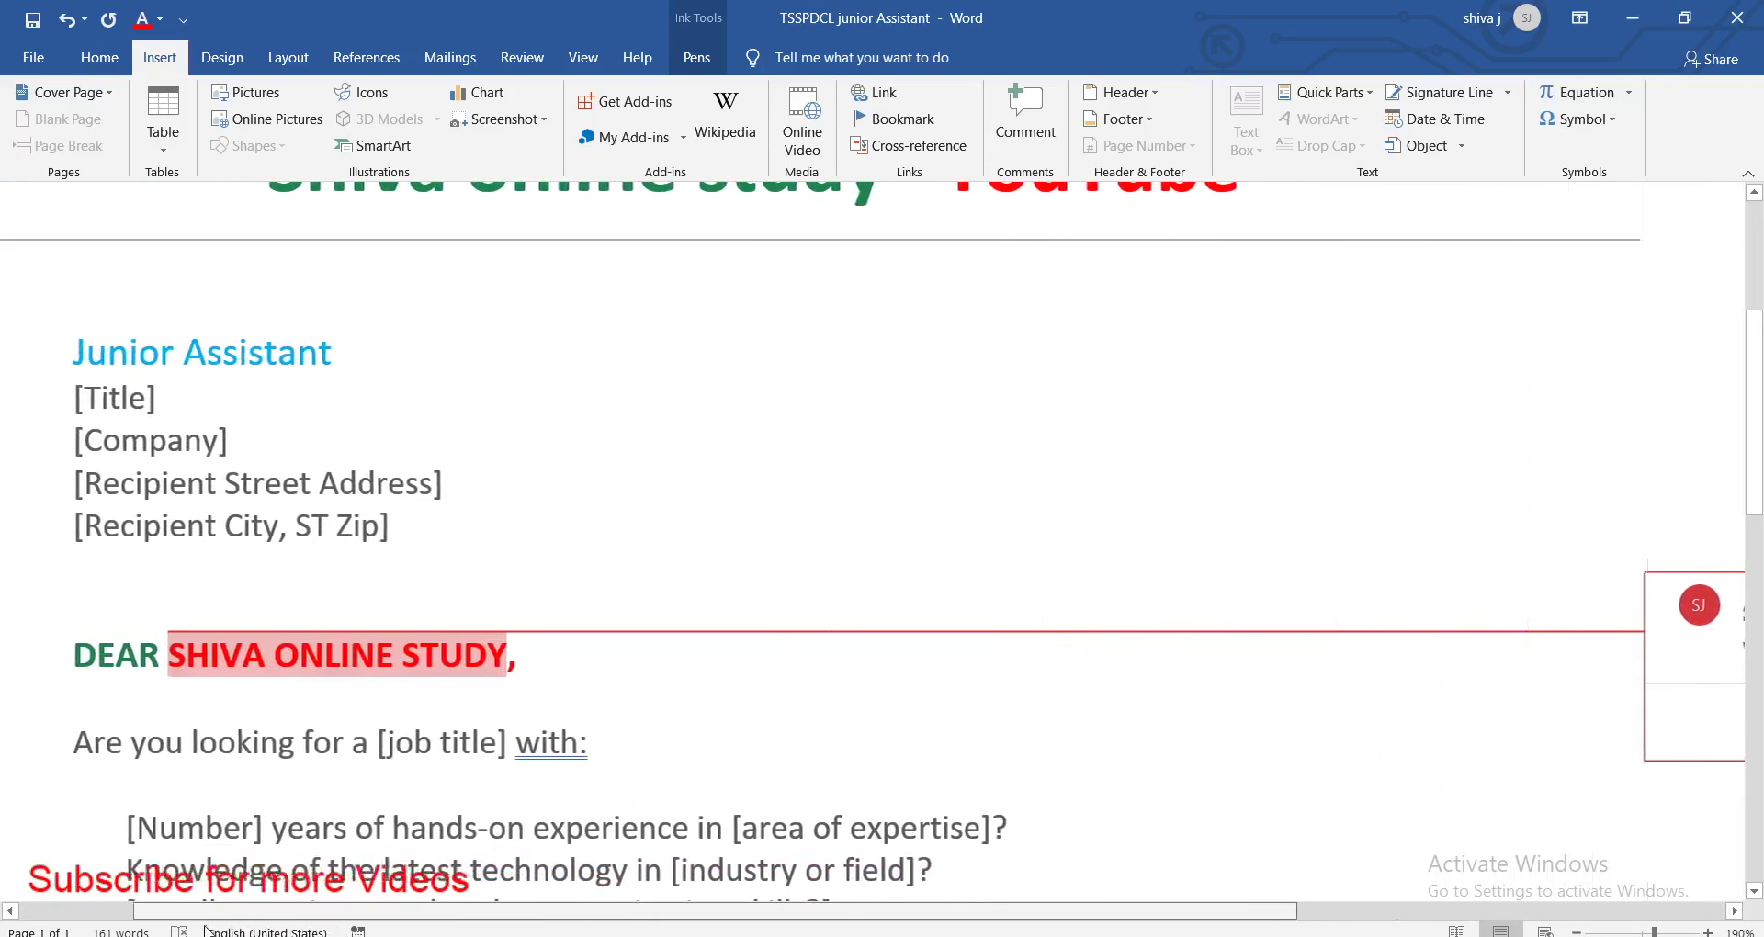
pyautogui.hscroll(10, 670, 846)
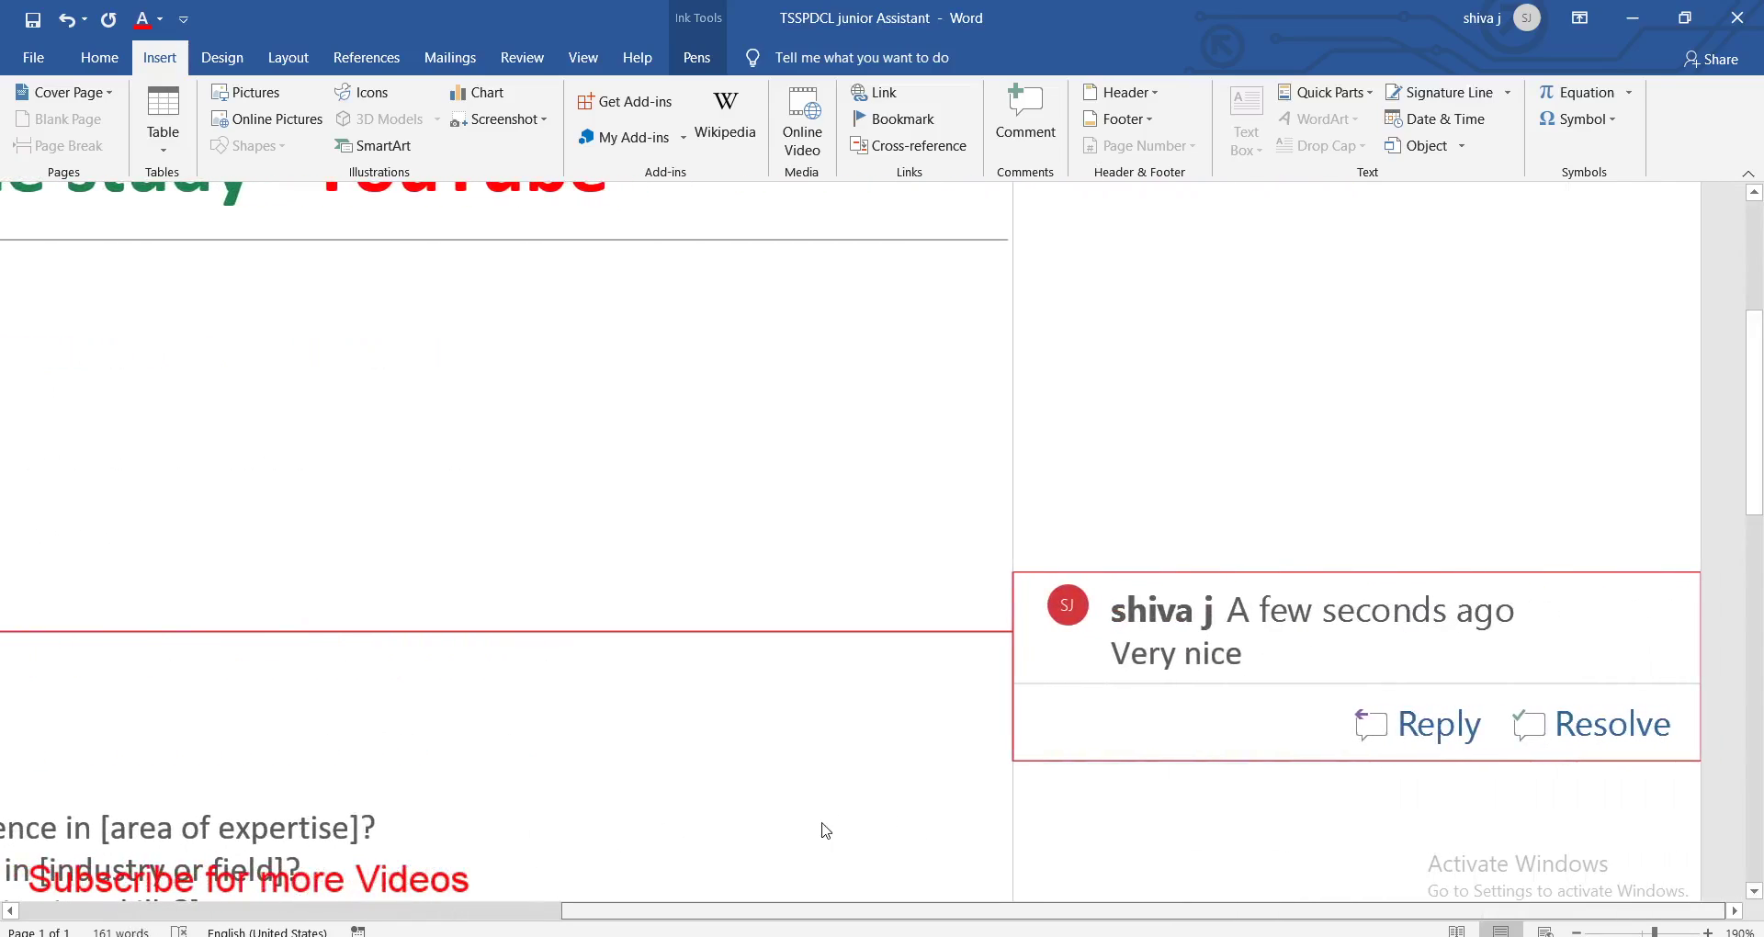
# Start a reply, ink-mark the author and reply option, then undo the reply and typing
pyautogui.click(1419, 726)
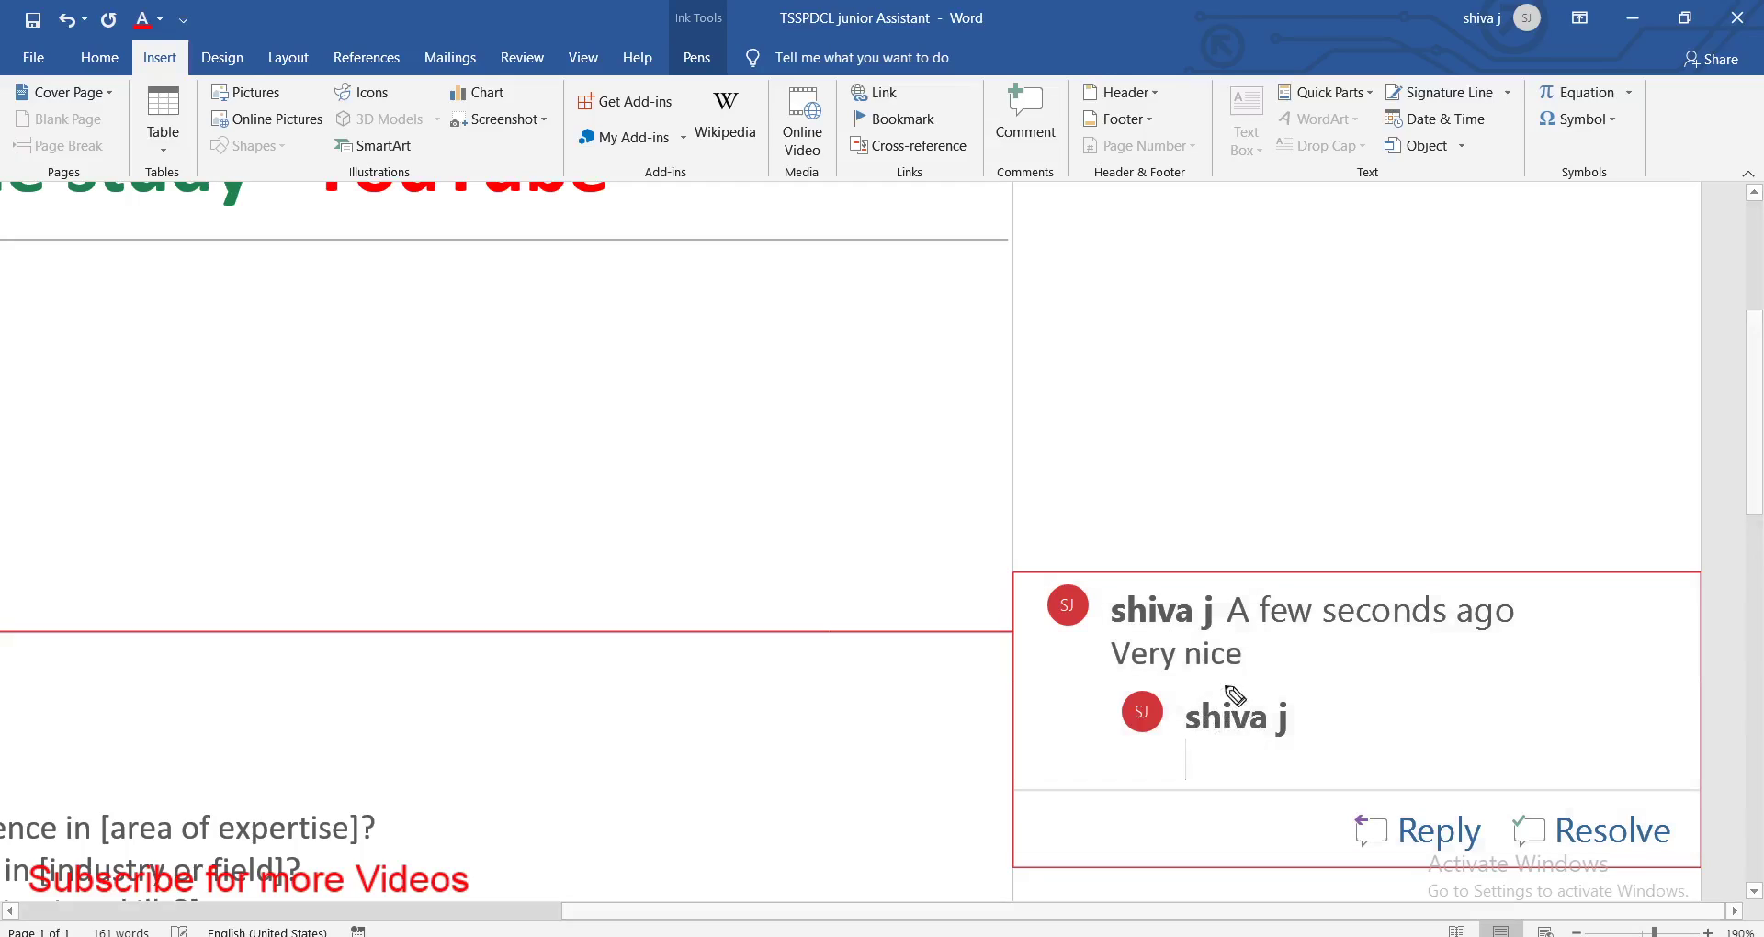
pyautogui.moveTo(1261, 684)
pyautogui.mouseDown()
pyautogui.moveTo(1329, 699)
pyautogui.moveTo(1421, 652)
pyautogui.mouseUp()
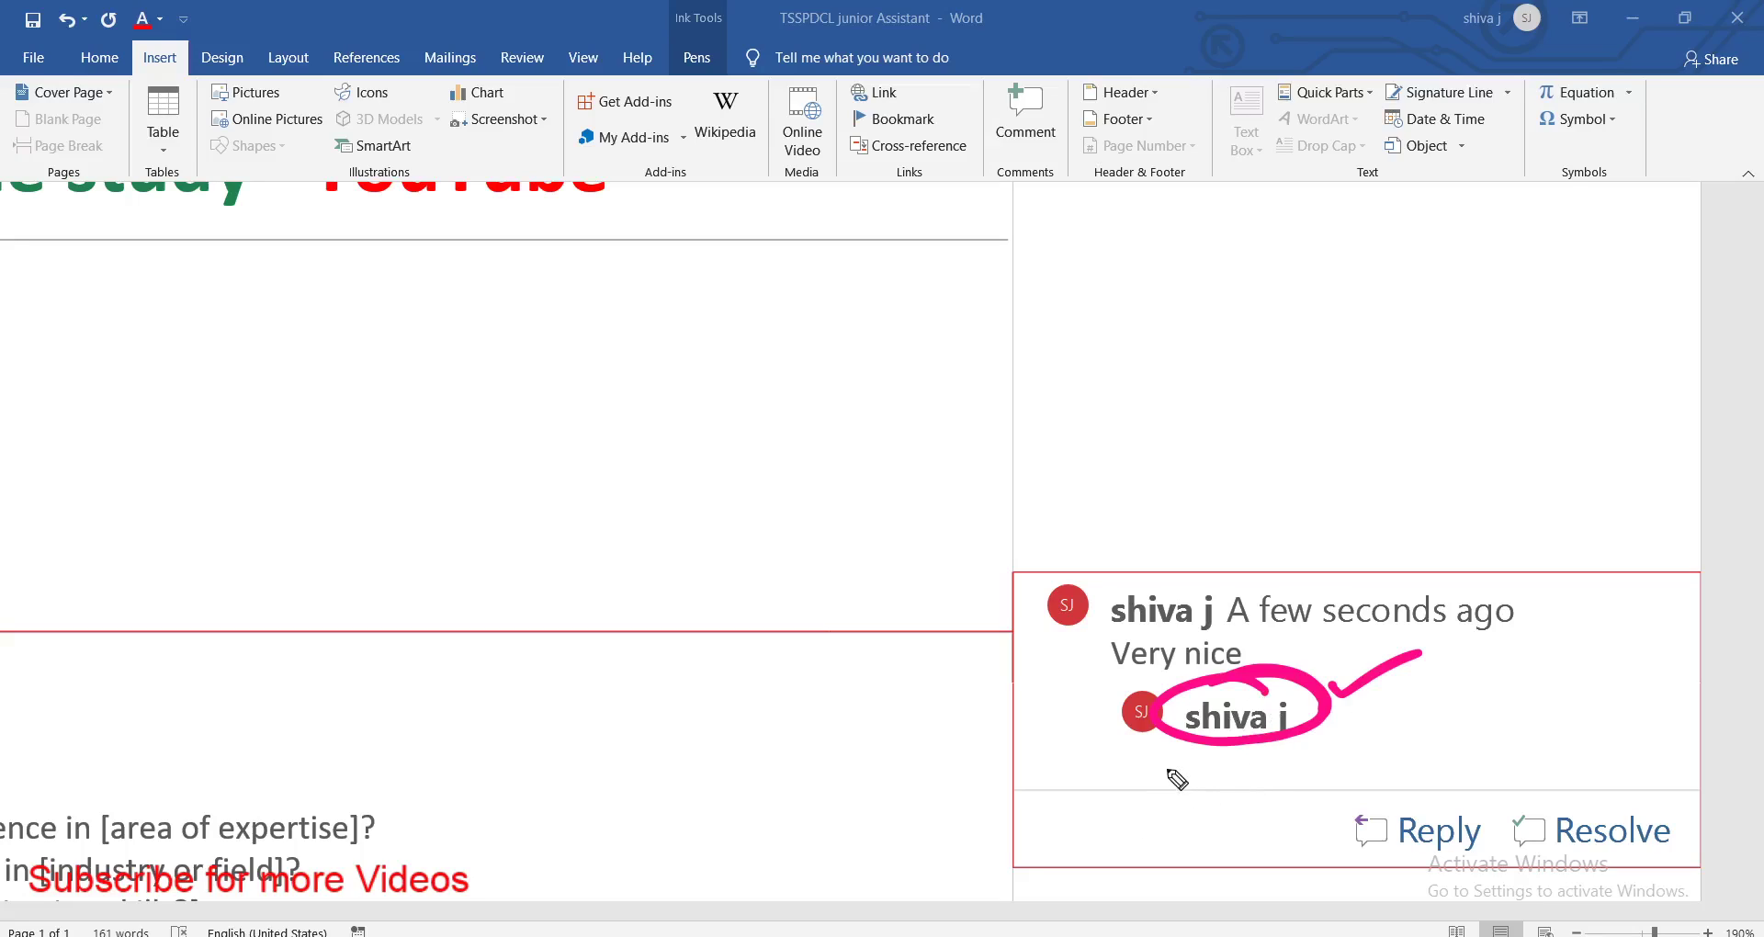
pyautogui.moveTo(1162, 766); pyautogui.dragTo(1484, 760)
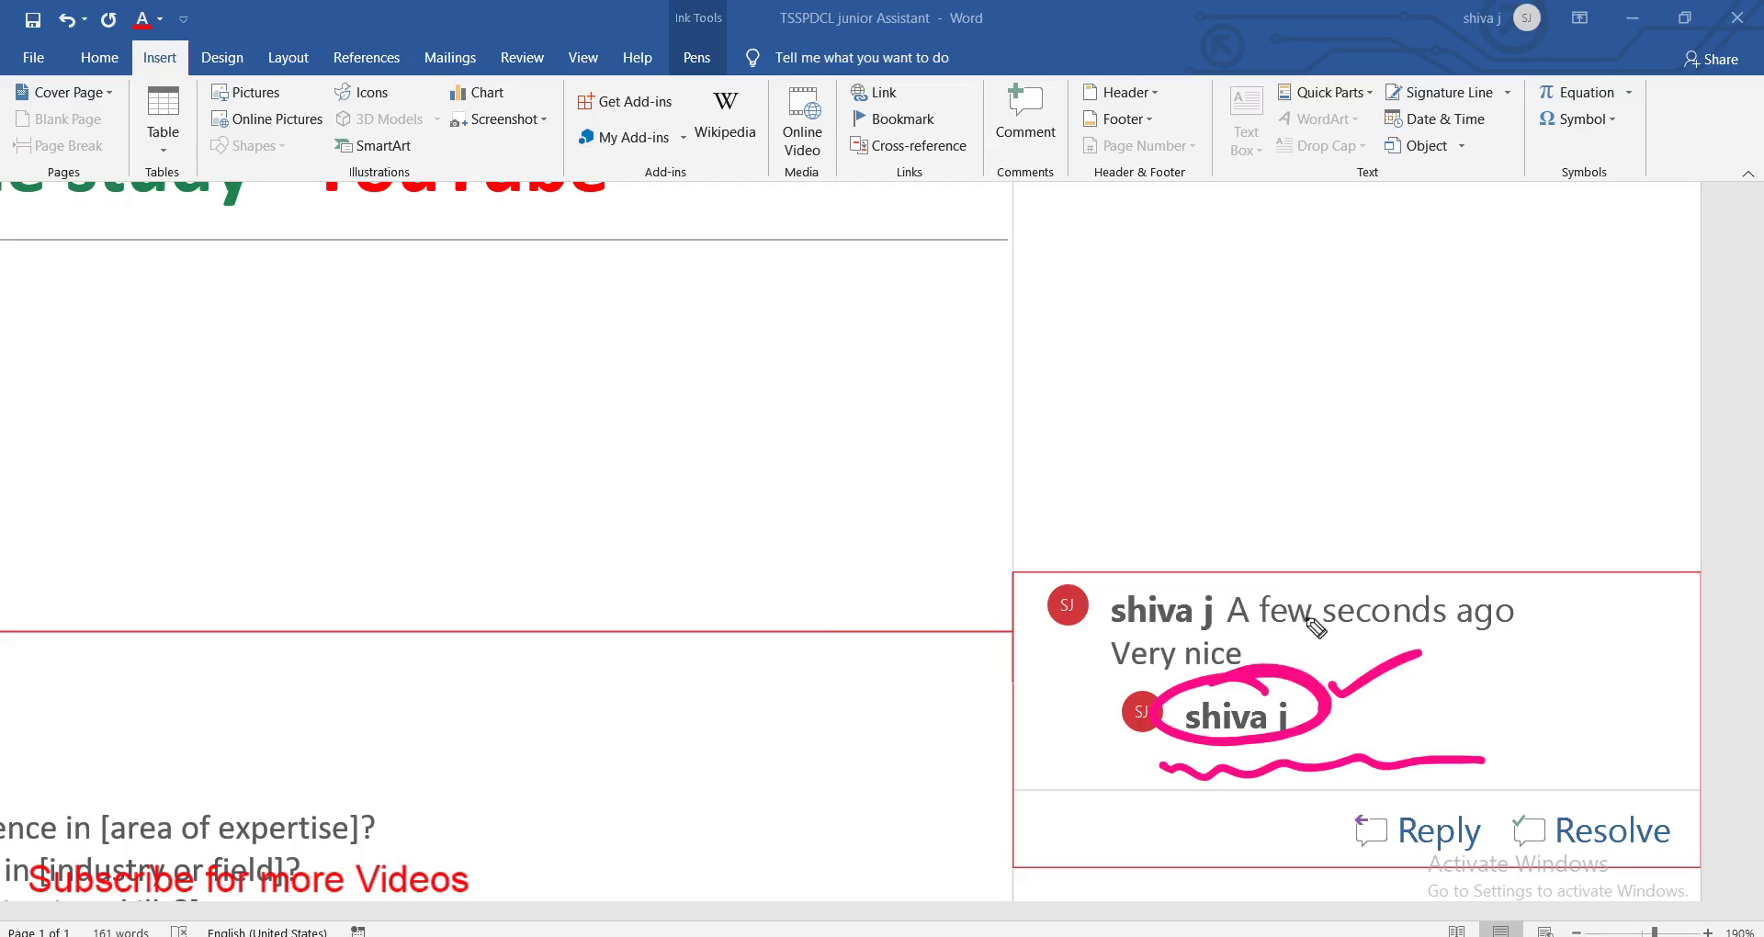
pyautogui.moveTo(1203, 630); pyautogui.dragTo(1185, 592)
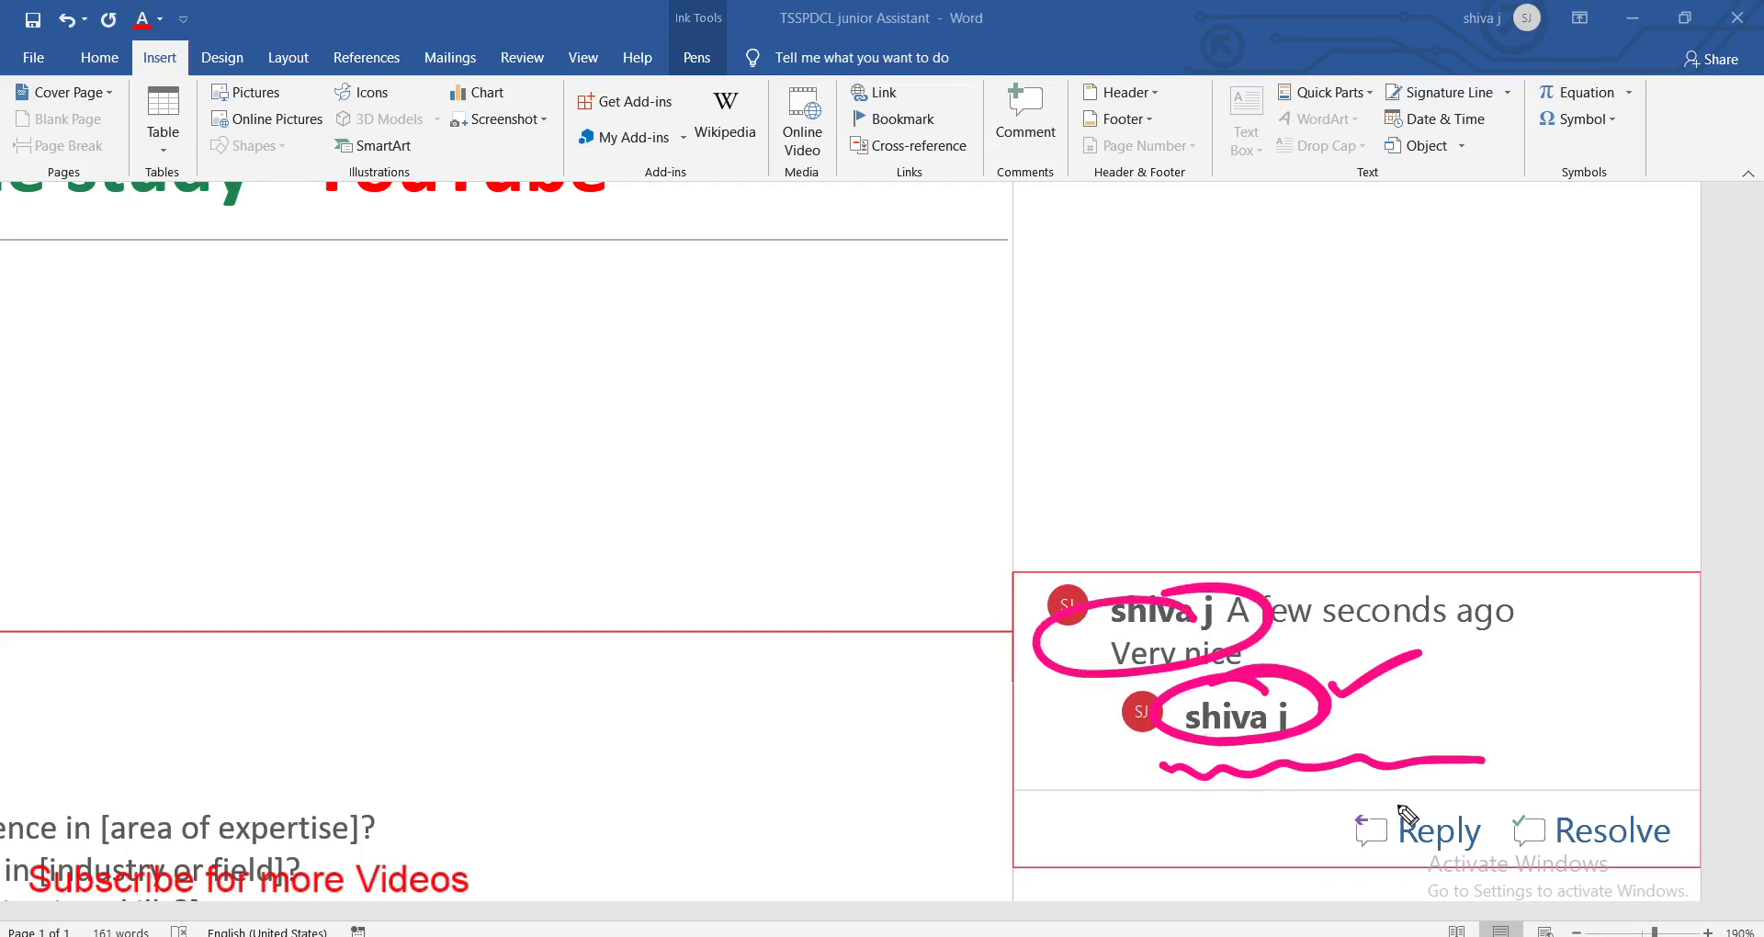
pyautogui.moveTo(1410, 795); pyautogui.dragTo(1377, 878)
pyautogui.moveTo(1481, 861); pyautogui.dragTo(1377, 777)
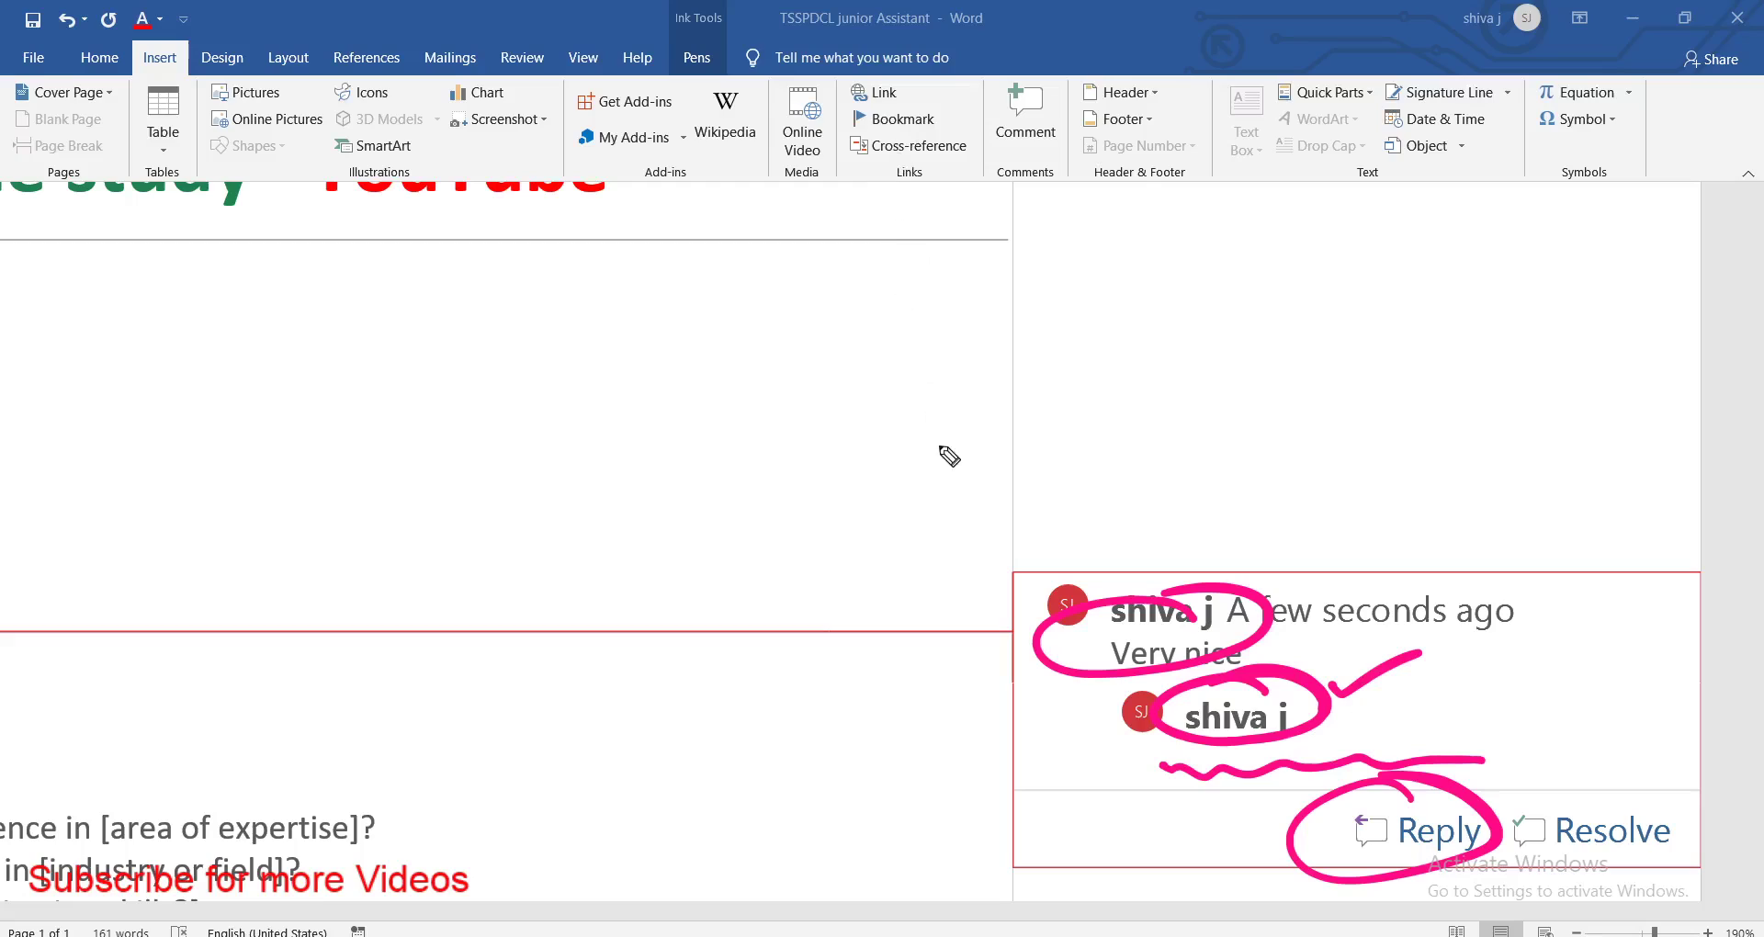
pyautogui.hotkey('ctrl', 'z')
pyautogui.hotkey('ctrl', 'z')
pyautogui.hotkey('ctrl', 'z')
pyautogui.hotkey('ctrl', 'z')
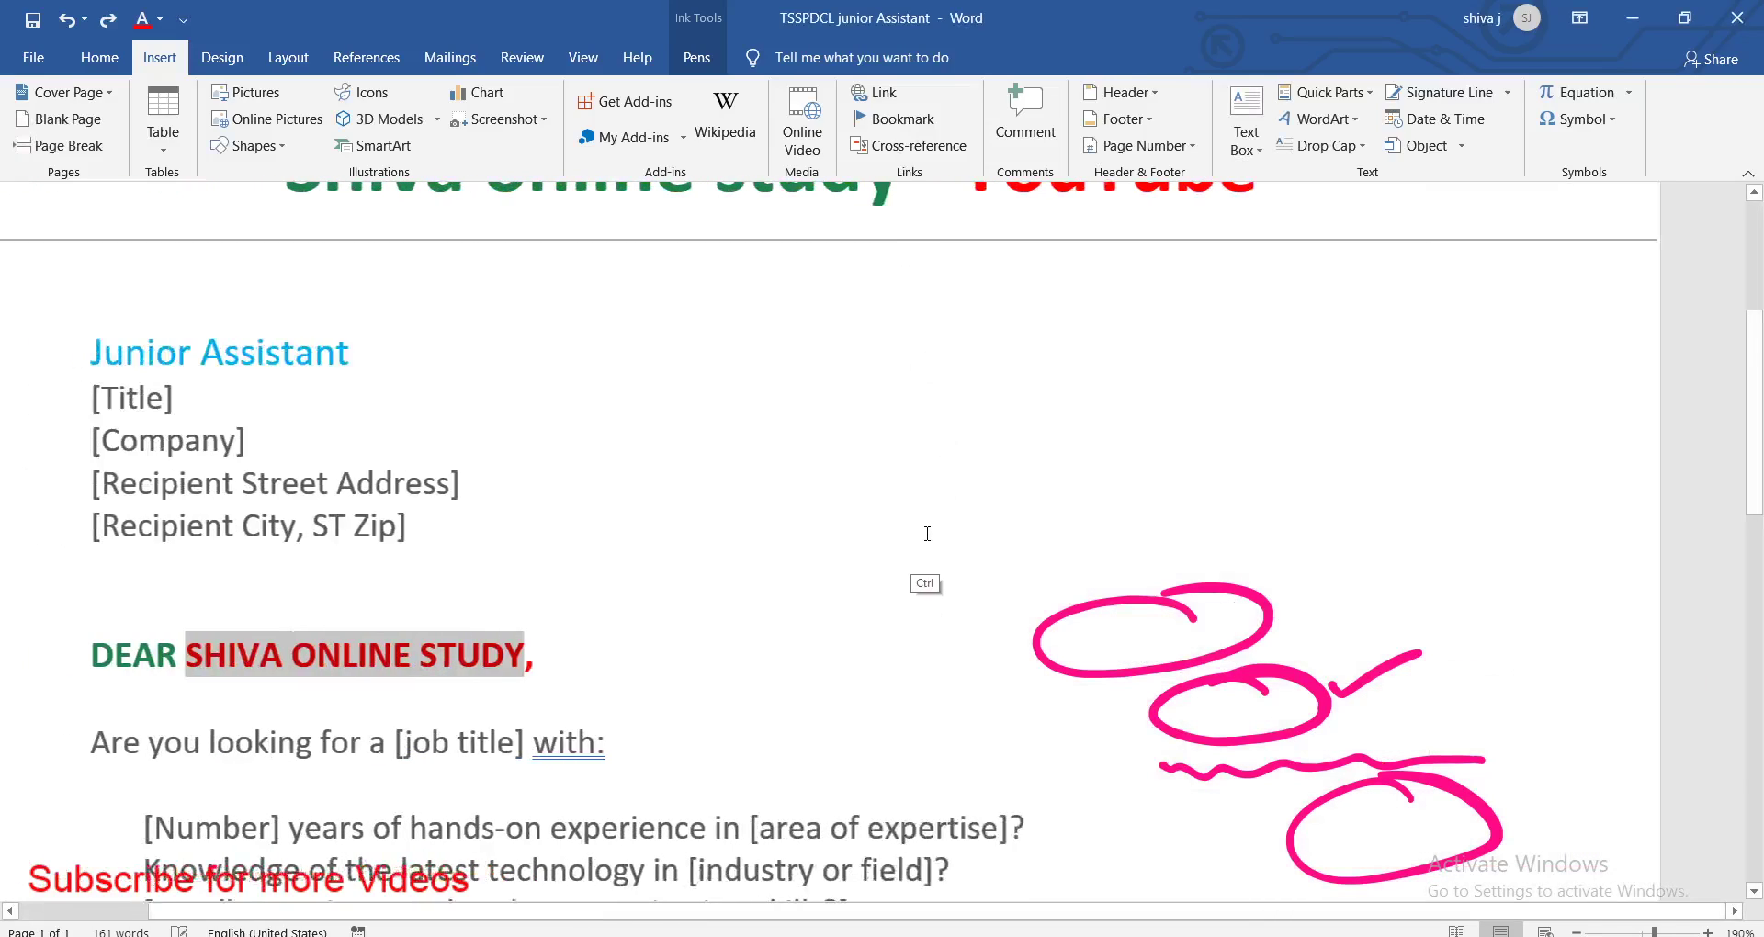
pyautogui.hotkey('ctrl', 'z')
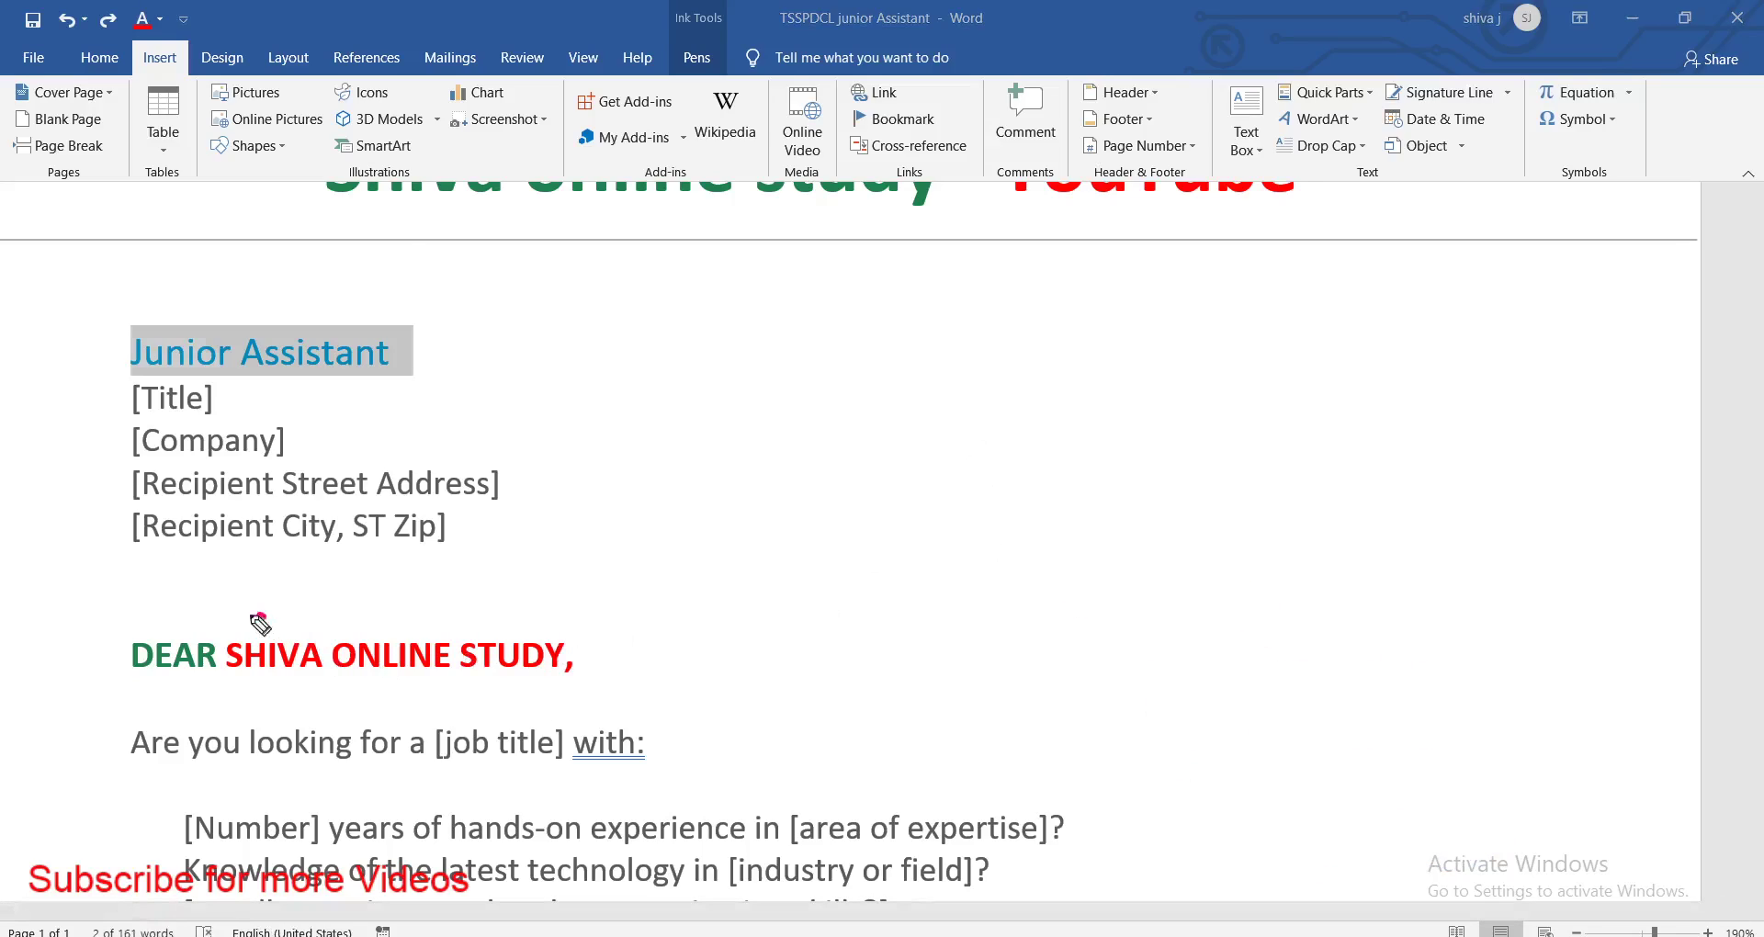
pyautogui.moveTo(261, 614); pyautogui.dragTo(228, 668)
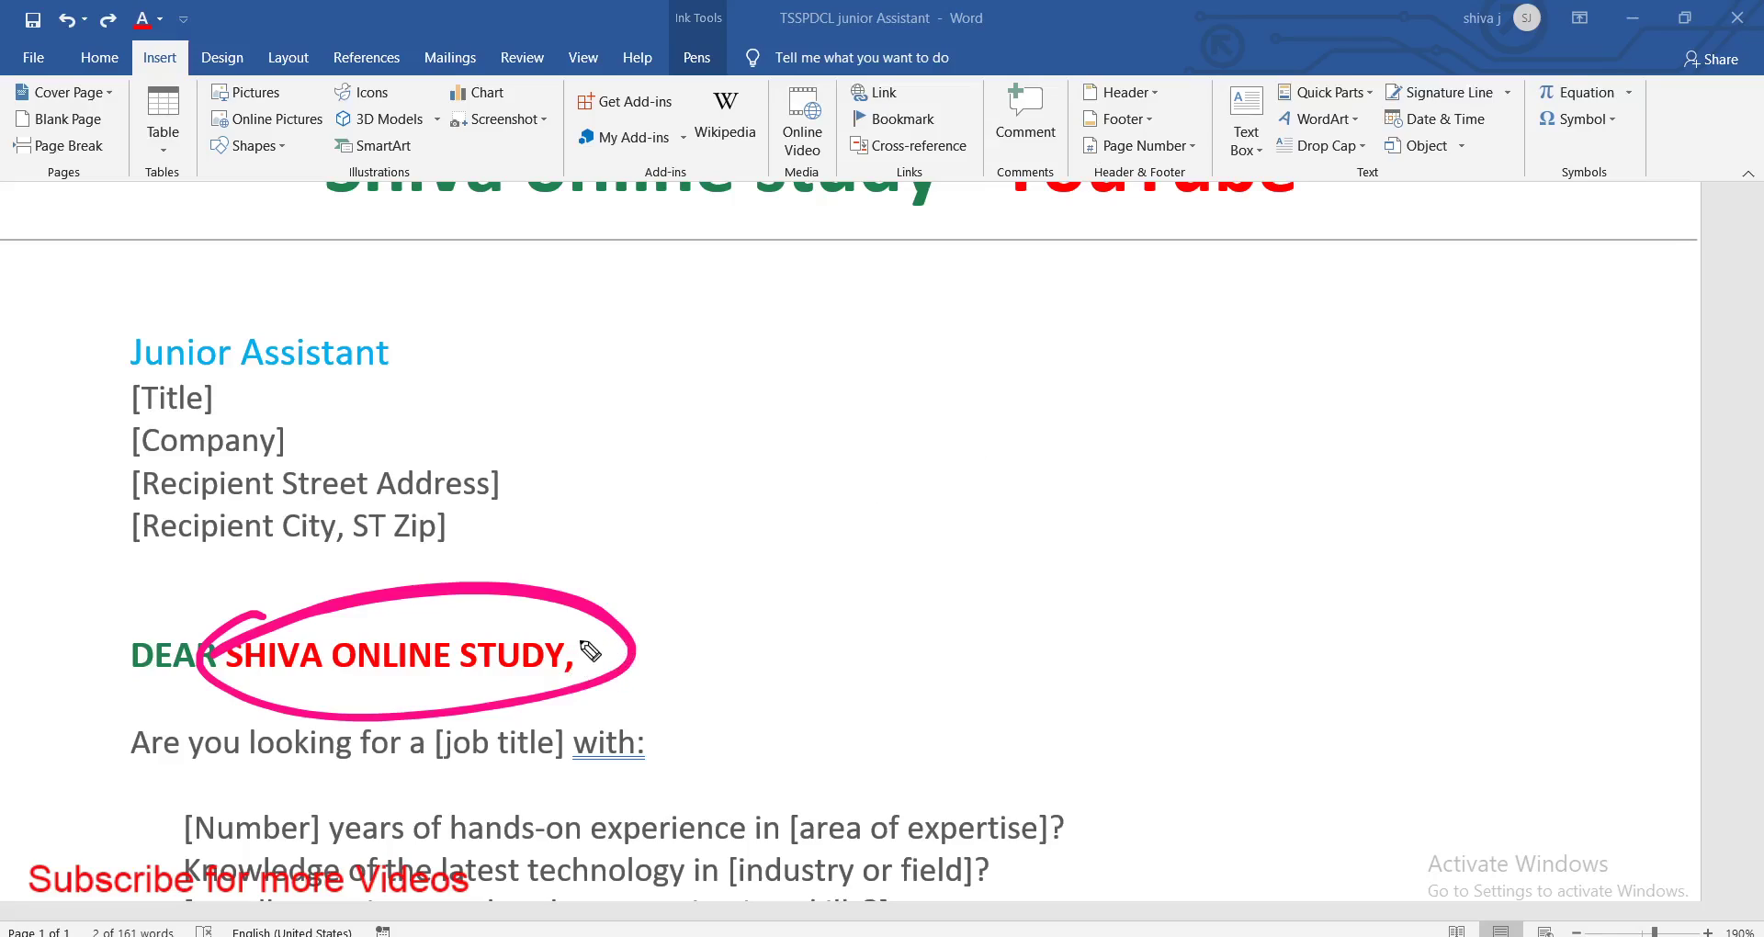
pyautogui.moveTo(577, 647)
pyautogui.mouseDown()
pyautogui.moveTo(663, 726)
pyautogui.moveTo(733, 711)
pyautogui.mouseUp()
pyautogui.moveTo(718, 650); pyautogui.dragTo(748, 703)
pyautogui.moveTo(779, 668); pyautogui.dragTo(779, 699)
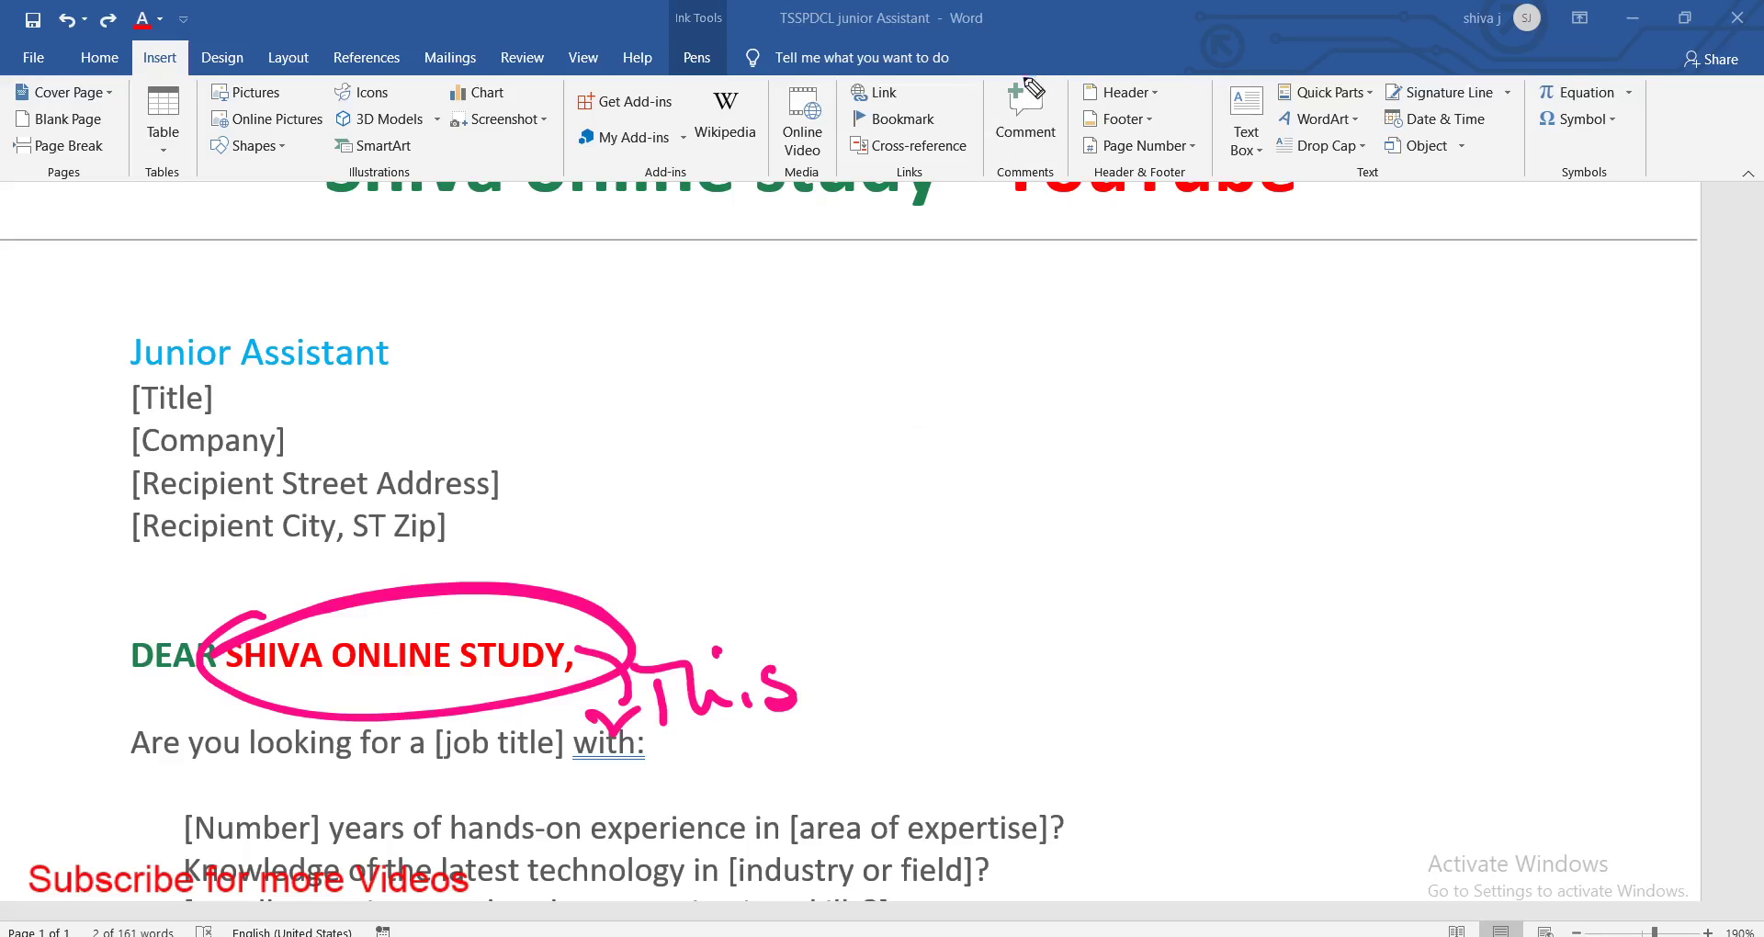
pyautogui.moveTo(1033, 81); pyautogui.dragTo(971, 90)
pyautogui.press('e')
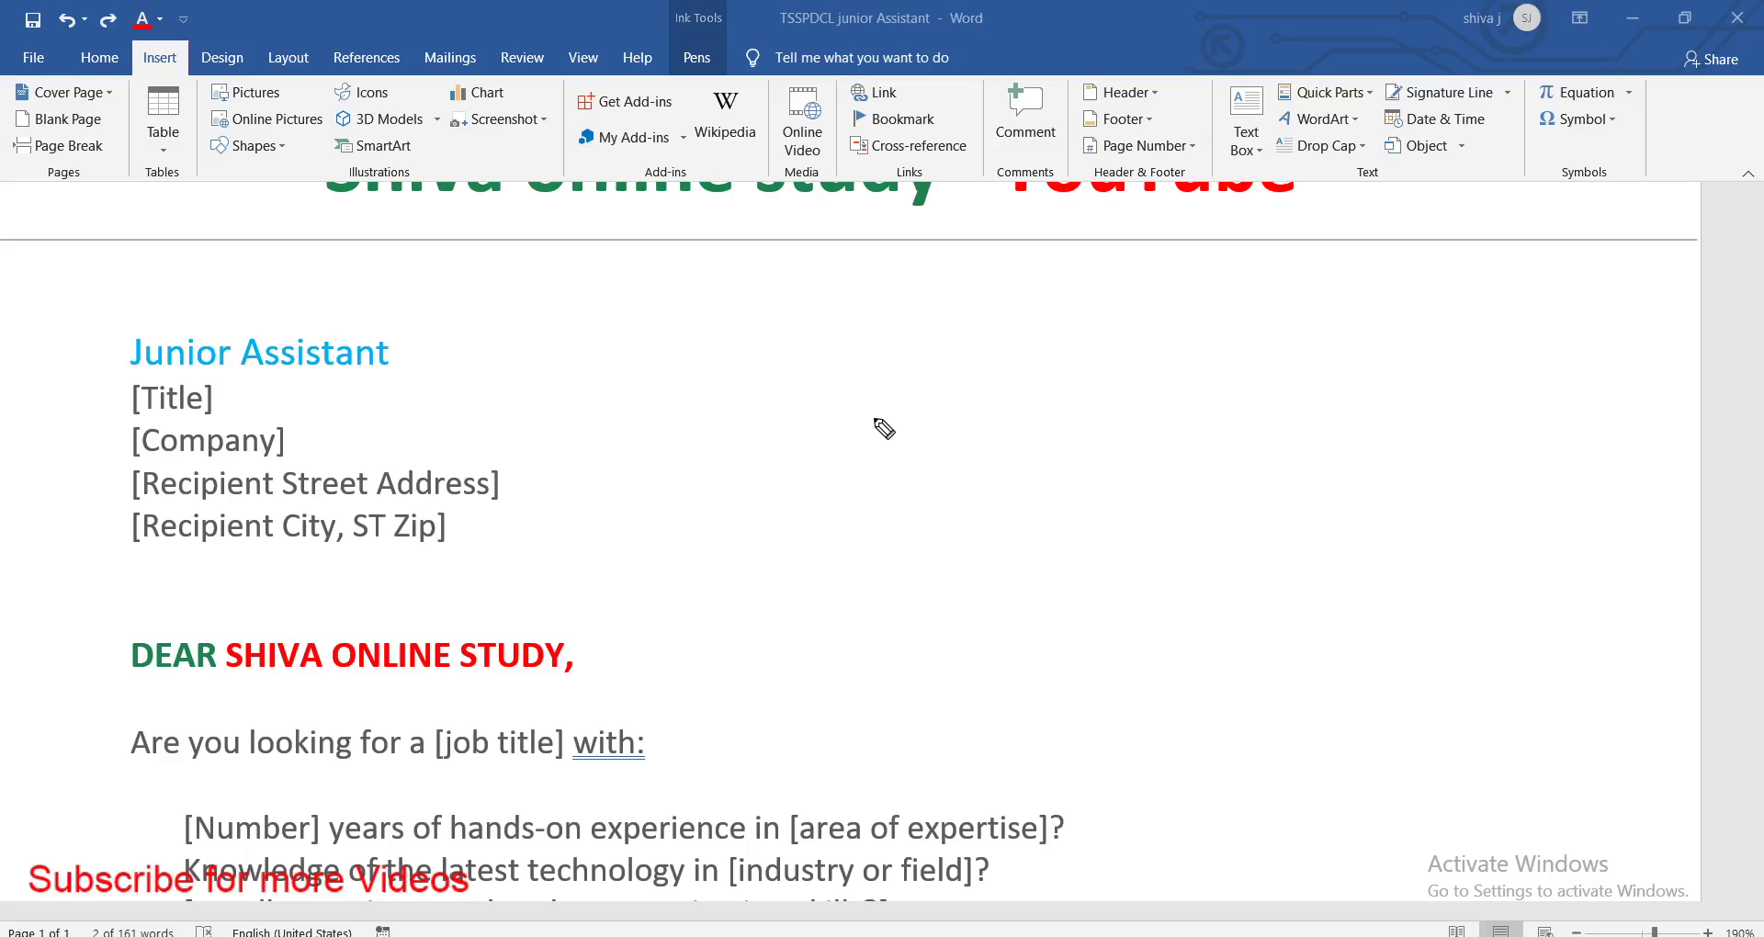
pyautogui.moveTo(1162, 147)
pyautogui.mouseDown()
pyautogui.moveTo(1231, 169)
pyautogui.moveTo(1180, 139)
pyautogui.mouseUp()
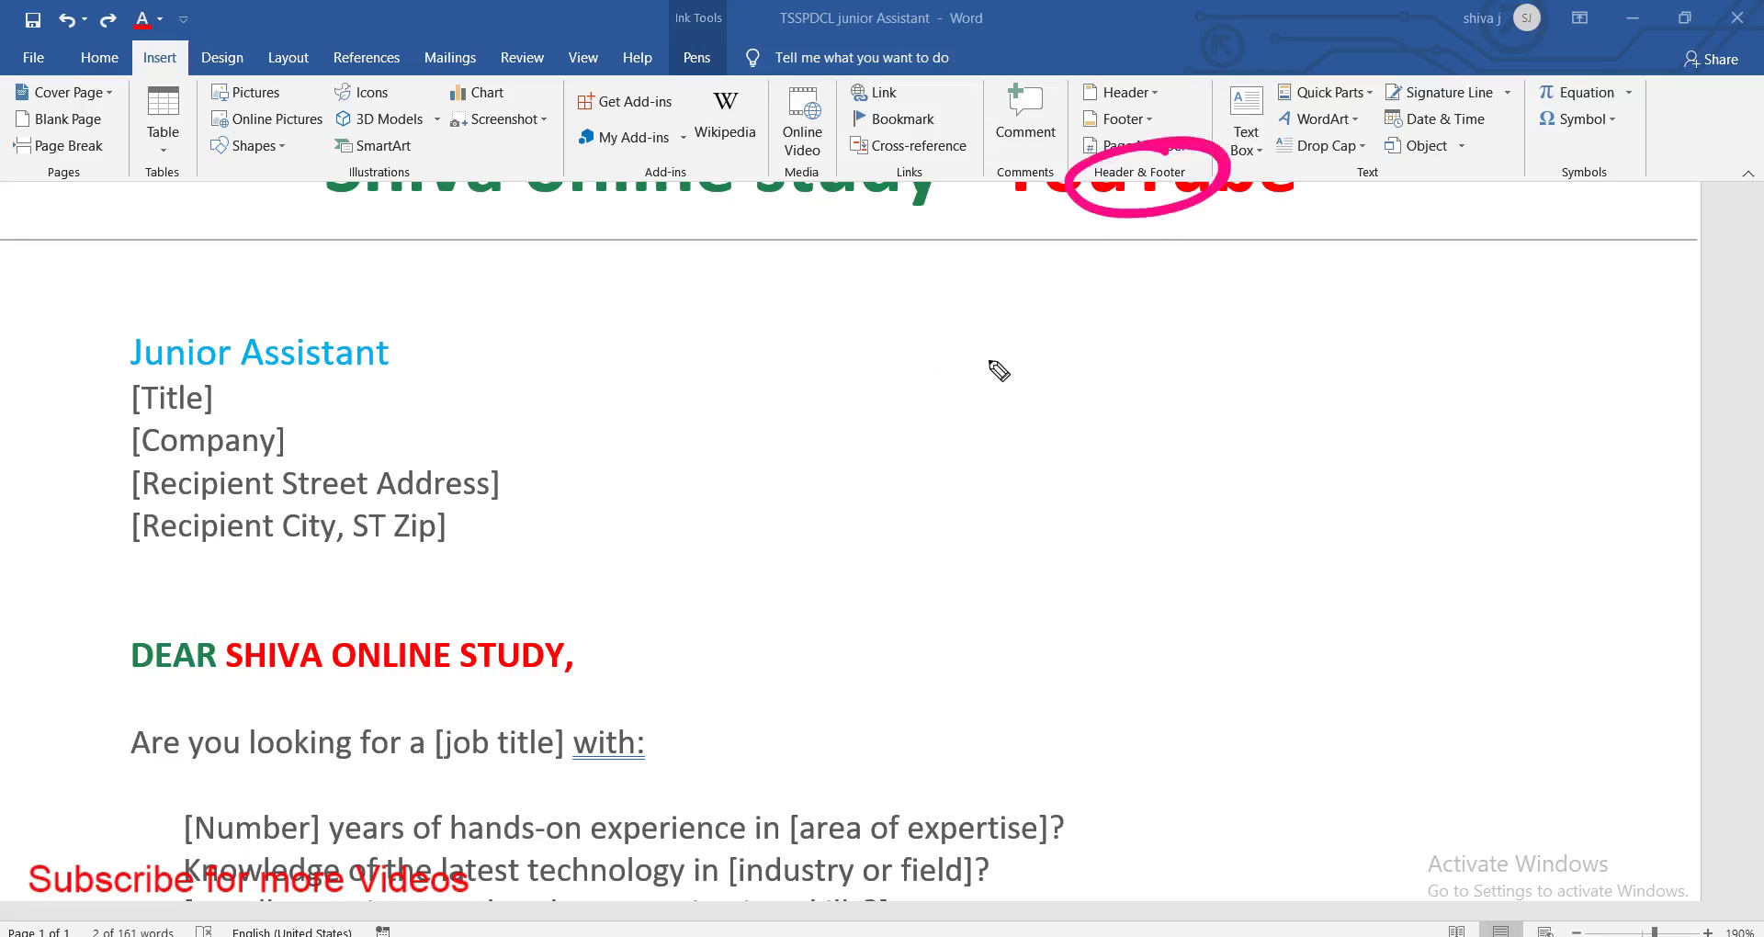
pyautogui.press('Escape')
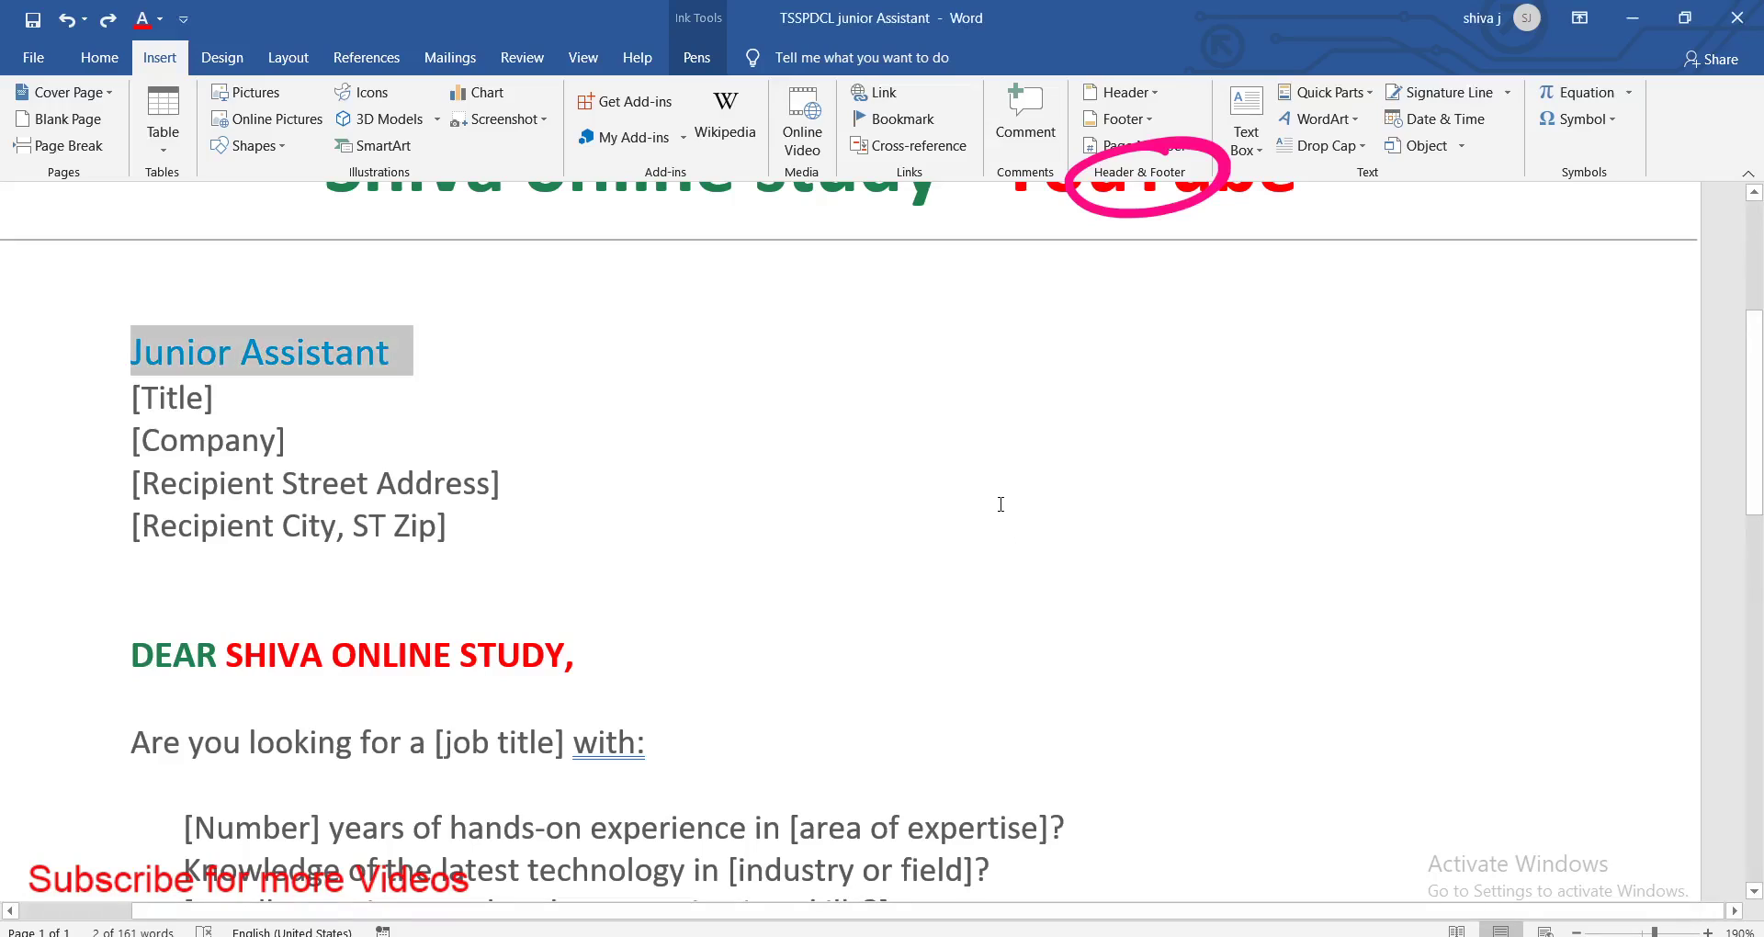
pyautogui.scroll(4, 1142, 266)
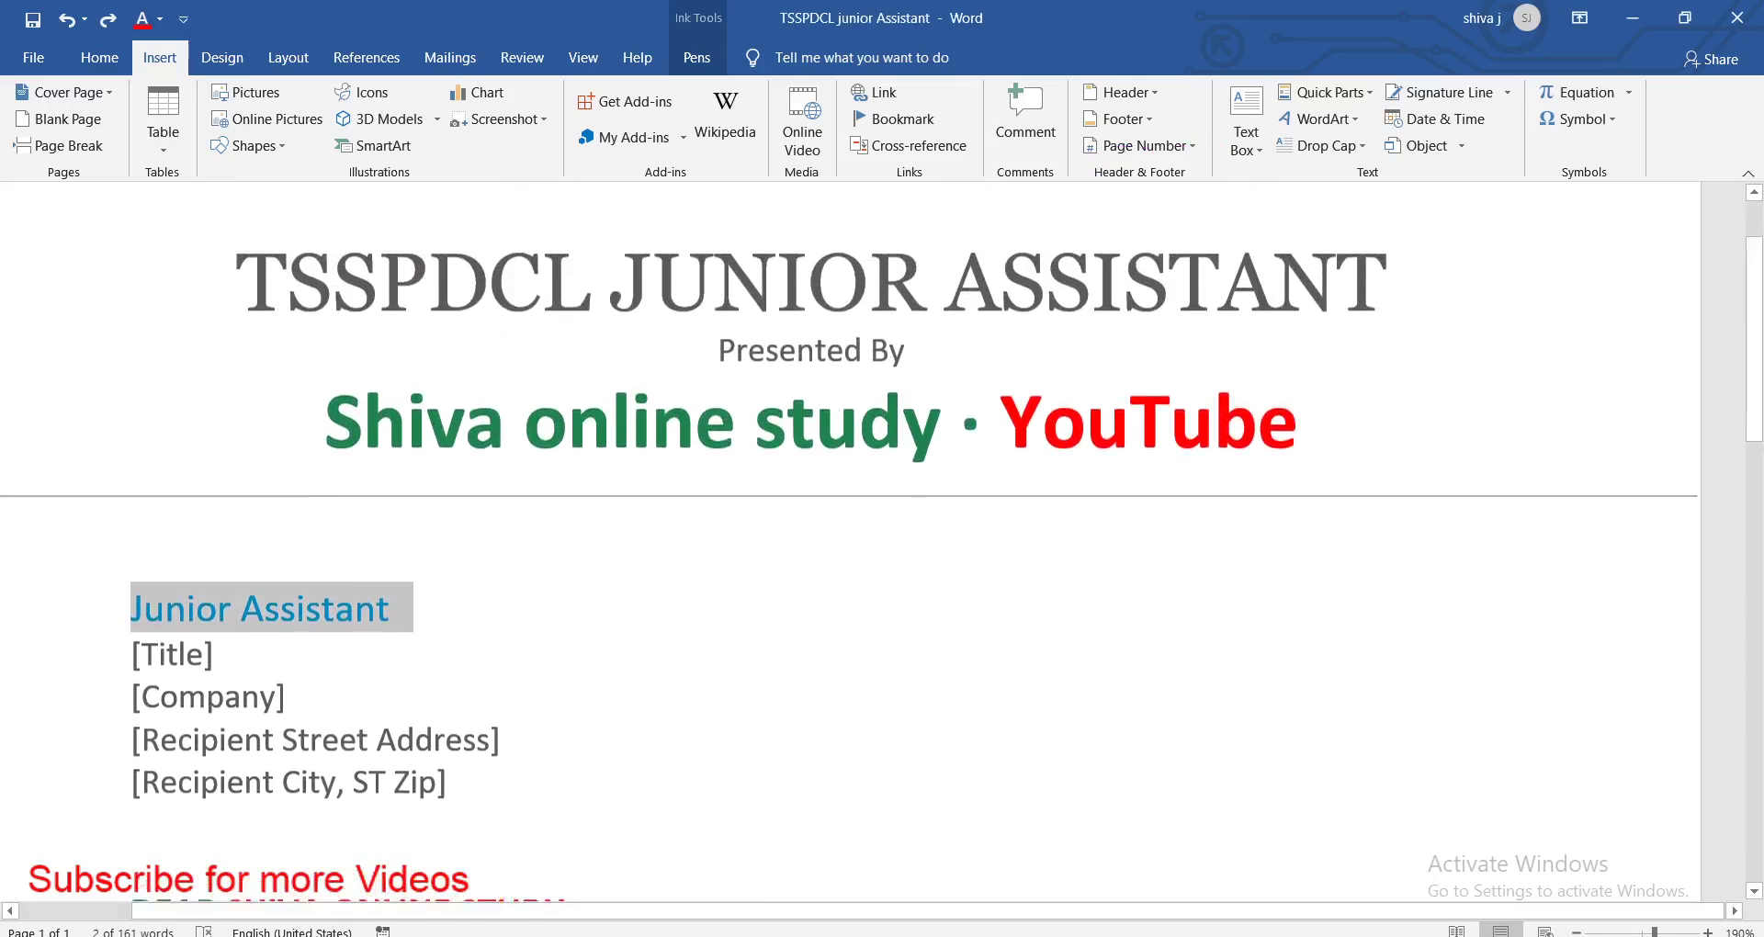
pyautogui.hotkey('ctrl', '2')
pyautogui.moveTo(1164, 96)
pyautogui.mouseDown()
pyautogui.moveTo(1203, 66)
pyautogui.moveTo(1211, 101)
pyautogui.mouseUp()
pyautogui.press('e')
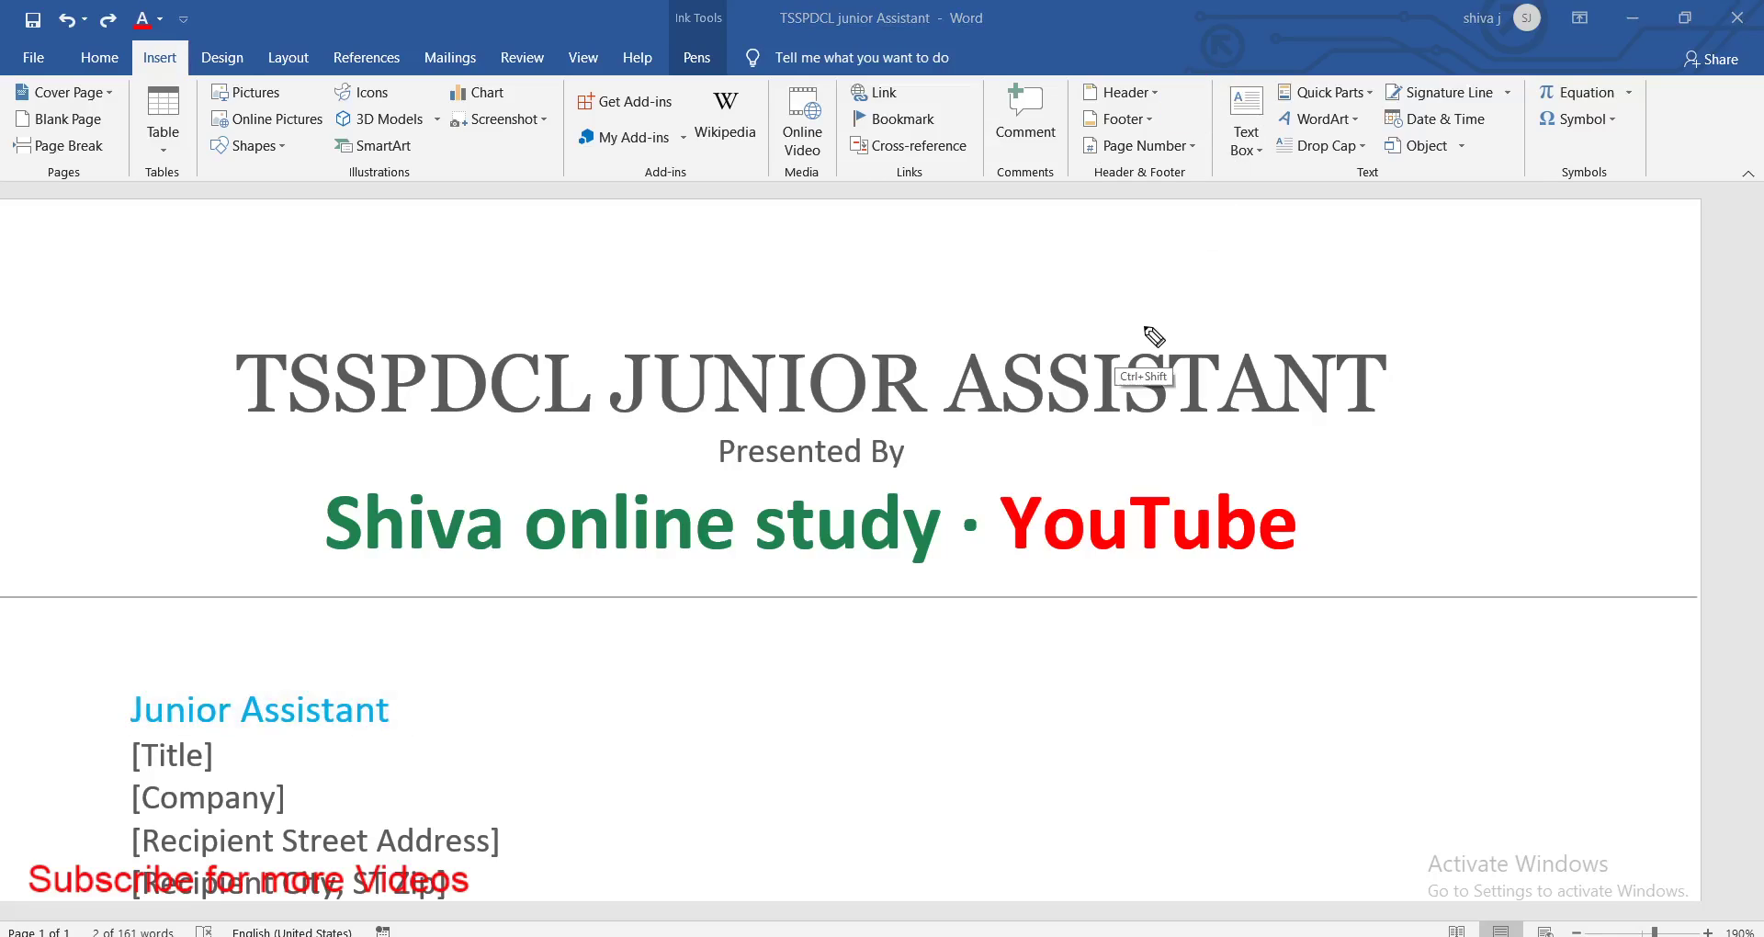
pyautogui.moveTo(1120, 71); pyautogui.dragTo(1139, 70)
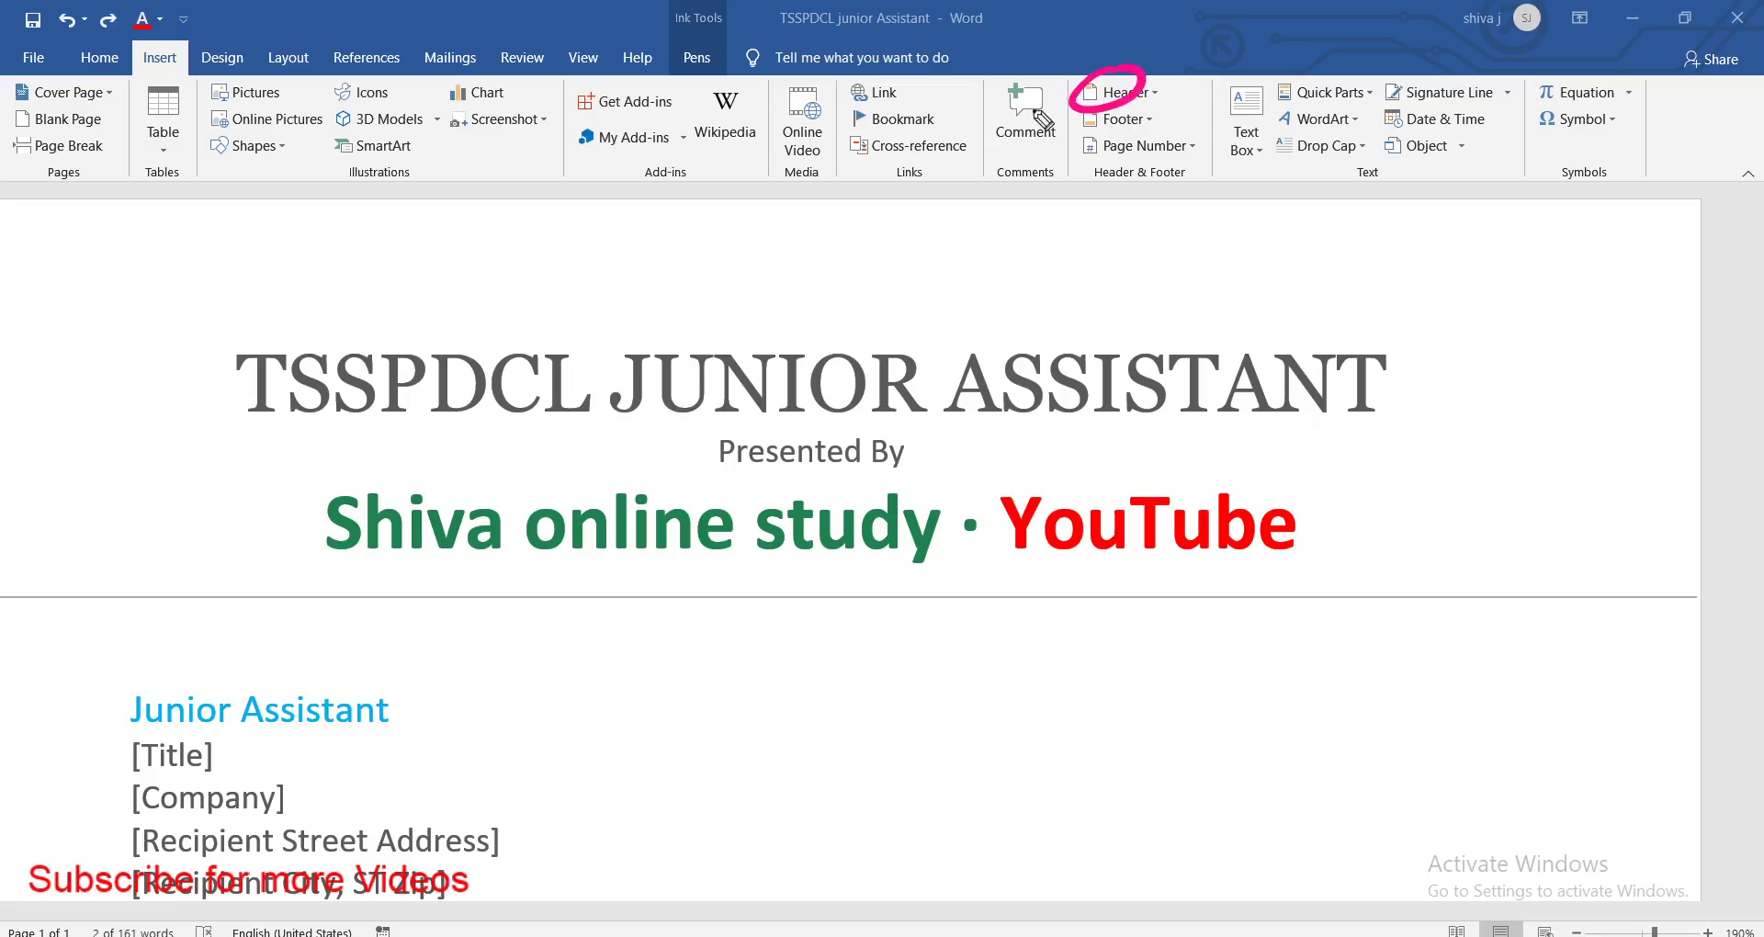
pyautogui.press('e')
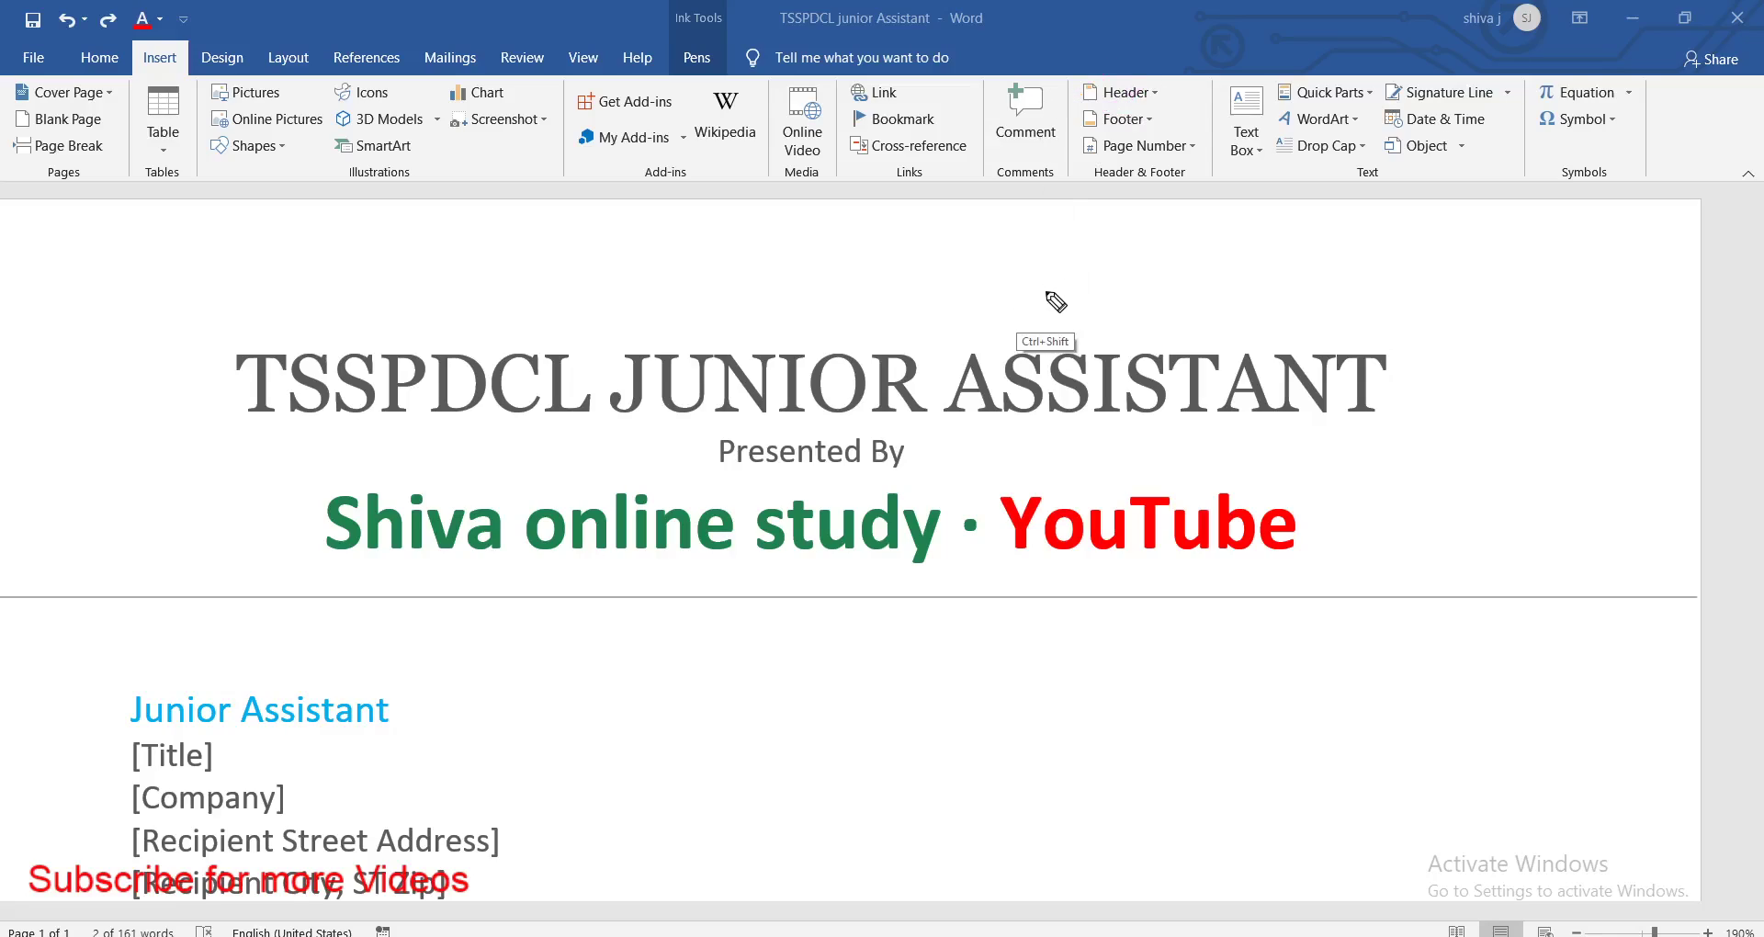
pyautogui.moveTo(39, 254); pyautogui.dragTo(277, 254)
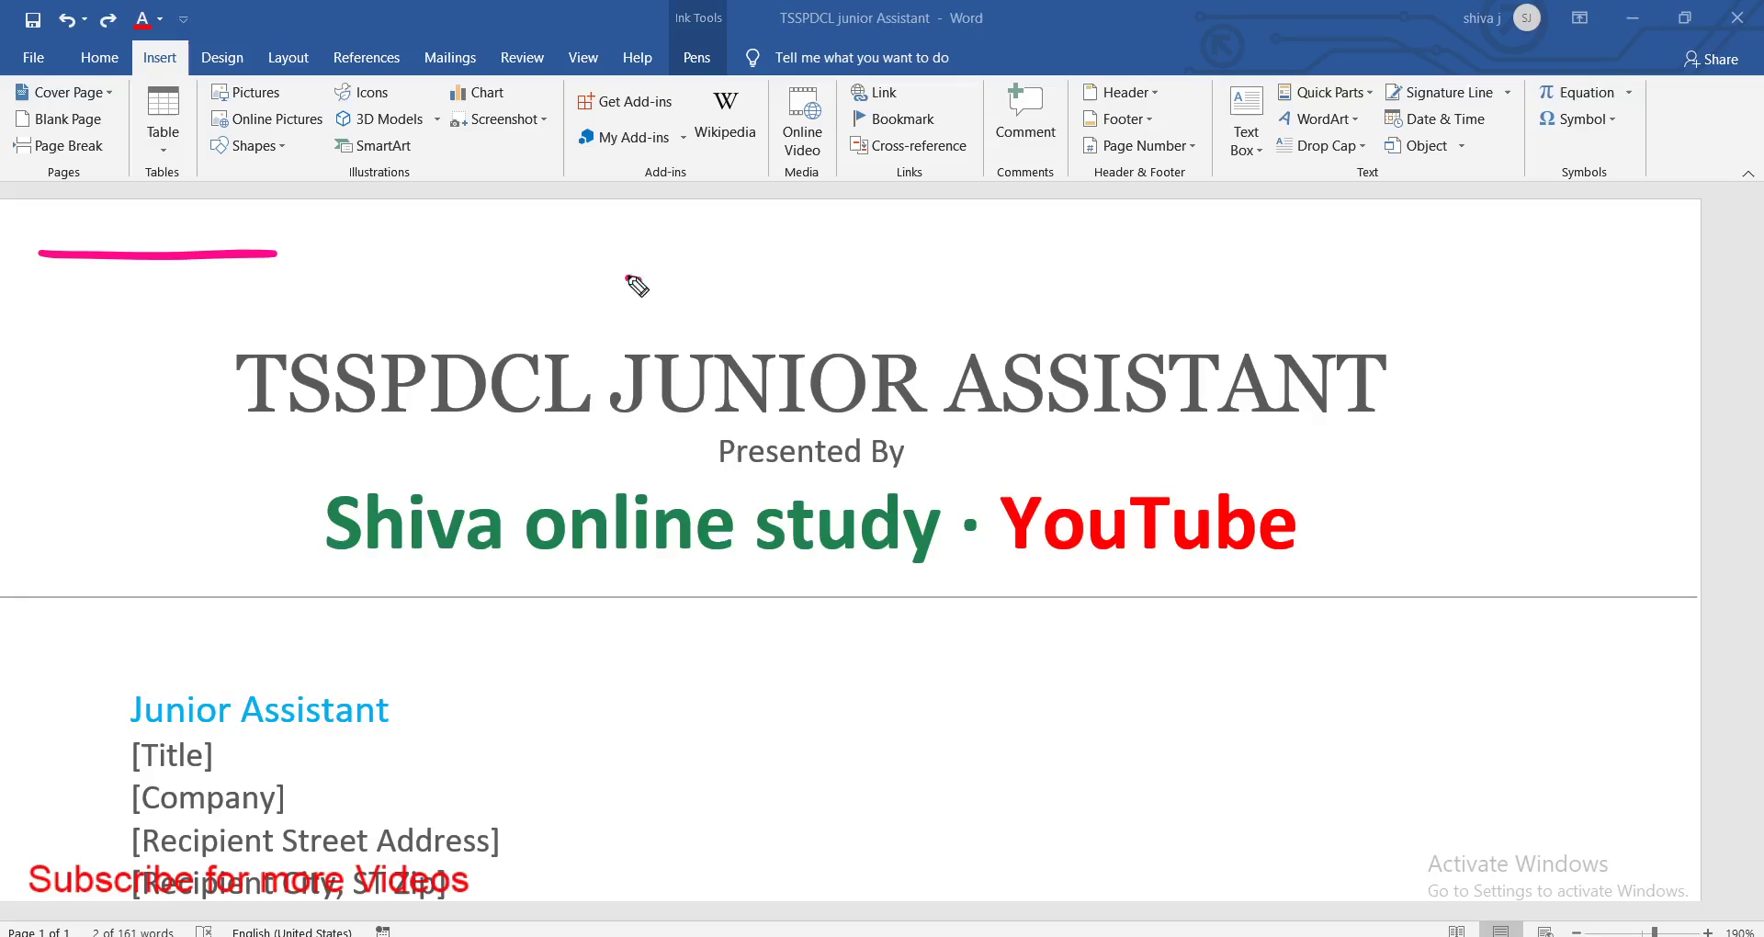
pyautogui.moveTo(620, 275); pyautogui.dragTo(975, 278)
pyautogui.moveTo(1455, 271); pyautogui.dragTo(1652, 265)
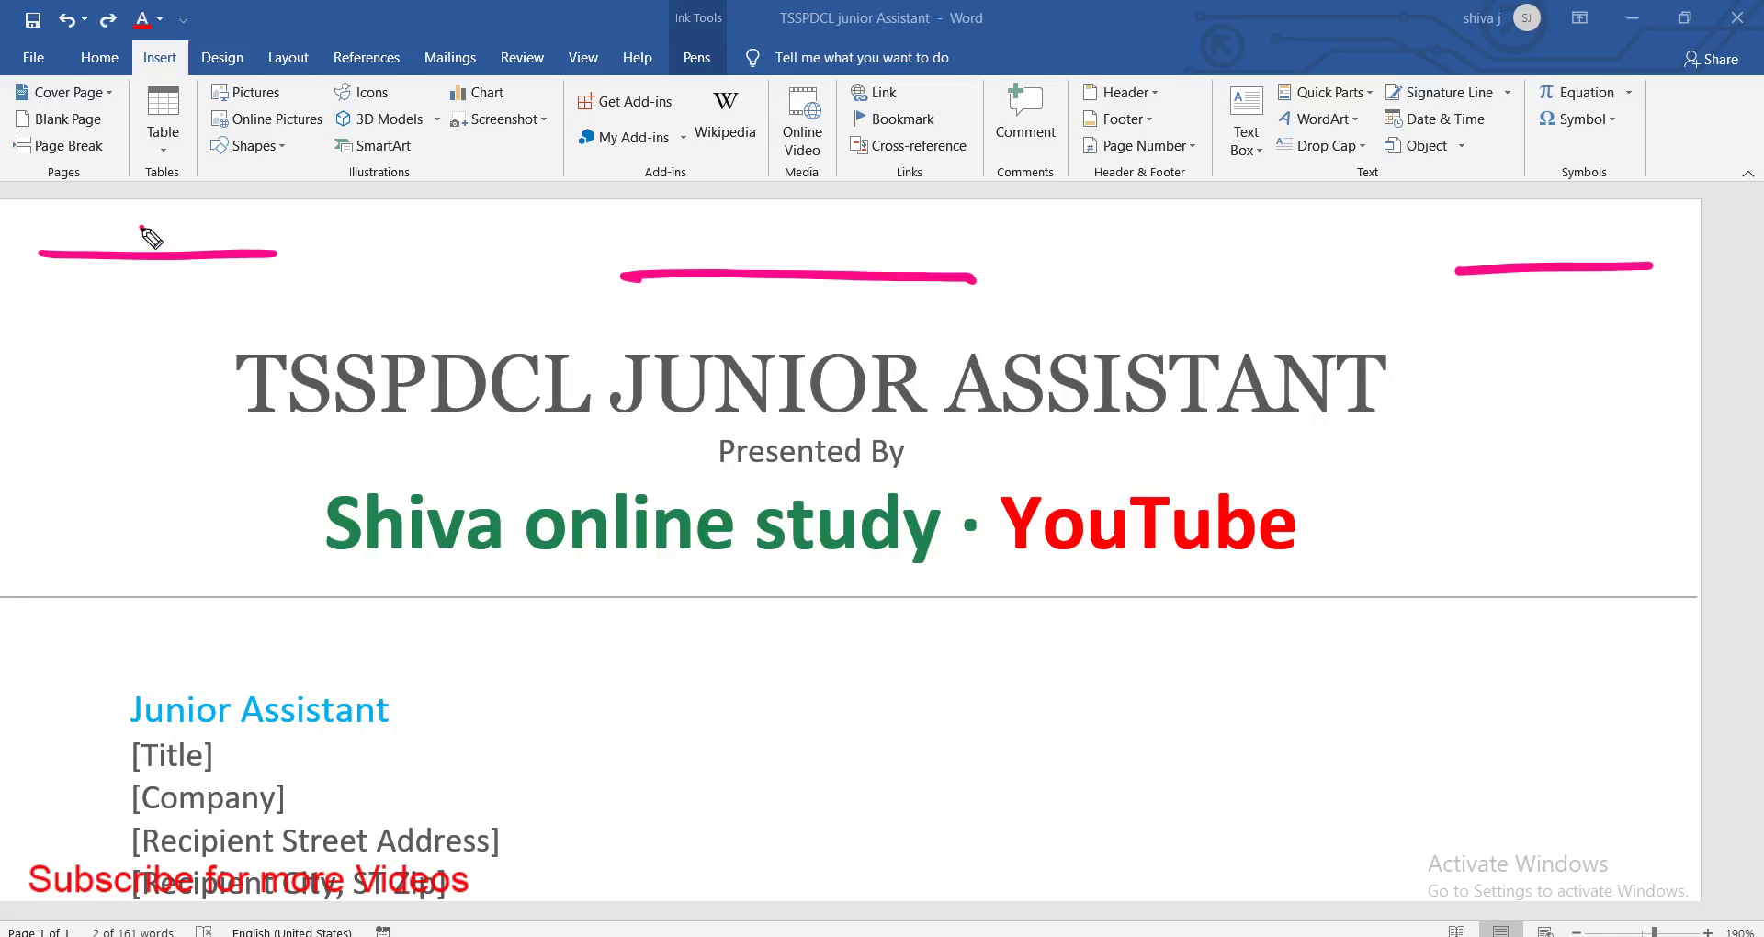
pyautogui.moveTo(141, 228); pyautogui.dragTo(196, 204)
pyautogui.moveTo(811, 237); pyautogui.dragTo(891, 207)
pyautogui.moveTo(1541, 230)
pyautogui.mouseDown()
pyautogui.moveTo(1560, 243)
pyautogui.moveTo(1622, 213)
pyautogui.mouseUp()
pyautogui.press('Escape')
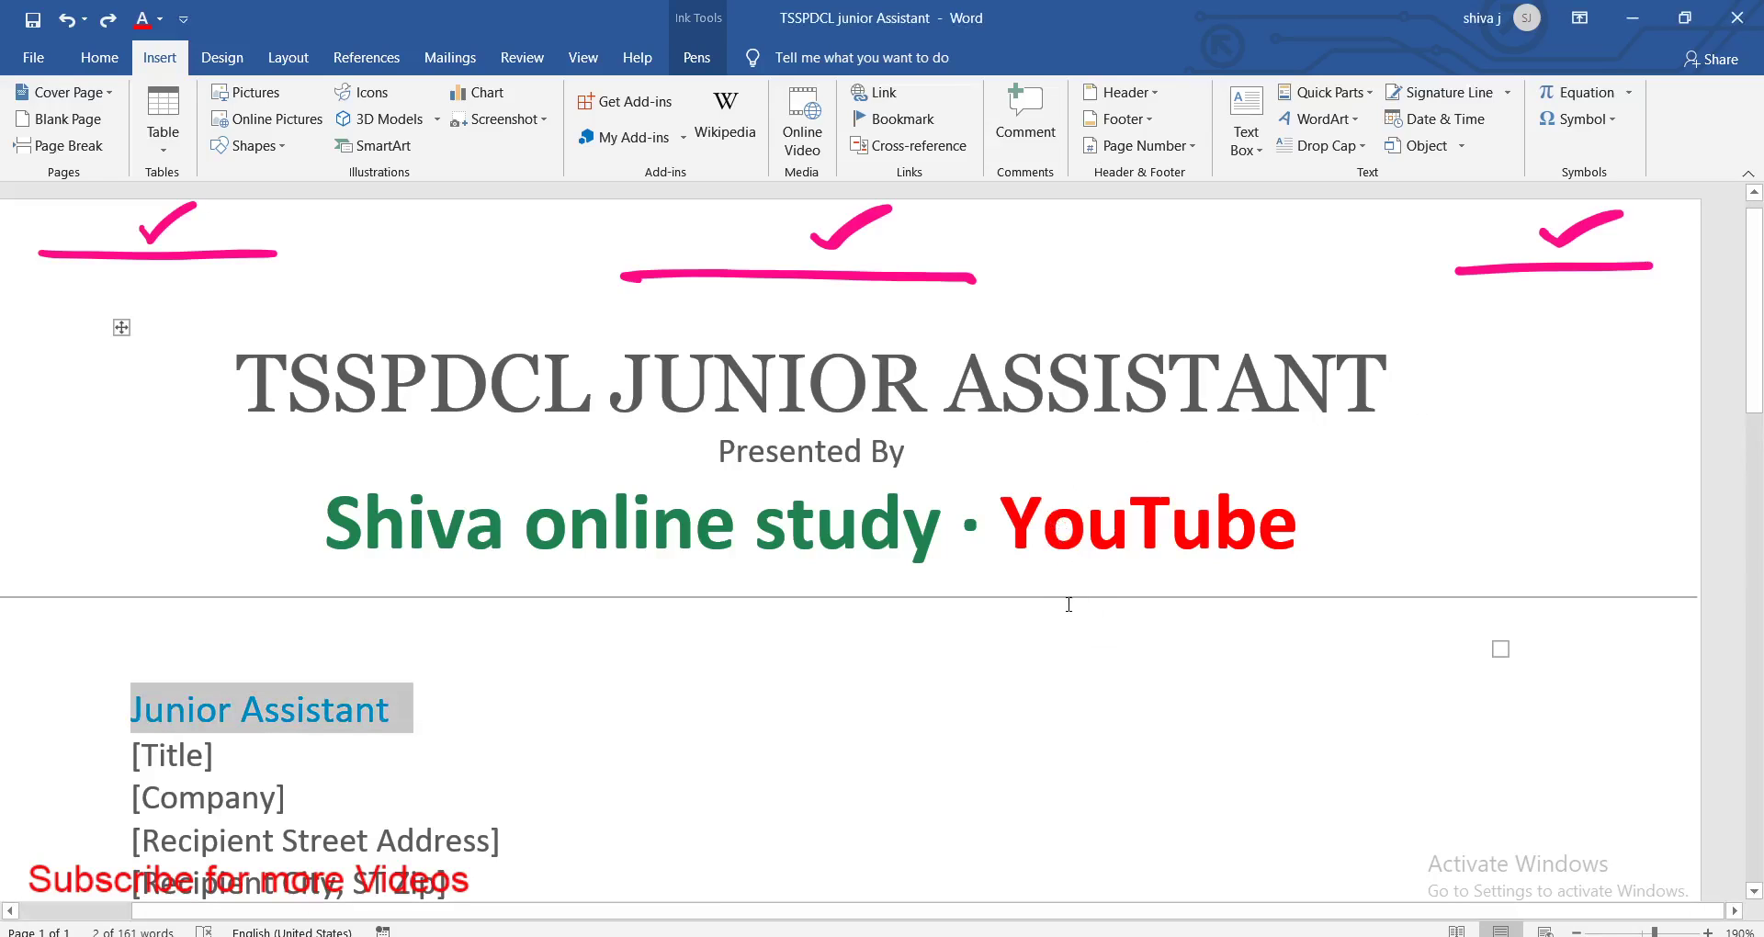
pyautogui.scroll(-5, 1064, 418)
# Mark the page's bottom footer area with ink underlines and ticks, then erase them
pyautogui.scroll(-8, 1064, 419)
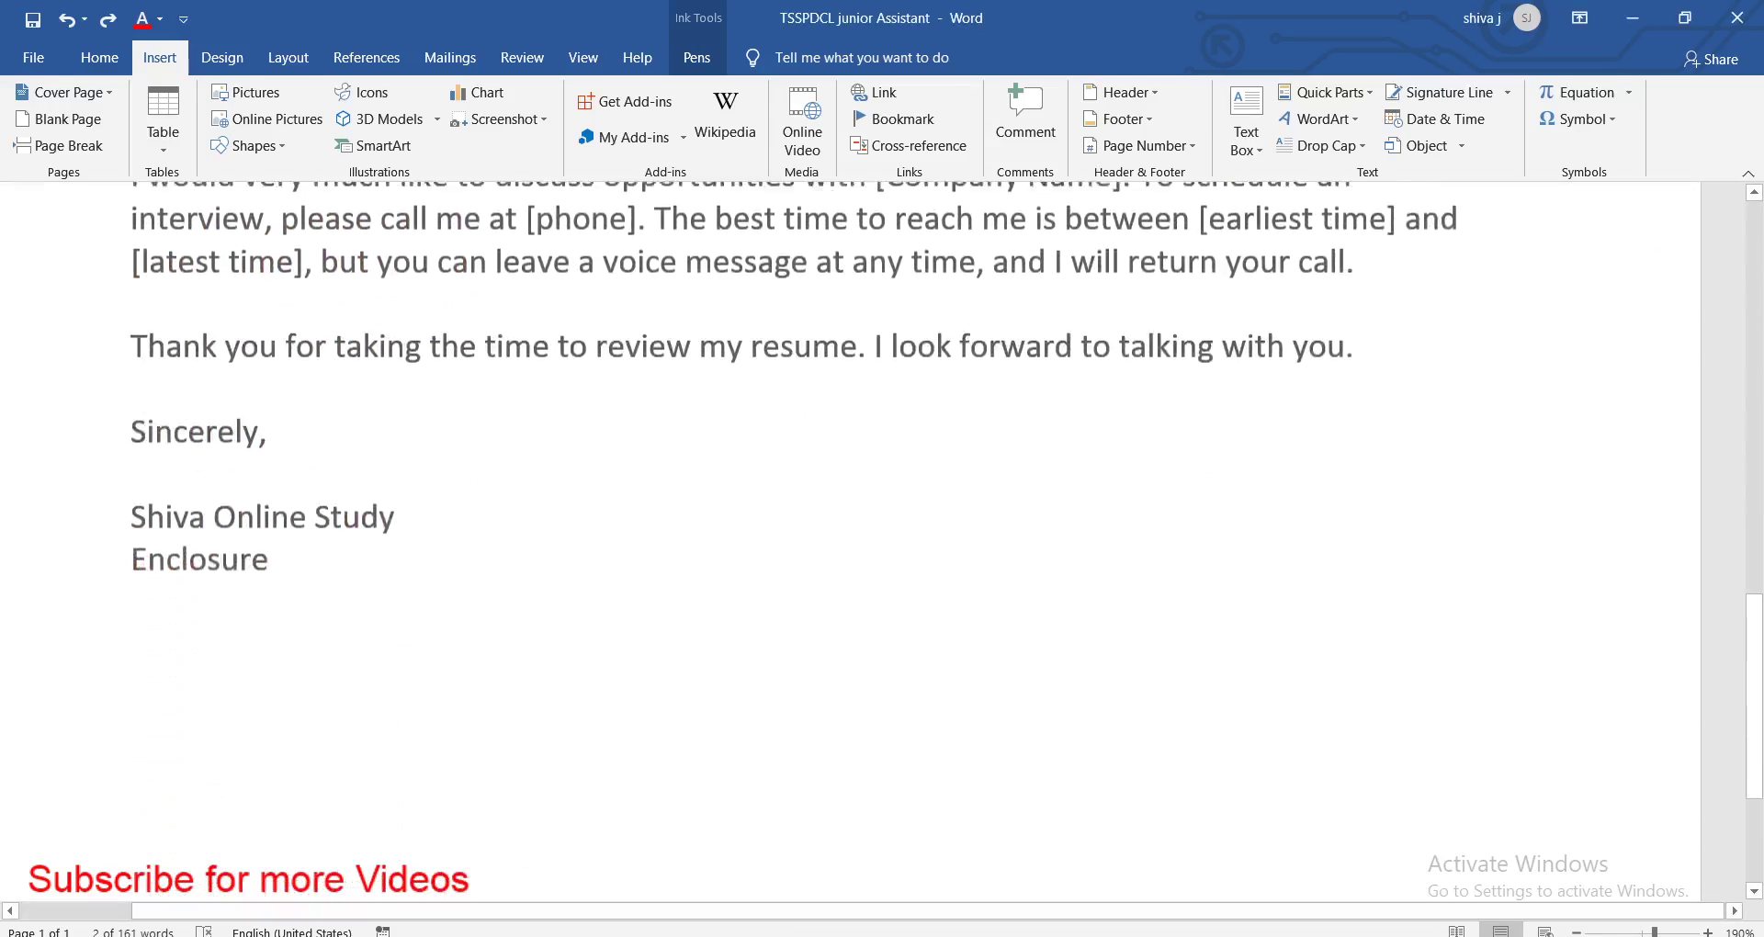
pyautogui.scroll(-4, 1064, 419)
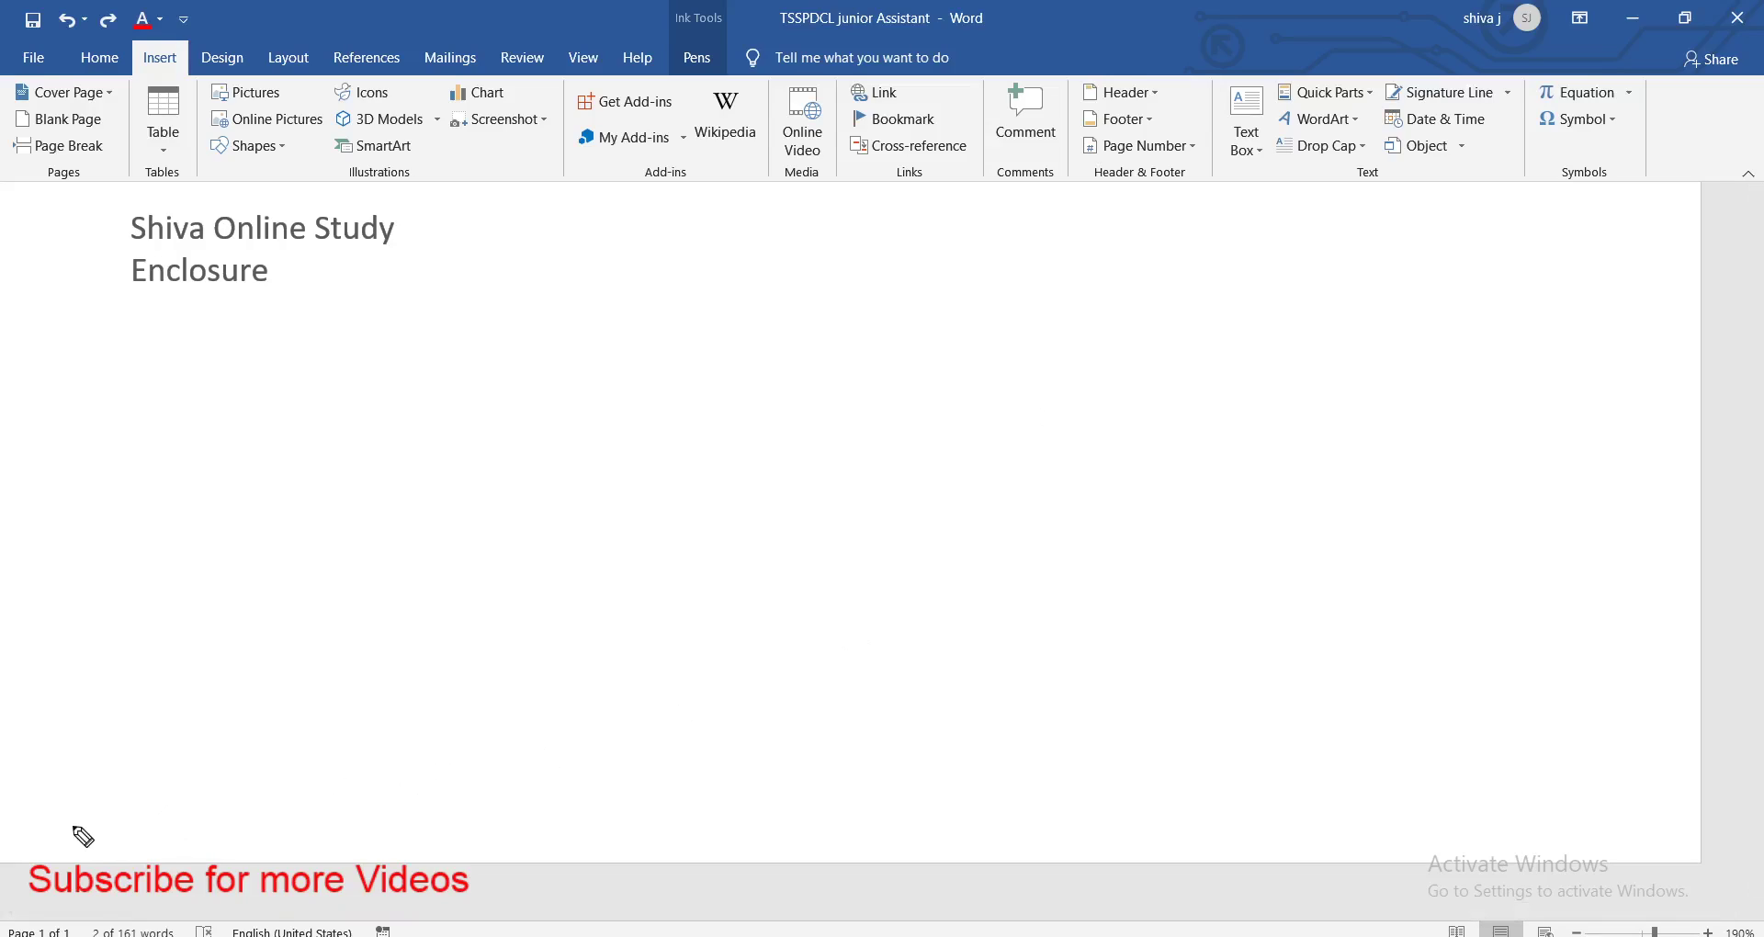
pyautogui.moveTo(44, 825); pyautogui.dragTo(150, 815)
pyautogui.moveTo(764, 803); pyautogui.dragTo(968, 800)
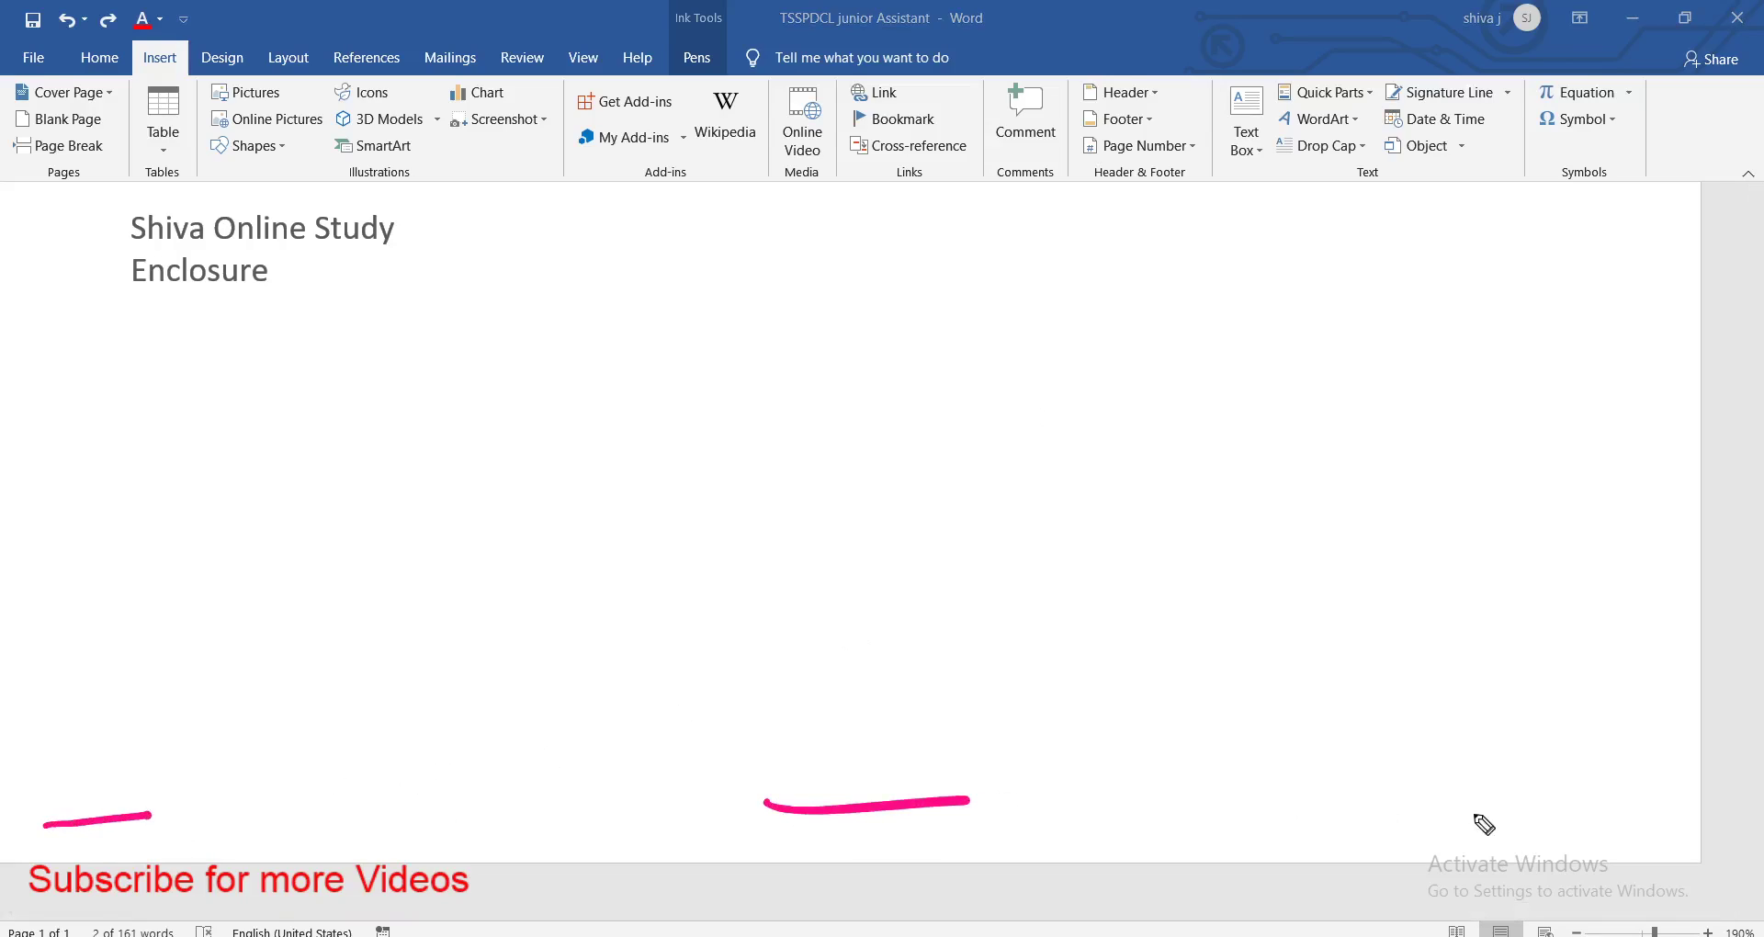
pyautogui.moveTo(1477, 813)
pyautogui.mouseDown()
pyautogui.moveTo(1602, 819)
pyautogui.moveTo(1631, 753)
pyautogui.mouseUp()
pyautogui.moveTo(849, 755); pyautogui.dragTo(953, 695)
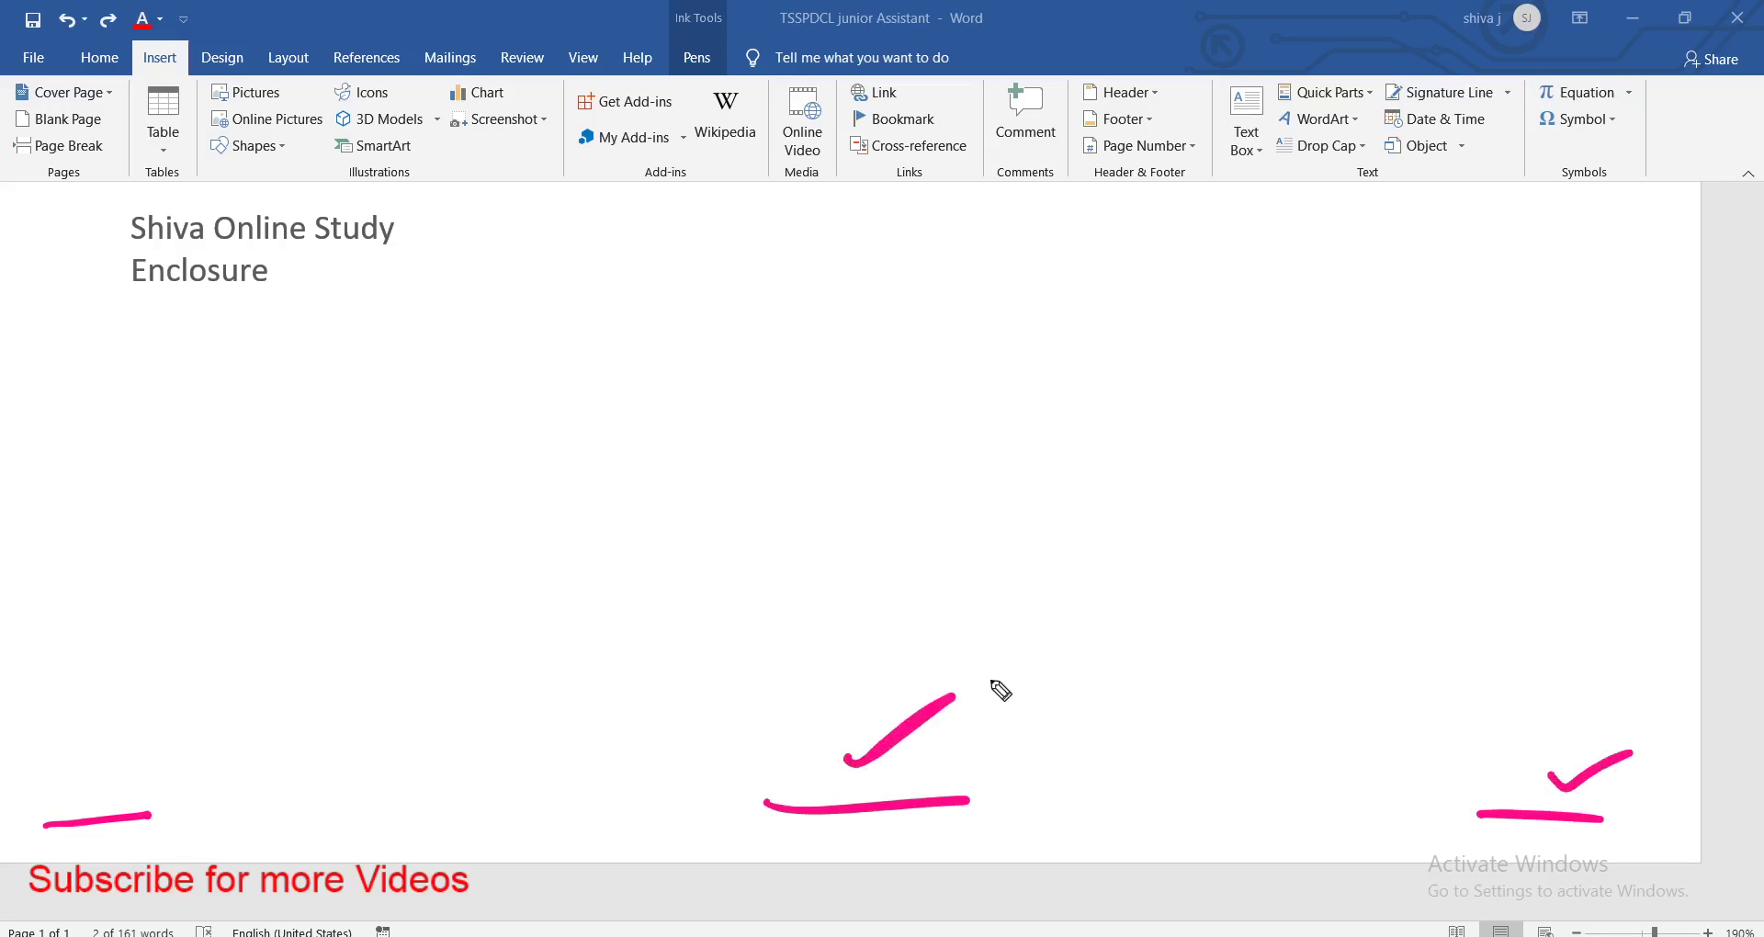
pyautogui.moveTo(104, 783); pyautogui.dragTo(215, 706)
pyautogui.press('e')
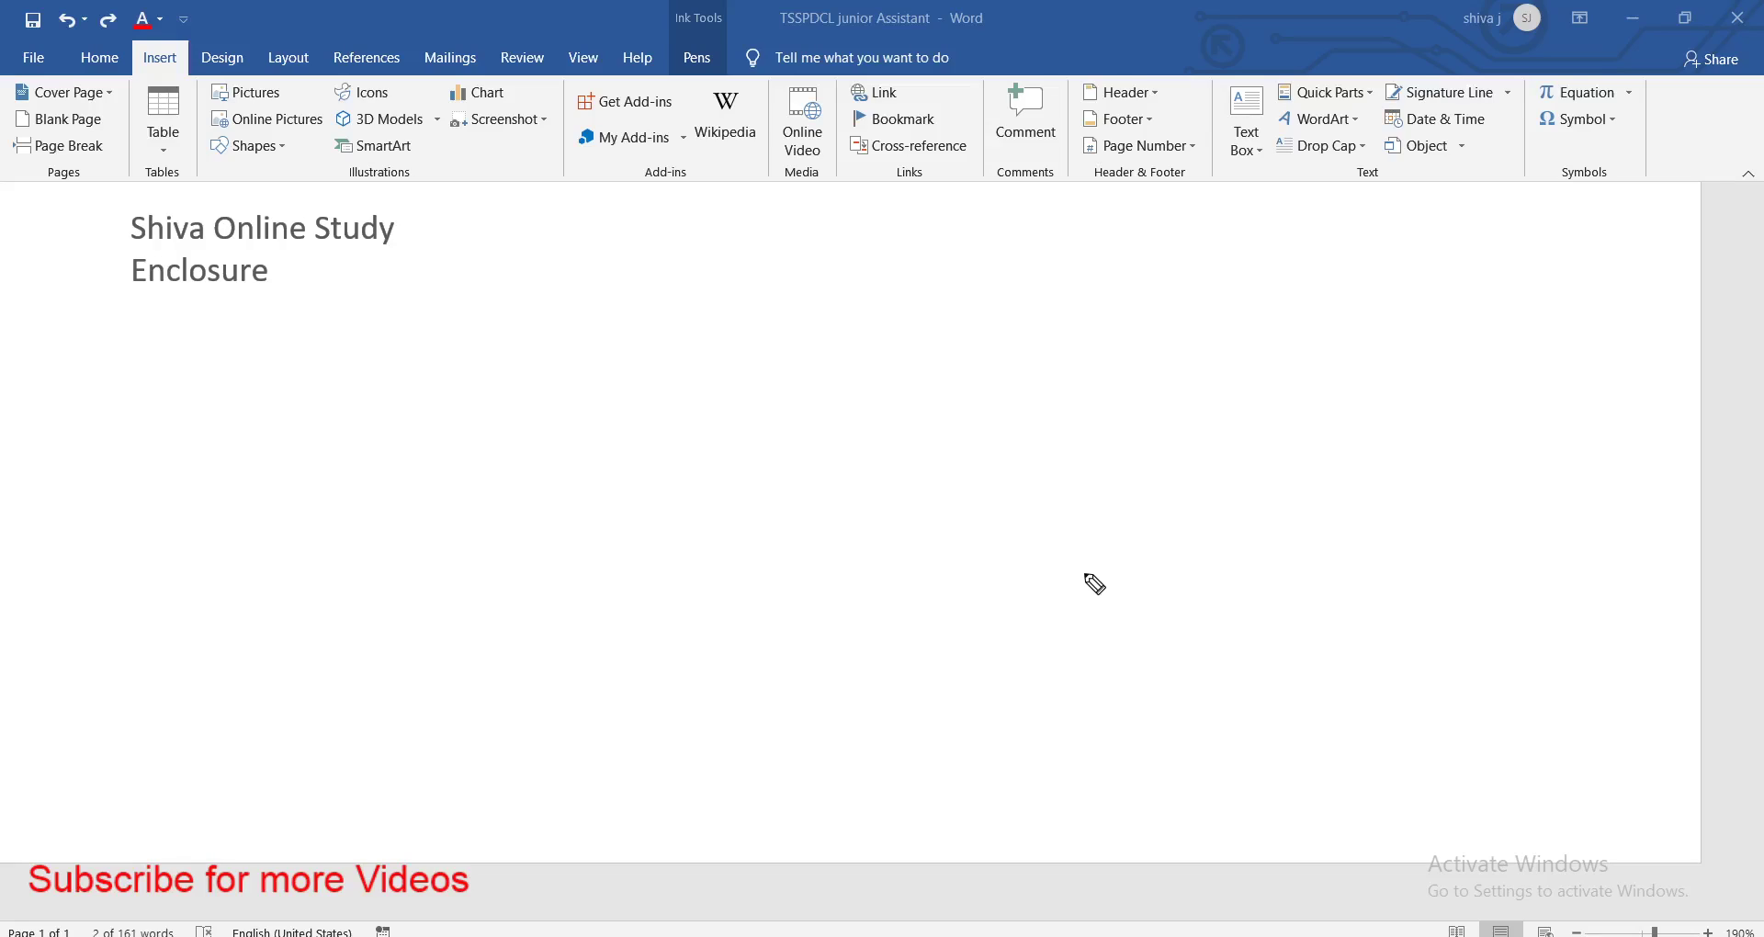
# Exit screen-ink mode and scroll back up to the letter's title
pyautogui.press('Escape')
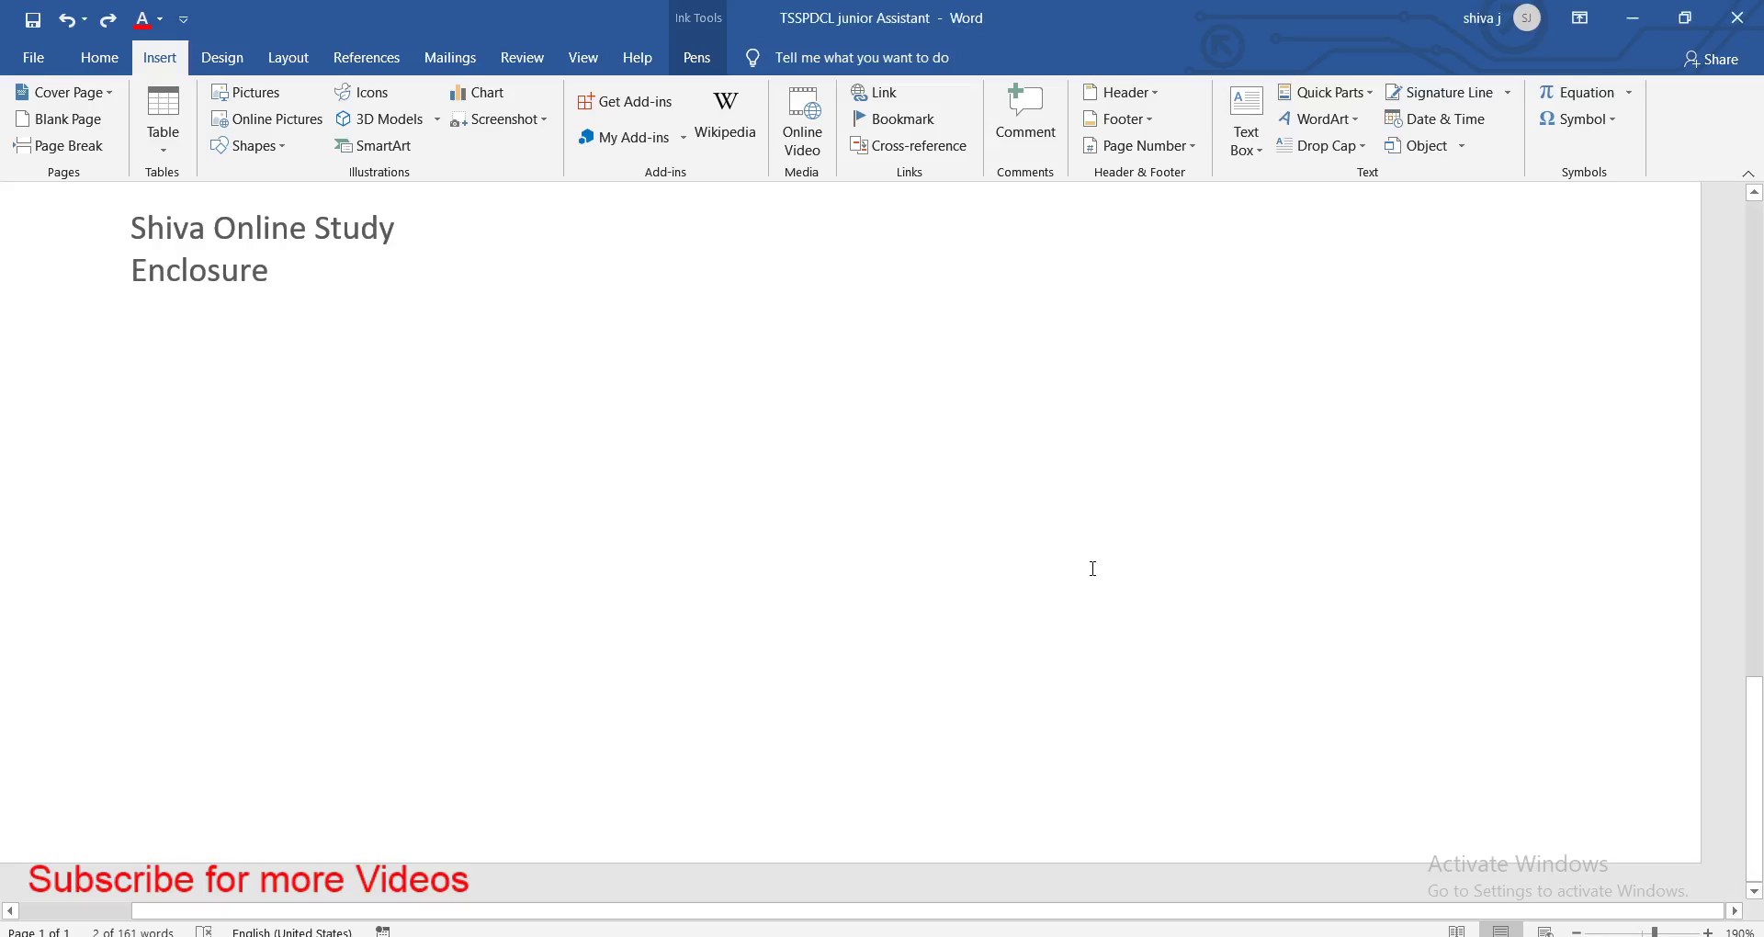
pyautogui.scroll(2, 1117, 517)
pyautogui.scroll(3, 1115, 516)
pyautogui.scroll(5, 1111, 513)
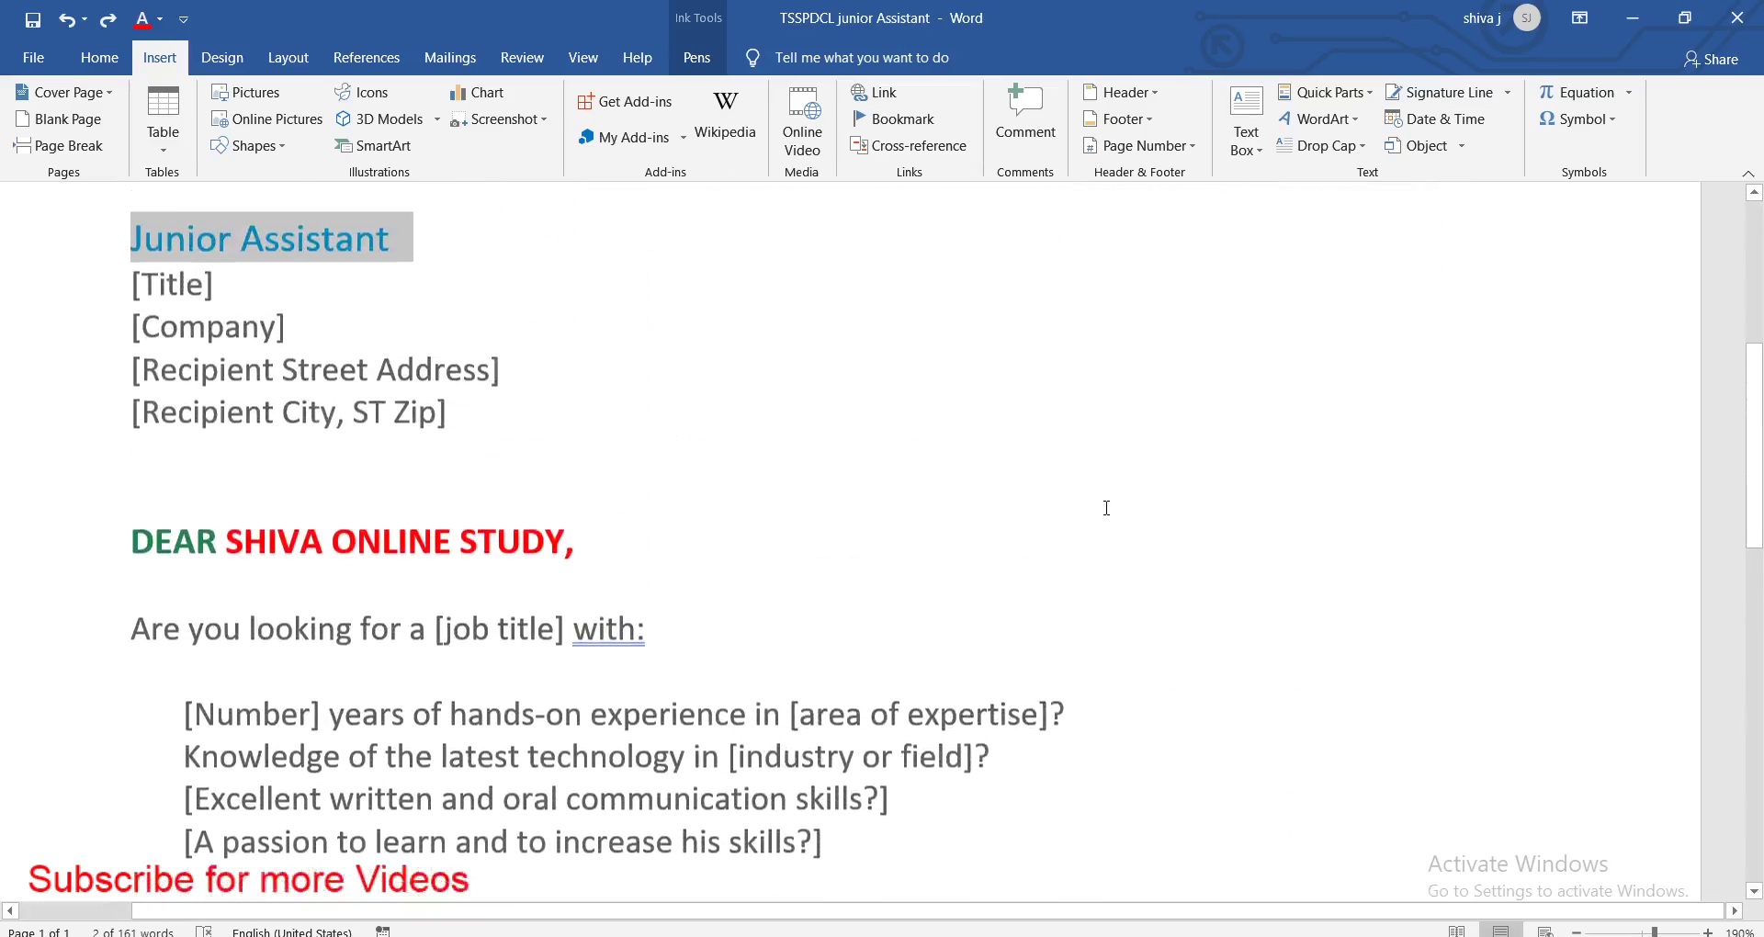
pyautogui.scroll(5, 1107, 509)
pyautogui.scroll(1, 1105, 508)
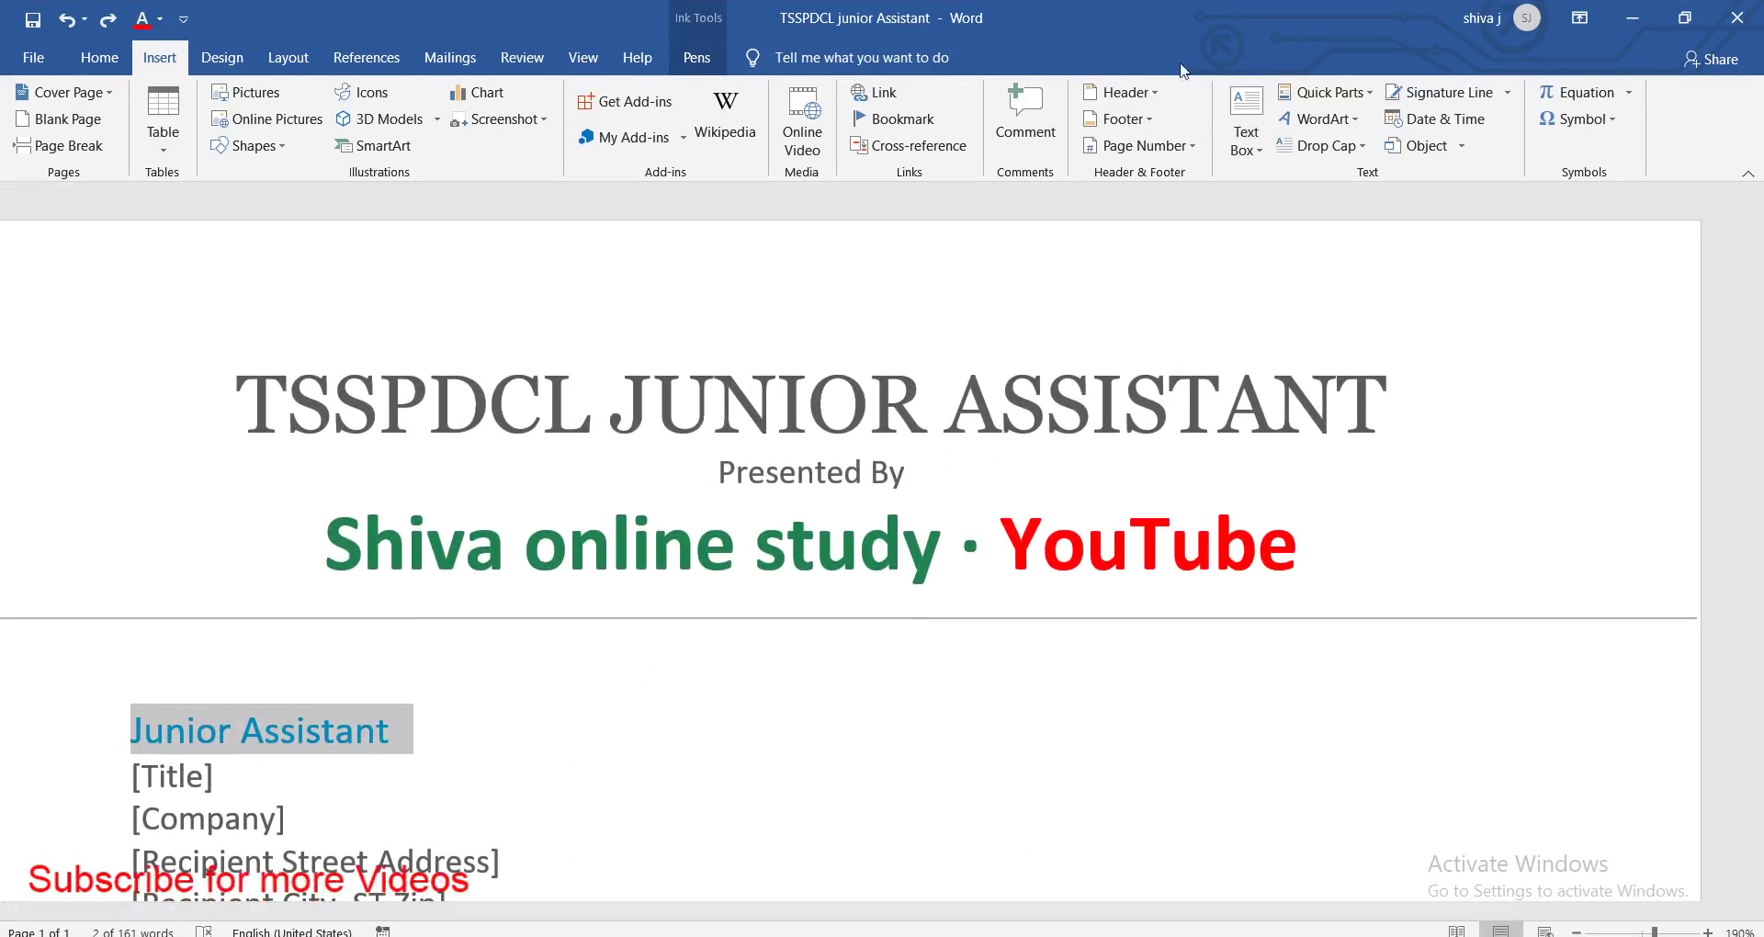
# Ink a handwritten, circled TSSPDCL with a check mark and an ellipse near Header, then erase it
pyautogui.click(1142, 95)
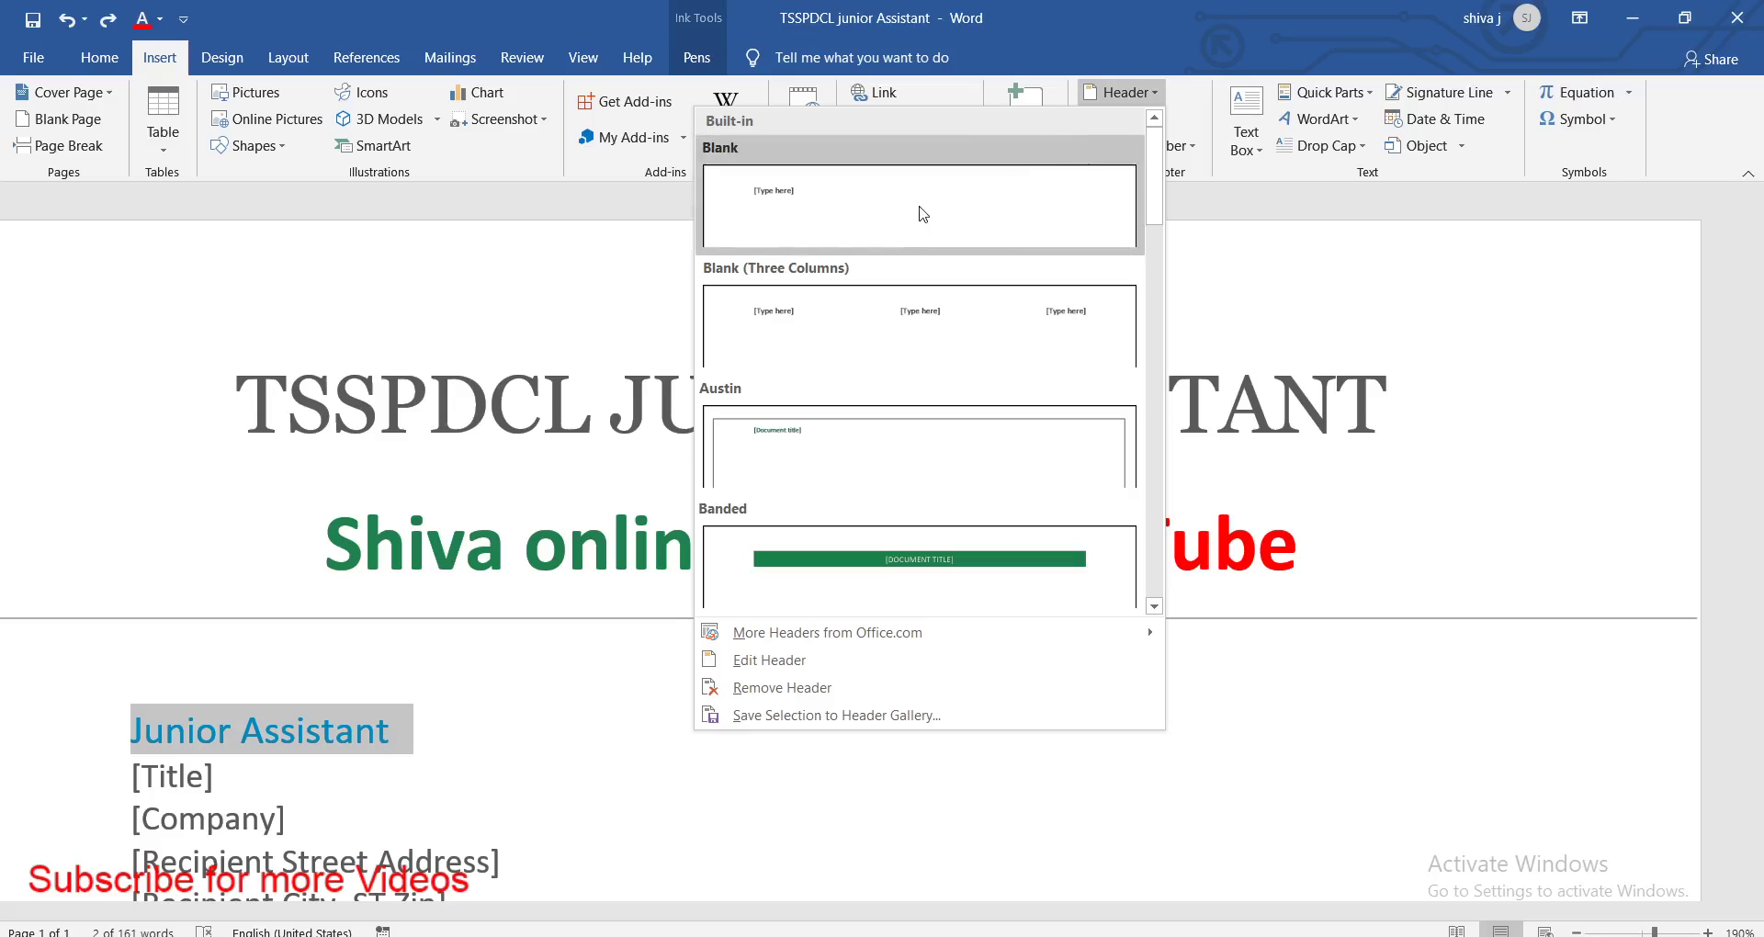
pyautogui.click(126, 367)
pyautogui.moveTo(49, 261); pyautogui.dragTo(73, 260)
pyautogui.moveTo(64, 262)
pyautogui.mouseDown()
pyautogui.moveTo(65, 292)
pyautogui.moveTo(86, 268)
pyautogui.moveTo(81, 291)
pyautogui.moveTo(127, 291)
pyautogui.mouseUp()
pyautogui.moveTo(161, 262)
pyautogui.mouseDown()
pyautogui.moveTo(213, 294)
pyautogui.moveTo(321, 276)
pyautogui.mouseUp()
pyautogui.moveTo(39, 305)
pyautogui.mouseDown()
pyautogui.moveTo(339, 244)
pyautogui.moveTo(54, 217)
pyautogui.moveTo(39, 306)
pyautogui.mouseUp()
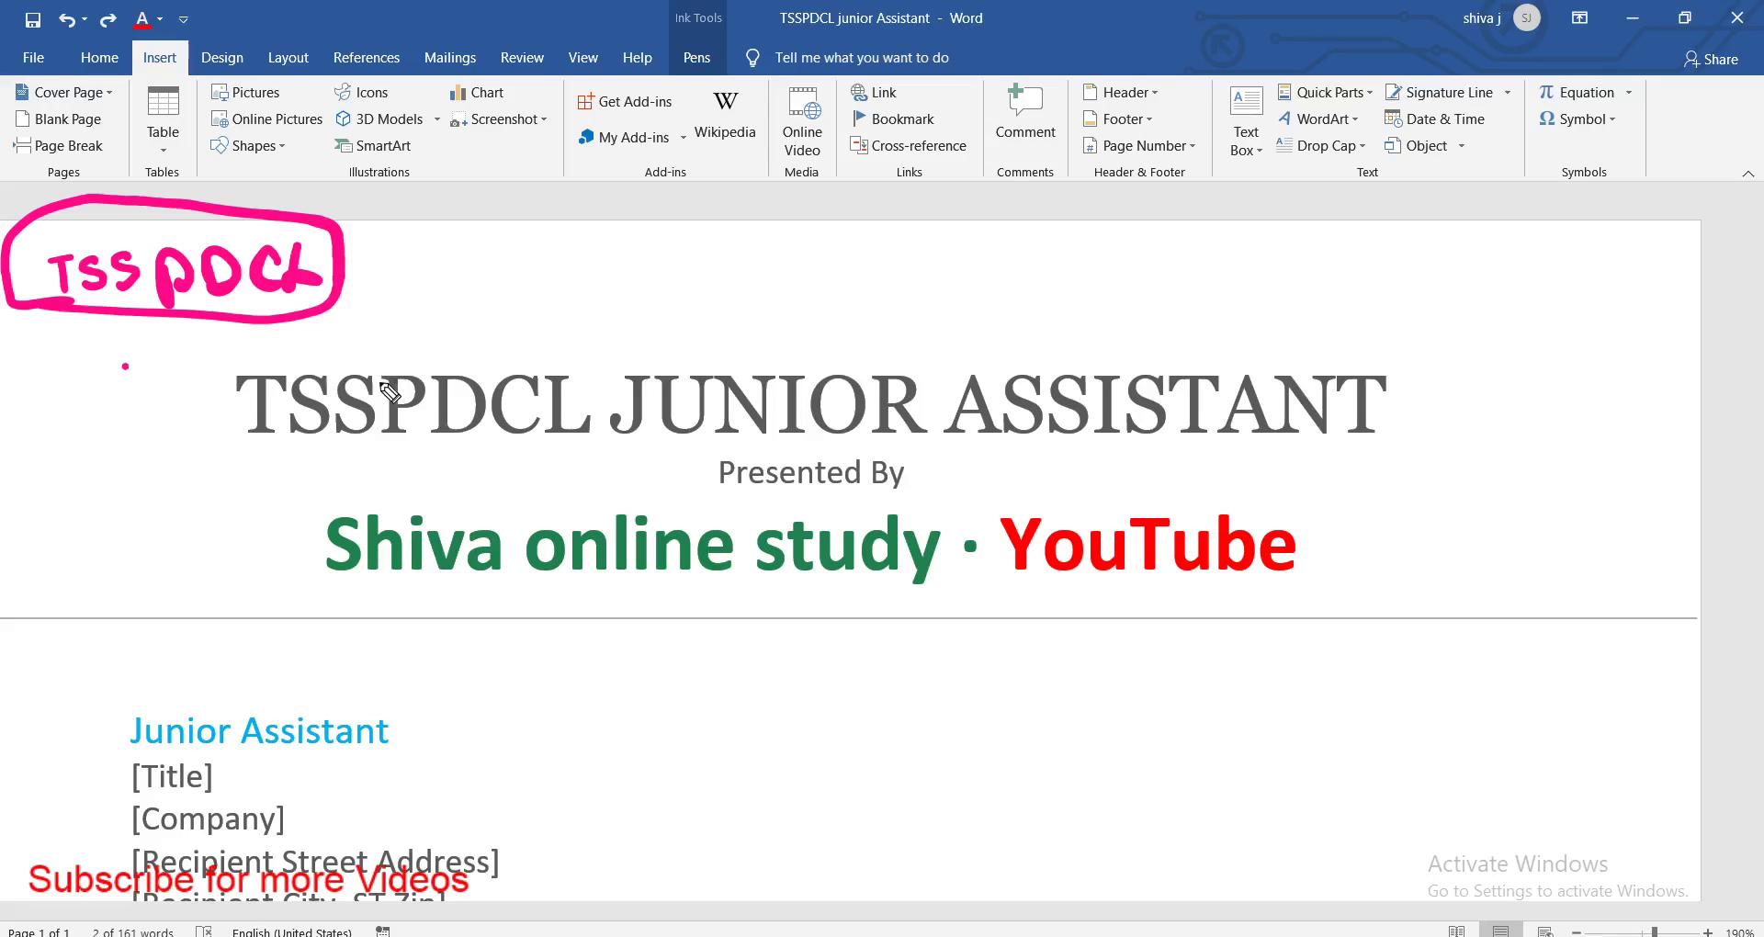
pyautogui.moveTo(364, 273); pyautogui.dragTo(478, 242)
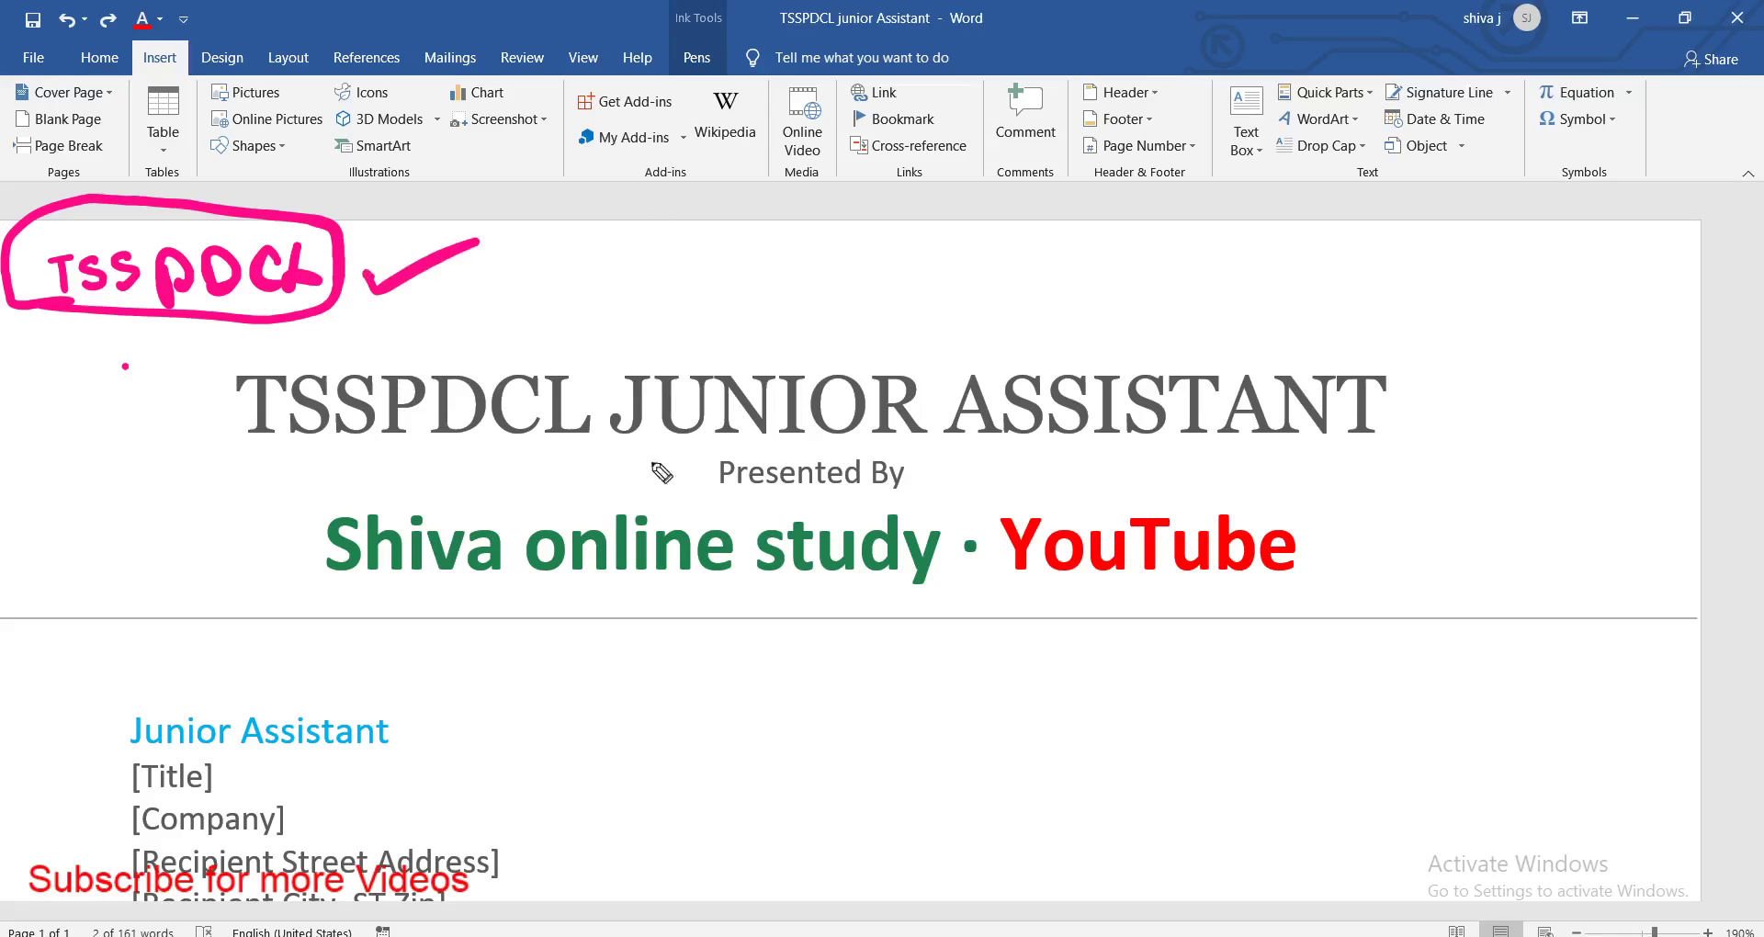
pyautogui.moveTo(1148, 66)
pyautogui.mouseDown()
pyautogui.moveTo(1143, 115)
pyautogui.moveTo(1162, 54)
pyautogui.mouseUp()
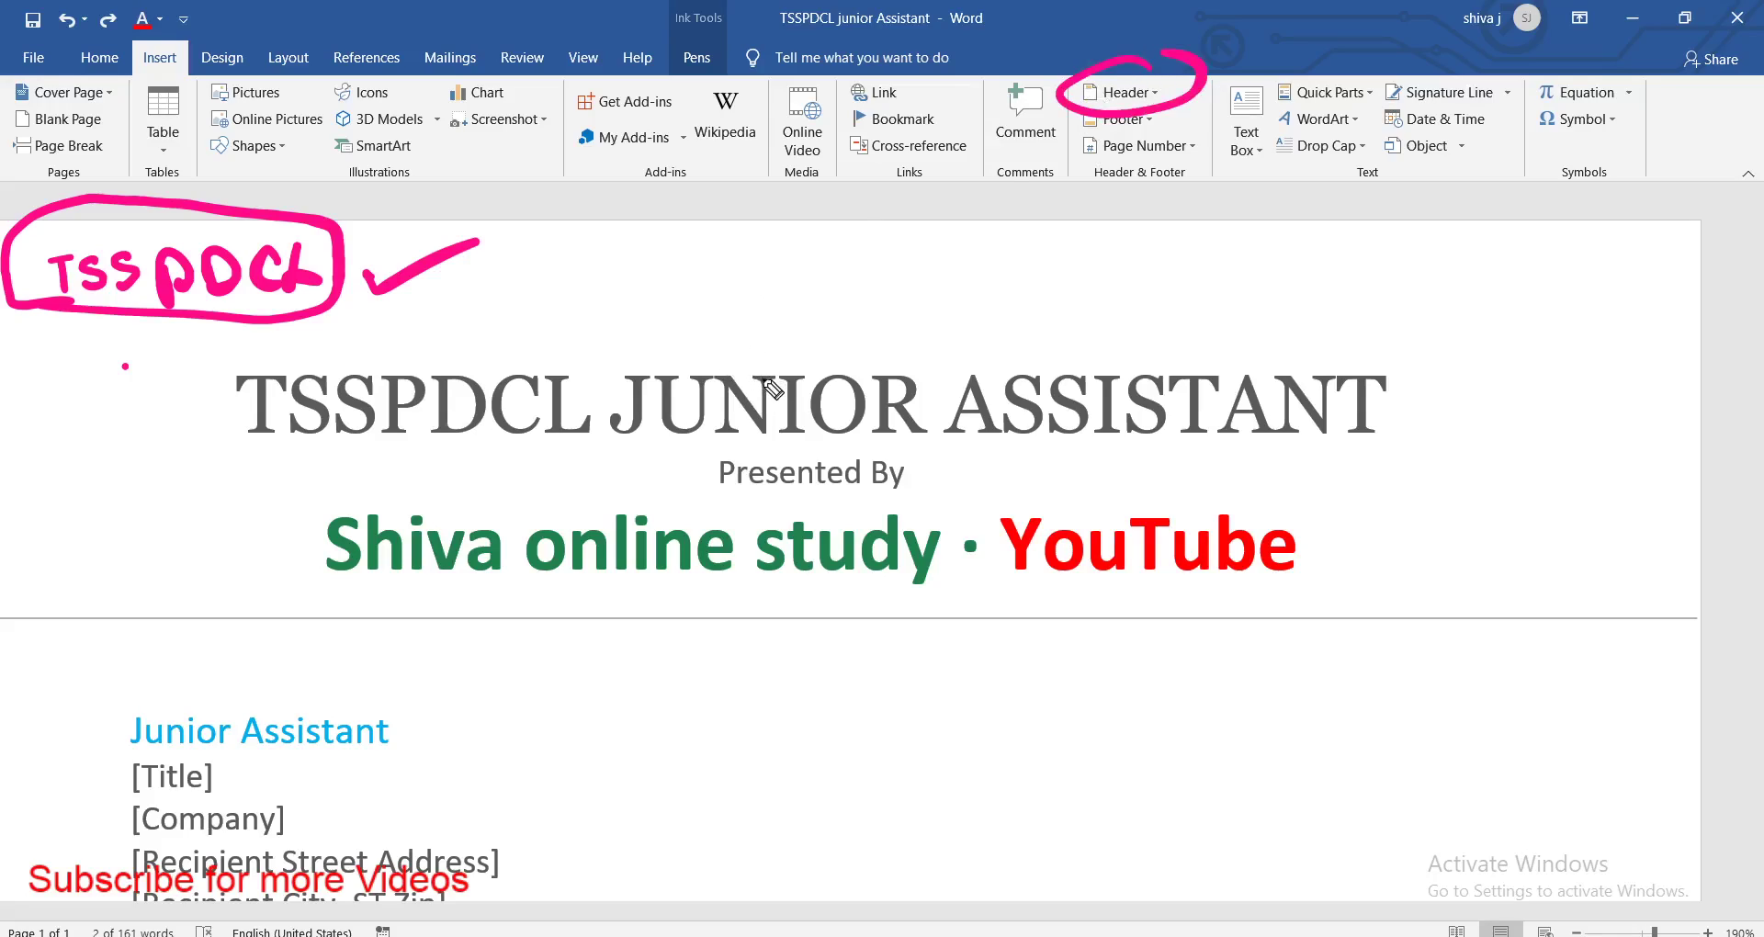
pyautogui.press('e')
pyautogui.press('Escape')
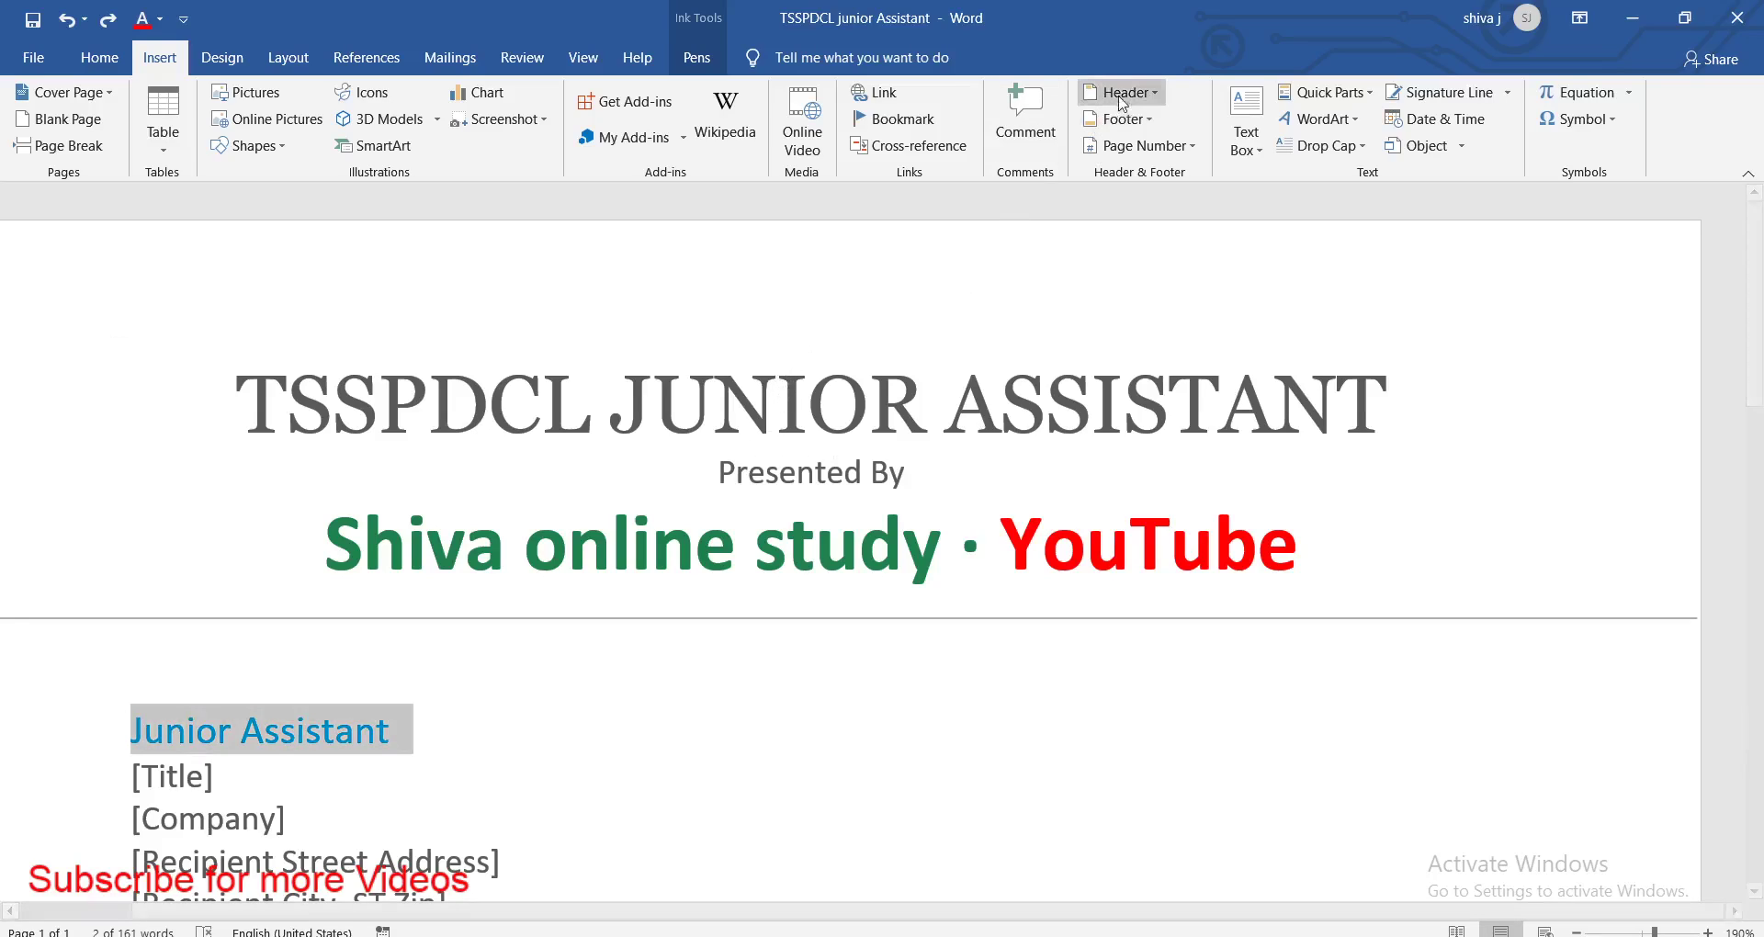
# Browse the built-in header gallery and insert the Blank header design
pyautogui.click(1123, 99)
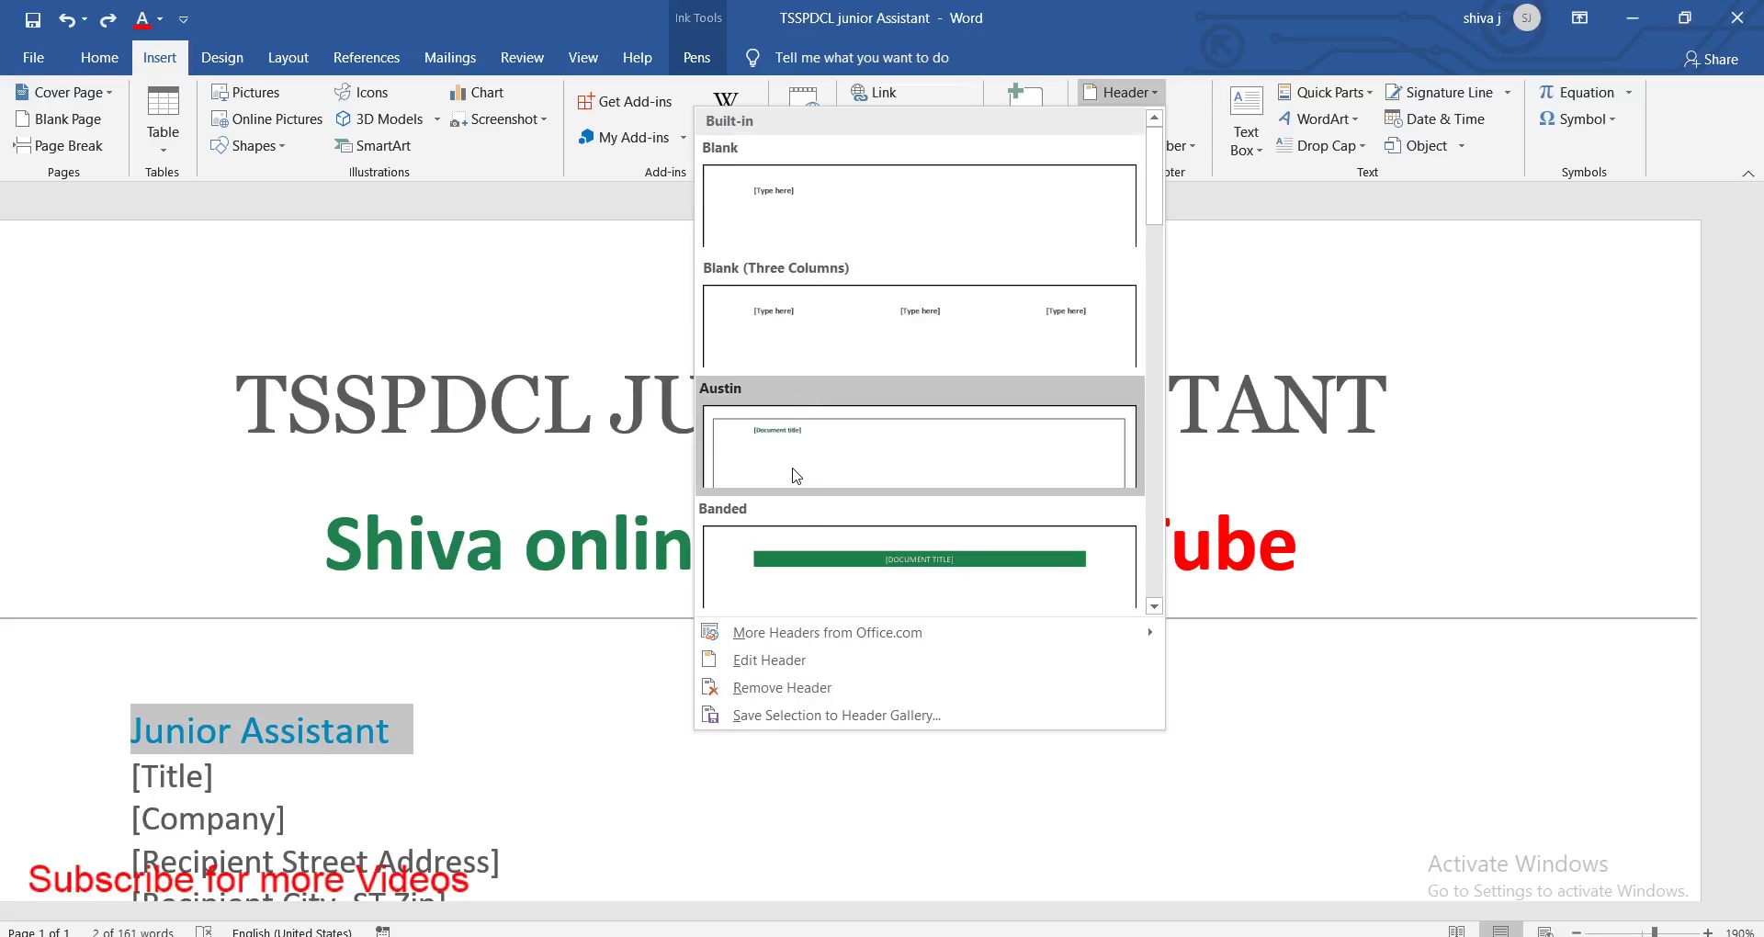
pyautogui.click(1155, 485)
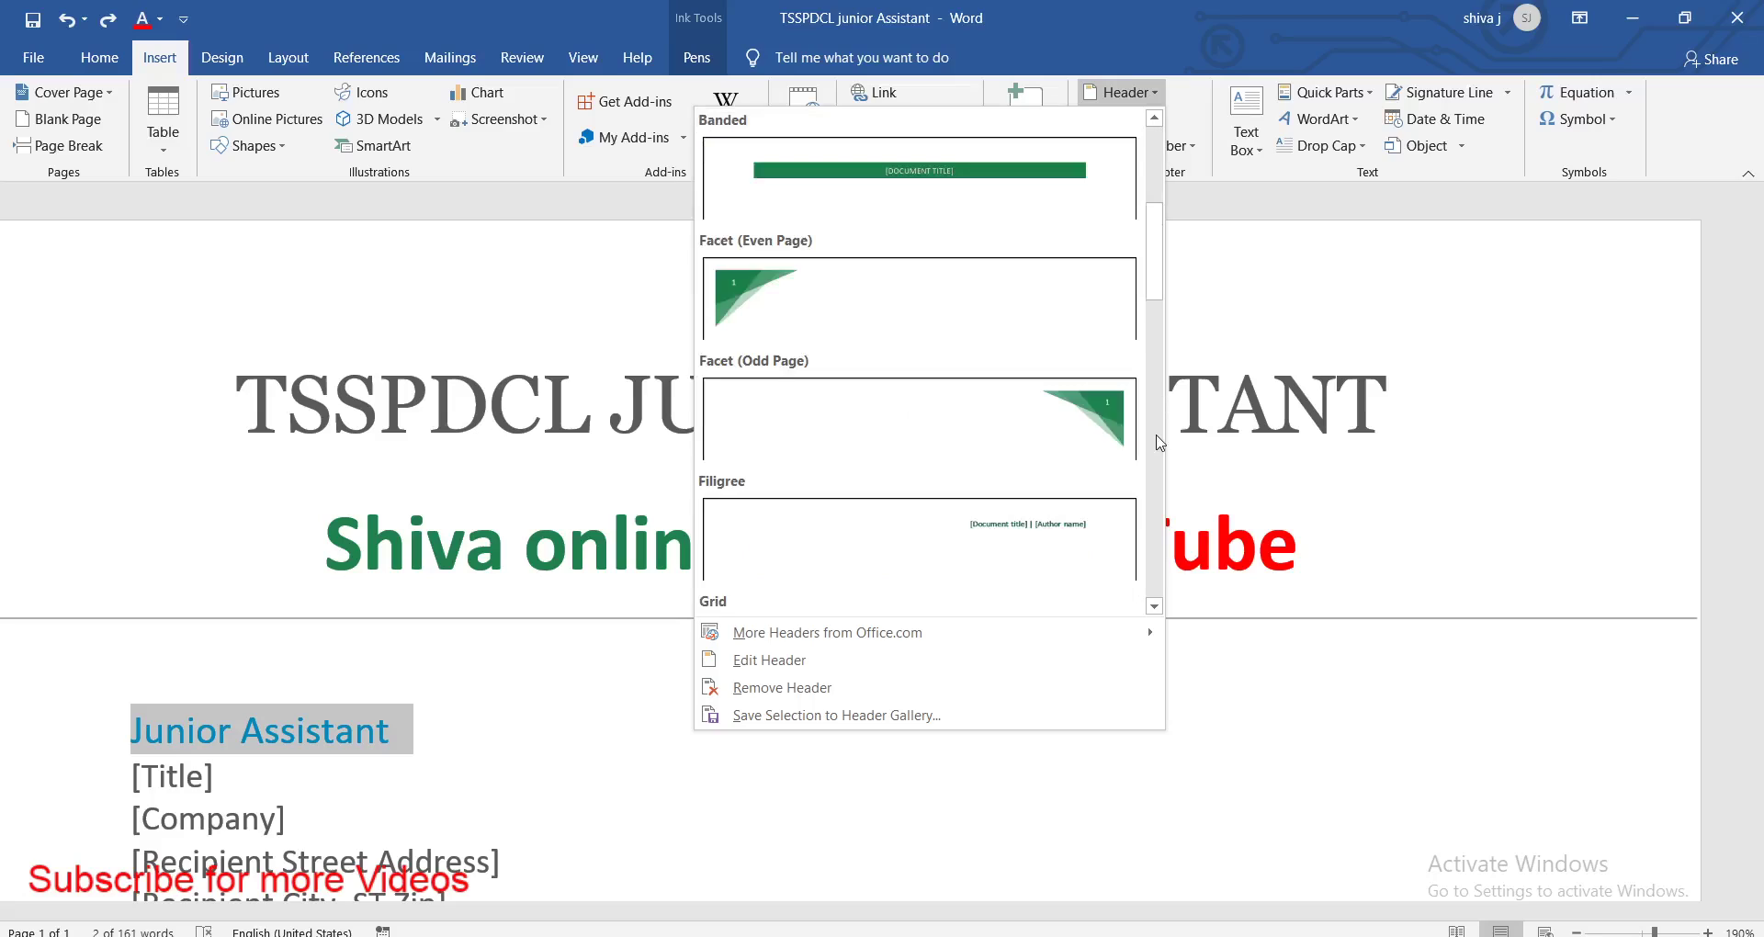
pyautogui.click(1154, 485)
pyautogui.click(1154, 529)
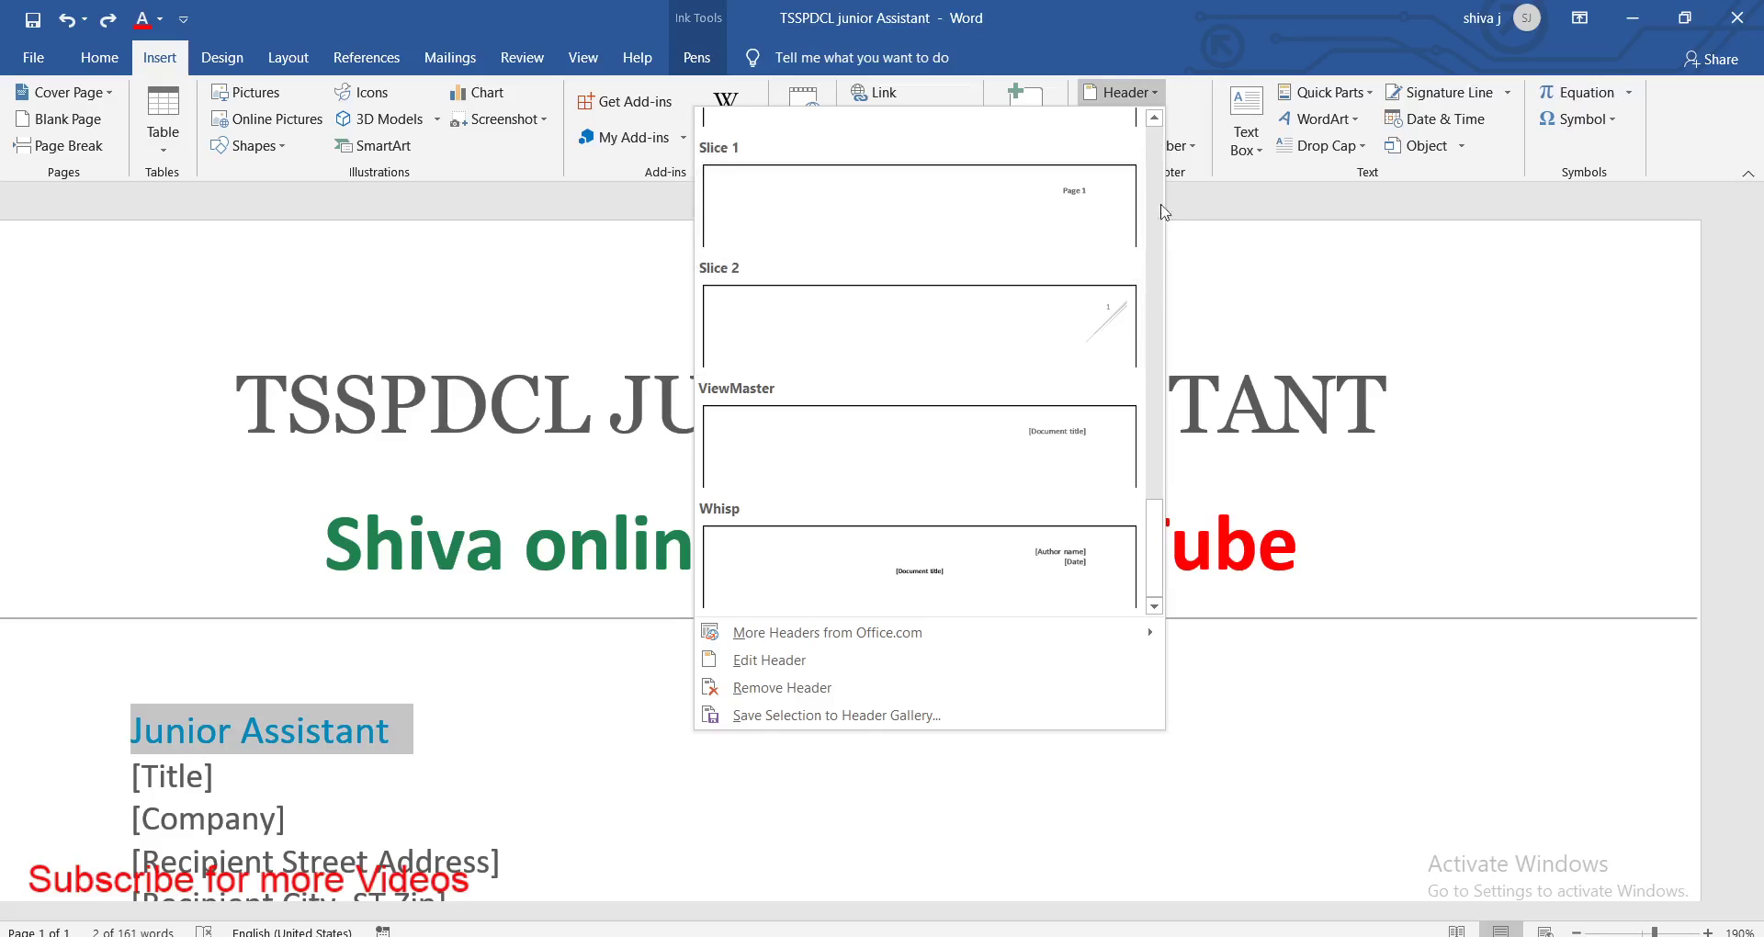
pyautogui.click(1156, 167)
pyautogui.click(1156, 167)
pyautogui.click(794, 225)
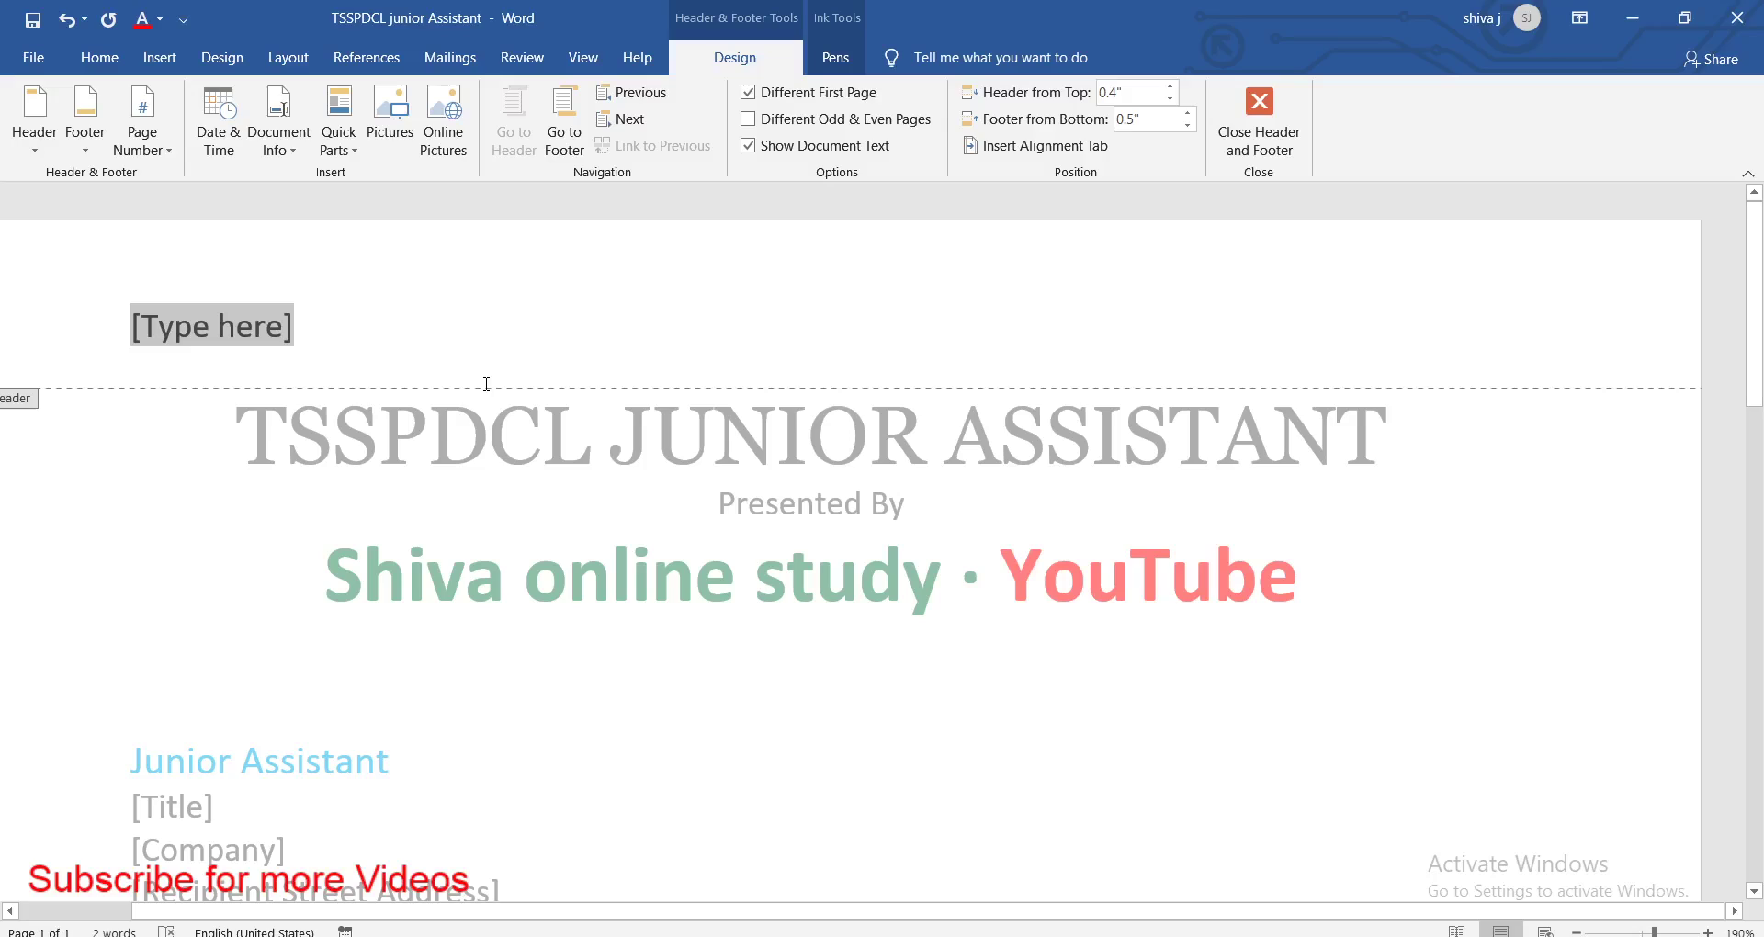
# Type TSSPDC into the header and annotate it in ink with a circle, 1000 and a check
pyautogui.write('TSSPDCL')
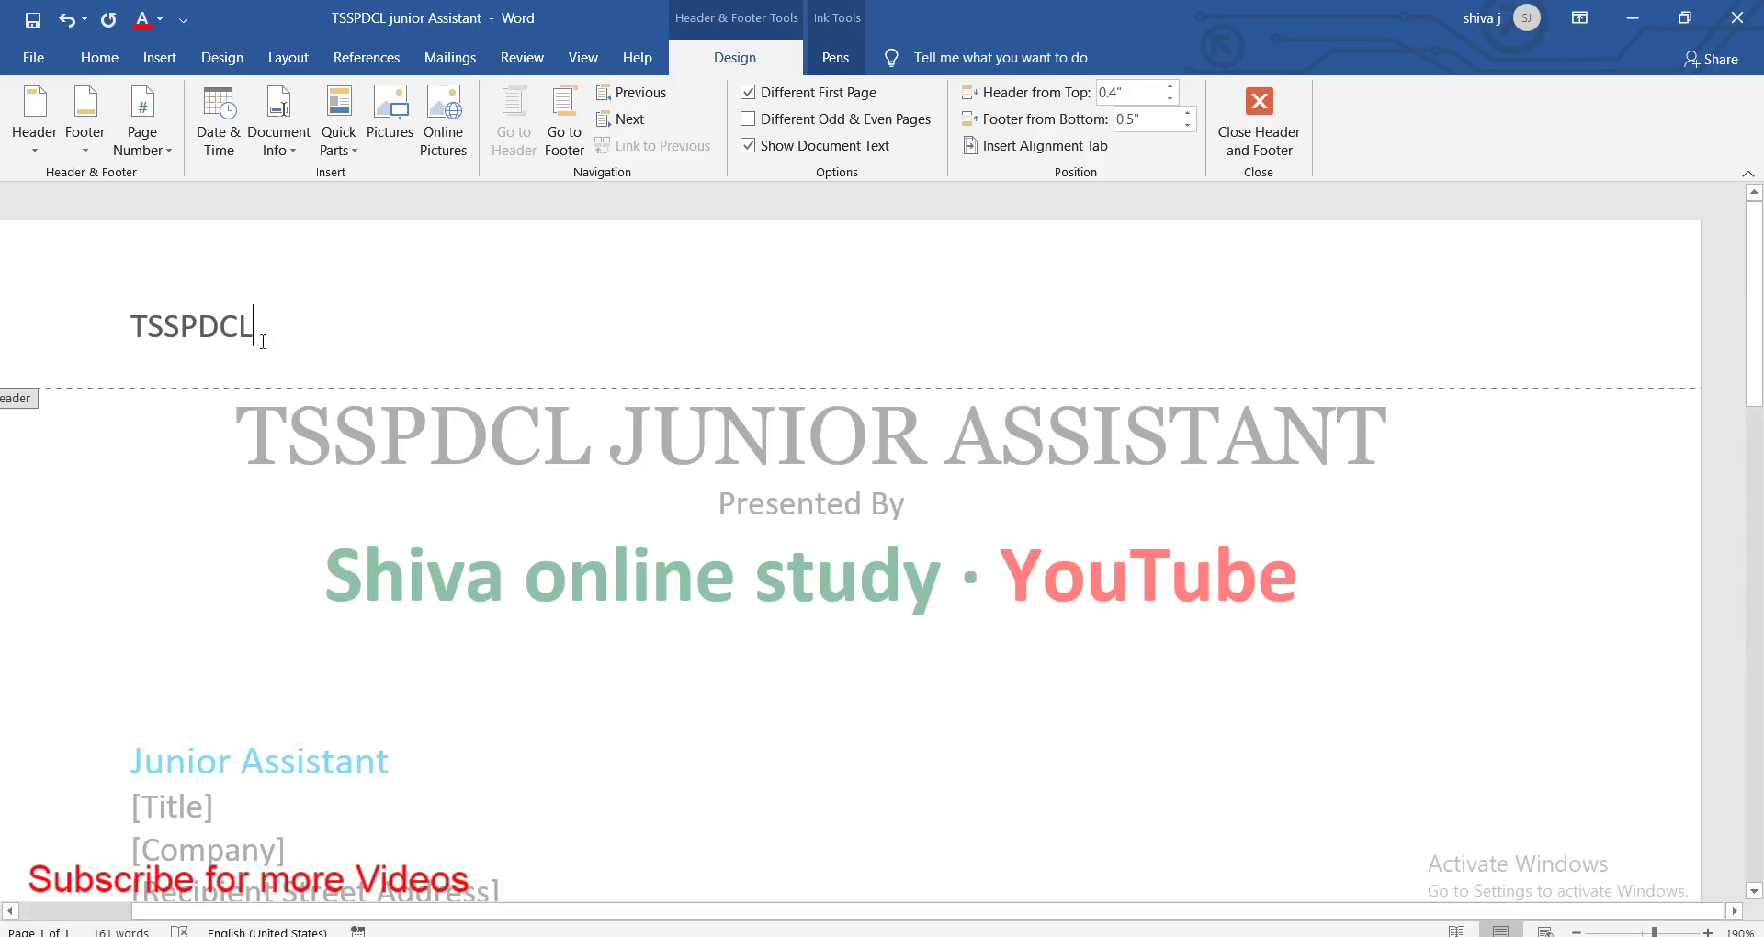
pyautogui.moveTo(262, 287)
pyautogui.mouseDown()
pyautogui.moveTo(375, 309)
pyautogui.moveTo(436, 297)
pyautogui.mouseUp()
pyautogui.moveTo(464, 275)
pyautogui.mouseDown()
pyautogui.moveTo(466, 312)
pyautogui.moveTo(494, 281)
pyautogui.mouseUp()
pyautogui.moveTo(535, 276); pyautogui.dragTo(596, 265)
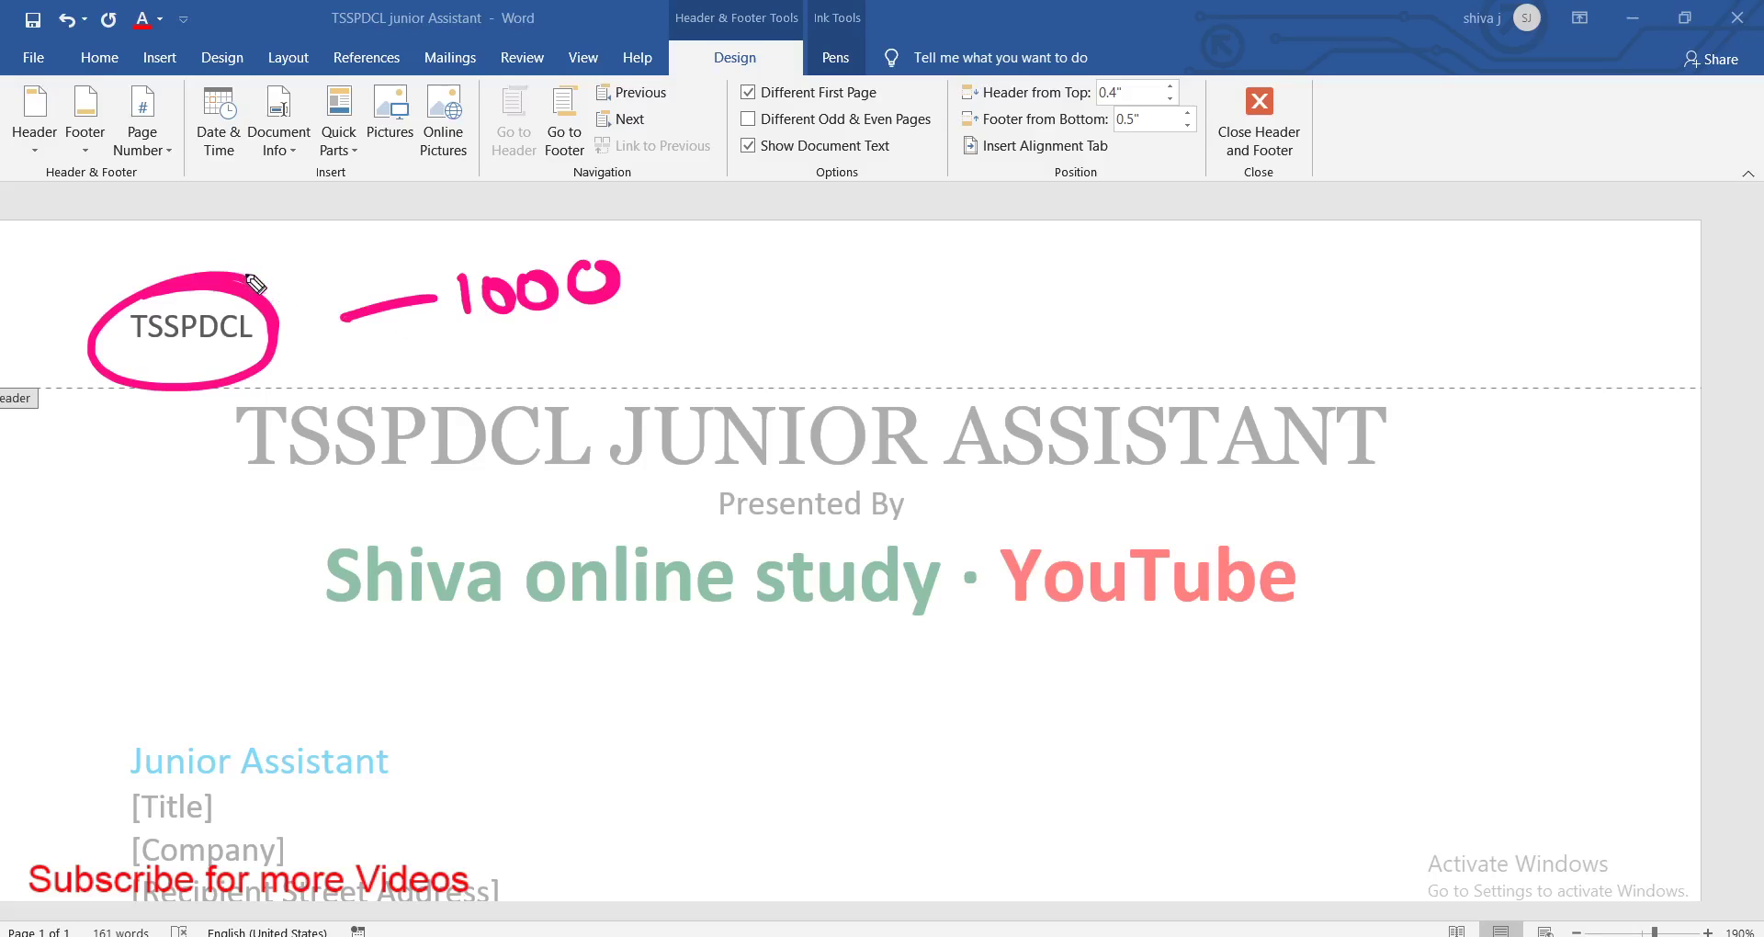
pyautogui.moveTo(261, 270); pyautogui.dragTo(417, 212)
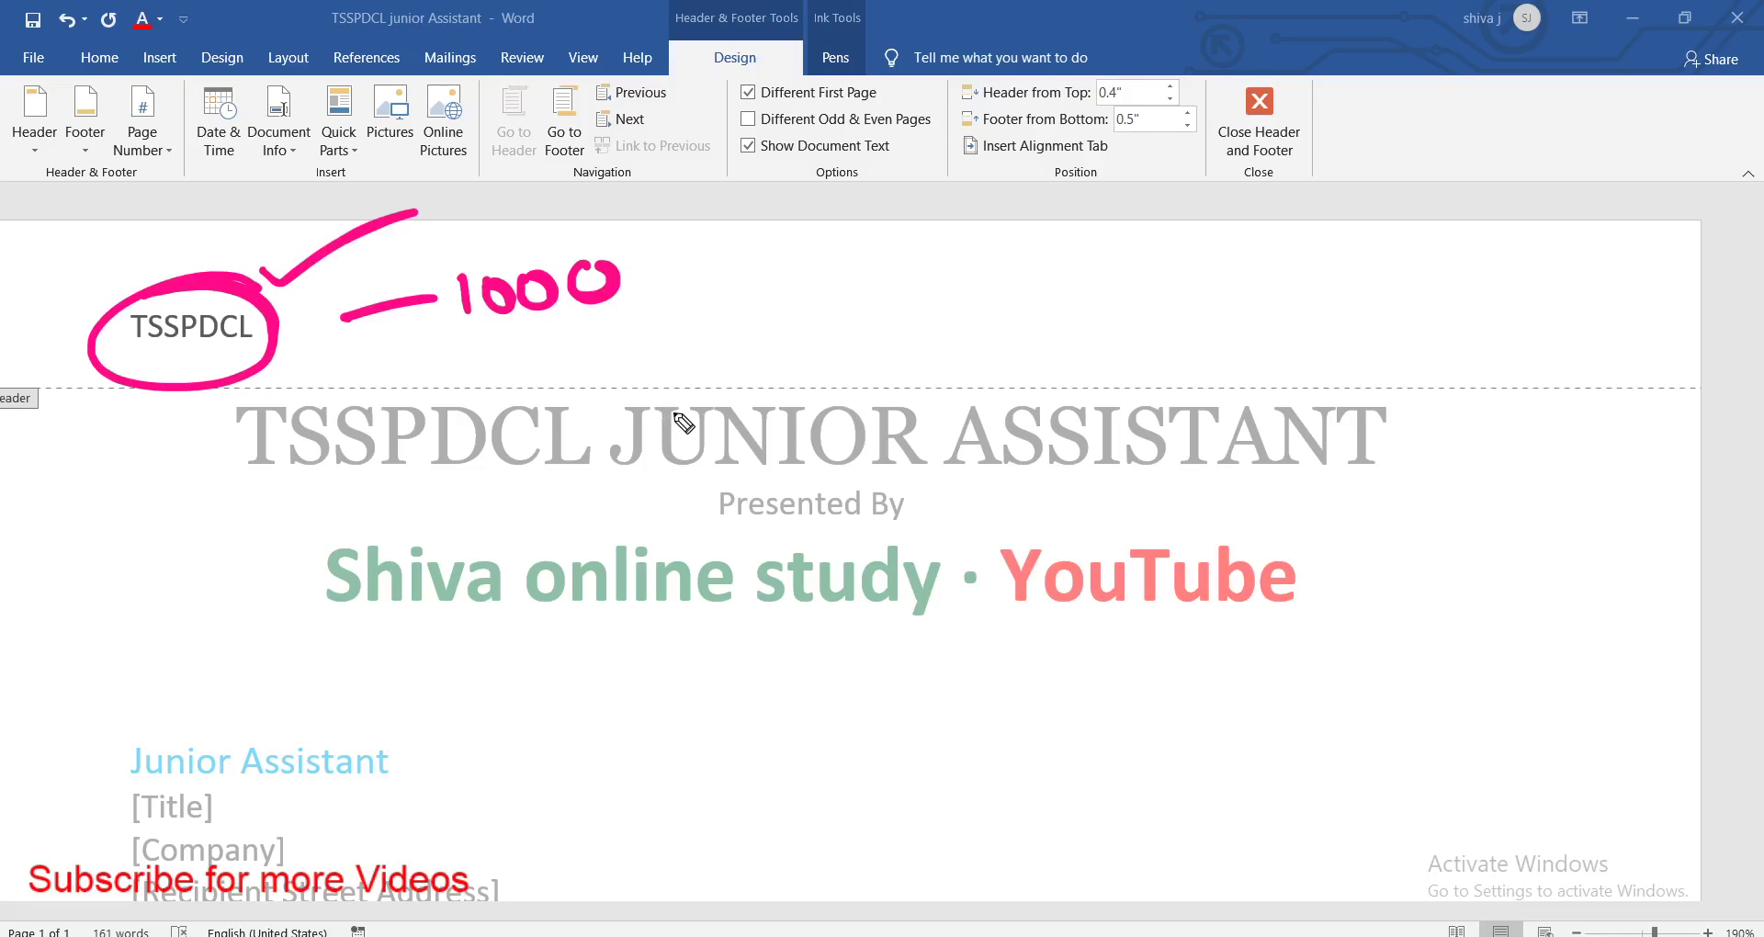
pyautogui.press('Escape')
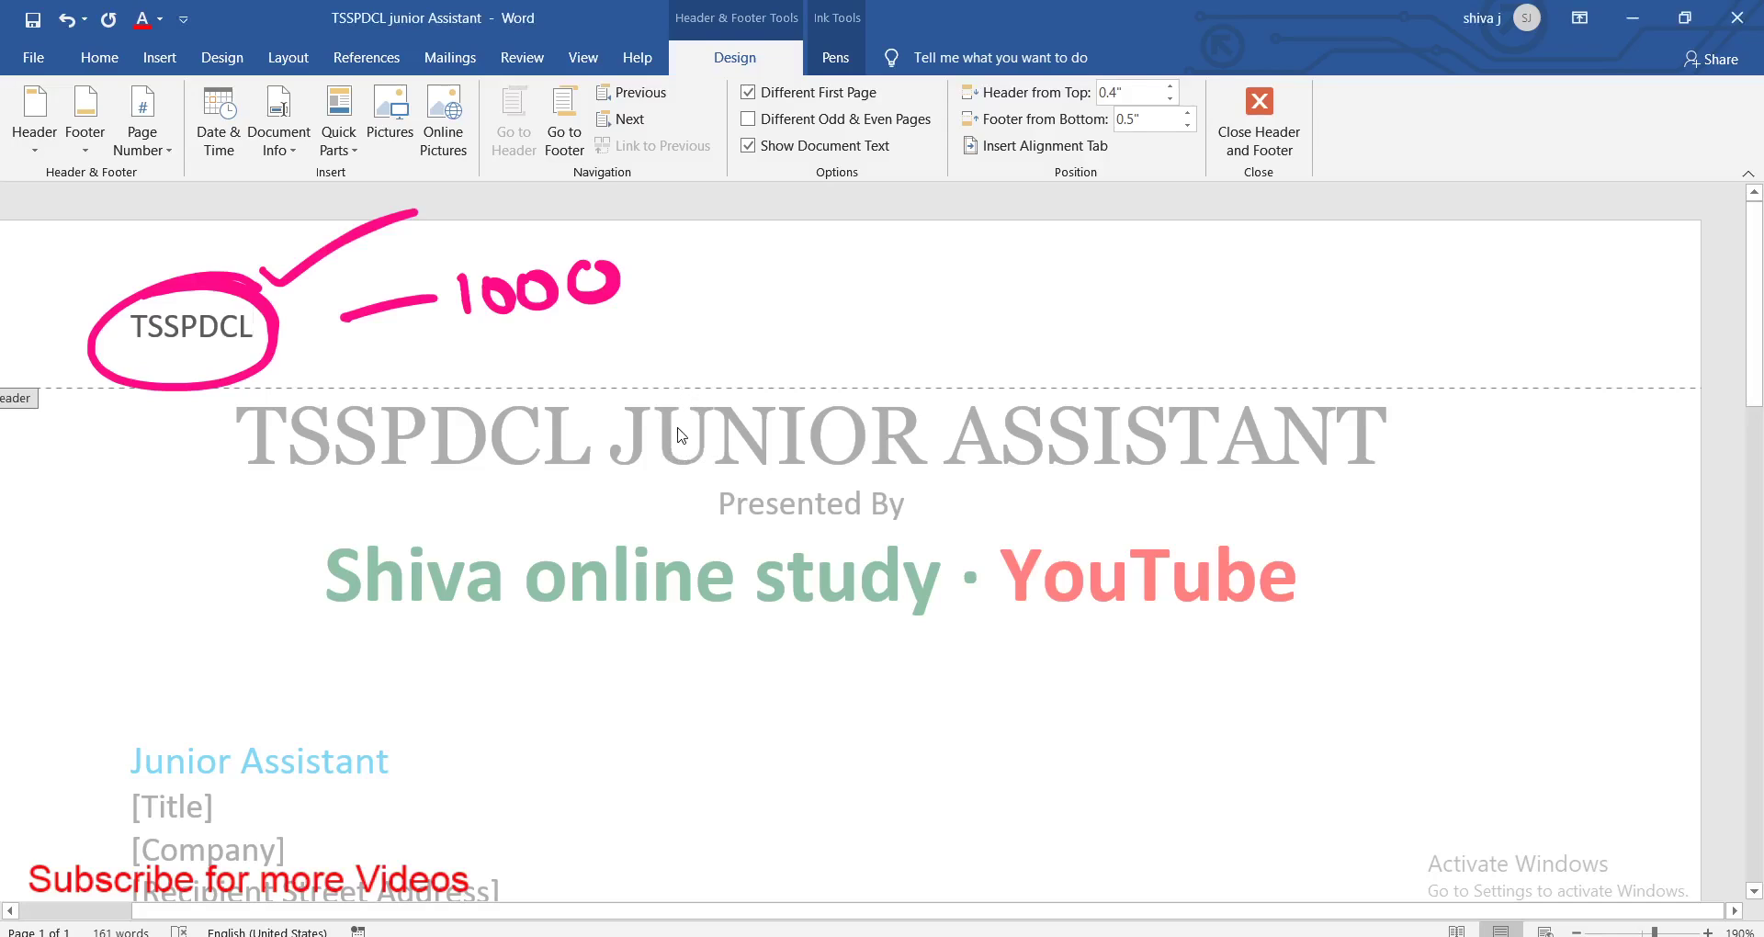
# Undo the header text to empty it and return to the letter body
pyautogui.hotkey('ctrl', 'z')
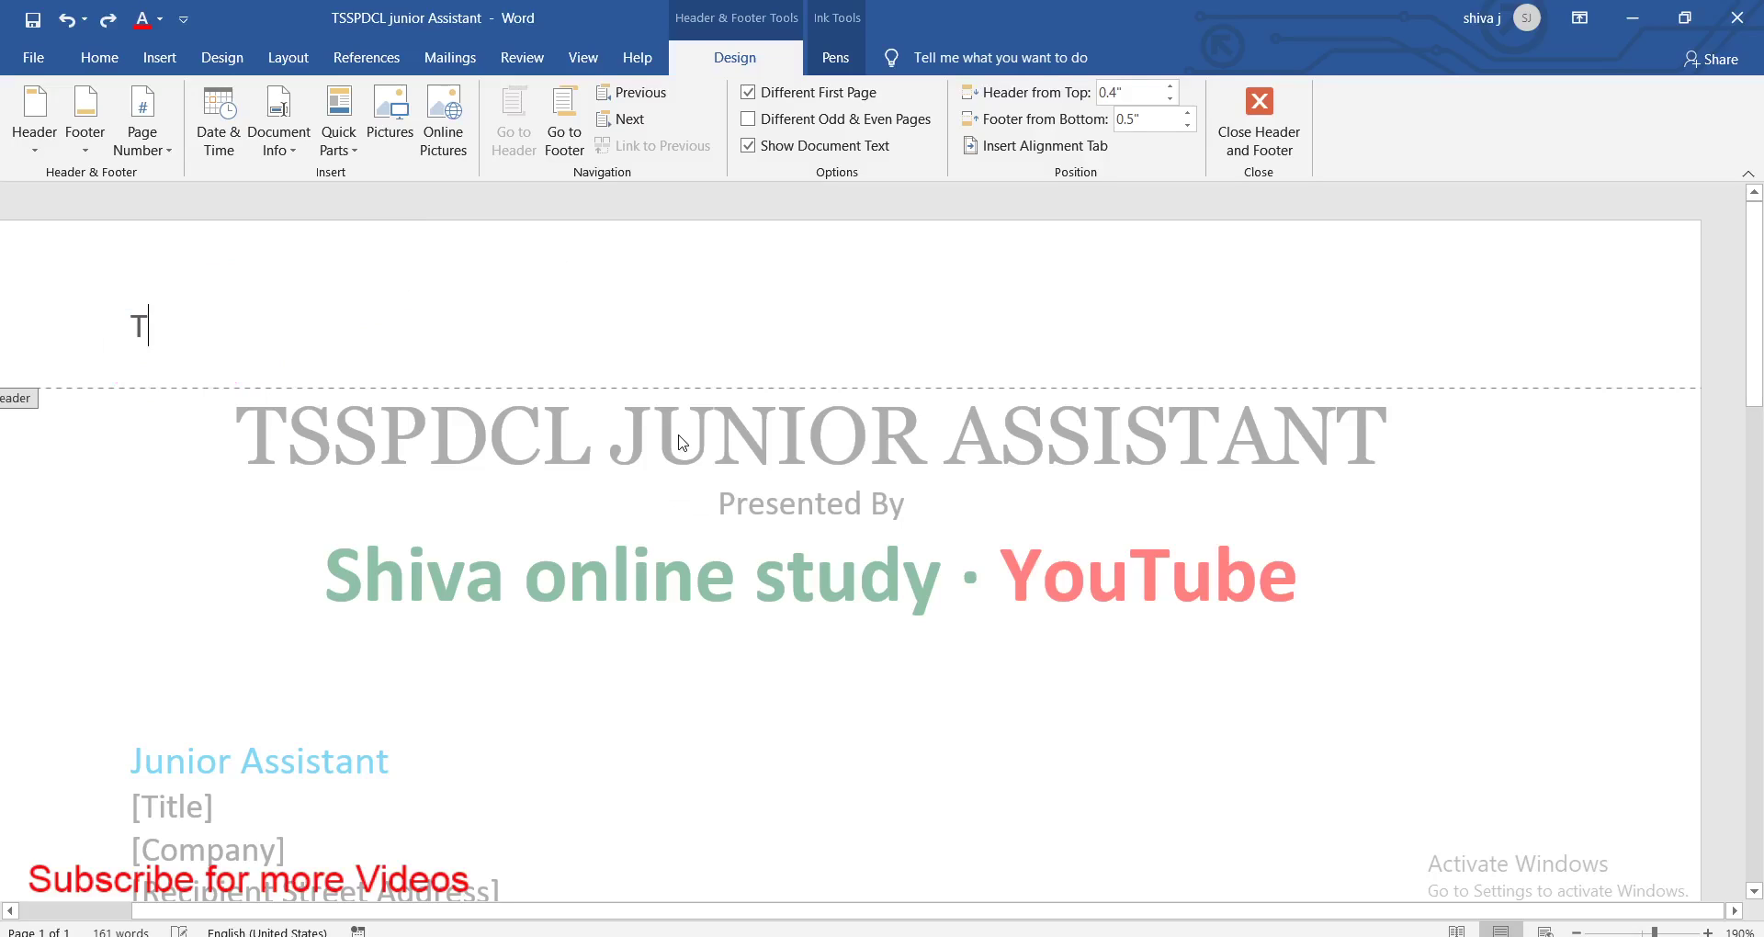
pyautogui.hotkey('ctrl', 'z')
pyautogui.hotkey('ctrl', 'z')
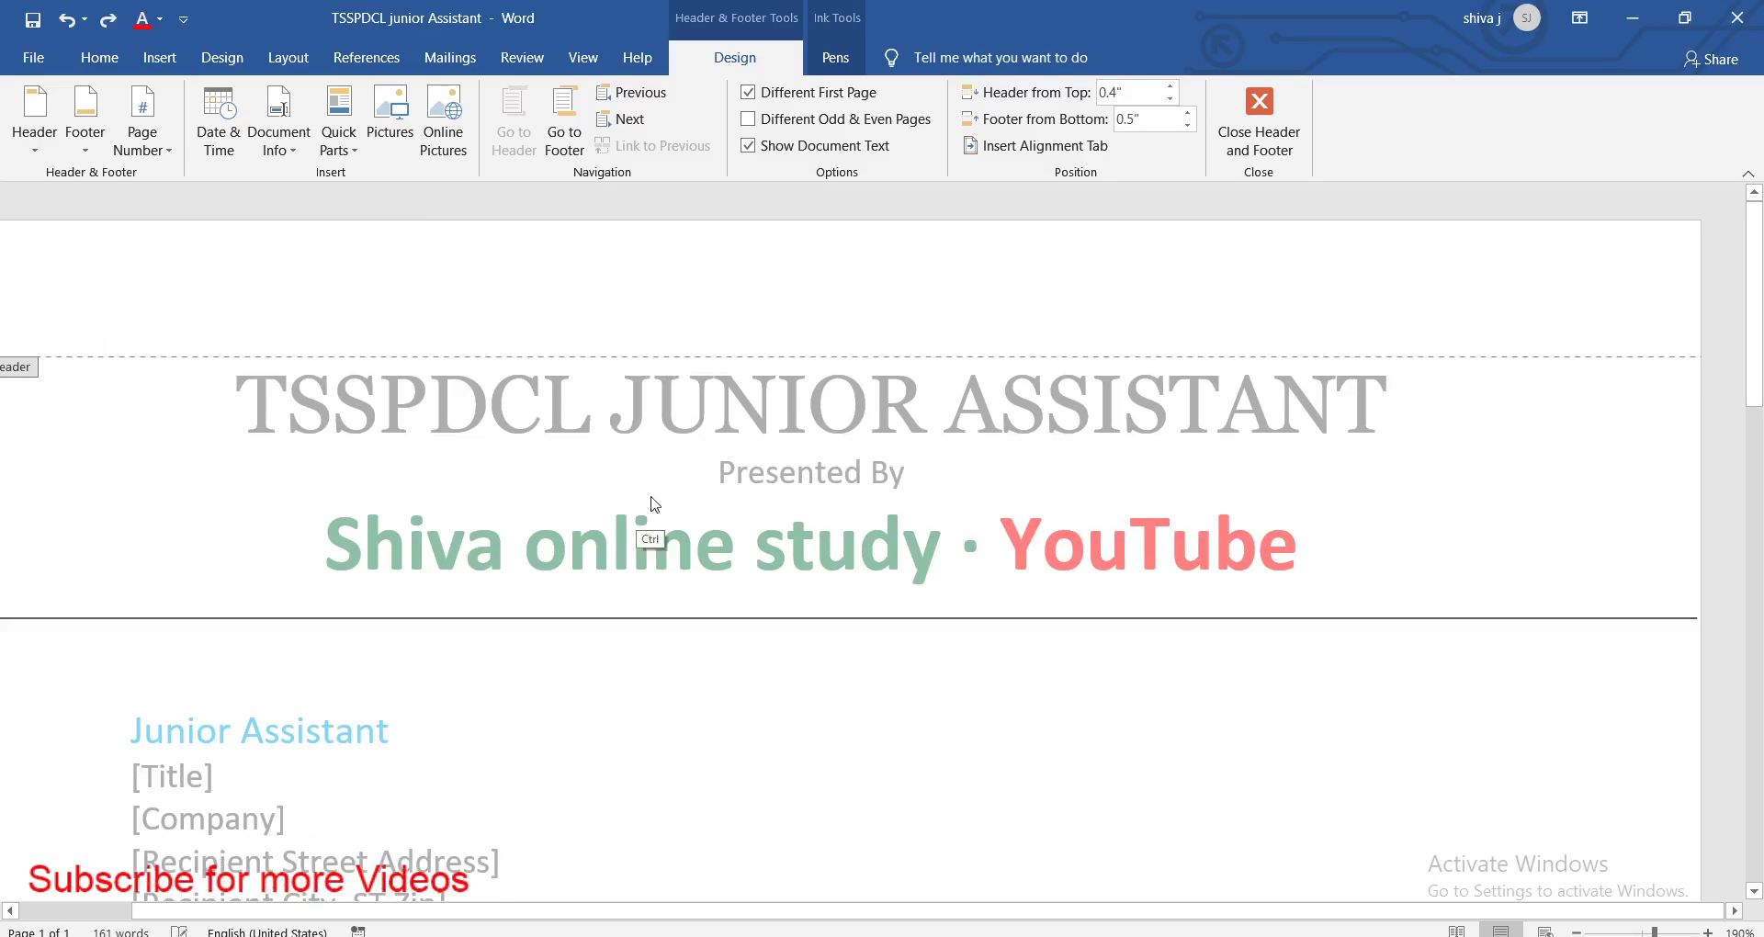
pyautogui.doubleClick(812, 715)
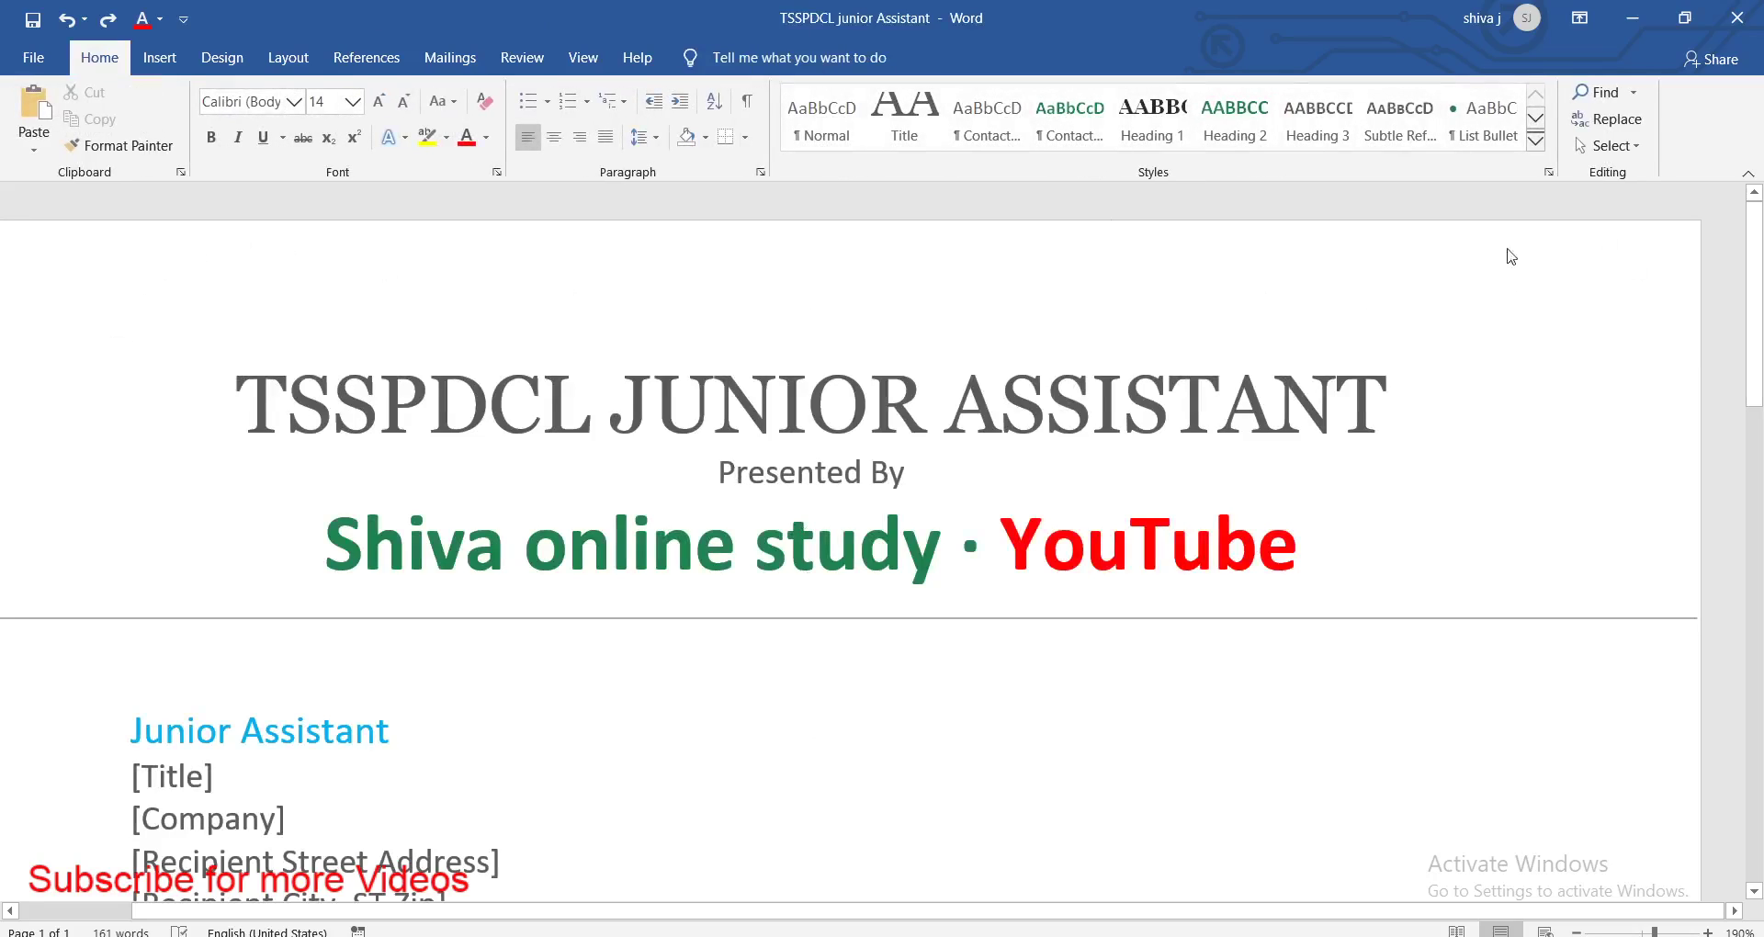
# Insert the Ion (Light) header from the built-in gallery and scroll down the letter
pyautogui.click(159, 57)
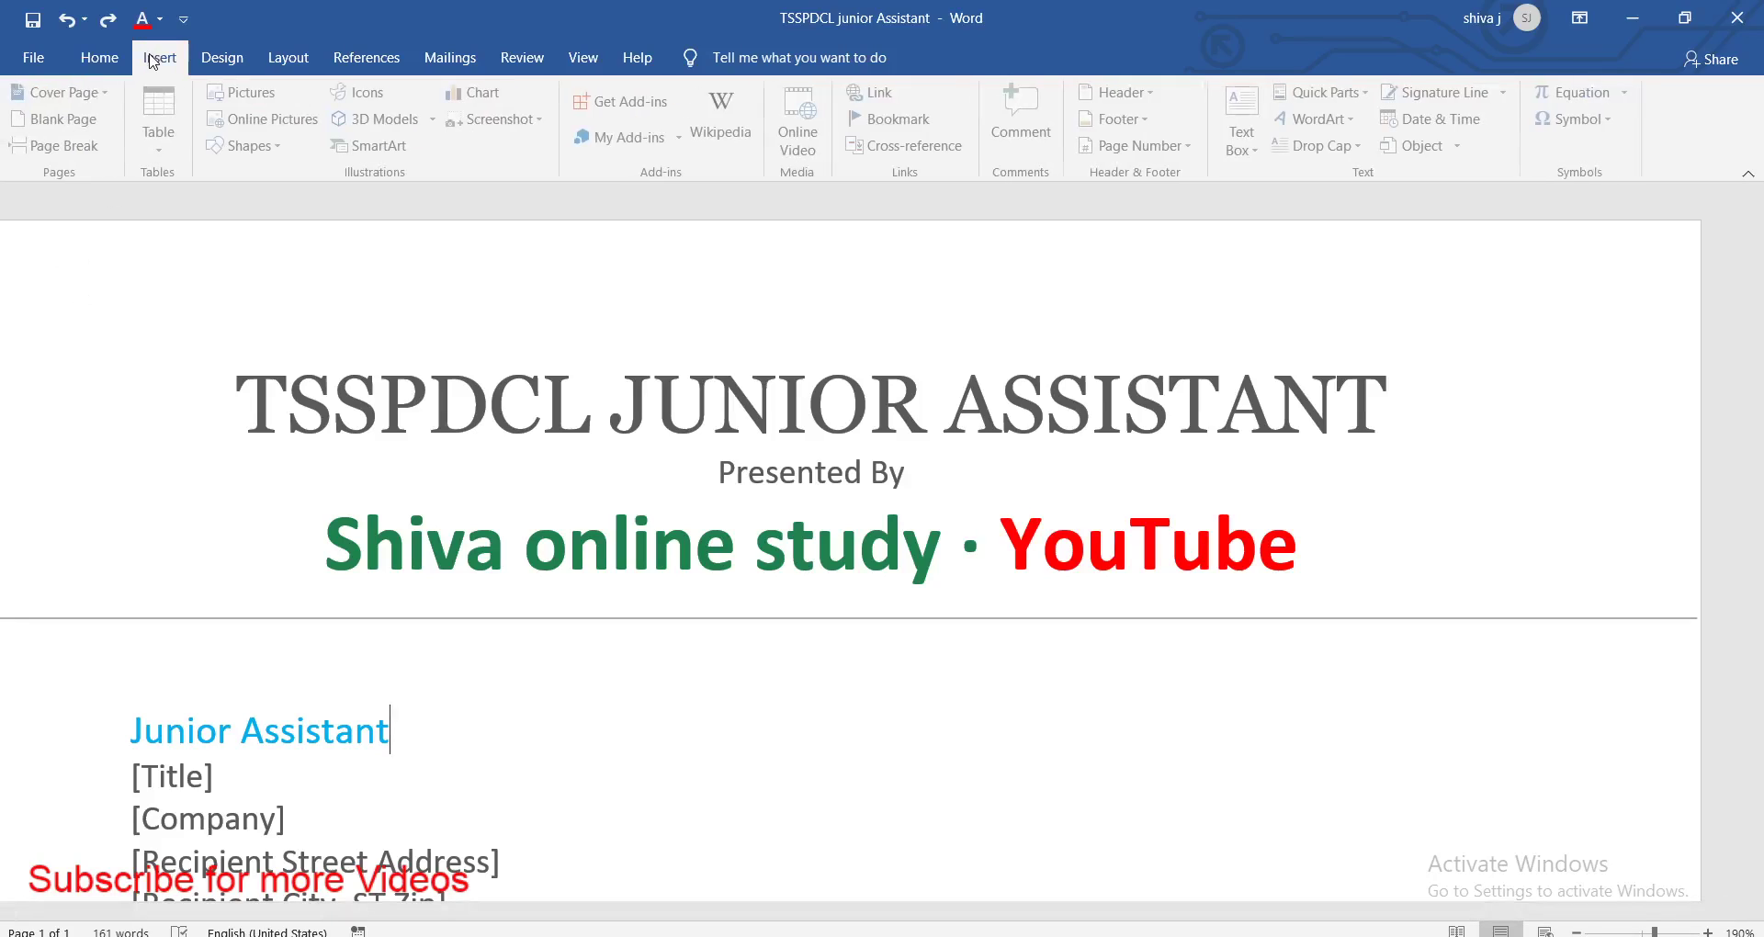
pyautogui.click(1143, 100)
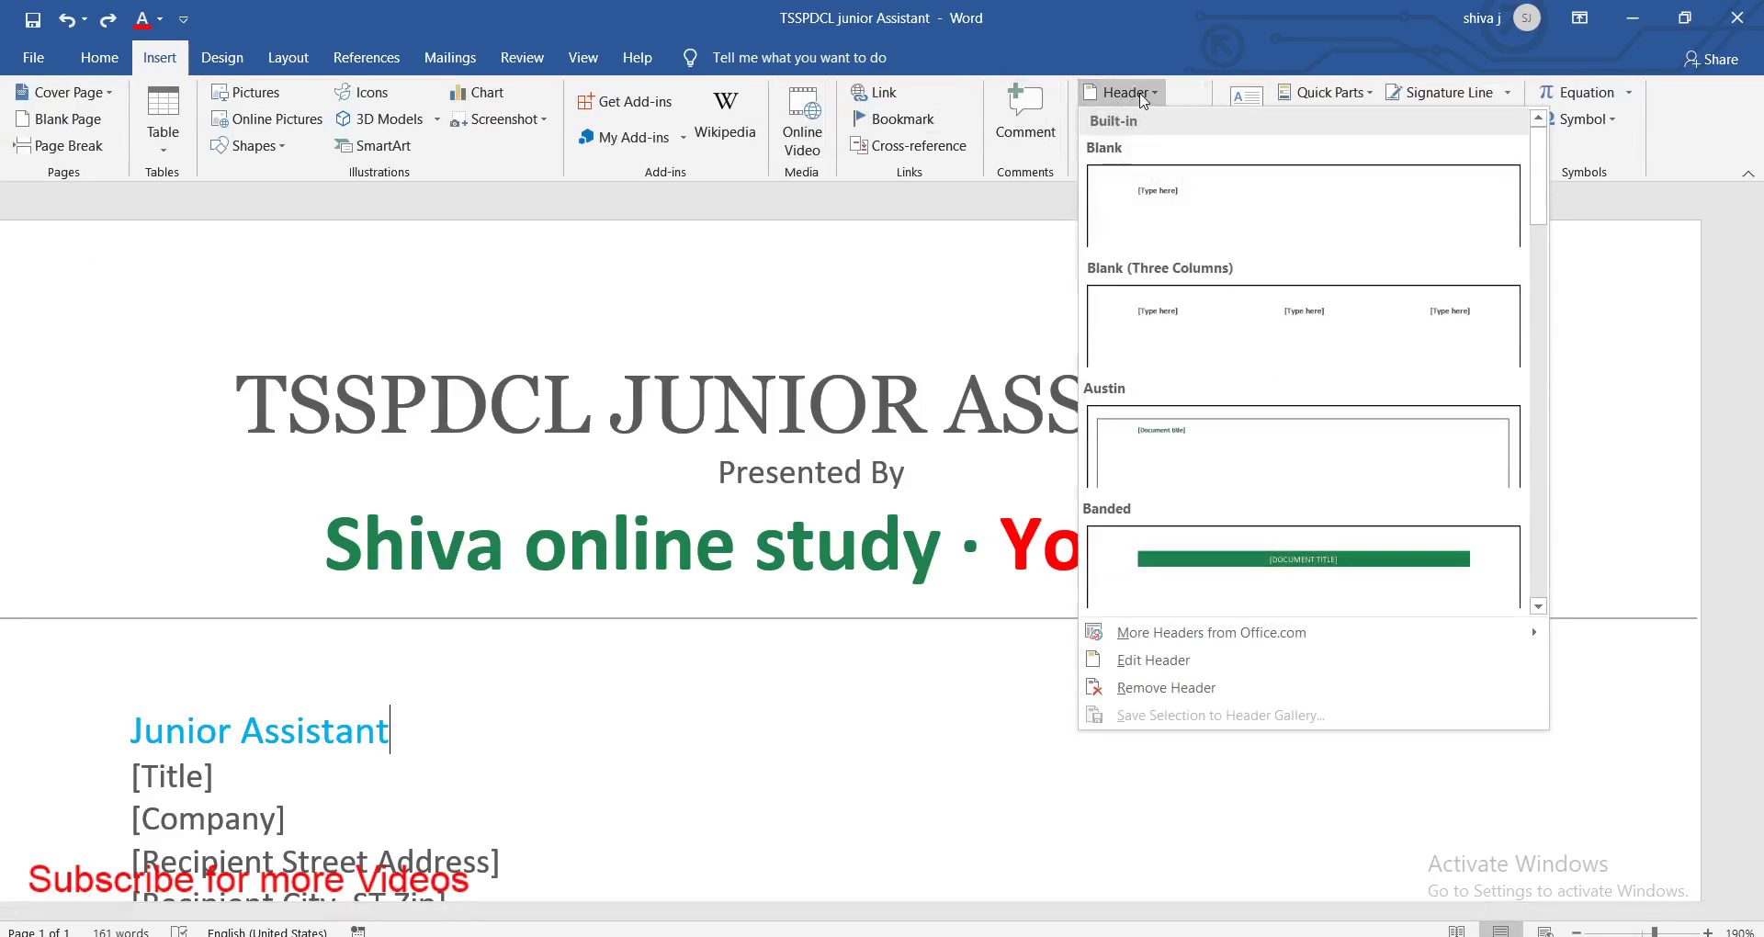
pyautogui.scroll(-5, 1238, 407)
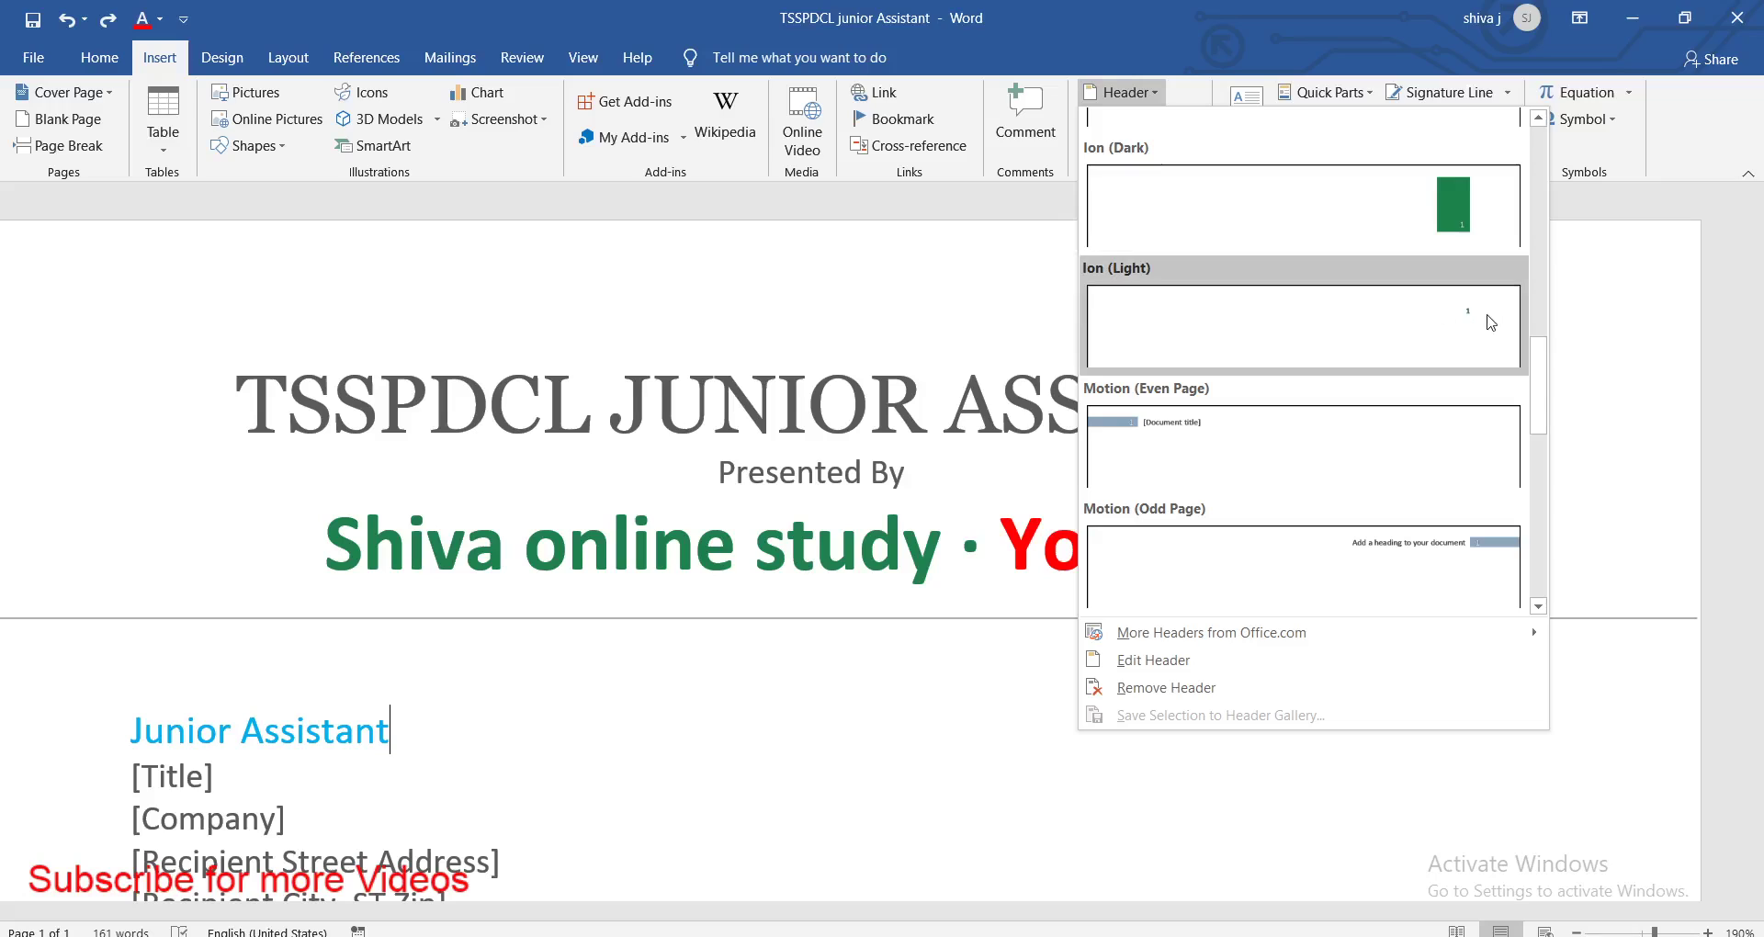
pyautogui.click(1490, 322)
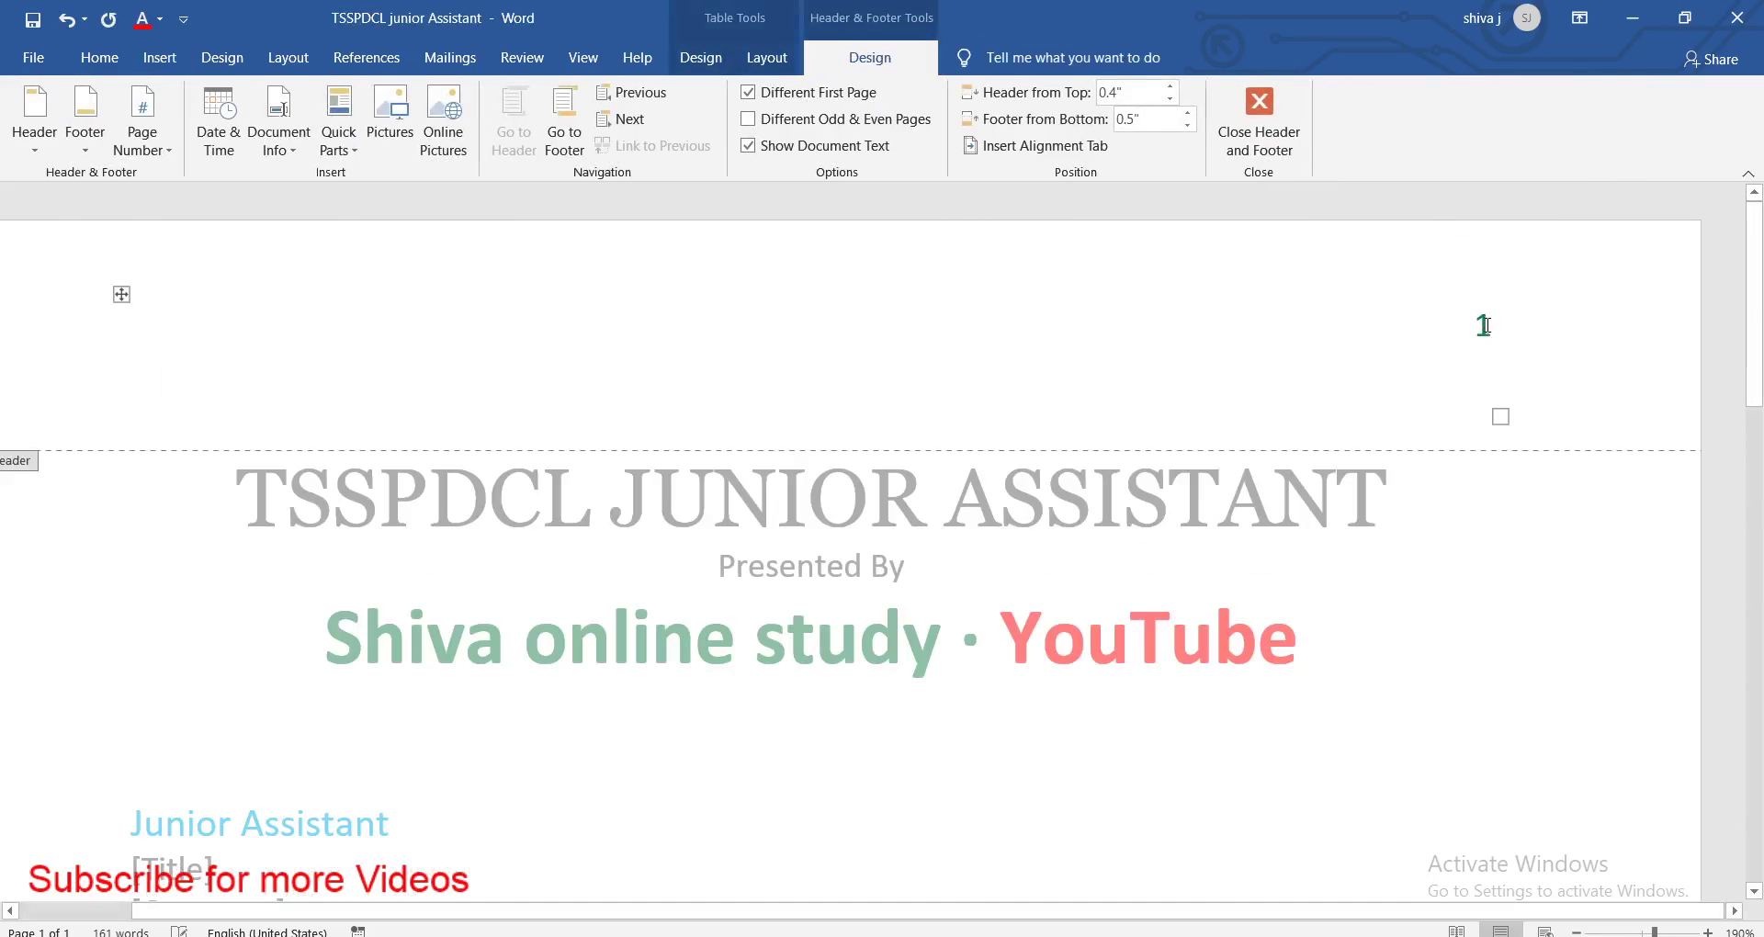
pyautogui.scroll(-5, 1488, 360)
pyautogui.scroll(-5, 1486, 360)
pyautogui.scroll(-5, 1484, 360)
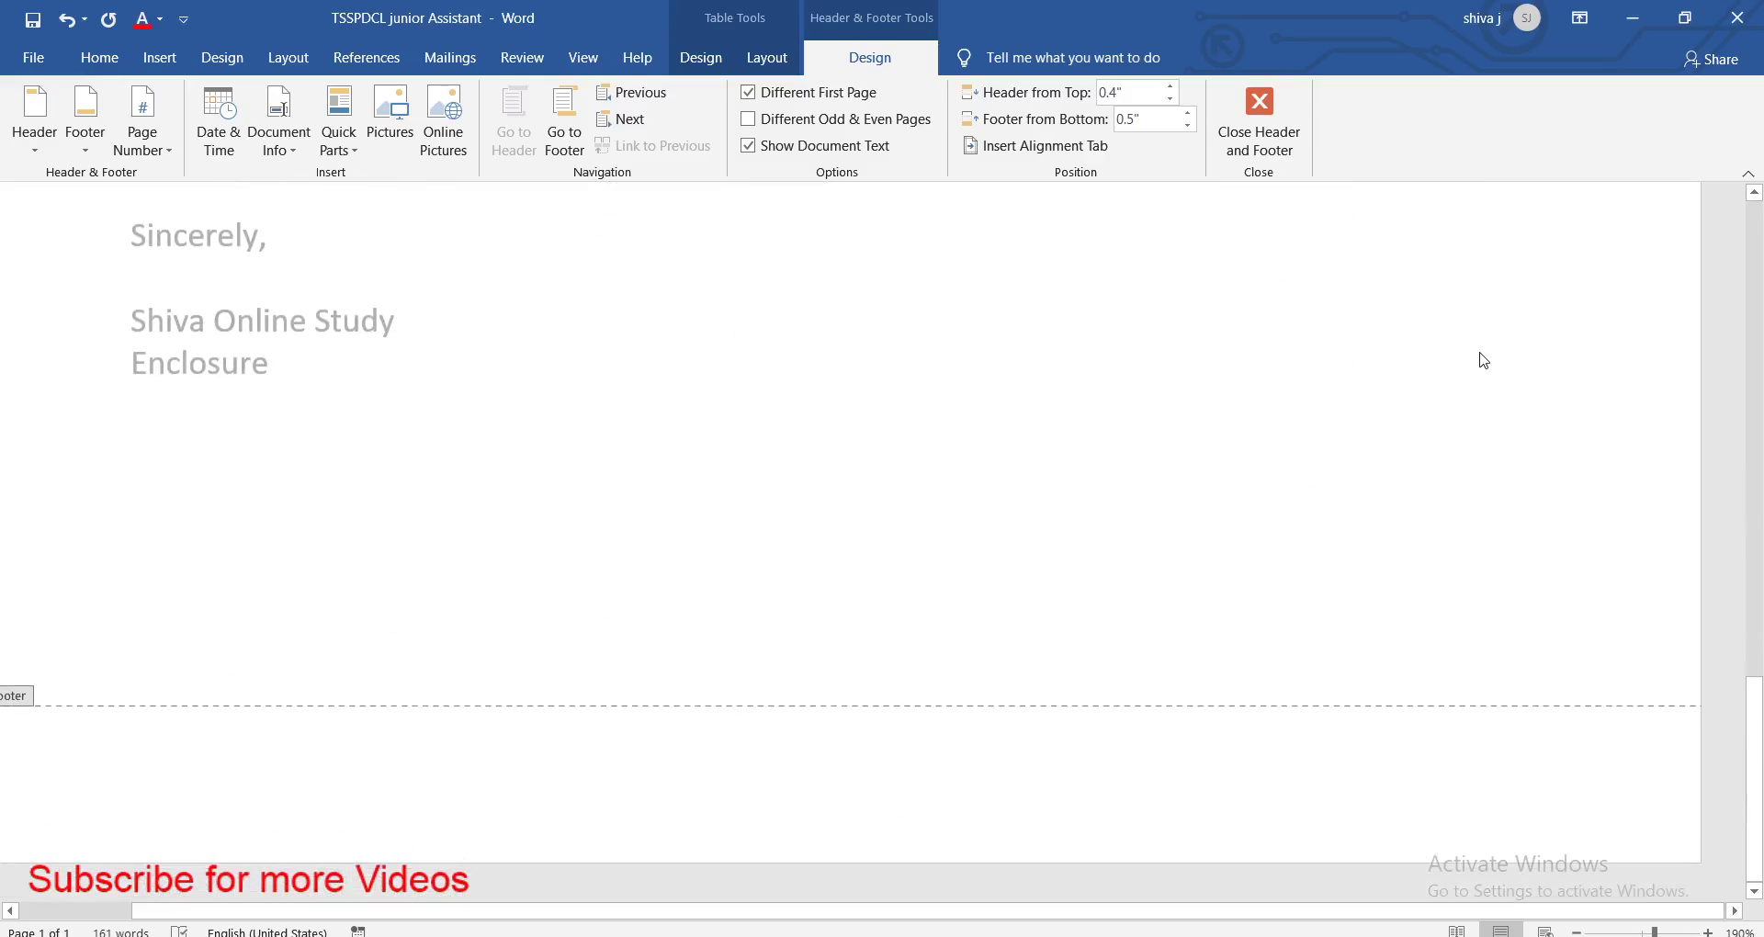
pyautogui.keyDown('ctrl'); pyautogui.scroll(-2, 1480, 361); pyautogui.keyUp('ctrl')
pyautogui.keyDown('ctrl'); pyautogui.scroll(-2, 1461, 372); pyautogui.keyUp('ctrl')
pyautogui.keyDown('ctrl'); pyautogui.scroll(-10, 1446, 378); pyautogui.keyUp('ctrl')
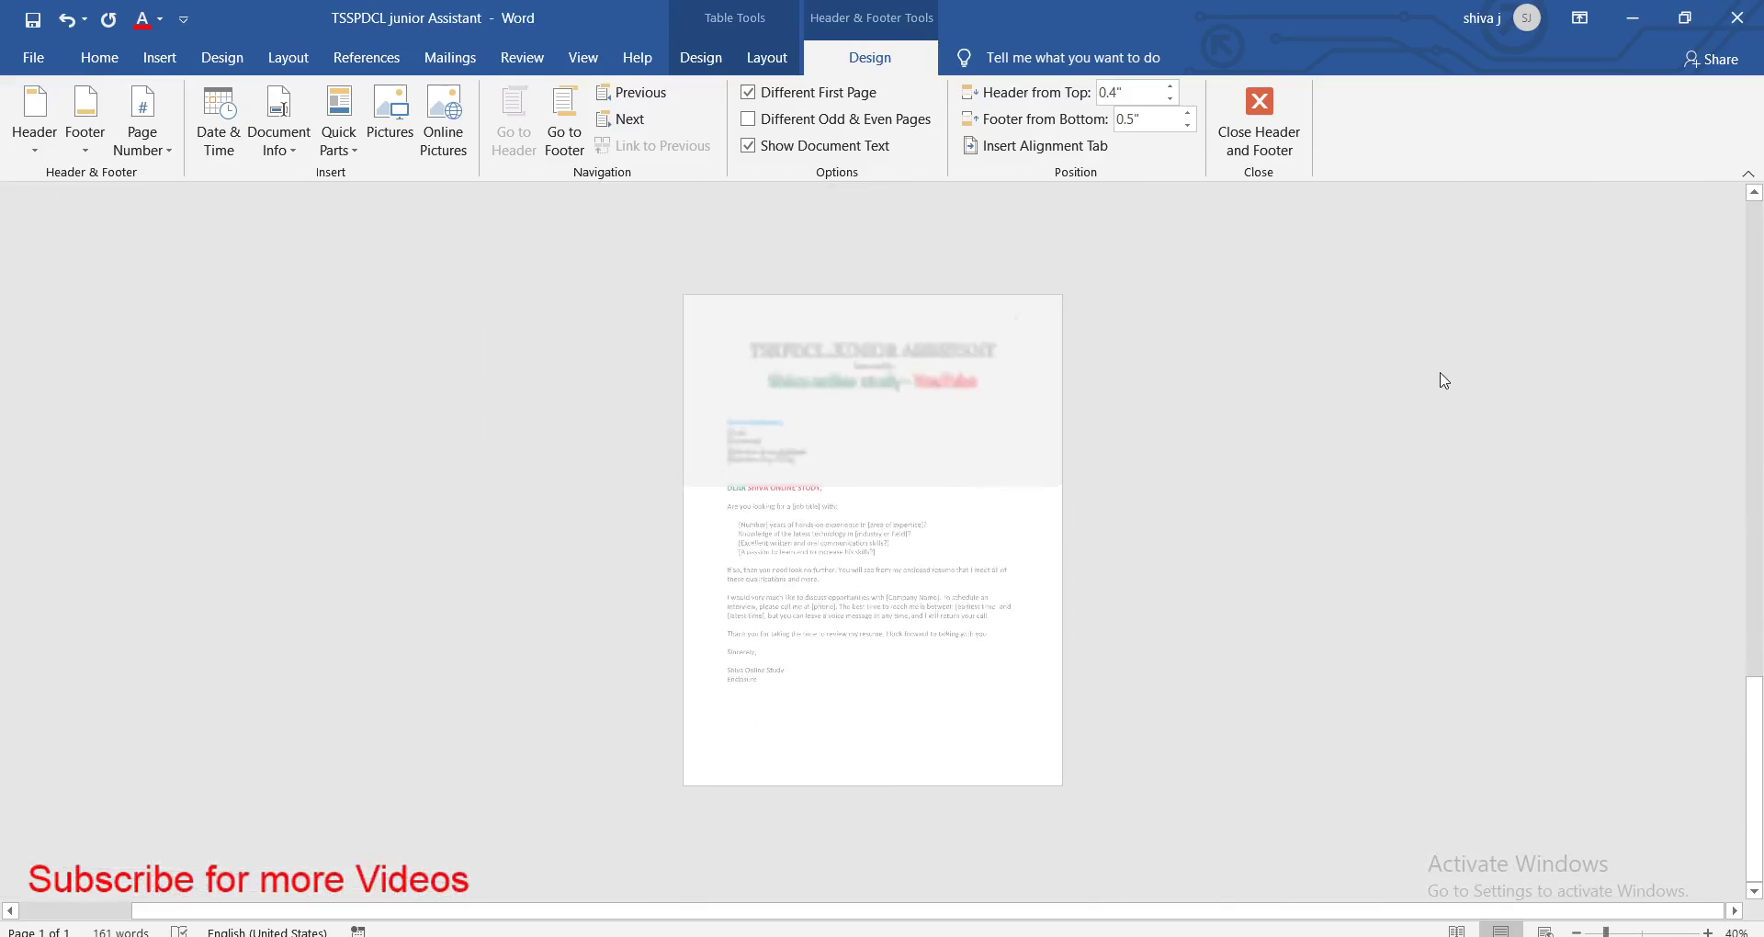
pyautogui.keyDown('ctrl'); pyautogui.scroll(-1, 1442, 380); pyautogui.keyUp('ctrl')
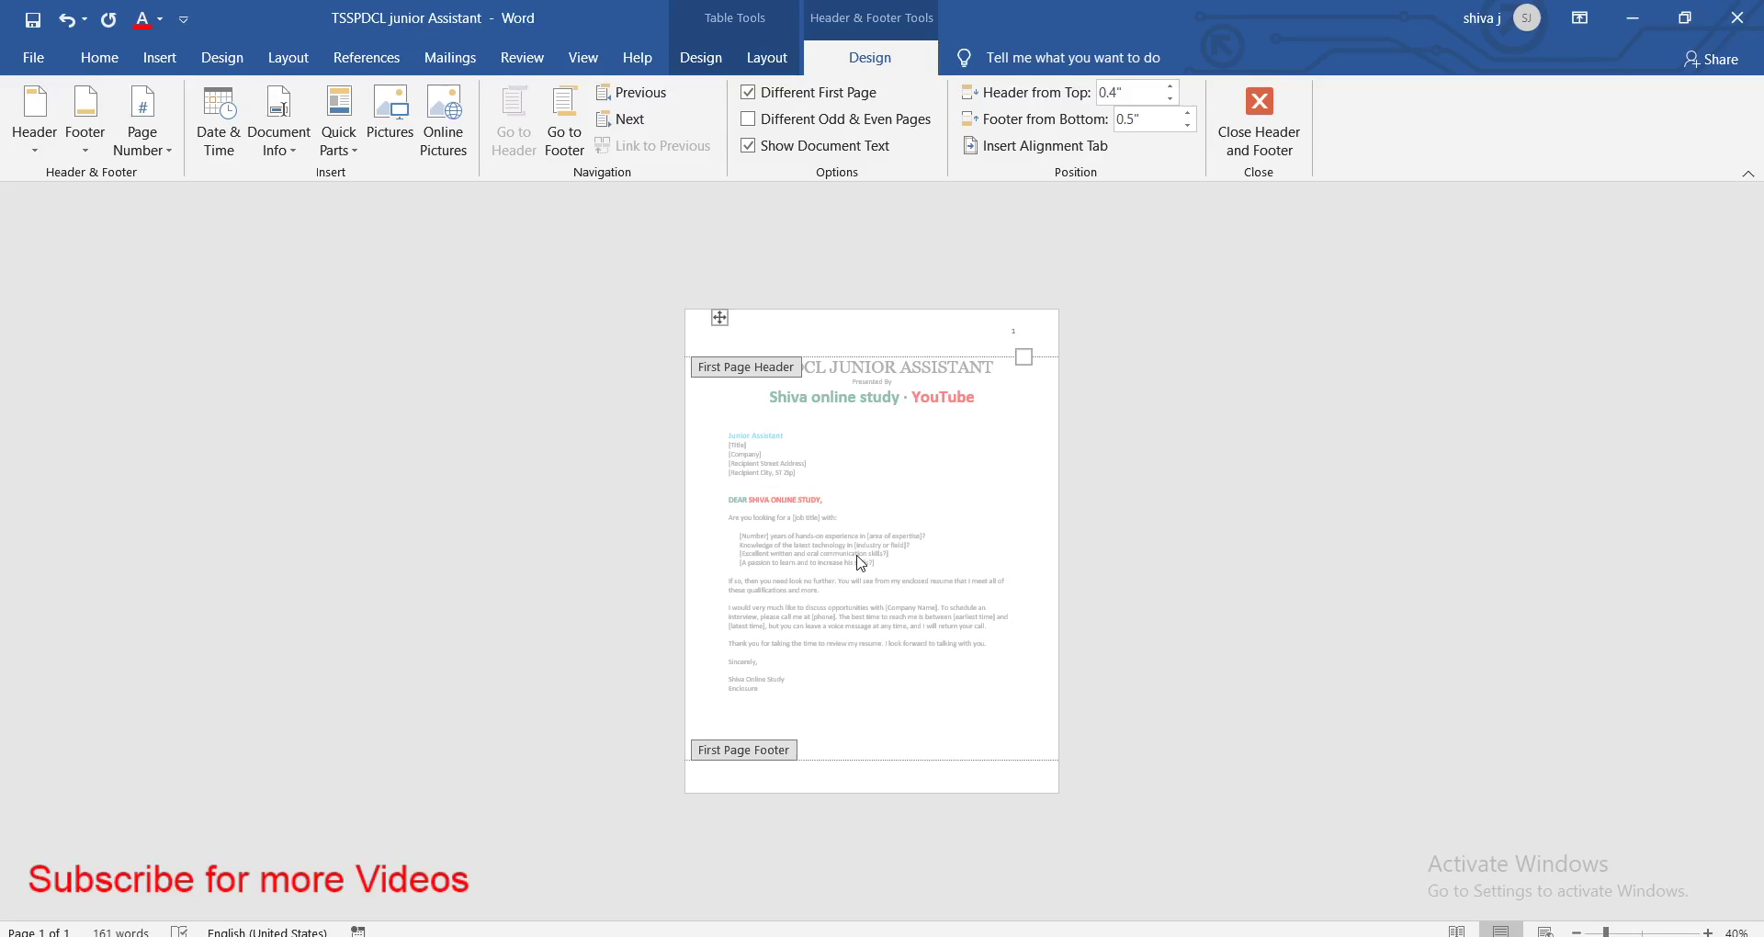
# Undo the Ion (Light) header, select the latest-technology line, and reopen the header gallery
pyautogui.hotkey('ctrl', 'z')
pyautogui.tripleClick(898, 528)
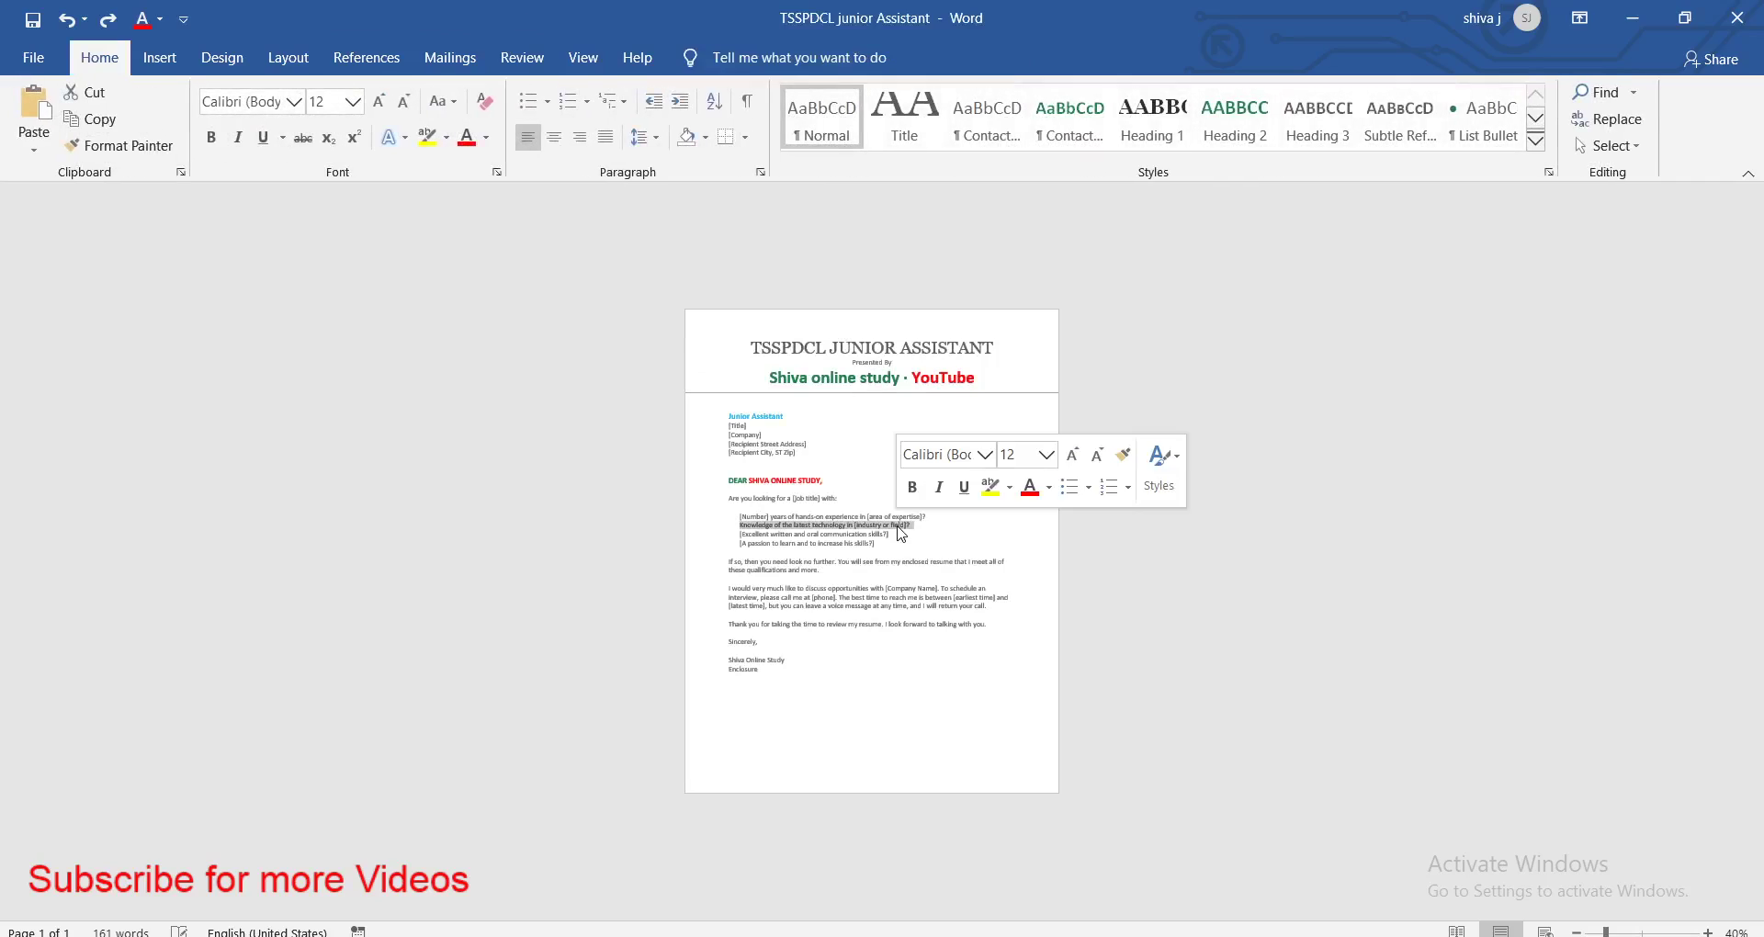
pyautogui.click(159, 63)
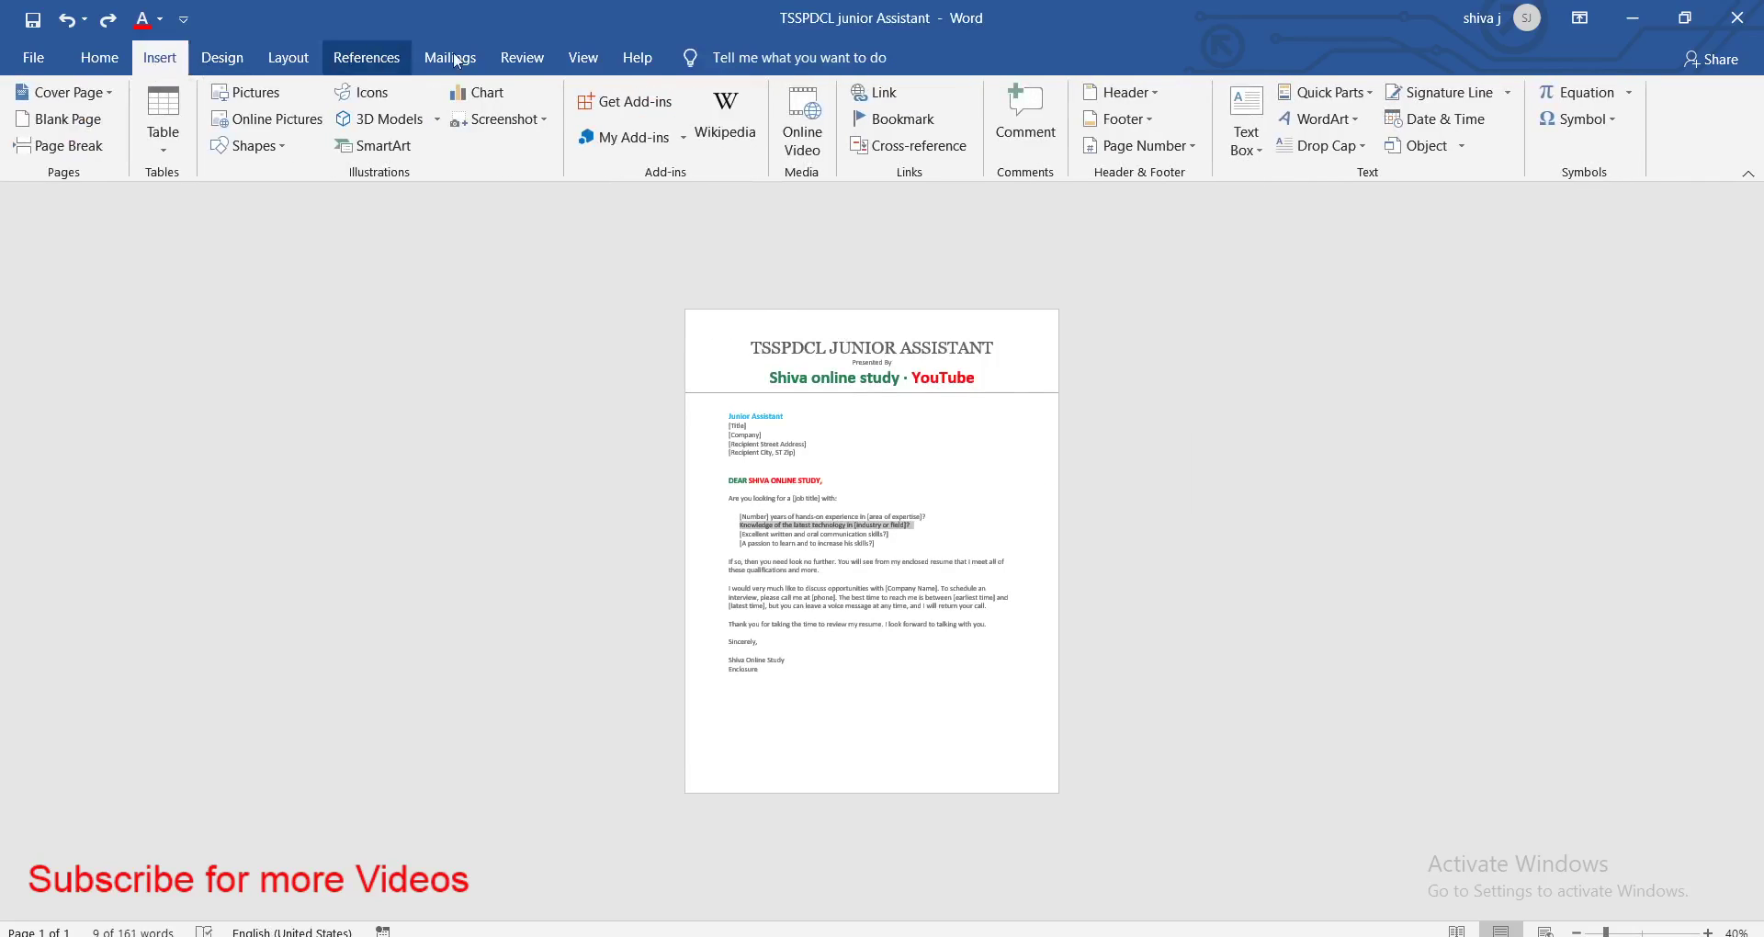
pyautogui.click(1123, 93)
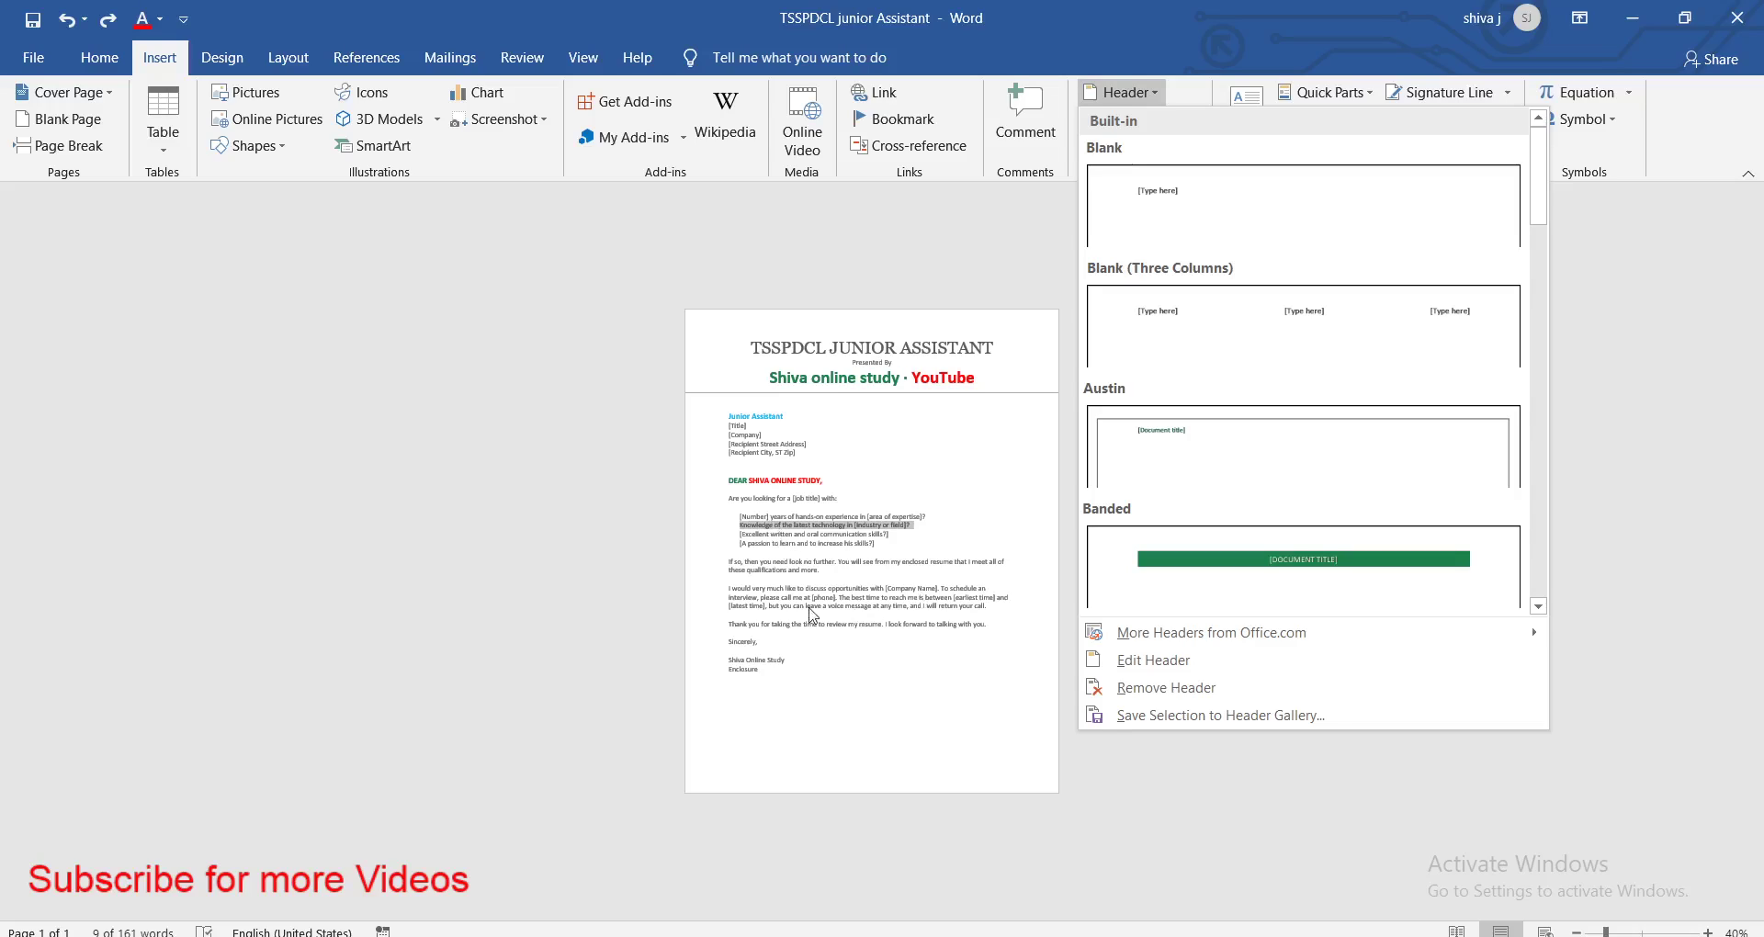
# Close the header gallery without inserting one and select the 'Knowledge of the latest technology' line
pyautogui.click(778, 531)
pyautogui.moveTo(852, 543); pyautogui.dragTo(757, 545)
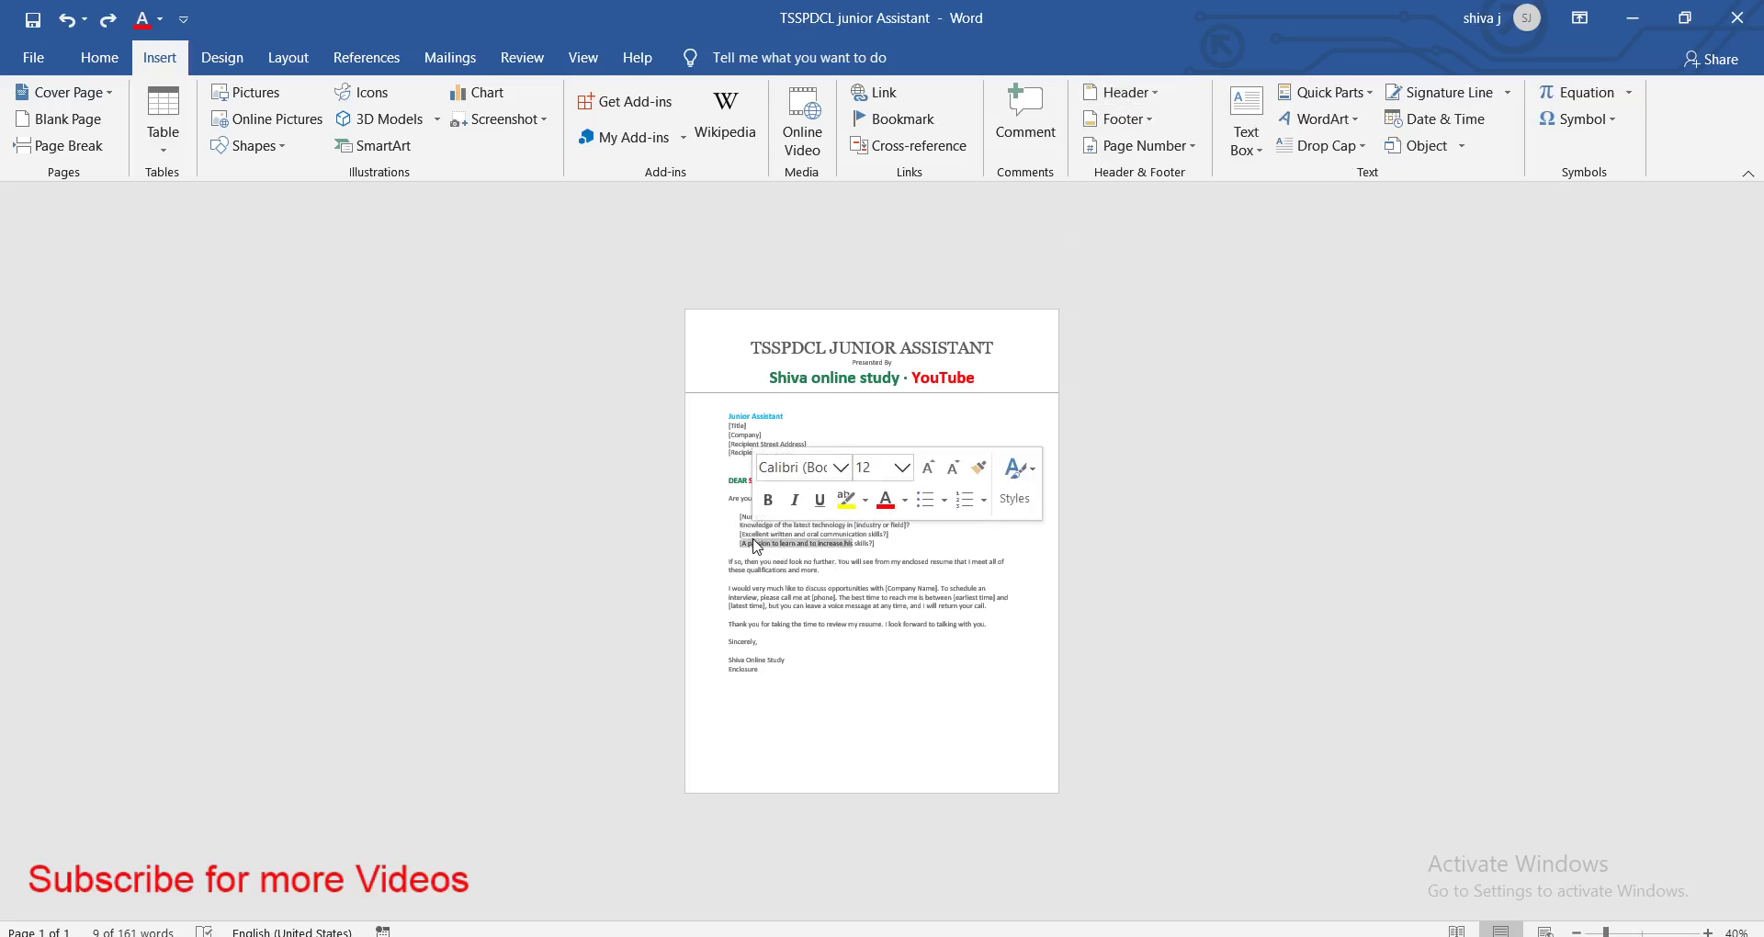
pyautogui.click(895, 529)
pyautogui.scroll(16, 616, 545)
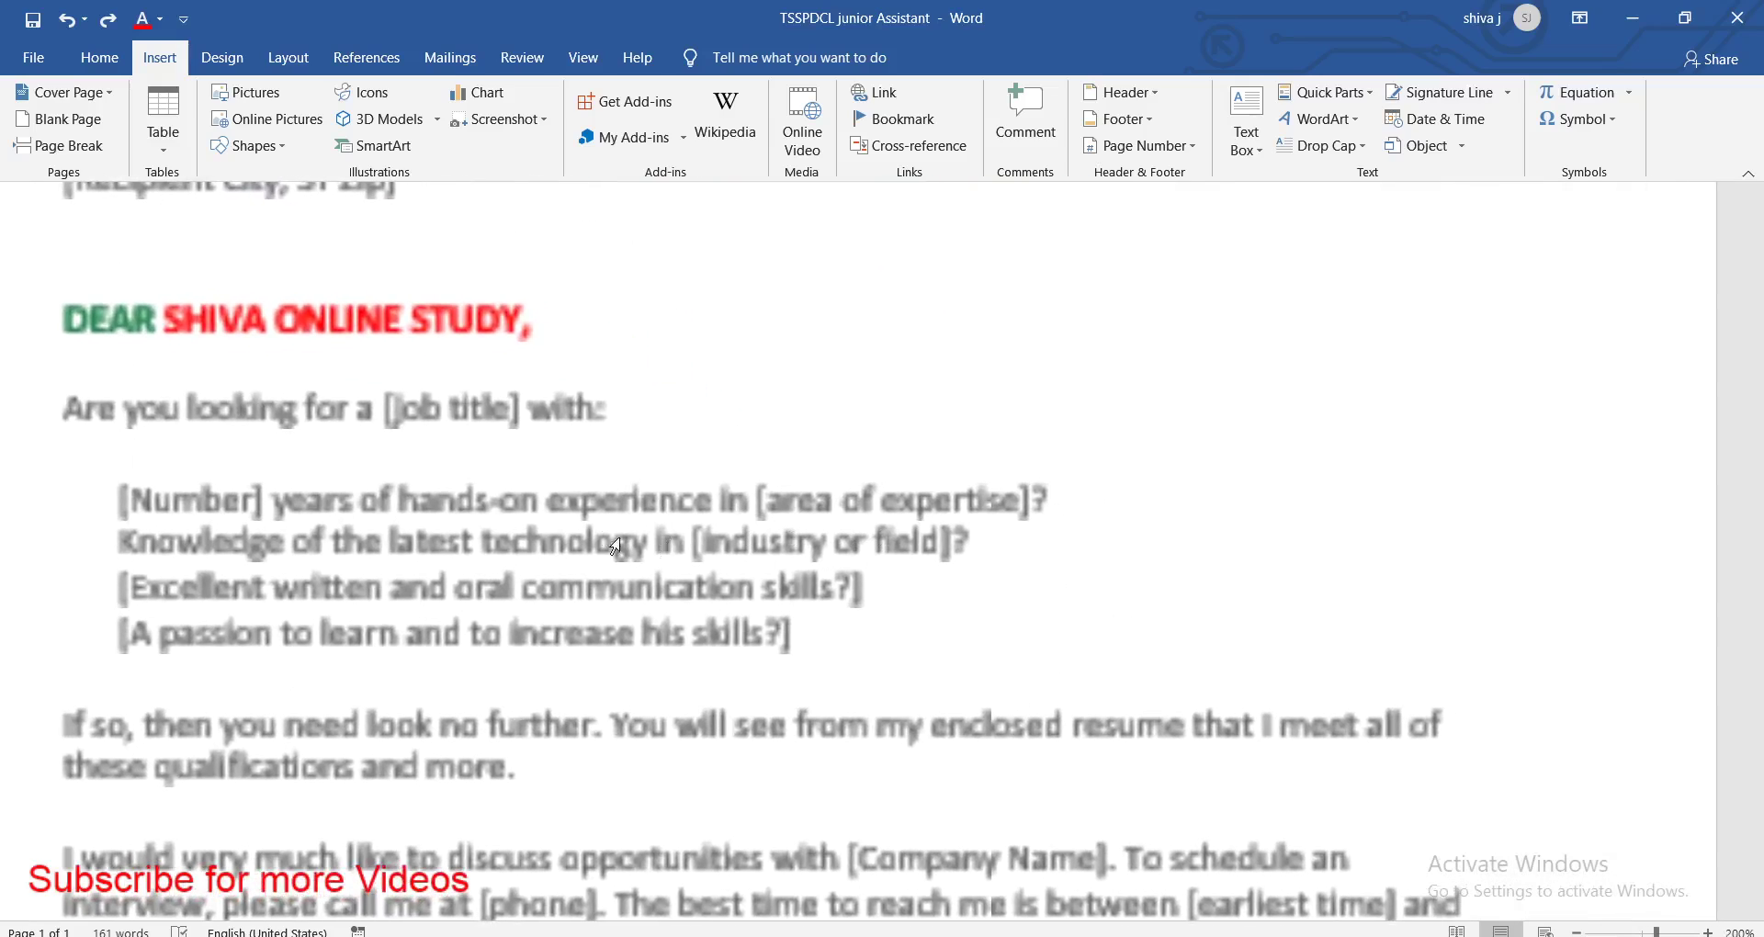
pyautogui.tripleClick(528, 542)
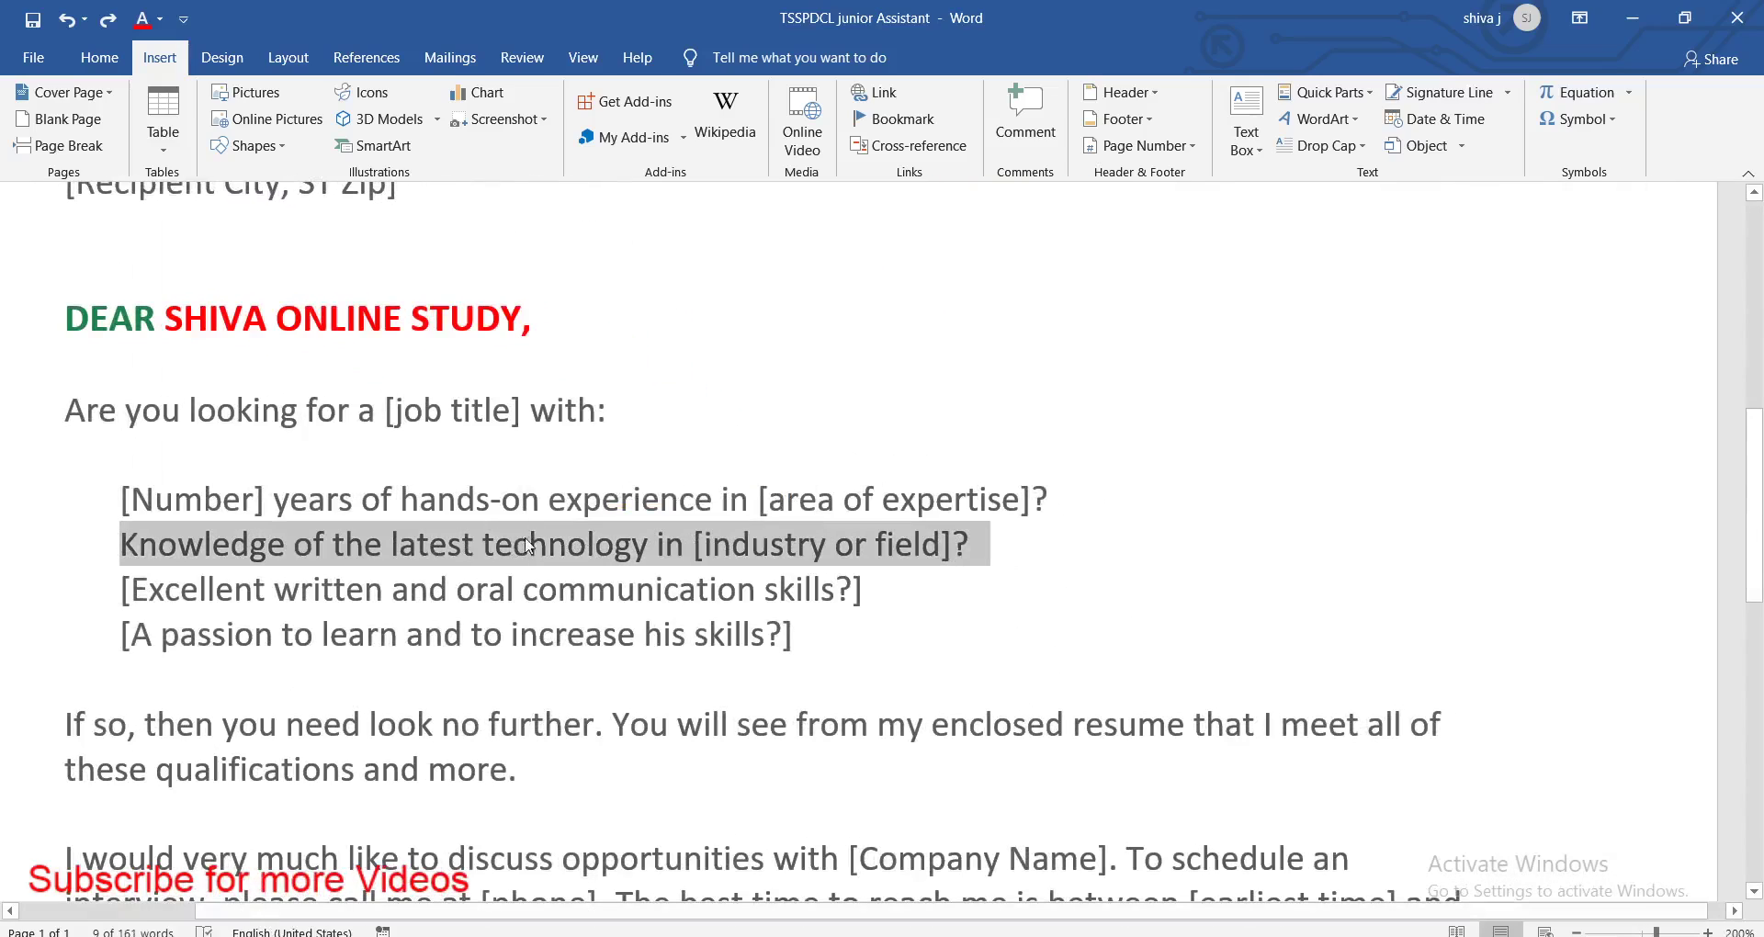
# Browse the Header designs again, then dismiss the gallery without adding a header
pyautogui.click(1120, 92)
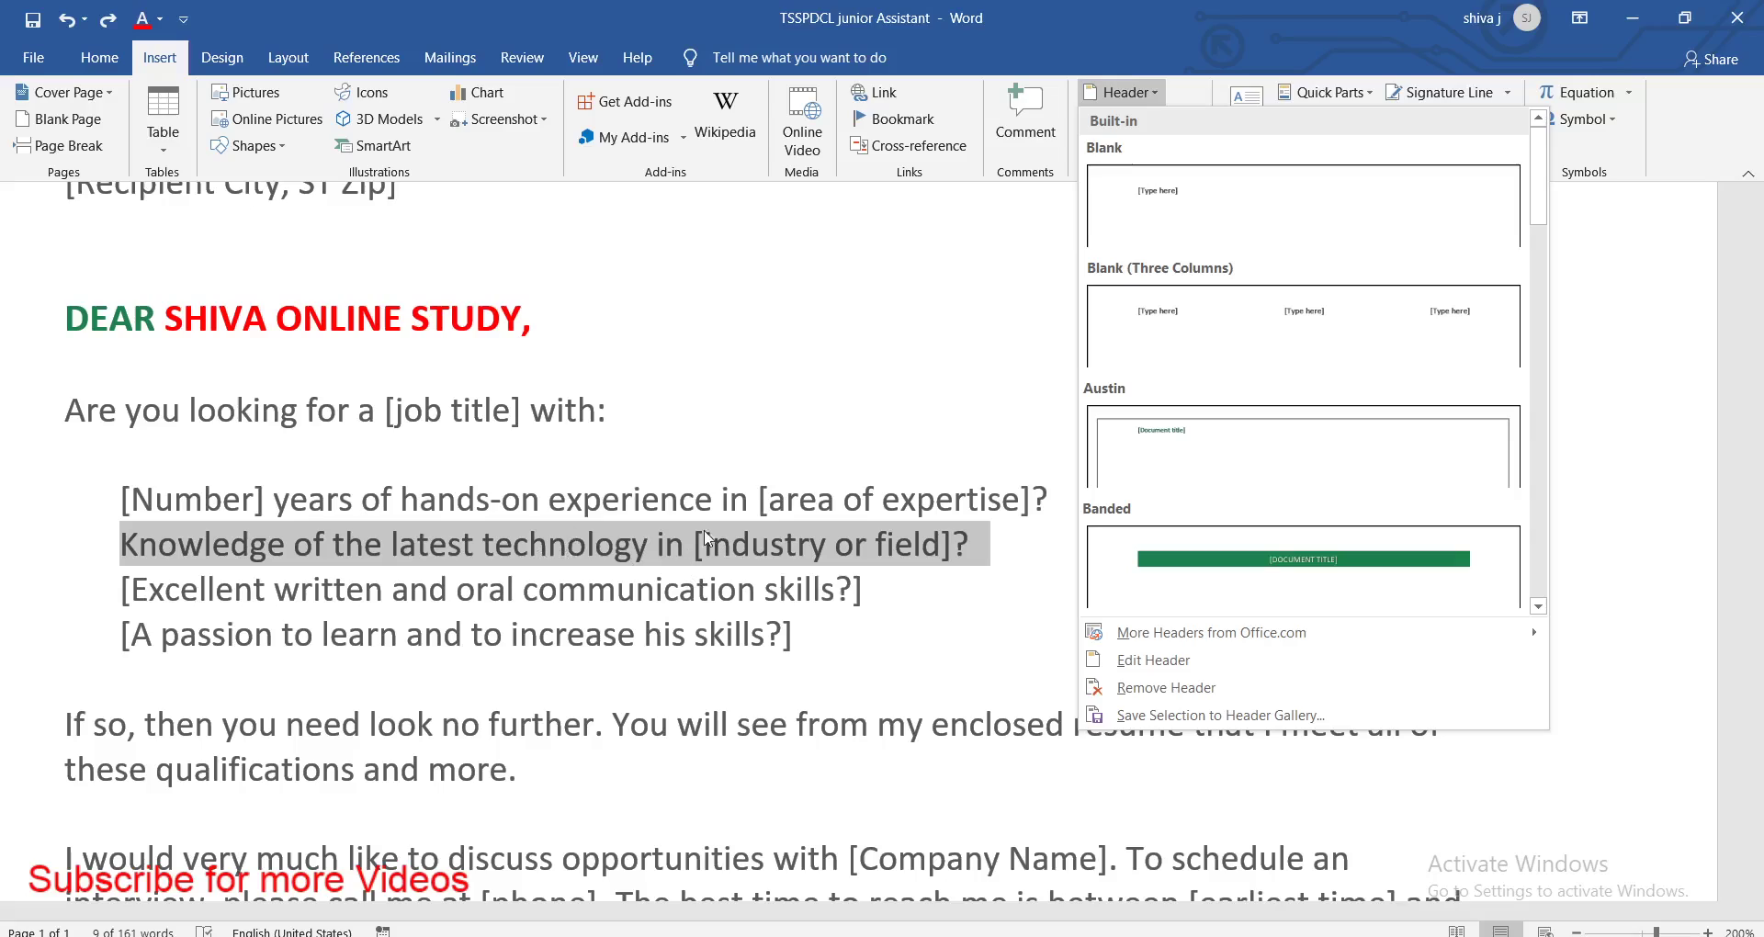
pyautogui.scroll(-3, 1278, 512)
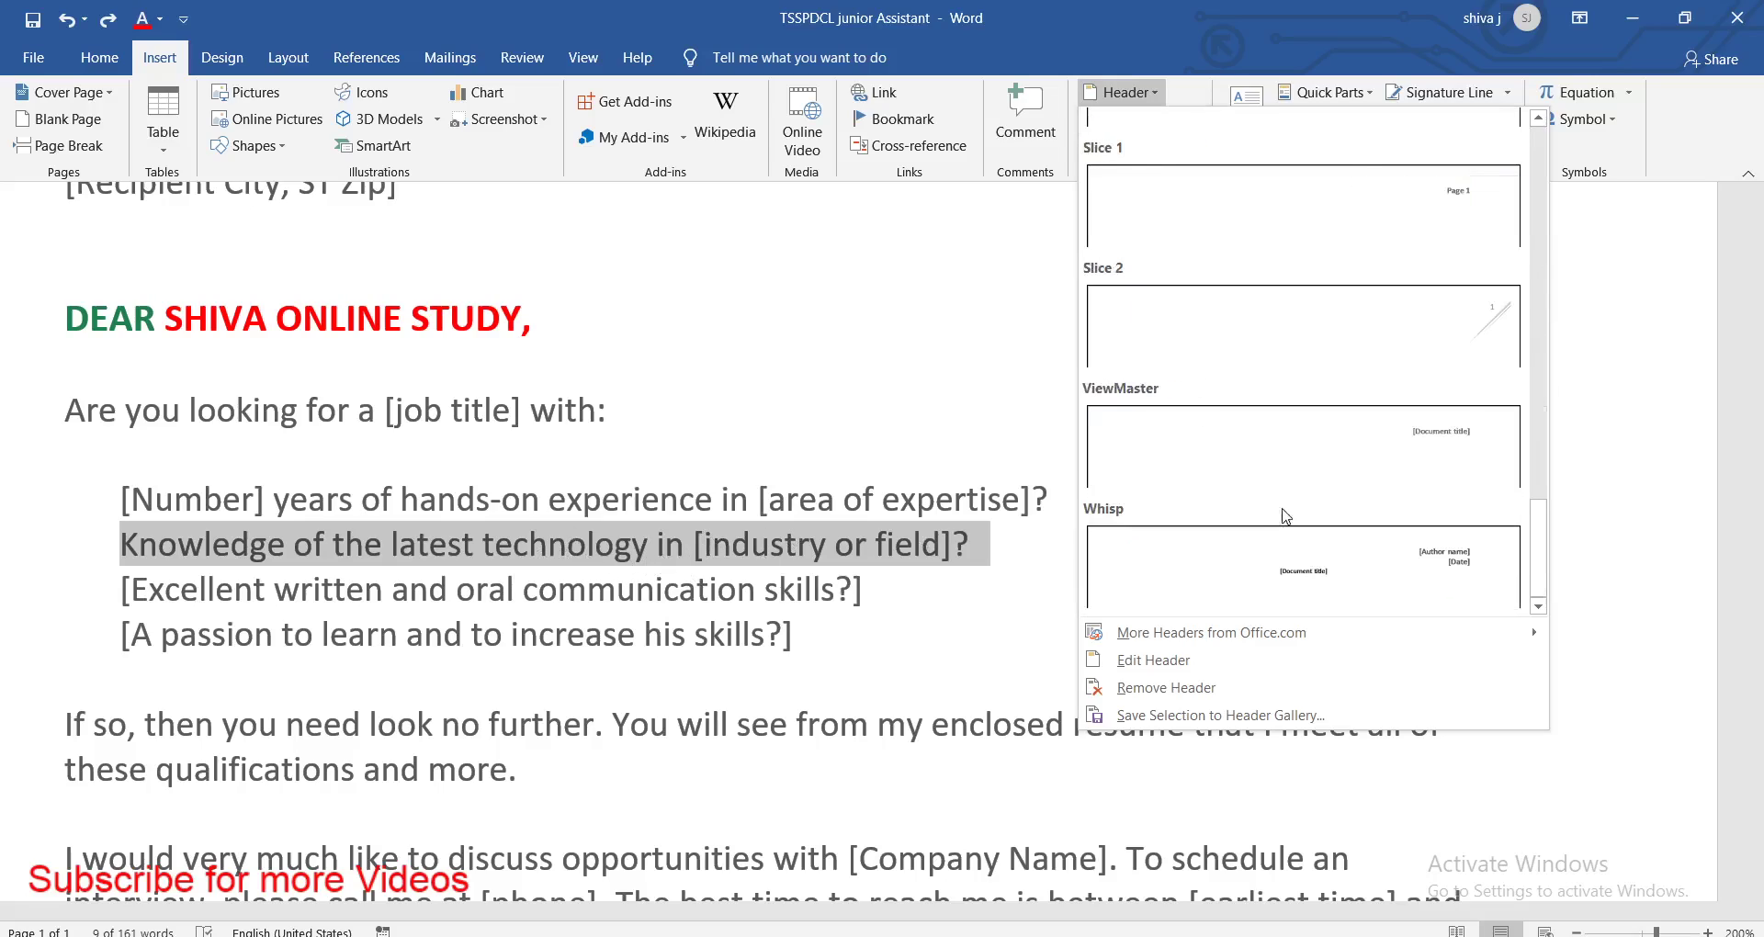
pyautogui.scroll(3, 1278, 512)
pyautogui.click(697, 519)
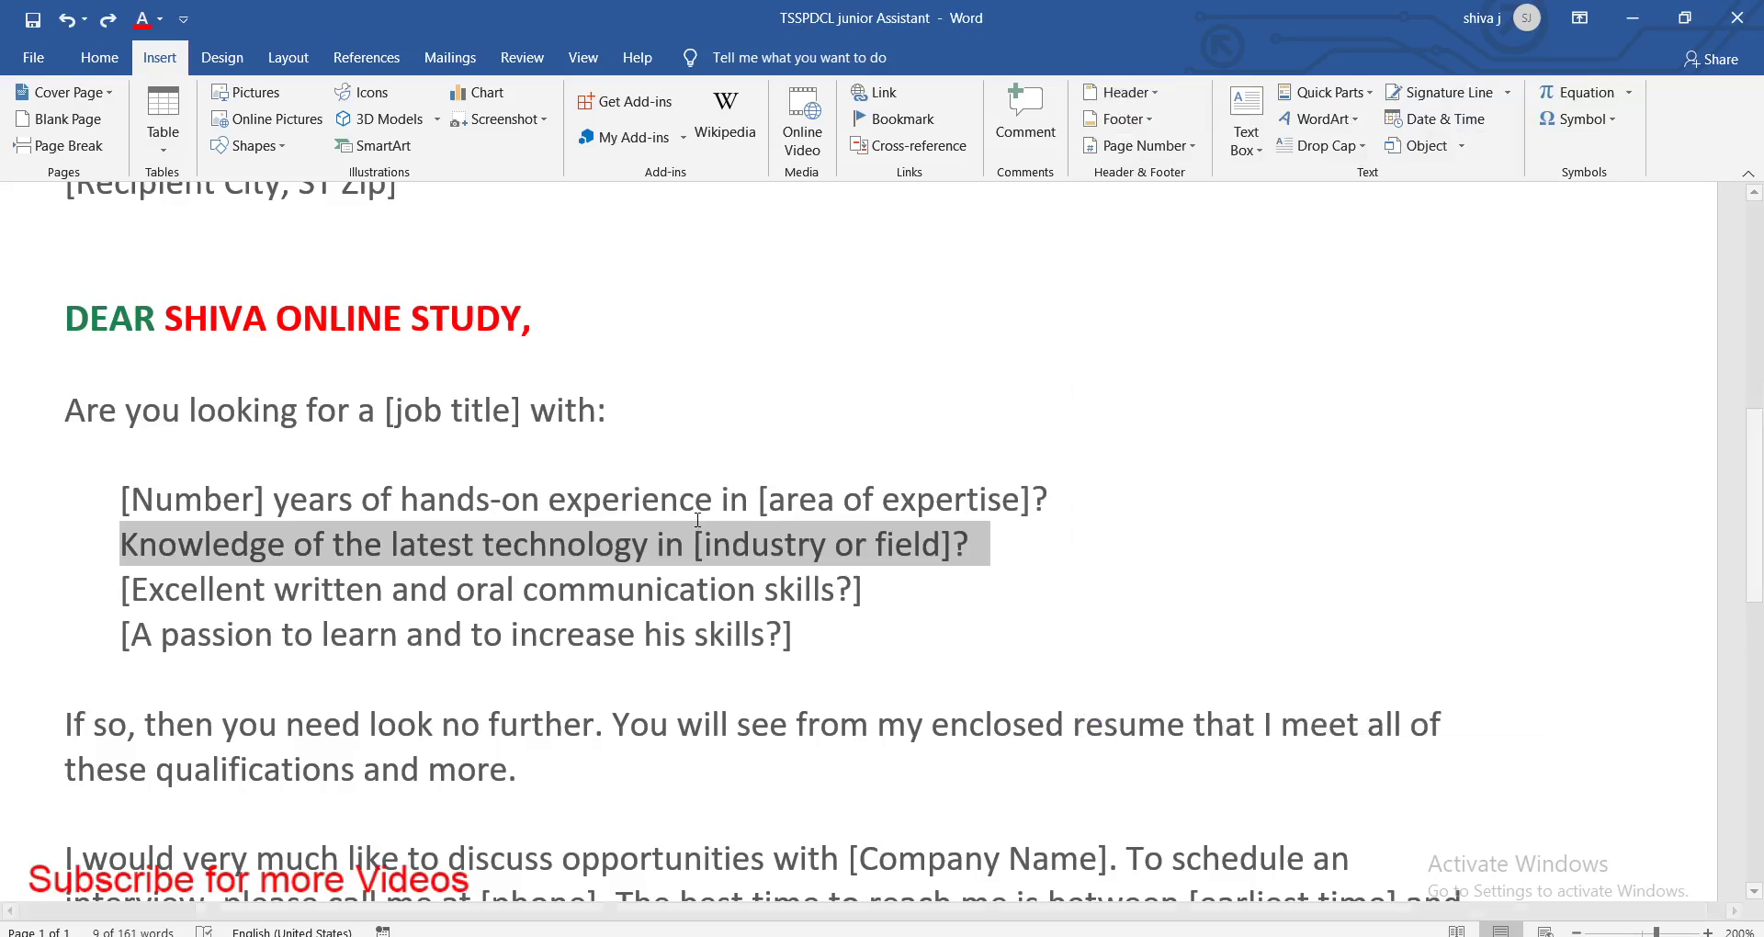
pyautogui.keyDown('ctrl'); pyautogui.scroll(-1, 703, 518); pyautogui.keyUp('ctrl')
pyautogui.scroll(4, 703, 517)
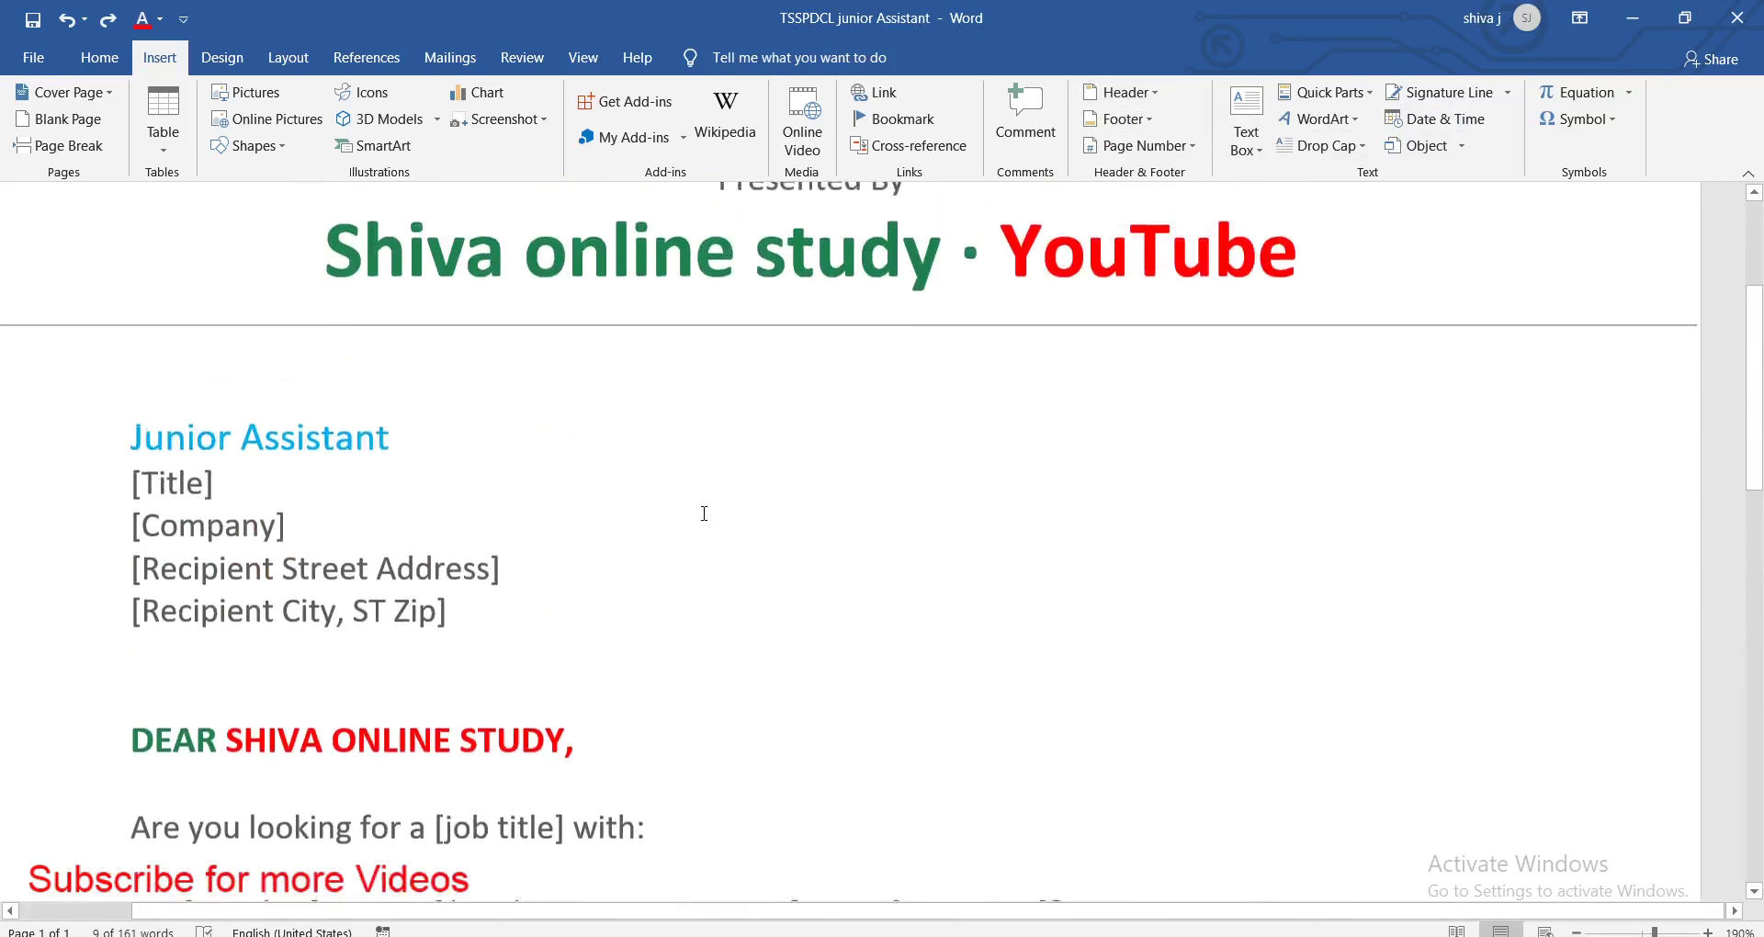
pyautogui.scroll(4, 708, 542)
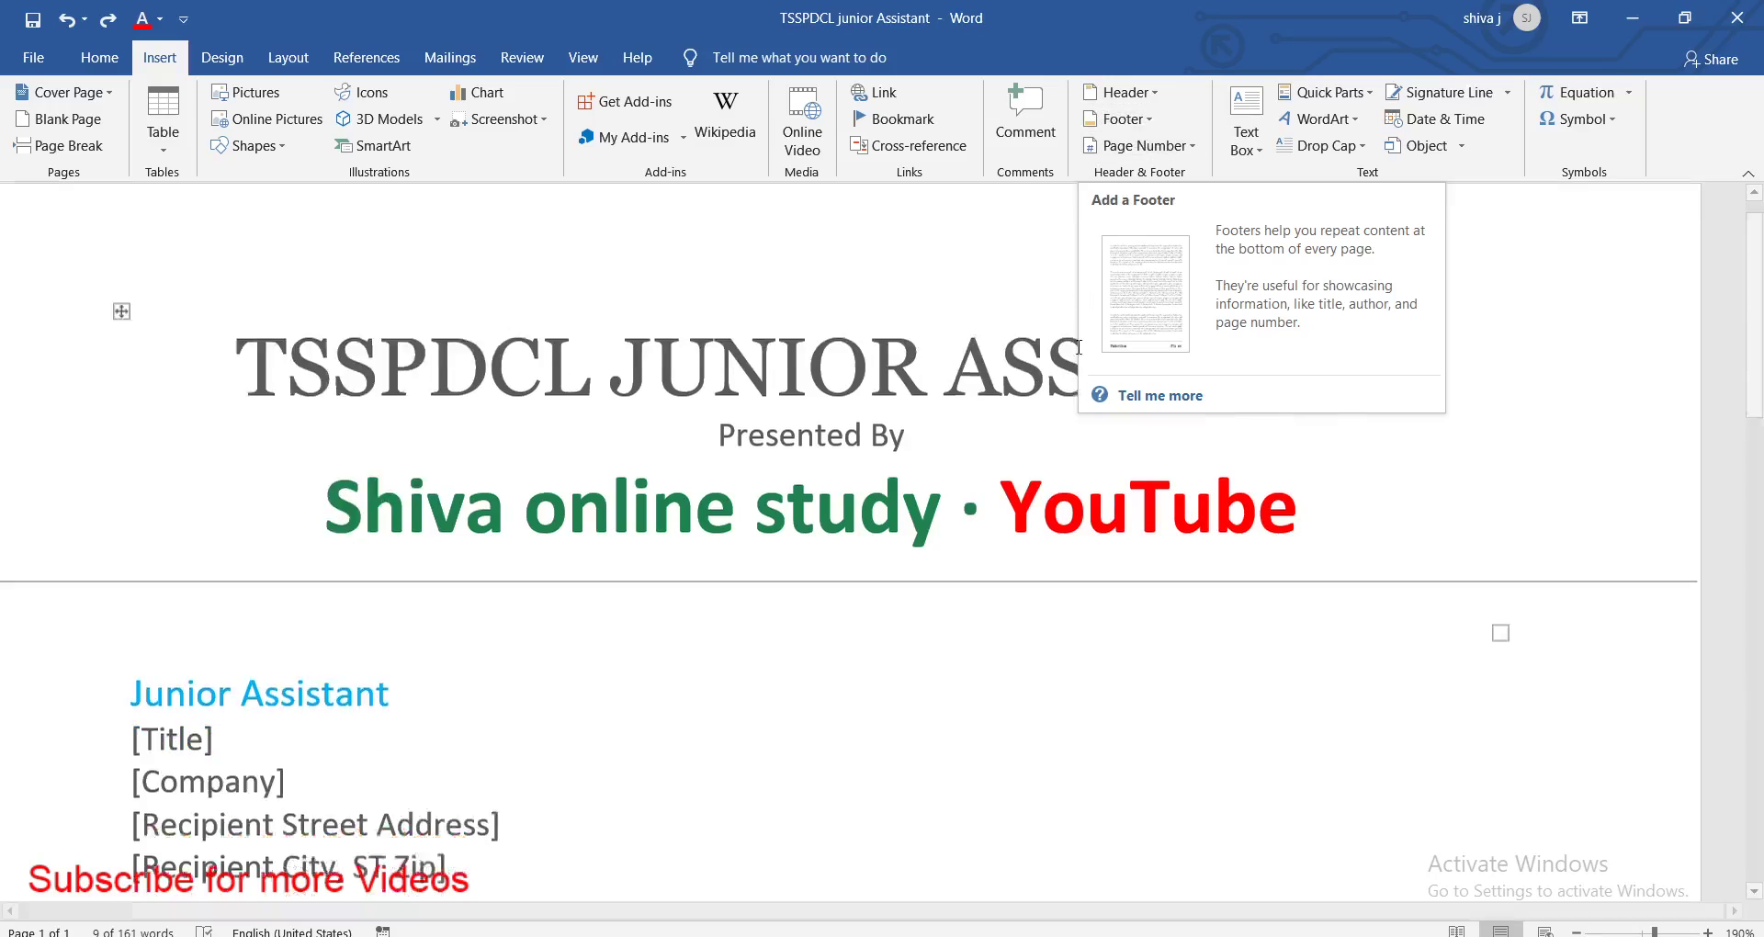
pyautogui.scroll(-20, 1002, 415)
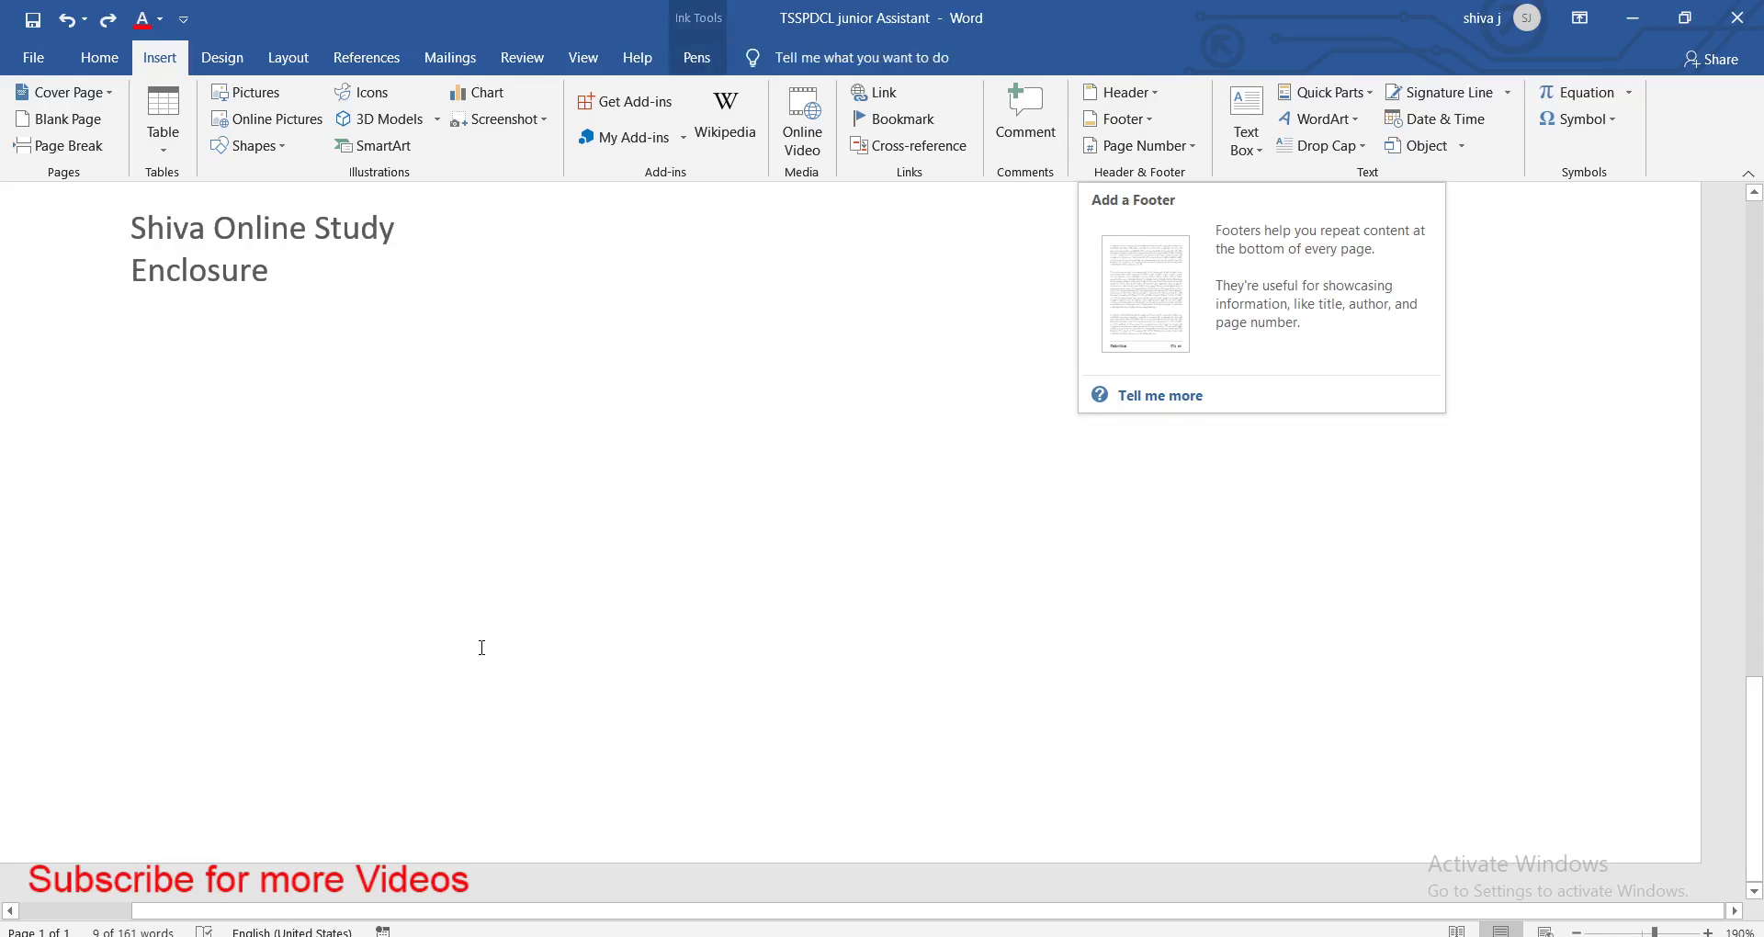
pyautogui.moveTo(1139, 94)
pyautogui.mouseDown()
pyautogui.moveTo(1146, 144)
pyautogui.moveTo(1075, 87)
pyautogui.mouseUp()
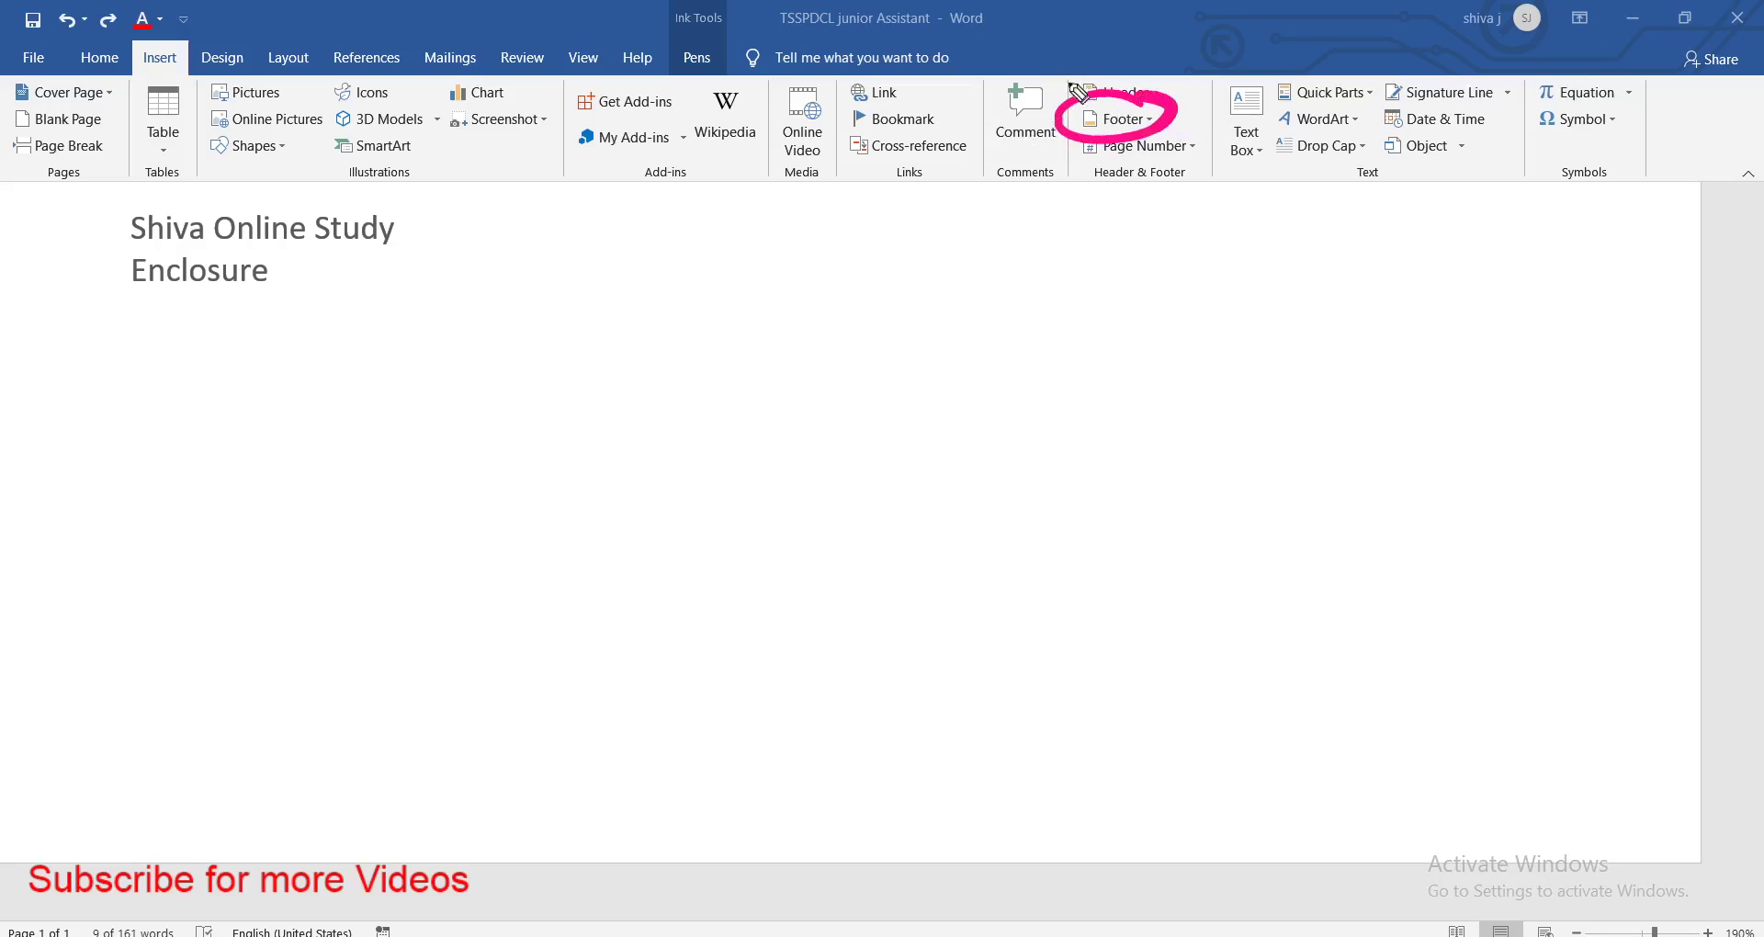
pyautogui.click(1128, 119)
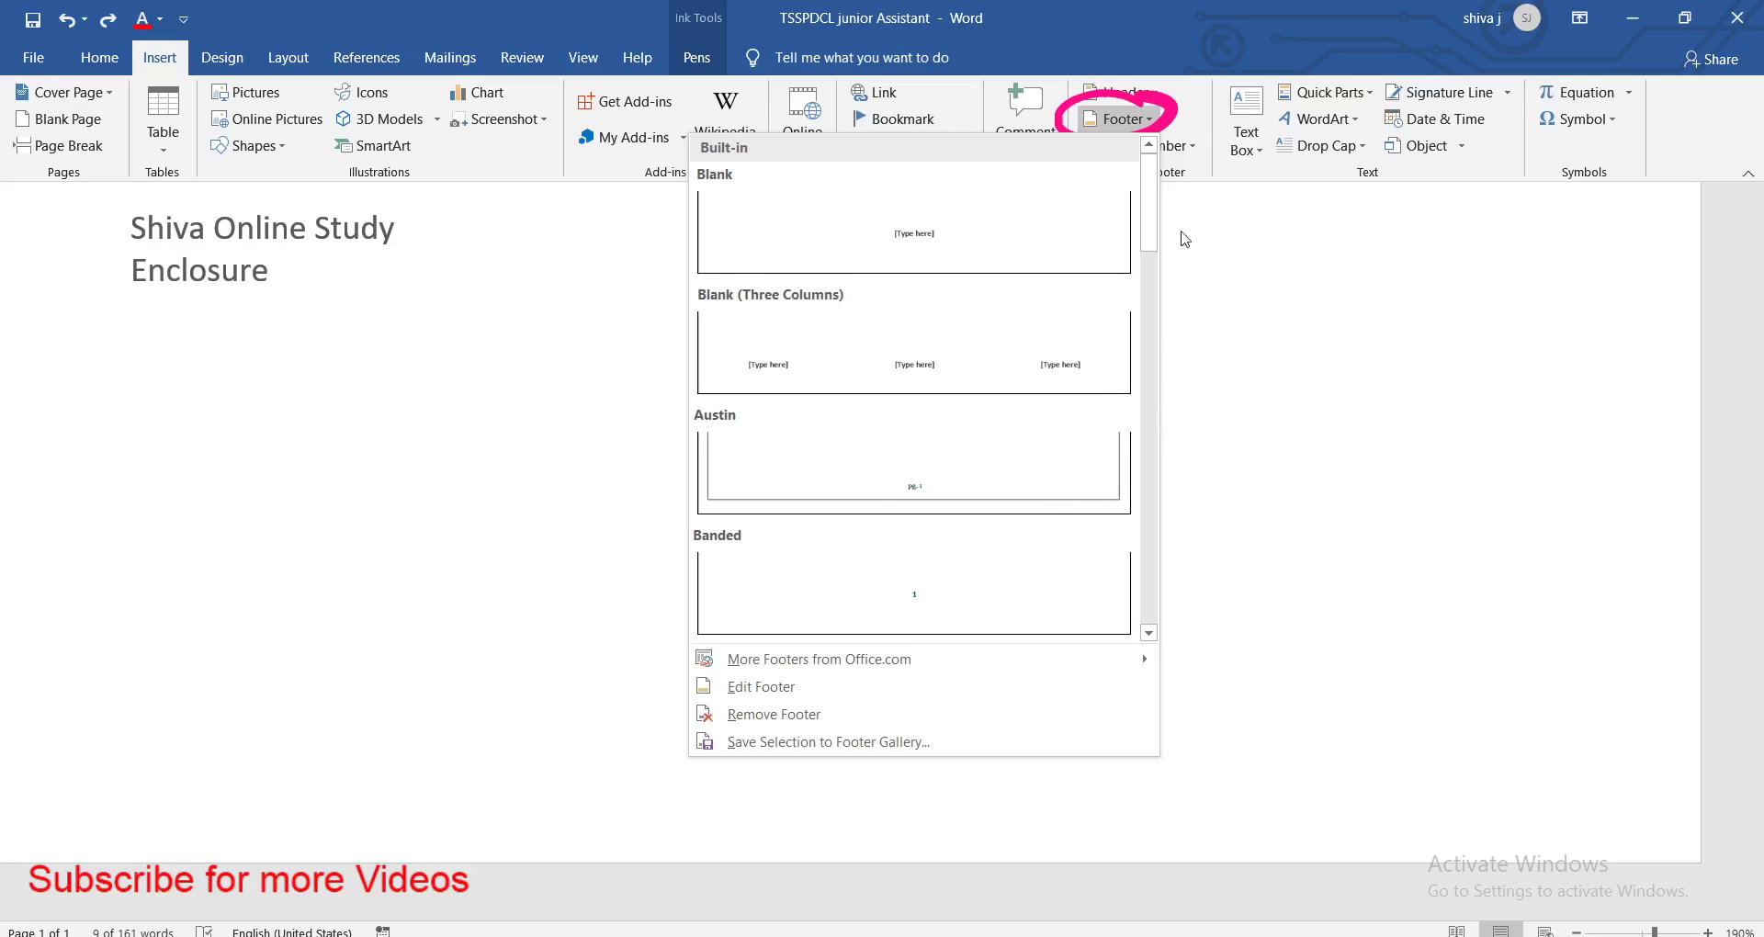
pyautogui.moveTo(1148, 202); pyautogui.dragTo(1146, 496)
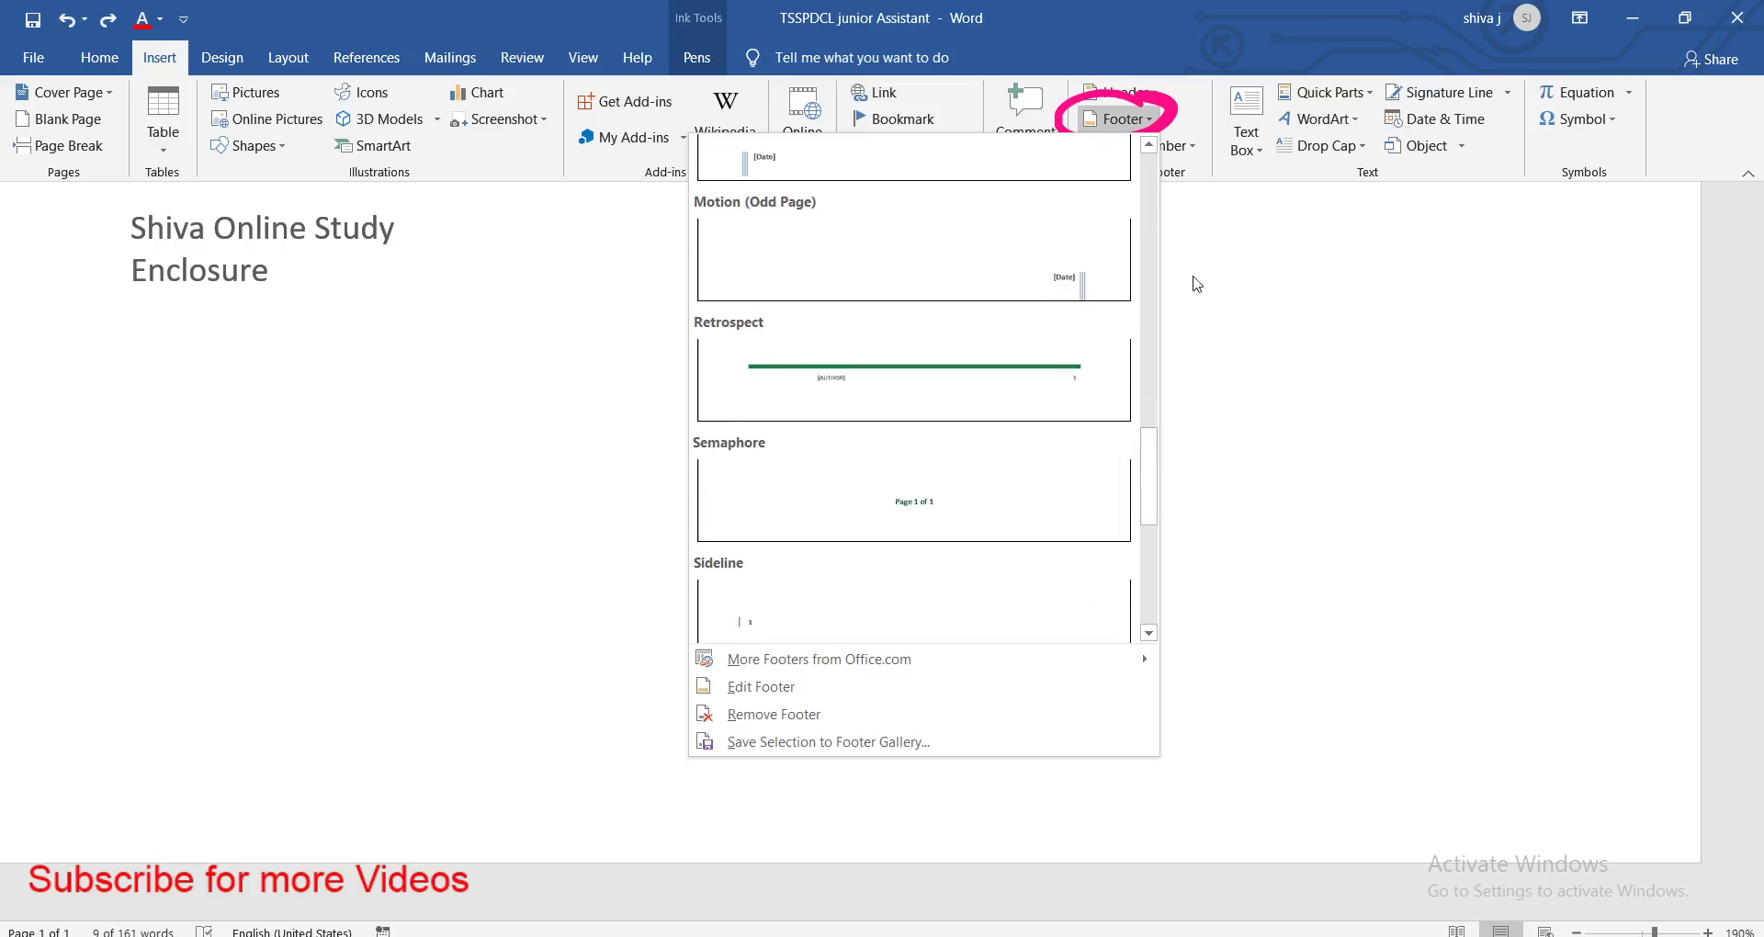
pyautogui.click(1221, 261)
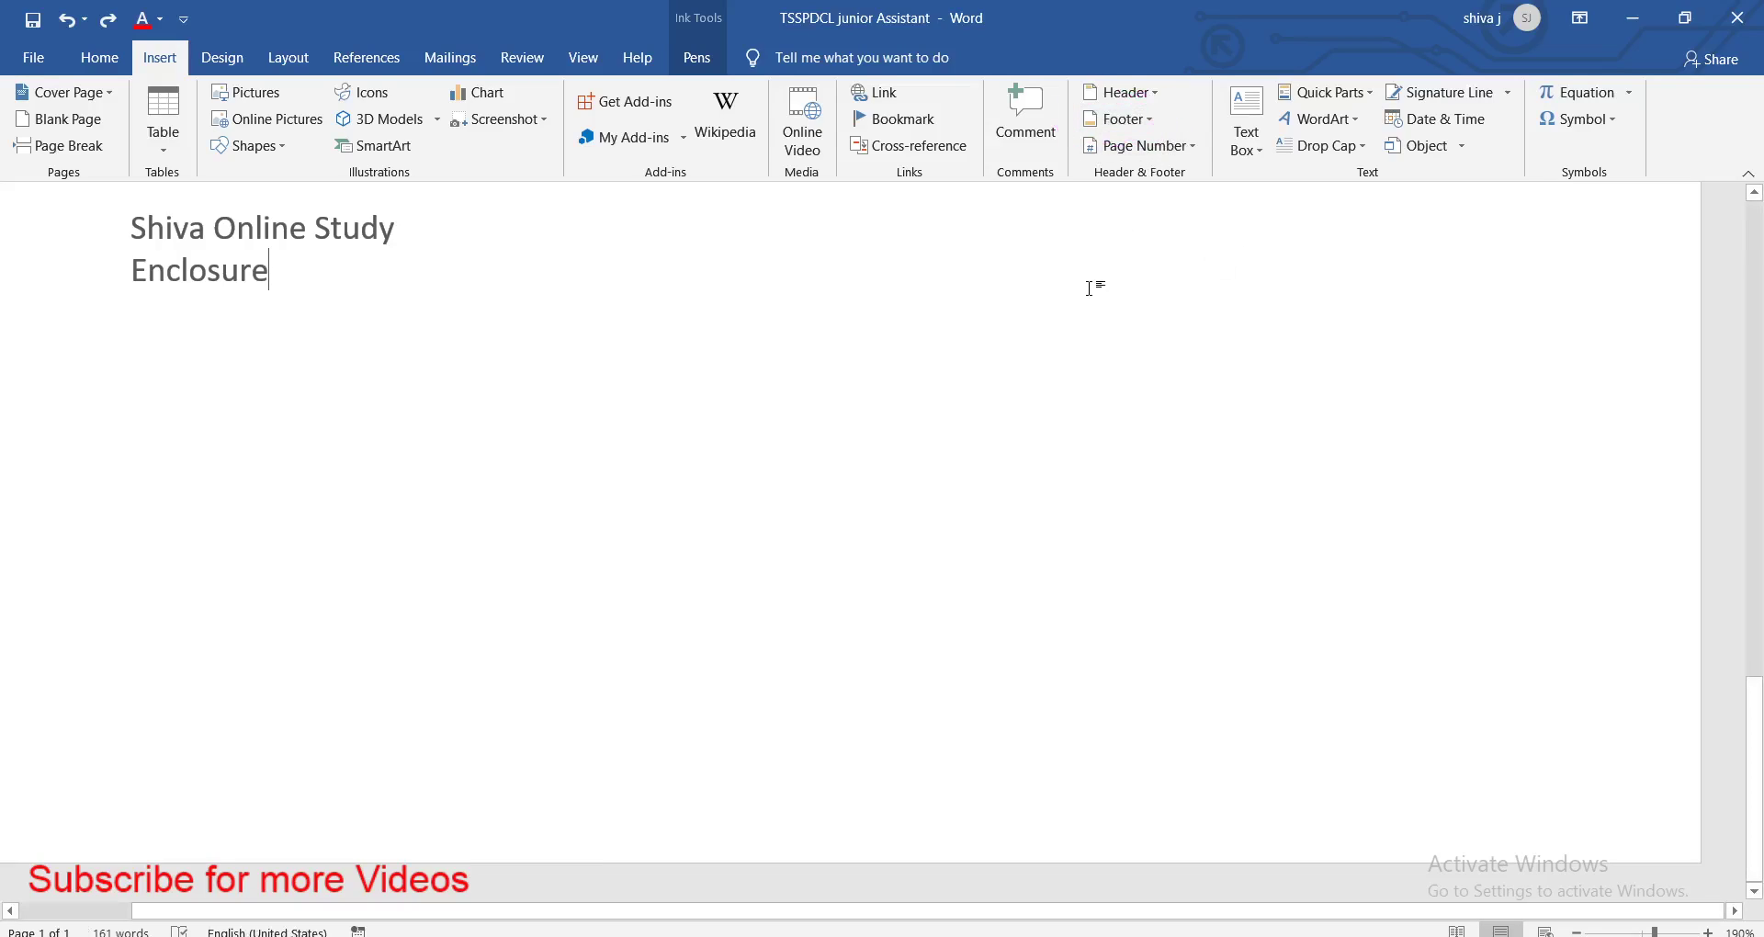
# From the letter's top, preview the Top of Page, Bottom of Page, Page Margins and Current Position page-number options
pyautogui.scroll(8, 1078, 292)
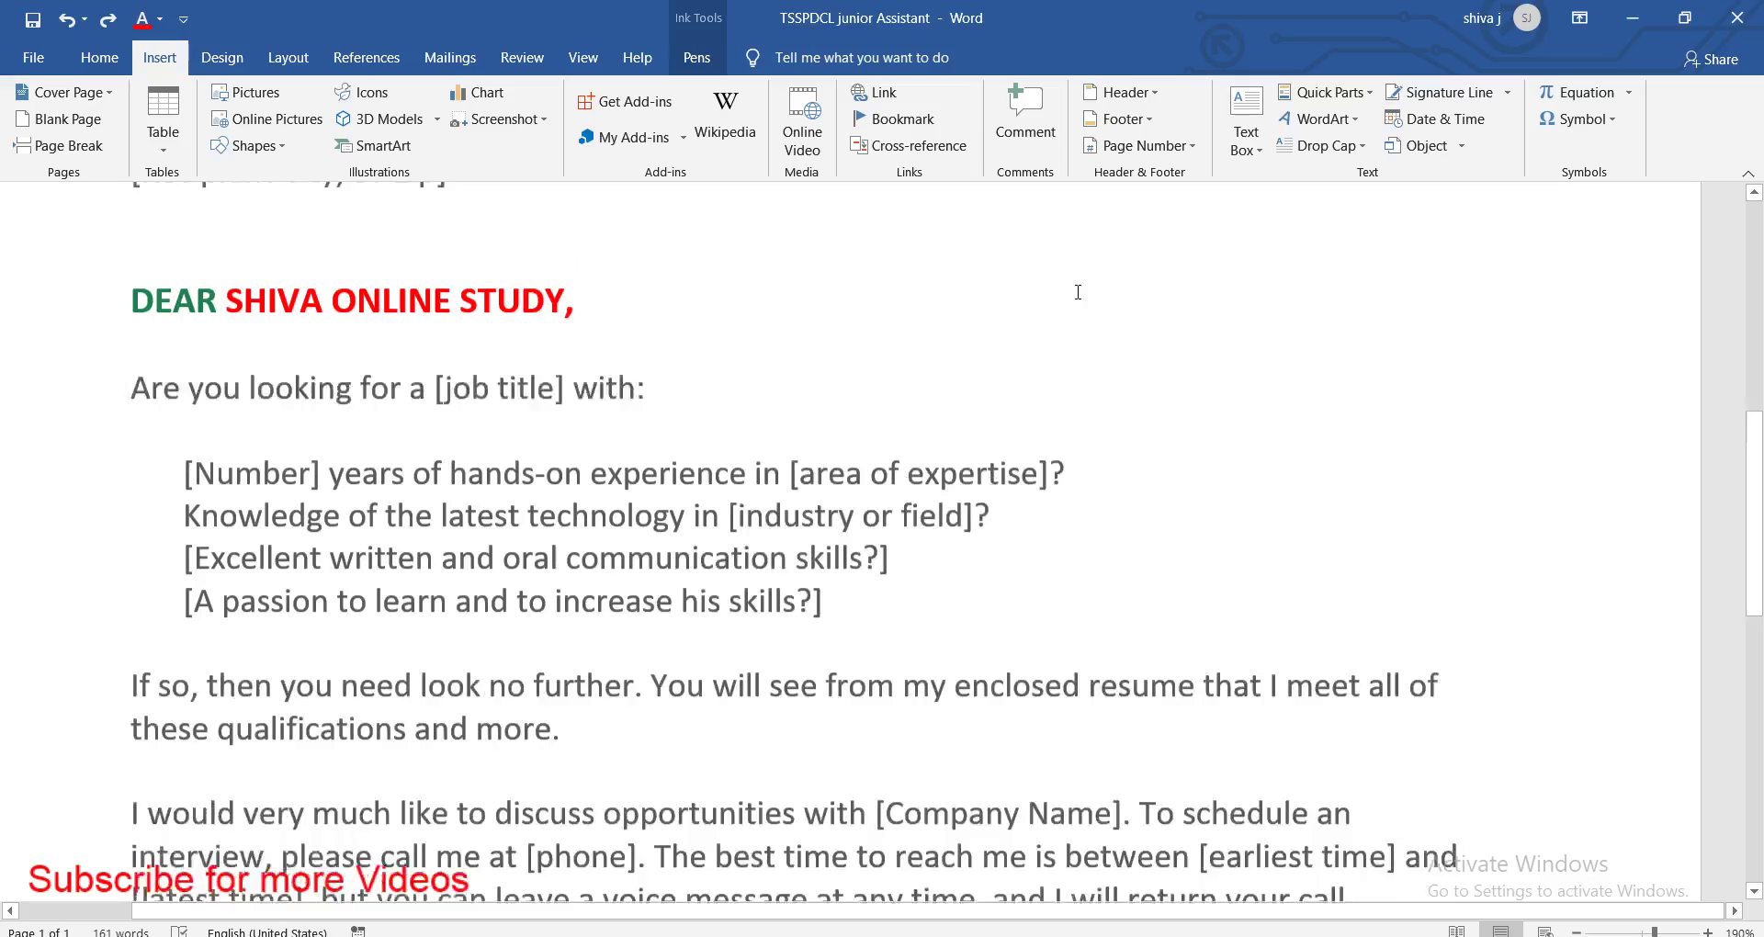
pyautogui.scroll(8, 1080, 299)
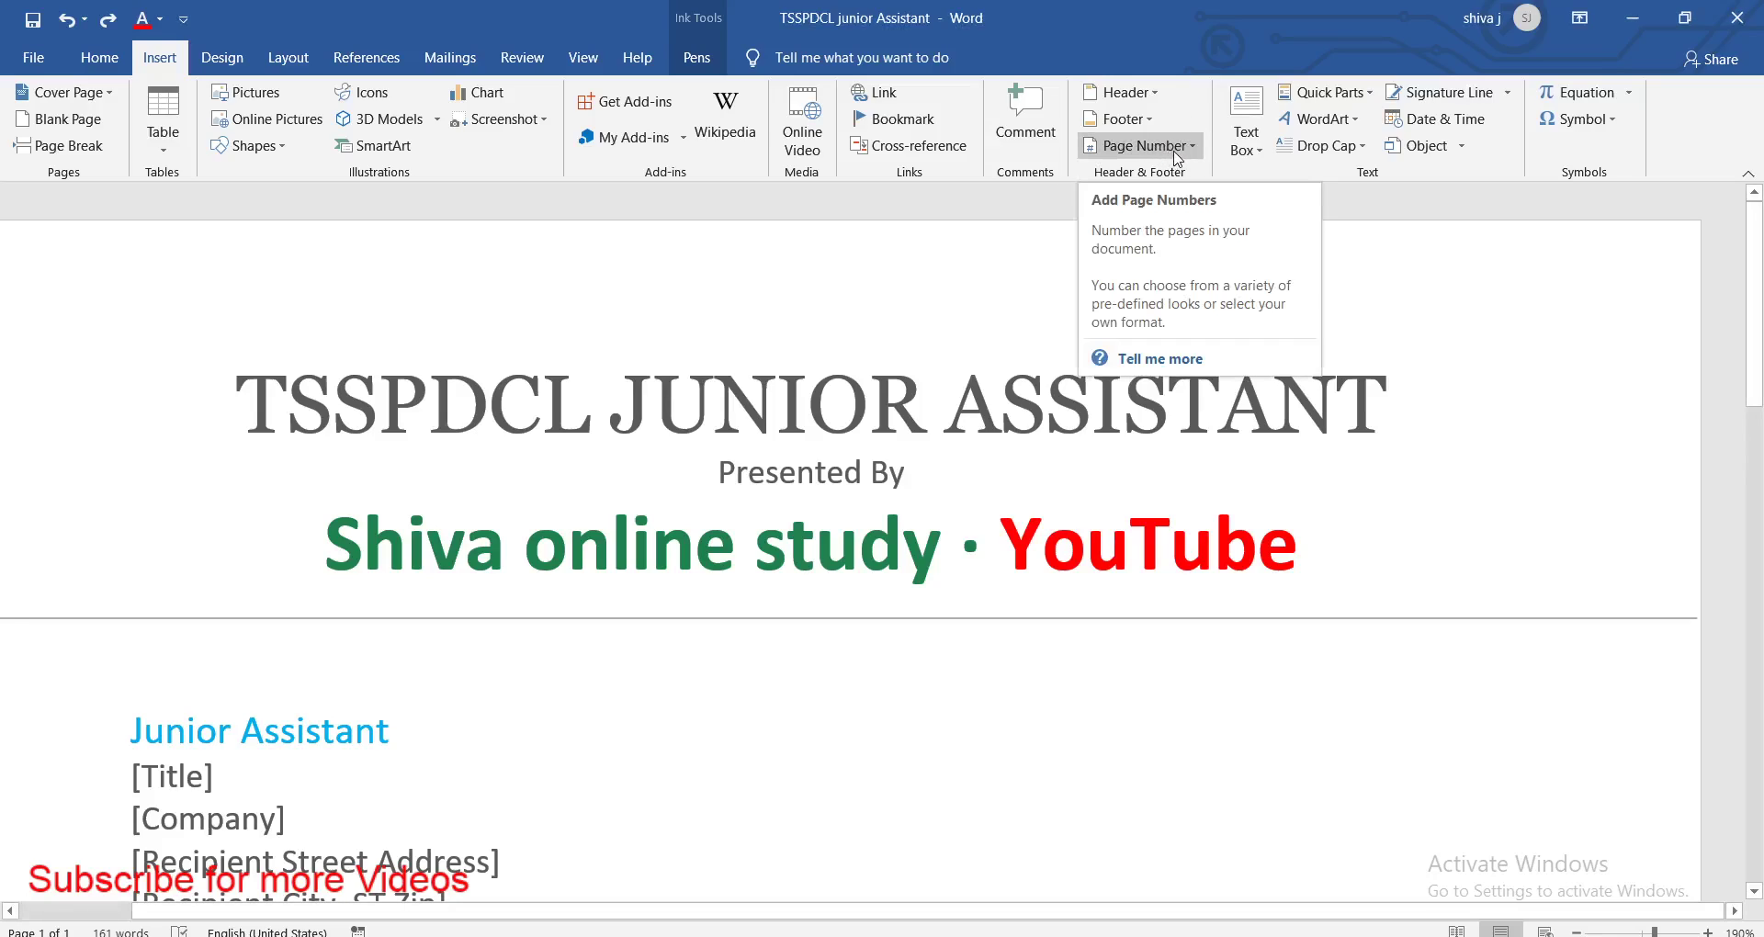
pyautogui.click(1191, 154)
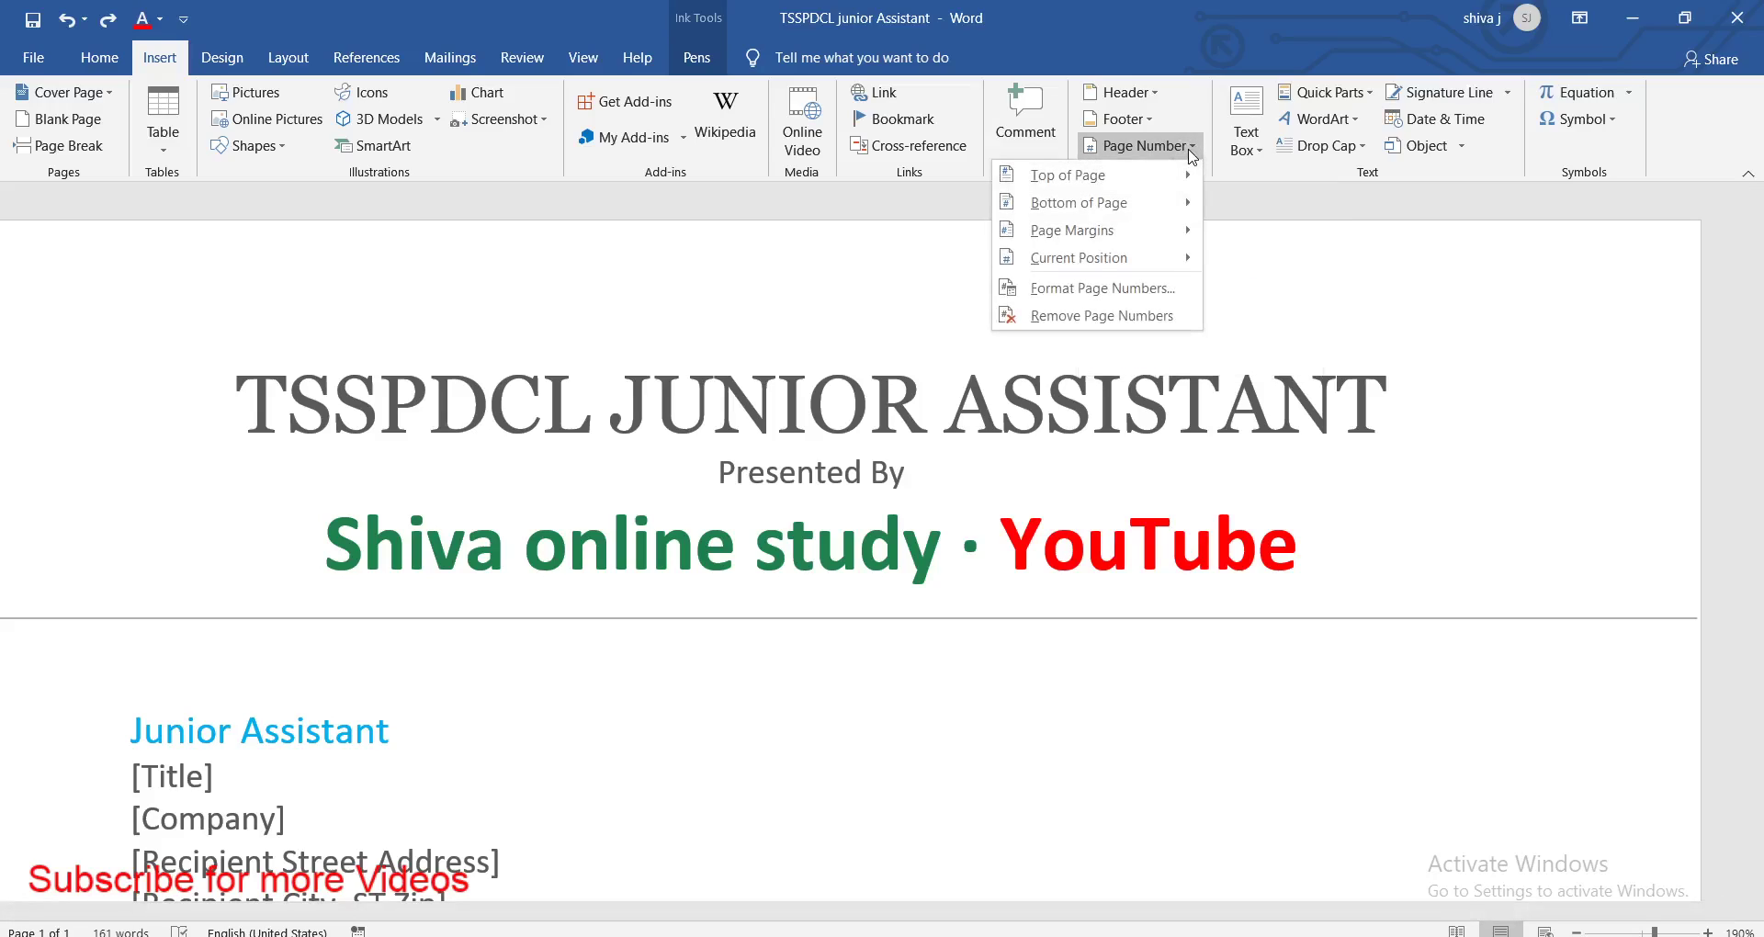
pyautogui.moveTo(1161, 177)
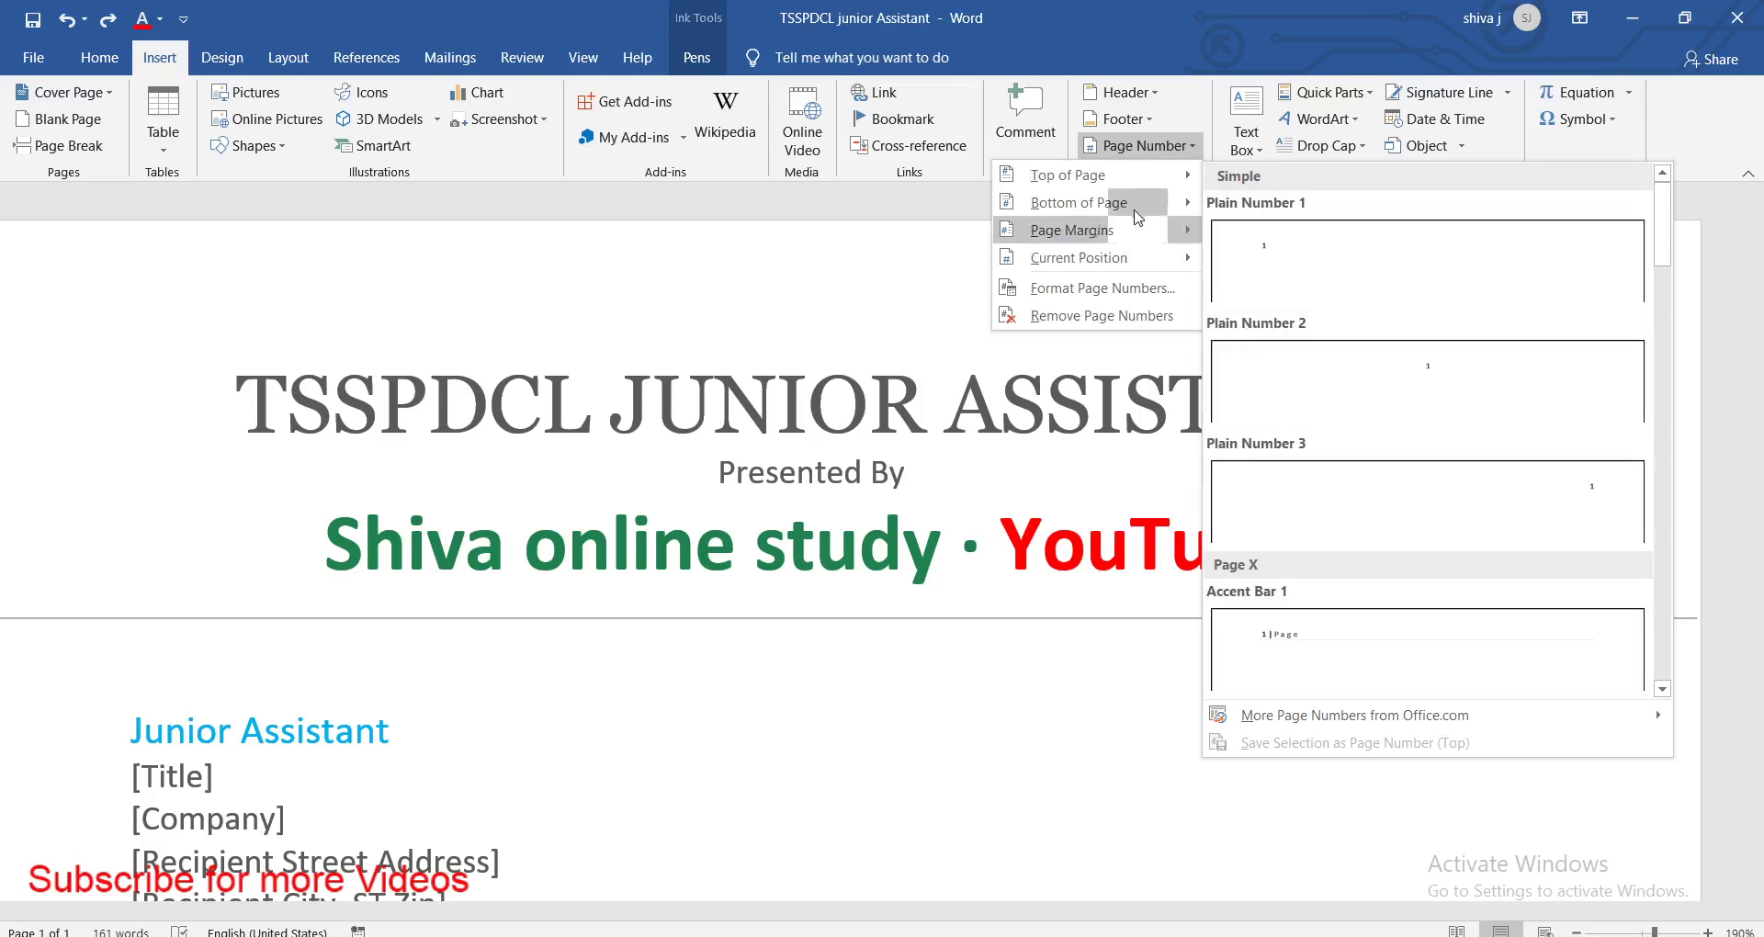
pyautogui.moveTo(1120, 206)
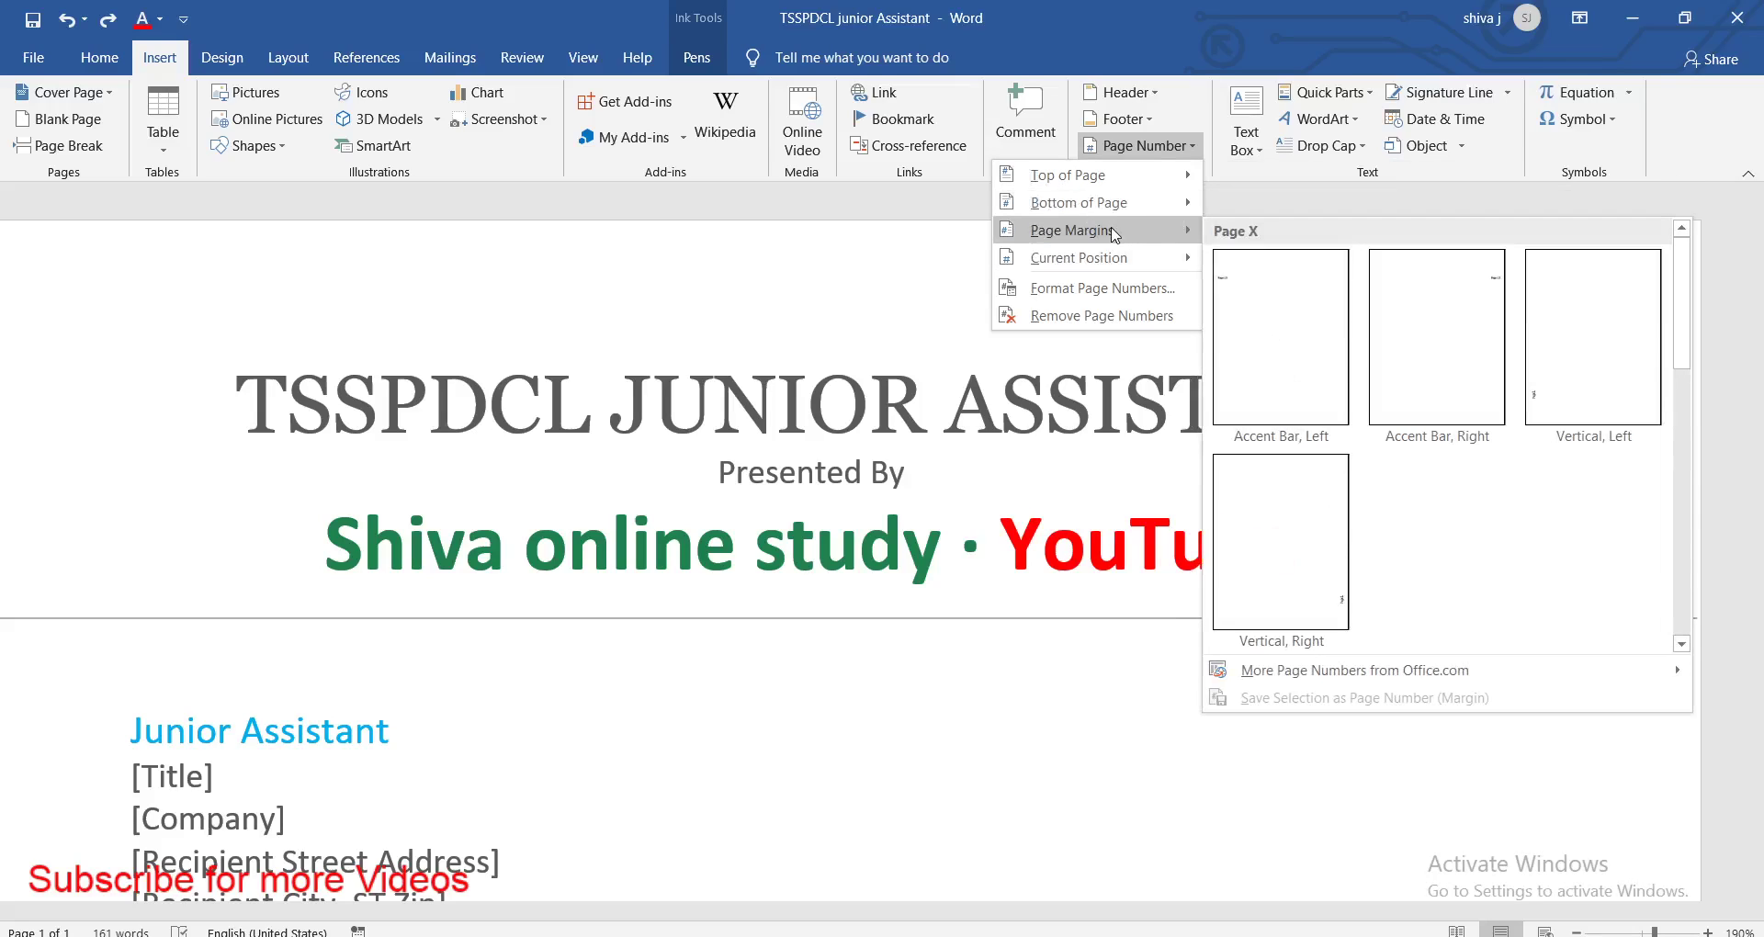
pyautogui.moveTo(1100, 263)
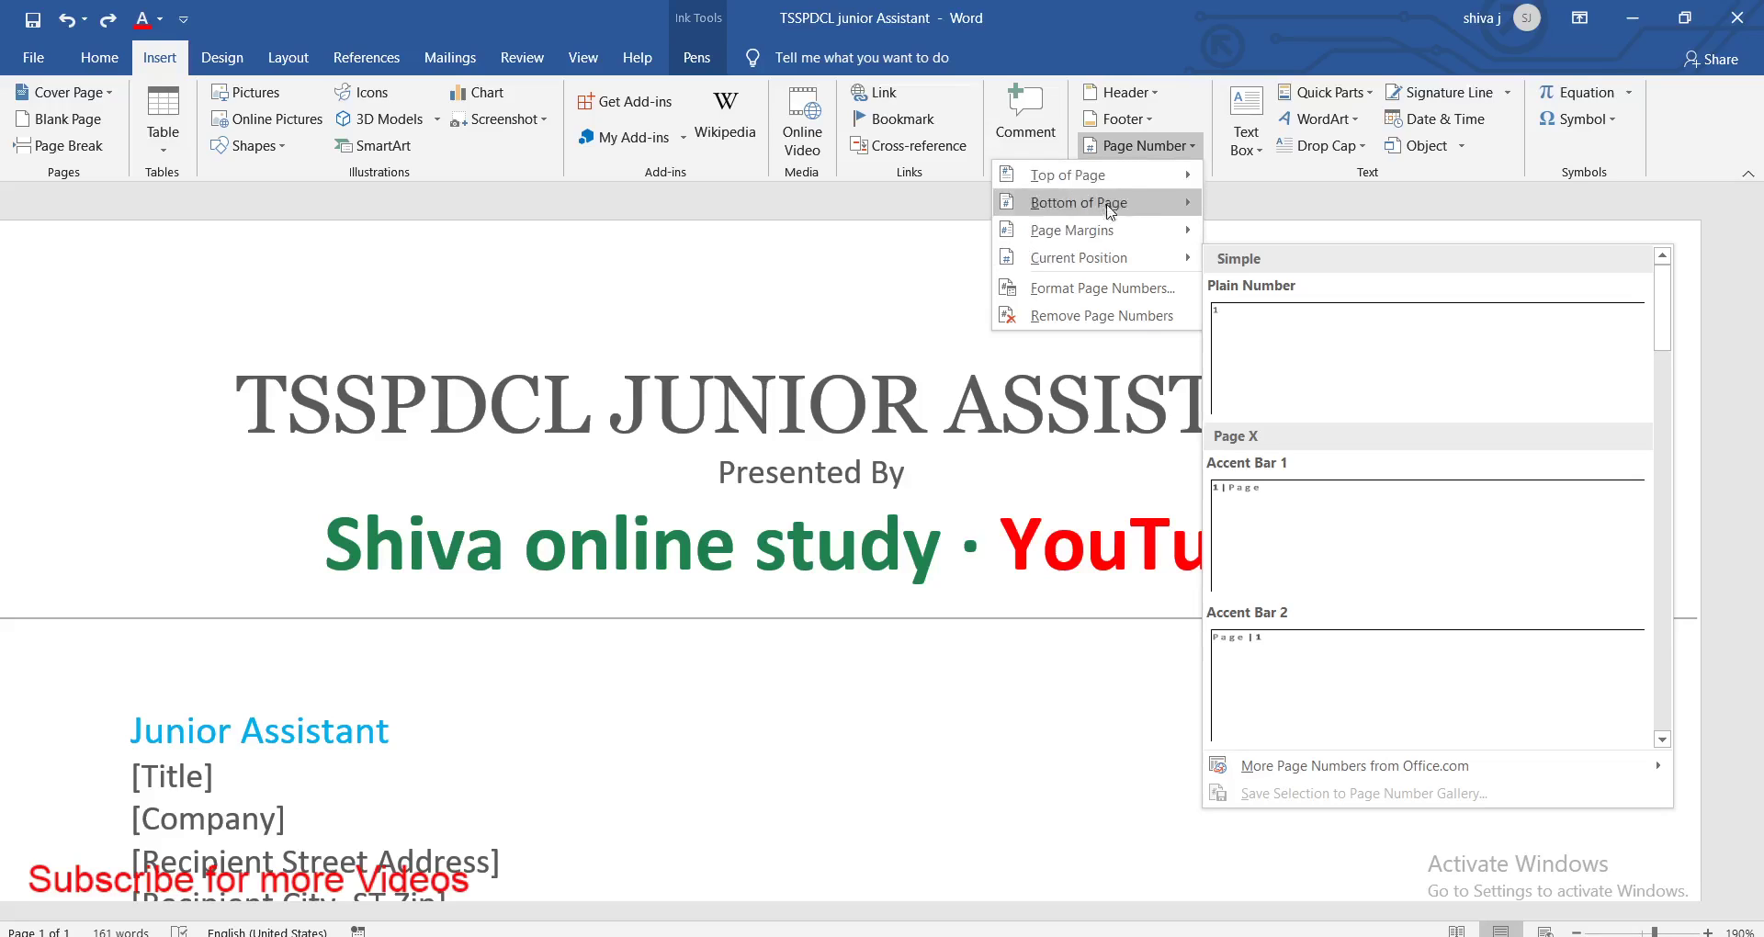
pyautogui.moveTo(1098, 176)
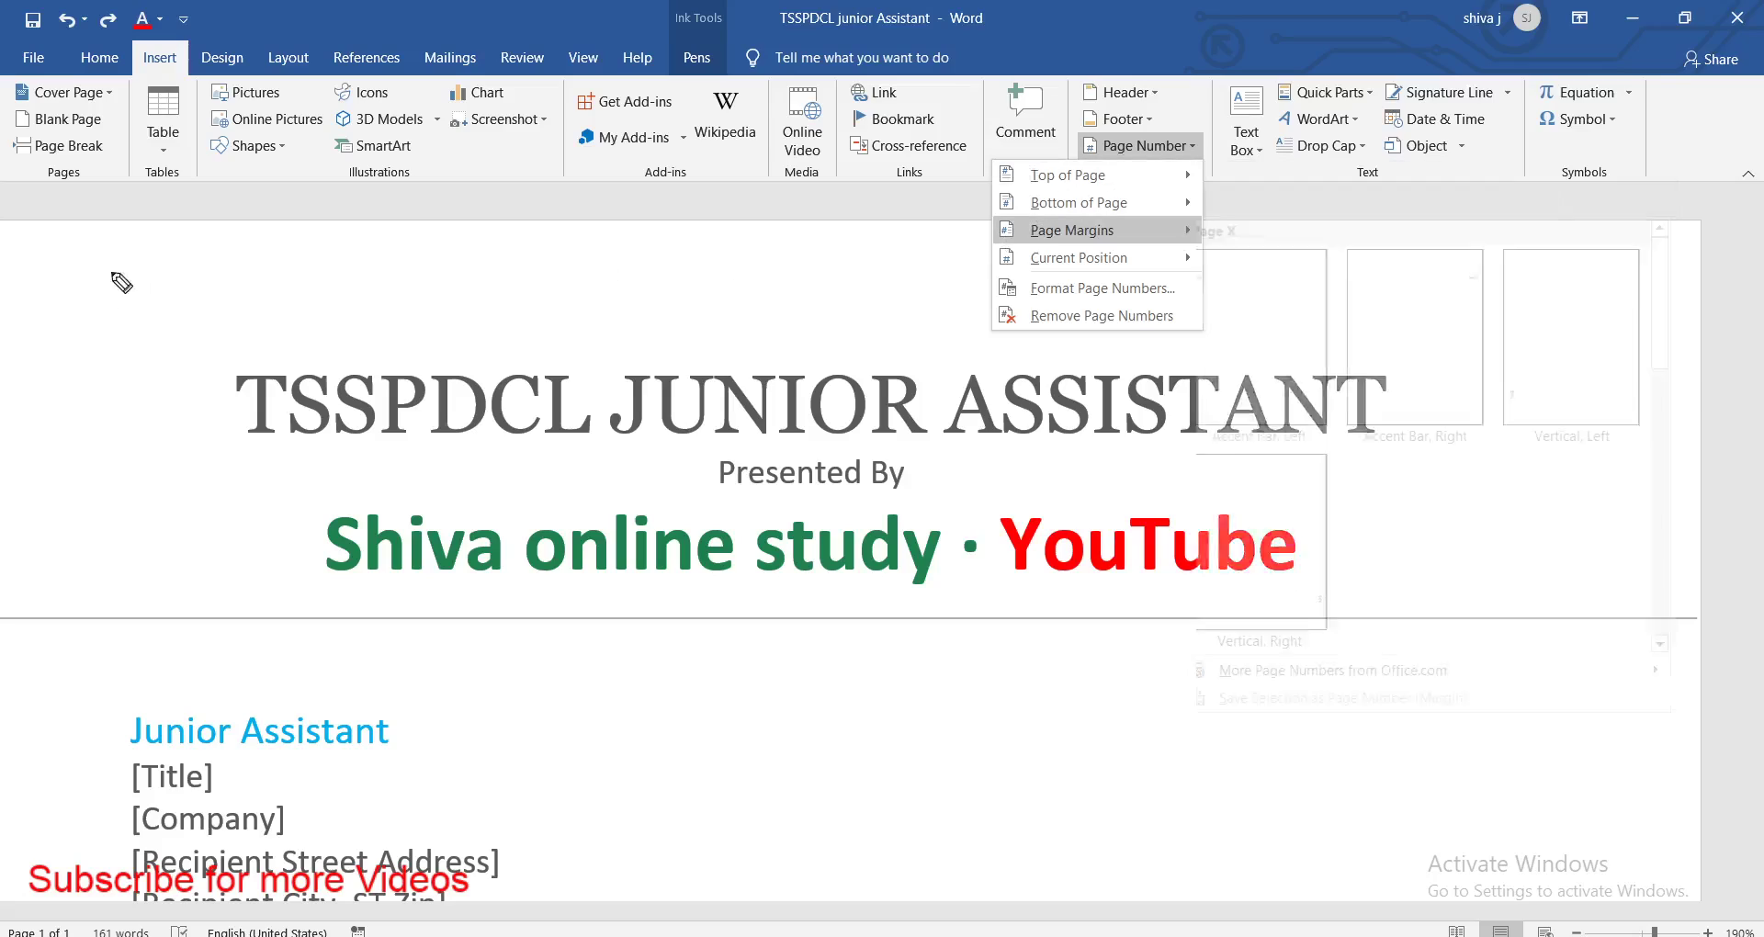
pyautogui.moveTo(88, 254); pyautogui.dragTo(90, 286)
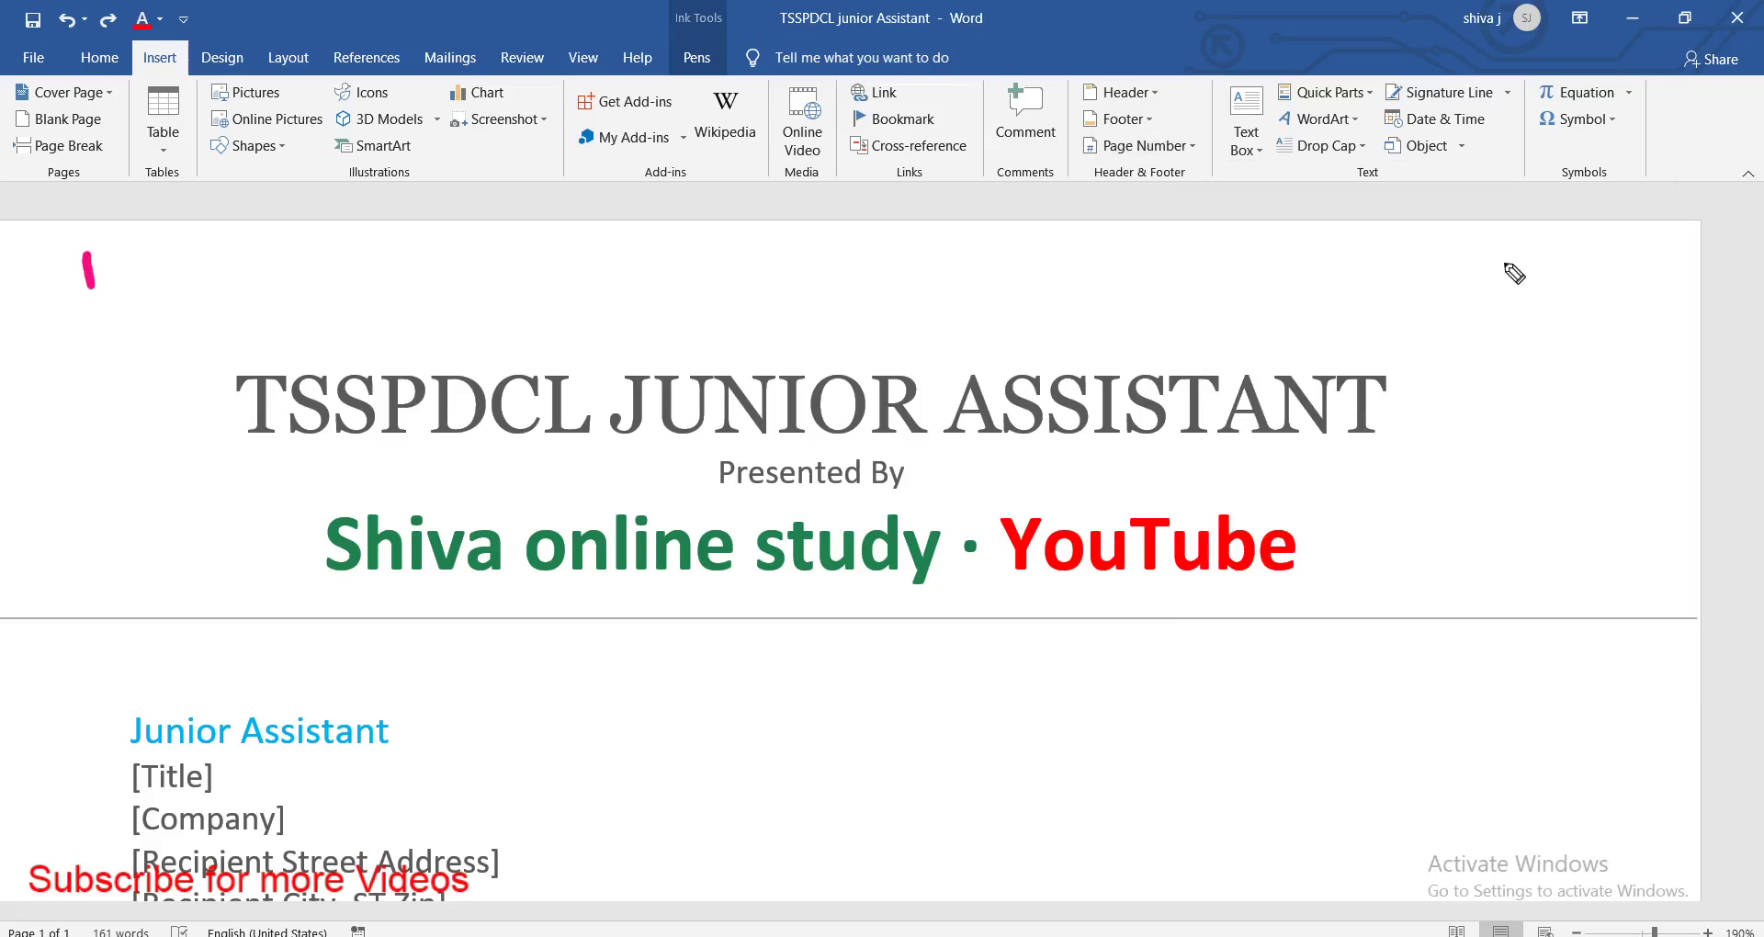
pyautogui.moveTo(1490, 266); pyautogui.dragTo(1616, 285)
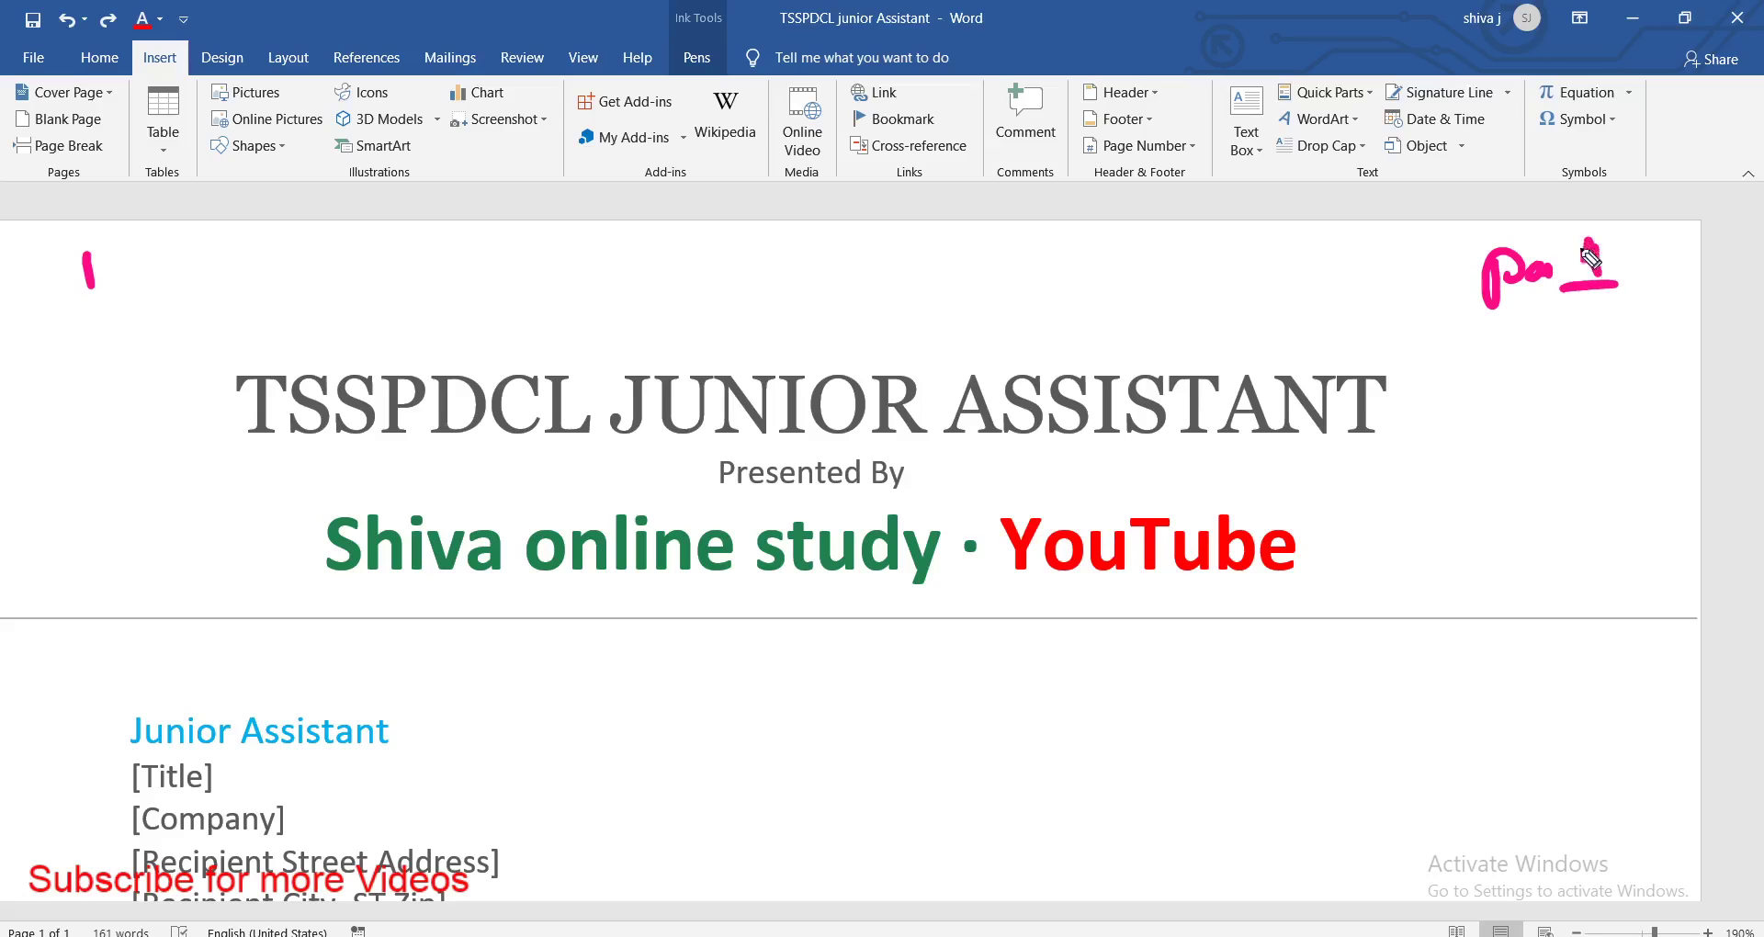
pyautogui.moveTo(1580, 232); pyautogui.dragTo(1603, 231)
pyautogui.moveTo(1627, 377)
pyautogui.mouseDown()
pyautogui.moveTo(1633, 477)
pyautogui.moveTo(1631, 418)
pyautogui.mouseUp()
pyautogui.moveTo(1653, 492)
pyautogui.mouseDown()
pyautogui.moveTo(1624, 634)
pyautogui.moveTo(1667, 702)
pyautogui.mouseUp()
pyautogui.click(1659, 649)
pyautogui.moveTo(1609, 473); pyautogui.dragTo(1580, 579)
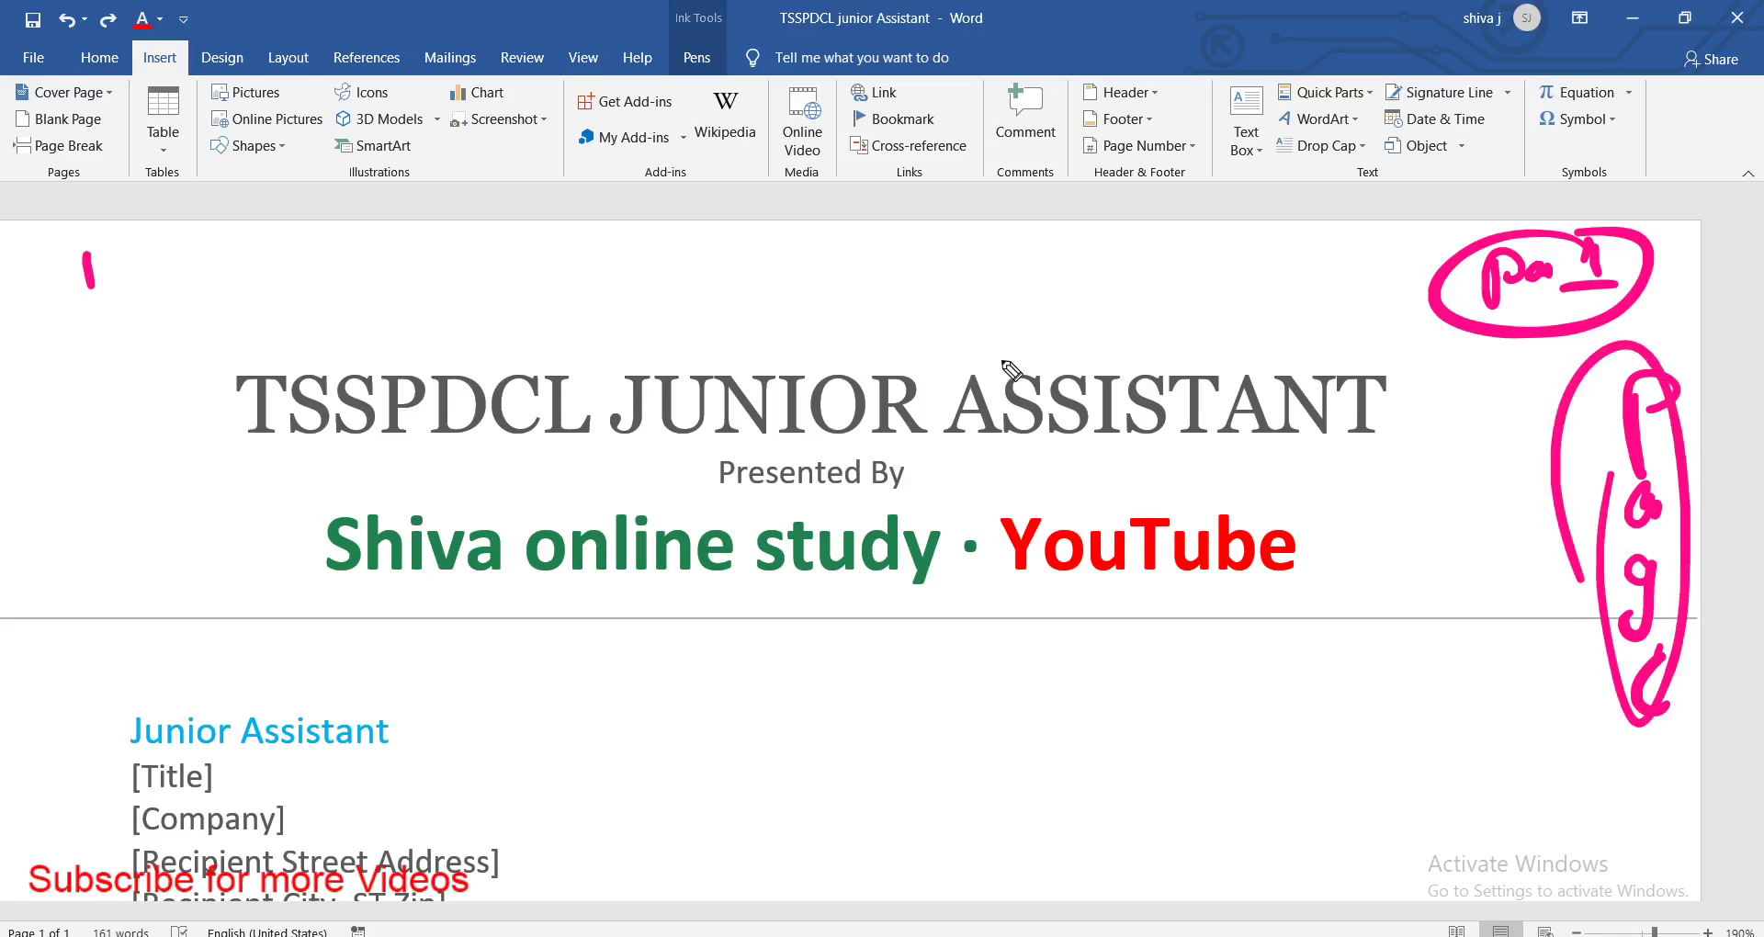
pyautogui.press('e')
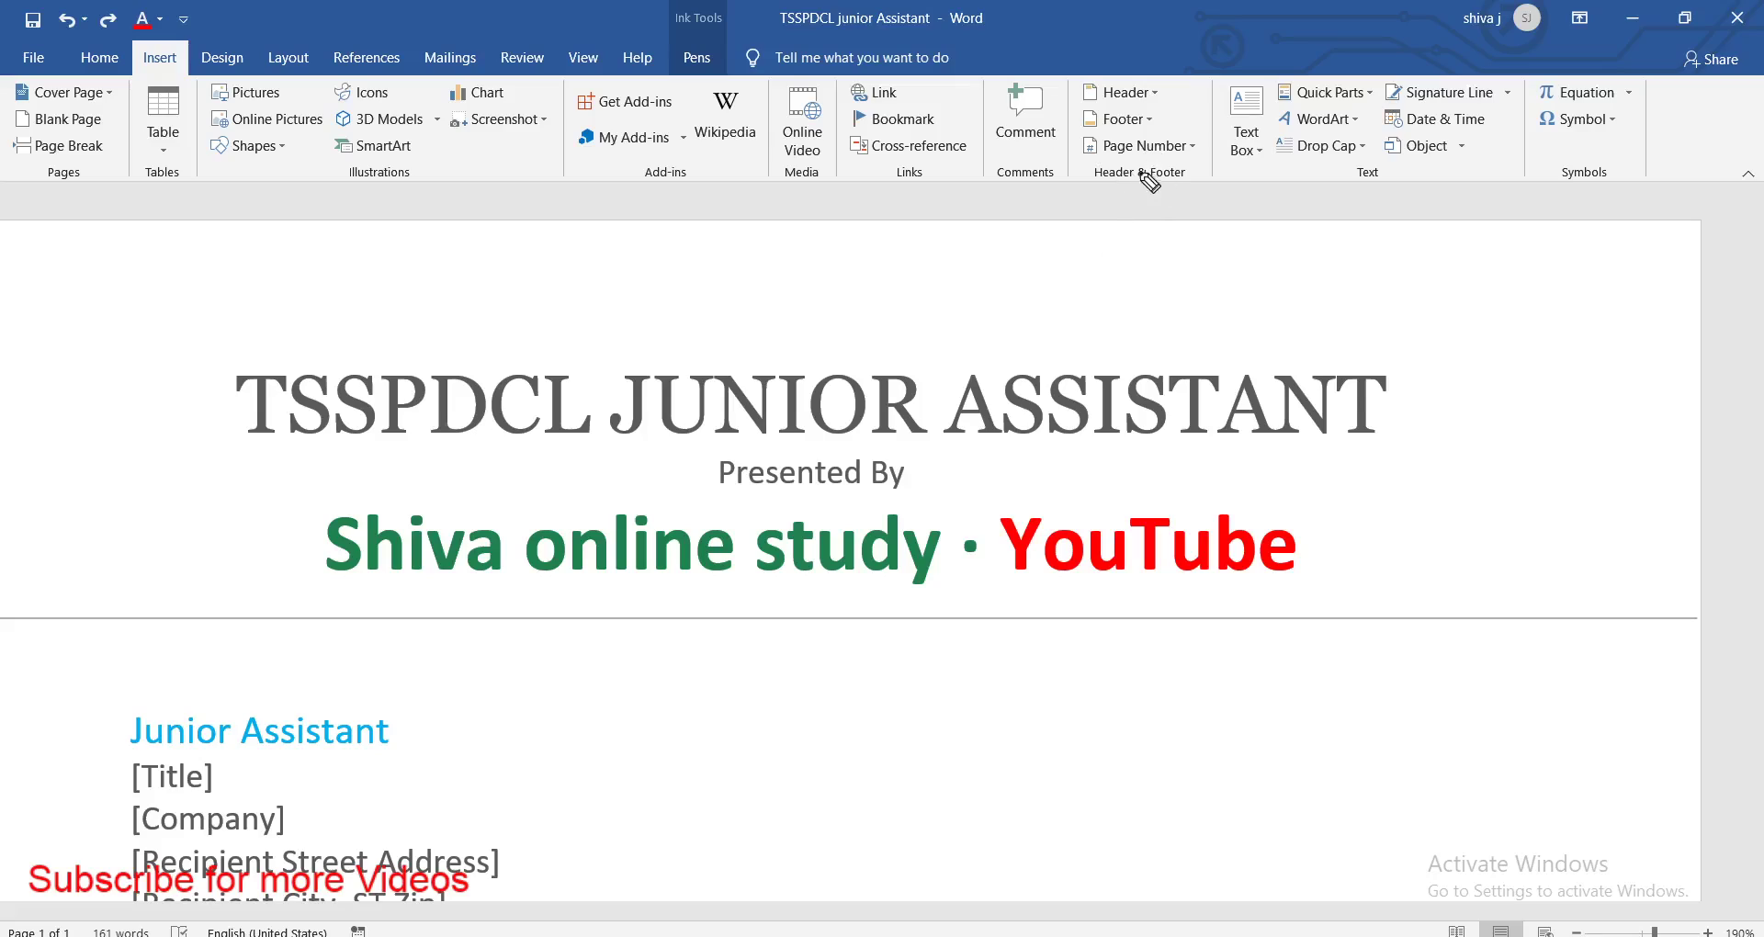
pyautogui.moveTo(1163, 89); pyautogui.dragTo(1203, 66)
pyautogui.moveTo(1164, 120); pyautogui.dragTo(1194, 112)
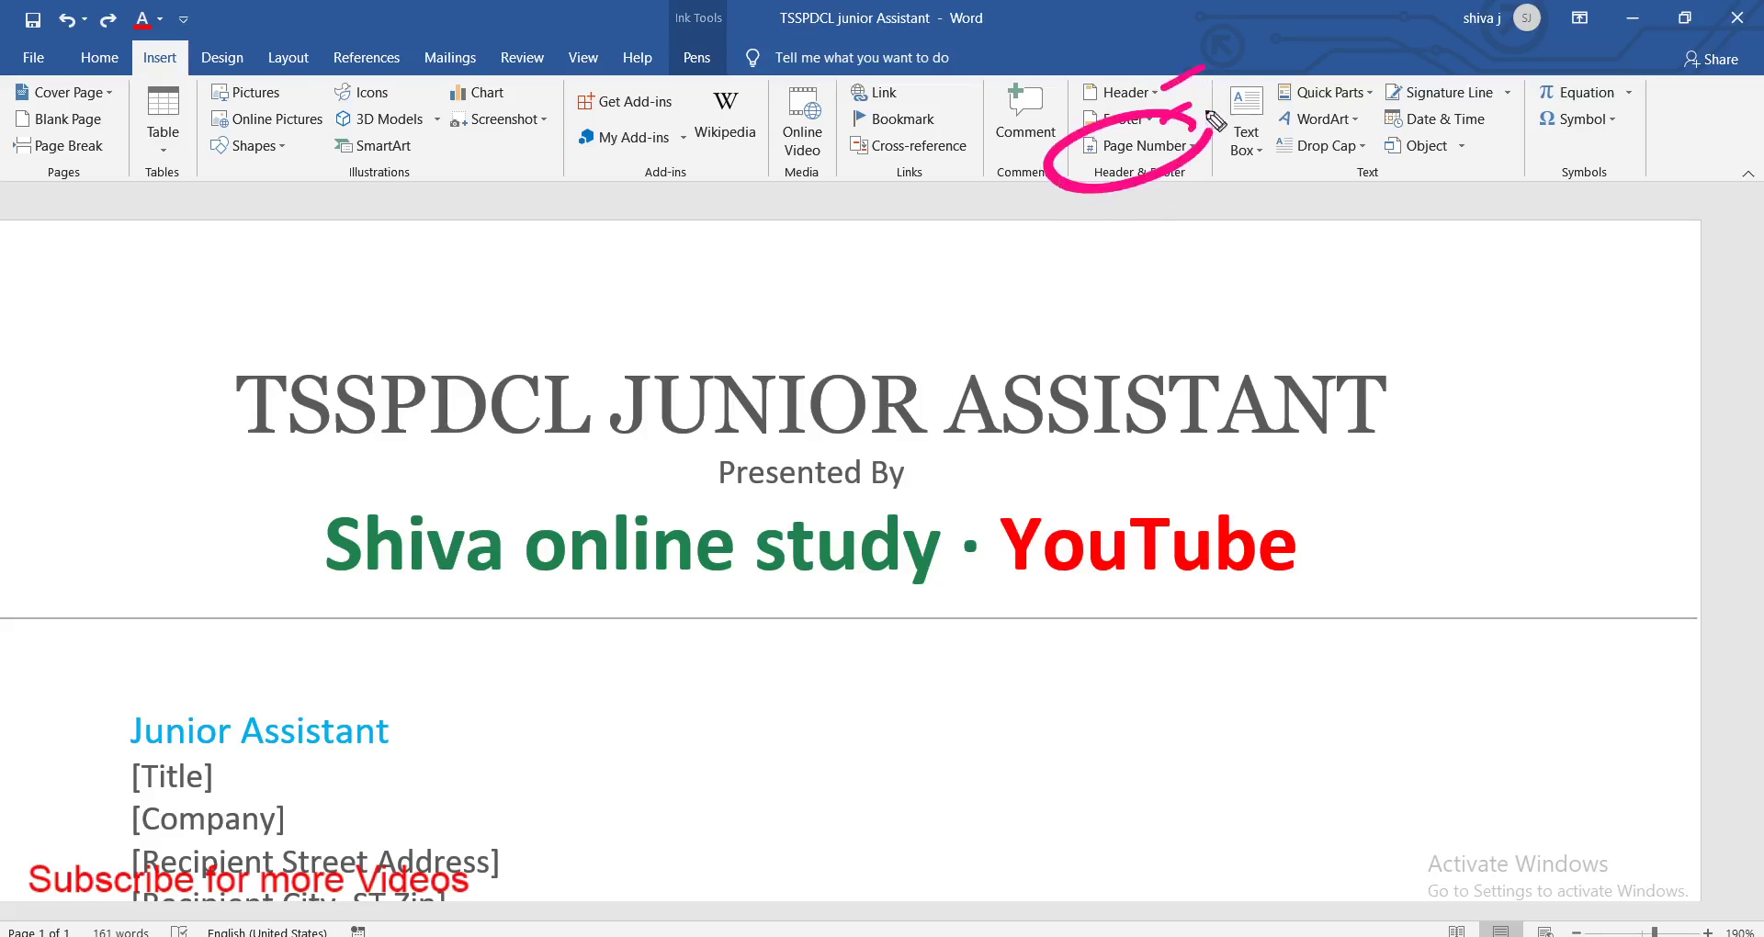
pyautogui.press('e')
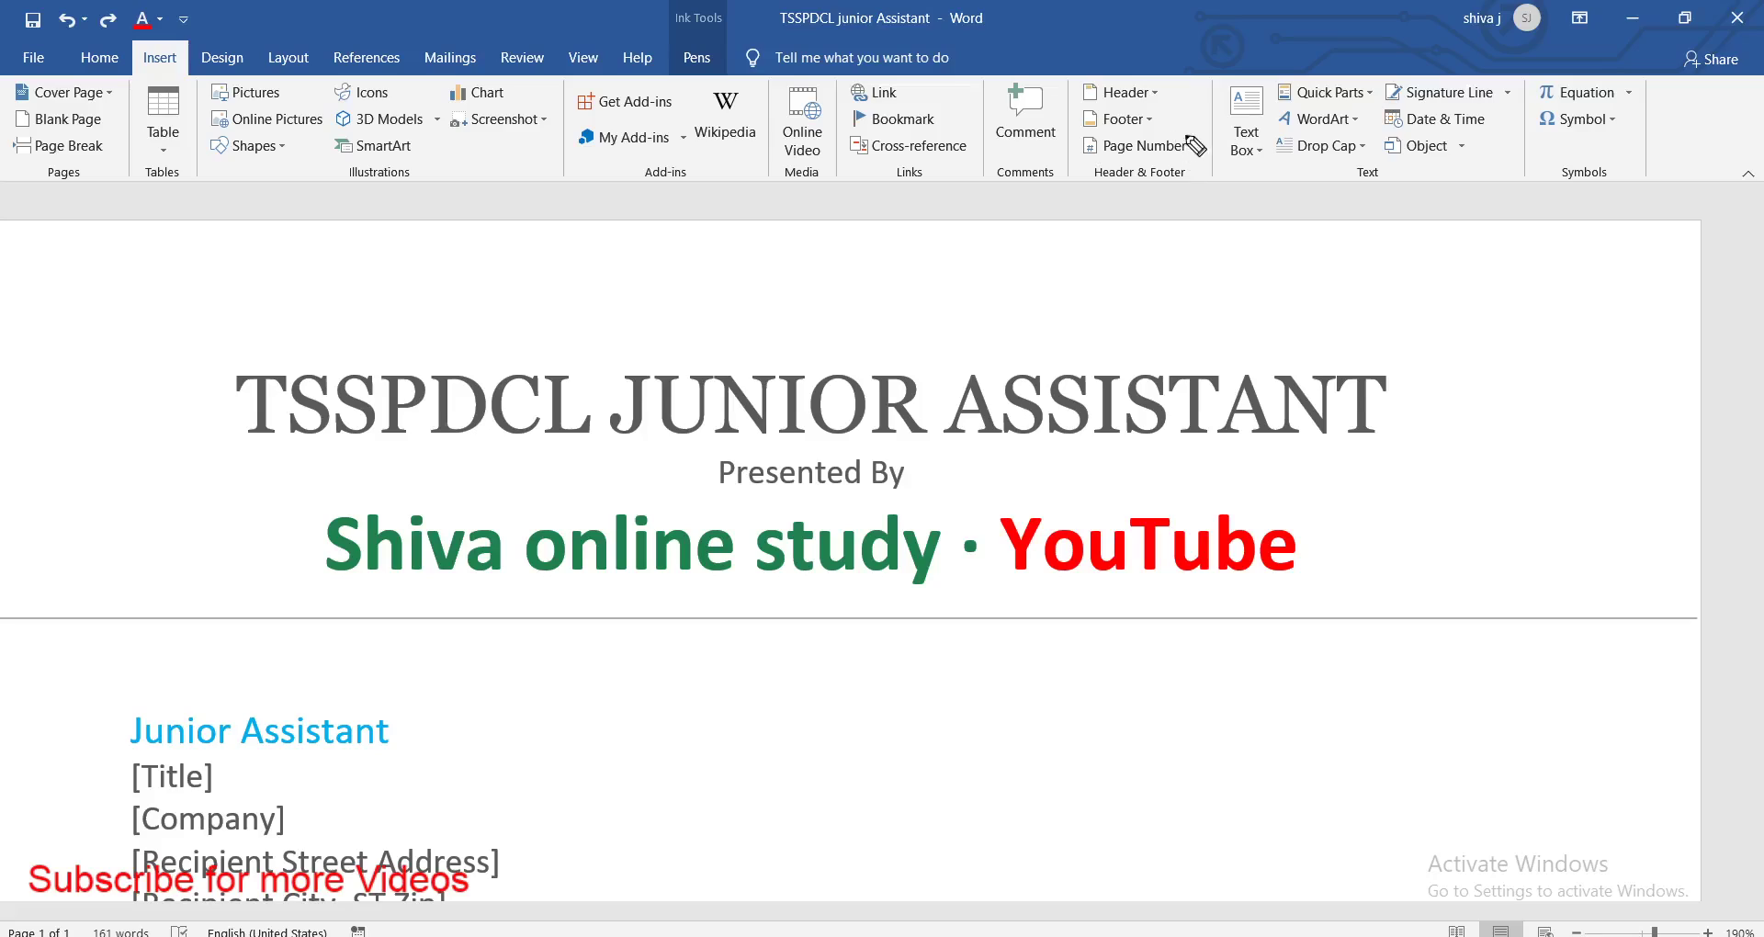
pyautogui.moveTo(1194, 127)
pyautogui.mouseDown()
pyautogui.moveTo(1185, 174)
pyautogui.moveTo(1194, 137)
pyautogui.mouseUp()
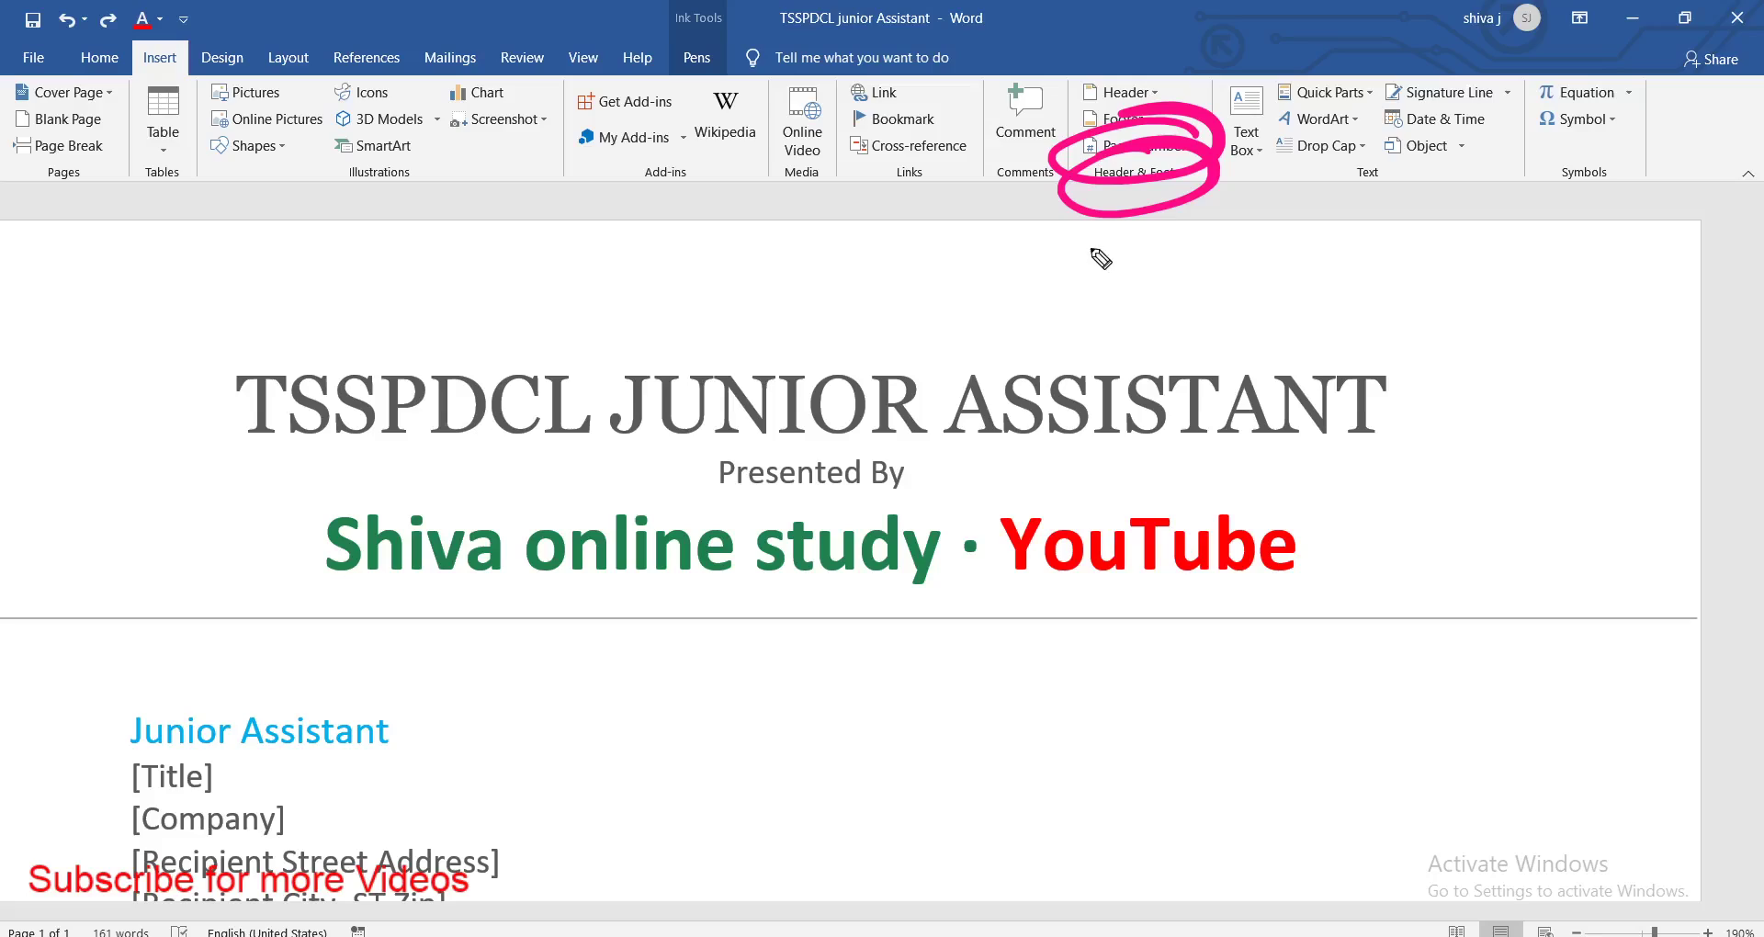
pyautogui.click(1095, 176)
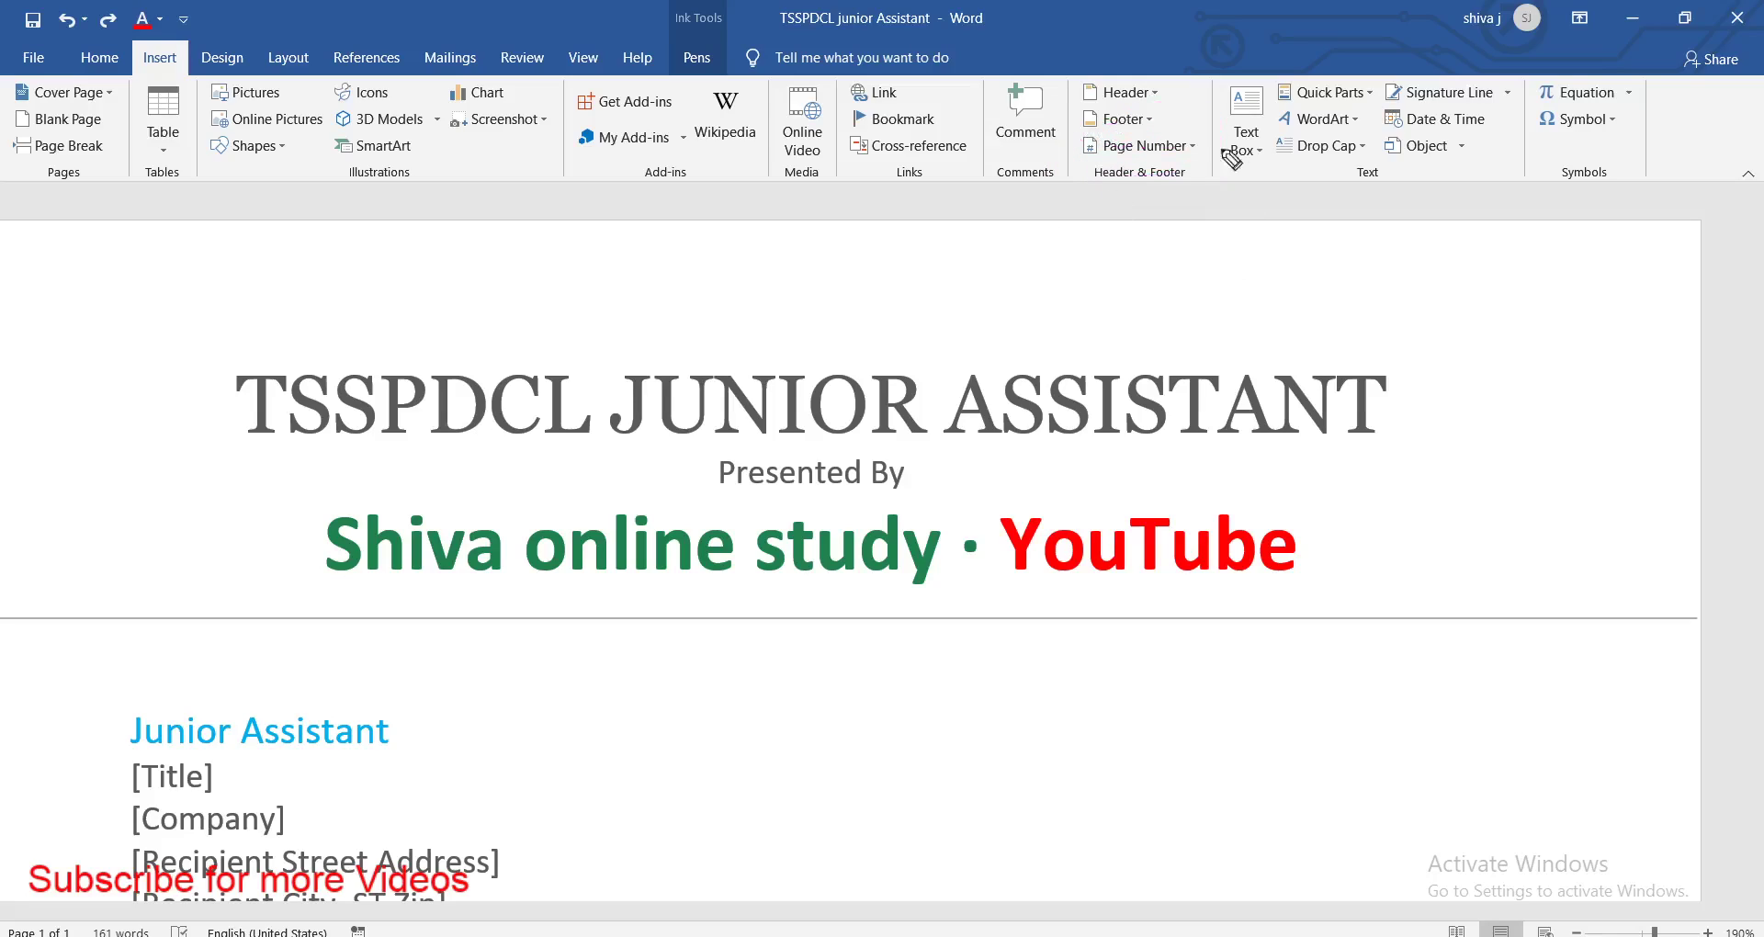
pyautogui.moveTo(1621, 239); pyautogui.dragTo(1621, 271)
pyautogui.moveTo(1254, 114)
pyautogui.mouseDown()
pyautogui.moveTo(1315, 191)
pyautogui.moveTo(1331, 135)
pyautogui.moveTo(1325, 154)
pyautogui.mouseUp()
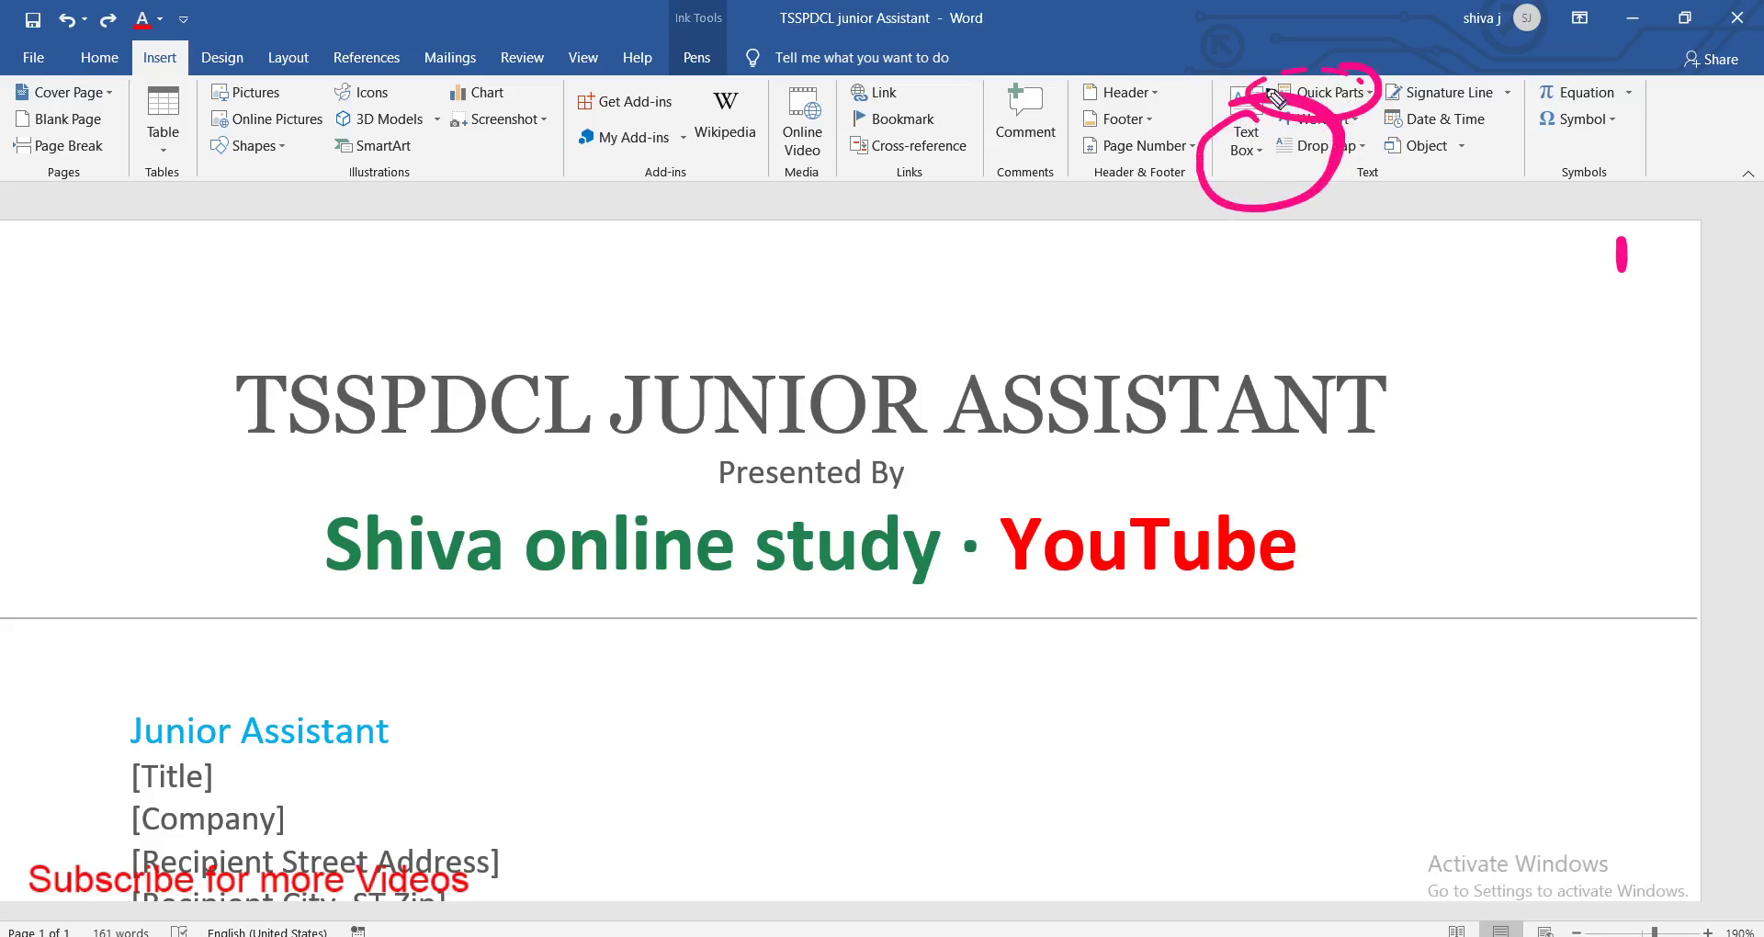
pyautogui.moveTo(1469, 84); pyautogui.dragTo(1382, 161)
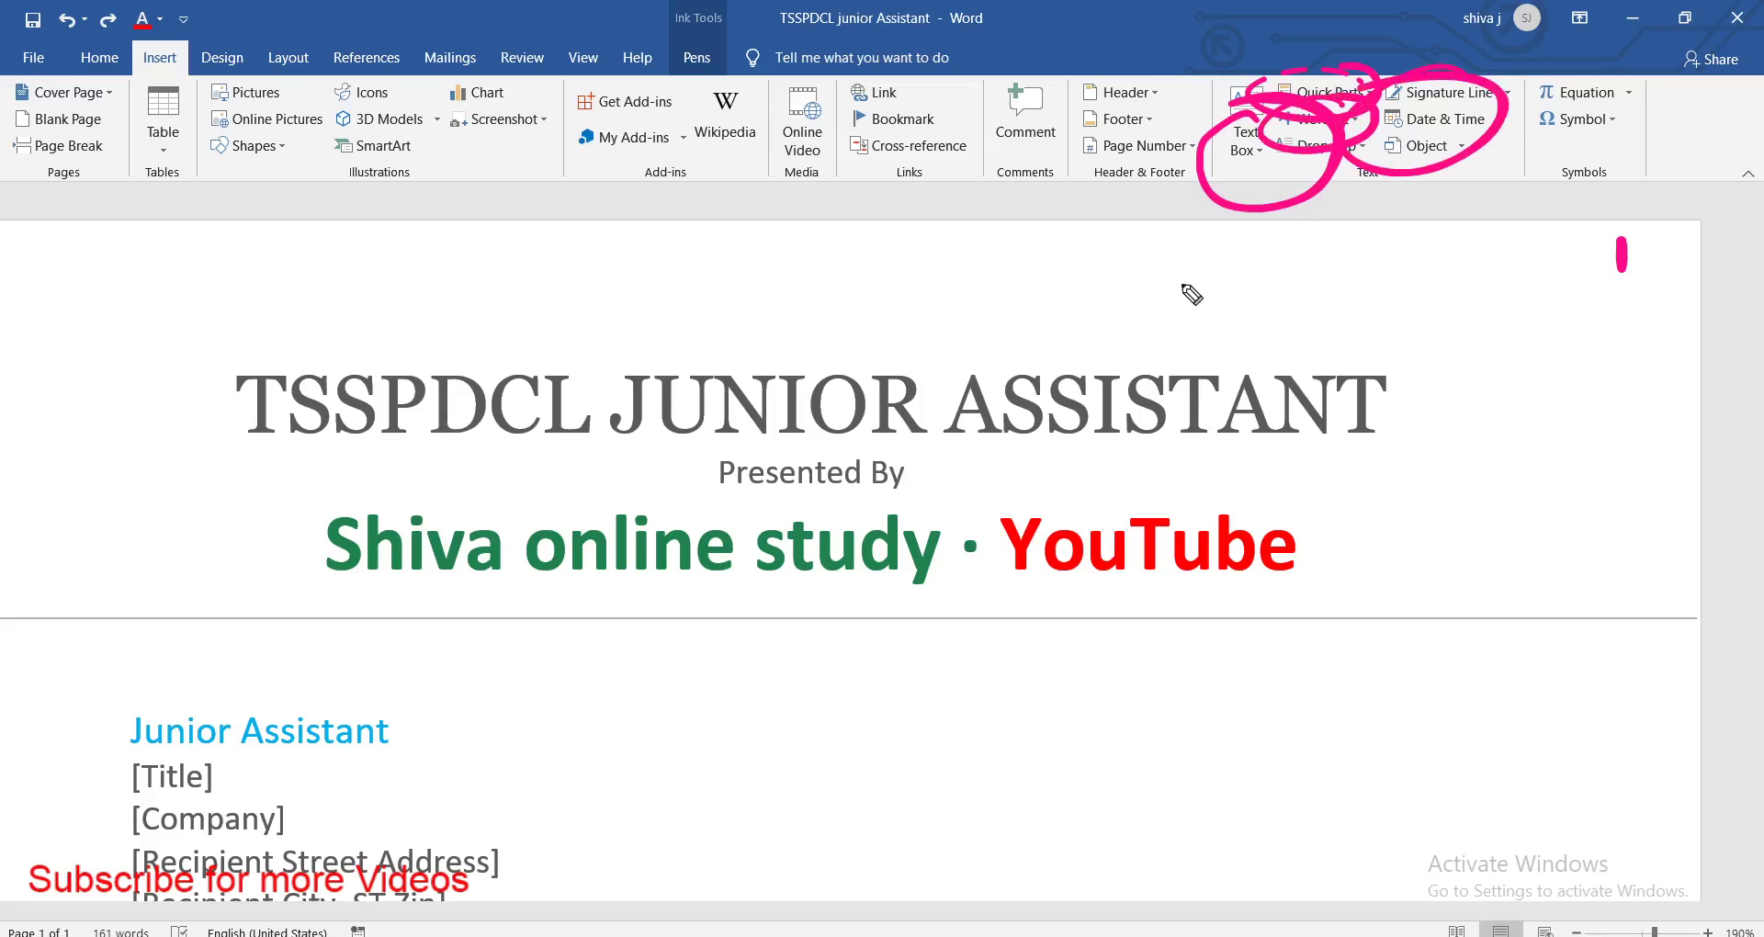
pyautogui.press('Escape')
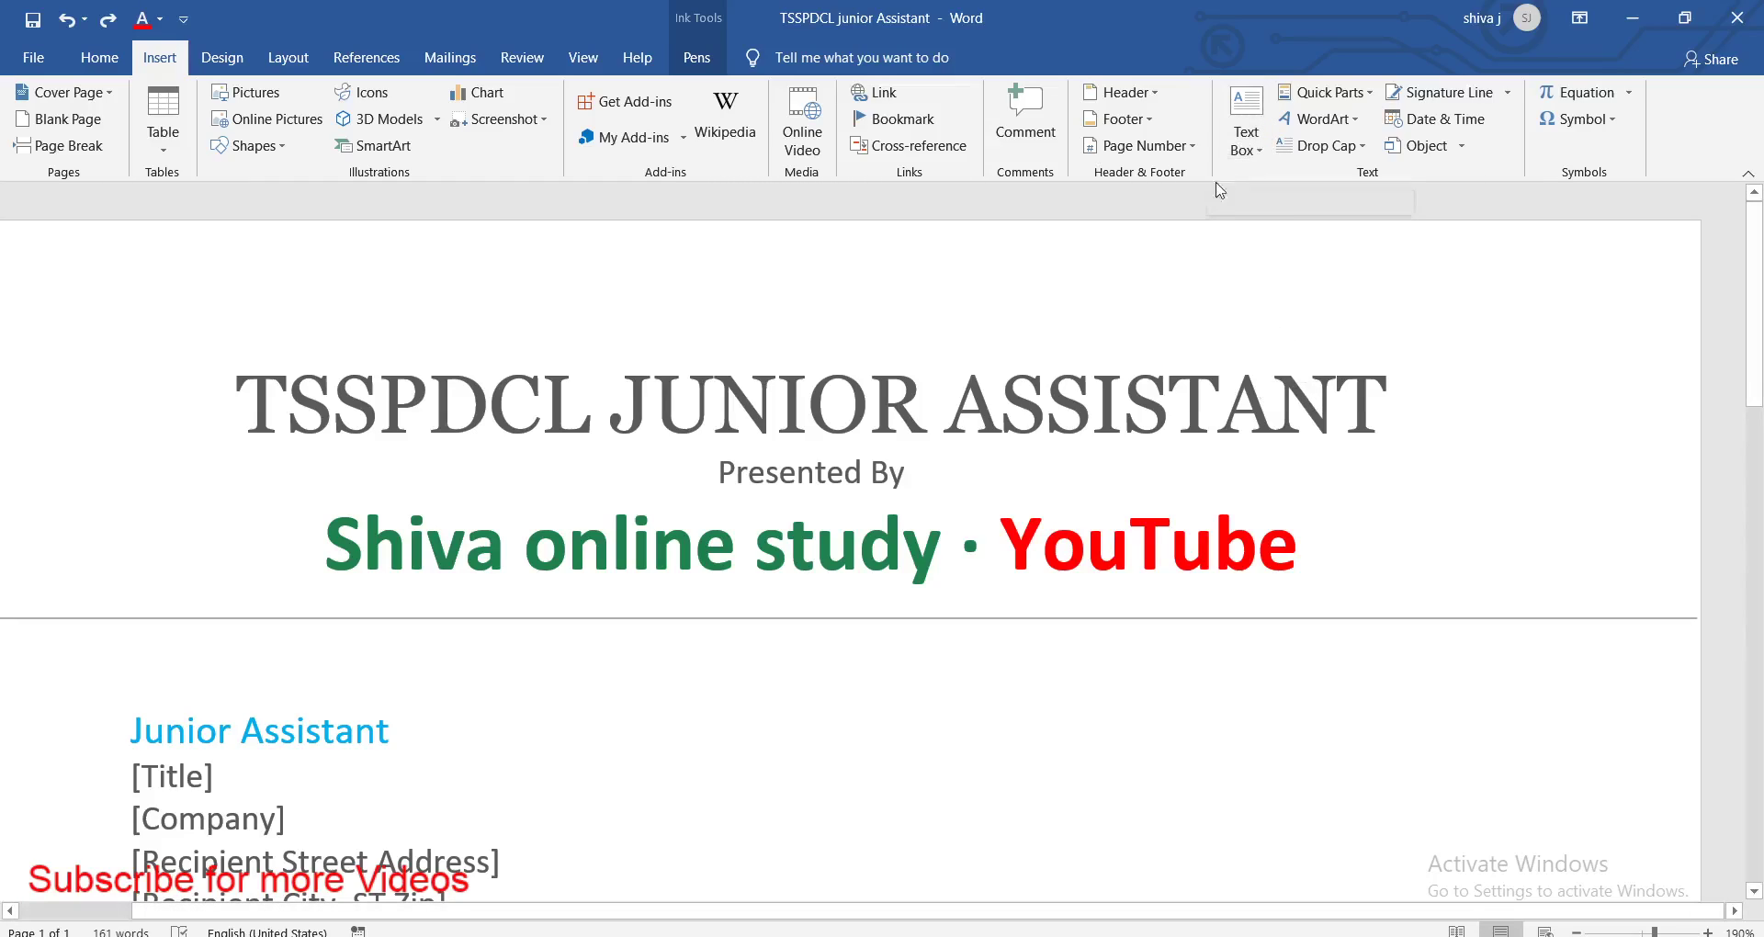
pyautogui.scroll(-3, 1043, 735)
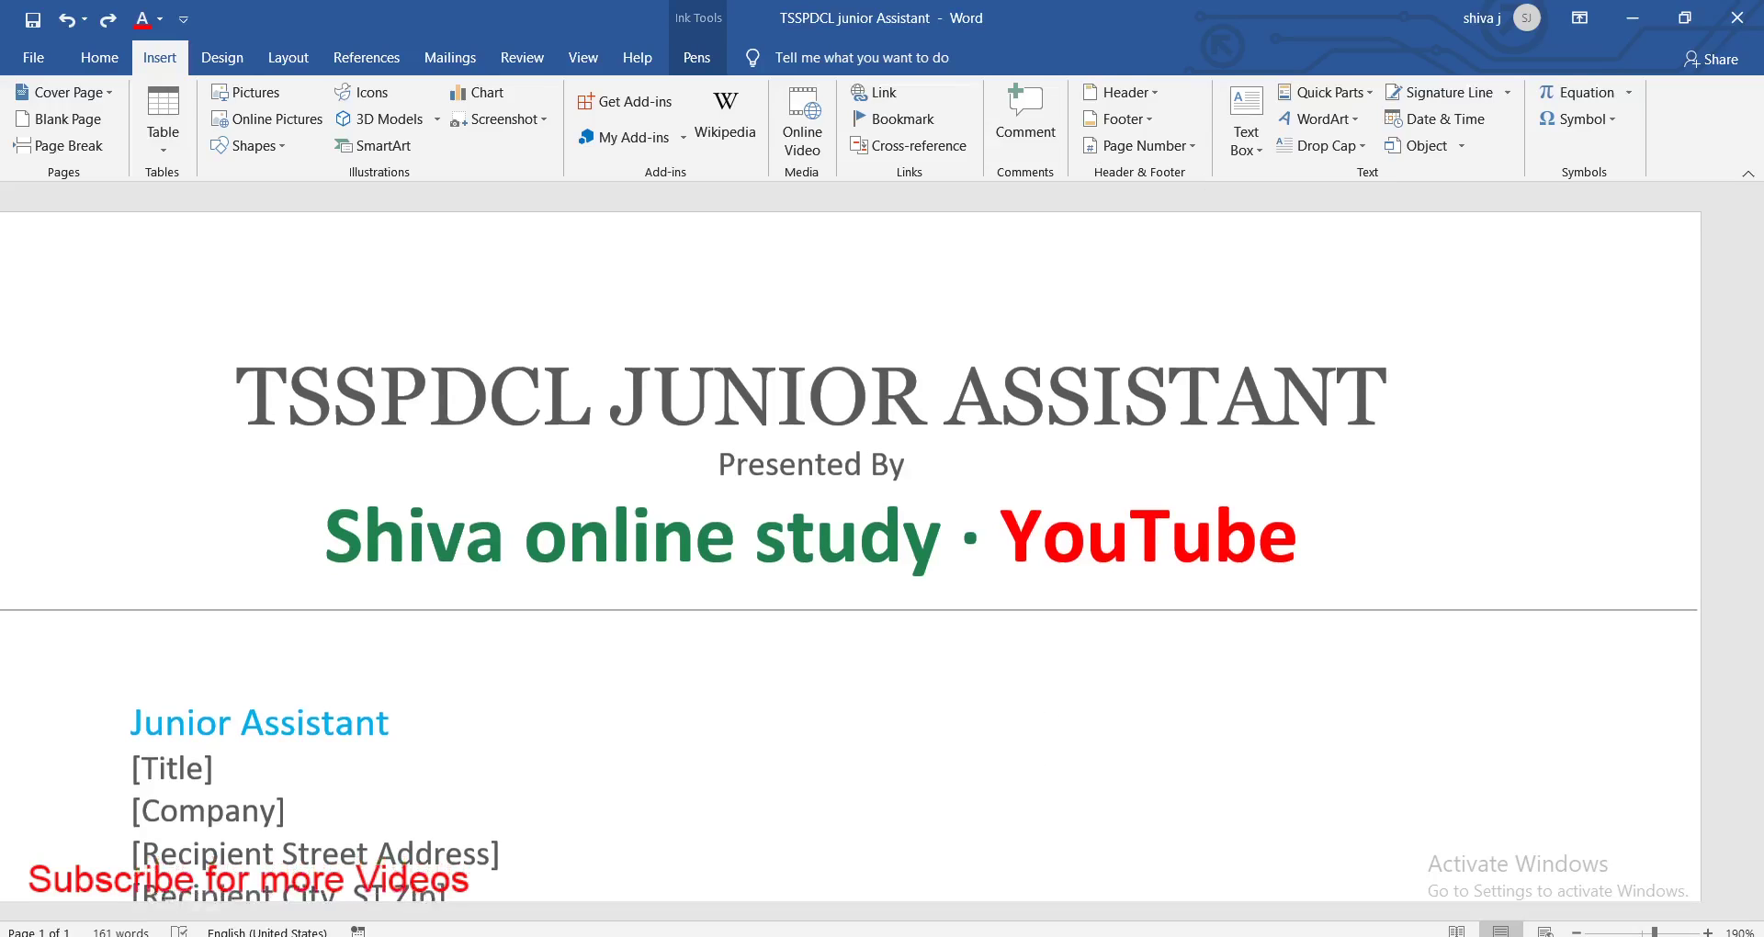
pyautogui.click(1029, 374)
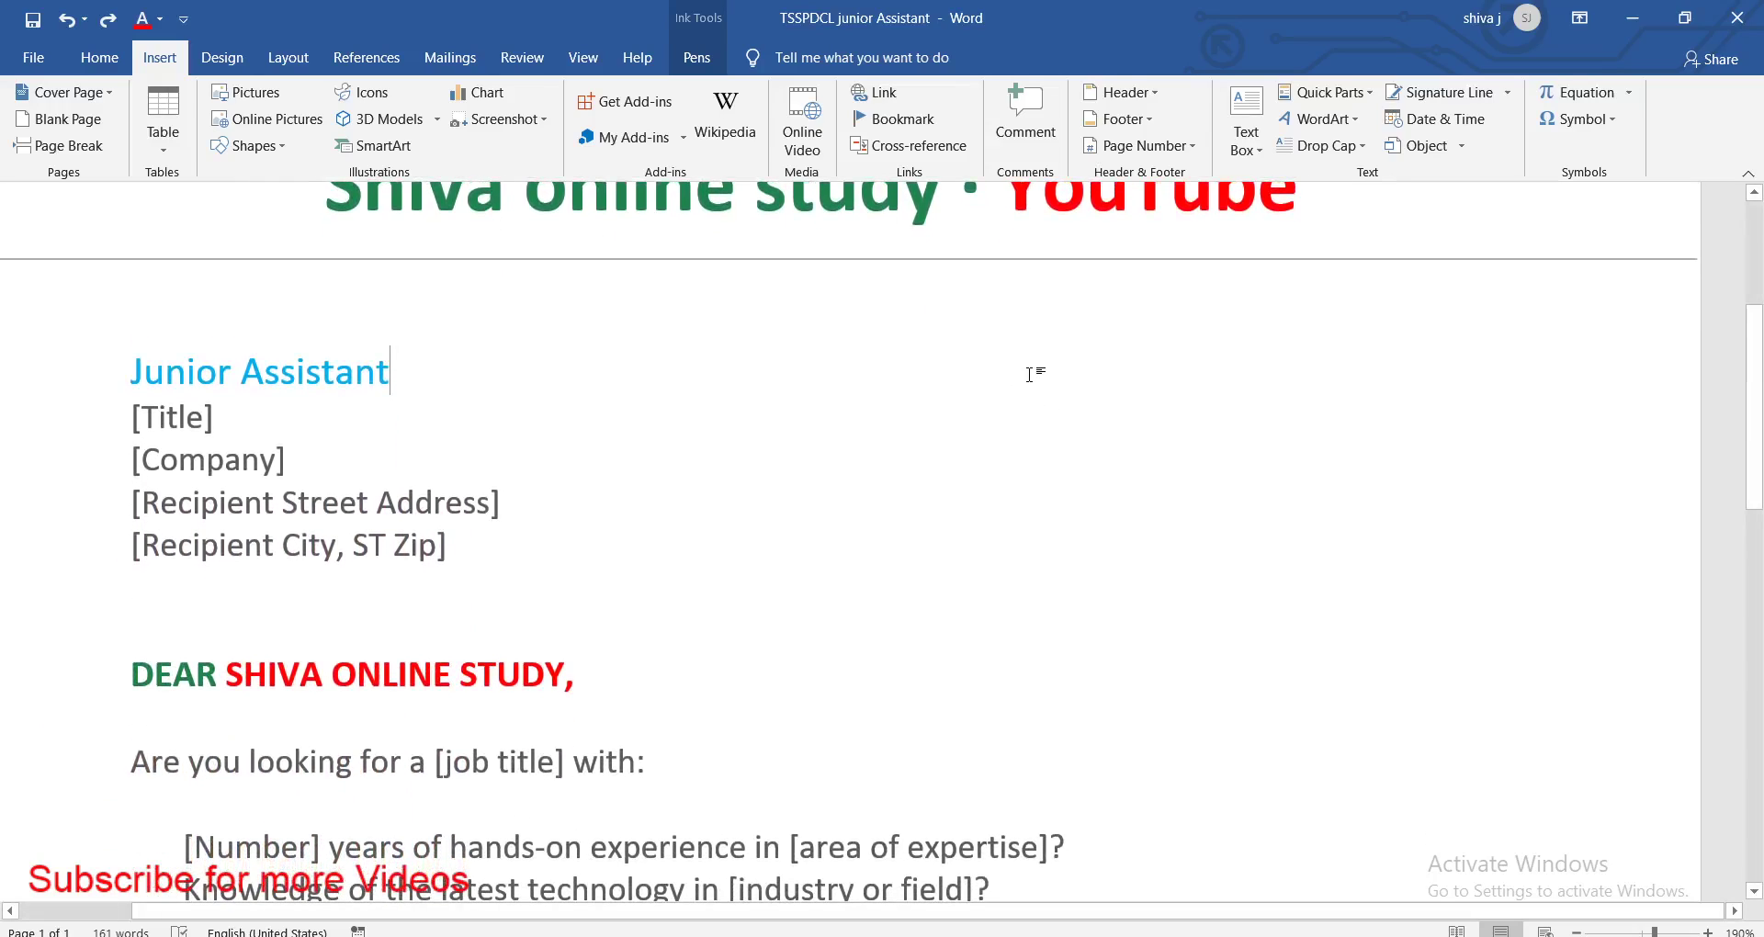
pyautogui.scroll(-3, 1029, 374)
pyautogui.scroll(-2, 1029, 374)
pyautogui.scroll(-2, 1024, 376)
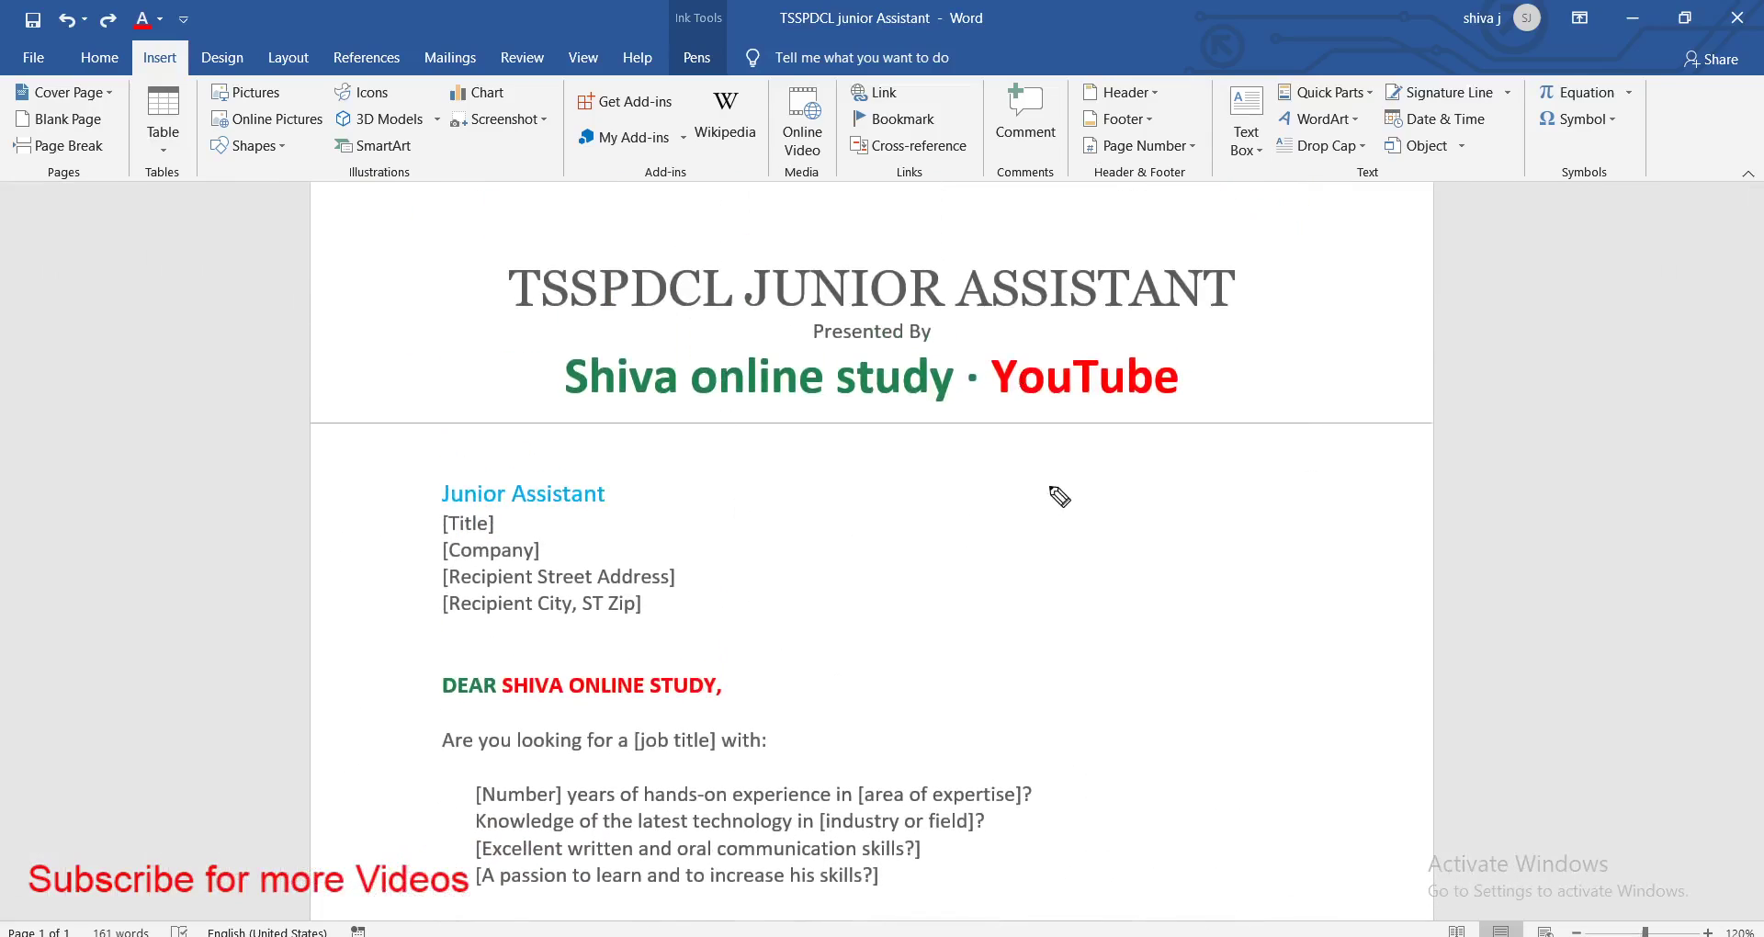
pyautogui.moveTo(937, 491)
pyautogui.mouseDown()
pyautogui.moveTo(939, 663)
pyautogui.moveTo(922, 498)
pyautogui.mouseUp()
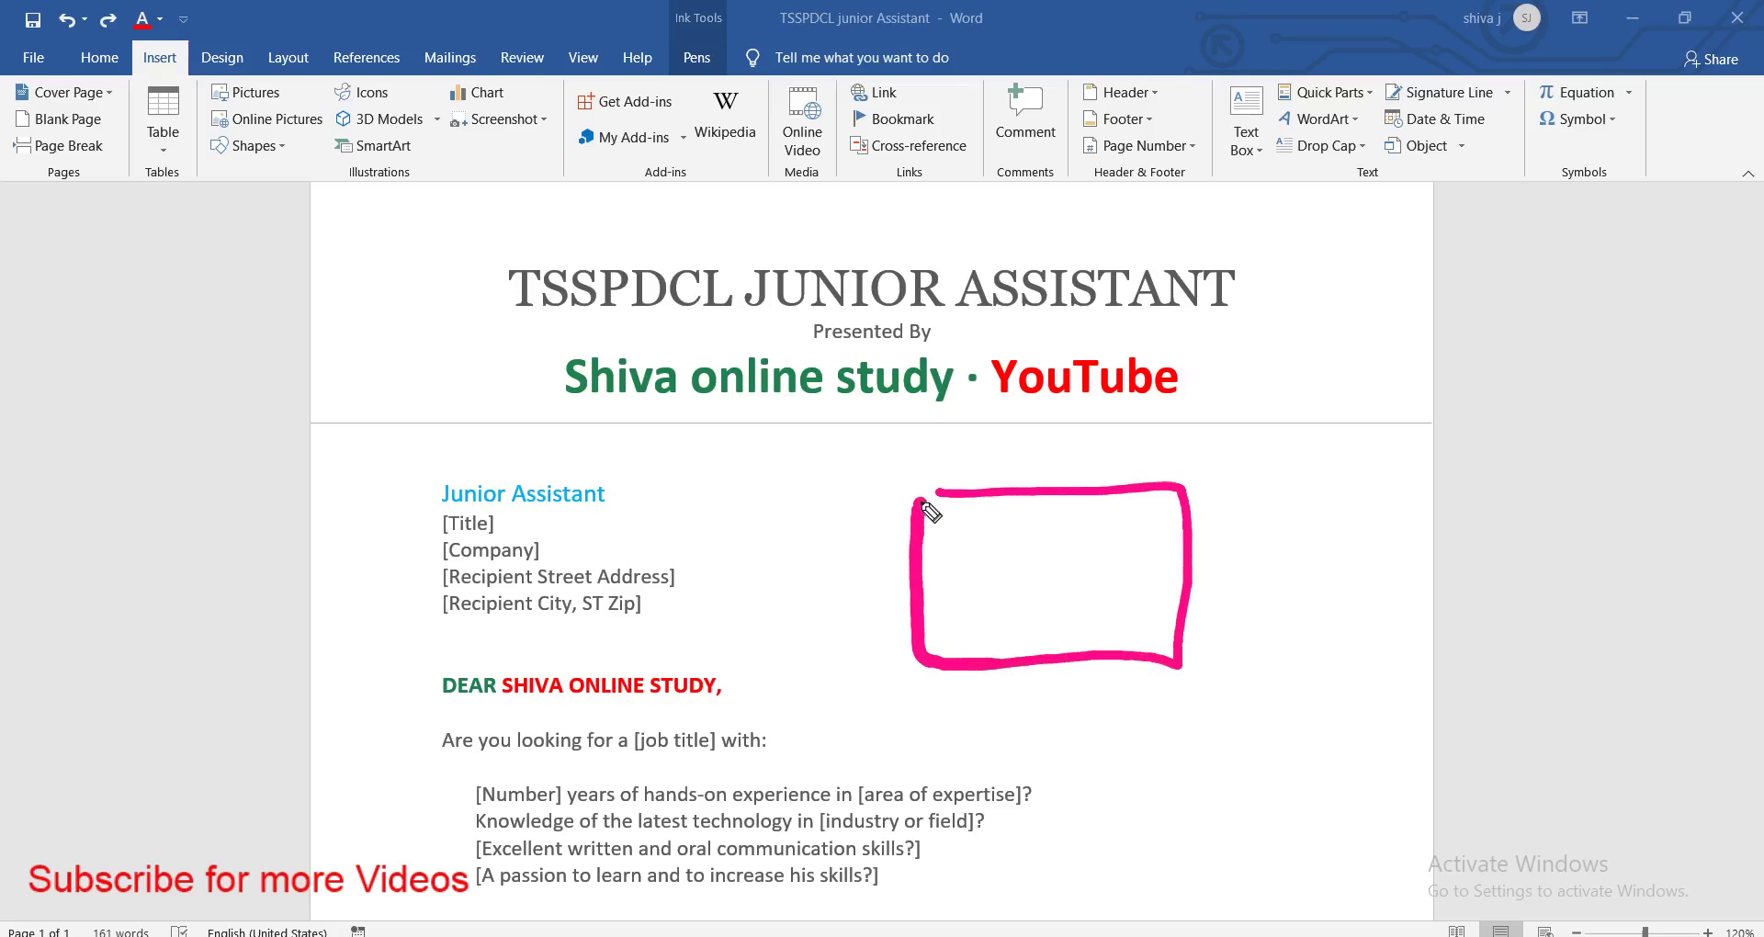
pyautogui.moveTo(1026, 533); pyautogui.dragTo(1021, 531)
pyautogui.moveTo(1066, 529); pyautogui.dragTo(1088, 500)
pyautogui.moveTo(1031, 564); pyautogui.dragTo(1081, 549)
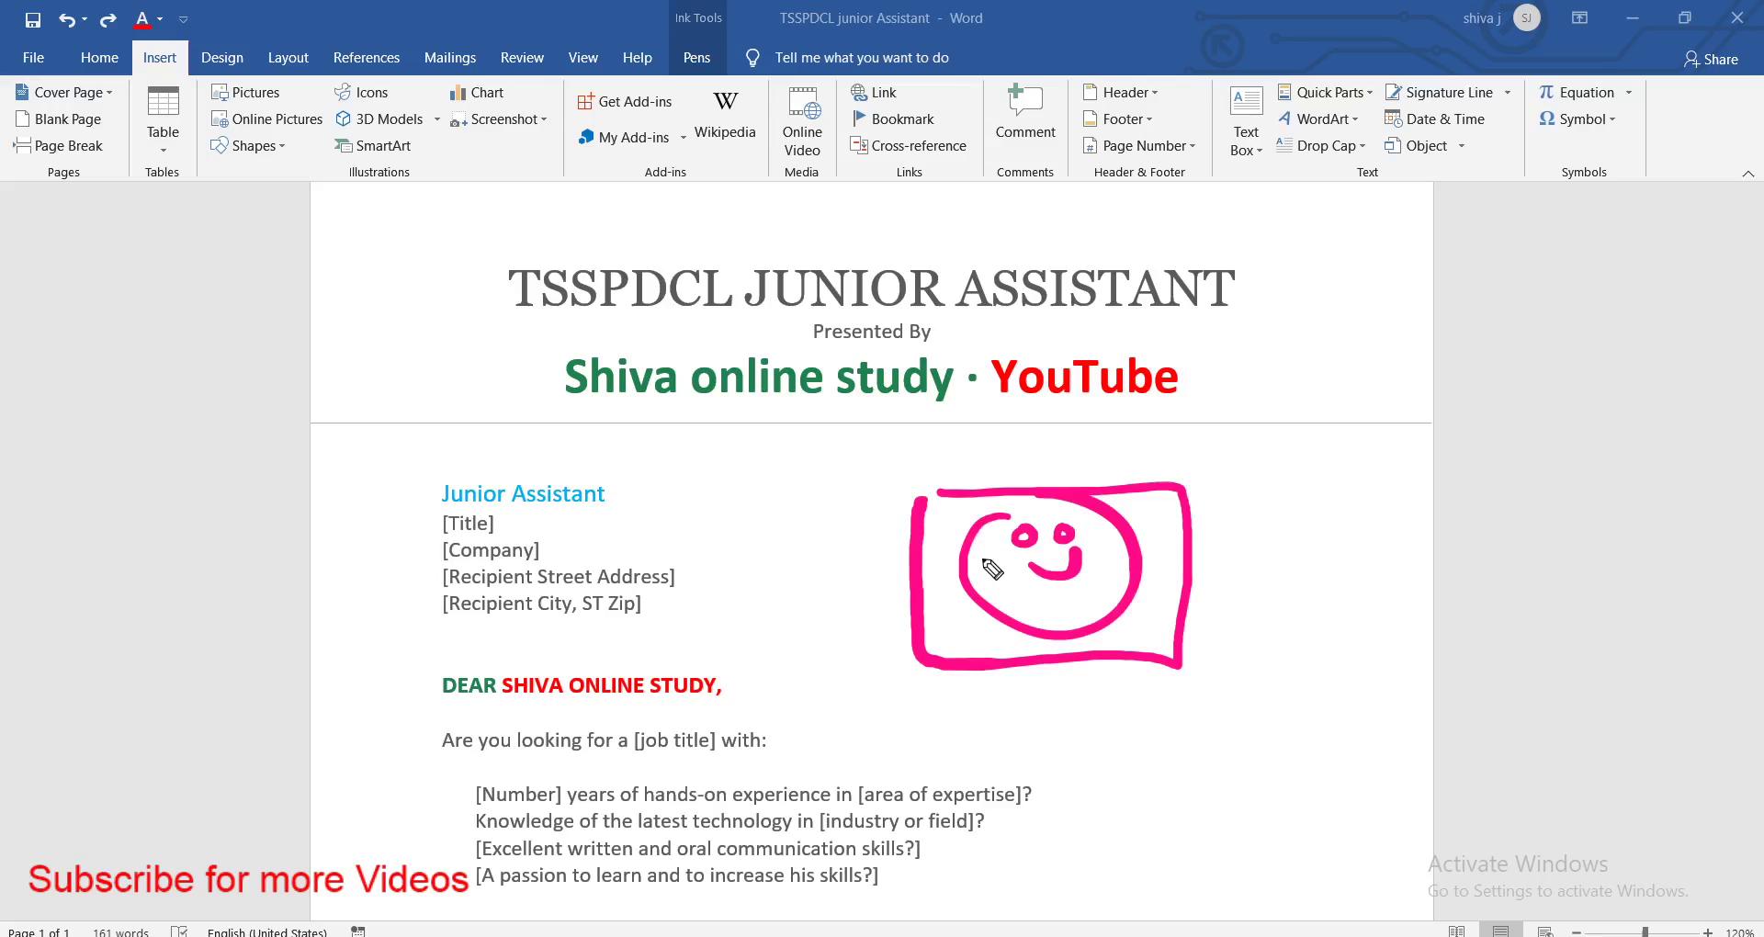
pyautogui.hotkey('ctrl', 'z')
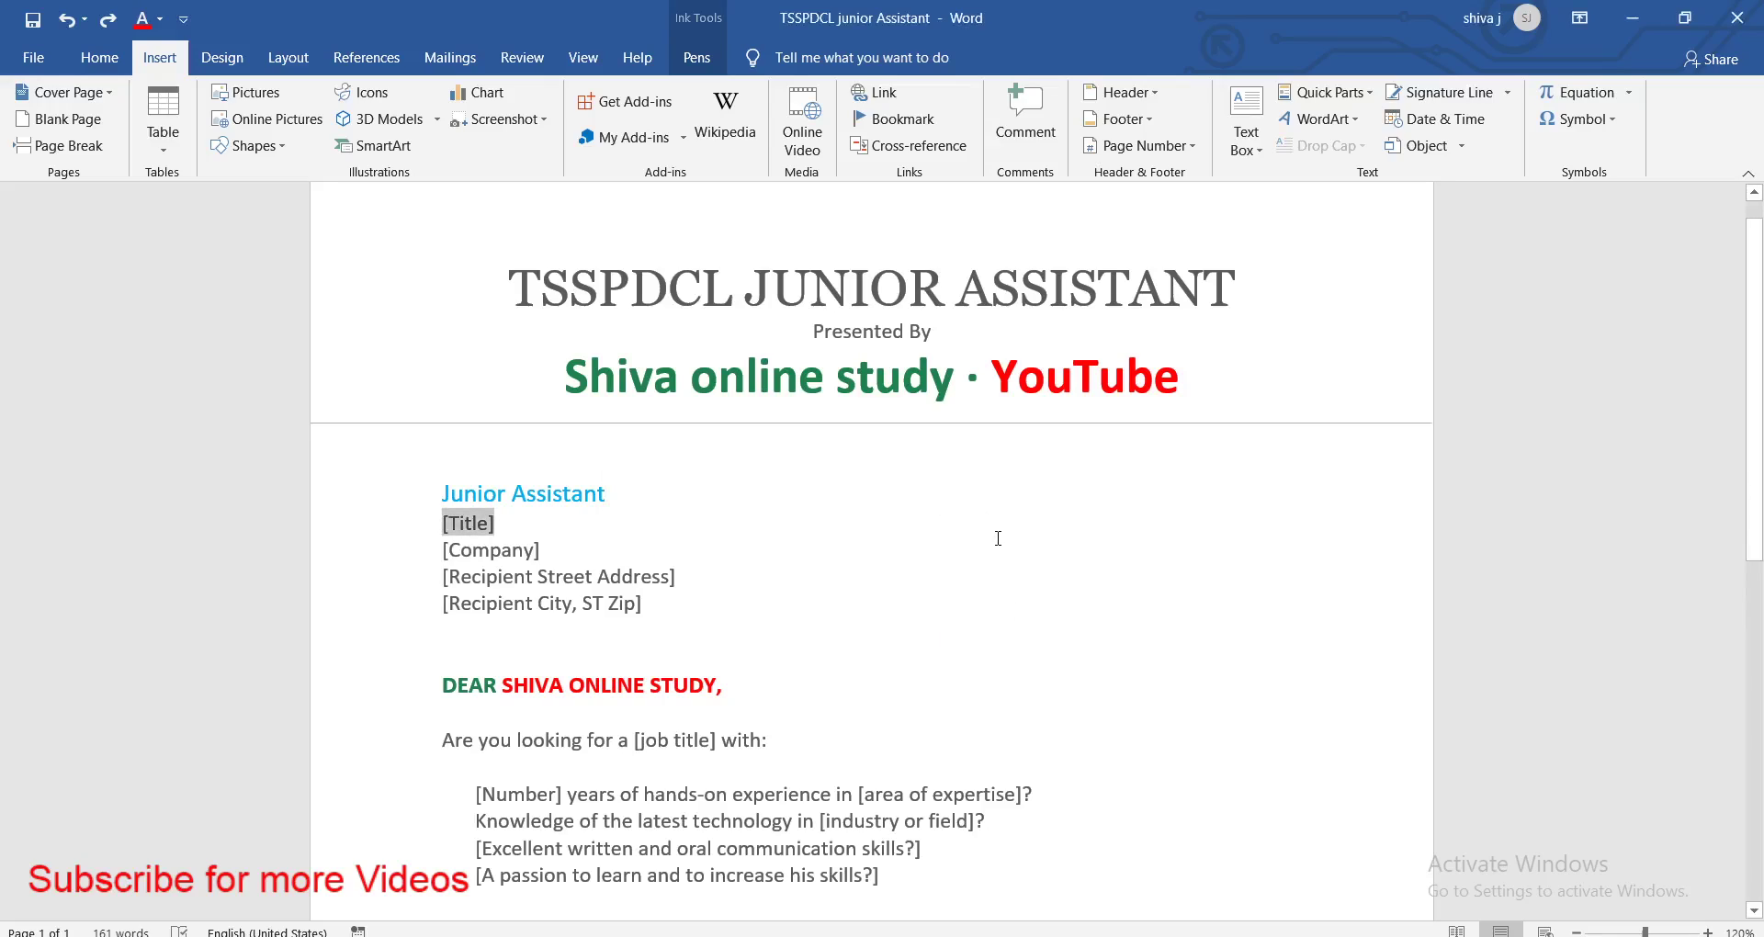
# Insert a green quote-style text box after Junior Assistant and type 'TSSPDCL Jr Assistant' in it
pyautogui.click(1042, 506)
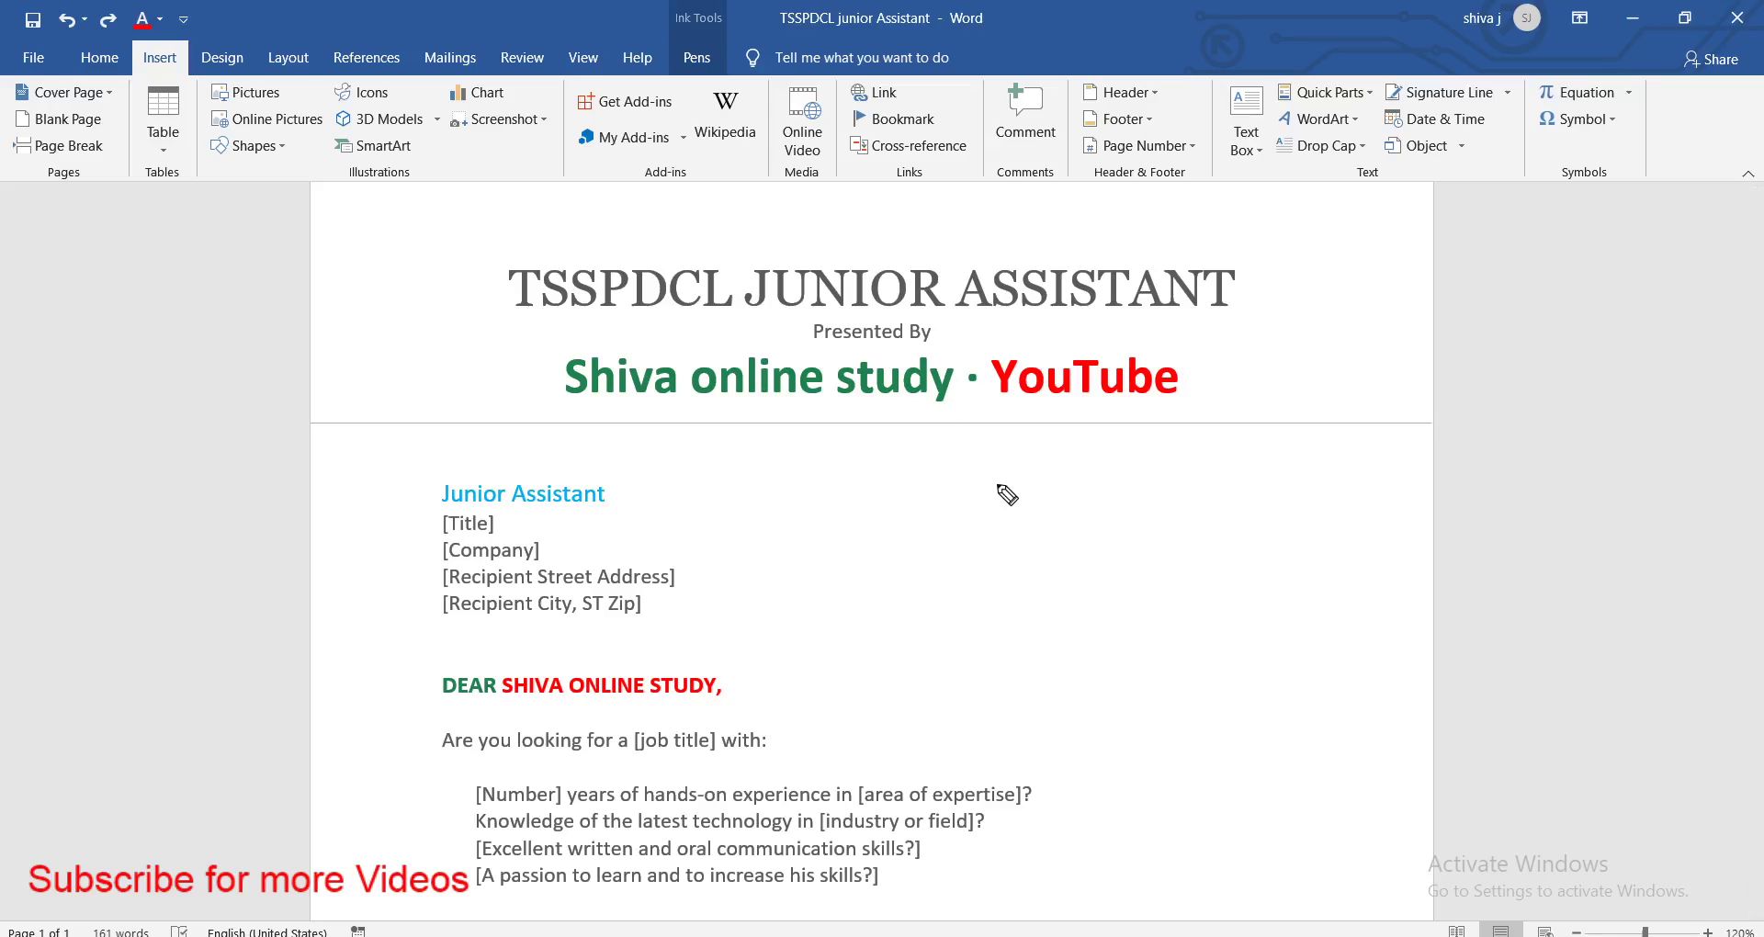
pyautogui.click(1261, 151)
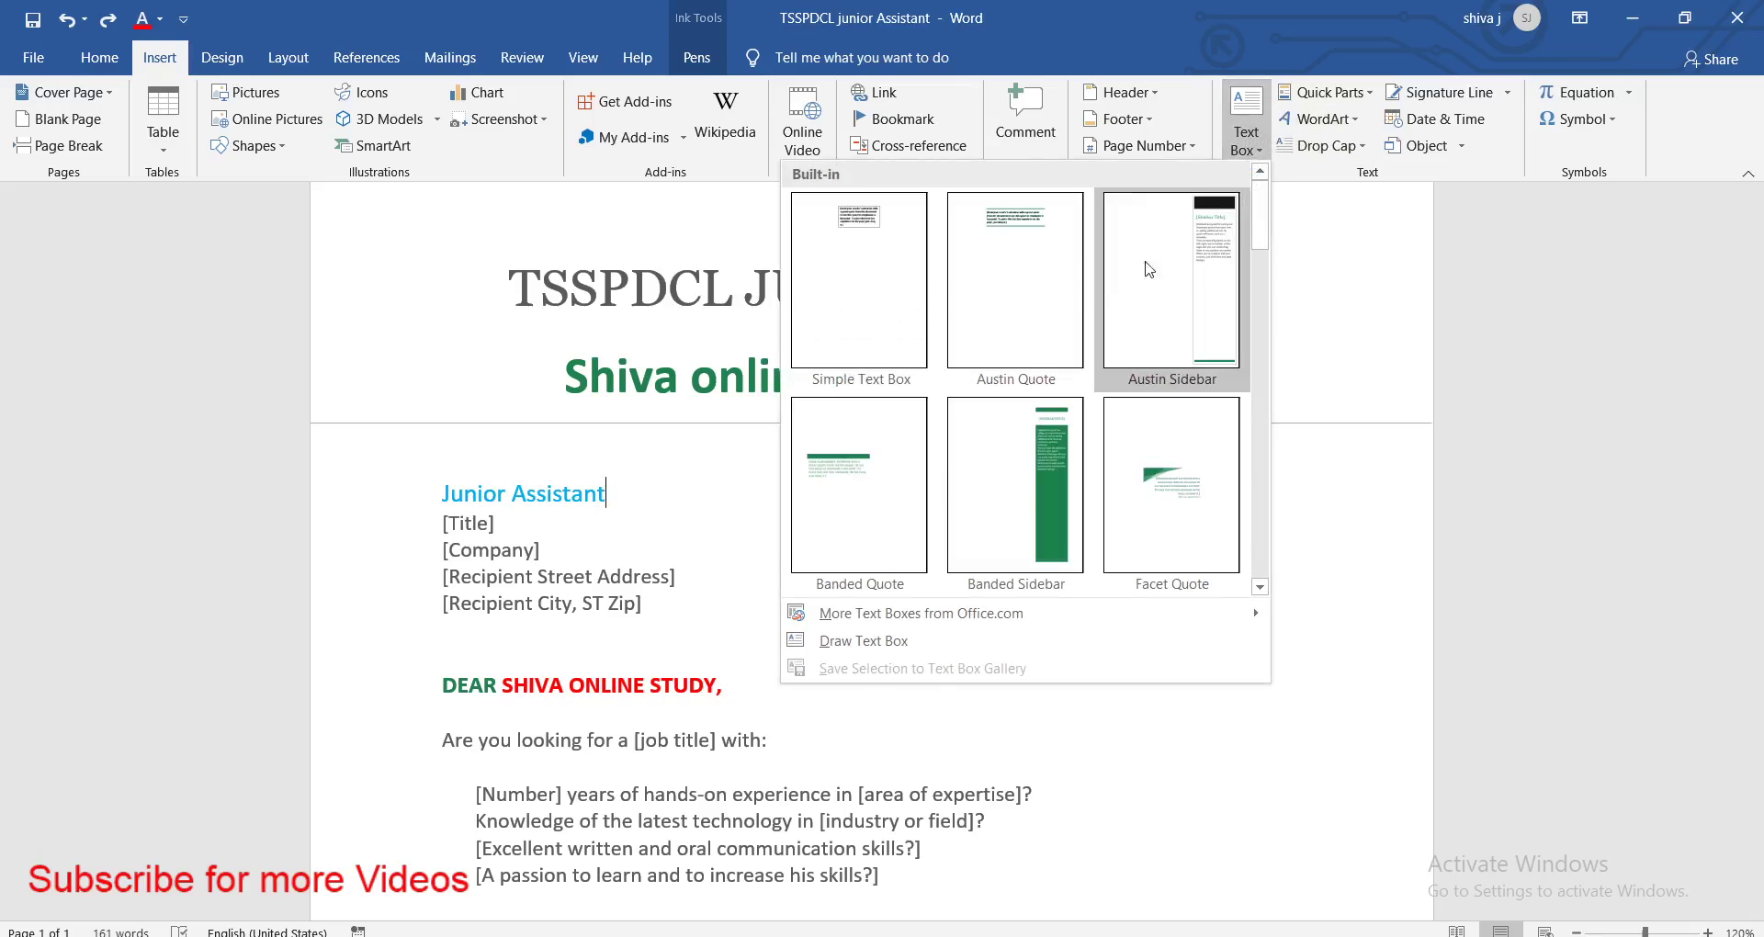
pyautogui.moveTo(1263, 235); pyautogui.dragTo(1263, 406)
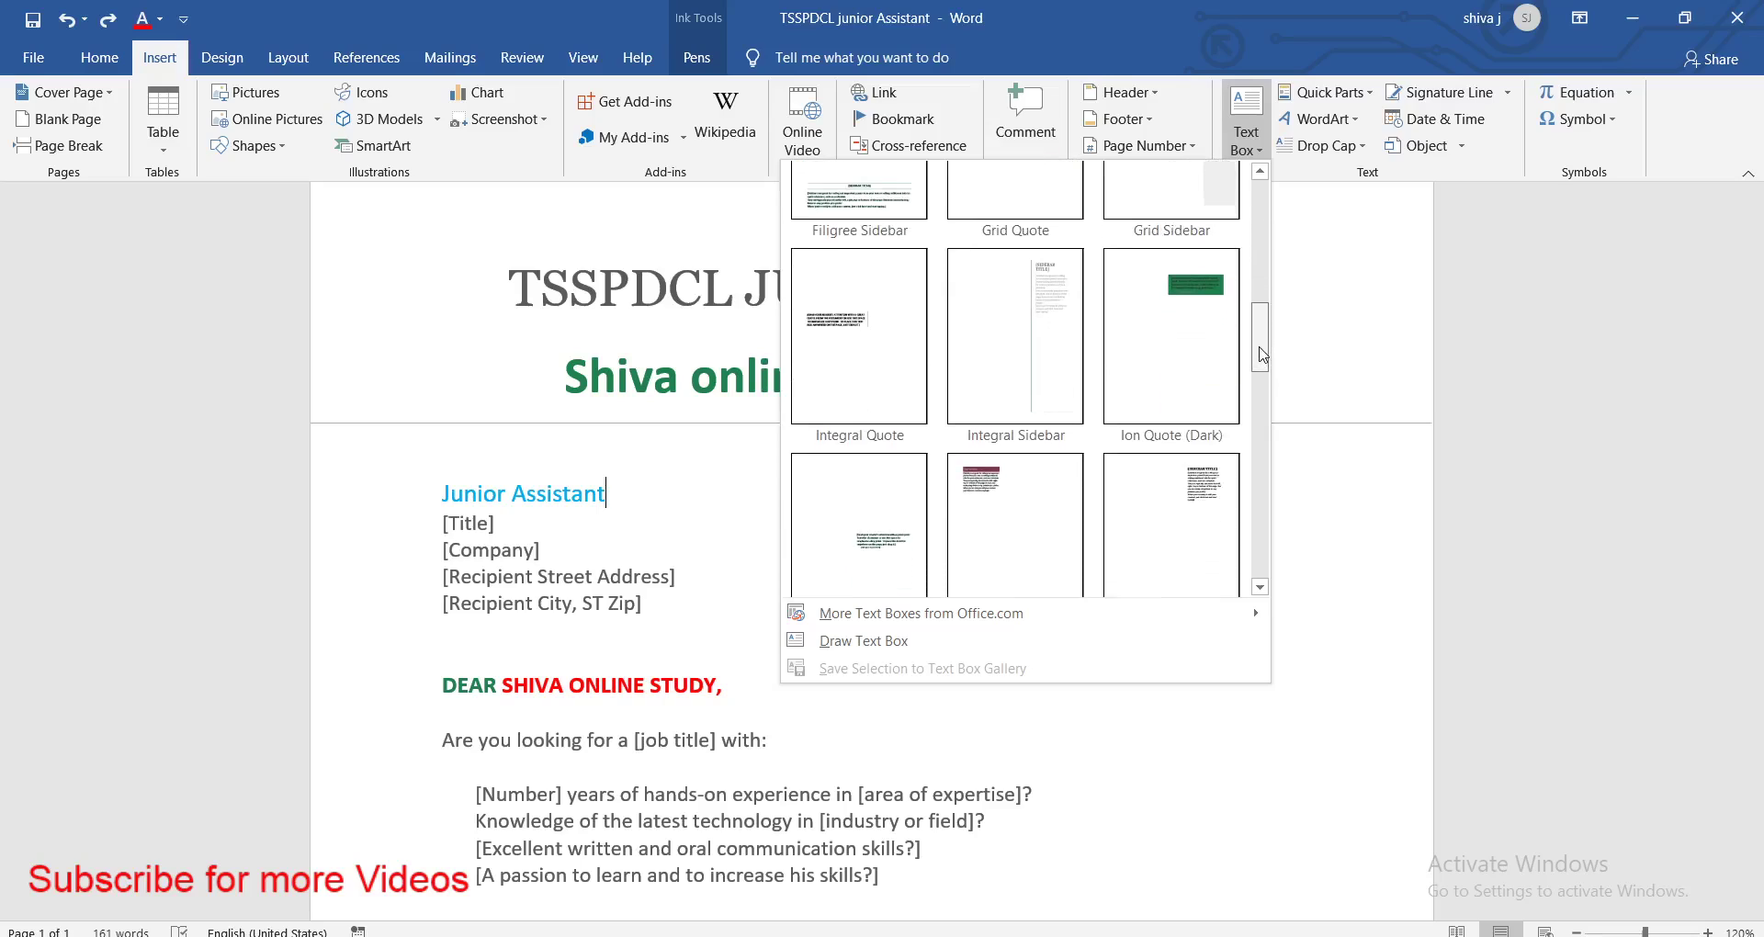
pyautogui.click(1181, 453)
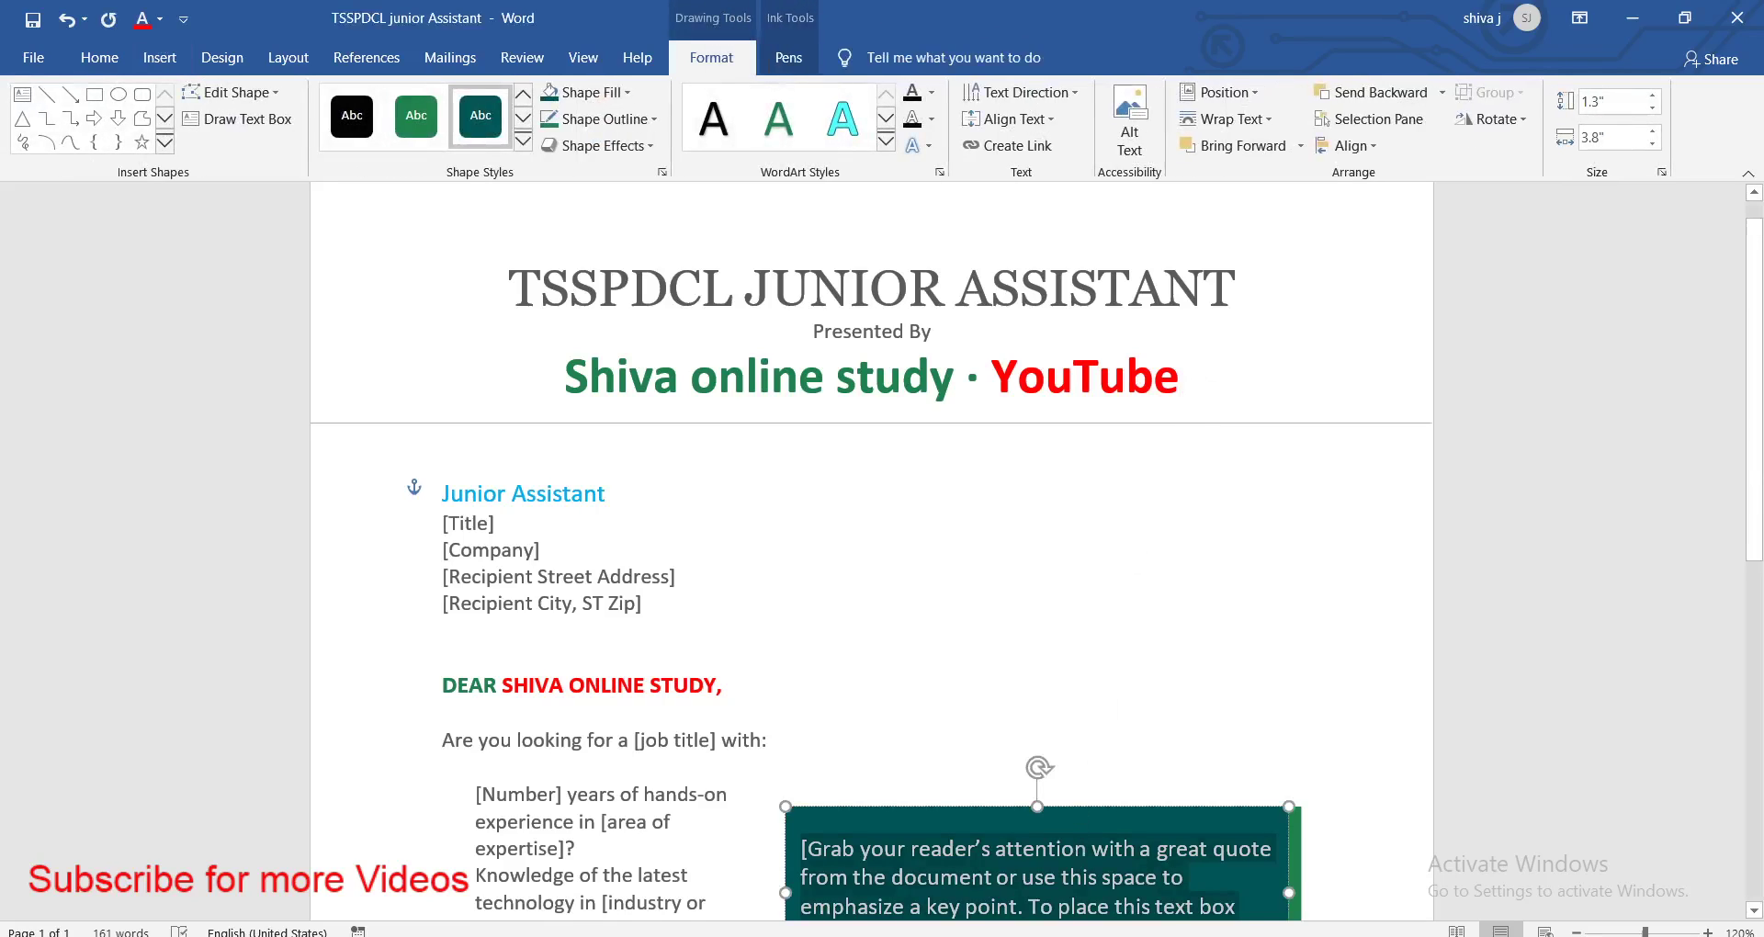
pyautogui.scroll(-5, 1143, 606)
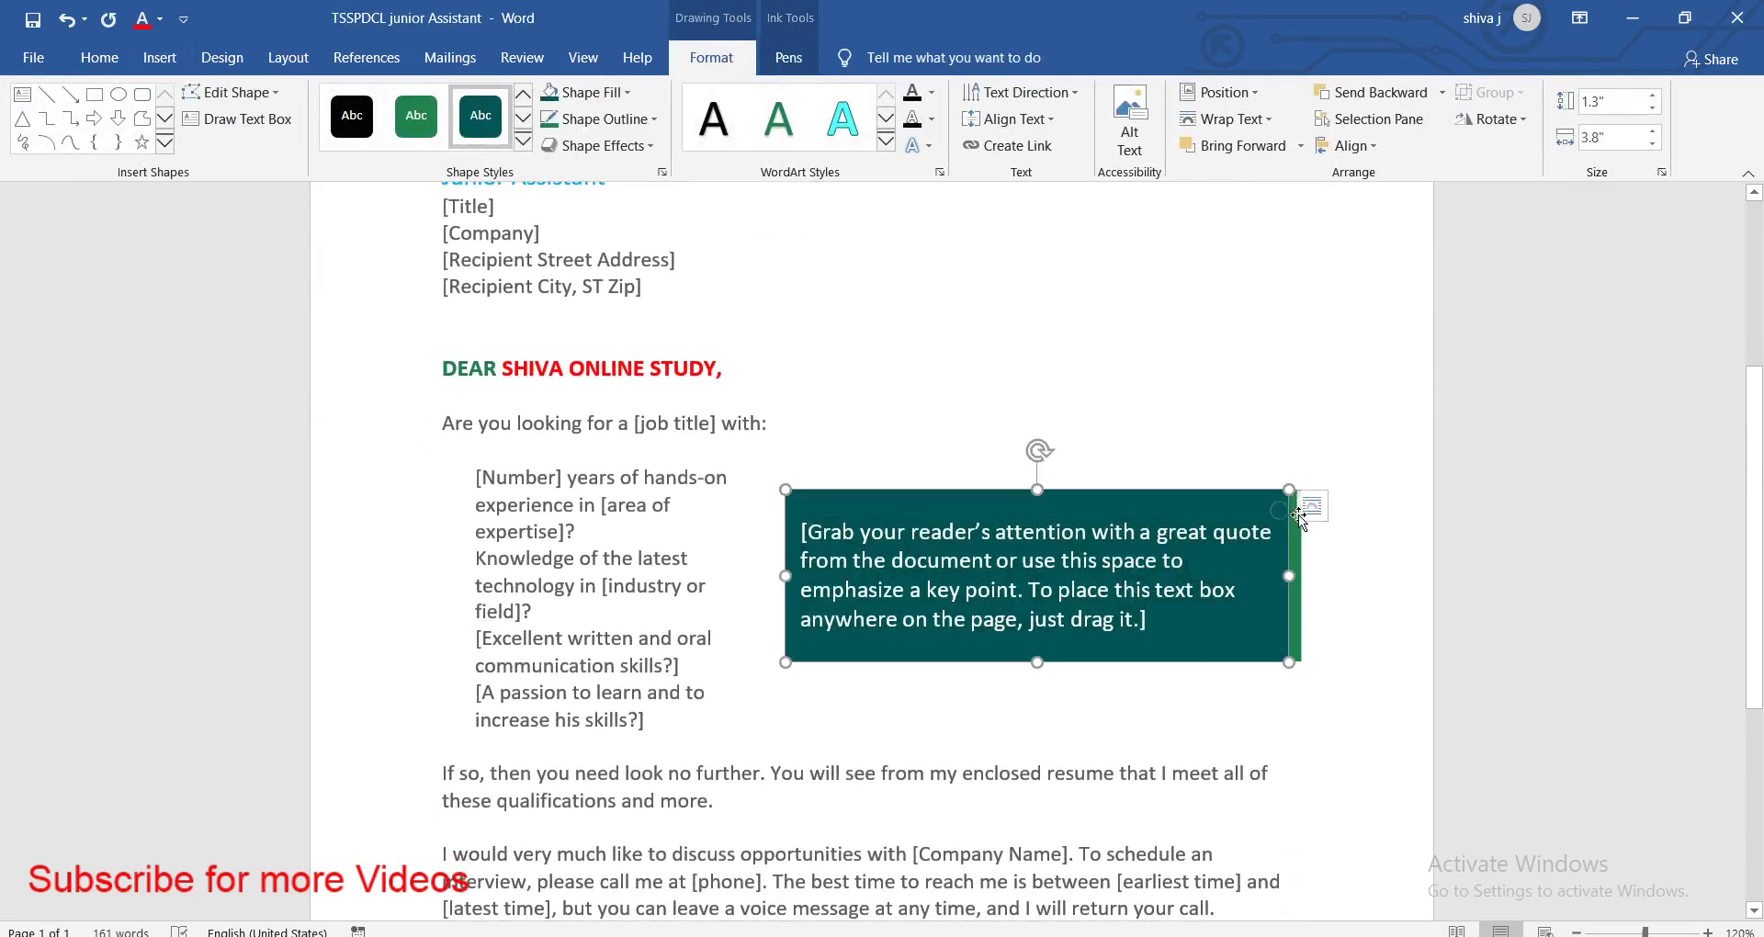
pyautogui.click(1318, 505)
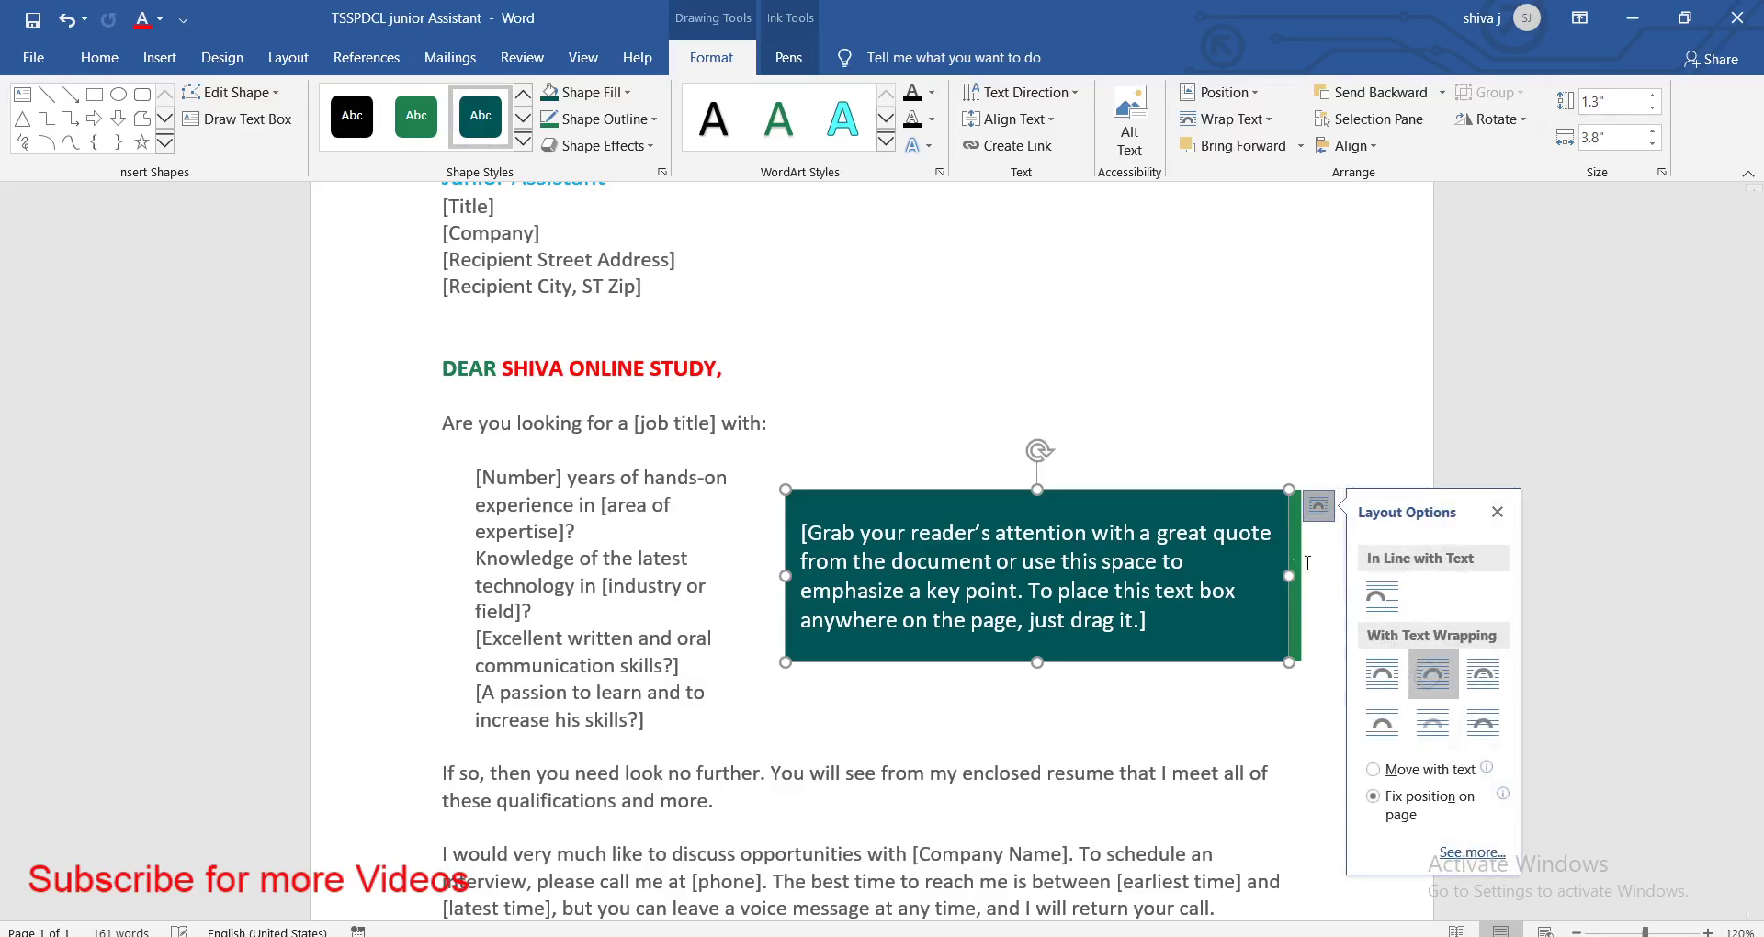
pyautogui.scroll(-1, 1208, 496)
pyautogui.click(1137, 501)
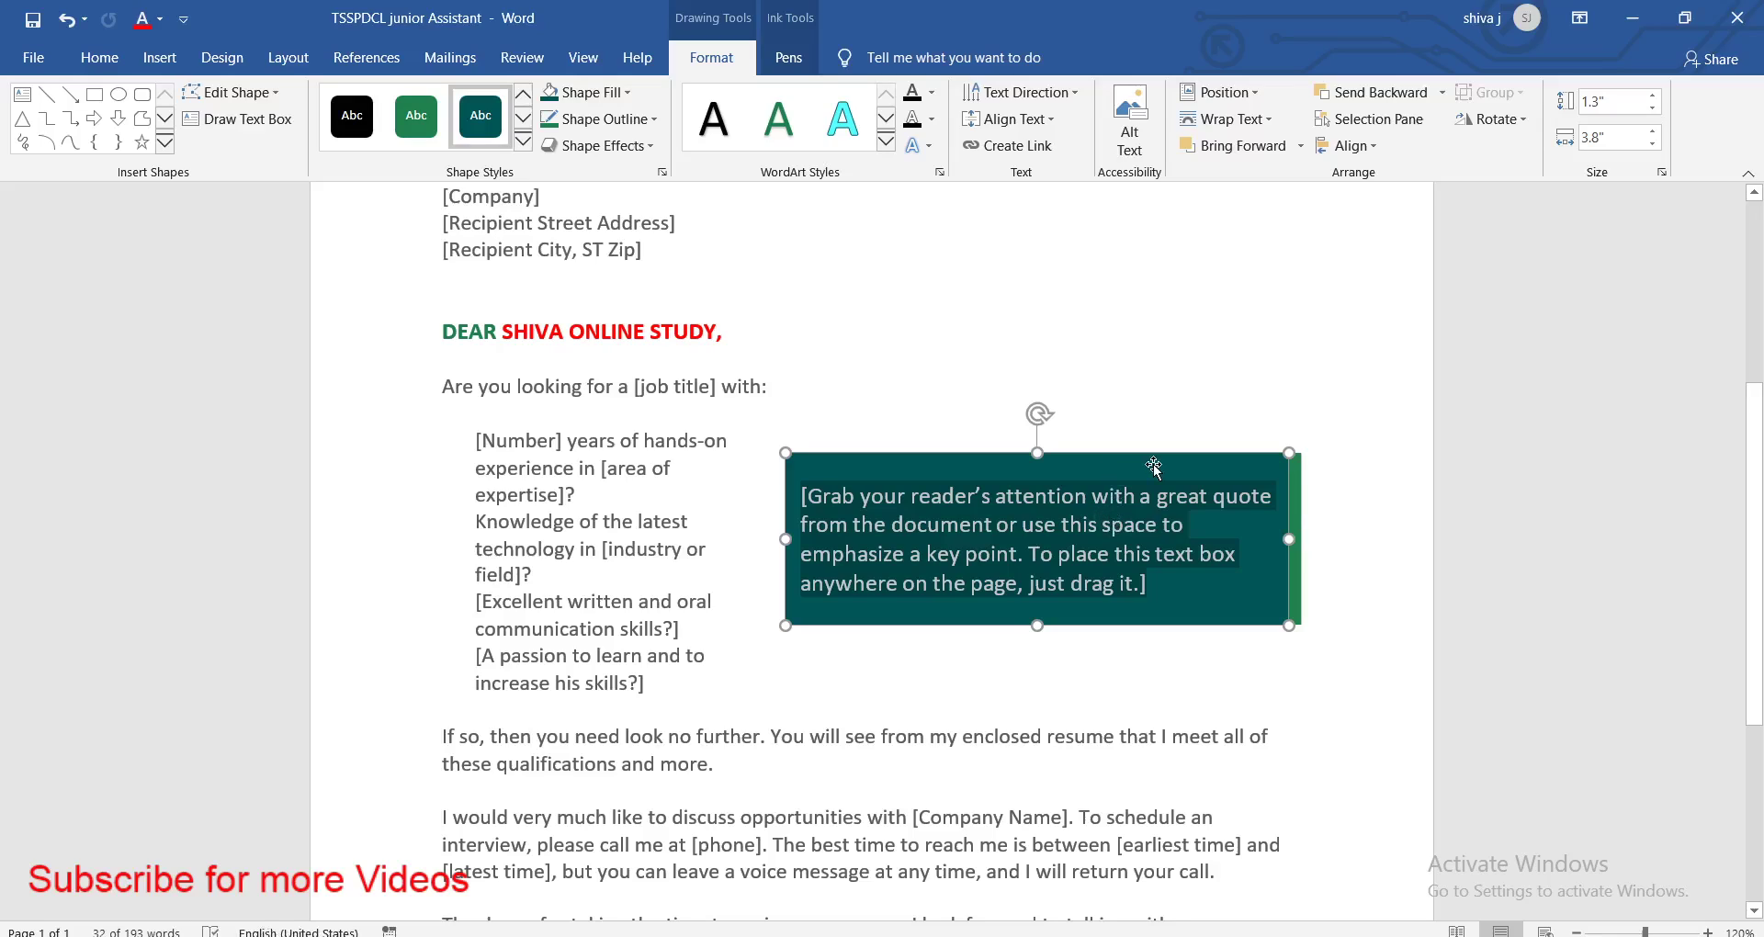
pyautogui.write('TSSPDCL Jr Assistant')
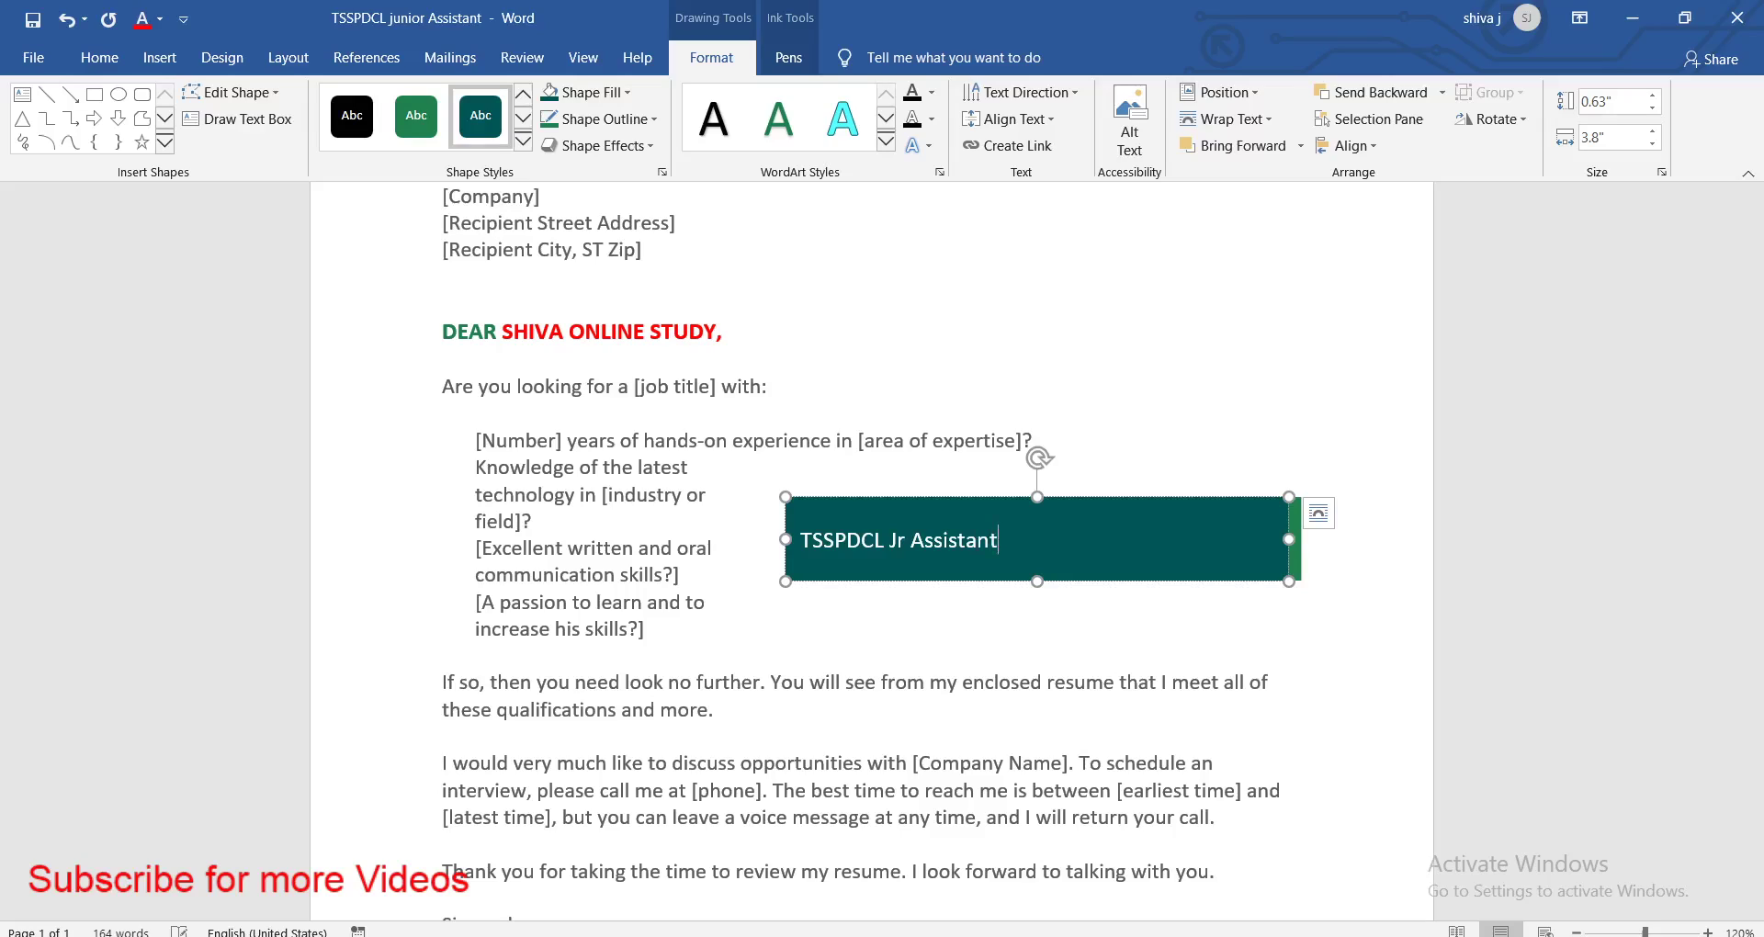
# Move the text box up beside the address block and make it narrower
pyautogui.click(1081, 496)
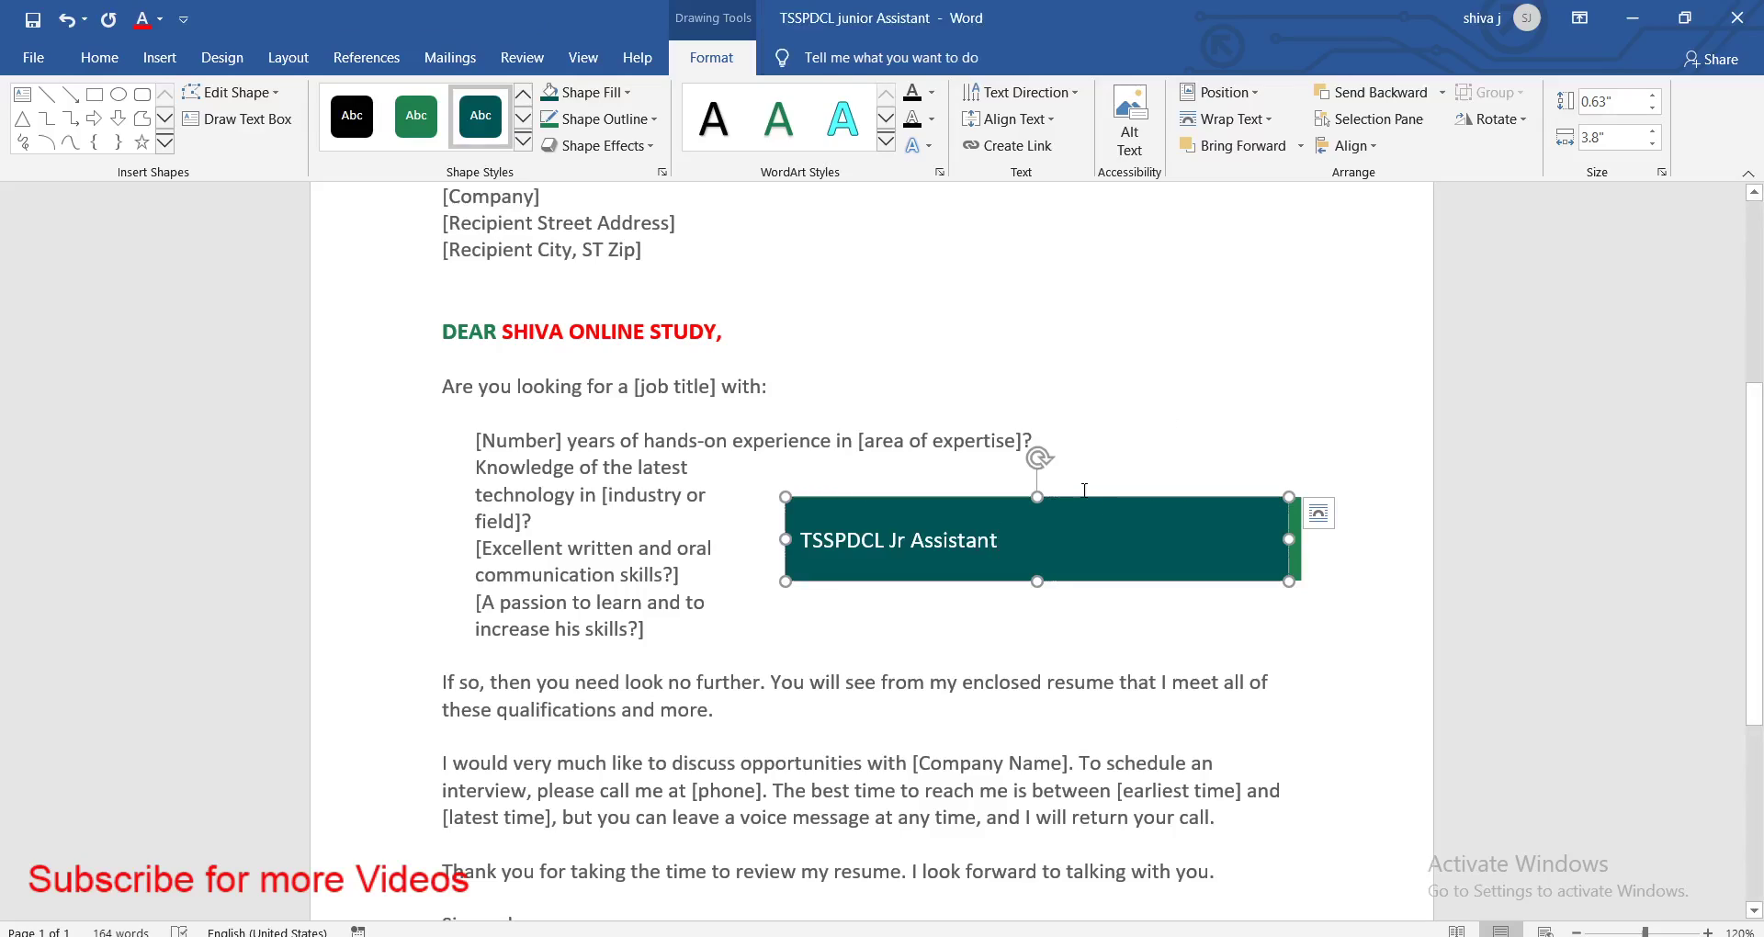
pyautogui.moveTo(1084, 490); pyautogui.dragTo(1105, 96)
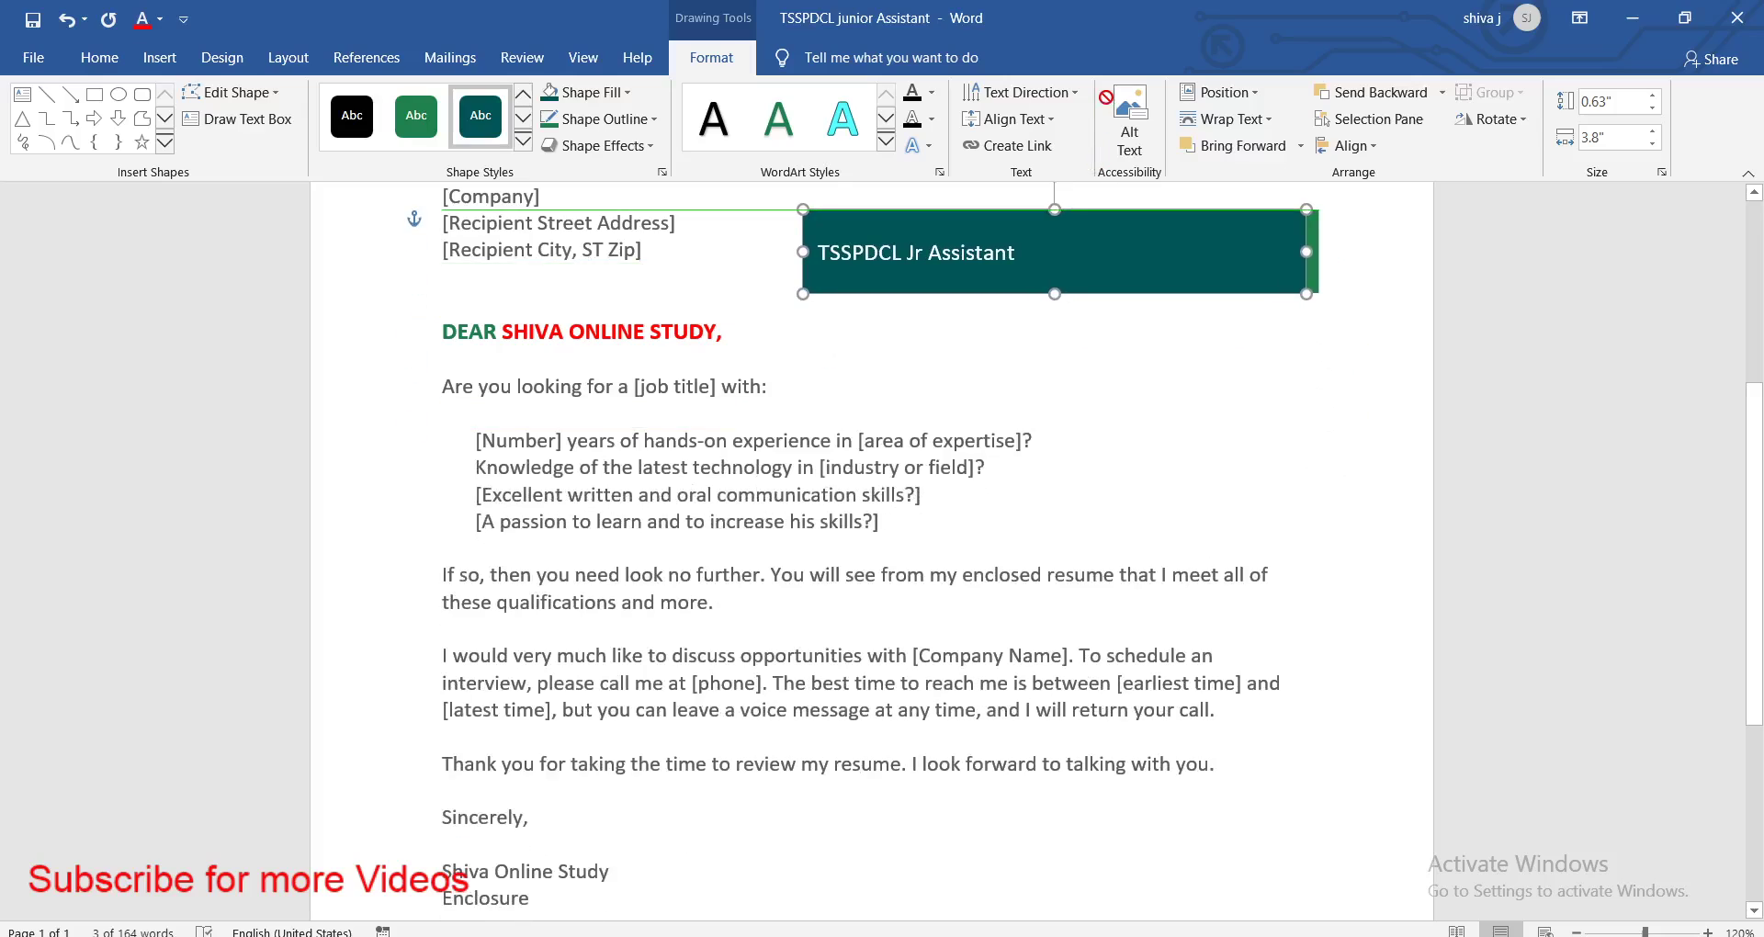
pyautogui.click(1125, 117)
pyautogui.scroll(4, 992, 551)
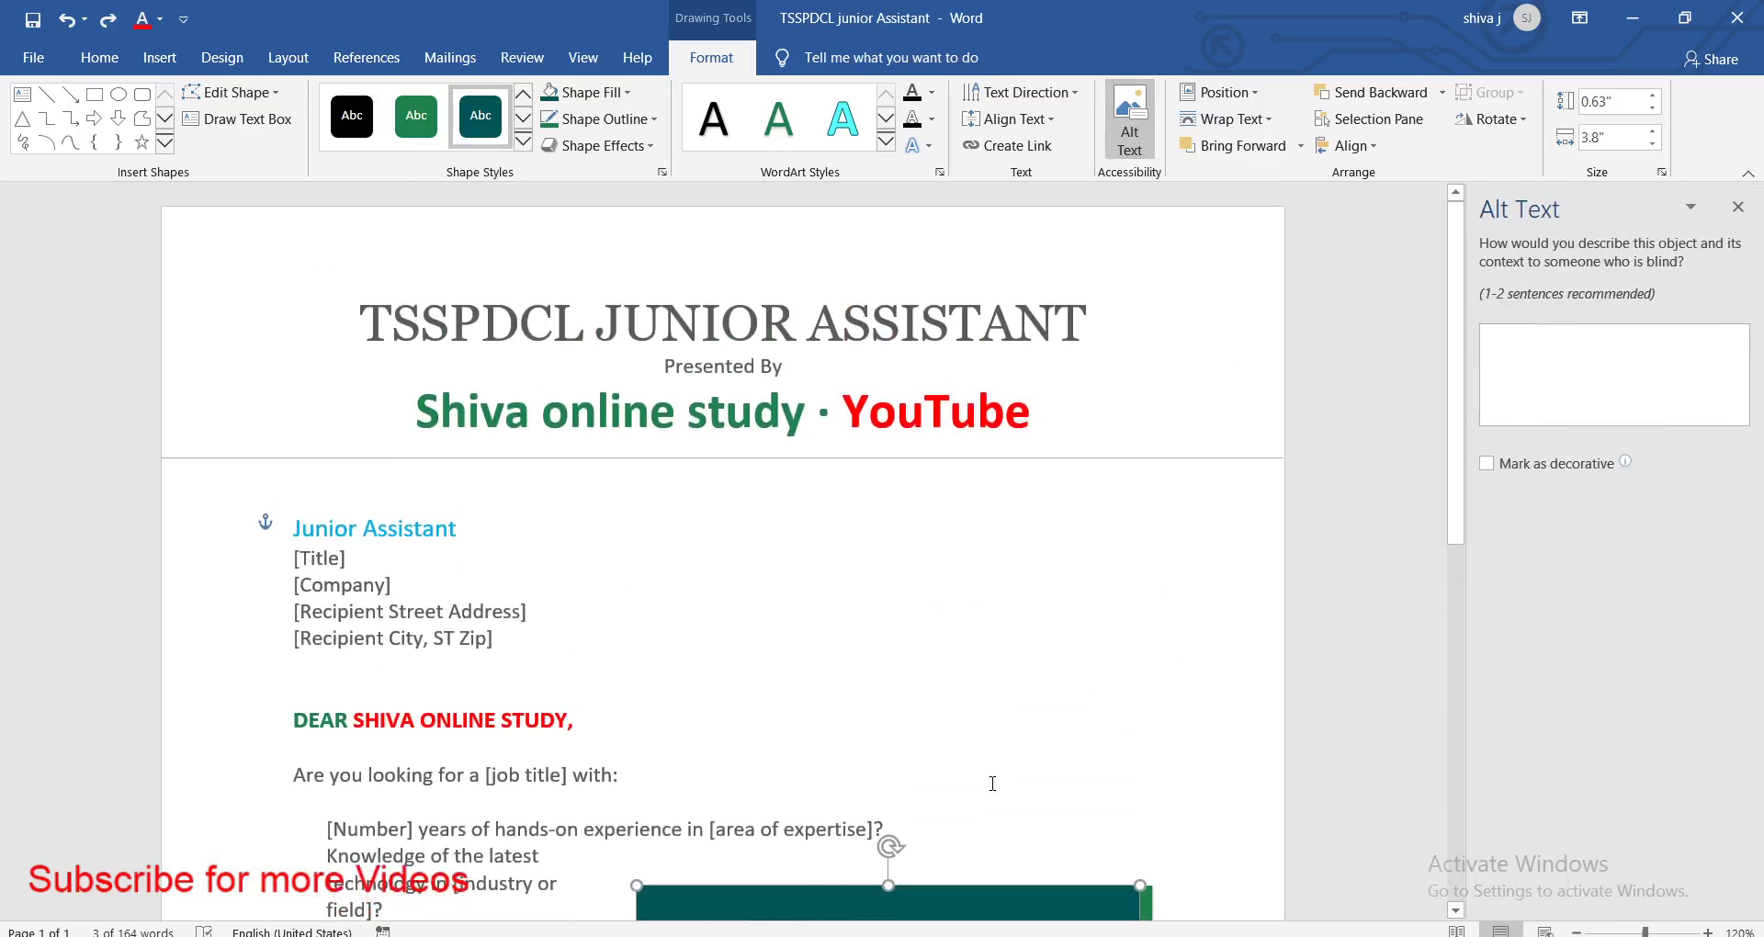
pyautogui.moveTo(960, 887); pyautogui.dragTo(961, 816)
pyautogui.moveTo(1003, 527); pyautogui.dragTo(1013, 511)
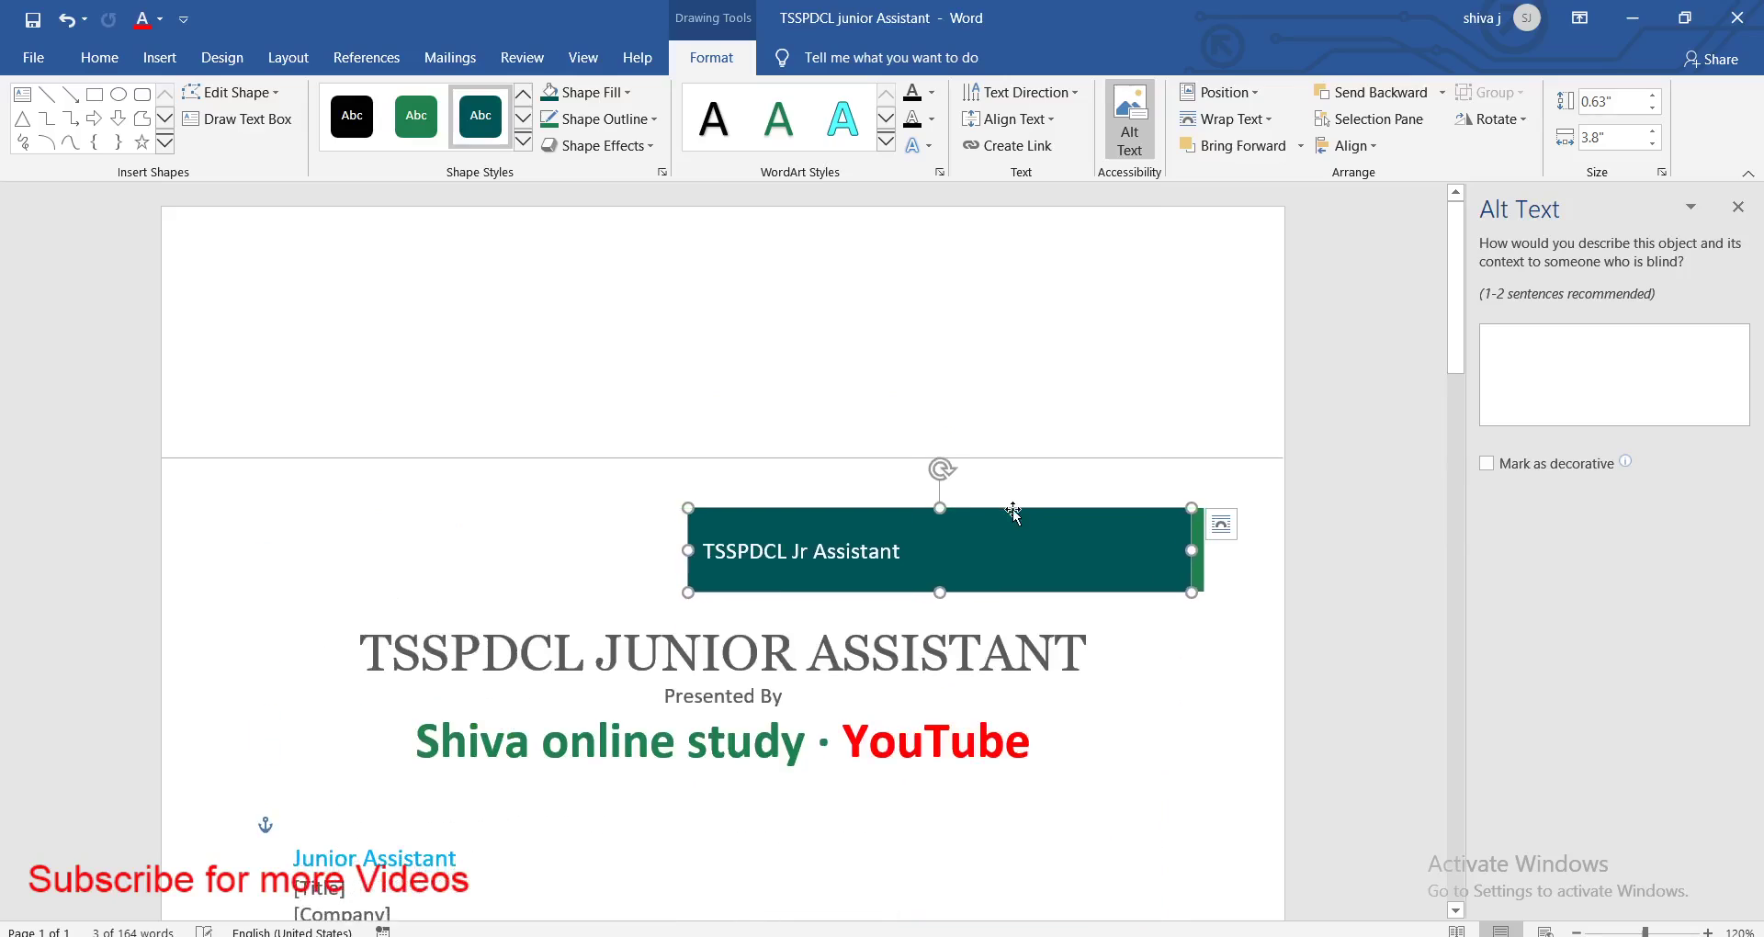
pyautogui.hotkey('ctrl', 'z')
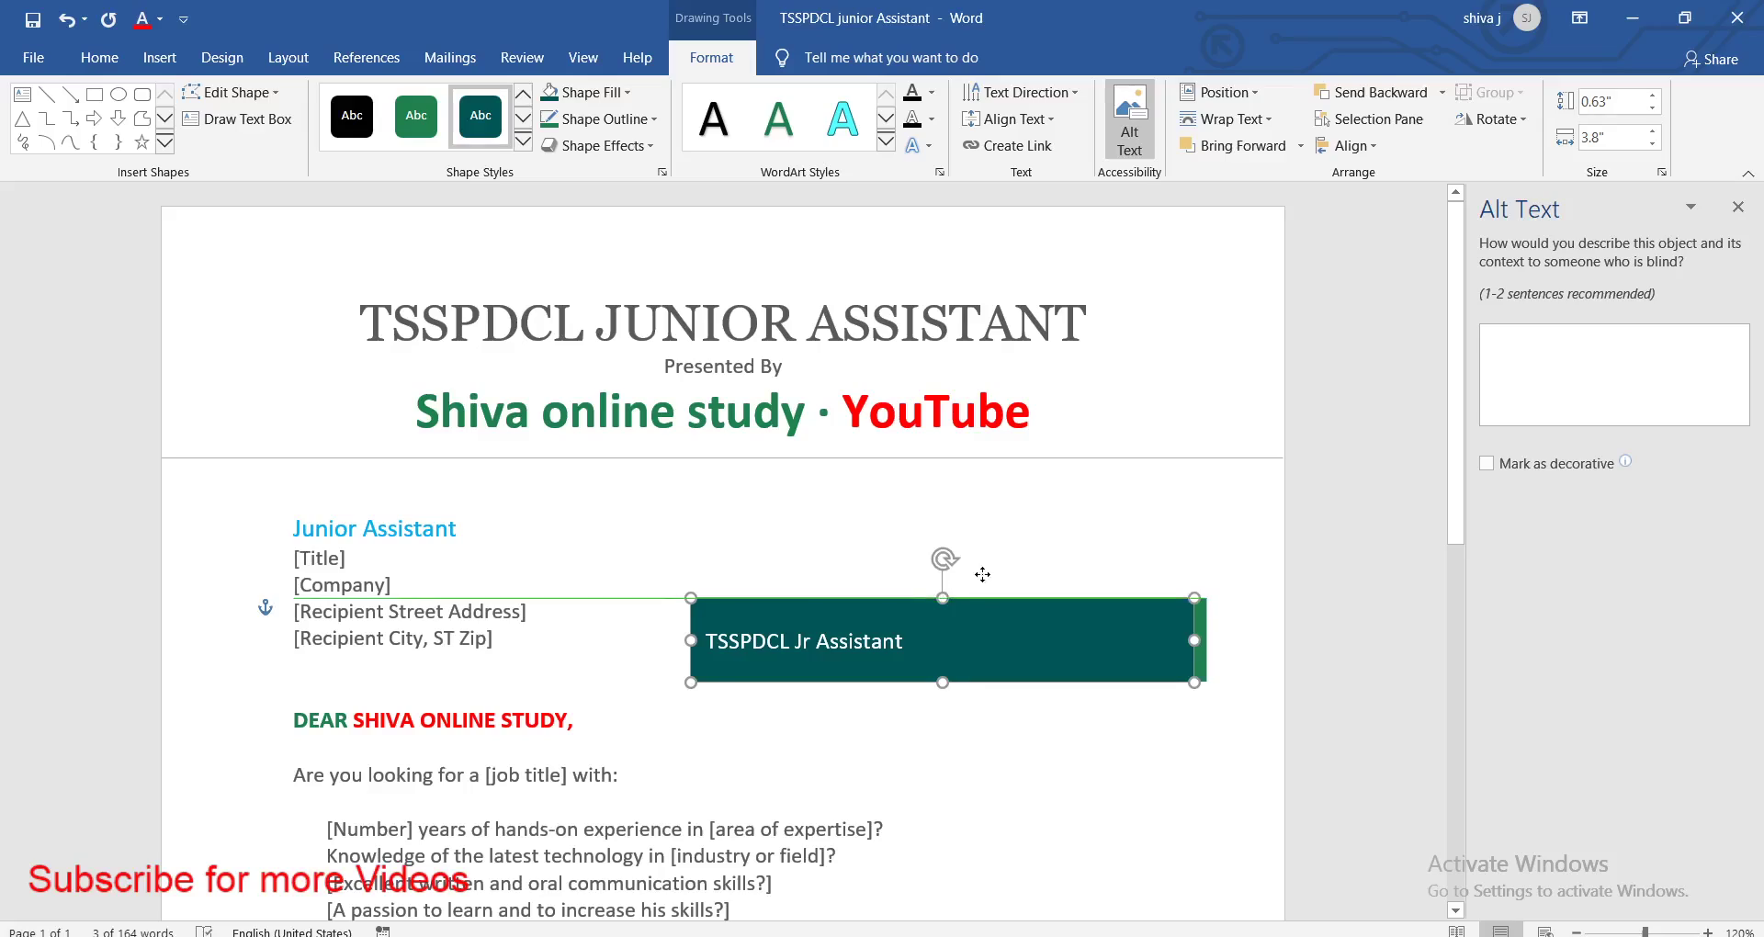
pyautogui.moveTo(951, 593); pyautogui.dragTo(958, 565)
pyautogui.moveTo(1200, 612)
pyautogui.mouseDown()
pyautogui.moveTo(1031, 612)
pyautogui.moveTo(1097, 710)
pyautogui.mouseUp()
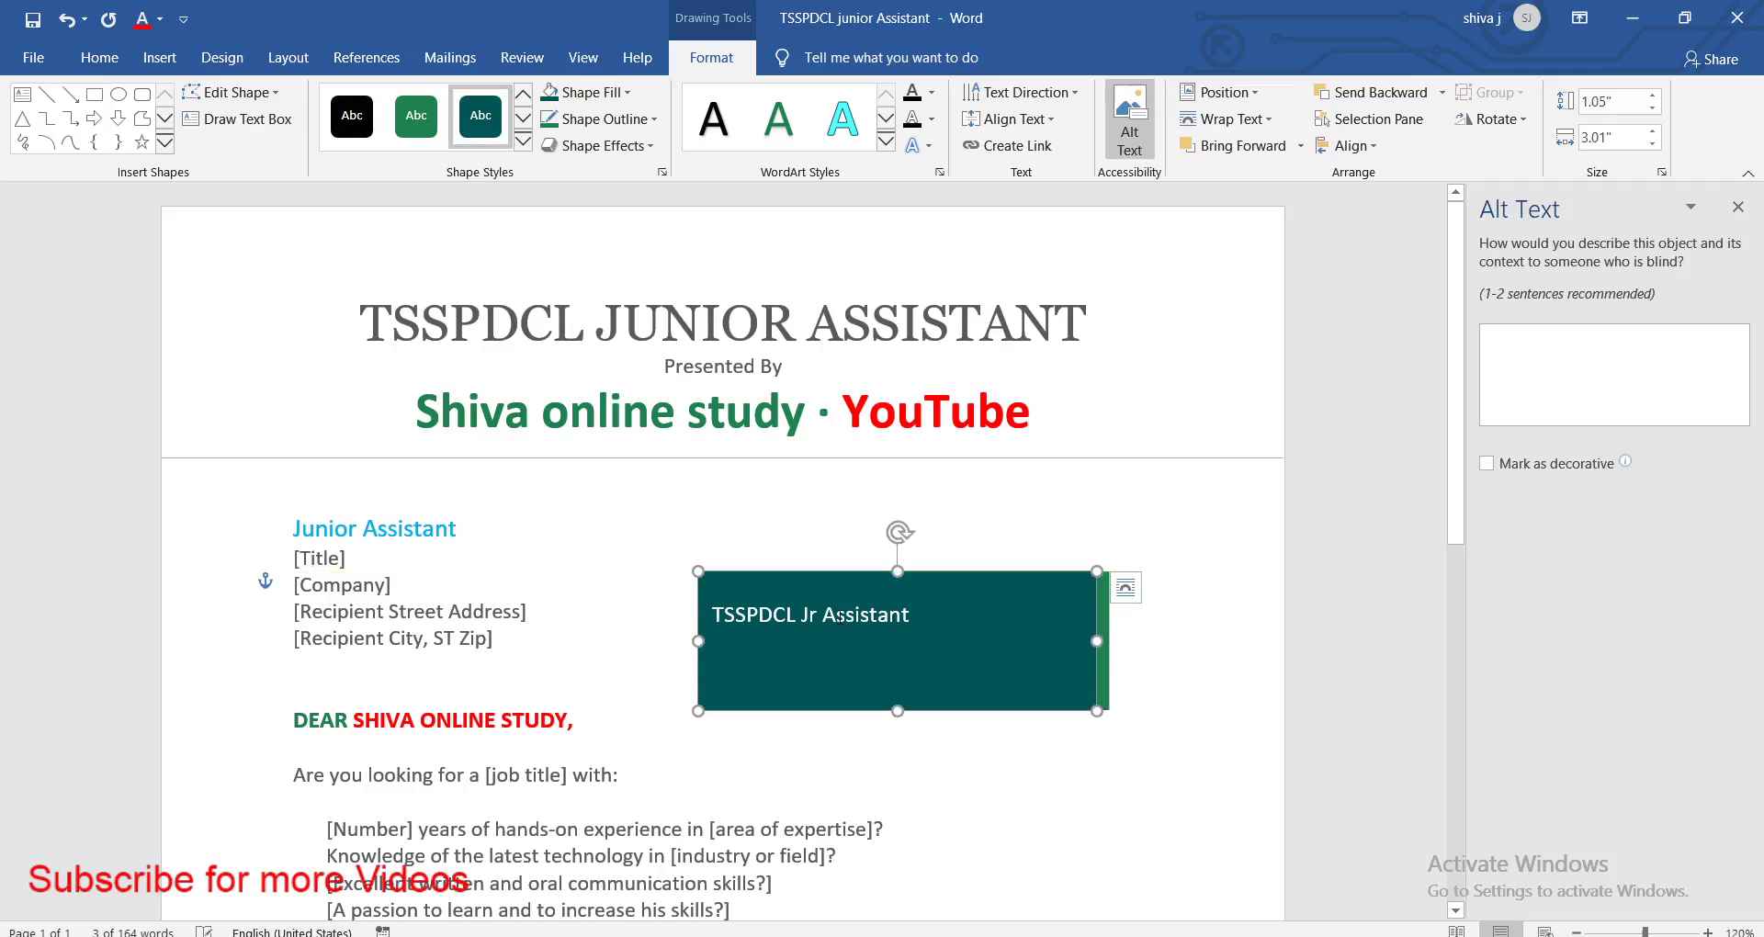
pyautogui.moveTo(930, 575); pyautogui.dragTo(966, 528)
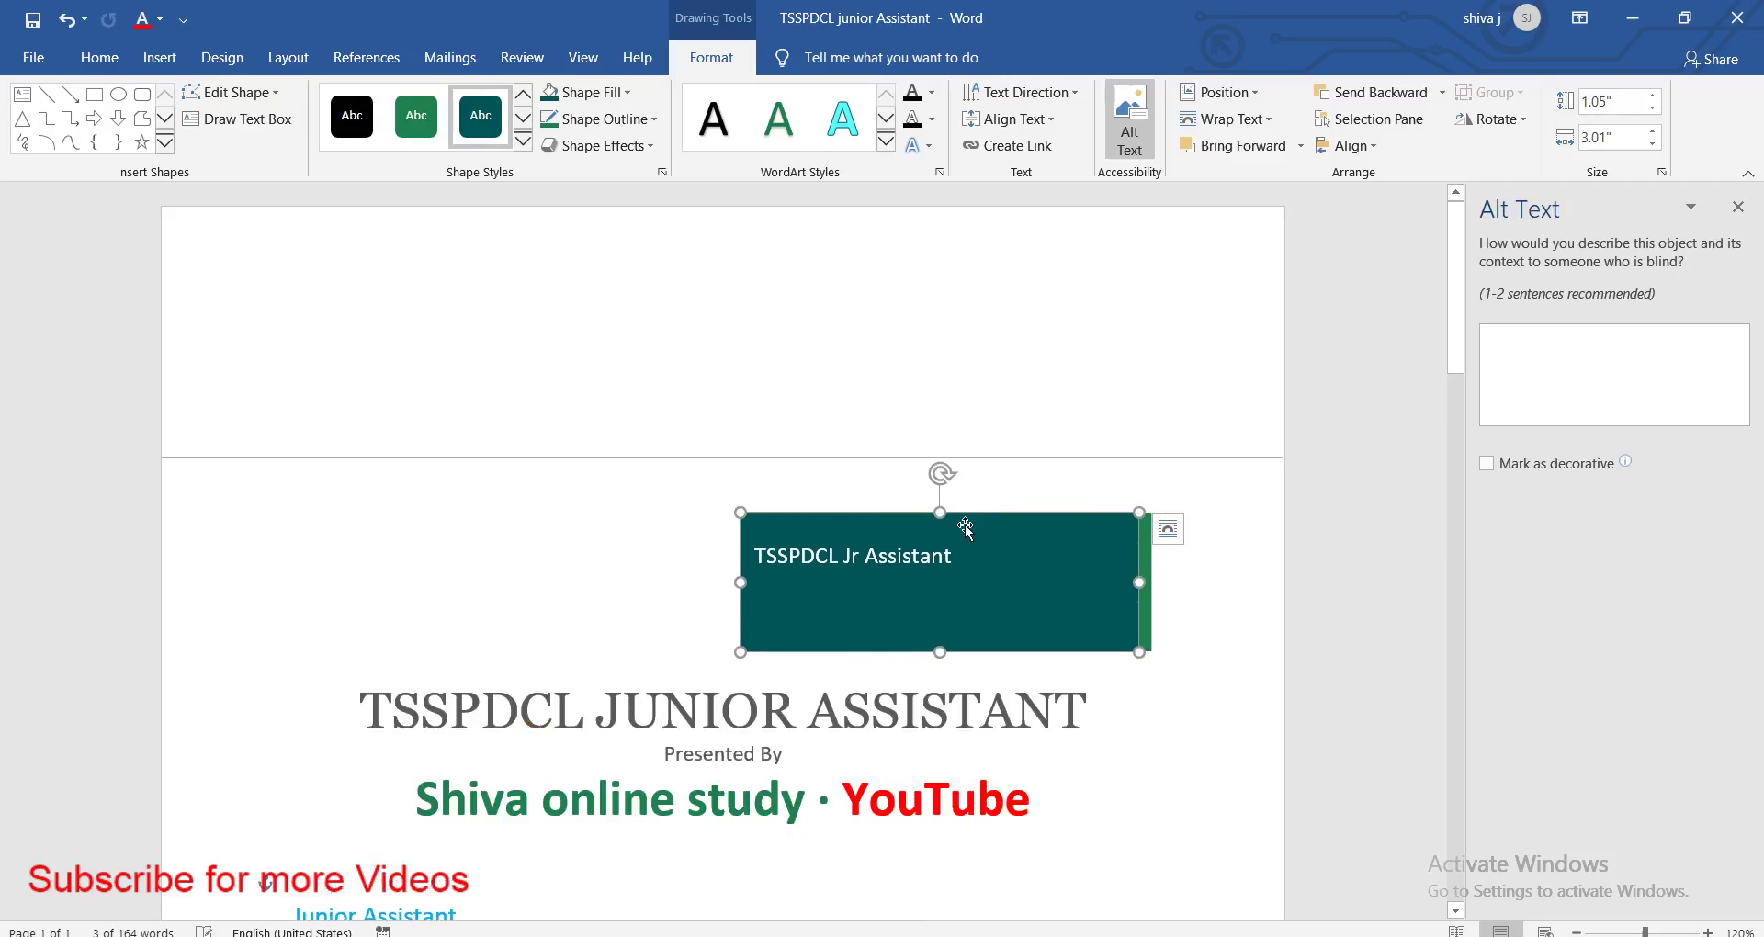
# Undo all the text box edits with repeated Ctrl+Z
pyautogui.hotkey('ctrl', 'z')
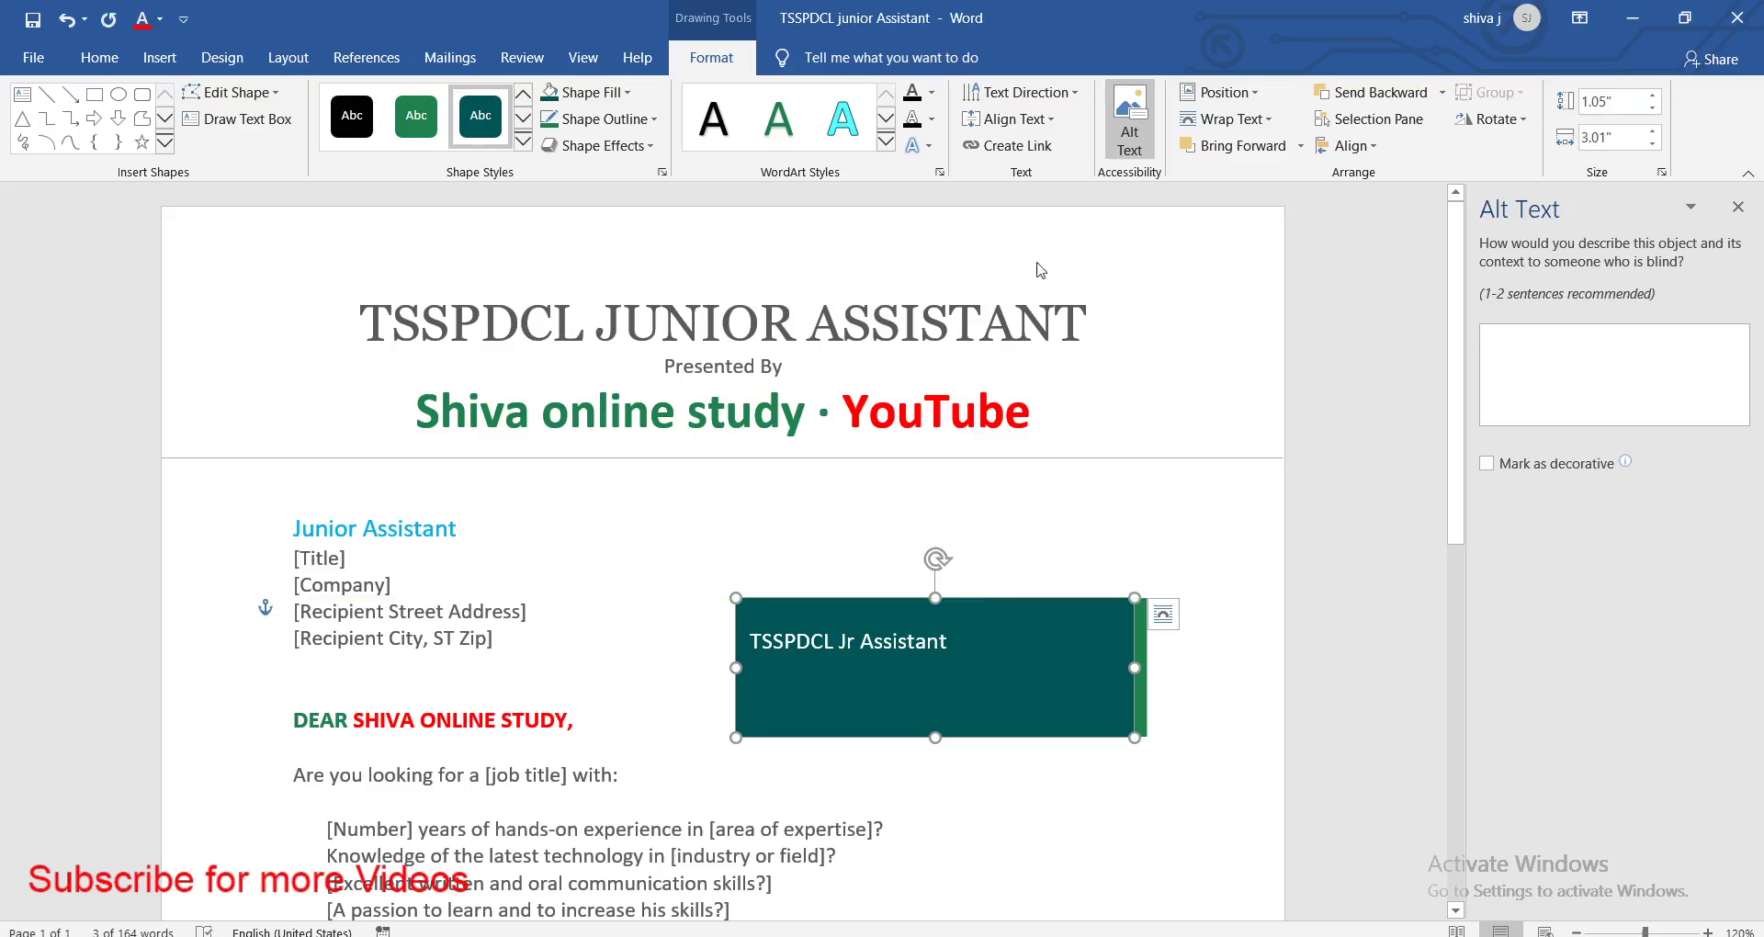
pyautogui.hotkey('ctrl', 'z')
pyautogui.hotkey('ctrl', 'z')
pyautogui.hotkey('ctrl', 'z')
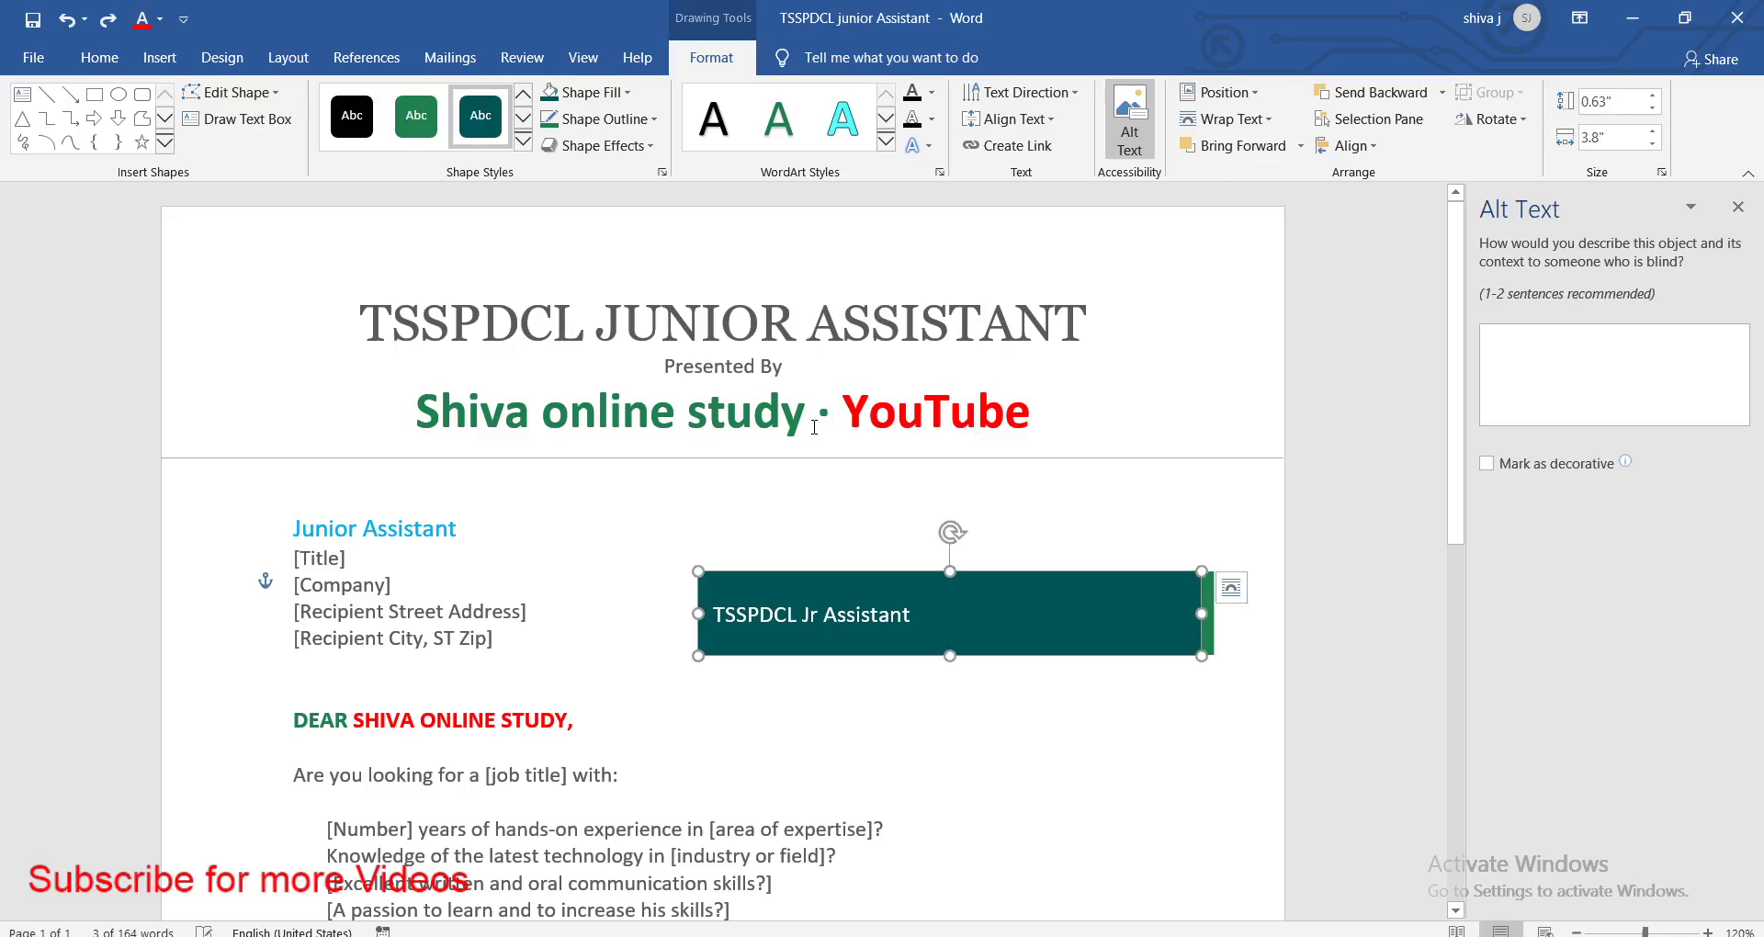
pyautogui.hotkey('ctrl', 'z')
pyautogui.hotkey('ctrl', 'z')
pyautogui.hotkey('ctrl', 'z')
pyautogui.hotkey('ctrl', 'z')
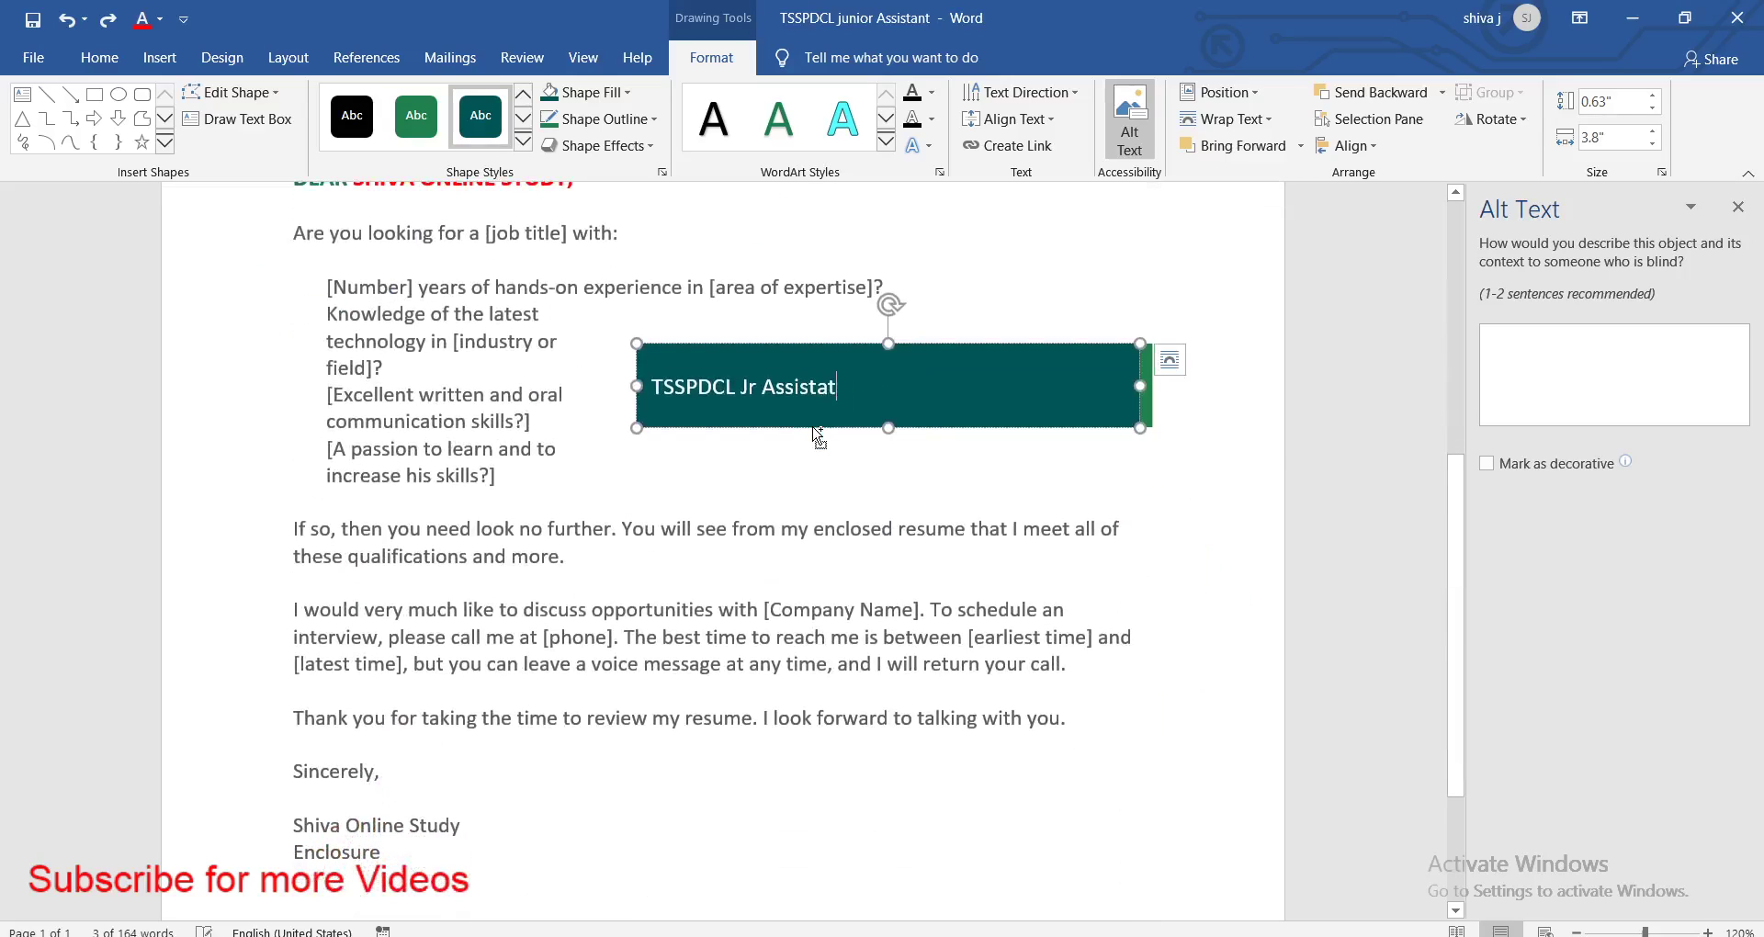
pyautogui.hotkey('ctrl', 'z')
pyautogui.hotkey('ctrl', 'z')
pyautogui.hotkey('ctrl', 'z')
pyautogui.hotkey('ctrl', 'z')
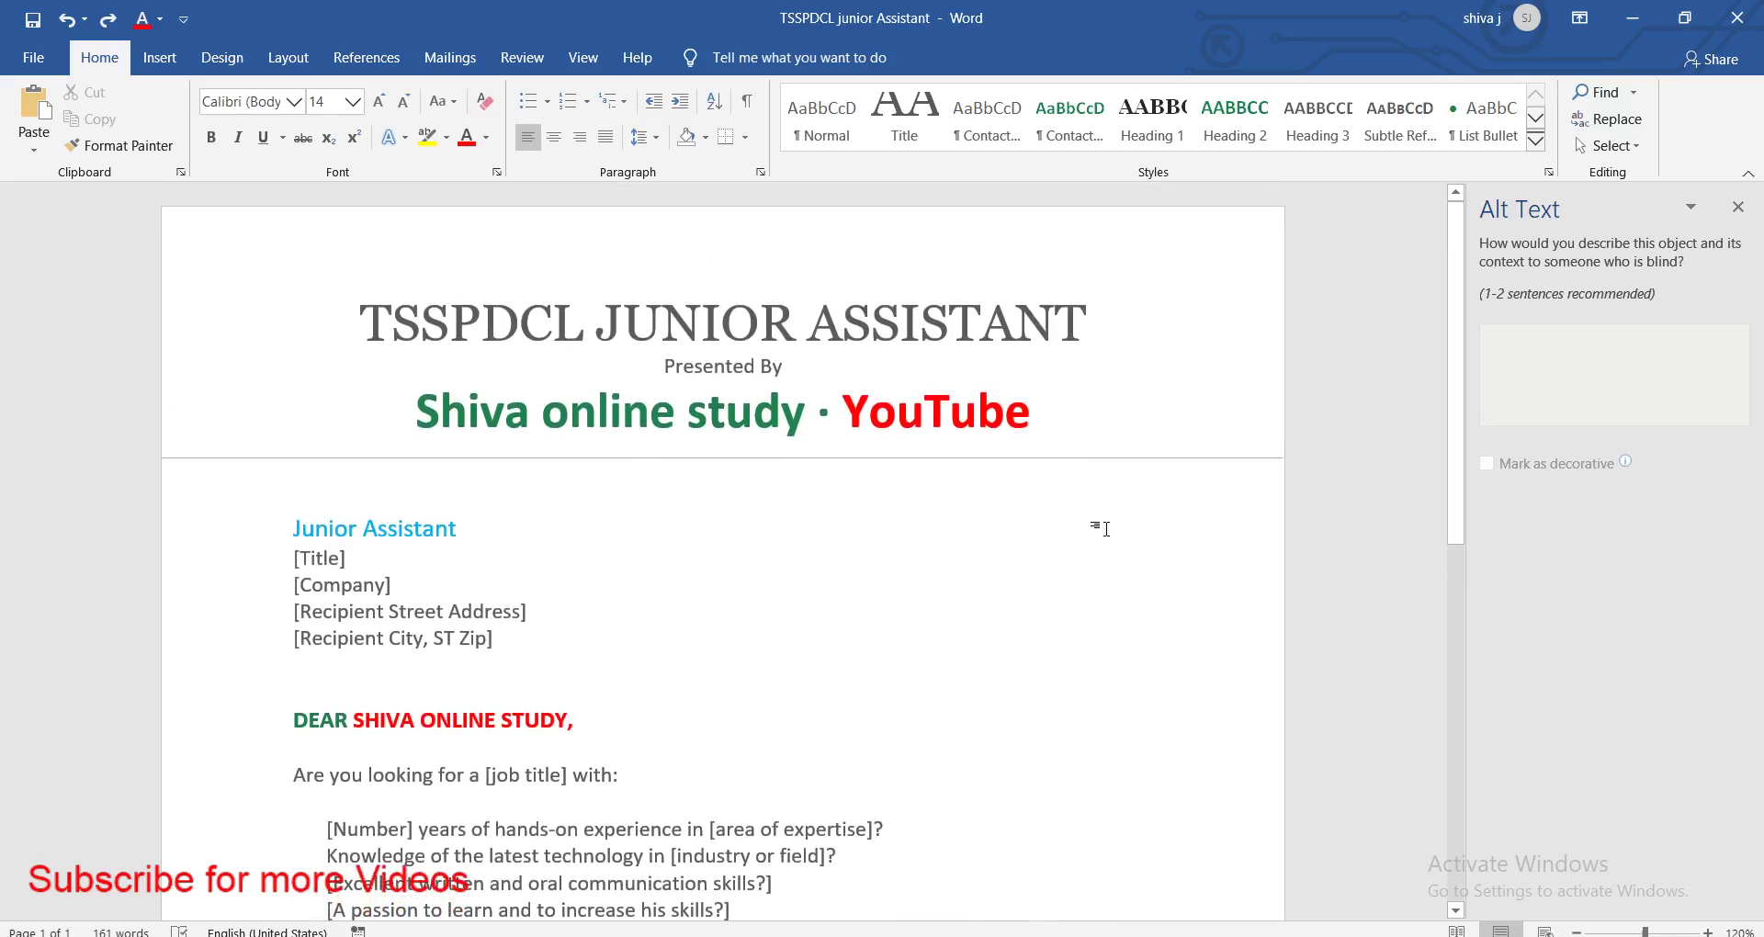
pyautogui.click(169, 62)
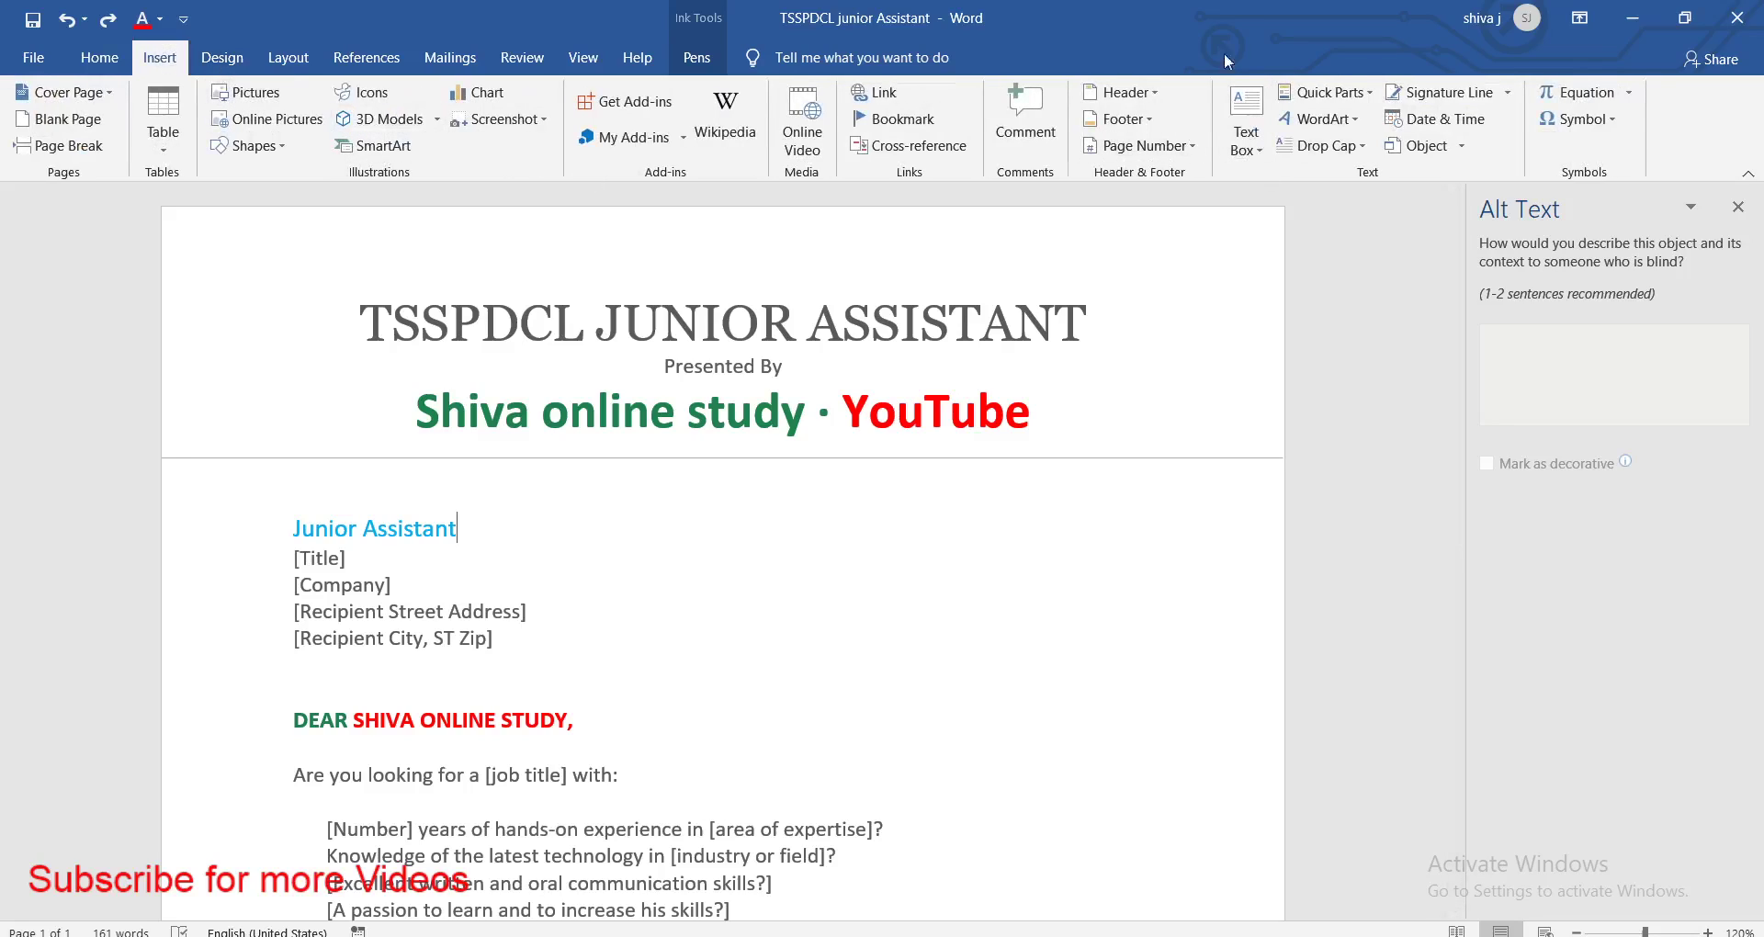
pyautogui.moveTo(1345, 57); pyautogui.dragTo(1286, 78)
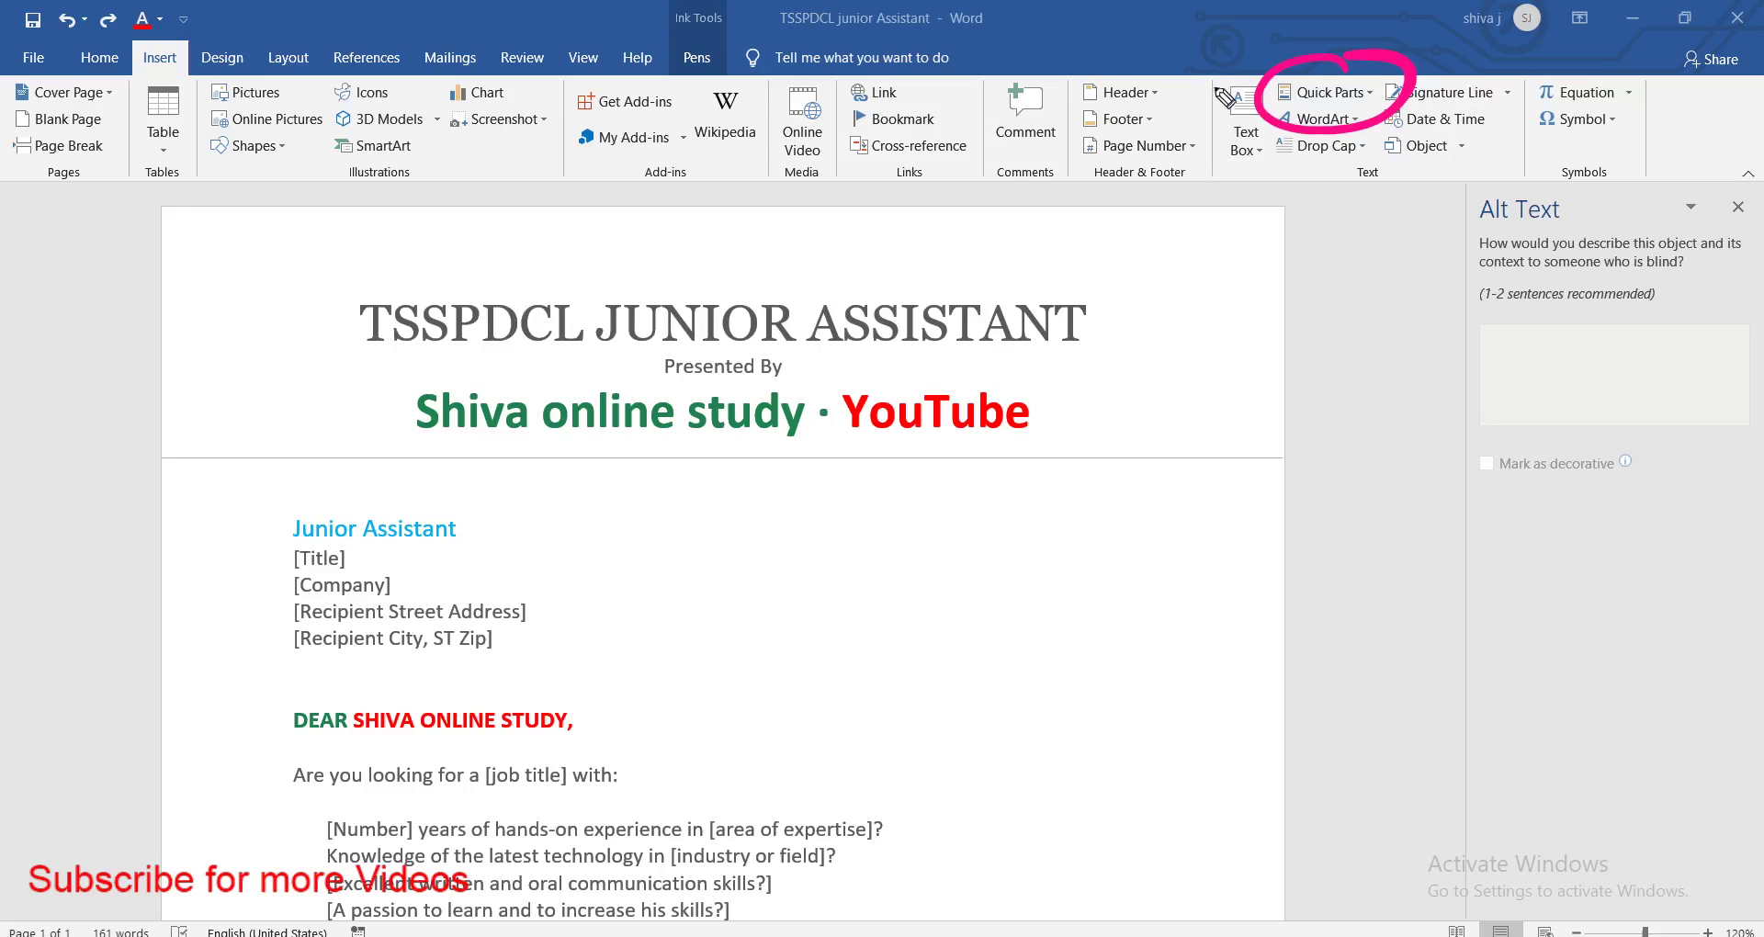
pyautogui.click(1690, 206)
pyautogui.click(1713, 236)
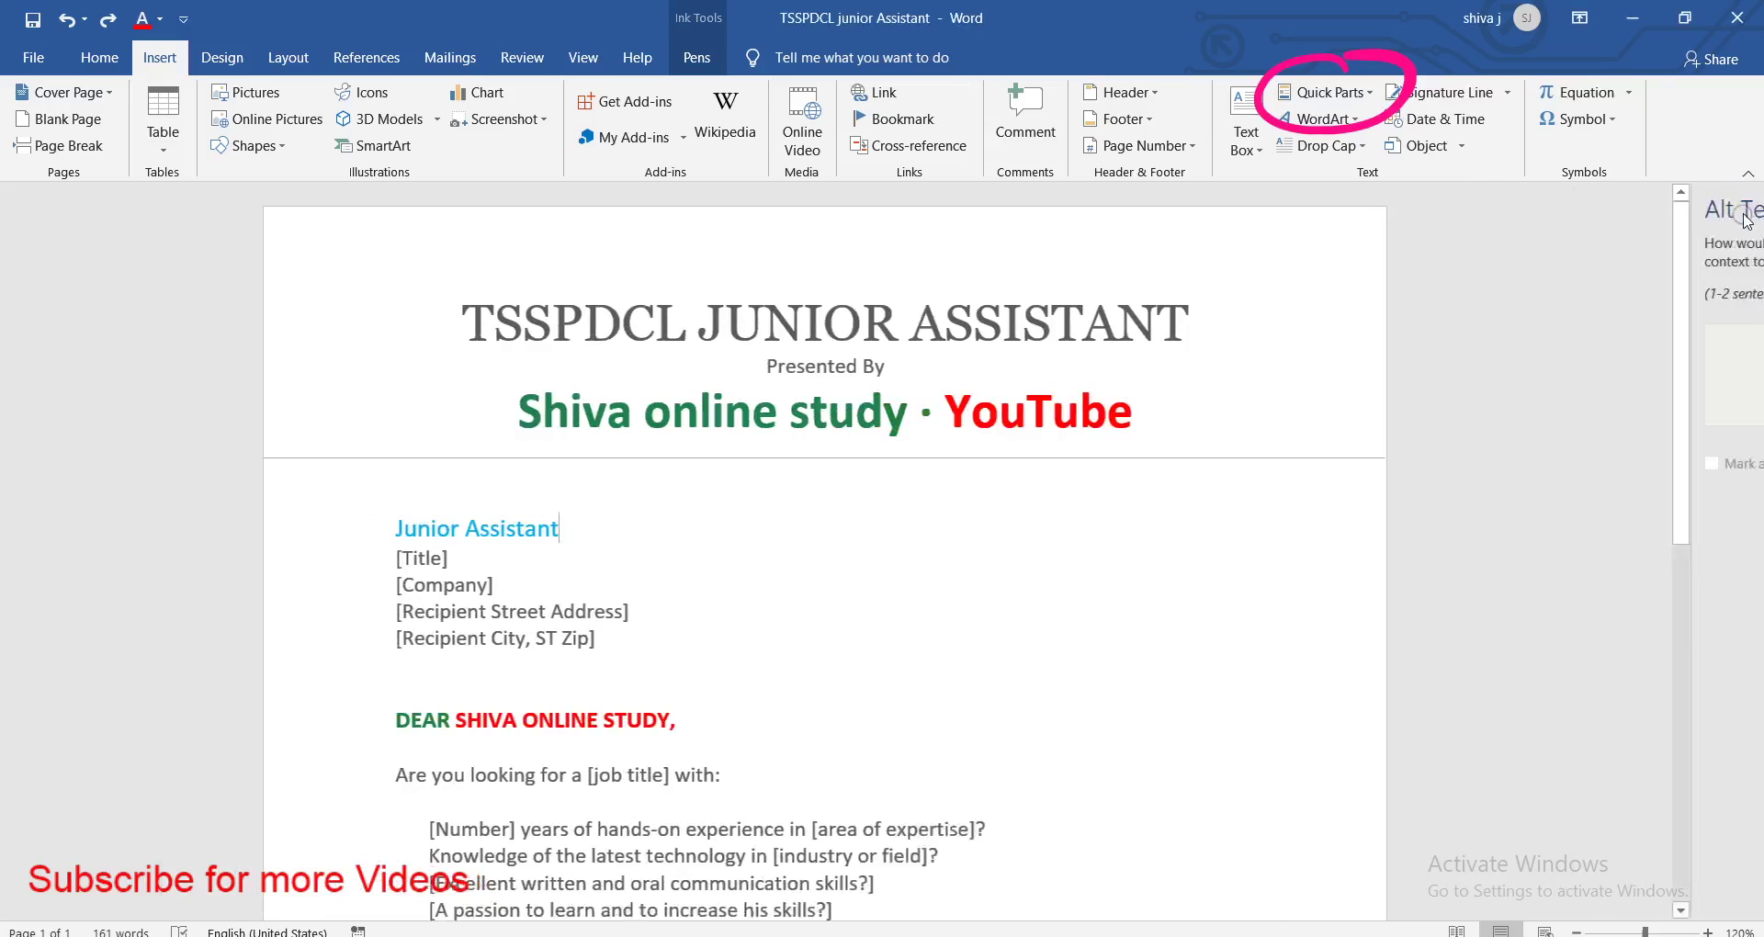
pyautogui.click(1745, 220)
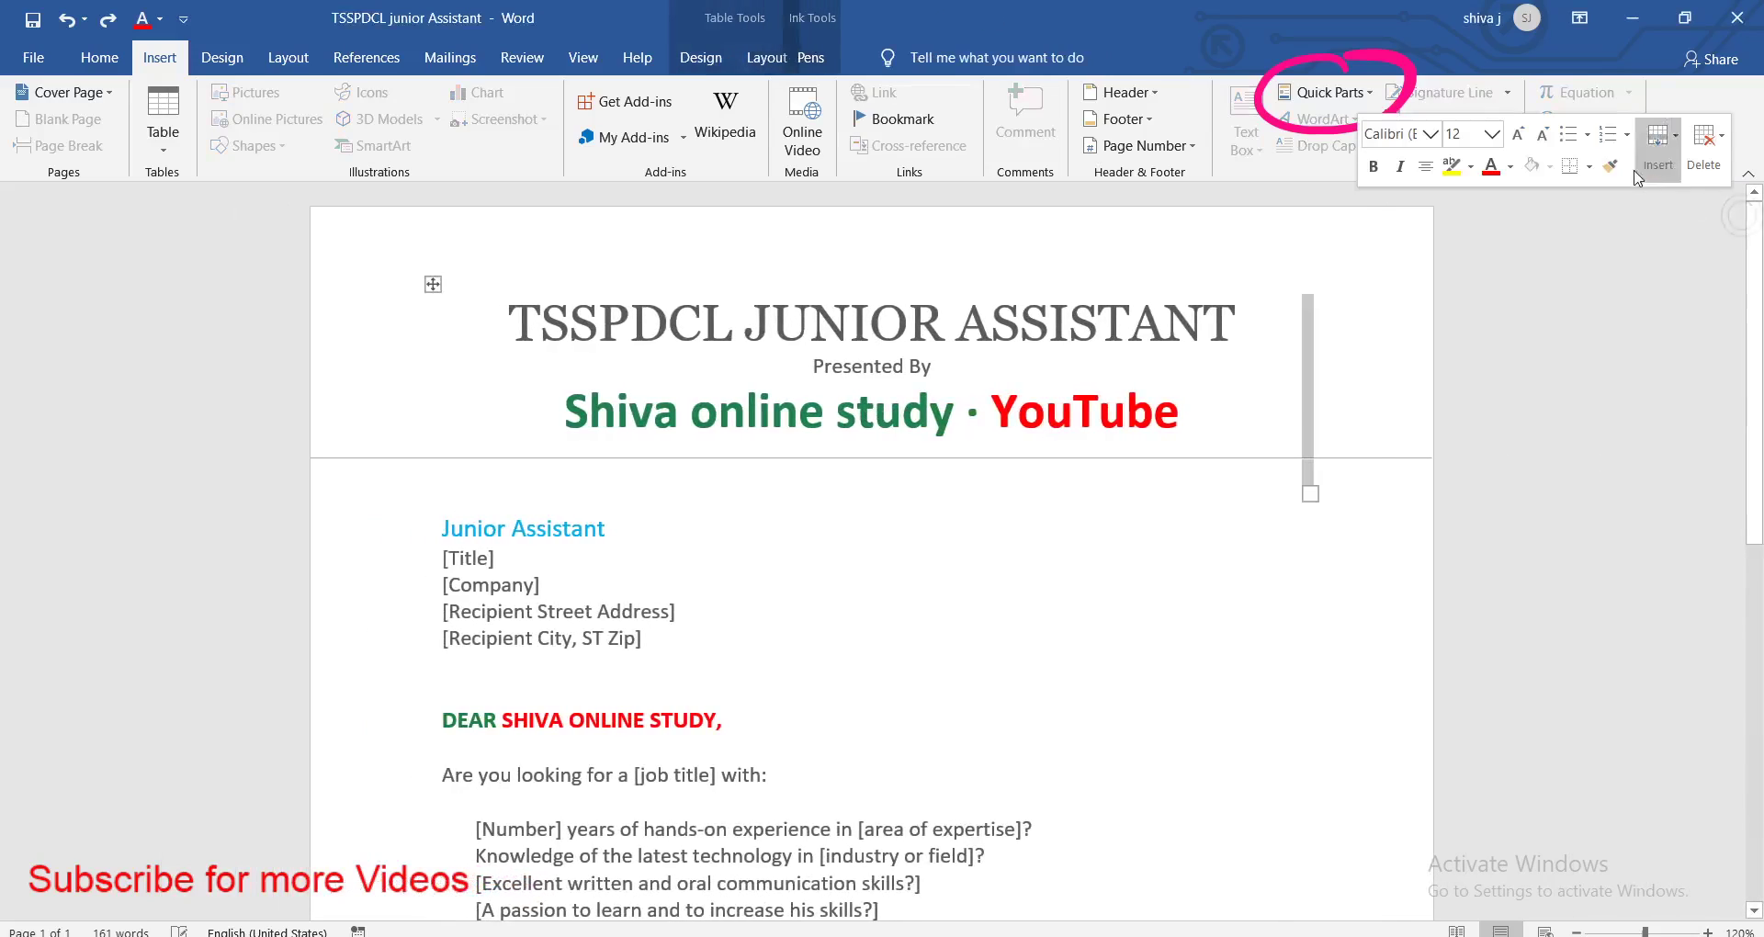
pyautogui.click(1331, 95)
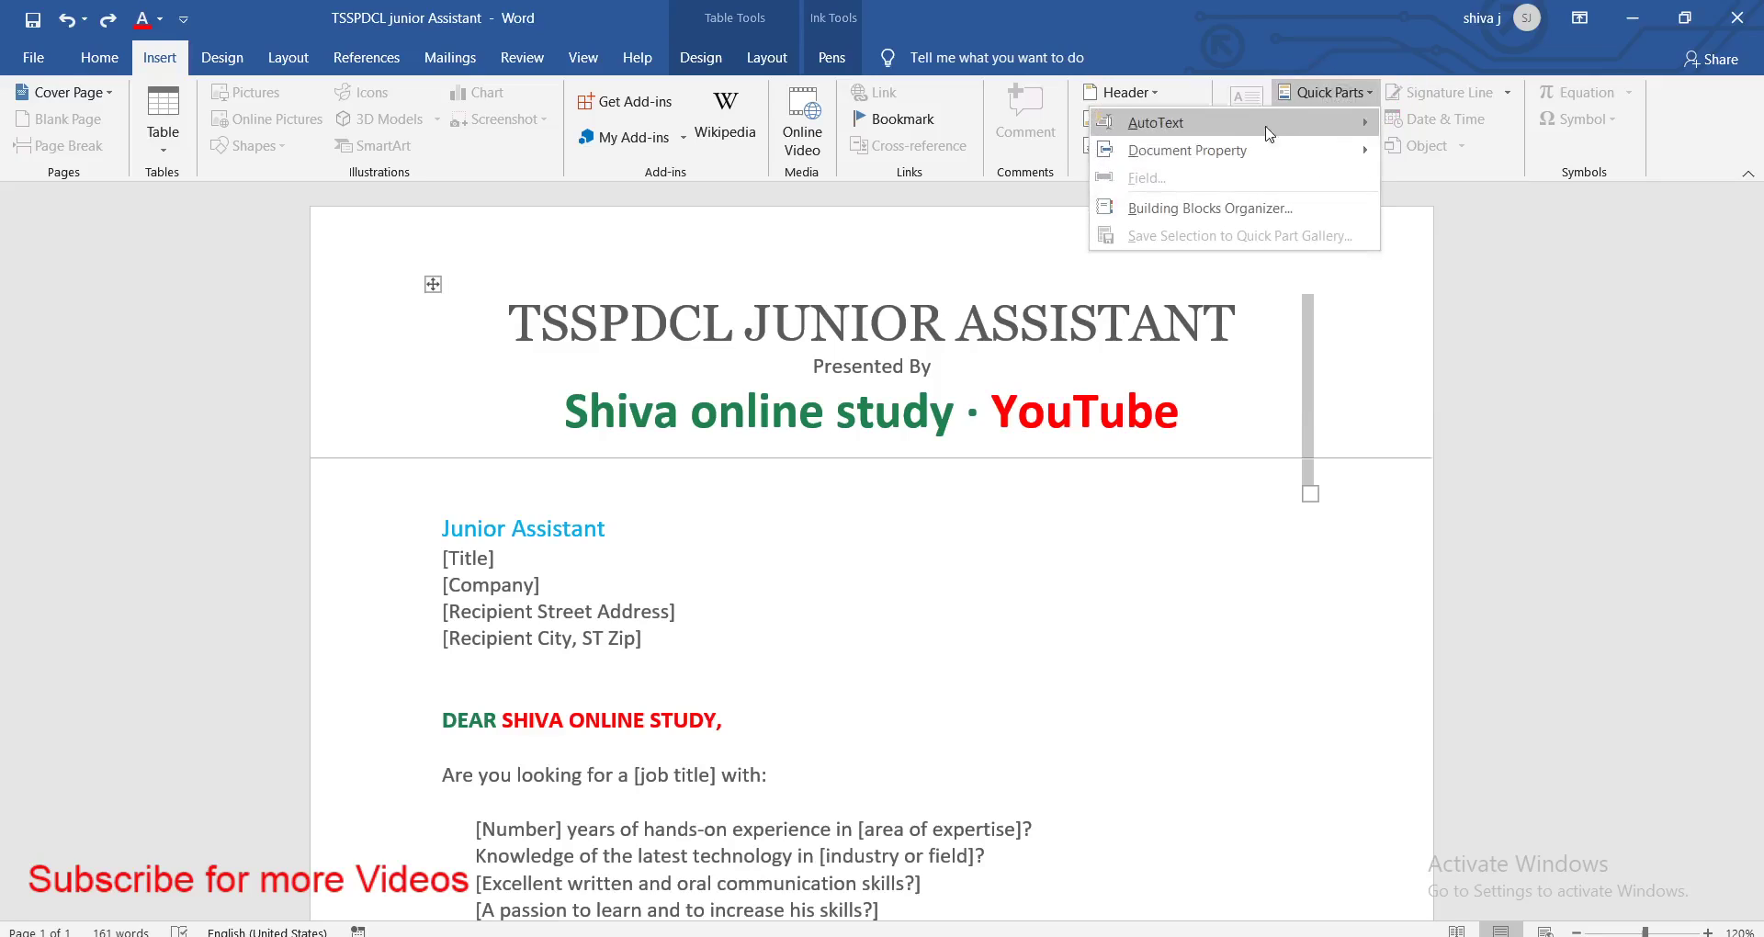
pyautogui.moveTo(1240, 152)
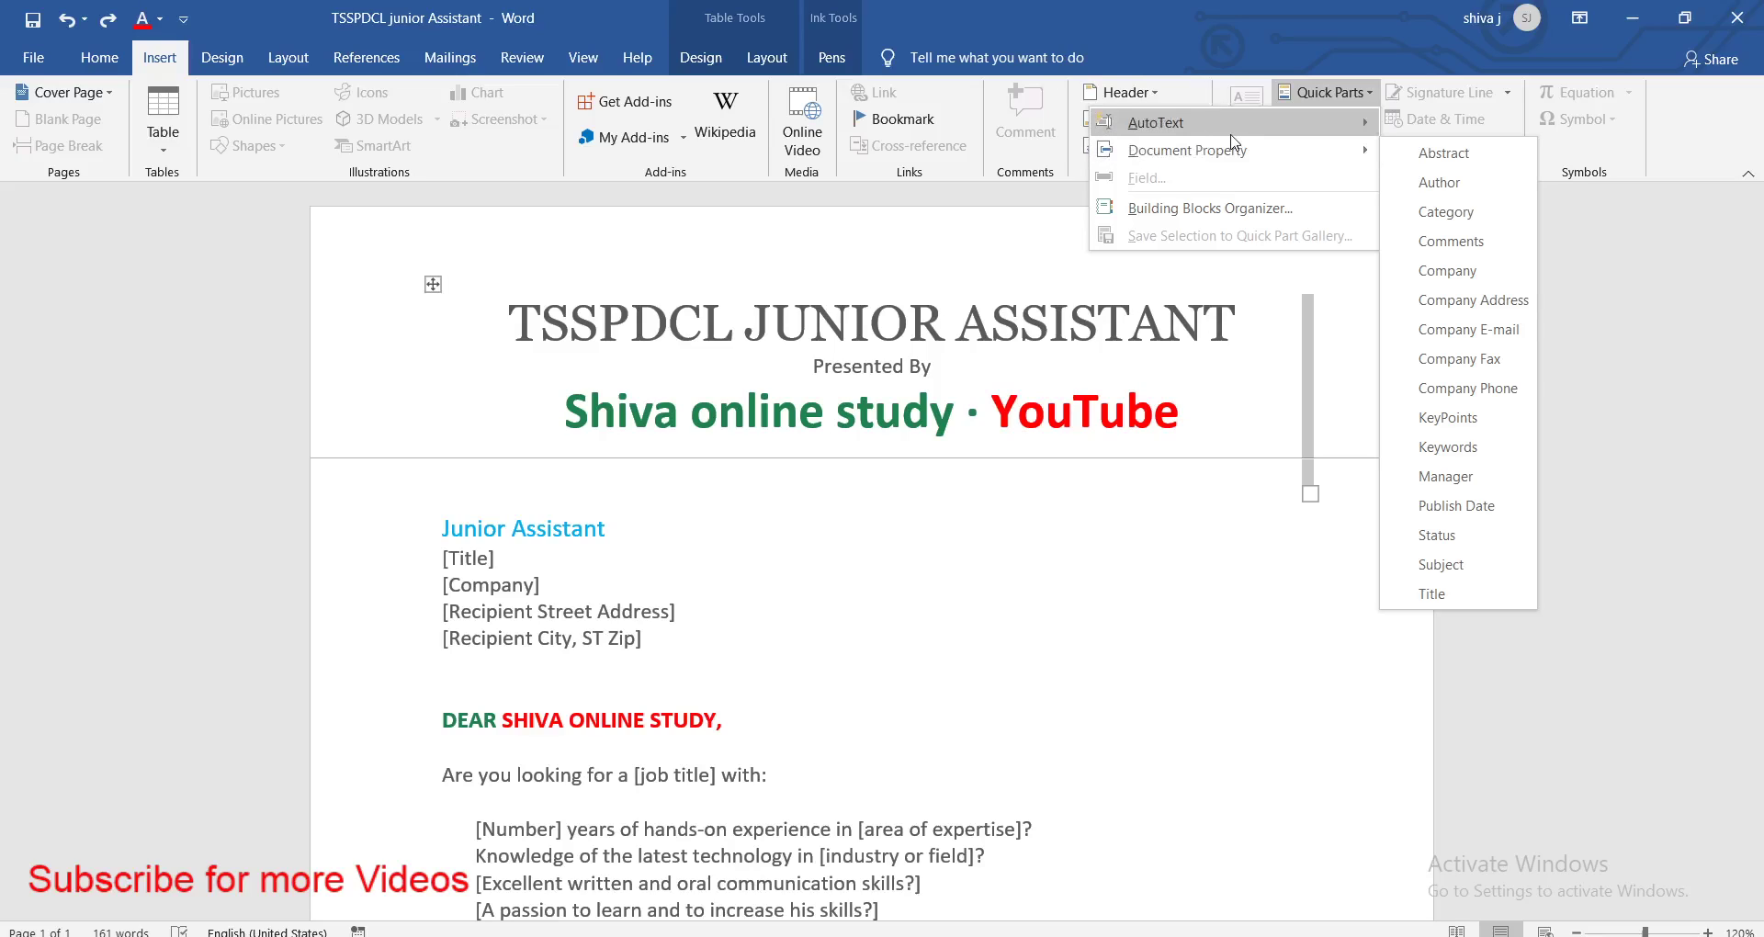
pyautogui.click(1490, 300)
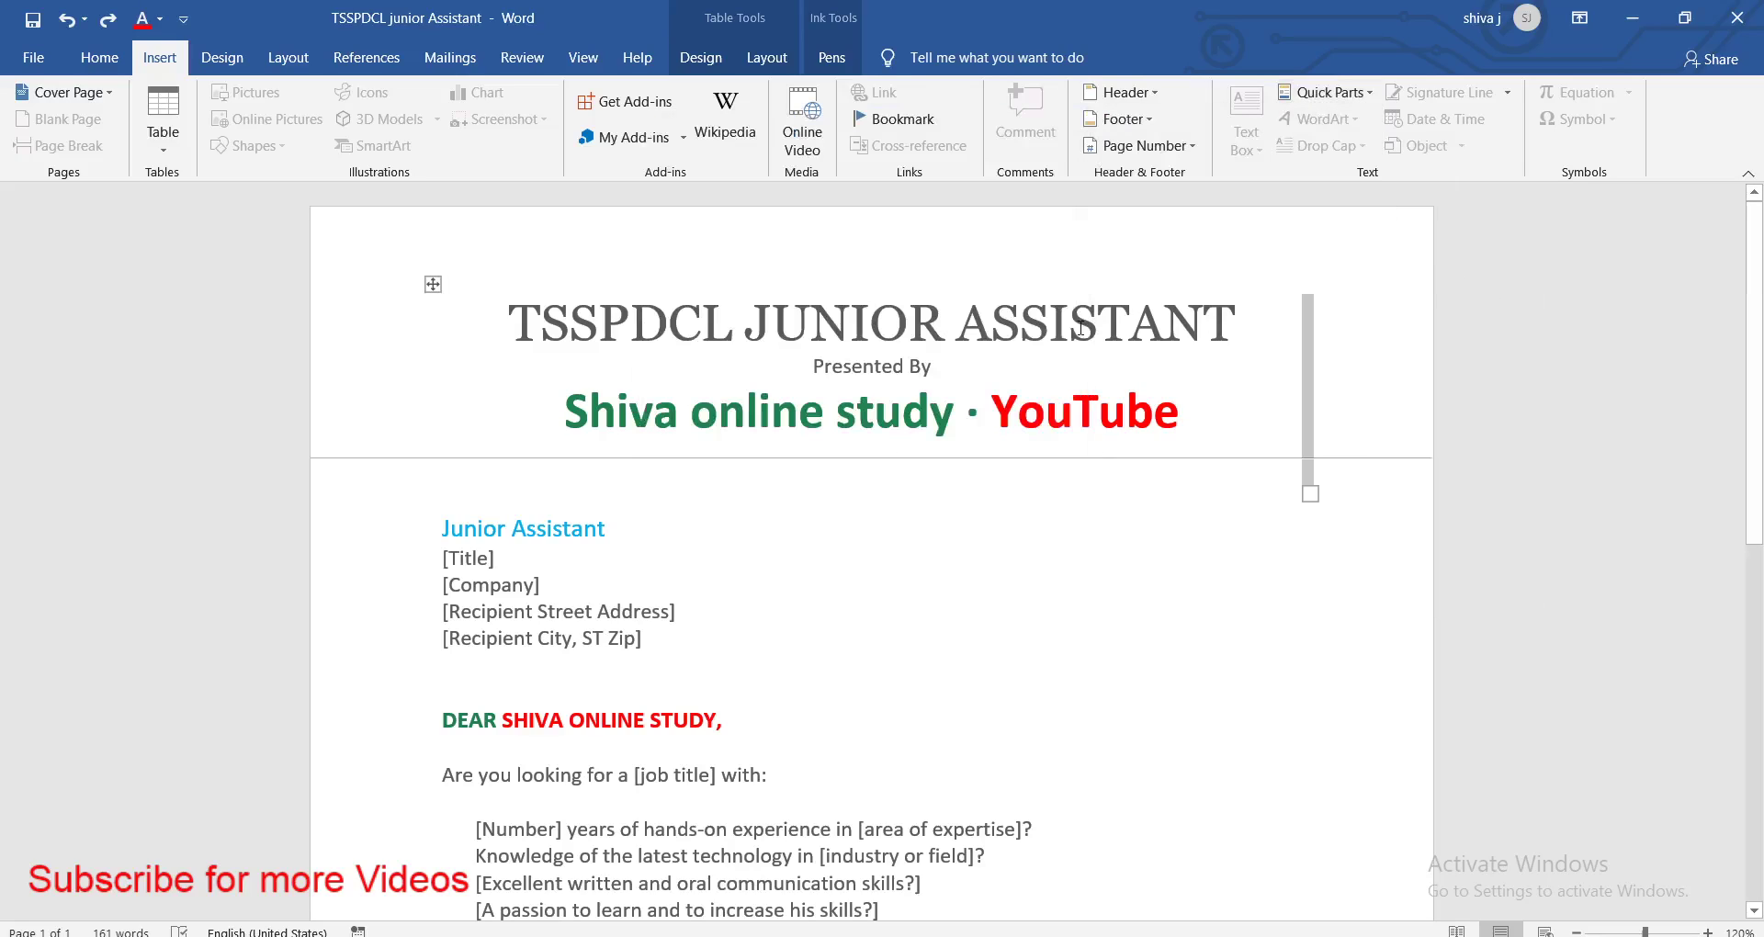
pyautogui.scroll(-2, 702, 676)
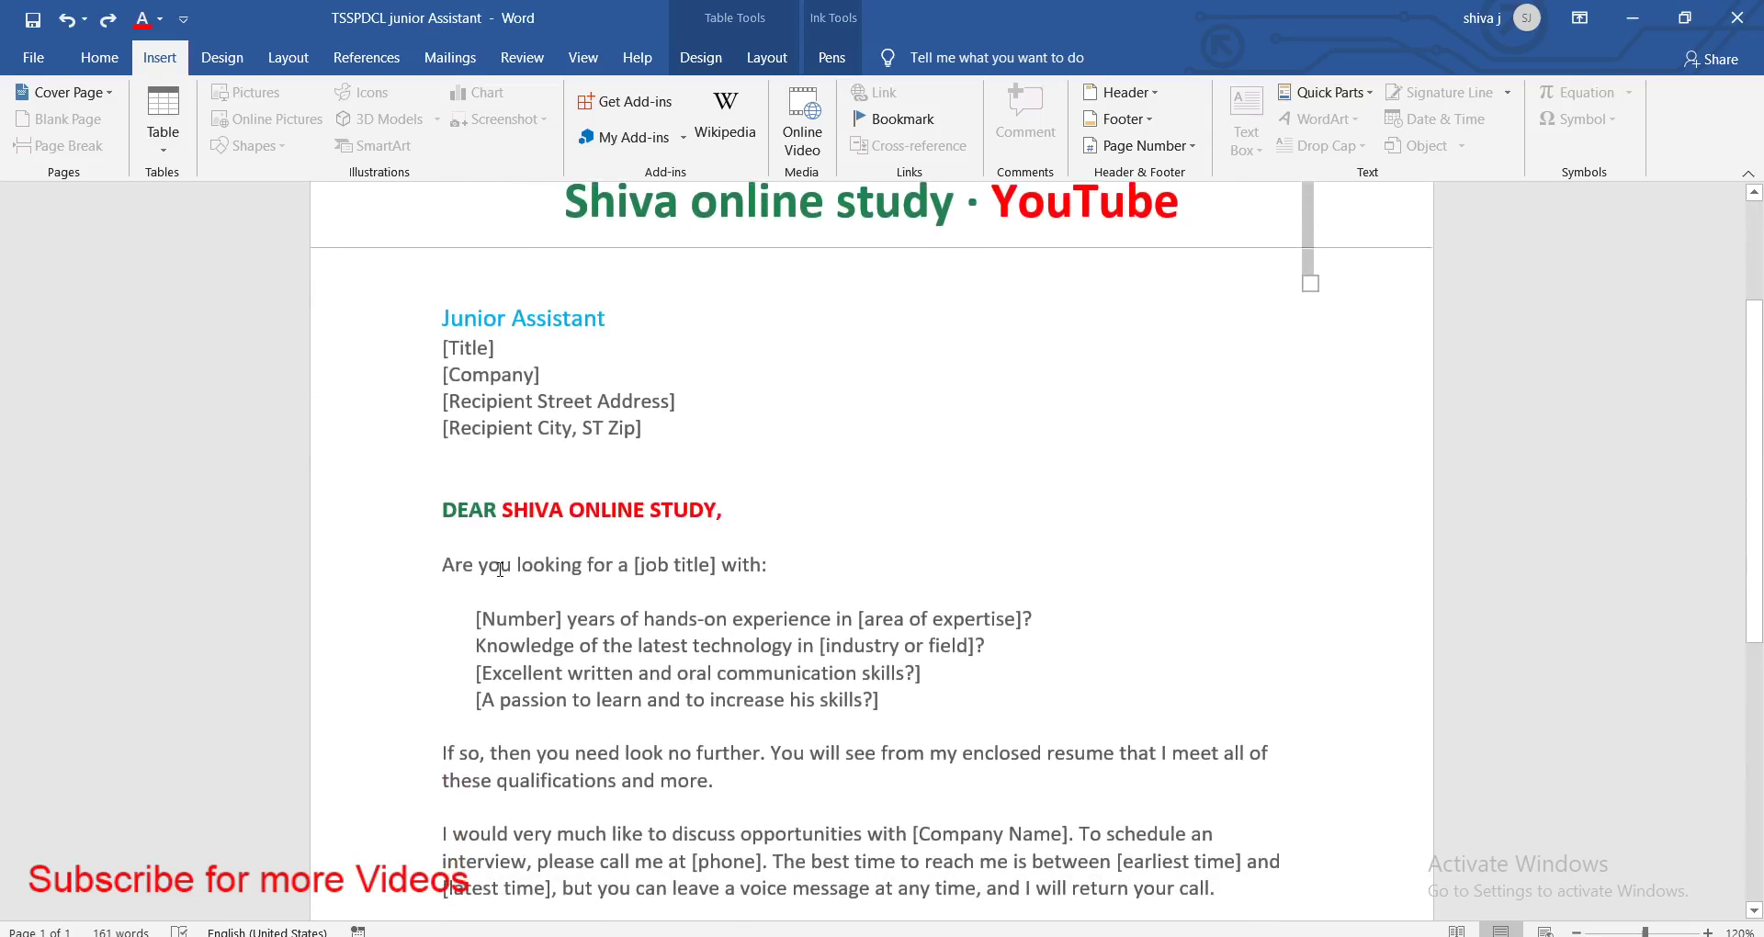
# Annotate in pink ink: circle the bulleted lines, write and circle 20, and tick them
pyautogui.moveTo(883, 704)
pyautogui.mouseDown()
pyautogui.moveTo(704, 638)
pyautogui.moveTo(479, 619)
pyautogui.mouseUp()
pyautogui.click(882, 703)
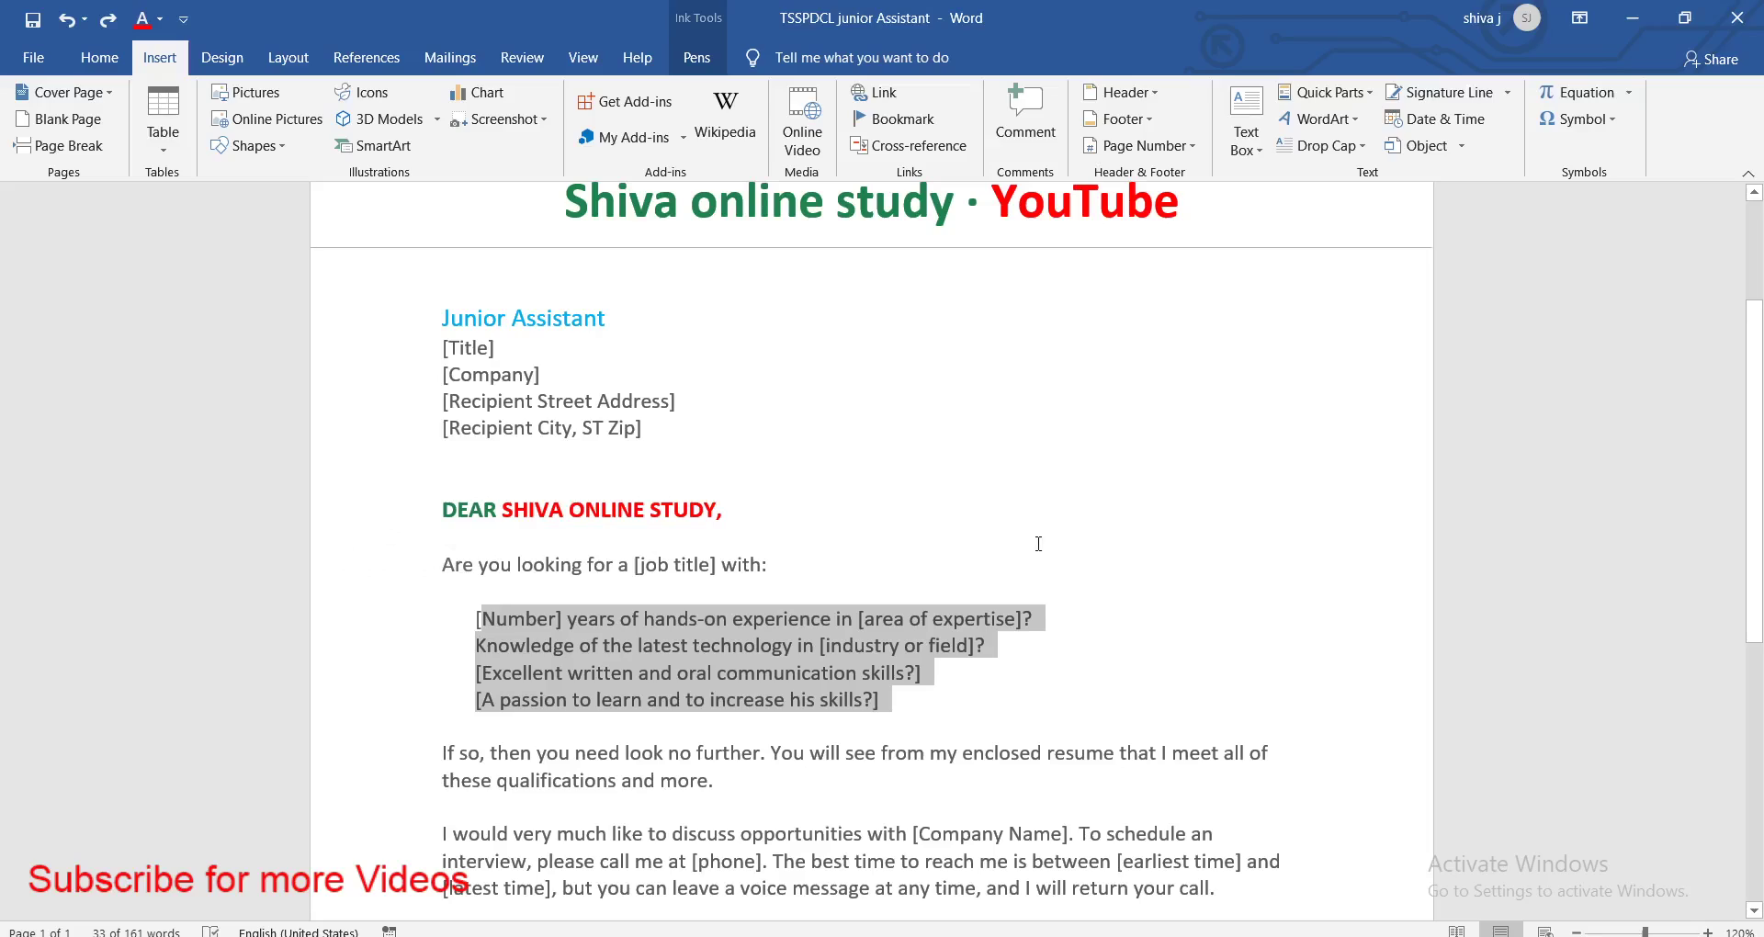
pyautogui.moveTo(1111, 342)
pyautogui.mouseDown()
pyautogui.moveTo(1106, 389)
pyautogui.moveTo(1145, 351)
pyautogui.moveTo(1195, 349)
pyautogui.moveTo(1108, 296)
pyautogui.mouseUp()
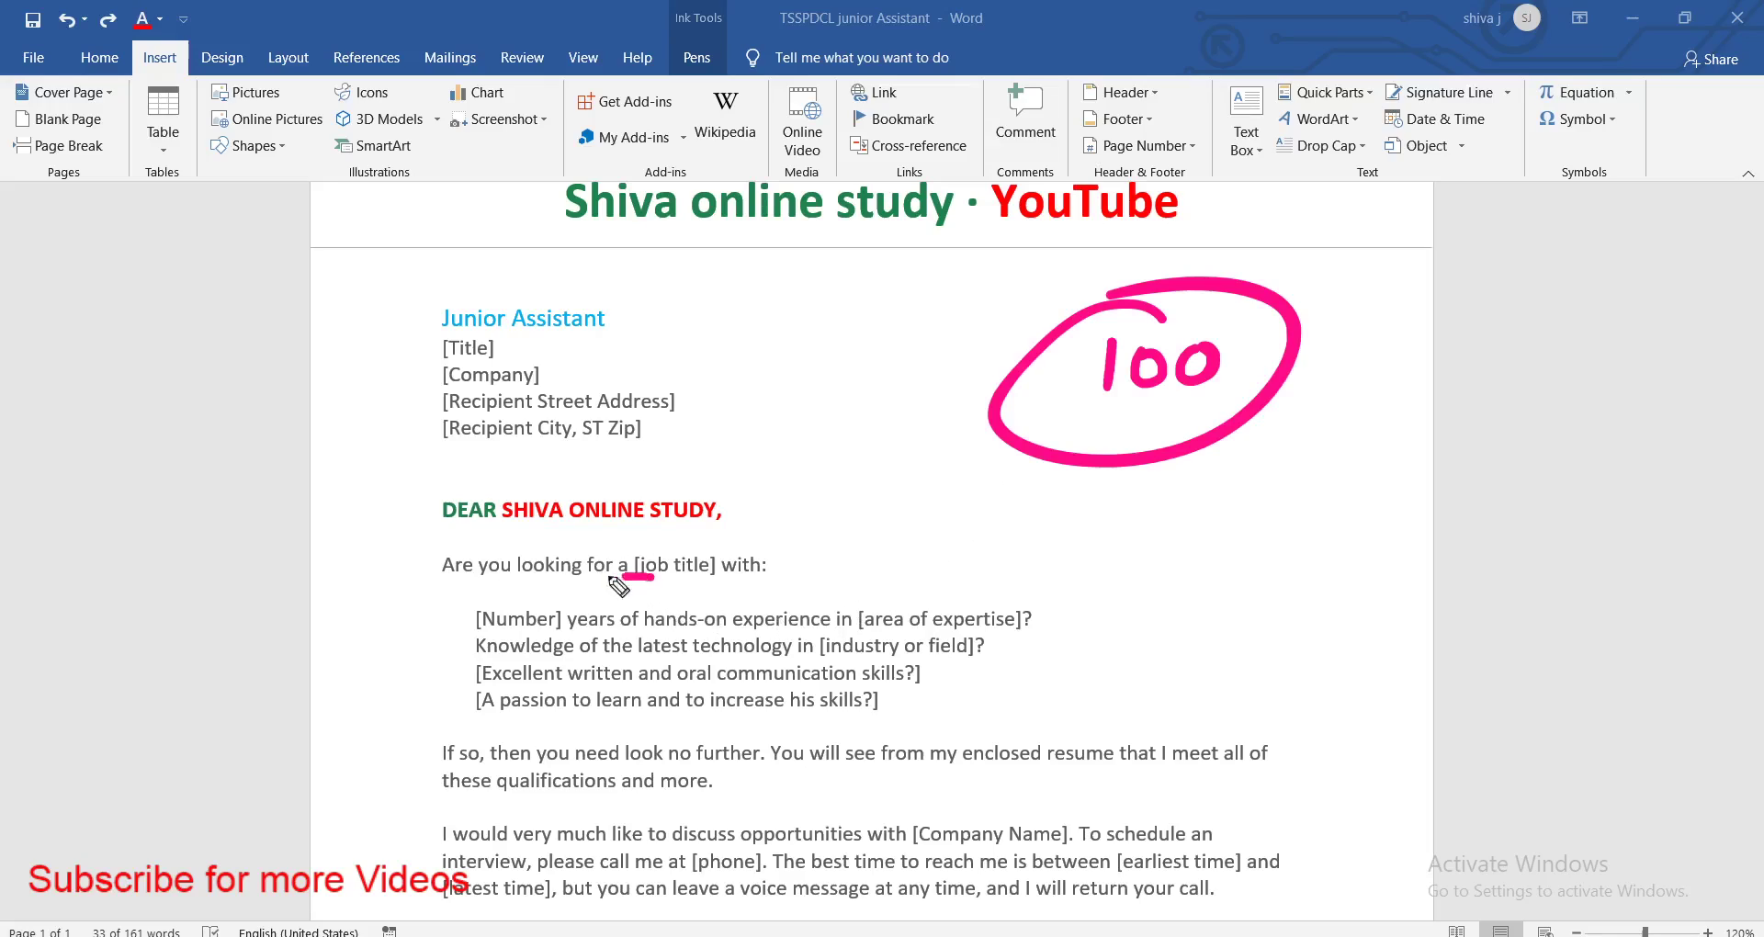
pyautogui.moveTo(649, 576); pyautogui.dragTo(512, 616)
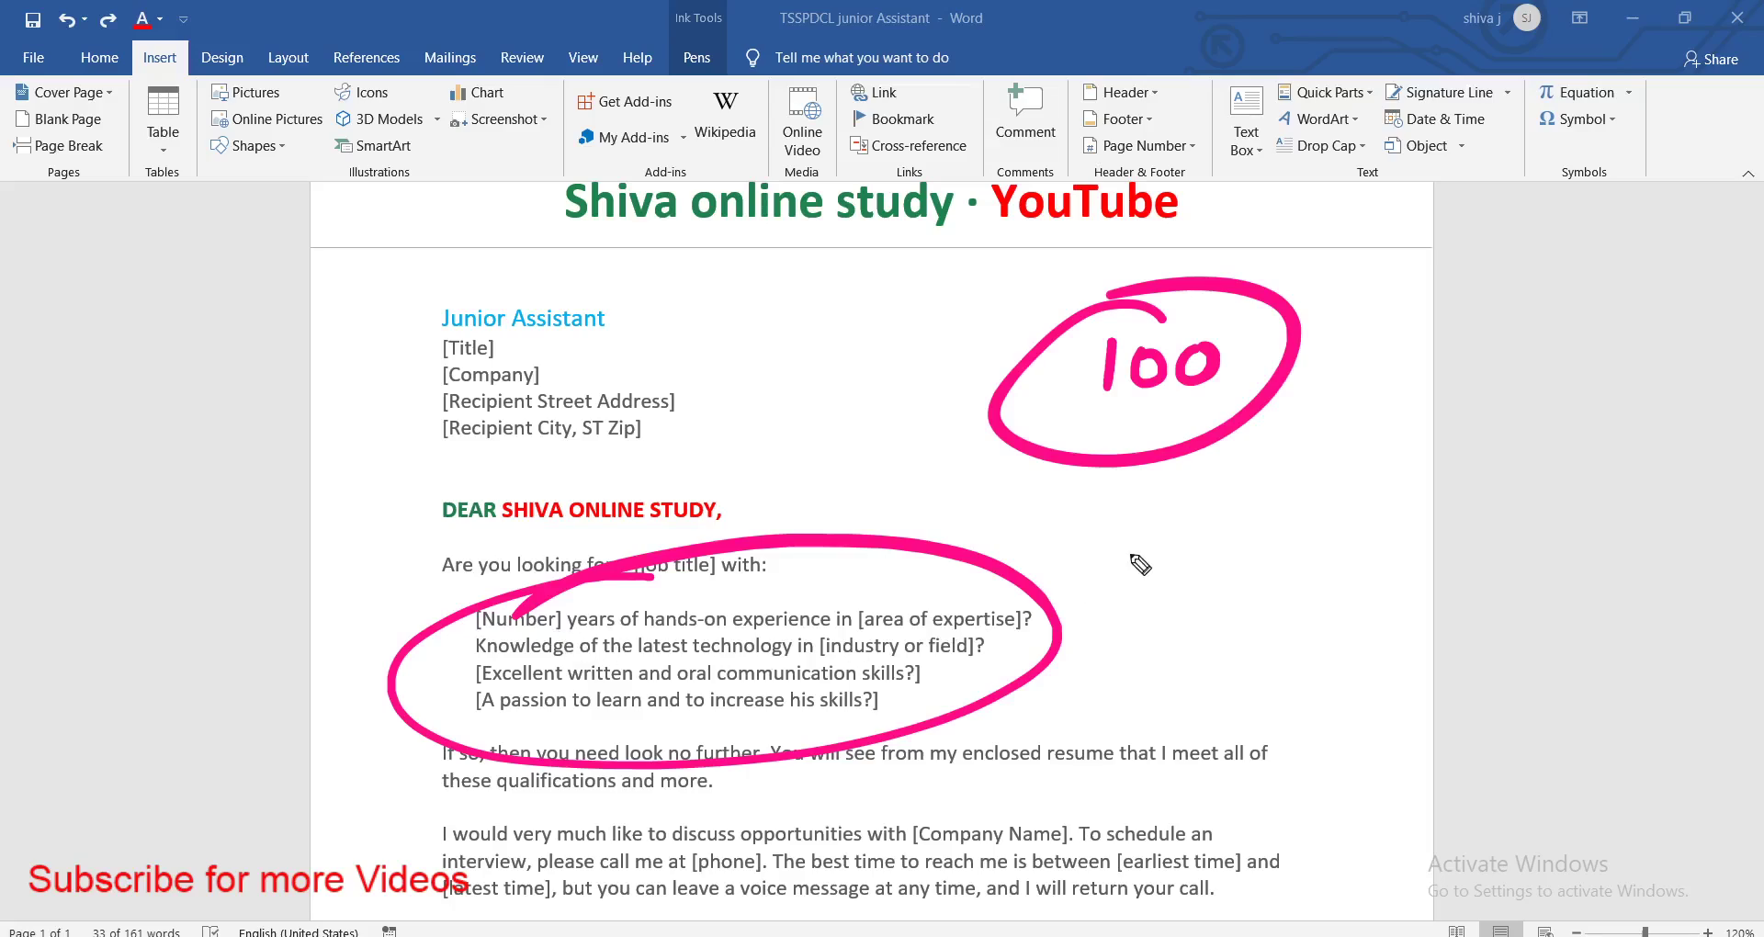
pyautogui.moveTo(1056, 604)
pyautogui.mouseDown()
pyautogui.moveTo(1203, 602)
pyautogui.moveTo(1242, 555)
pyautogui.mouseUp()
pyautogui.moveTo(1180, 505); pyautogui.dragTo(1231, 507)
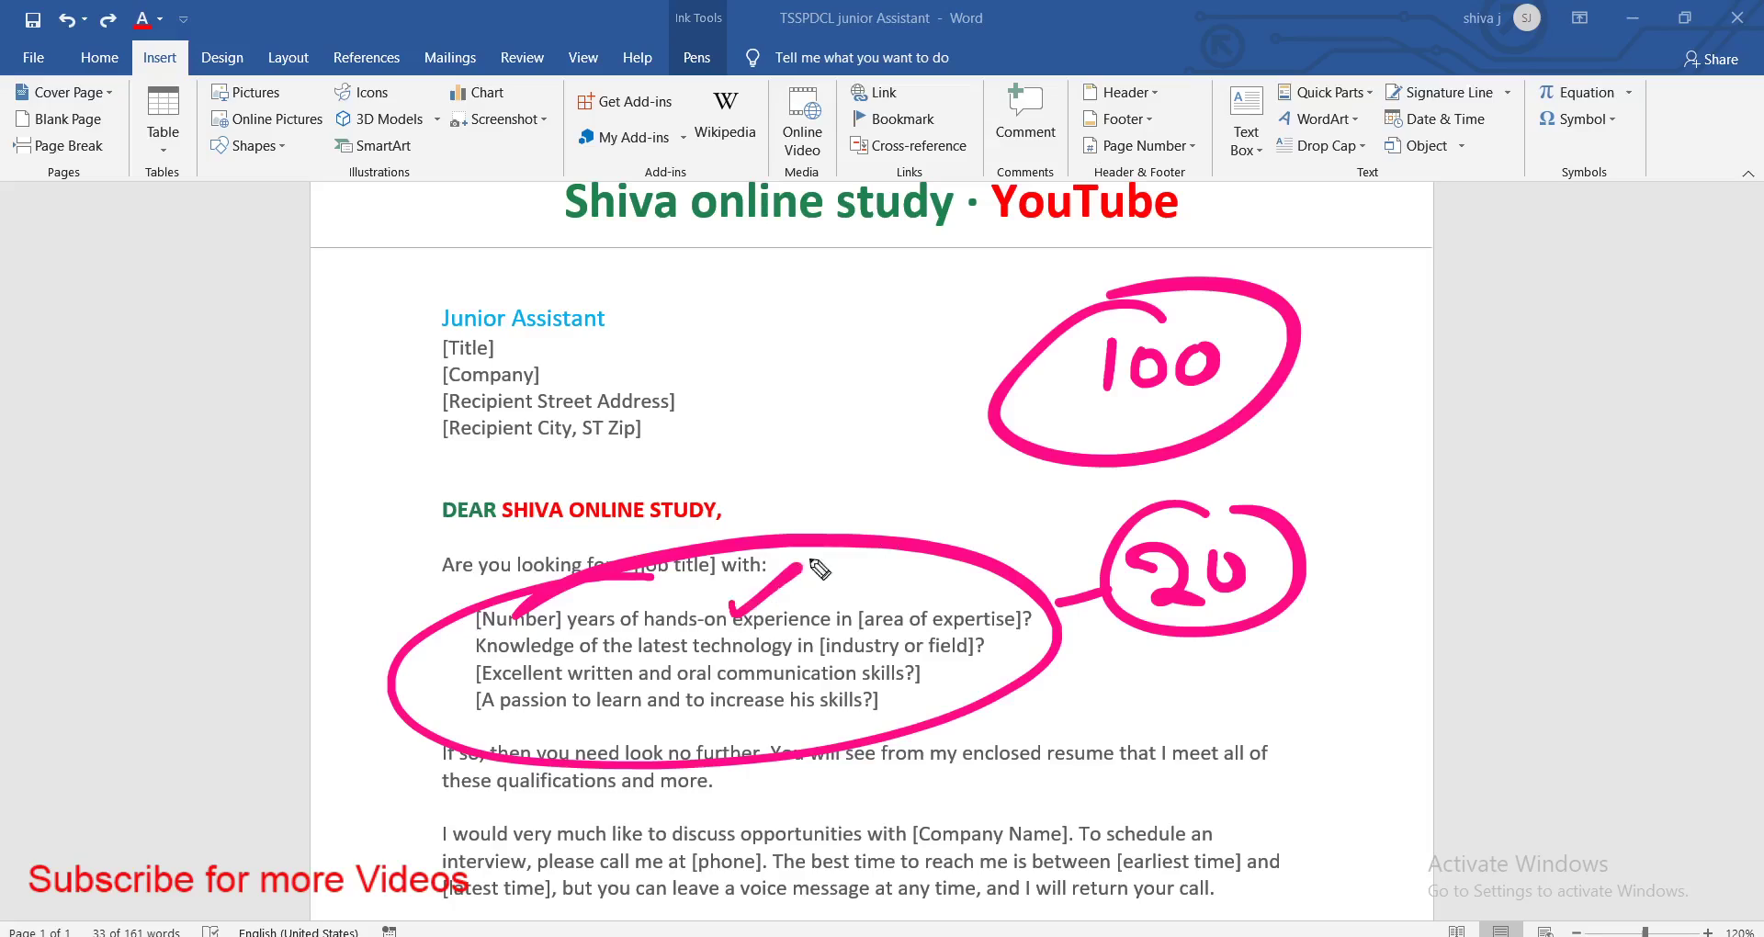
pyautogui.moveTo(733, 605); pyautogui.dragTo(866, 532)
pyautogui.moveTo(832, 656); pyautogui.dragTo(951, 578)
pyautogui.moveTo(861, 701); pyautogui.dragTo(999, 630)
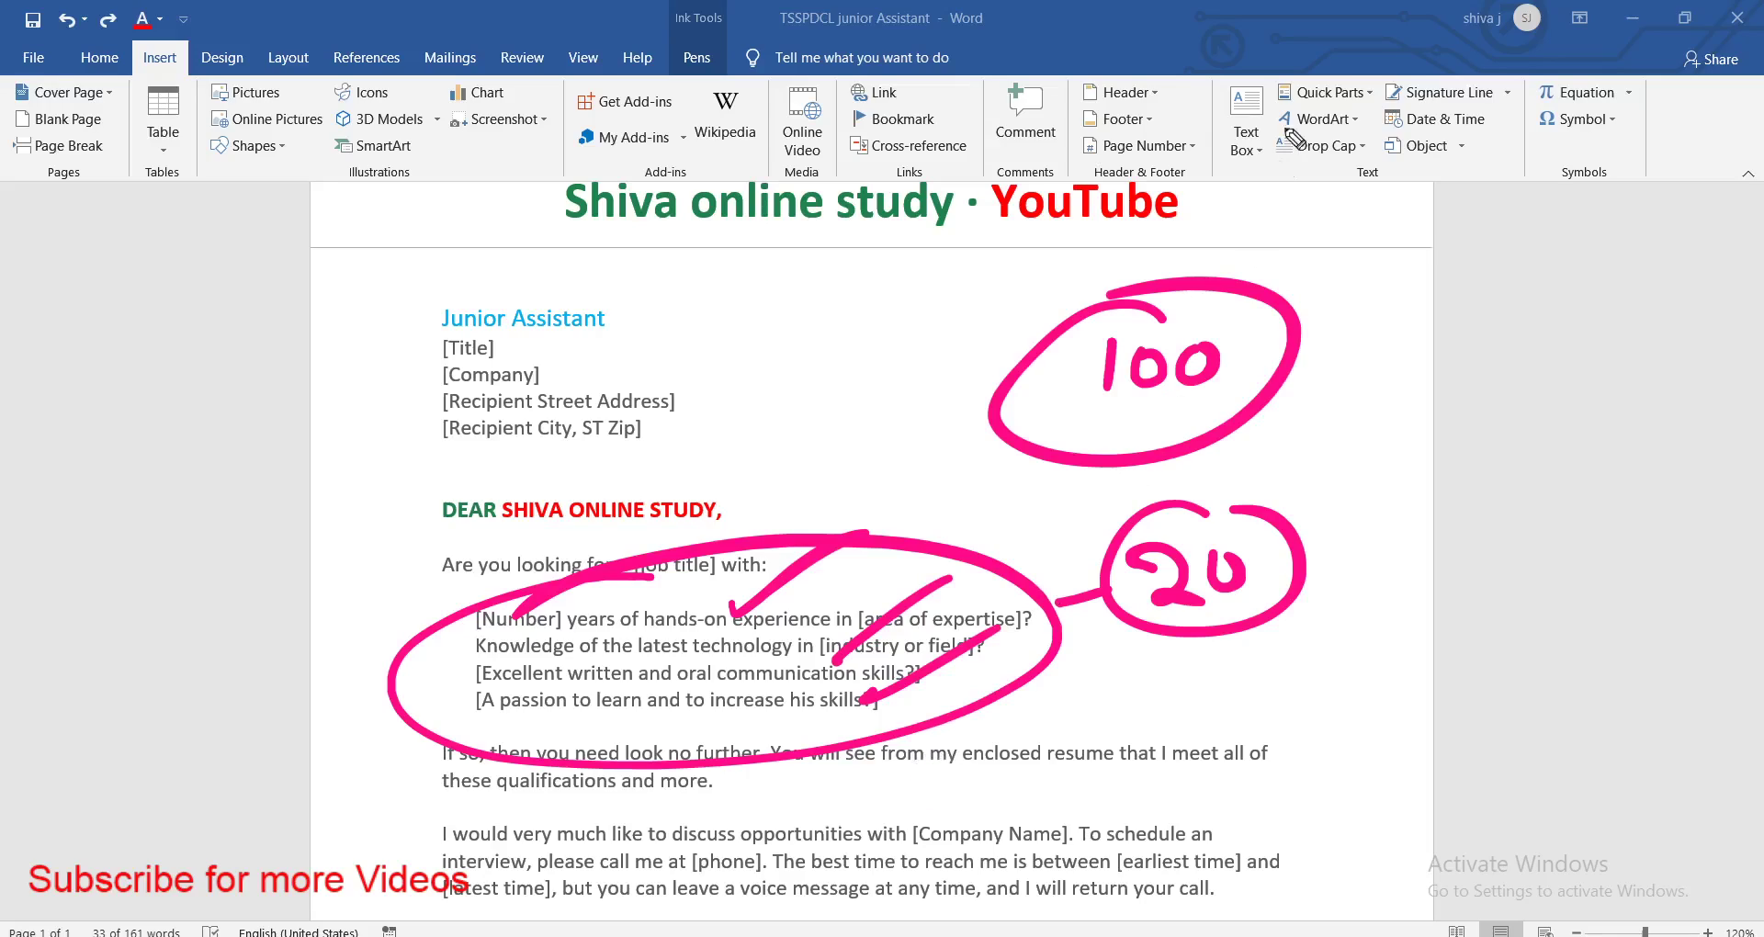
# Erase all ink annotations and handwrite a circled '100' near the address
pyautogui.moveTo(1348, 58); pyautogui.dragTo(1353, 55)
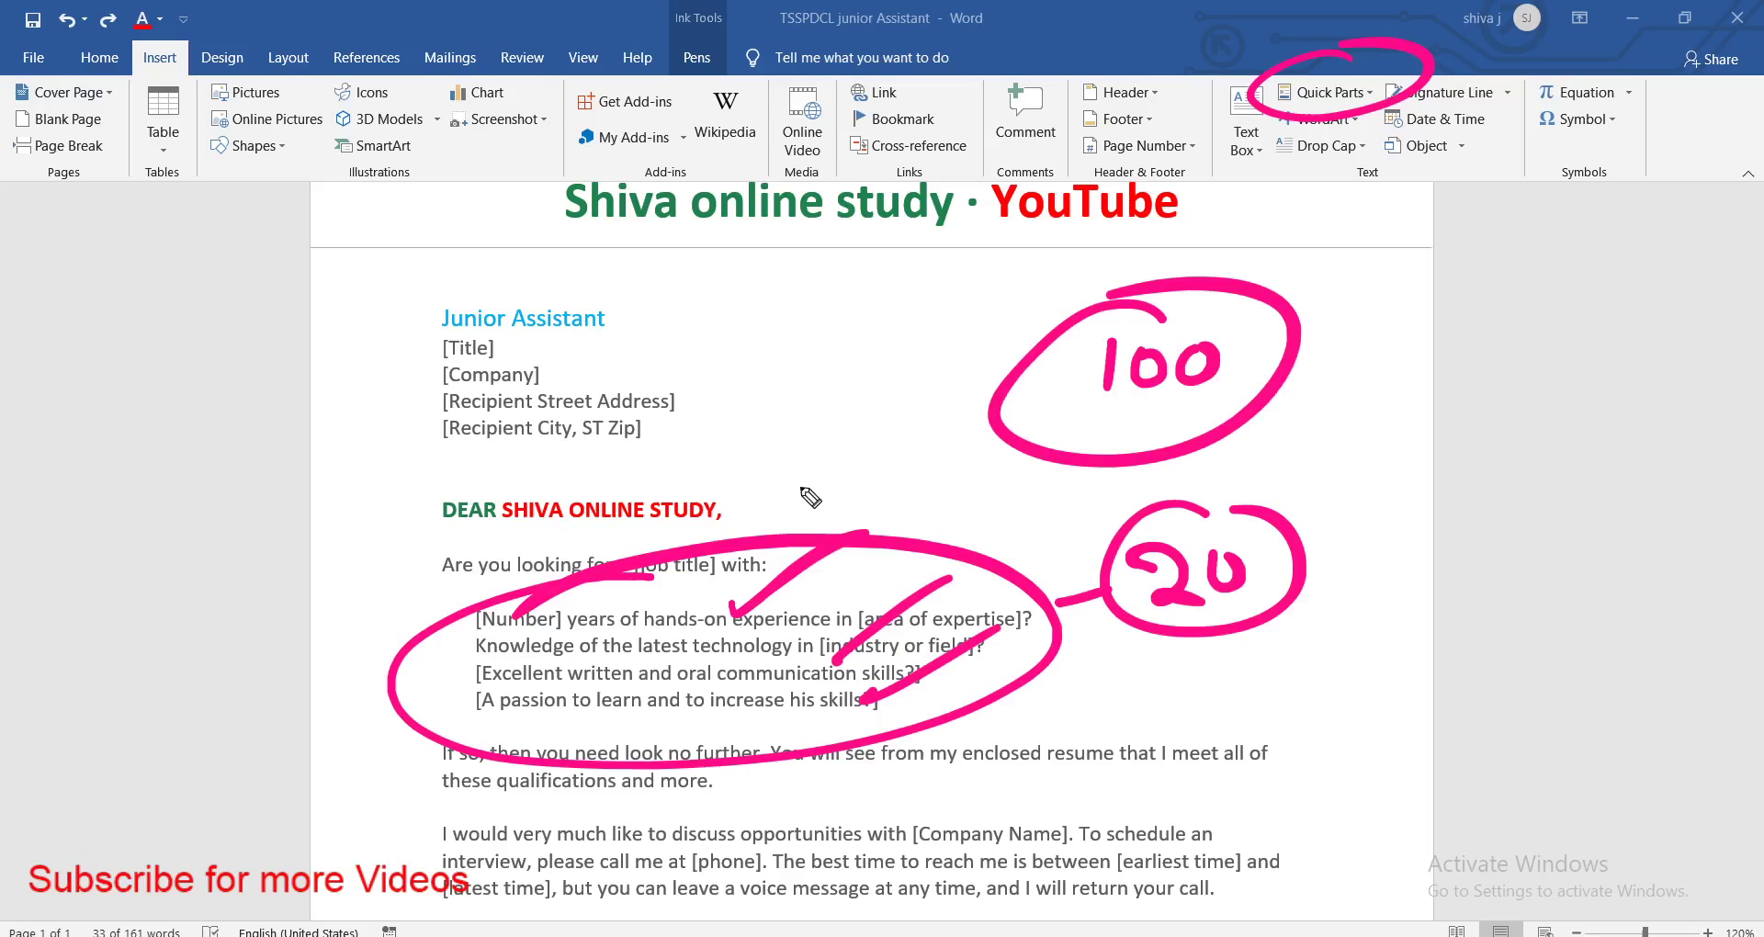
pyautogui.press('e')
pyautogui.moveTo(1038, 342); pyautogui.dragTo(1038, 386)
pyautogui.moveTo(1088, 342)
pyautogui.mouseDown()
pyautogui.moveTo(1150, 336)
pyautogui.moveTo(1020, 367)
pyautogui.mouseUp()
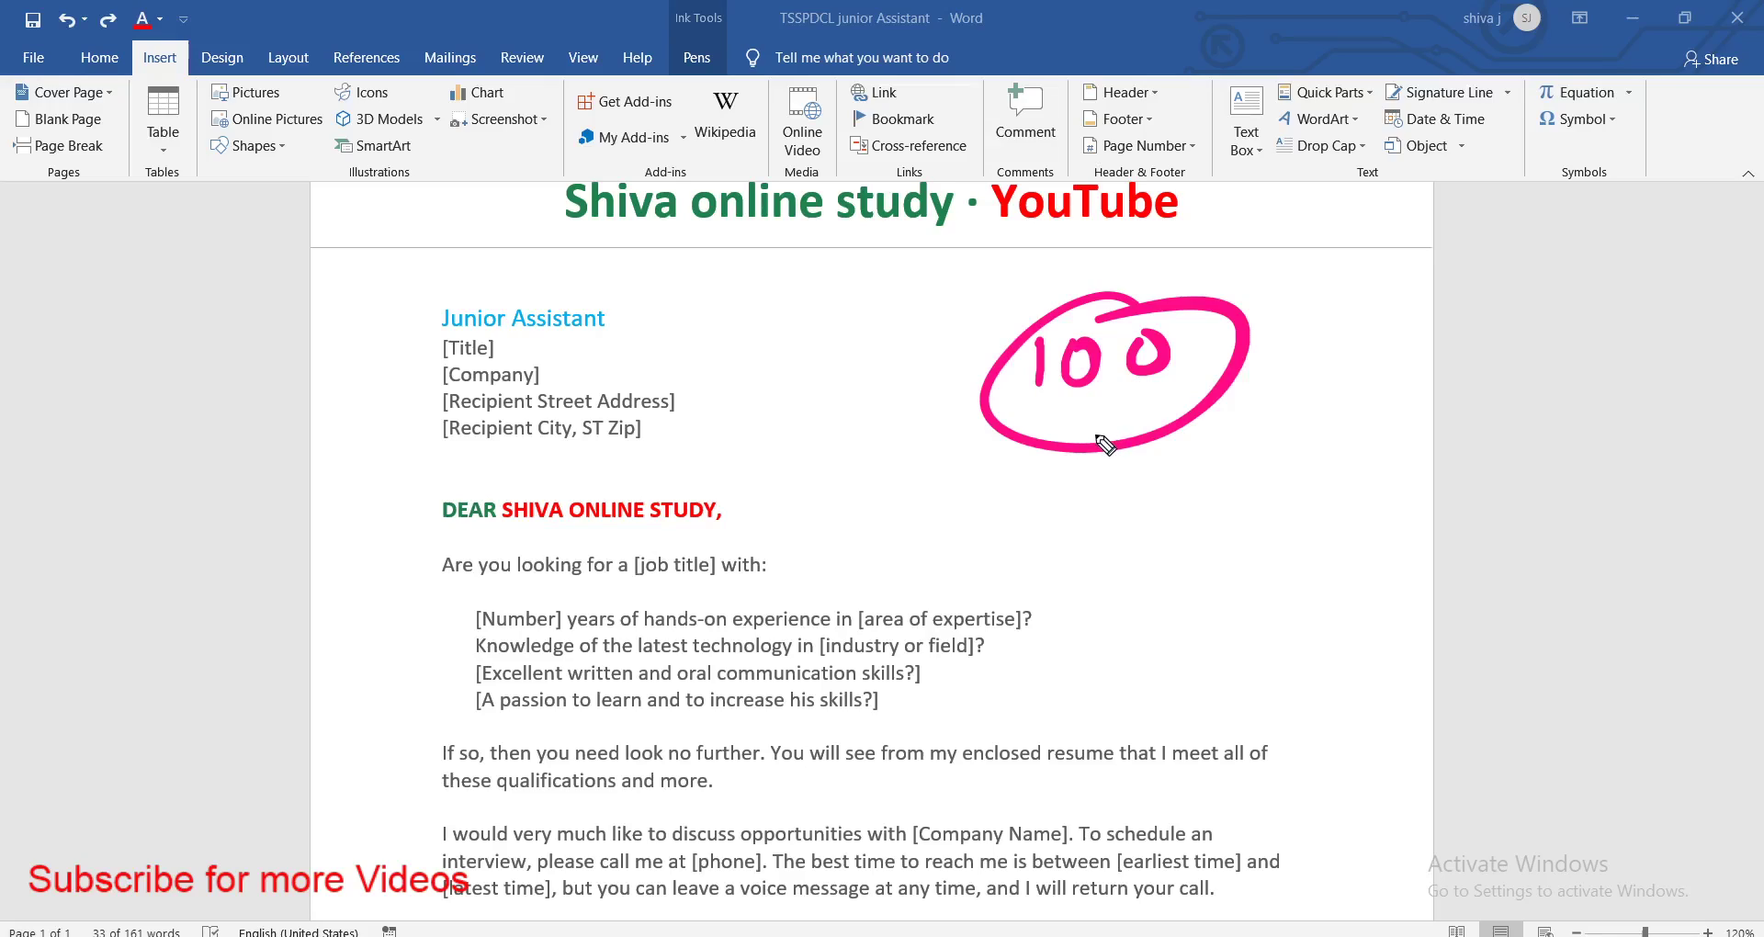
# Circle the bulleted list, 'SHIVA ONLINE STUDY' and the address lines in ink
pyautogui.moveTo(691, 574)
pyautogui.mouseDown()
pyautogui.moveTo(854, 723)
pyautogui.moveTo(749, 588)
pyautogui.mouseUp()
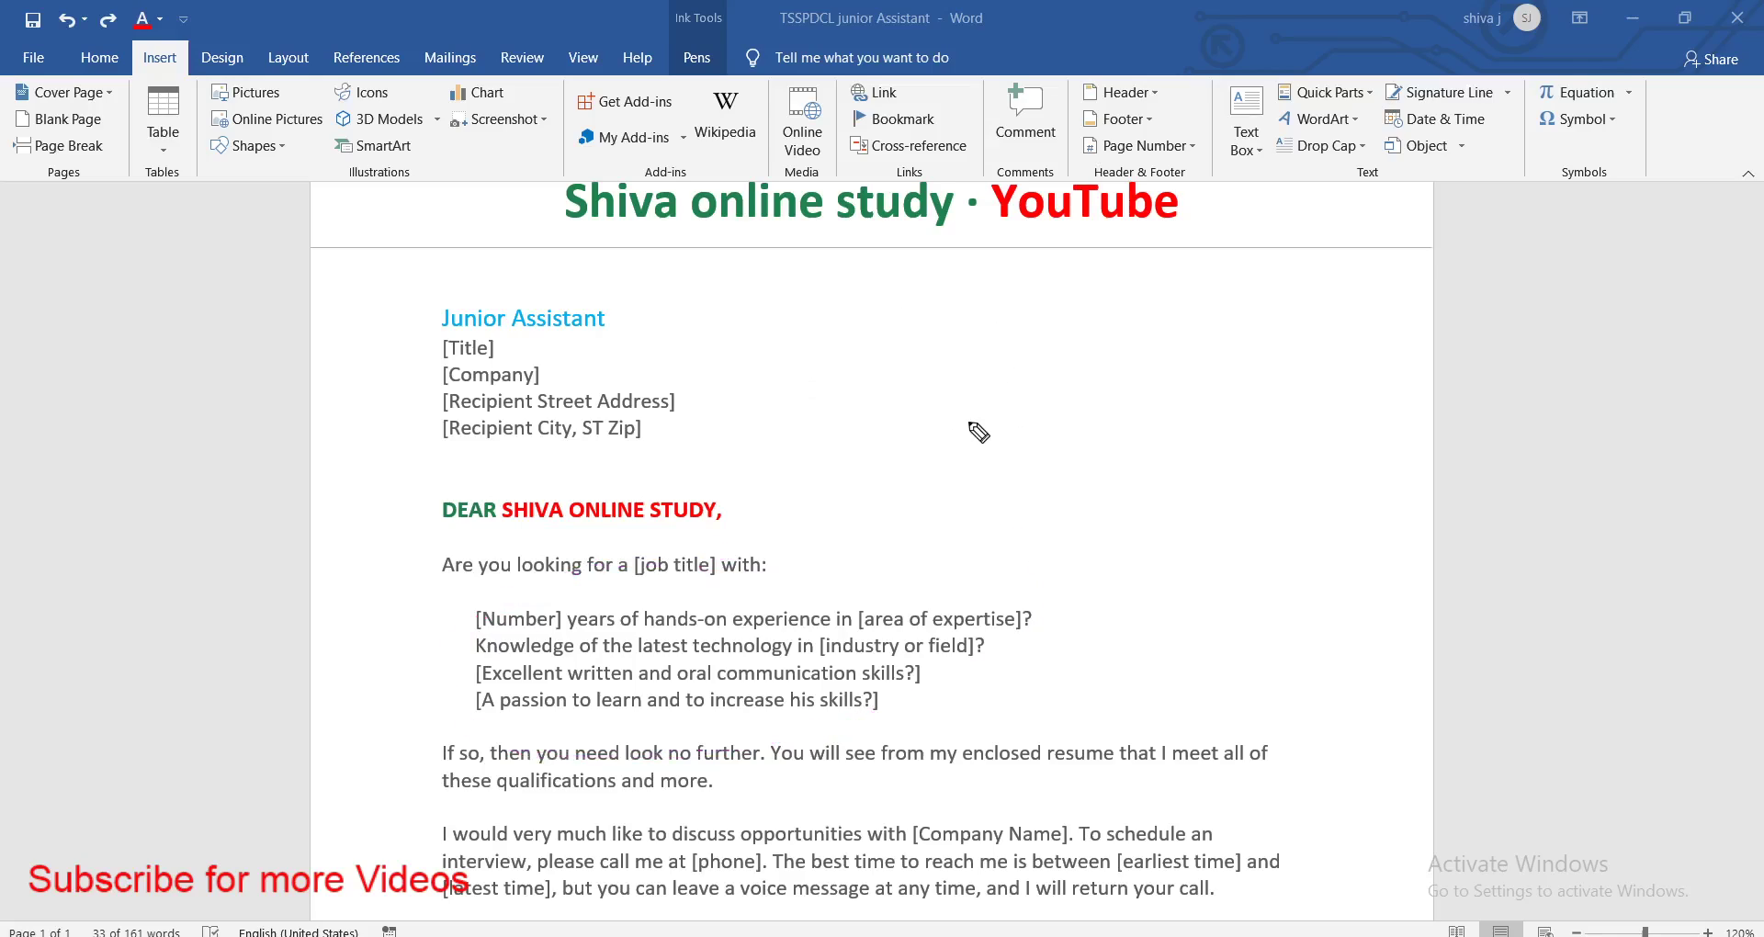
pyautogui.moveTo(577, 477); pyautogui.dragTo(588, 464)
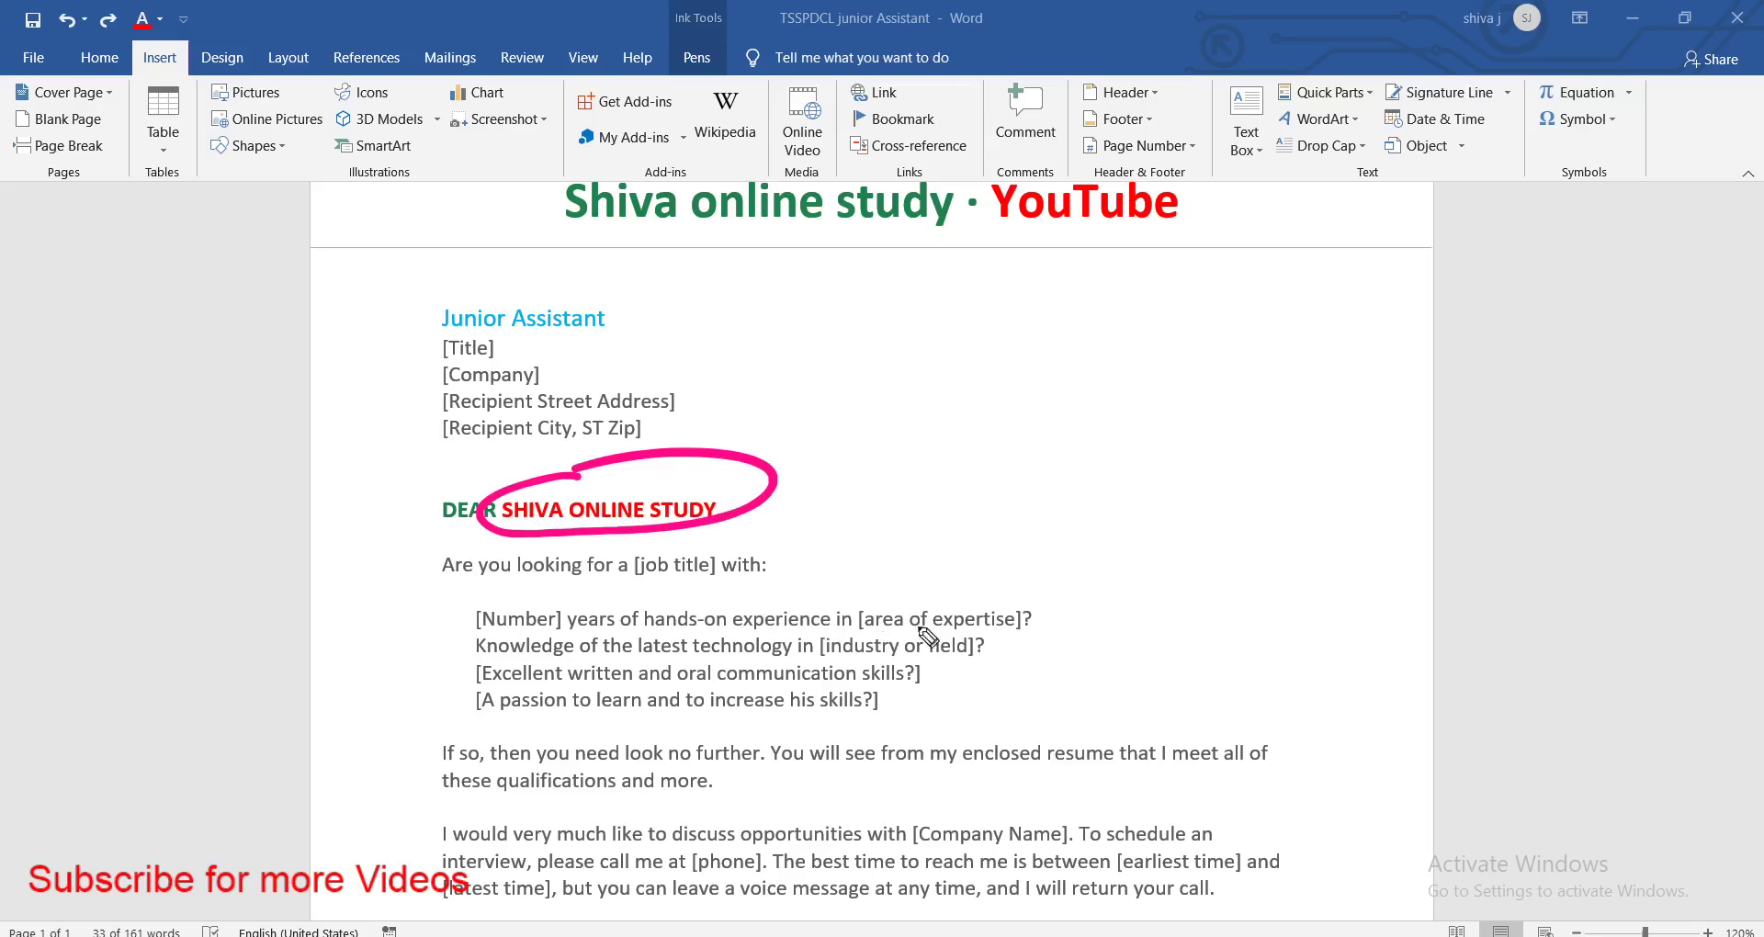
pyautogui.moveTo(950, 597); pyautogui.dragTo(790, 555)
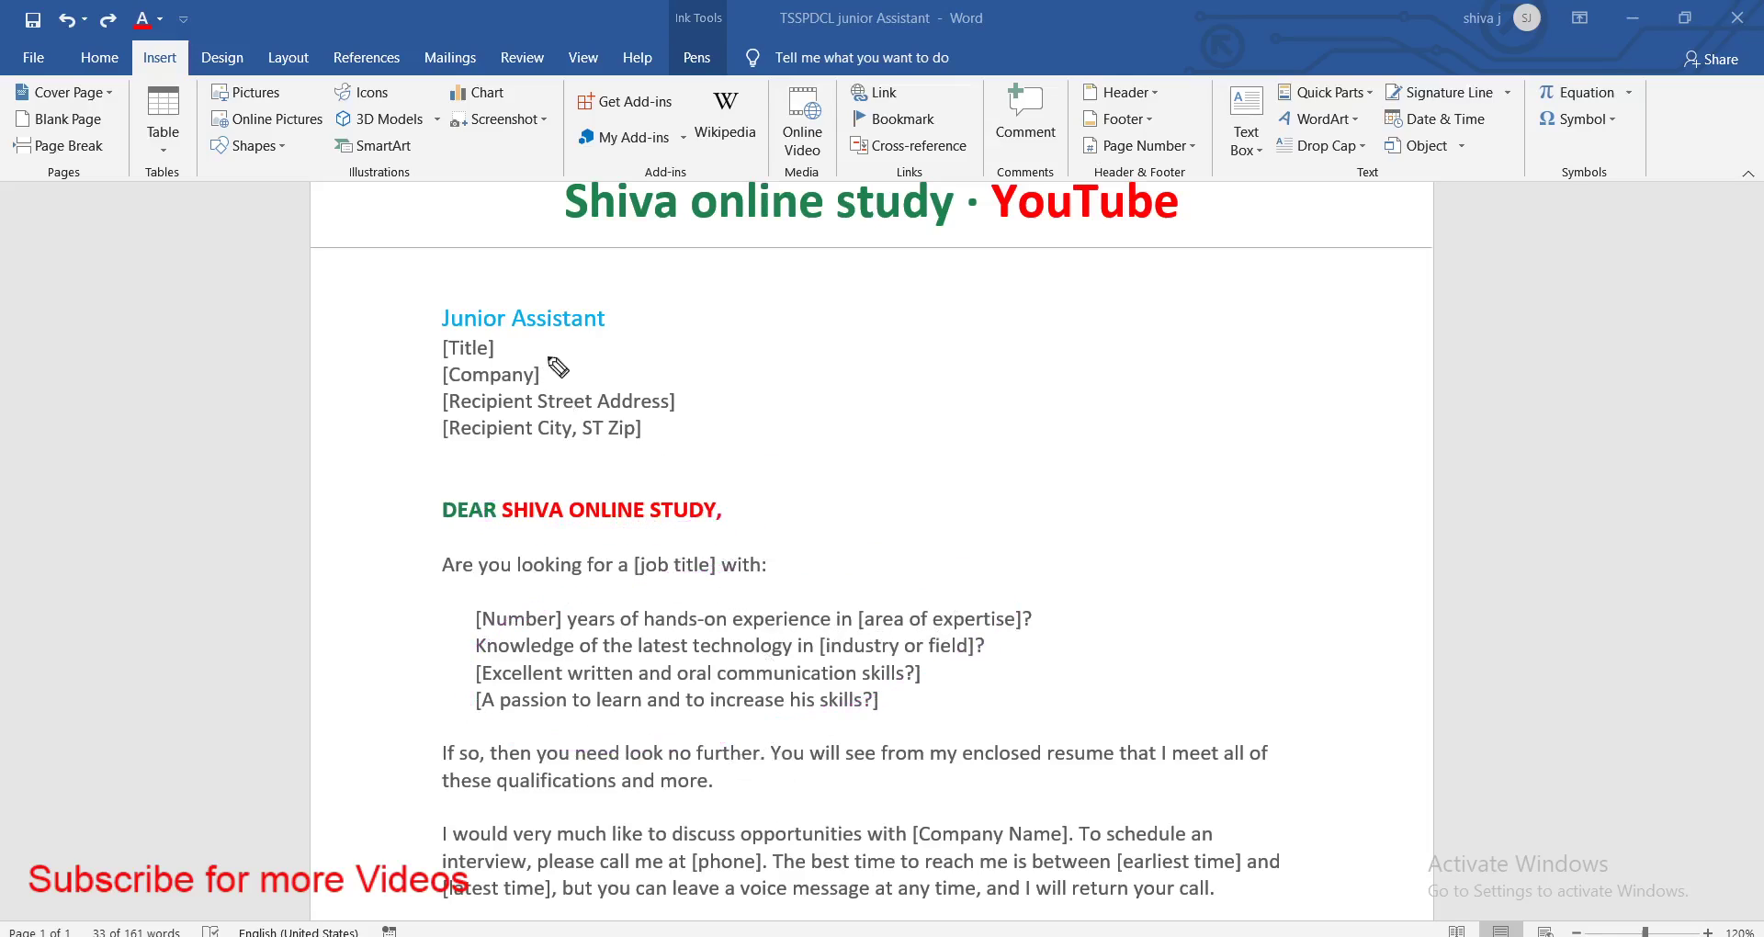
pyautogui.moveTo(574, 347); pyautogui.dragTo(551, 432)
pyautogui.moveTo(694, 602)
pyautogui.mouseDown()
pyautogui.moveTo(570, 581)
pyautogui.moveTo(489, 704)
pyautogui.mouseUp()
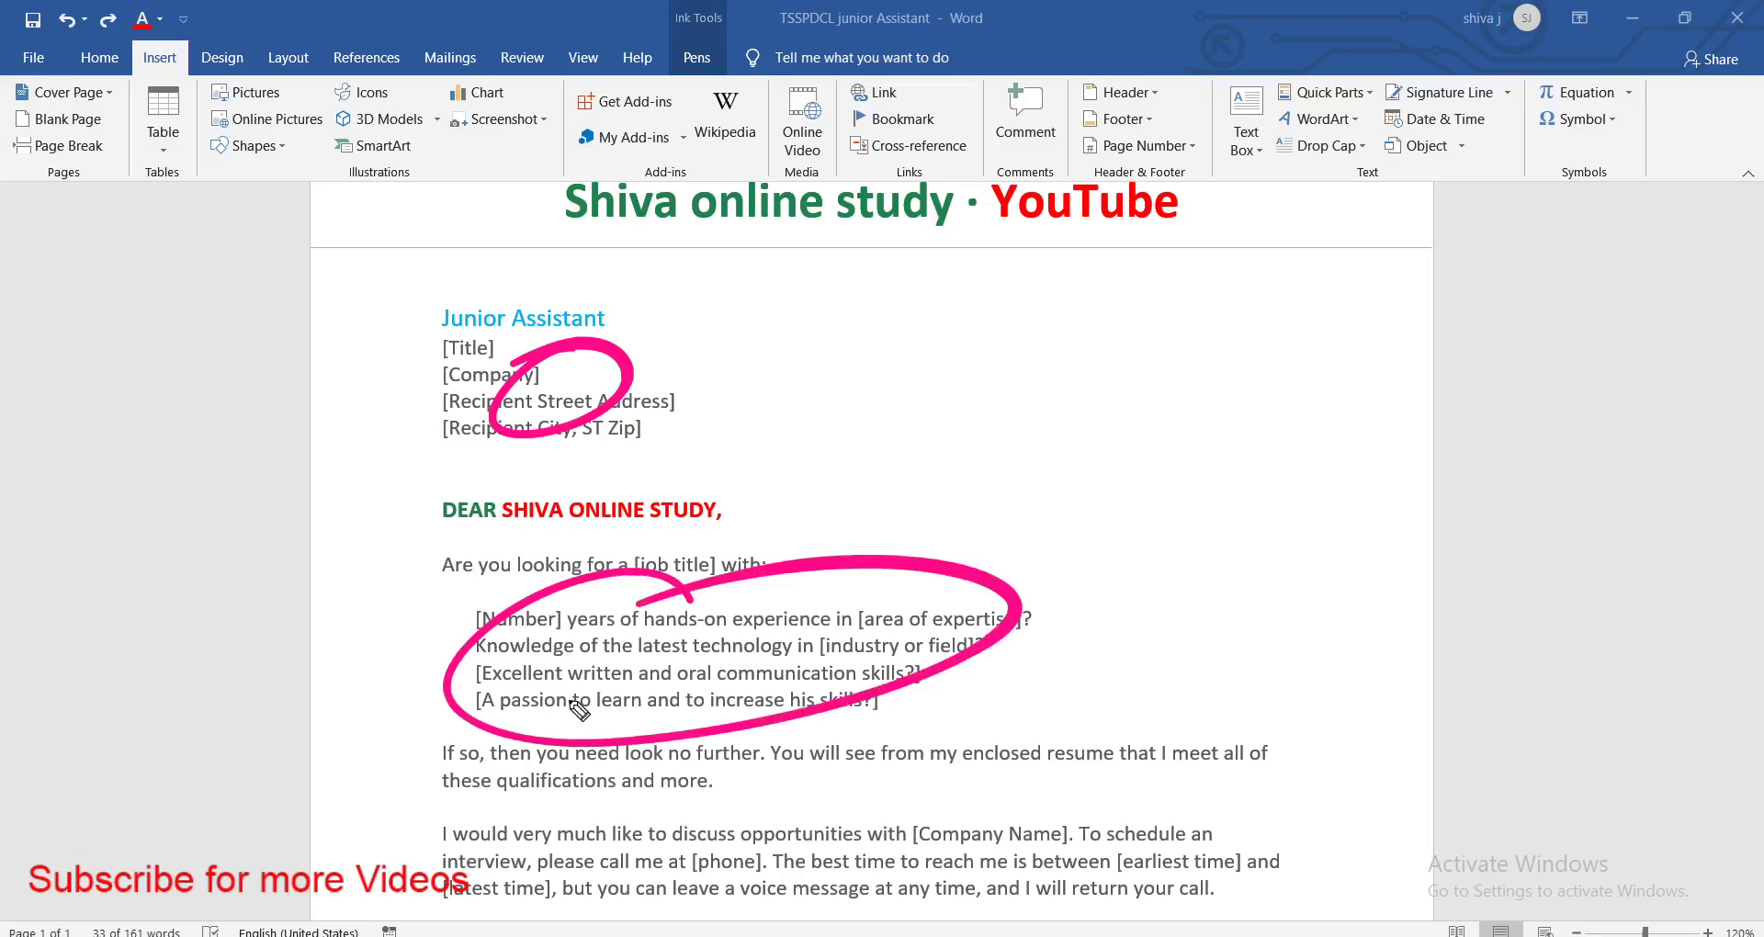
# Replace the earlier marks with one ink arrow sweeping up-right, then leave ink mode
pyautogui.click(831, 579)
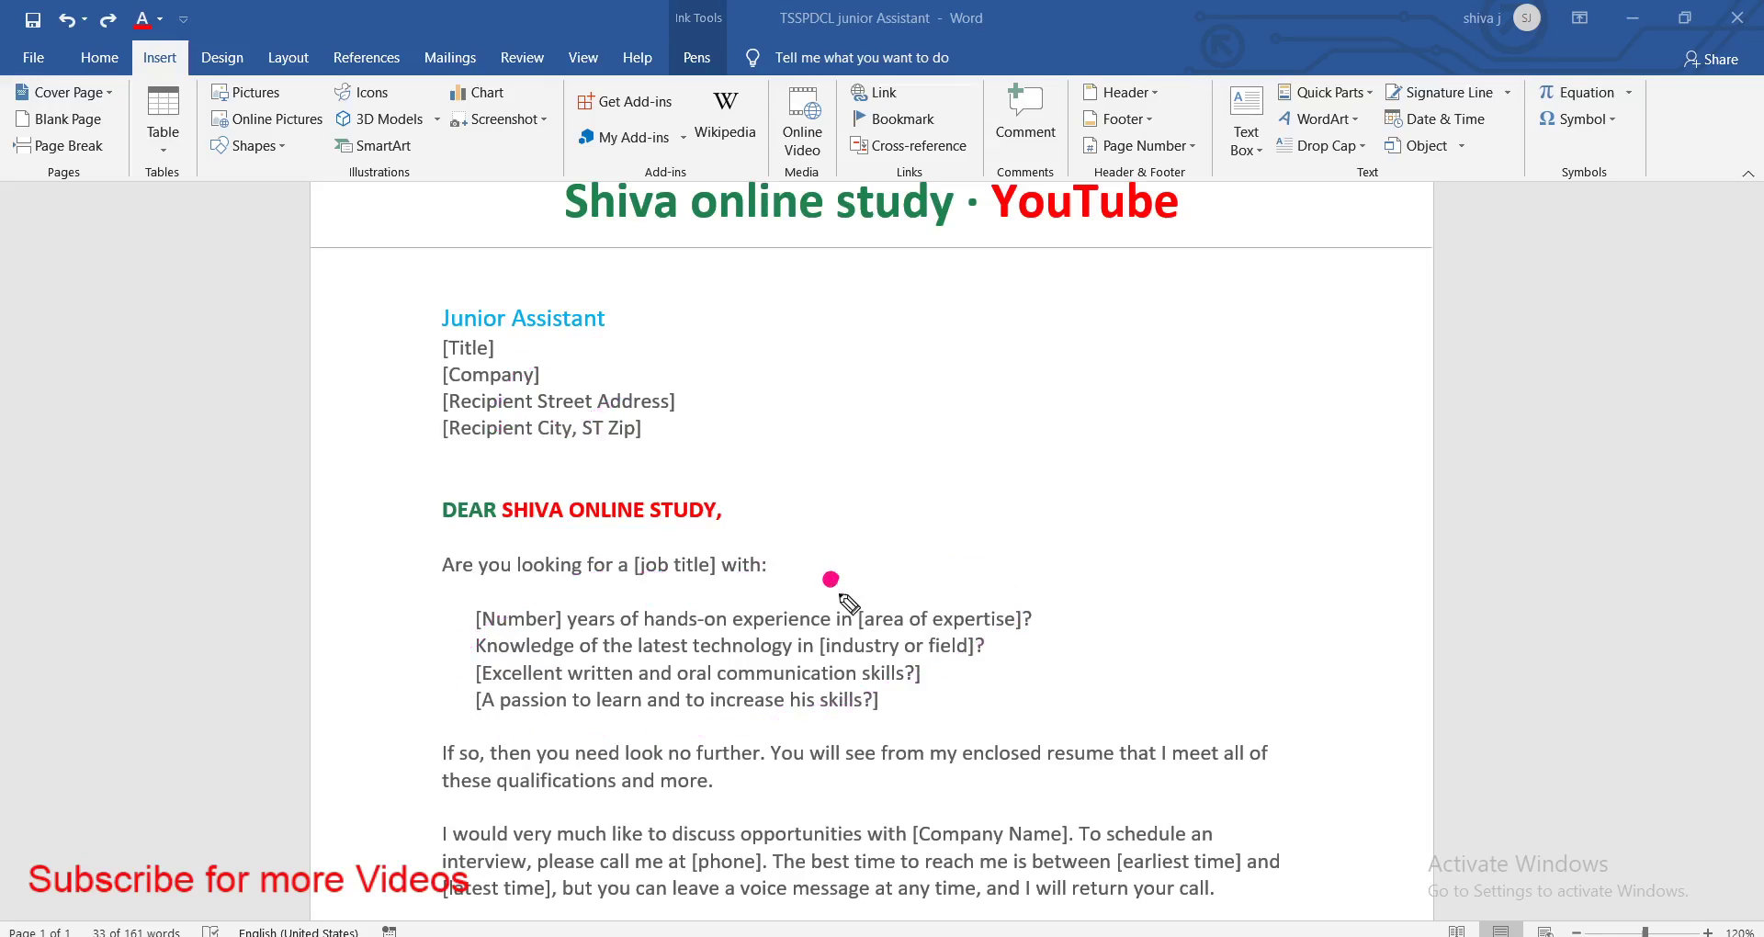
pyautogui.moveTo(832, 606); pyautogui.dragTo(1017, 530)
pyautogui.moveTo(628, 390); pyautogui.dragTo(772, 314)
pyautogui.moveTo(701, 597)
pyautogui.mouseDown()
pyautogui.moveTo(673, 598)
pyautogui.moveTo(634, 640)
pyautogui.mouseUp()
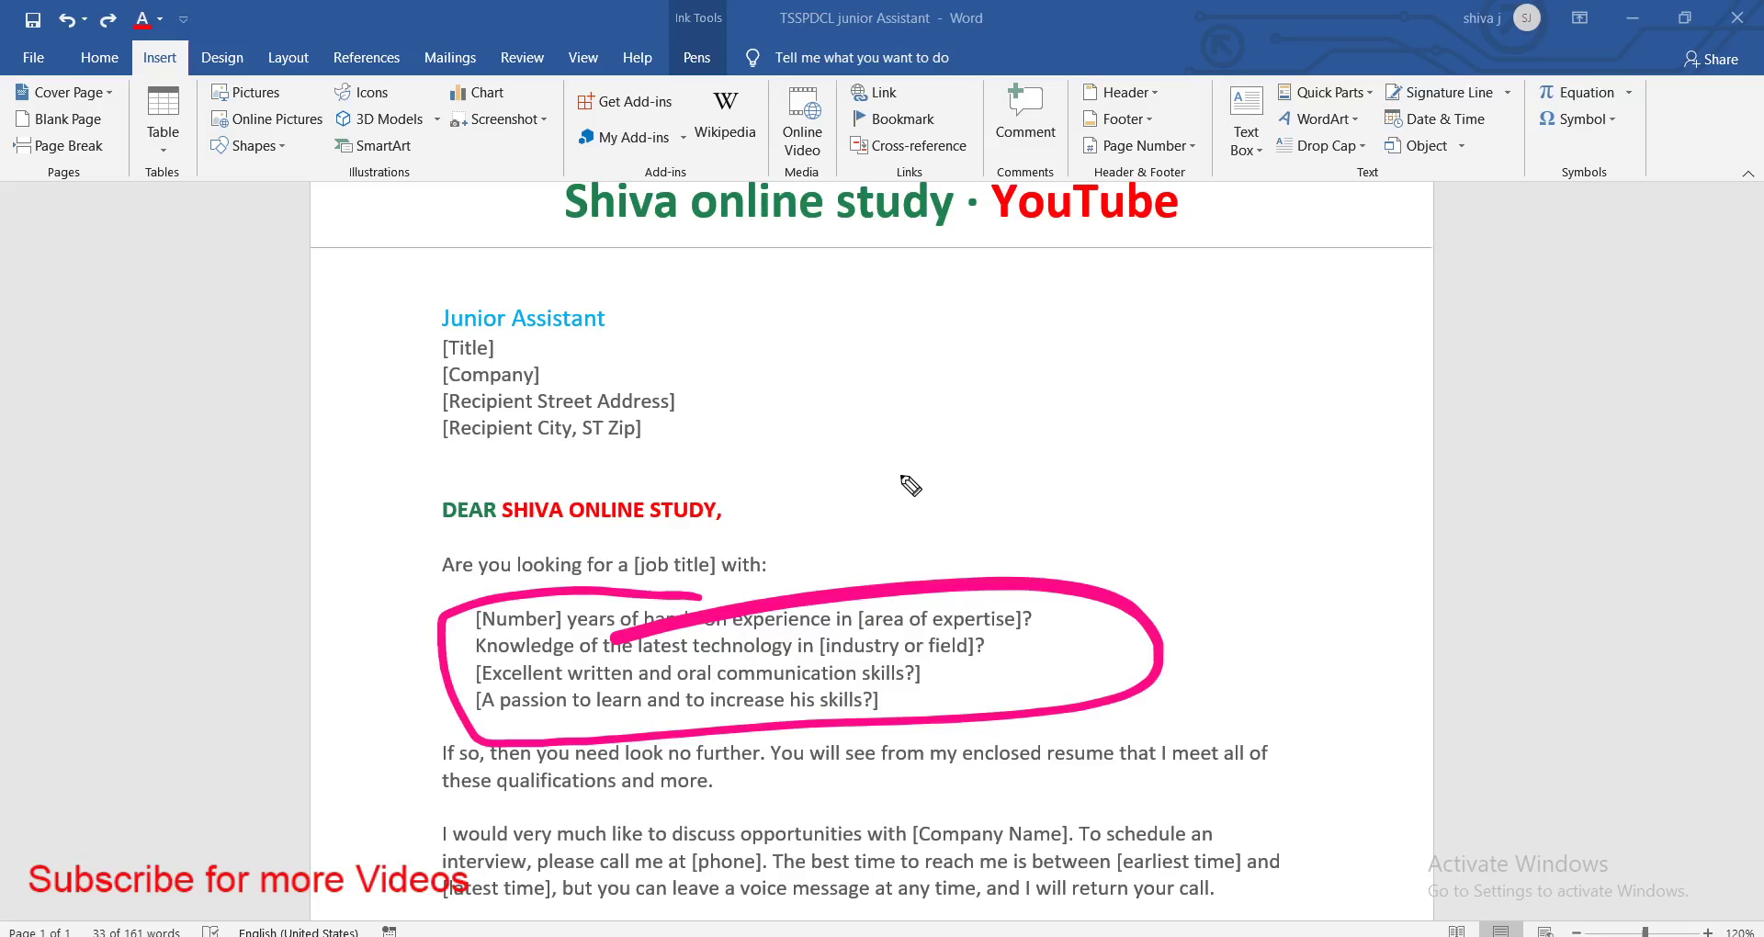
pyautogui.moveTo(864, 468)
pyautogui.mouseDown()
pyautogui.moveTo(820, 540)
pyautogui.moveTo(950, 505)
pyautogui.mouseUp()
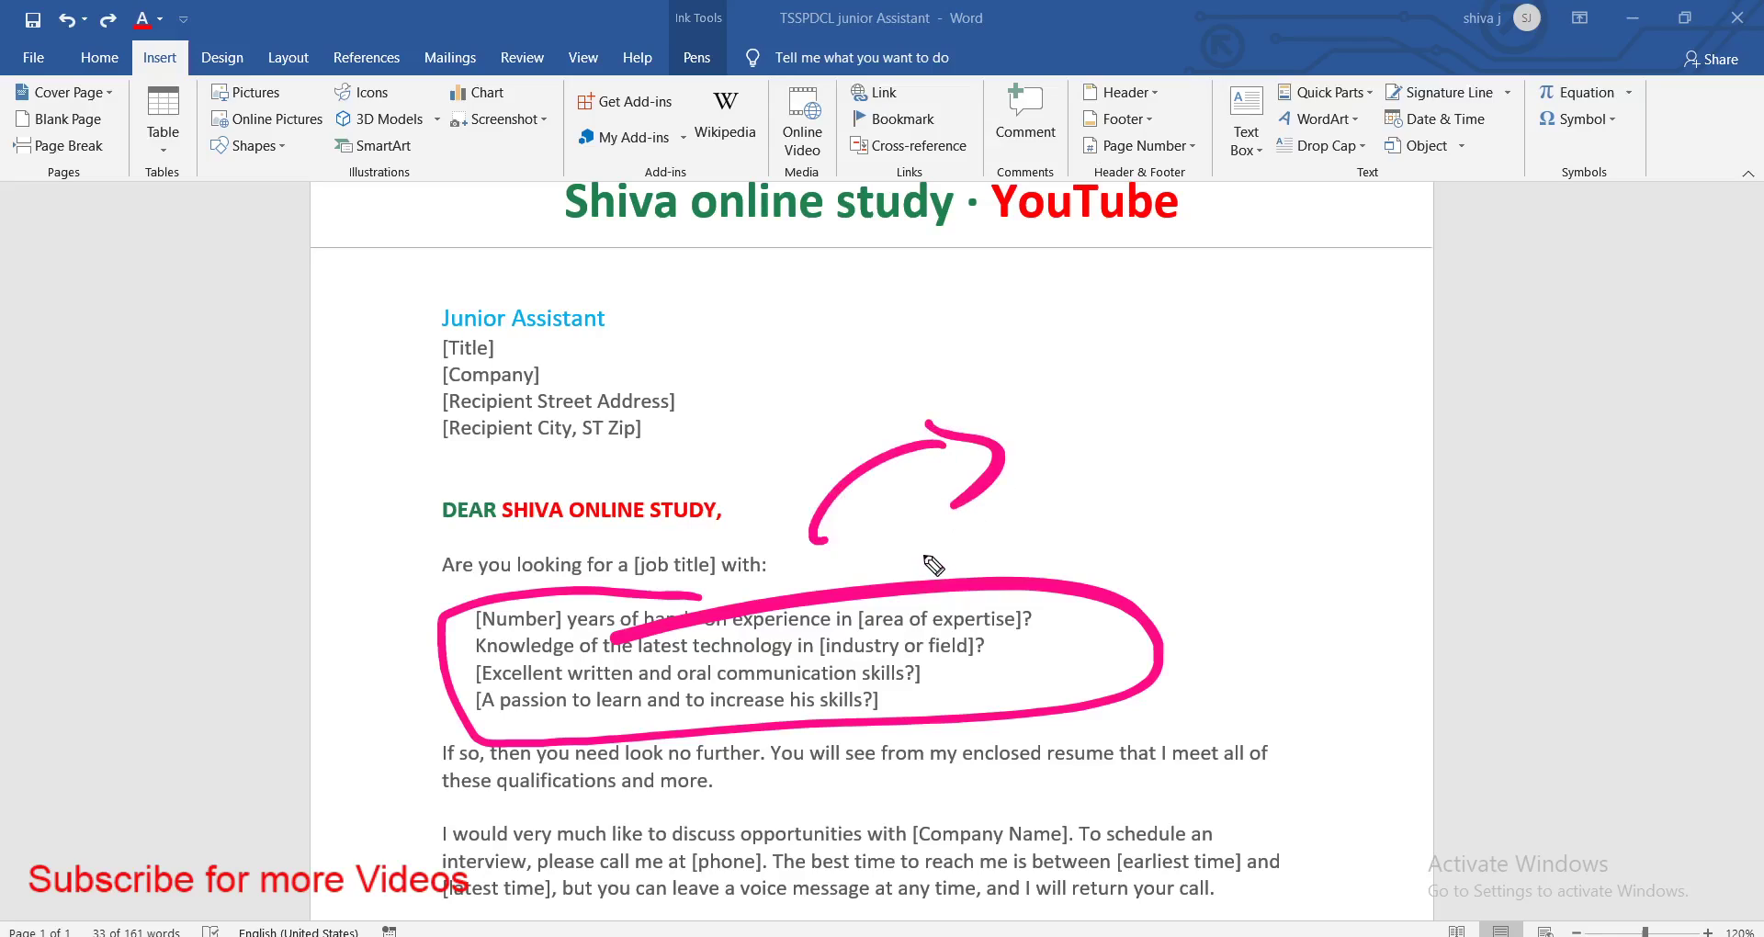
pyautogui.hotkey('ctrl', 'z')
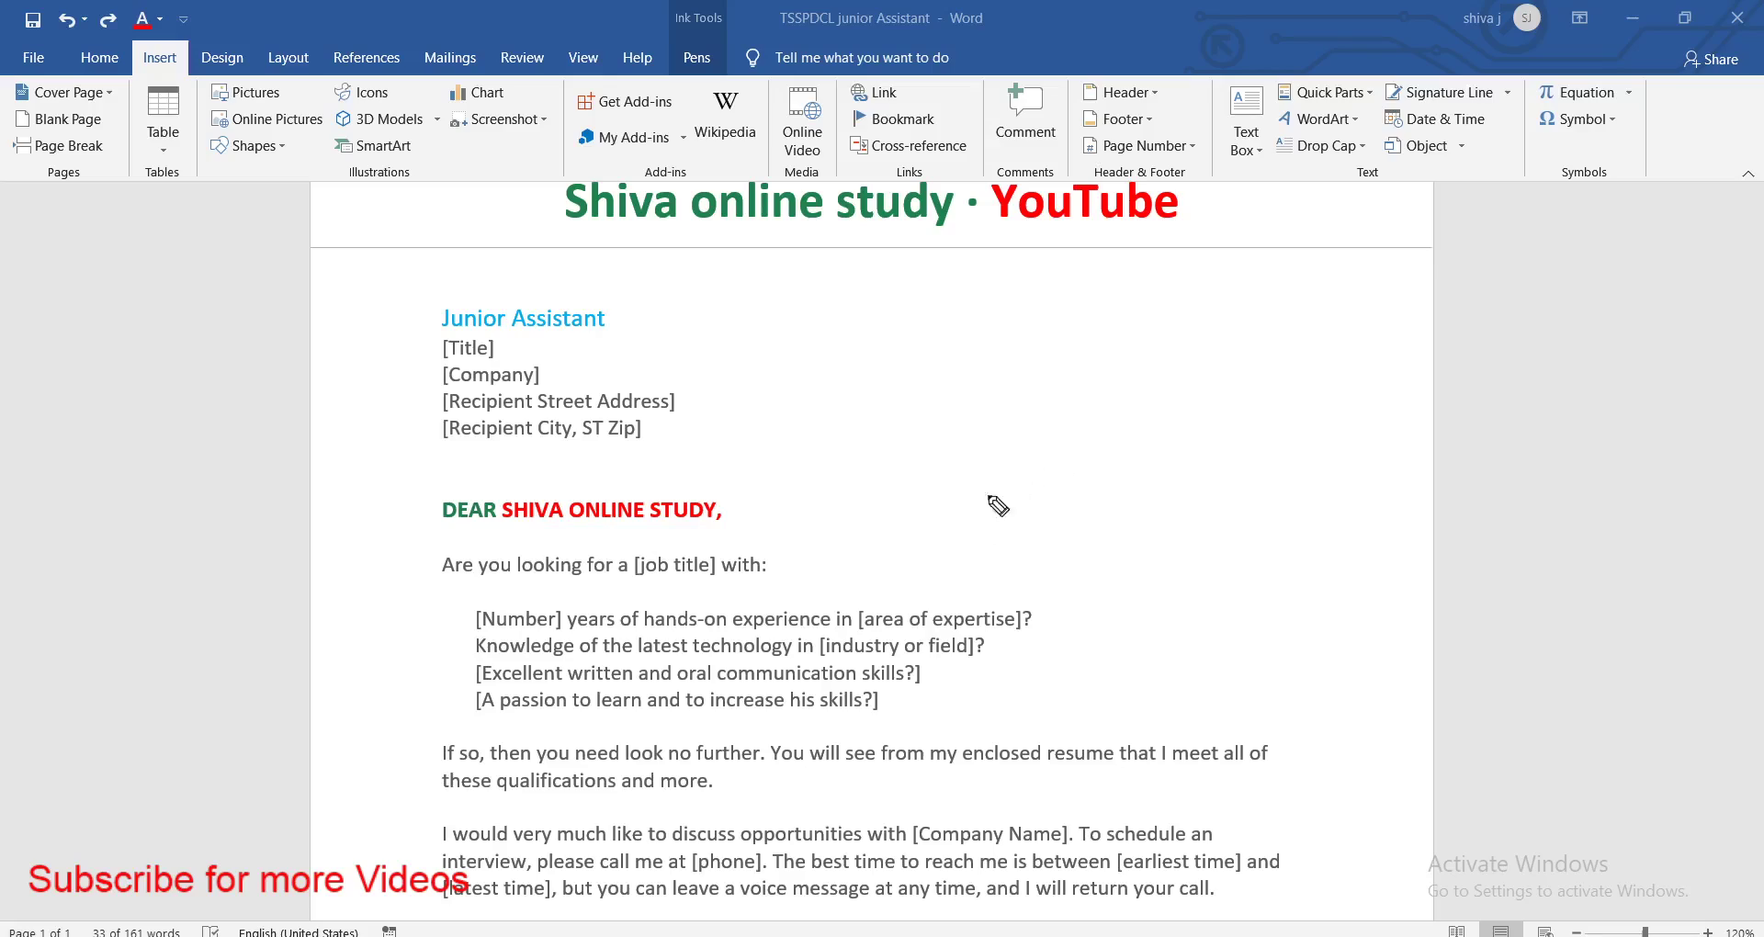
pyautogui.moveTo(905, 565)
pyautogui.mouseDown()
pyautogui.moveTo(1258, 266)
pyautogui.moveTo(1212, 237)
pyautogui.mouseUp()
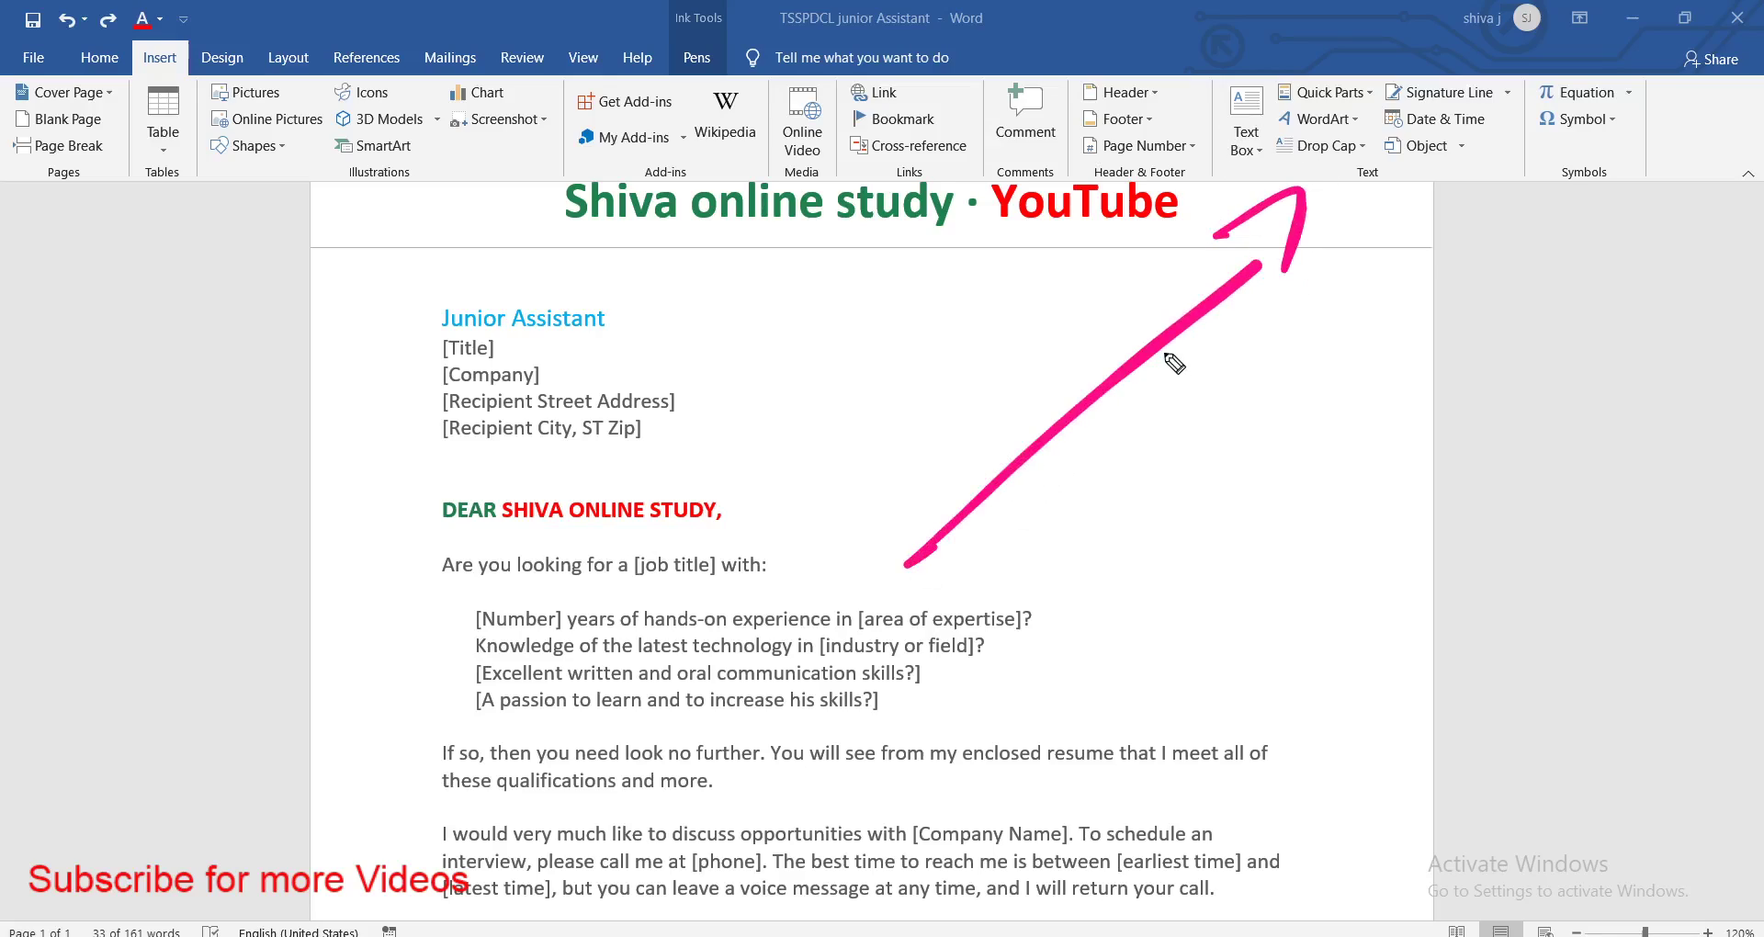
pyautogui.press('Escape')
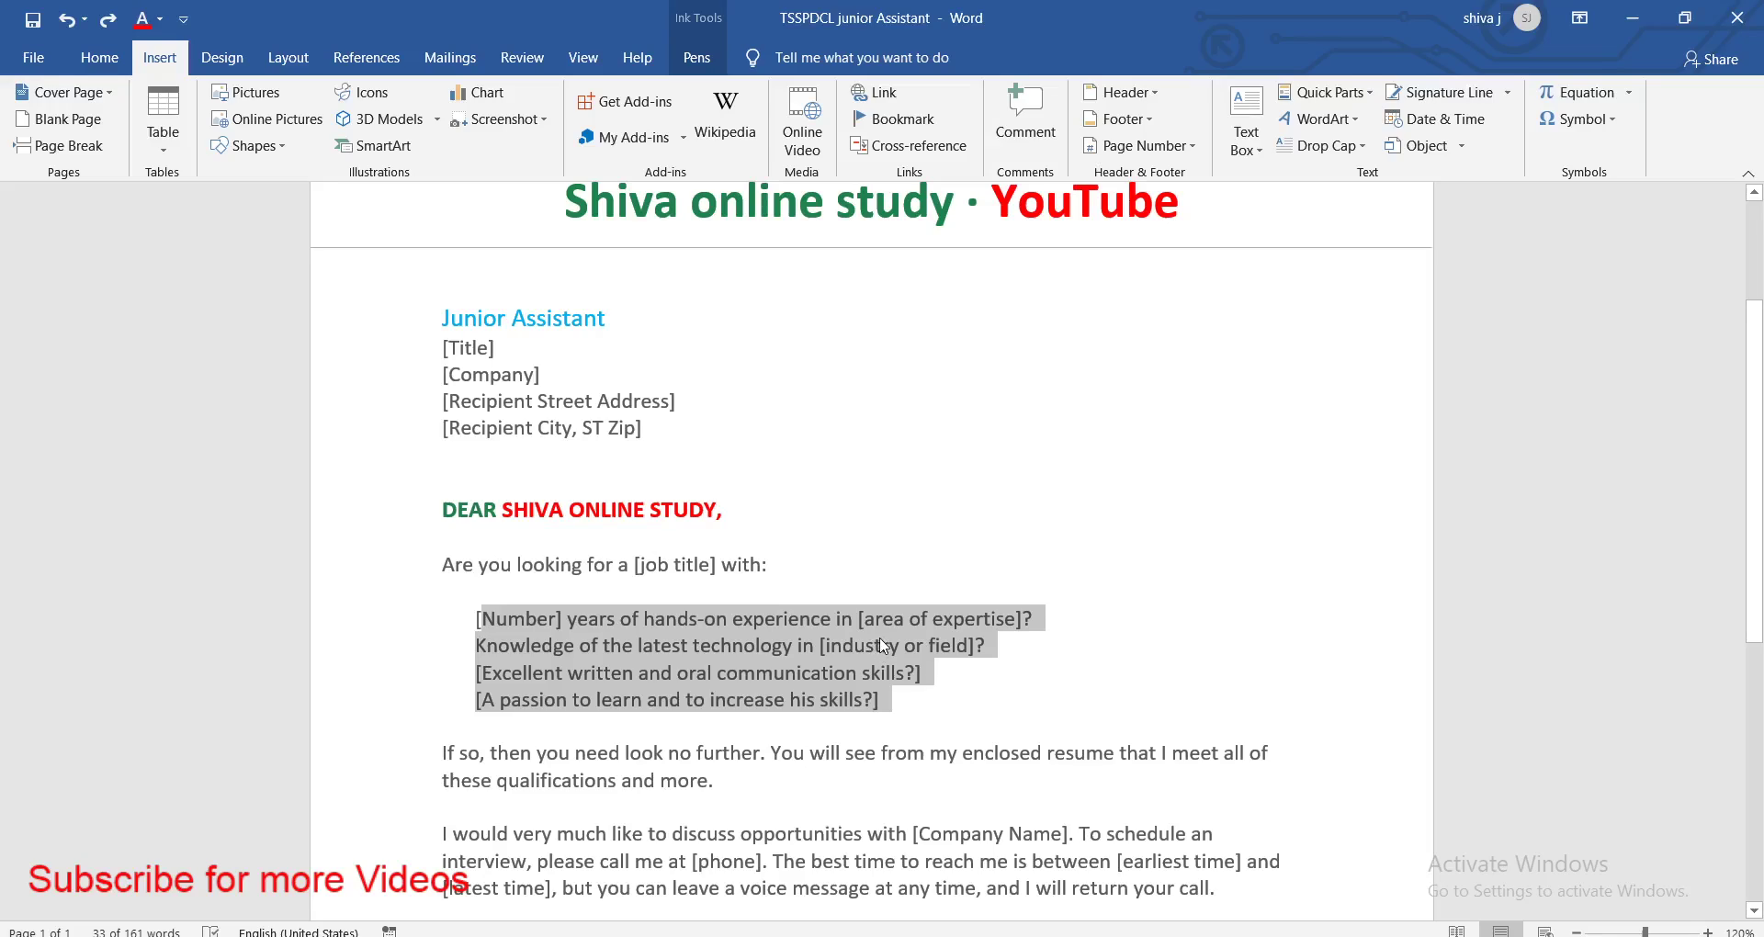
# Save the selected four qualification lines to the Quick Part Gallery under the name 'jr ast'
pyautogui.click(1361, 95)
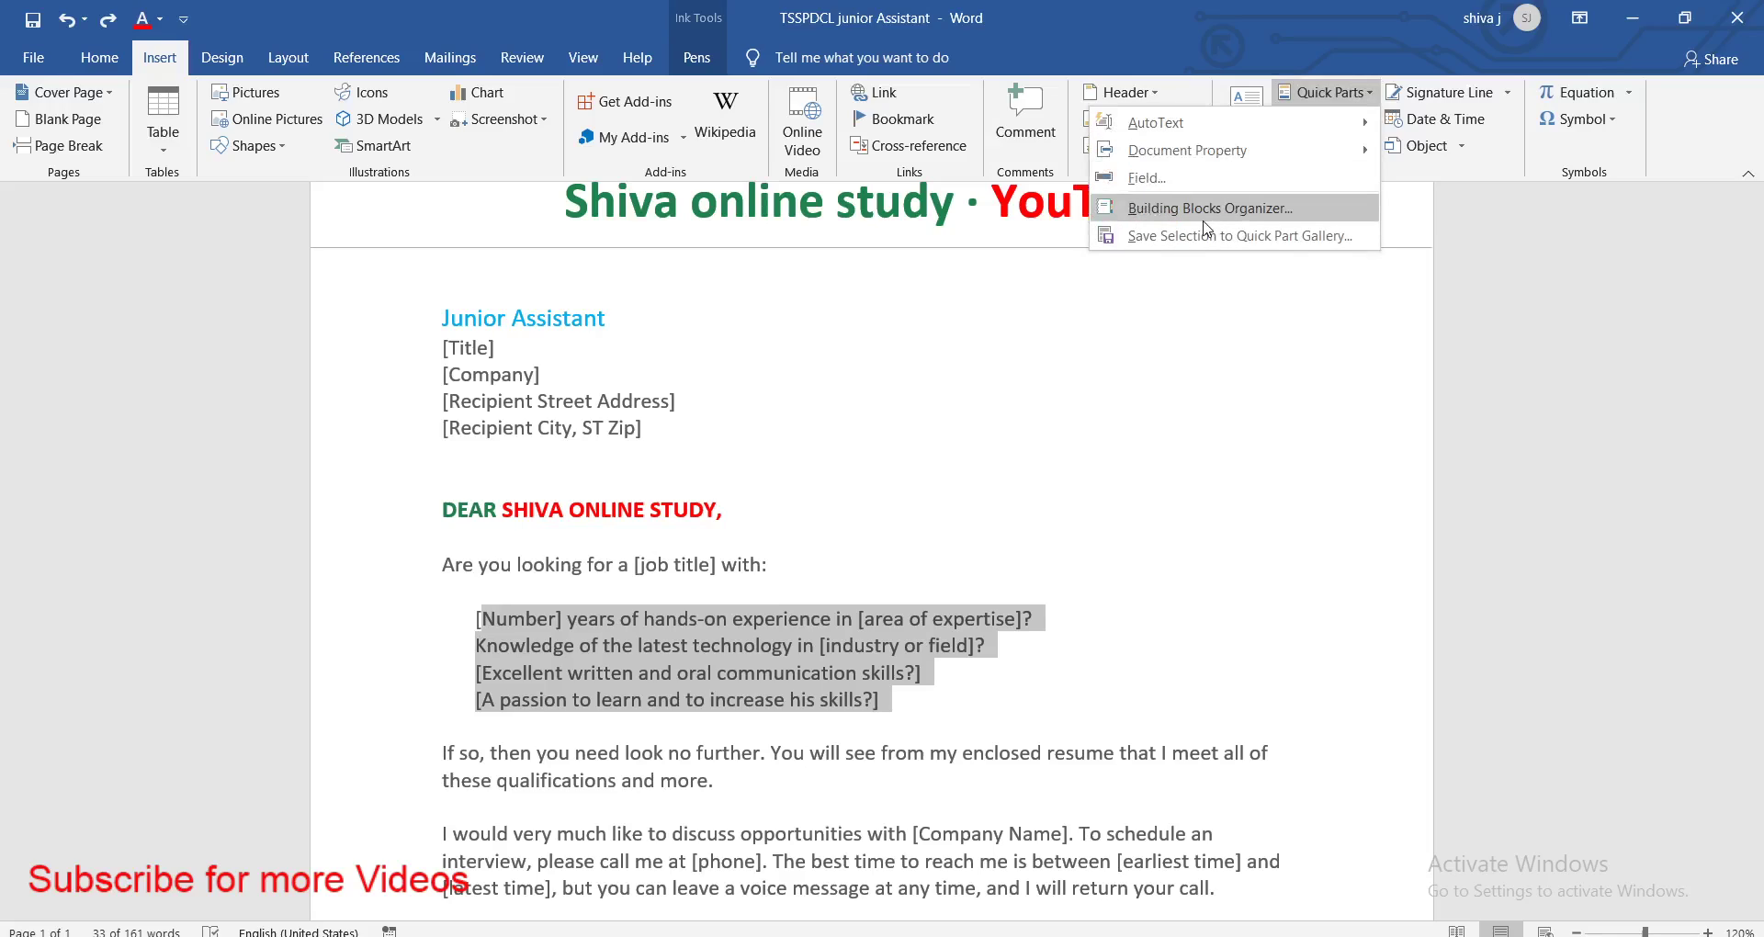
pyautogui.click(1261, 238)
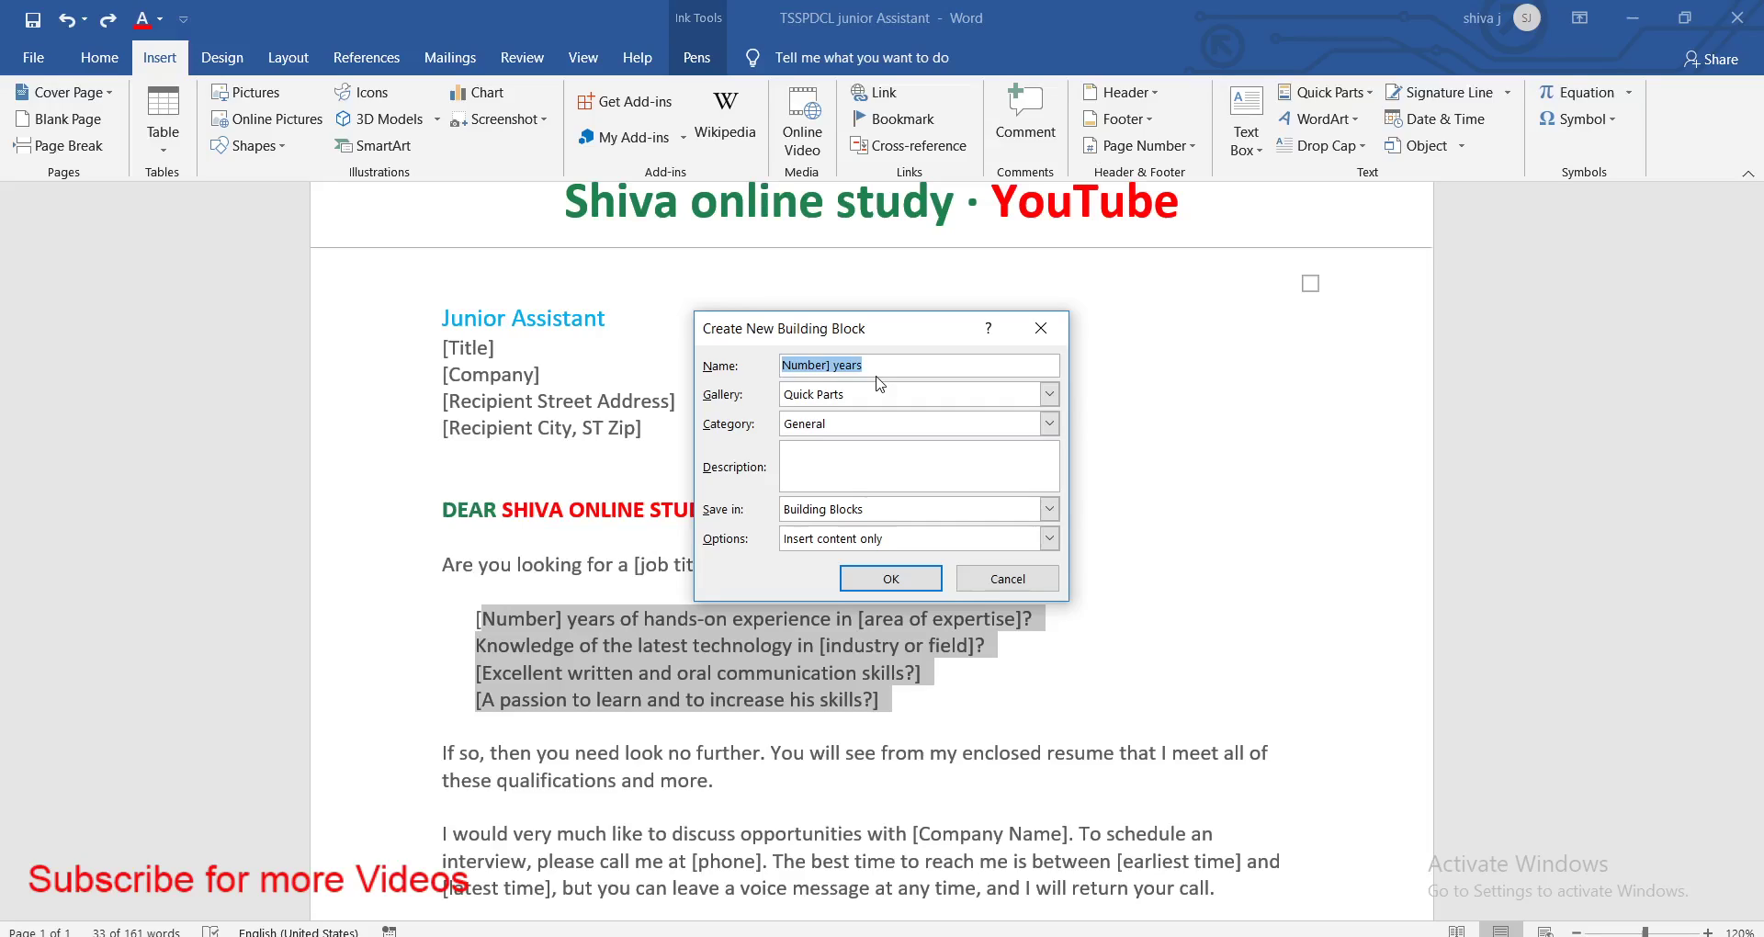
pyautogui.write('jr ast')
pyautogui.click(866, 577)
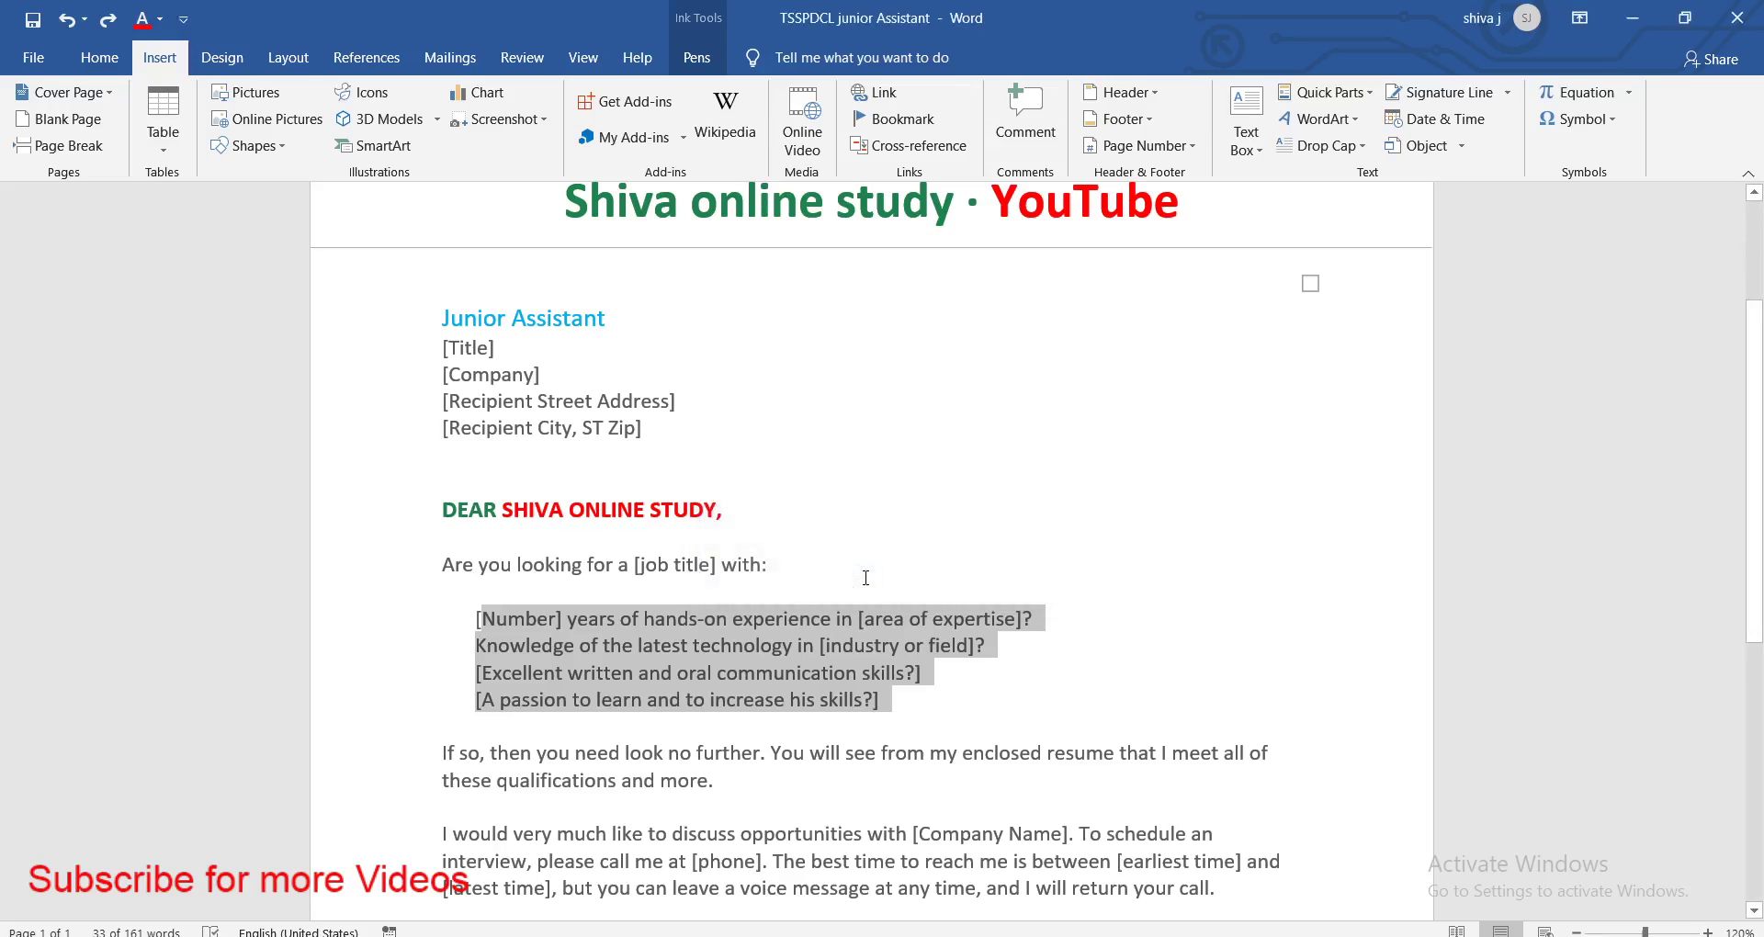
pyautogui.click(1008, 640)
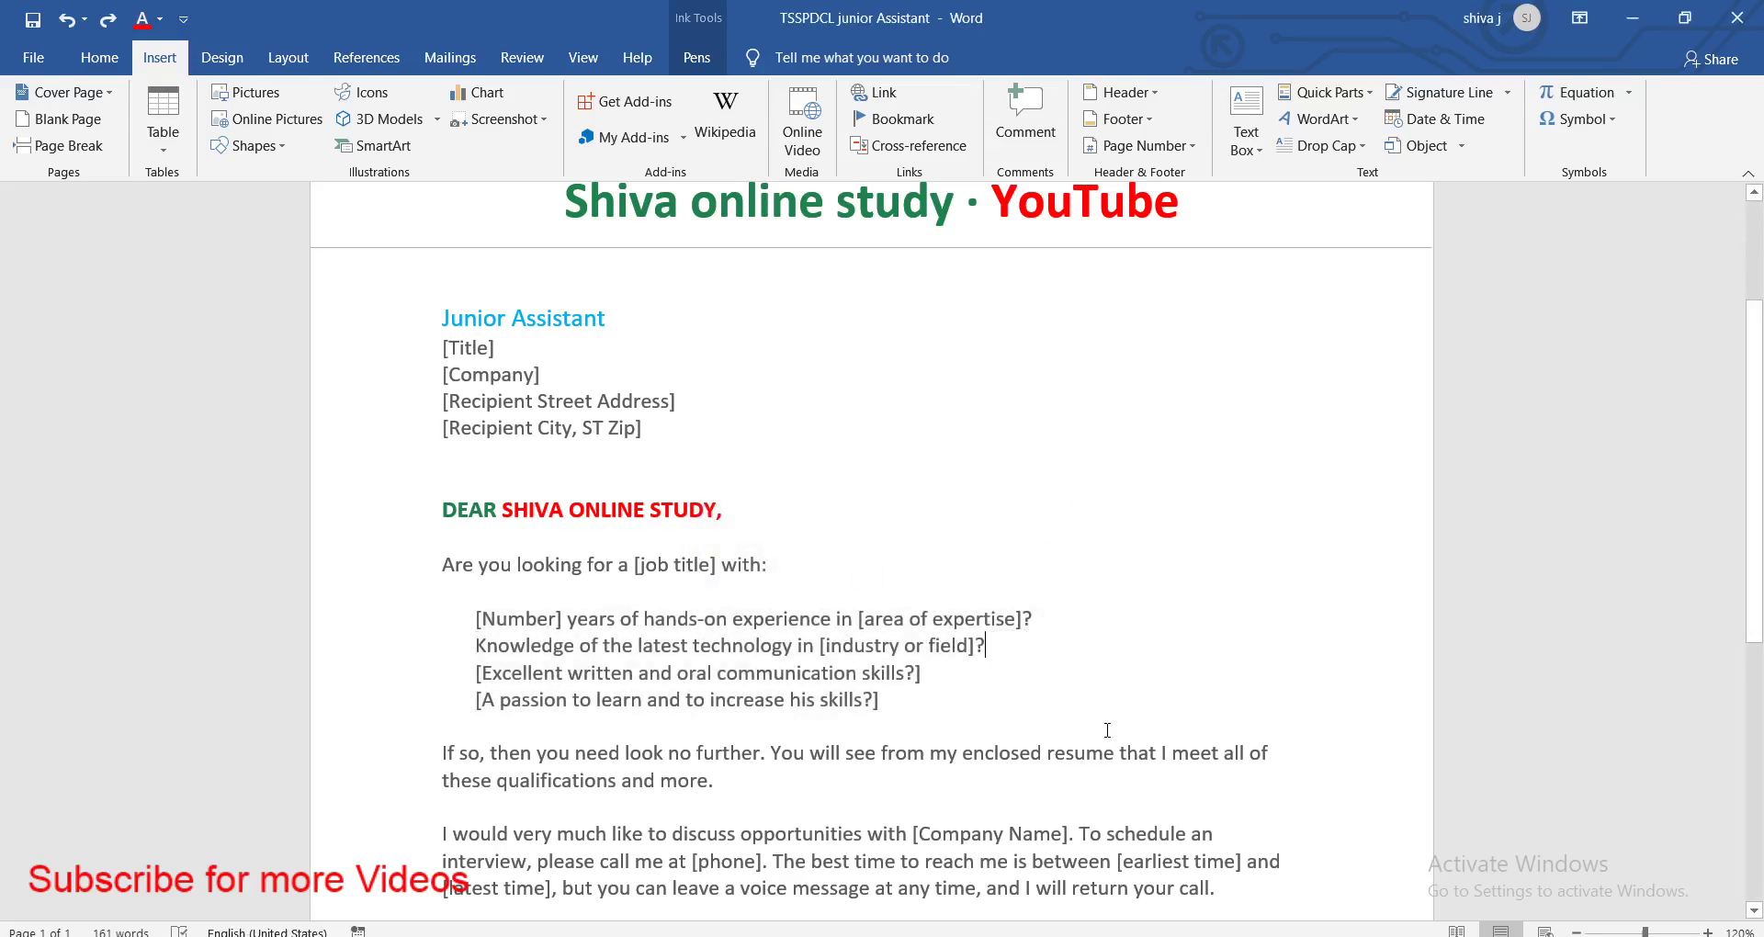
# Add a new line after 'Enclosure' and insert the 'jr ast' Quick Part there
pyautogui.scroll(-6, 1107, 730)
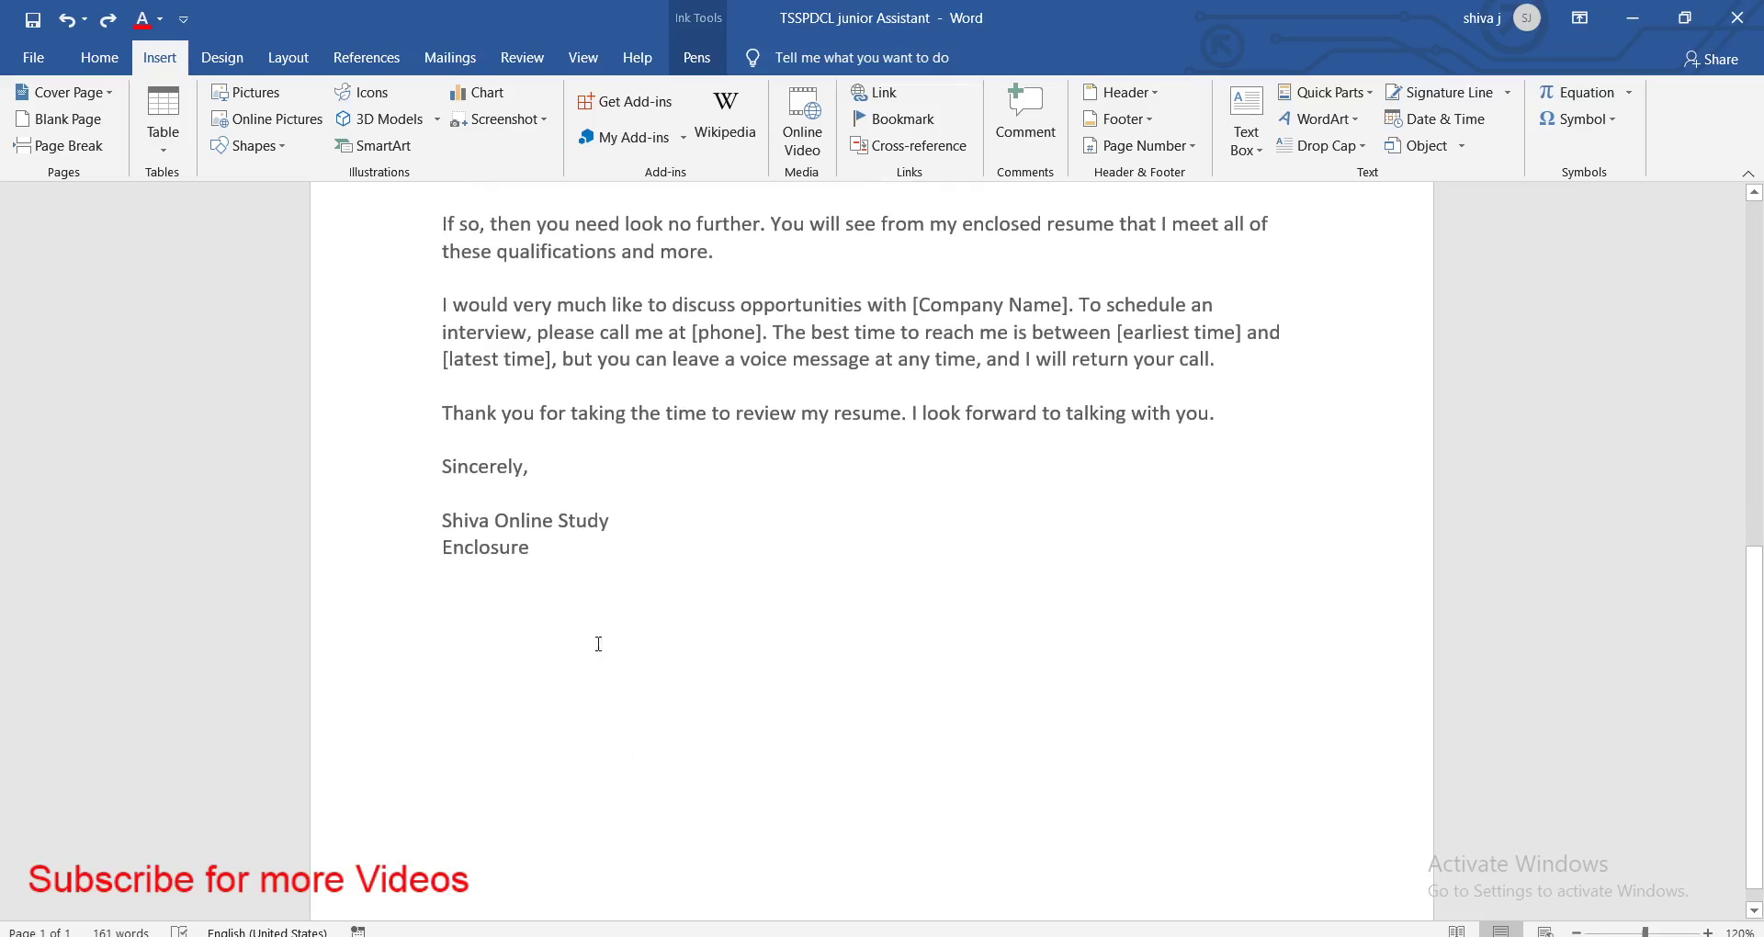
pyautogui.click(551, 554)
pyautogui.press('Return')
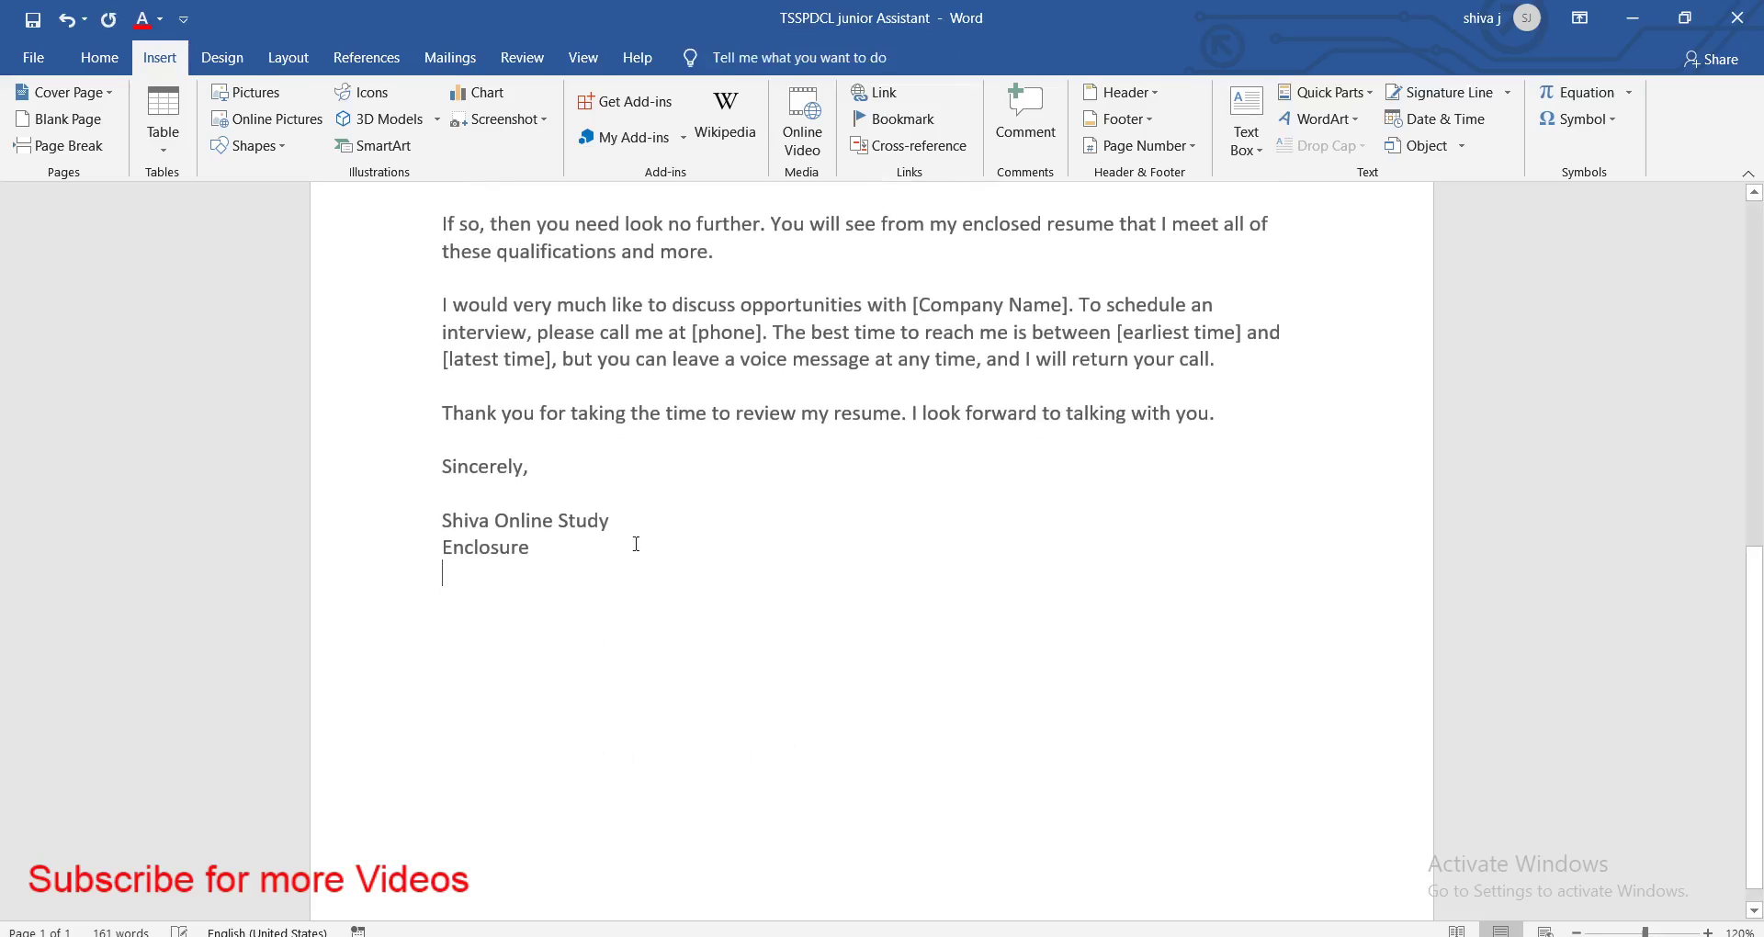
pyautogui.click(1325, 92)
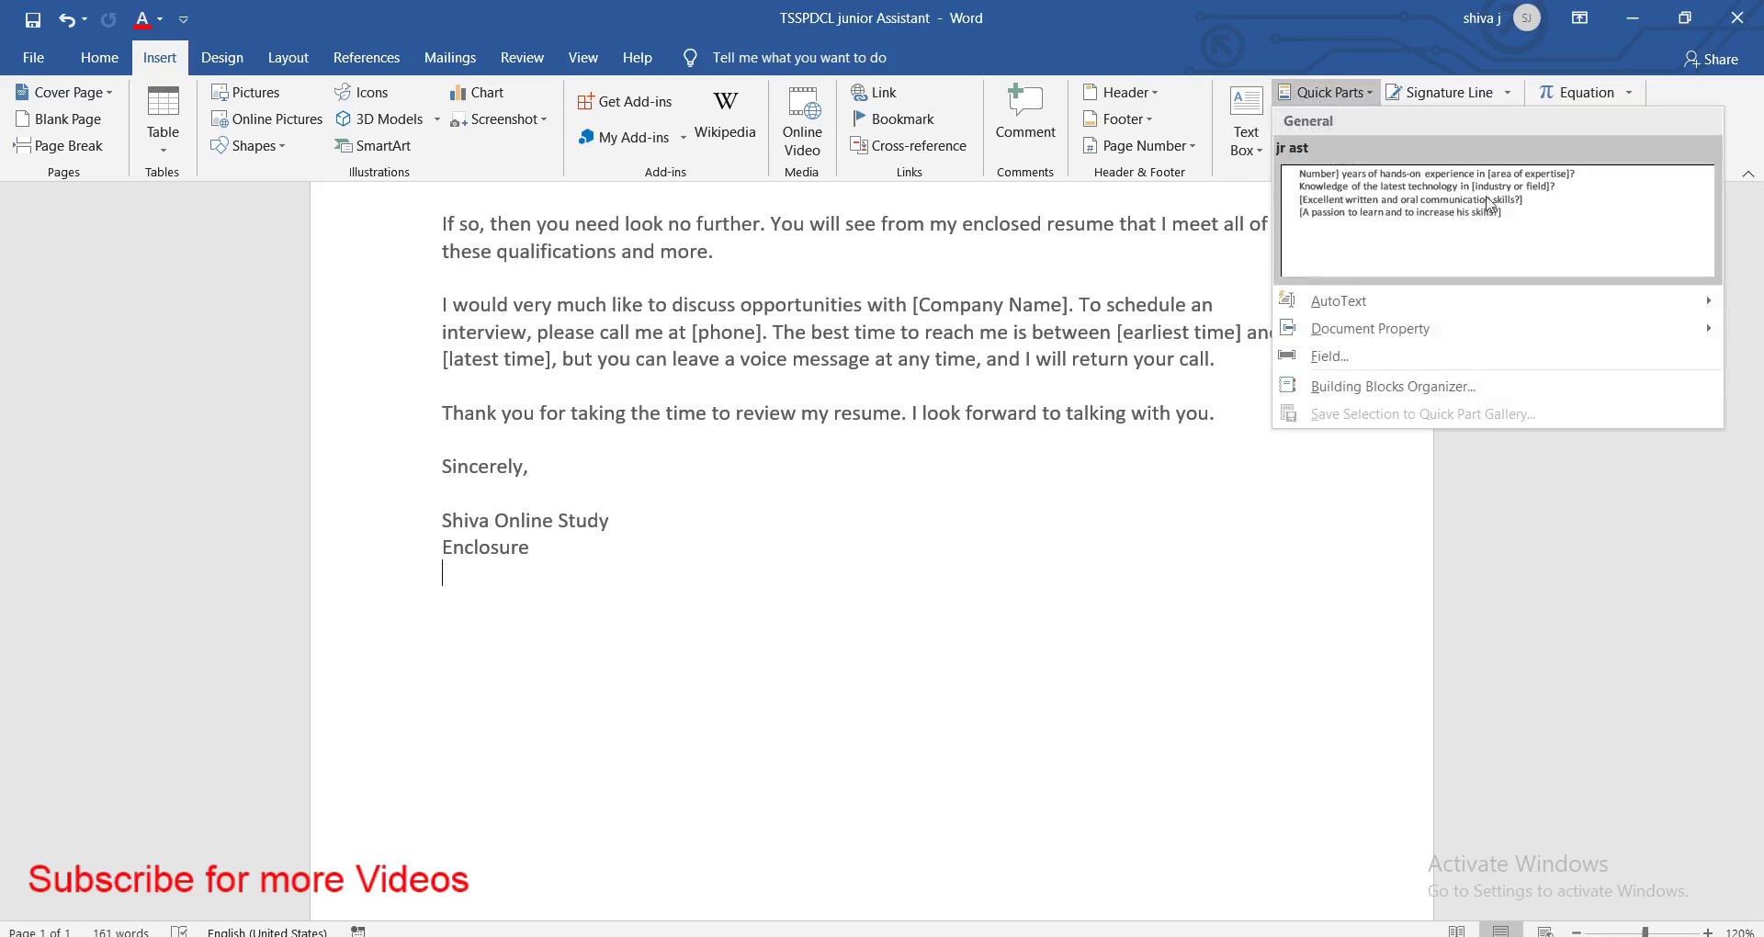
pyautogui.click(1374, 234)
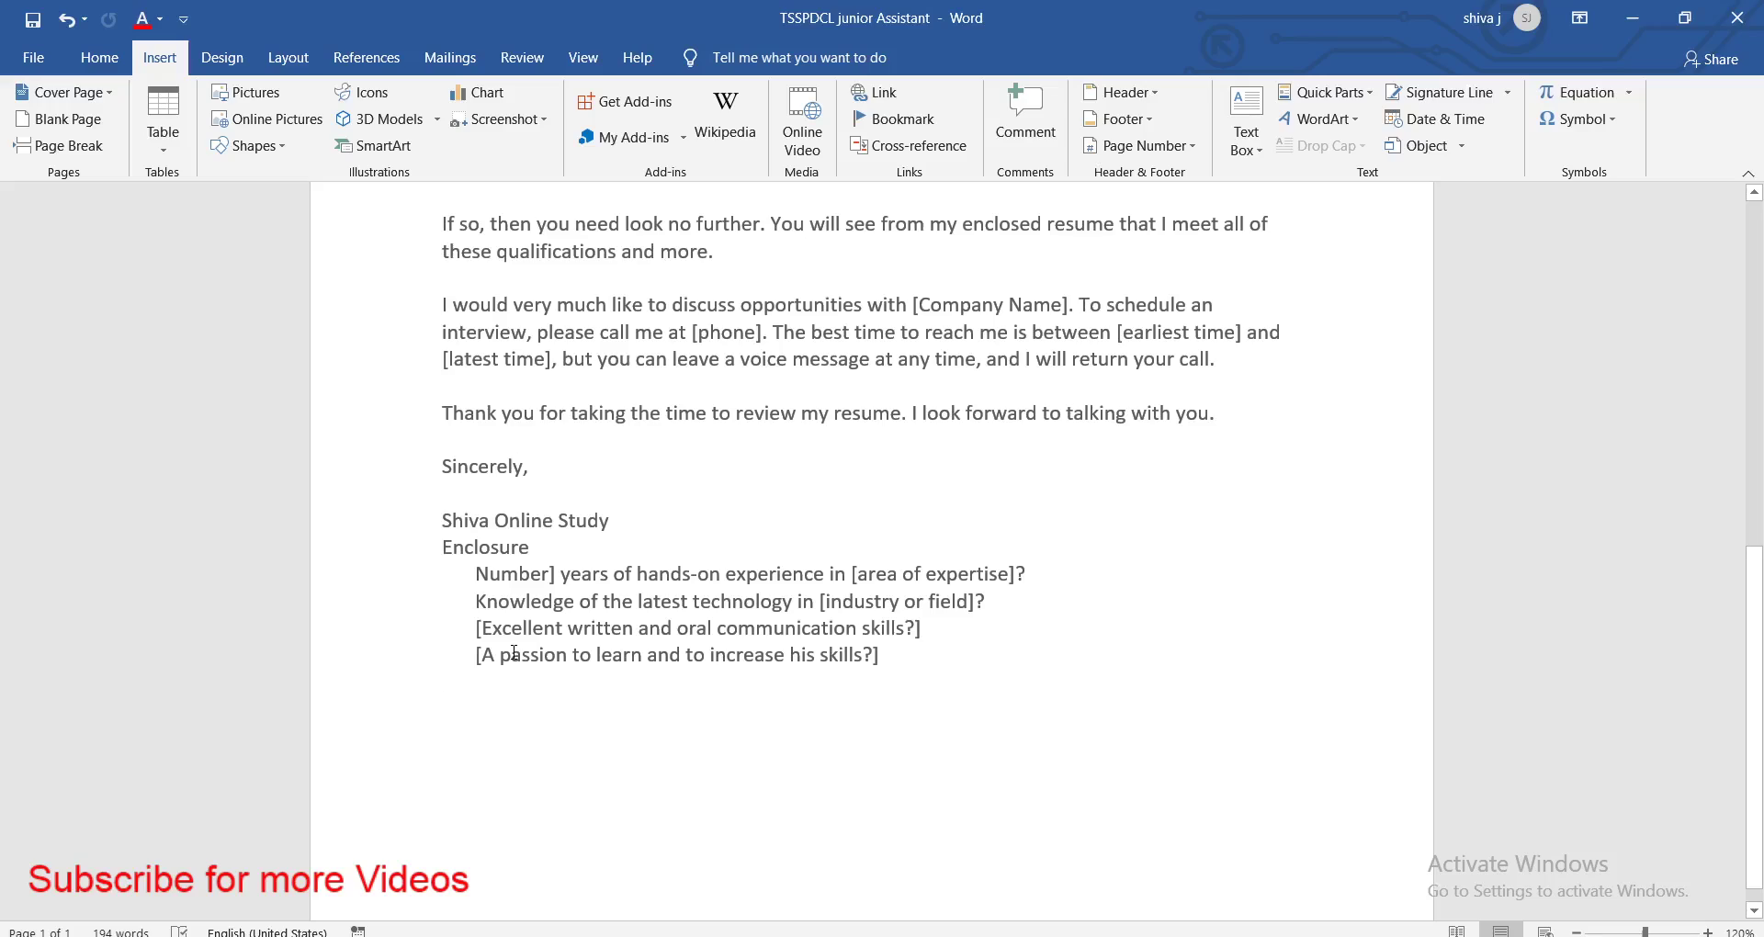
# Undo the four inserted qualification lines and look over the Quick Parts menu
pyautogui.hotkey('ctrl', 'z')
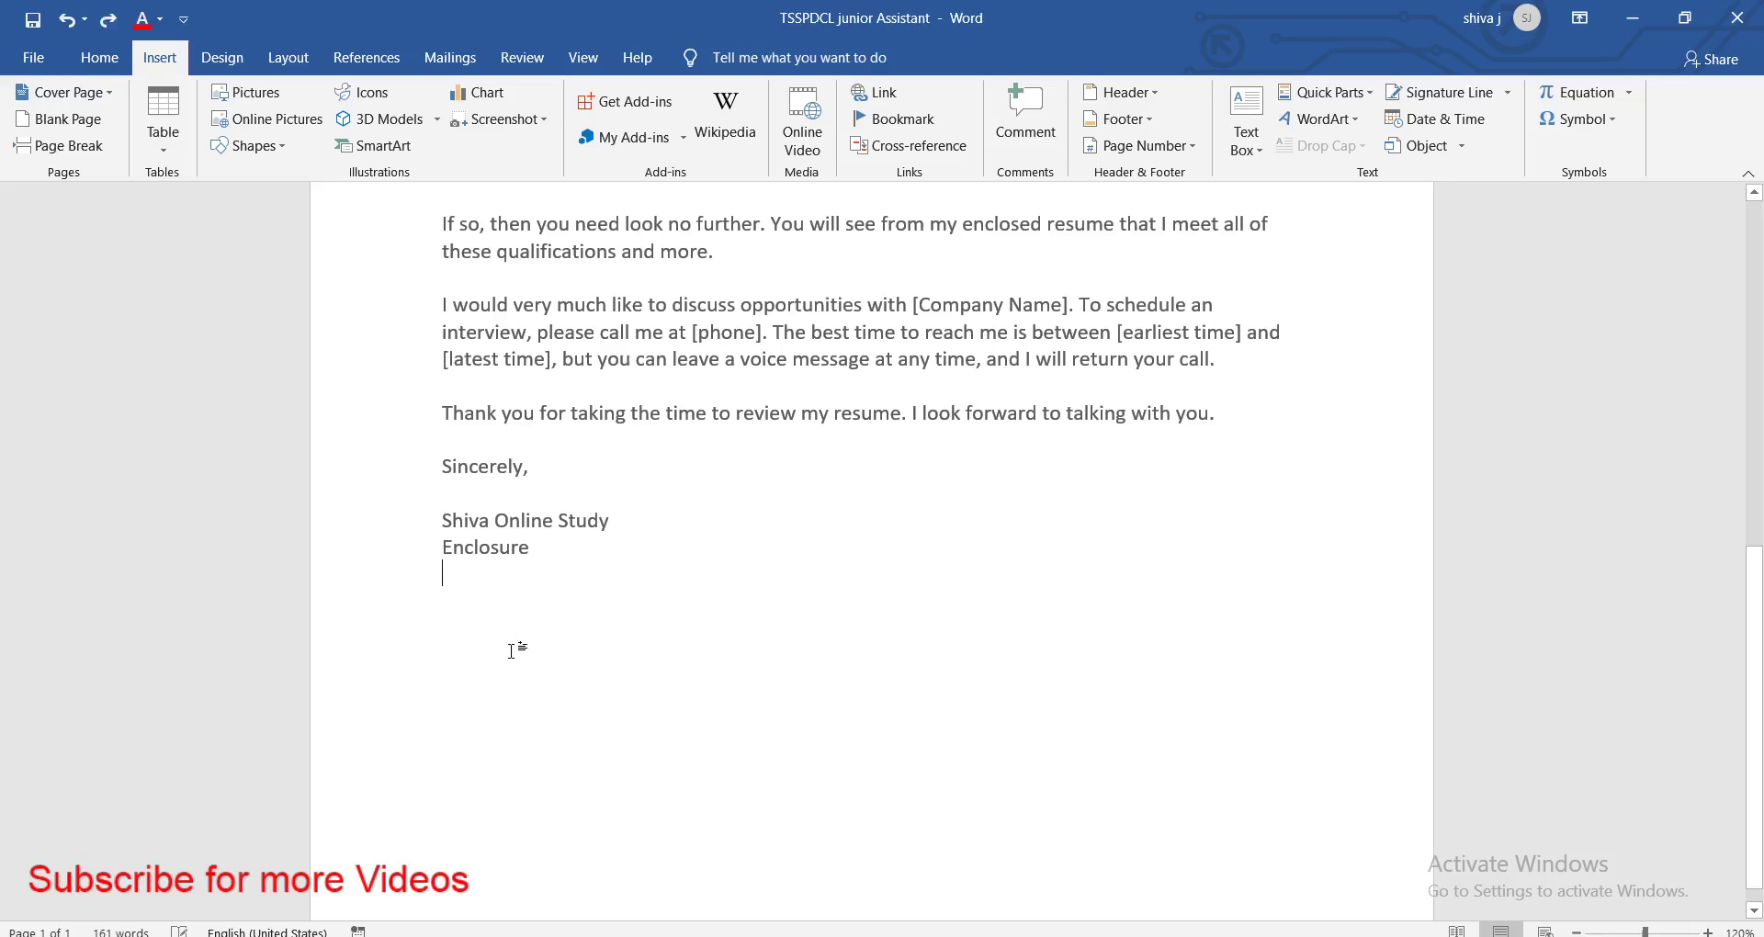
pyautogui.scroll(8, 511, 651)
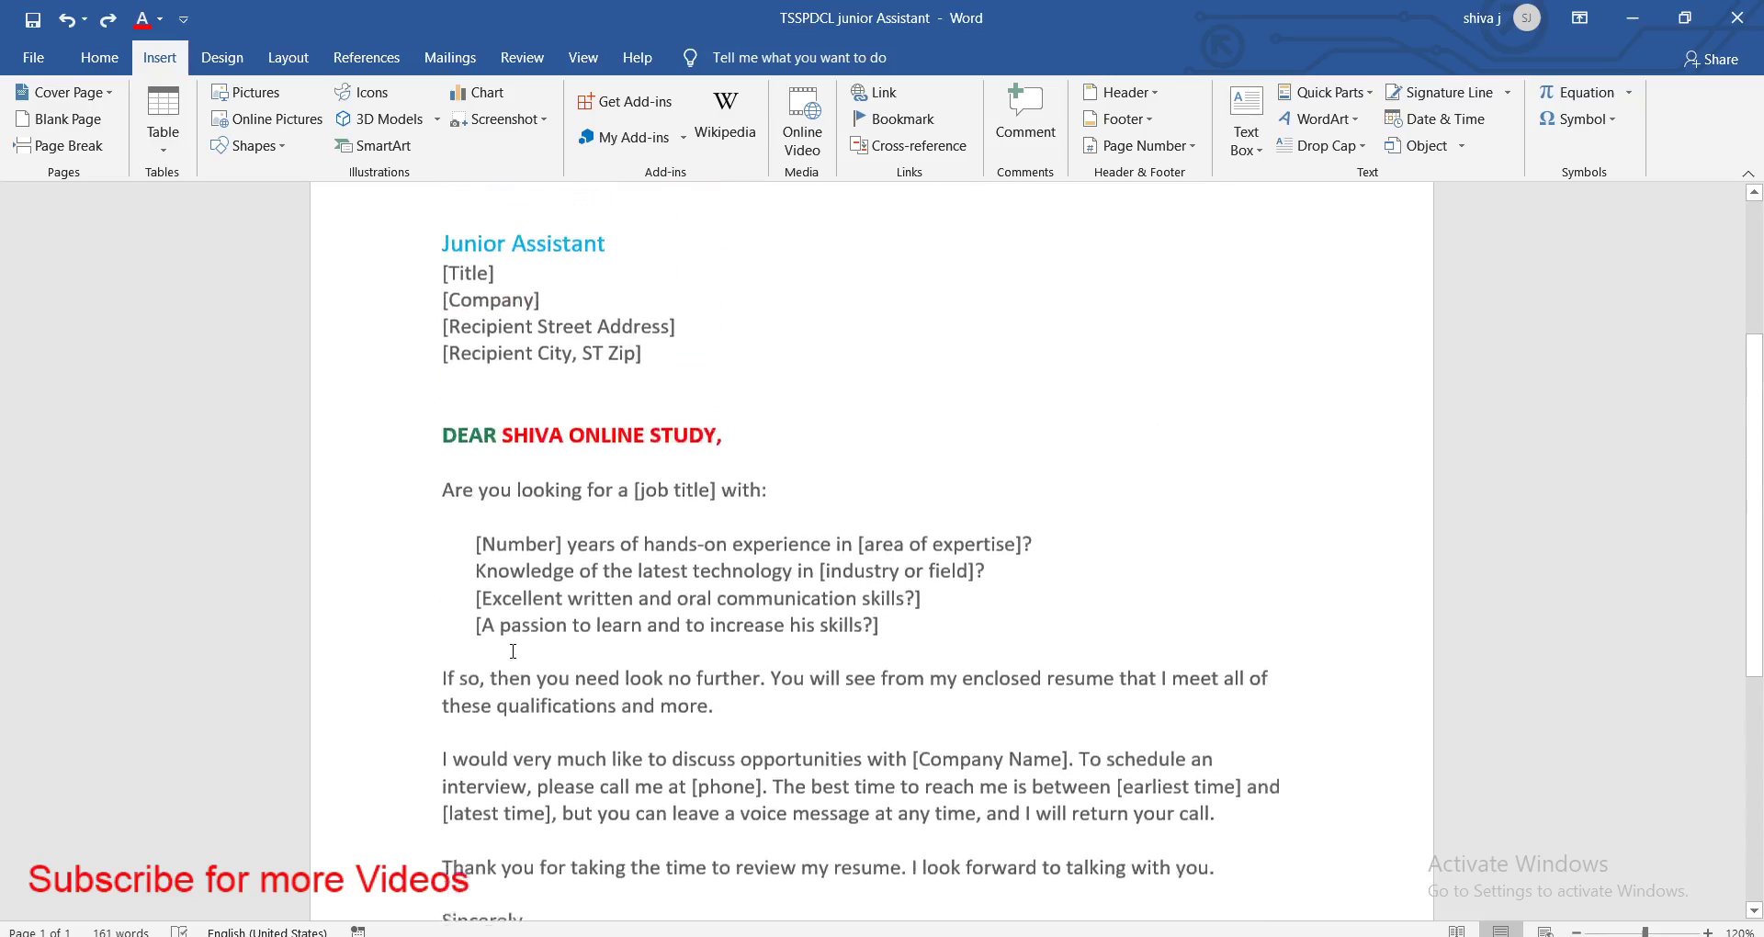
pyautogui.scroll(-2, 914, 625)
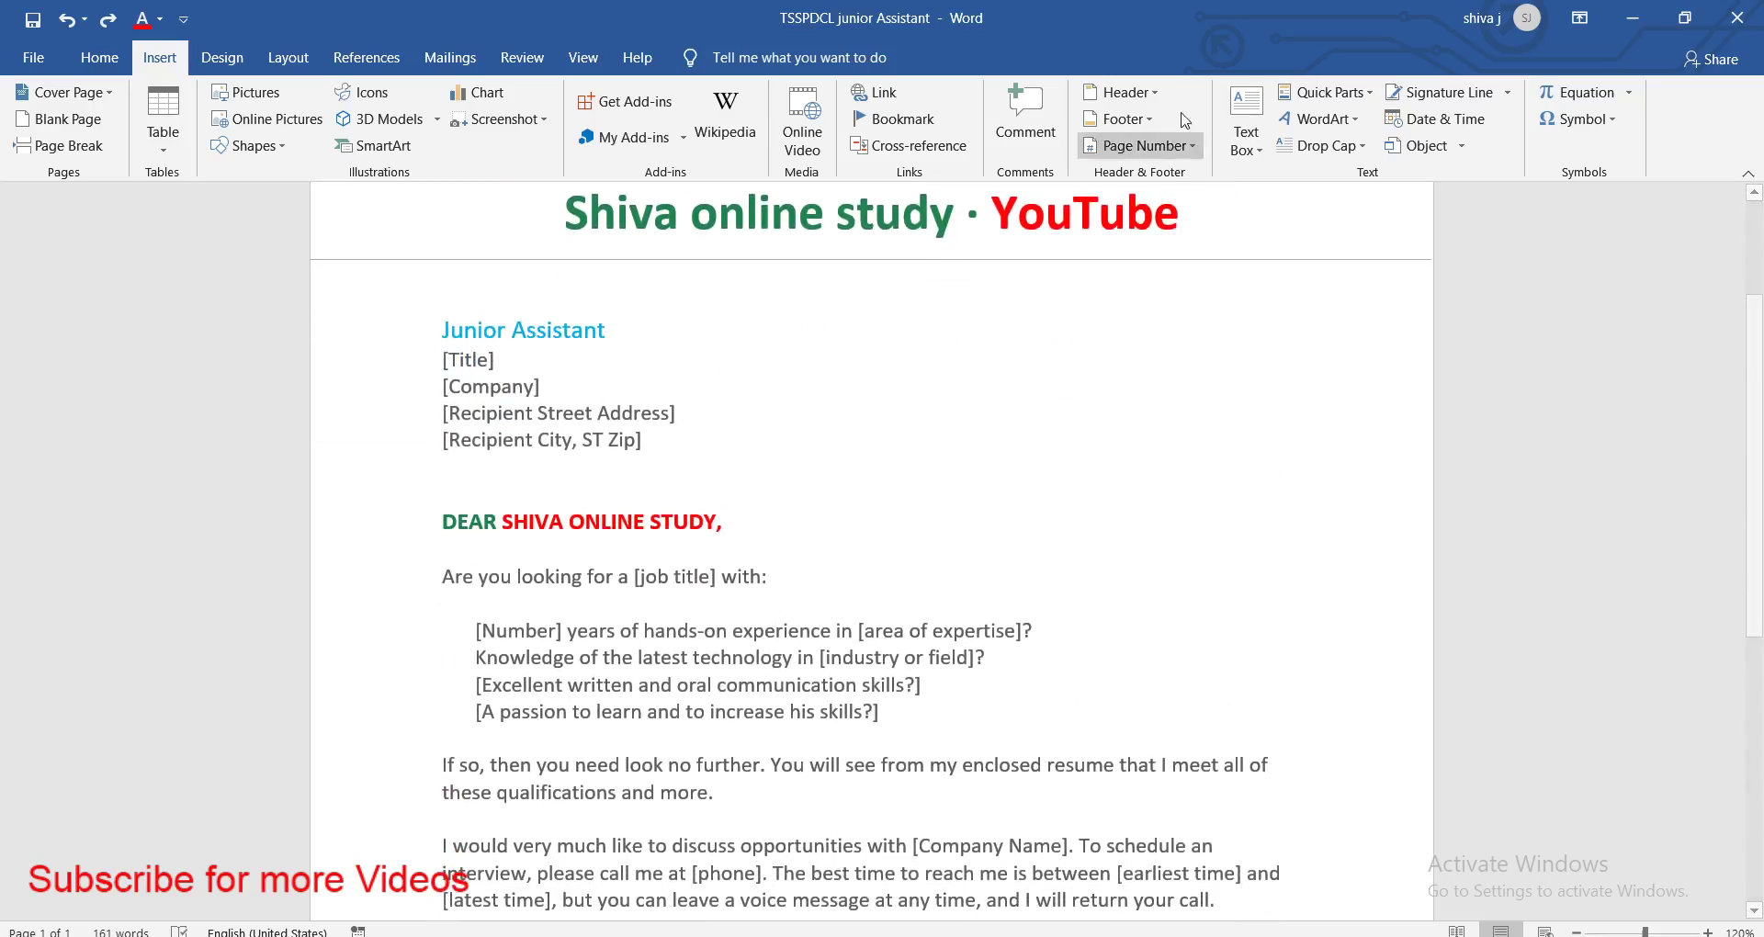
pyautogui.click(1364, 96)
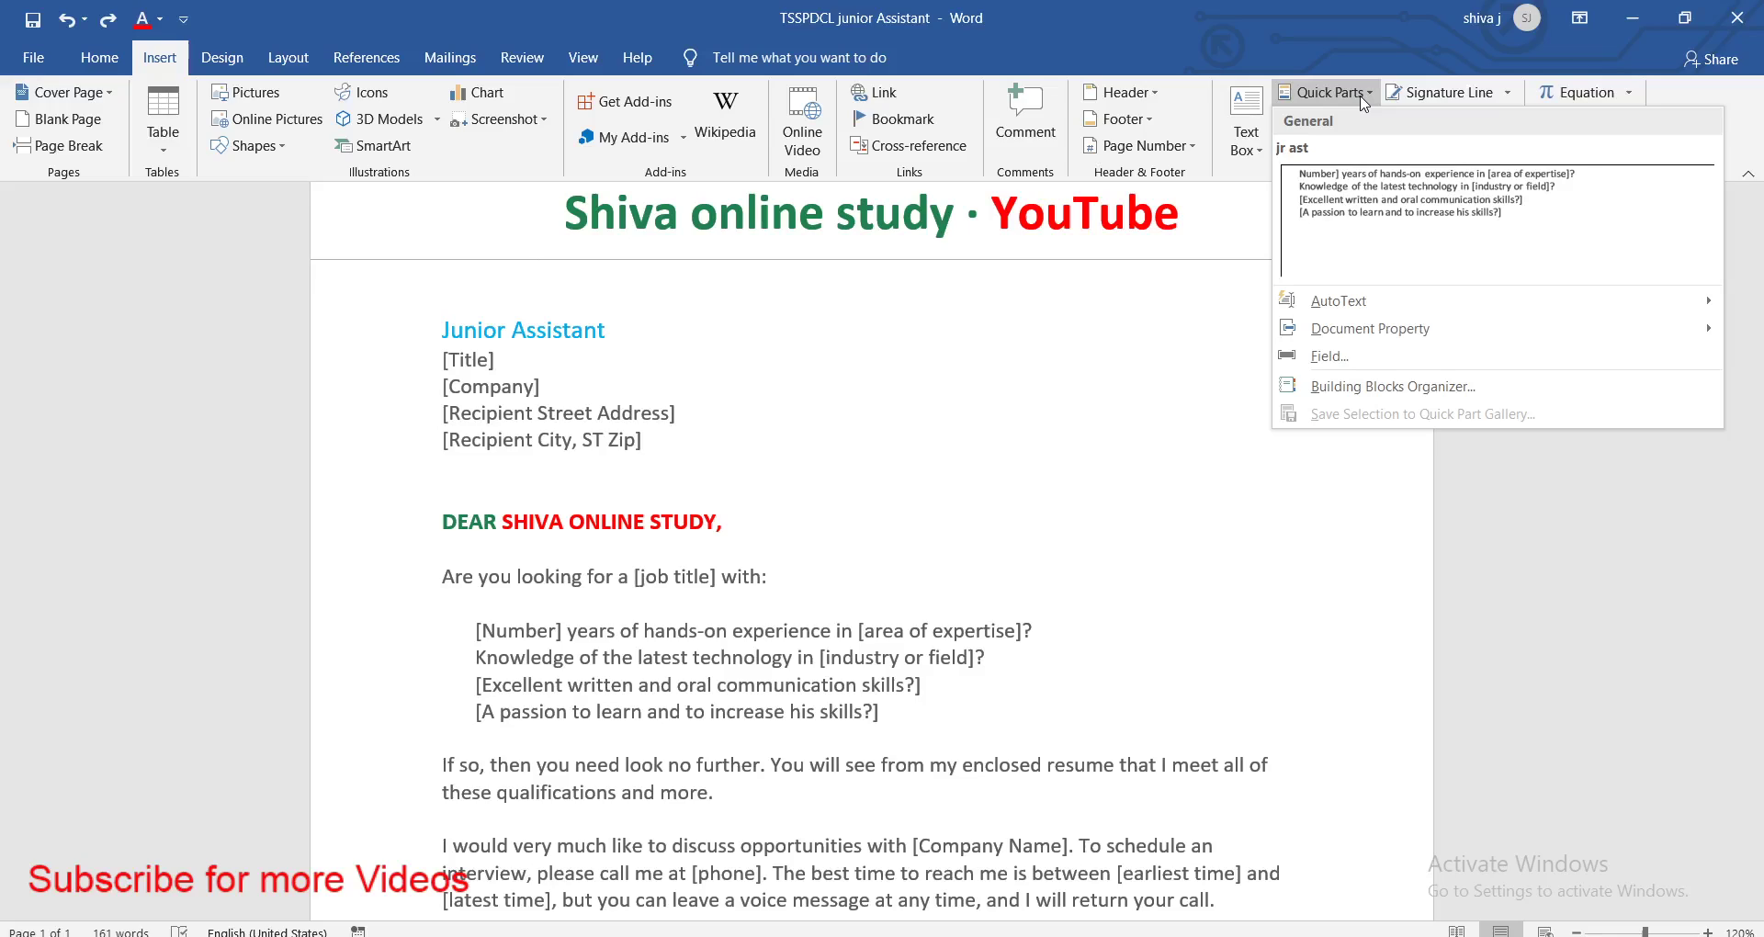
pyautogui.moveTo(1370, 338)
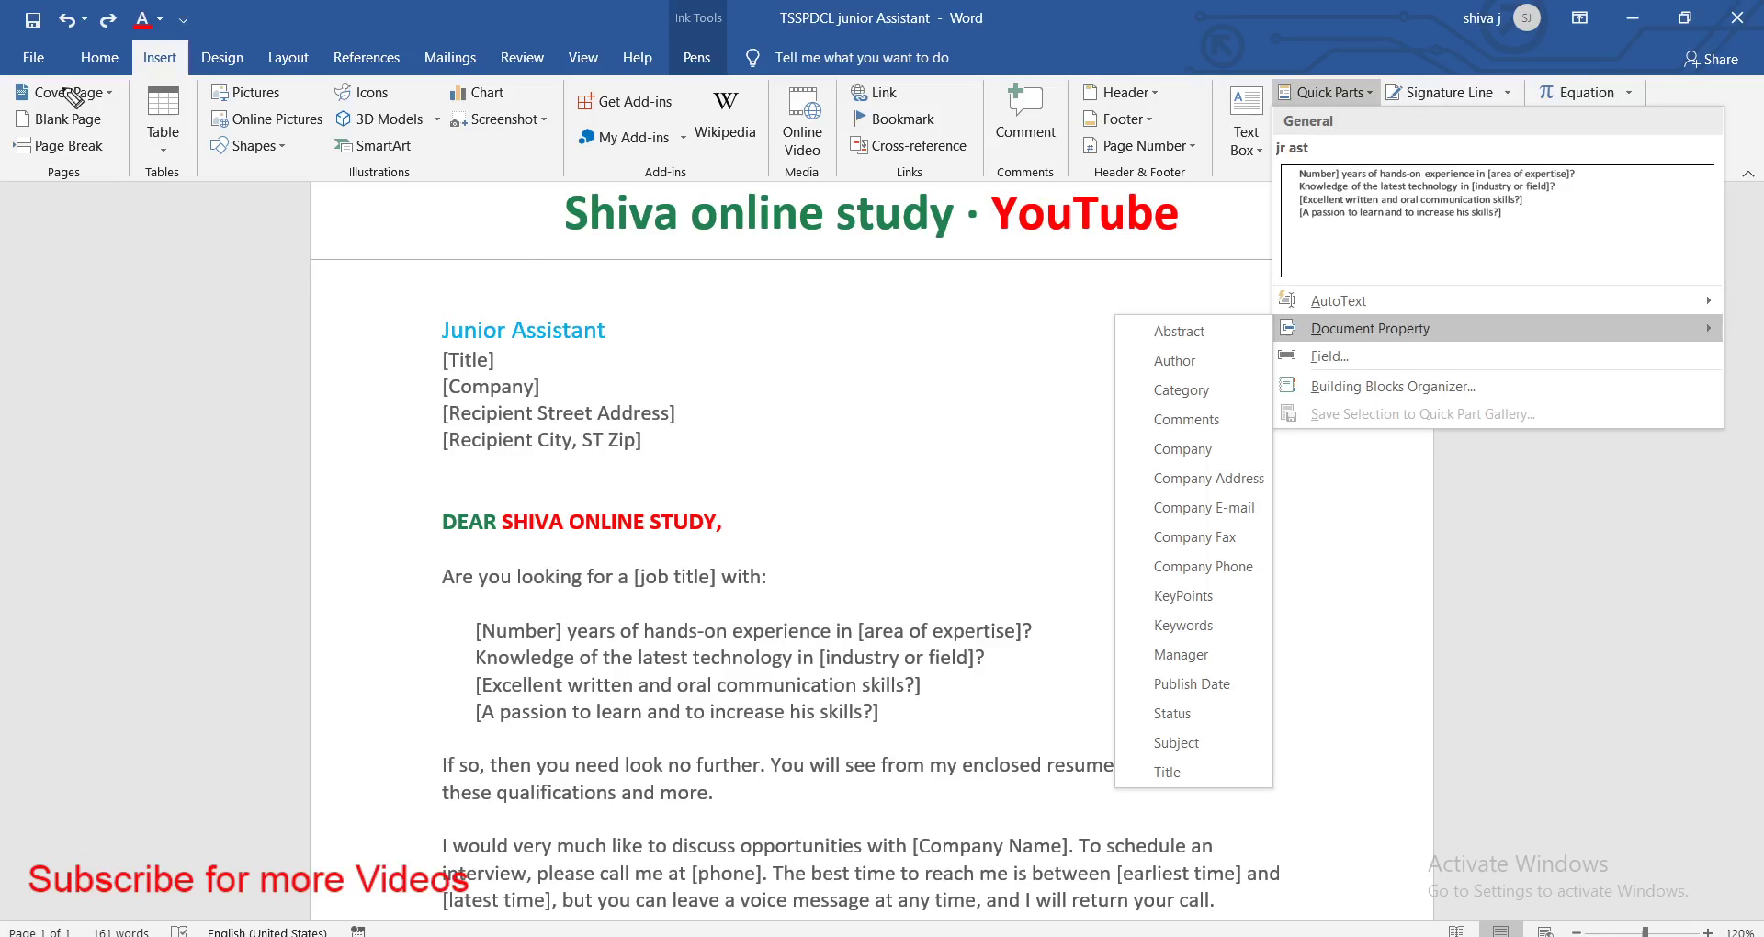
# Open the File backstage view for 'TSSPDCL junior Assistant'
pyautogui.moveTo(36, 37)
pyautogui.mouseDown()
pyautogui.moveTo(92, 62)
pyautogui.moveTo(80, 37)
pyautogui.mouseUp()
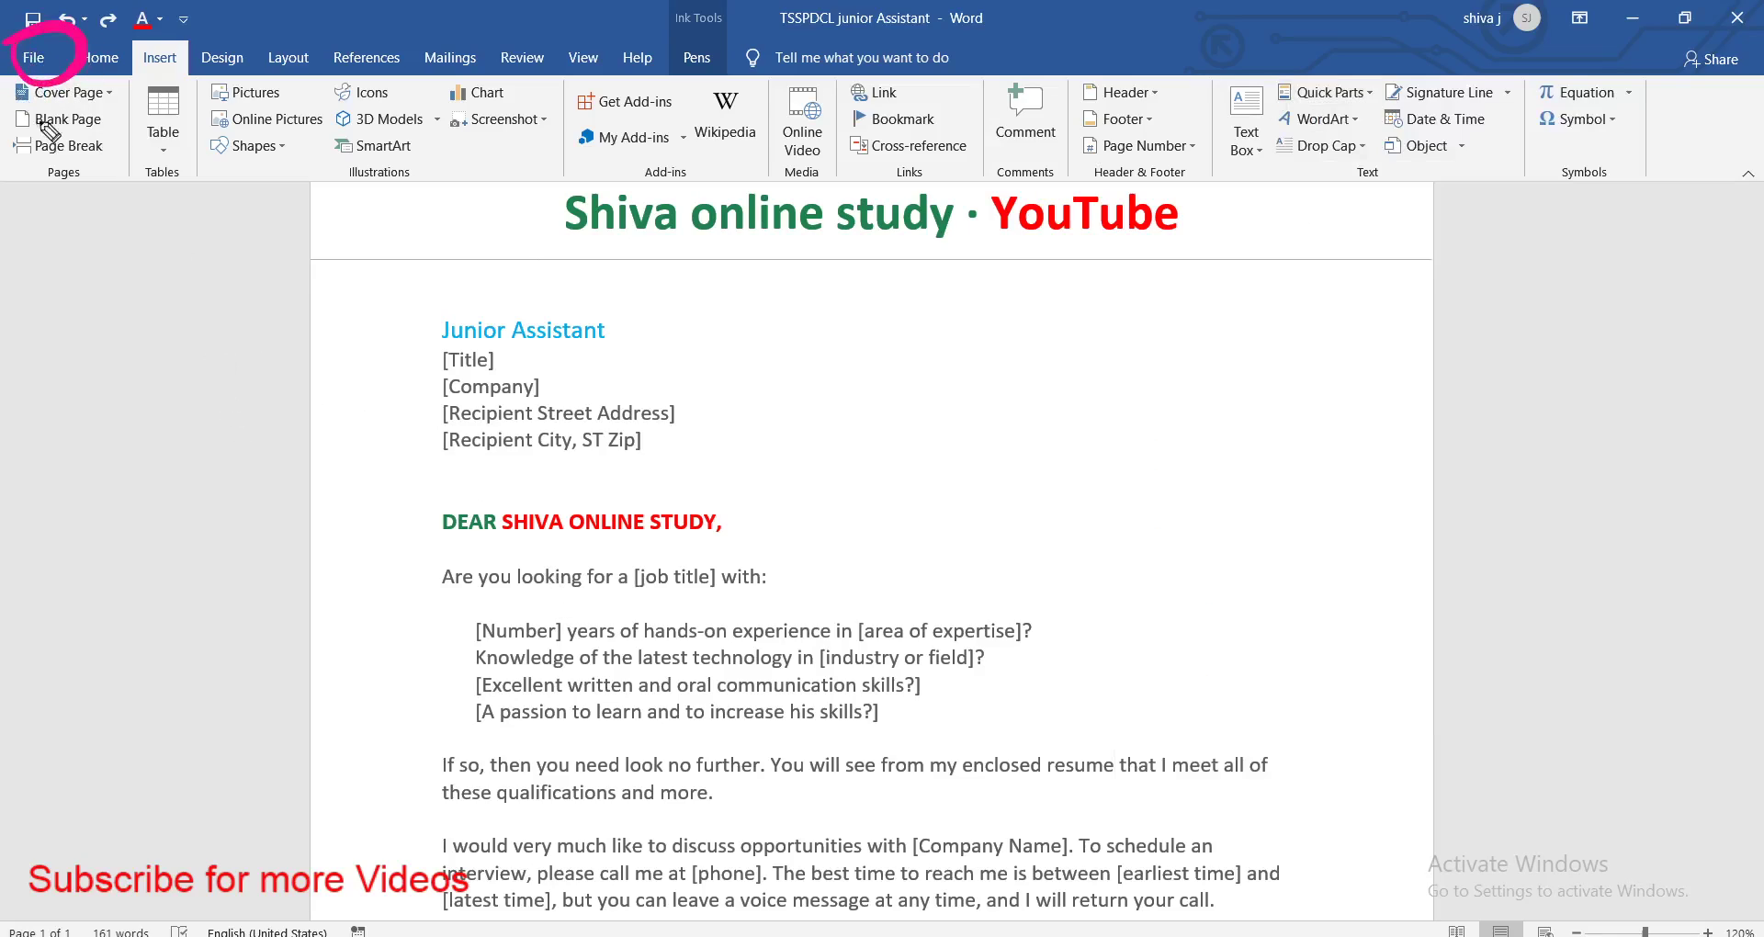
pyautogui.moveTo(100, 268)
pyautogui.mouseDown()
pyautogui.moveTo(105, 306)
pyautogui.moveTo(138, 260)
pyautogui.mouseUp()
pyautogui.moveTo(109, 326)
pyautogui.mouseDown()
pyautogui.moveTo(147, 317)
pyautogui.moveTo(174, 353)
pyautogui.mouseUp()
pyautogui.moveTo(197, 252)
pyautogui.mouseDown()
pyautogui.moveTo(207, 353)
pyautogui.moveTo(267, 345)
pyautogui.mouseUp()
pyautogui.moveTo(225, 211)
pyautogui.mouseDown()
pyautogui.moveTo(199, 452)
pyautogui.moveTo(76, 266)
pyautogui.mouseUp()
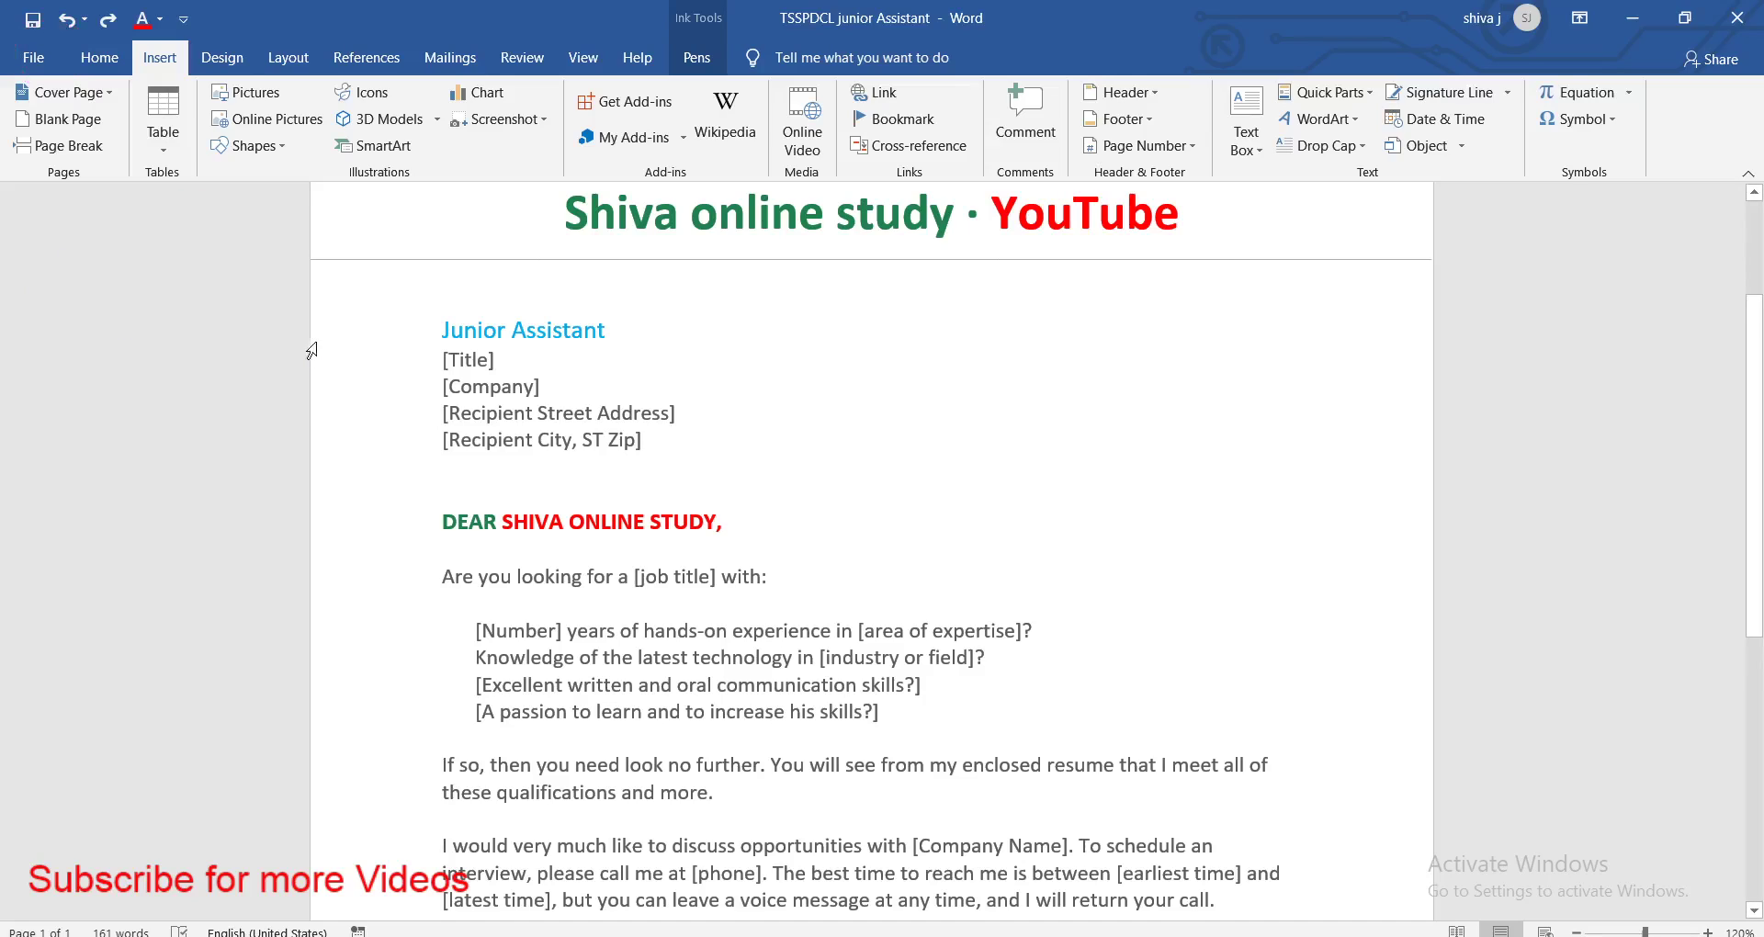
pyautogui.click(33, 57)
# Show the Info page to review the Size, Words, Title, Tags and Author properties
pyautogui.click(83, 269)
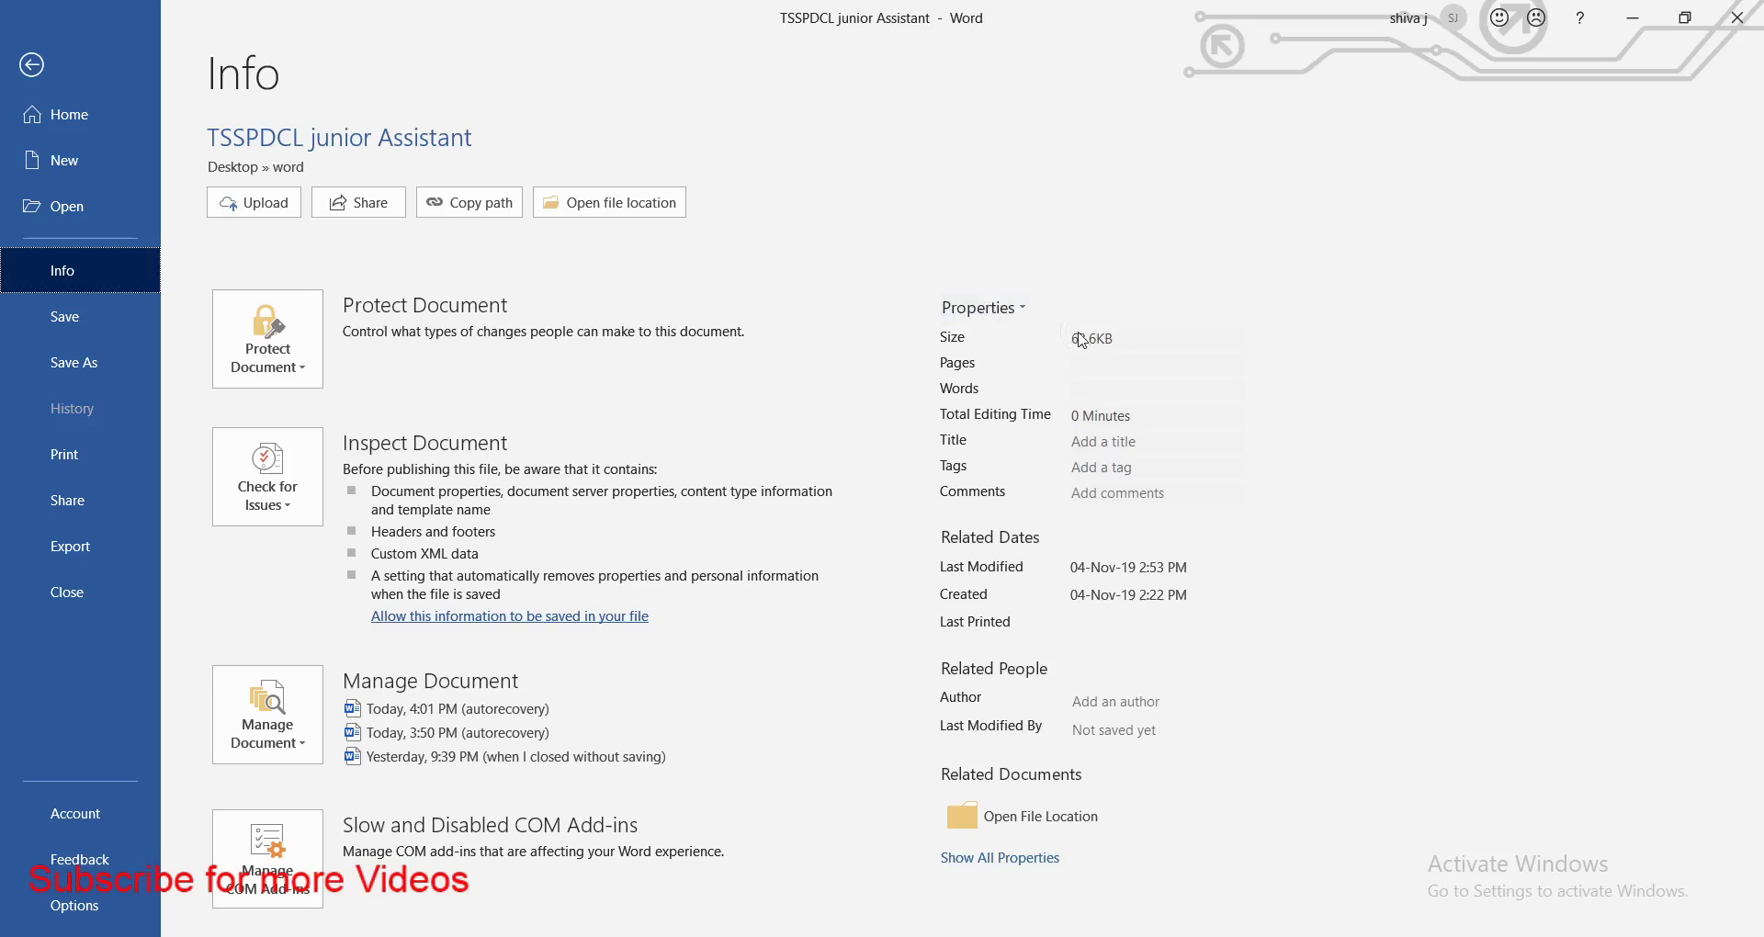
pyautogui.moveTo(1063, 300)
pyautogui.mouseDown()
pyautogui.moveTo(971, 346)
pyautogui.moveTo(975, 390)
pyautogui.moveTo(1050, 410)
pyautogui.mouseUp()
pyautogui.moveTo(972, 476)
pyautogui.mouseDown()
pyautogui.moveTo(1024, 451)
pyautogui.moveTo(1071, 463)
pyautogui.mouseUp()
pyautogui.moveTo(981, 709); pyautogui.dragTo(1045, 669)
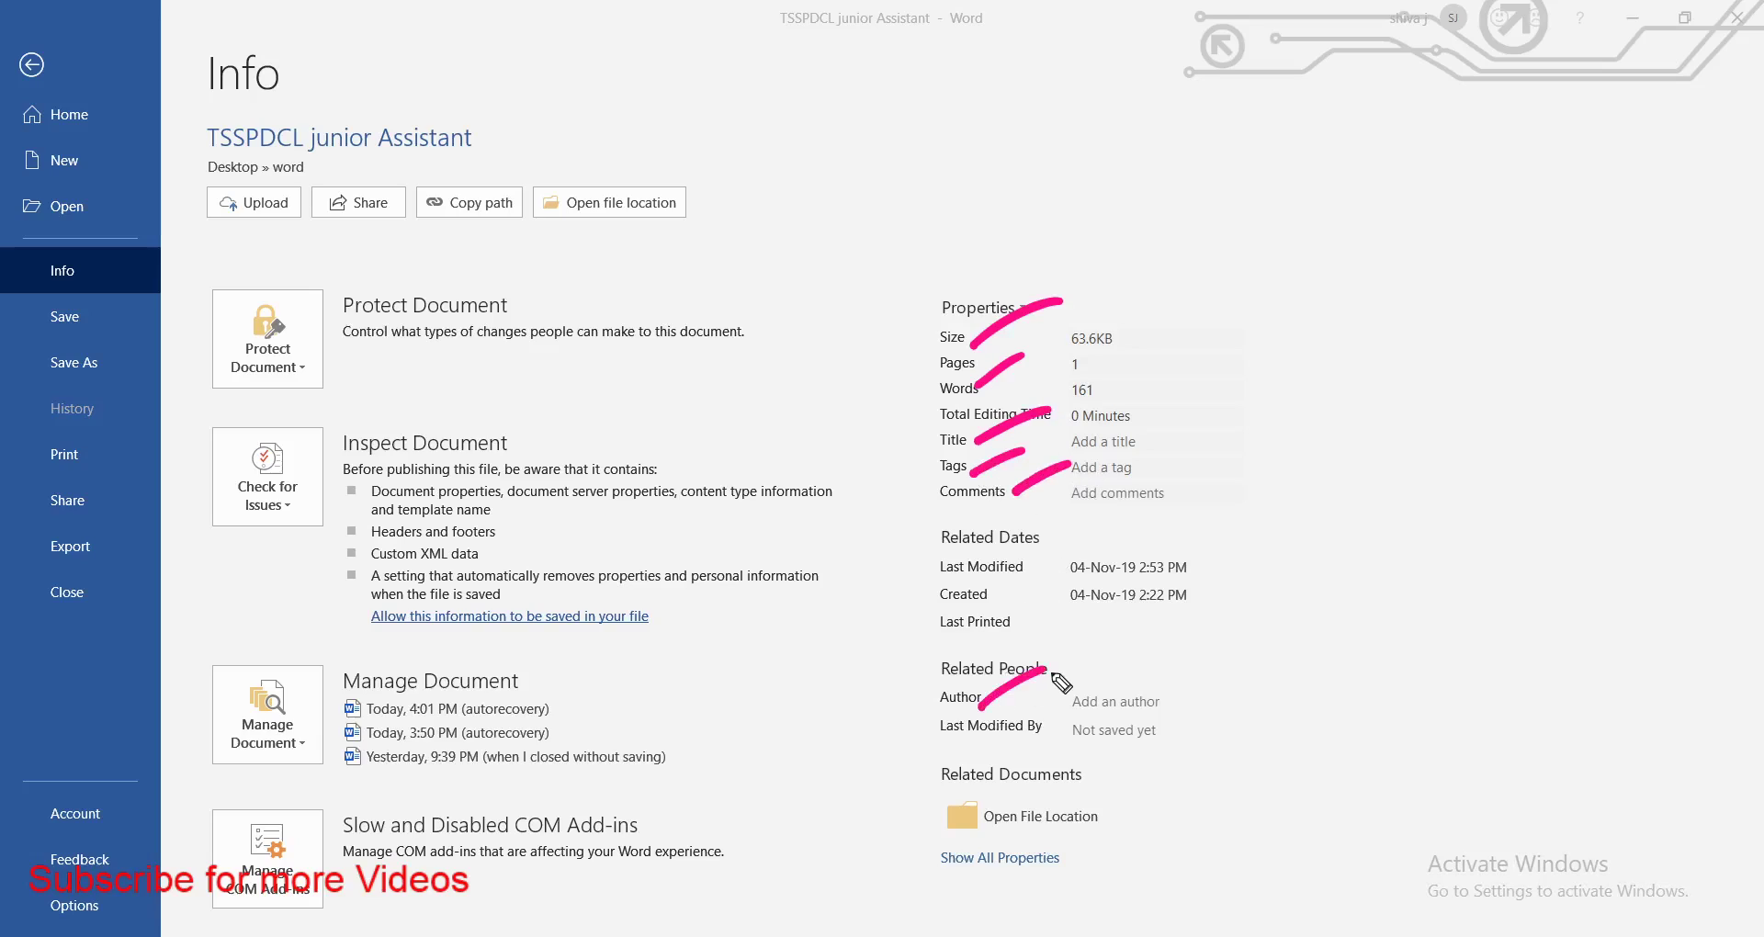
pyautogui.moveTo(1040, 728); pyautogui.dragTo(1099, 683)
pyautogui.moveTo(955, 250); pyautogui.dragTo(866, 323)
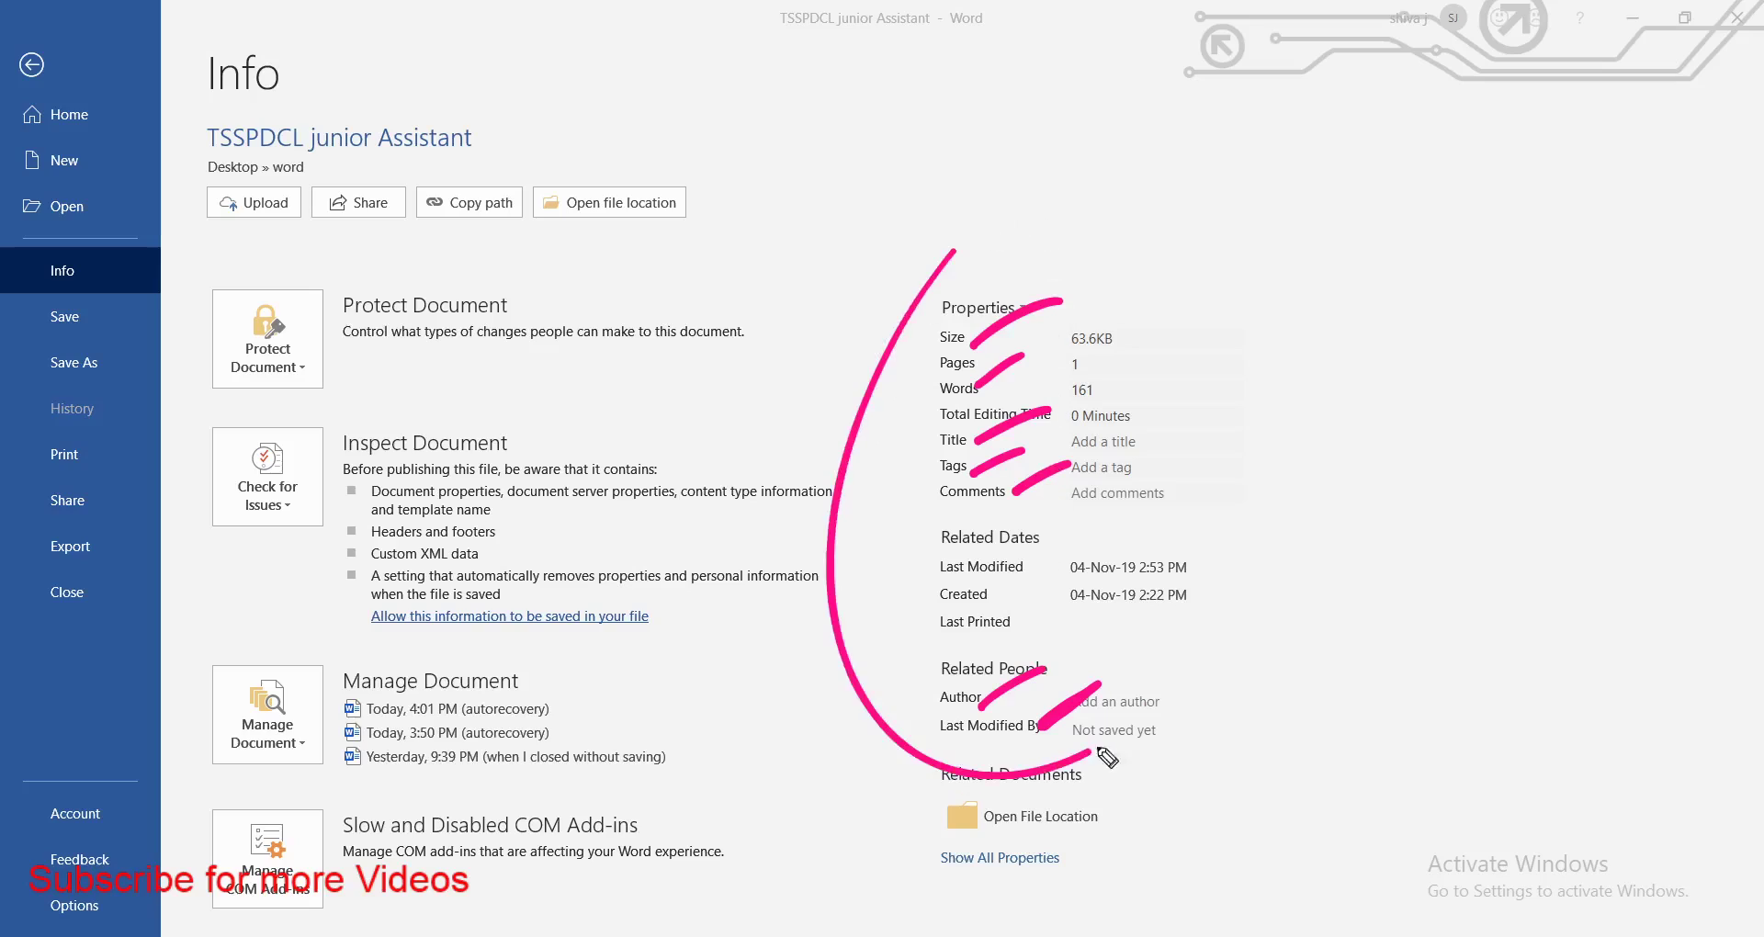
# Finish going over the properties and go back to the 161-word letter
pyautogui.click(1287, 366)
pyautogui.moveTo(1289, 367); pyautogui.dragTo(1499, 280)
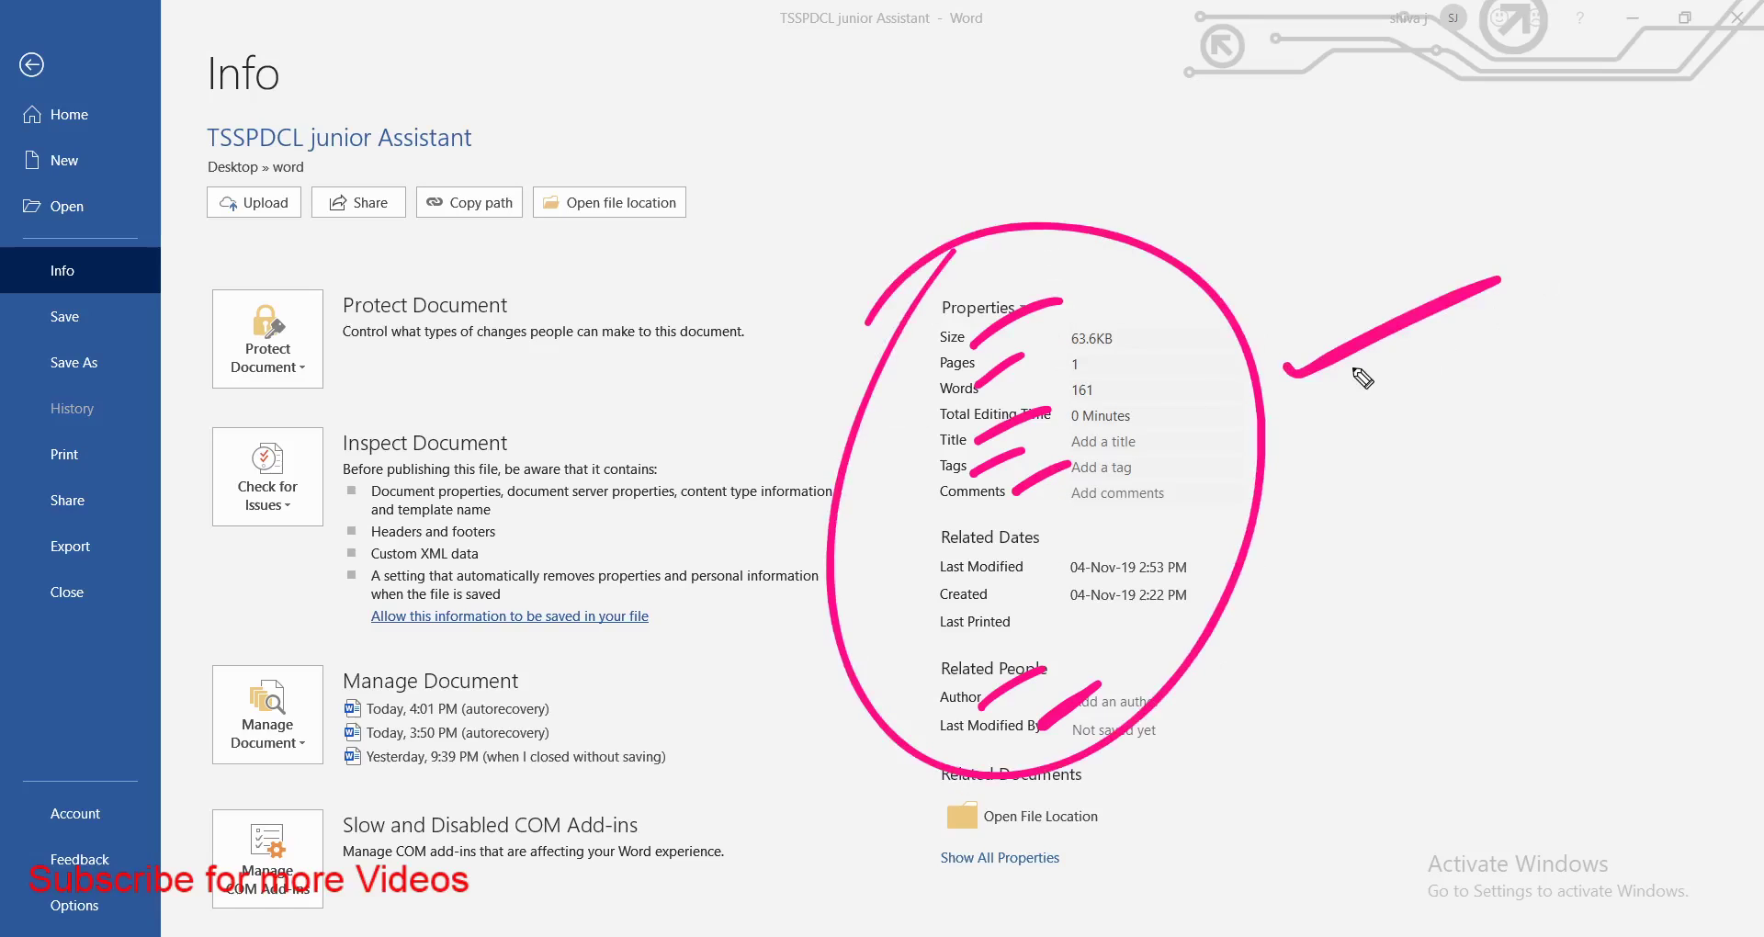
pyautogui.moveTo(971, 709); pyautogui.dragTo(1029, 691)
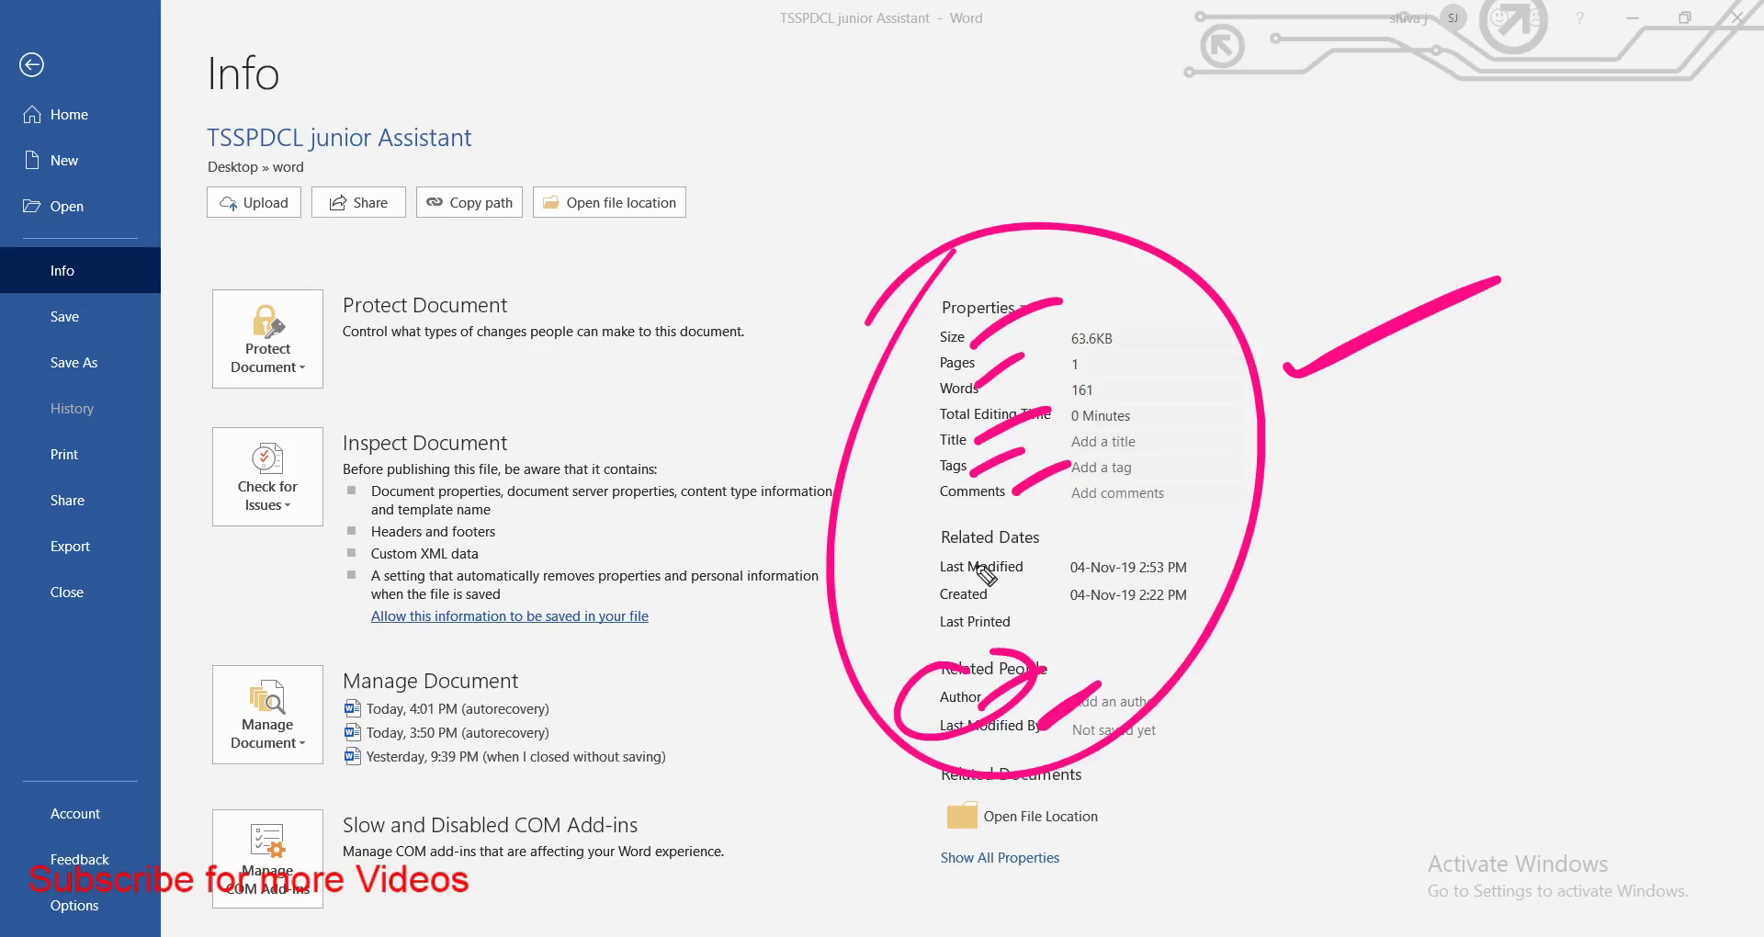
pyautogui.moveTo(1008, 473); pyautogui.dragTo(918, 533)
pyautogui.moveTo(983, 397); pyautogui.dragTo(923, 473)
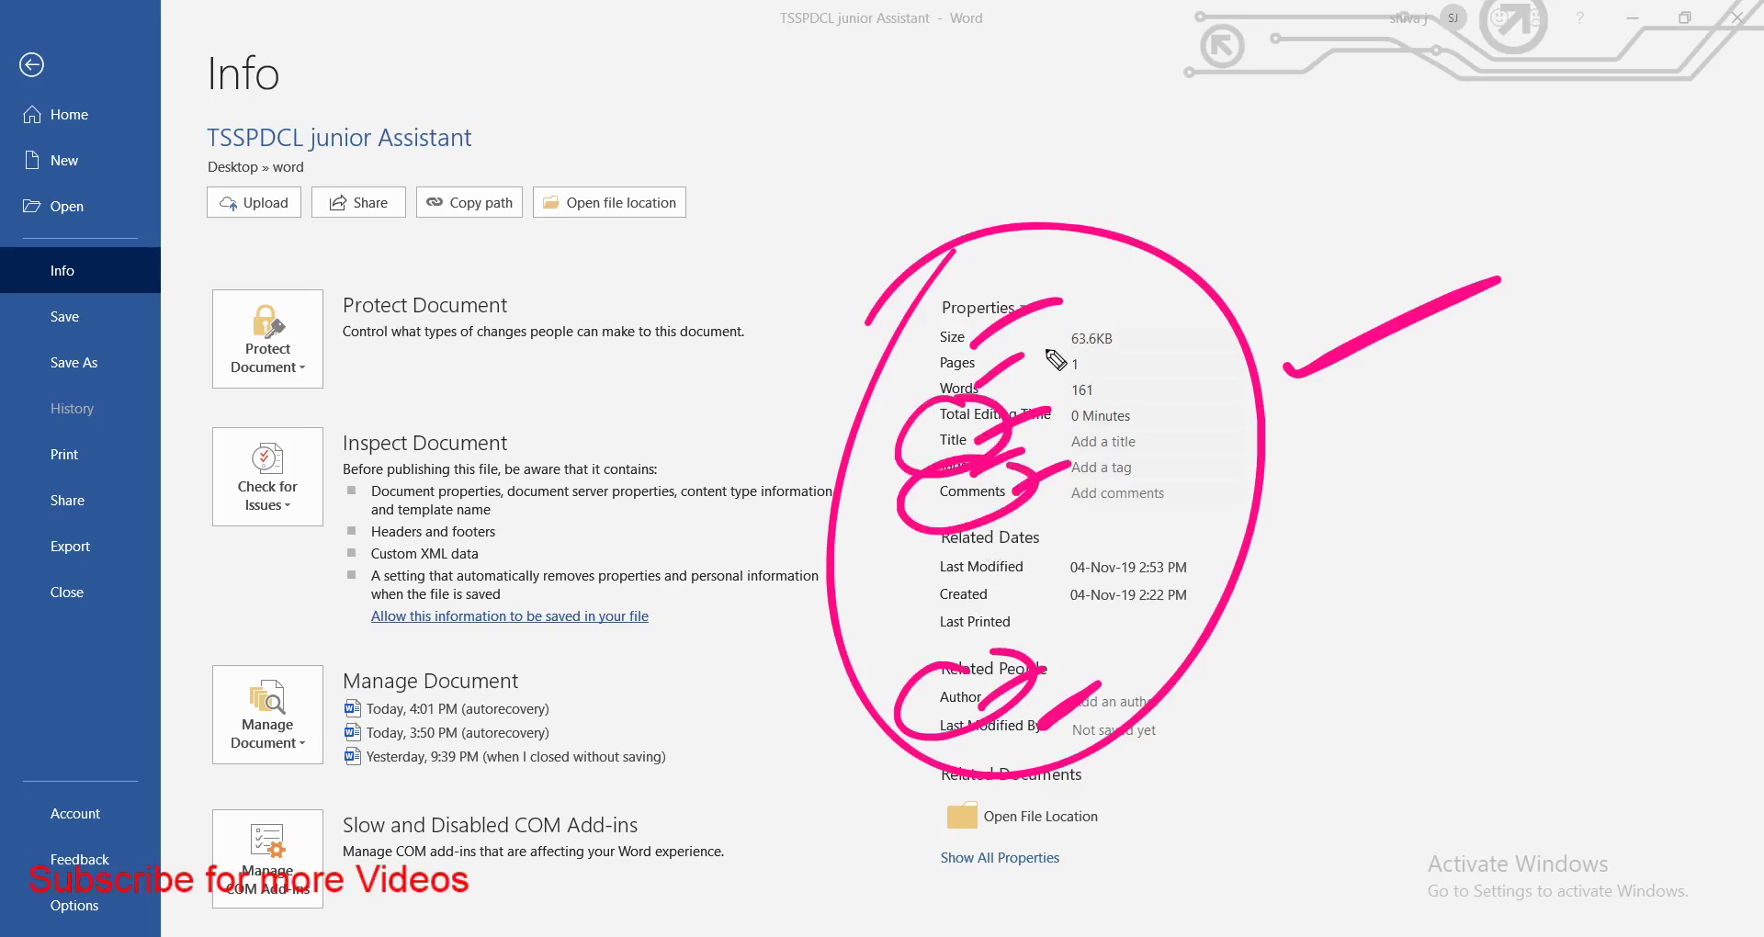
pyautogui.press('e')
pyautogui.press('Escape')
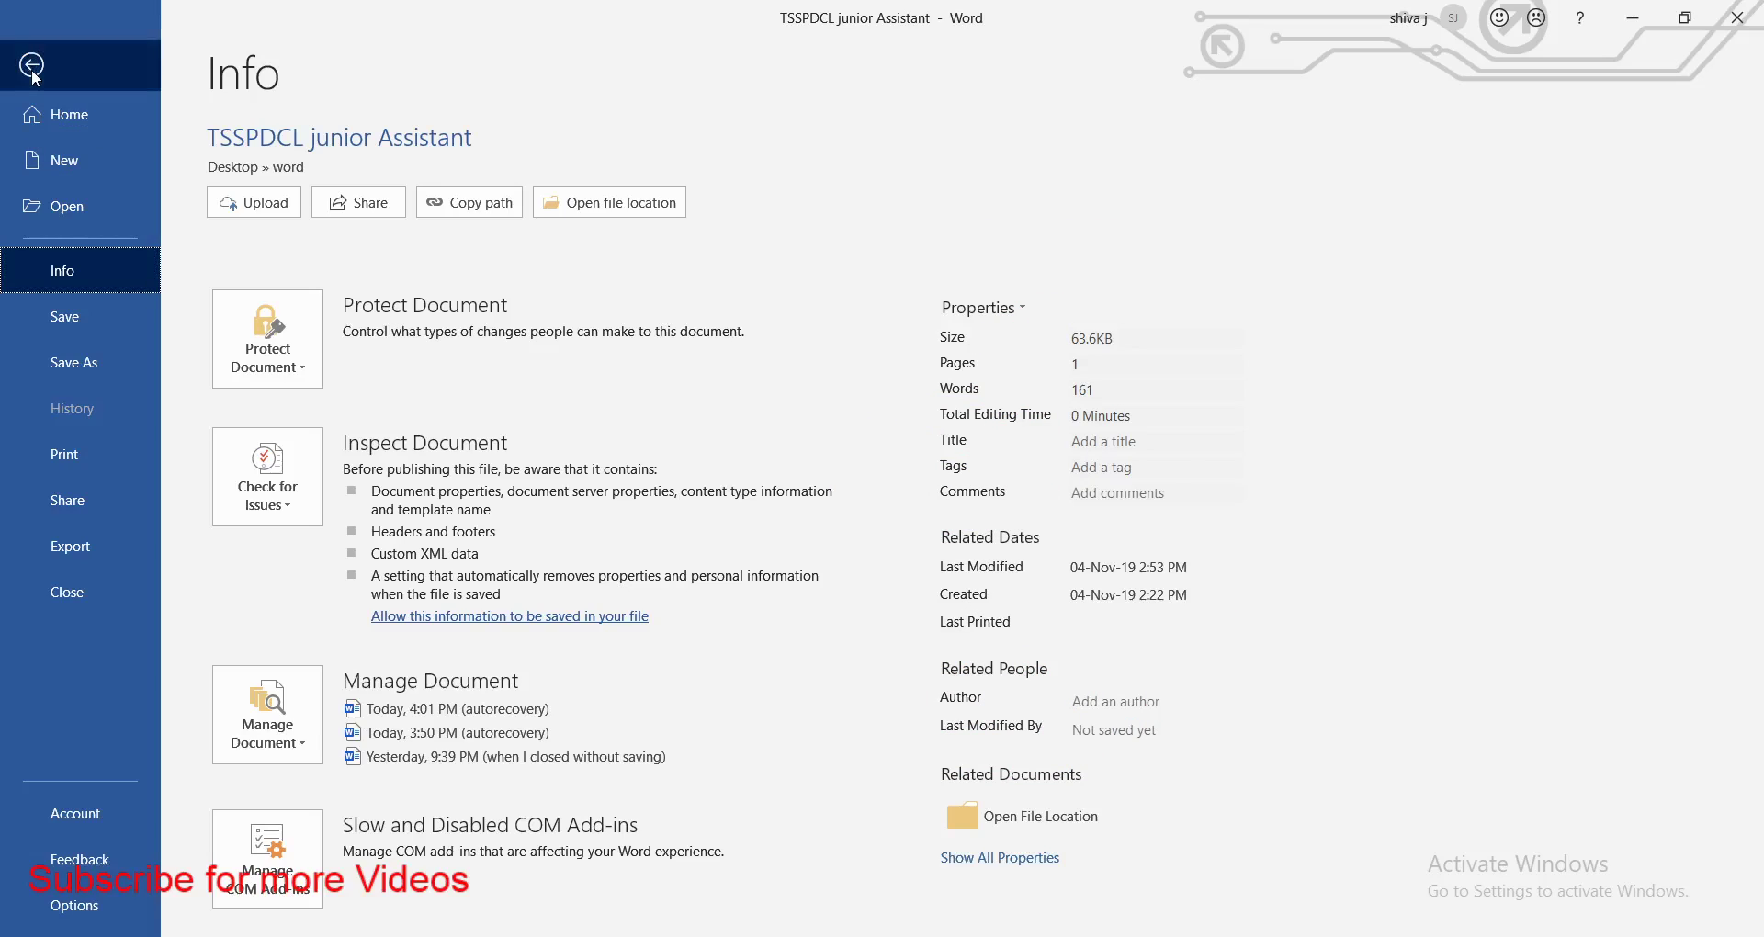
pyautogui.click(32, 64)
pyautogui.click(1352, 101)
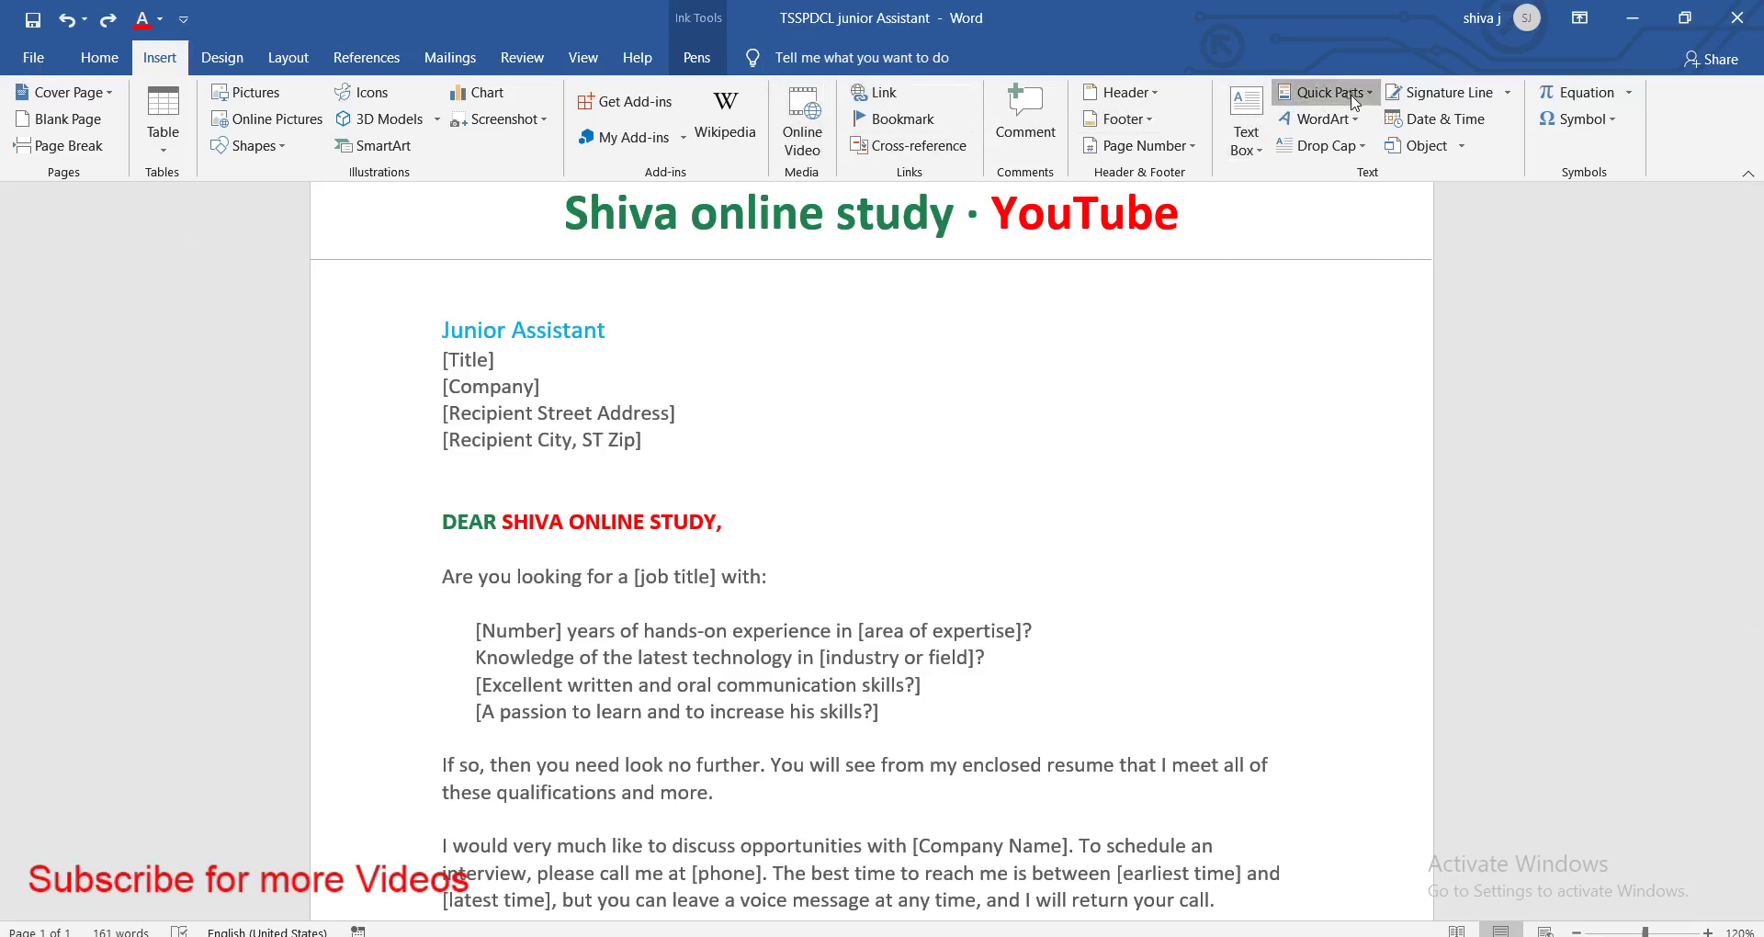
pyautogui.moveTo(1283, 336)
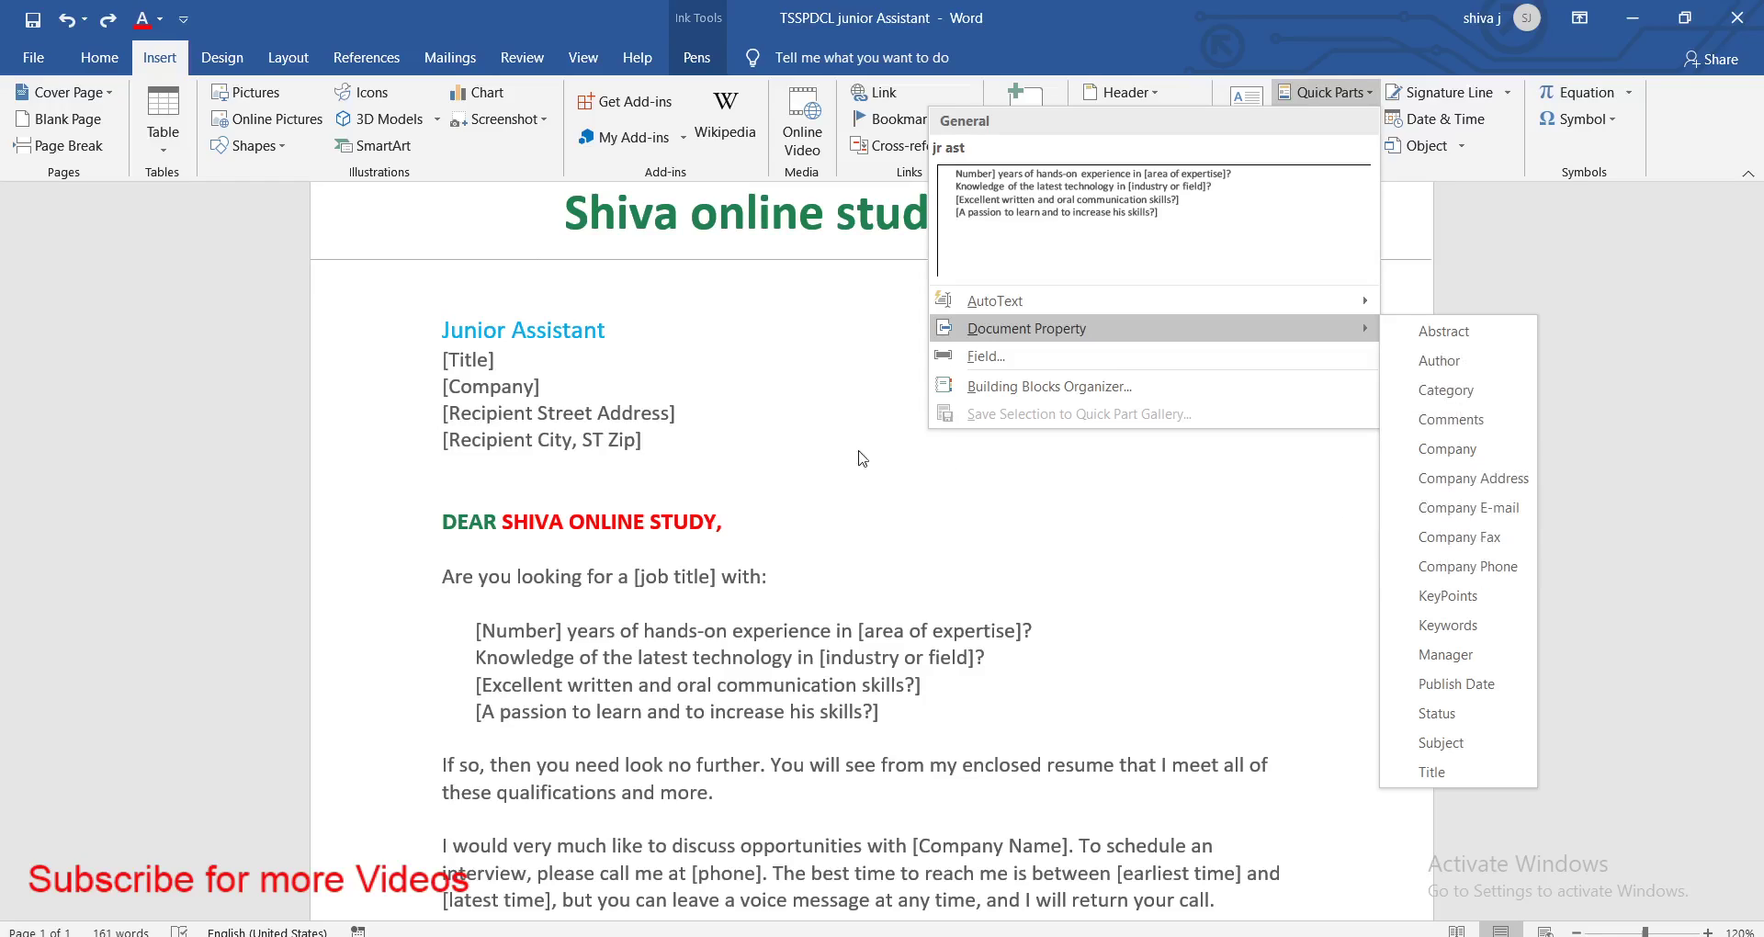
pyautogui.click(762, 455)
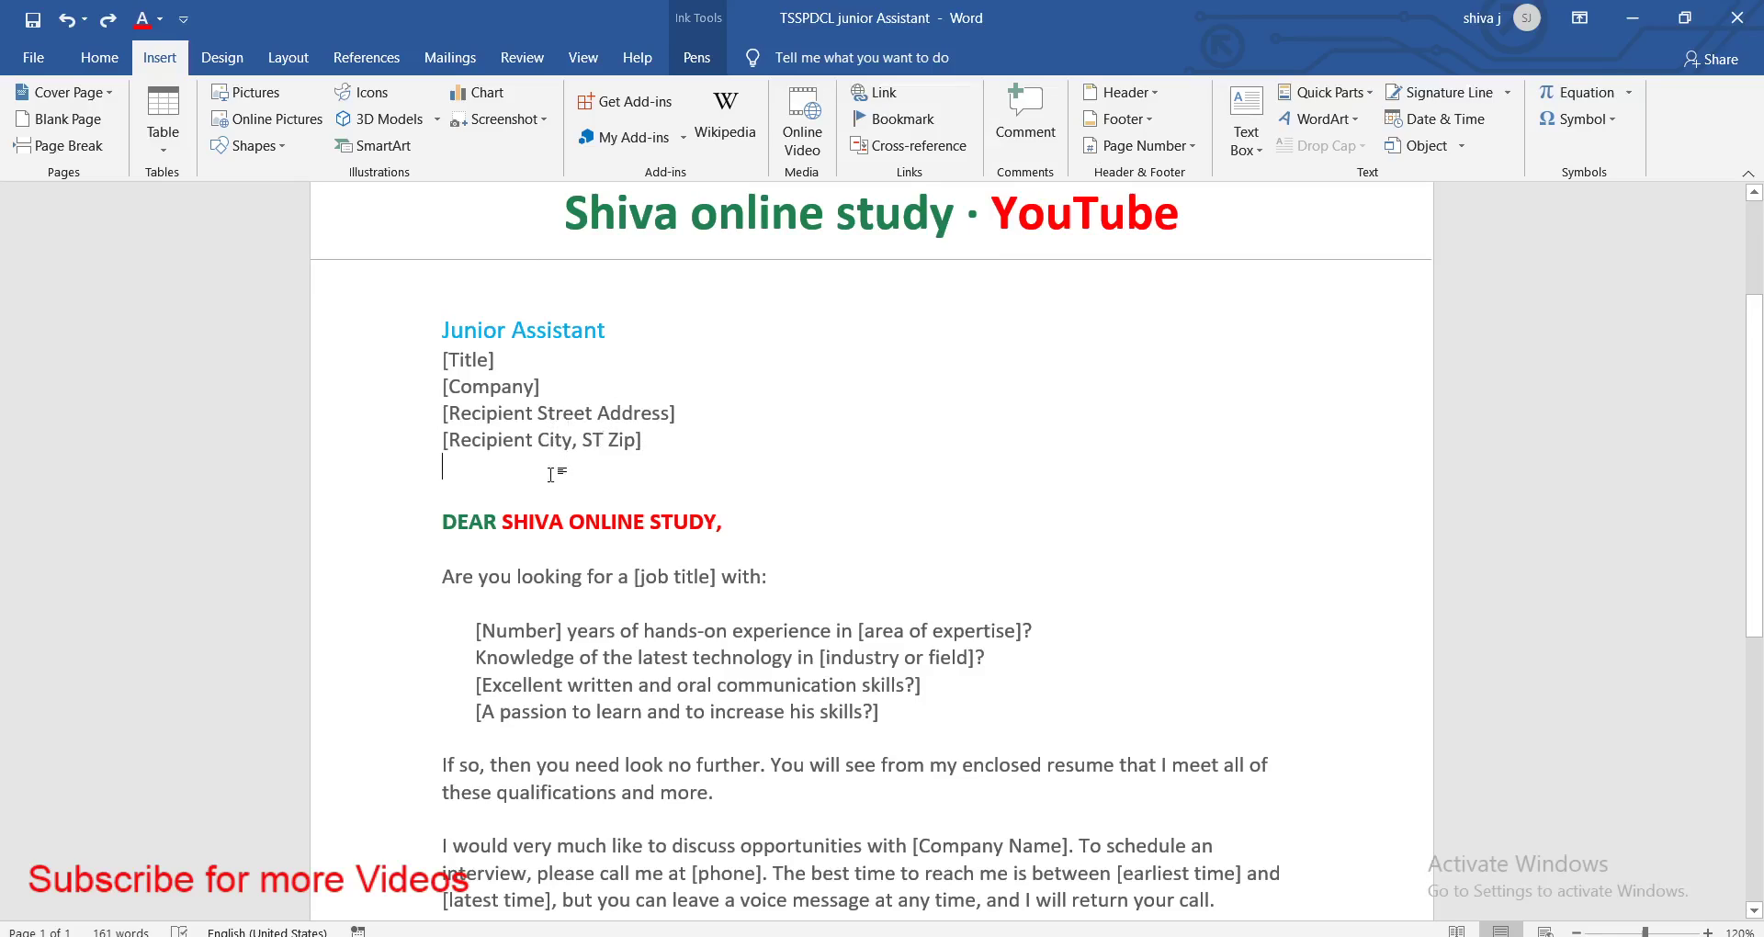
pyautogui.moveTo(444, 479); pyautogui.dragTo(612, 466)
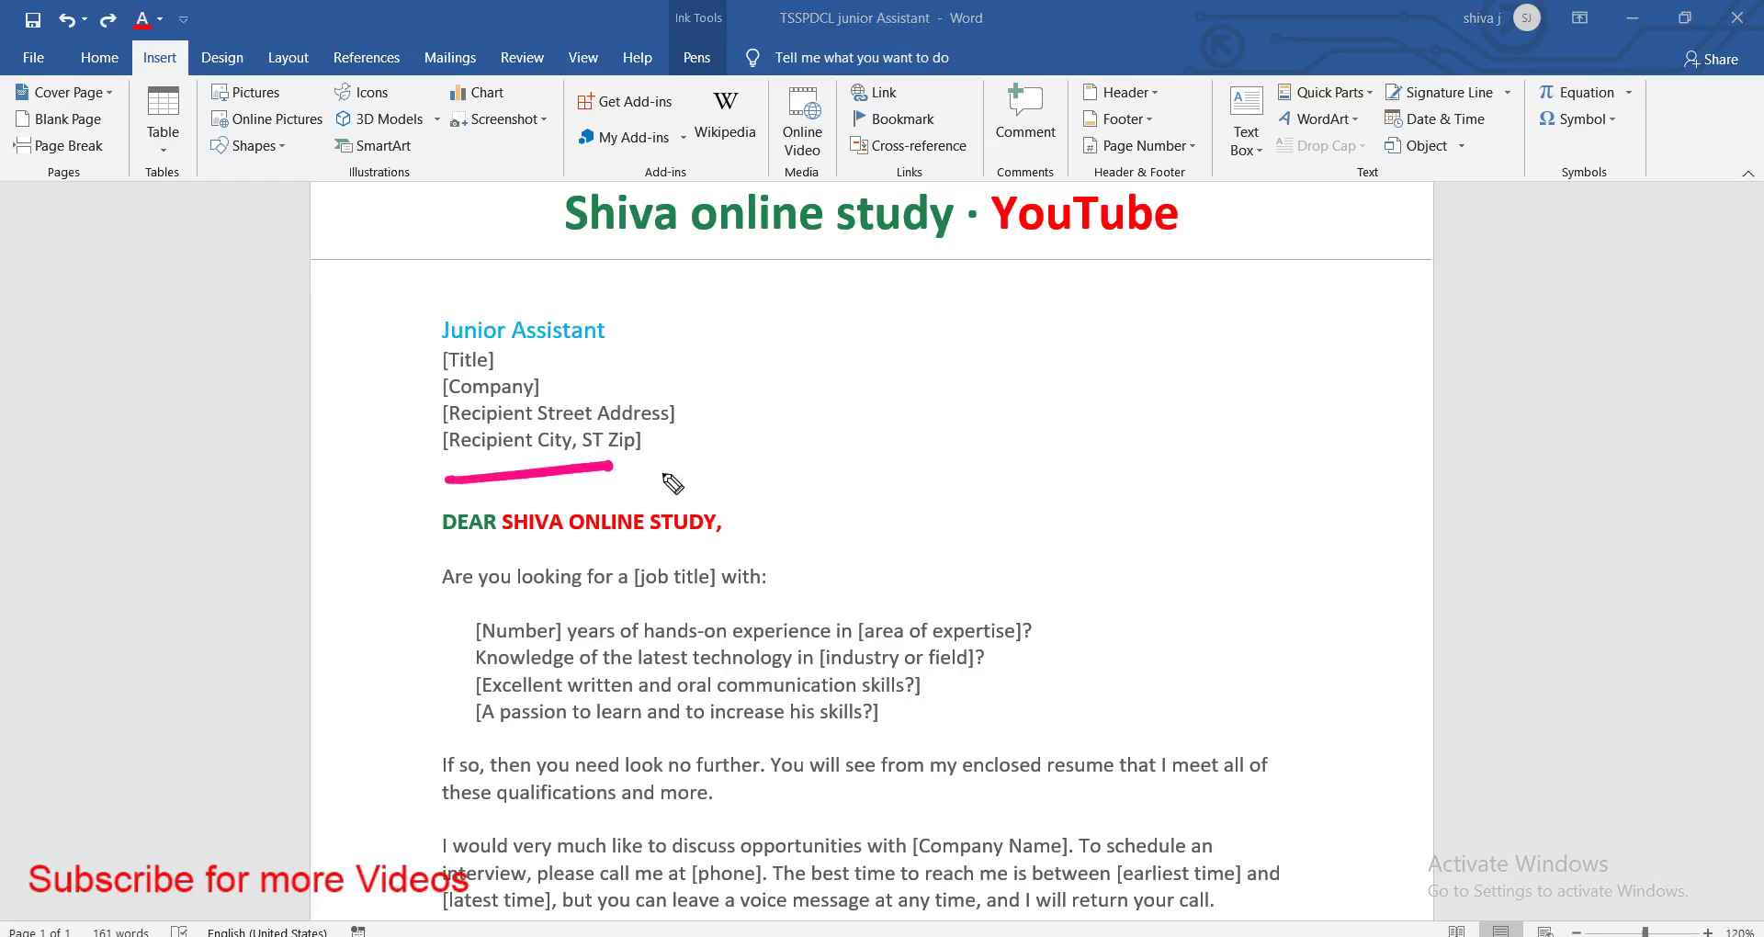
pyautogui.moveTo(764, 496); pyautogui.dragTo(822, 400)
pyautogui.click(811, 429)
pyautogui.moveTo(758, 464)
pyautogui.mouseDown()
pyautogui.moveTo(822, 454)
pyautogui.moveTo(834, 499)
pyautogui.mouseUp()
pyautogui.moveTo(859, 424)
pyautogui.mouseDown()
pyautogui.moveTo(871, 496)
pyautogui.moveTo(914, 489)
pyautogui.mouseUp()
pyautogui.moveTo(856, 353); pyautogui.dragTo(782, 384)
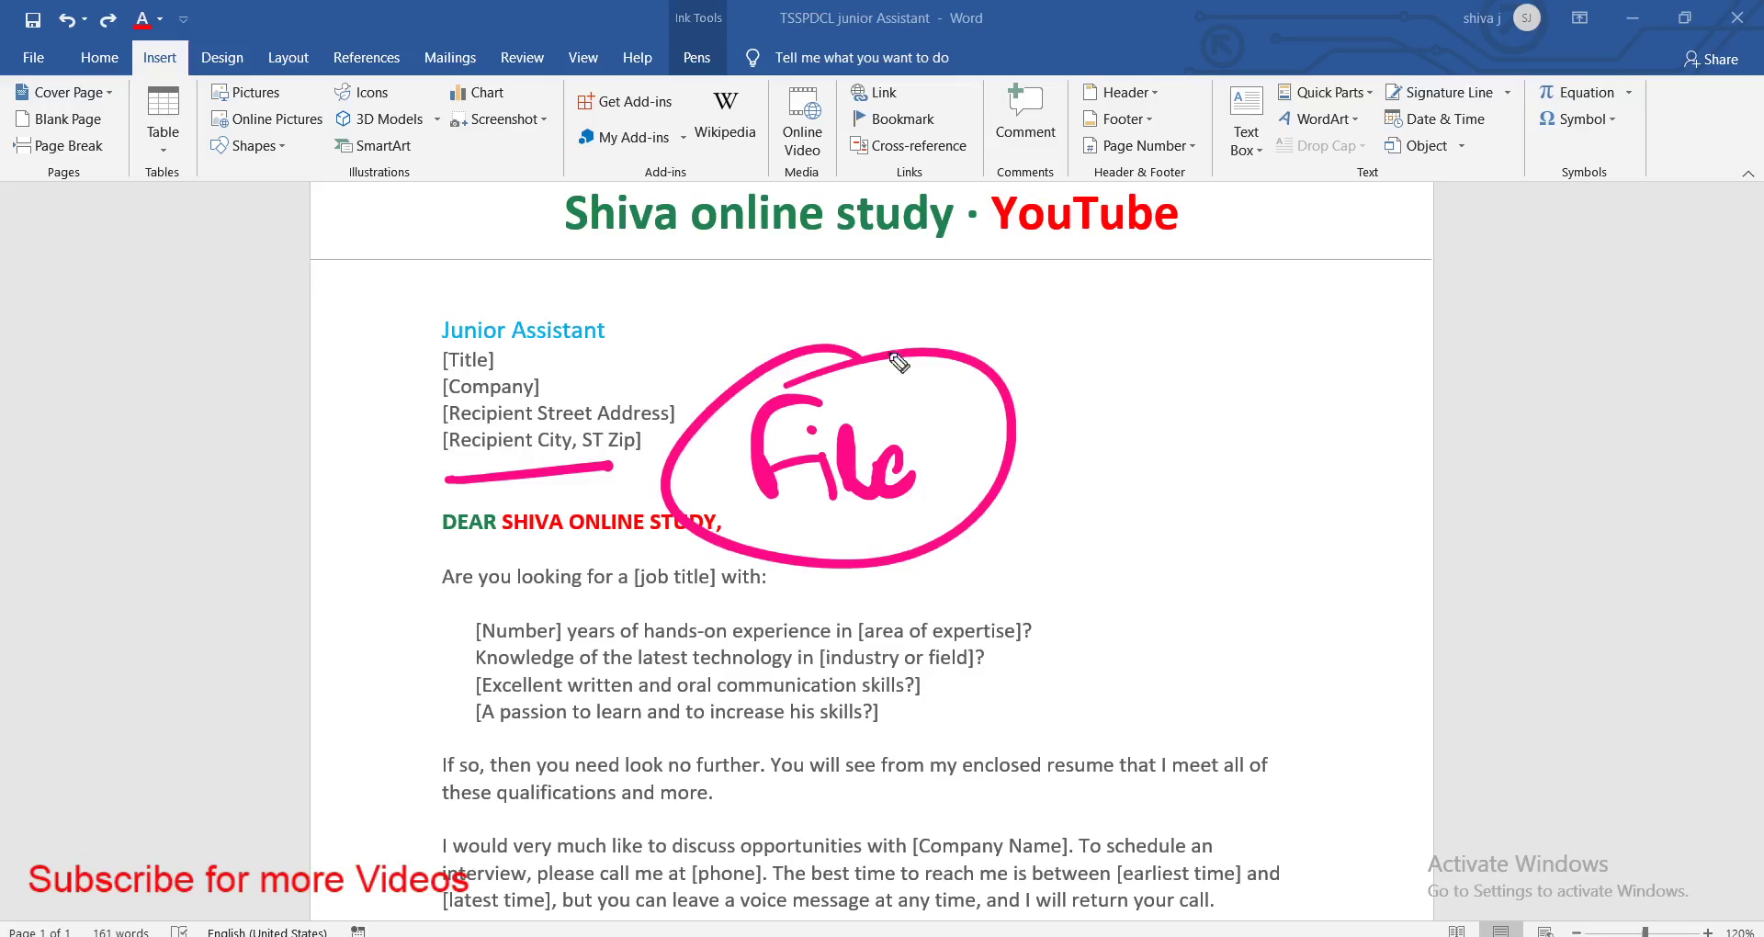
pyautogui.moveTo(1354, 72); pyautogui.dragTo(1268, 92)
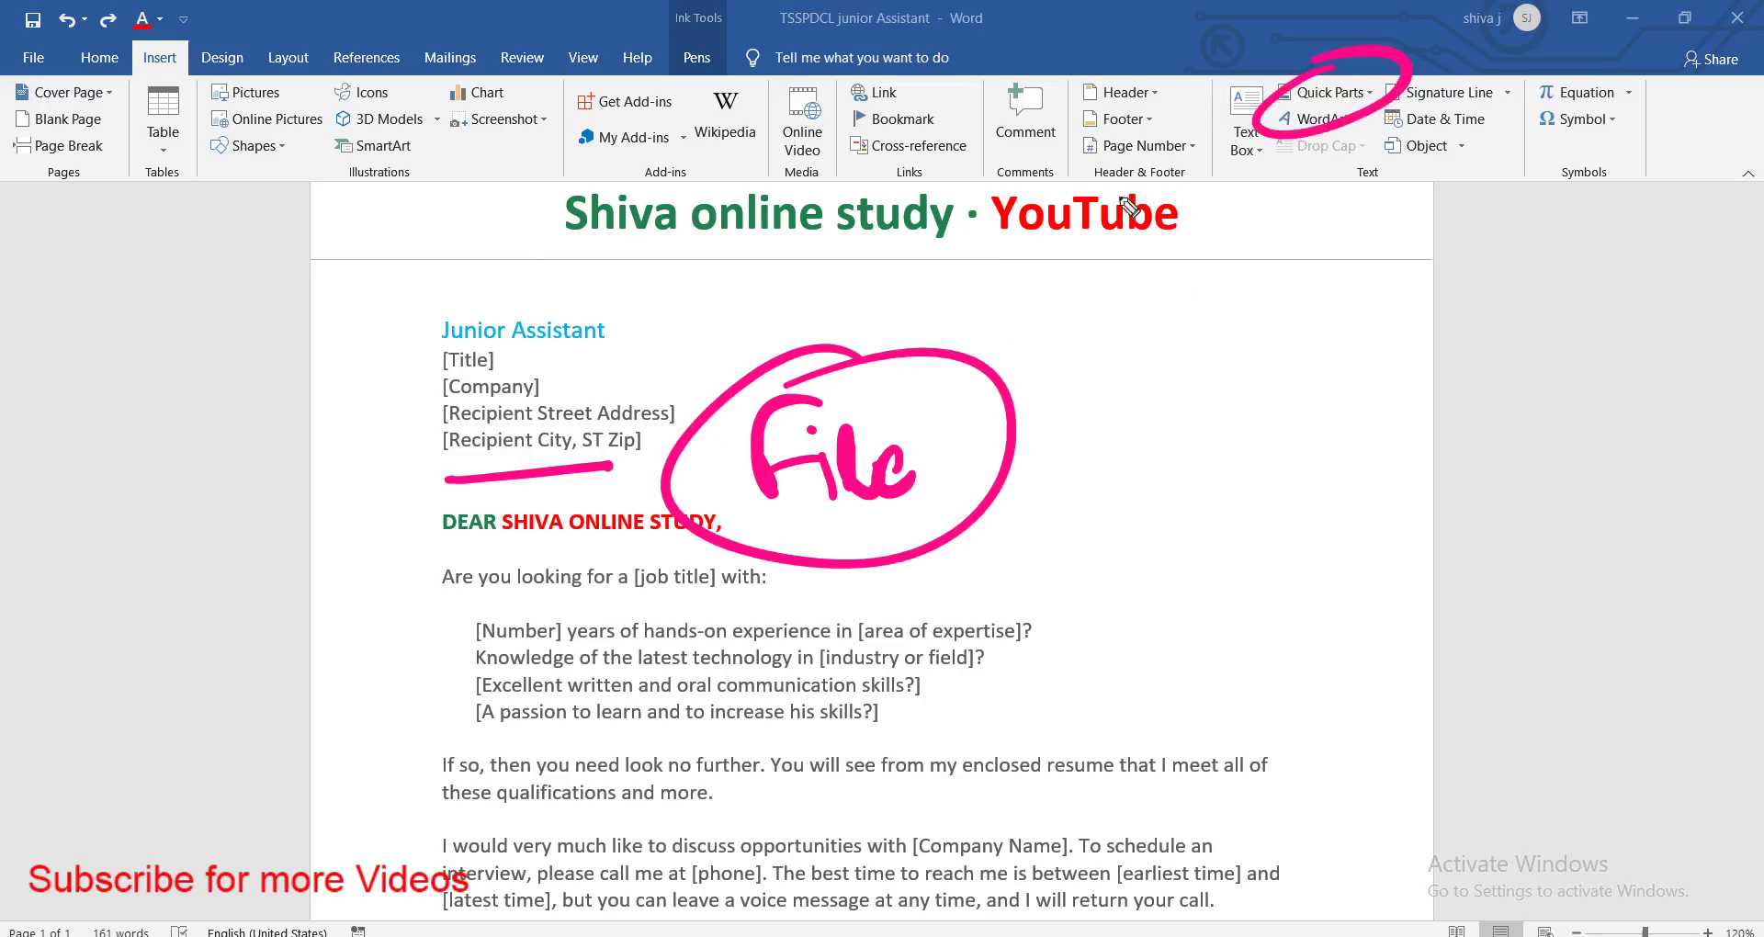
pyautogui.moveTo(478, 487); pyautogui.dragTo(663, 472)
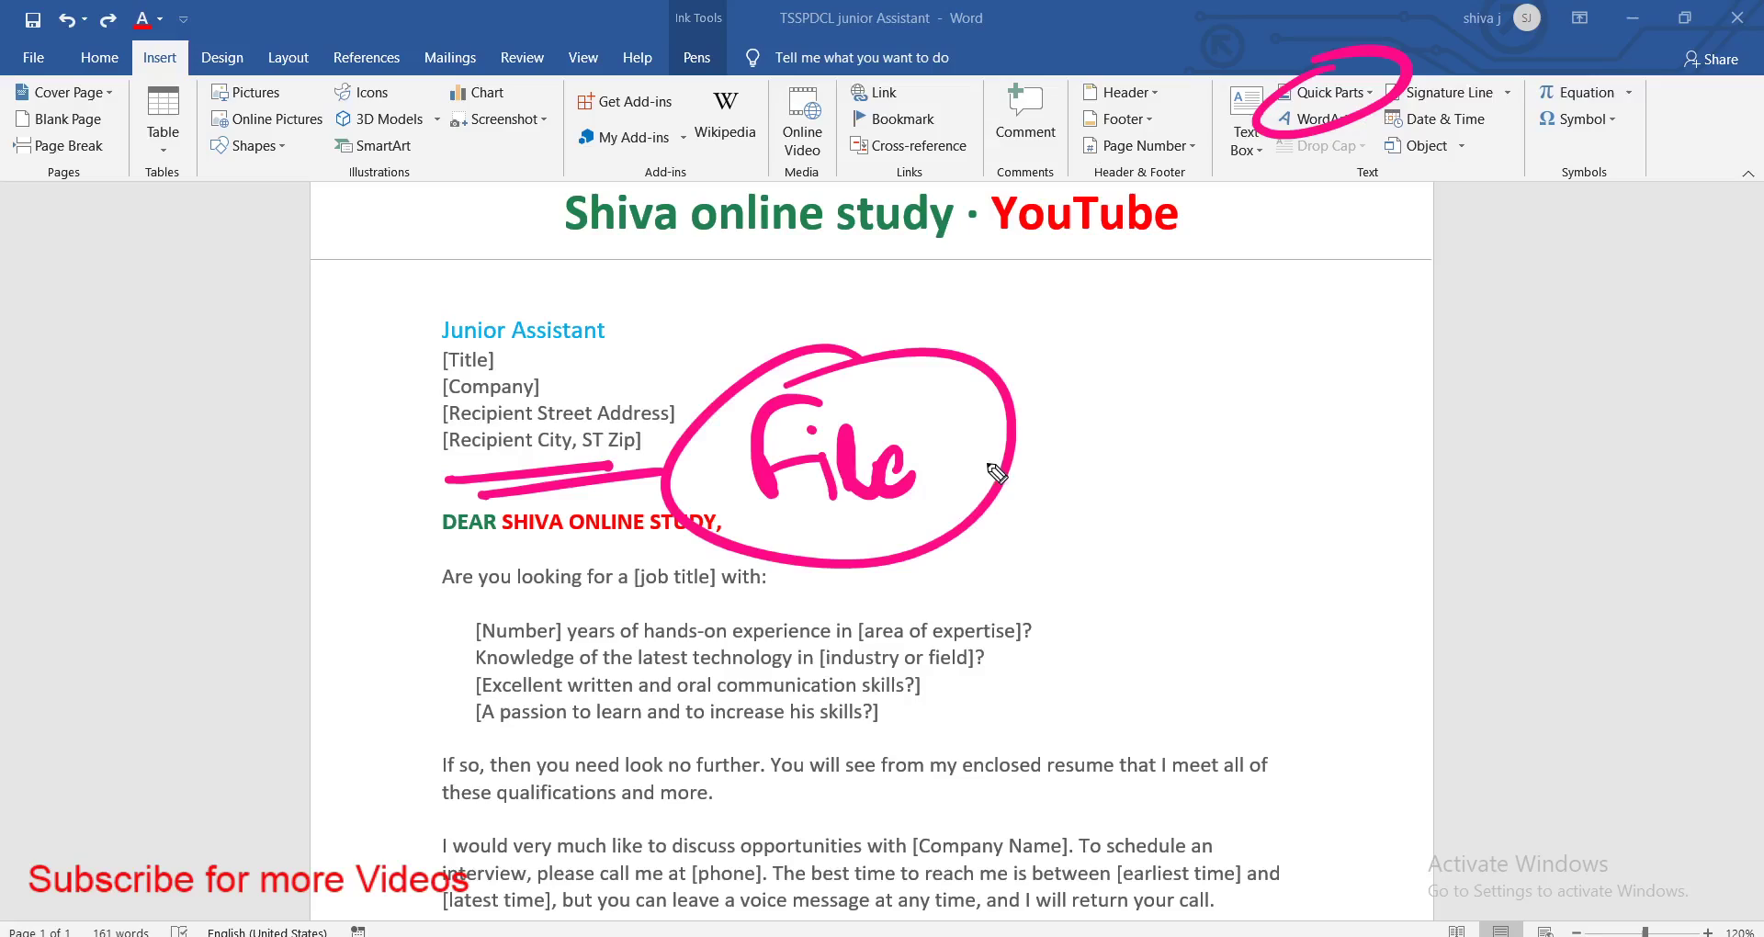
pyautogui.moveTo(1322, 92); pyautogui.dragTo(1254, 96)
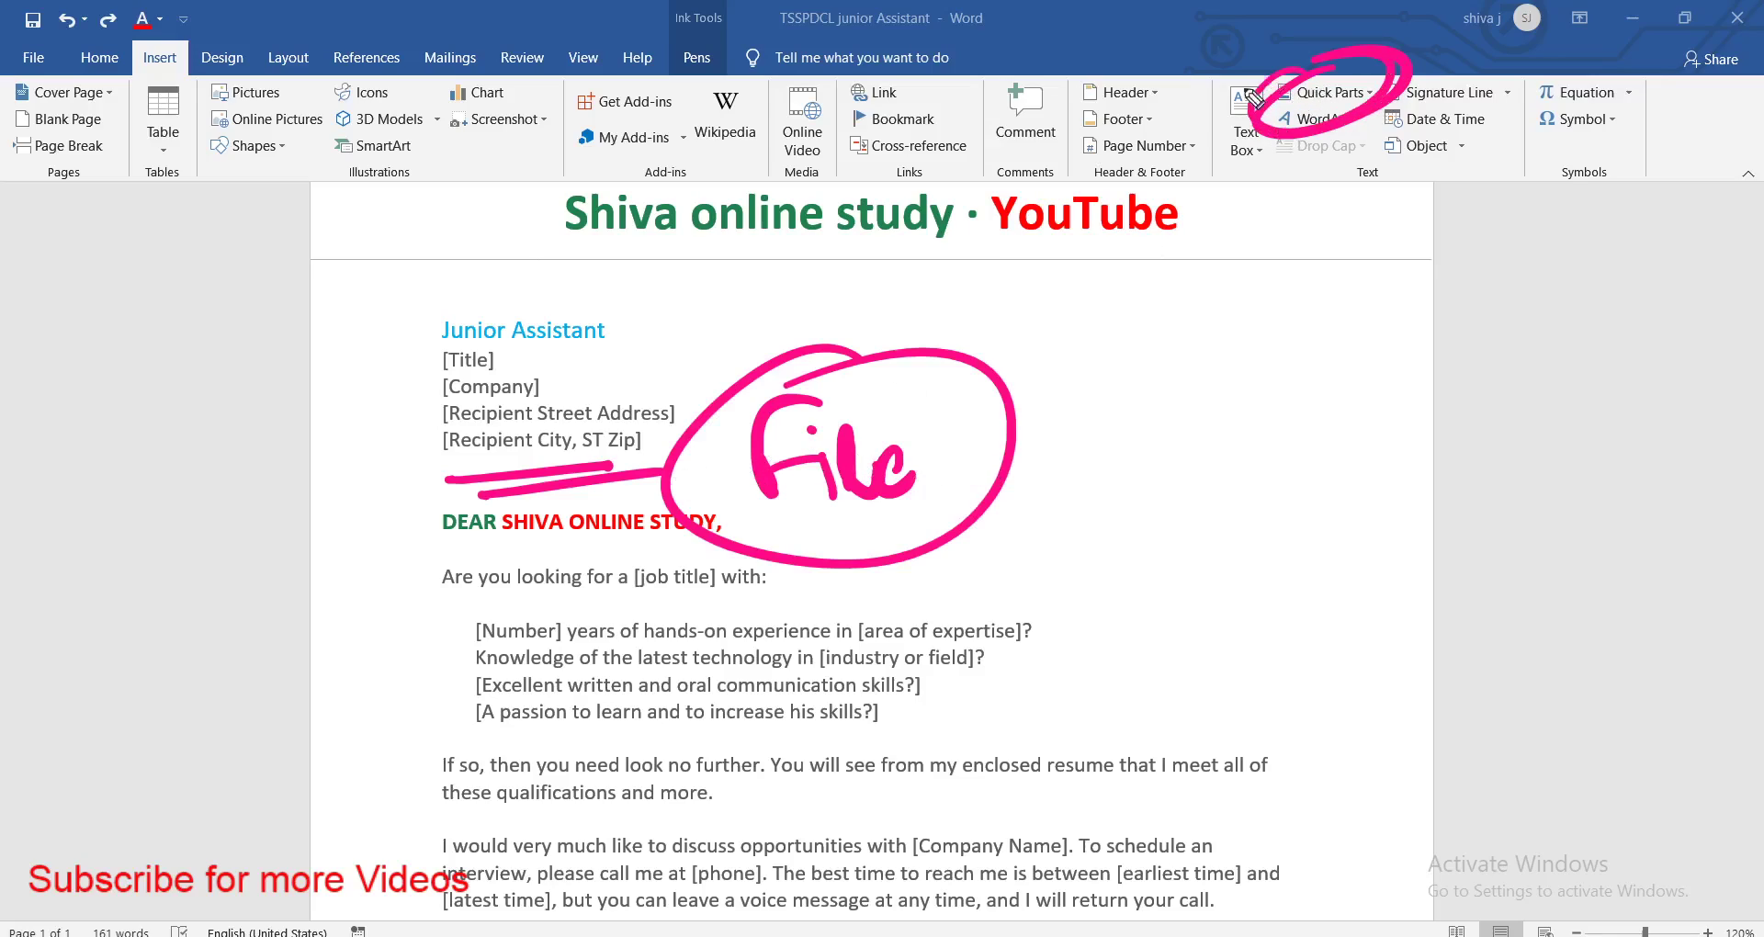
pyautogui.press('Escape')
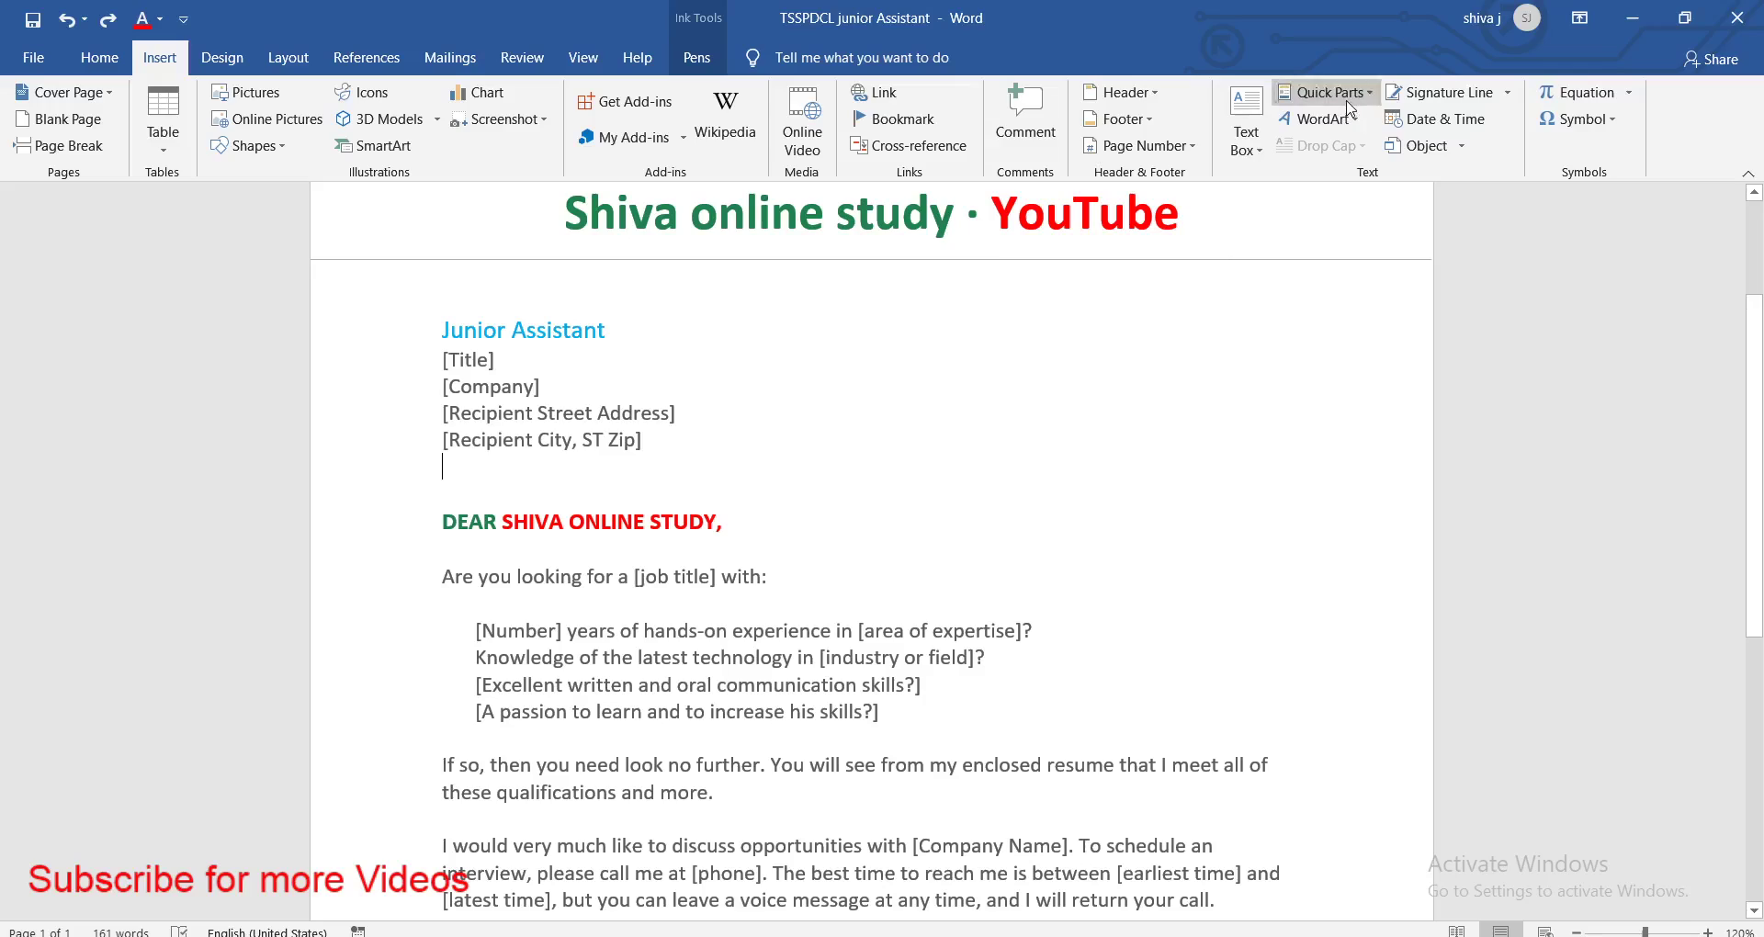
# Insert the Author document property field, which appears empty since no author is set
pyautogui.click(1327, 92)
pyautogui.moveTo(1104, 333)
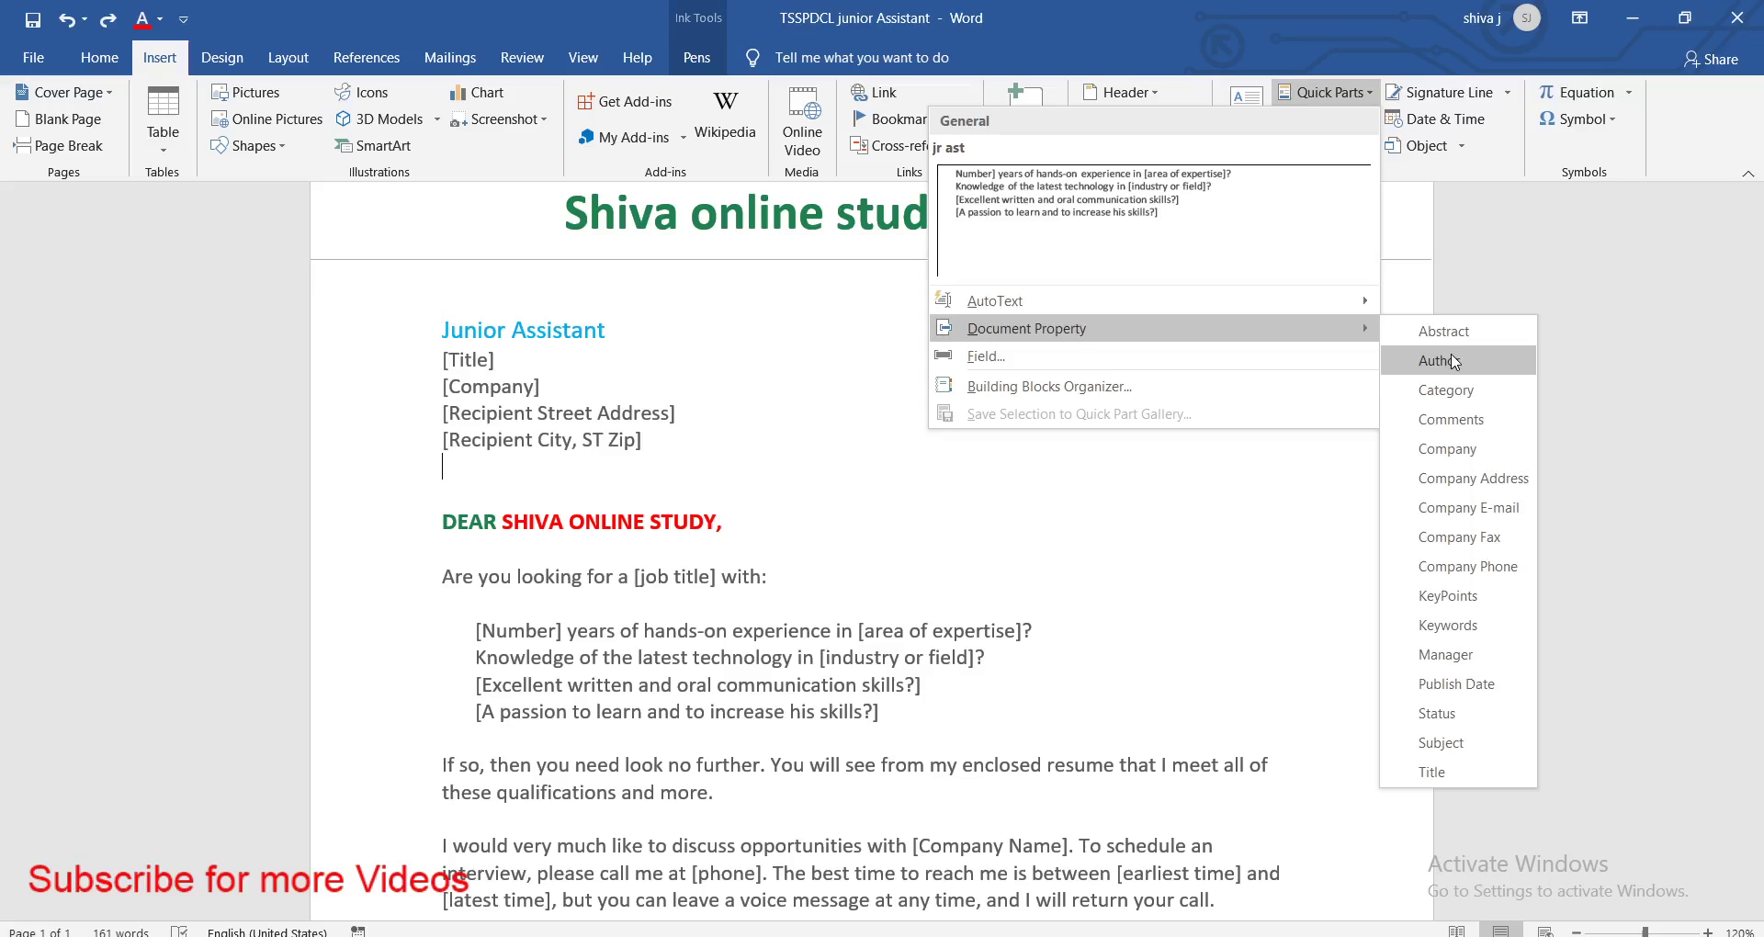
pyautogui.click(1454, 357)
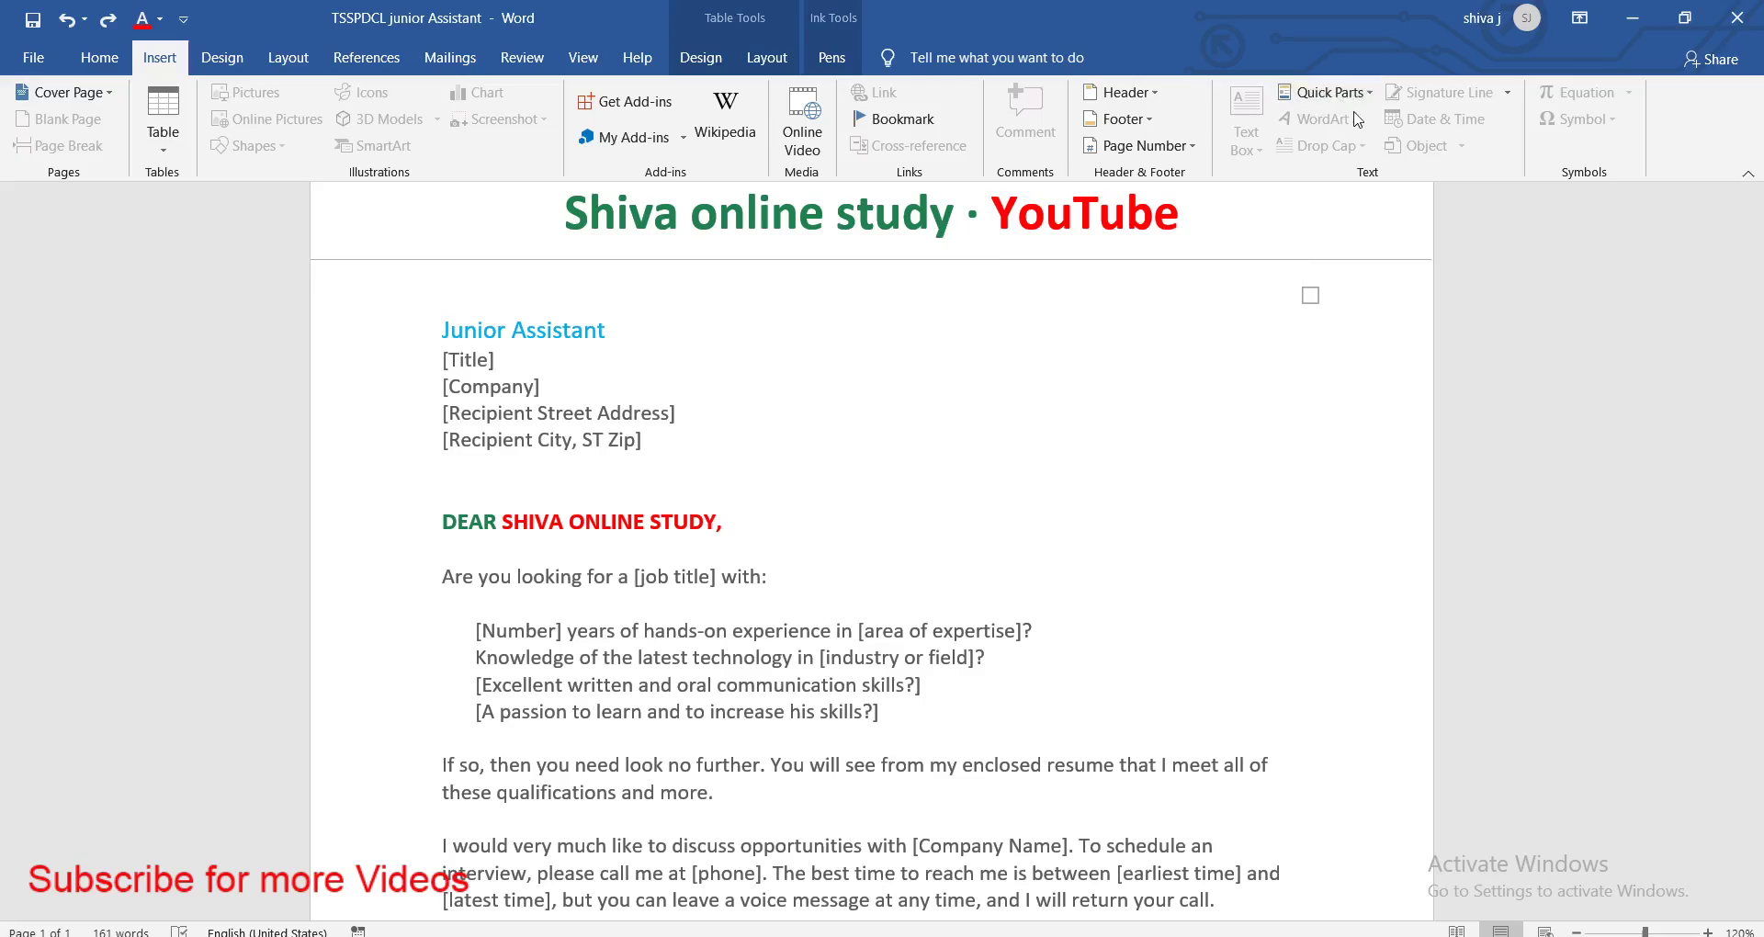
pyautogui.moveTo(1346, 55); pyautogui.dragTo(1350, 32)
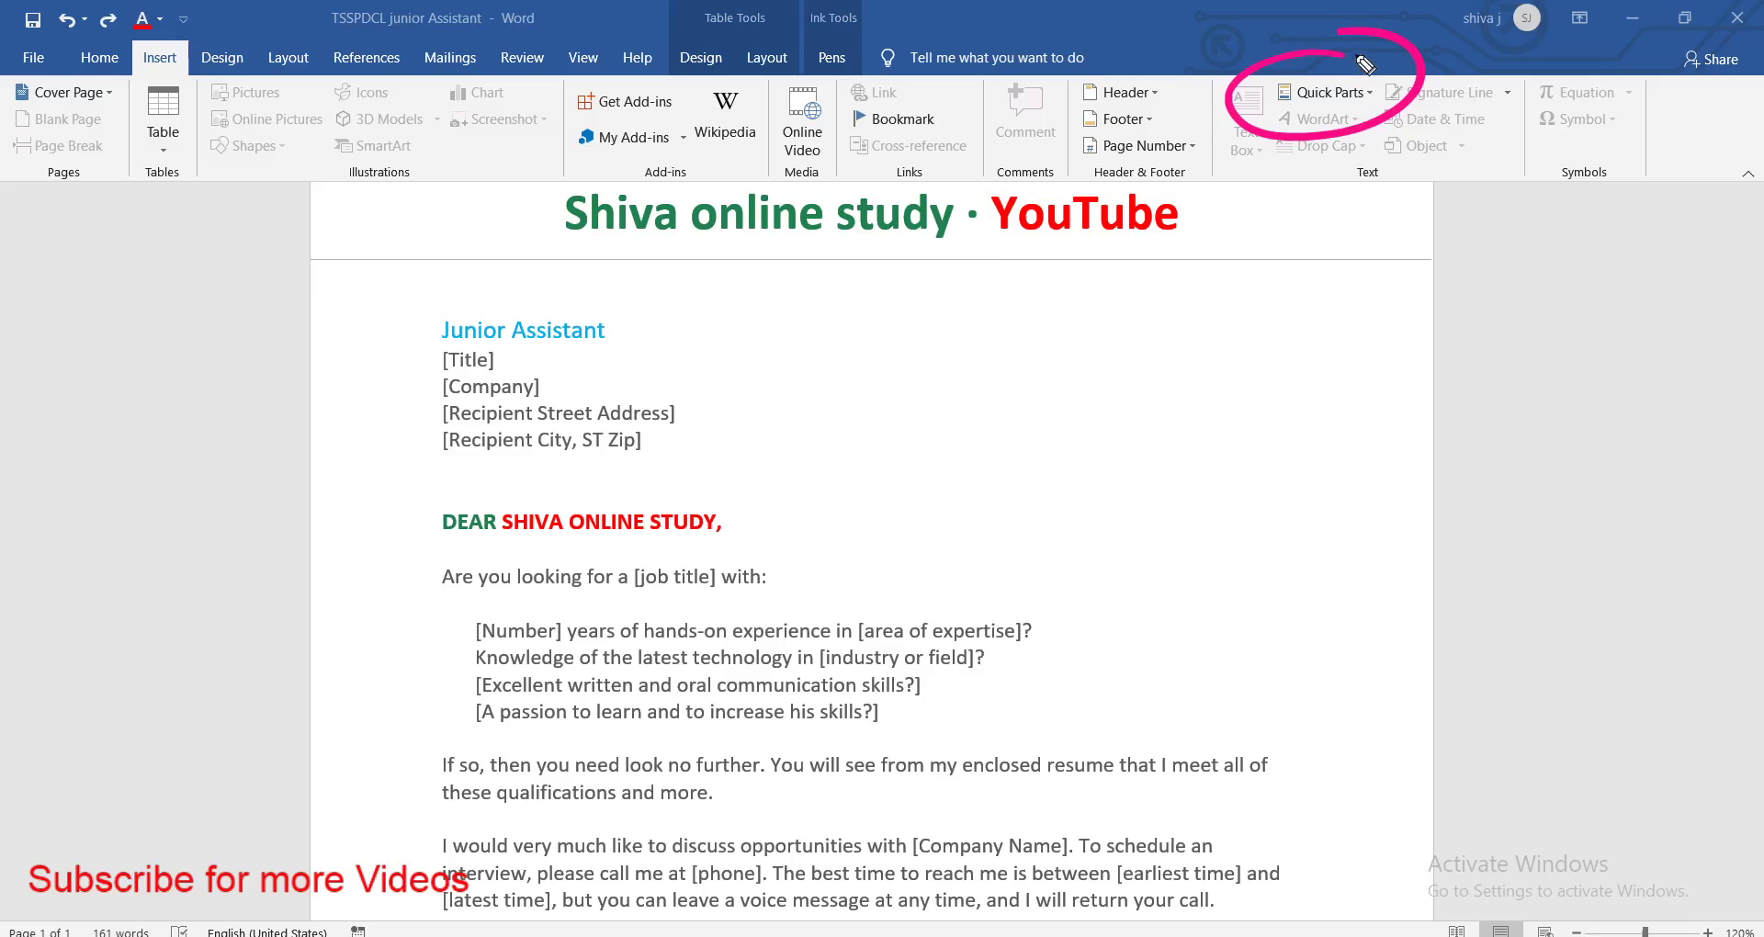
pyautogui.click(1341, 94)
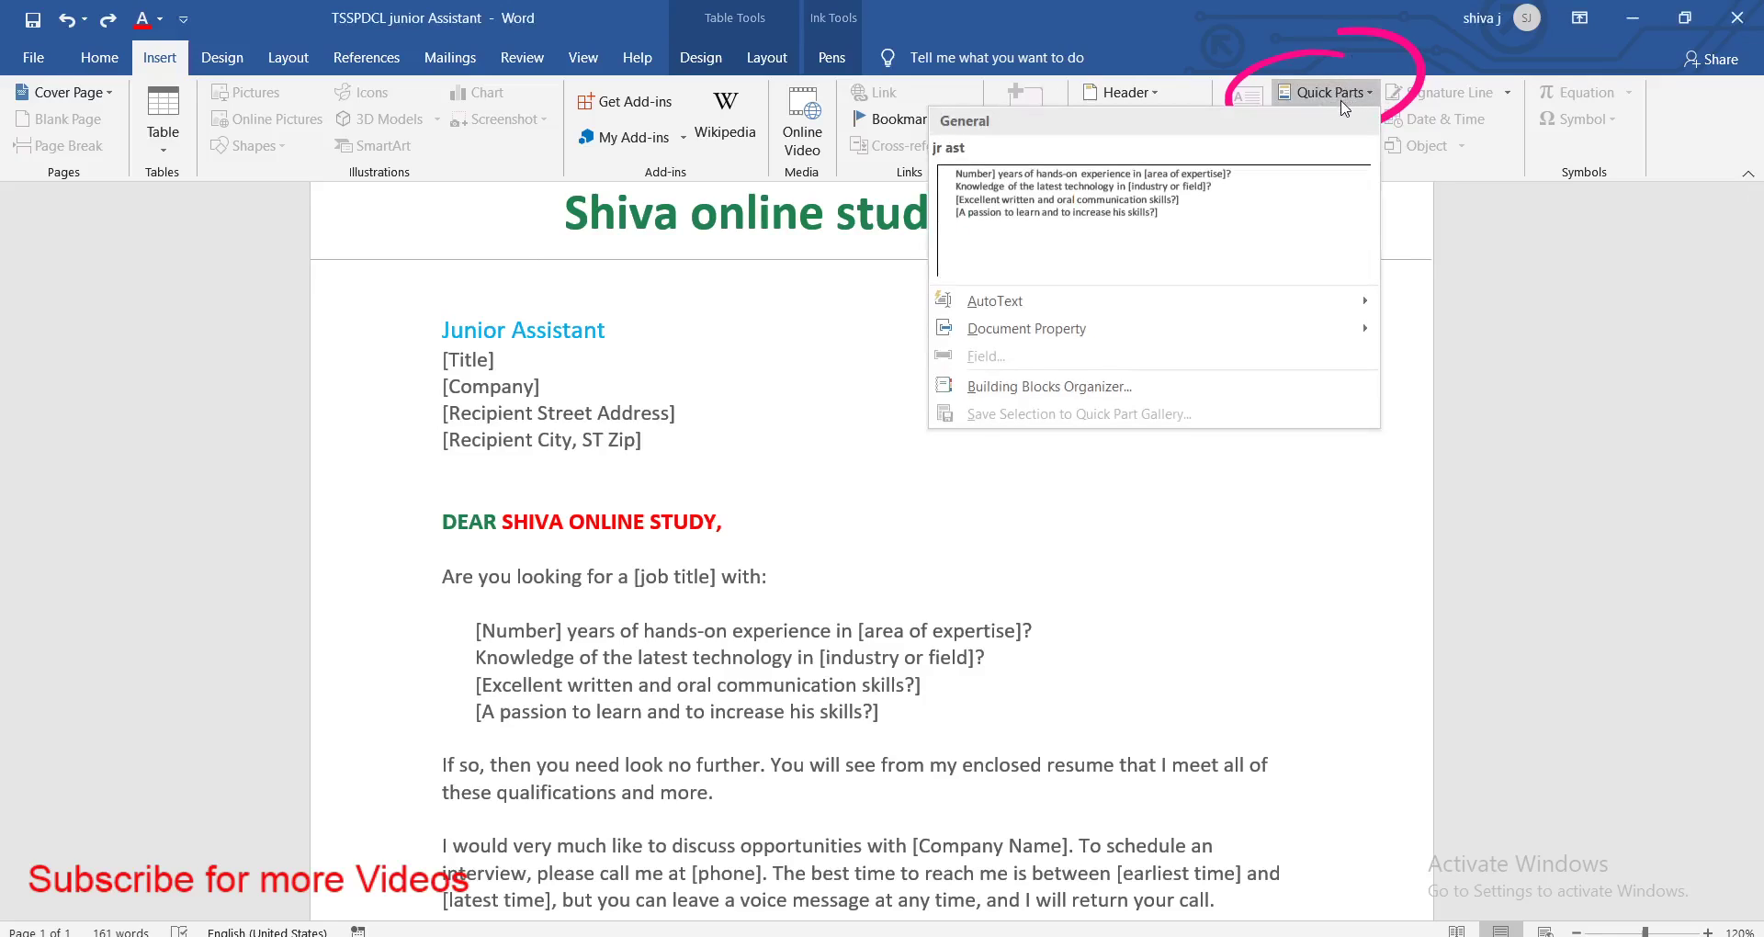
pyautogui.click(1491, 271)
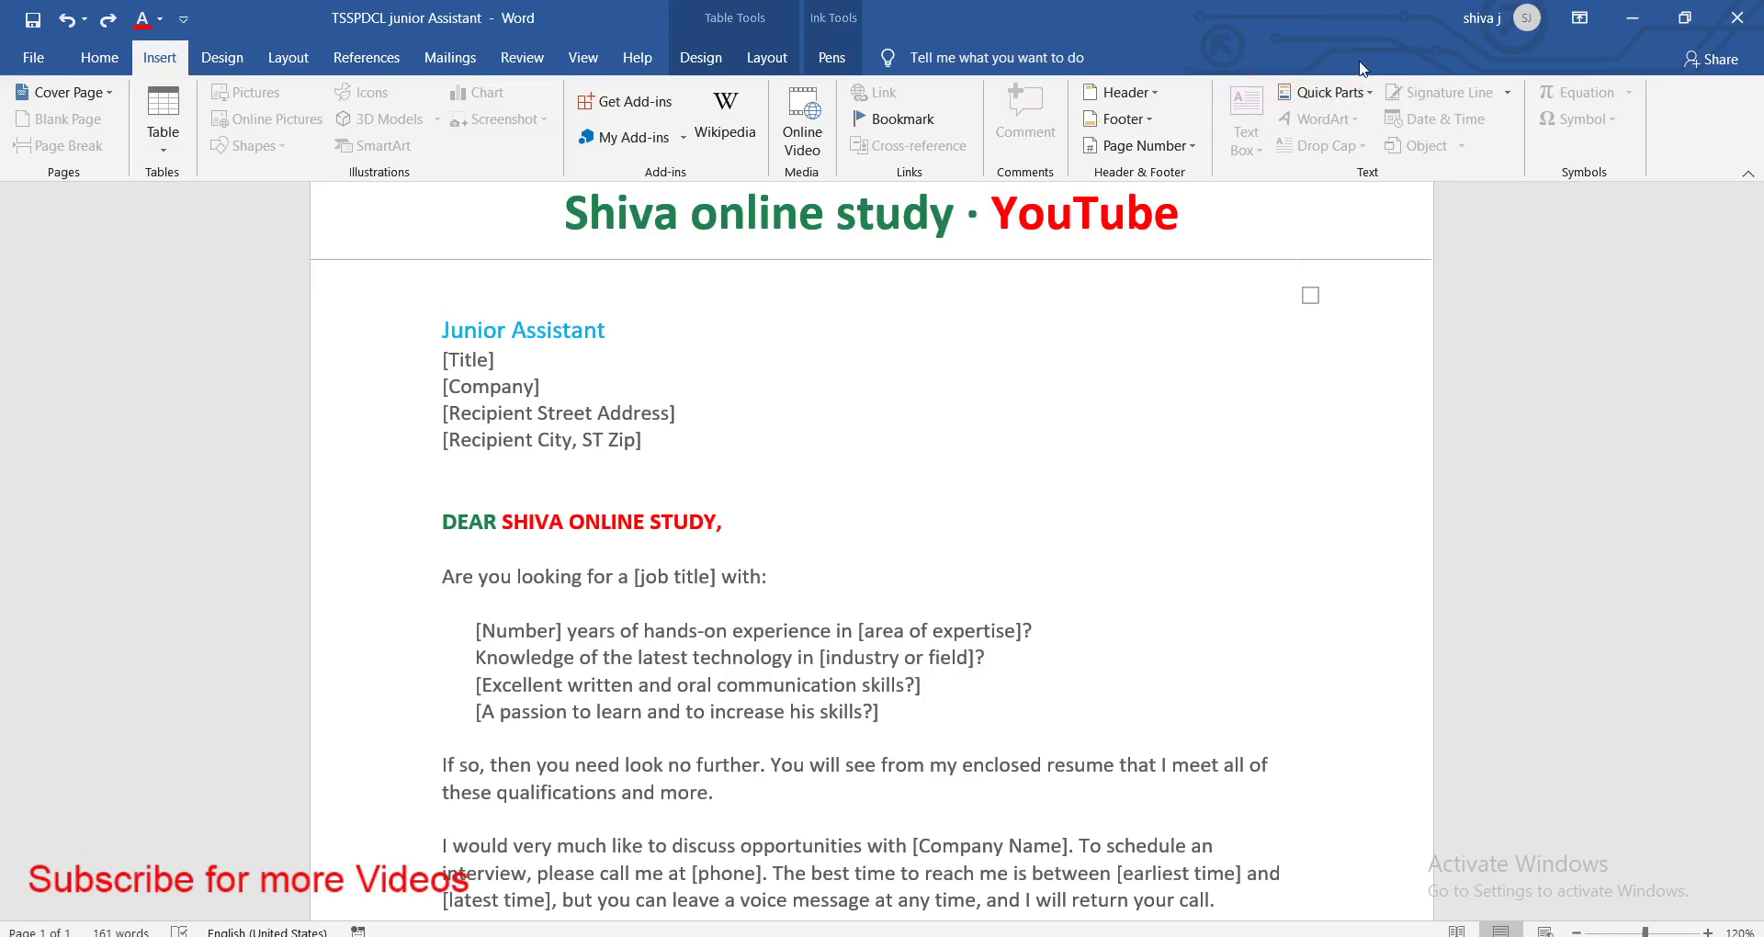
# Select the Title and Recipient Street Address placeholders and the 'Are you looking for a [job title]' line
pyautogui.click(663, 358)
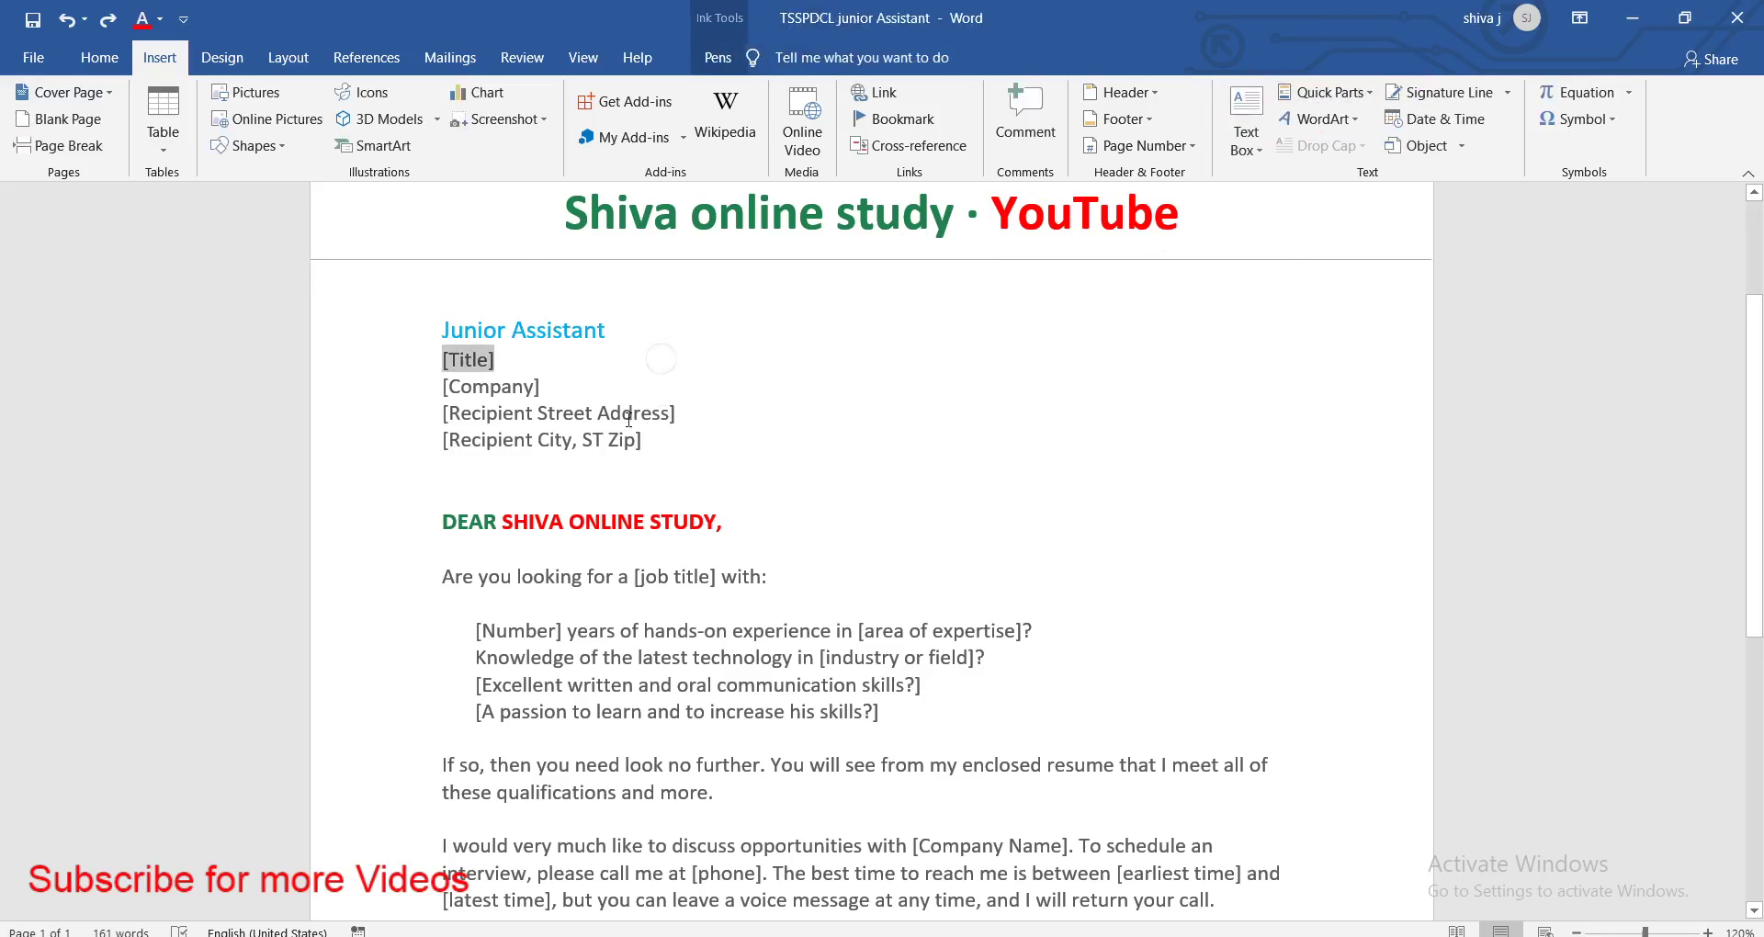
pyautogui.click(621, 421)
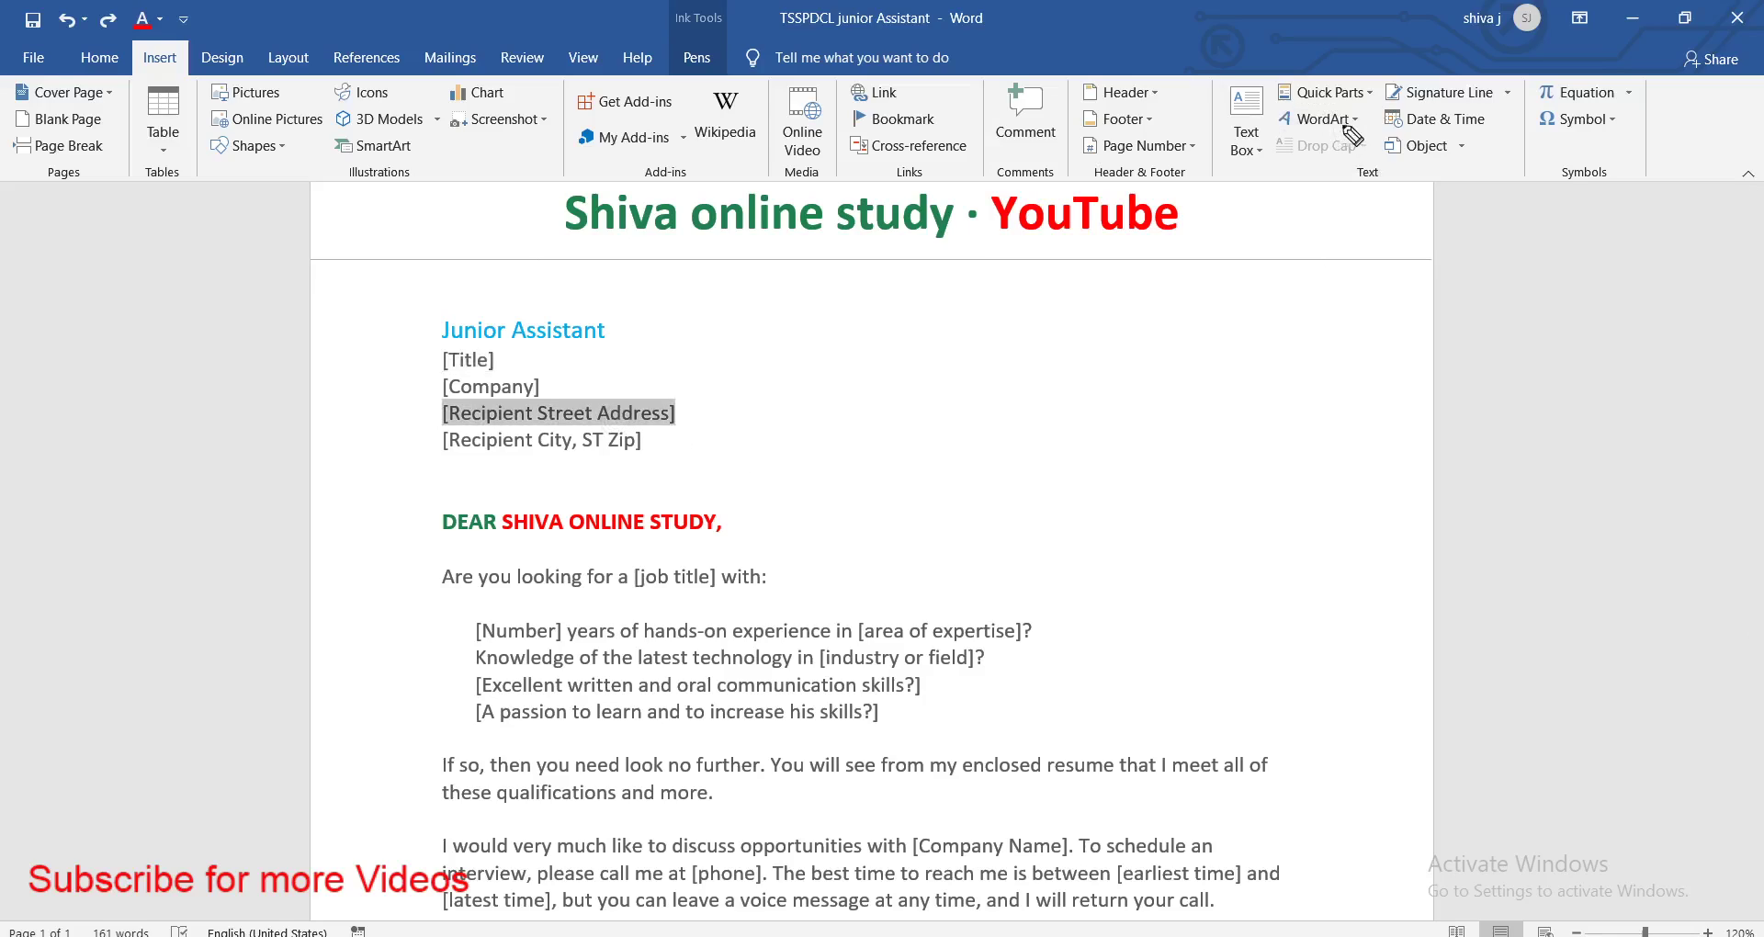
pyautogui.moveTo(1357, 95); pyautogui.dragTo(1404, 90)
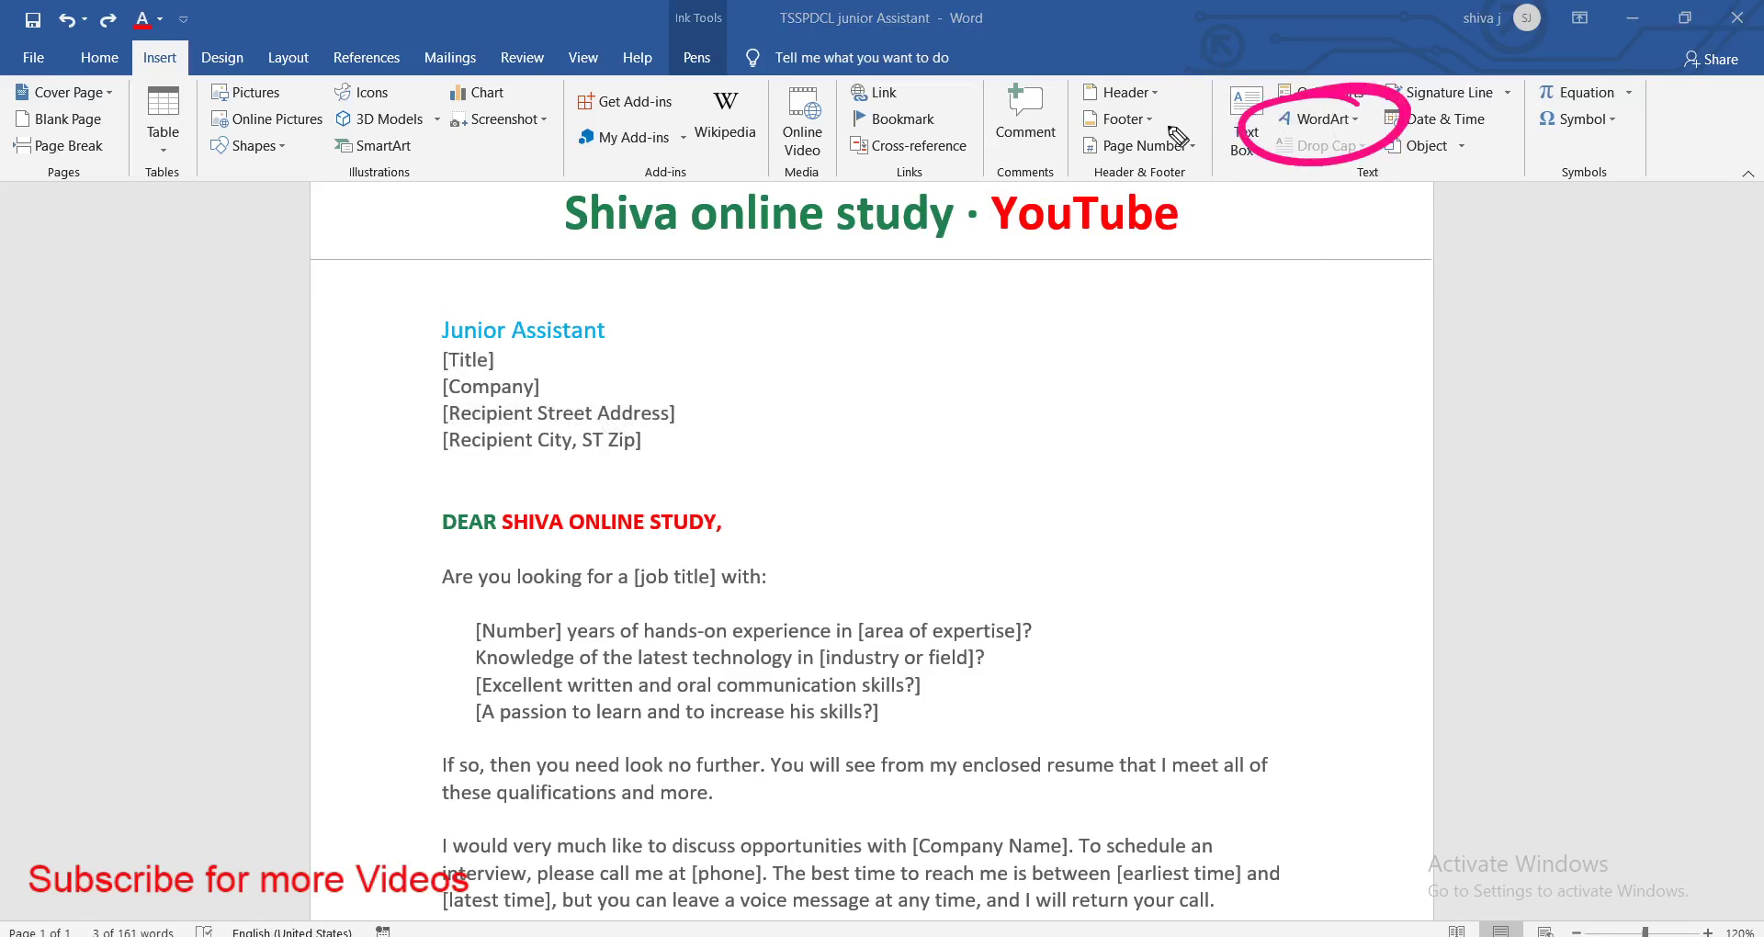
pyautogui.press('Escape')
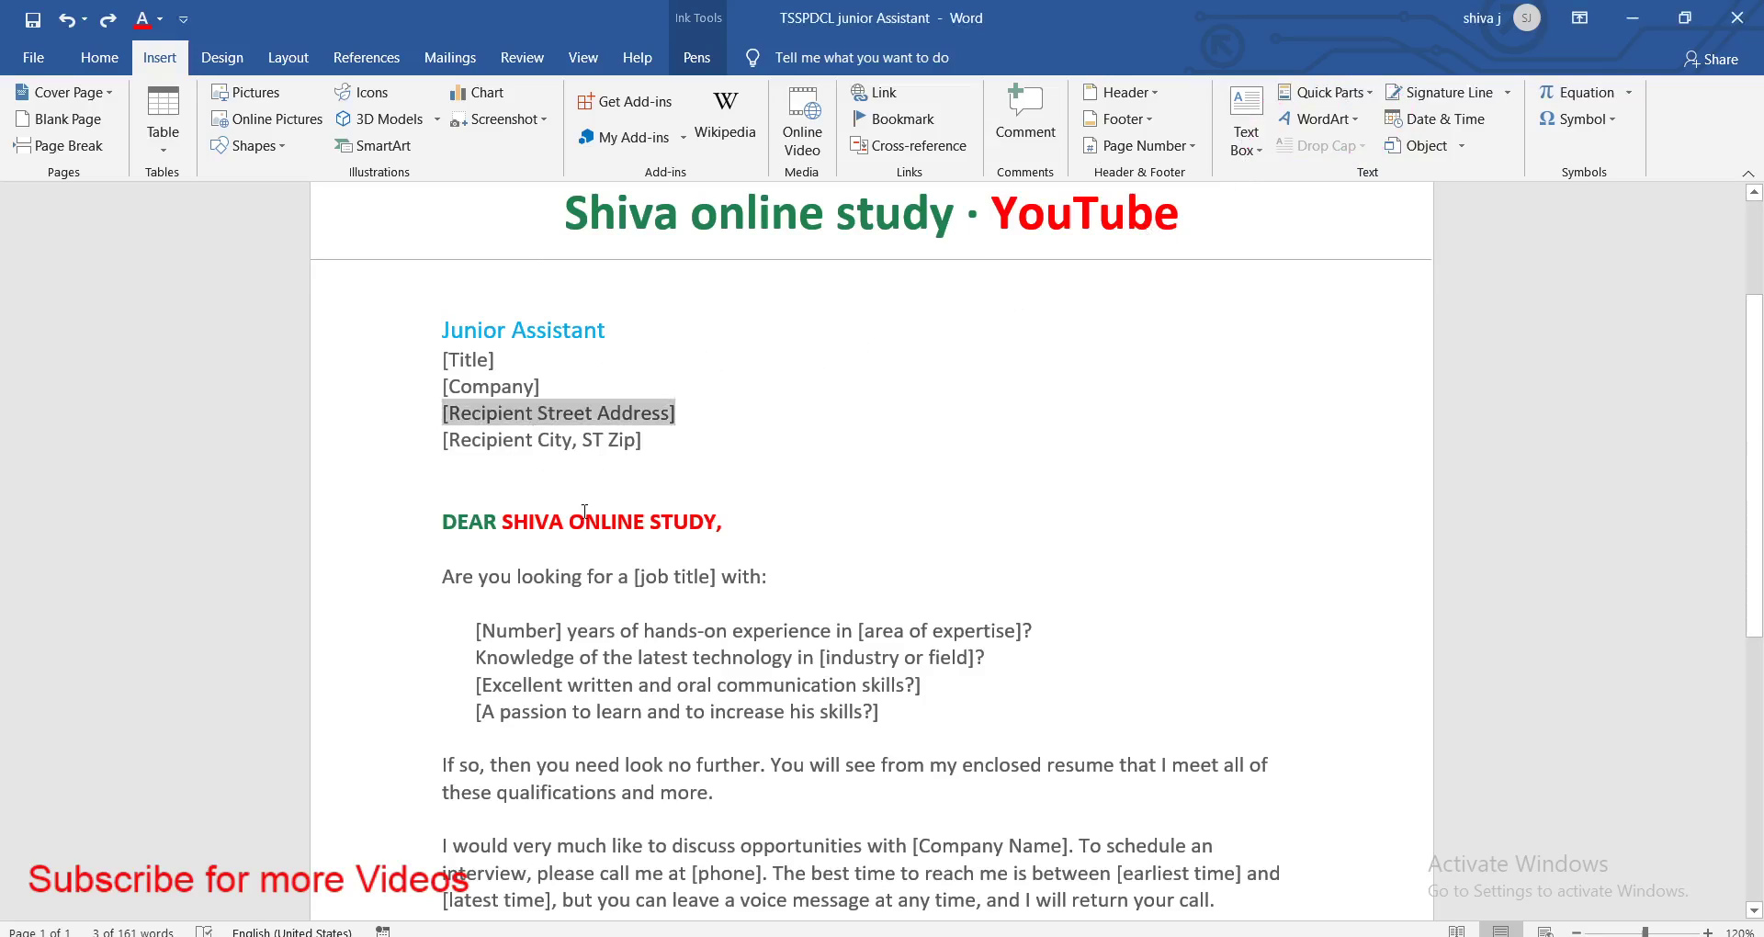
pyautogui.tripleClick(571, 583)
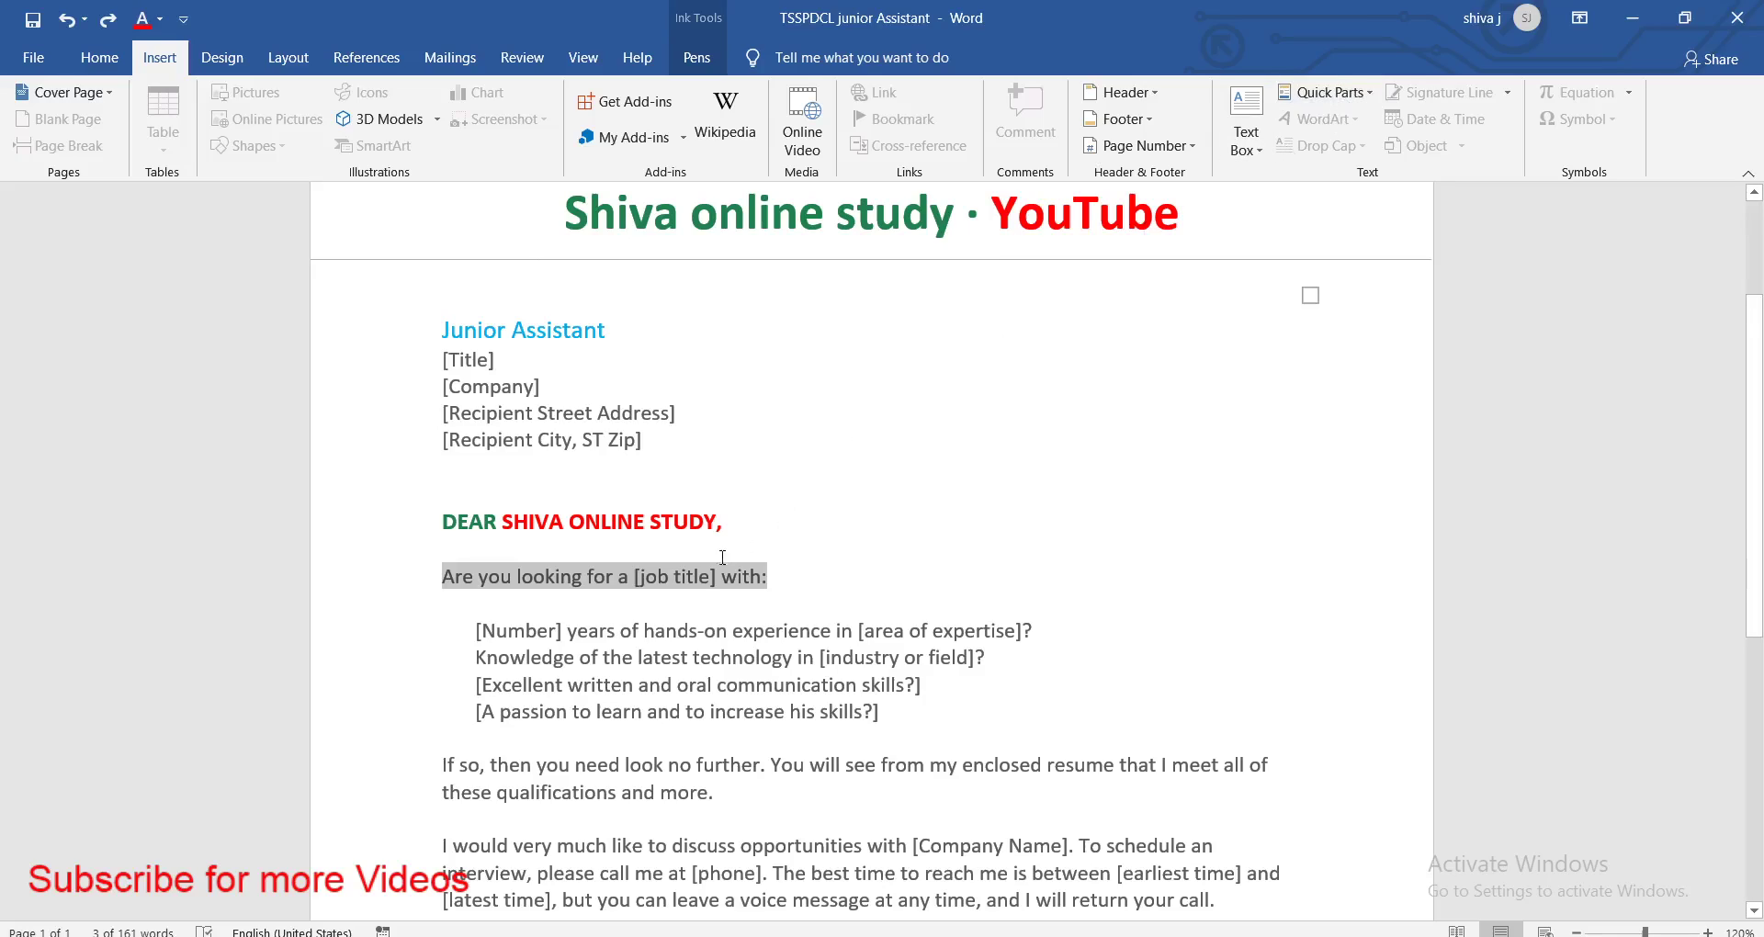
pyautogui.click(714, 639)
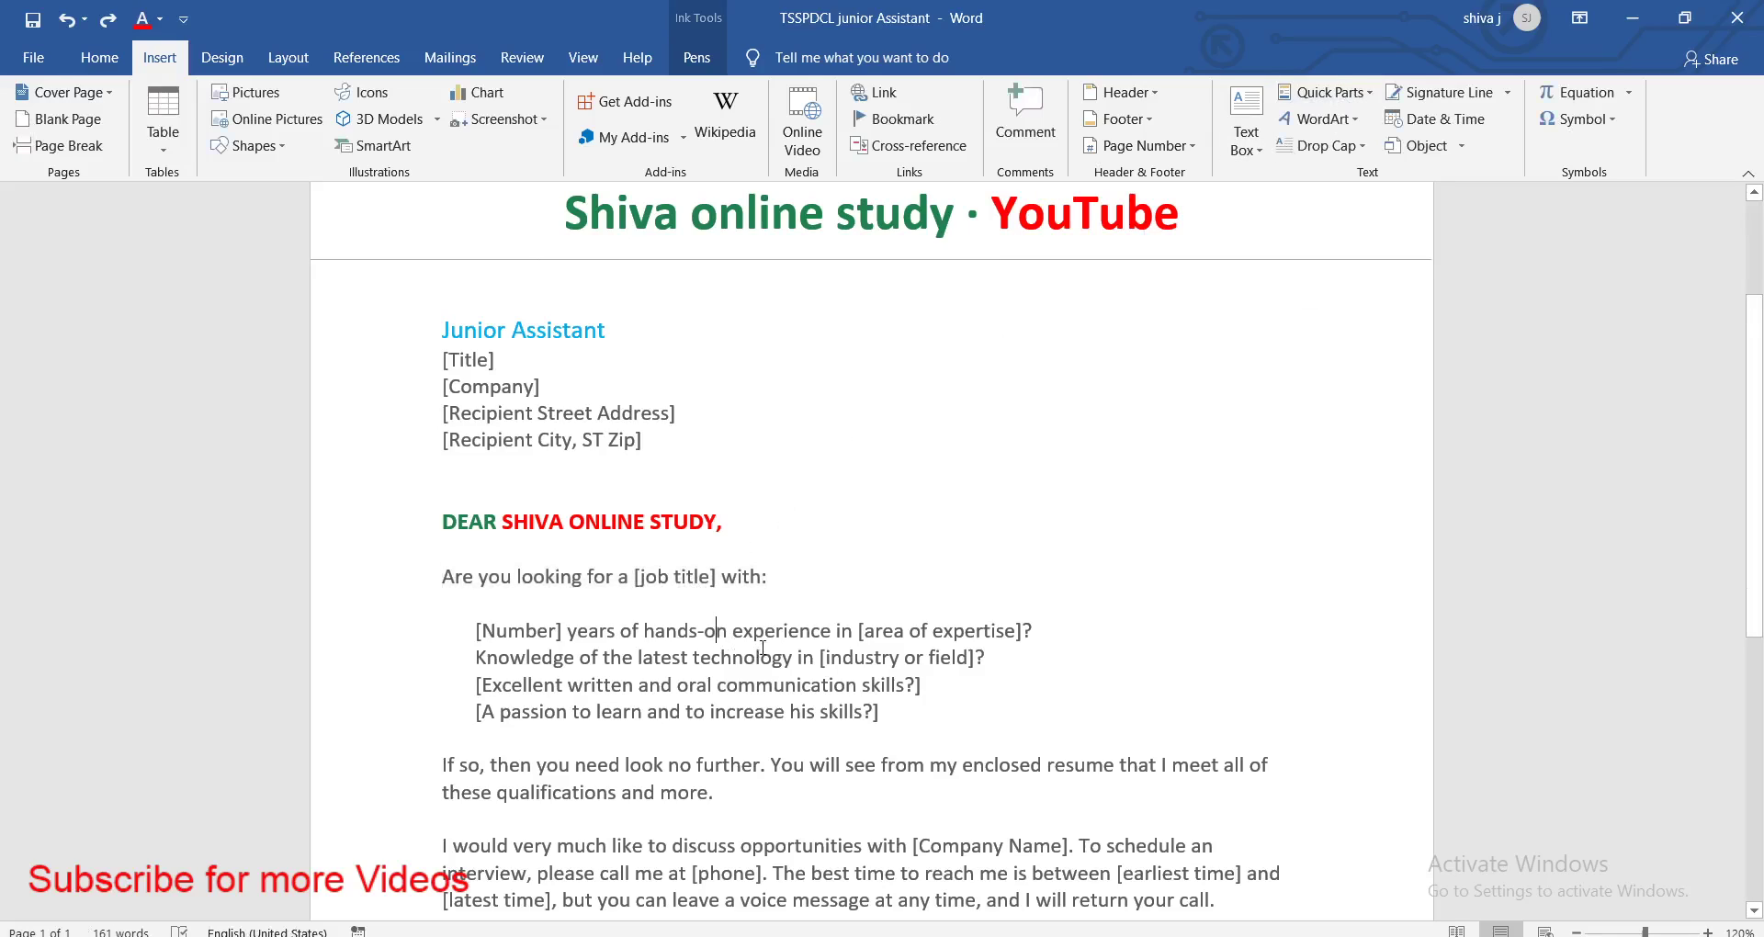
# Make 'experience' in the first bullet gold WordArt, then undo it back to plain text
pyautogui.doubleClick(753, 637)
pyautogui.click(1336, 119)
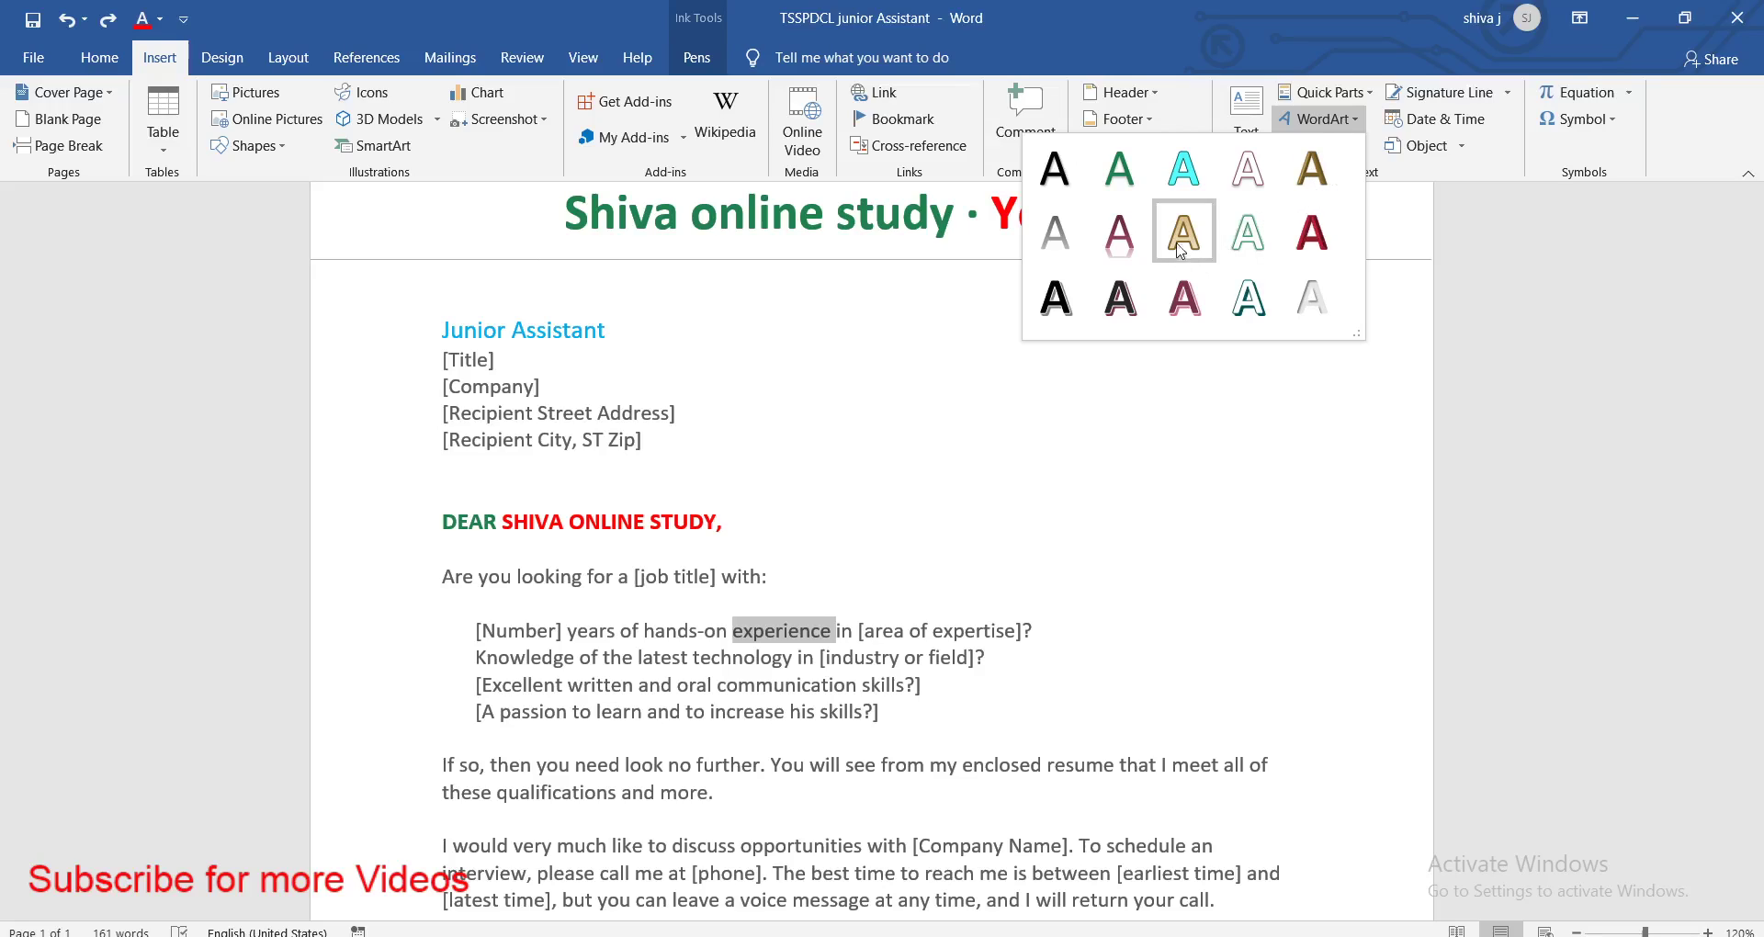
pyautogui.click(1187, 235)
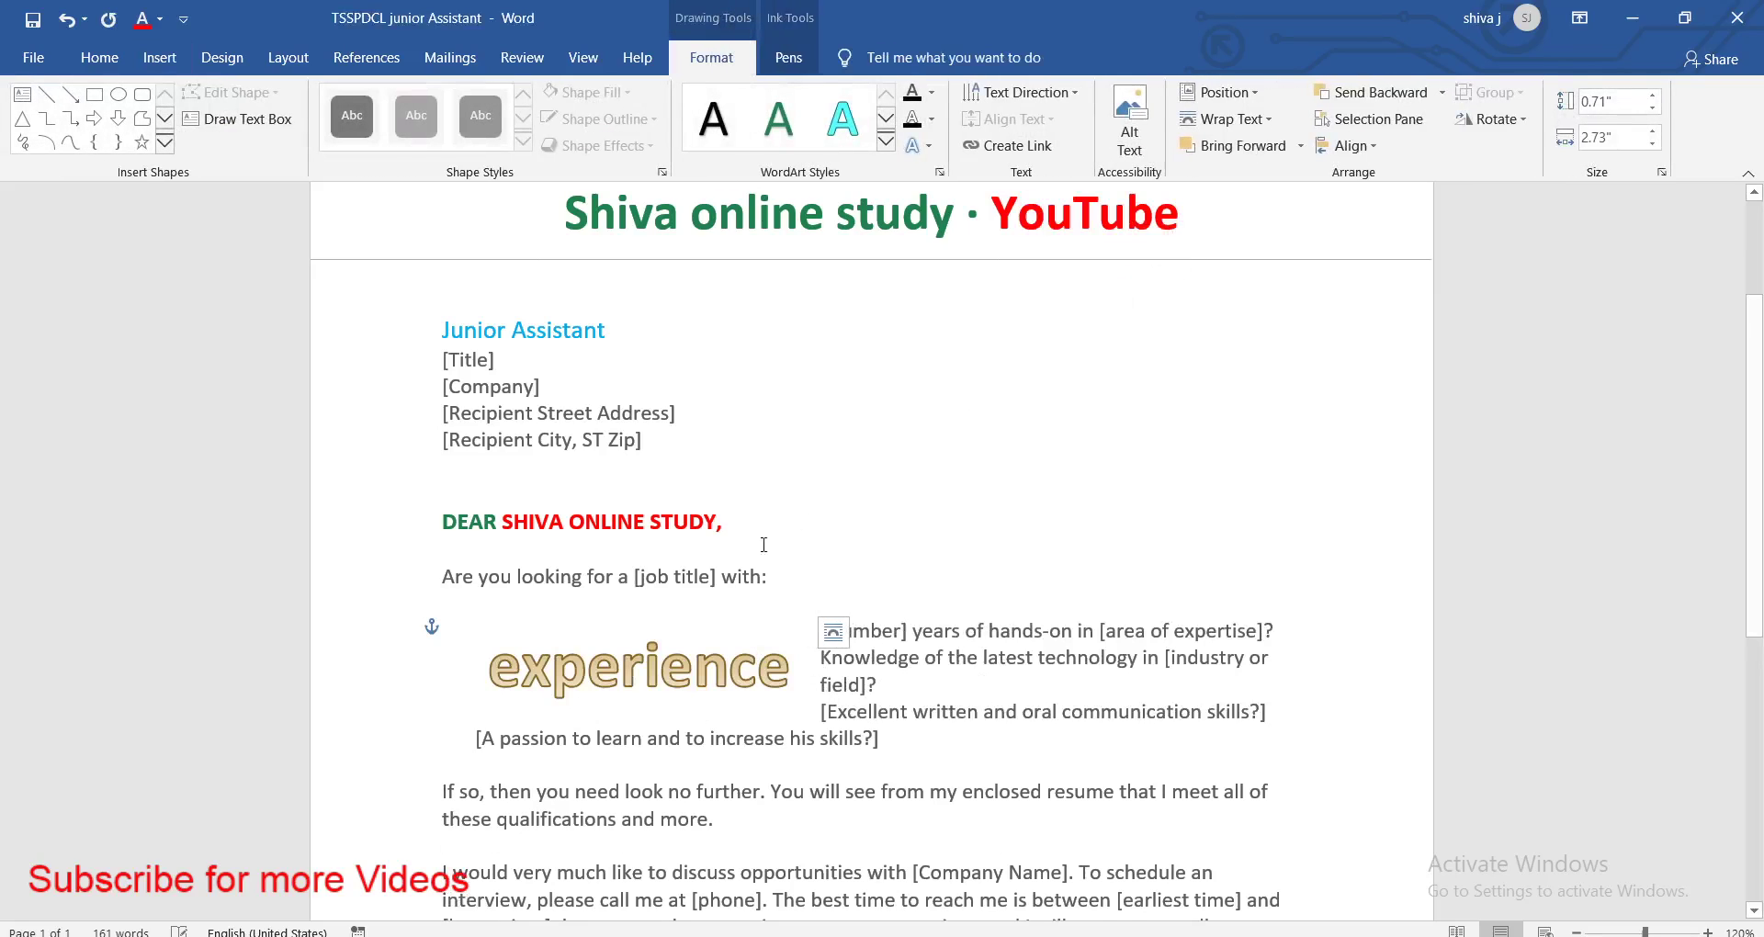
pyautogui.moveTo(588, 621); pyautogui.dragTo(524, 608)
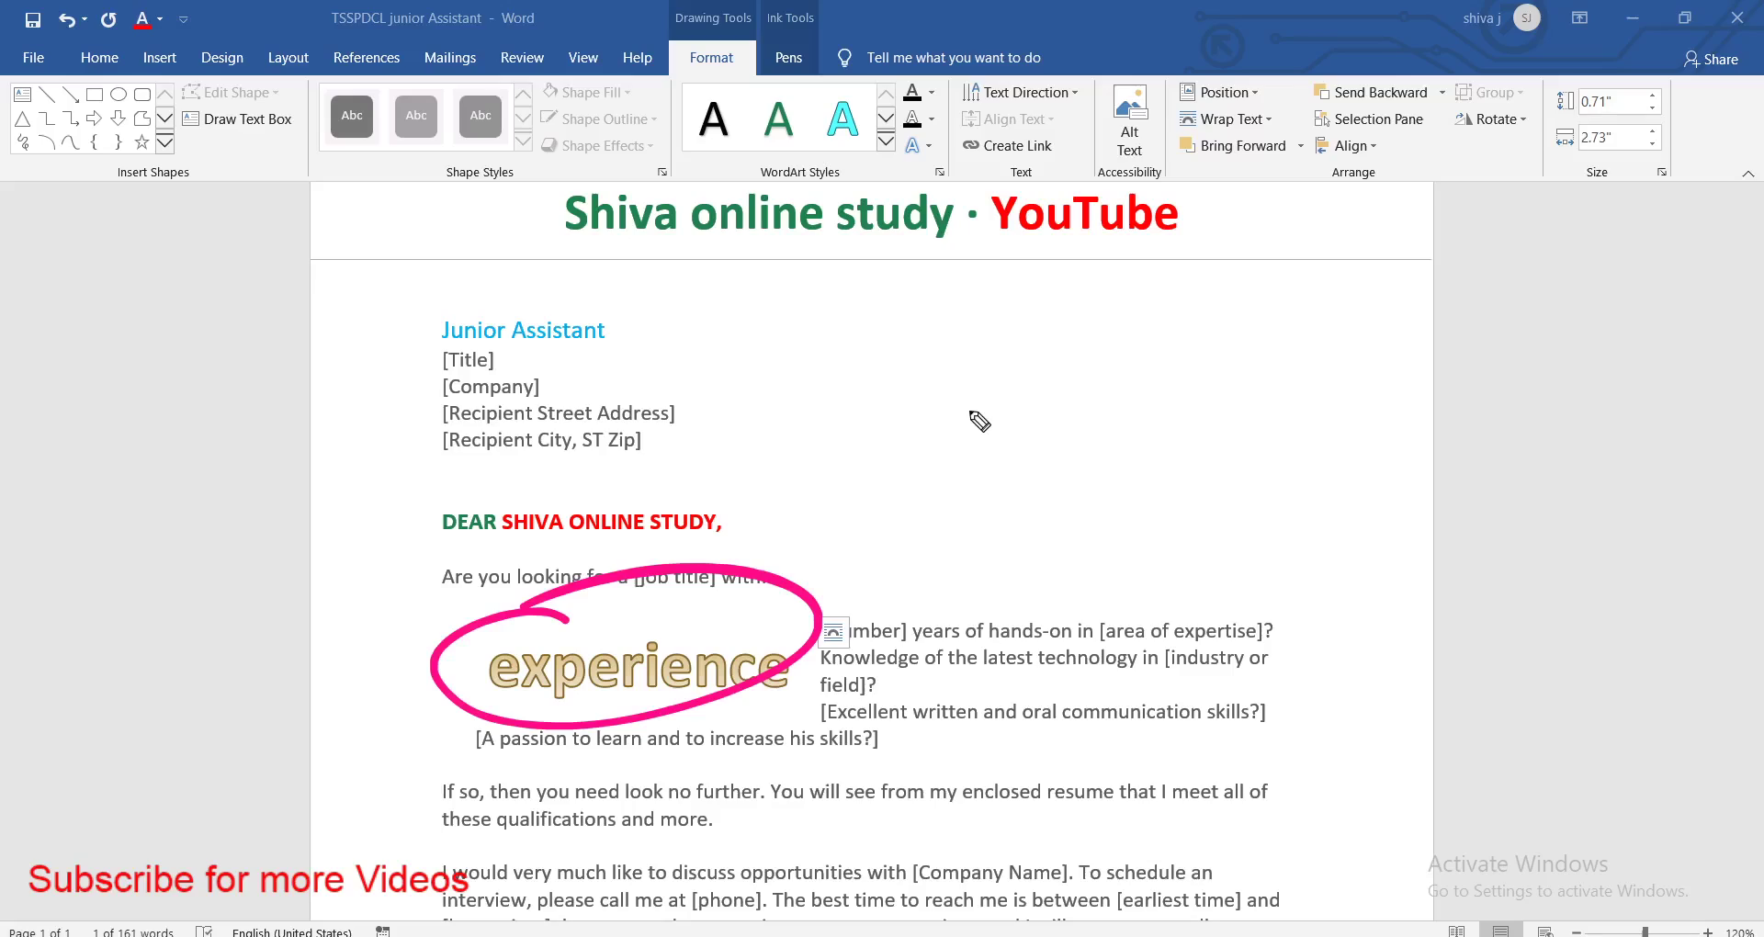
pyautogui.hotkey('ctrl', 'z')
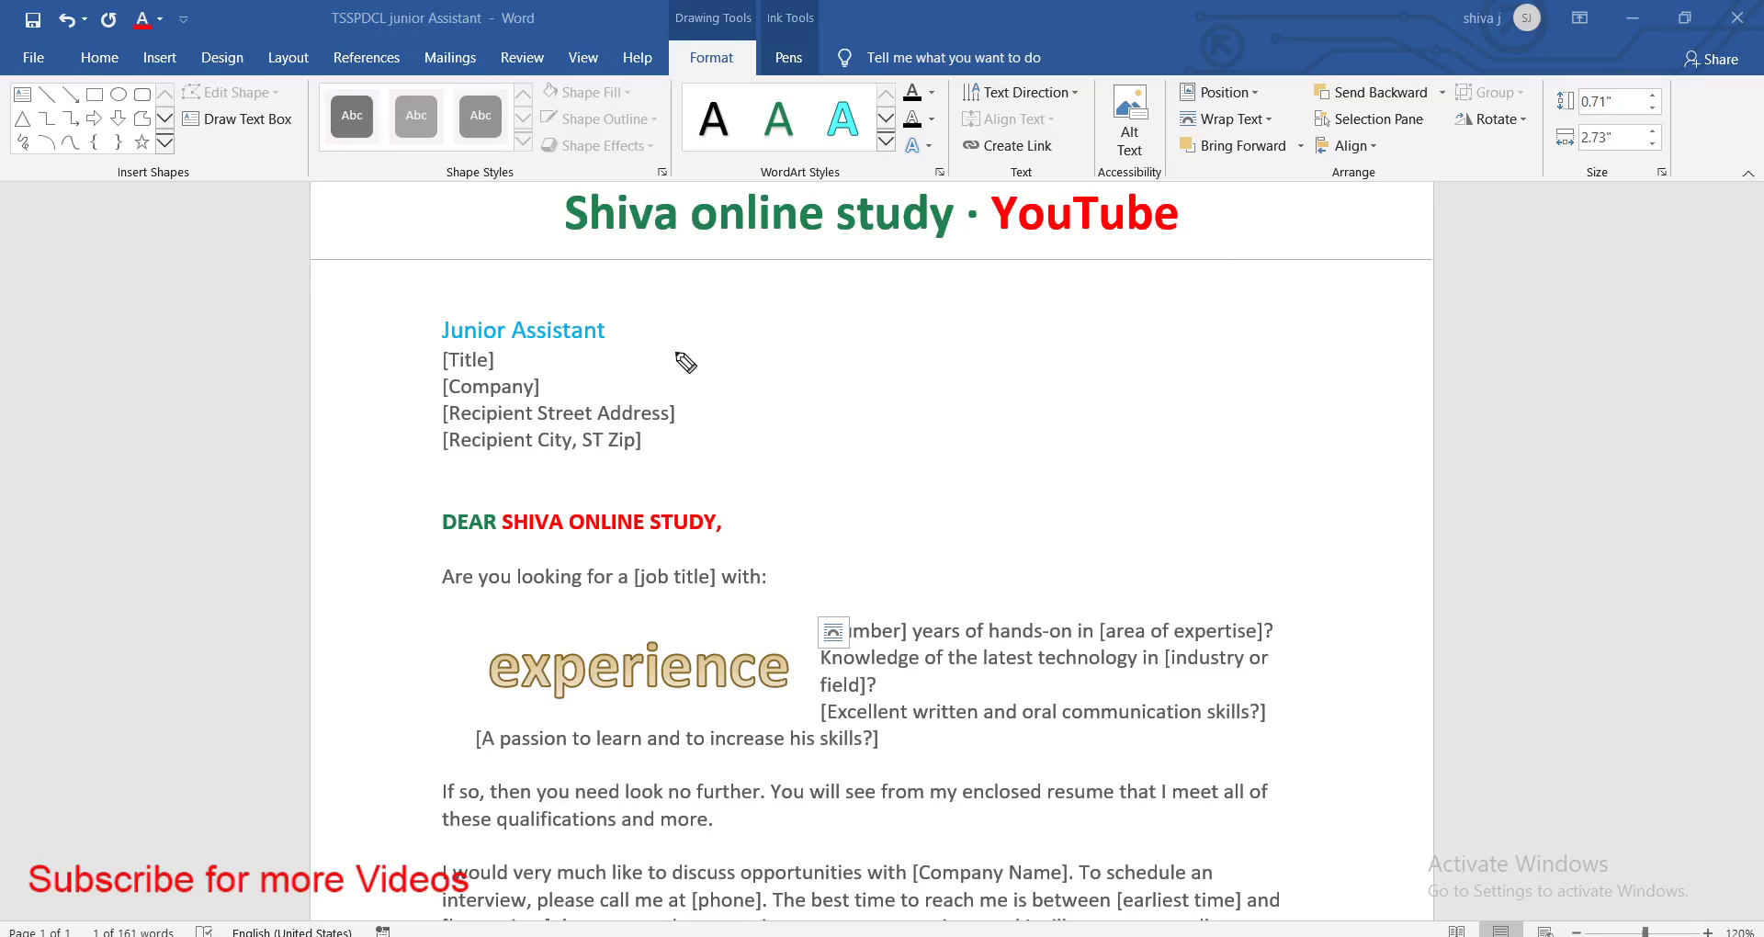
pyautogui.press('Escape')
pyautogui.hotkey('ctrl', 'z')
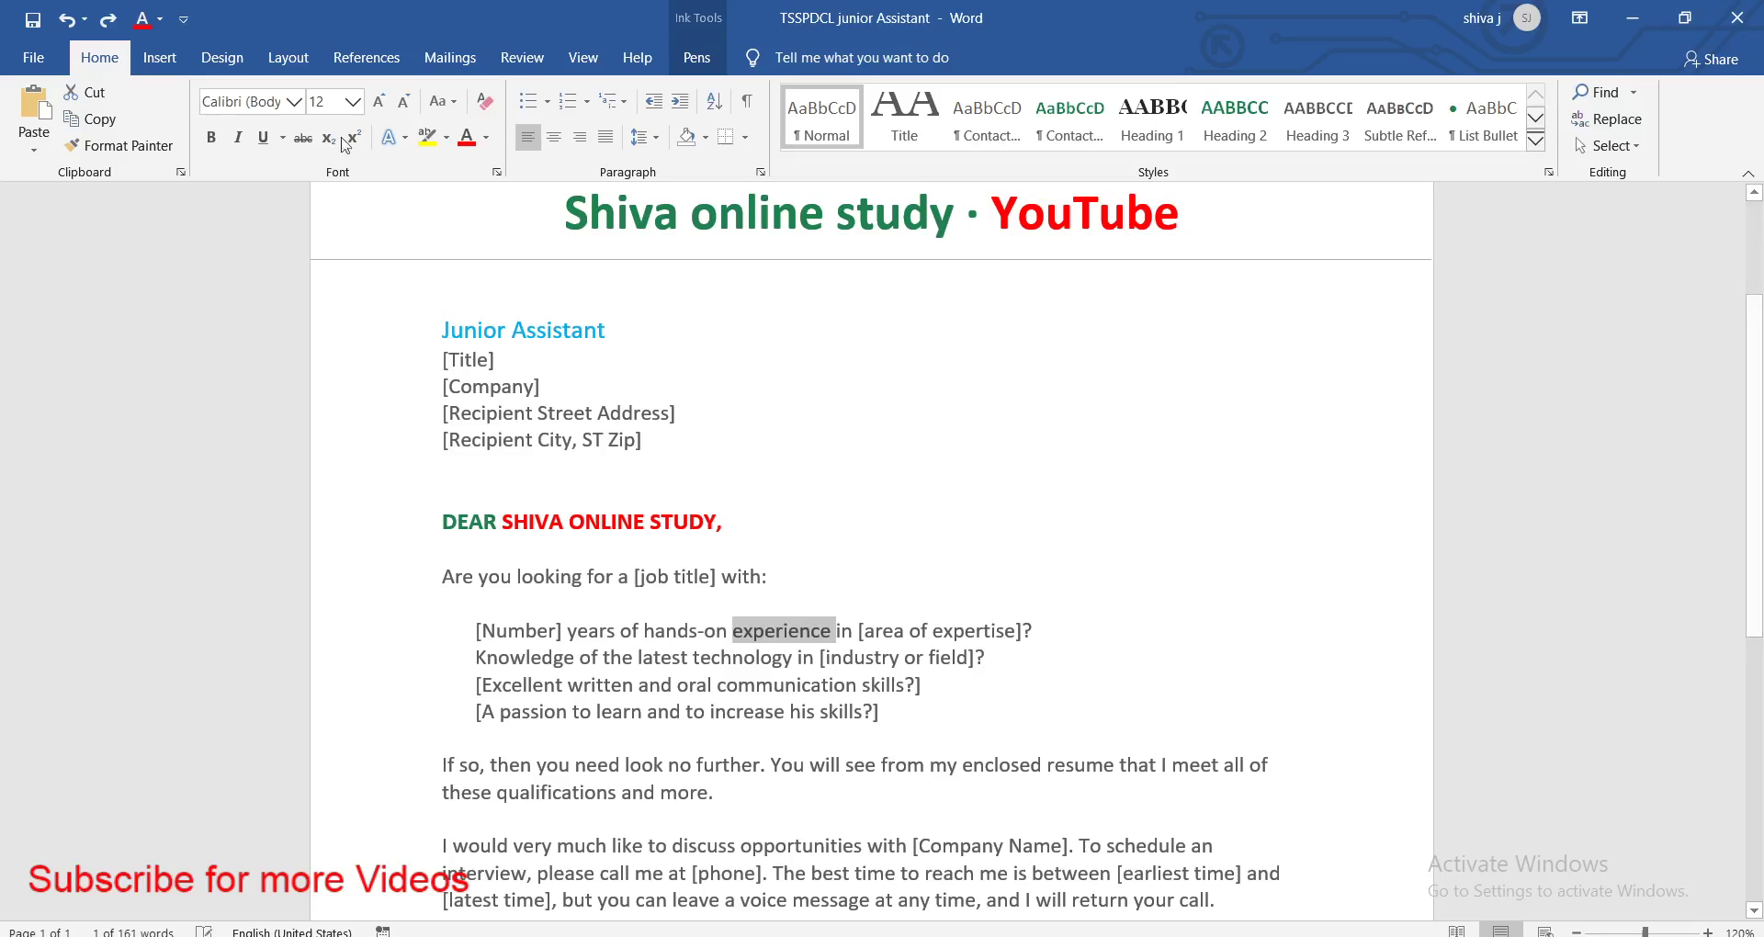
# Browse the Text Effects outline colour choices for 'experience'
pyautogui.moveTo(138, 92); pyautogui.dragTo(20, 66)
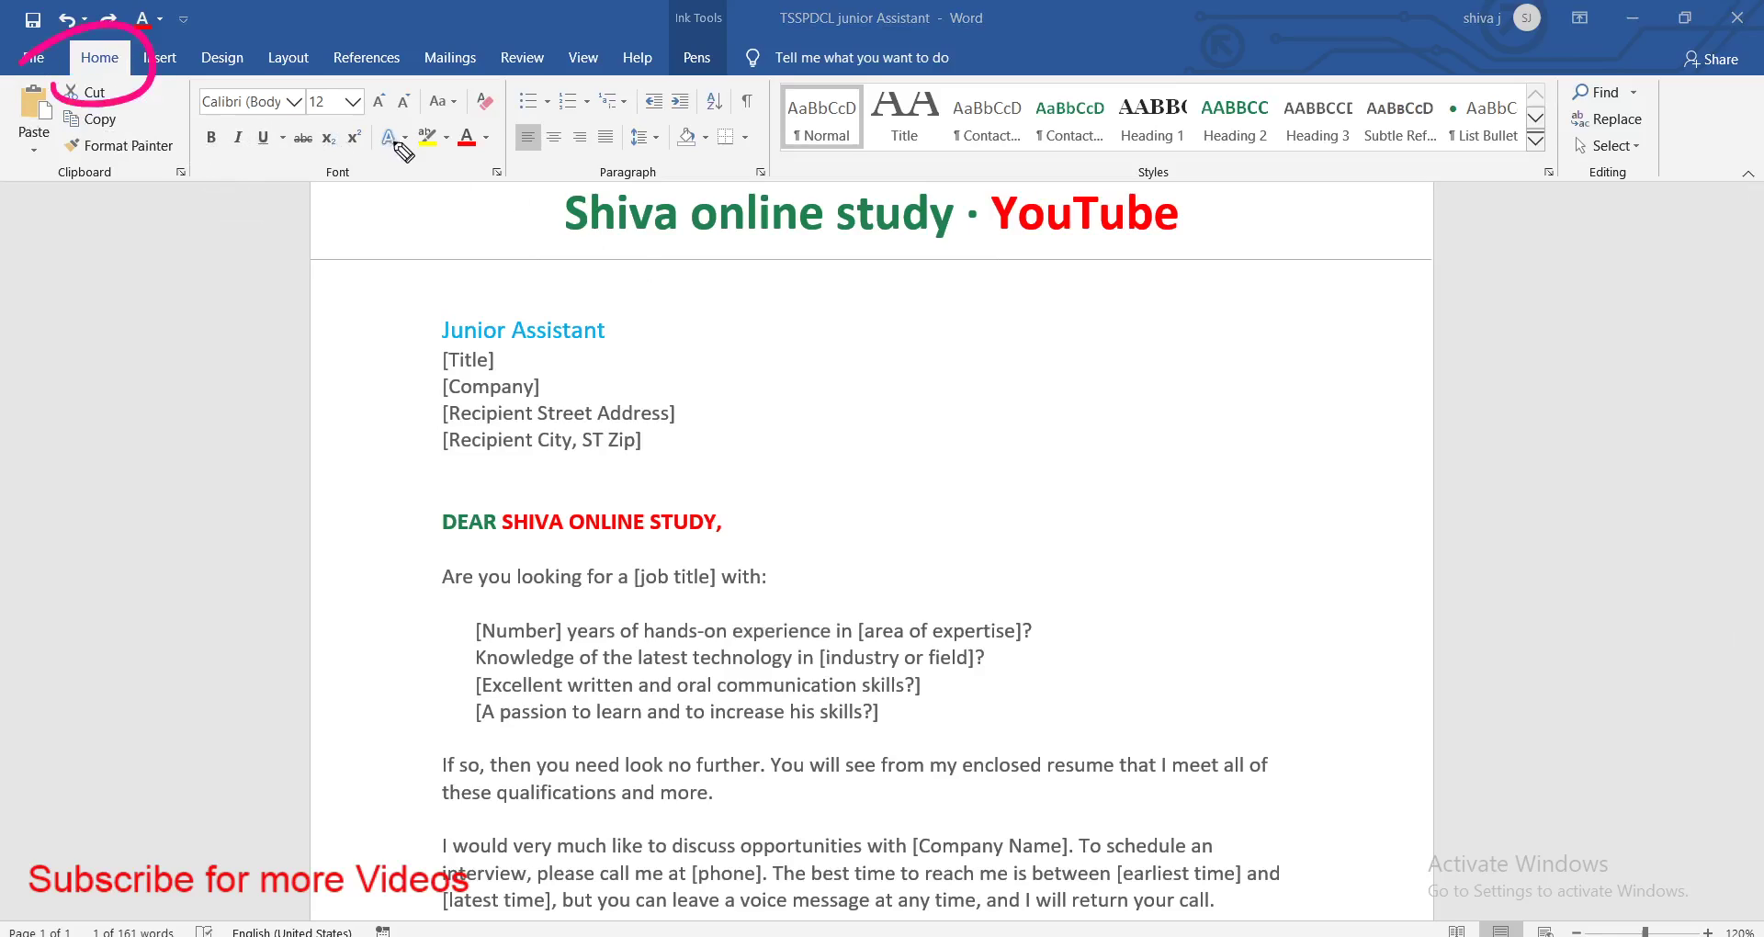
pyautogui.click(404, 138)
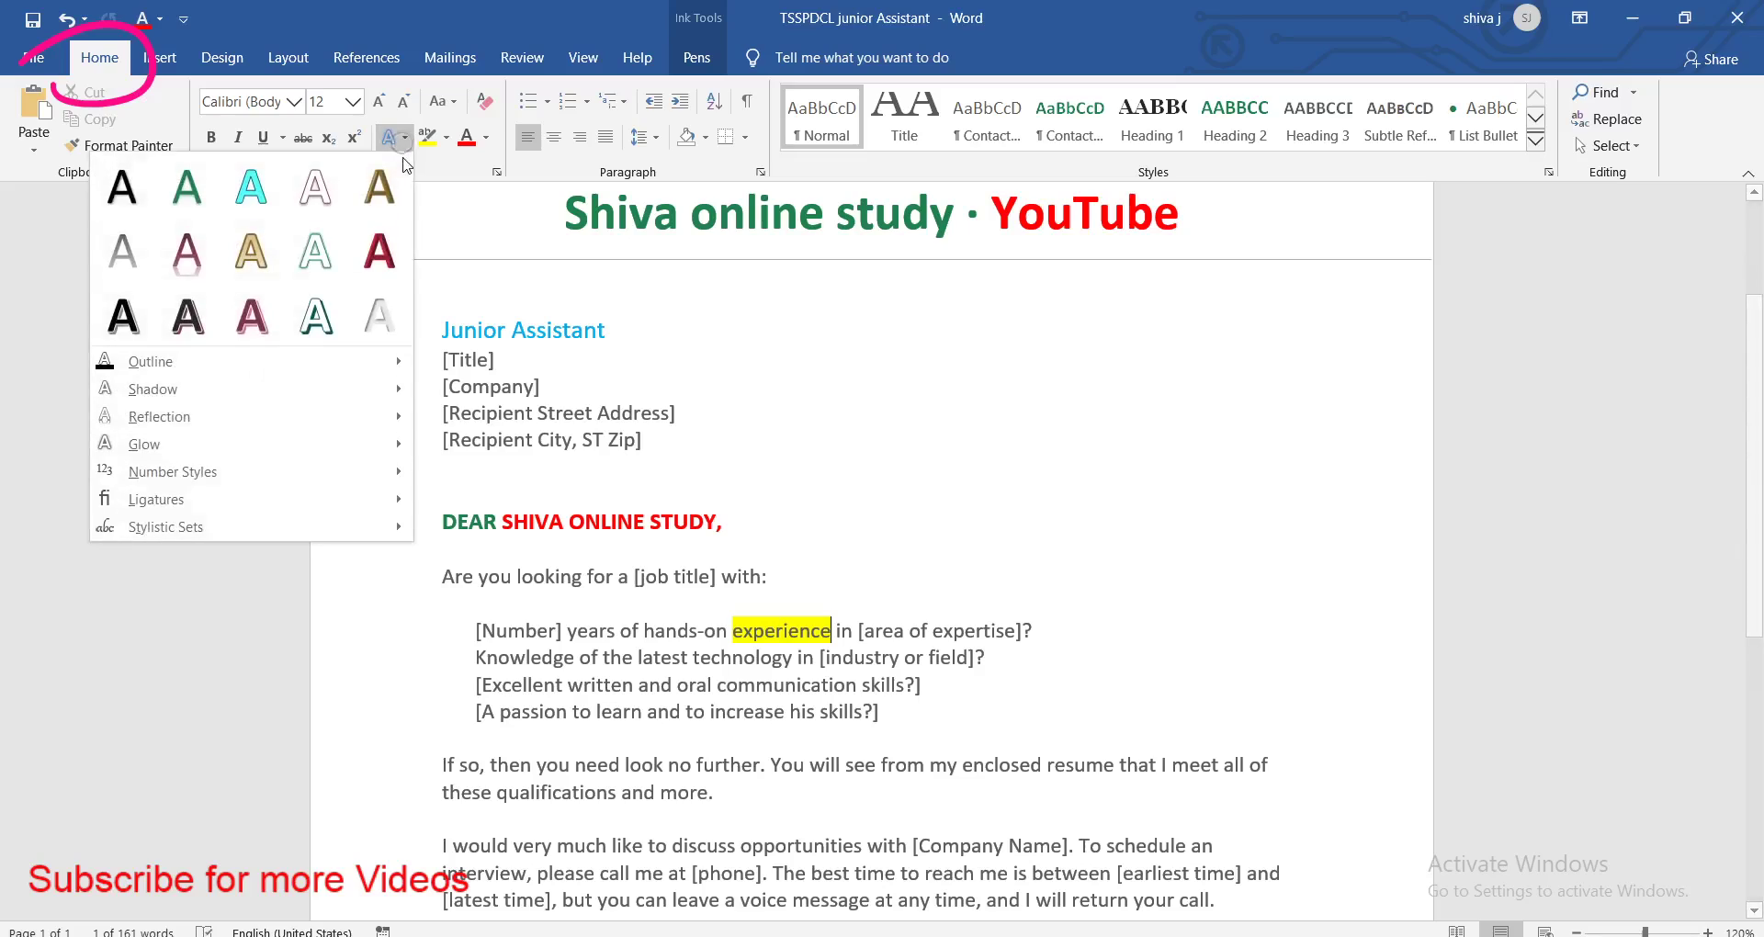
pyautogui.click(142, 363)
pyautogui.moveTo(234, 443)
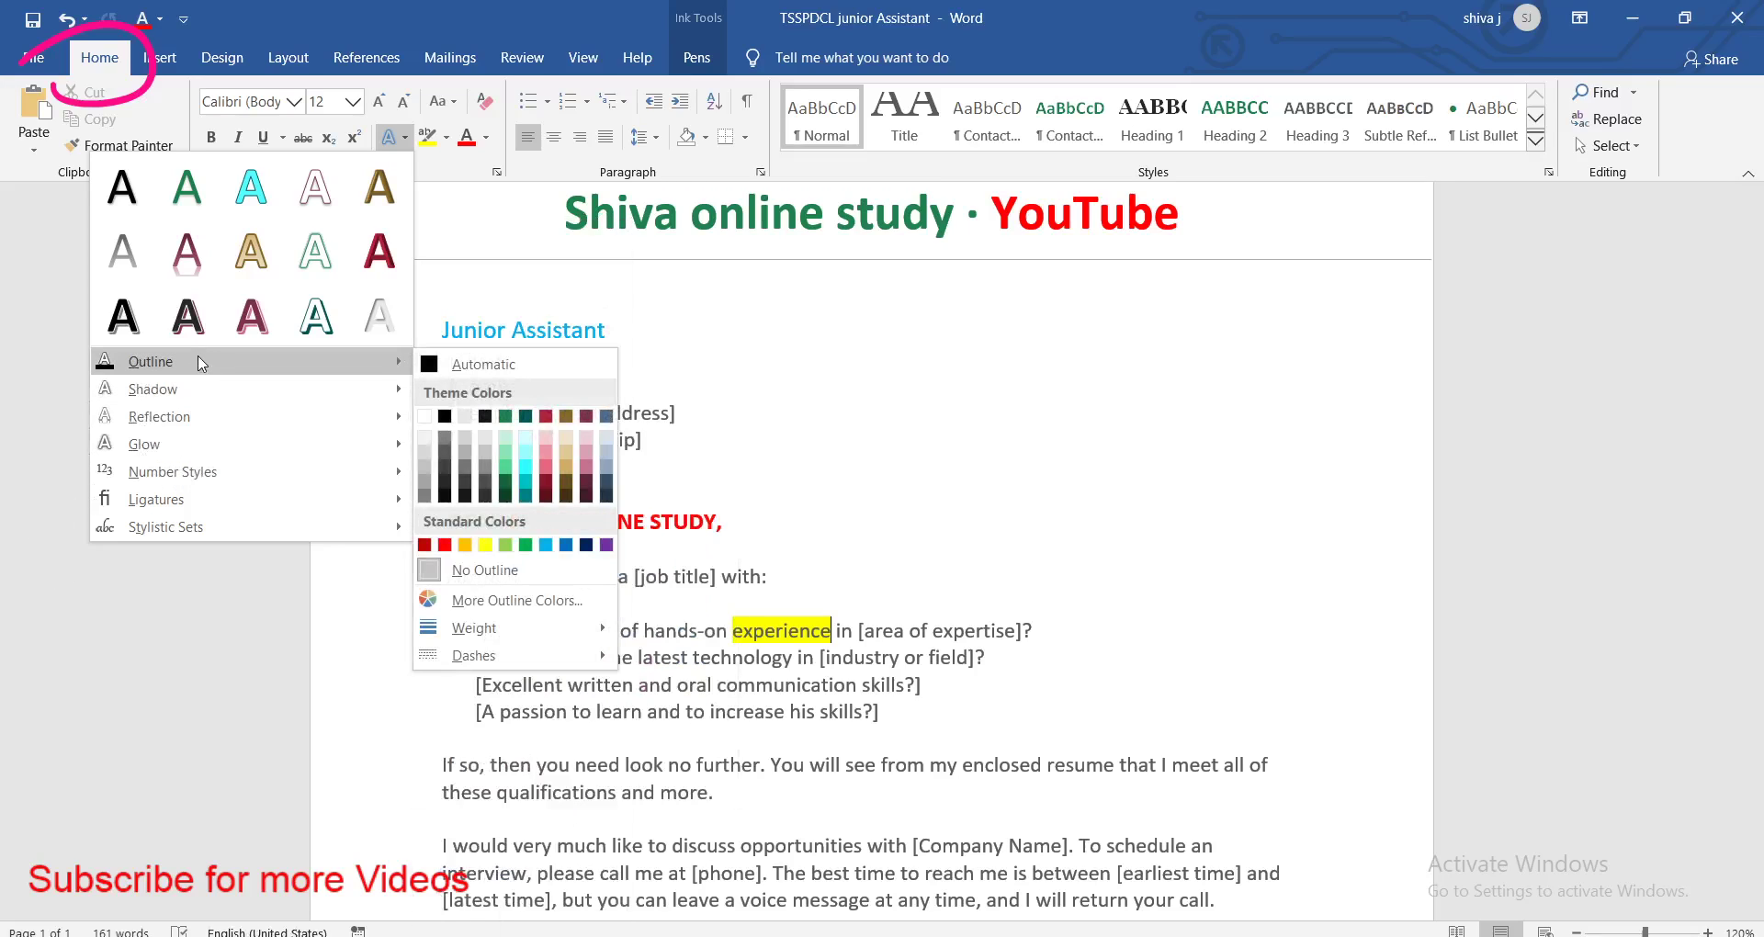
pyautogui.moveTo(174, 390)
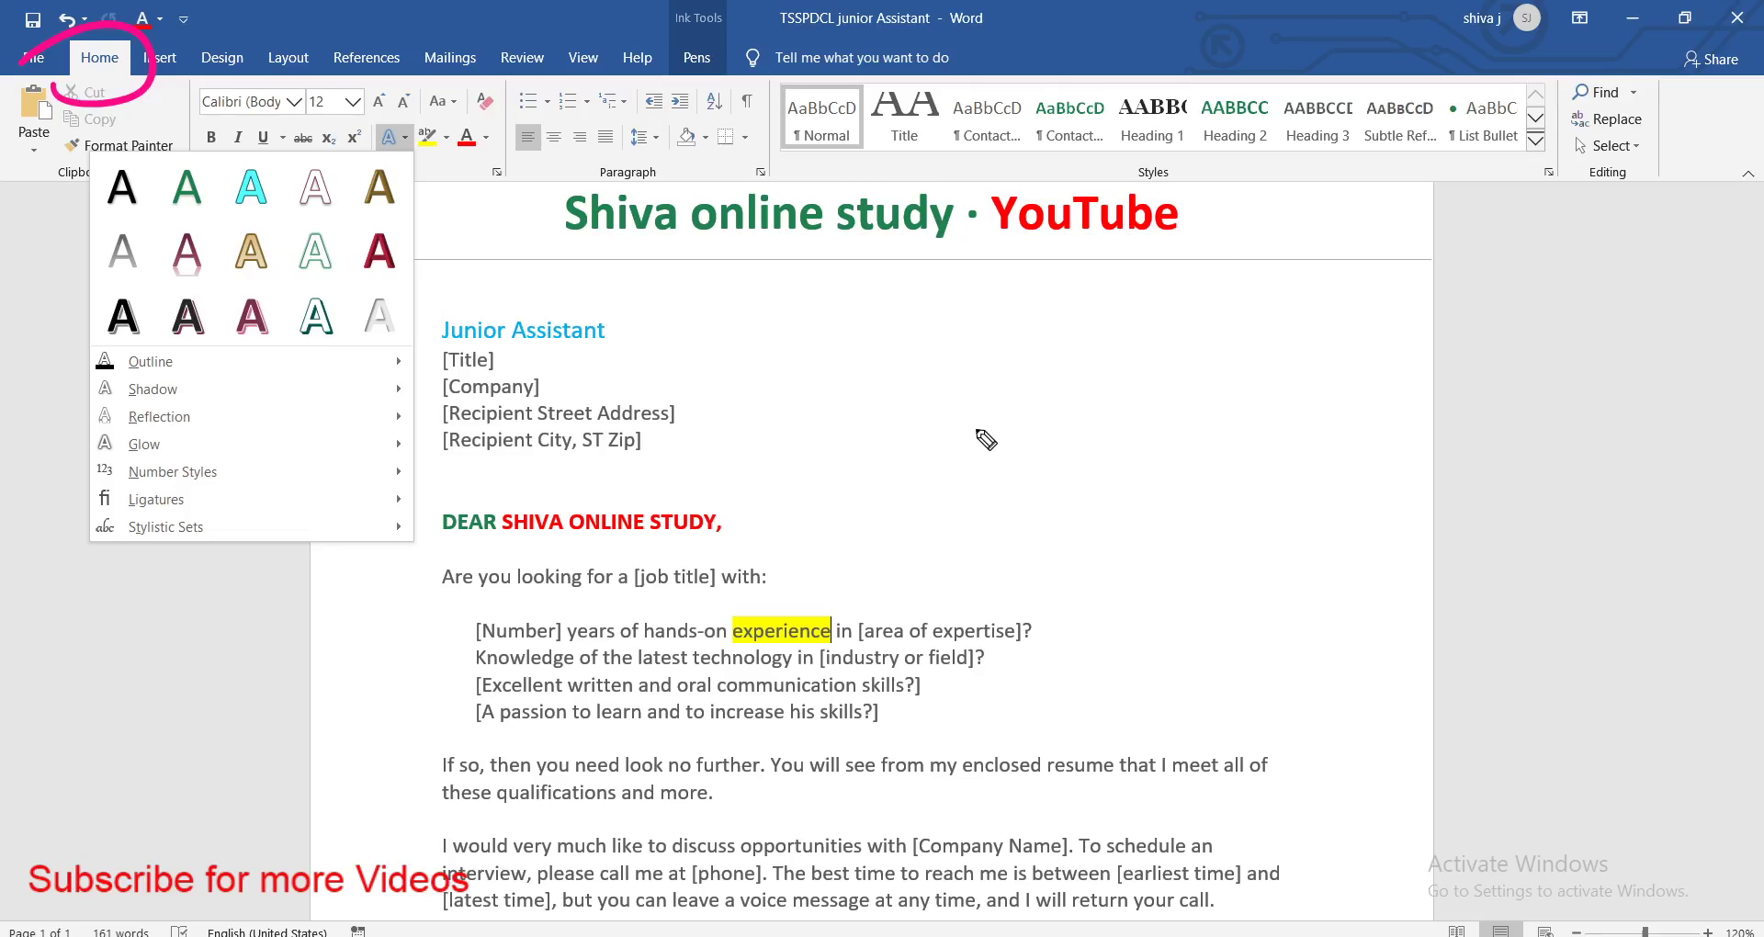
# Annotate the page with ink strokes and circled numerals 1 and 2, then erase all the ink
pyautogui.moveTo(955, 427)
pyautogui.mouseDown()
pyautogui.moveTo(1190, 413)
pyautogui.moveTo(1368, 442)
pyautogui.mouseUp()
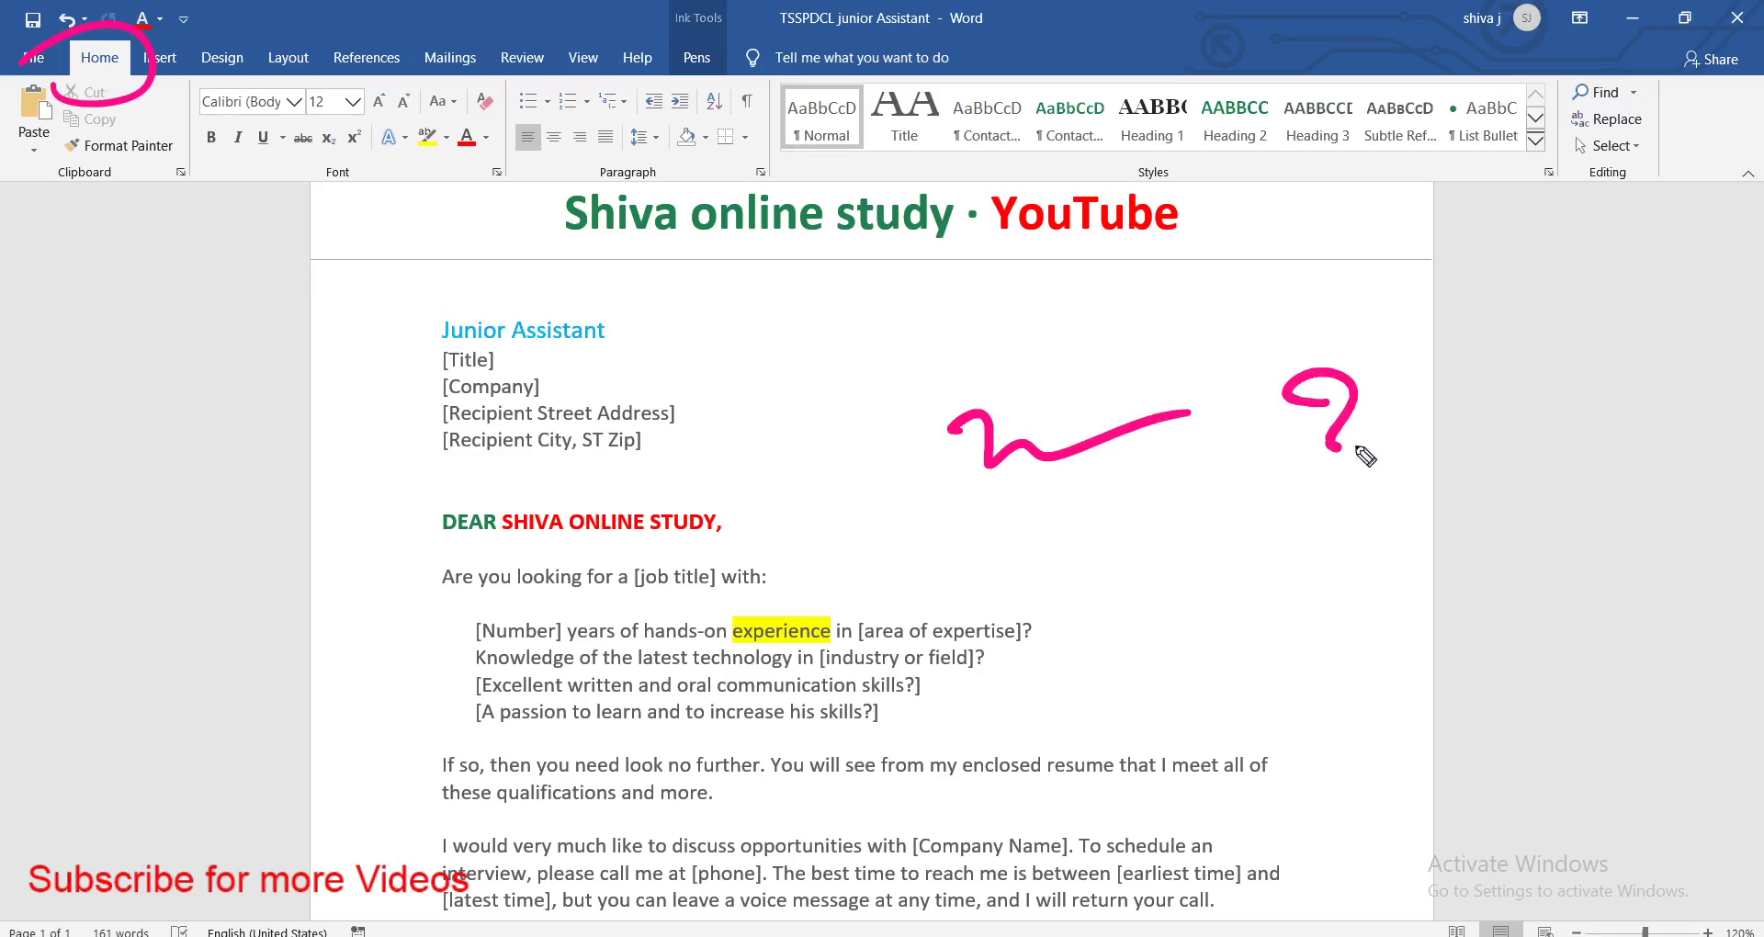
pyautogui.moveTo(1272, 349)
pyautogui.mouseDown()
pyautogui.moveTo(1319, 339)
pyautogui.moveTo(1148, 402)
pyautogui.mouseUp()
pyautogui.moveTo(1450, 400); pyautogui.dragTo(1499, 268)
pyautogui.moveTo(1606, 255); pyautogui.dragTo(1605, 287)
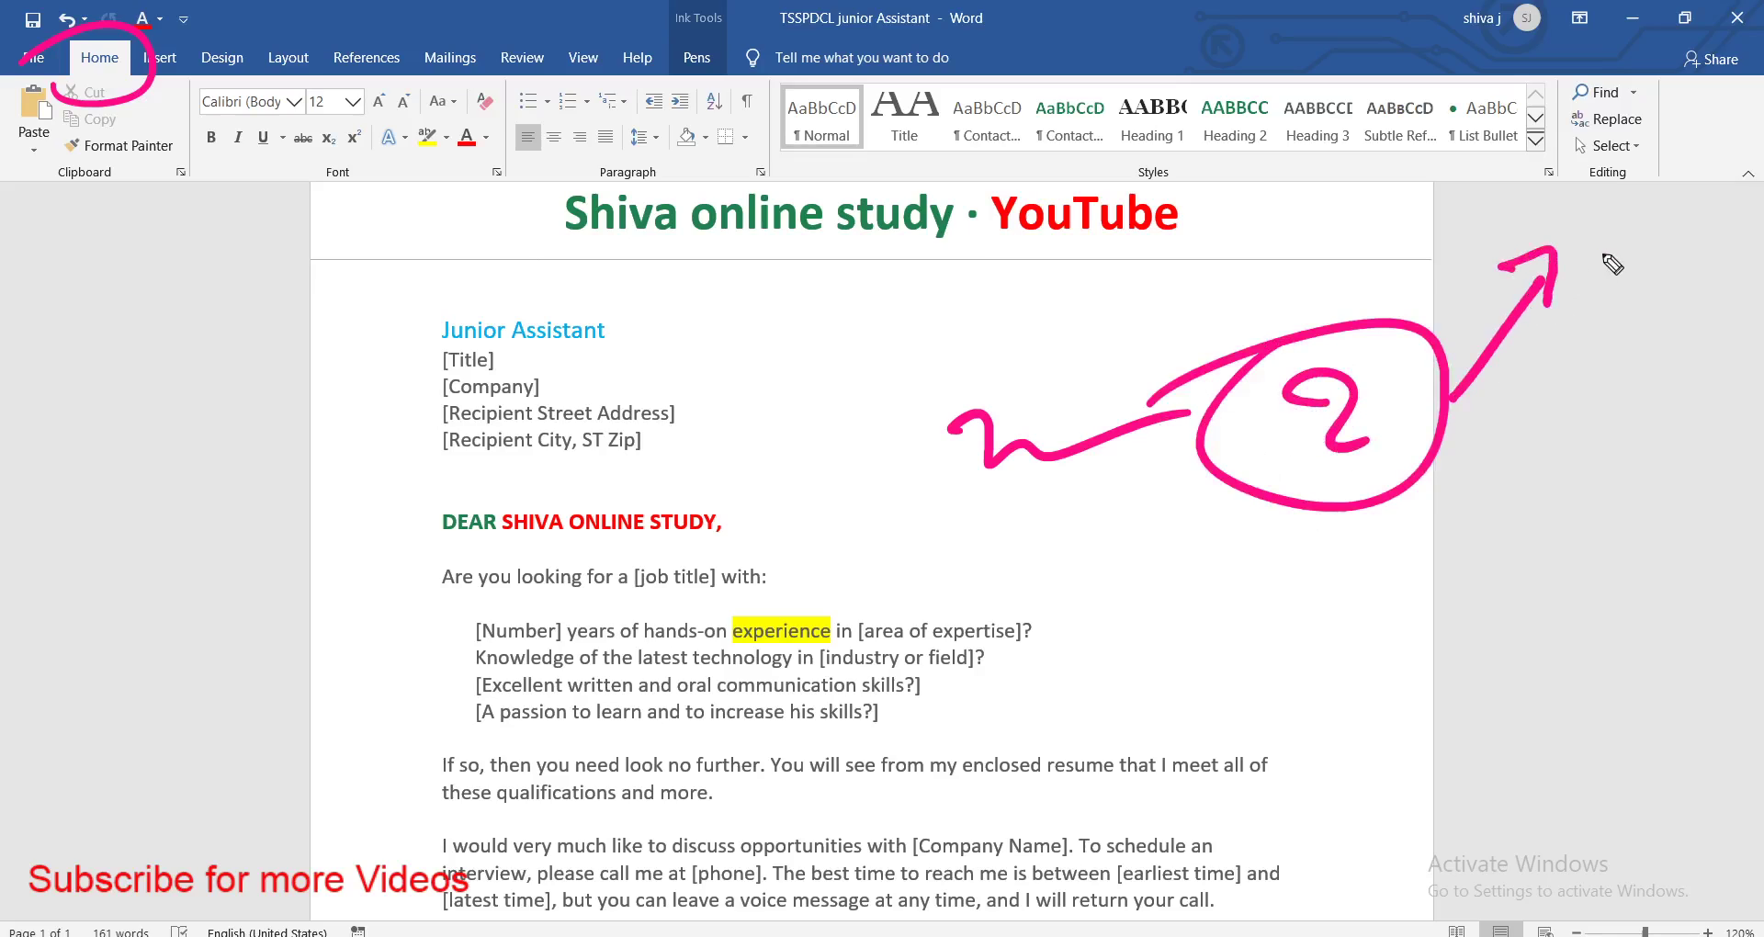
pyautogui.moveTo(1598, 210)
pyautogui.mouseDown()
pyautogui.moveTo(1607, 222)
pyautogui.moveTo(1539, 276)
pyautogui.mouseUp()
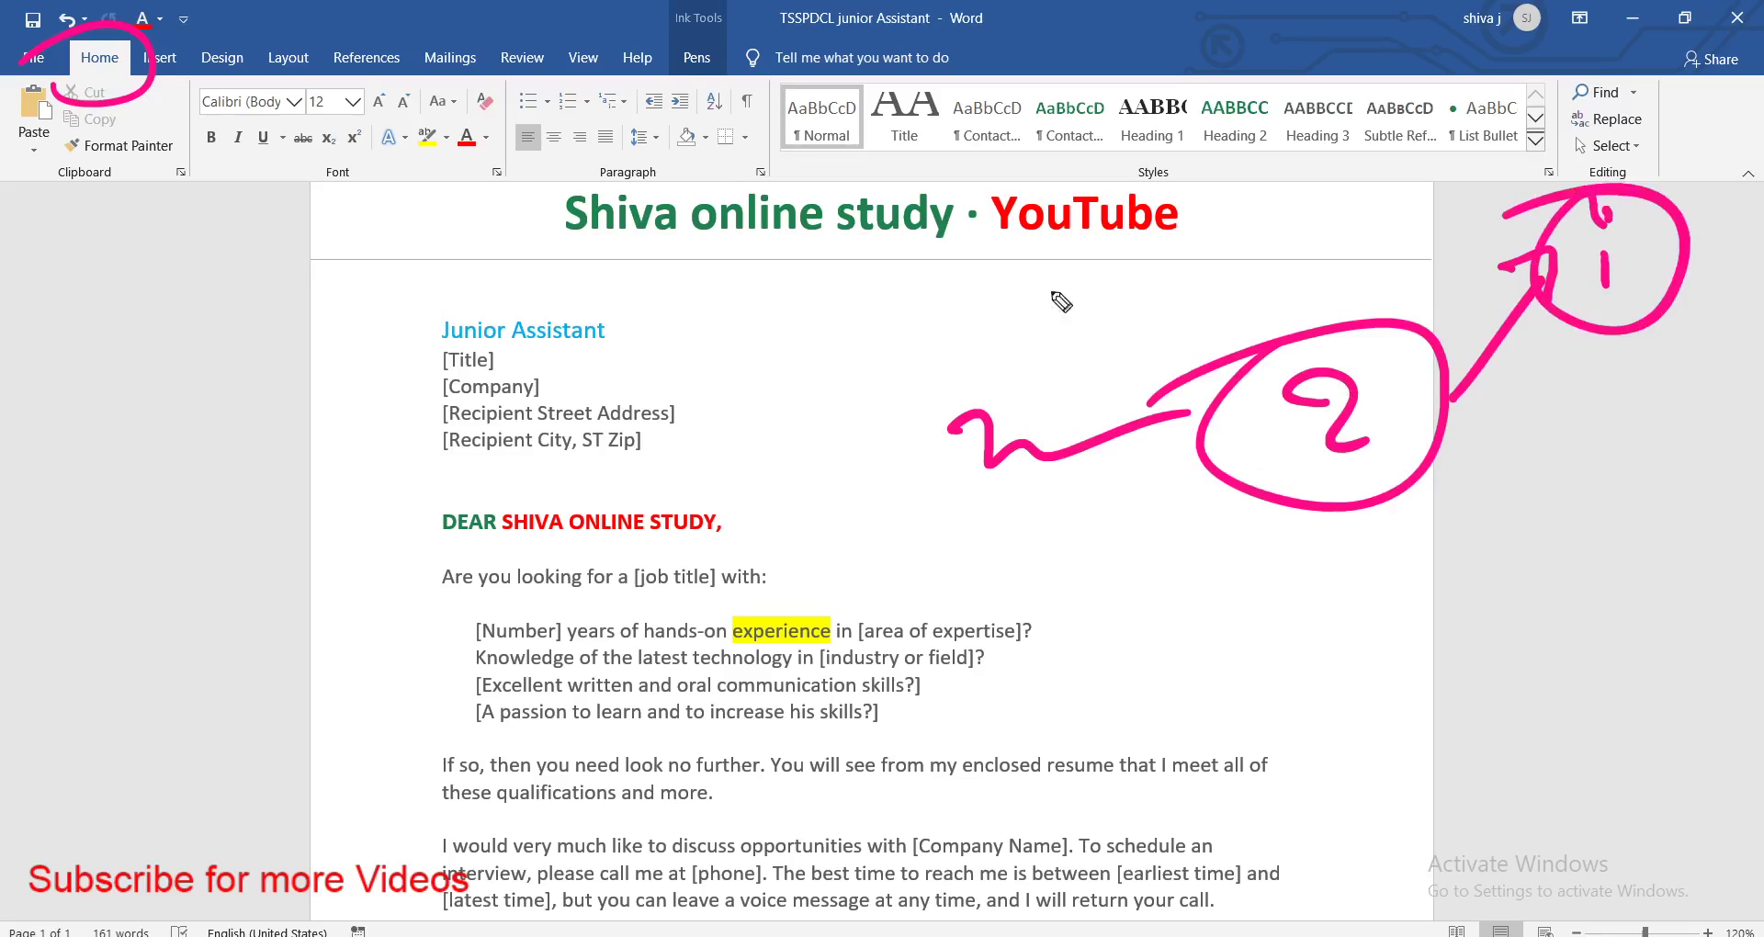
pyautogui.moveTo(202, 74); pyautogui.dragTo(219, 36)
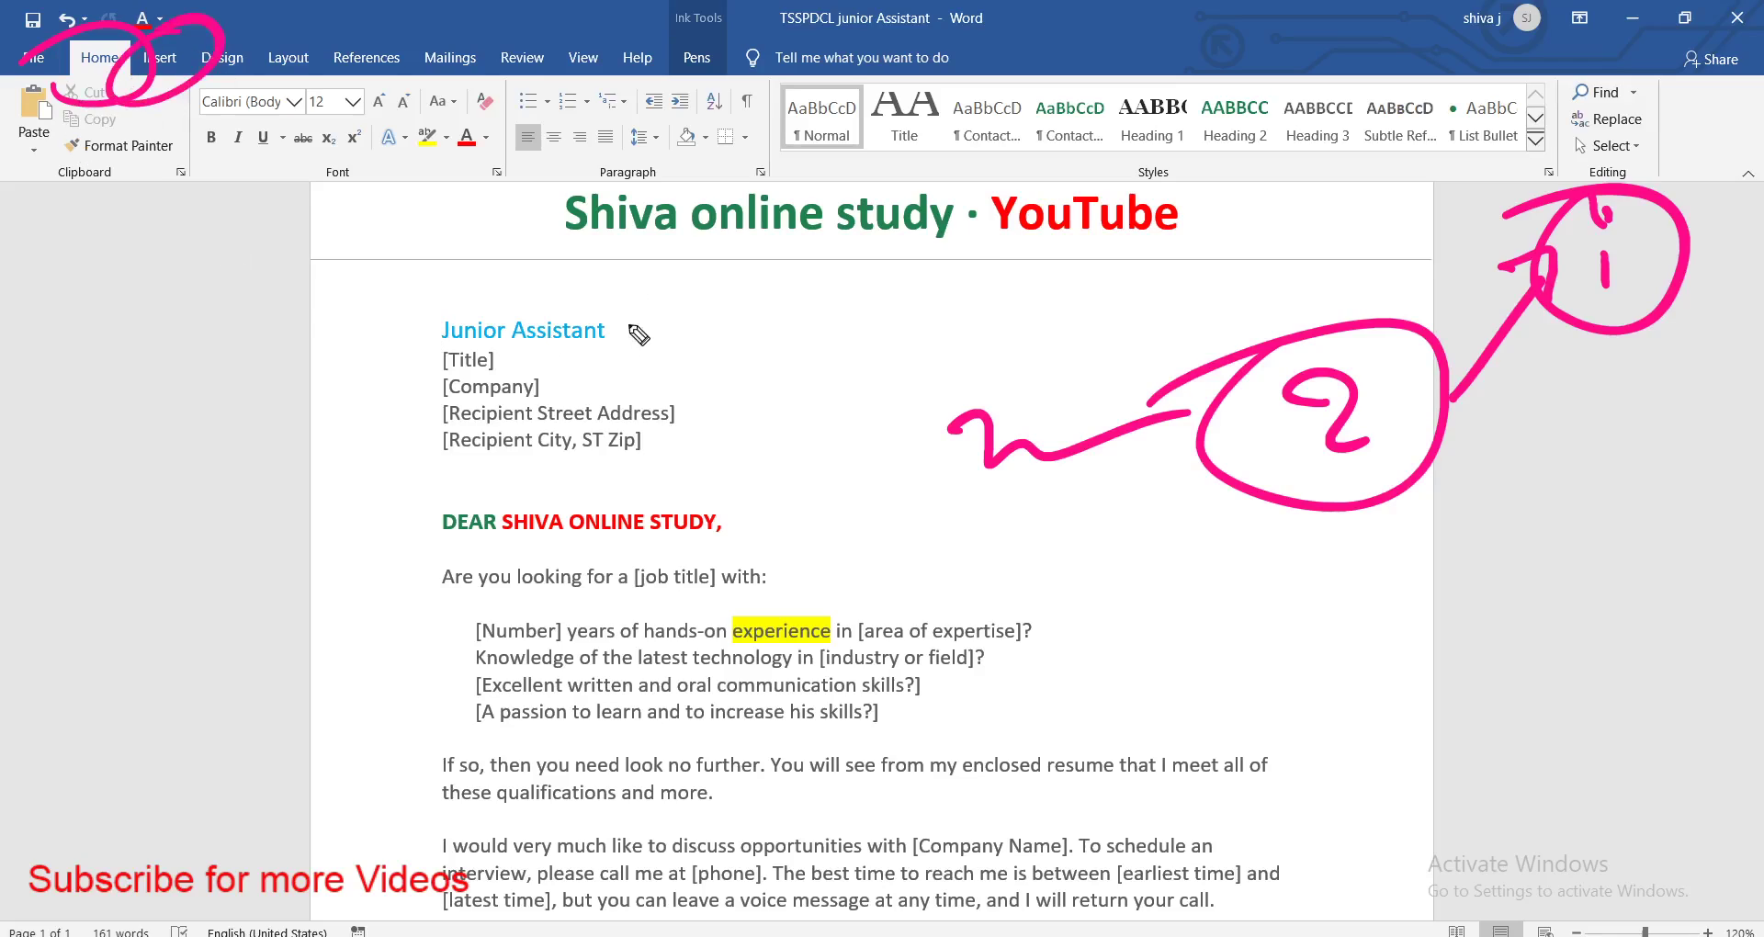
pyautogui.moveTo(404, 103); pyautogui.dragTo(363, 124)
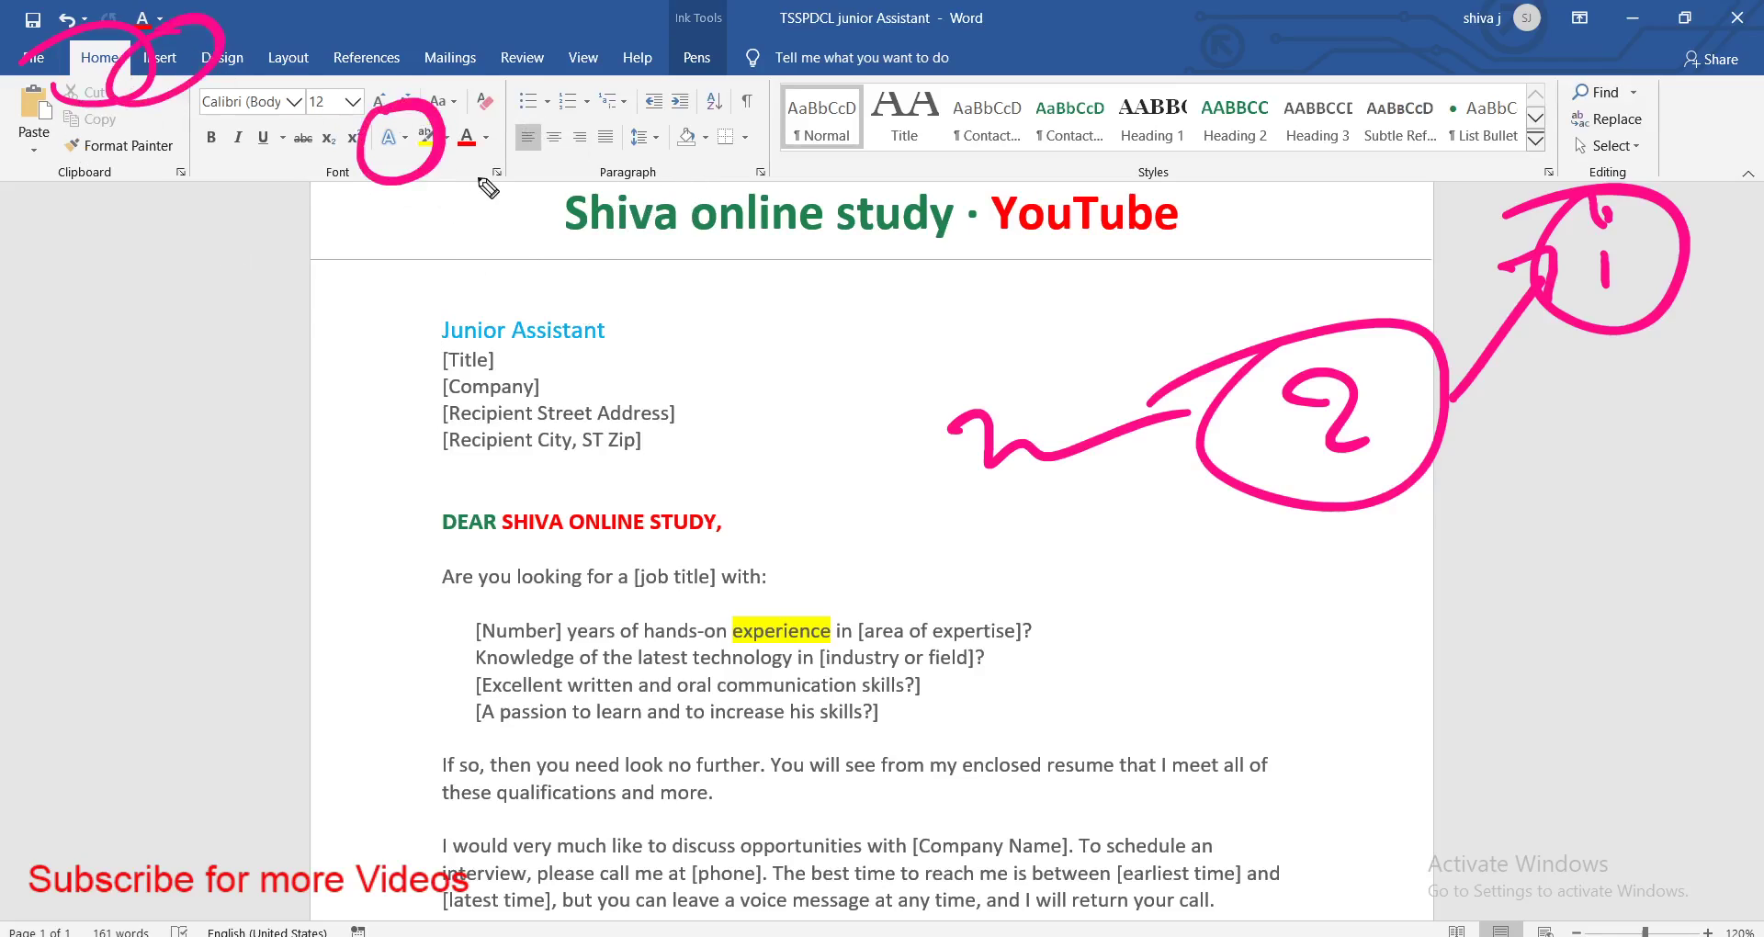
pyautogui.press('Escape')
# Close the WordArt styles without choosing one and undo the yellow highlight on 'experience'
pyautogui.click(165, 65)
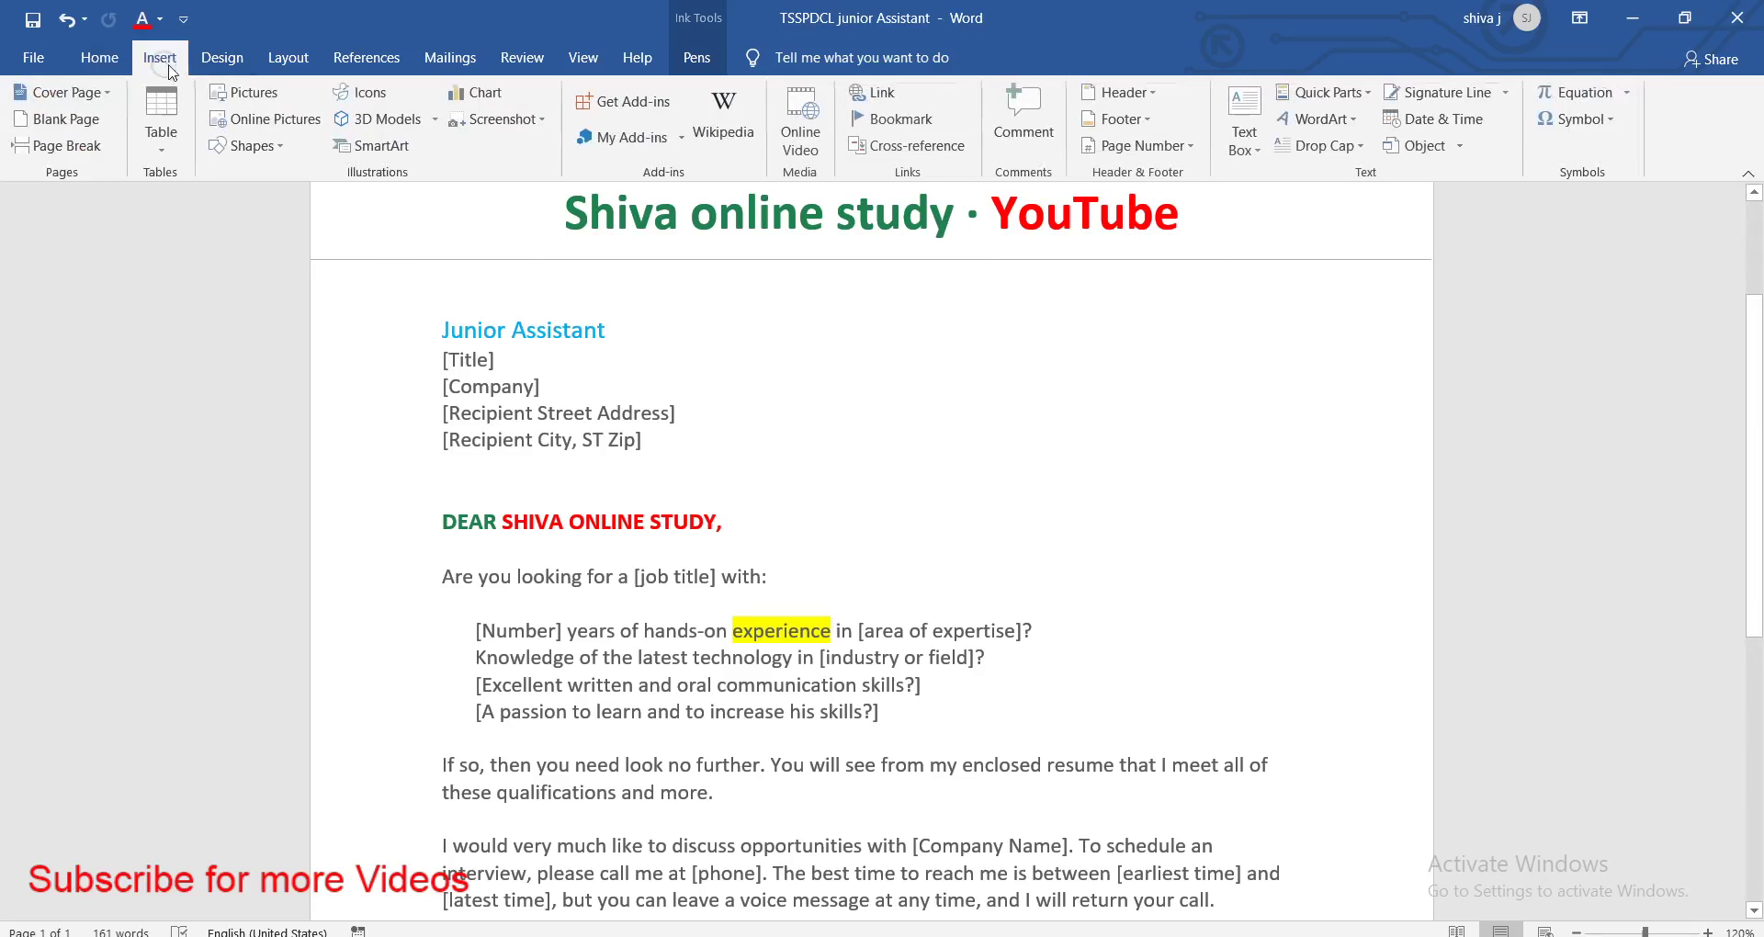
pyautogui.click(1353, 124)
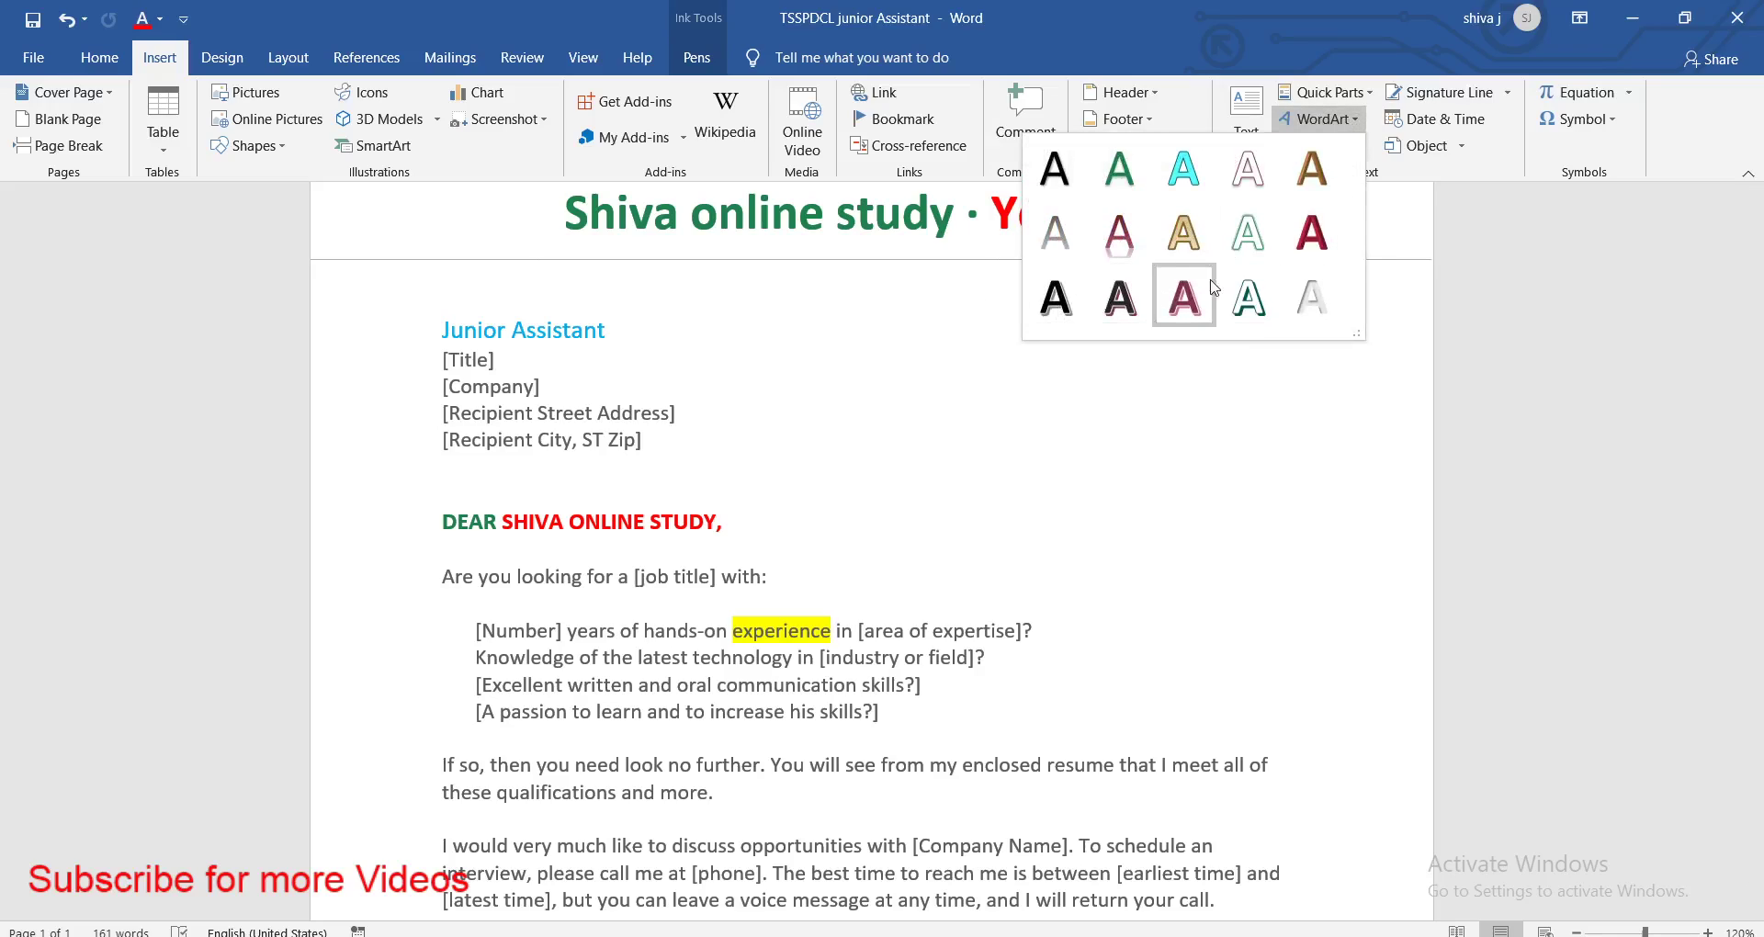
pyautogui.click(1456, 377)
pyautogui.click(744, 630)
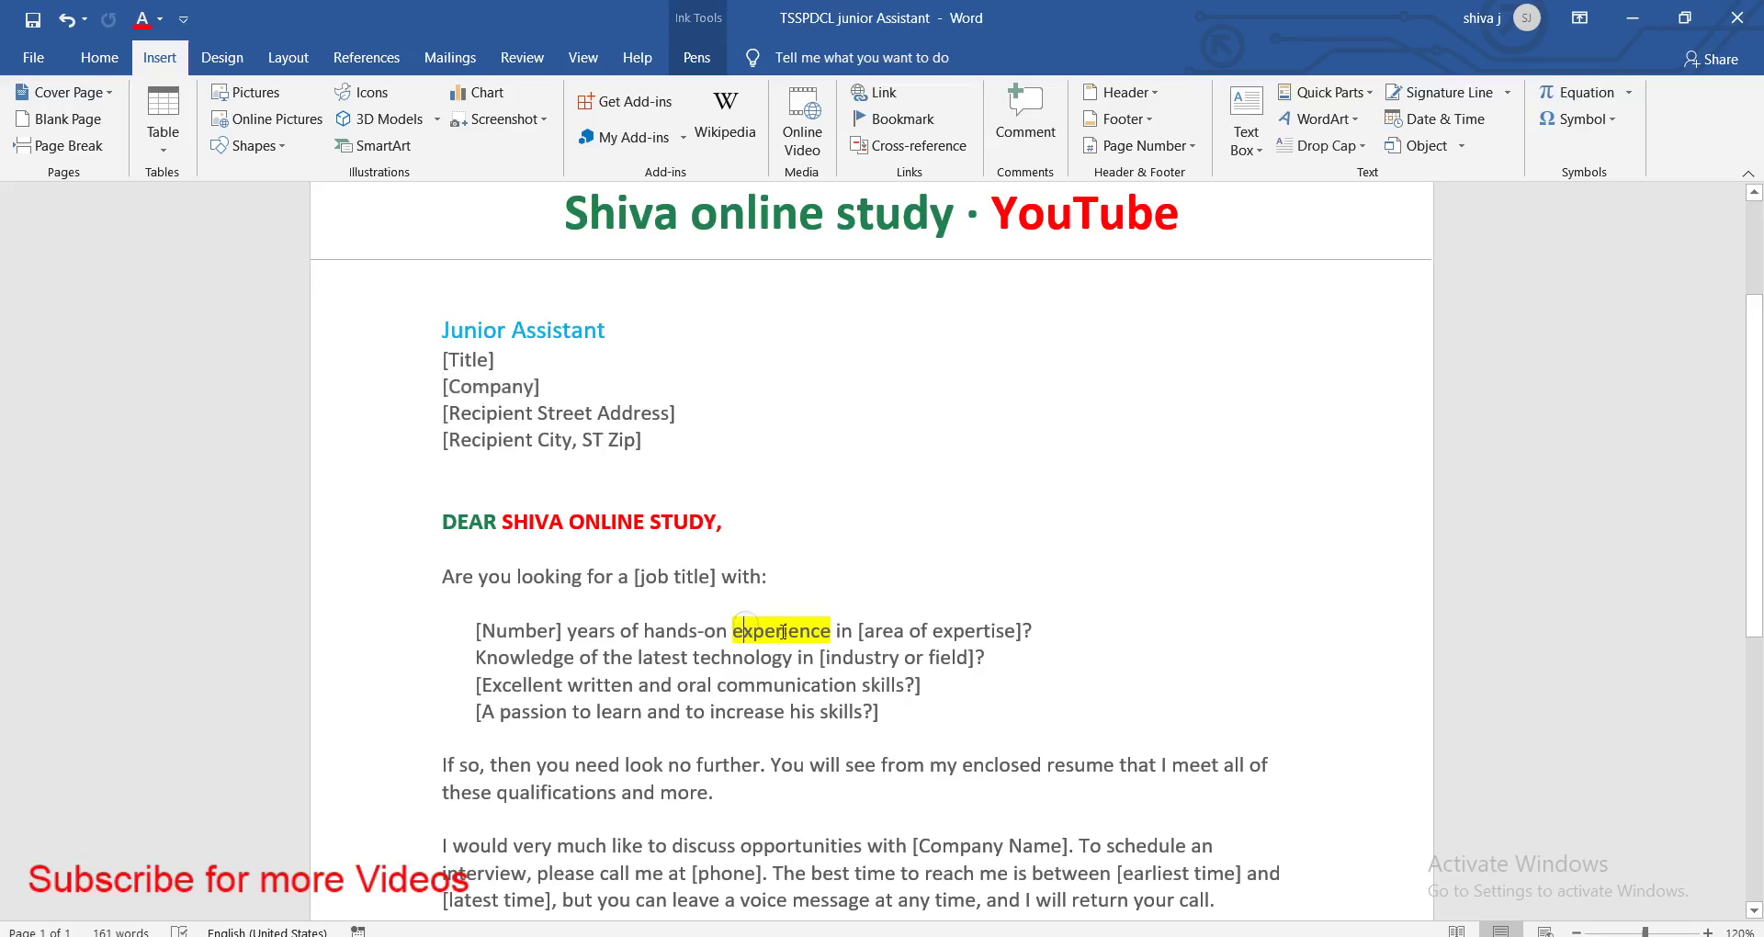
pyautogui.hotkey('ctrl', 'z')
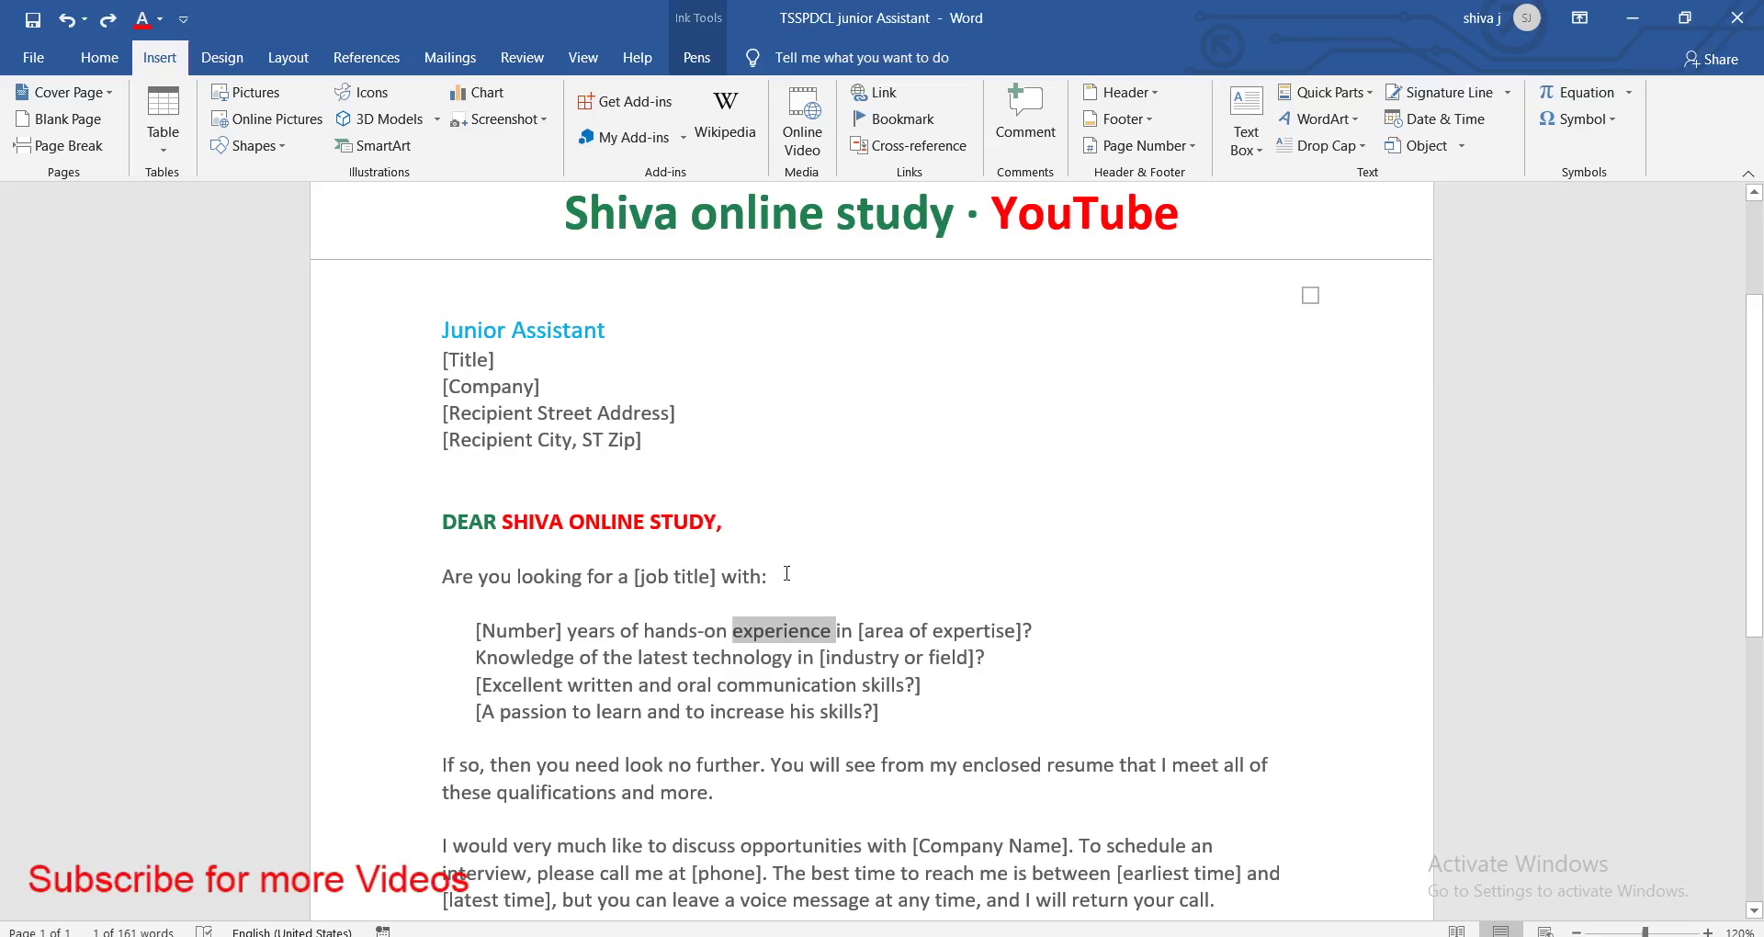
# Select the job-title line, place the caret after 'these qualifications and more.', and erase handwritten ink
pyautogui.moveTo(442, 576); pyautogui.dragTo(769, 570)
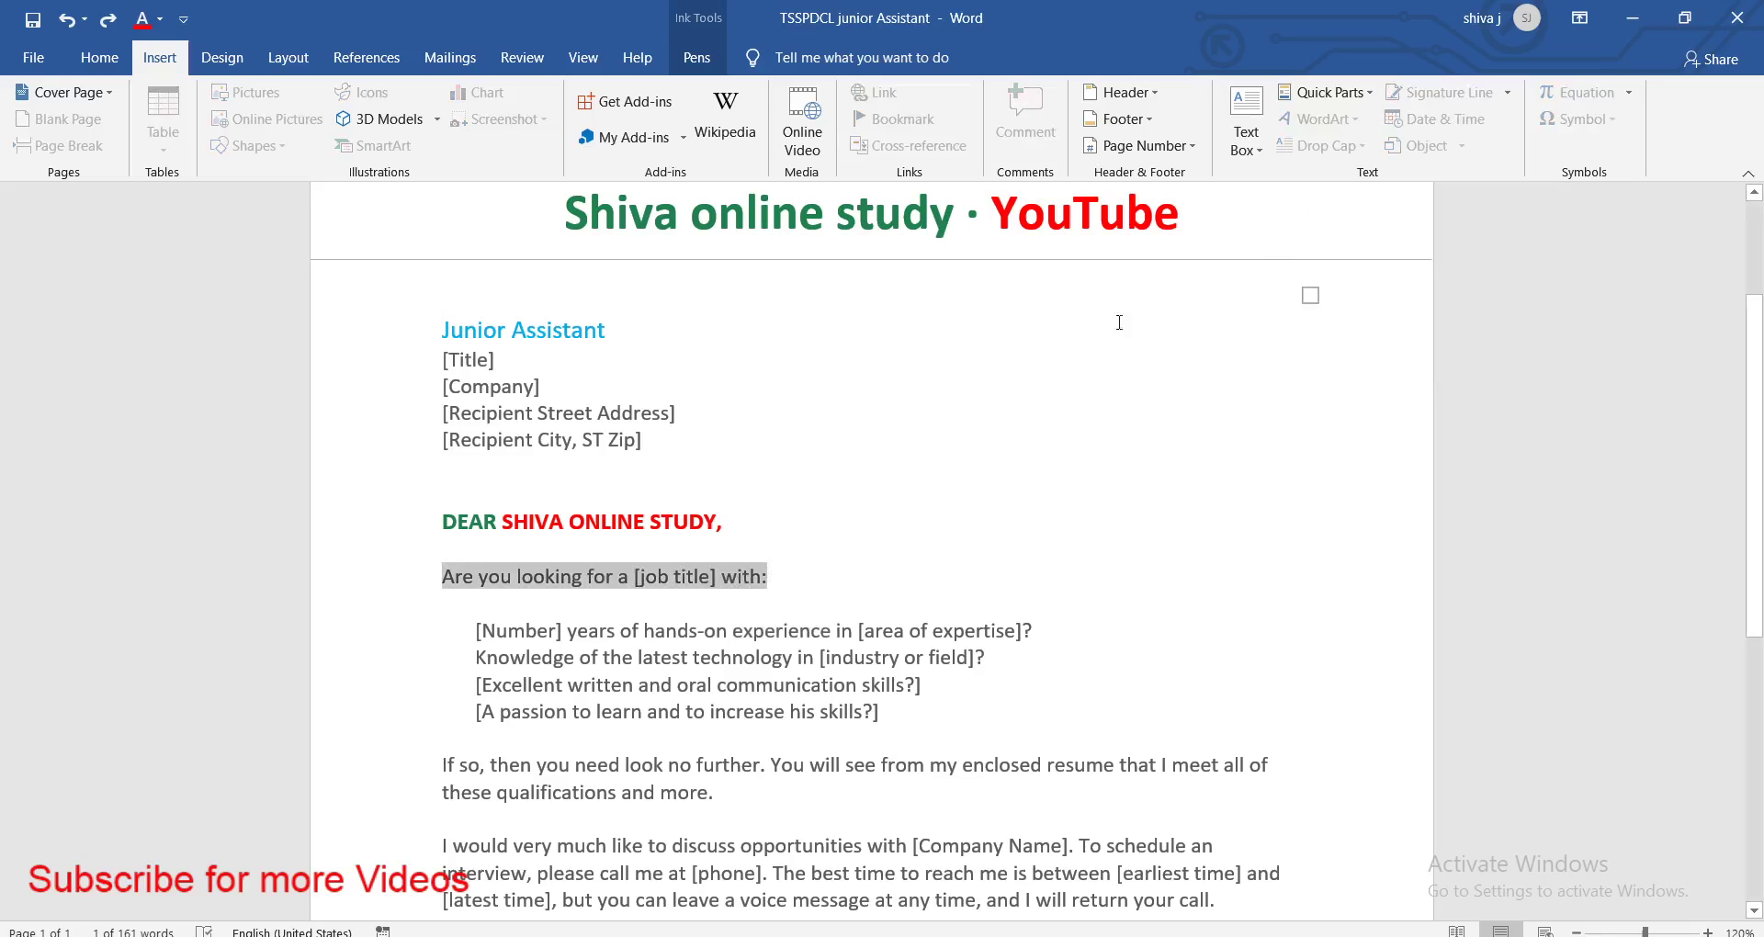
pyautogui.click(838, 617)
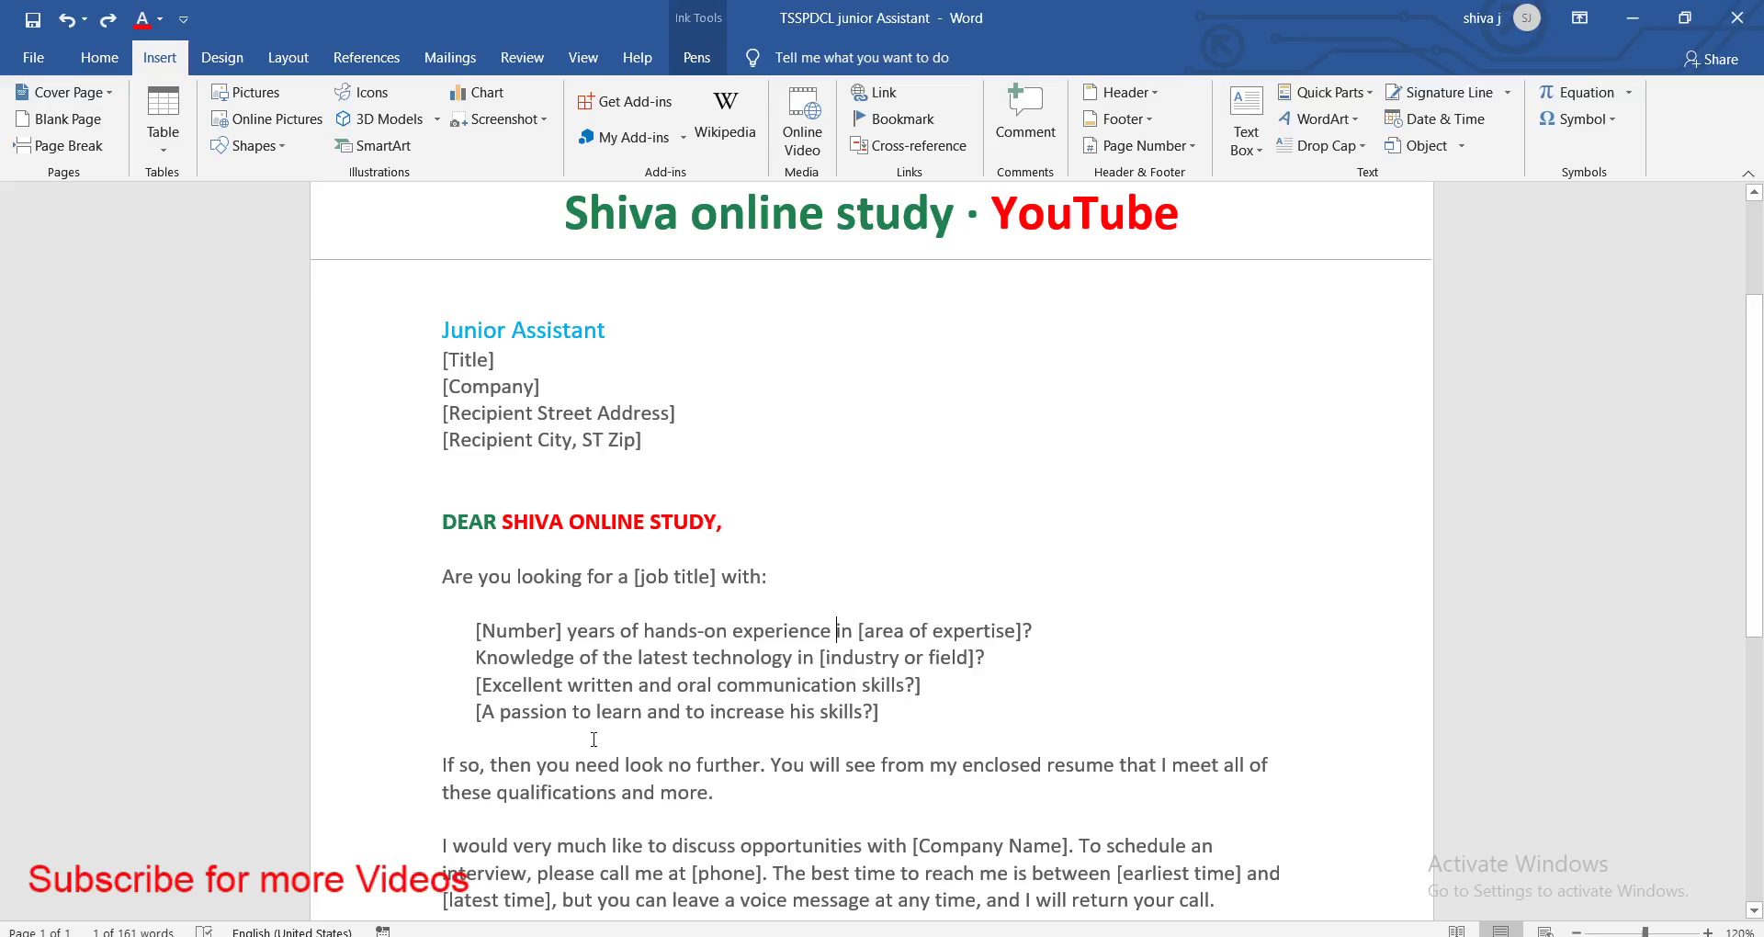
pyautogui.click(632, 792)
pyautogui.click(719, 795)
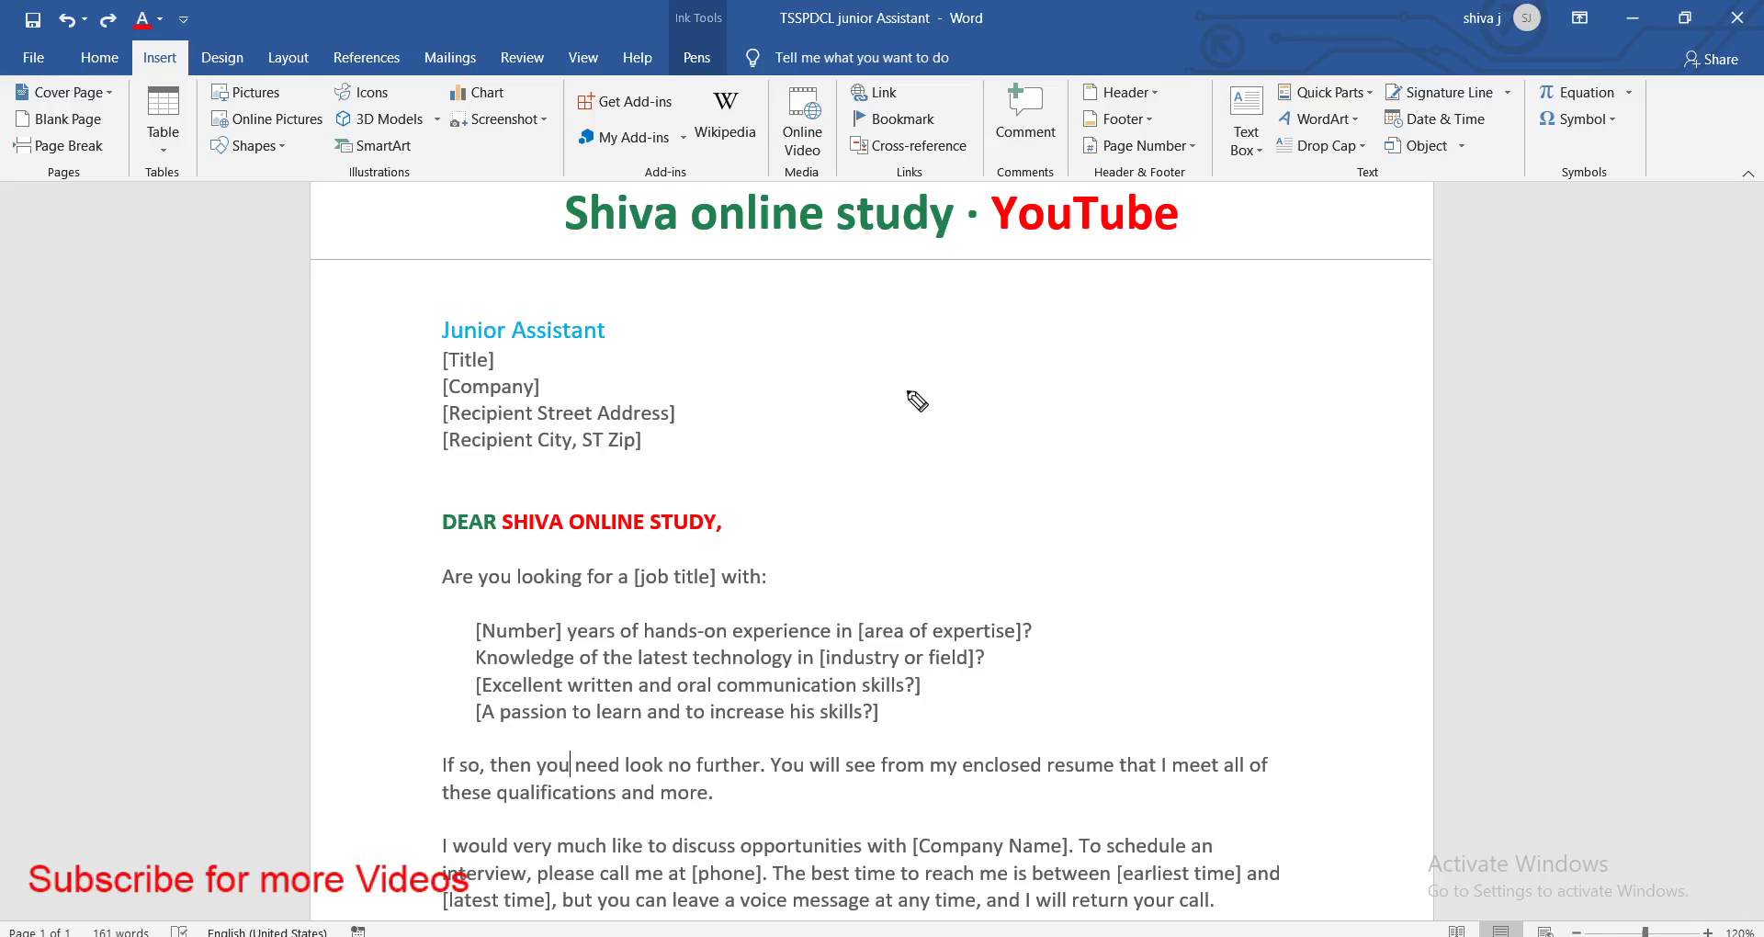
pyautogui.moveTo(904, 434); pyautogui.dragTo(970, 436)
pyautogui.moveTo(902, 393)
pyautogui.mouseDown()
pyautogui.moveTo(966, 386)
pyautogui.moveTo(1030, 430)
pyautogui.moveTo(1126, 427)
pyautogui.mouseUp()
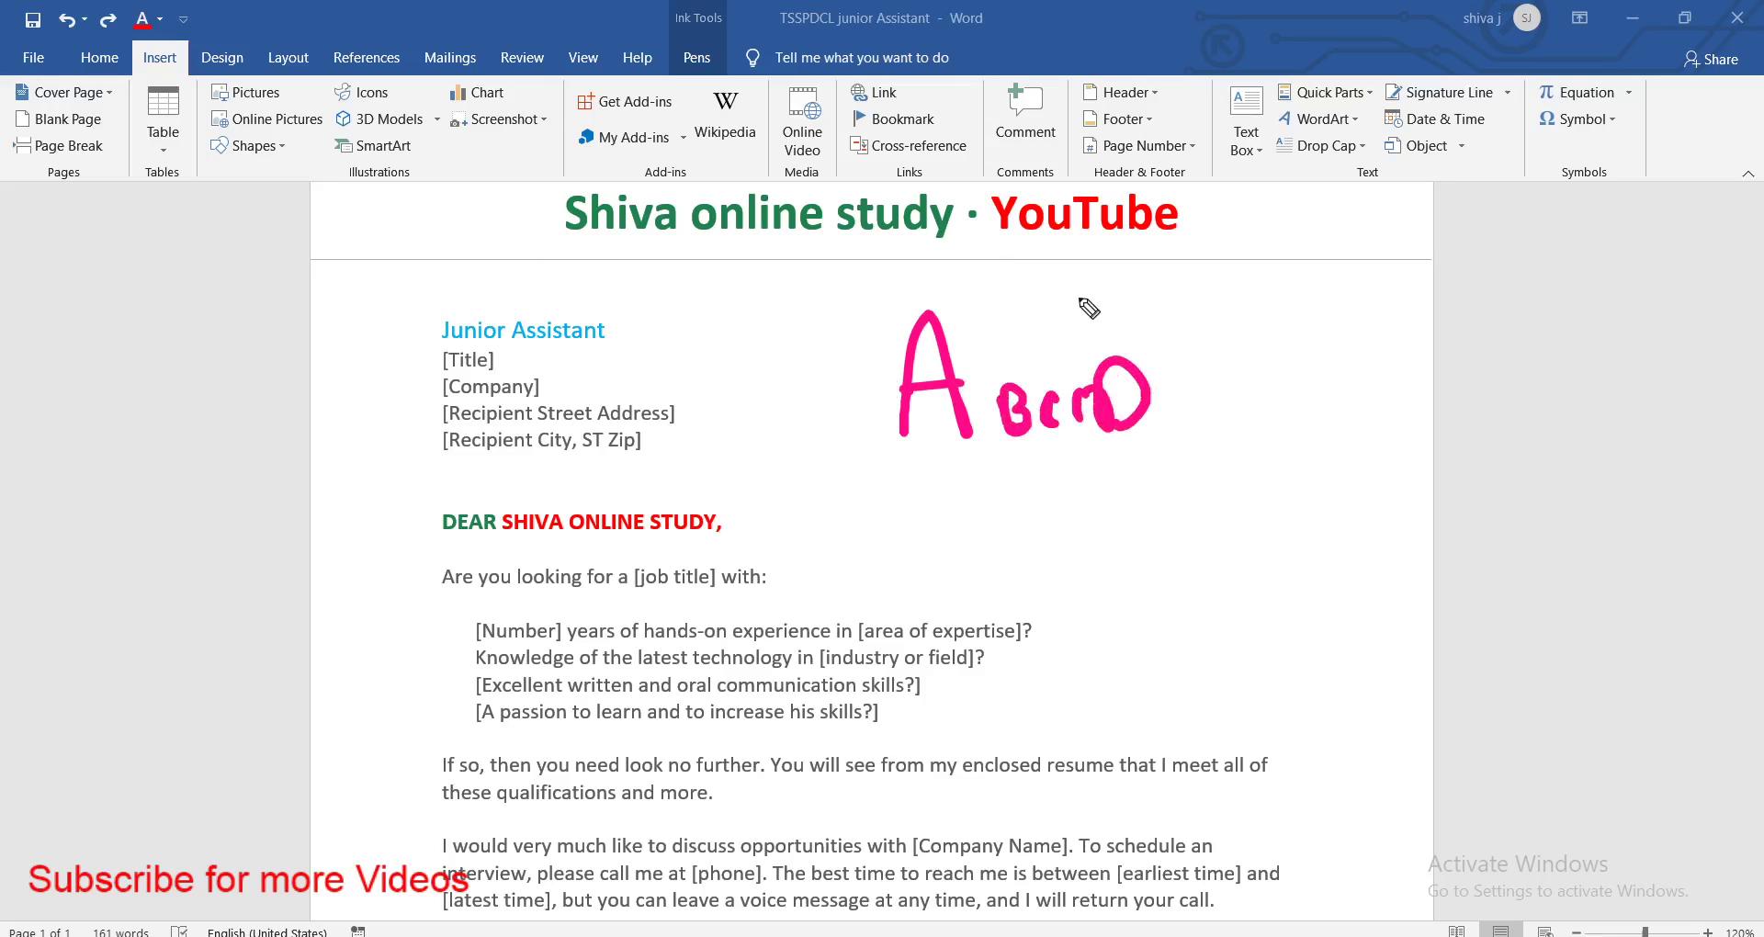
pyautogui.press('Escape')
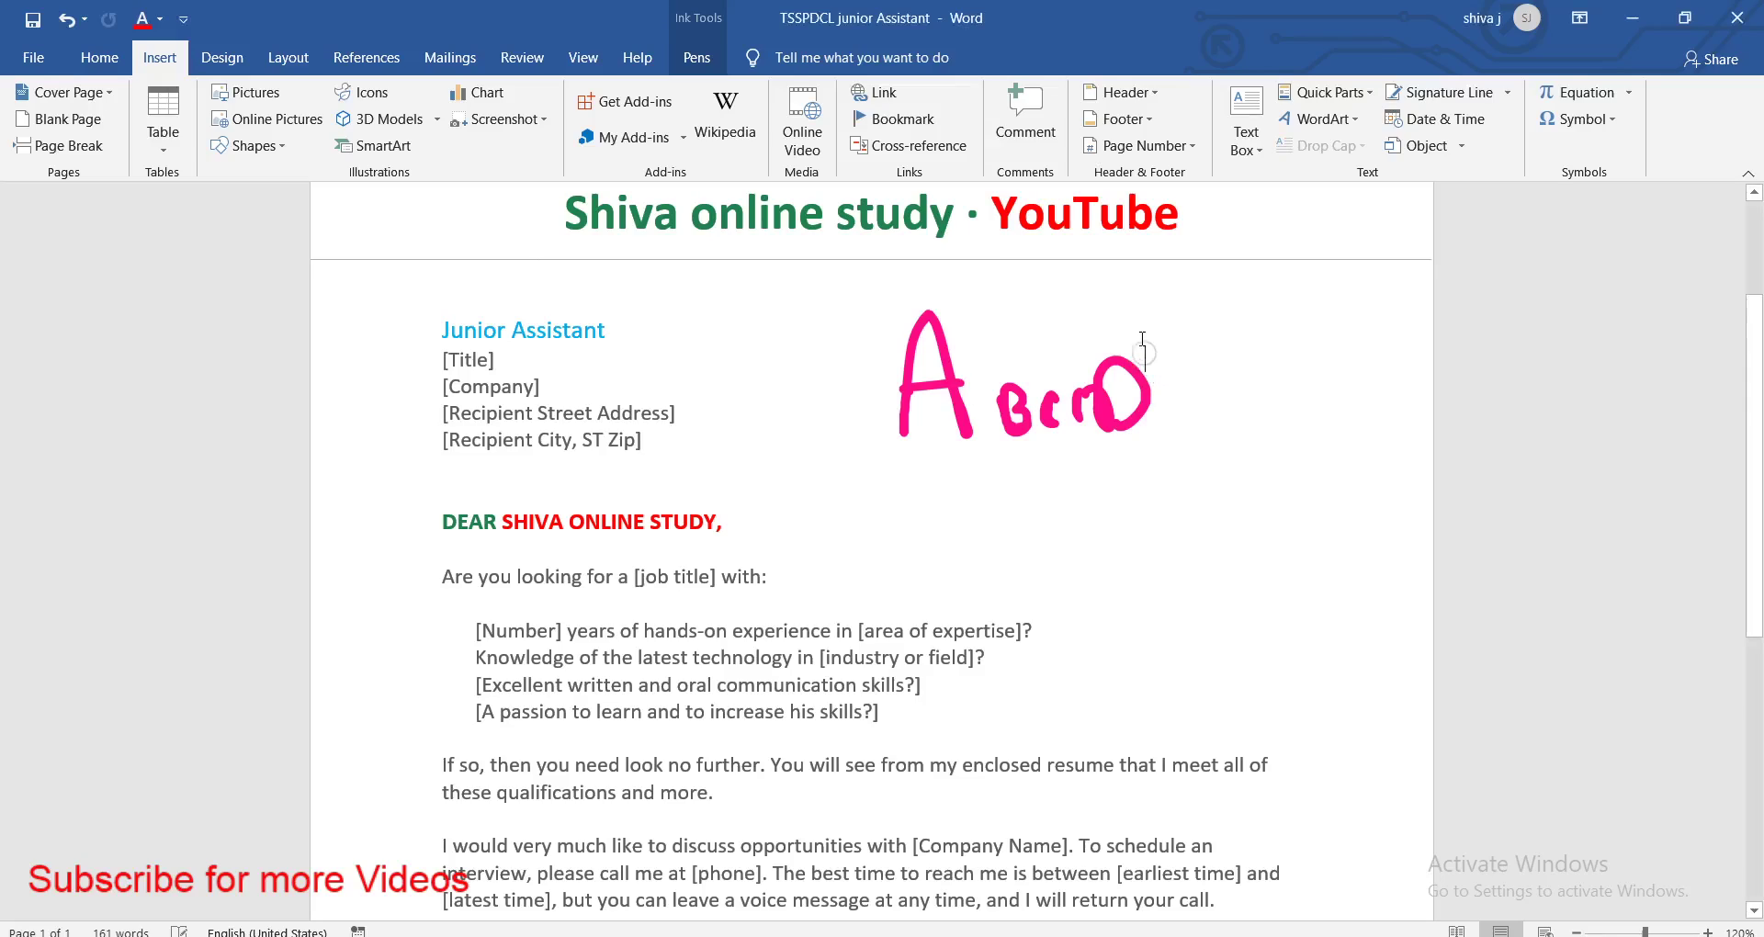
pyautogui.hotkey('ctrl', 'z')
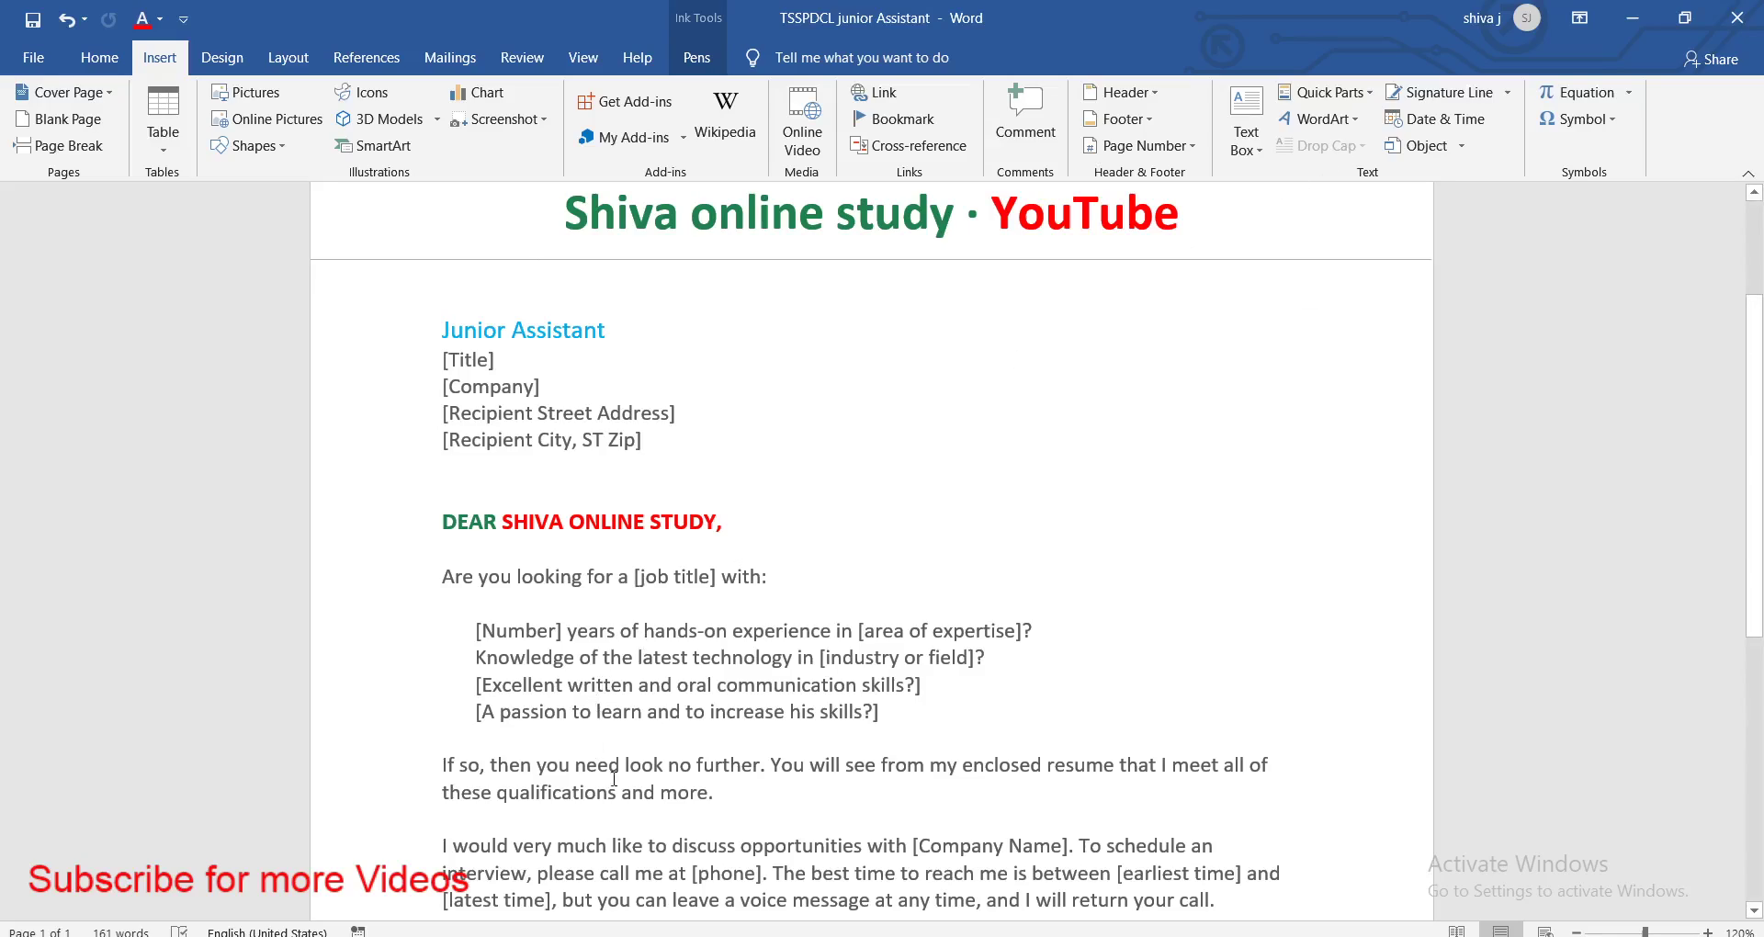
# Place the caret in the 'If so' paragraph and show the Drop Cap choices
pyautogui.click(723, 791)
pyautogui.click(824, 765)
pyautogui.moveTo(455, 726); pyautogui.dragTo(488, 790)
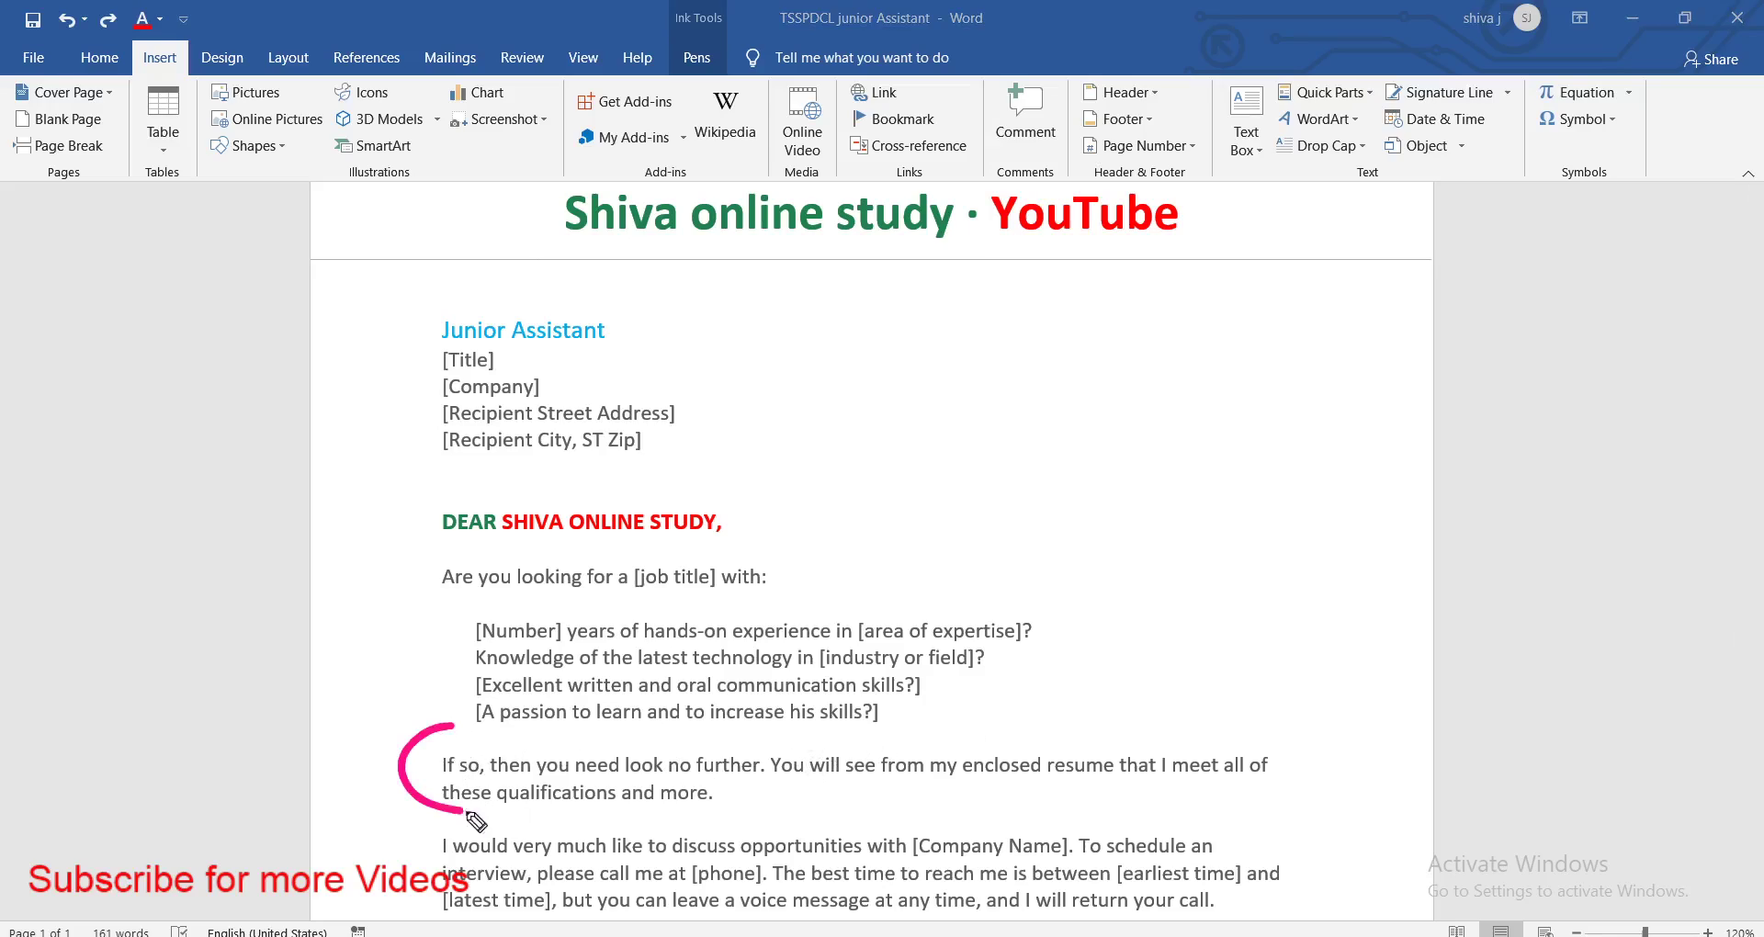
pyautogui.hotkey('ctrl', 'z')
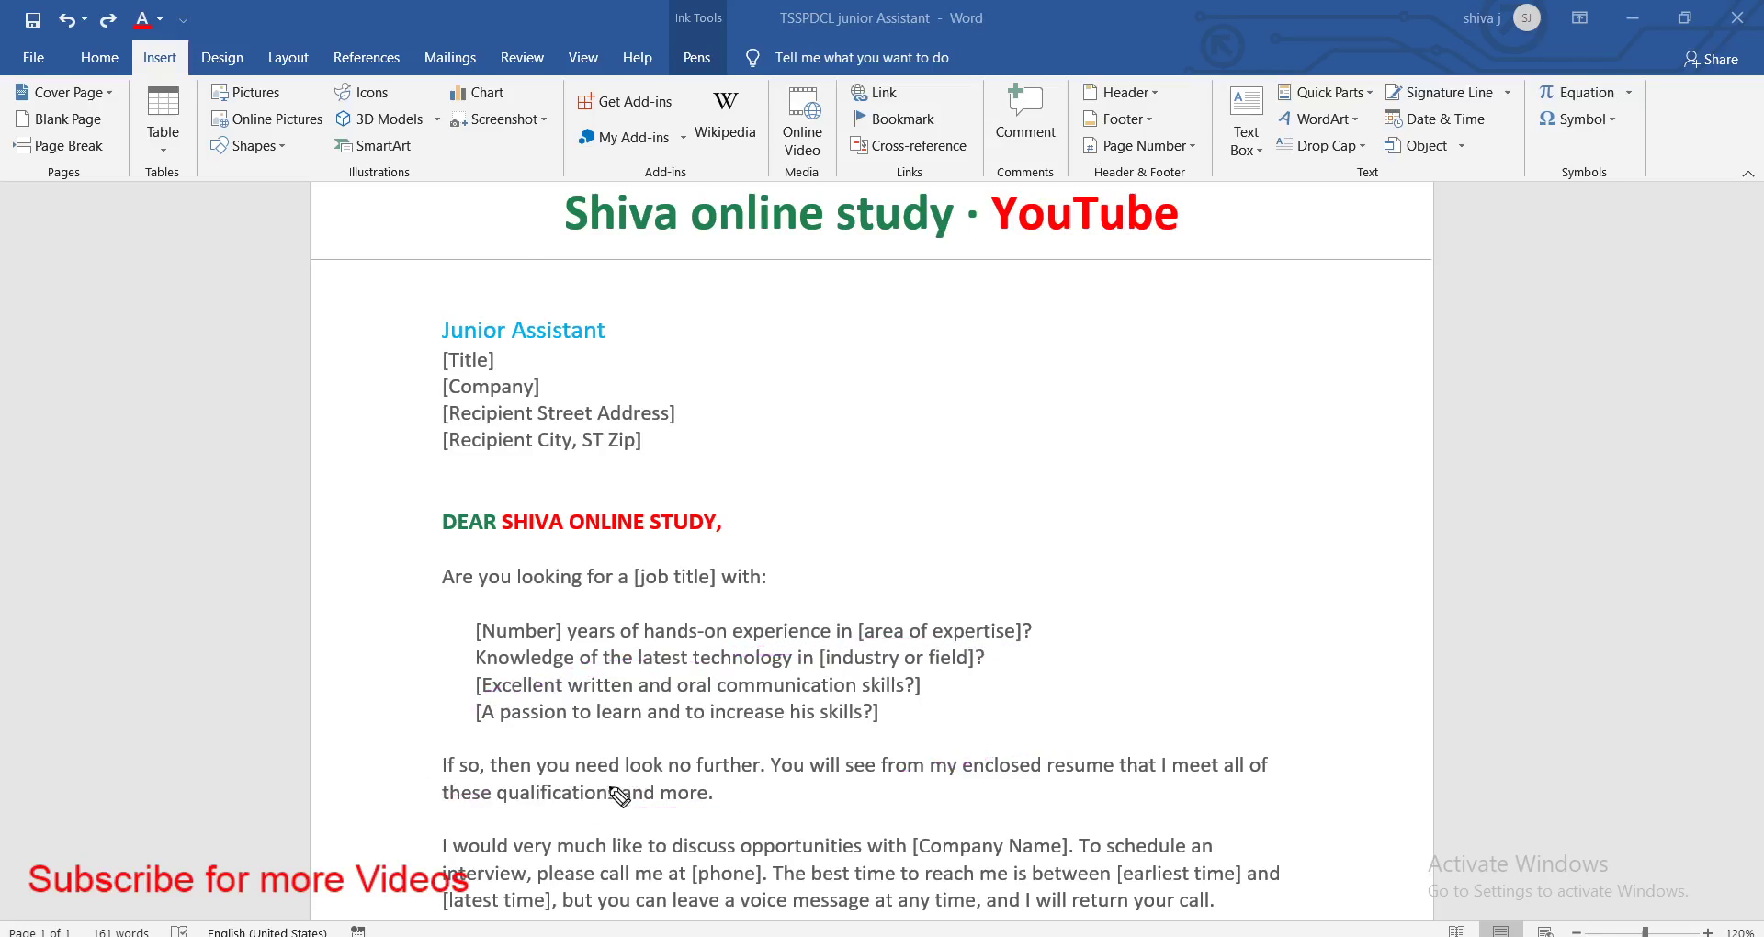
pyautogui.click(641, 766)
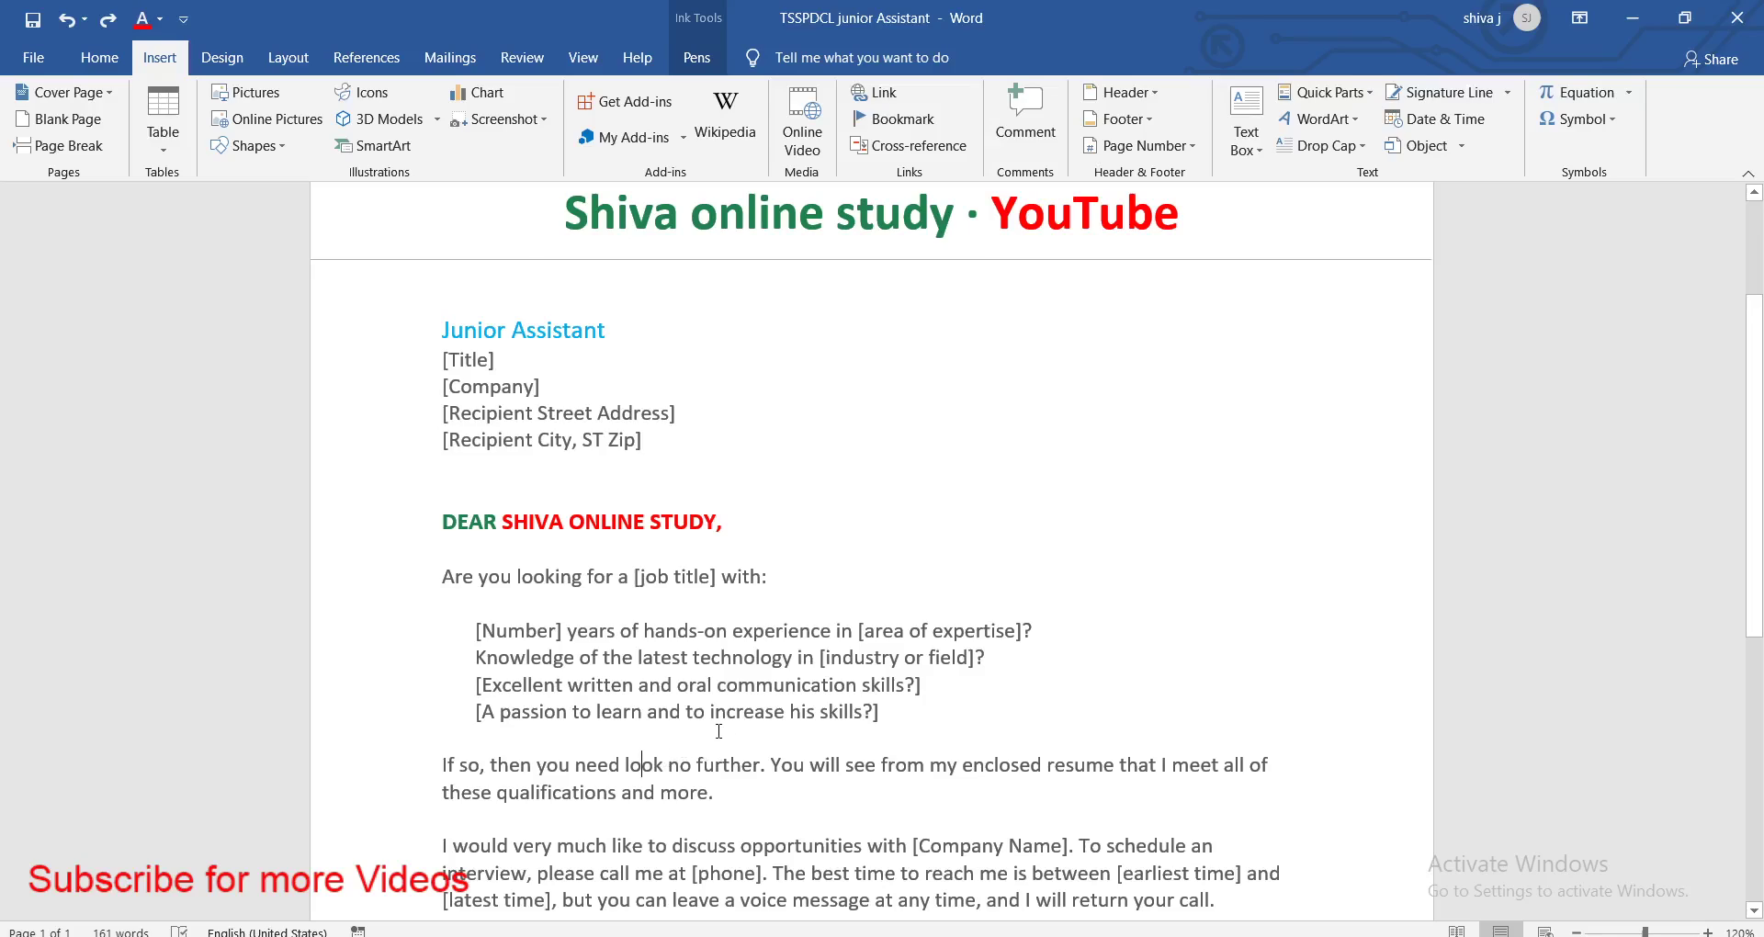
pyautogui.click(1323, 145)
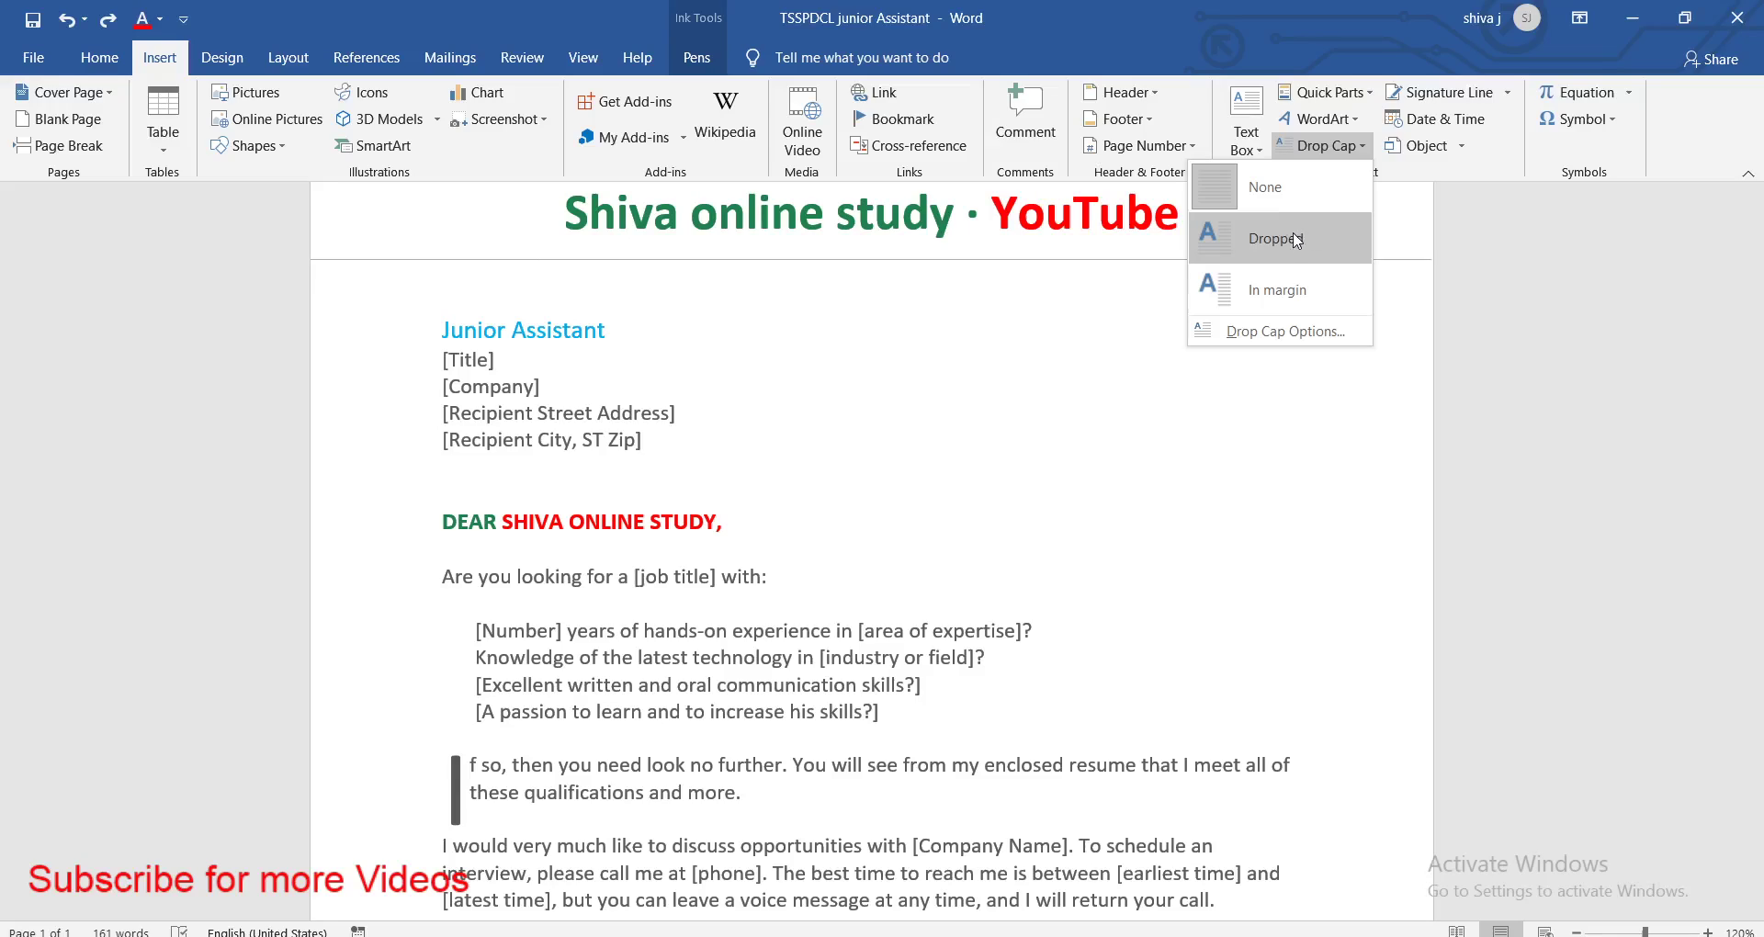
pyautogui.click(1295, 239)
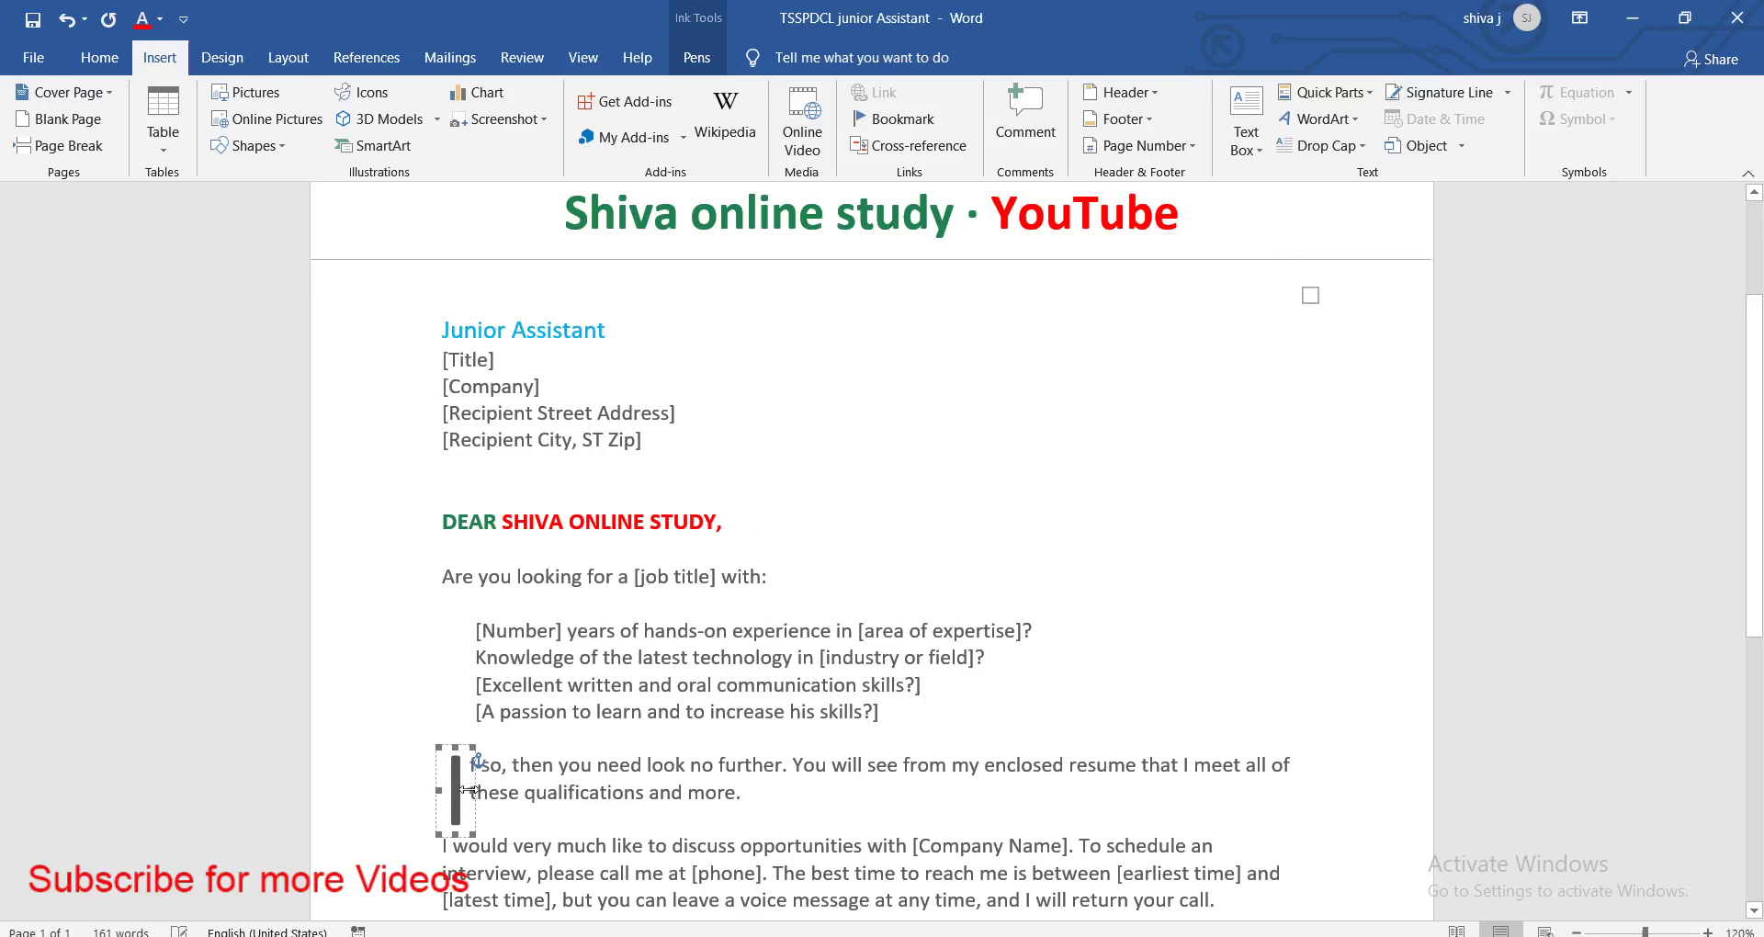
pyautogui.click(469, 790)
pyautogui.moveTo(441, 735)
pyautogui.mouseDown()
pyautogui.moveTo(548, 796)
pyautogui.moveTo(500, 760)
pyautogui.moveTo(707, 776)
pyautogui.moveTo(489, 742)
pyautogui.mouseUp()
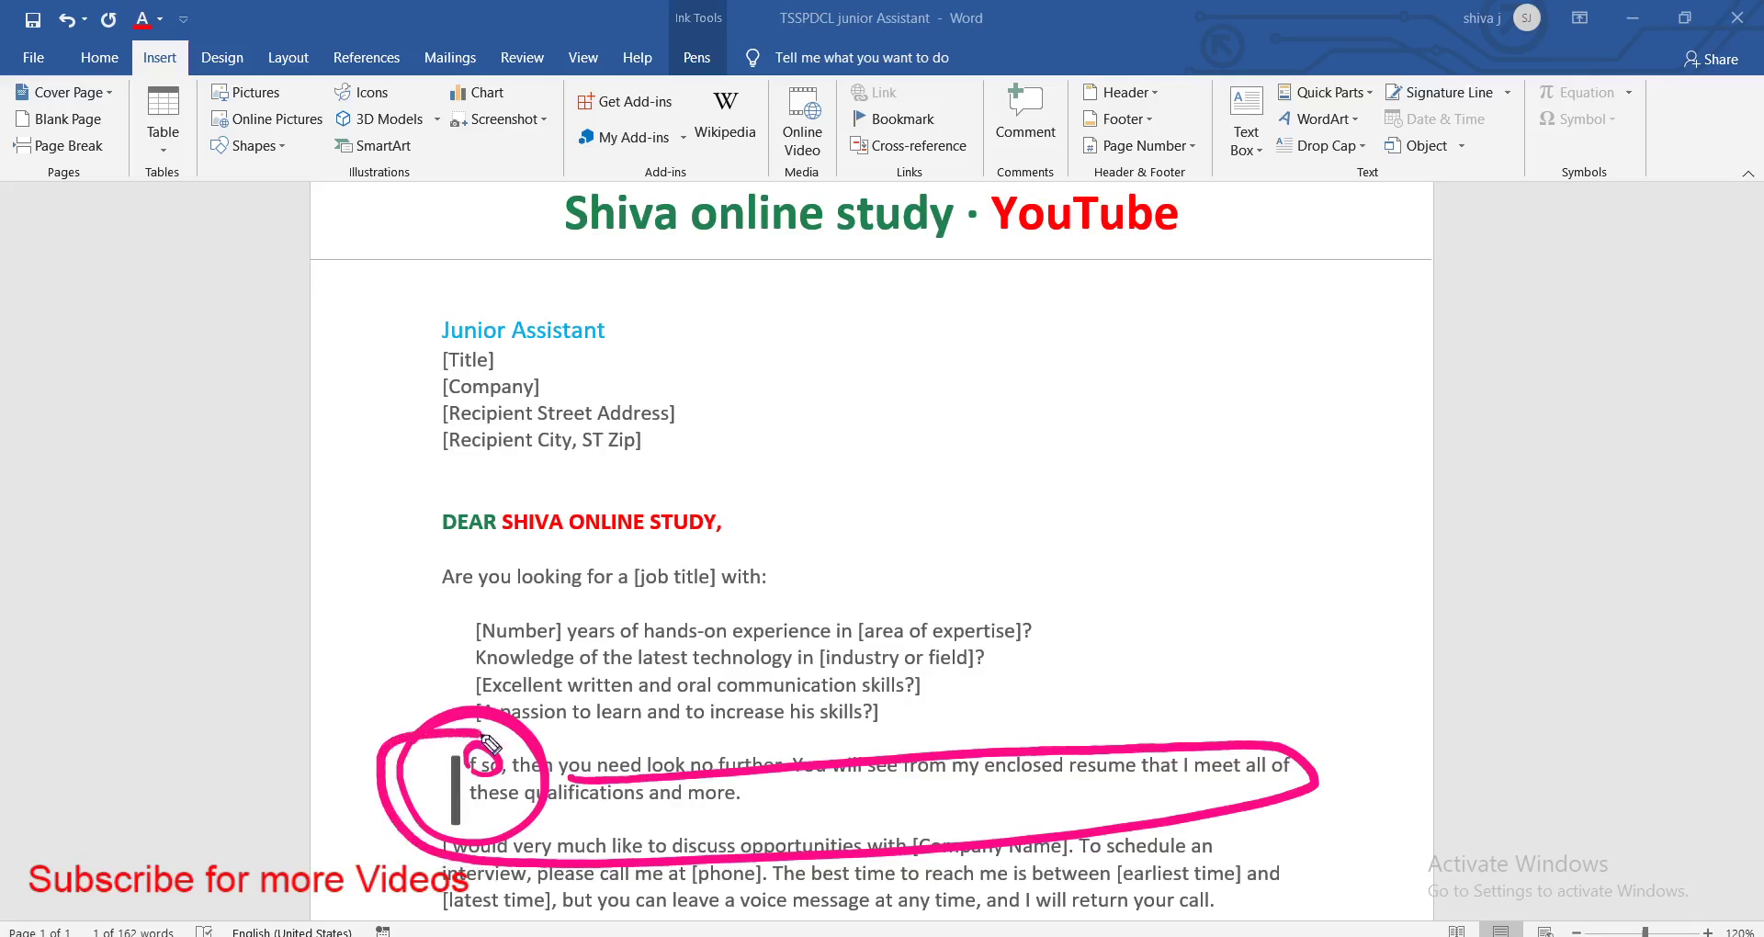
pyautogui.hotkey('ctrl', 'z')
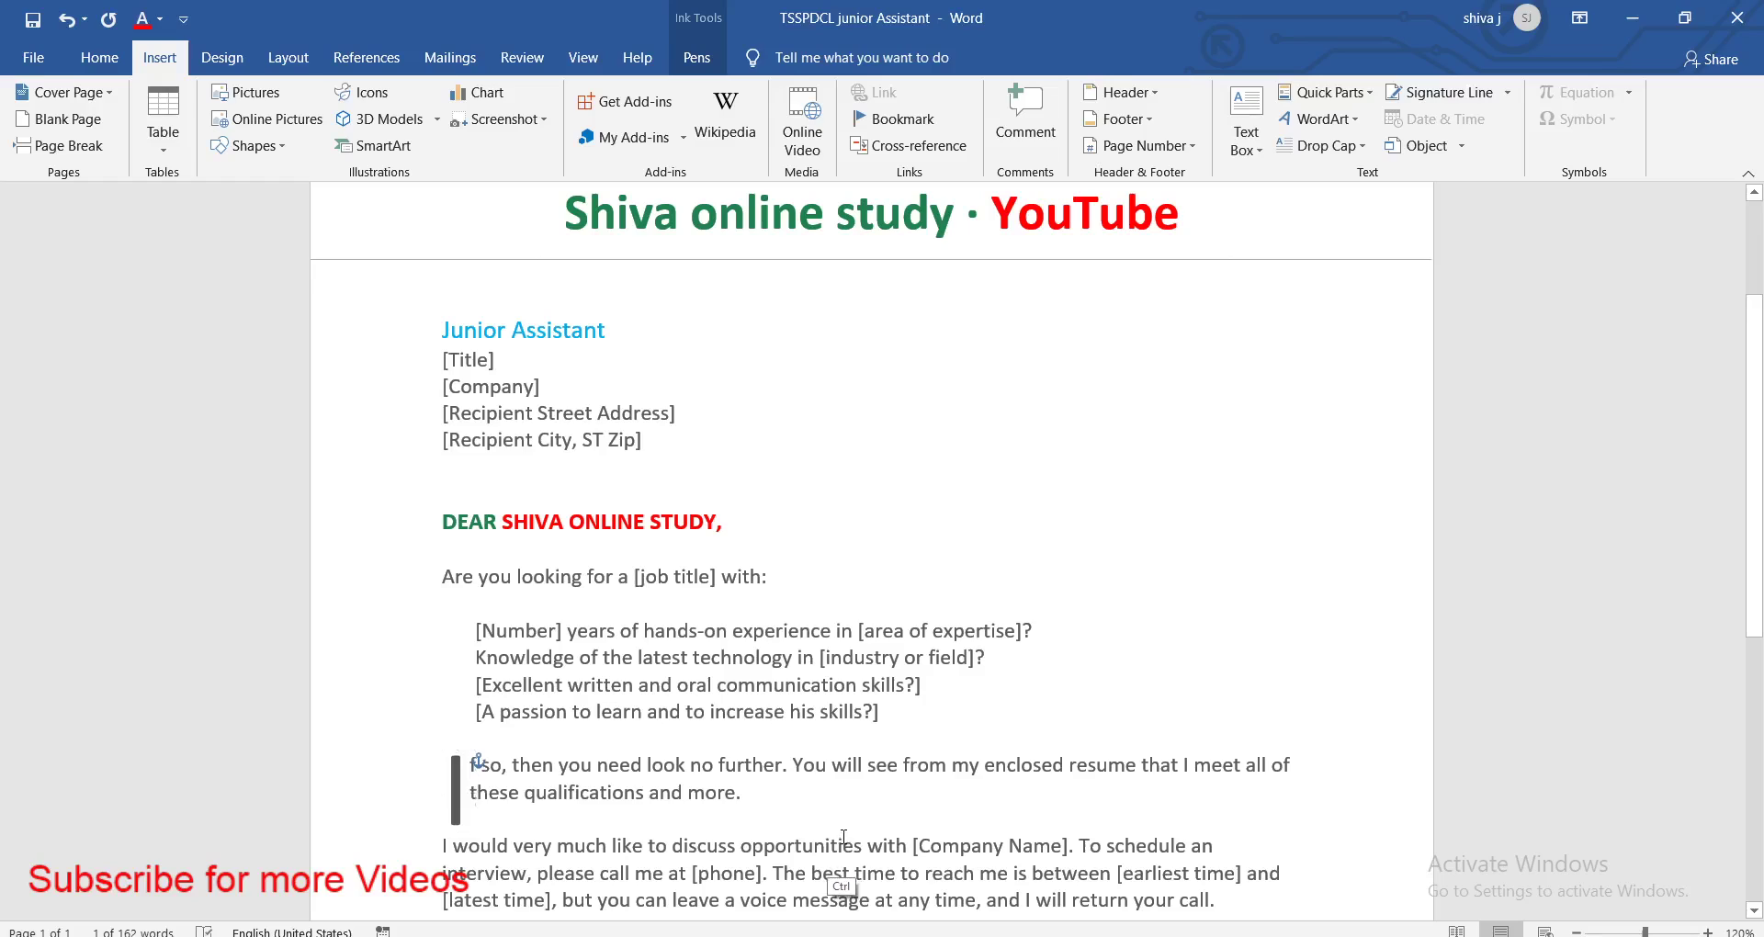
pyautogui.hotkey('ctrl', 'z')
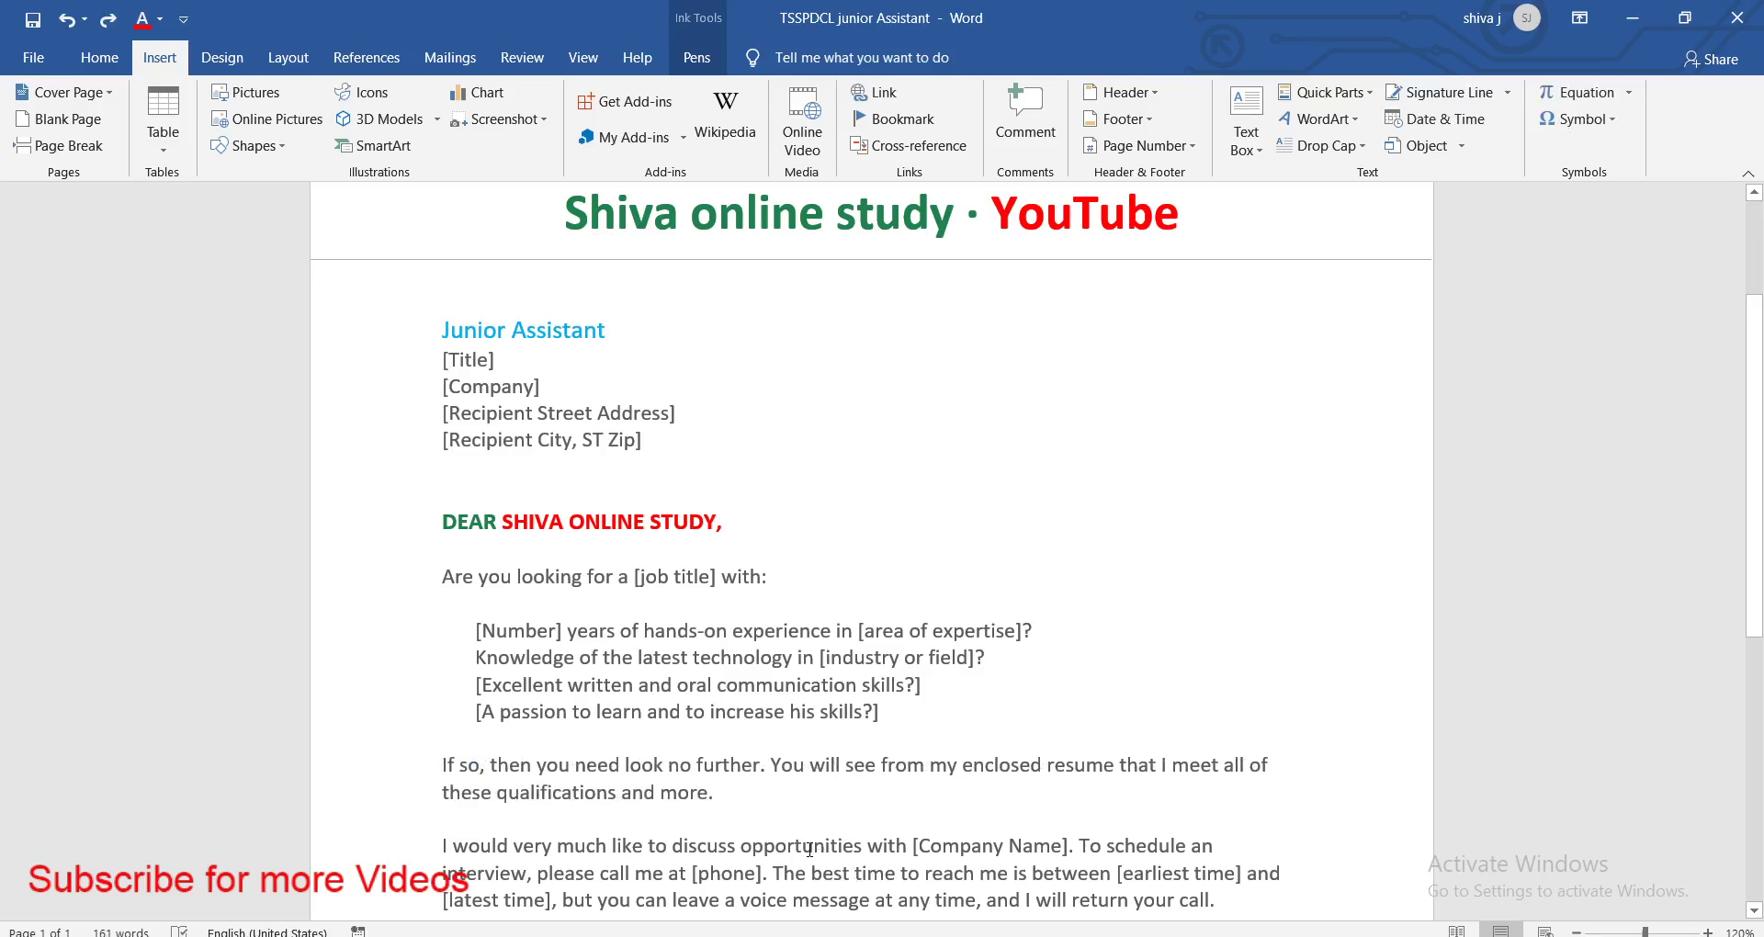
pyautogui.scroll(-1, 809, 849)
pyautogui.keyDown('ctrl'); pyautogui.scroll(5, 698, 809); pyautogui.keyUp('ctrl')
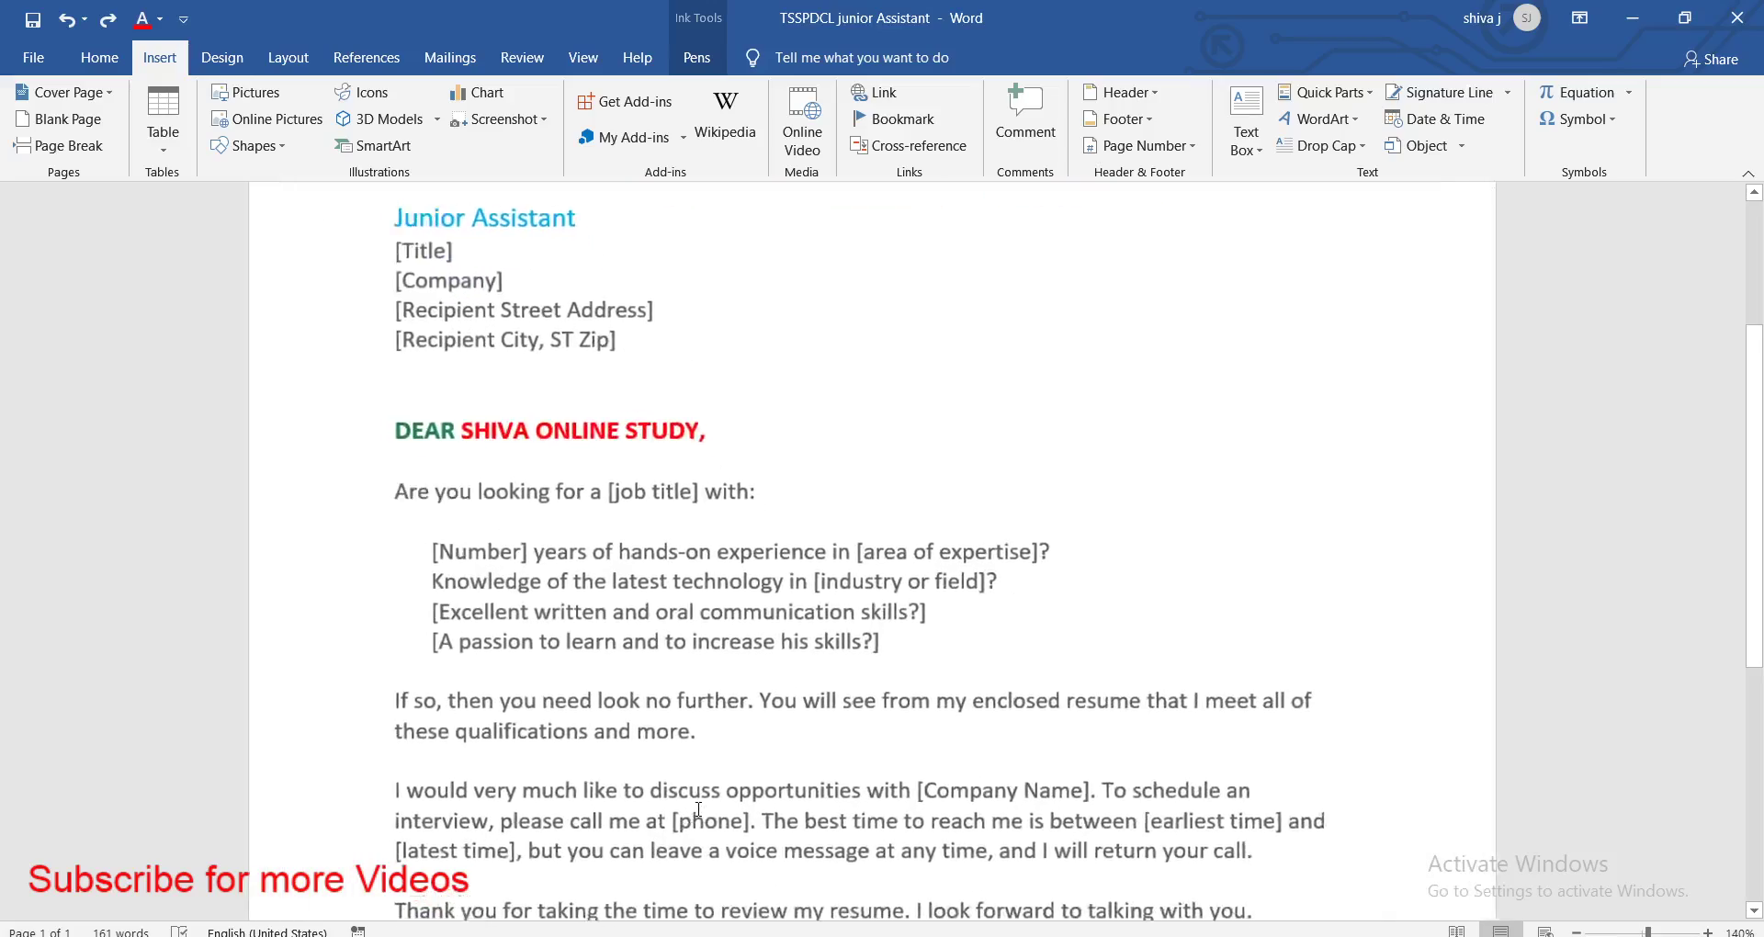
pyautogui.scroll(-1, 698, 809)
pyautogui.scroll(-2, 698, 808)
pyautogui.keyDown('ctrl'); pyautogui.scroll(3, 694, 809); pyautogui.keyUp('ctrl')
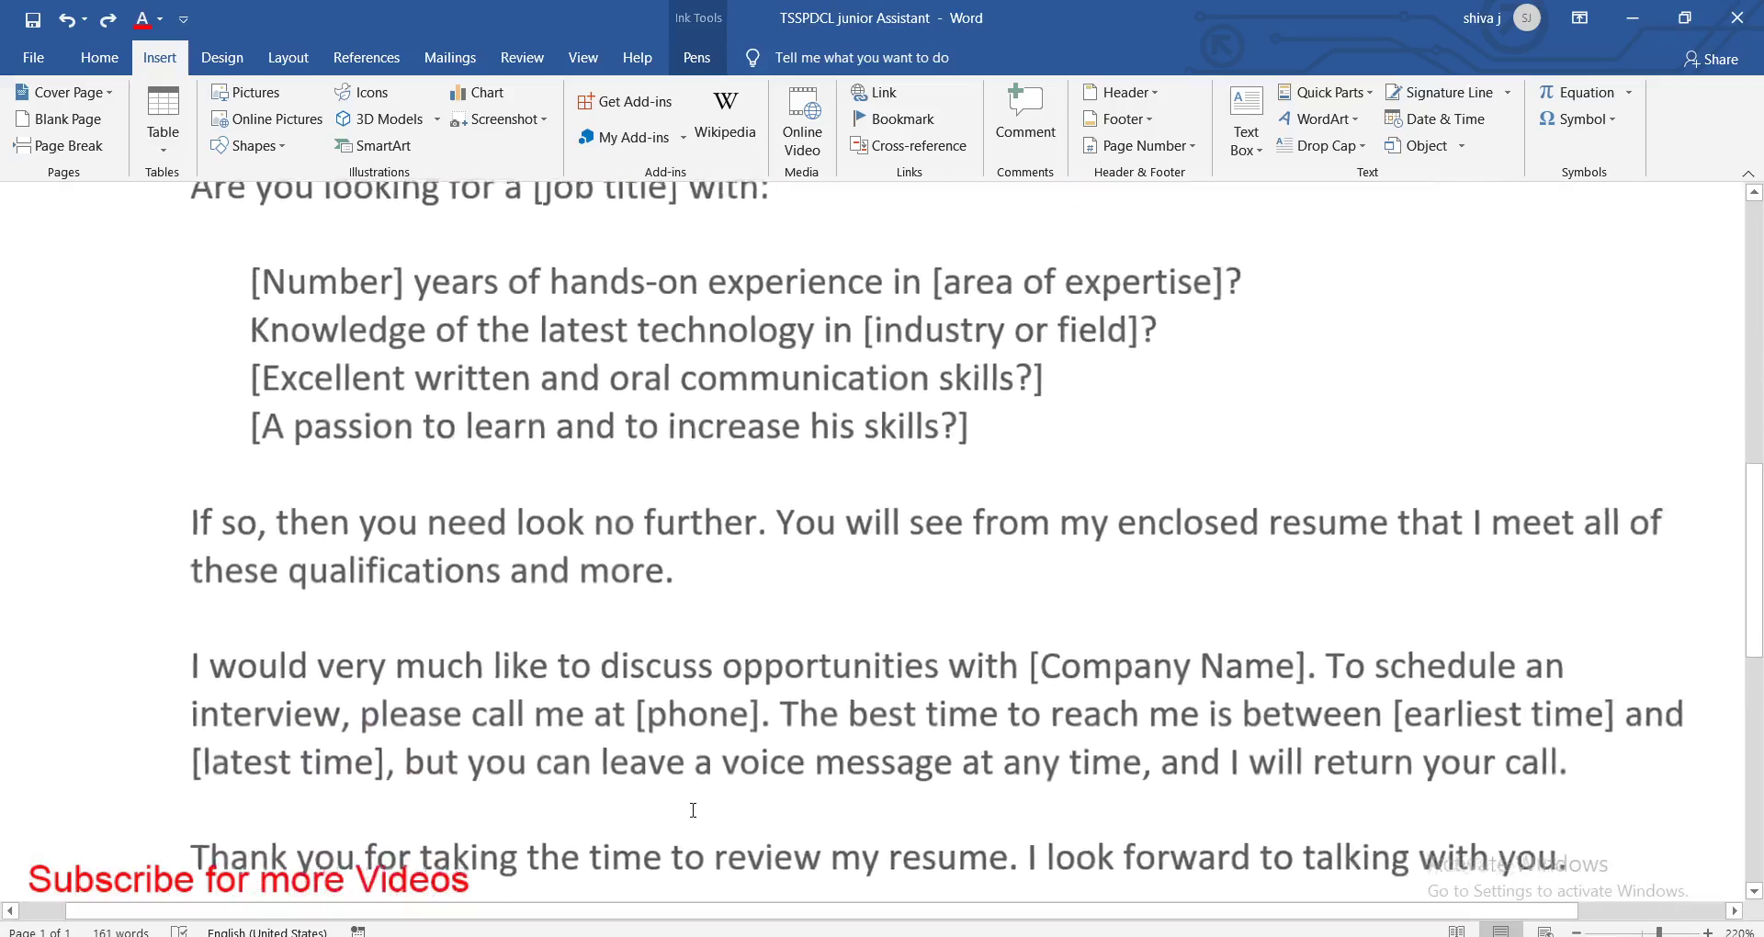
pyautogui.keyDown('ctrl'); pyautogui.scroll(2, 693, 810); pyautogui.keyUp('ctrl')
pyautogui.hotkey('ctrl', 'Home')
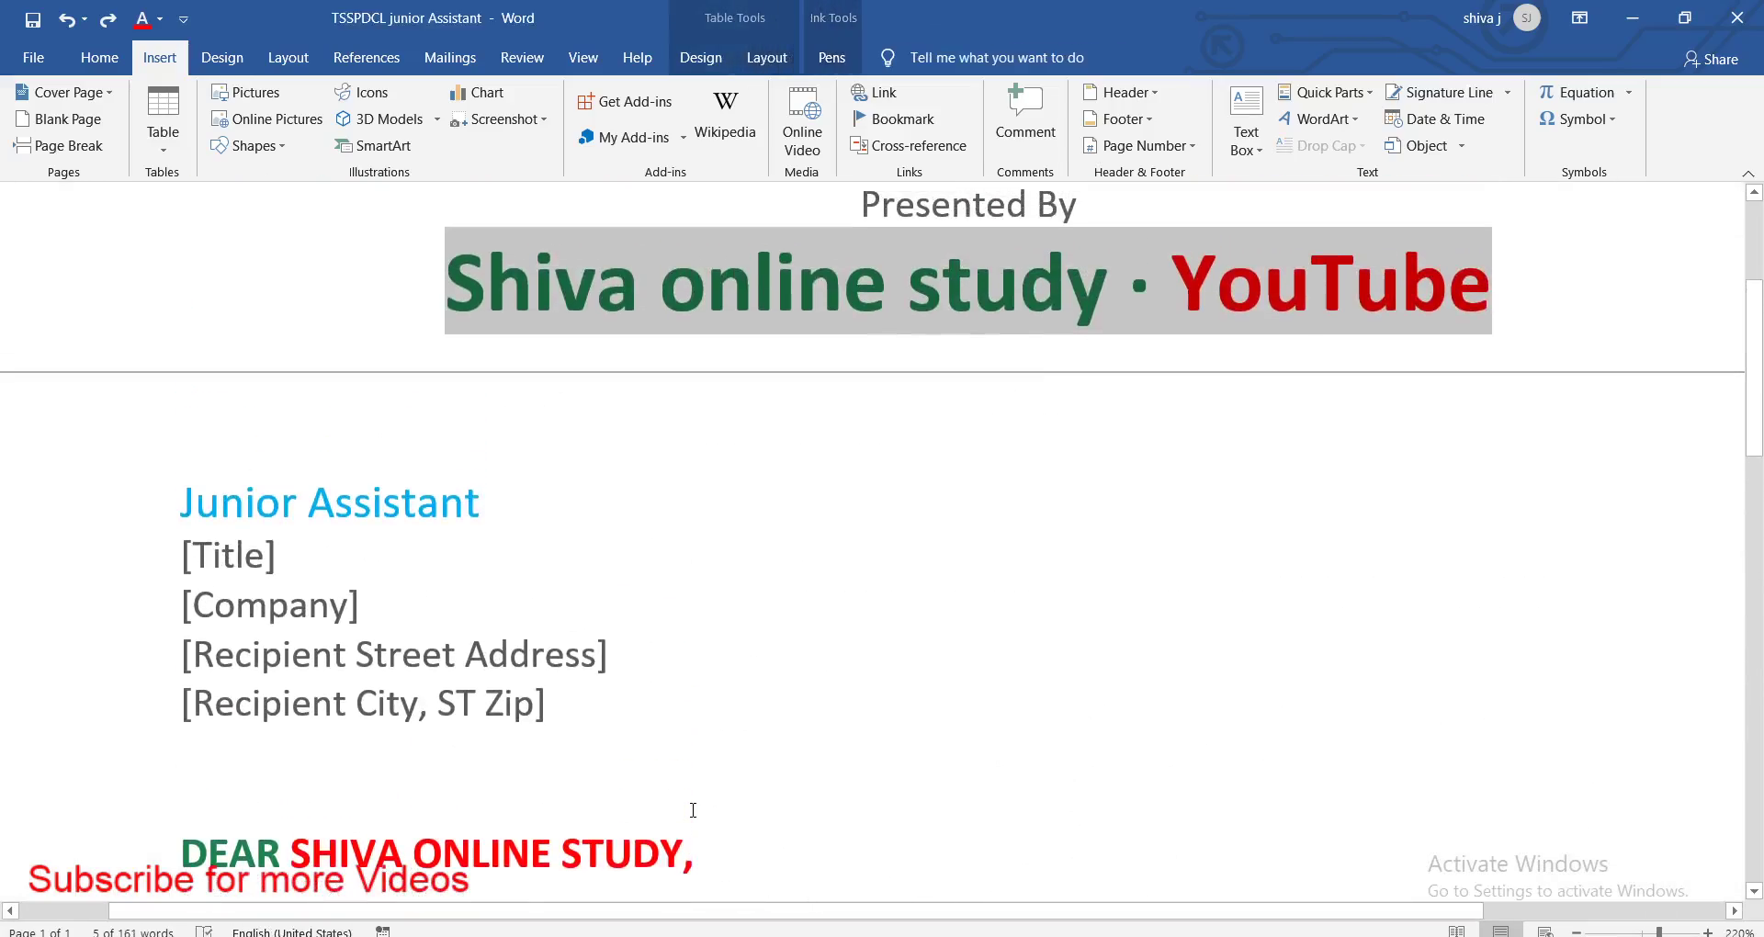
pyautogui.scroll(-10, 692, 809)
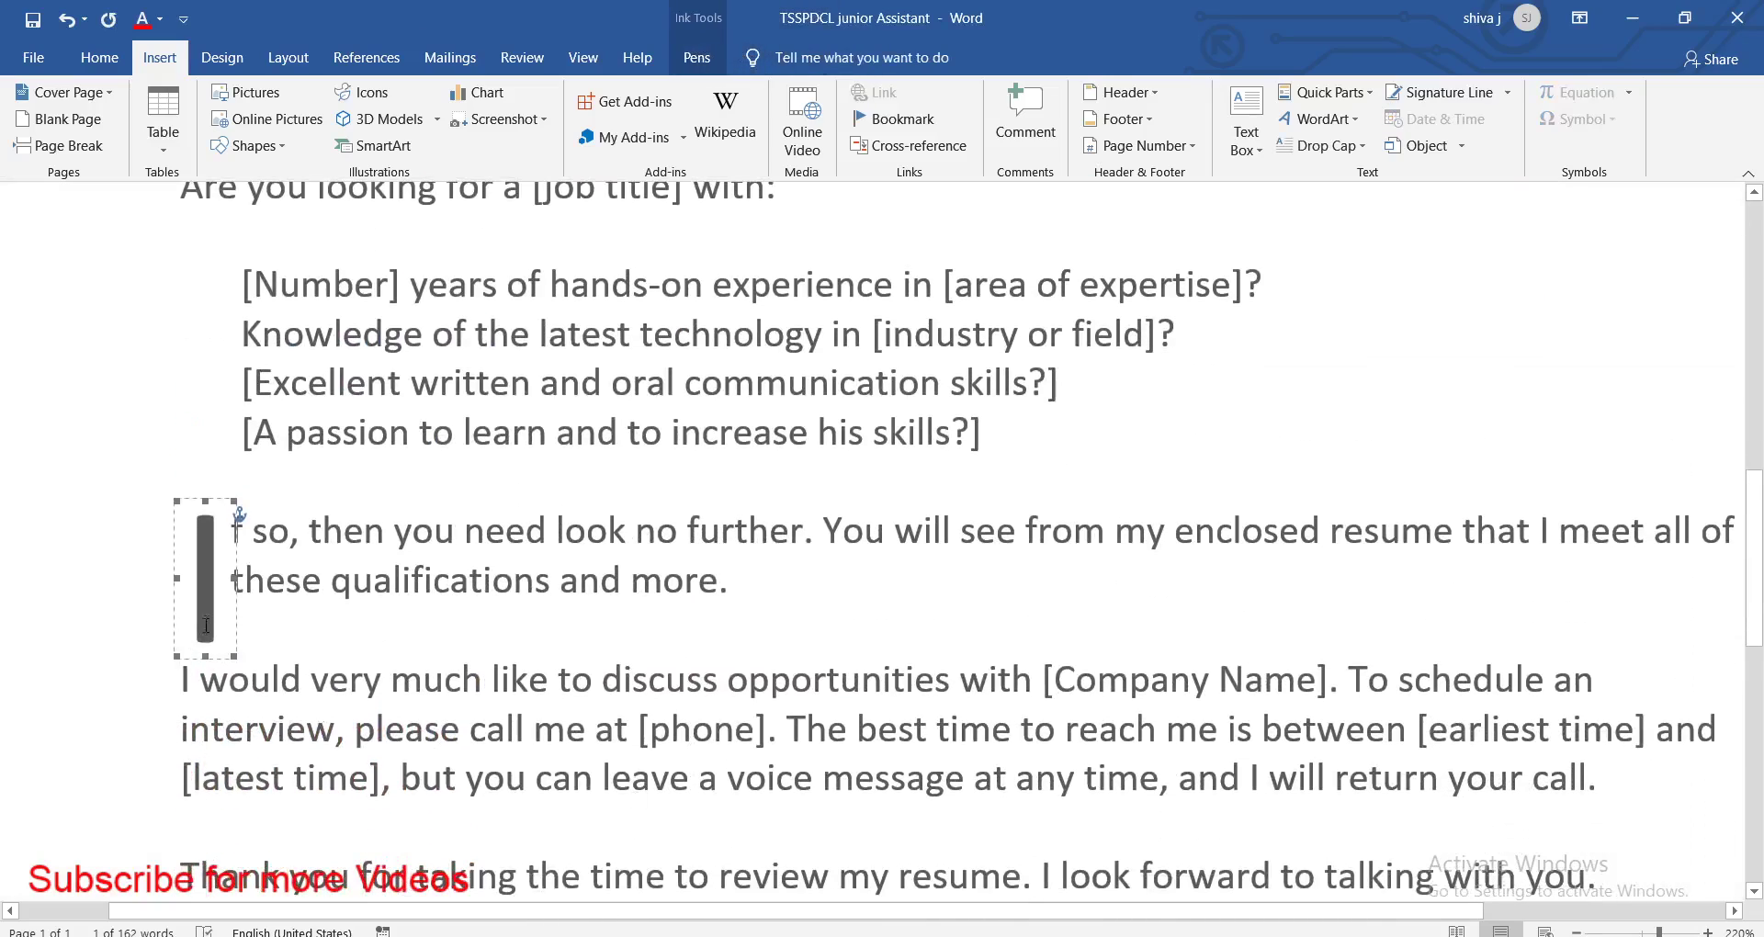
pyautogui.hotkey('ctrl', 'z')
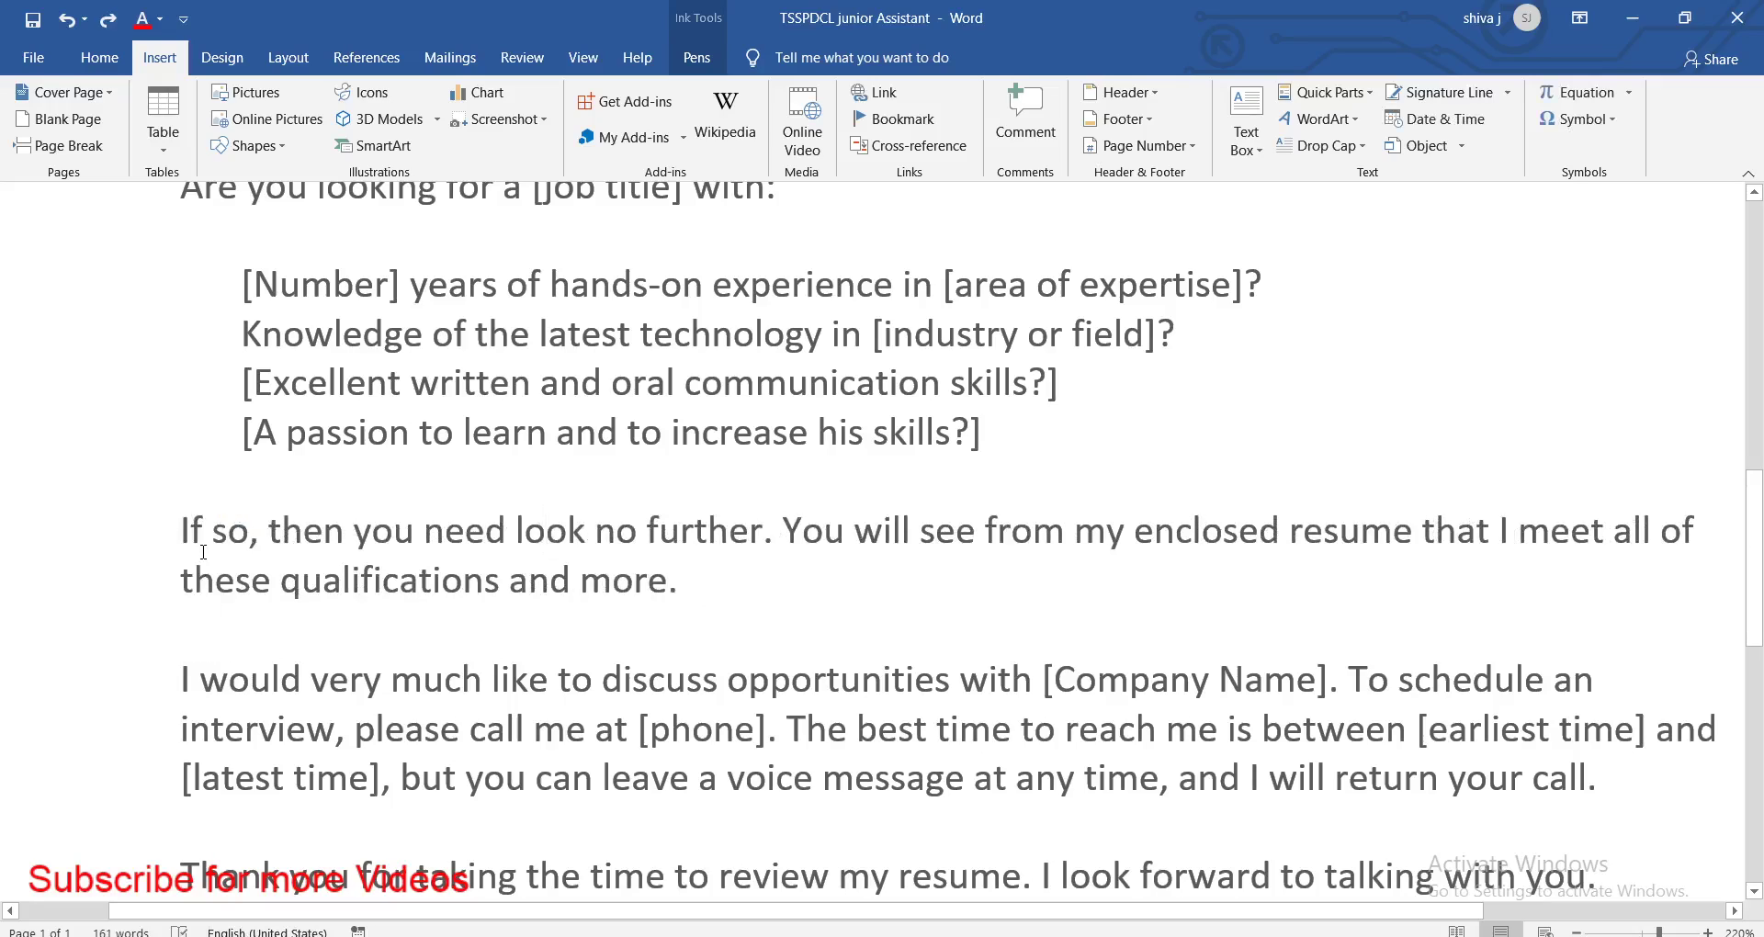
pyautogui.hotkey('ctrl', 'z')
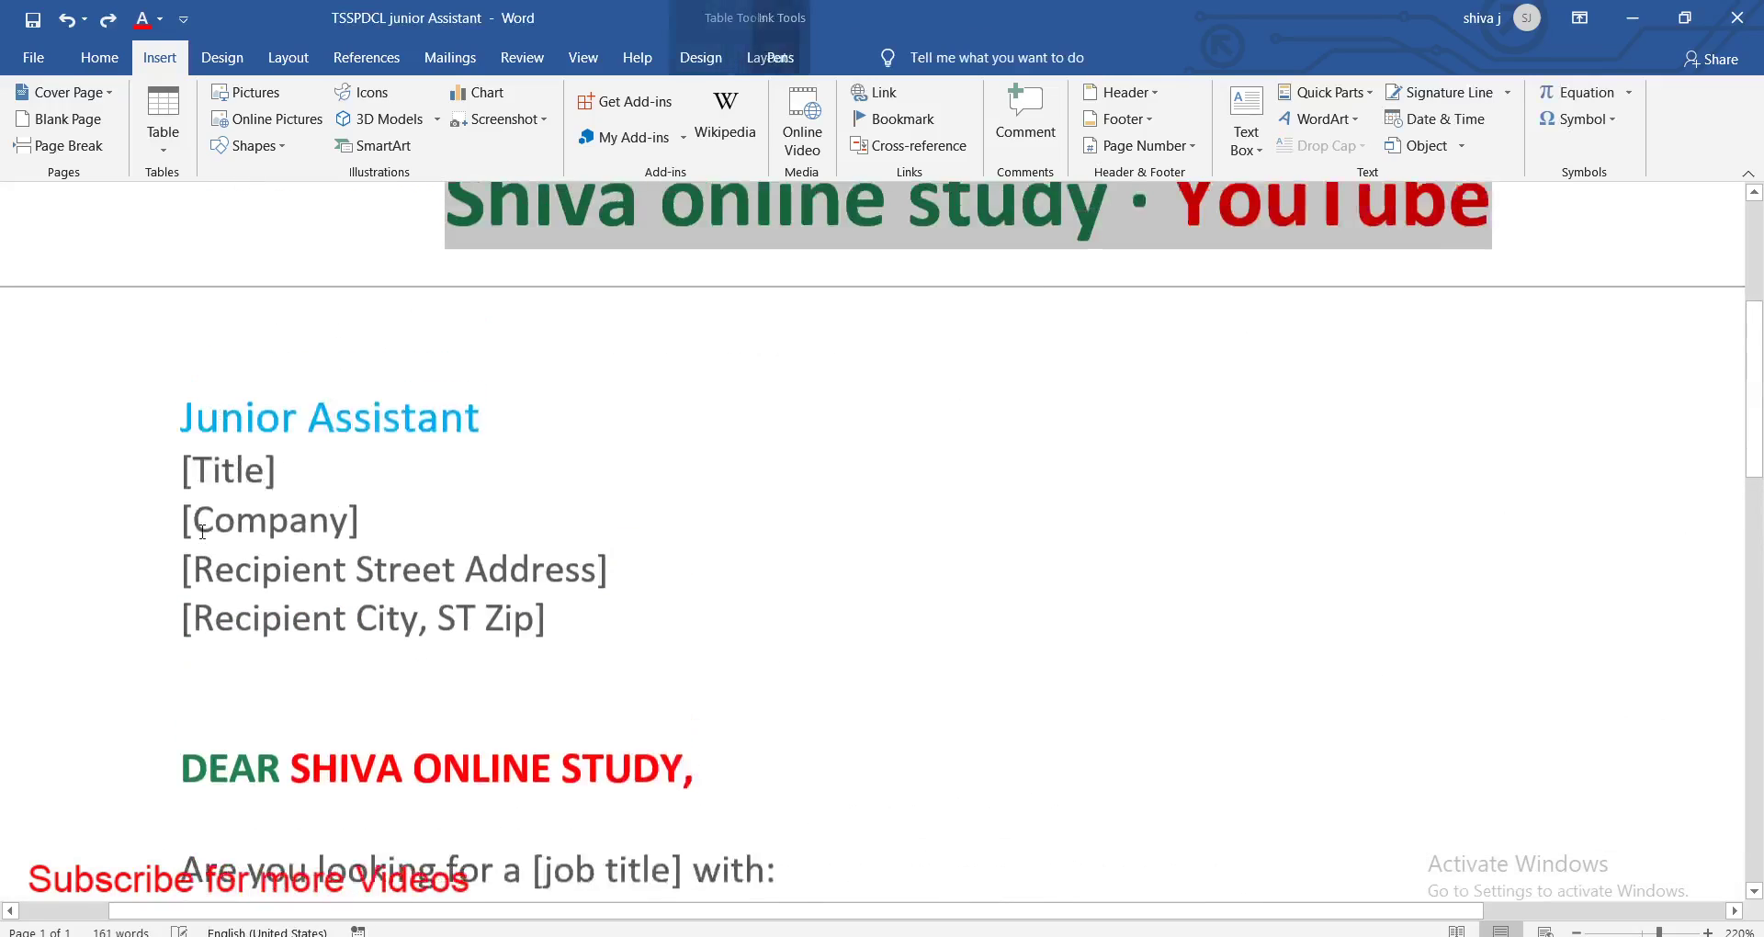
pyautogui.scroll(-10, 203, 533)
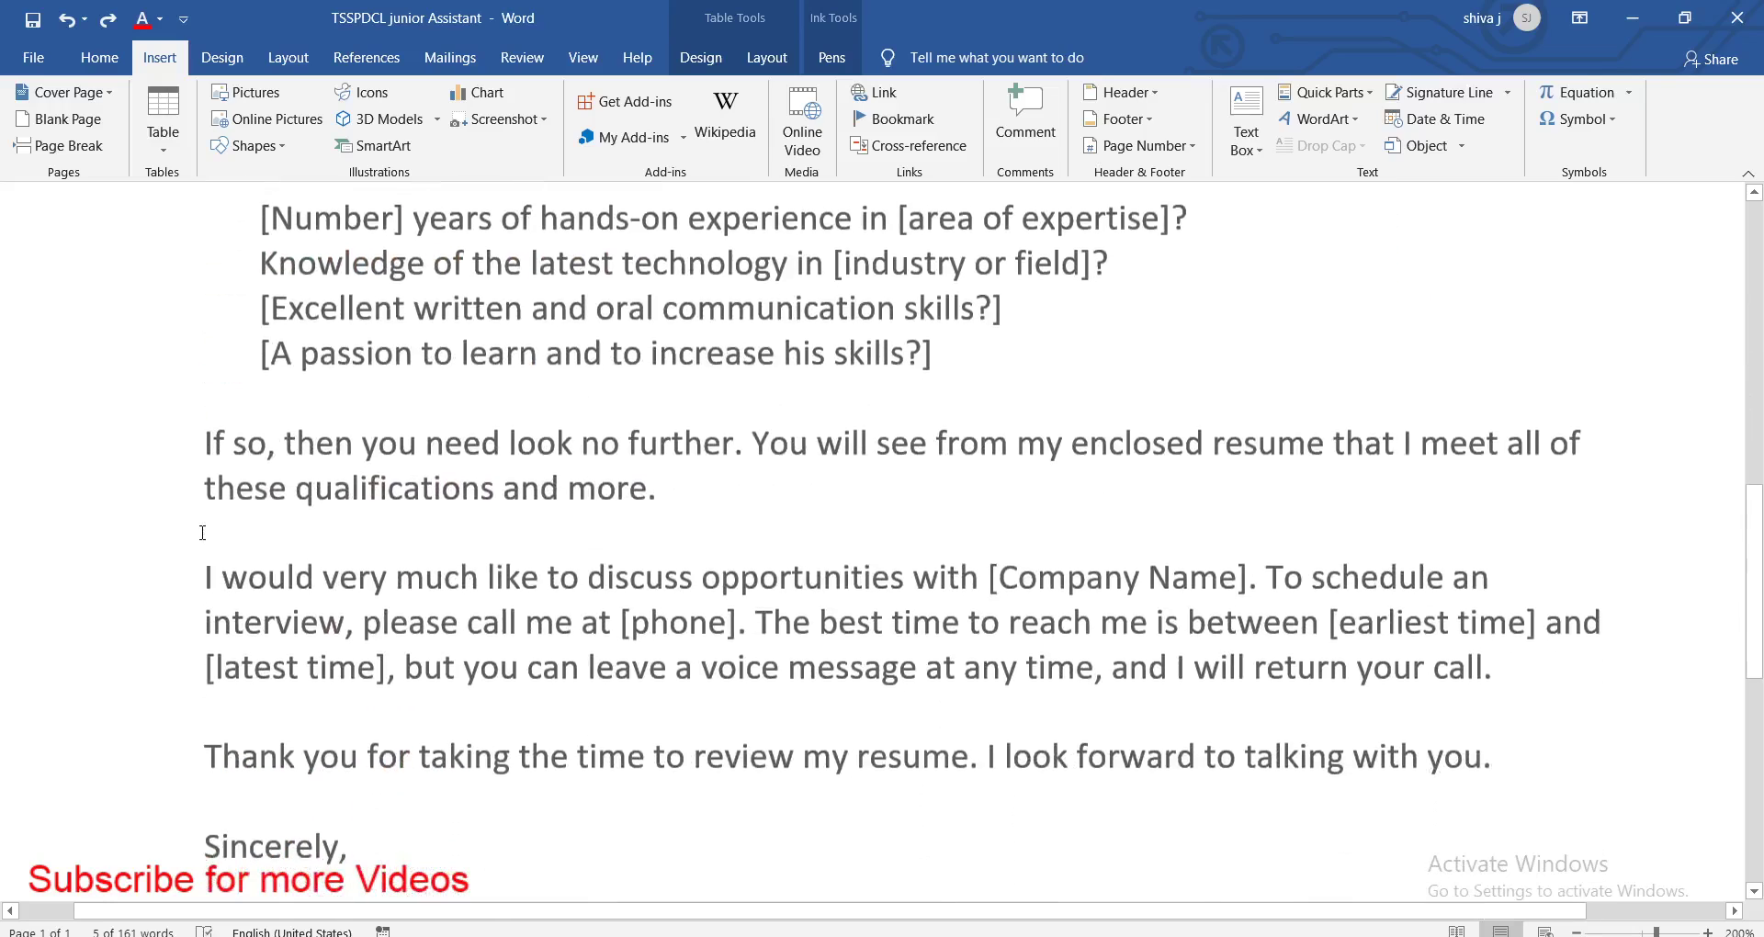
pyautogui.scroll(-3, 203, 533)
pyautogui.scroll(3, 203, 533)
pyautogui.click(216, 521)
pyautogui.click(209, 471)
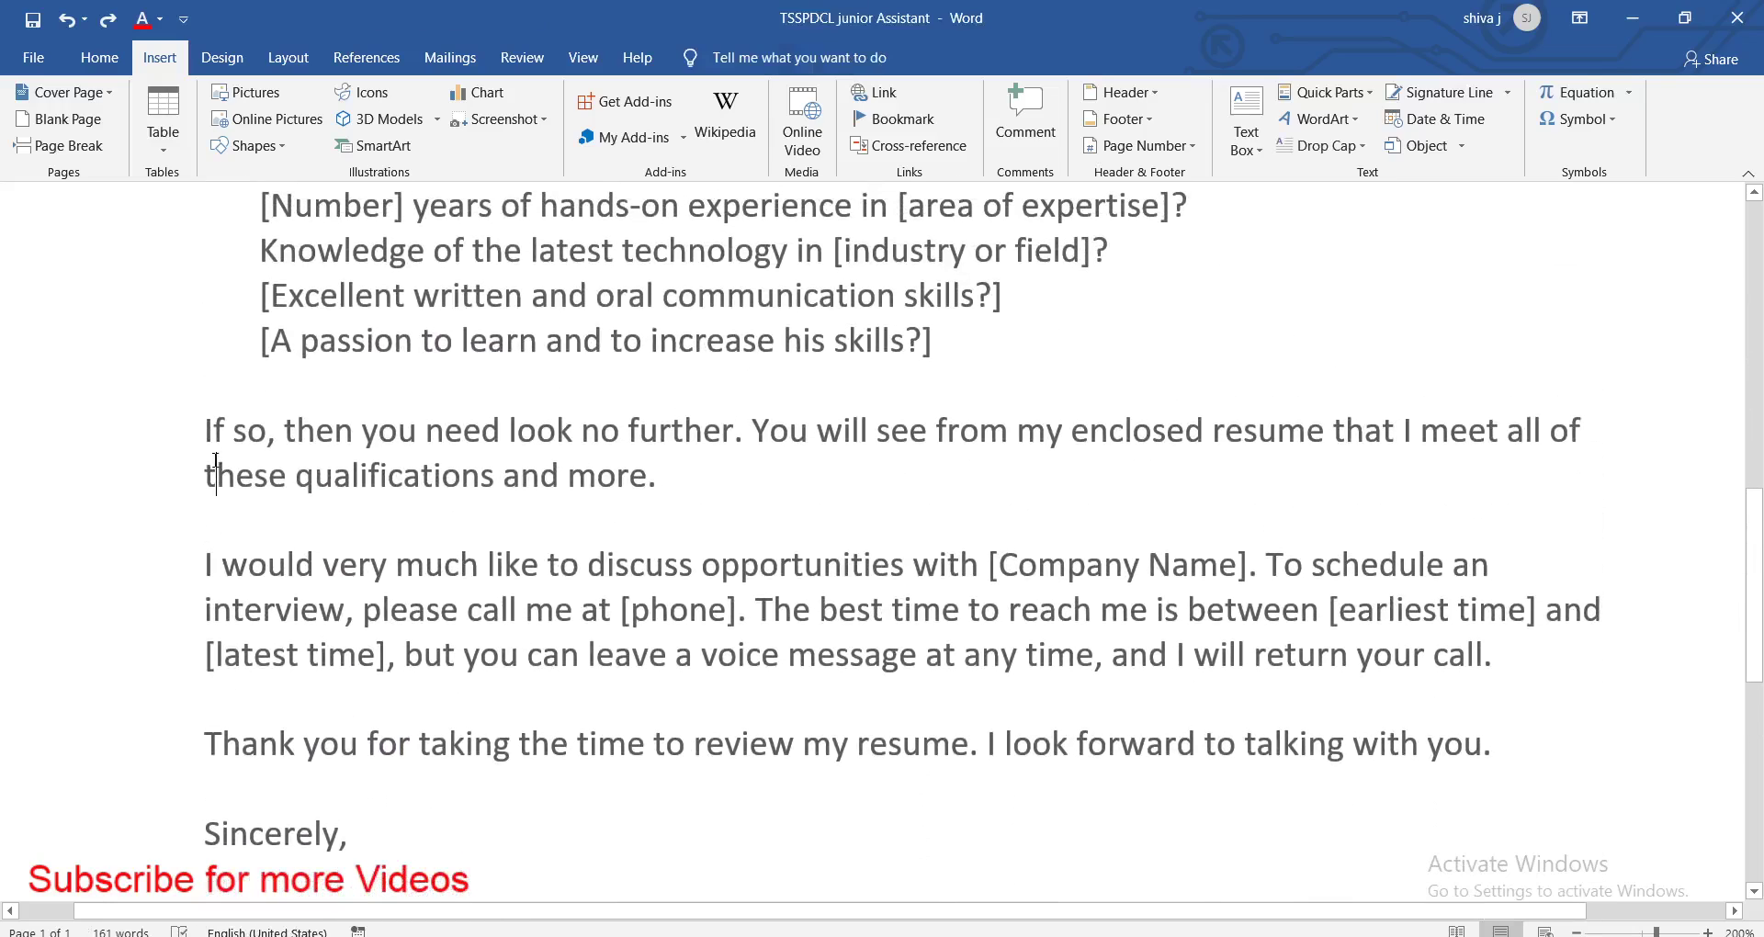
pyautogui.keyDown('ctrl'); pyautogui.scroll(1, 206, 463); pyautogui.keyUp('ctrl')
pyautogui.hotkey('ctrl', 'z')
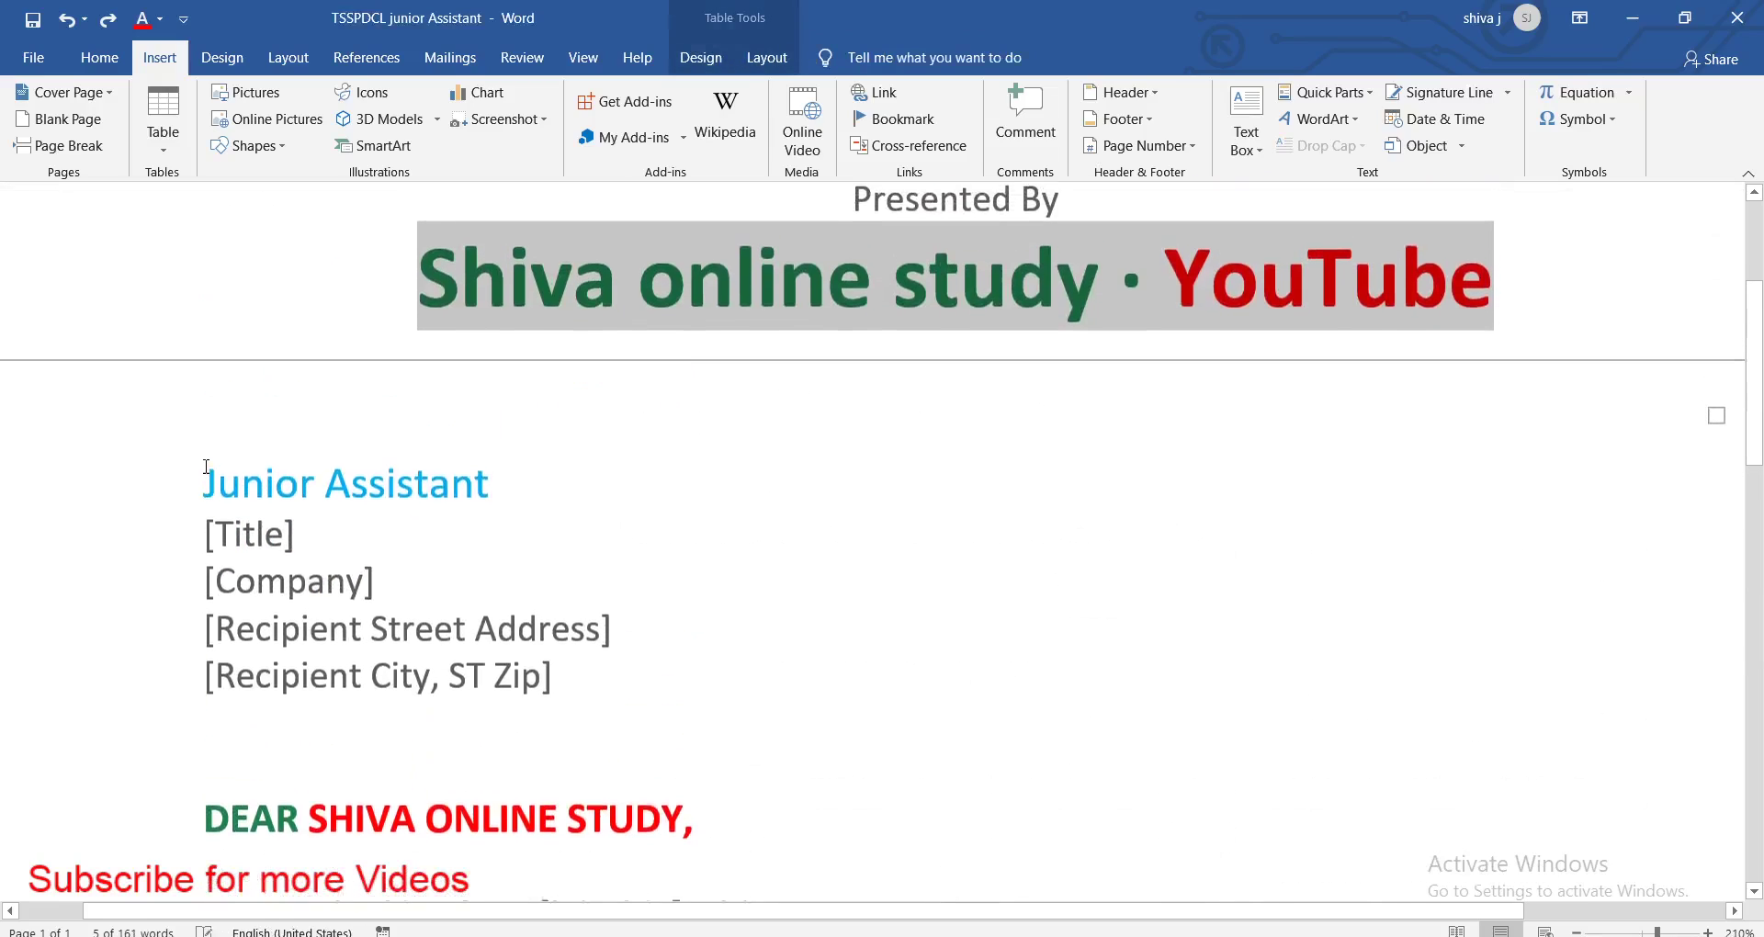
pyautogui.hotkey('ctrl', 'y')
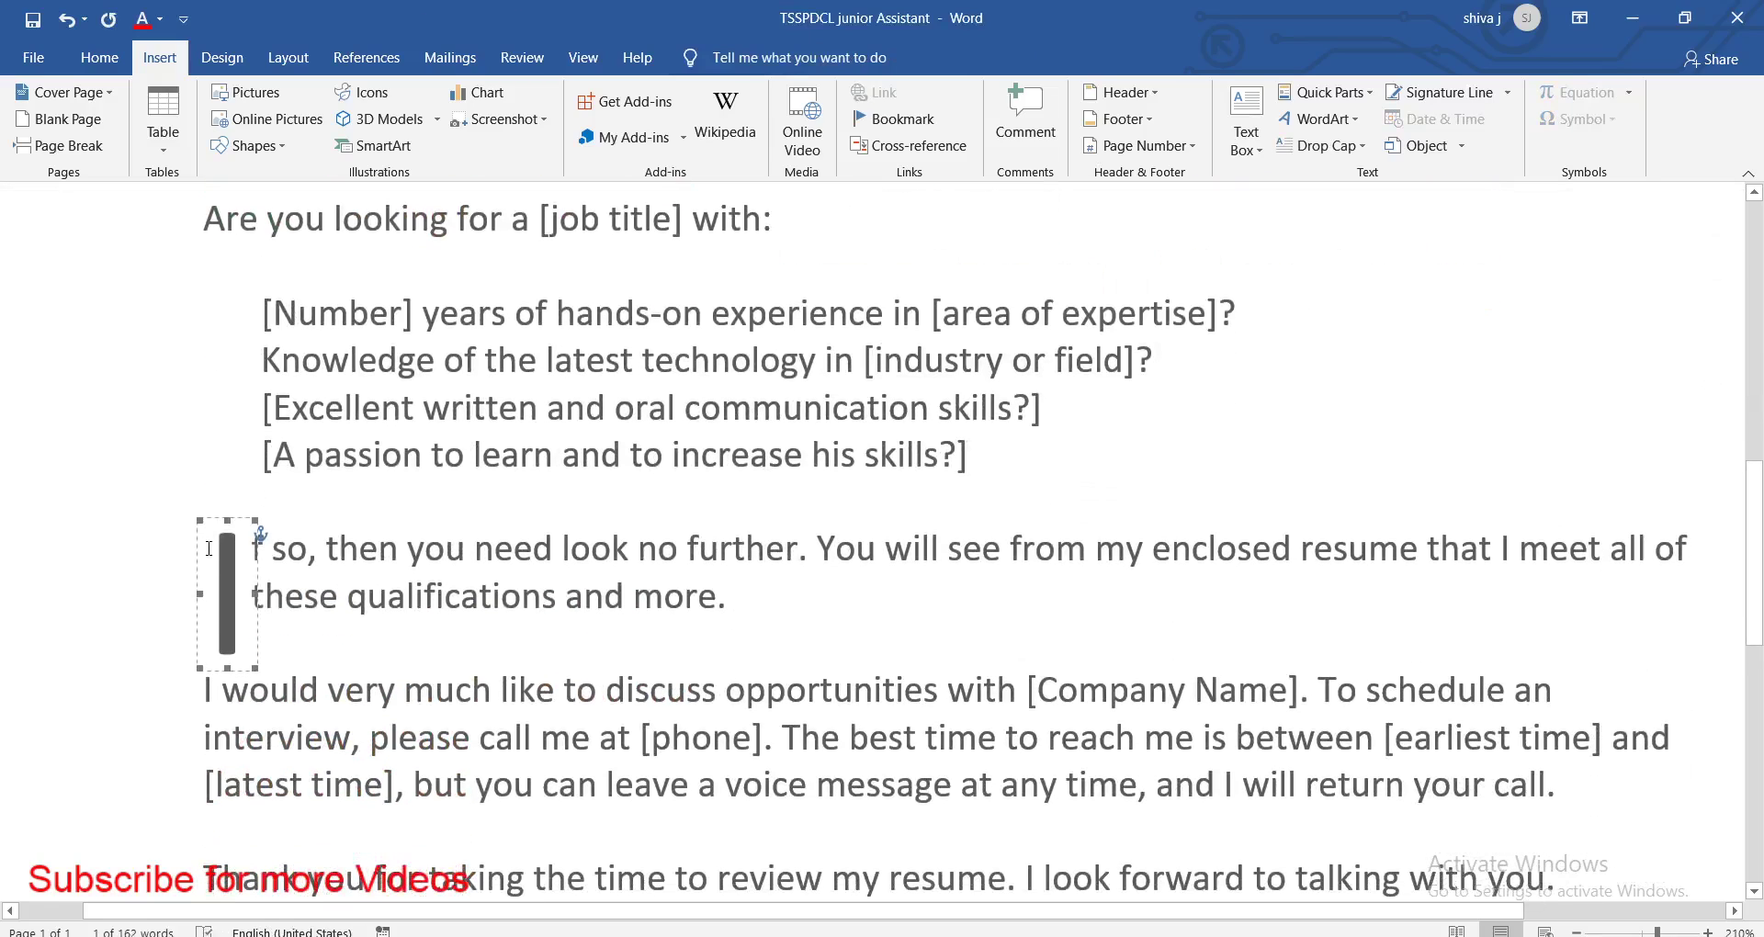
pyautogui.hotkey('ctrl', 'z')
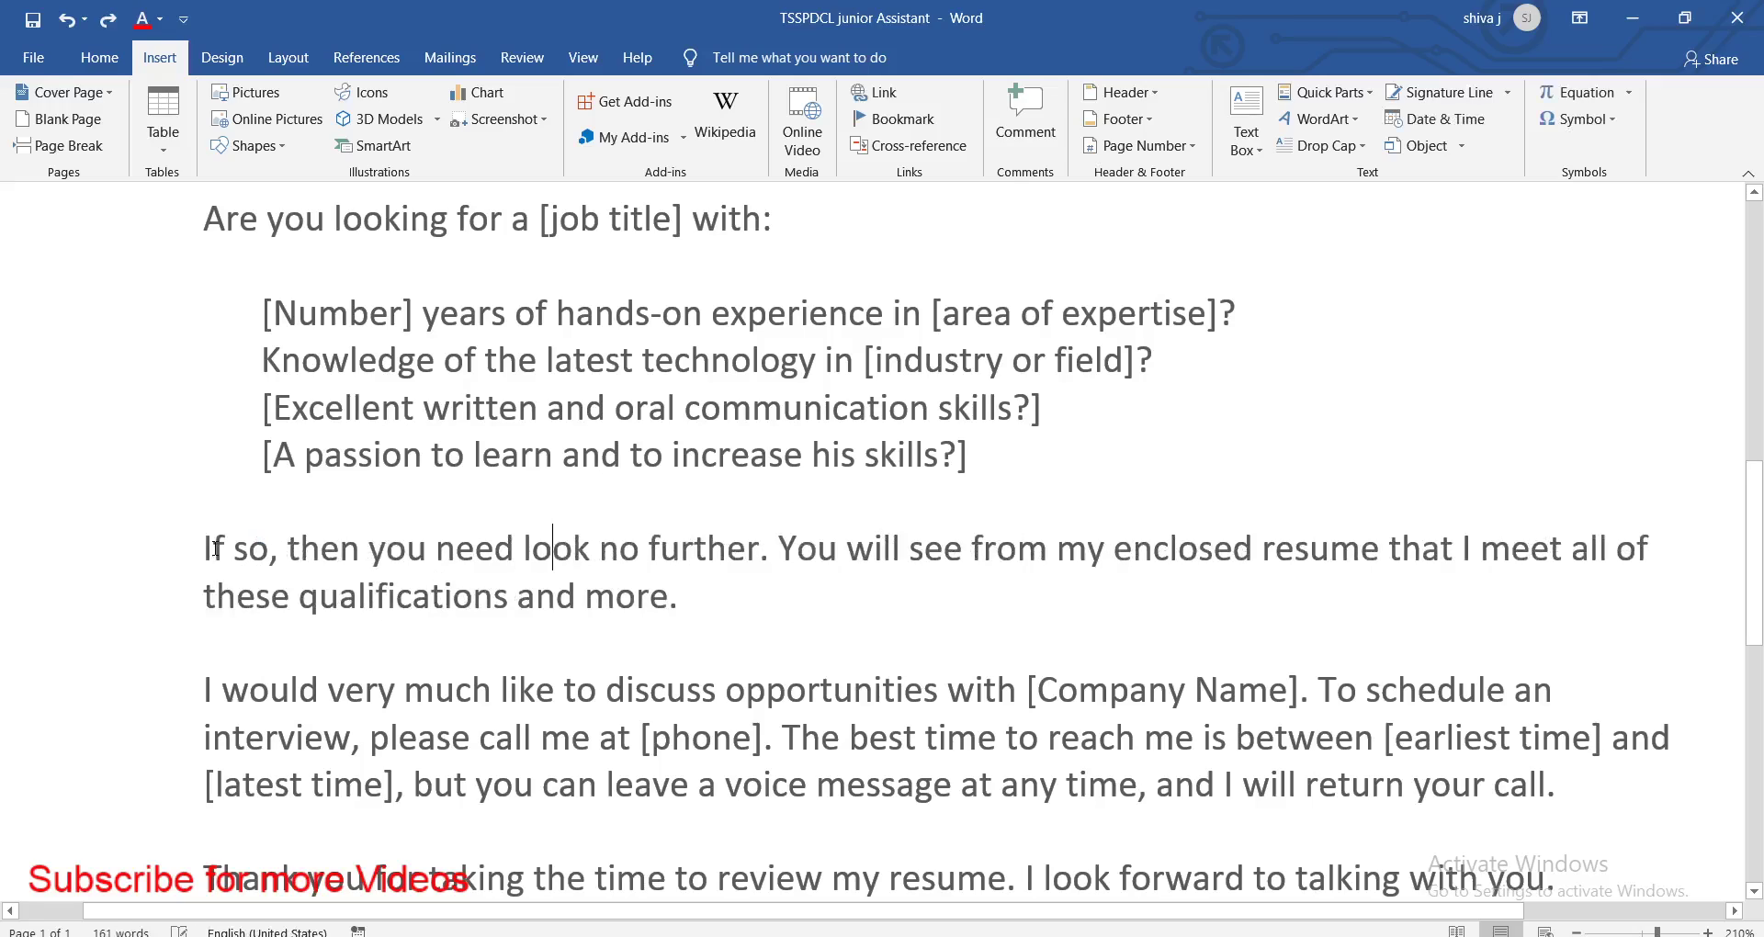
pyautogui.hotkey('ctrl', 'y')
pyautogui.hotkey('ctrl', 'z')
pyautogui.click(1321, 153)
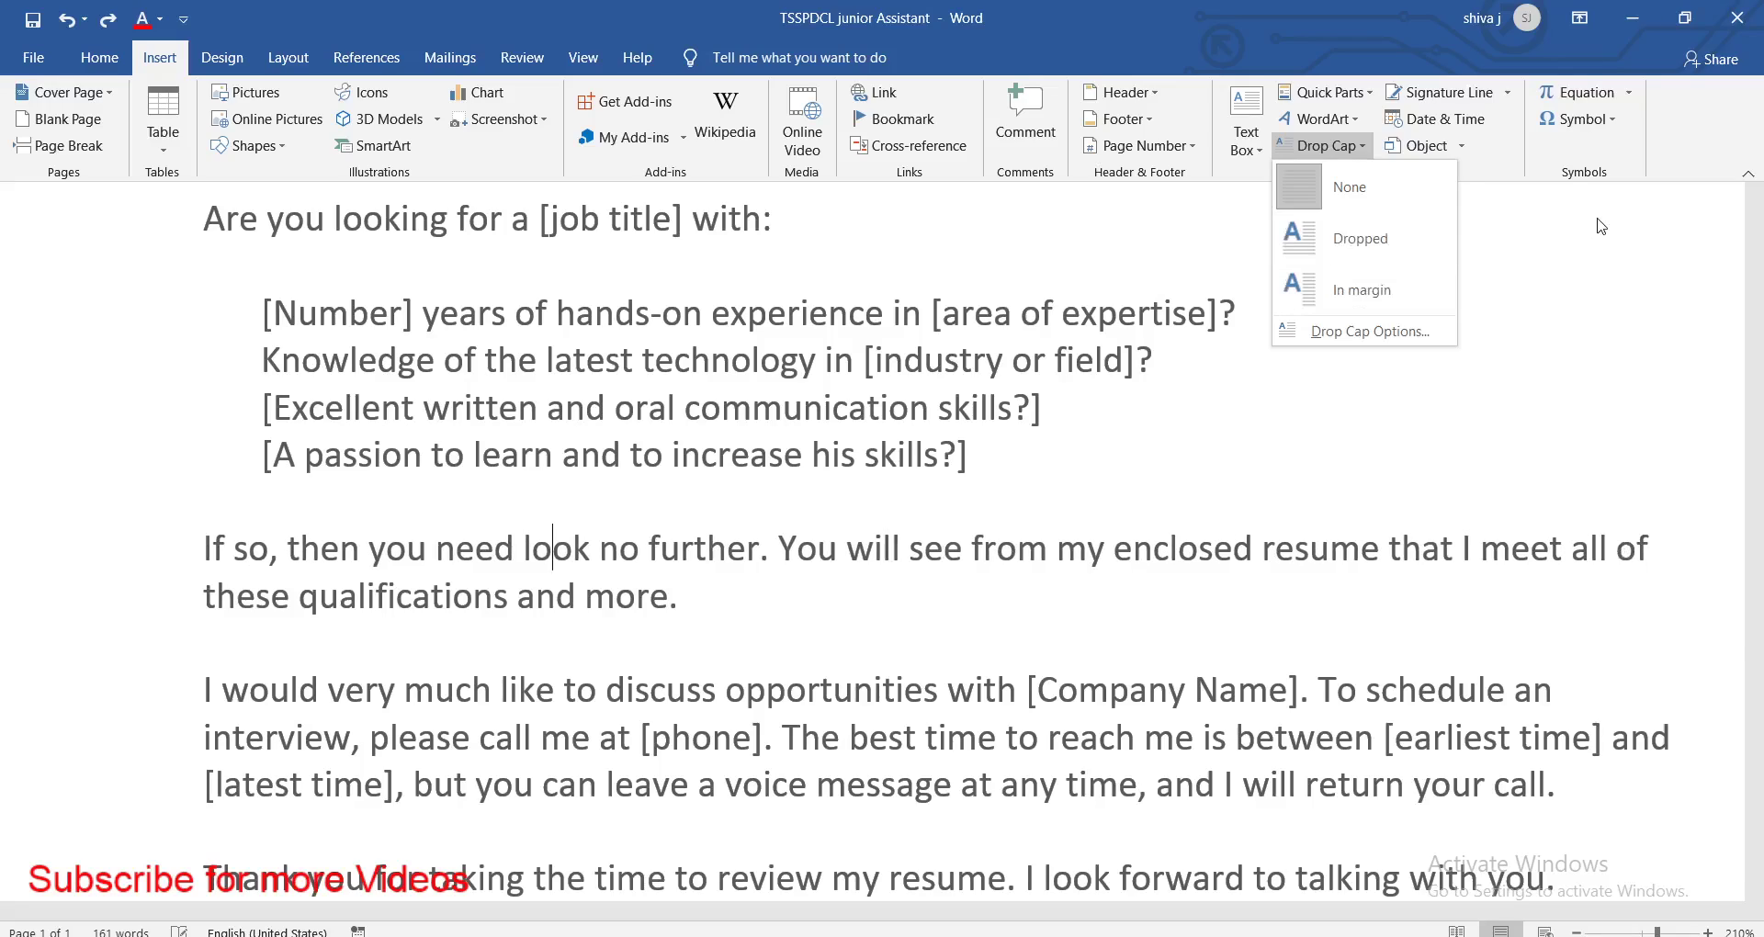
pyautogui.click(1456, 210)
pyautogui.scroll(2, 1175, 562)
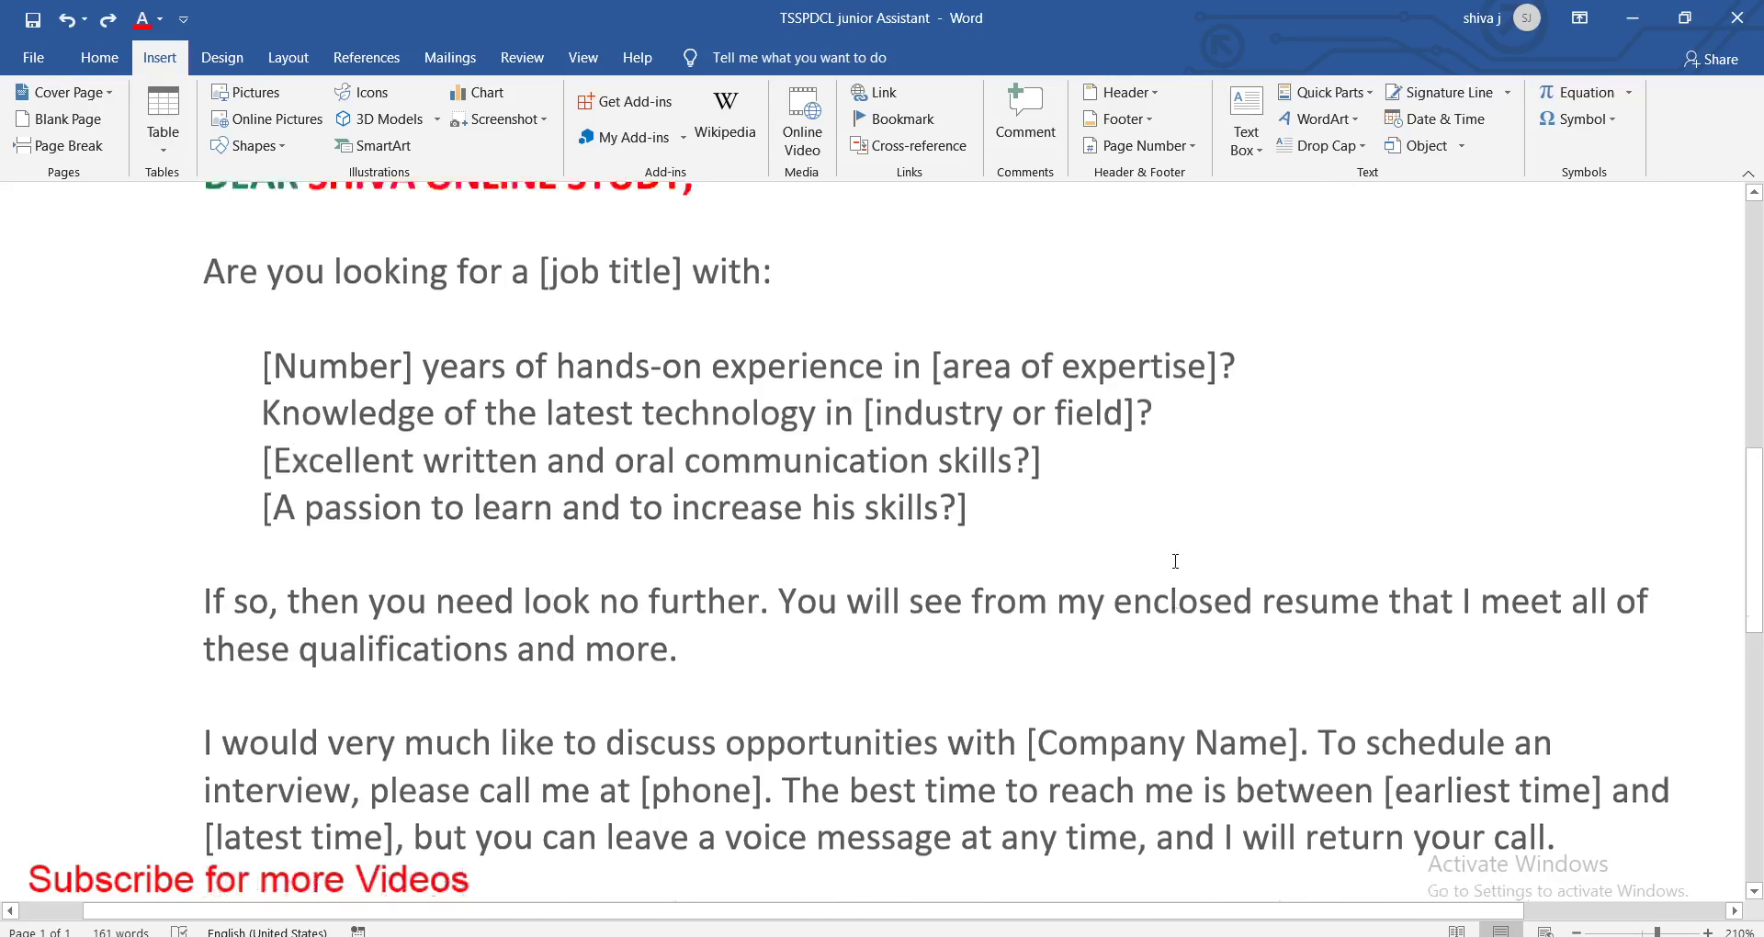
pyautogui.scroll(8, 1174, 562)
pyautogui.scroll(2, 1175, 562)
pyautogui.keyDown('ctrl'); pyautogui.scroll(-2, 1175, 560); pyautogui.keyUp('ctrl')
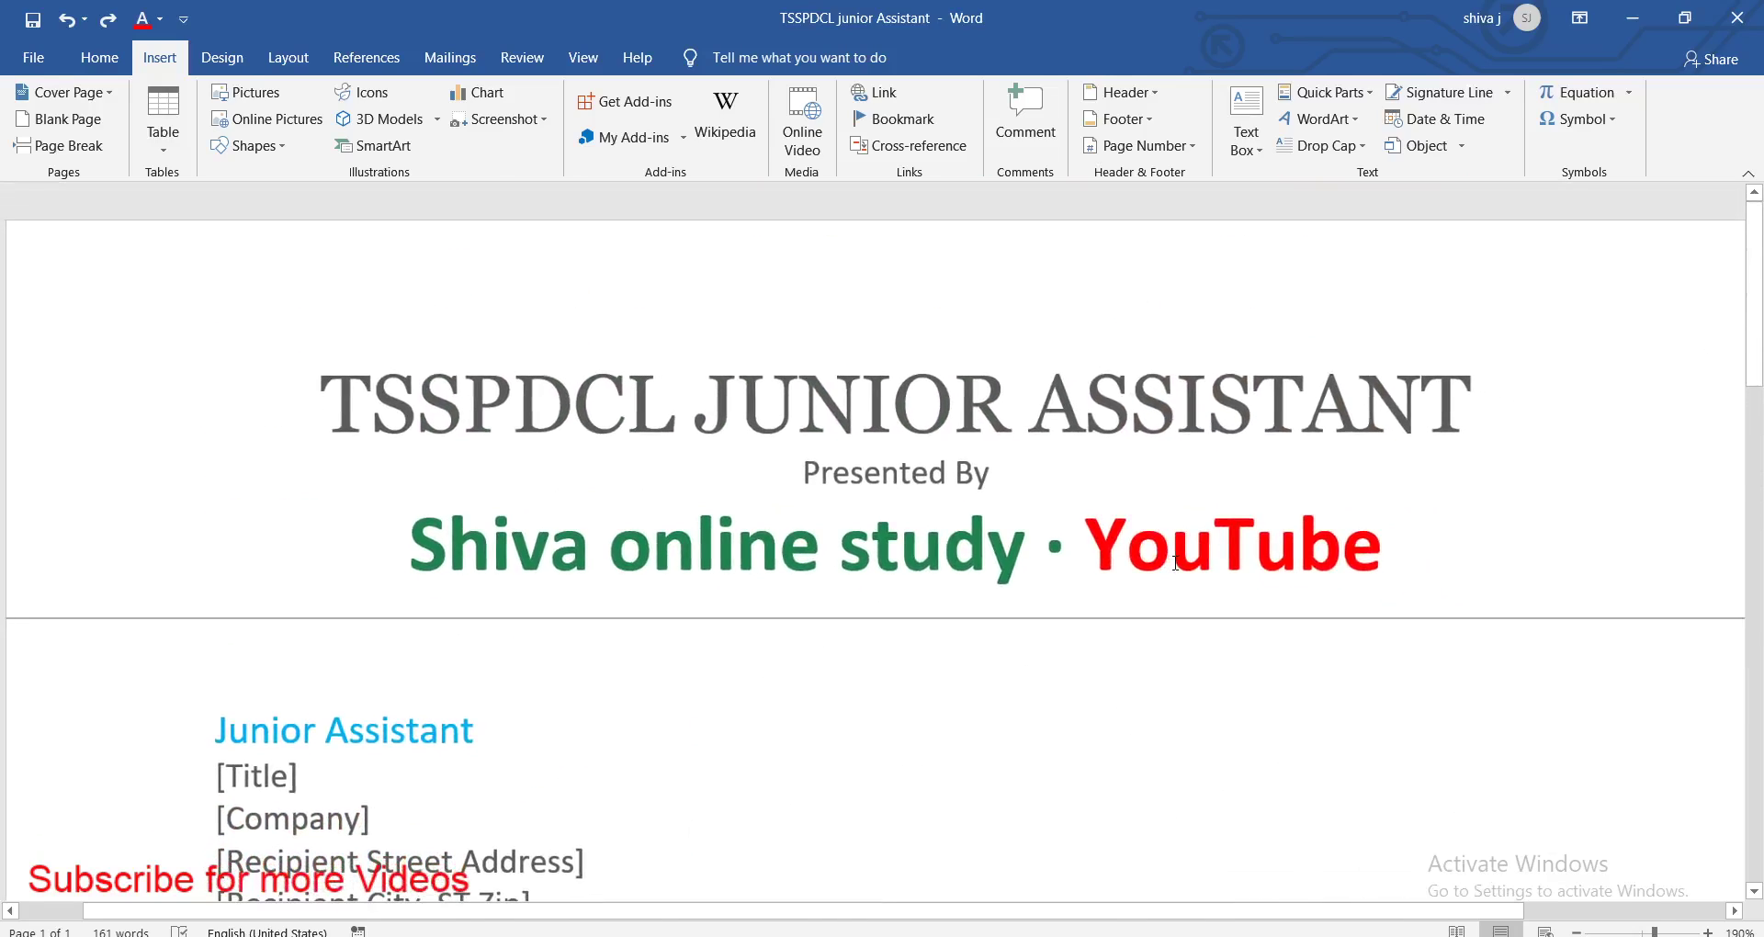
pyautogui.keyDown('ctrl'); pyautogui.scroll(-1, 1175, 560); pyautogui.keyUp('ctrl')
pyautogui.scroll(-3, 1174, 562)
pyautogui.scroll(-5, 1175, 562)
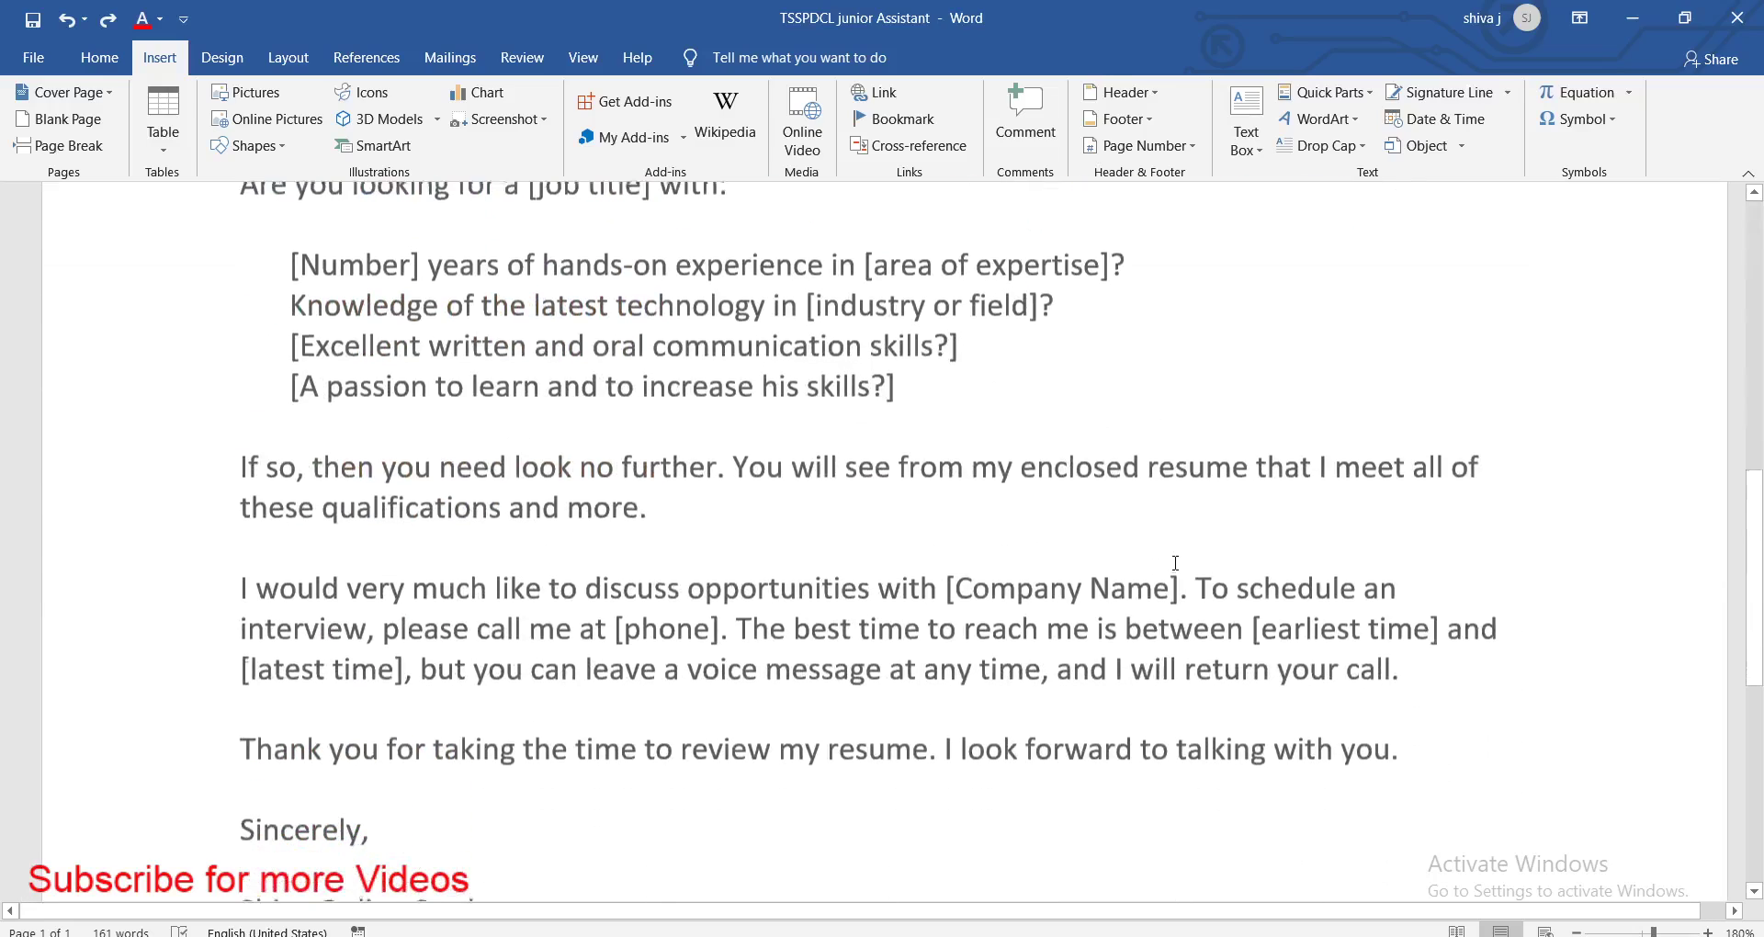
pyautogui.scroll(-5, 1175, 562)
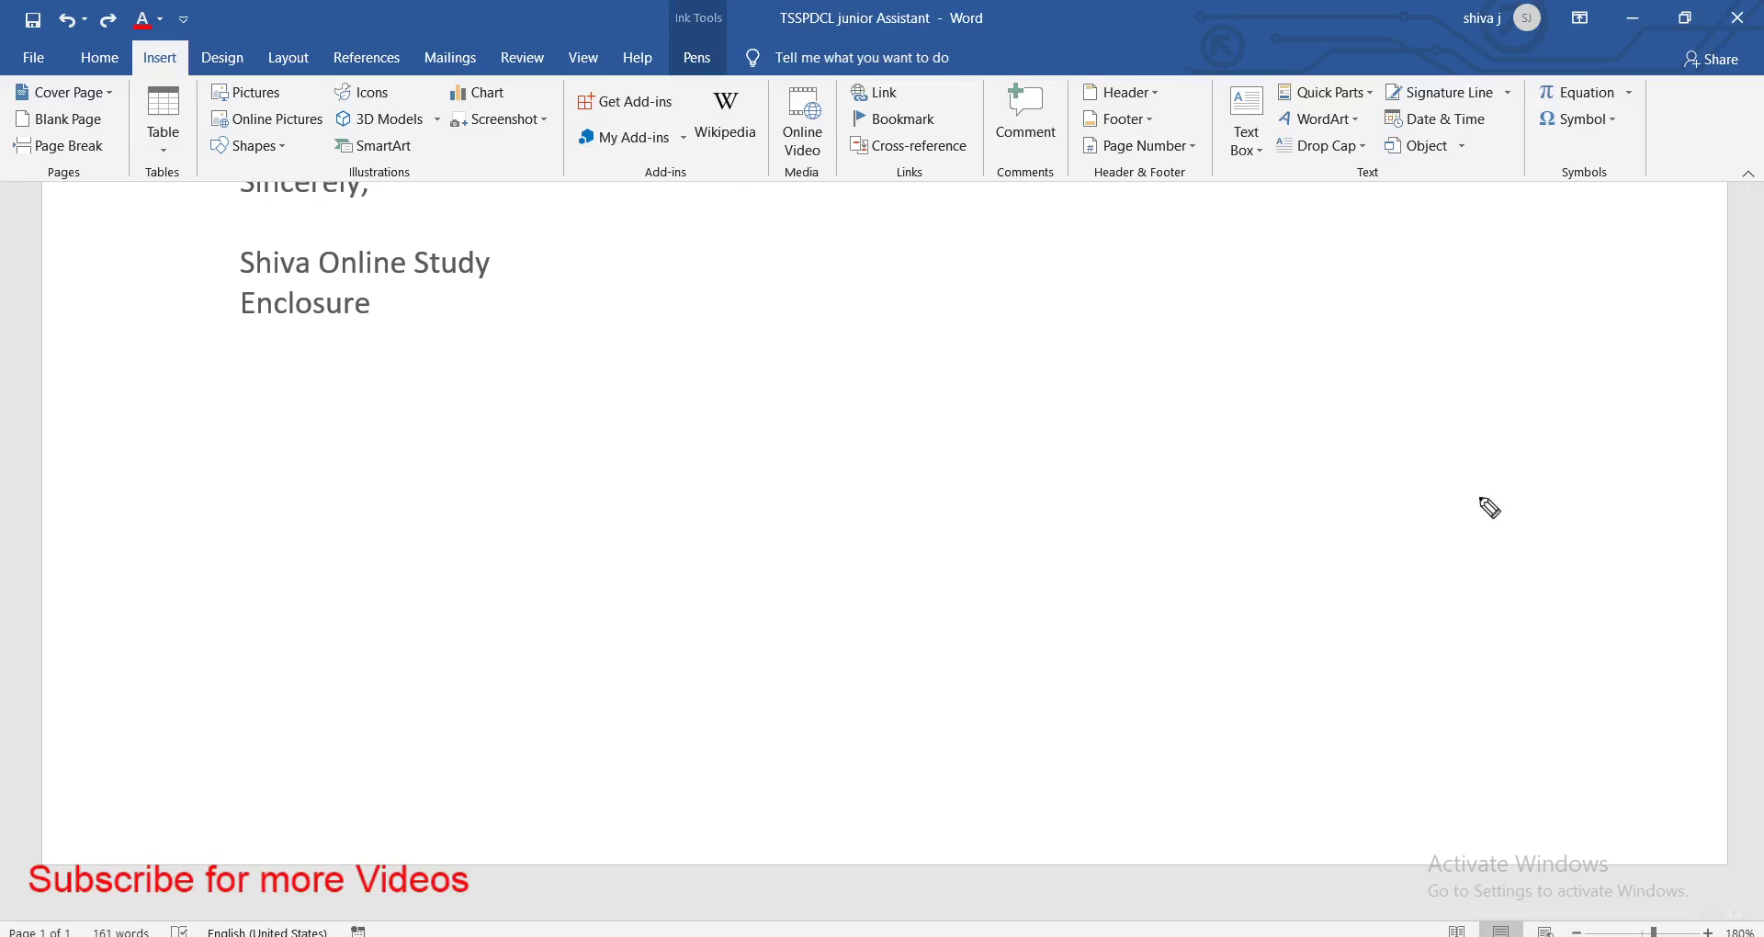
pyautogui.moveTo(1329, 479)
pyautogui.mouseDown()
pyautogui.moveTo(1334, 627)
pyautogui.moveTo(1621, 443)
pyautogui.moveTo(1392, 570)
pyautogui.mouseUp()
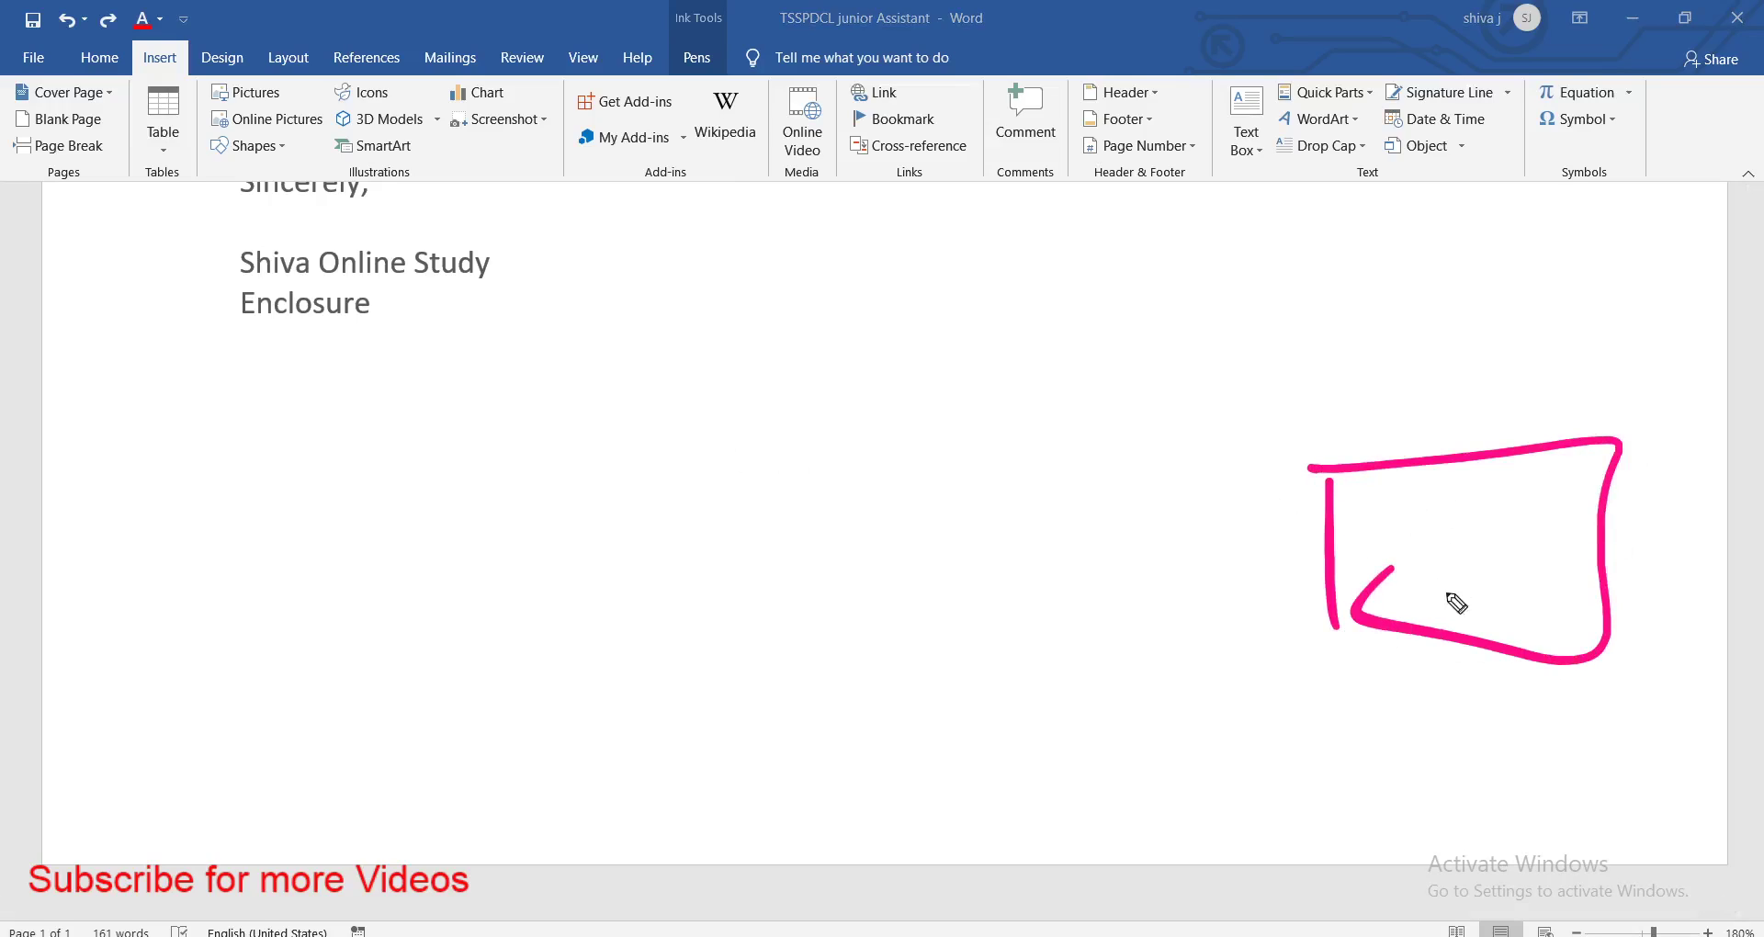
pyautogui.hotkey('ctrl', 'z')
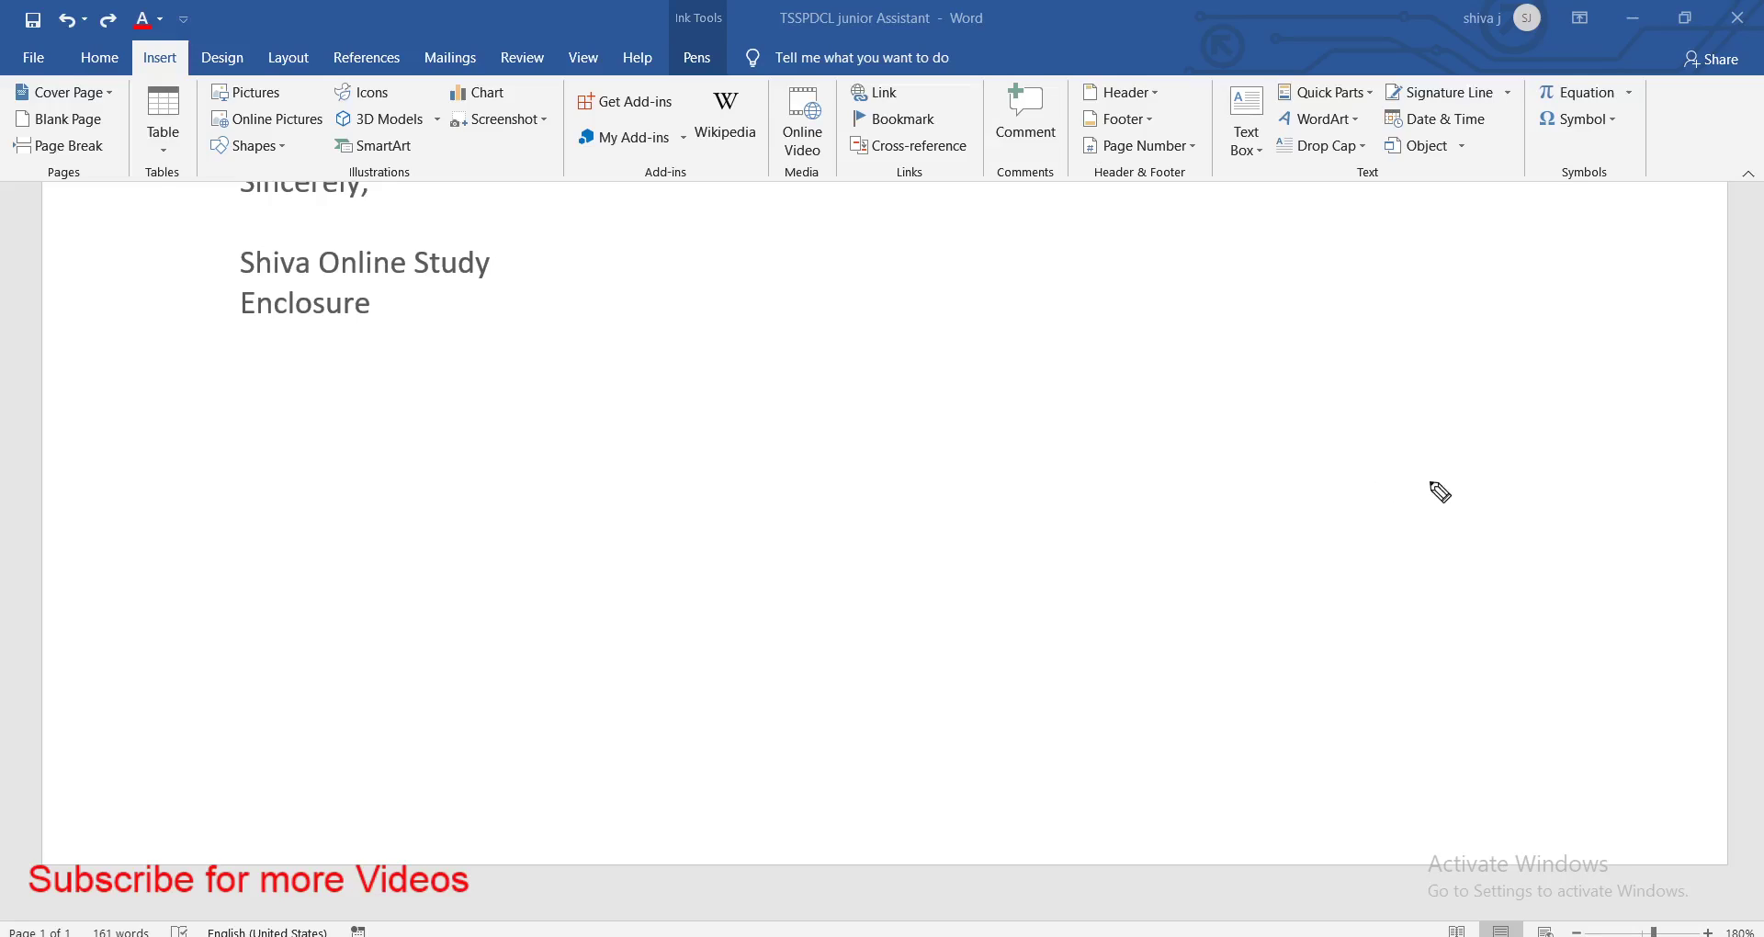
pyautogui.moveTo(1370, 492); pyautogui.dragTo(1314, 565)
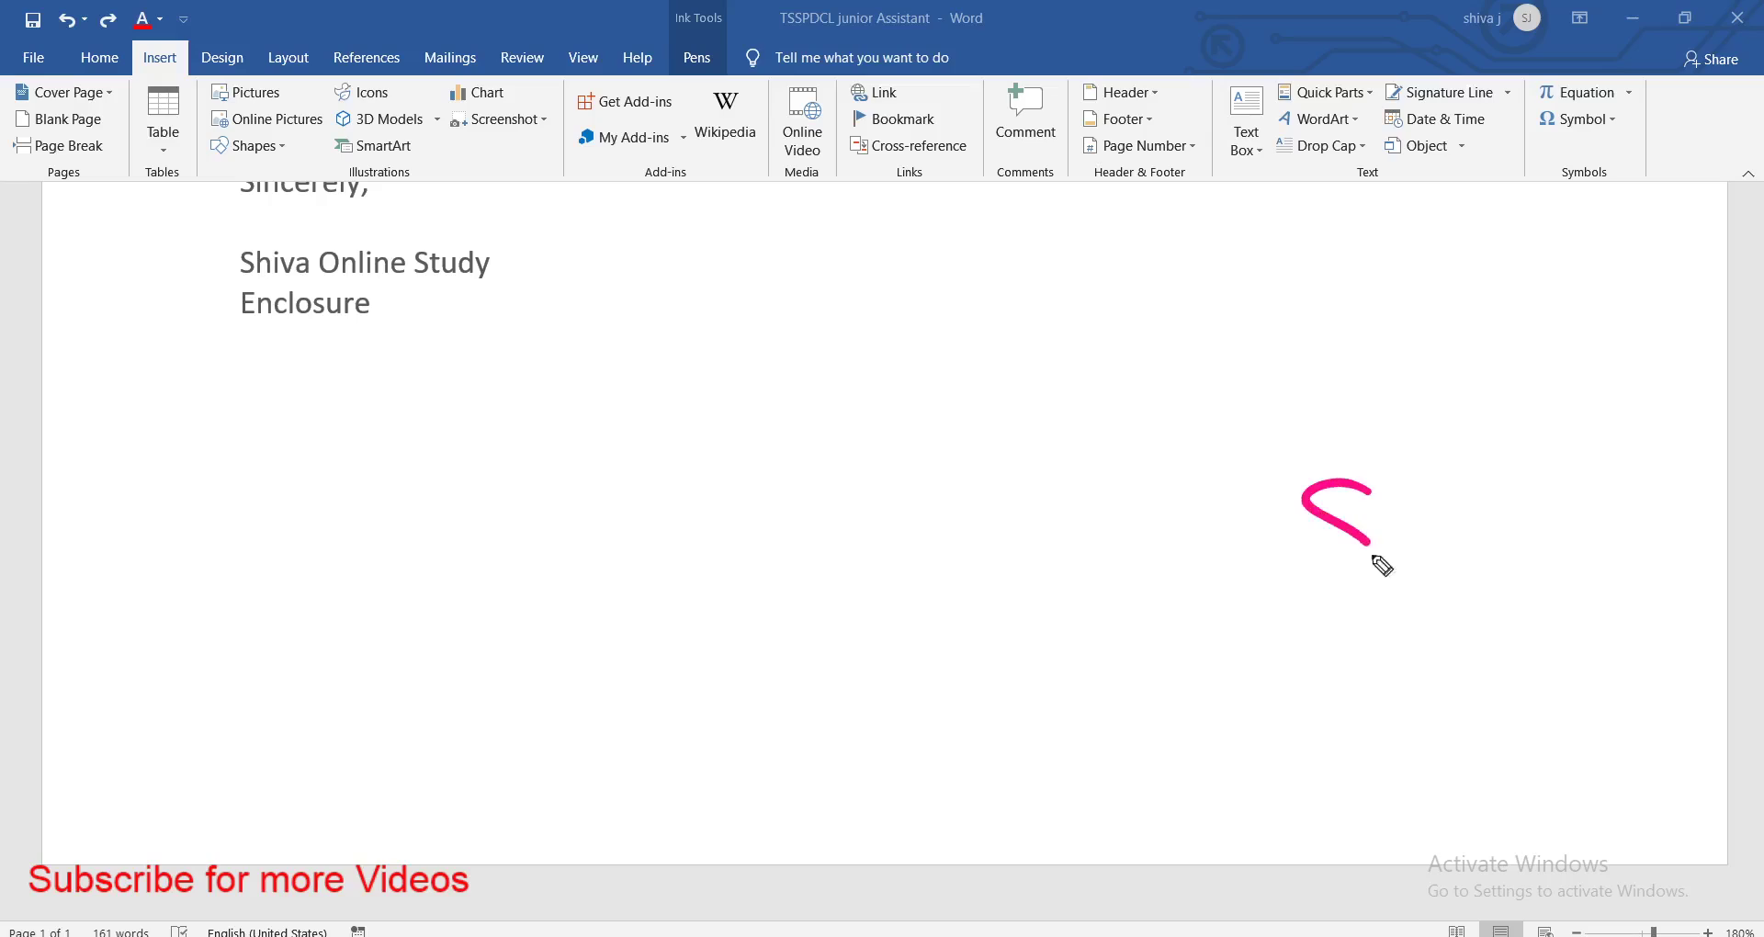
pyautogui.click(1388, 500)
pyautogui.moveTo(1391, 525)
pyautogui.mouseDown()
pyautogui.moveTo(1445, 604)
pyautogui.moveTo(1427, 601)
pyautogui.mouseUp()
pyautogui.moveTo(1462, 562)
pyautogui.mouseDown()
pyautogui.moveTo(1561, 560)
pyautogui.moveTo(1588, 501)
pyautogui.mouseUp()
pyautogui.moveTo(1552, 524)
pyautogui.mouseDown()
pyautogui.moveTo(1609, 549)
pyautogui.moveTo(1653, 501)
pyautogui.moveTo(1695, 567)
pyautogui.mouseUp()
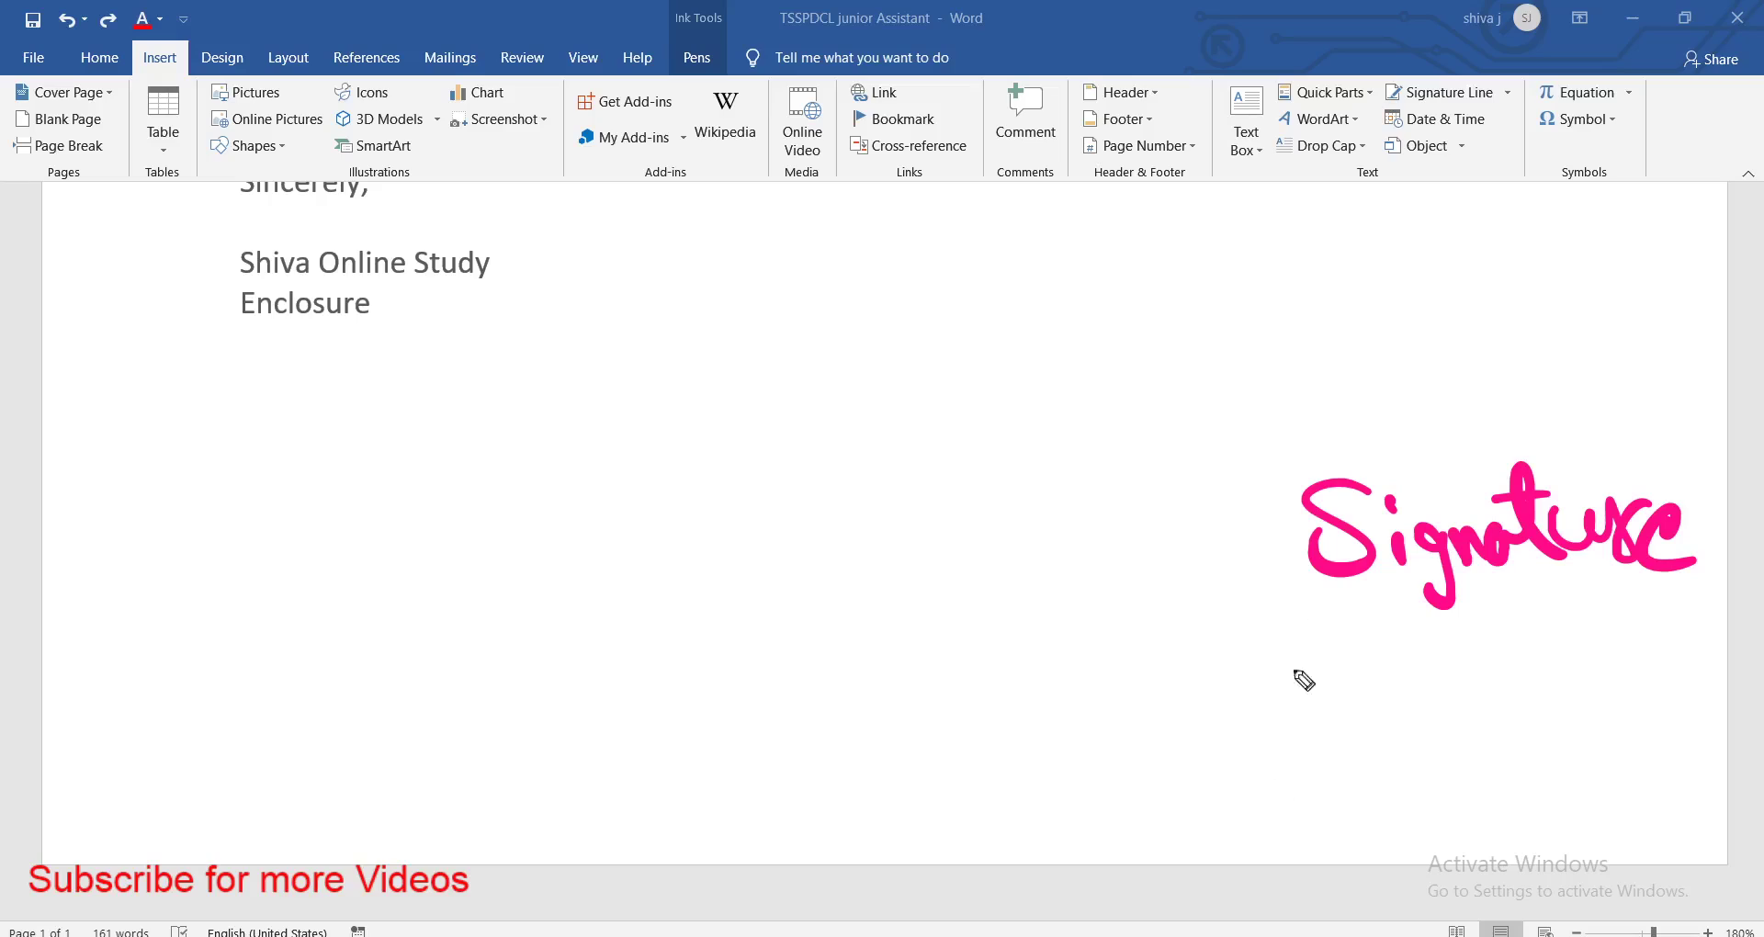
pyautogui.hotkey('ctrl', 'z')
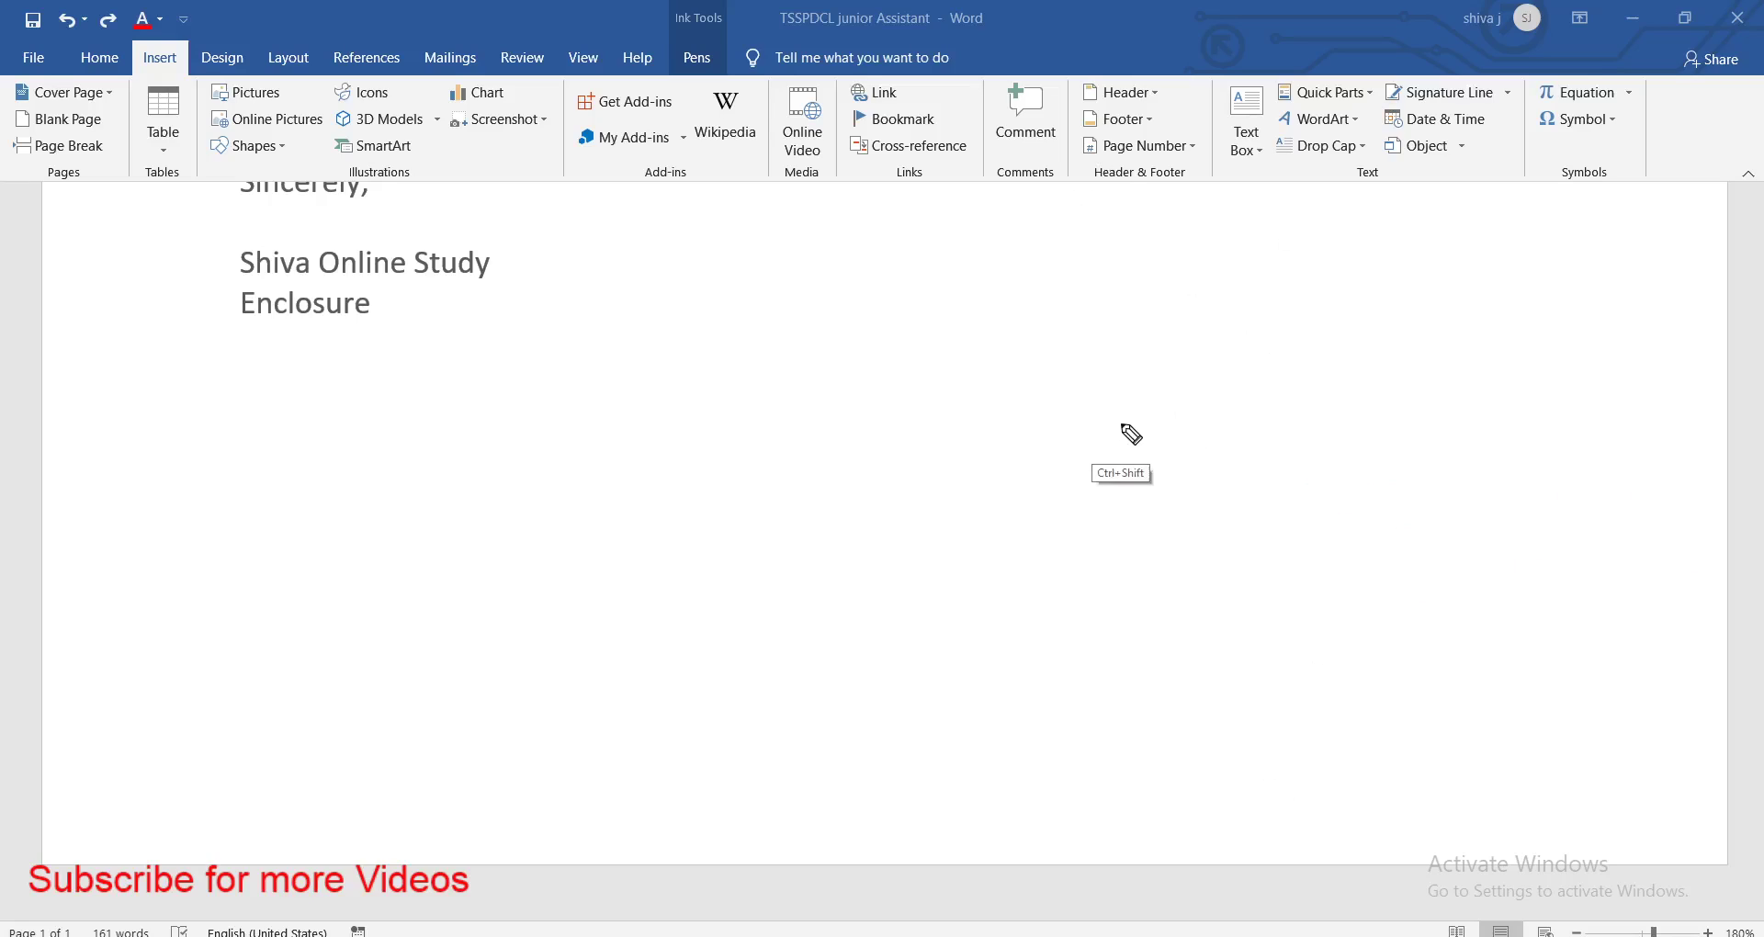
pyautogui.press('Escape')
# Insert a signature line with the suggested signer's name and the title 'jr assistant'
pyautogui.click(1439, 92)
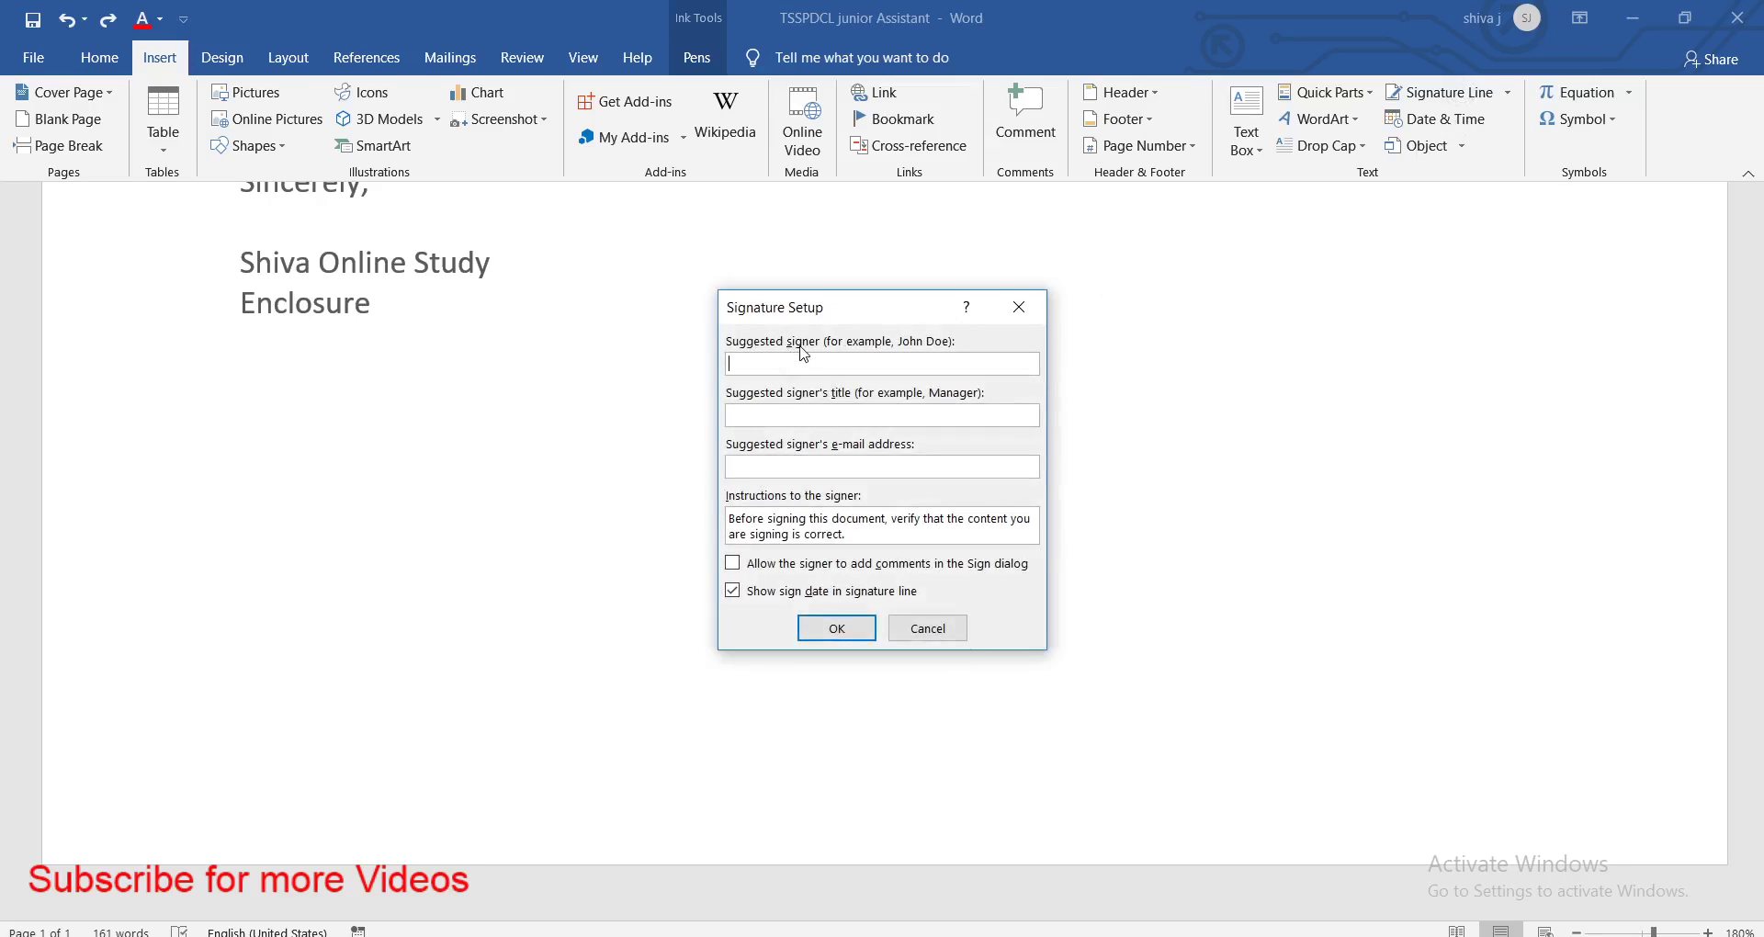
pyautogui.write('S')
pyautogui.write('hiva')
pyautogui.click(751, 414)
pyautogui.write('jr assistant')
pyautogui.click(827, 630)
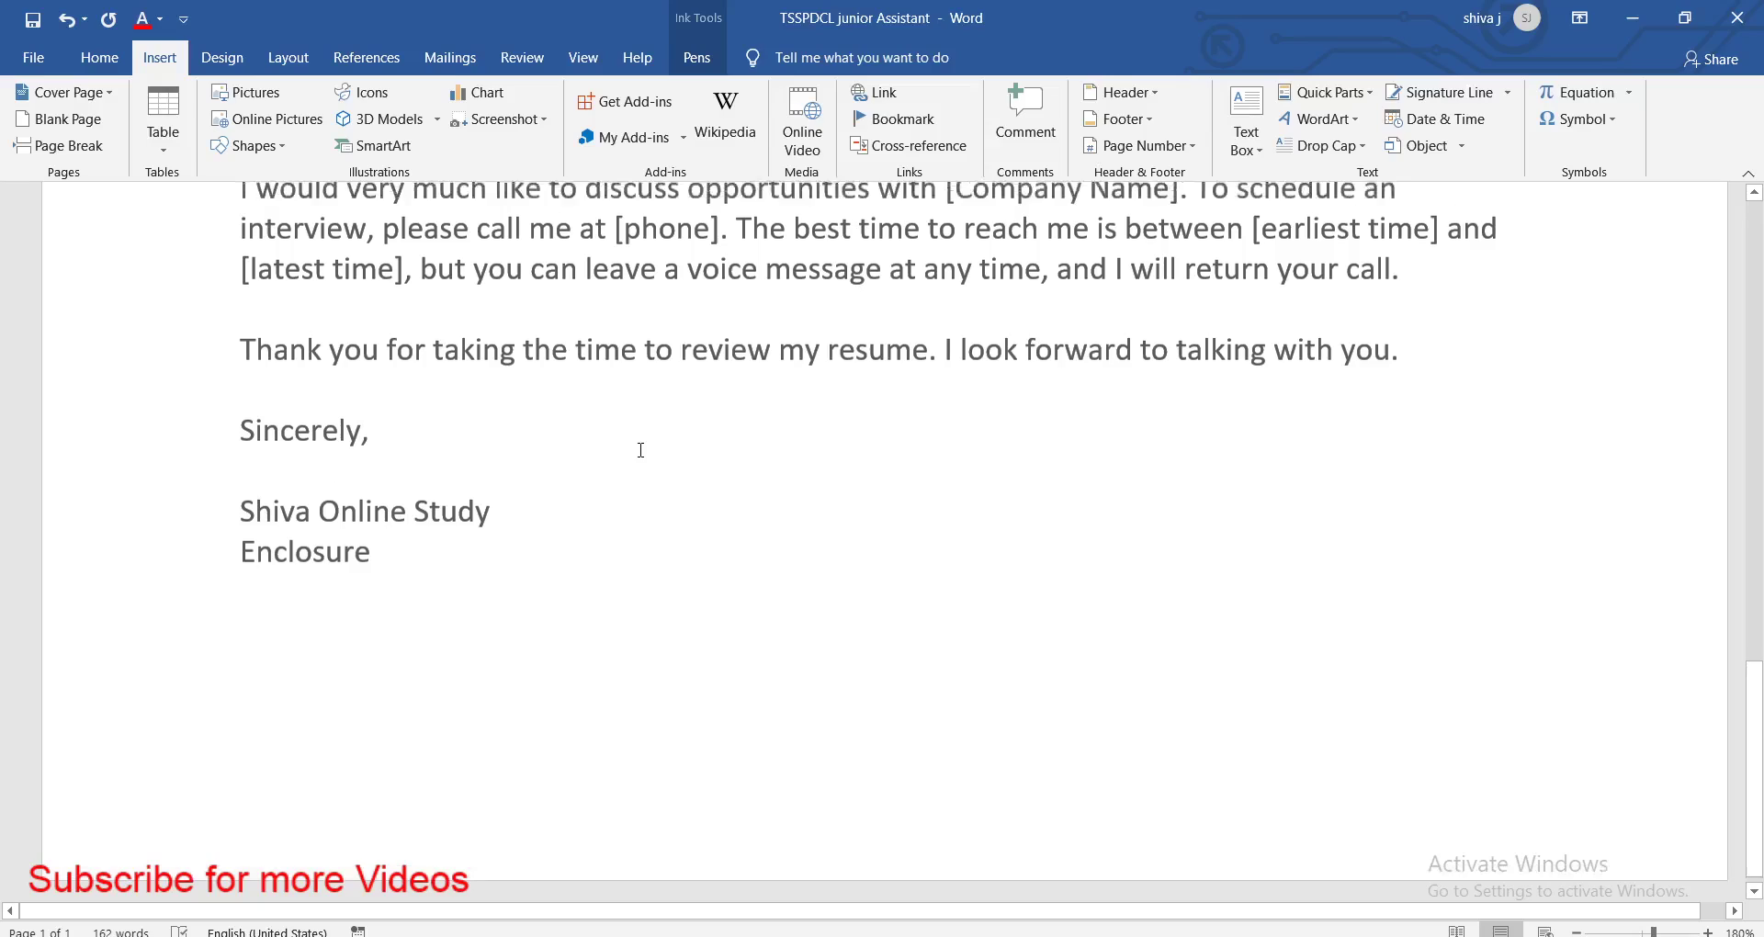
pyautogui.scroll(5, 641, 459)
# Drag the signature line down below the closing name line
pyautogui.click(641, 491)
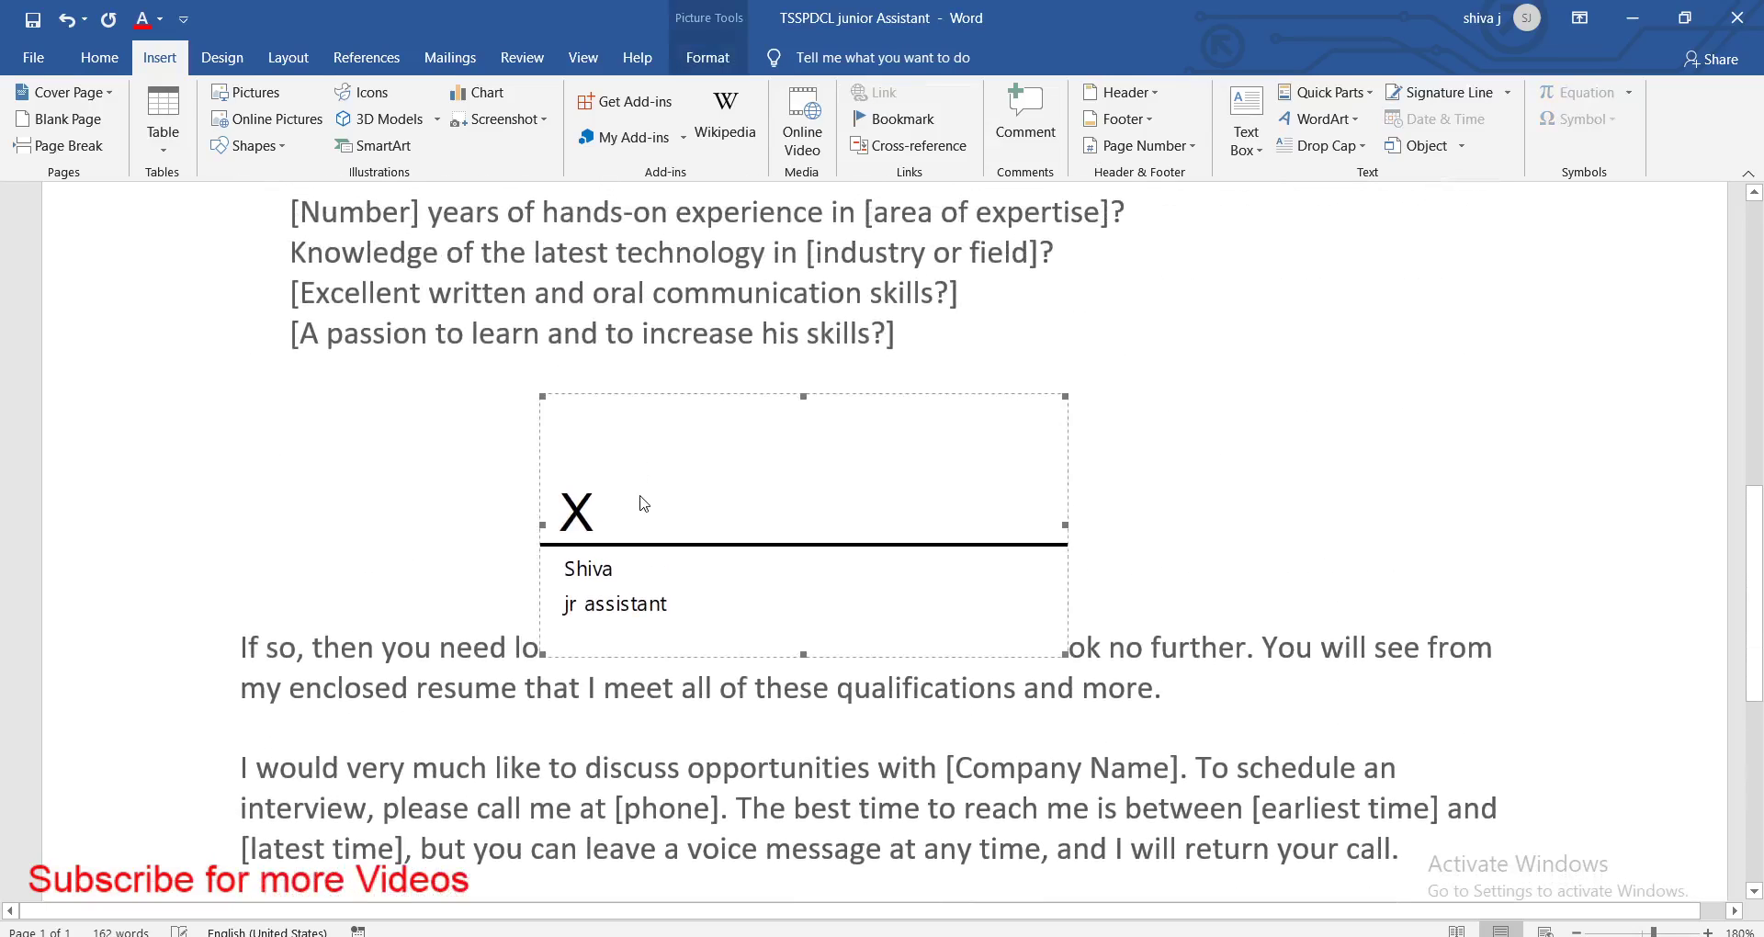
pyautogui.moveTo(838, 401); pyautogui.dragTo(1375, 795)
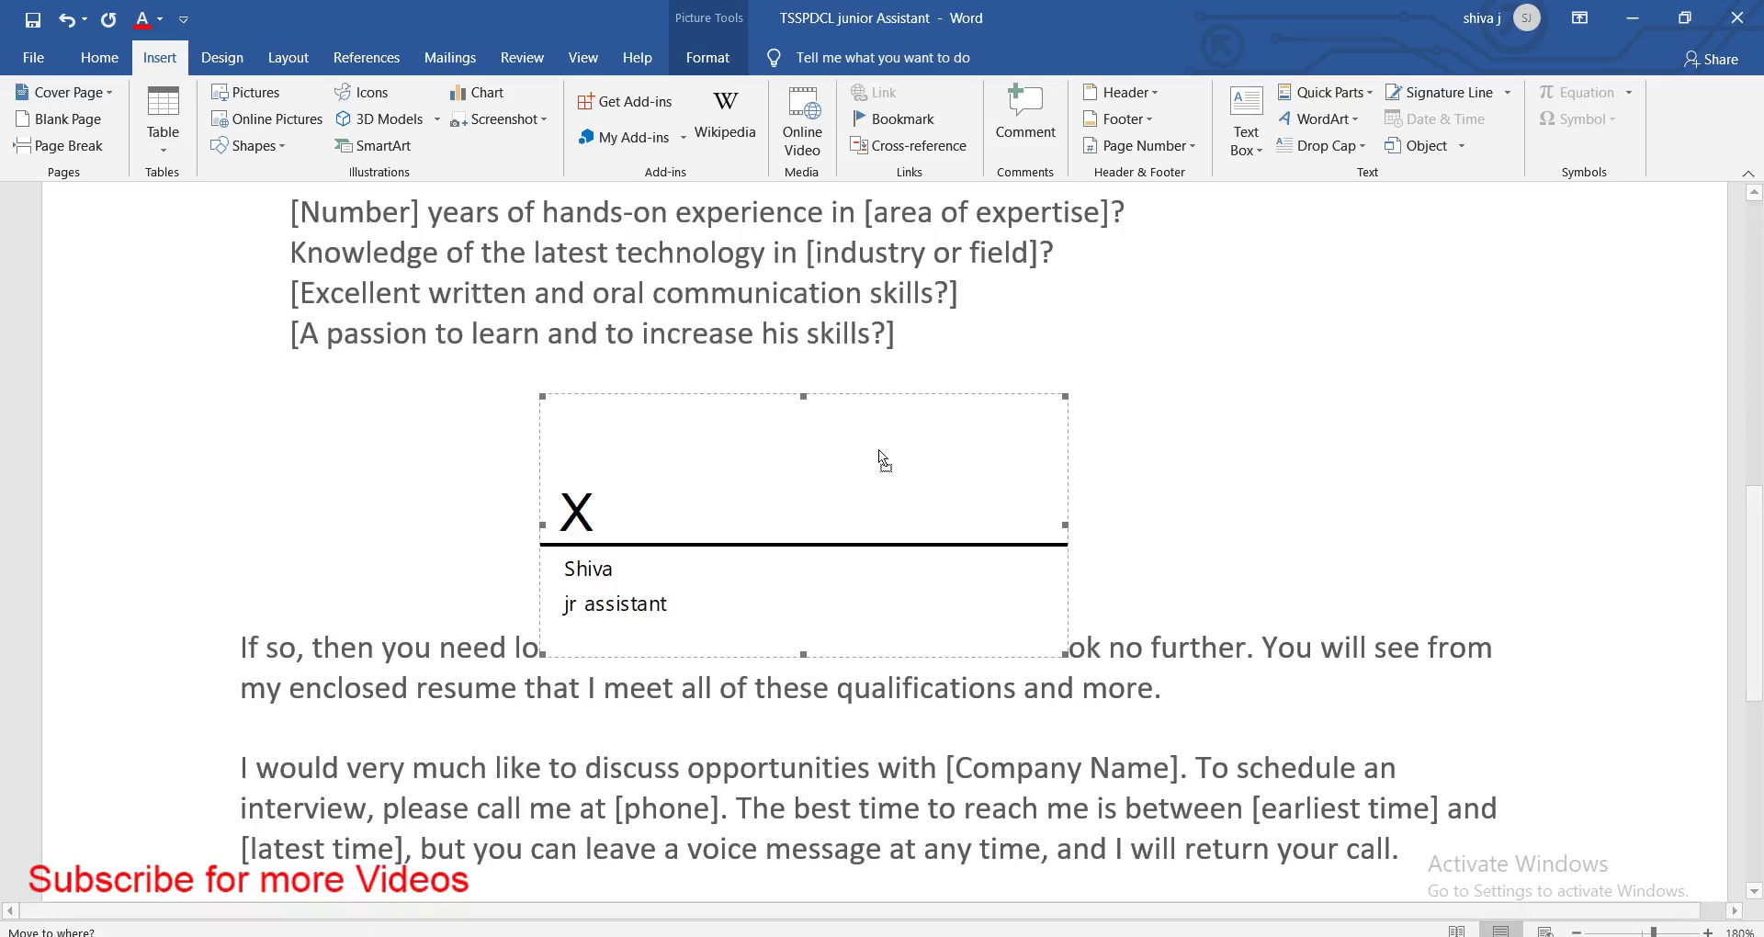
pyautogui.scroll(-3, 1375, 795)
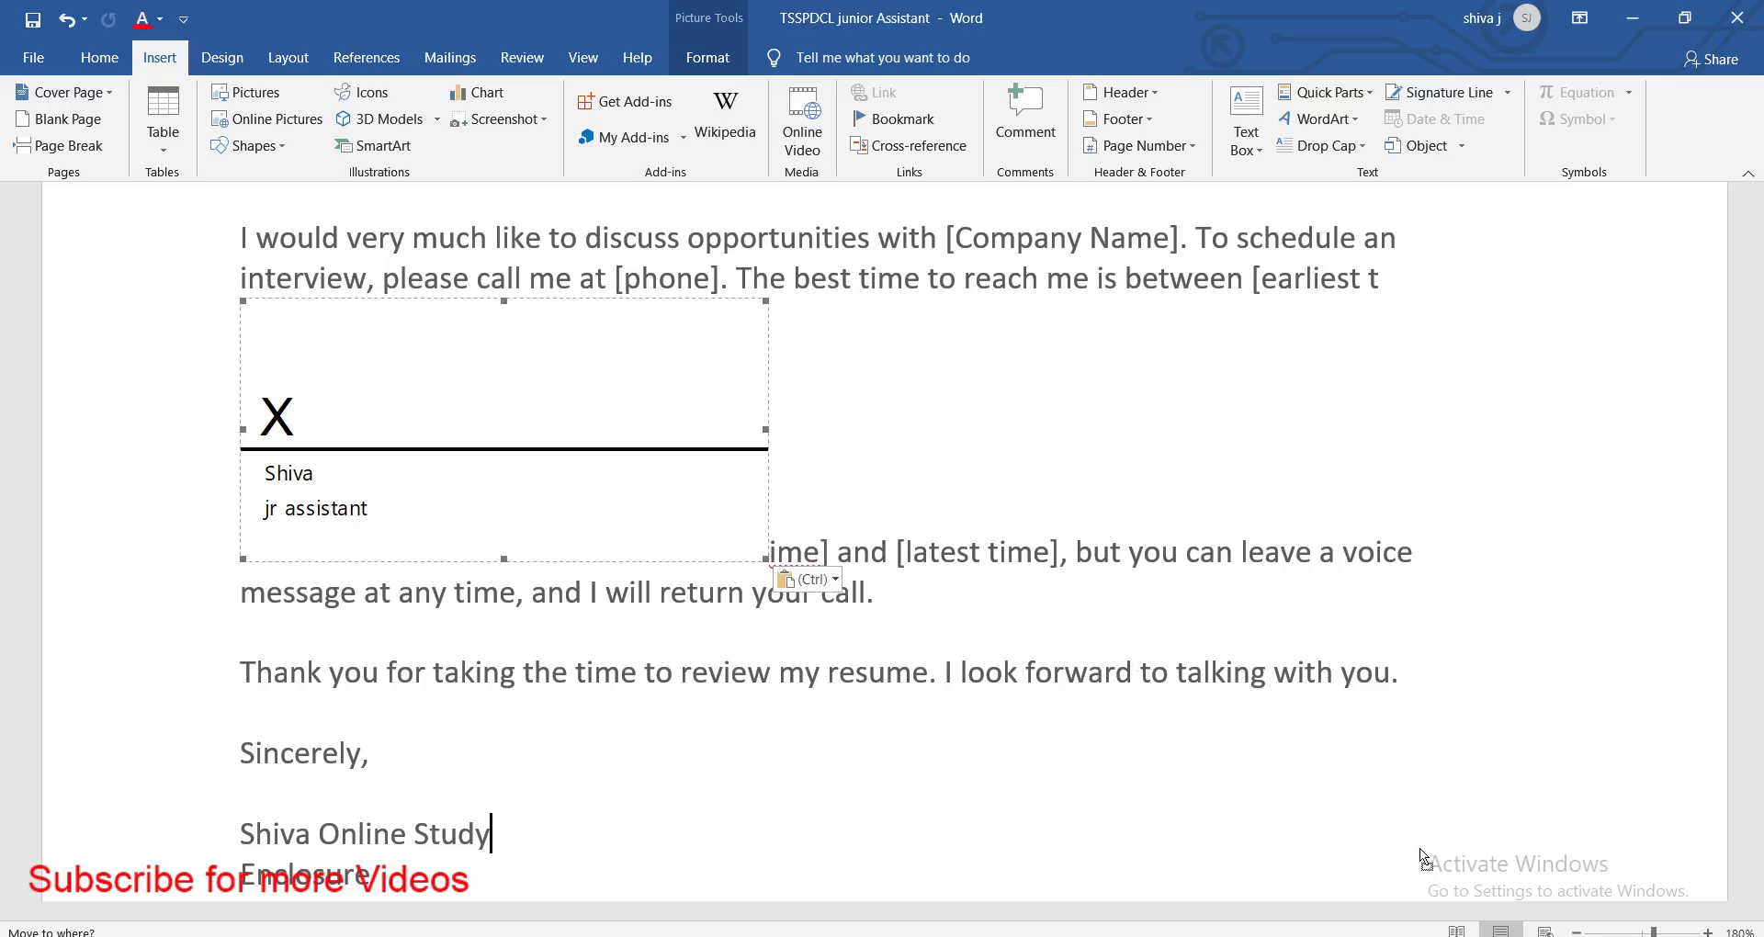
pyautogui.moveTo(1362, 781); pyautogui.dragTo(1426, 859)
pyautogui.scroll(-3, 827, 516)
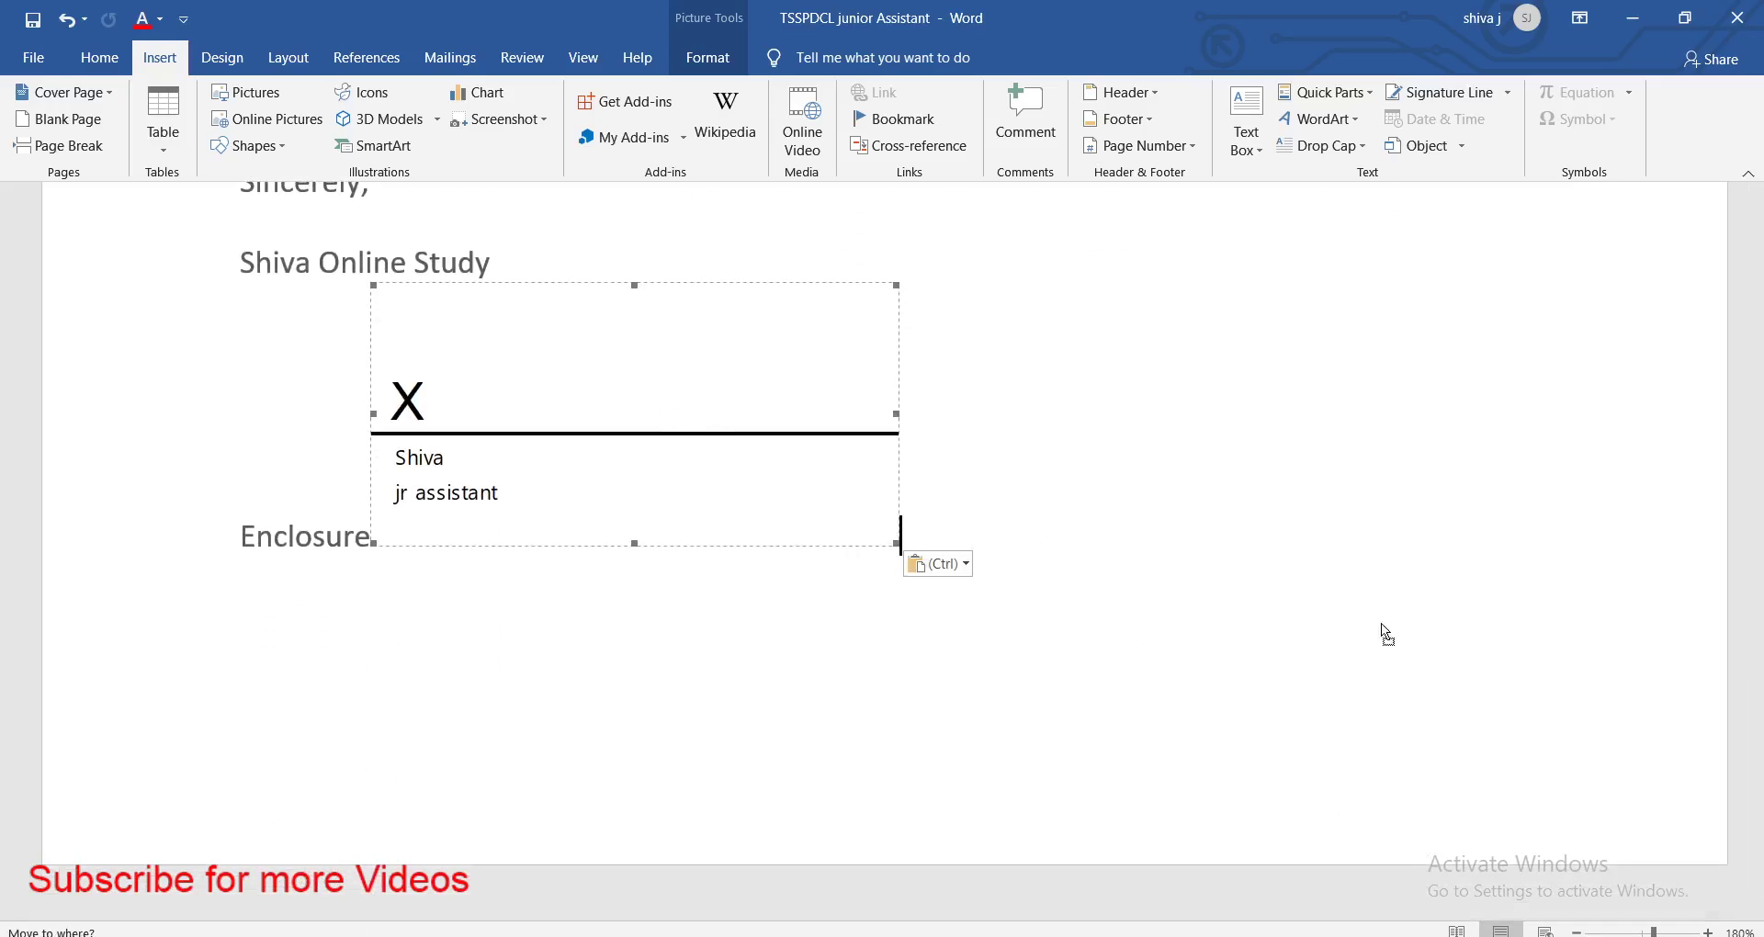
pyautogui.click(1433, 669)
pyautogui.click(855, 537)
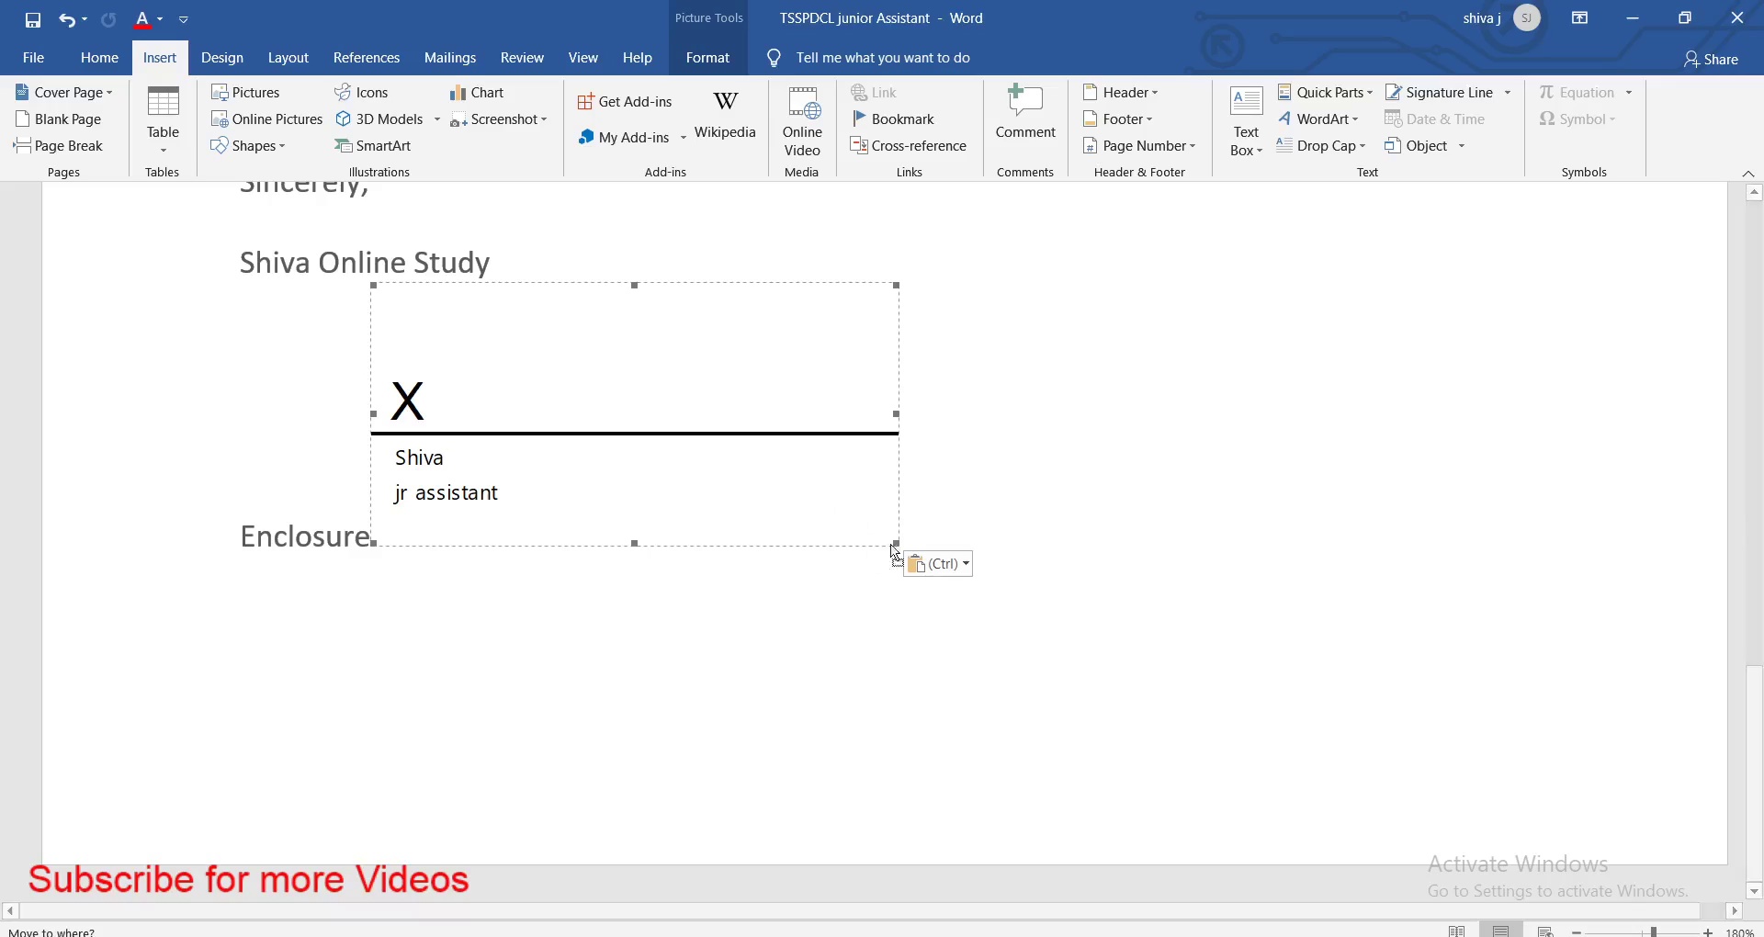
pyautogui.click(1463, 701)
pyautogui.click(697, 514)
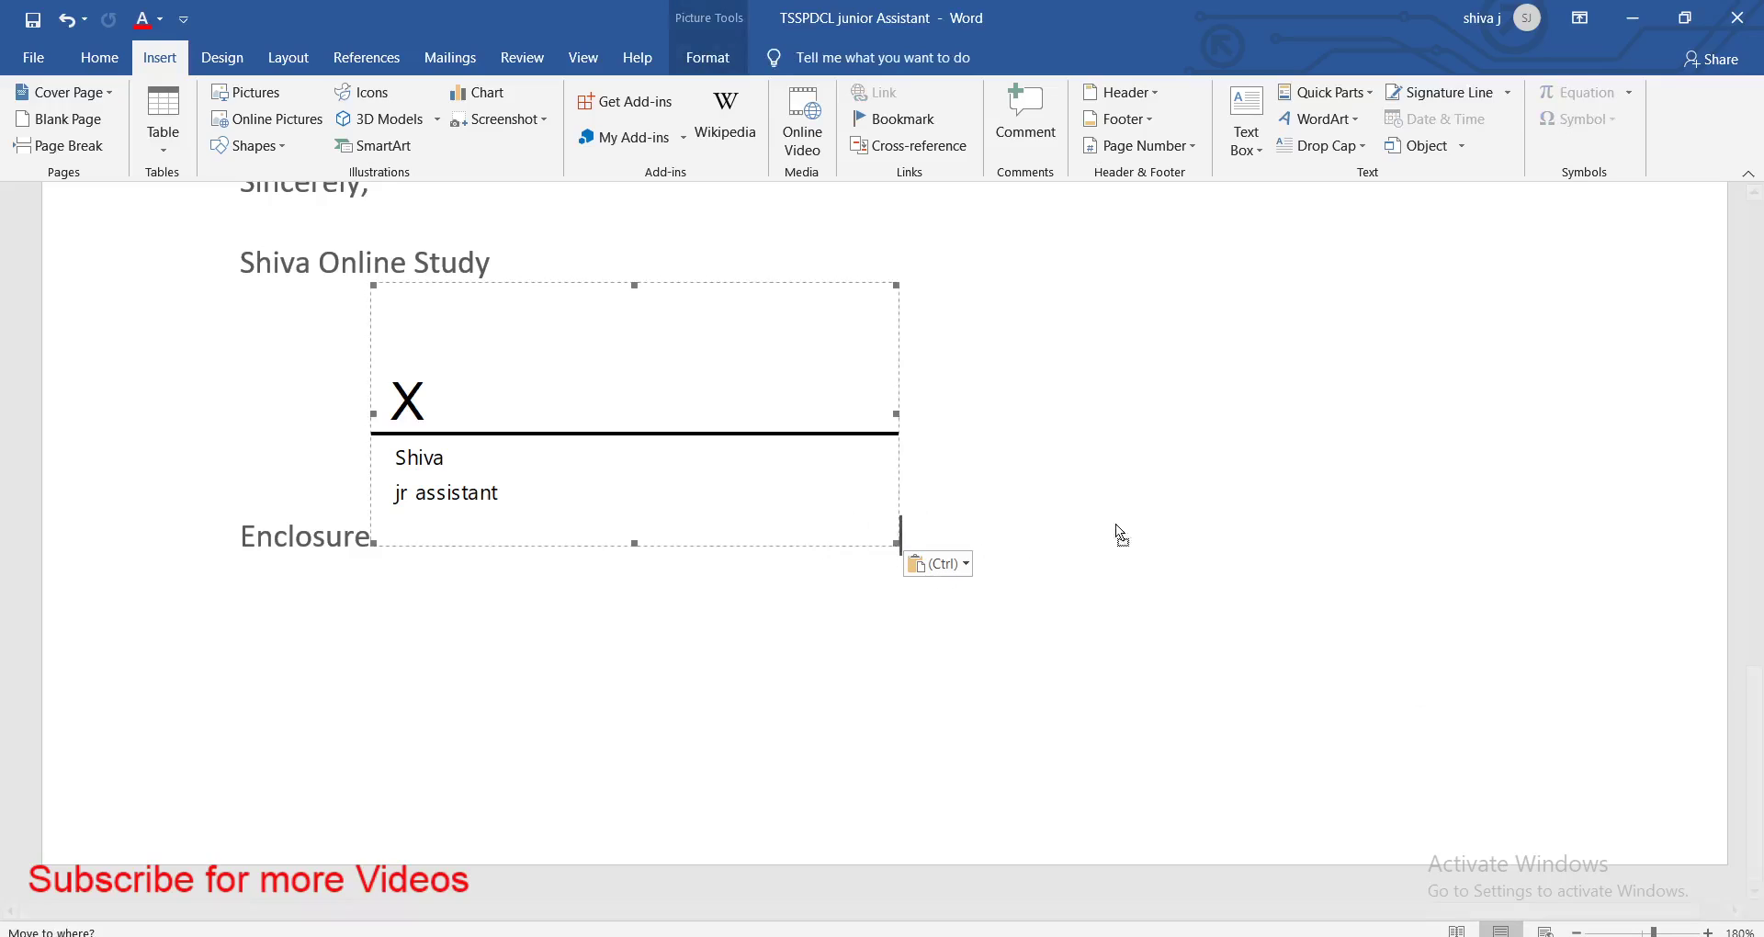
pyautogui.click(1419, 528)
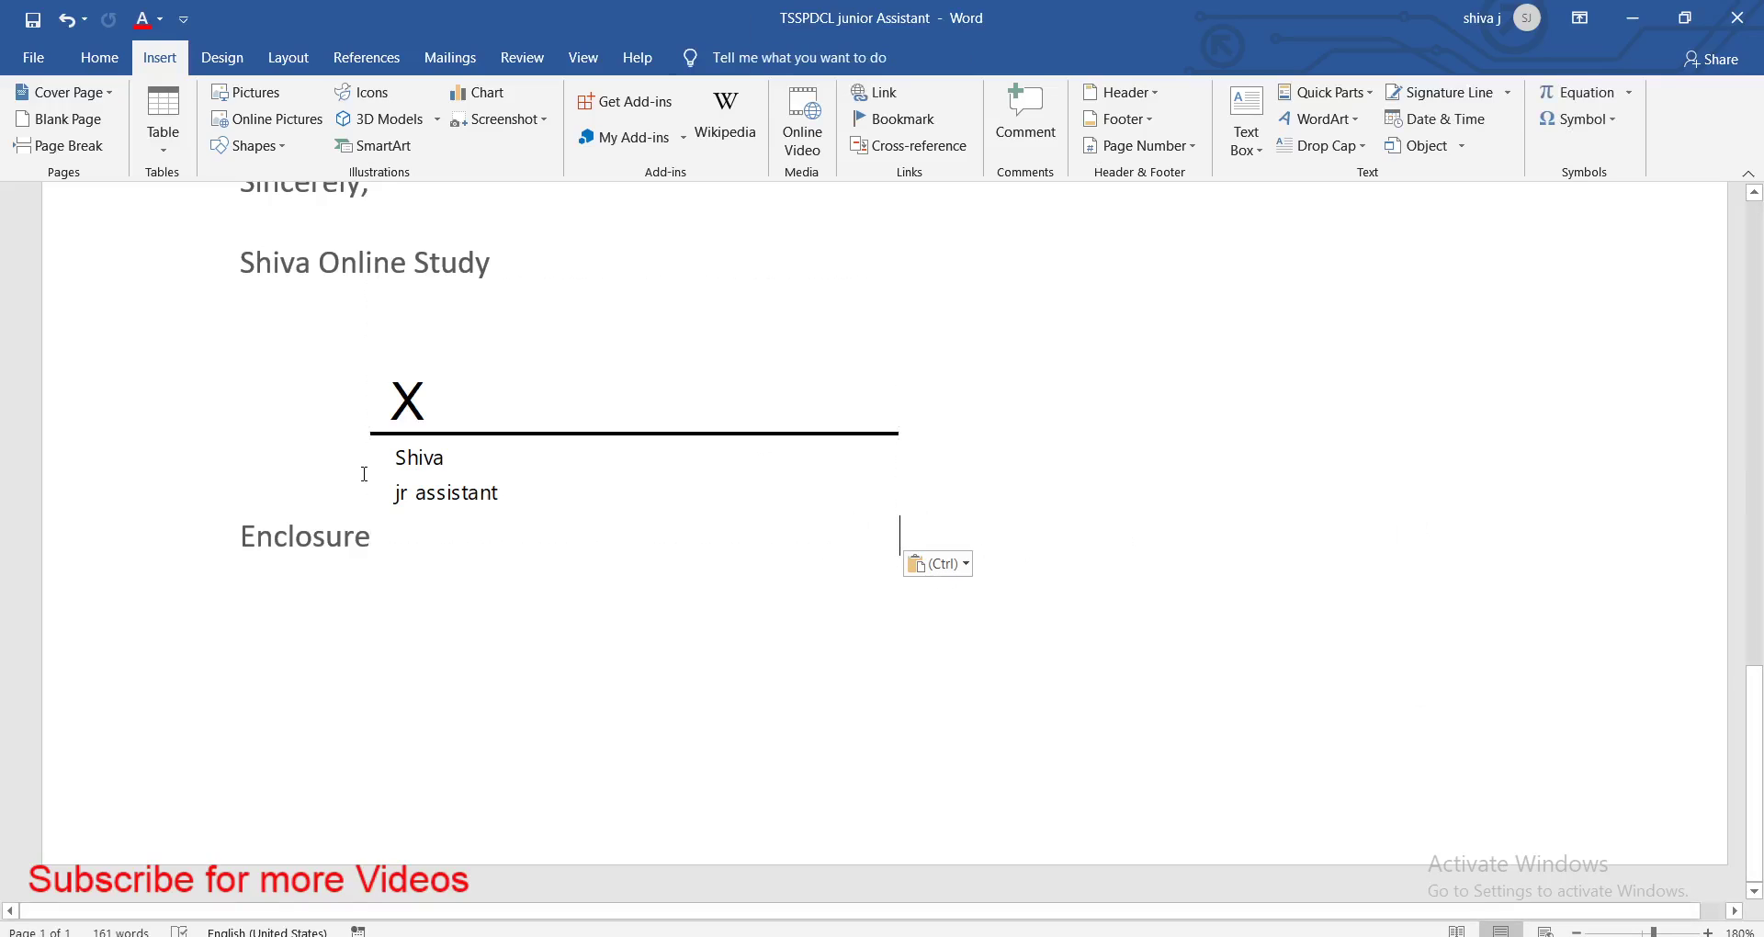
# Repair the merged text by retyping 'y' and putting 'Enclosure' back on its own line
pyautogui.click(248, 521)
pyautogui.press('BackSpace')
pyautogui.press('BackSpace')
pyautogui.press('BackSpace')
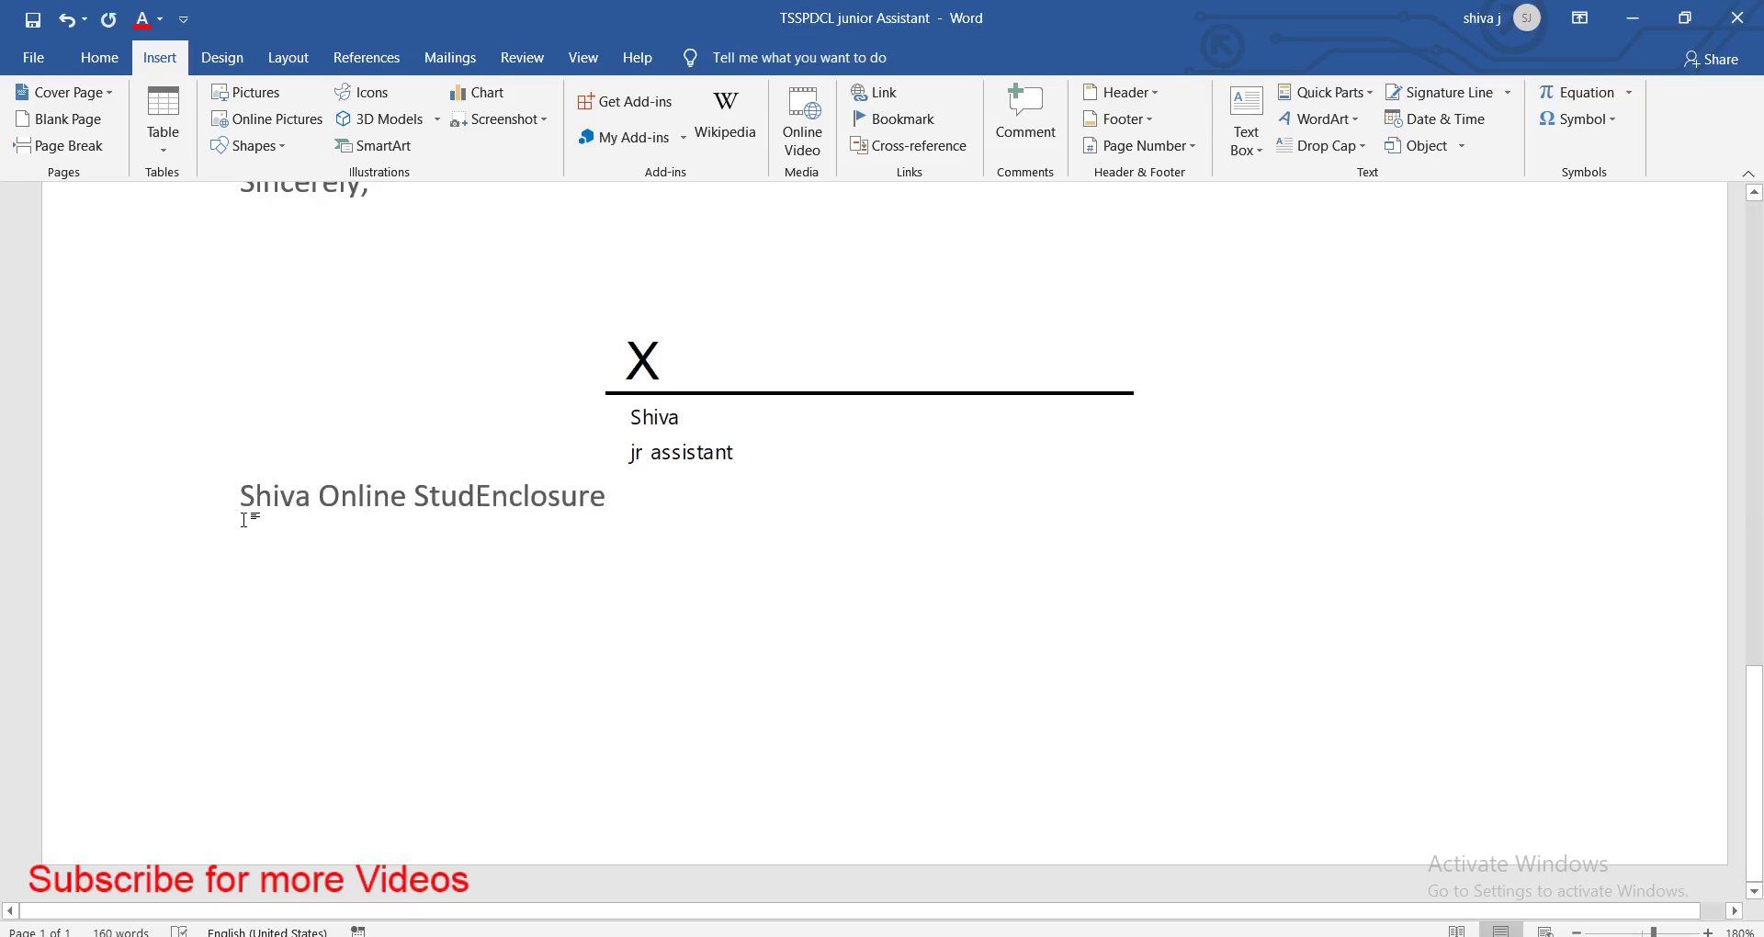
pyautogui.write('y')
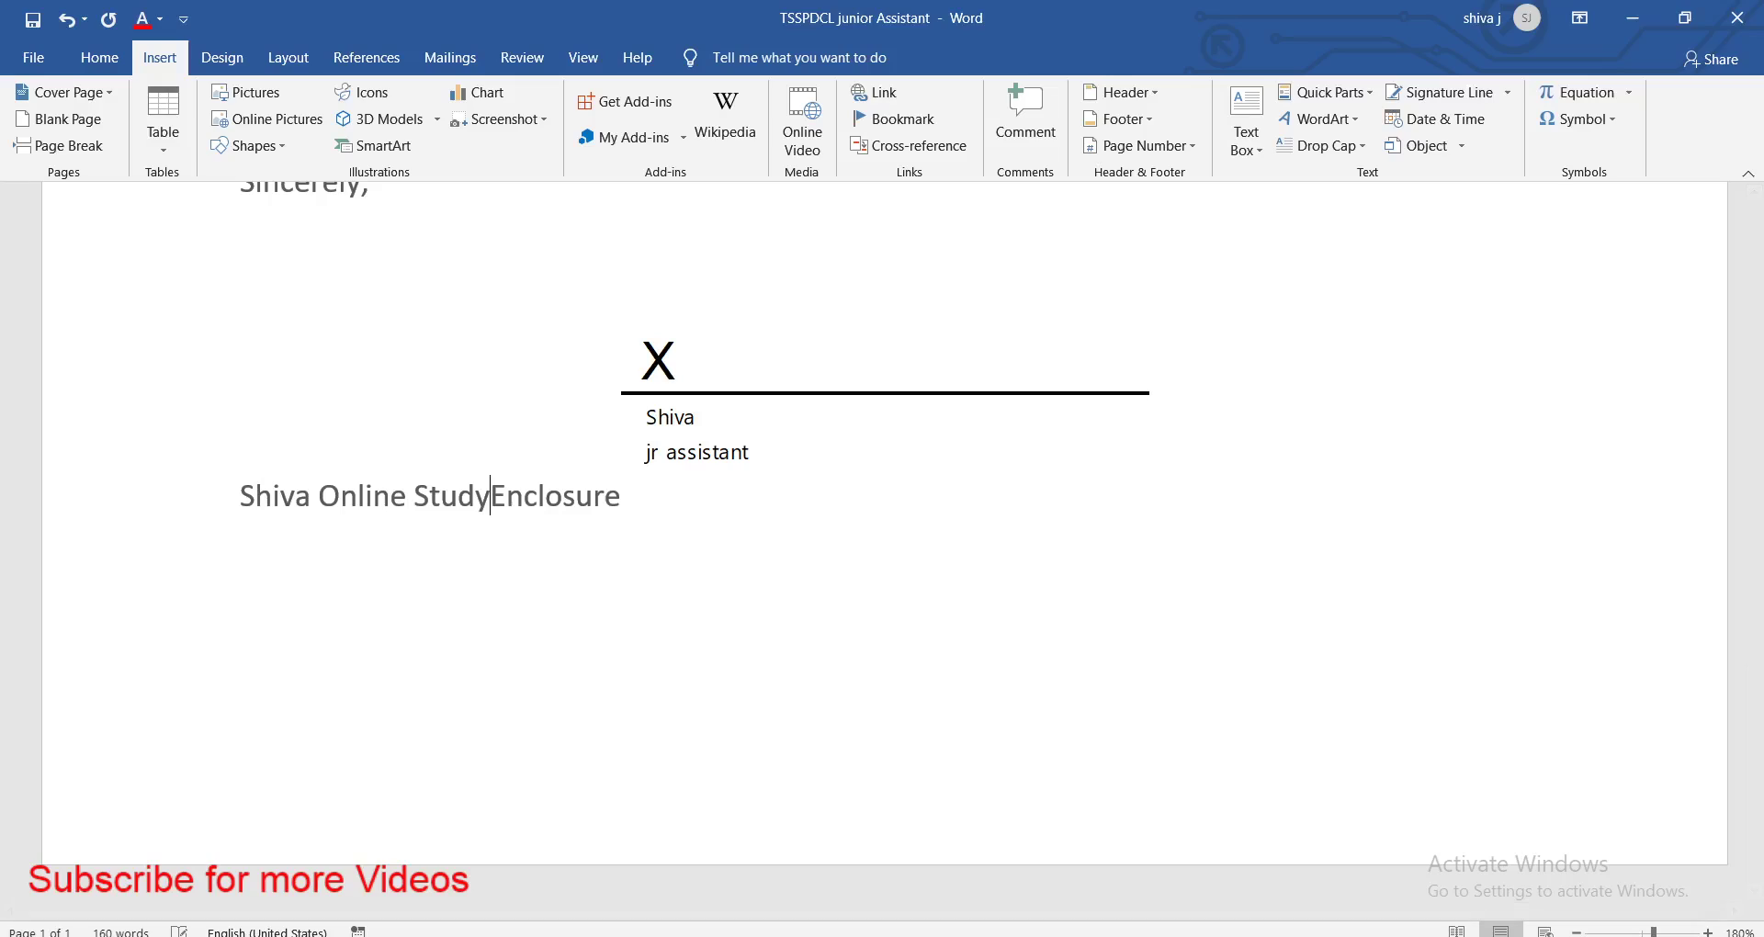
pyautogui.press('Return')
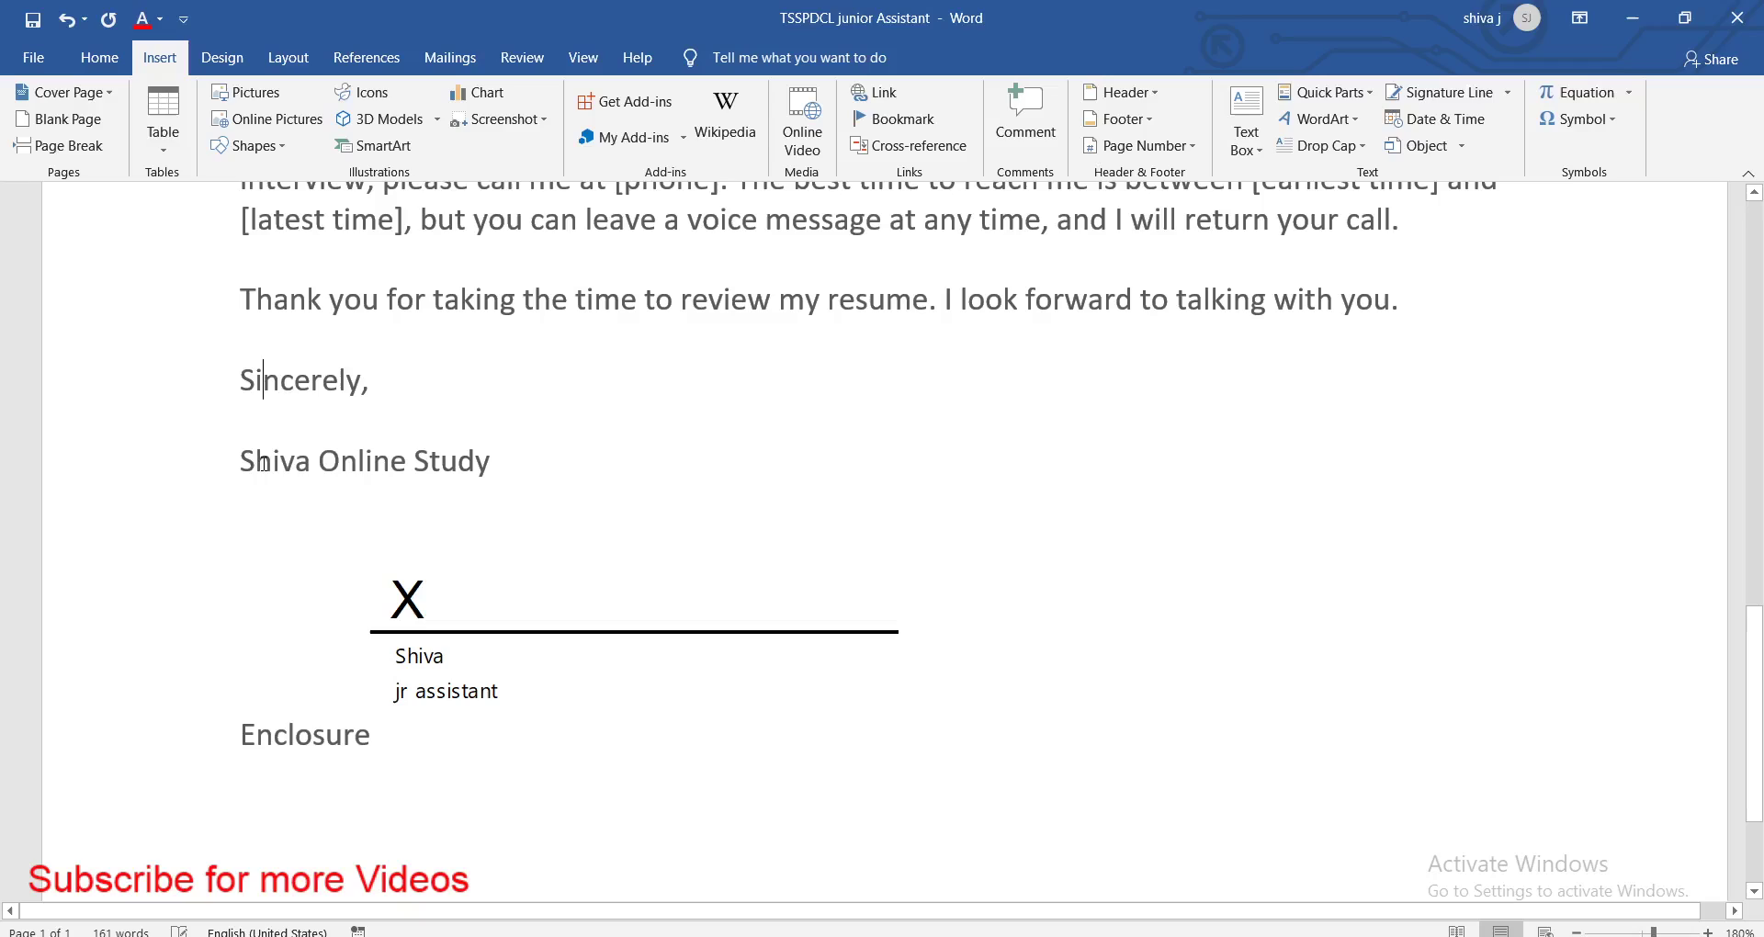
pyautogui.moveTo(263, 464); pyautogui.dragTo(394, 540)
pyautogui.click(395, 541)
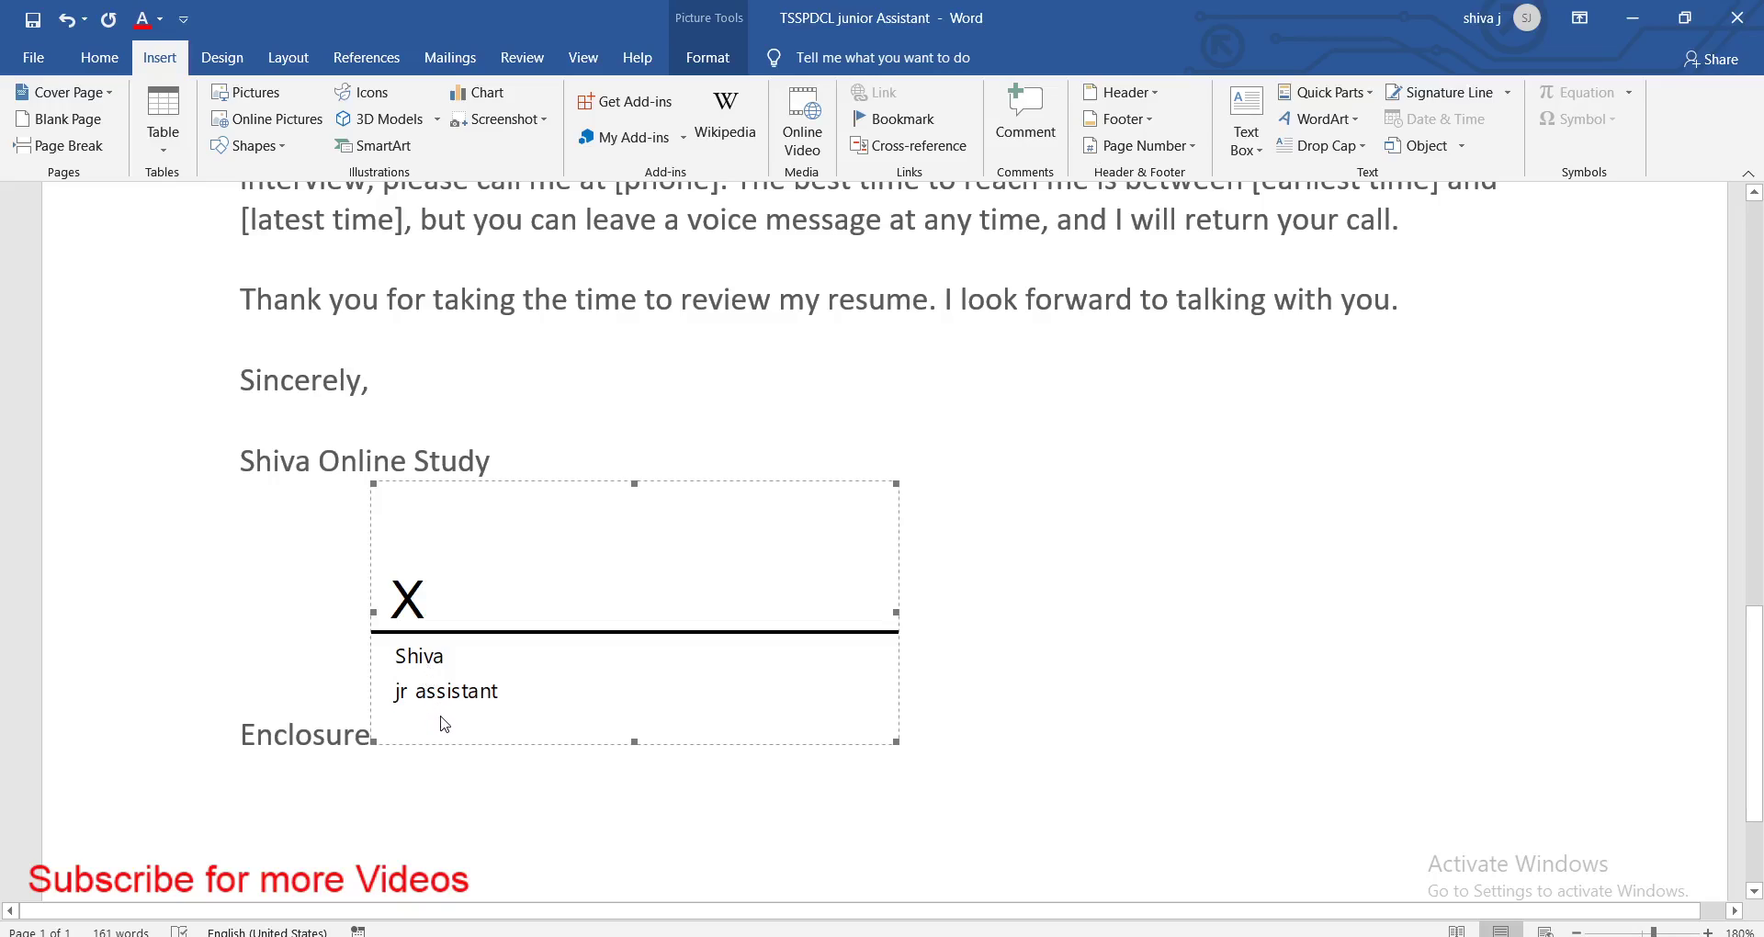
# Draw and erase ink underlines and ellipses, then undo until the signature line is removed
pyautogui.click(445, 725)
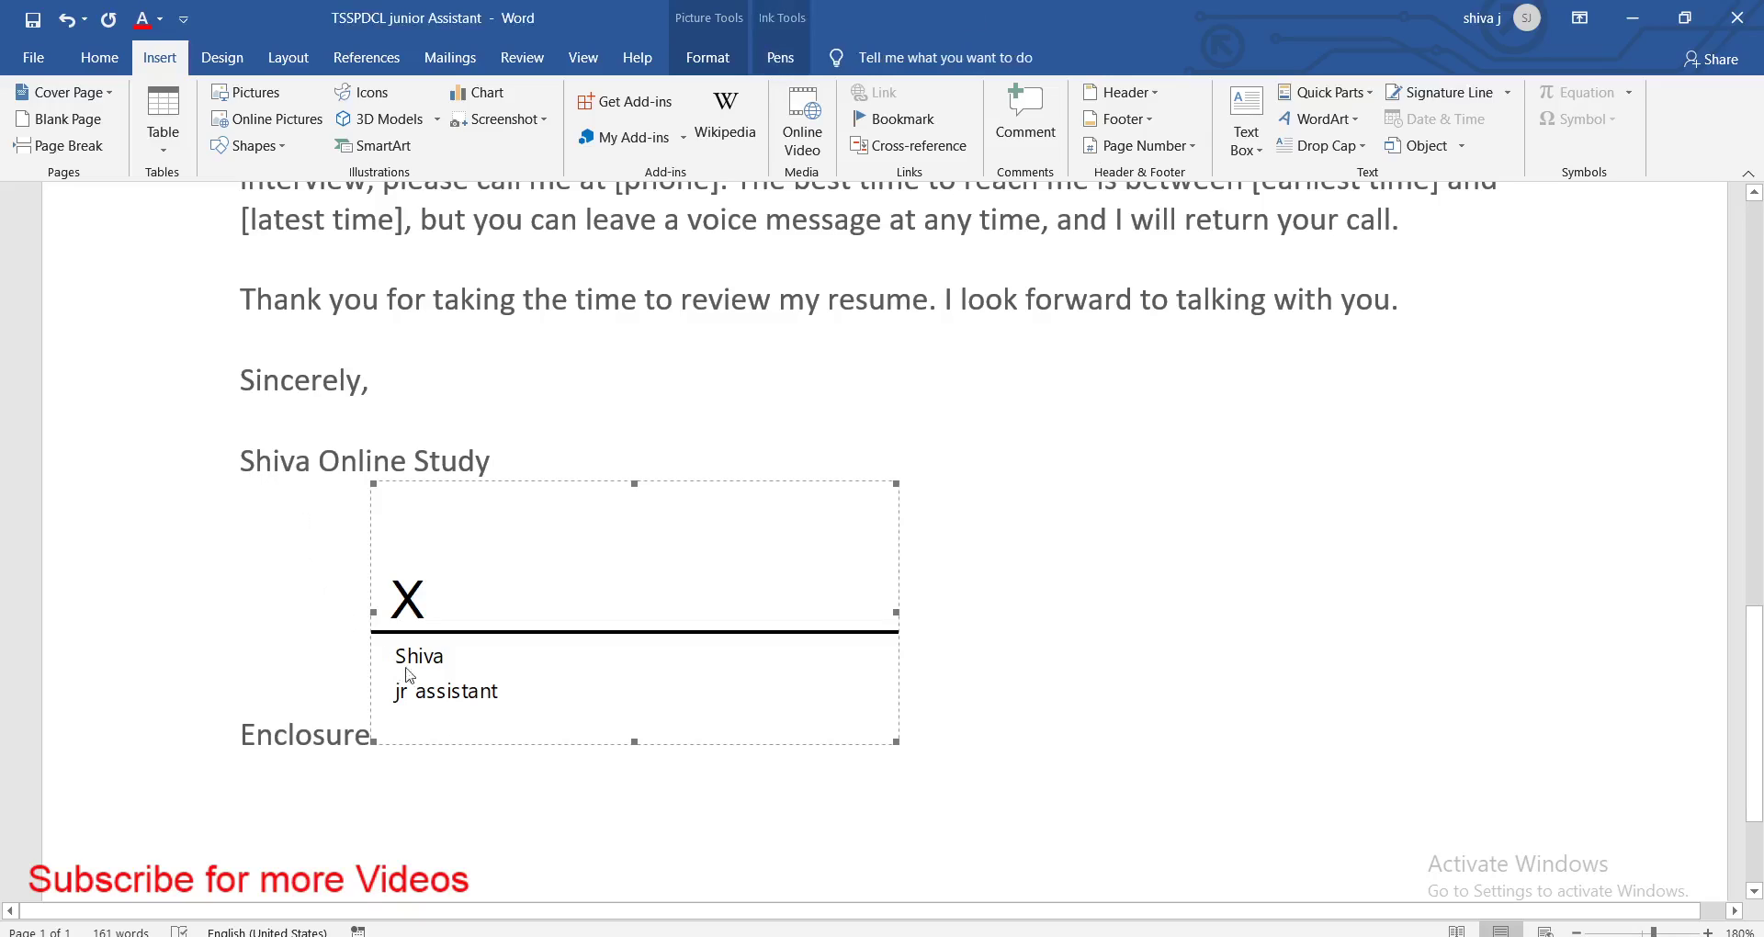
pyautogui.moveTo(398, 725); pyautogui.dragTo(636, 673)
pyautogui.moveTo(406, 774); pyautogui.dragTo(704, 693)
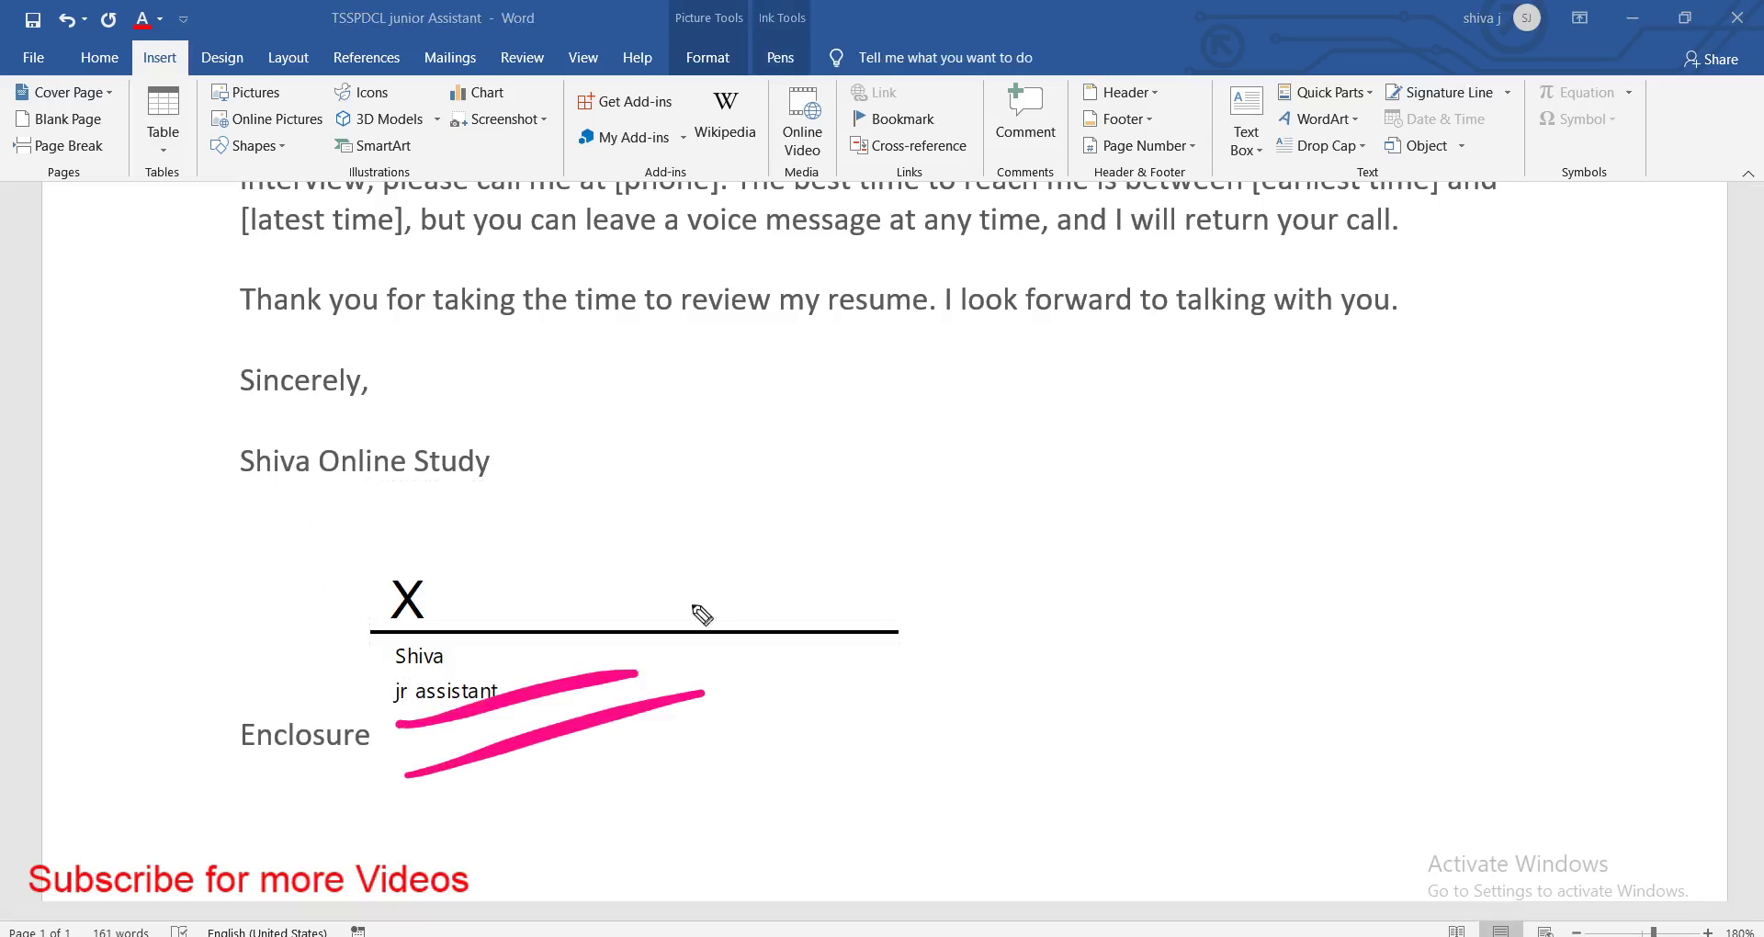
pyautogui.hotkey('ctrl', 'z')
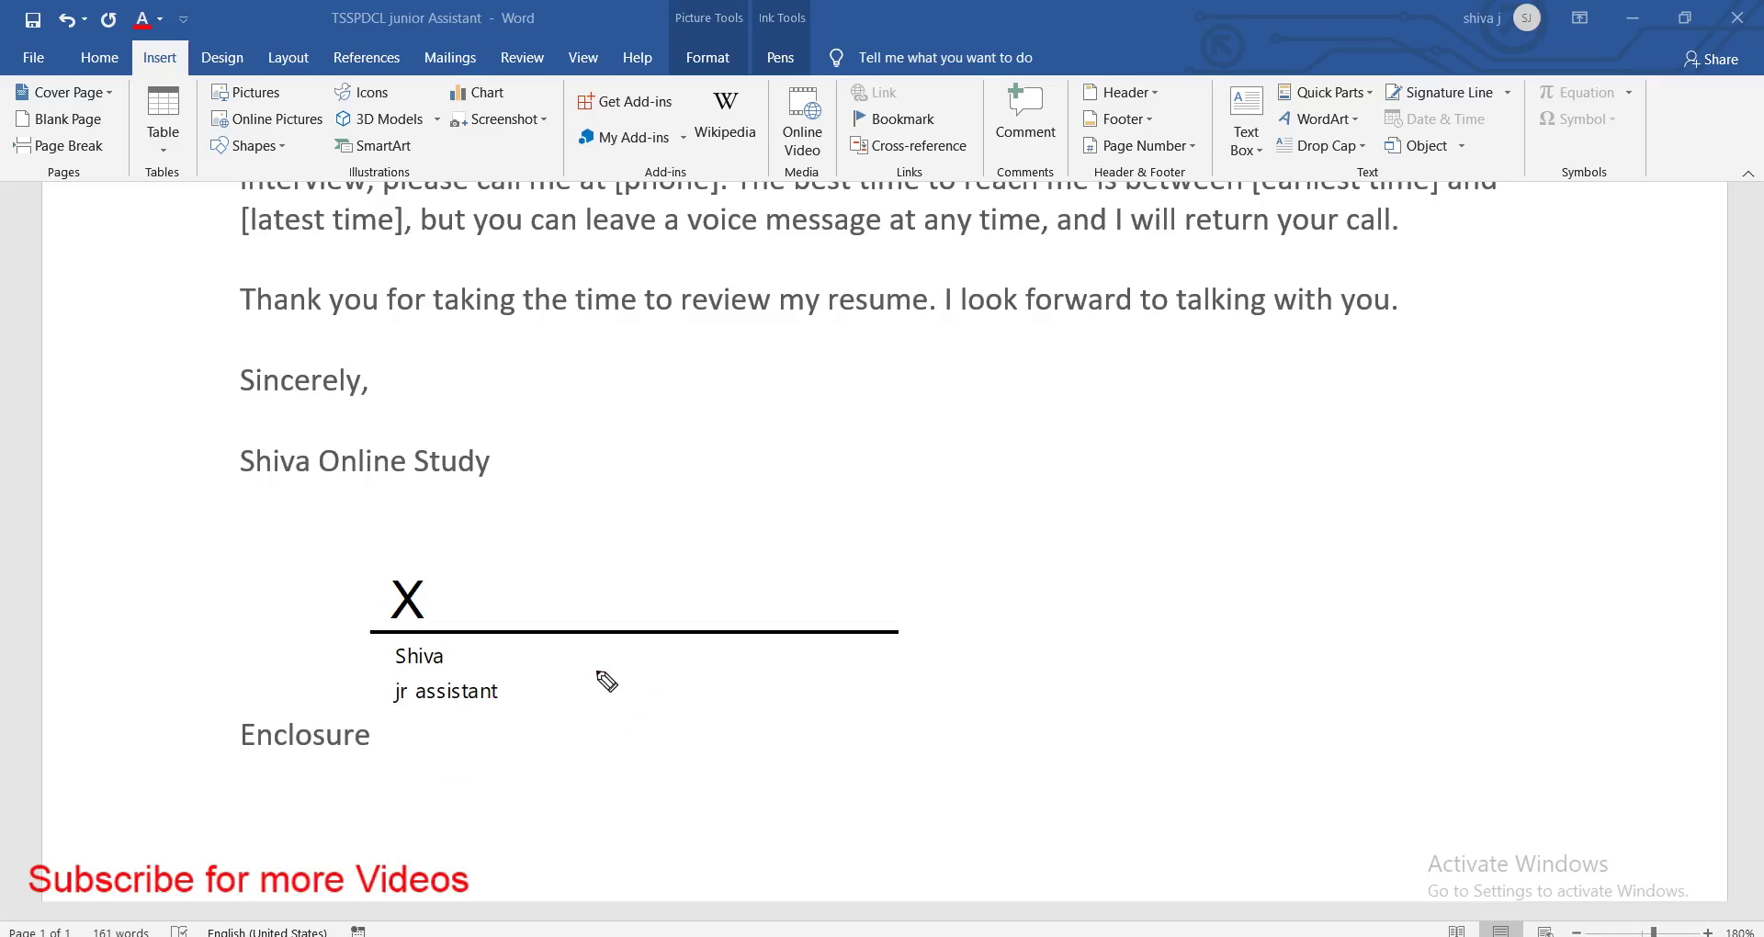
pyautogui.moveTo(193, 53); pyautogui.dragTo(227, 39)
pyautogui.moveTo(1406, 158)
pyautogui.mouseDown()
pyautogui.moveTo(1430, 152)
pyautogui.moveTo(1469, 65)
pyautogui.mouseUp()
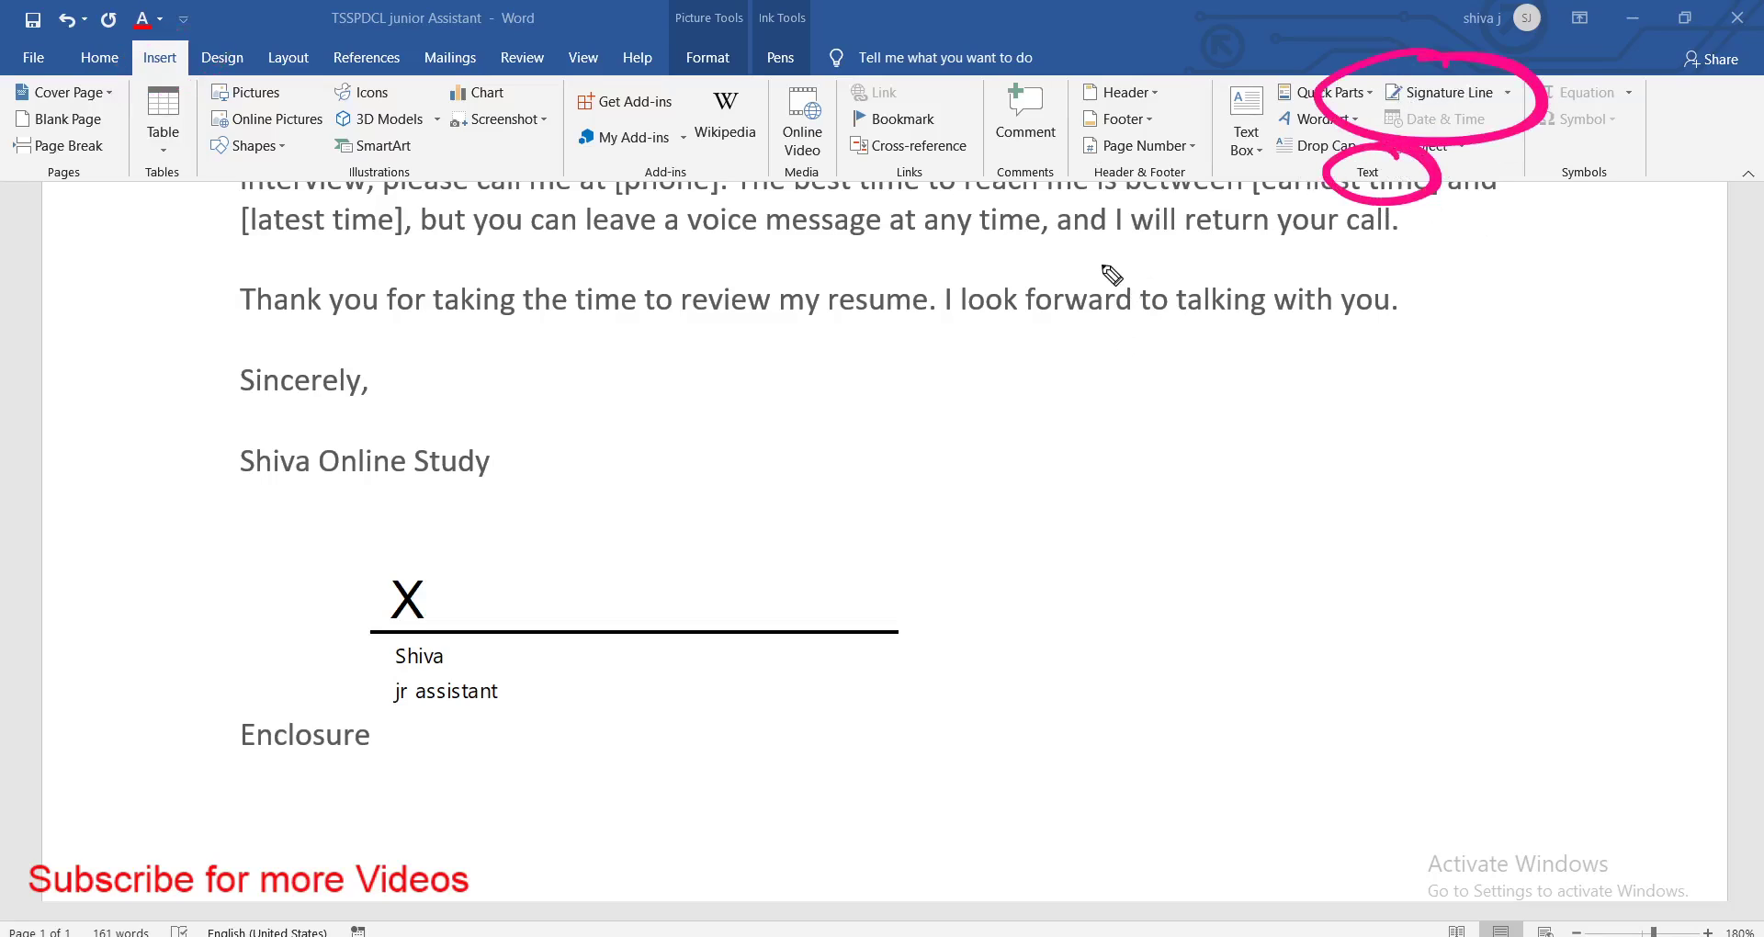
pyautogui.press('Escape')
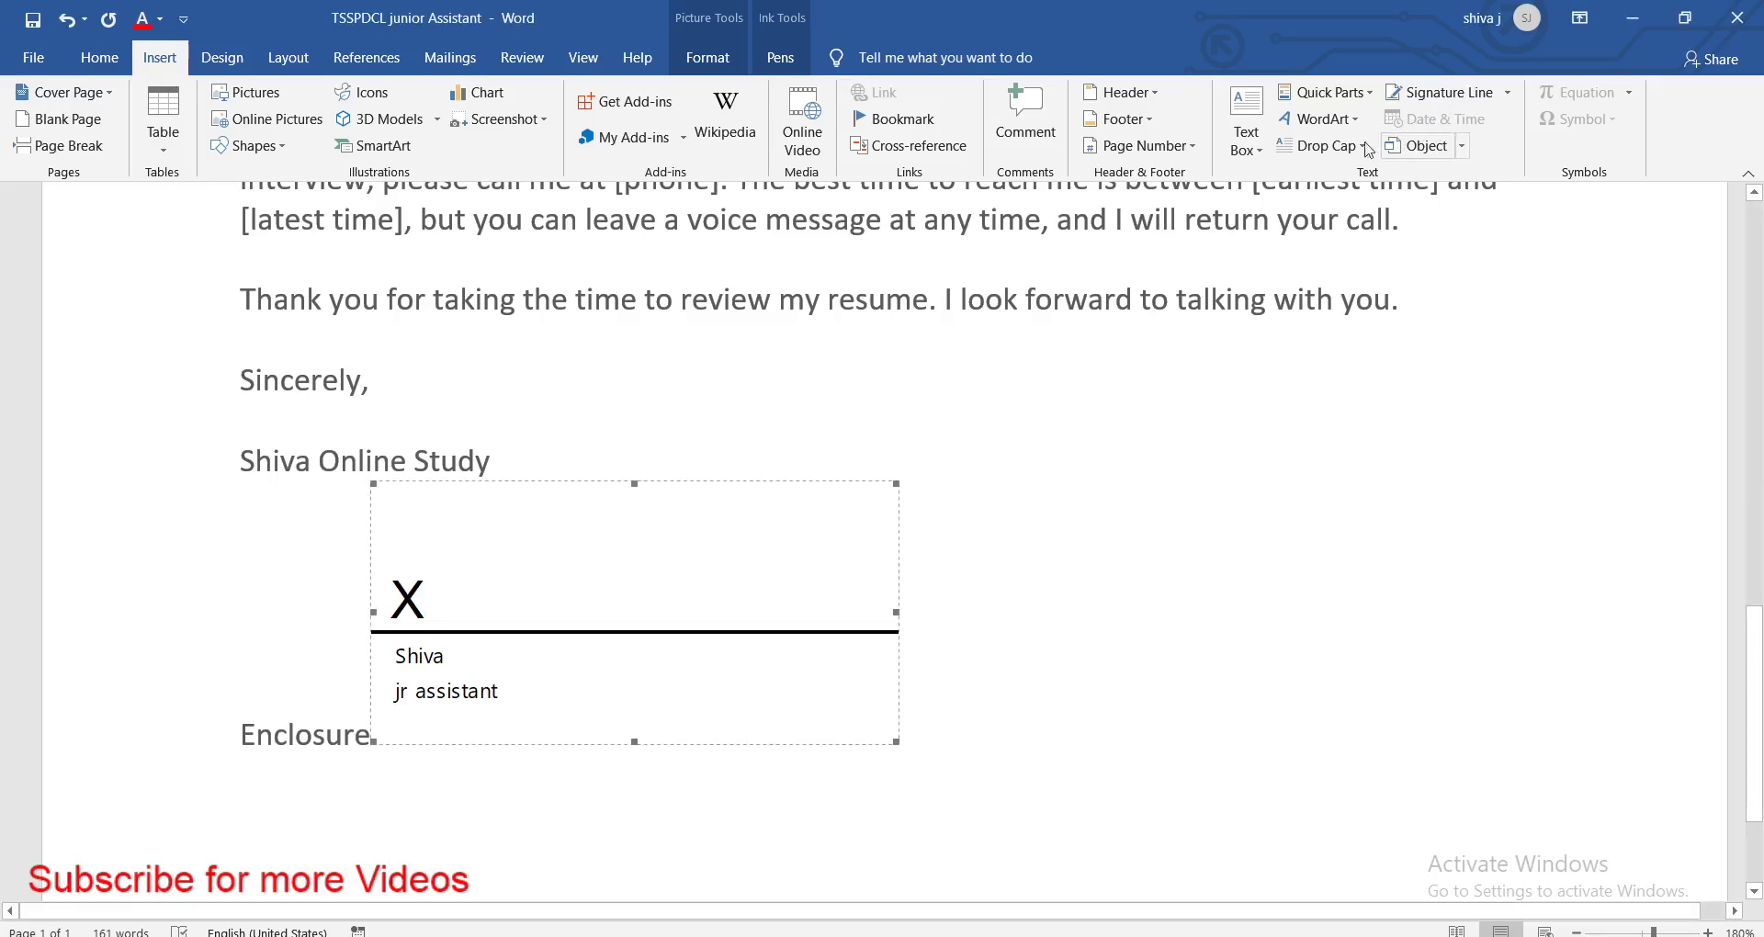
pyautogui.hotkey('ctrl', 'z')
pyautogui.hotkey('ctrl', 'z')
pyautogui.hotkey('ctrl', 'z')
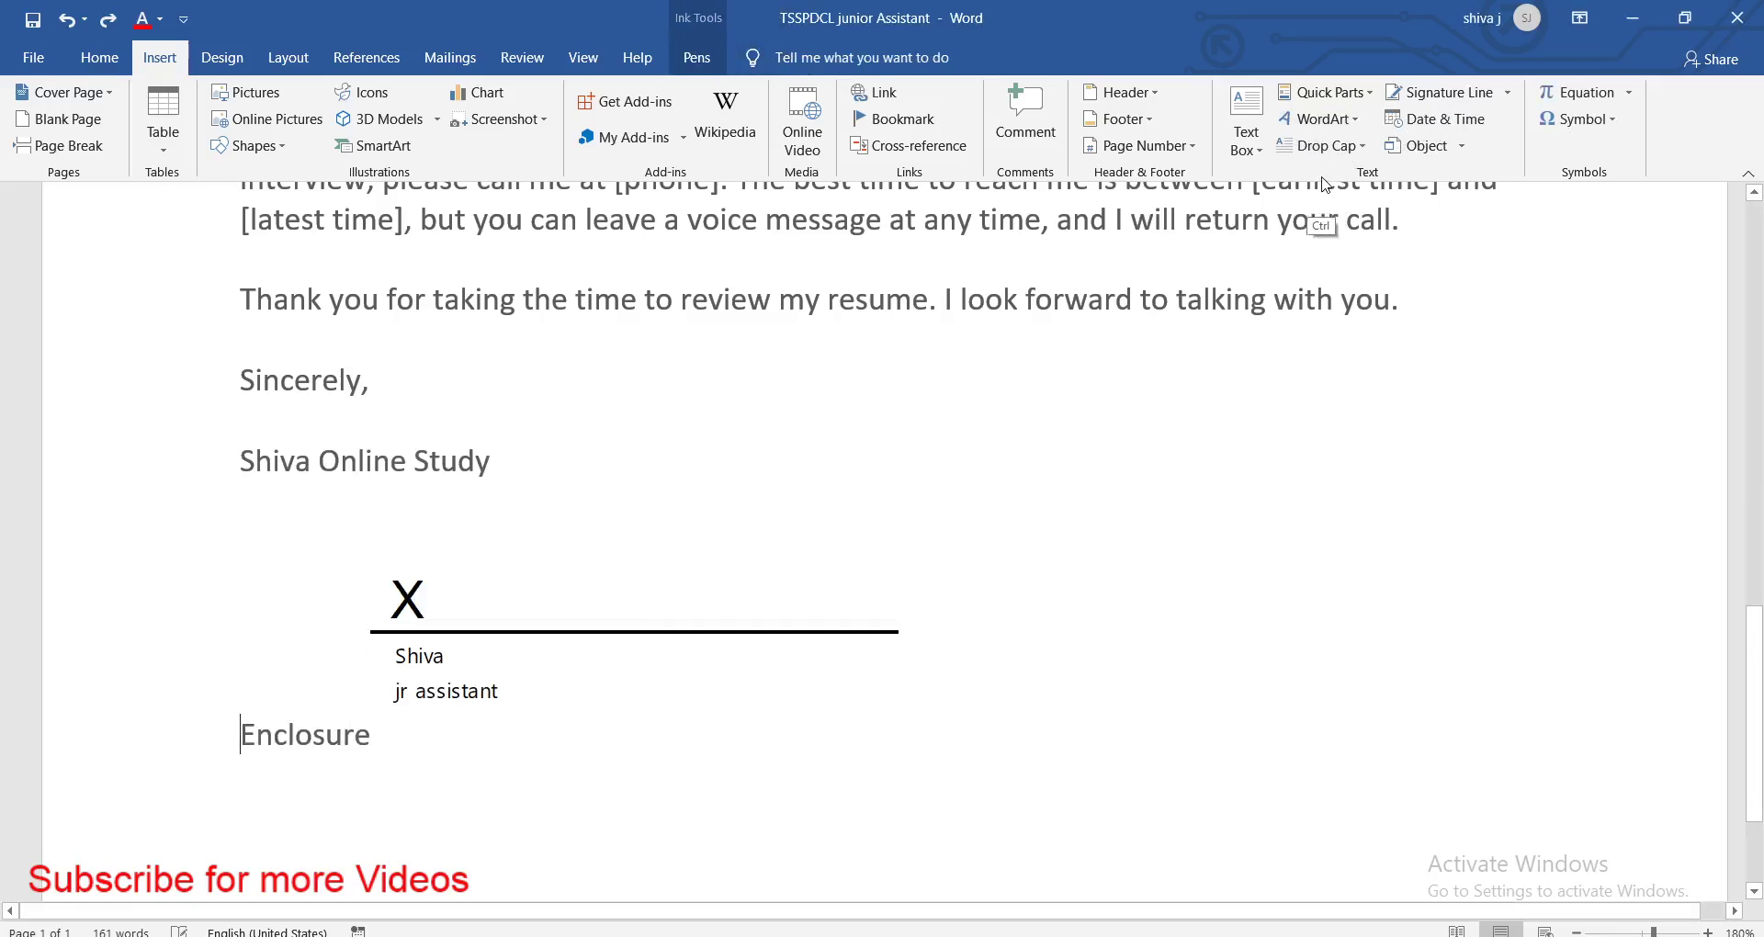
pyautogui.hotkey('ctrl', 'z')
pyautogui.hotkey('ctrl', 'z')
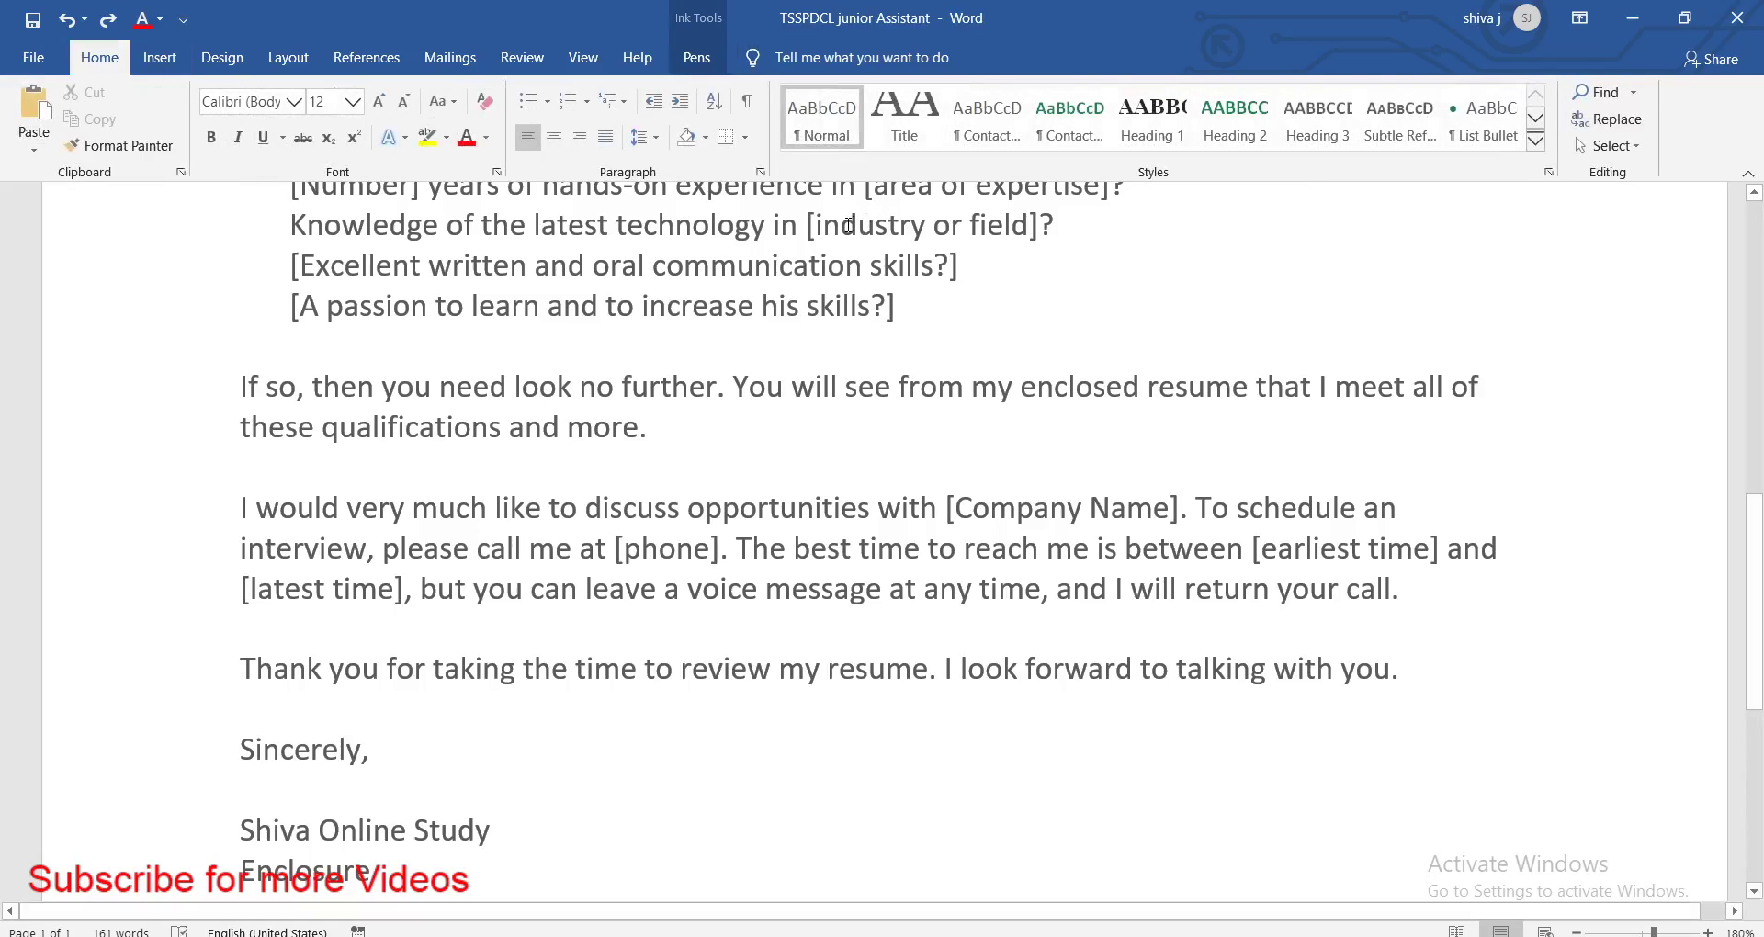
pyautogui.scroll(12, 1188, 257)
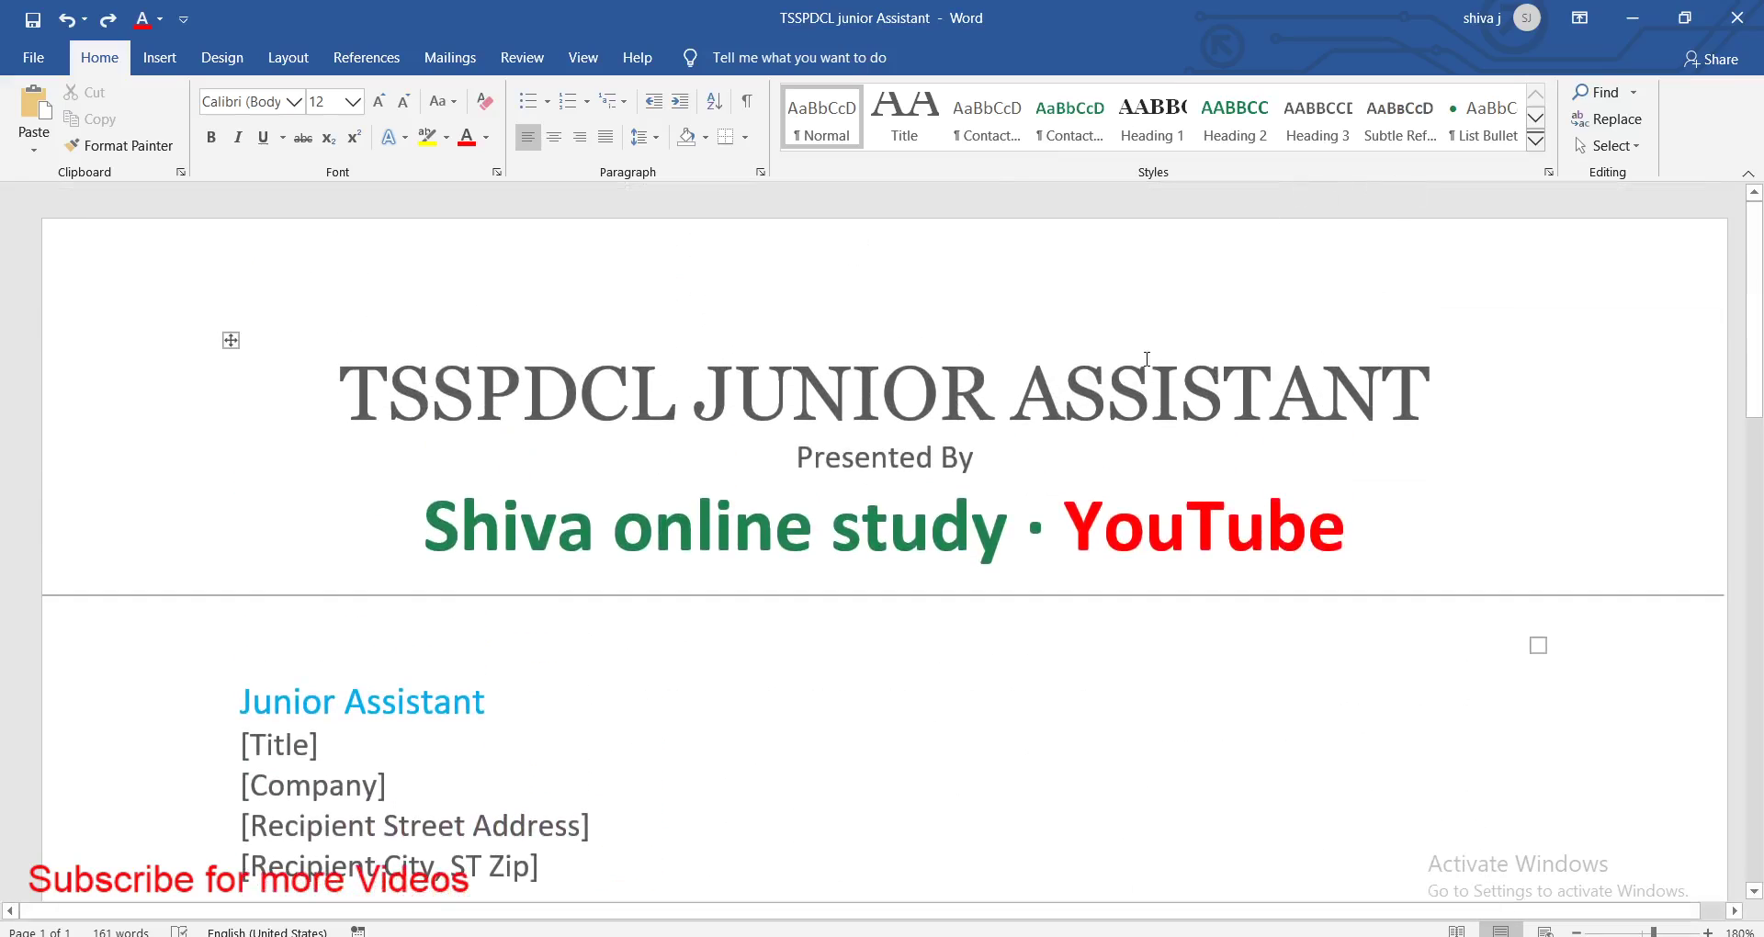
pyautogui.click(160, 57)
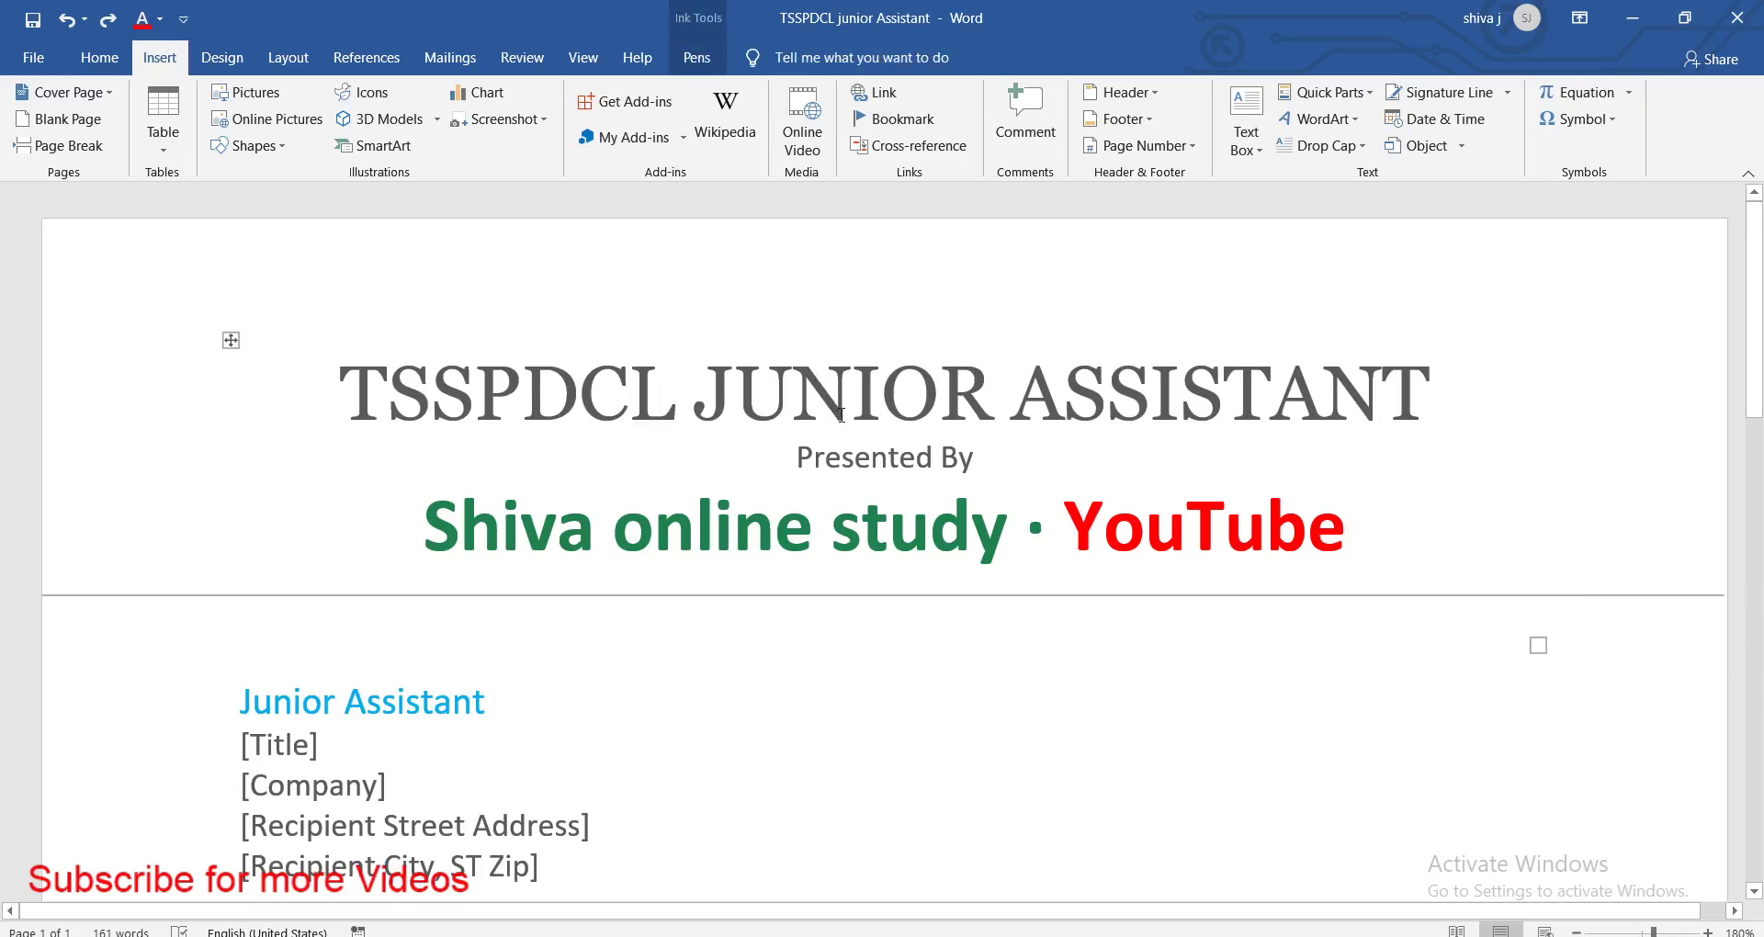
pyautogui.moveTo(1488, 120); pyautogui.dragTo(1400, 145)
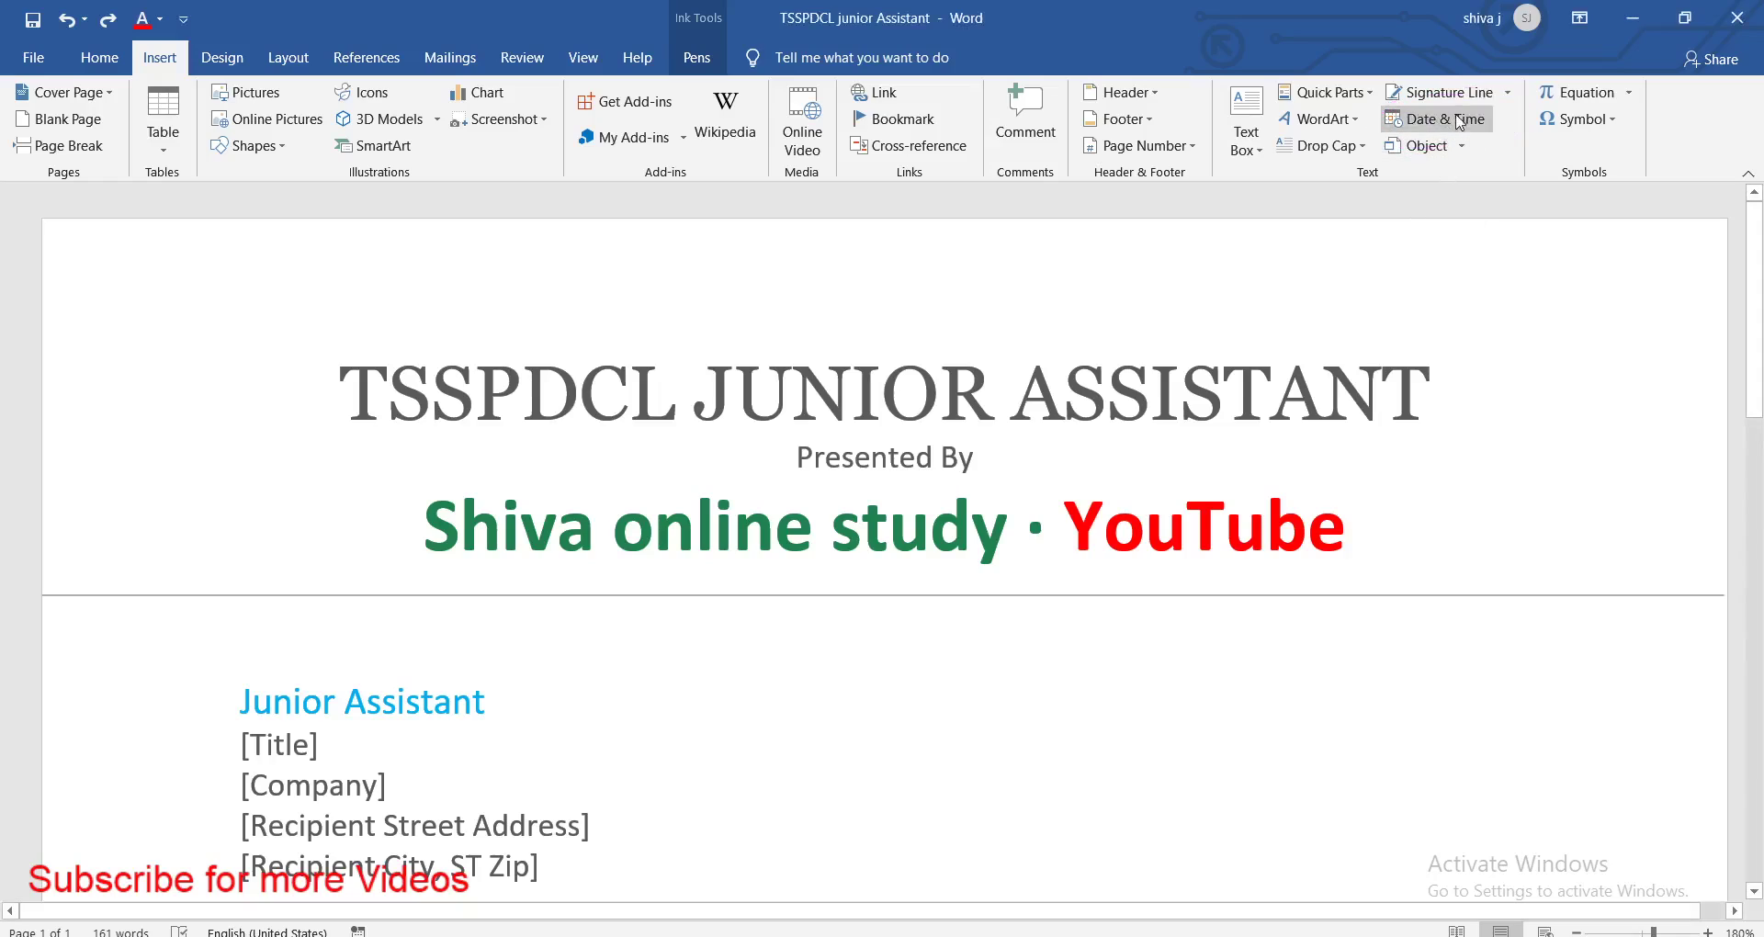
pyautogui.click(1456, 119)
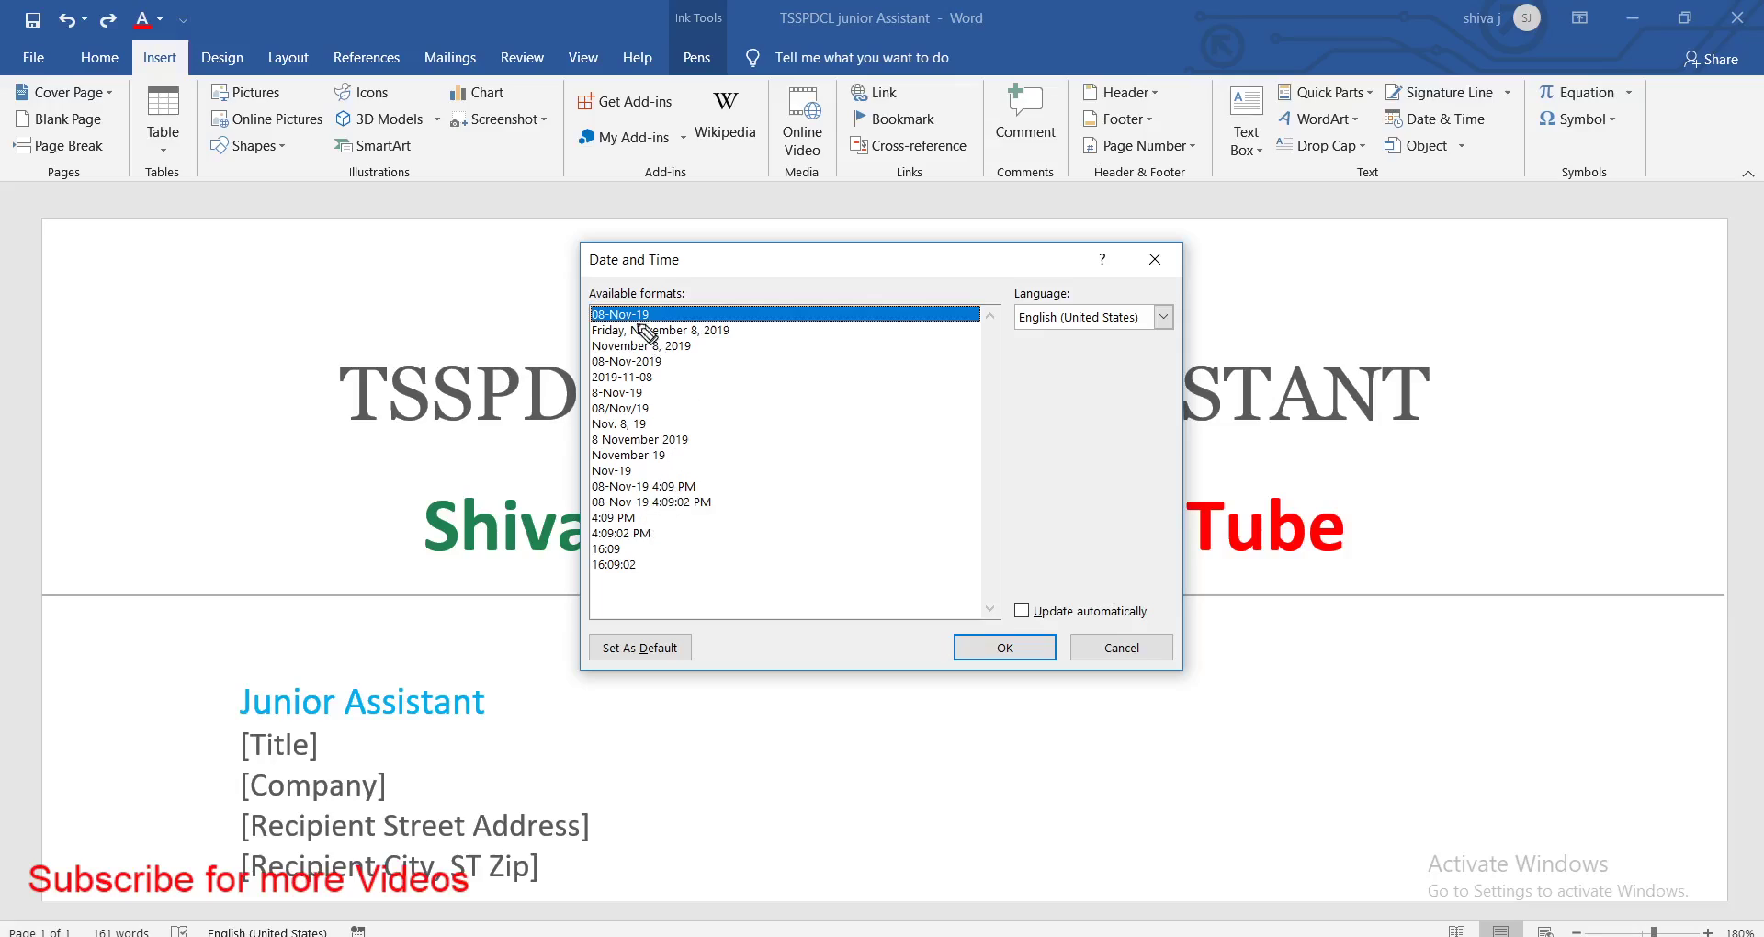
pyautogui.moveTo(747, 329); pyautogui.dragTo(838, 301)
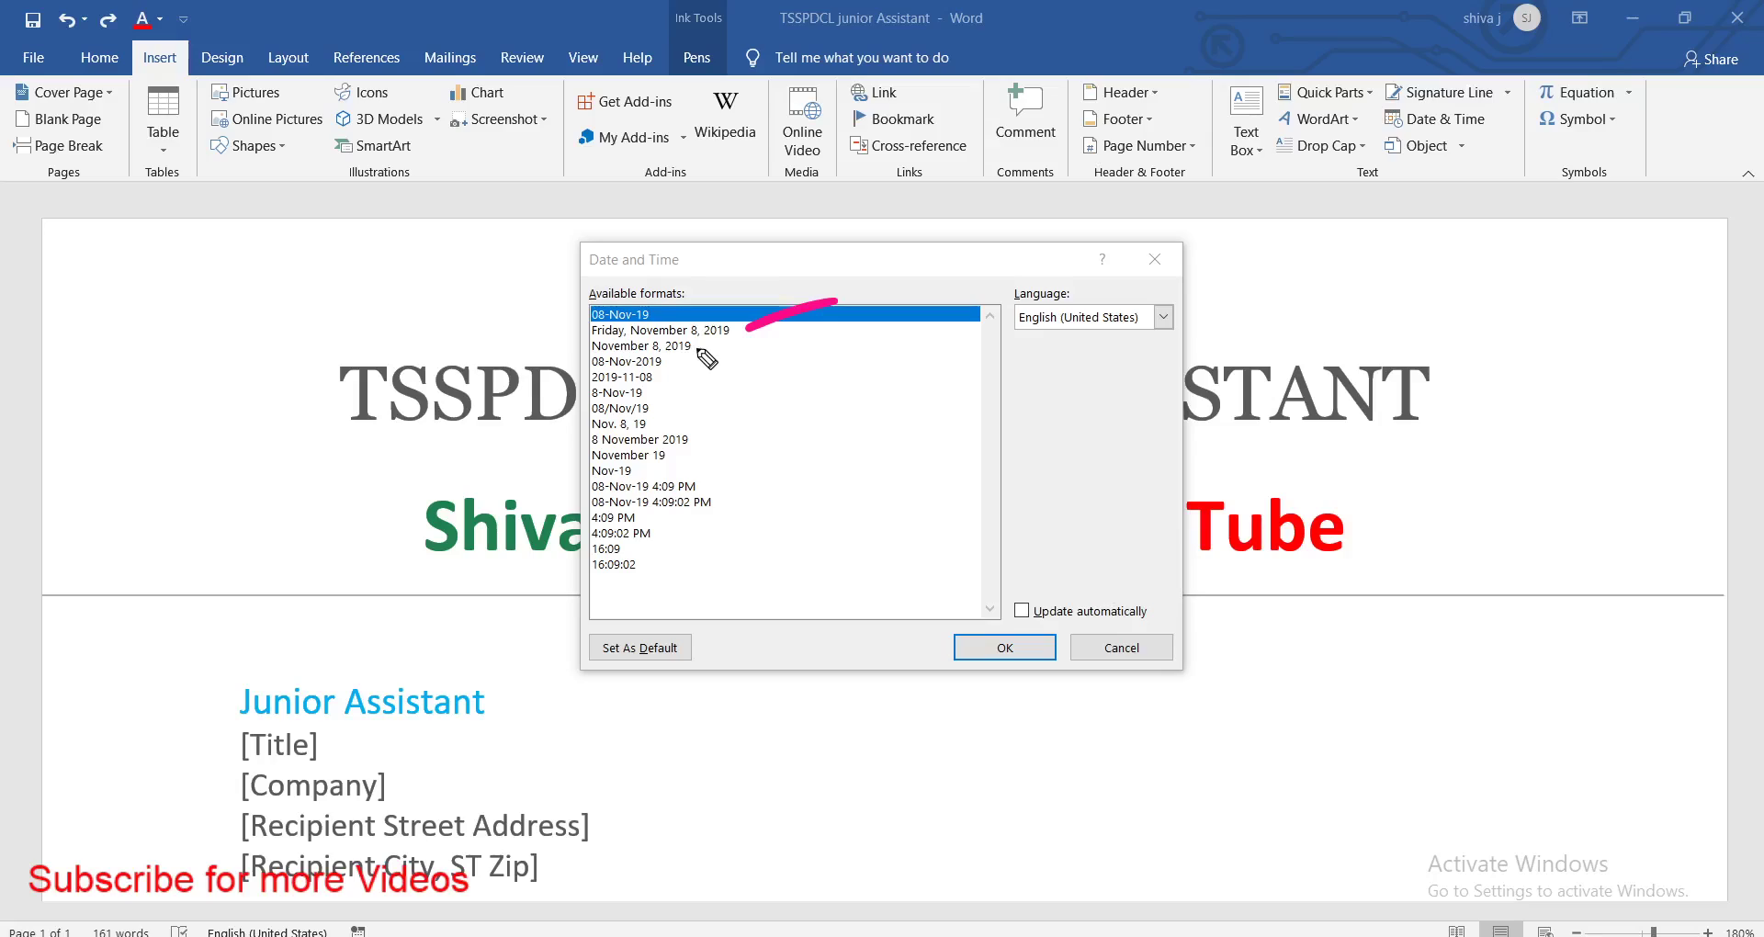
pyautogui.moveTo(759, 328); pyautogui.dragTo(696, 348)
pyautogui.moveTo(663, 423); pyautogui.dragTo(704, 399)
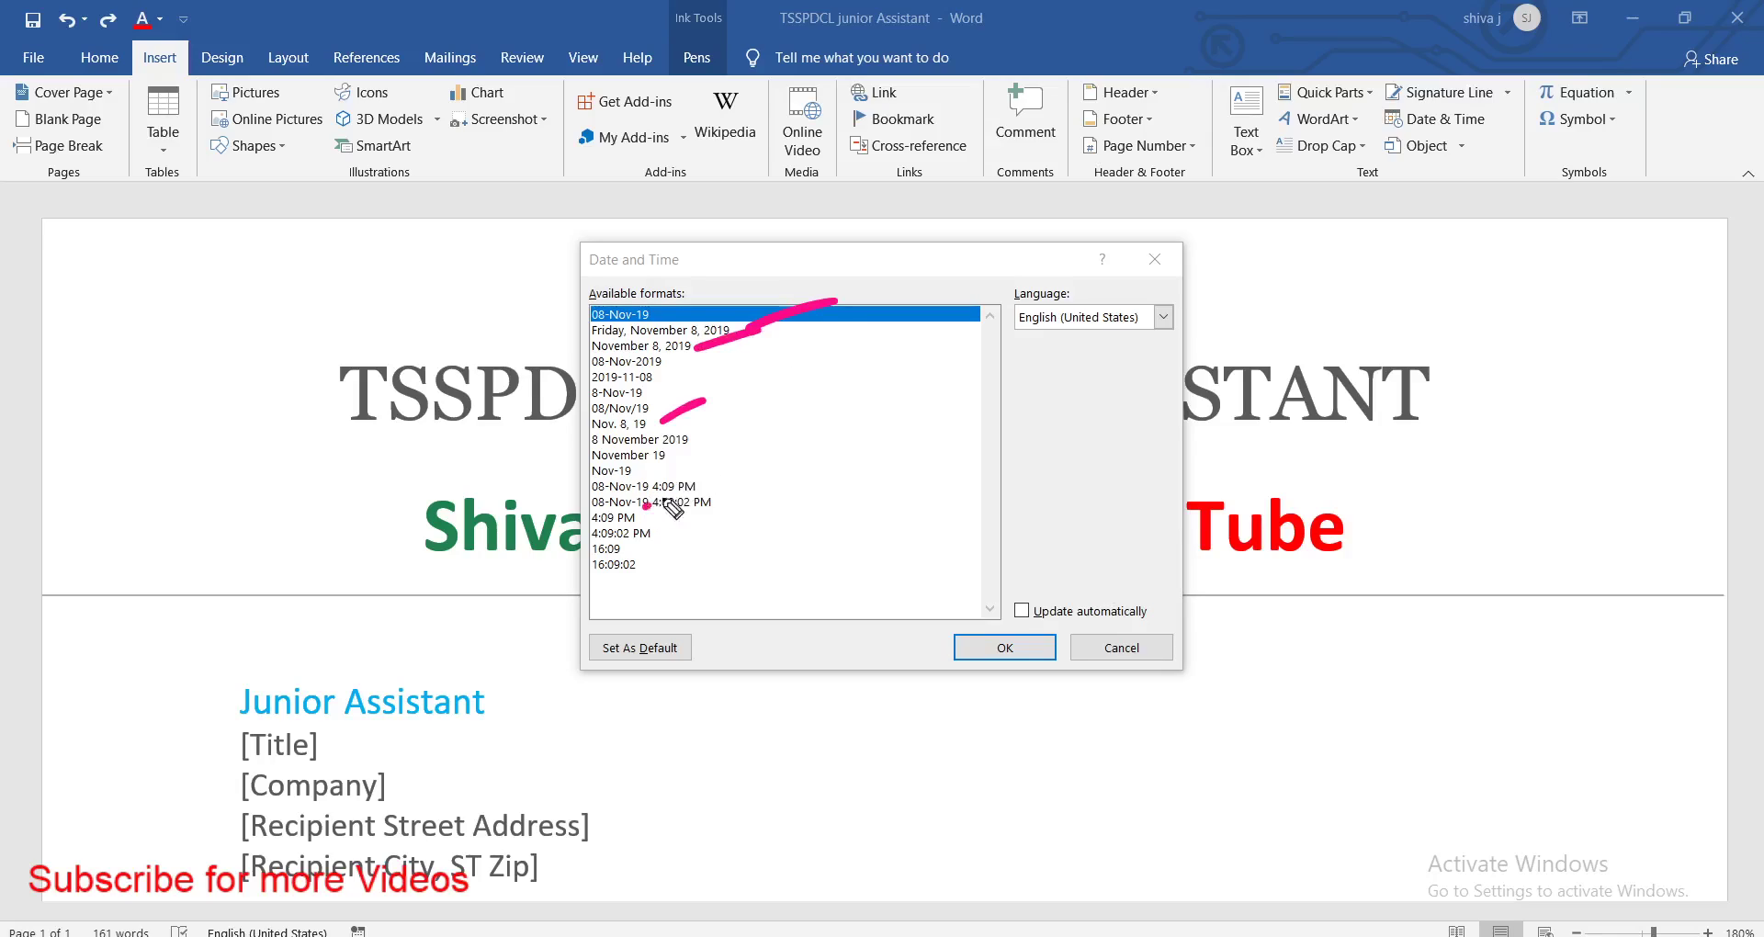
pyautogui.moveTo(647, 505); pyautogui.dragTo(698, 480)
pyautogui.moveTo(659, 533); pyautogui.dragTo(693, 524)
pyautogui.moveTo(649, 565); pyautogui.dragTo(689, 547)
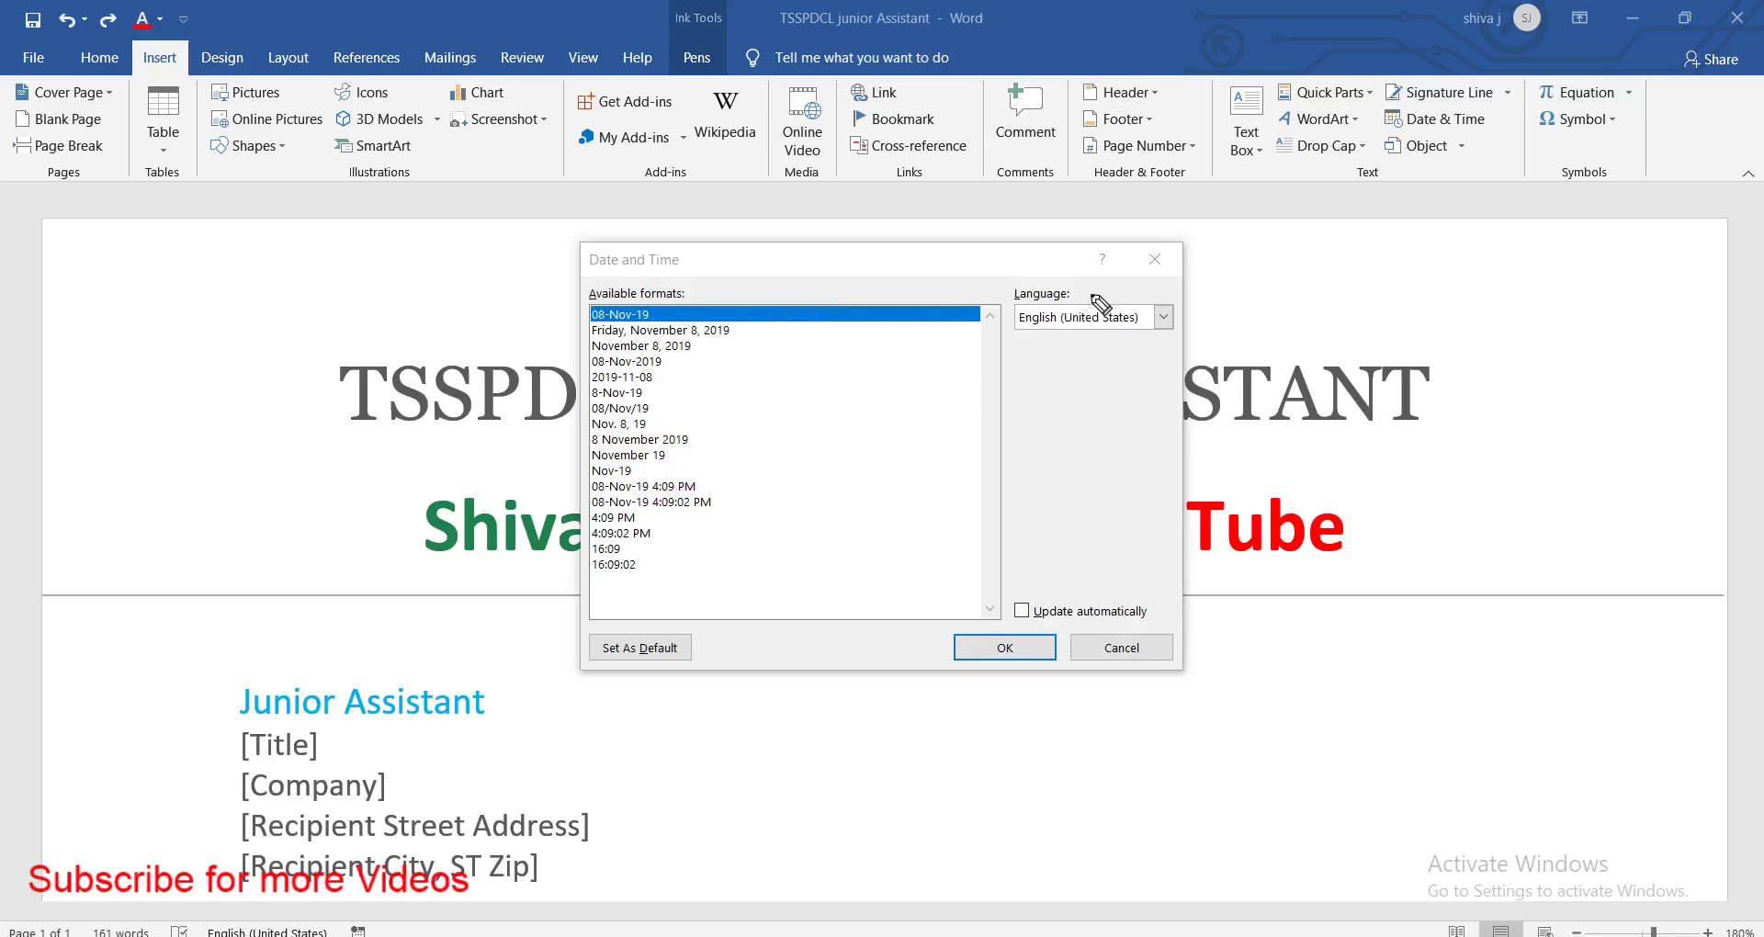
pyautogui.click(1155, 260)
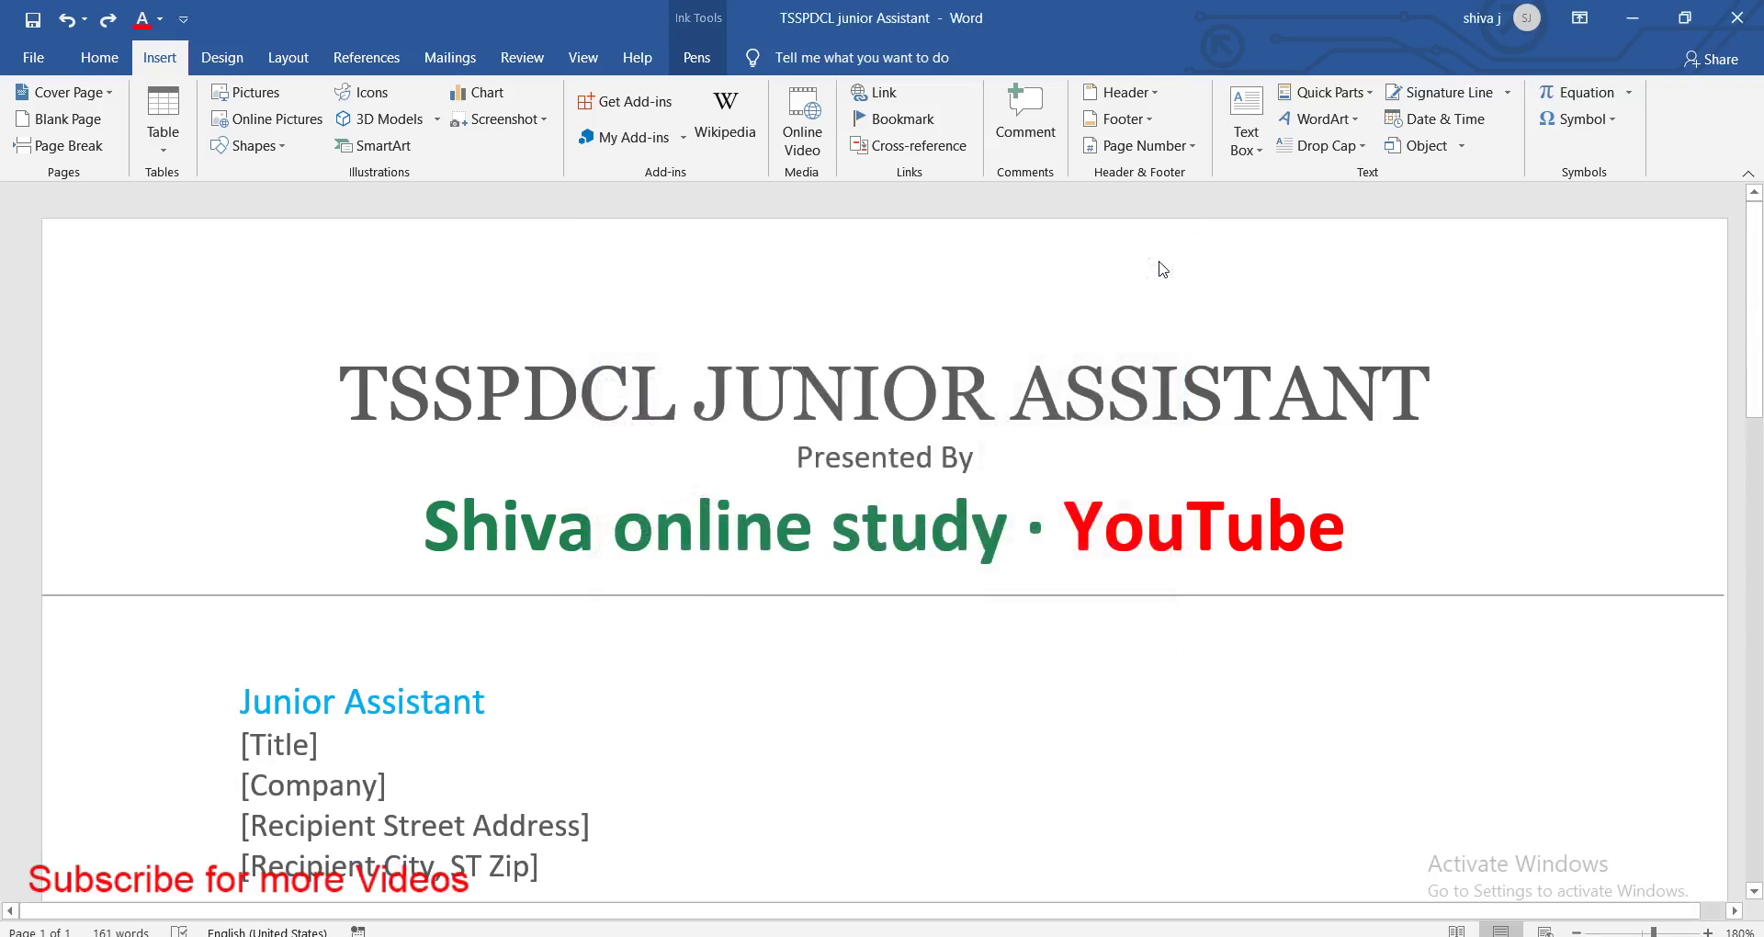
pyautogui.click(1460, 148)
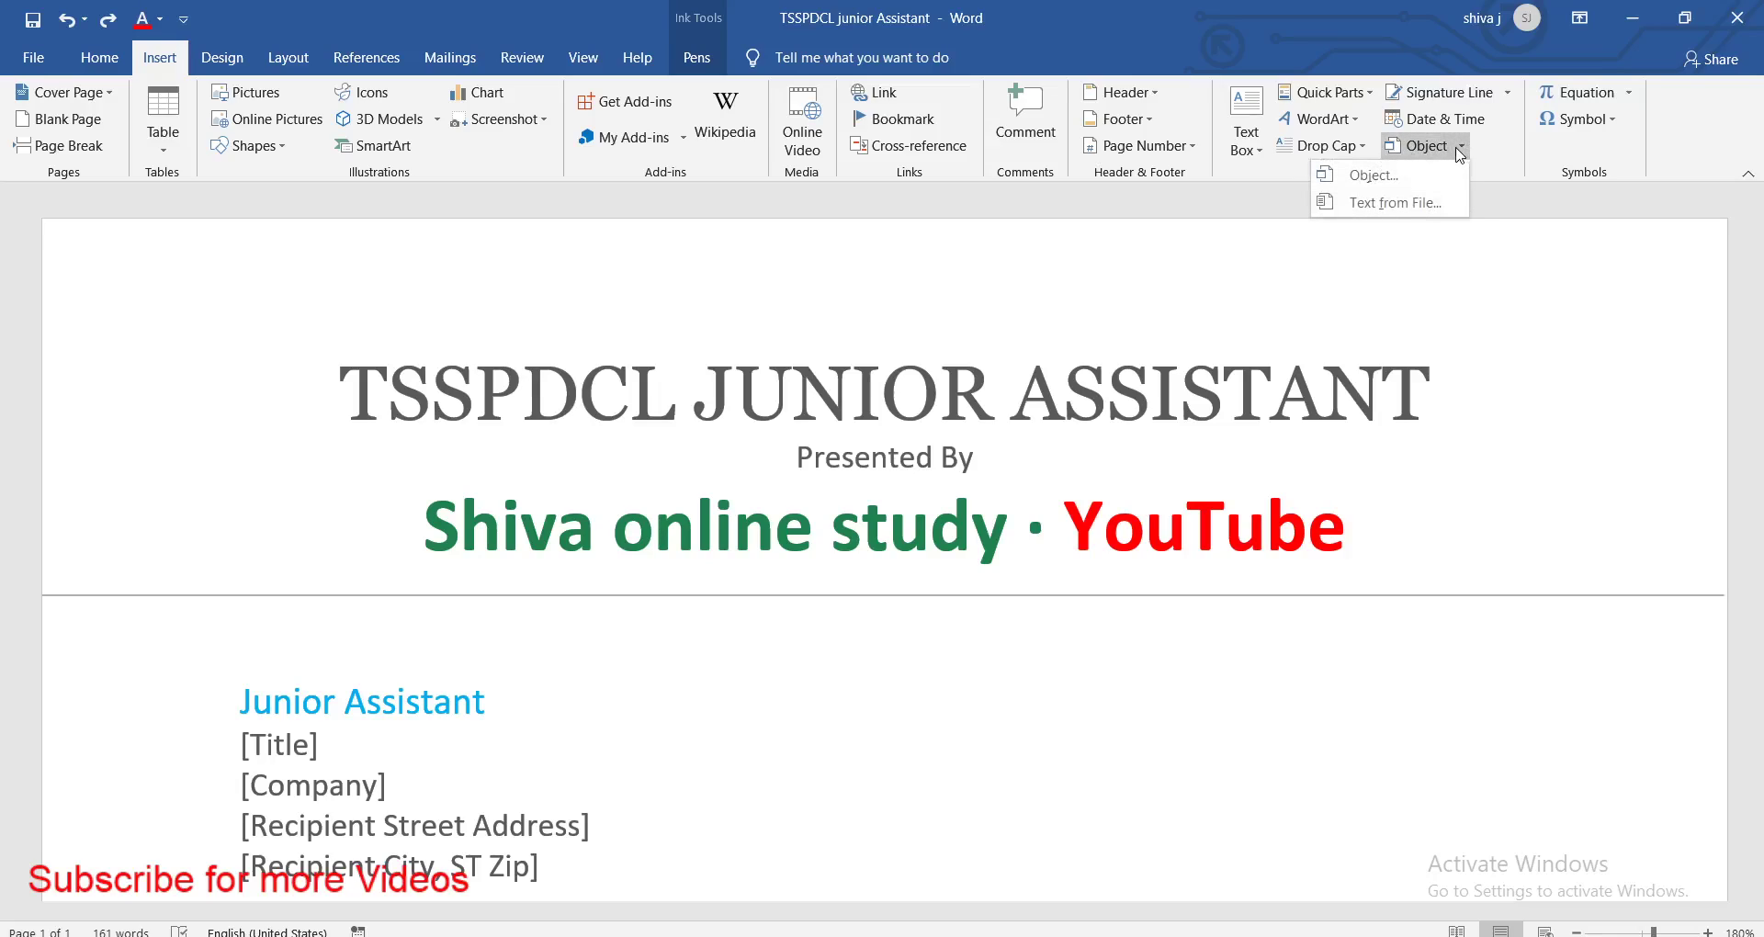
pyautogui.click(1449, 142)
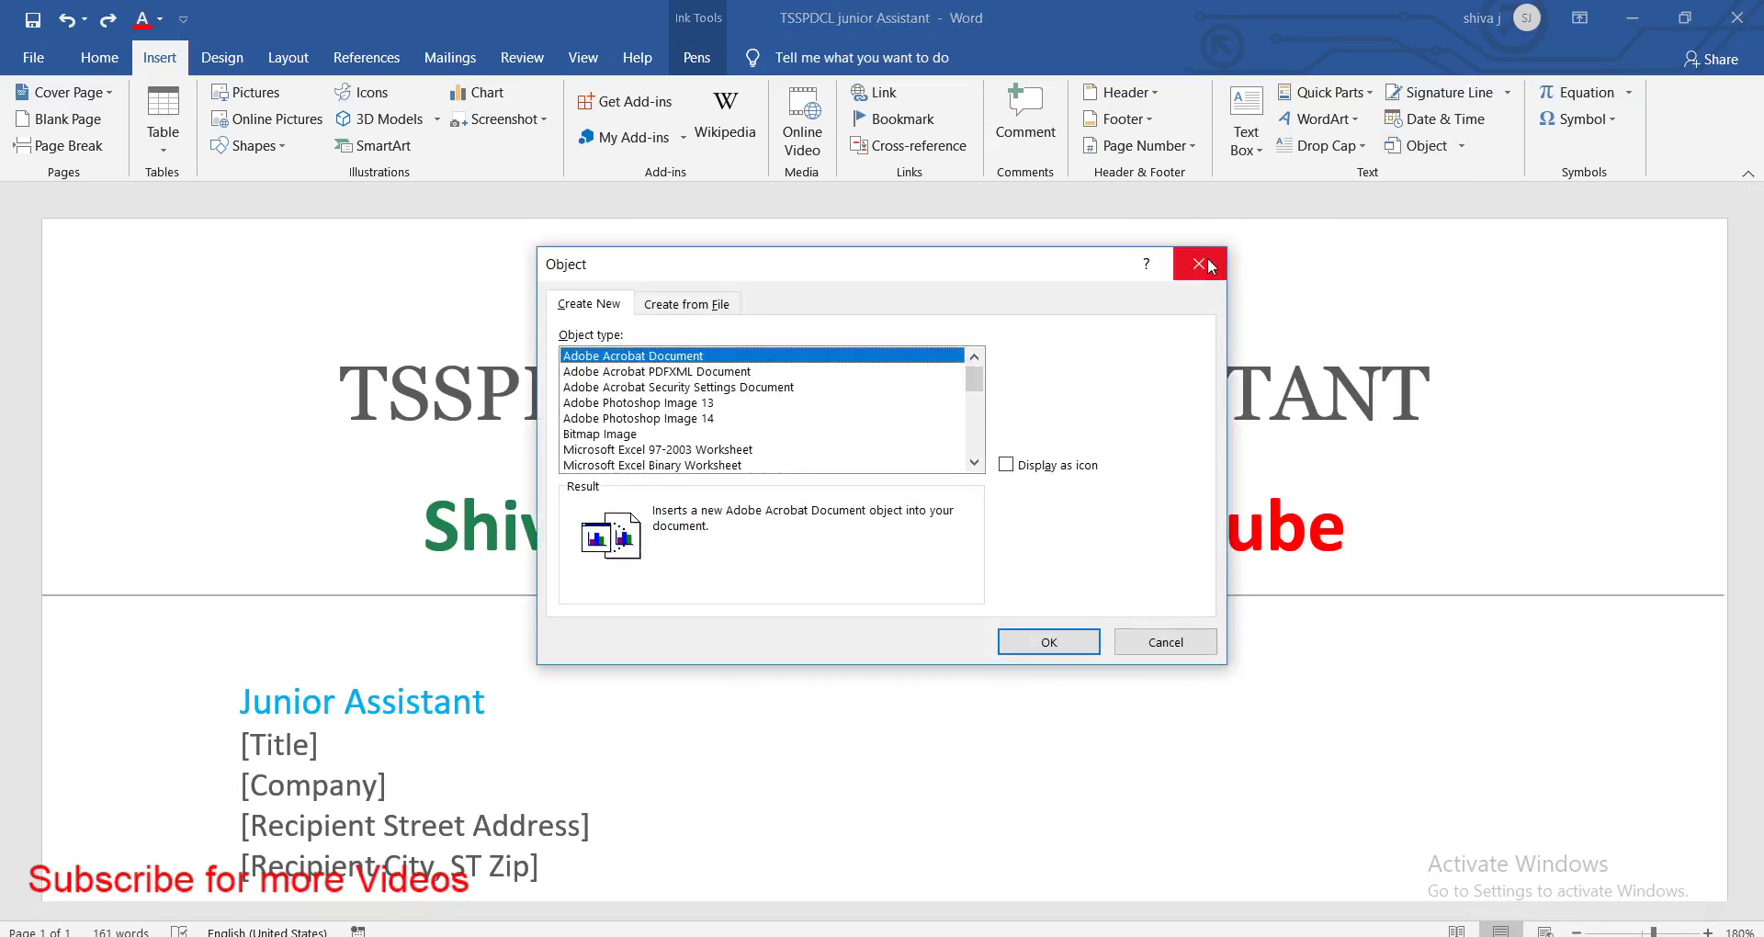
pyautogui.click(1206, 270)
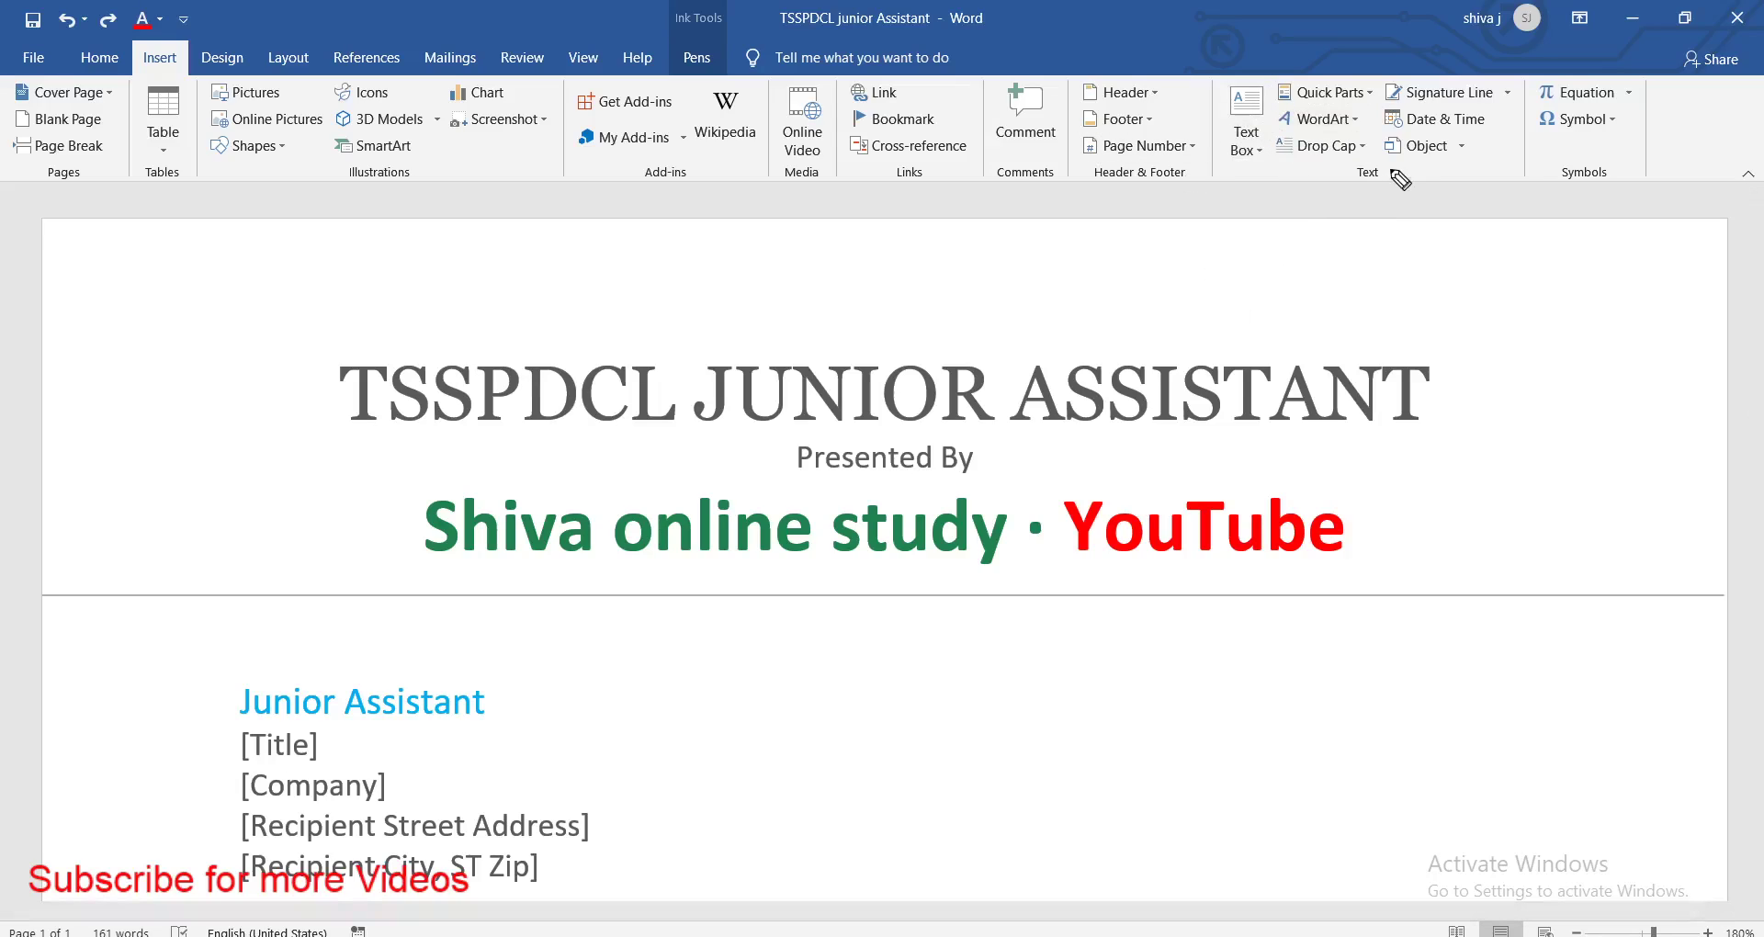
pyautogui.moveTo(1366, 287)
pyautogui.mouseDown()
pyautogui.moveTo(1493, 339)
pyautogui.moveTo(1350, 582)
pyautogui.mouseUp()
pyautogui.moveTo(1254, 588); pyautogui.dragTo(1327, 643)
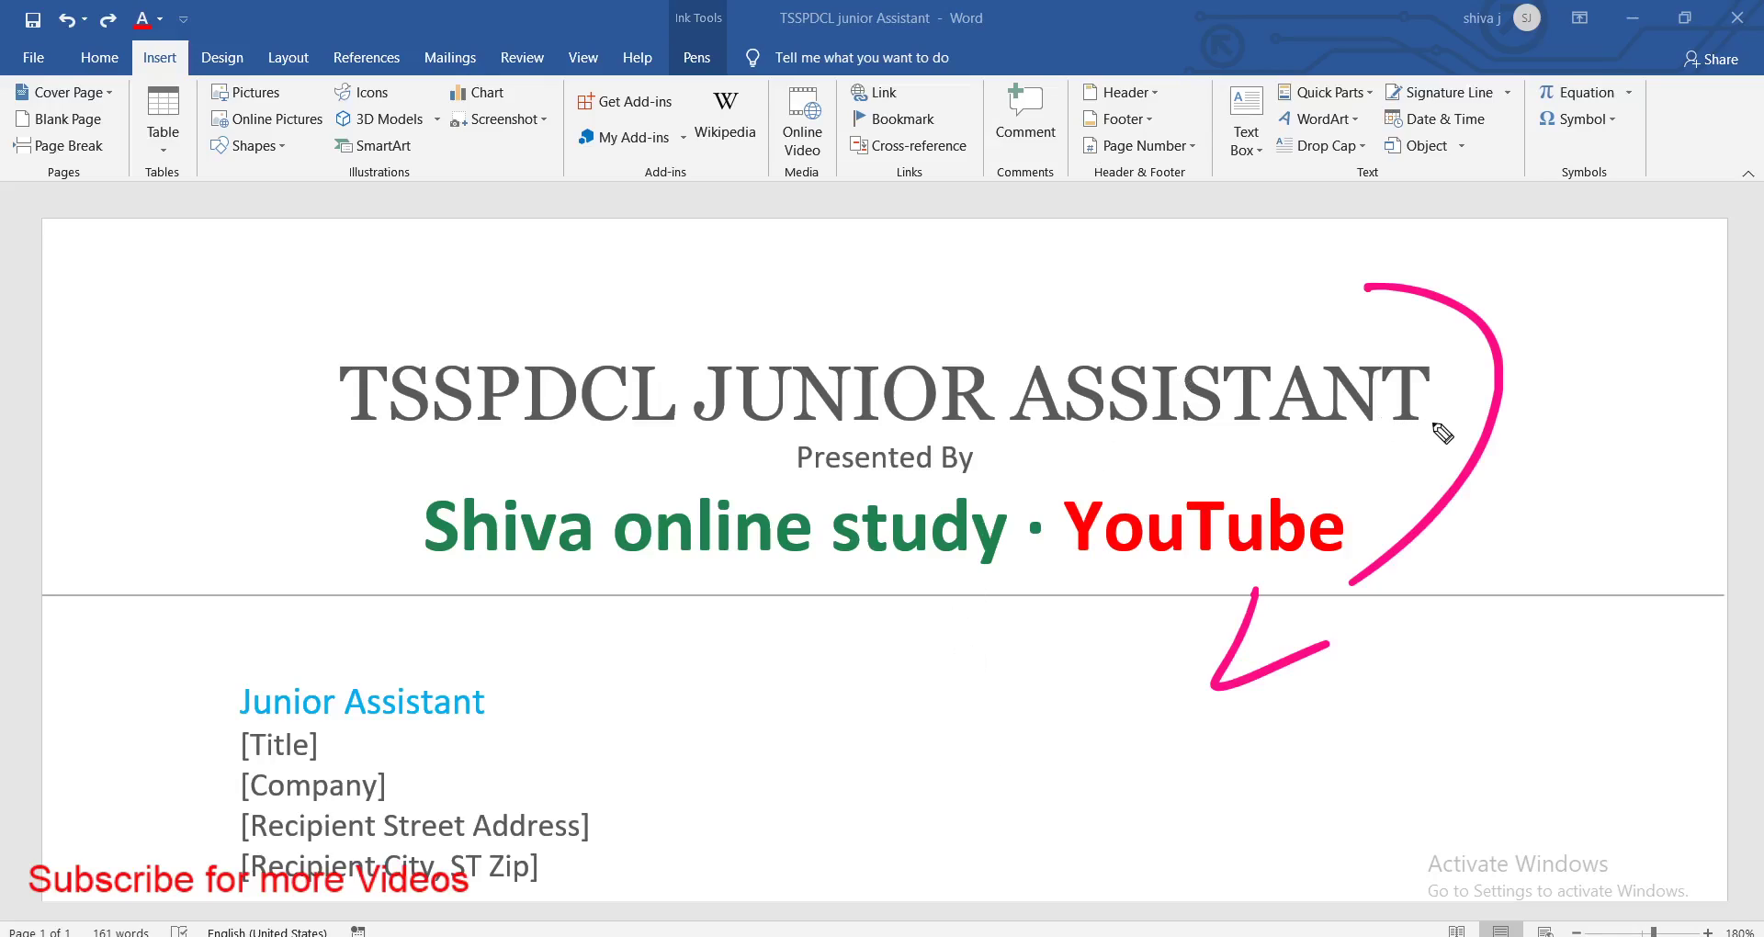
pyautogui.press('Escape')
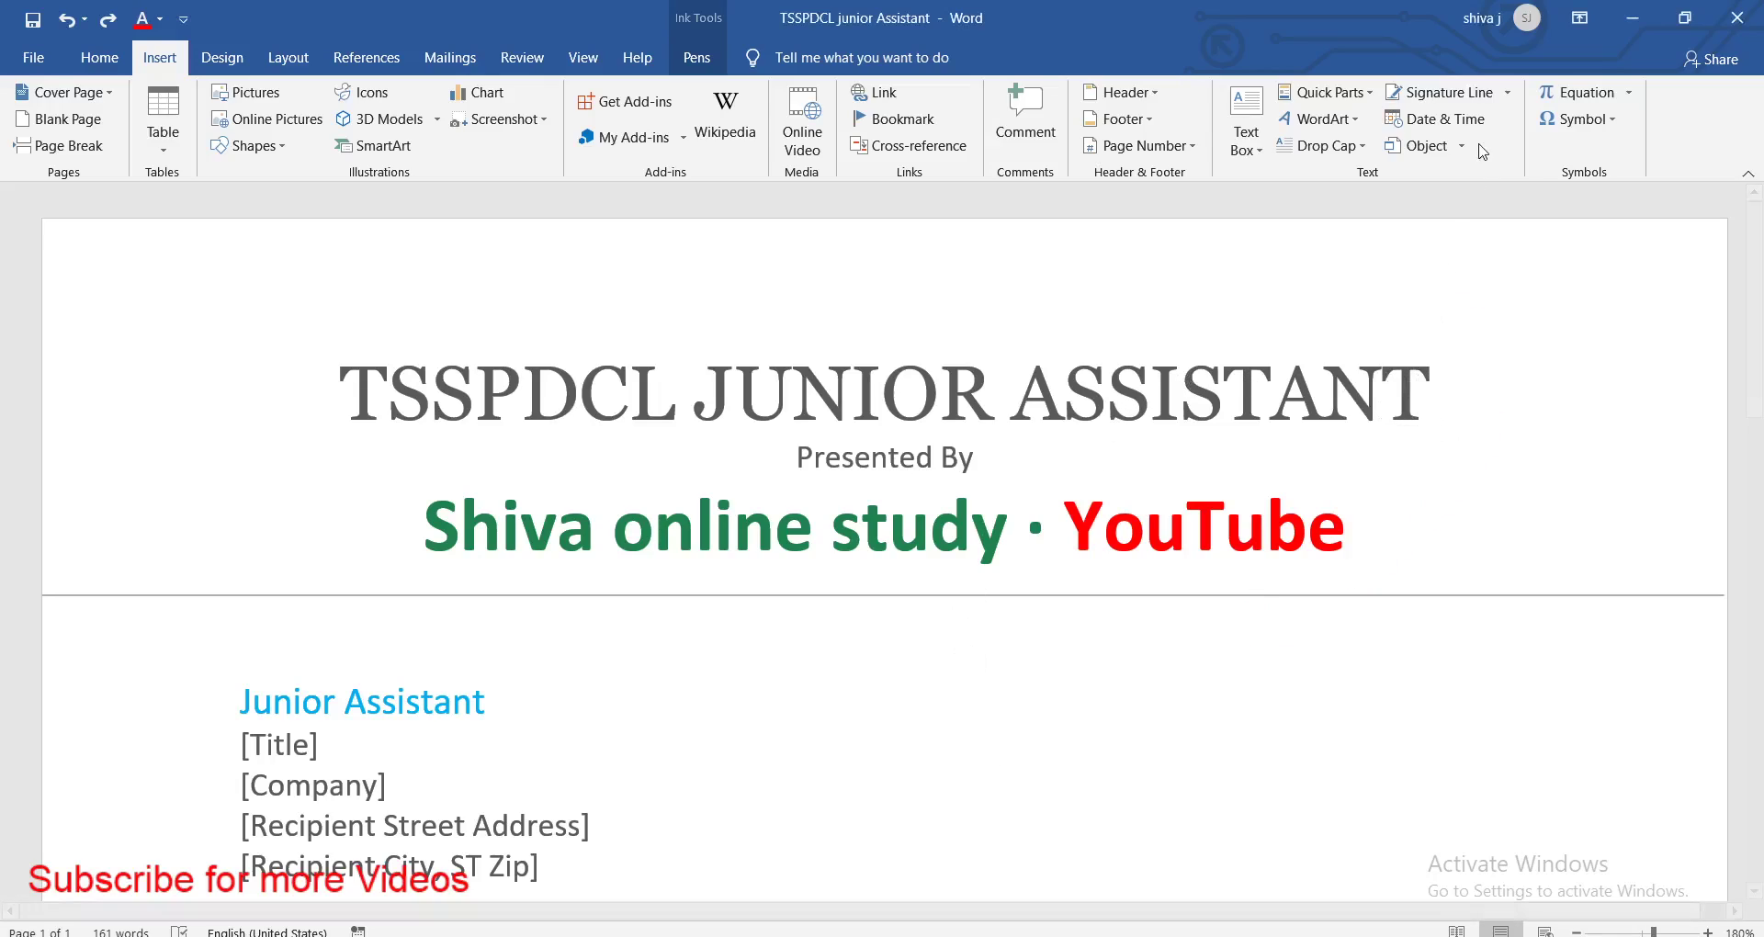
pyautogui.click(1455, 147)
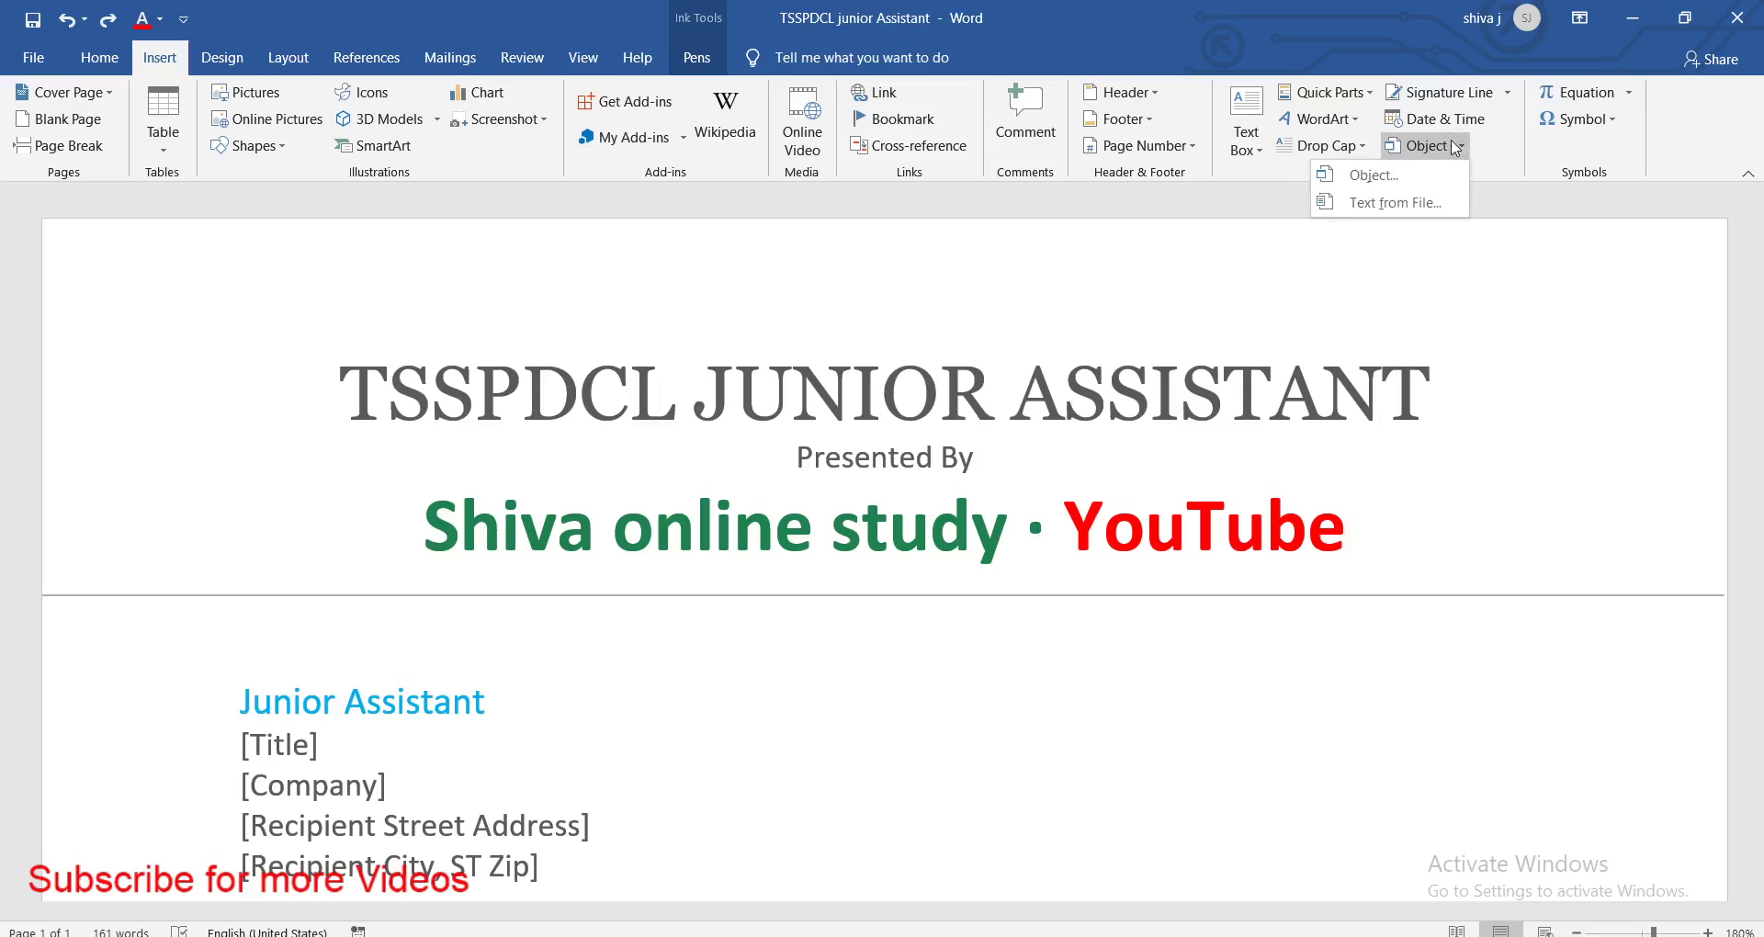
pyautogui.click(1414, 179)
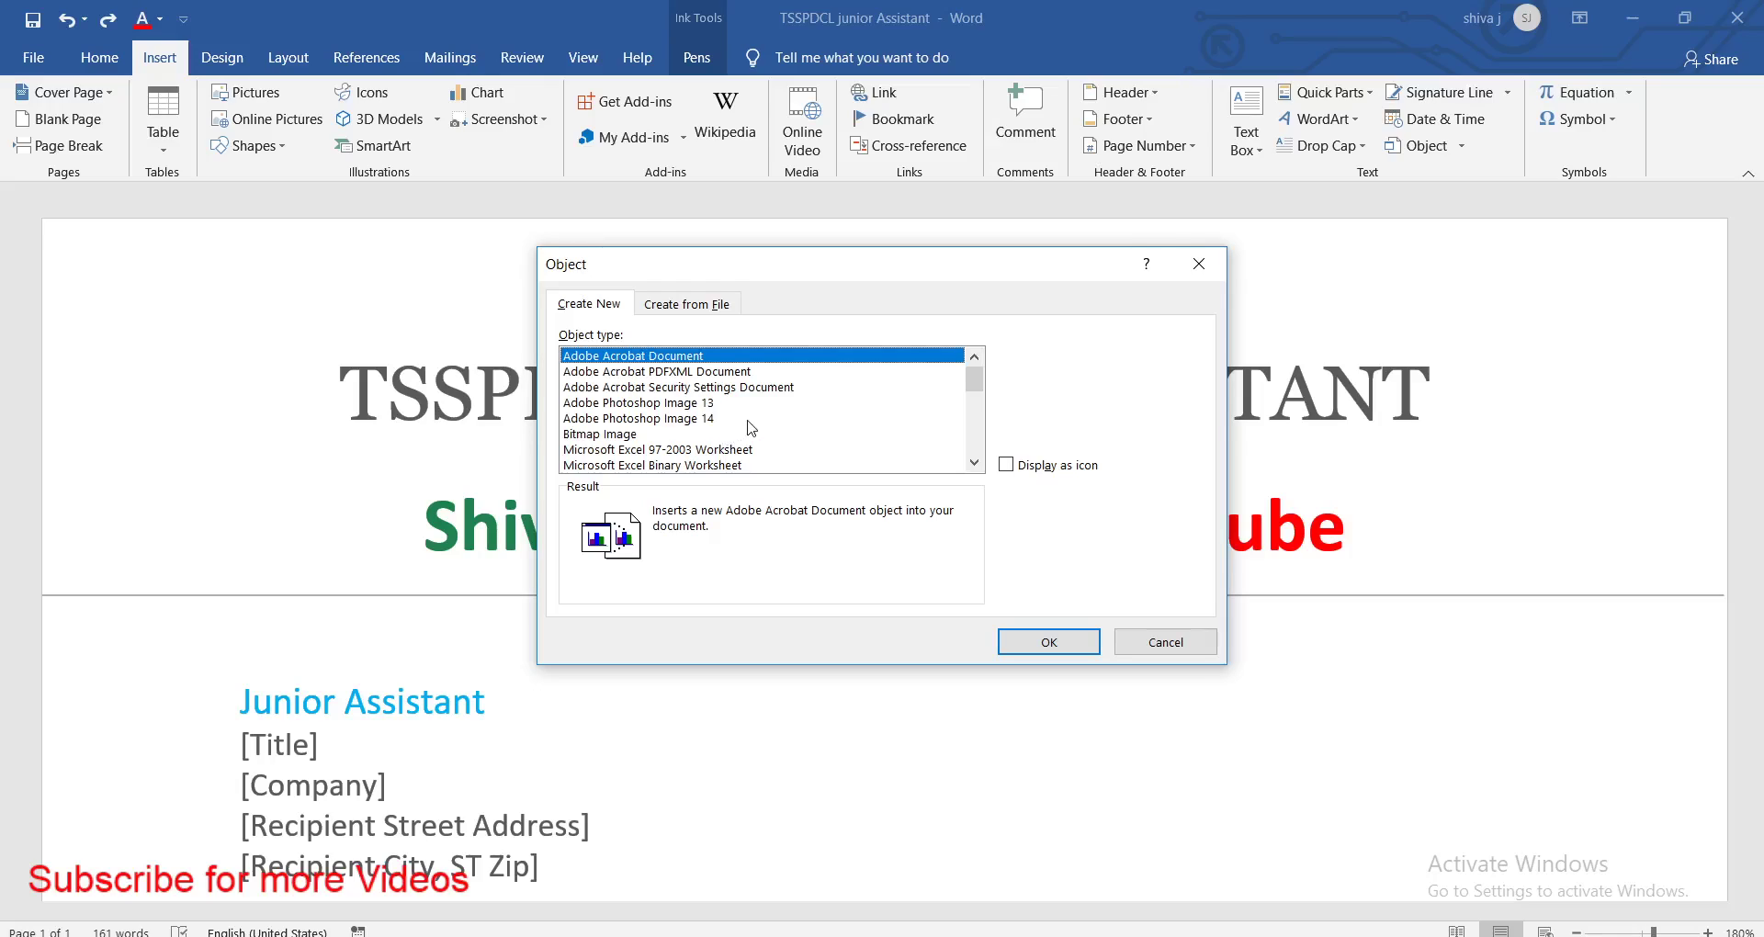
pyautogui.moveTo(981, 384); pyautogui.dragTo(981, 392)
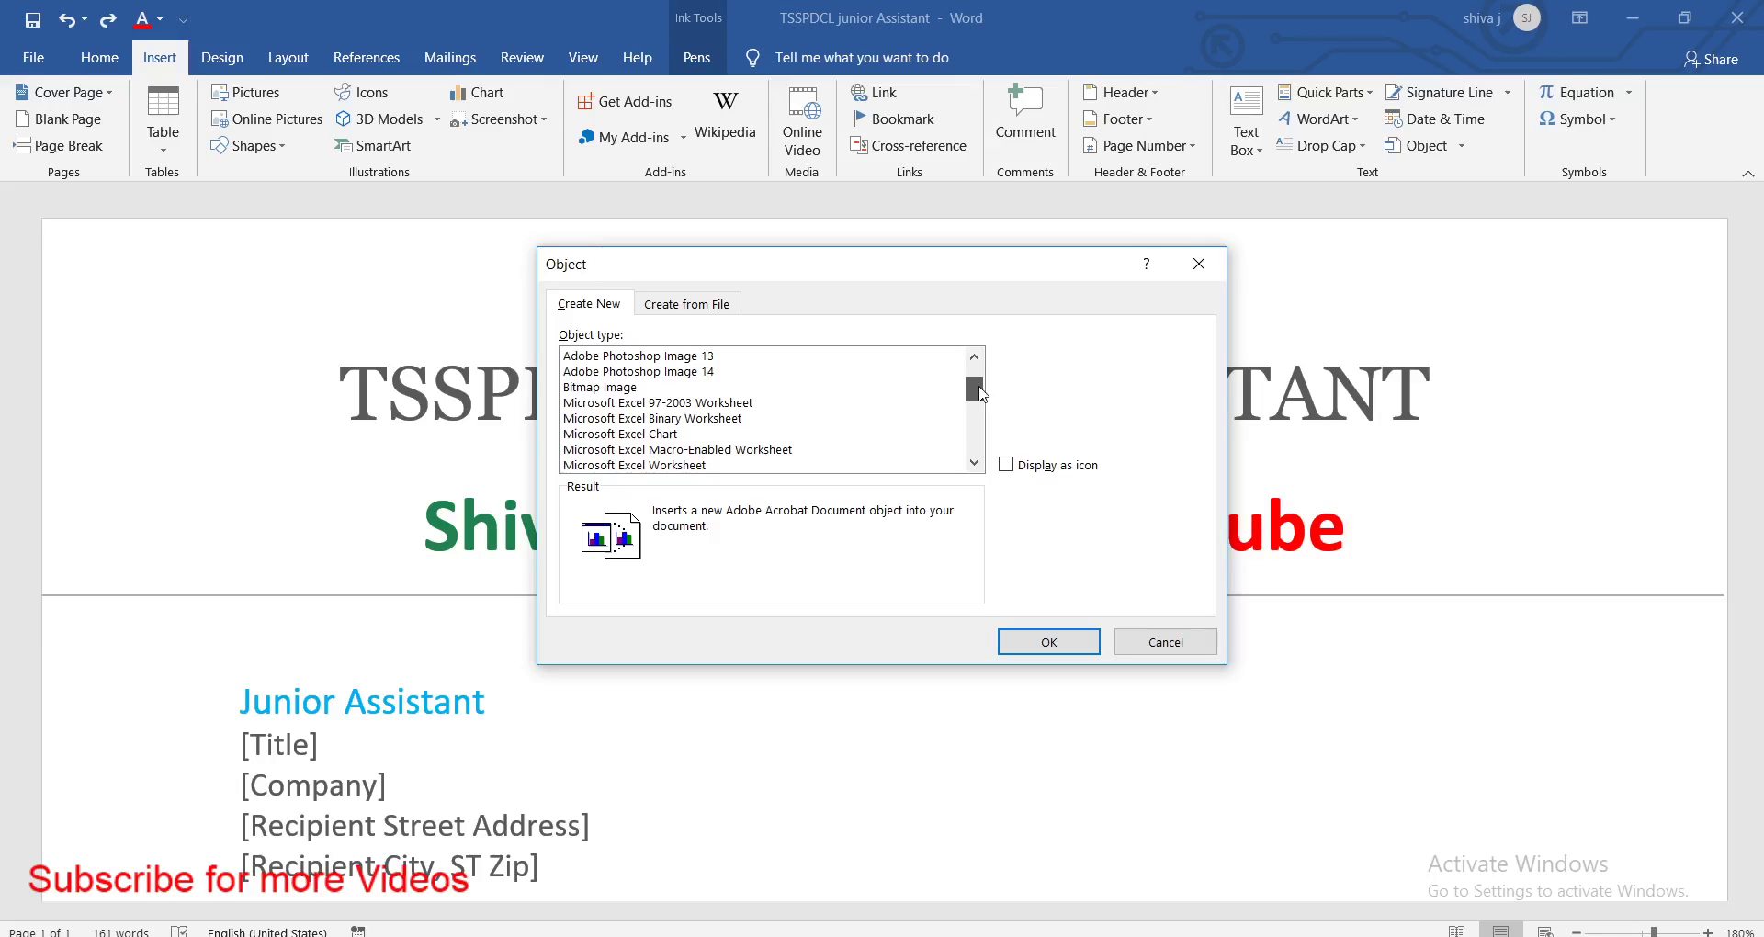
pyautogui.moveTo(981, 392); pyautogui.dragTo(983, 426)
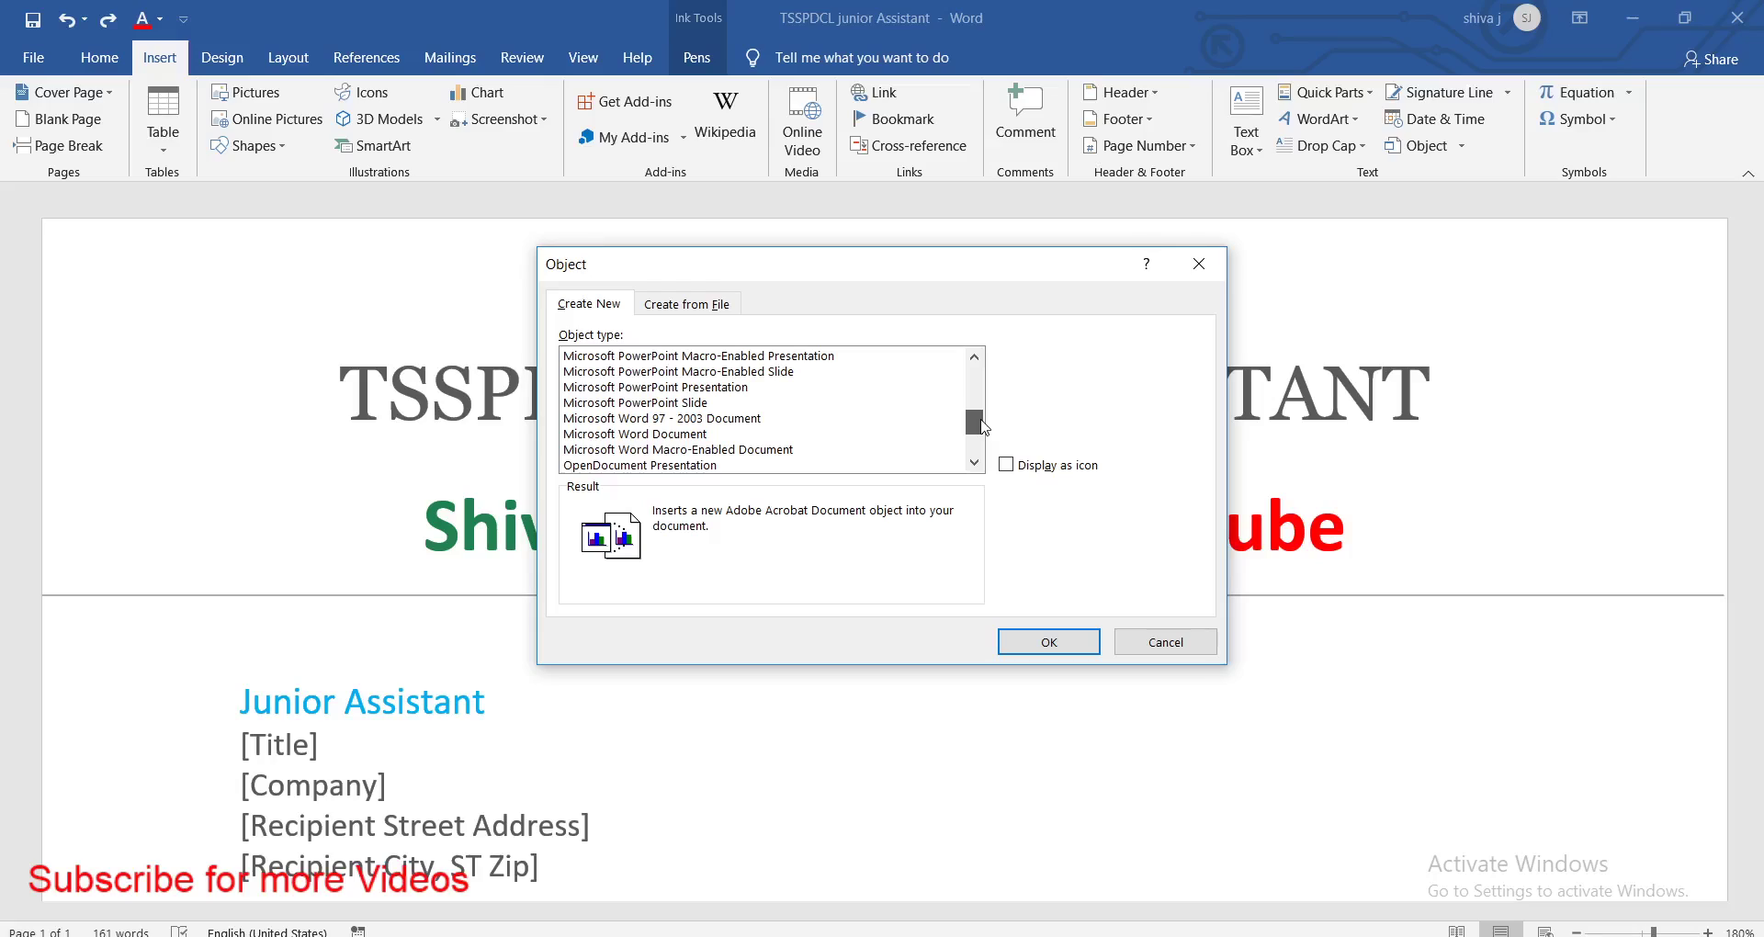
pyautogui.moveTo(983, 425); pyautogui.dragTo(984, 443)
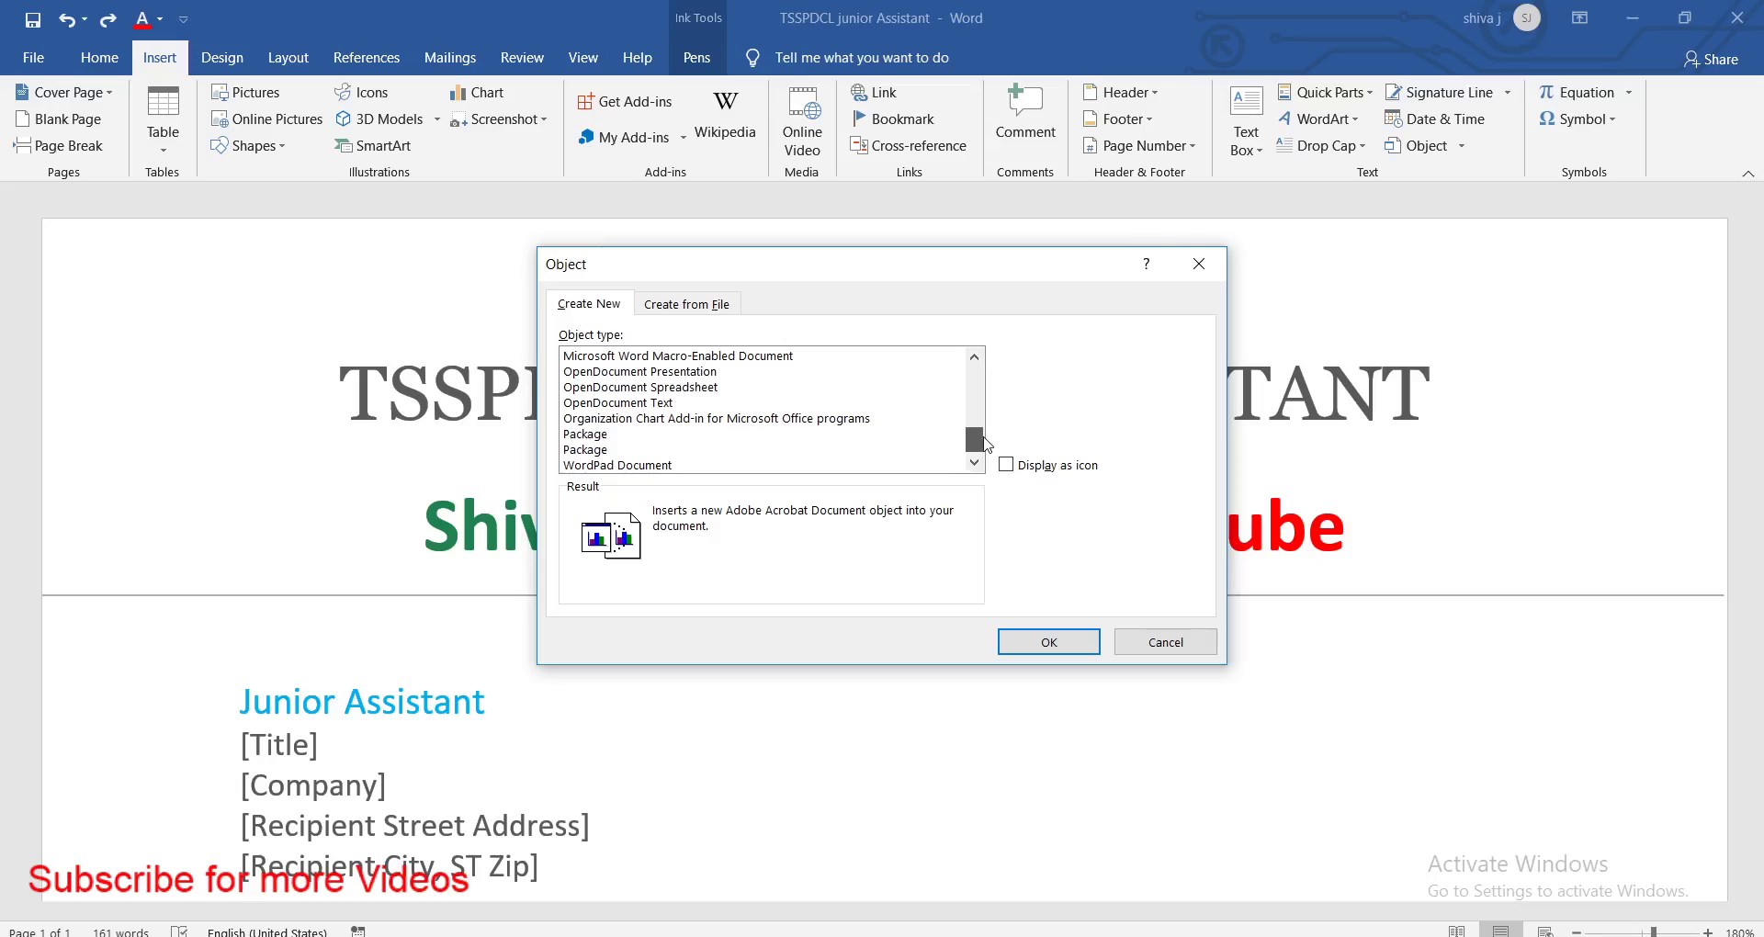
pyautogui.click(1205, 276)
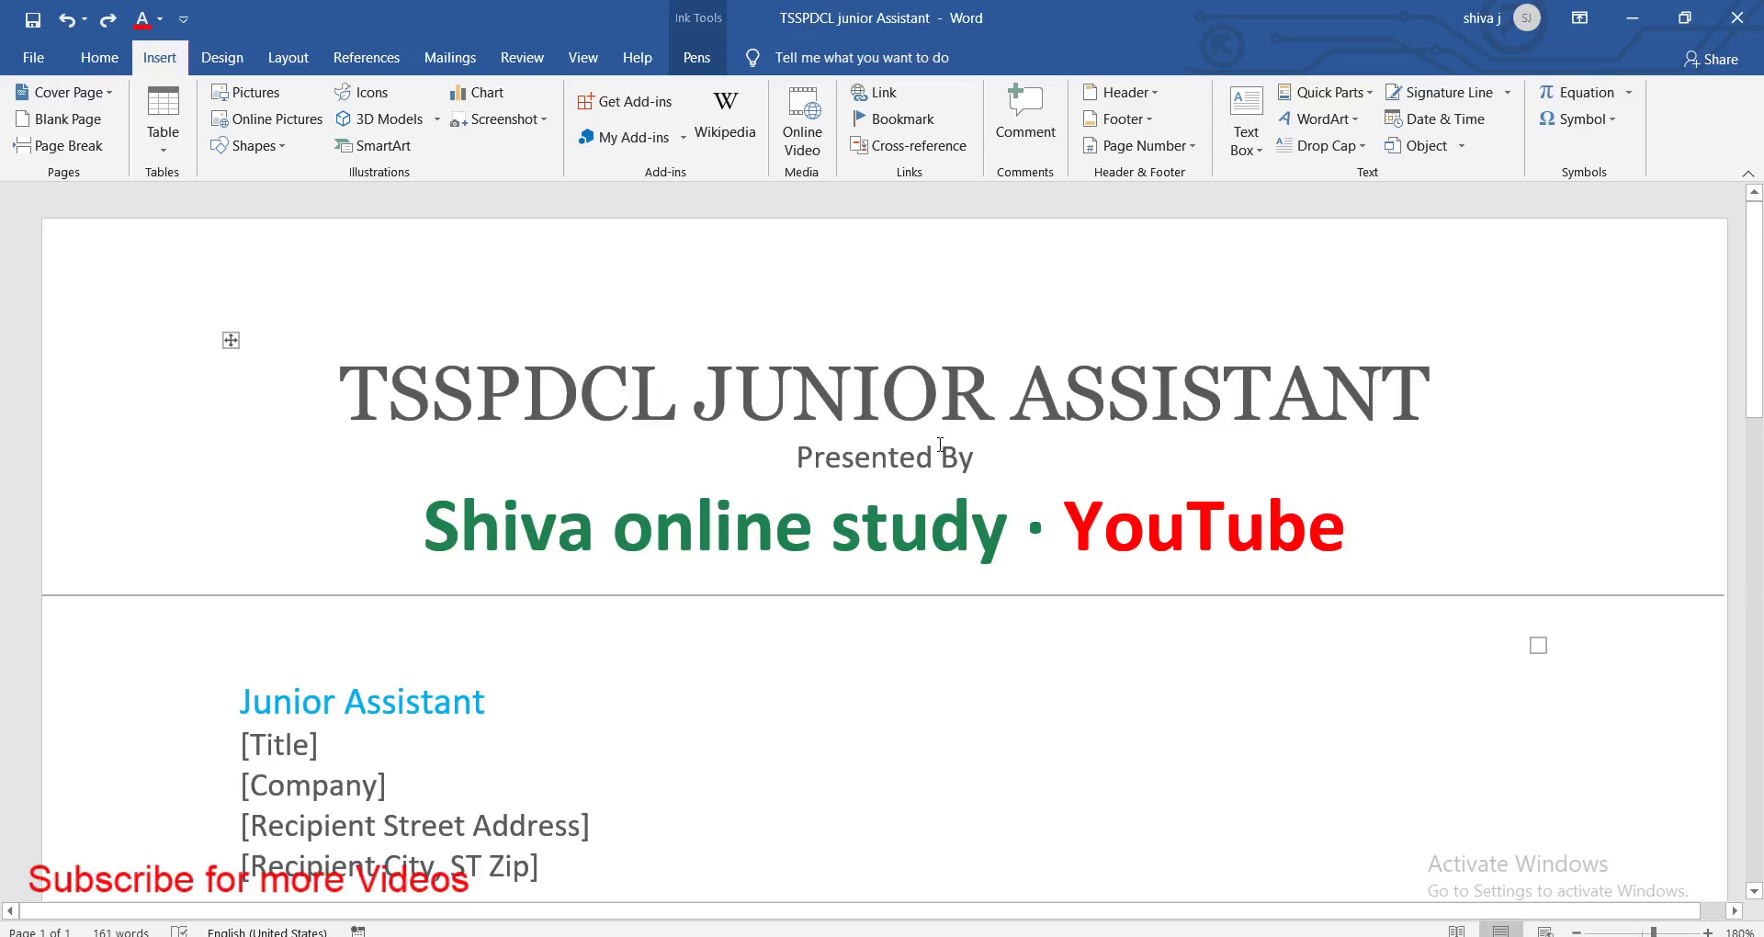
pyautogui.click(1460, 146)
pyautogui.click(1441, 173)
pyautogui.moveTo(1389, 167); pyautogui.dragTo(1406, 155)
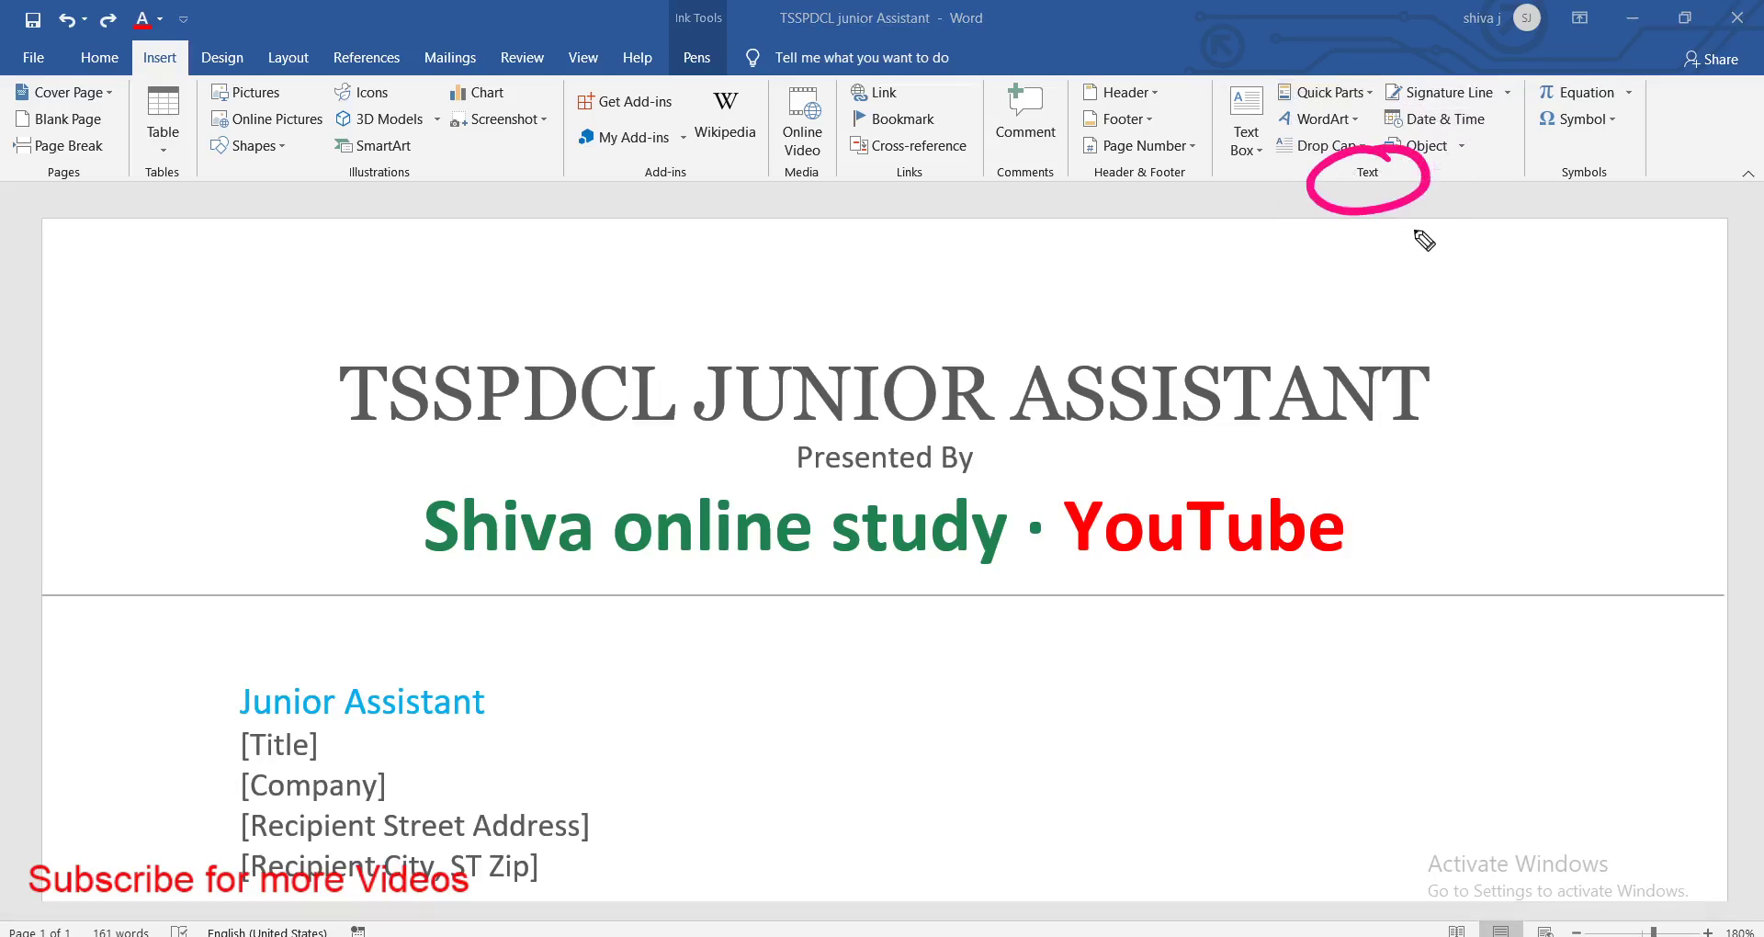
pyautogui.moveTo(1405, 213)
pyautogui.mouseDown()
pyautogui.moveTo(1263, 782)
pyautogui.moveTo(1110, 819)
pyautogui.mouseUp()
pyautogui.moveTo(1080, 761)
pyautogui.mouseDown()
pyautogui.moveTo(979, 842)
pyautogui.moveTo(1242, 817)
pyautogui.mouseUp()
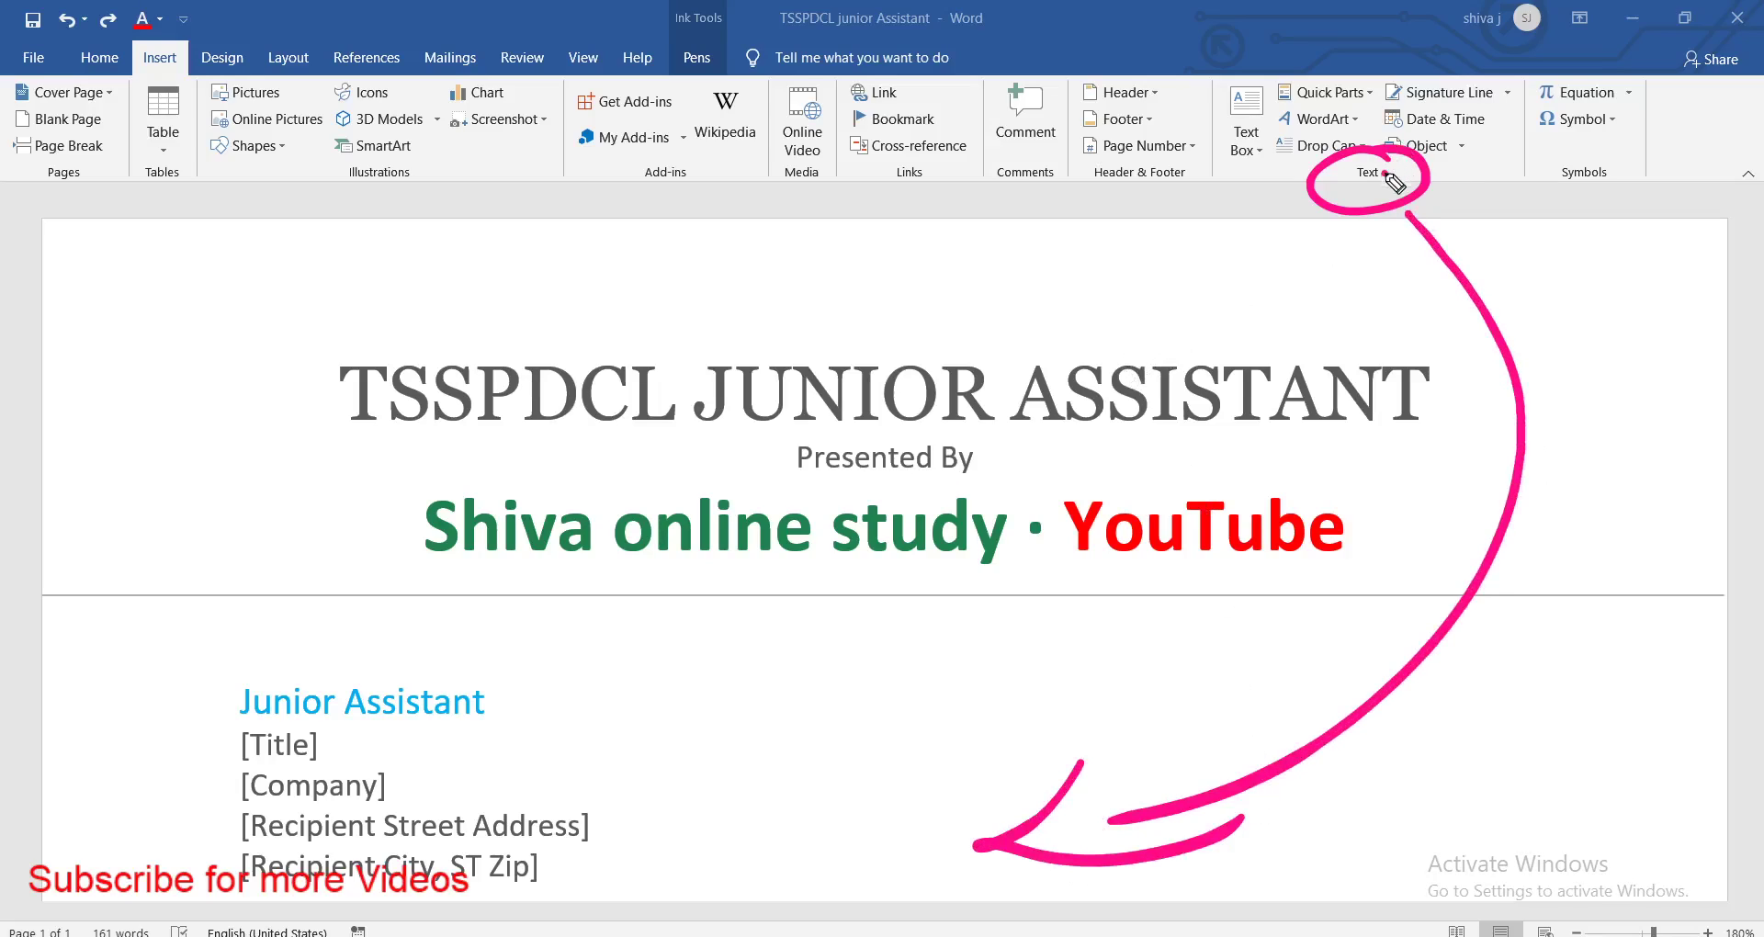
pyautogui.moveTo(1385, 173); pyautogui.dragTo(1475, 118)
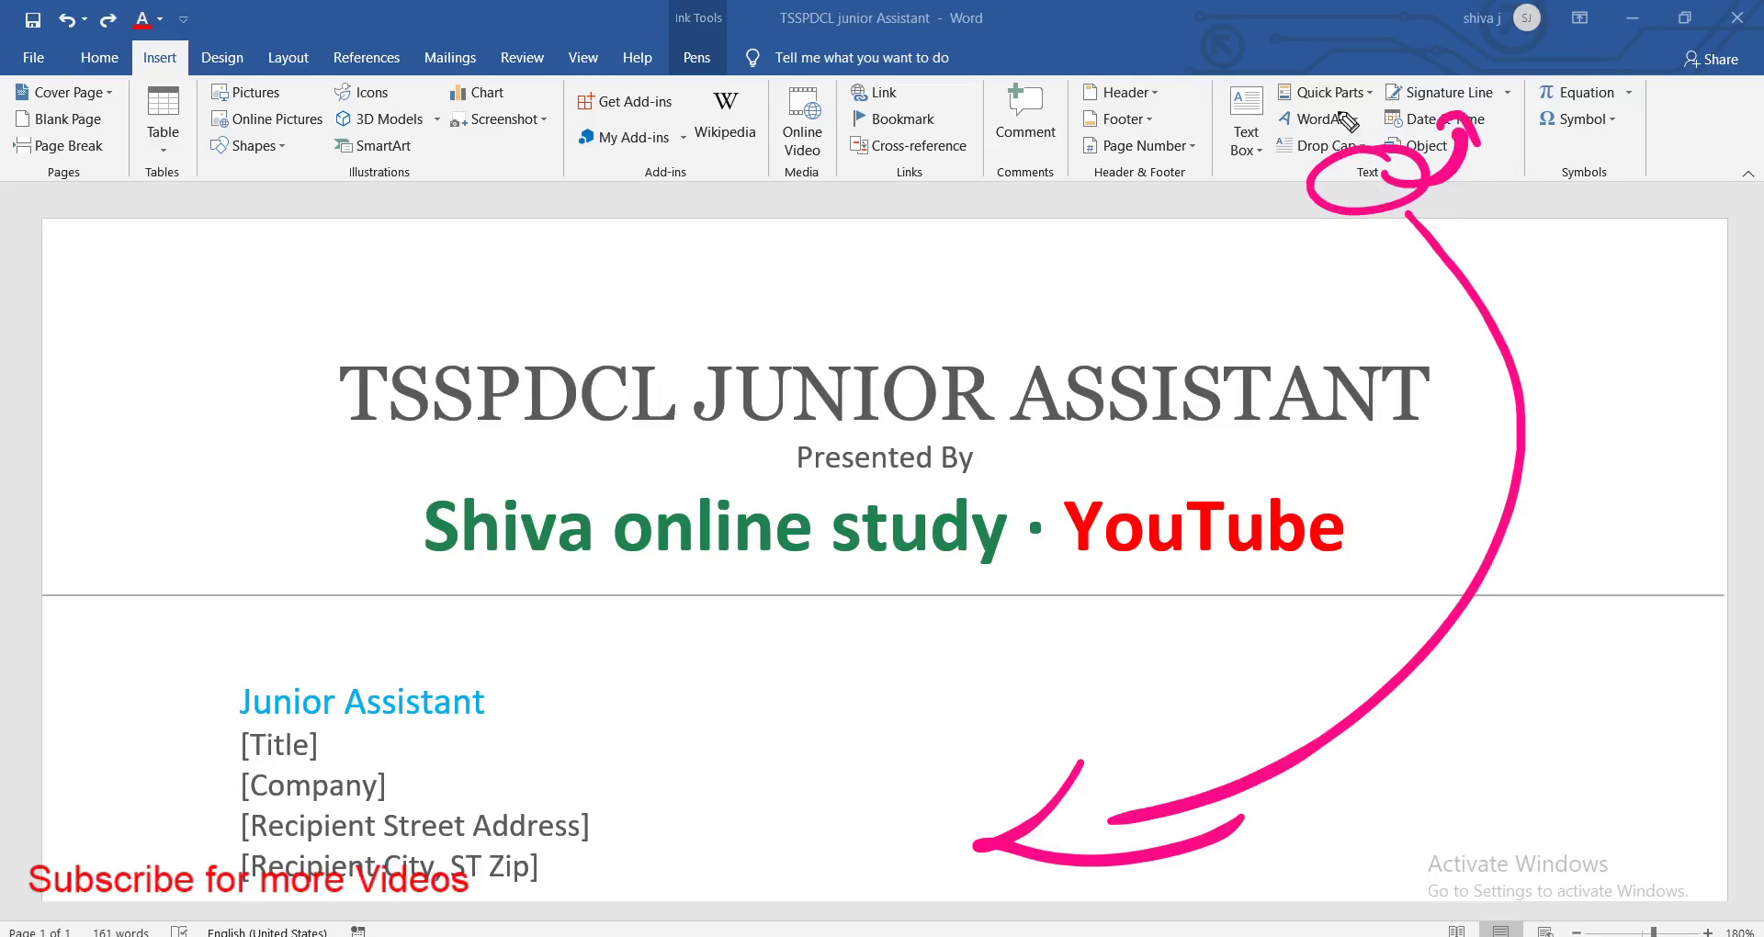
pyautogui.press('e')
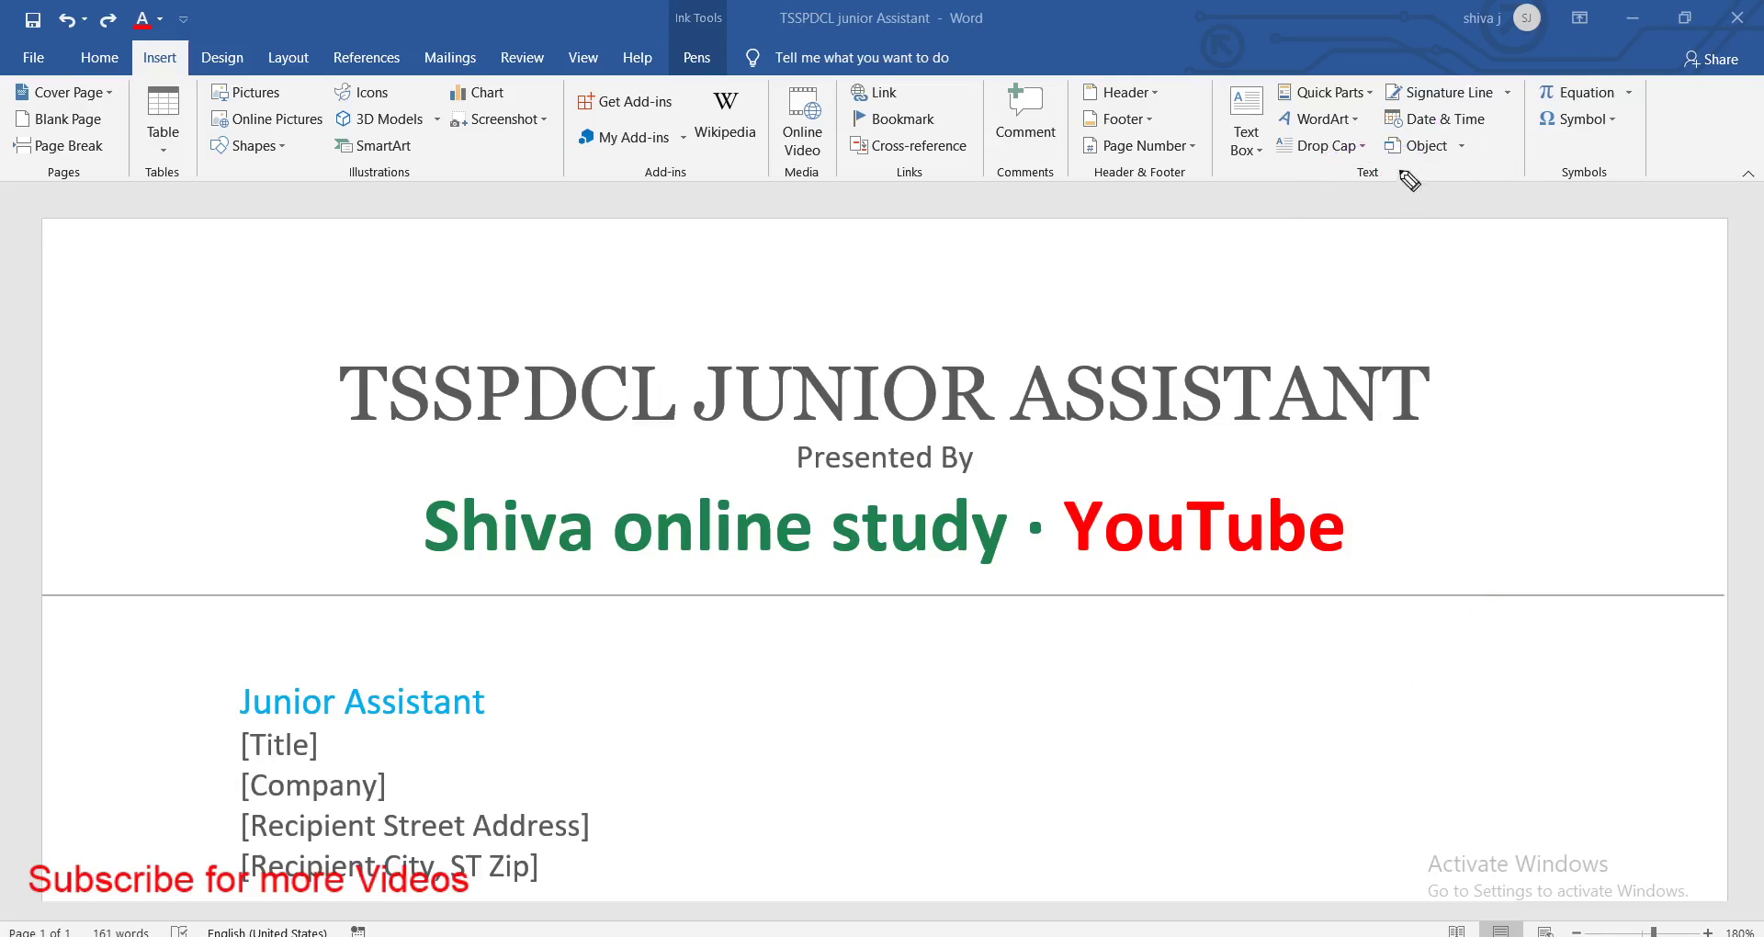
pyautogui.moveTo(1409, 180)
pyautogui.mouseDown()
pyautogui.moveTo(1375, 184)
pyautogui.moveTo(1495, 154)
pyautogui.mouseUp()
pyautogui.press('e')
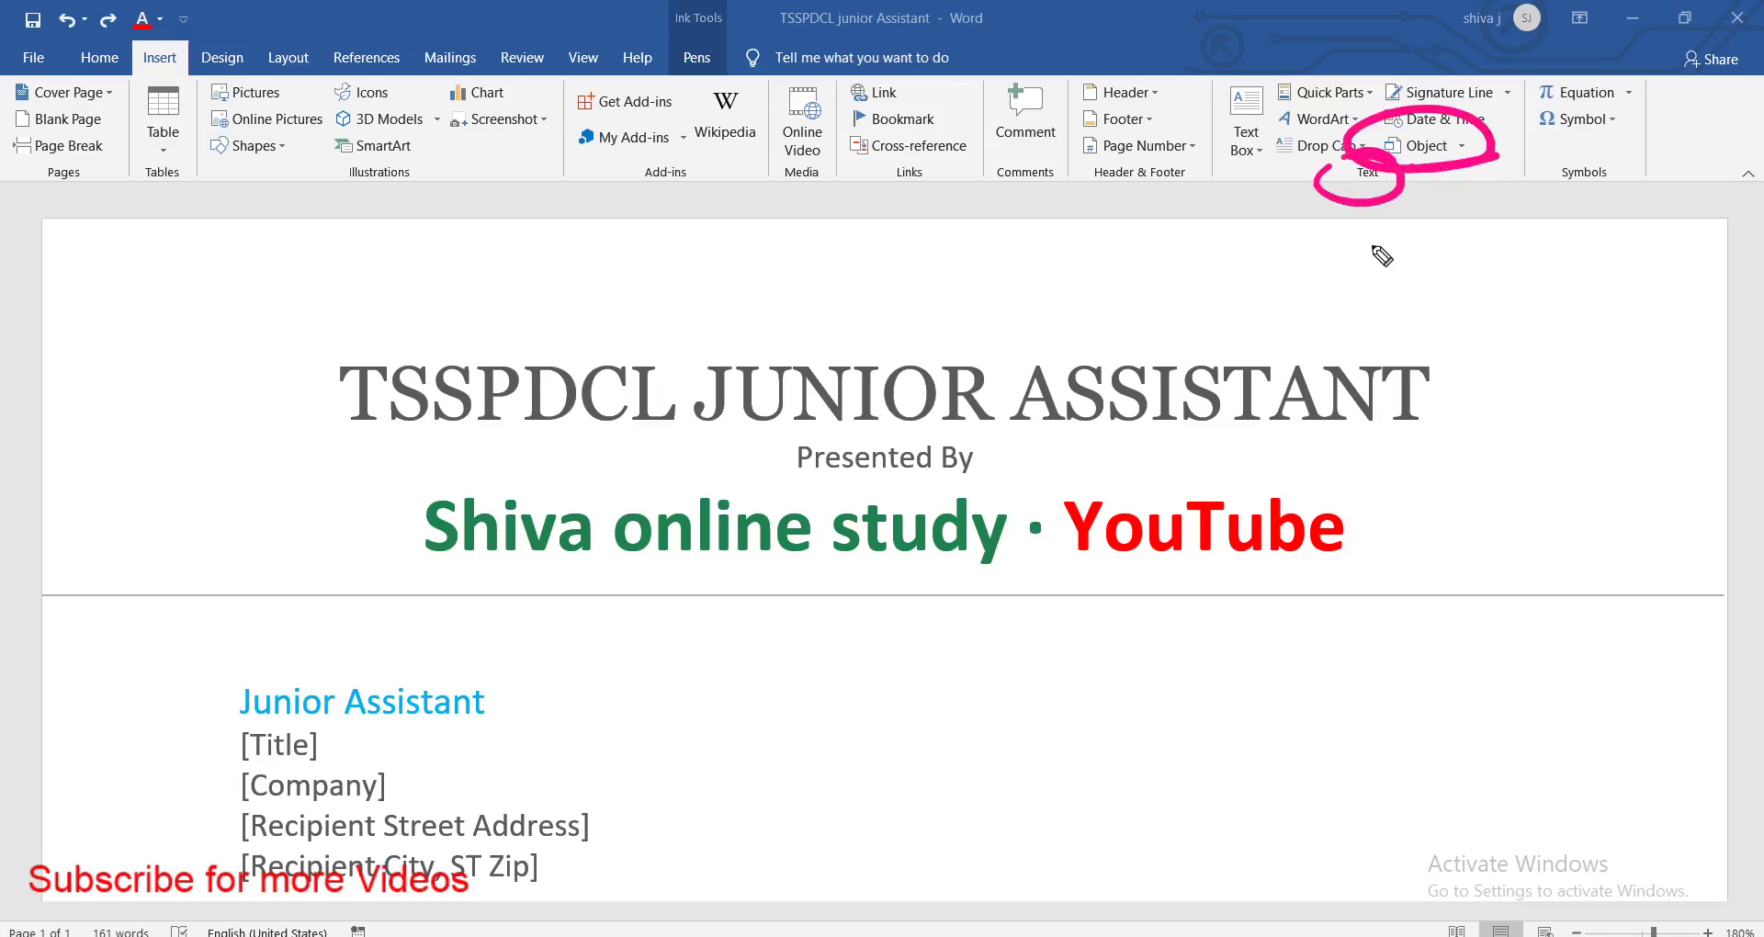
pyautogui.press('e')
pyautogui.moveTo(1456, 143)
pyautogui.mouseDown()
pyautogui.moveTo(1365, 171)
pyautogui.moveTo(1470, 112)
pyautogui.moveTo(1139, 709)
pyautogui.moveTo(1231, 769)
pyautogui.mouseUp()
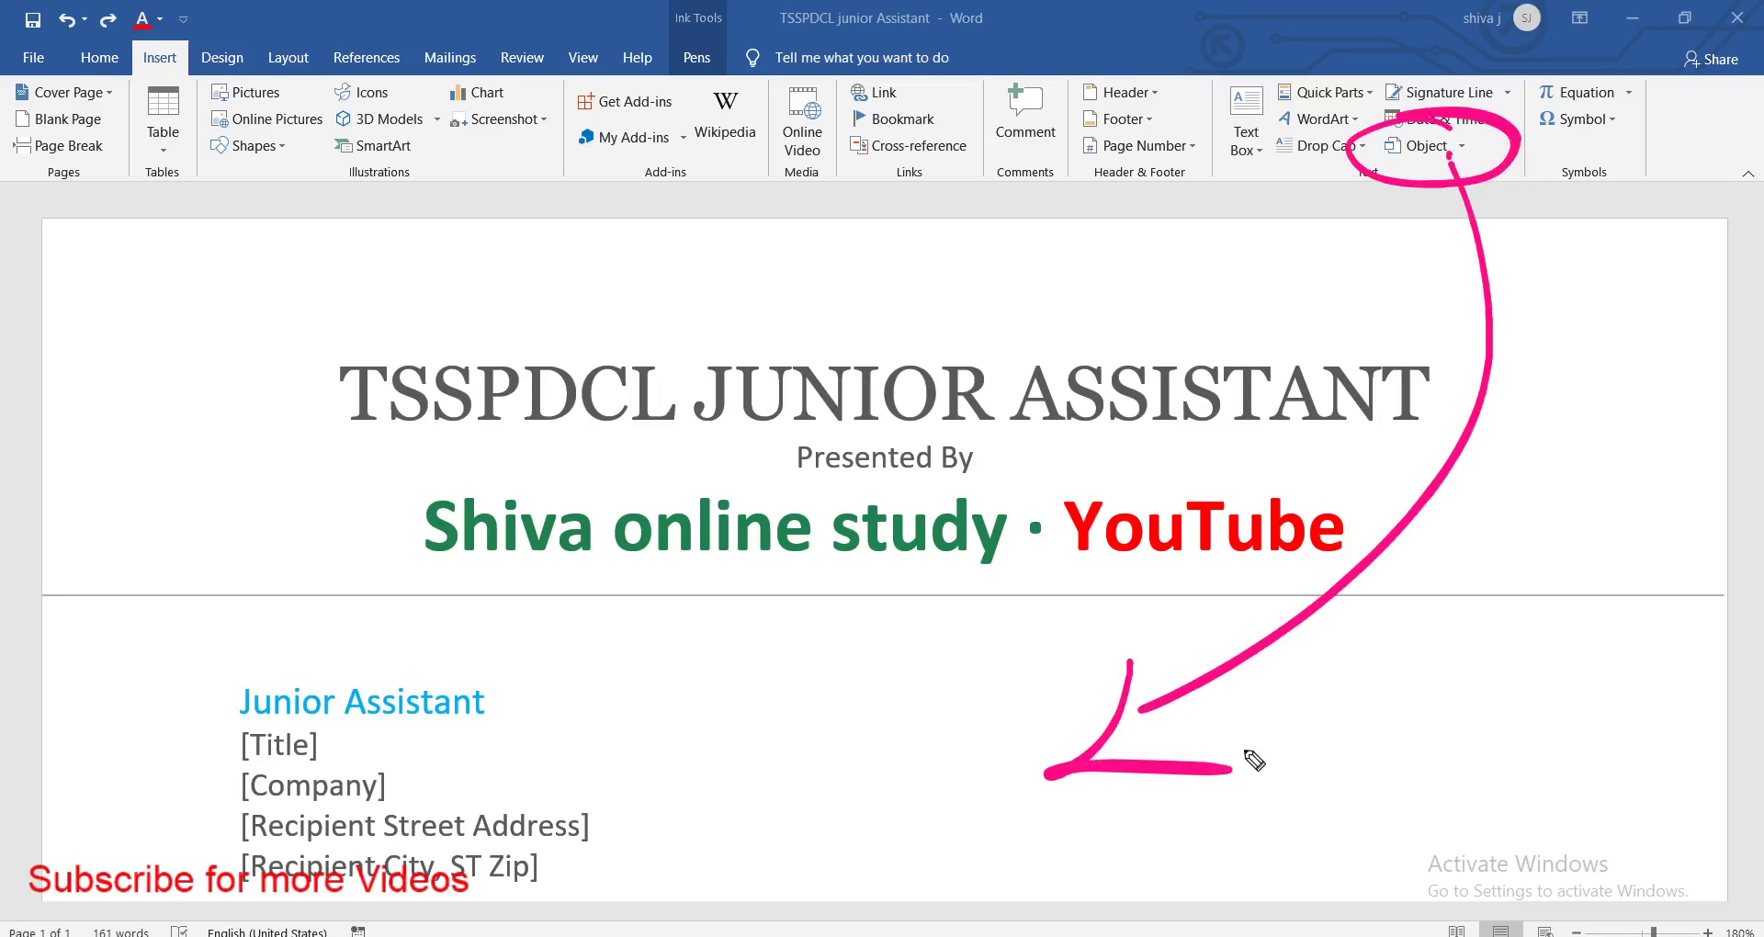
pyautogui.moveTo(213, 678); pyautogui.dragTo(353, 632)
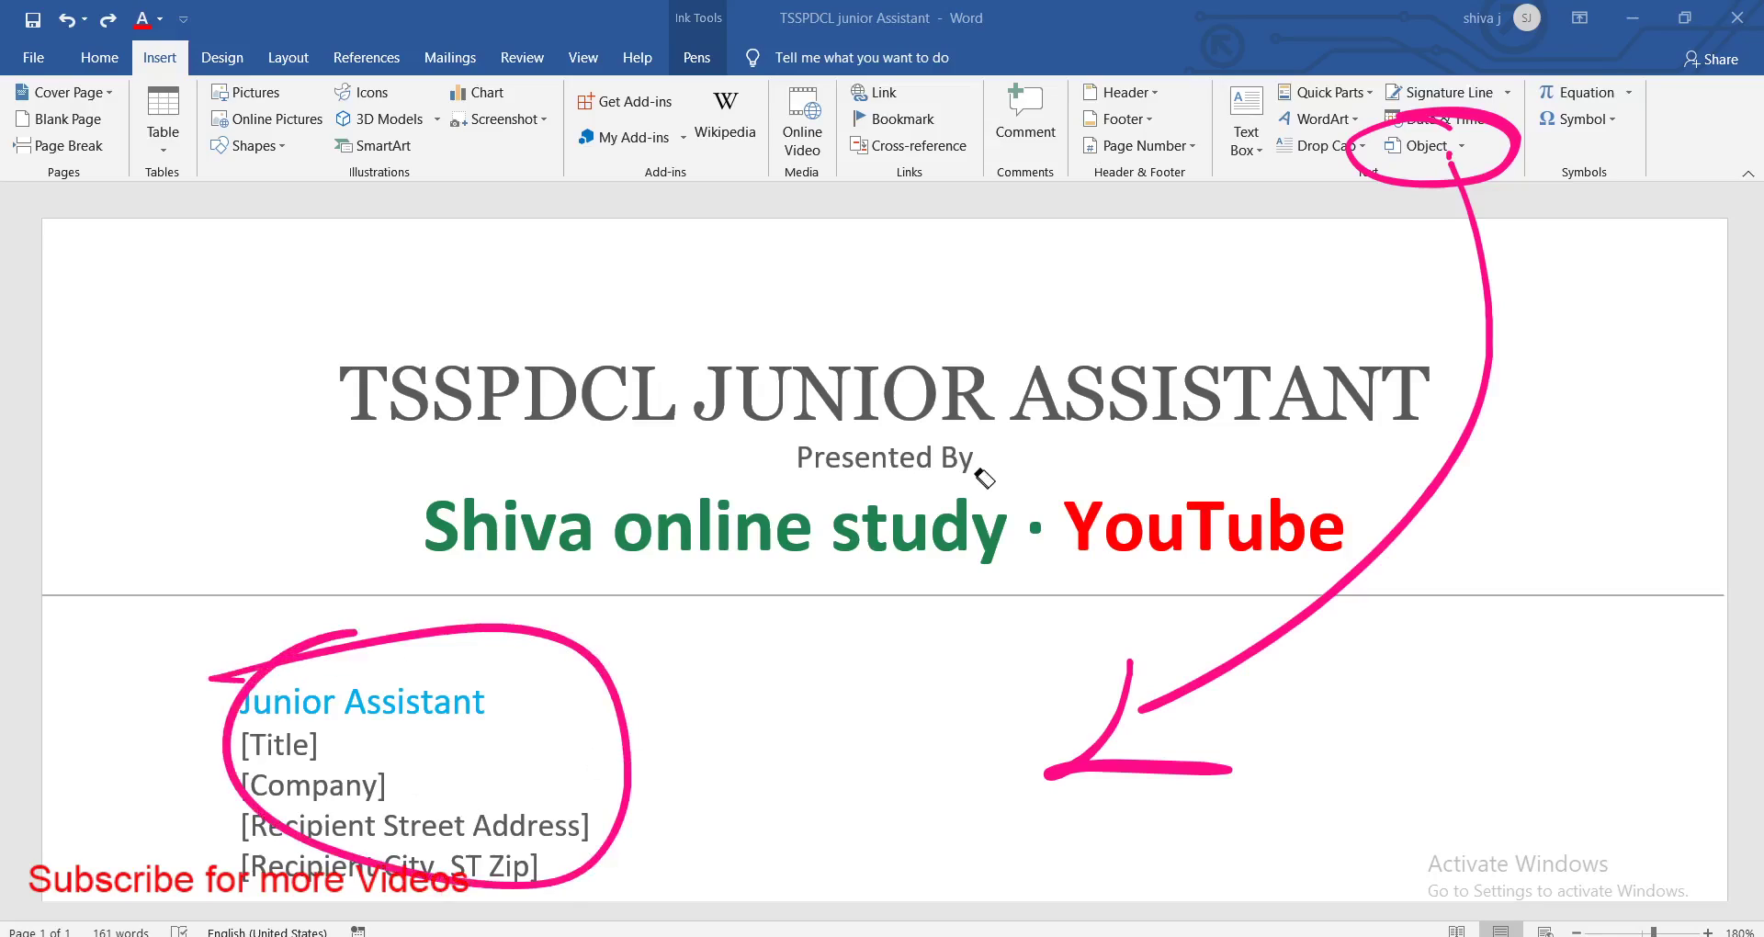
pyautogui.press('e')
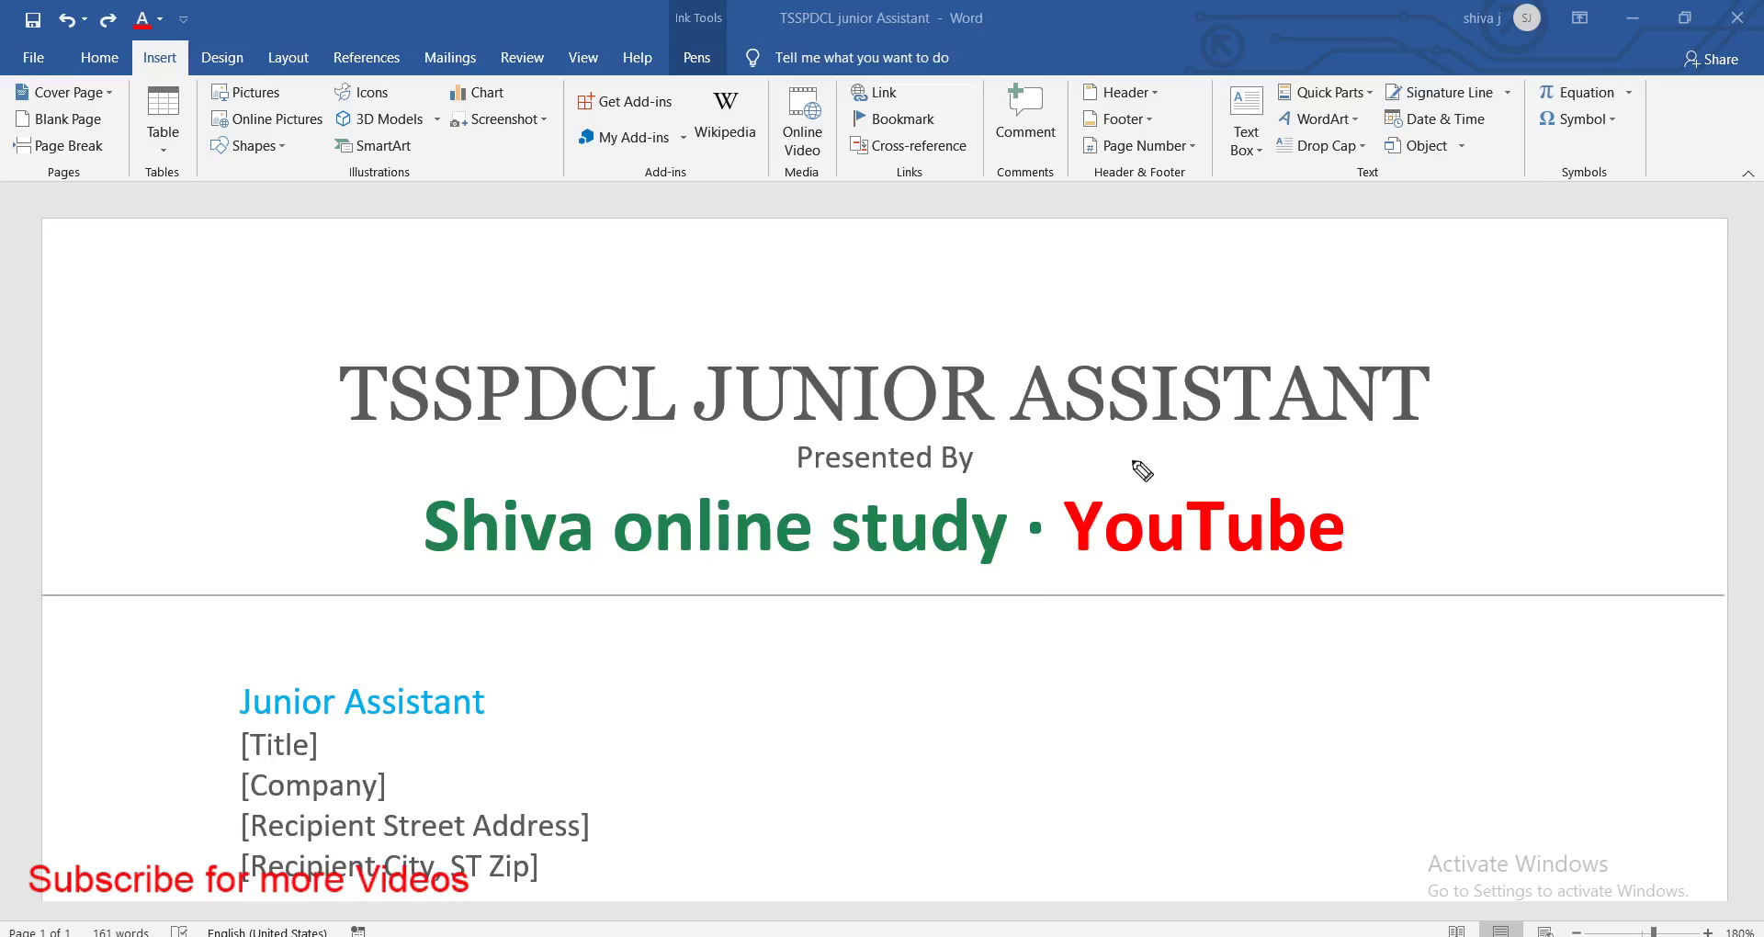
pyautogui.moveTo(1586, 164); pyautogui.dragTo(1614, 197)
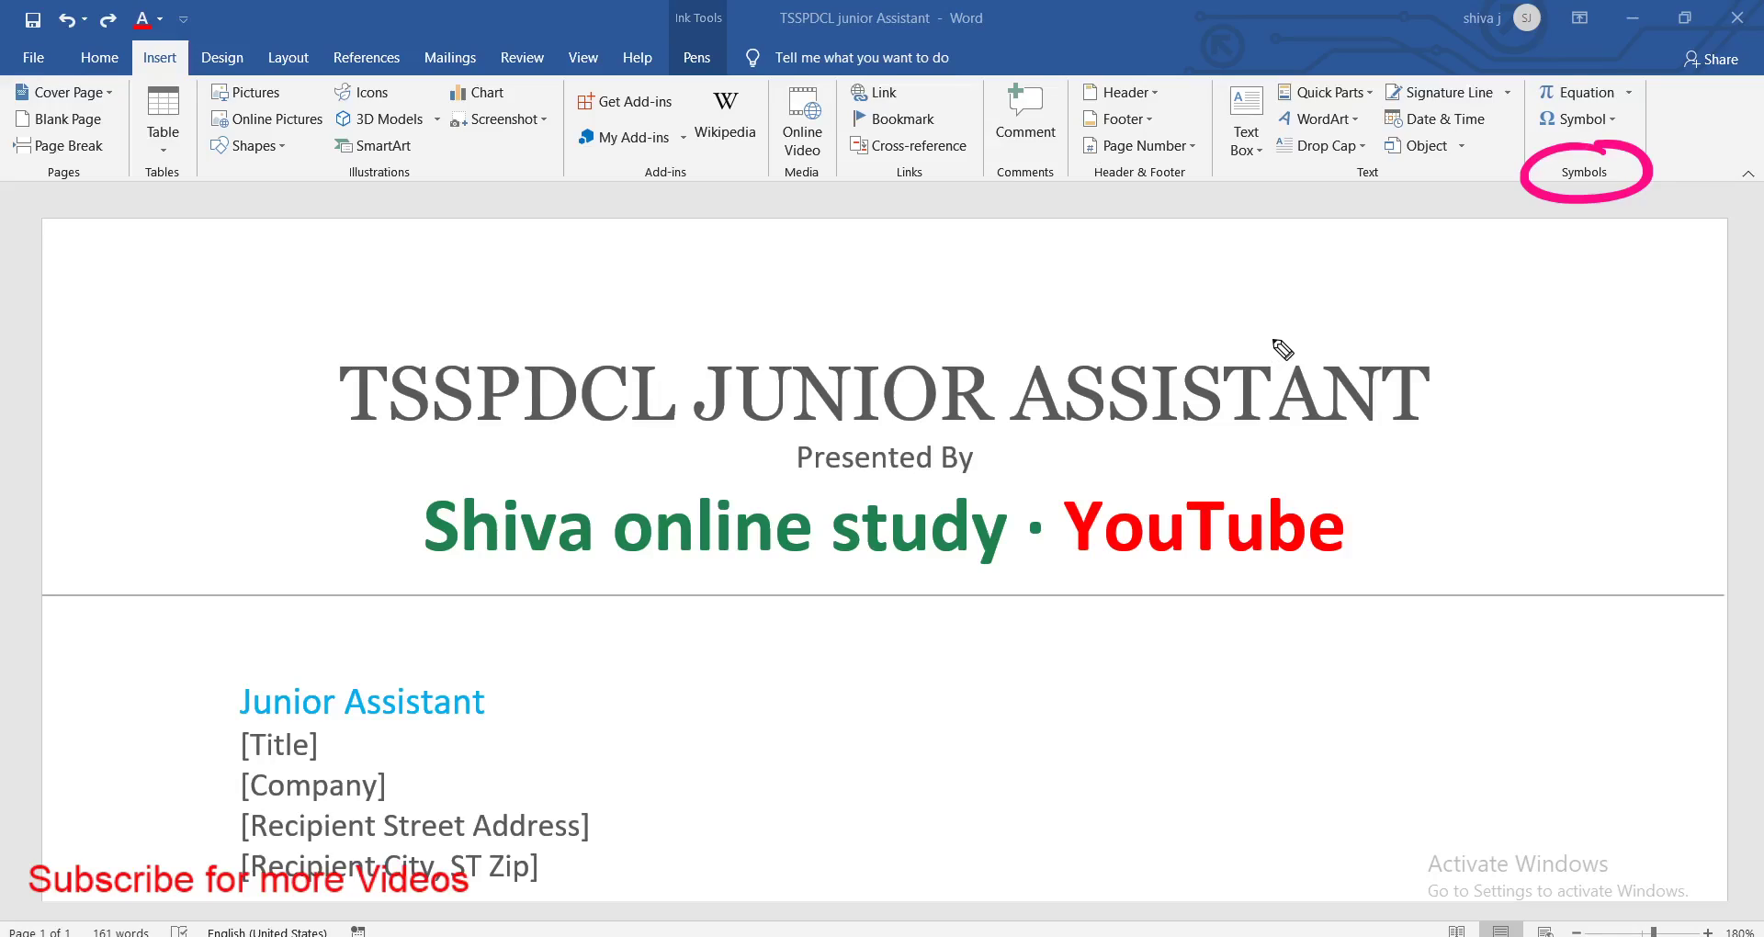
pyautogui.press('e')
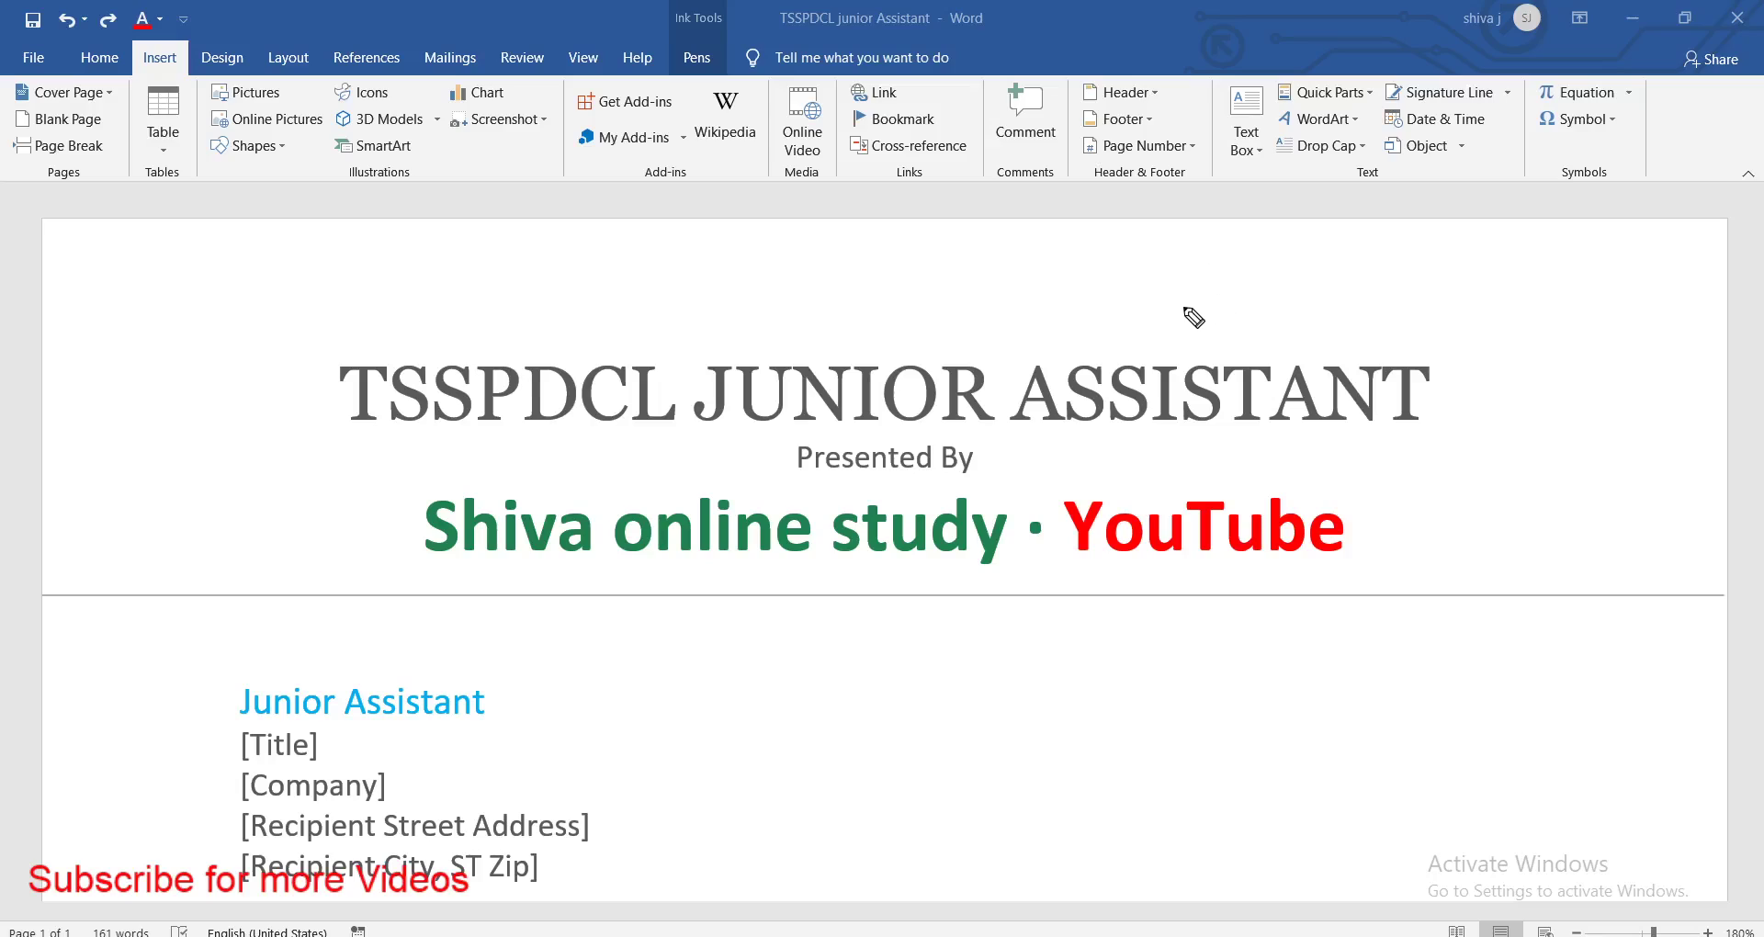
pyautogui.moveTo(1205, 327); pyautogui.dragTo(1297, 324)
pyautogui.moveTo(1312, 252)
pyautogui.mouseDown()
pyautogui.moveTo(1361, 323)
pyautogui.moveTo(1341, 393)
pyautogui.moveTo(1323, 224)
pyautogui.mouseUp()
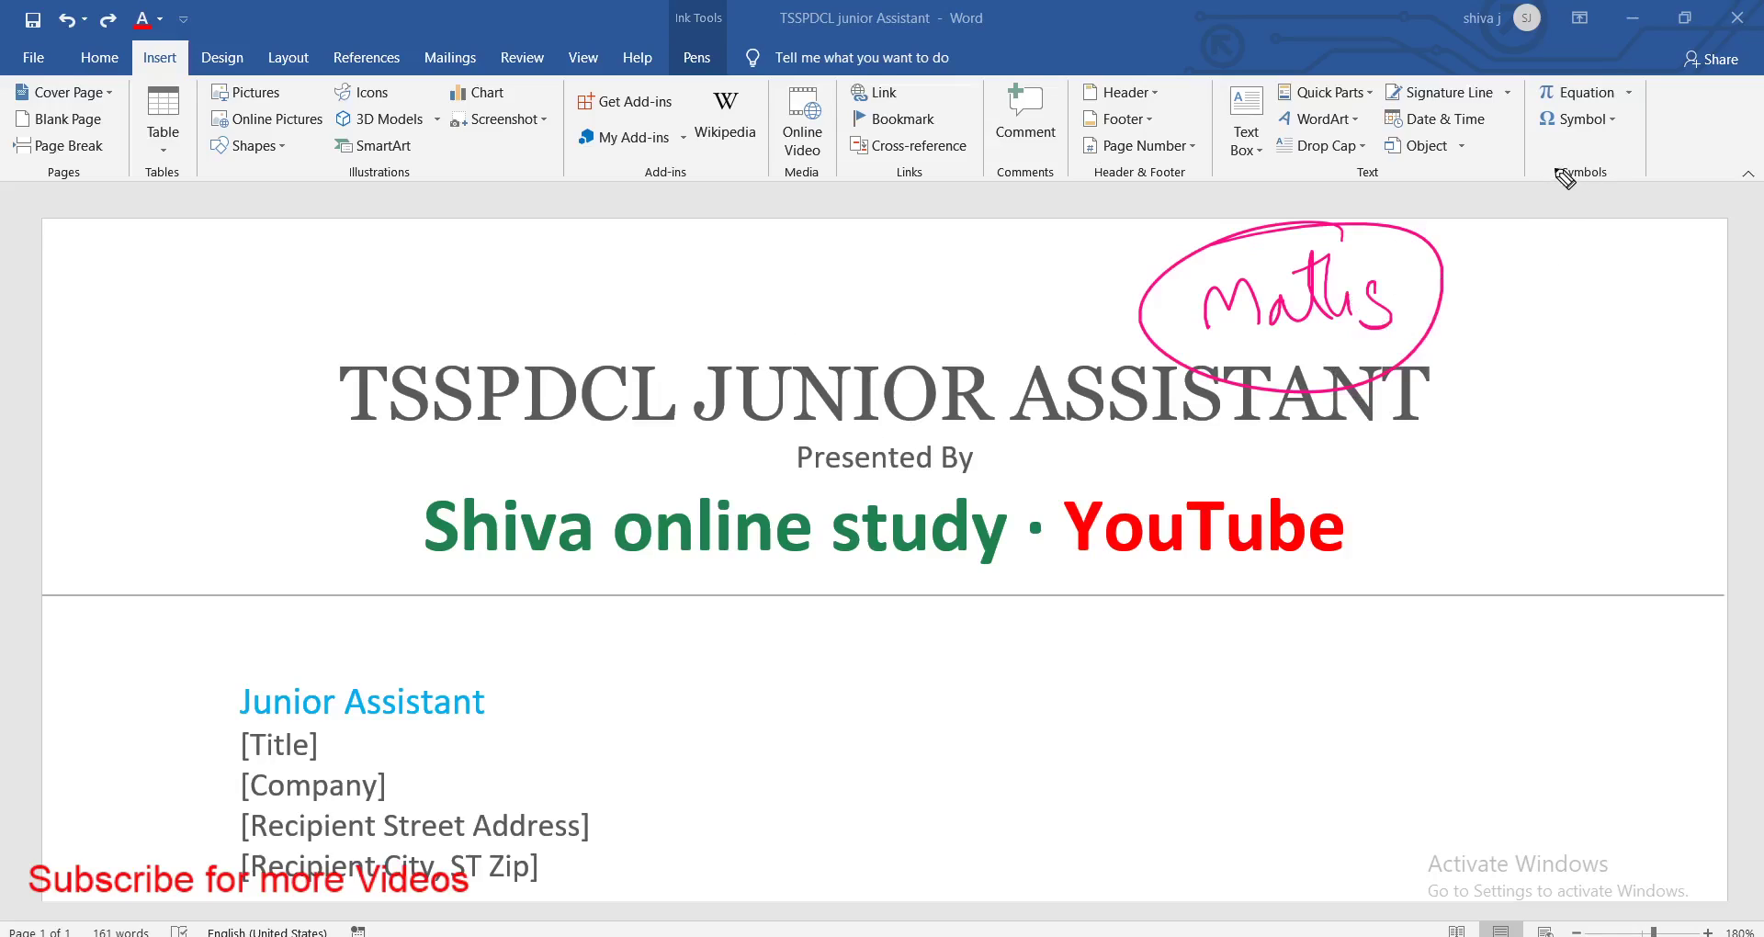
pyautogui.hotkey('ctrl', 'z')
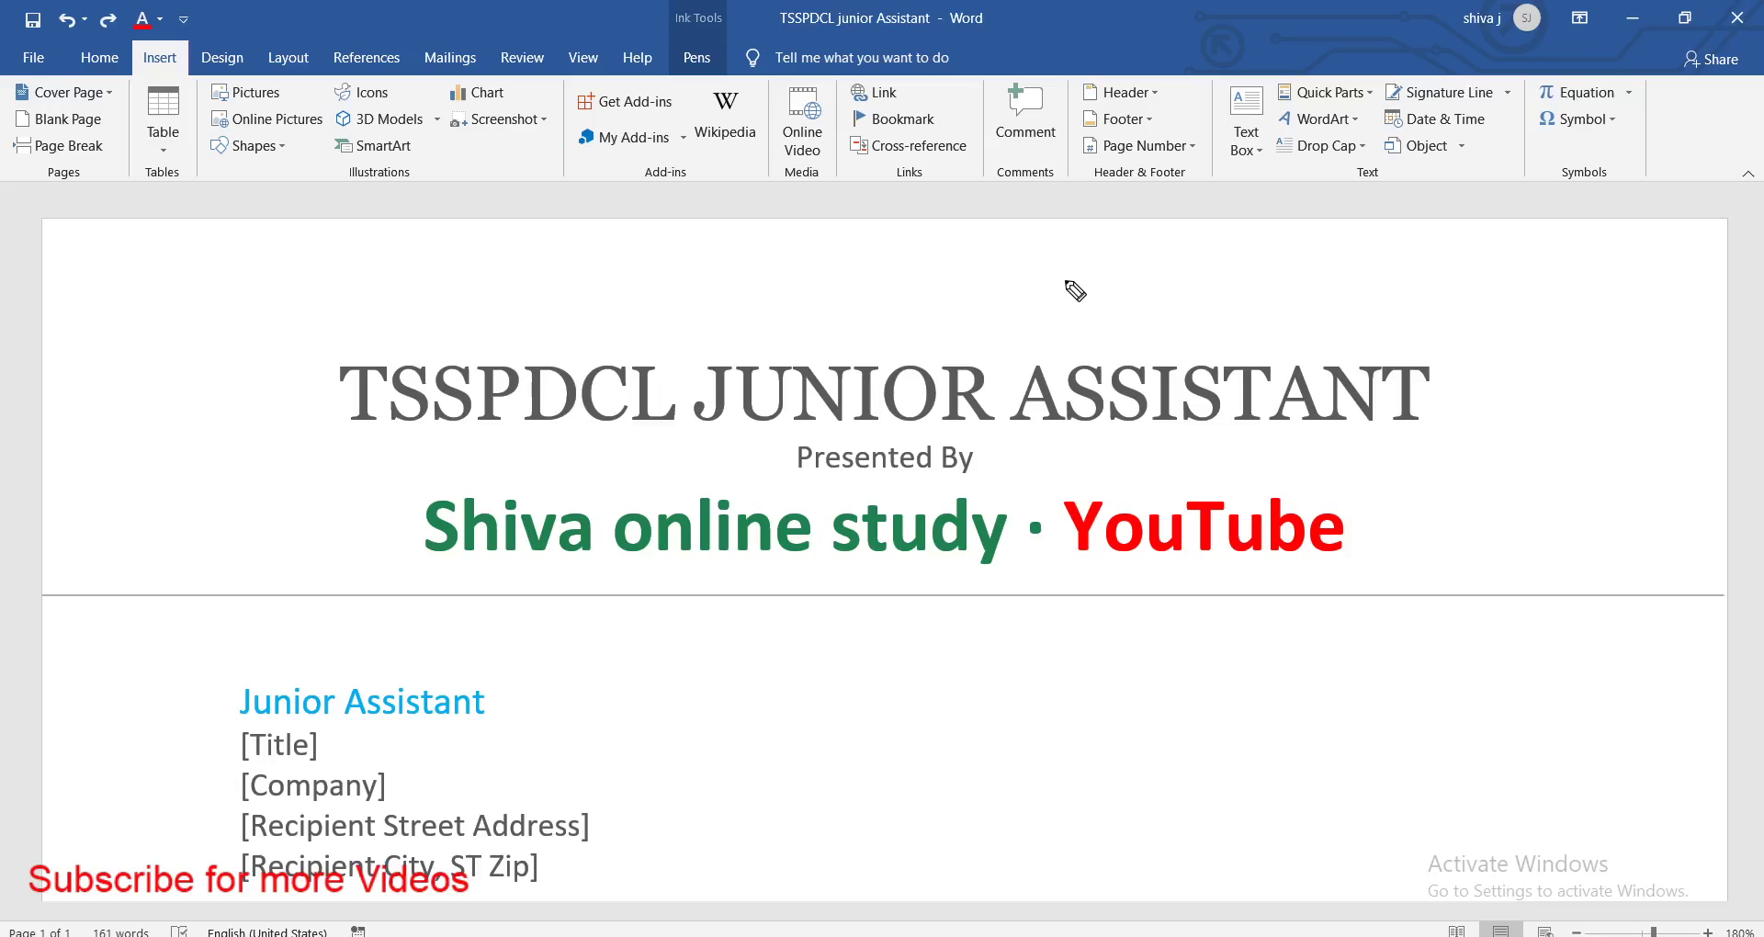
pyautogui.moveTo(1071, 274)
pyautogui.mouseDown()
pyautogui.moveTo(1066, 341)
pyautogui.moveTo(1102, 338)
pyautogui.mouseUp()
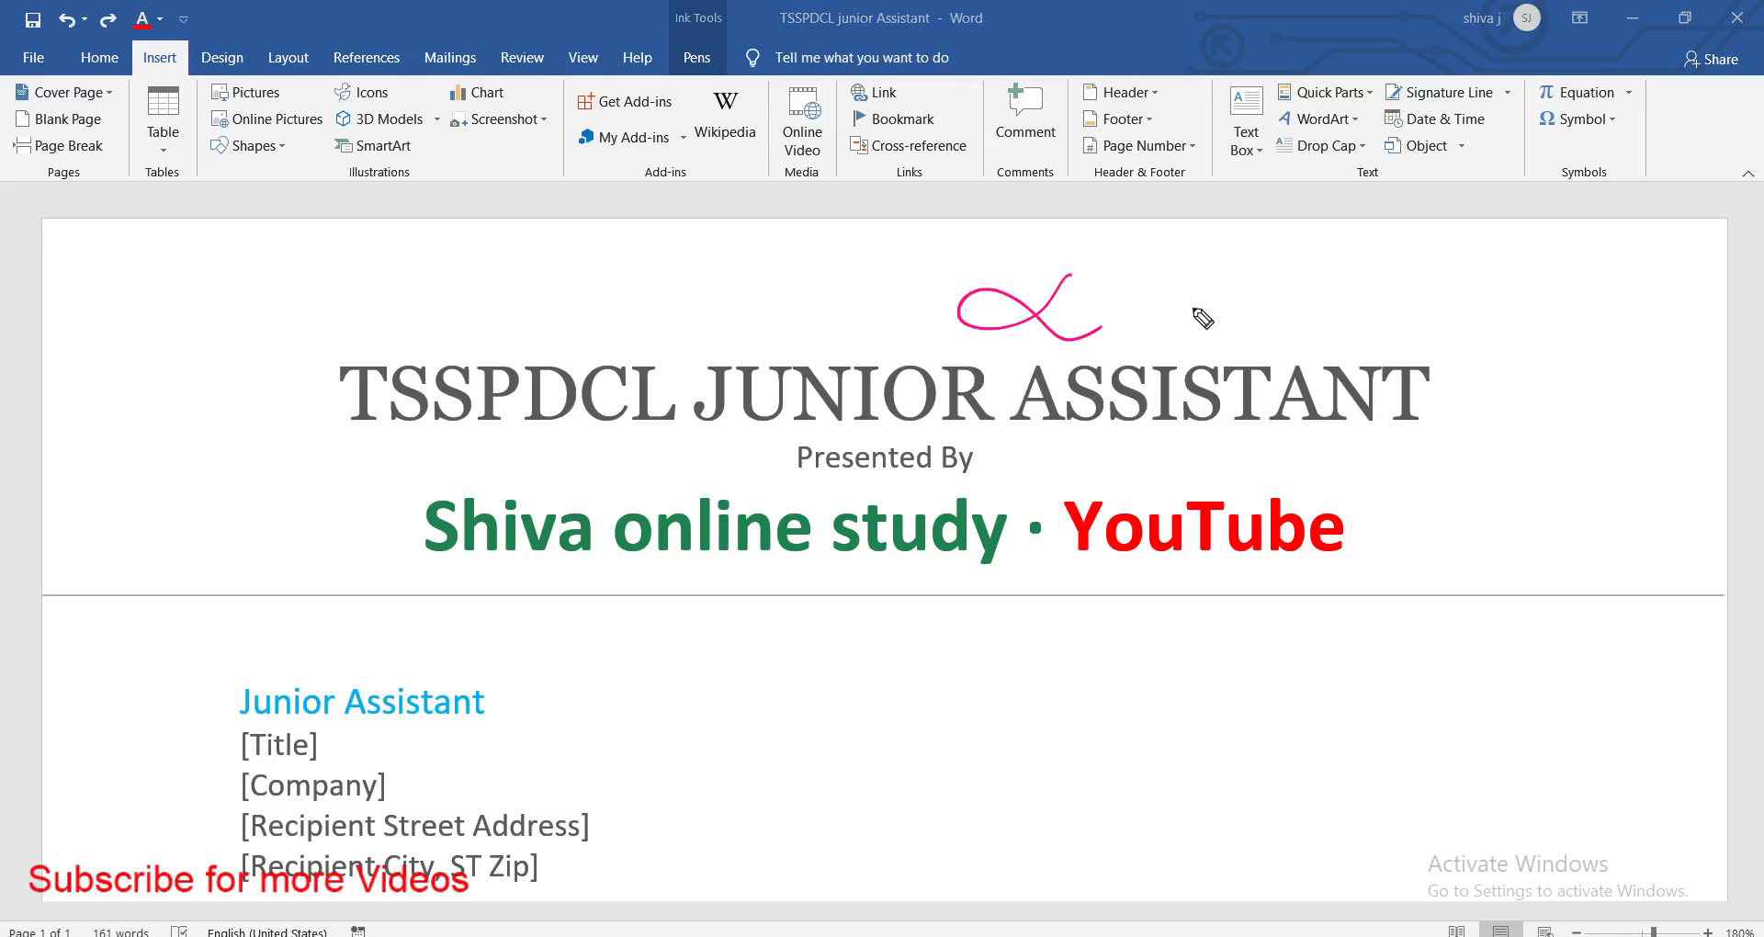
pyautogui.moveTo(1194, 275)
pyautogui.mouseDown()
pyautogui.moveTo(1180, 323)
pyautogui.moveTo(1209, 317)
pyautogui.mouseUp()
pyautogui.moveTo(1159, 273); pyautogui.dragTo(1240, 261)
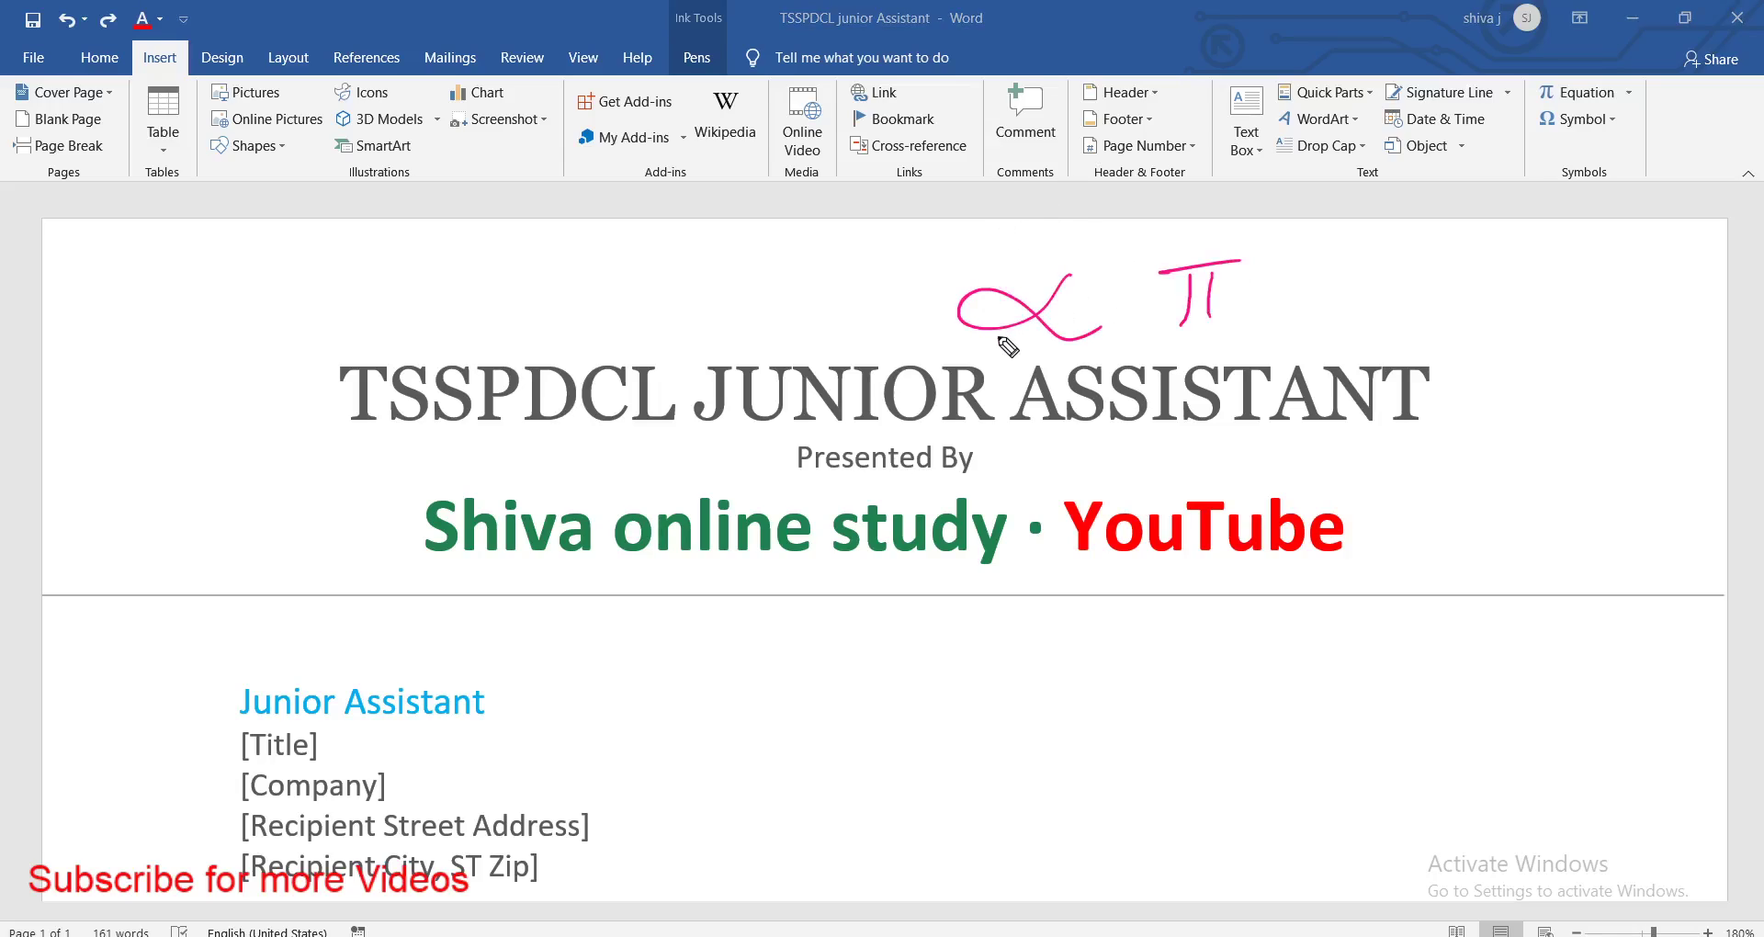
pyautogui.press('Escape')
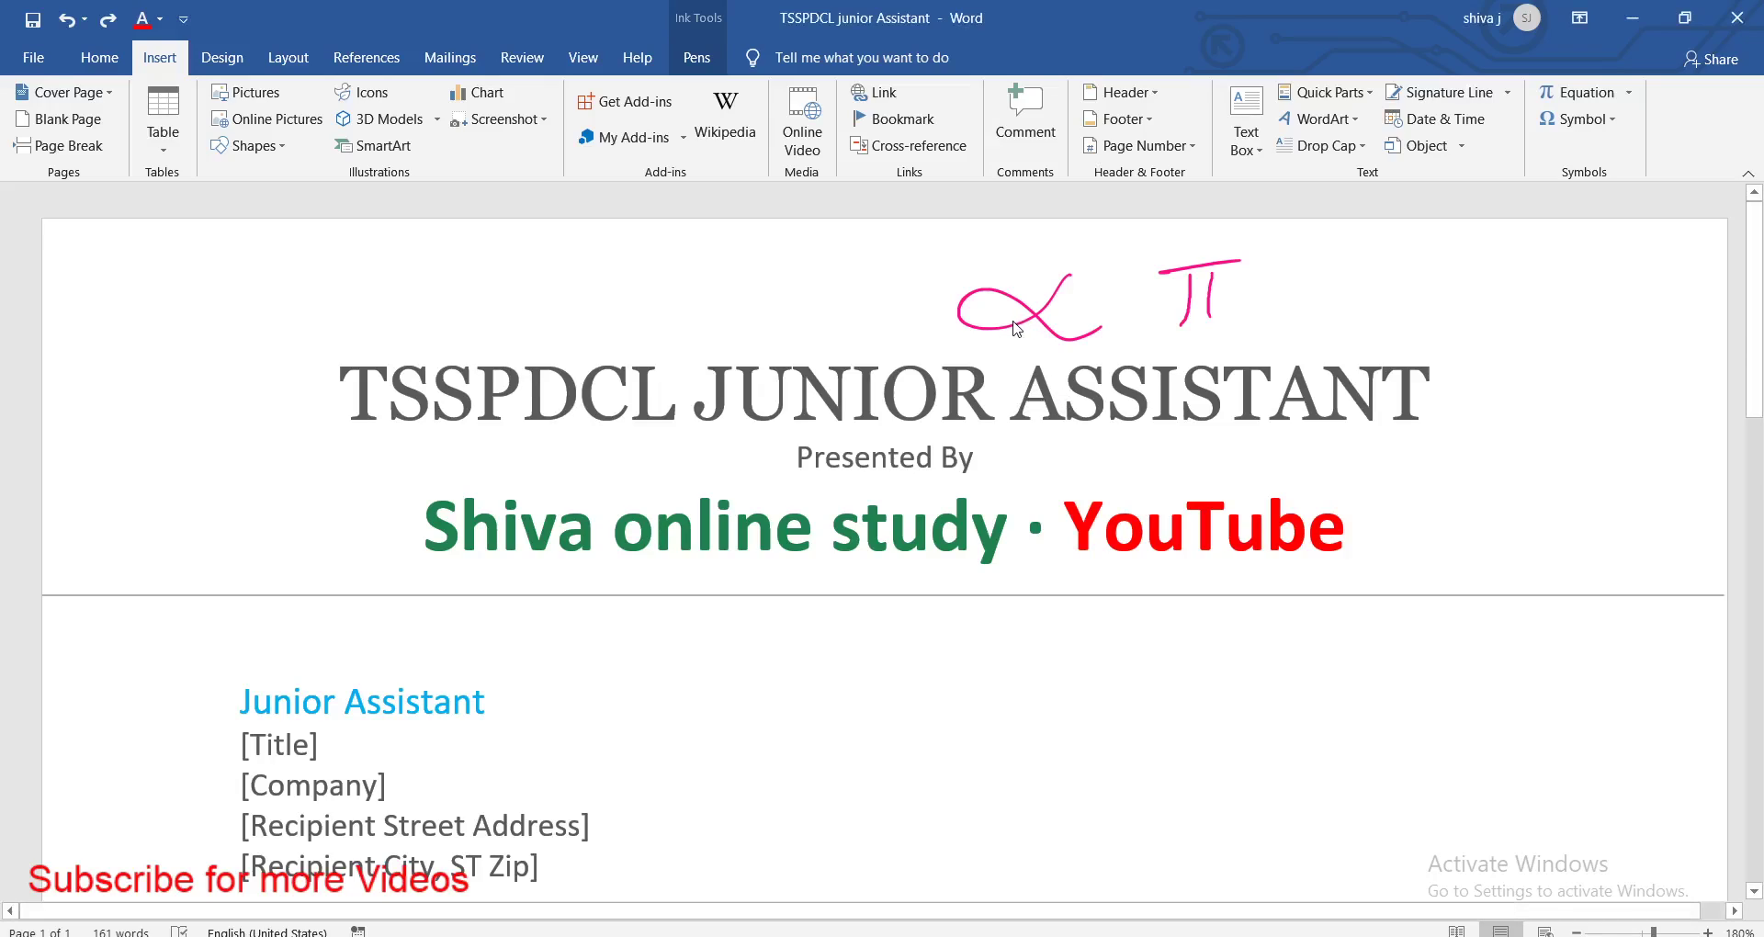
pyautogui.hotkey('ctrl', 'z')
pyautogui.hotkey('ctrl', 'z')
pyautogui.hotkey('ctrl', 'z')
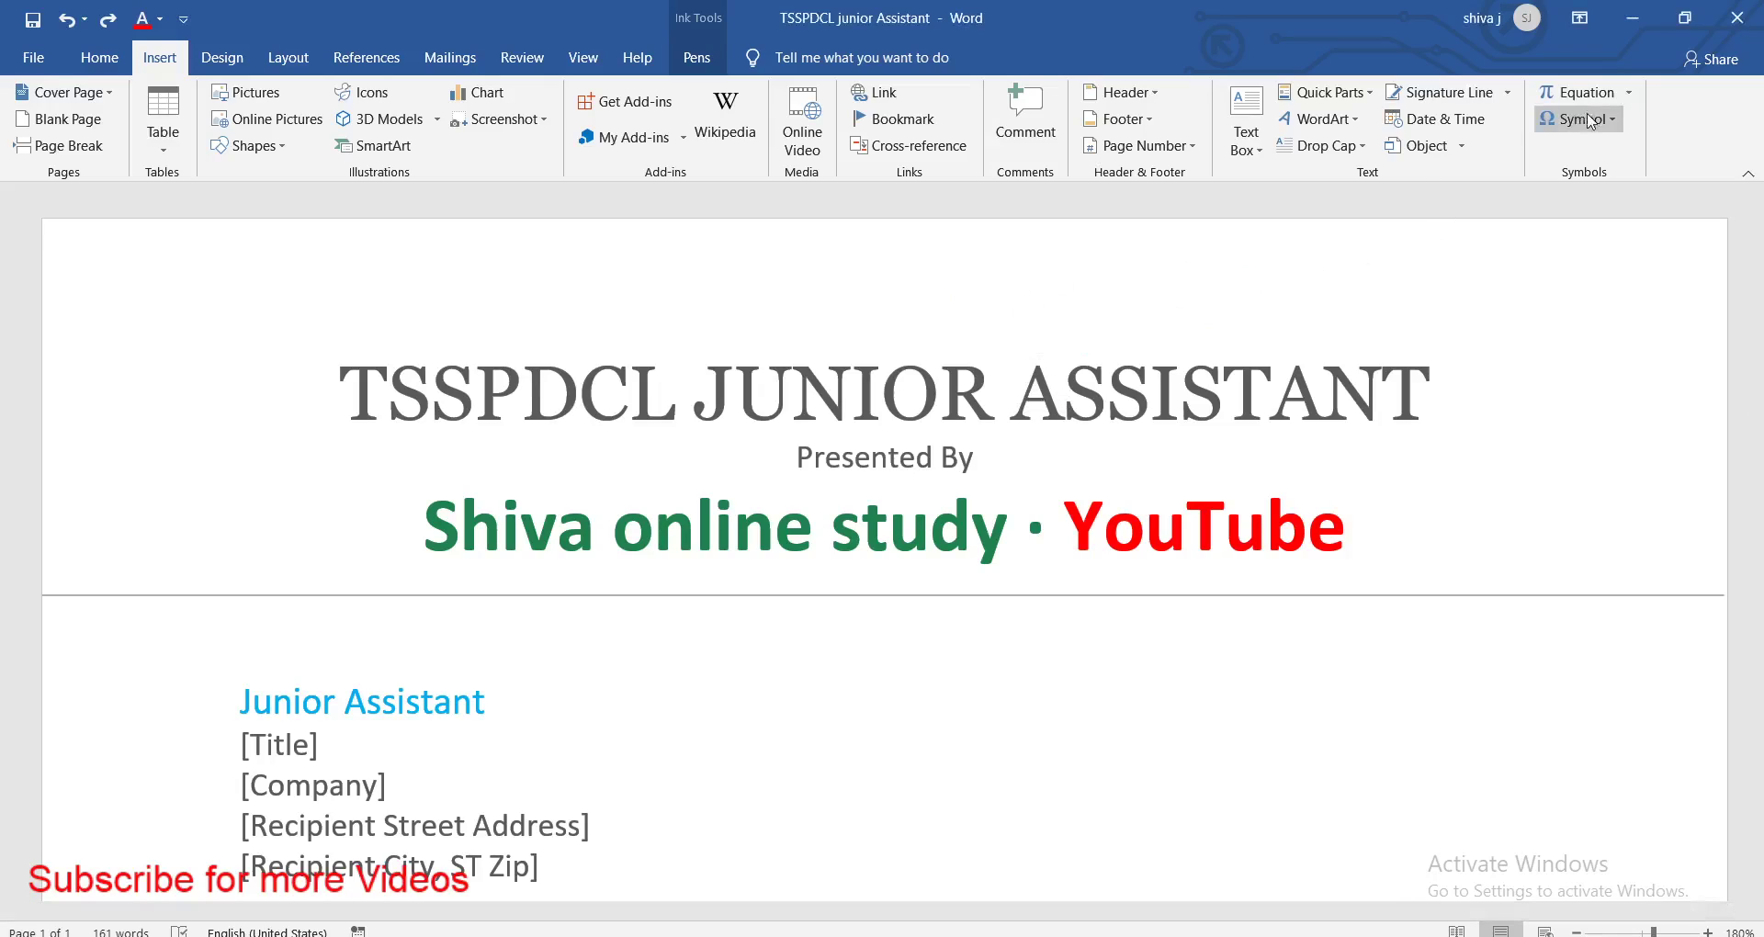
pyautogui.click(1612, 98)
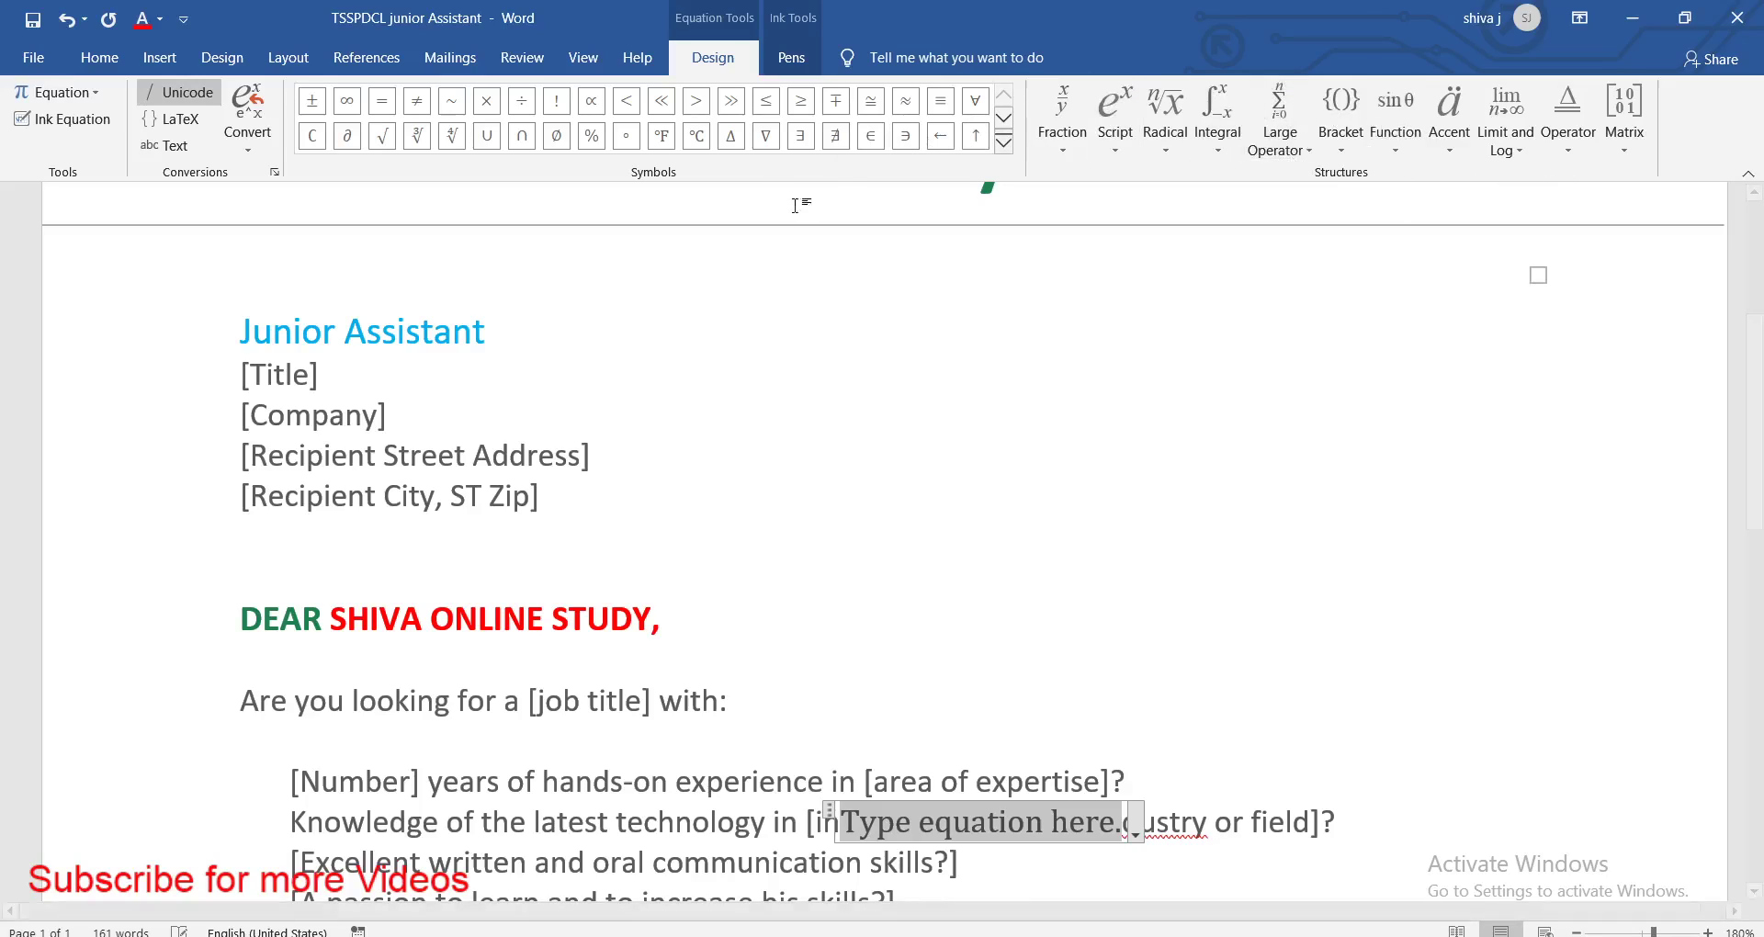
pyautogui.click(1004, 142)
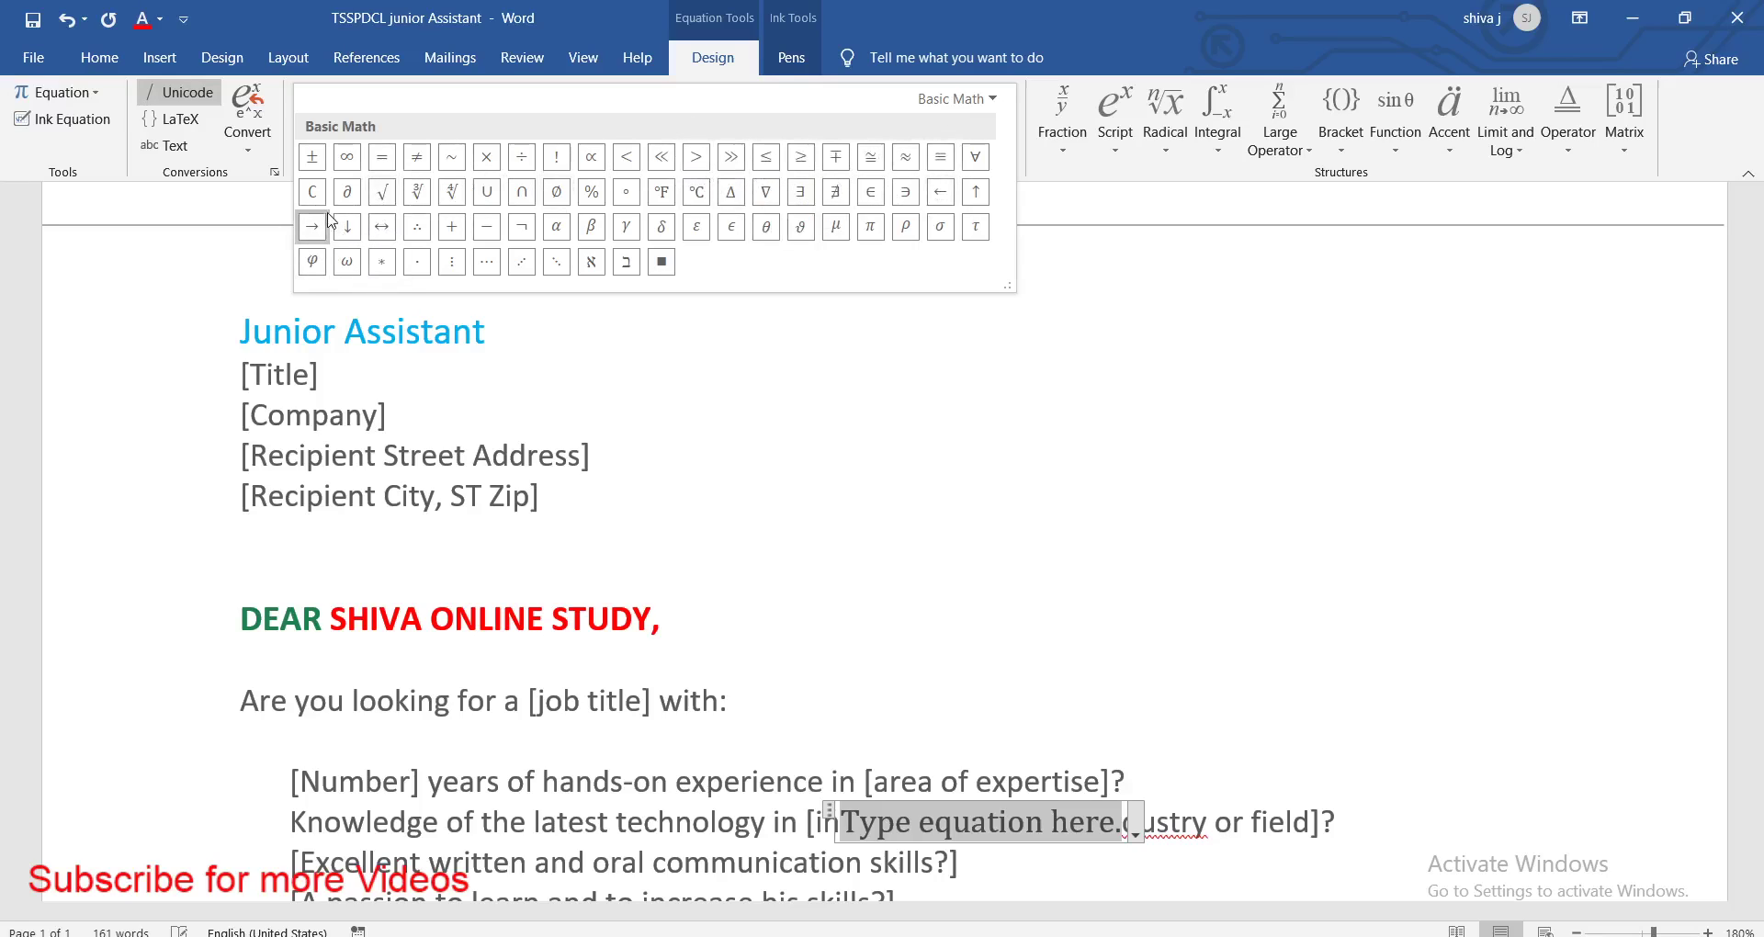
pyautogui.click(1158, 326)
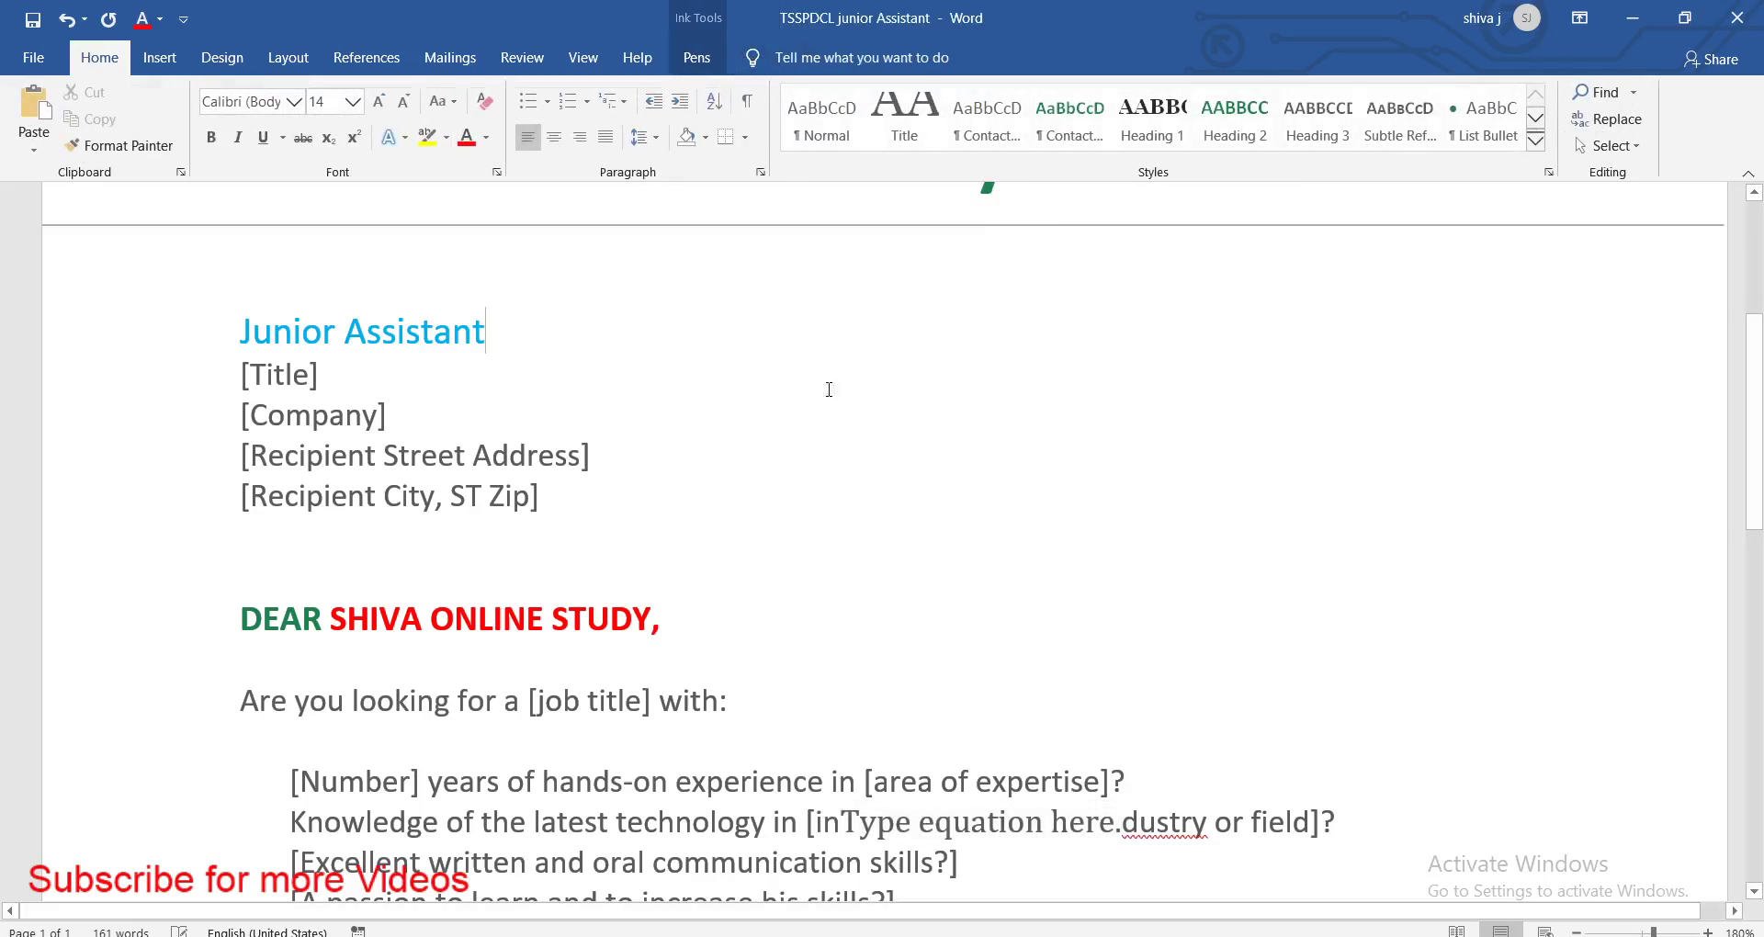
pyautogui.hotkey('ctrl', 'z')
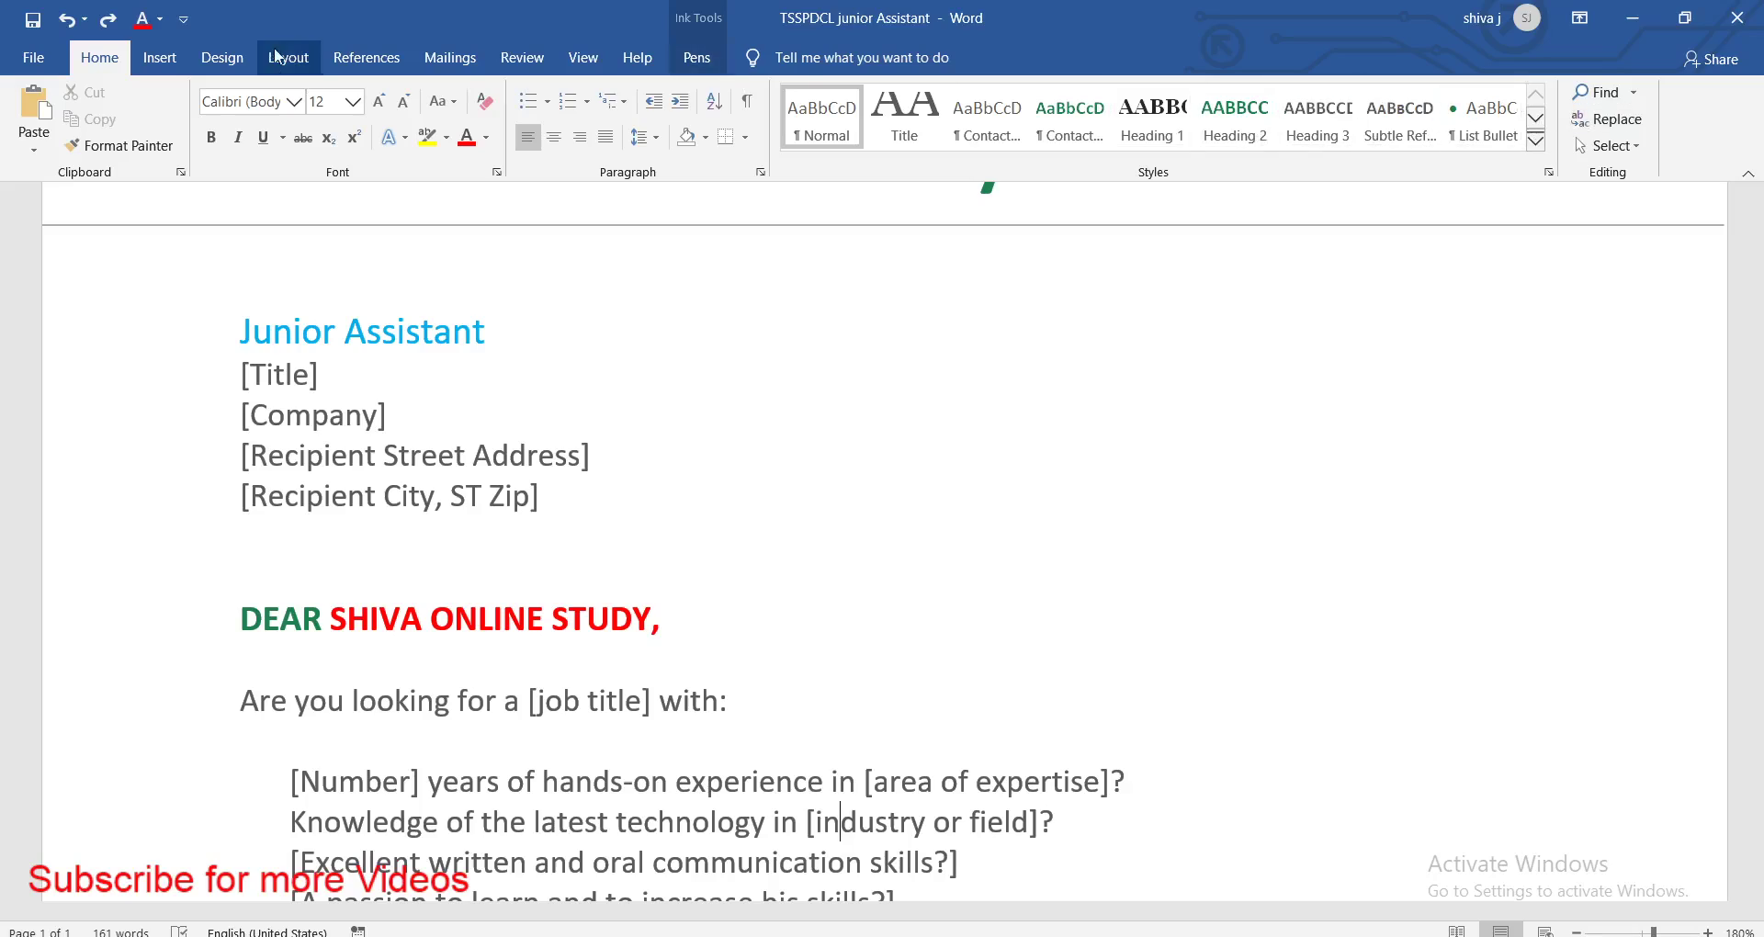
# Place the caret before SHIVA and insert a © copyright sign after DEAR
pyautogui.click(160, 59)
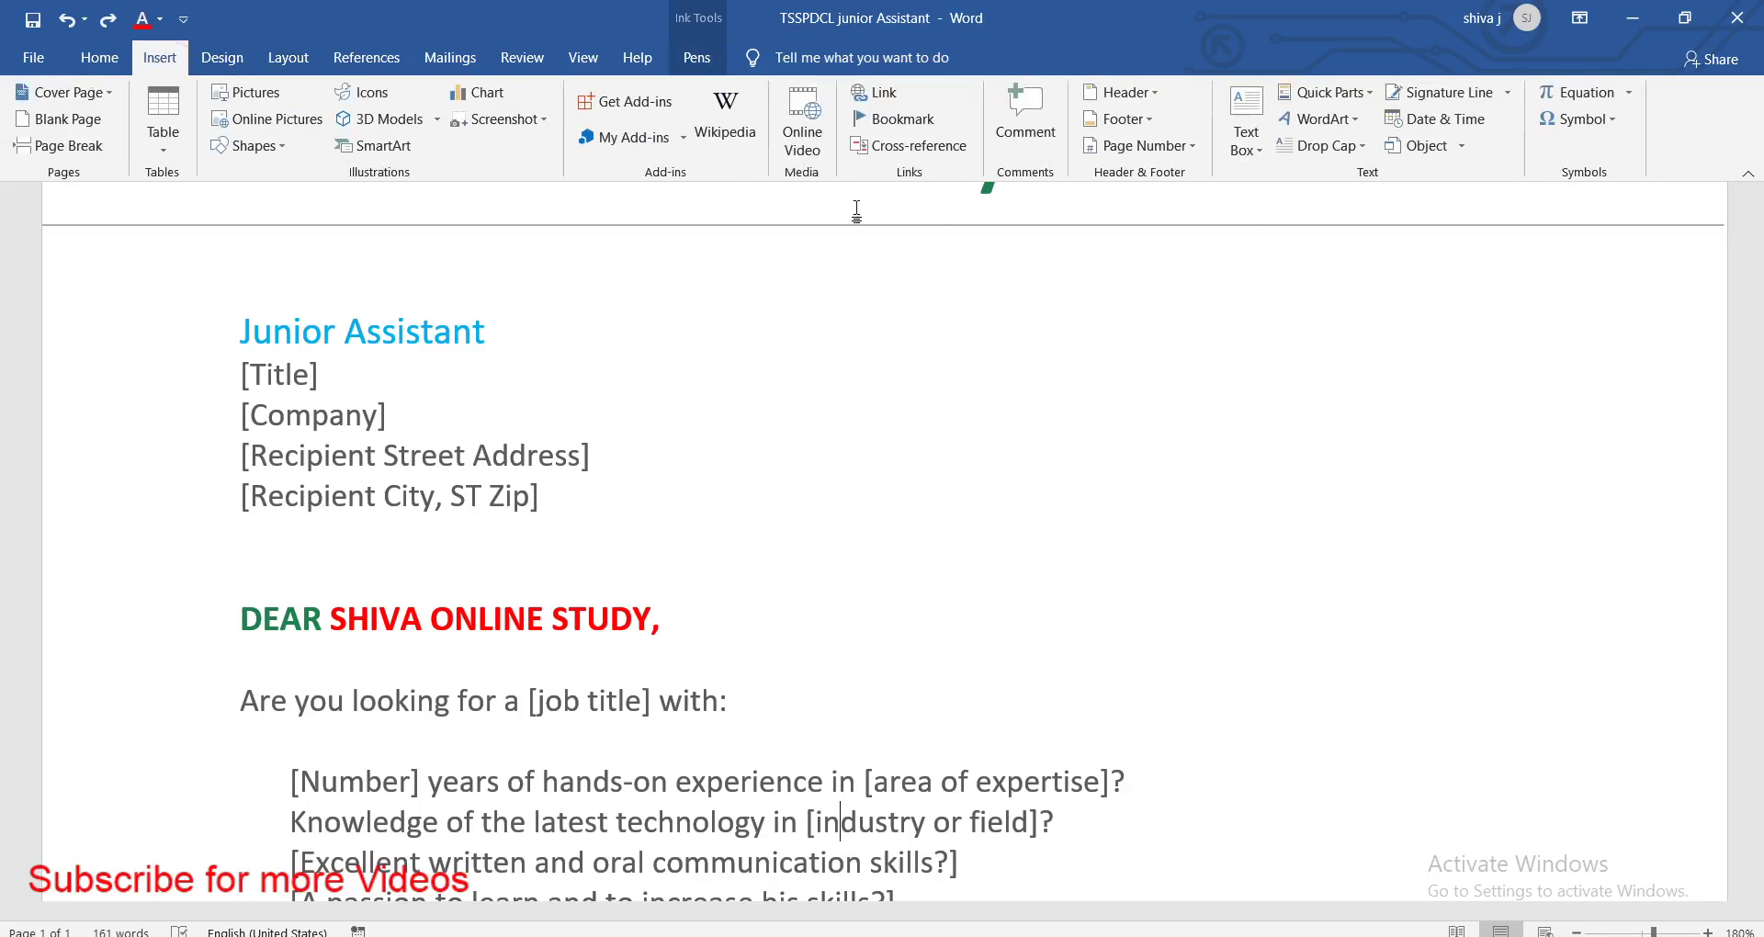
pyautogui.click(1582, 119)
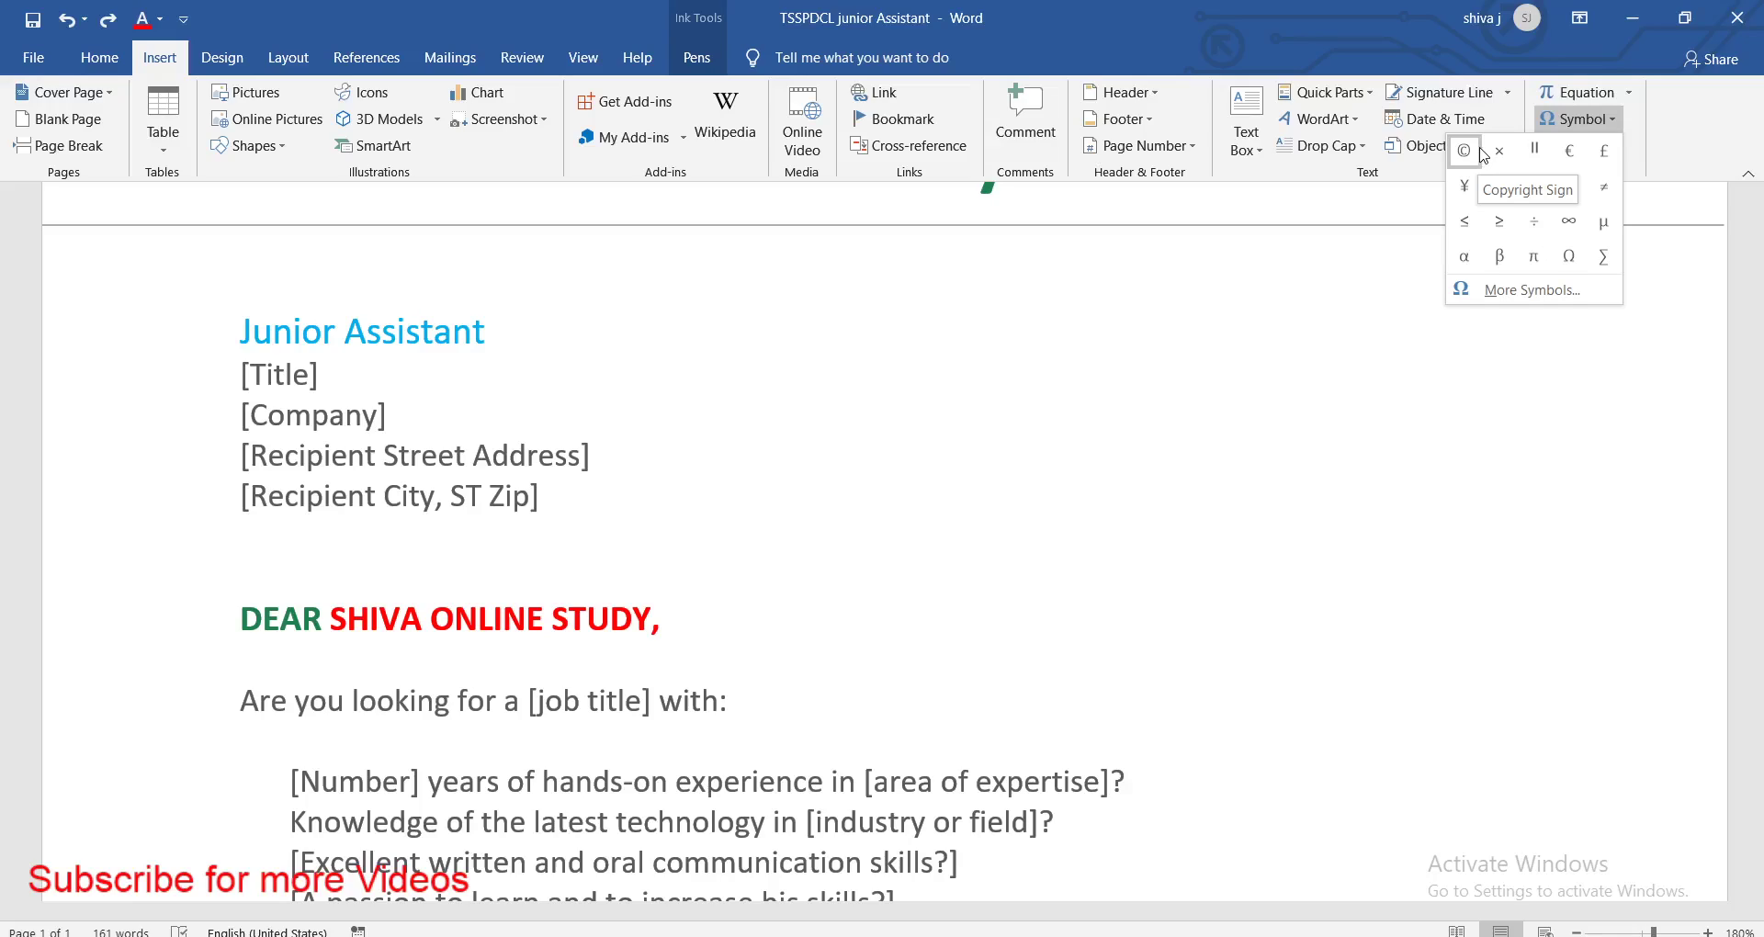
pyautogui.click(332, 617)
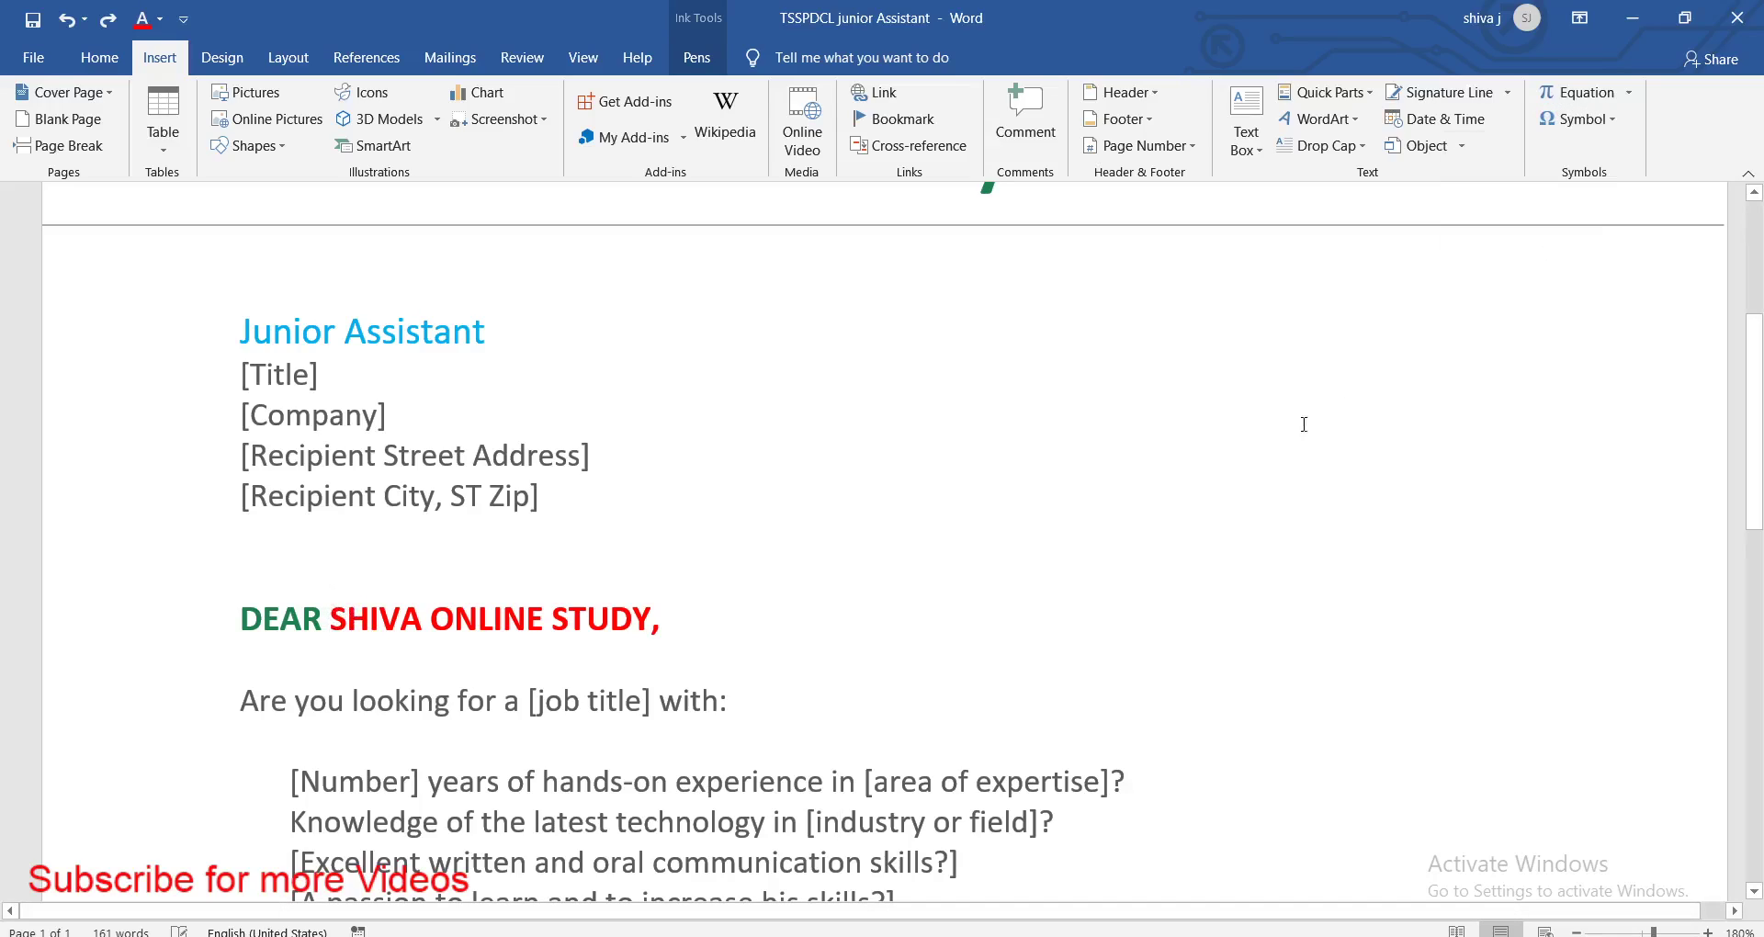
pyautogui.click(1576, 118)
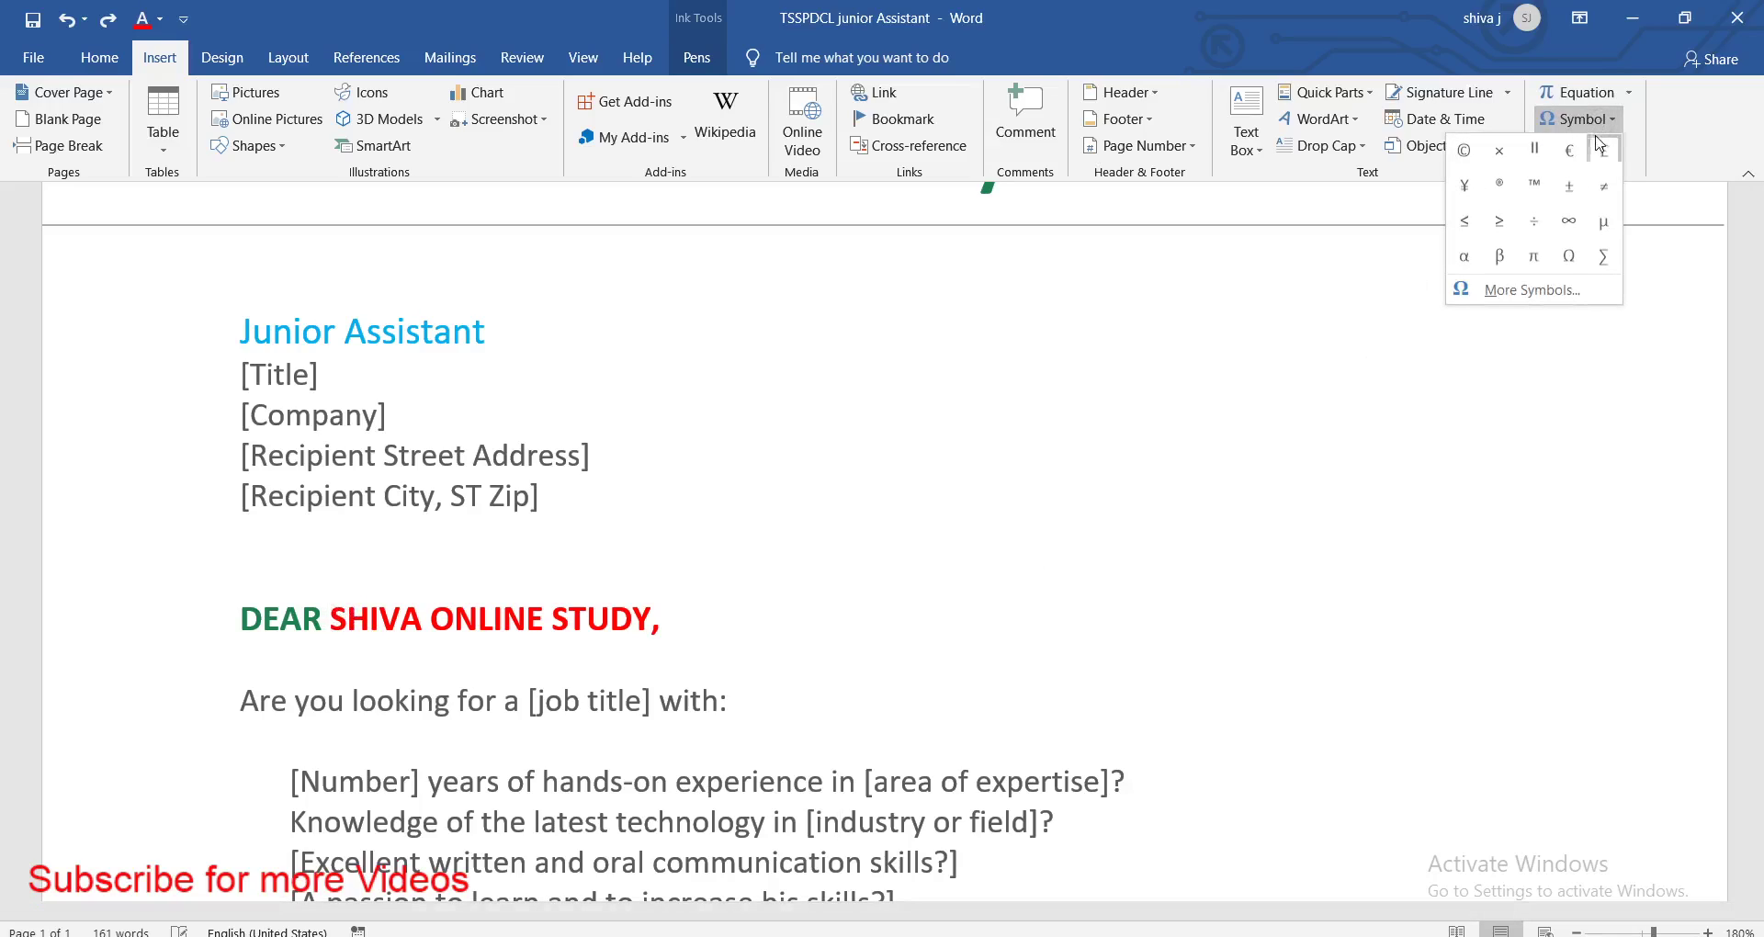
pyautogui.click(1465, 151)
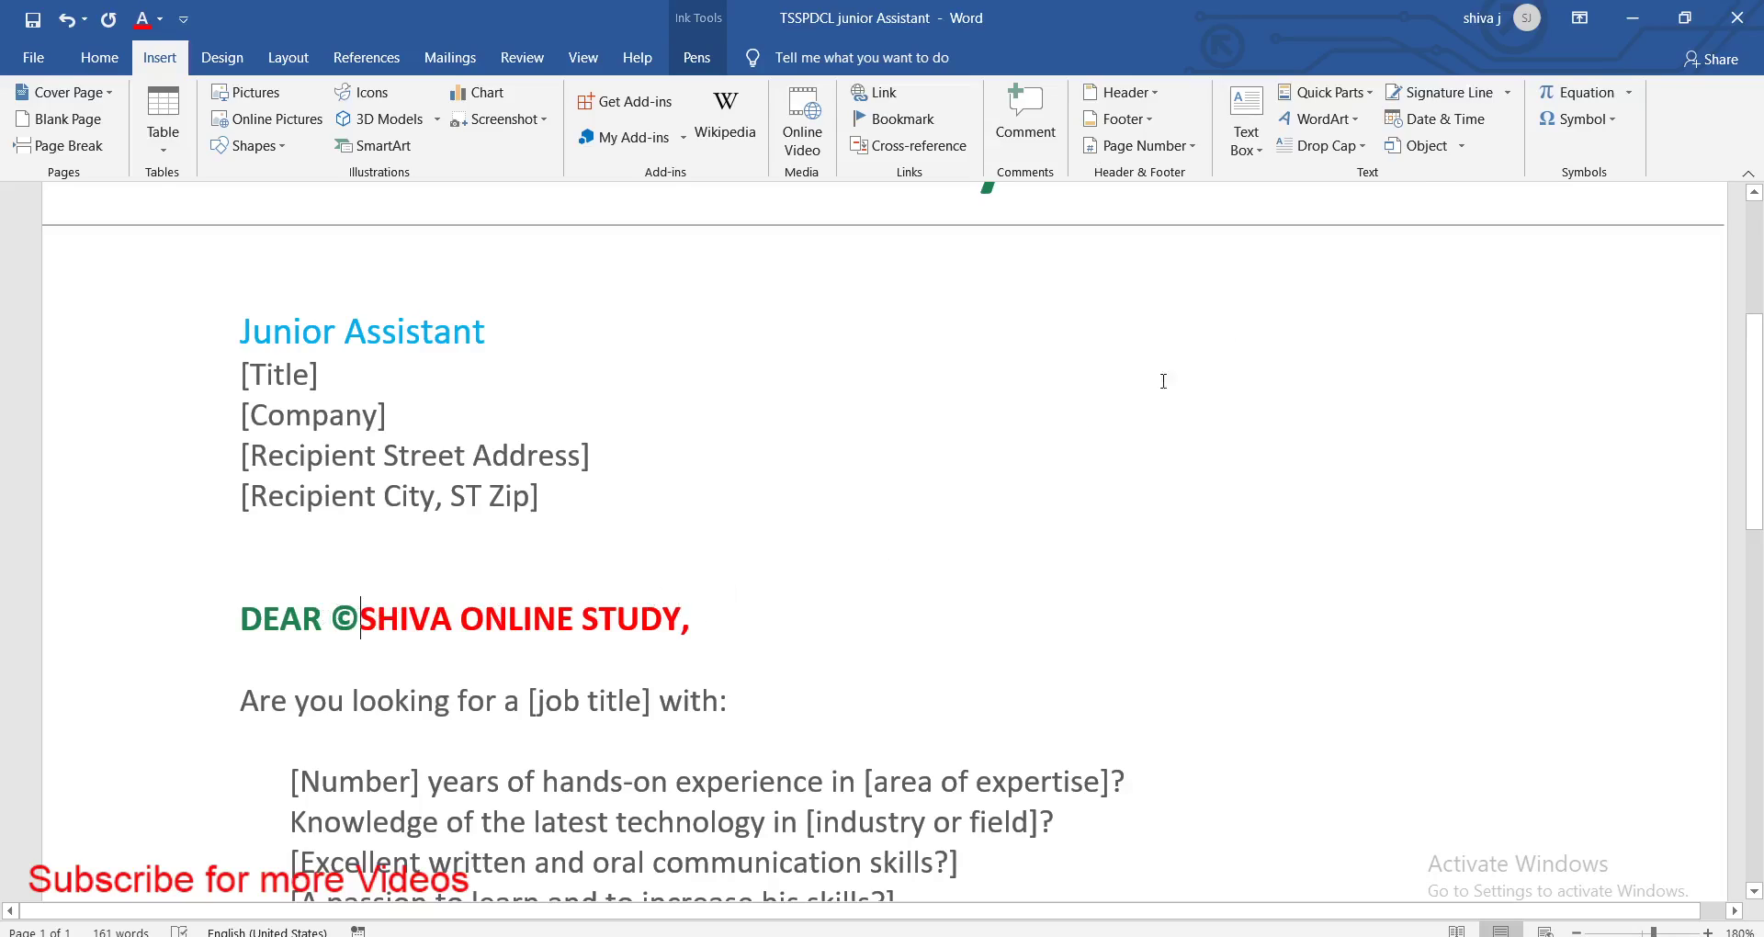
# Insert an ∞ infinity sign after the ©, then browse the symbol gallery without adding more
pyautogui.click(1577, 118)
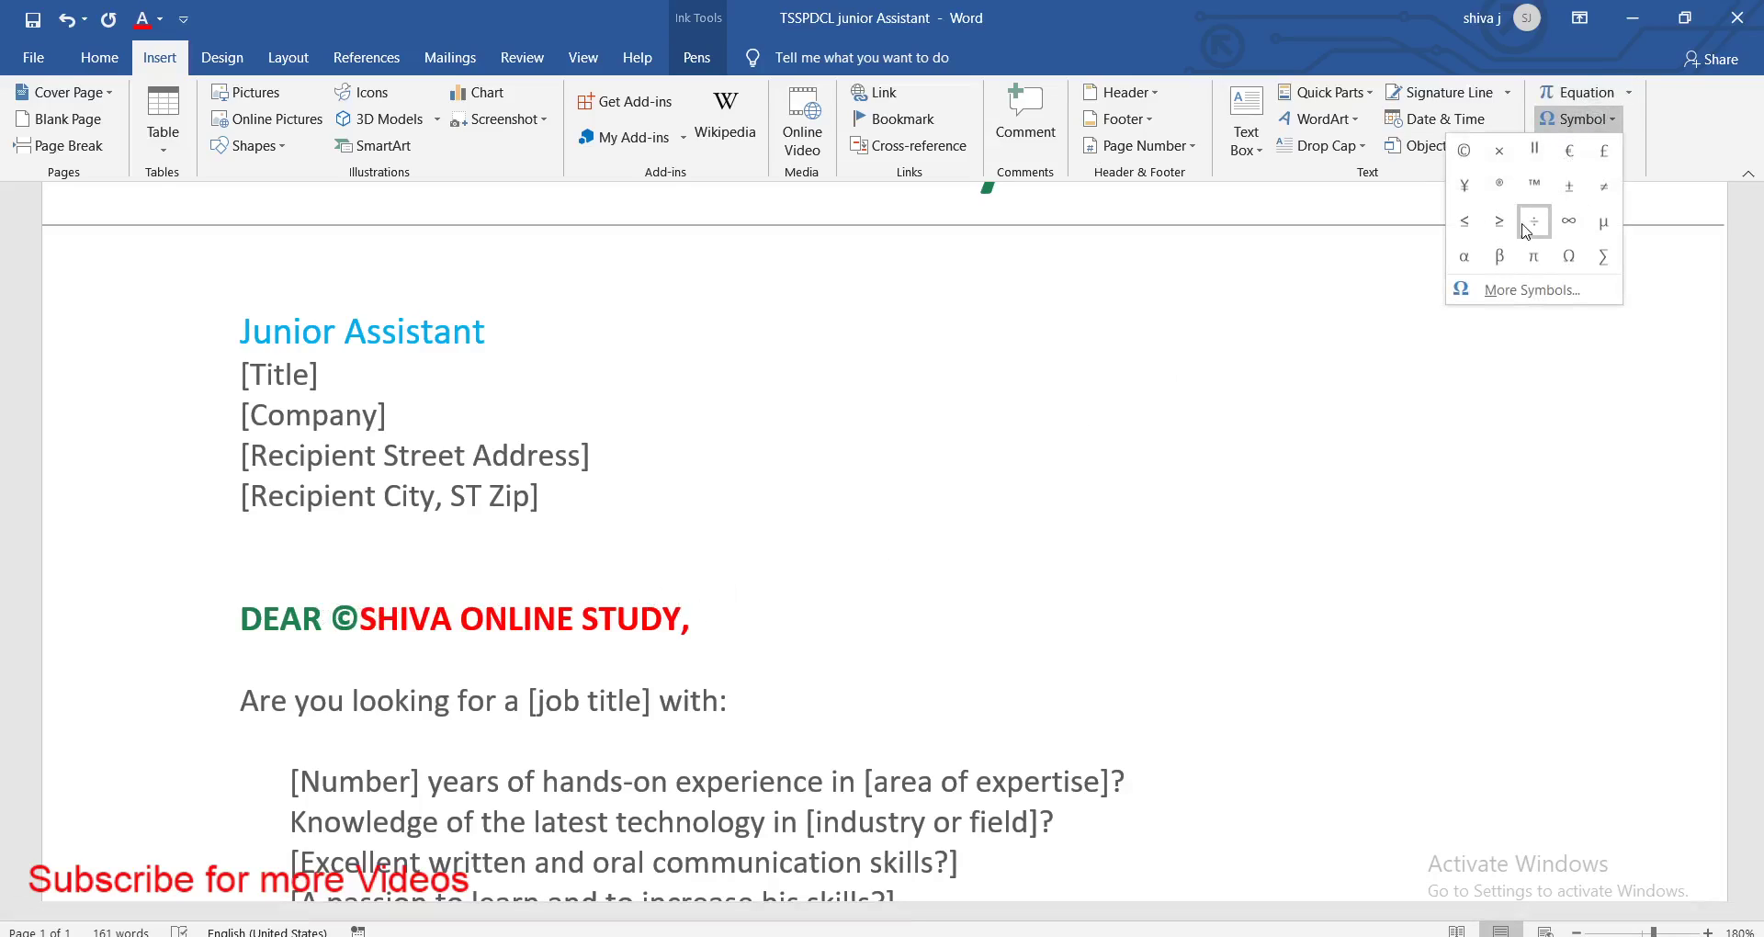
pyautogui.click(1568, 221)
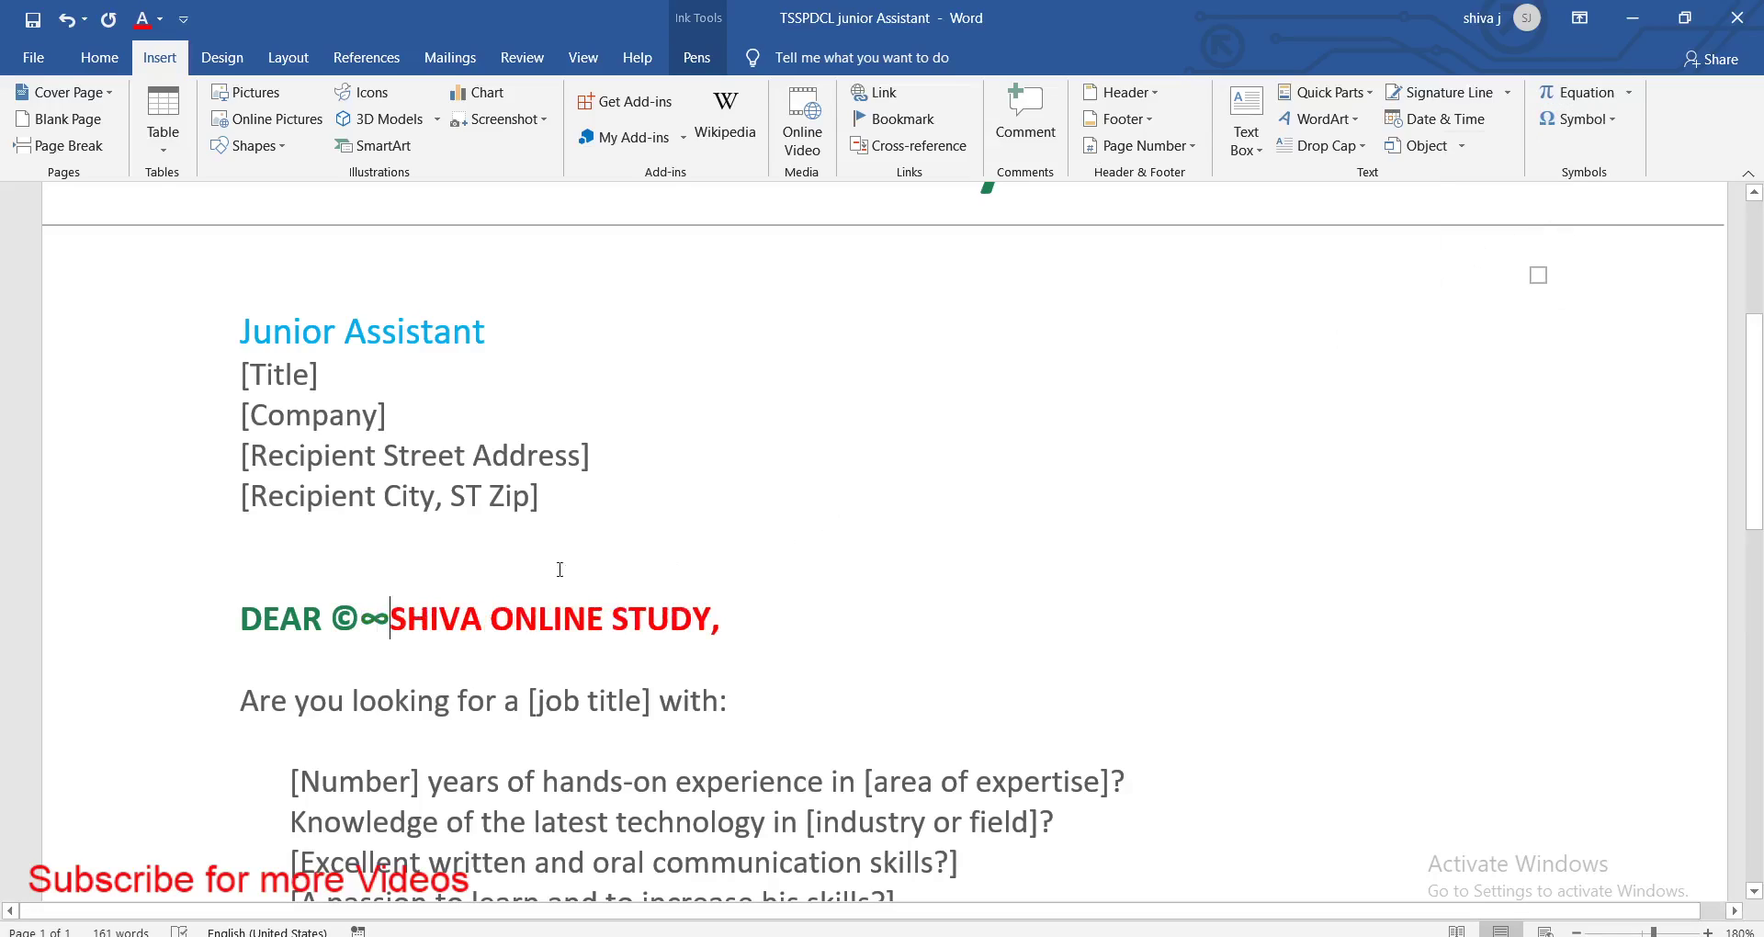
pyautogui.click(1577, 118)
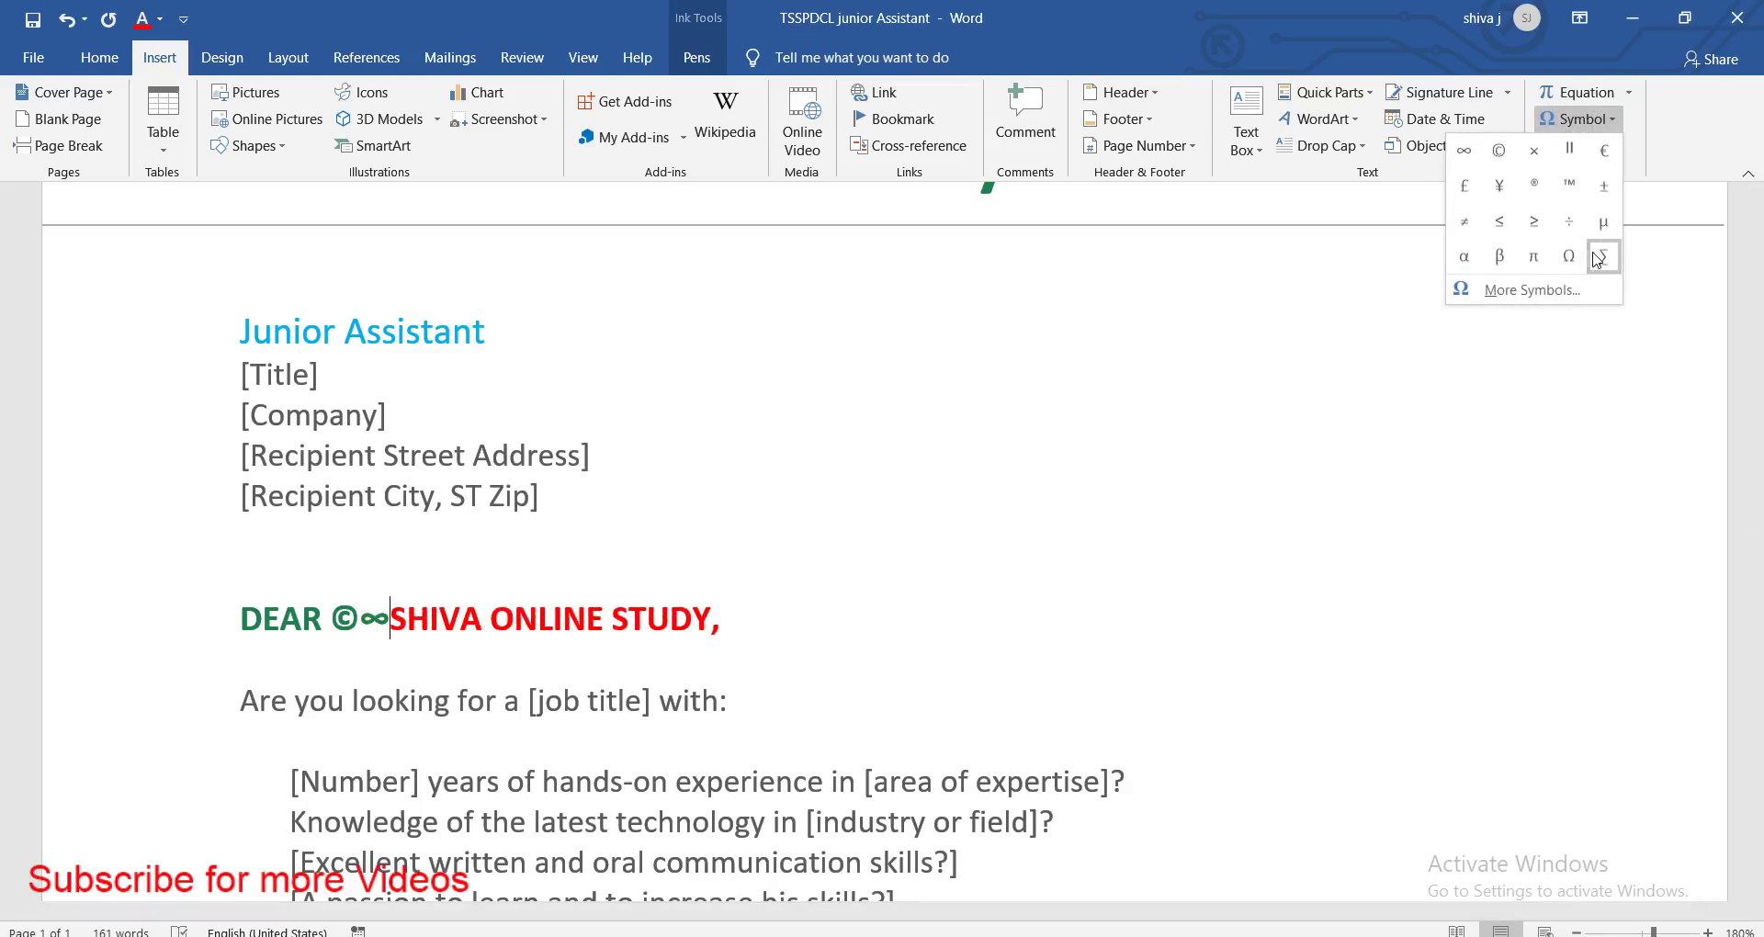
pyautogui.click(1341, 414)
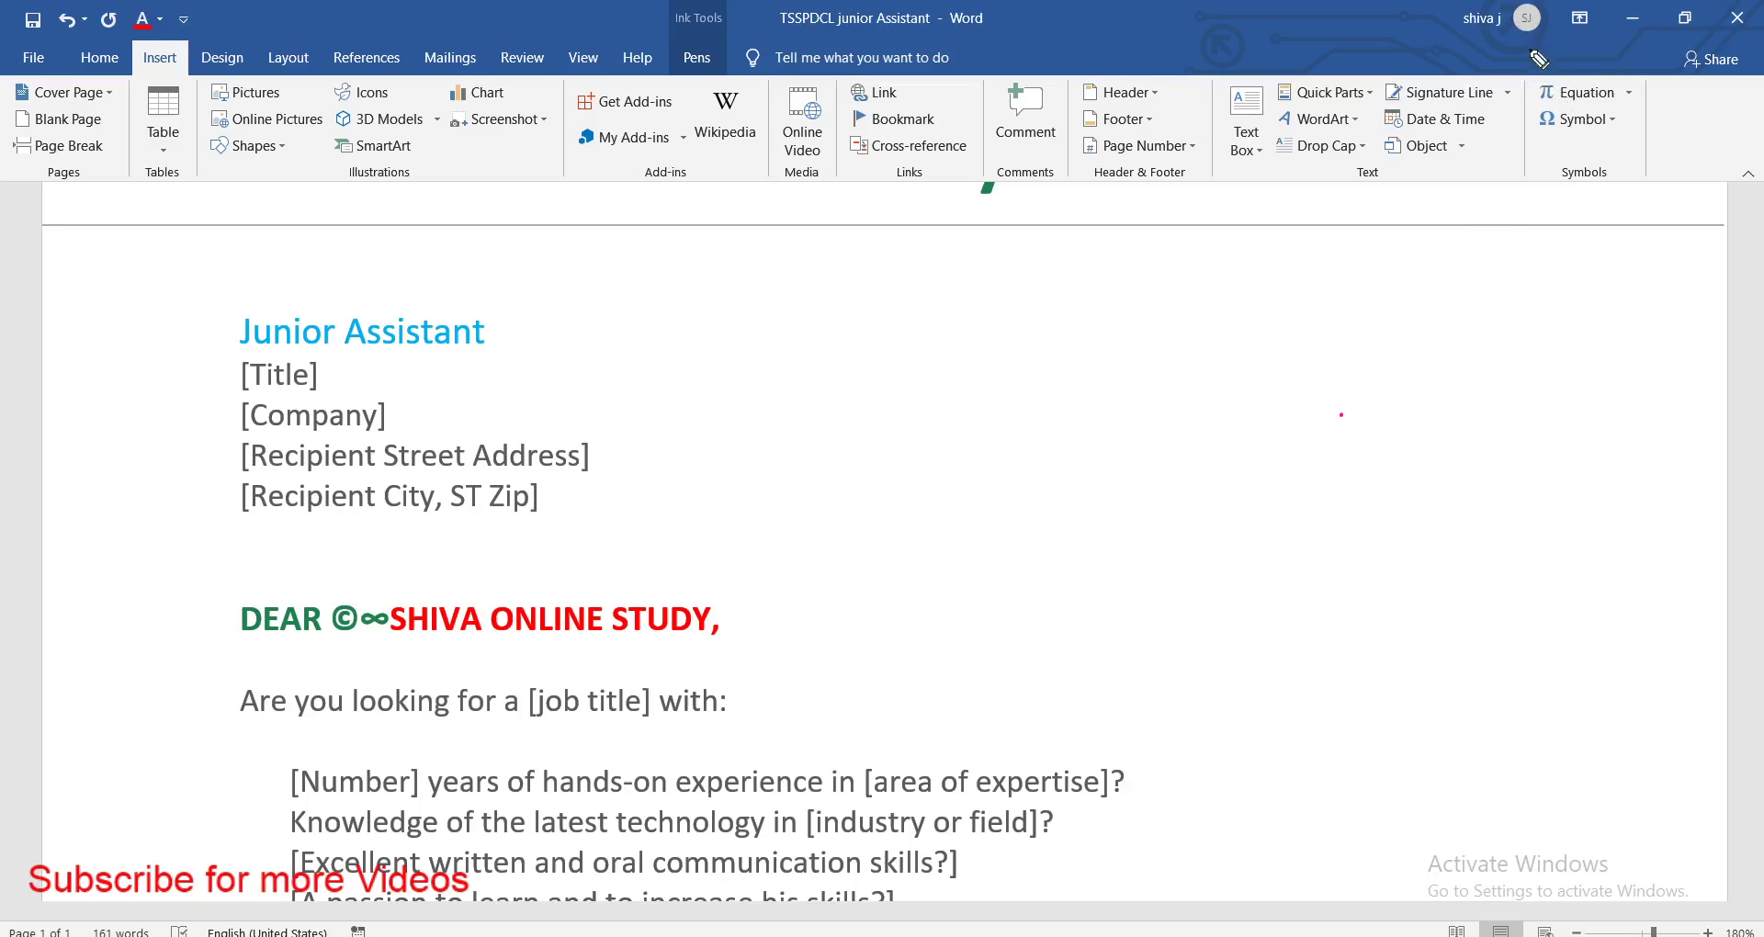
pyautogui.press('Escape')
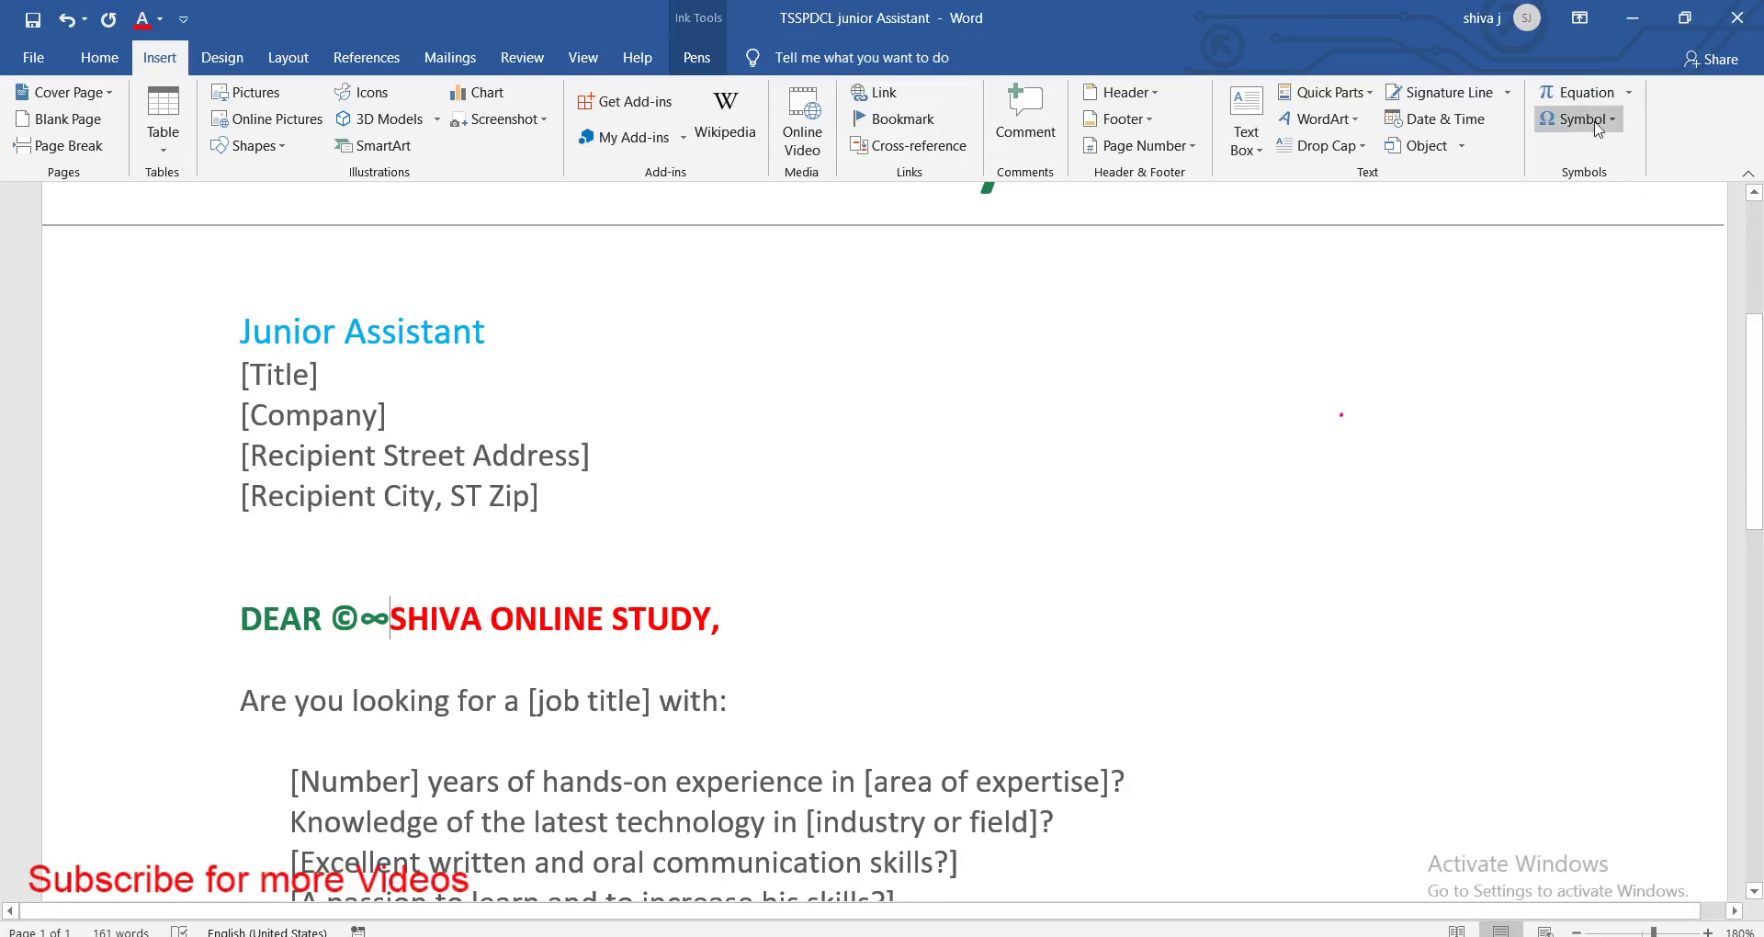
pyautogui.click(1598, 127)
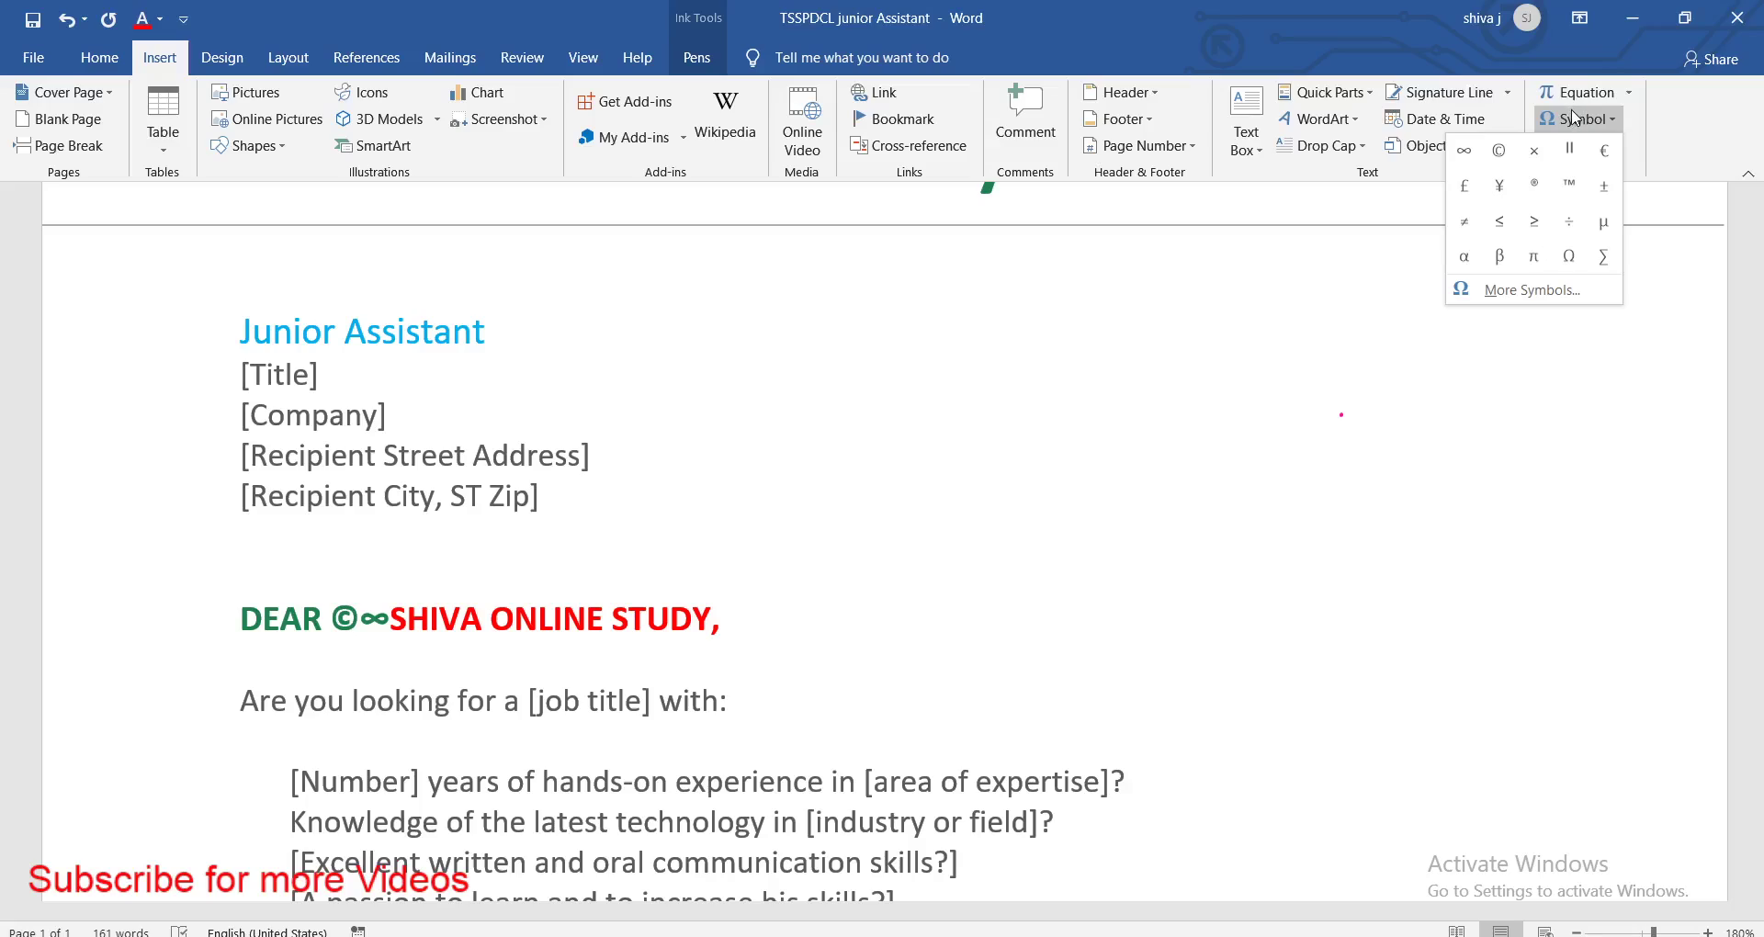
pyautogui.click(1583, 118)
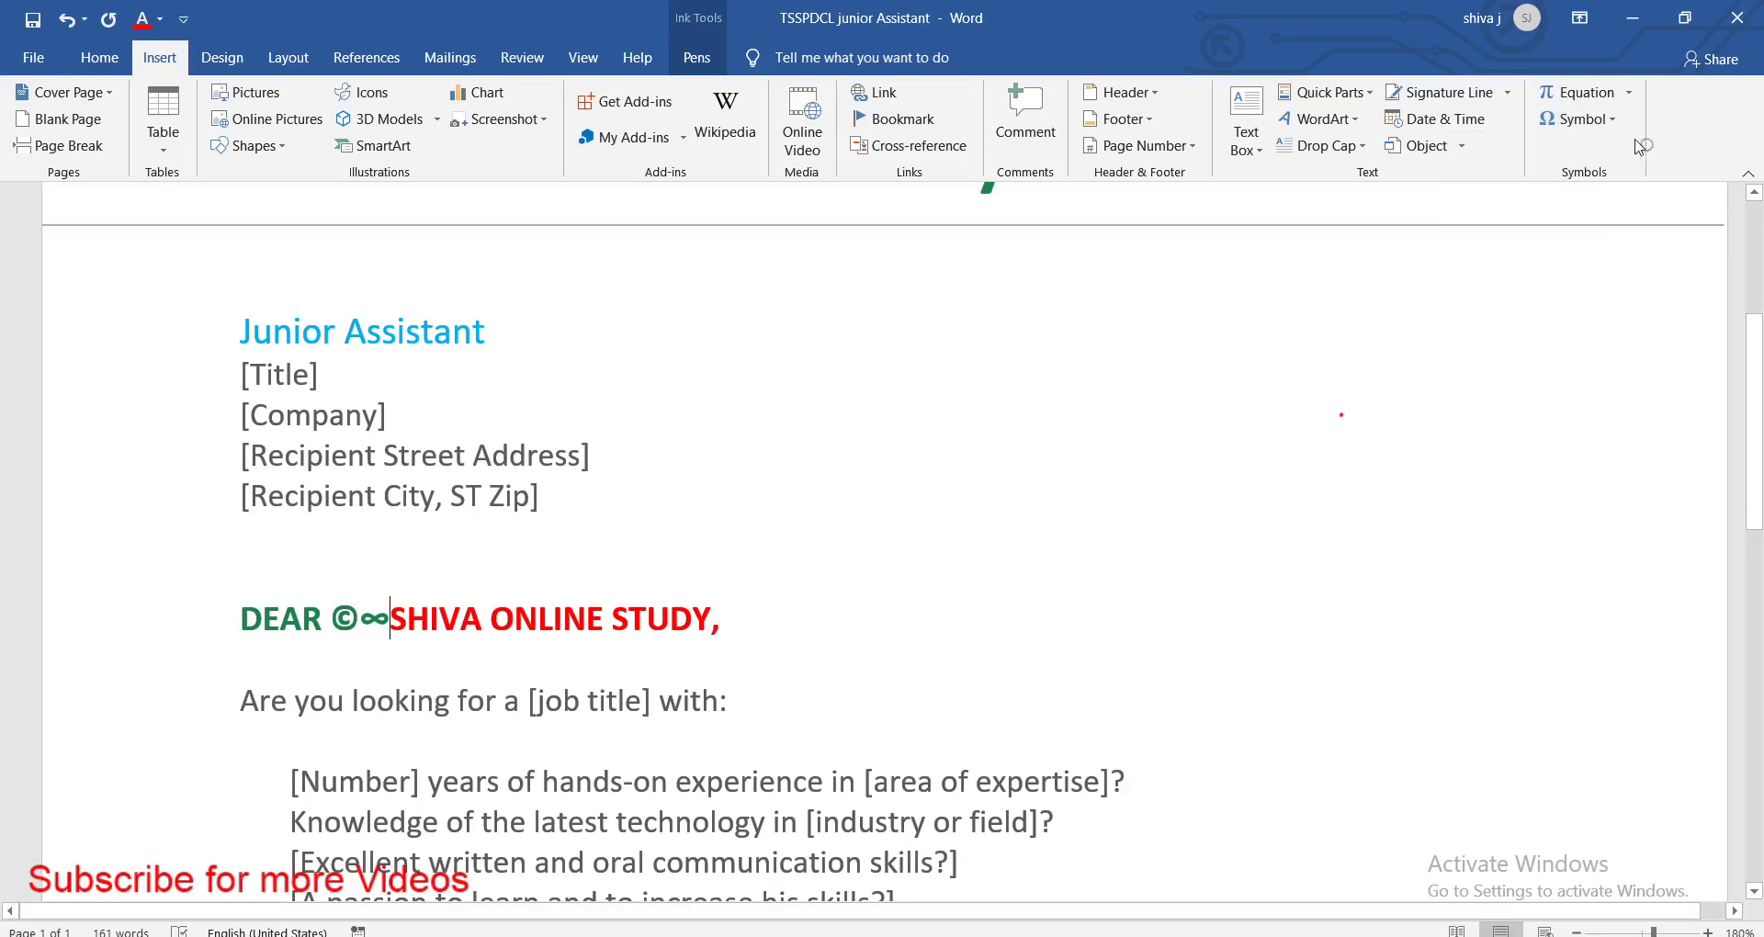
pyautogui.click(1584, 117)
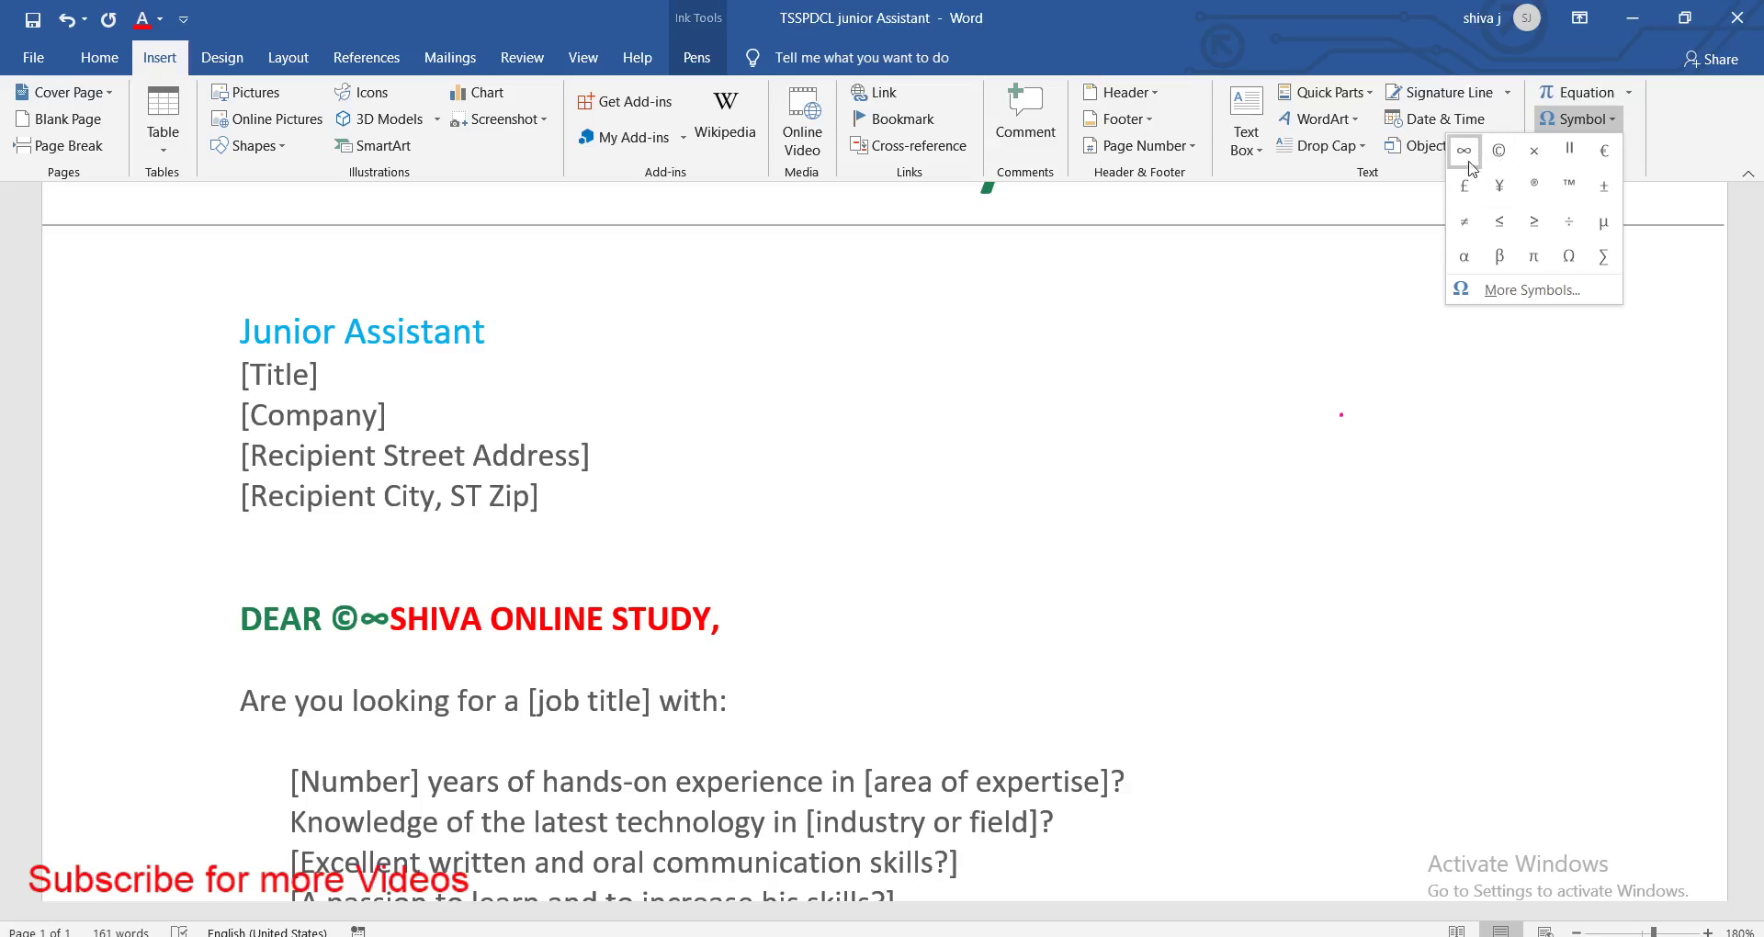
pyautogui.click(1511, 291)
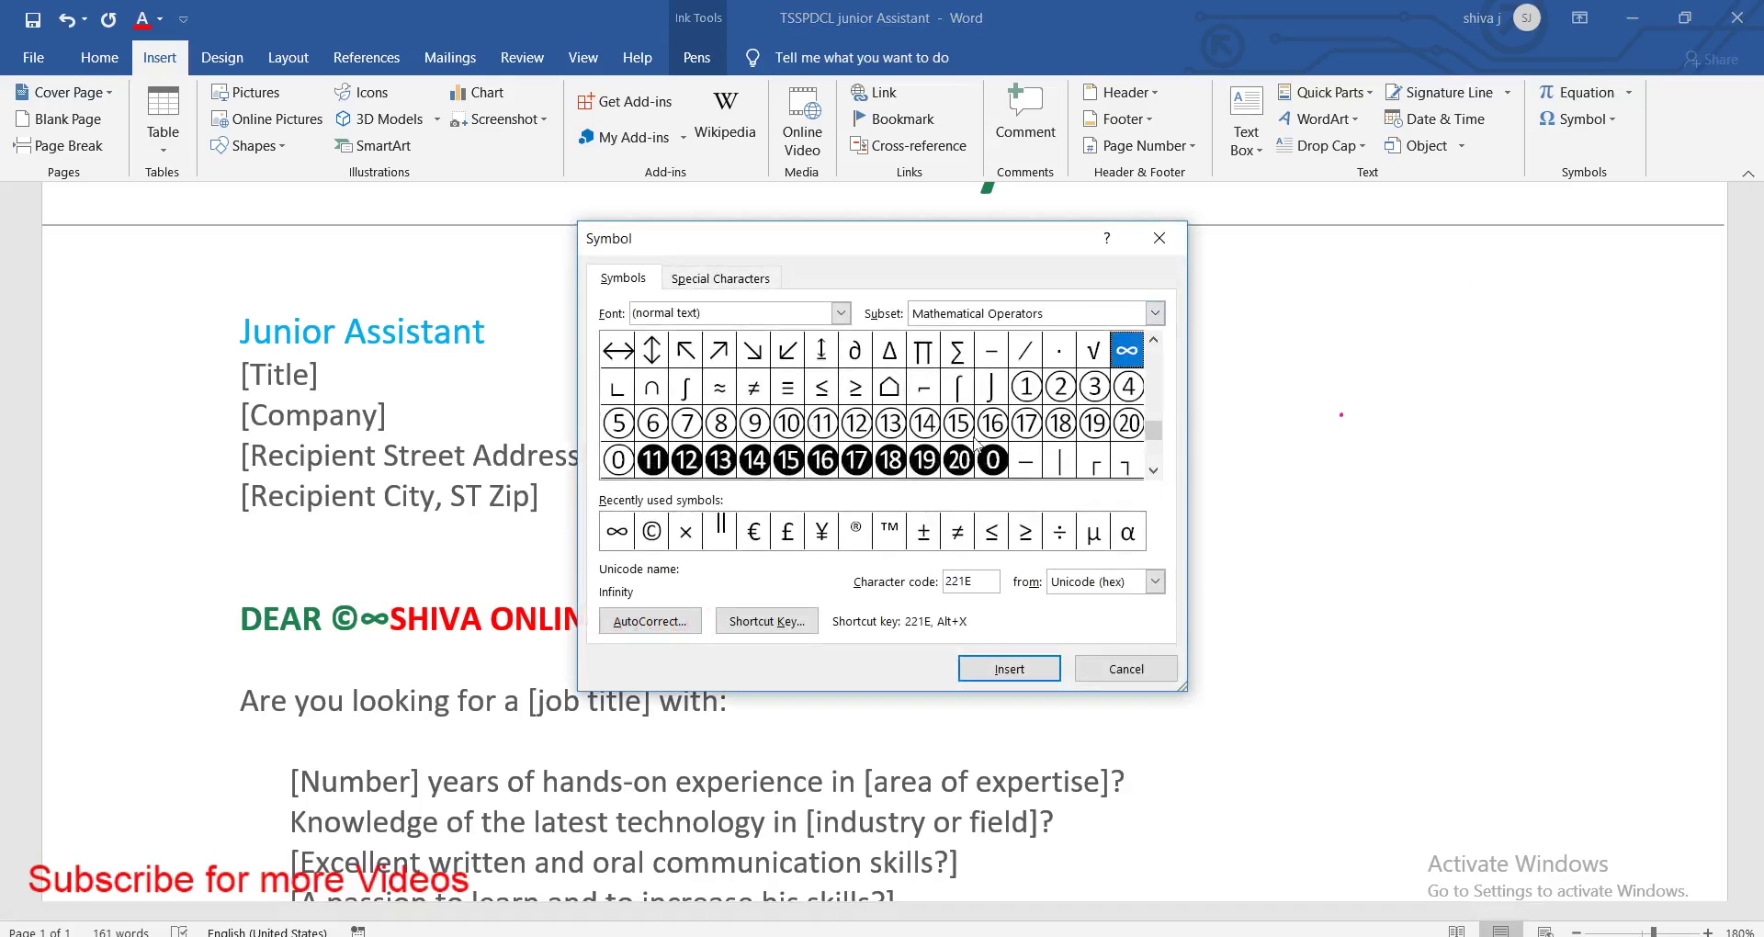
pyautogui.moveTo(1154, 431)
pyautogui.mouseDown()
pyautogui.moveTo(1154, 363)
pyautogui.moveTo(1154, 450)
pyautogui.mouseUp()
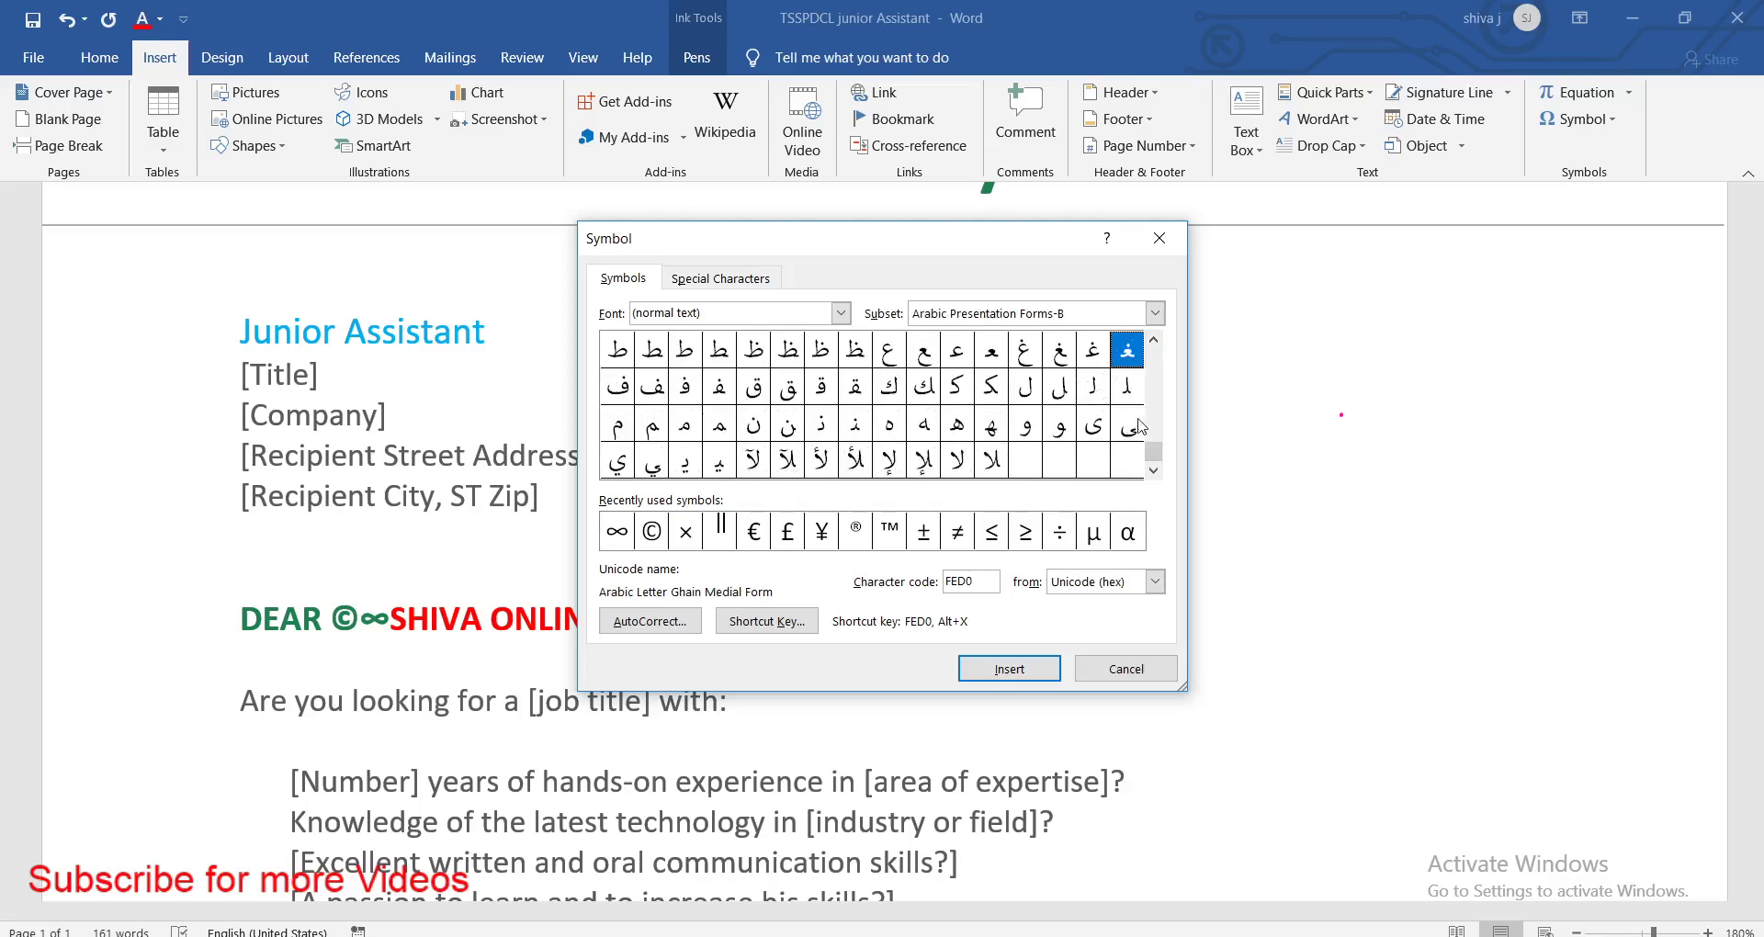
pyautogui.click(1183, 248)
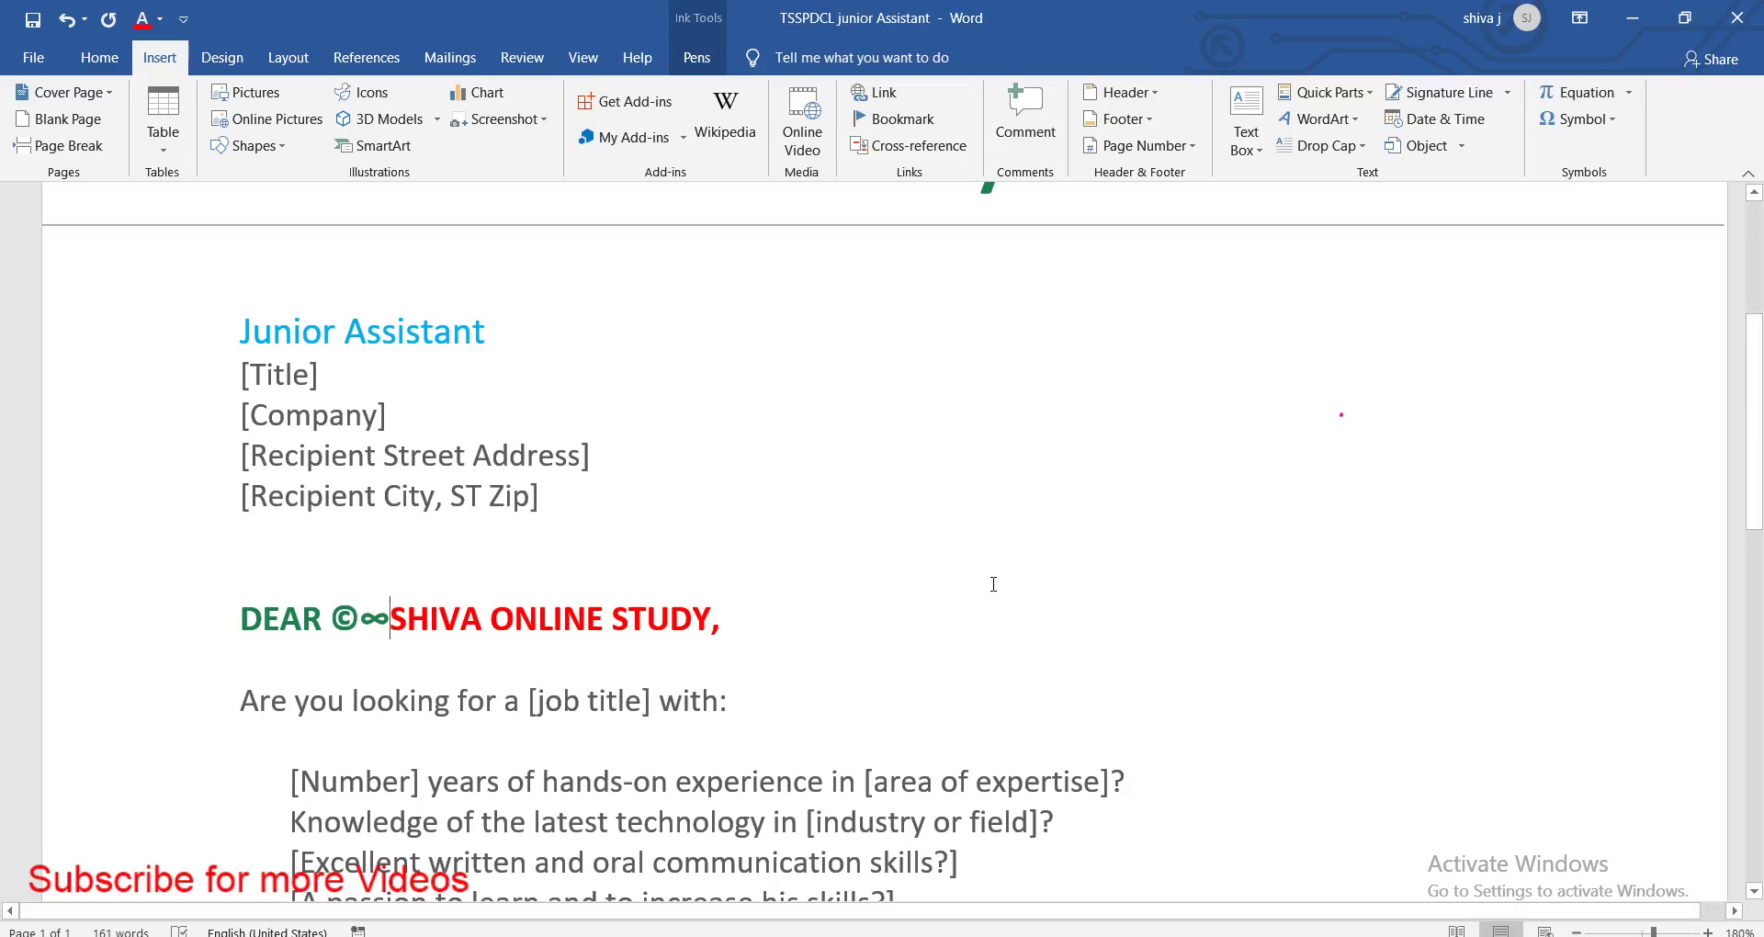
pyautogui.scroll(3, 993, 584)
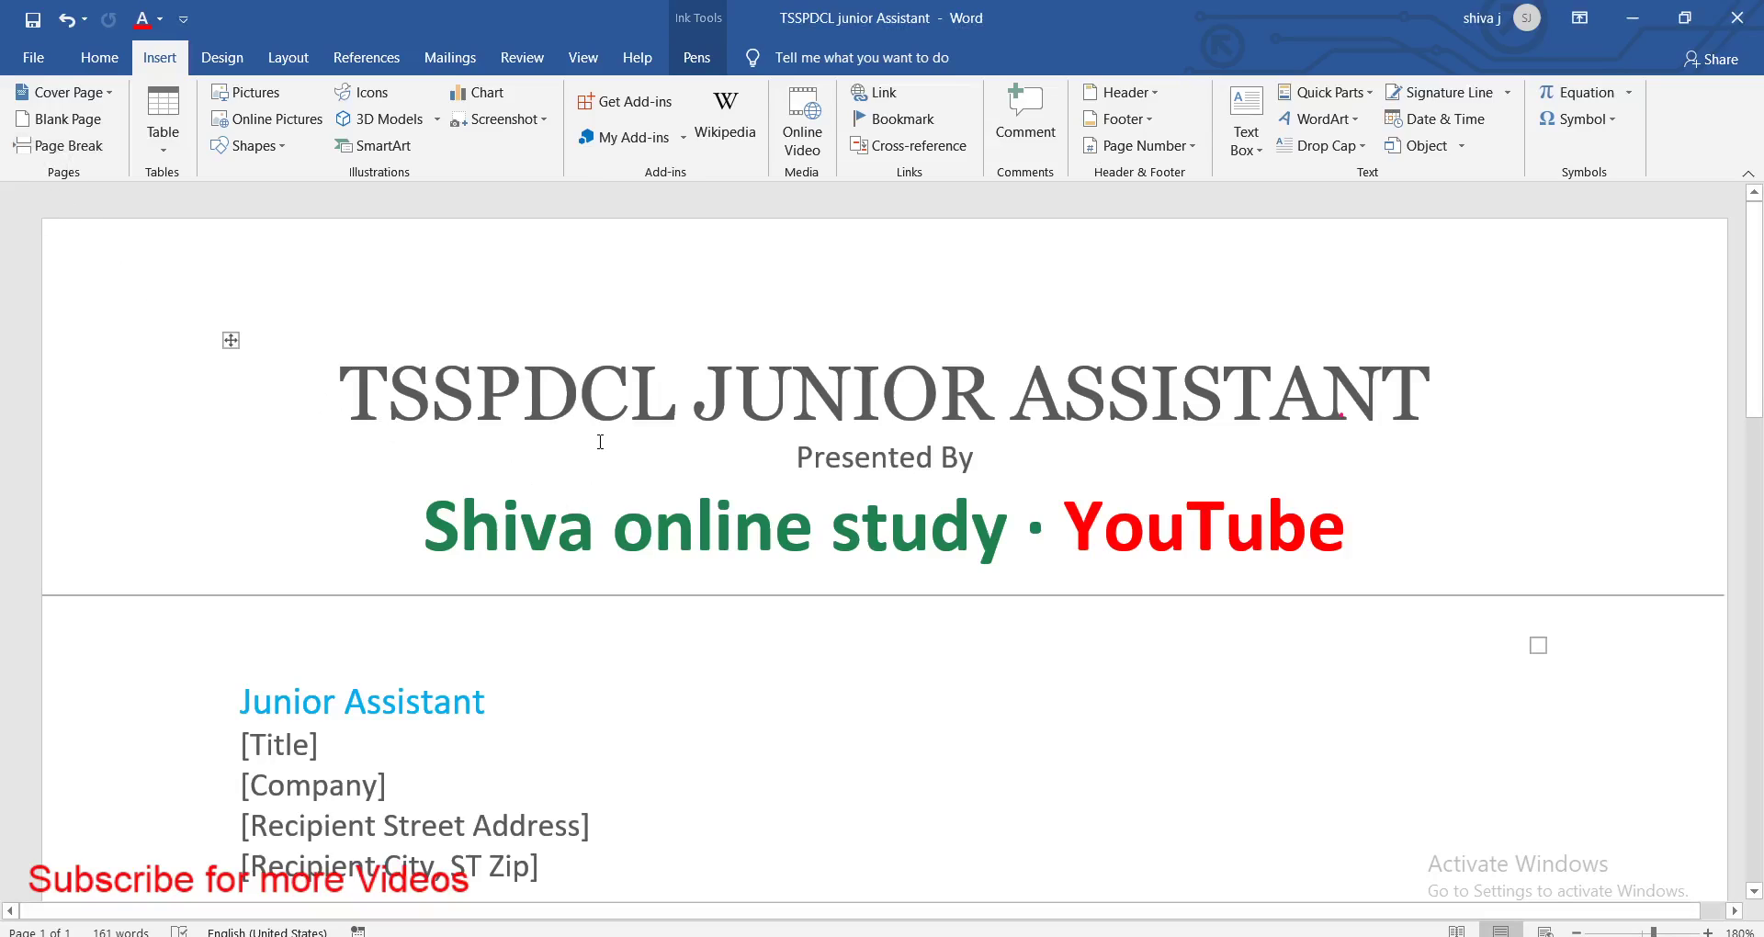
pyautogui.keyDown('ctrl'); pyautogui.scroll(1, 590, 450); pyautogui.keyUp('ctrl')
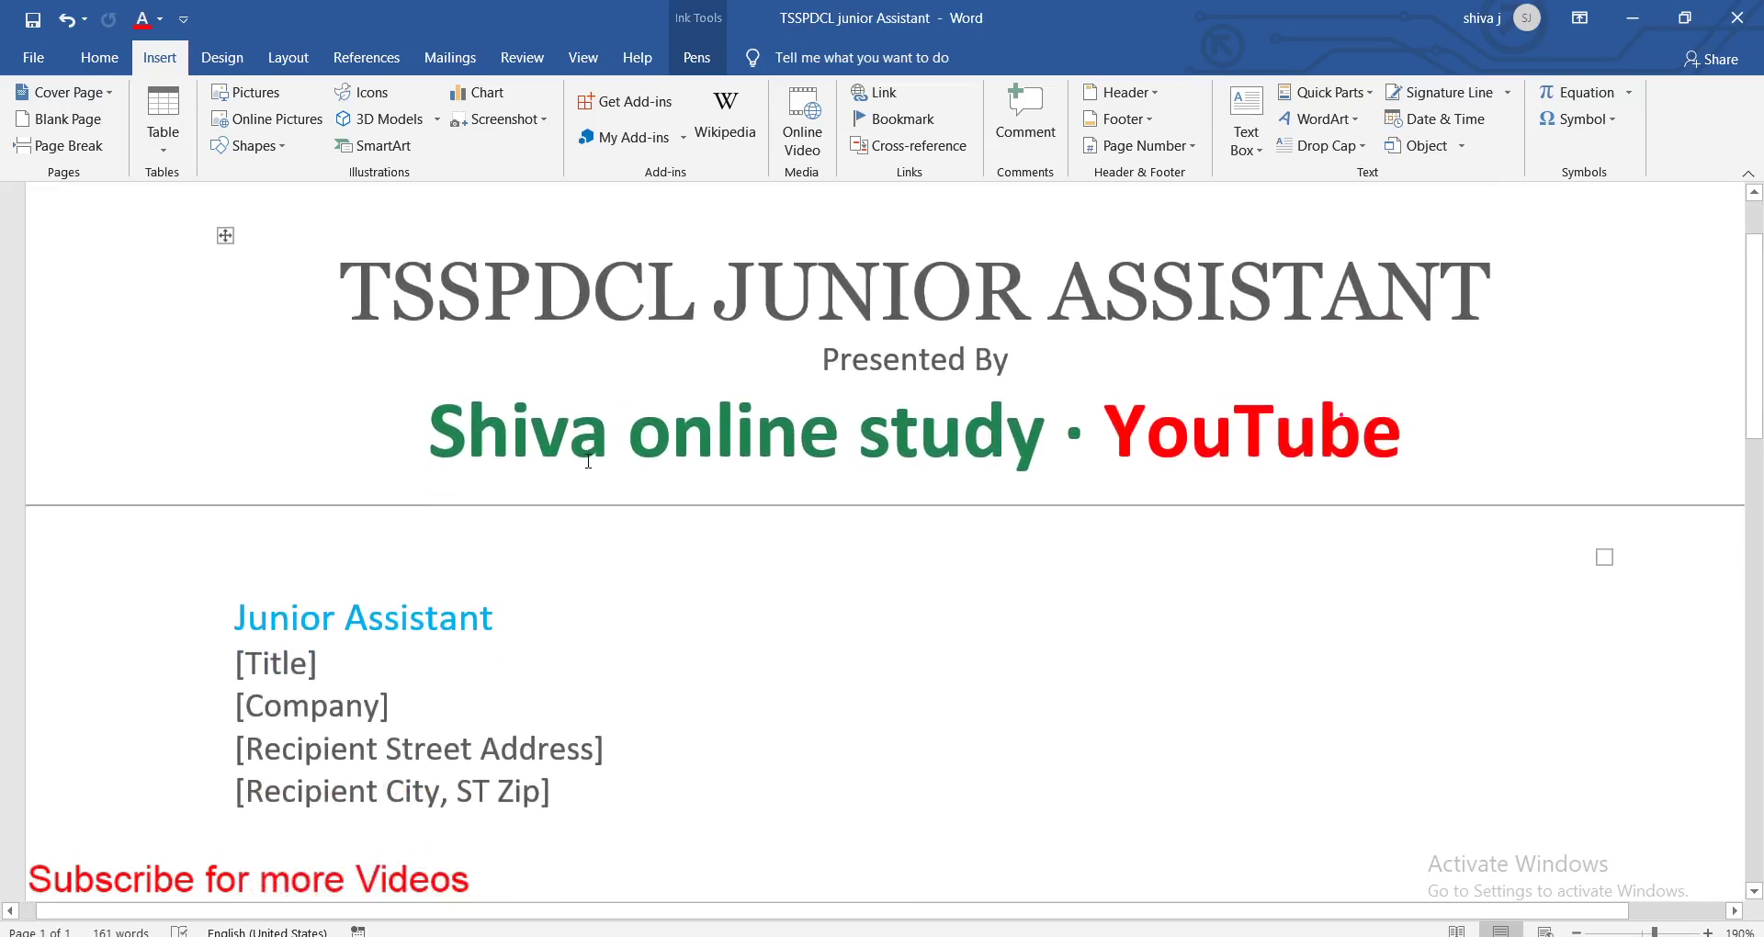
pyautogui.scroll(2, 694, 547)
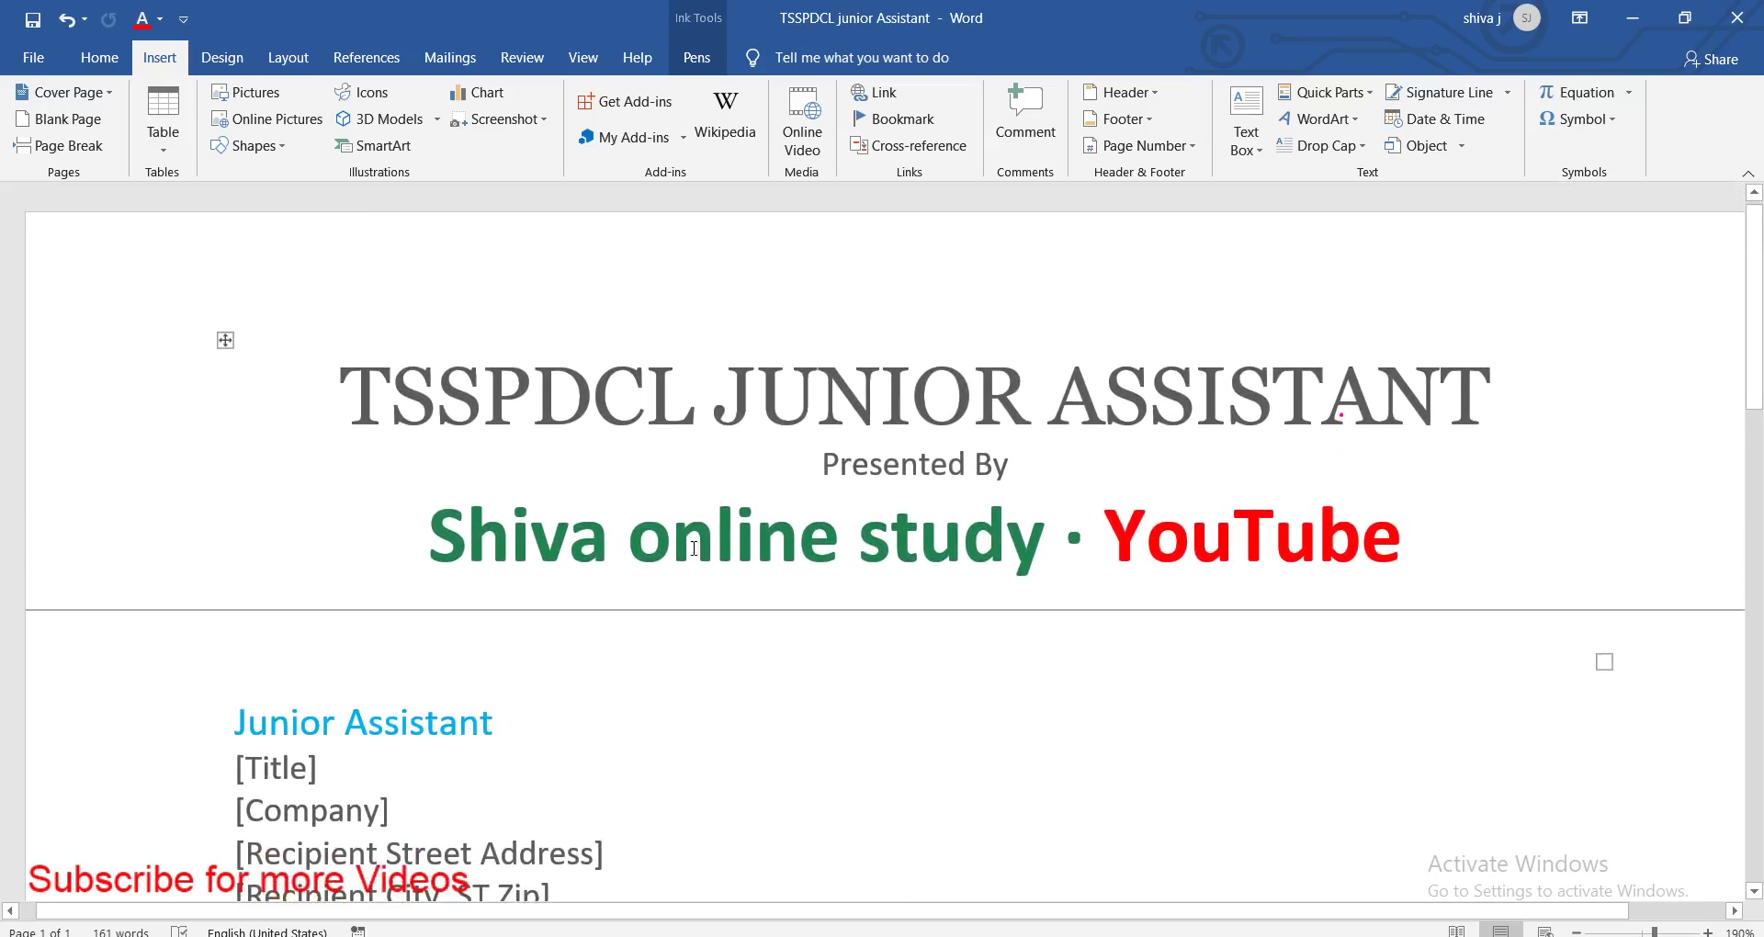
pyautogui.keyDown('ctrl'); pyautogui.scroll(-1, 663, 740); pyautogui.keyUp('ctrl')
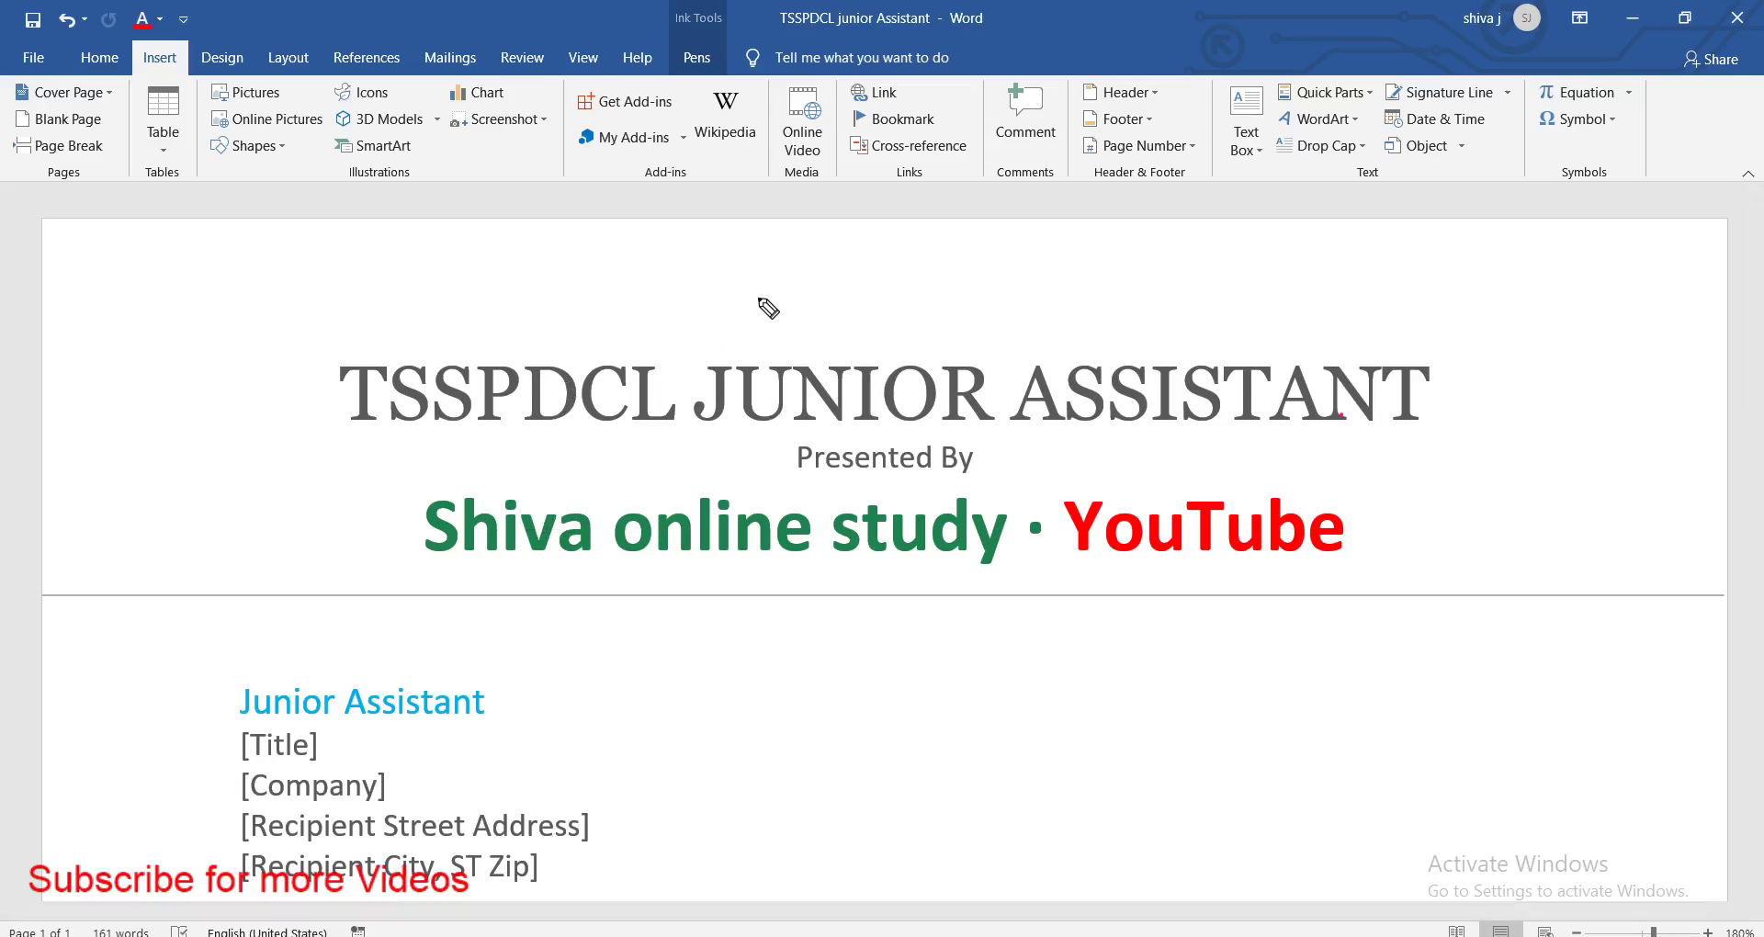
pyautogui.moveTo(734, 321)
pyautogui.mouseDown()
pyautogui.moveTo(724, 272)
pyautogui.moveTo(705, 317)
pyautogui.mouseUp()
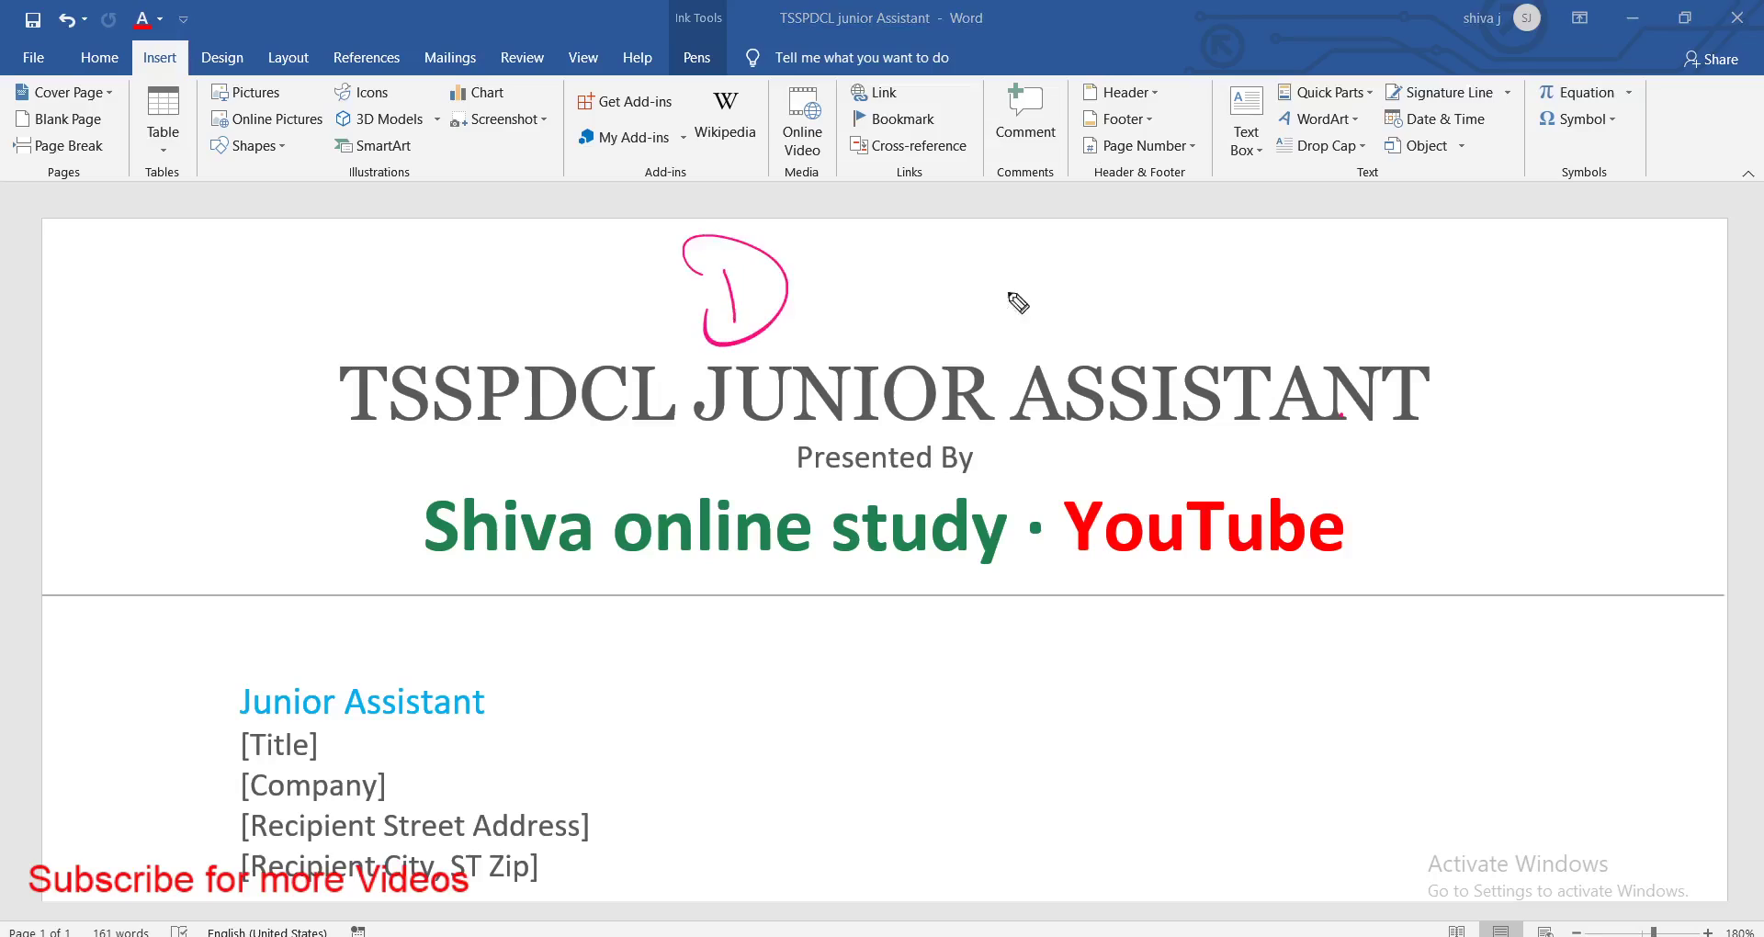
pyautogui.moveTo(1184, 255)
pyautogui.mouseDown()
pyautogui.moveTo(1119, 298)
pyautogui.moveTo(1157, 224)
pyautogui.mouseUp()
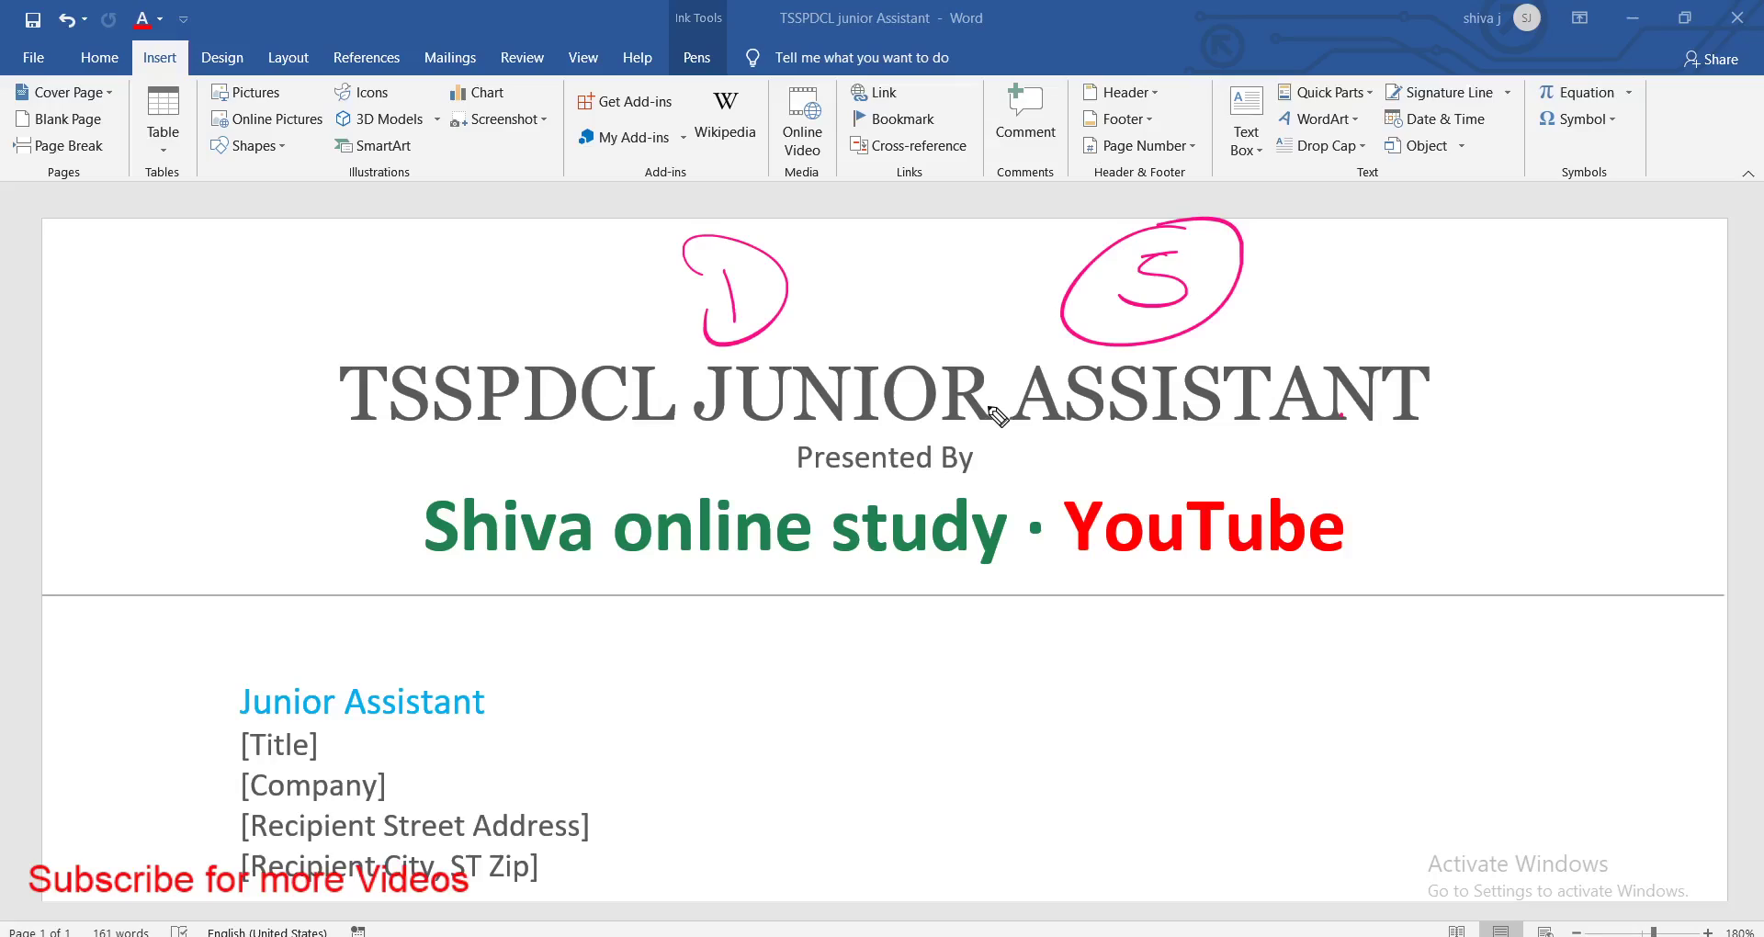
pyautogui.press('e')
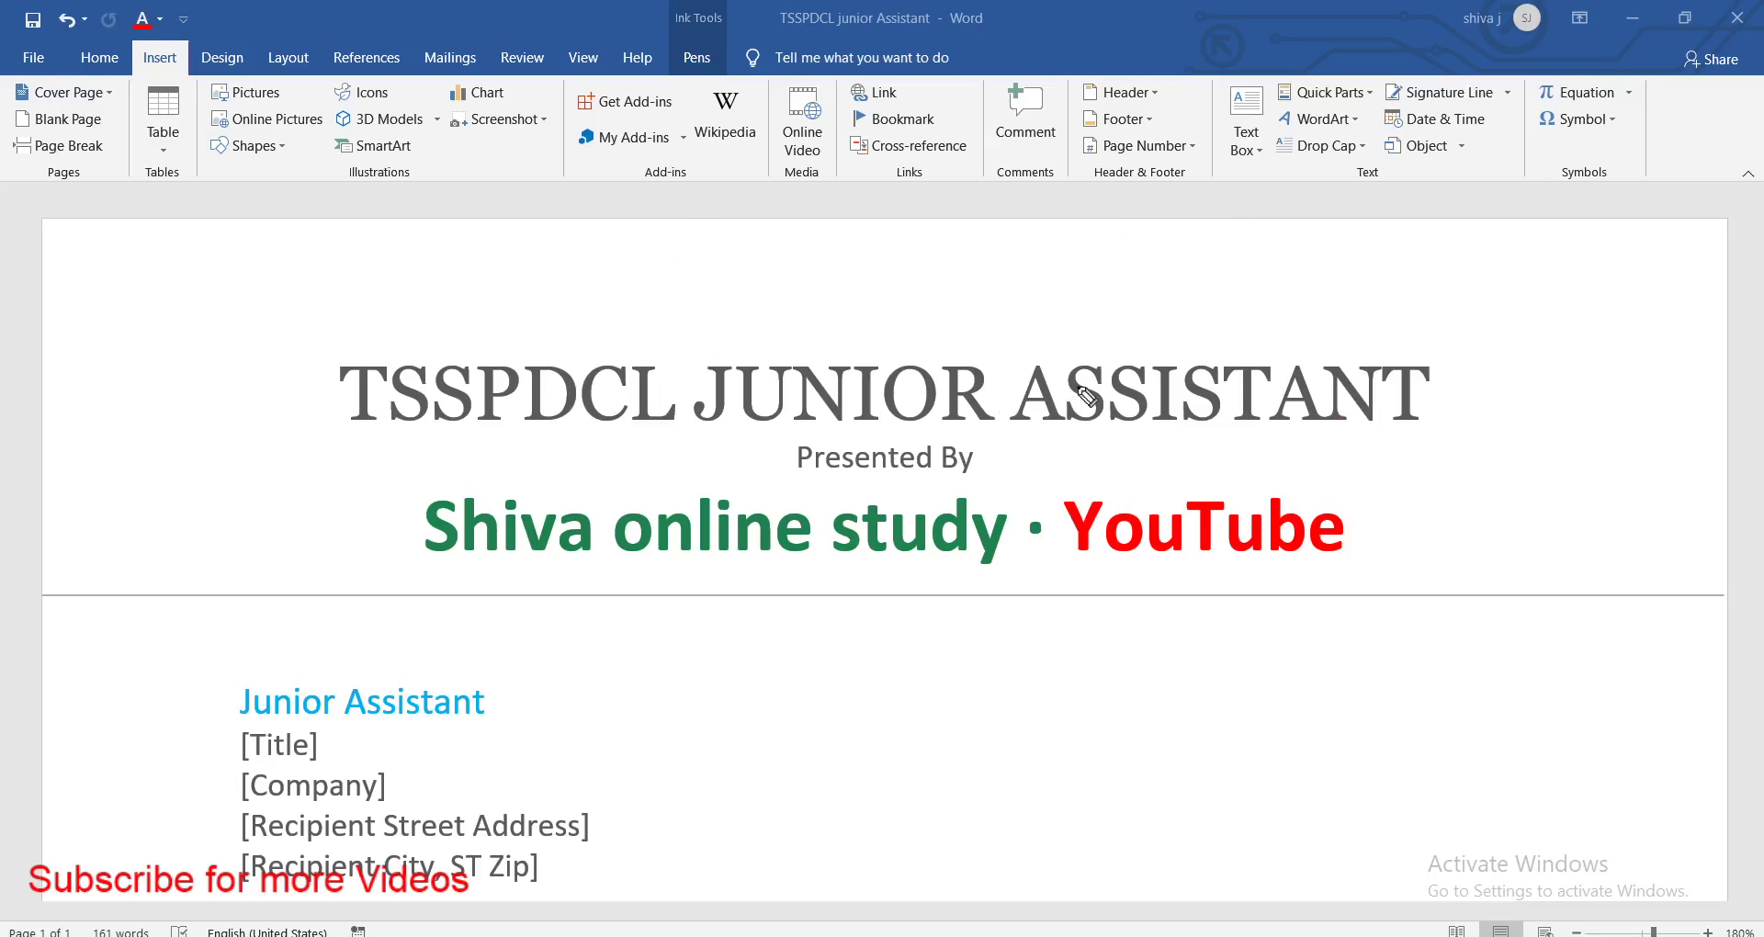
pyautogui.moveTo(1364, 283); pyautogui.dragTo(1465, 478)
pyautogui.moveTo(1382, 521); pyautogui.dragTo(1513, 496)
pyautogui.moveTo(1347, 659)
pyautogui.mouseDown()
pyautogui.moveTo(1439, 684)
pyautogui.moveTo(1506, 675)
pyautogui.mouseUp()
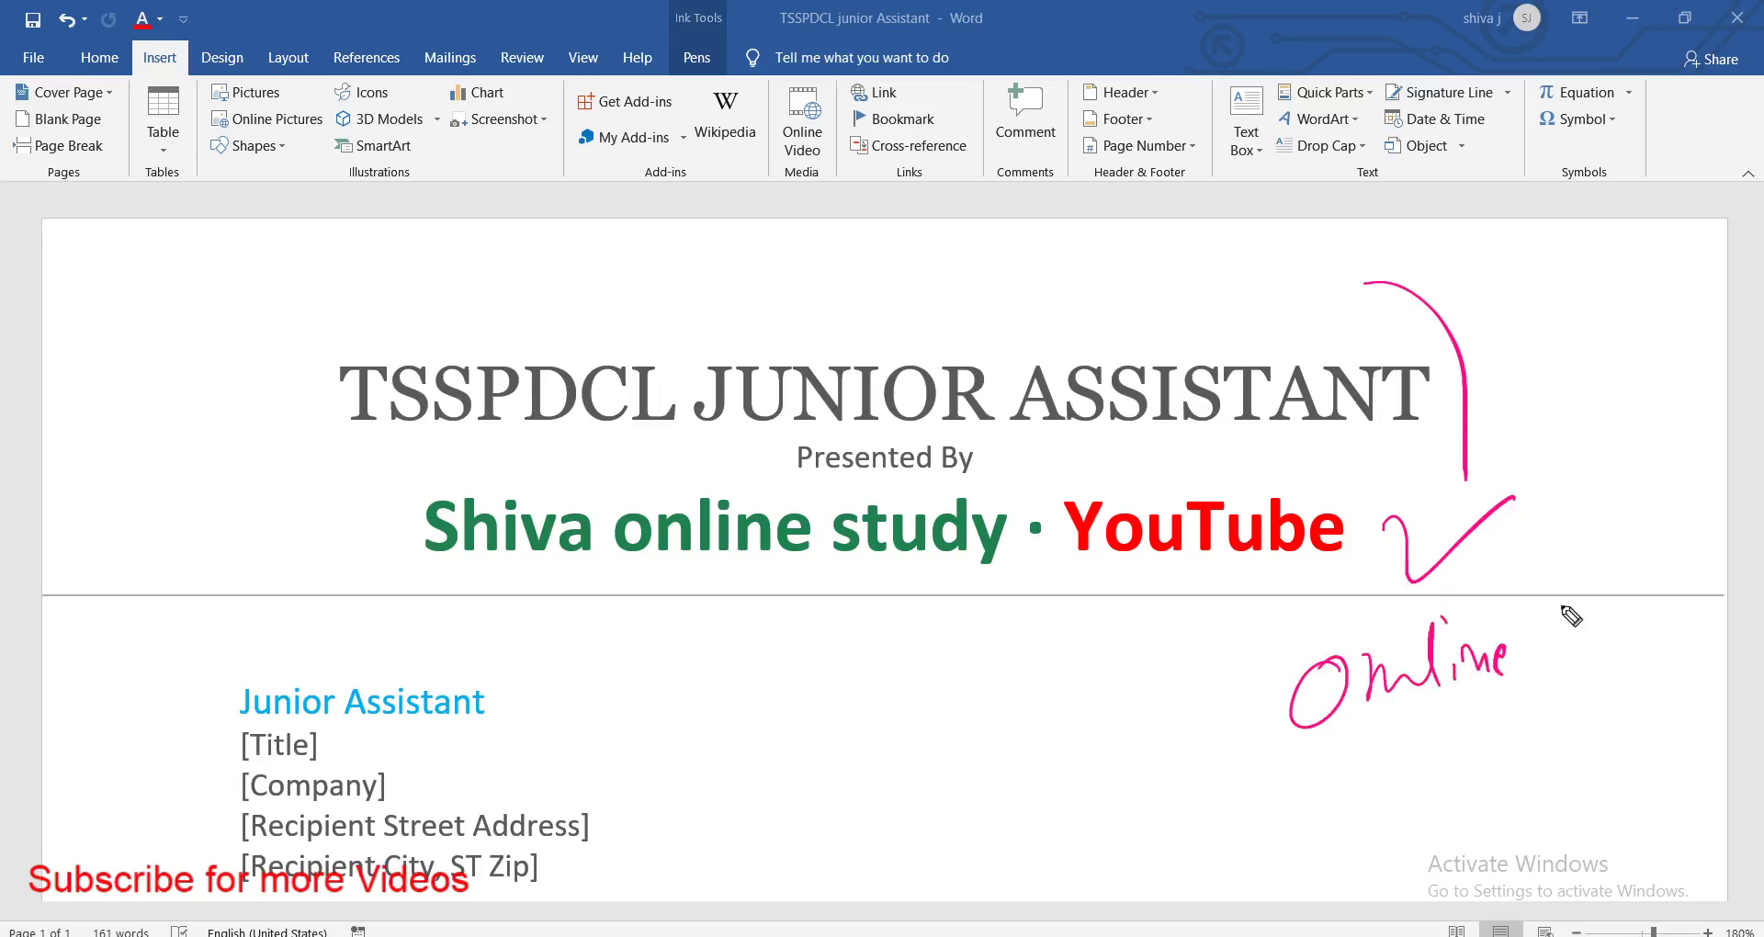
pyautogui.moveTo(1578, 562); pyautogui.dragTo(1566, 671)
pyautogui.moveTo(1523, 567); pyautogui.dragTo(1606, 558)
pyautogui.moveTo(1587, 634); pyautogui.dragTo(1640, 657)
pyautogui.moveTo(1664, 556); pyautogui.dragTo(1661, 656)
pyautogui.moveTo(1636, 588); pyautogui.dragTo(1681, 574)
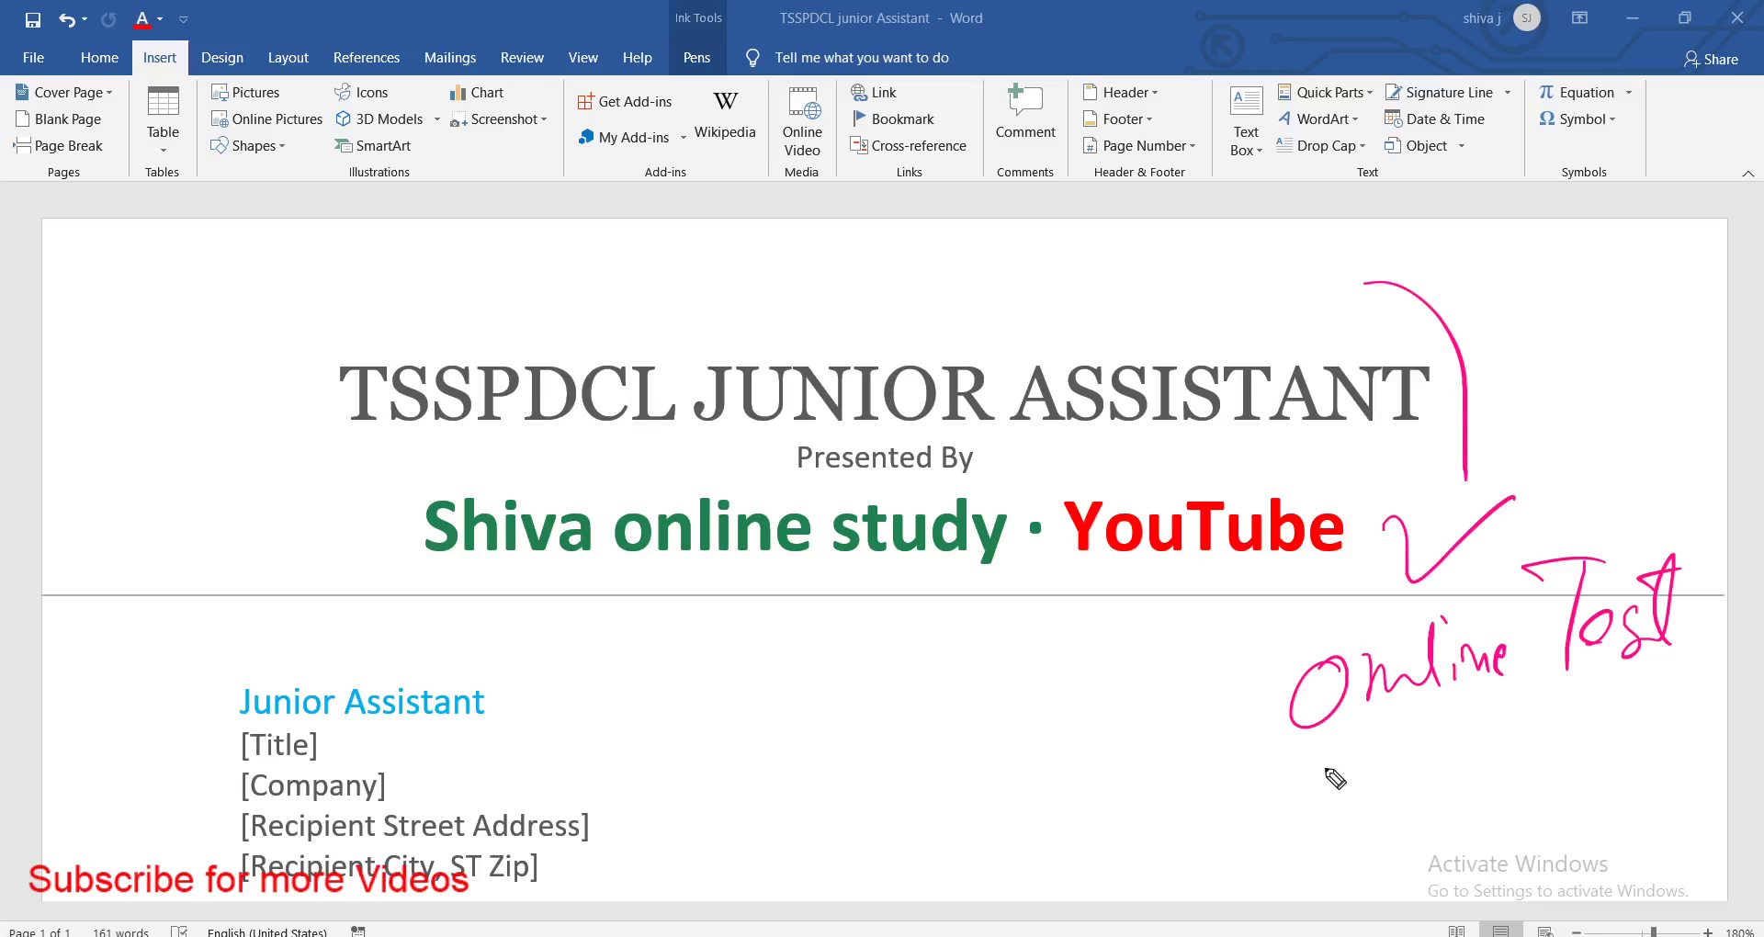
pyautogui.press('e')
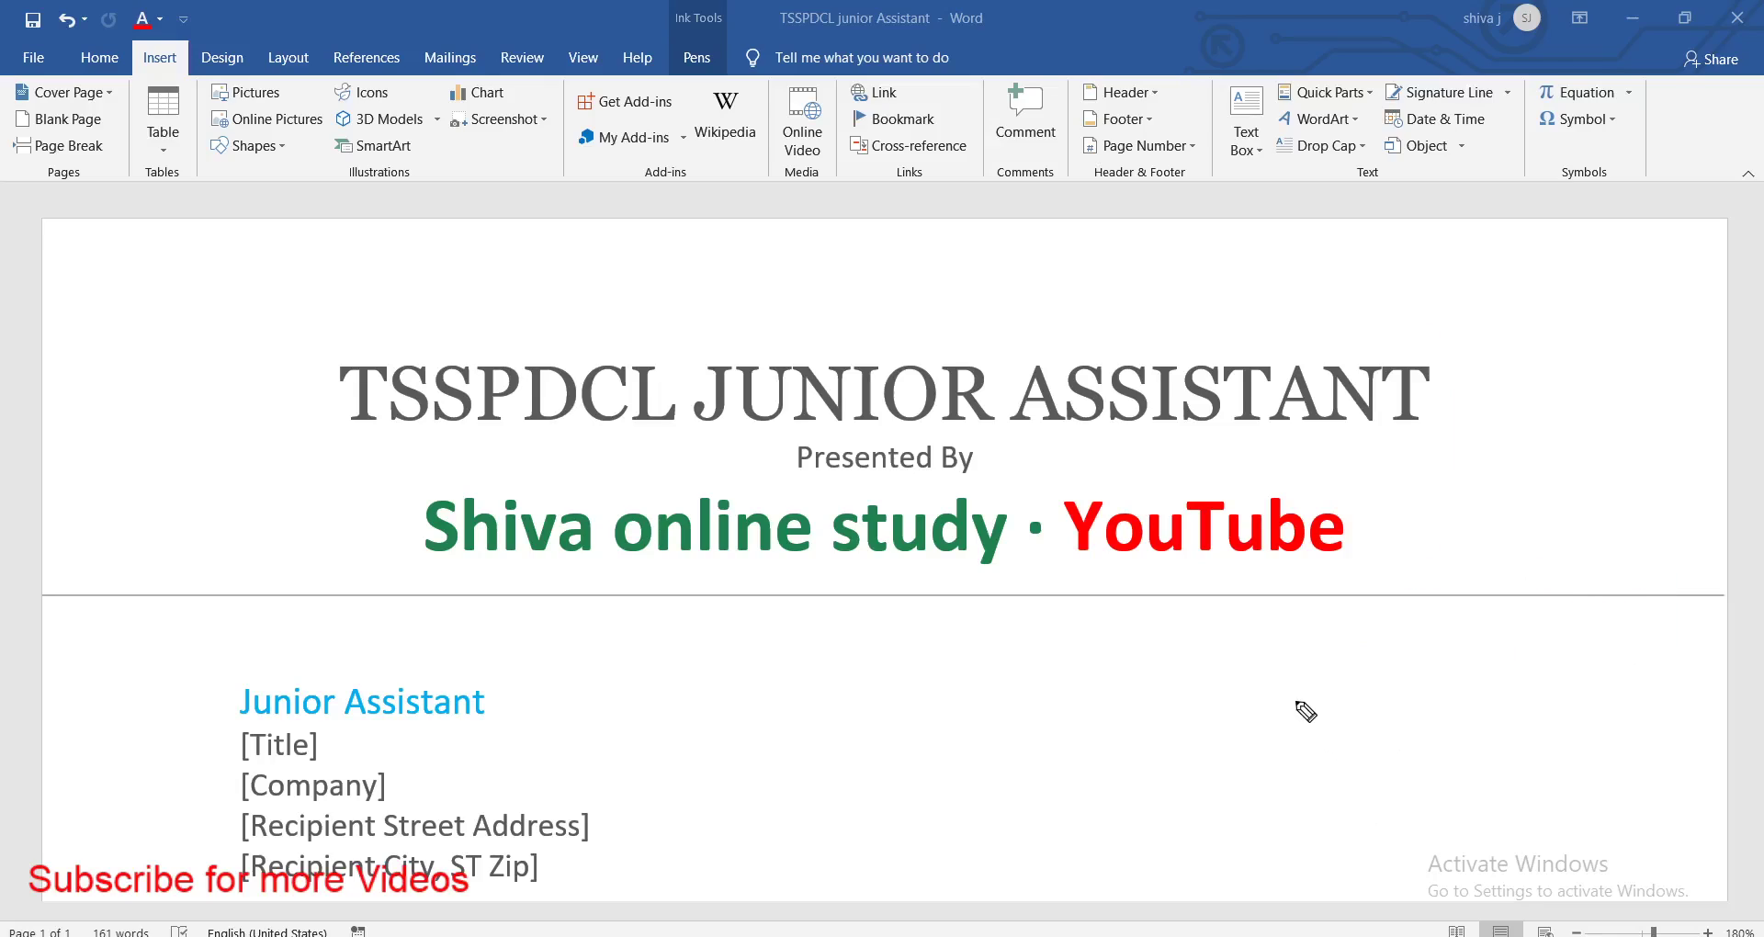
pyautogui.moveTo(1452, 590); pyautogui.dragTo(1510, 456)
pyautogui.click(1555, 337)
pyautogui.moveTo(1560, 360); pyautogui.dragTo(1557, 381)
pyautogui.moveTo(1536, 314); pyautogui.dragTo(1561, 306)
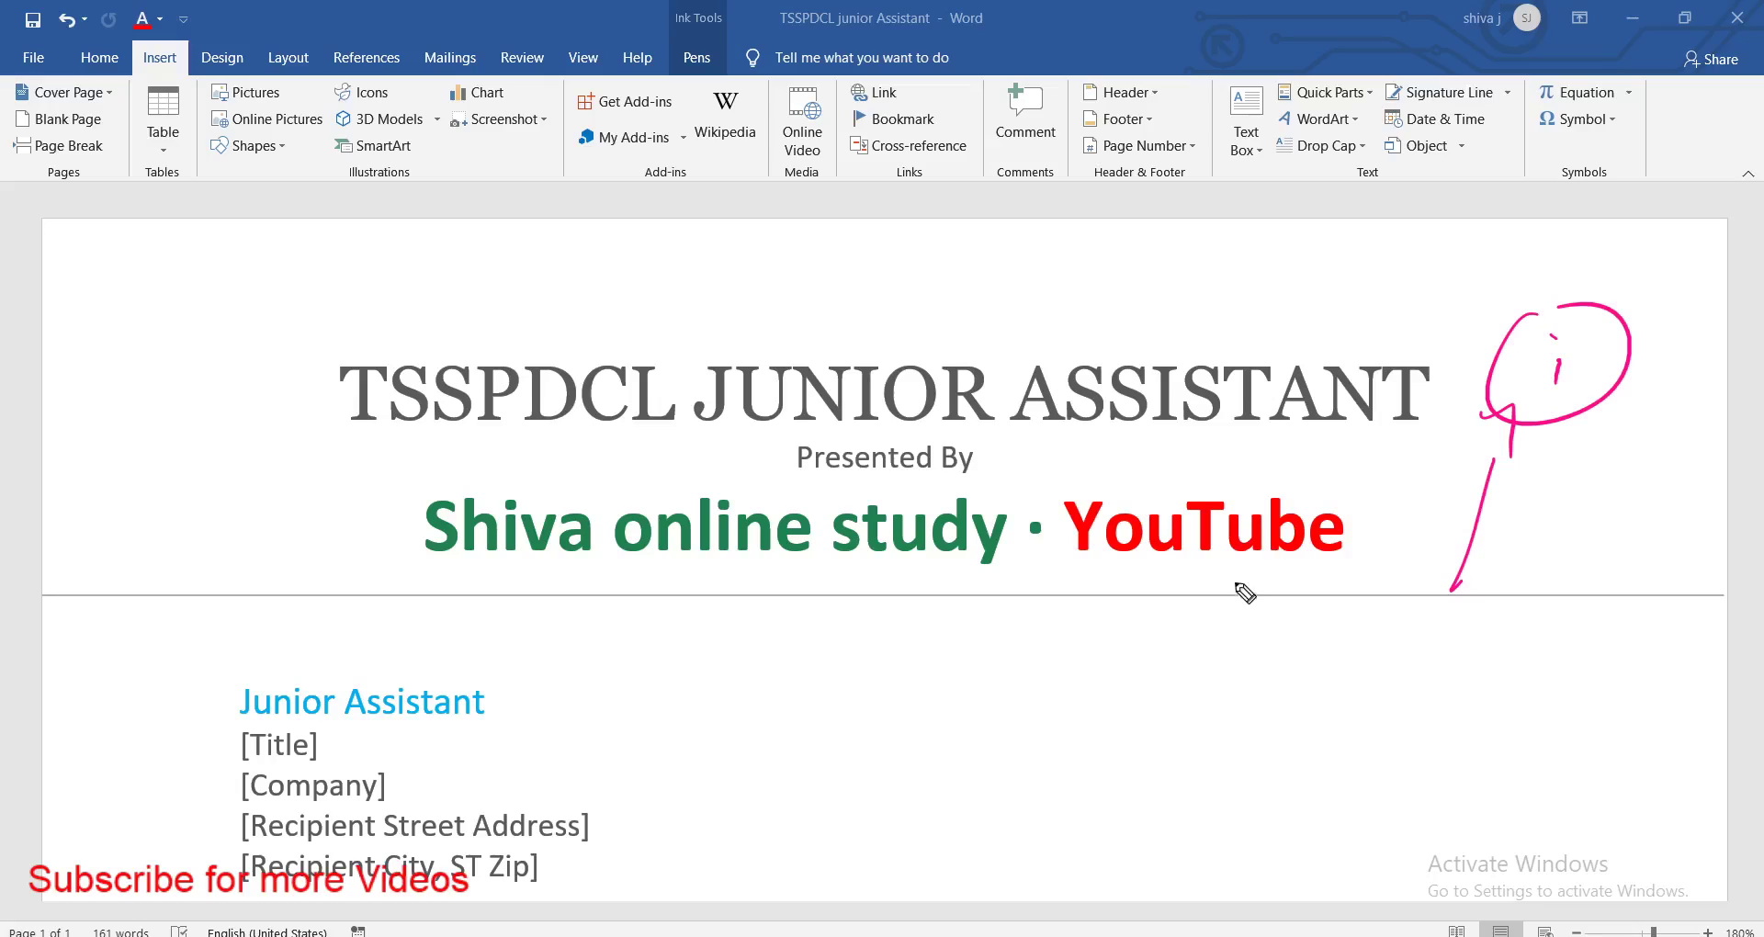
pyautogui.press('e')
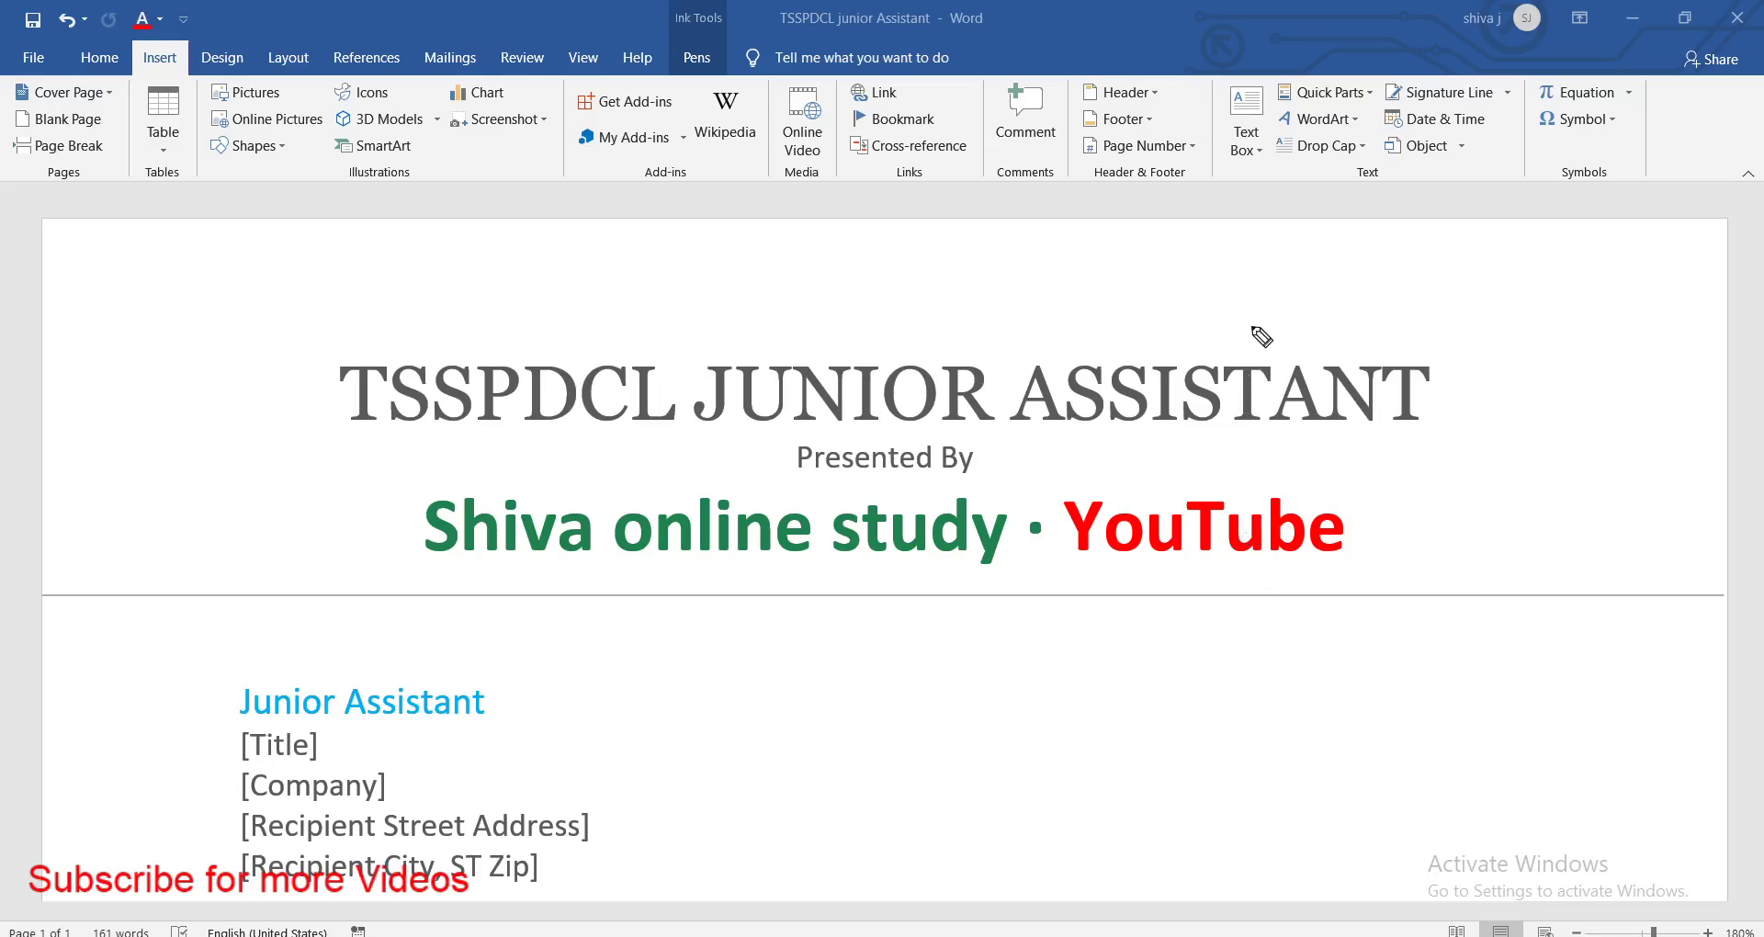